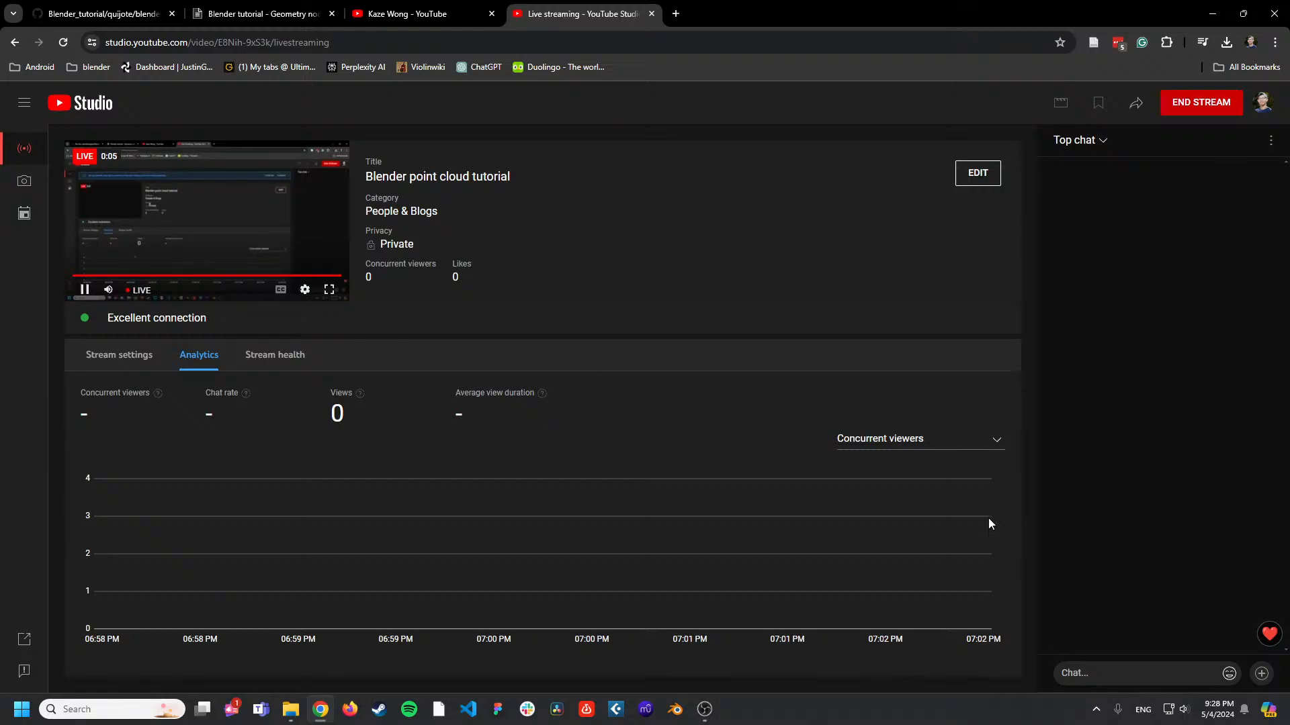
Check the stream's audio levels in OBS and the Windows volume mixer, and dismiss both windows.
{"action": "left_click", "coordinate": [706, 710]}
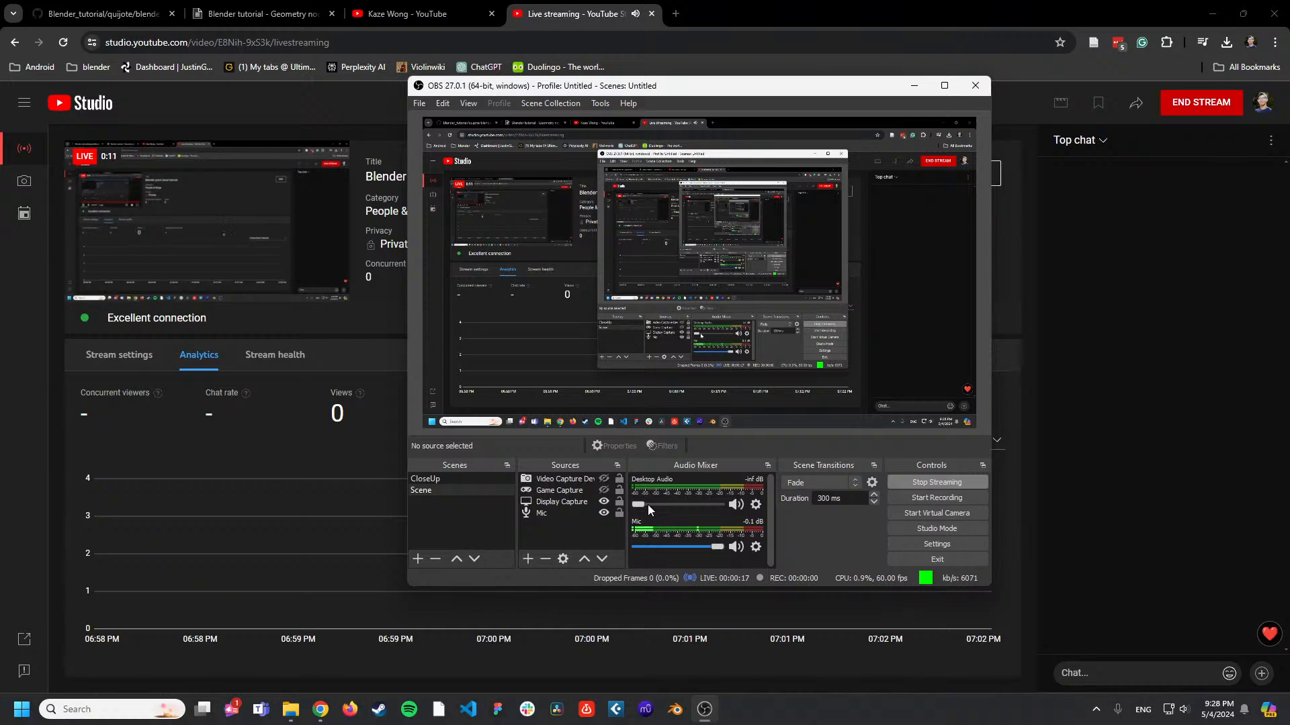
{"action": "mouse_move", "coordinate": [119, 291]}
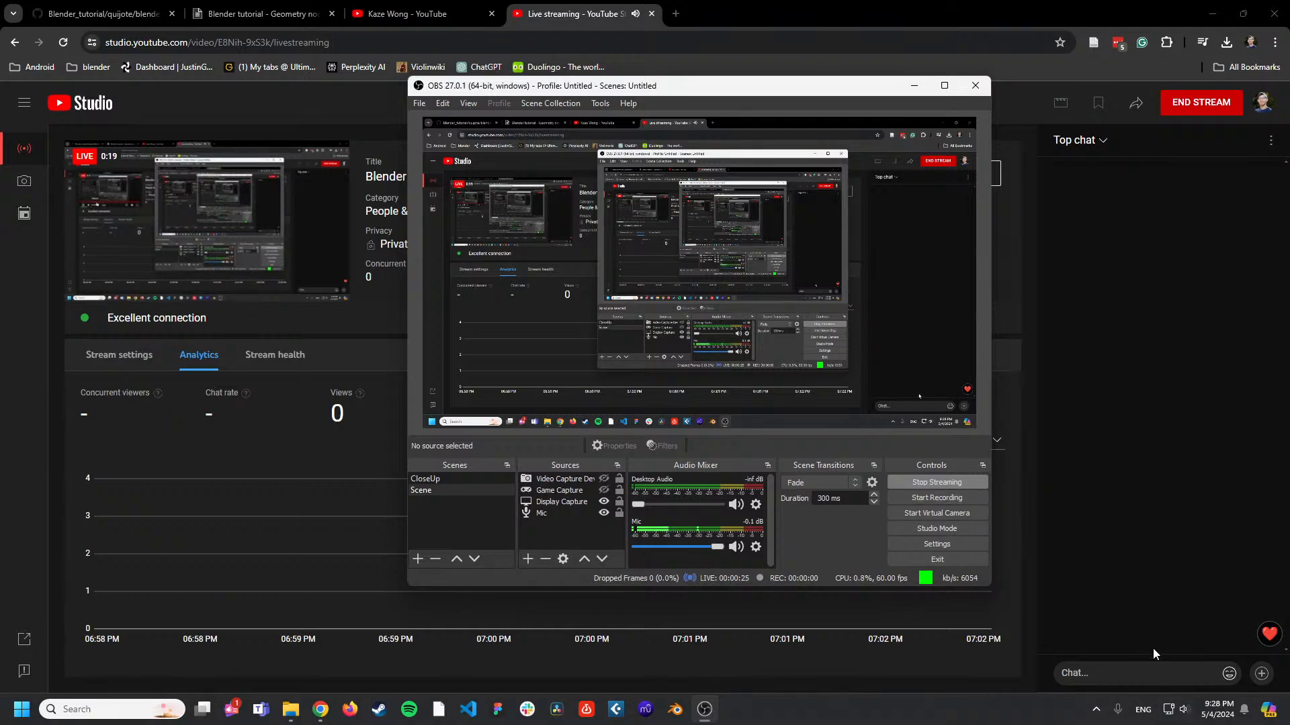
{"action": "right_click", "coordinate": [1168, 709]}
{"action": "right_click", "coordinate": [1183, 709]}
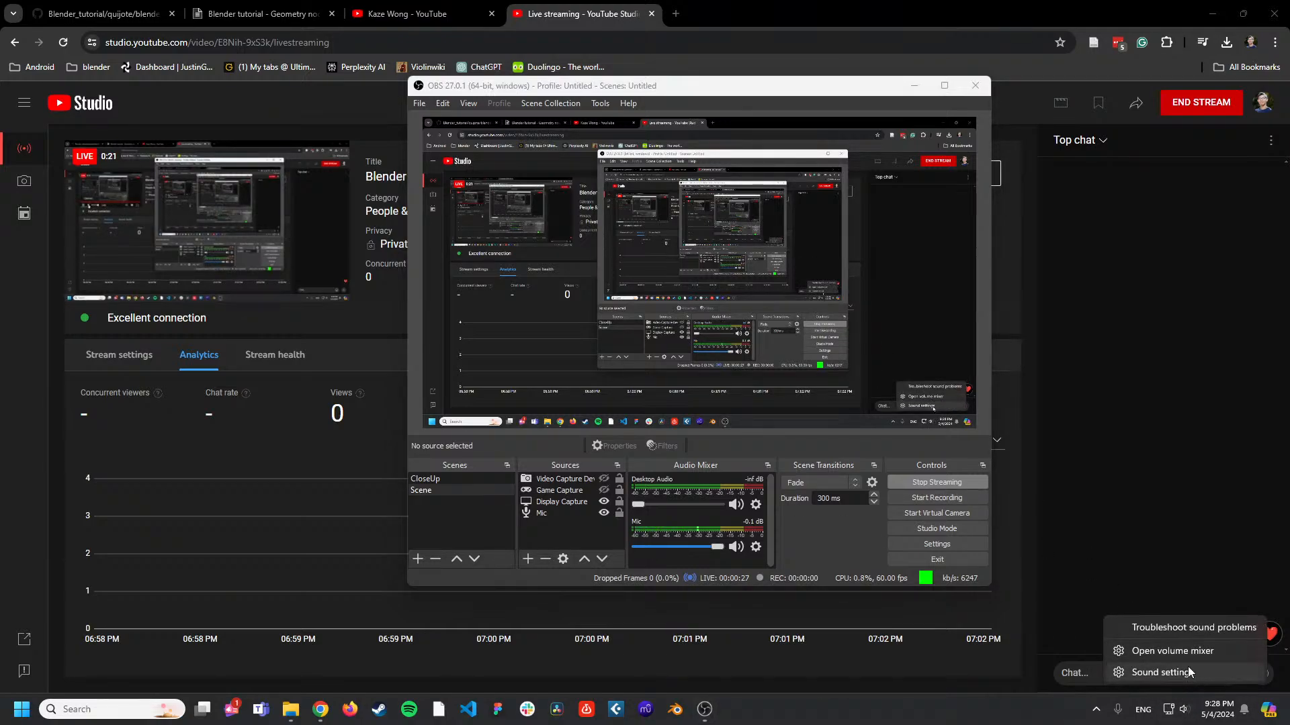
{"action": "left_click", "coordinate": [1176, 650]}
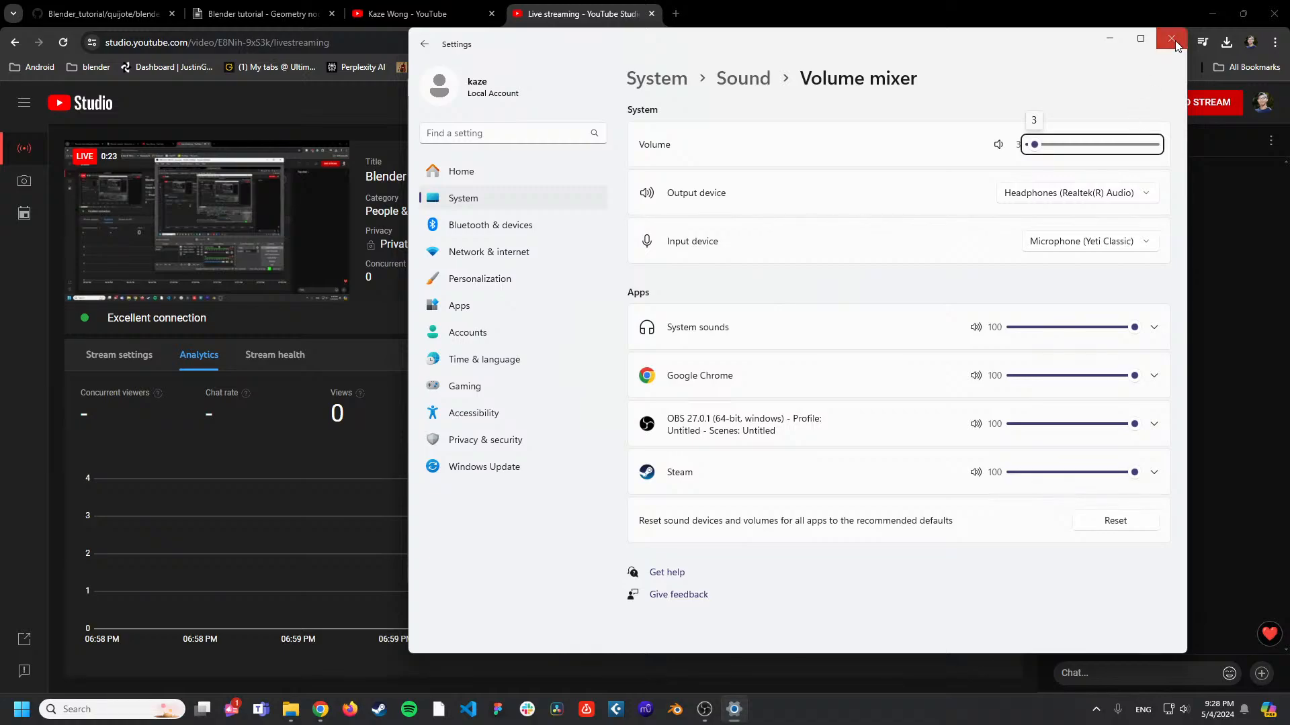
{"action": "left_click", "coordinate": [1172, 39]}
{"action": "left_click", "coordinate": [936, 74]}
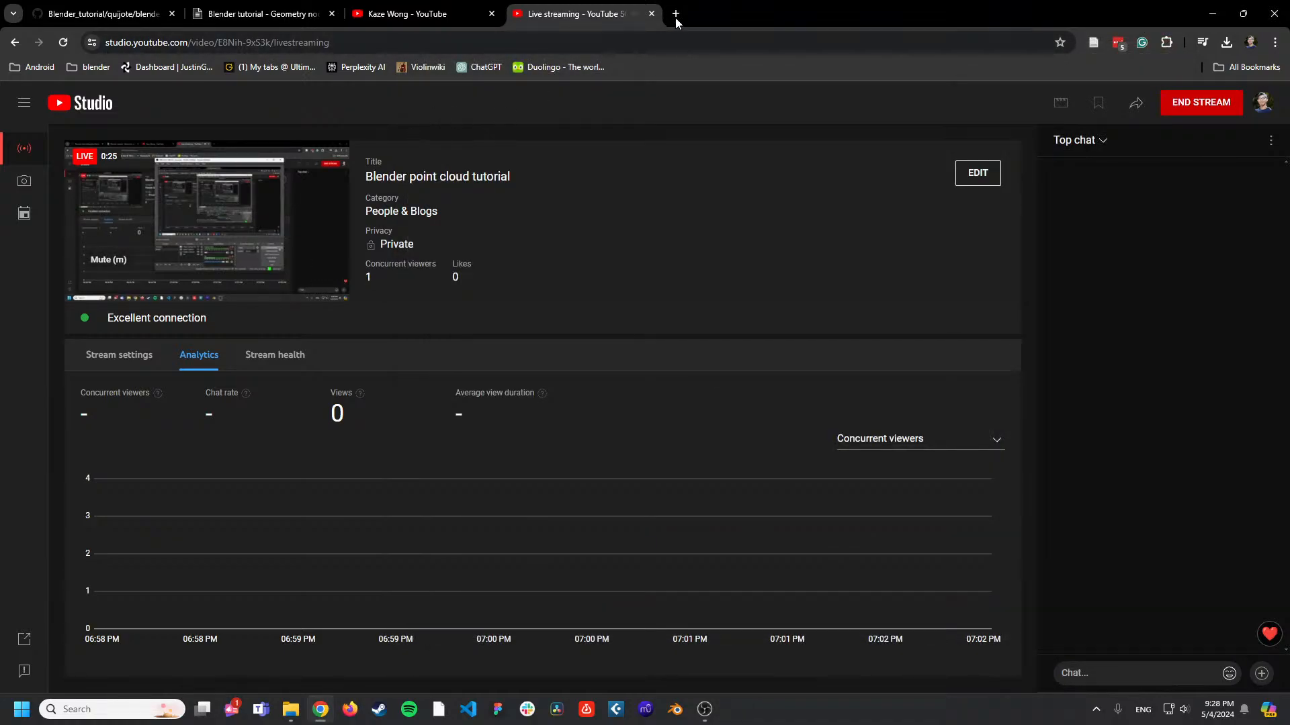
Close the live-streaming page and the YouTube channel page in the browser.
{"action": "left_click", "coordinate": [427, 10]}
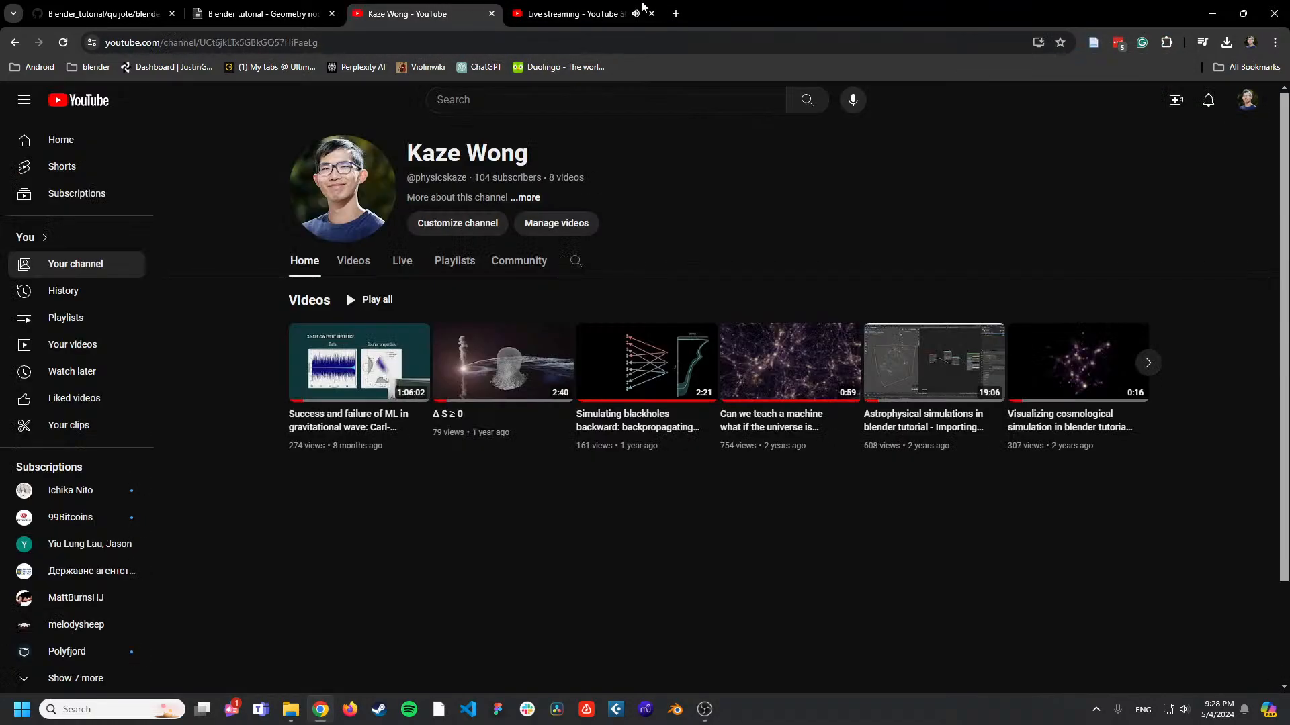
{"action": "left_click", "coordinate": [652, 14]}
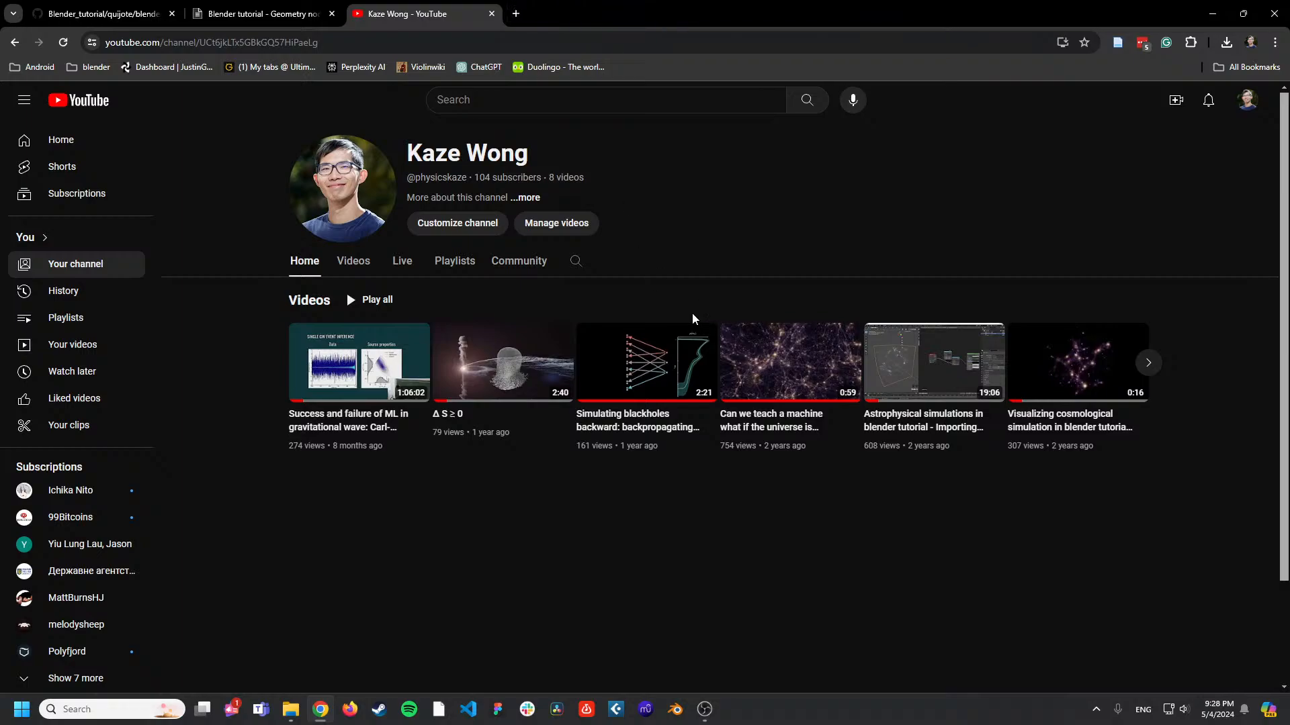
{"action": "left_click", "coordinate": [491, 14]}
Look through the HackMD note on geometry nodes and point cloud data, covering the battle plan, prerequisites and data import instructions.
{"action": "left_click", "coordinate": [108, 12]}
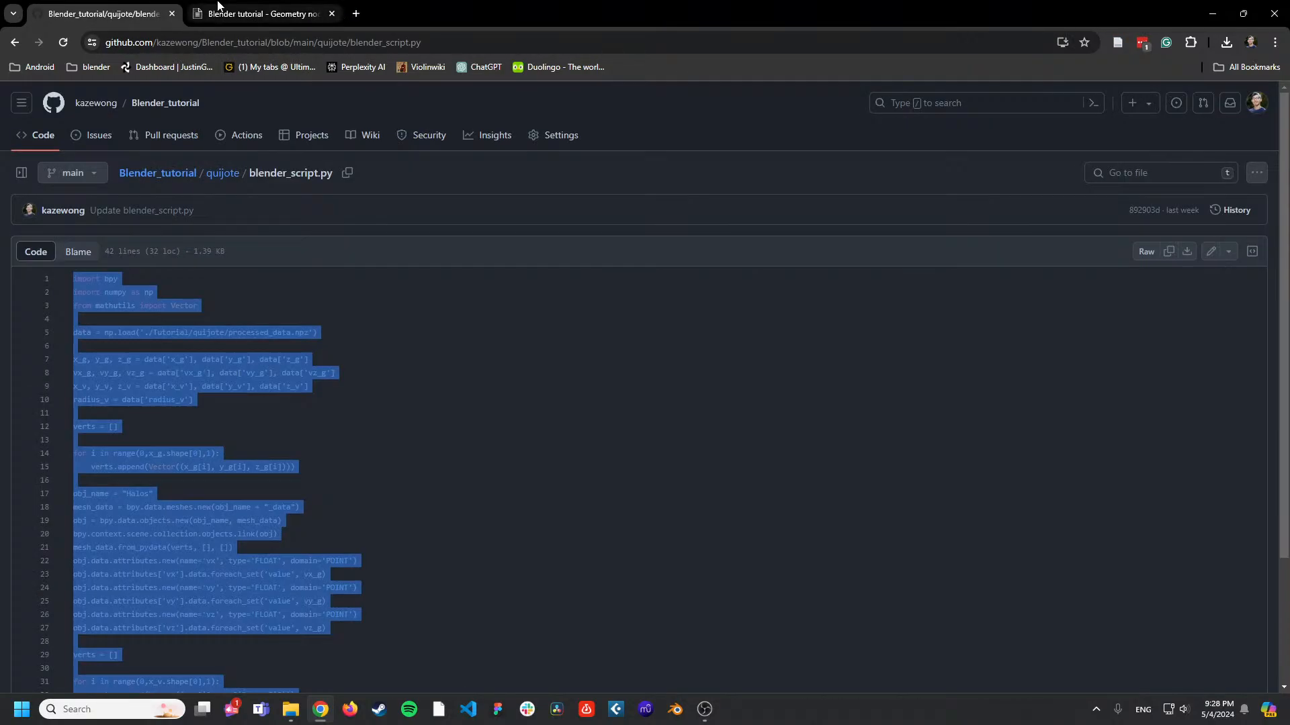
{"action": "left_click", "coordinate": [239, 7]}
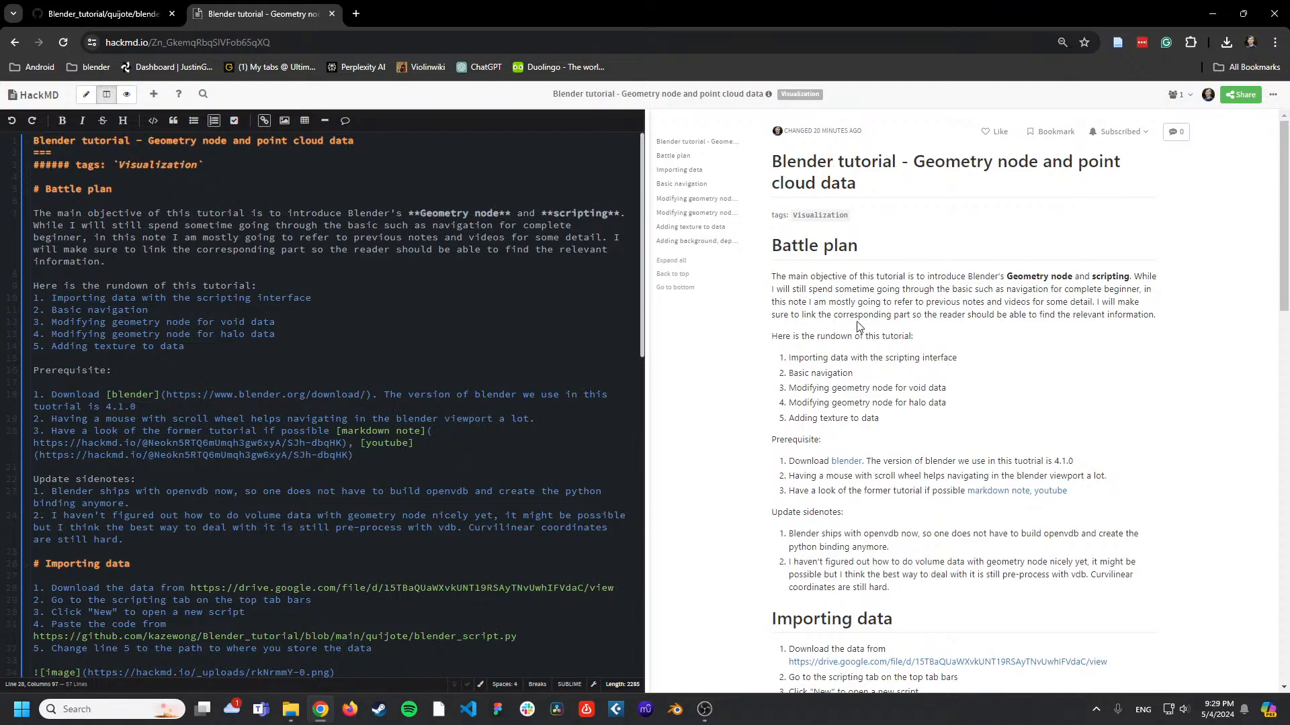
{"action": "scroll", "coordinate": [857, 323], "scroll_direction": "down", "scroll_amount": 8}
{"action": "scroll", "coordinate": [789, 307], "scroll_direction": "down", "scroll_amount": 5}
{"action": "scroll", "coordinate": [786, 304], "scroll_direction": "up", "scroll_amount": 15}
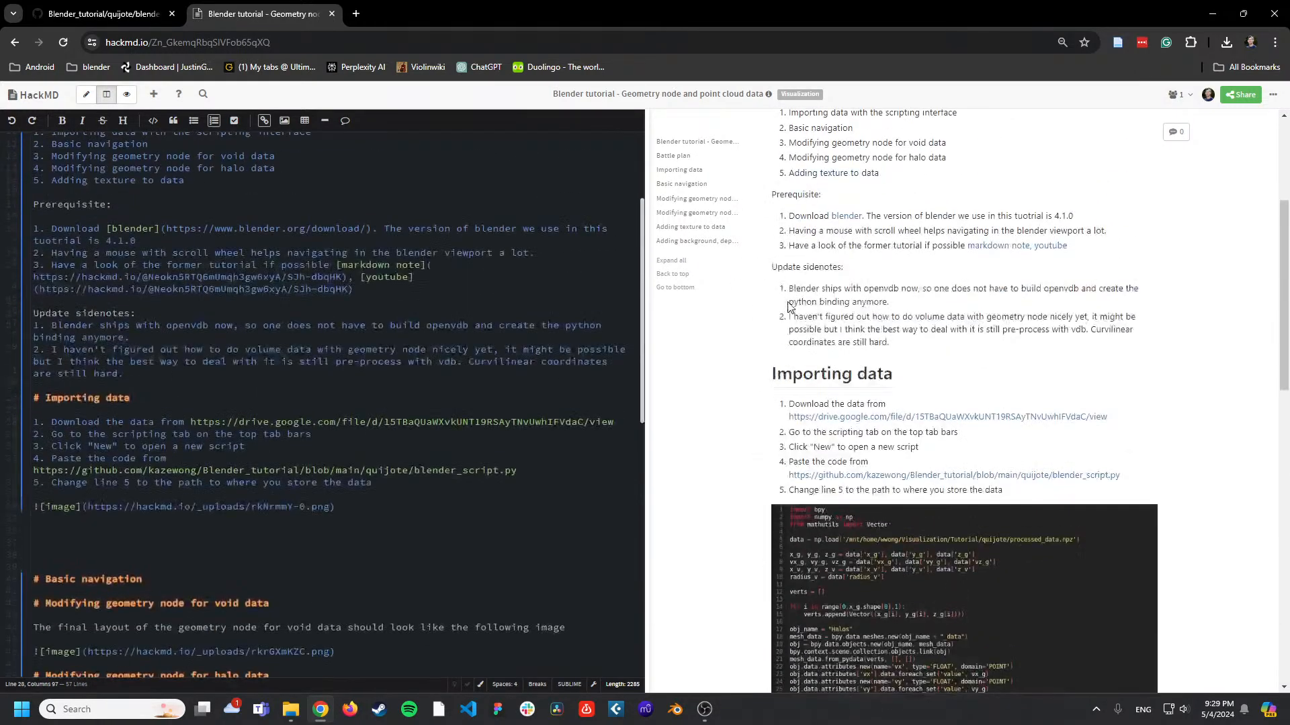
{"action": "scroll", "coordinate": [784, 301], "scroll_direction": "down", "scroll_amount": 5}
{"action": "scroll", "coordinate": [781, 298], "scroll_direction": "up", "scroll_amount": 5}
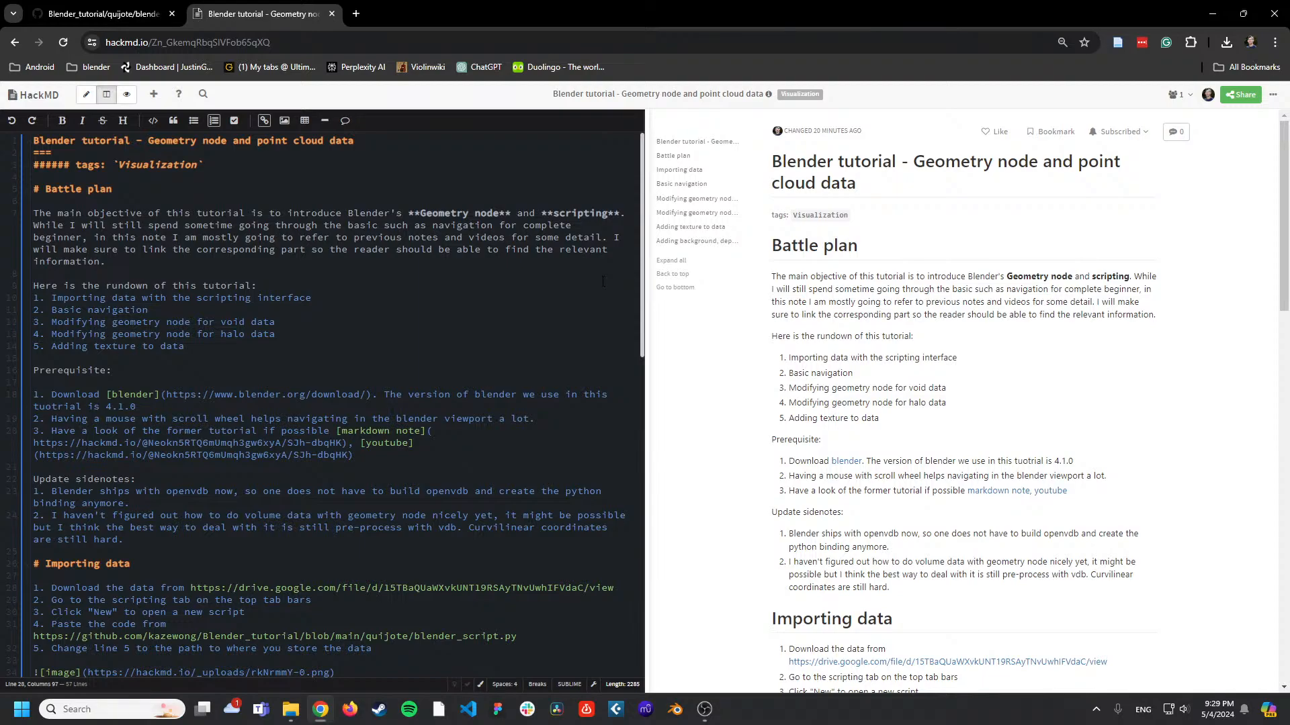
Browse the Blender_tutorial repository on GitHub and open its quijote folder.
{"action": "left_click", "coordinate": [132, 11]}
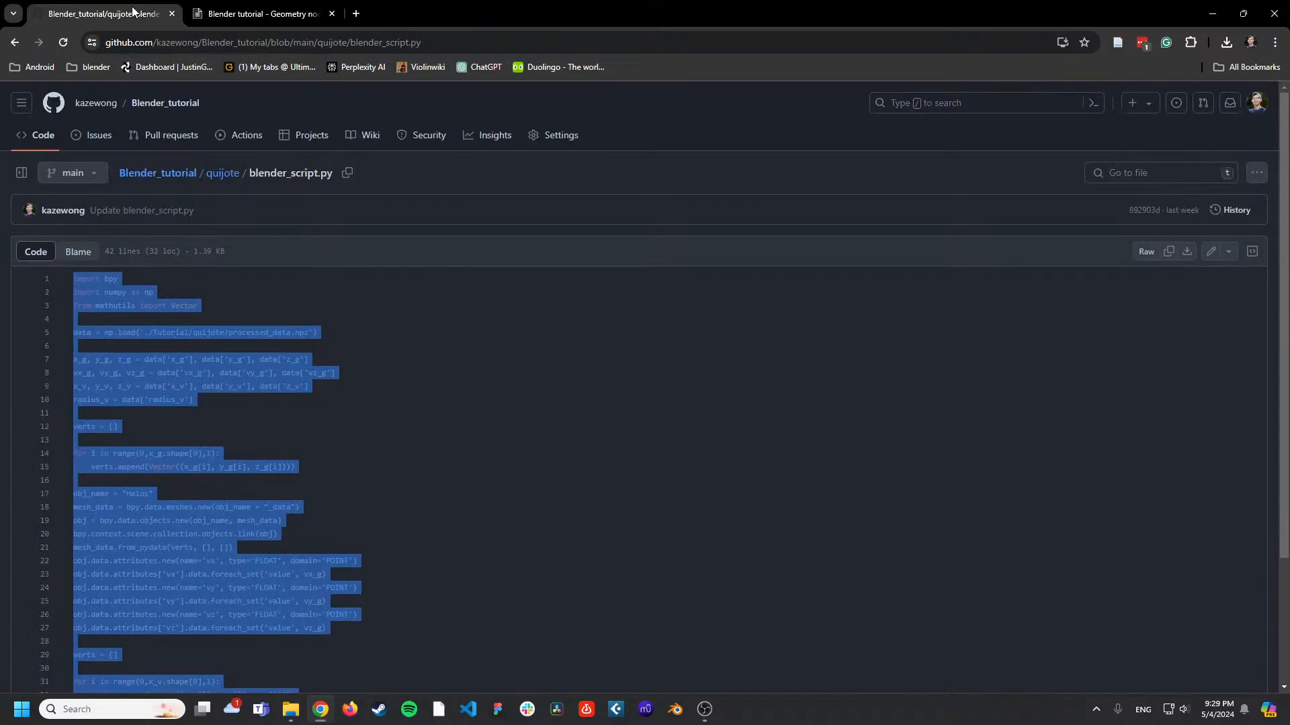
{"action": "left_click", "coordinate": [165, 175]}
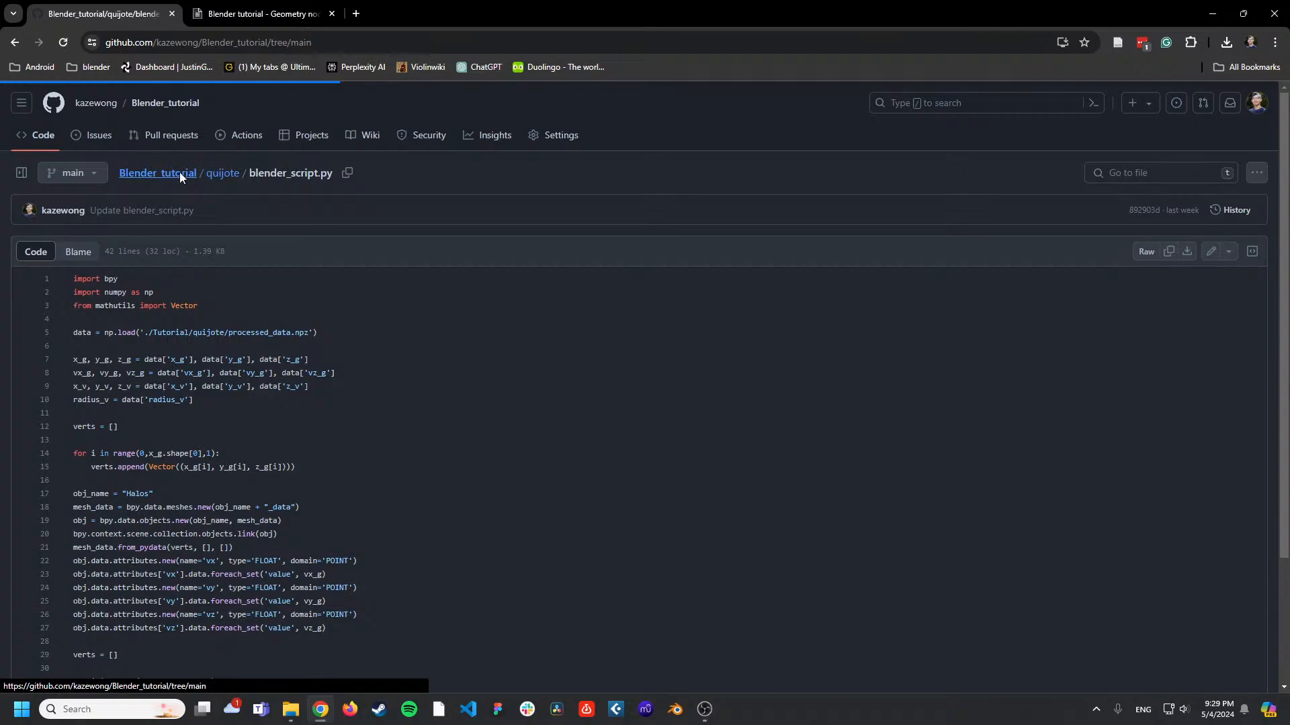
{"action": "left_click", "coordinate": [276, 371]}
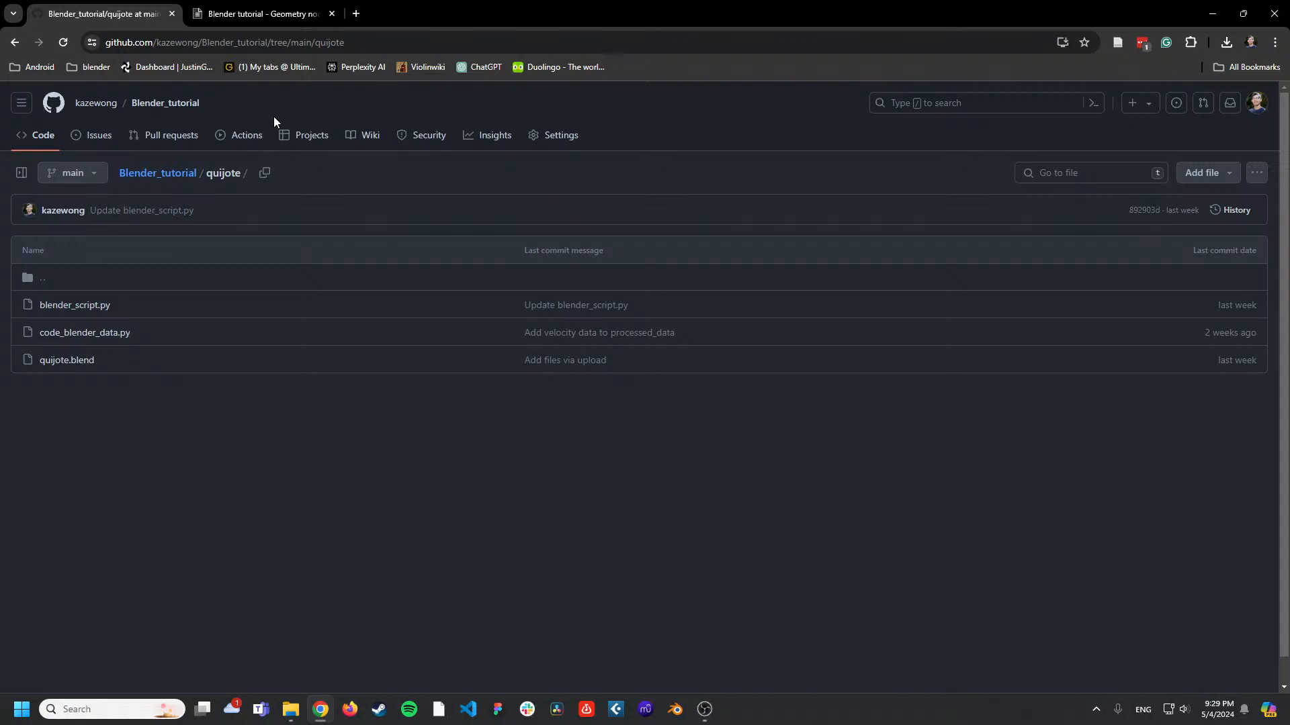
{"action": "left_click", "coordinate": [180, 173]}
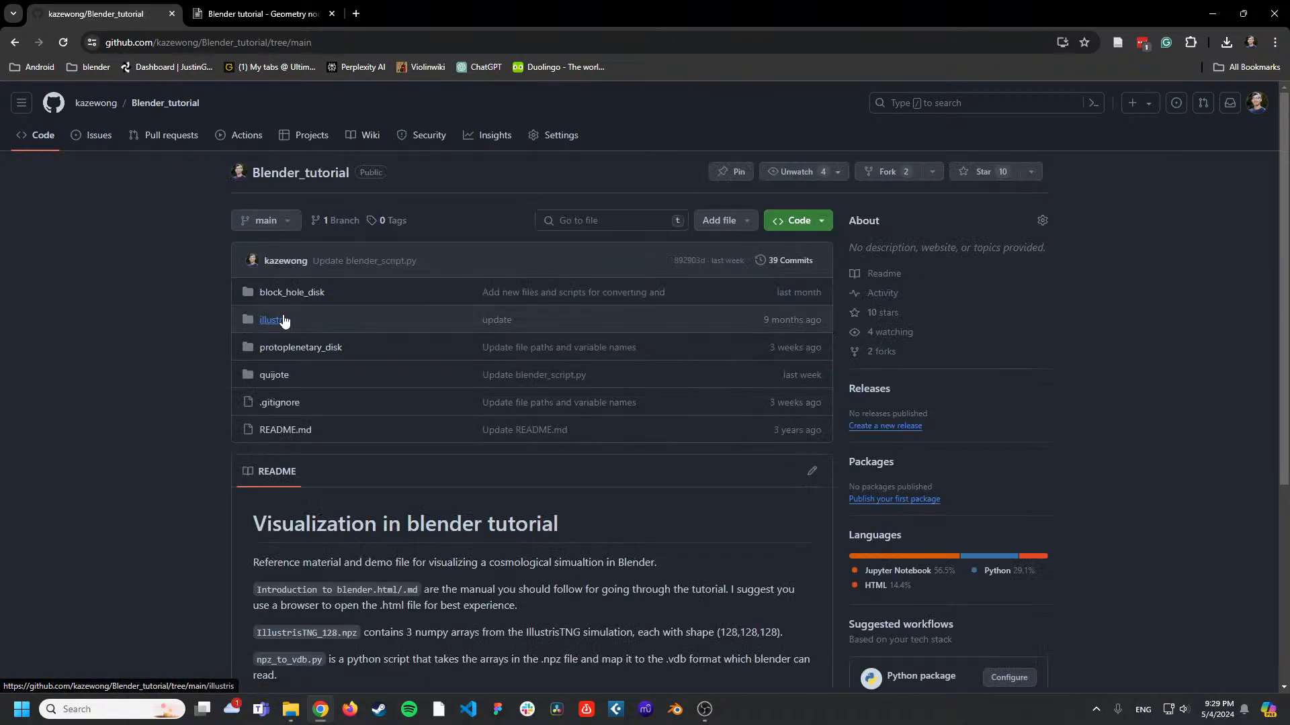
{"action": "left_click", "coordinate": [280, 376]}
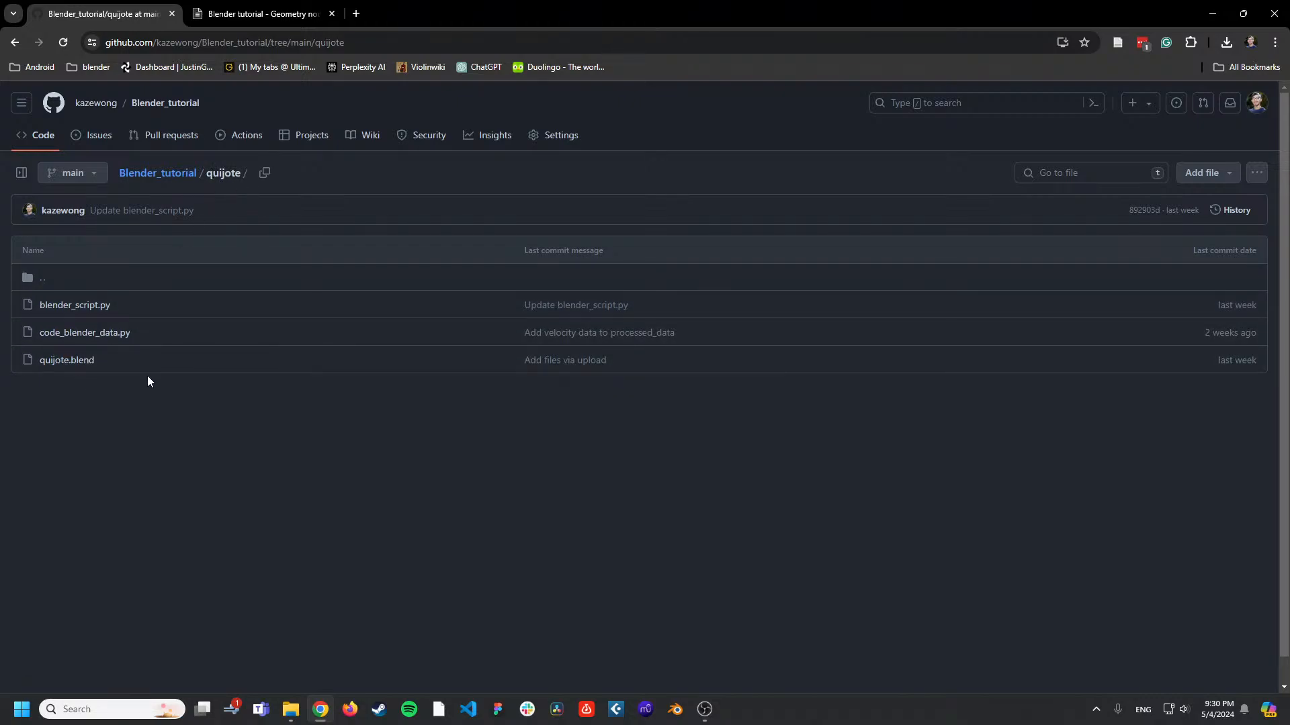
View the code in blender_script.py and return to the quijote folder.
{"action": "left_click", "coordinate": [105, 306]}
{"action": "scroll", "coordinate": [375, 482], "scroll_direction": "down", "scroll_amount": 3}
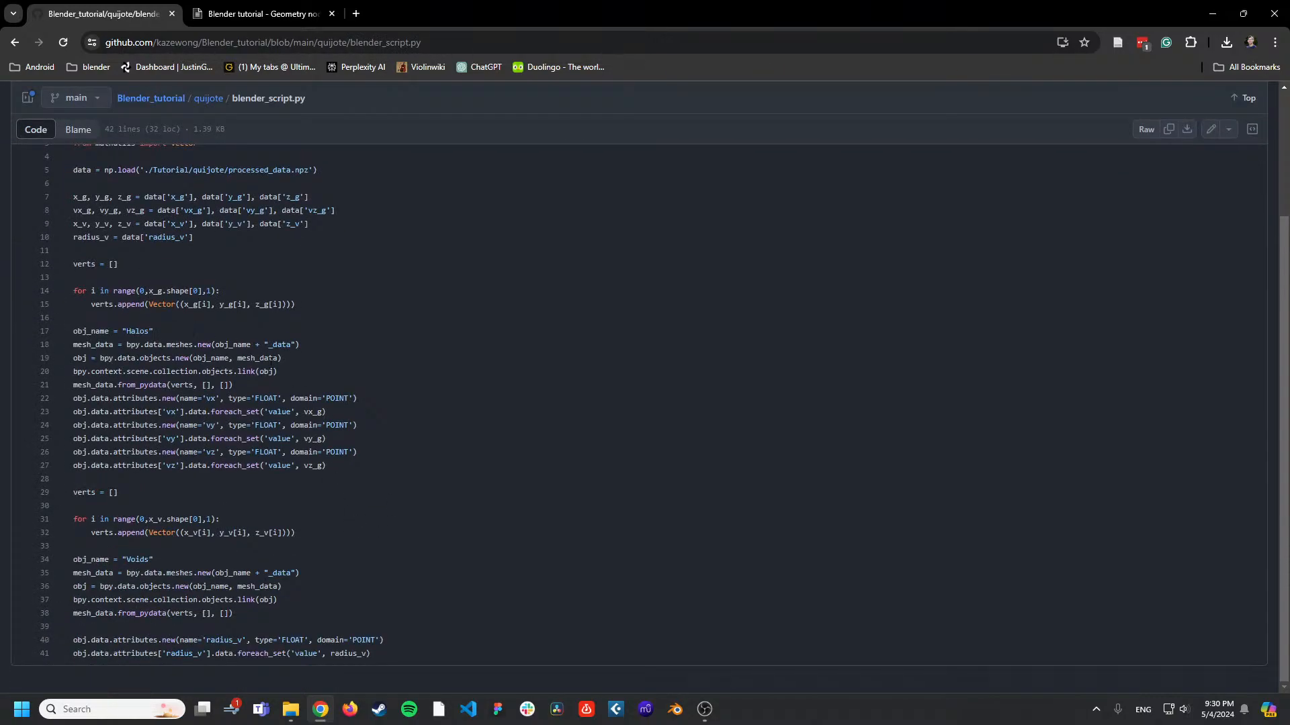
{"action": "scroll", "coordinate": [271, 362], "scroll_direction": "up", "scroll_amount": 3}
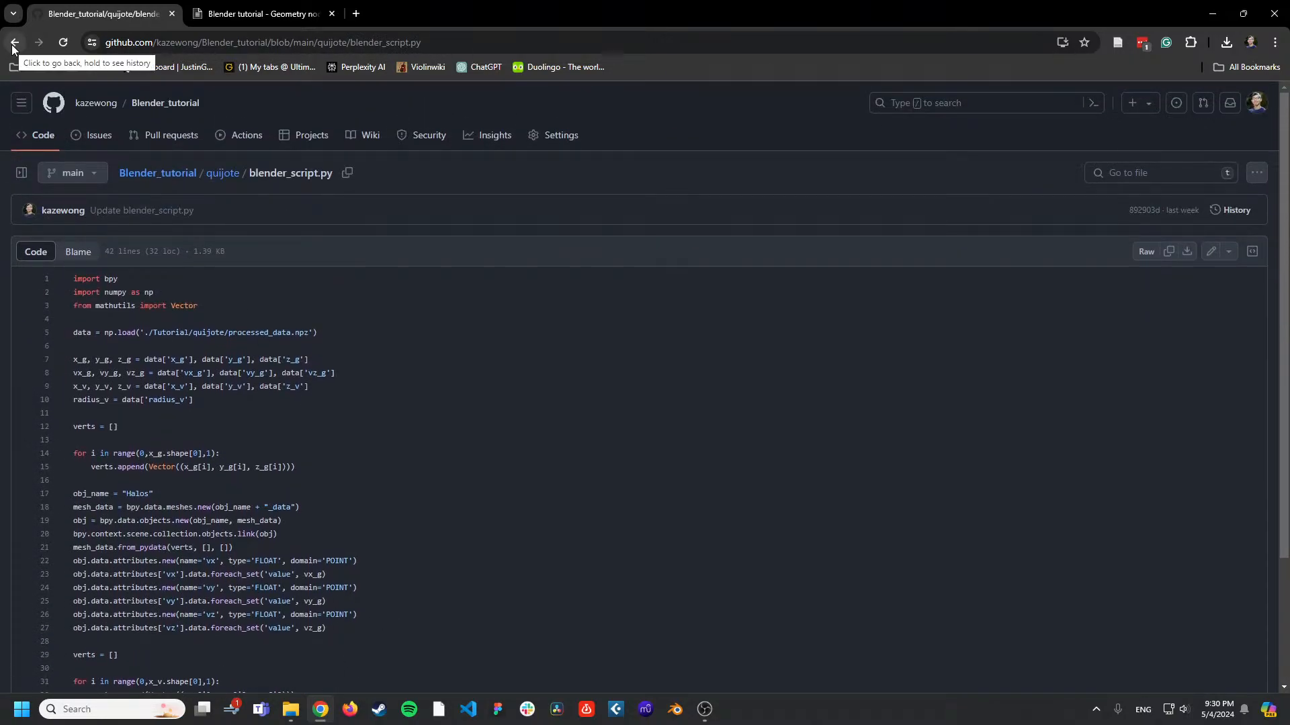
{"action": "left_click", "coordinate": [13, 44]}
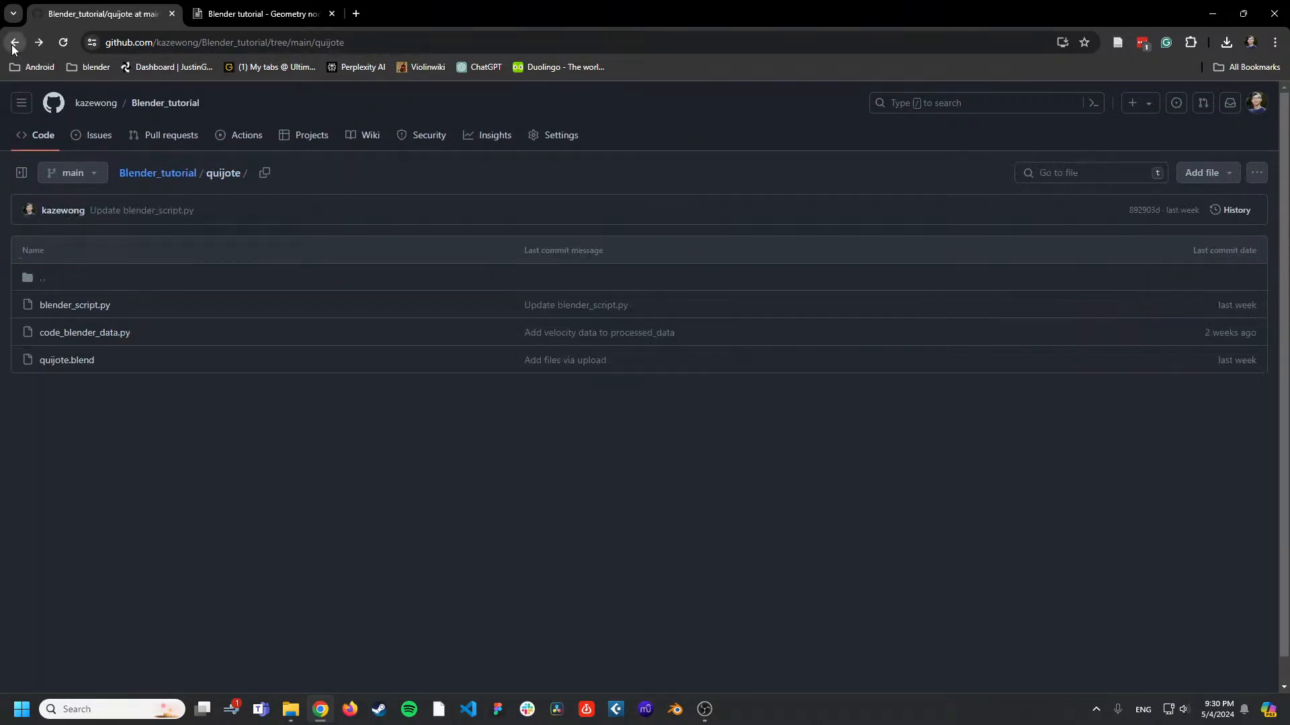
View the data-processing code in code_blender_data.py and return to the quijote folder.
{"action": "left_click", "coordinate": [125, 337]}
{"action": "scroll", "coordinate": [266, 348], "scroll_direction": "down", "scroll_amount": 3}
{"action": "scroll", "coordinate": [266, 348], "scroll_direction": "down", "scroll_amount": 3}
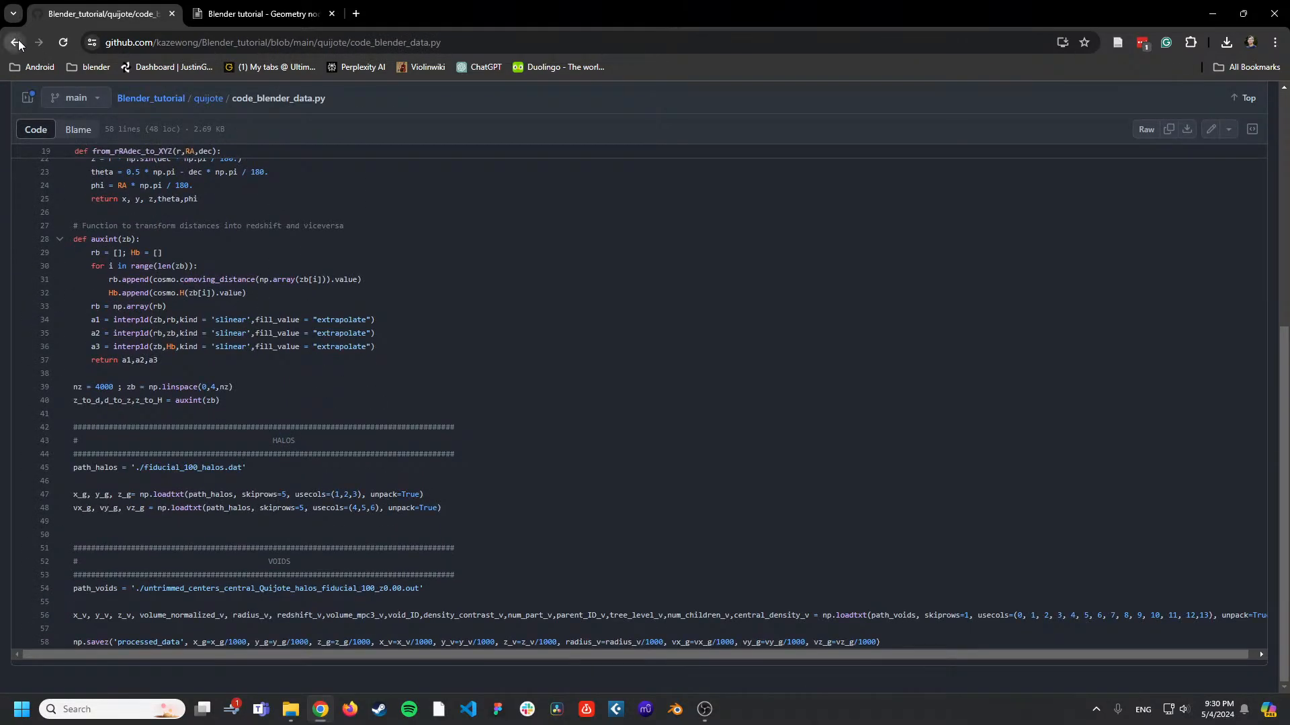
{"action": "left_click", "coordinate": [16, 43]}
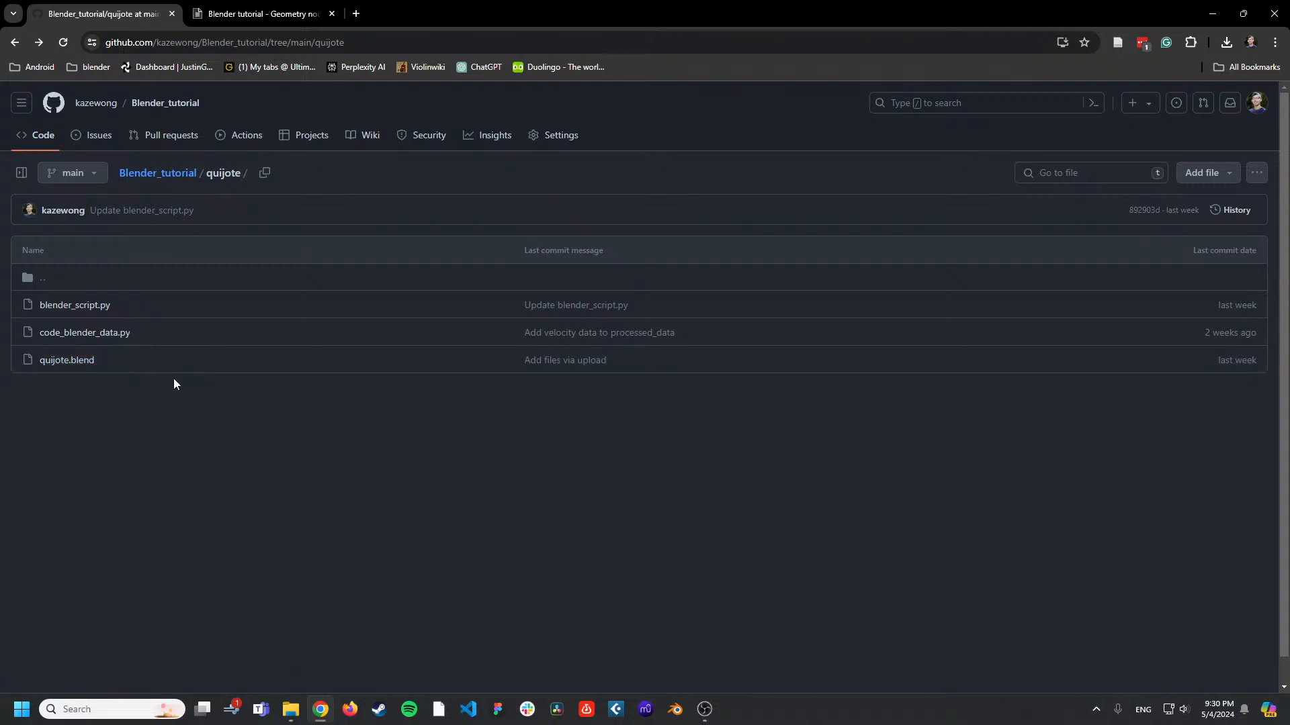
Launch Blender, open the recent file quijote.blend and display the 3D viewport in rendered shading.
{"action": "left_click", "coordinate": [674, 708]}
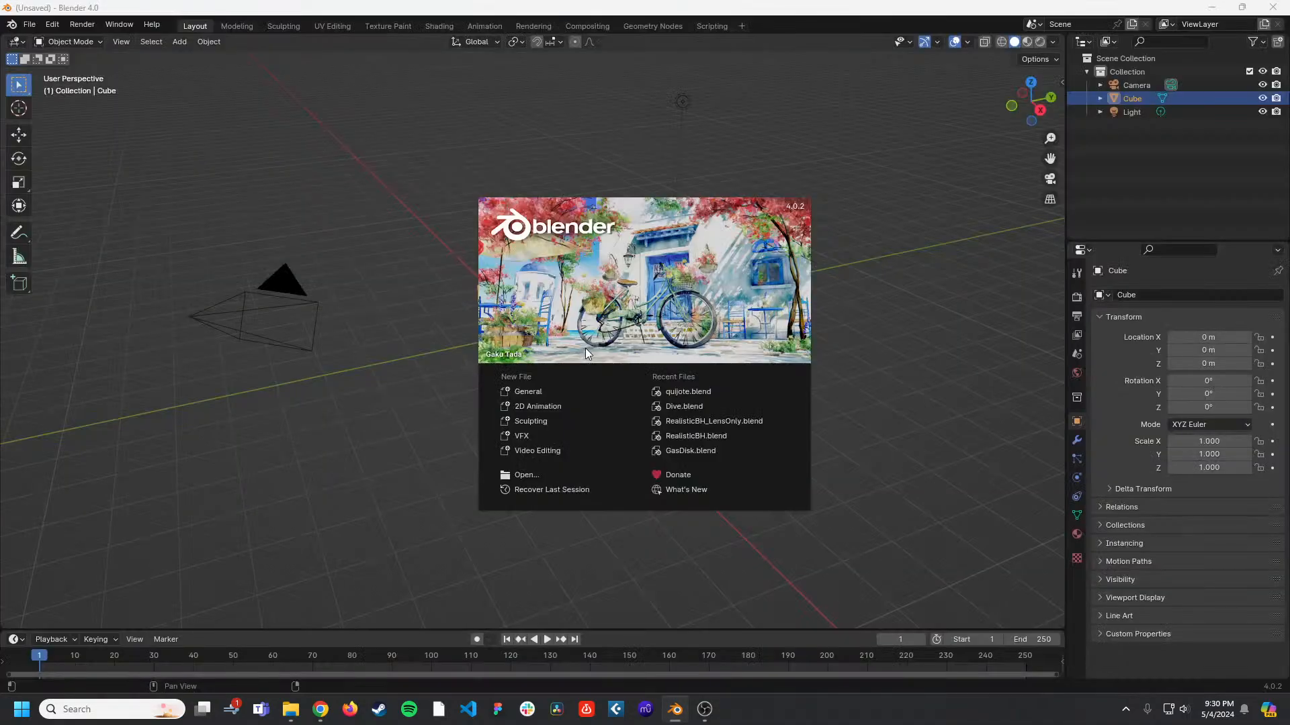
{"action": "left_click", "coordinate": [691, 390]}
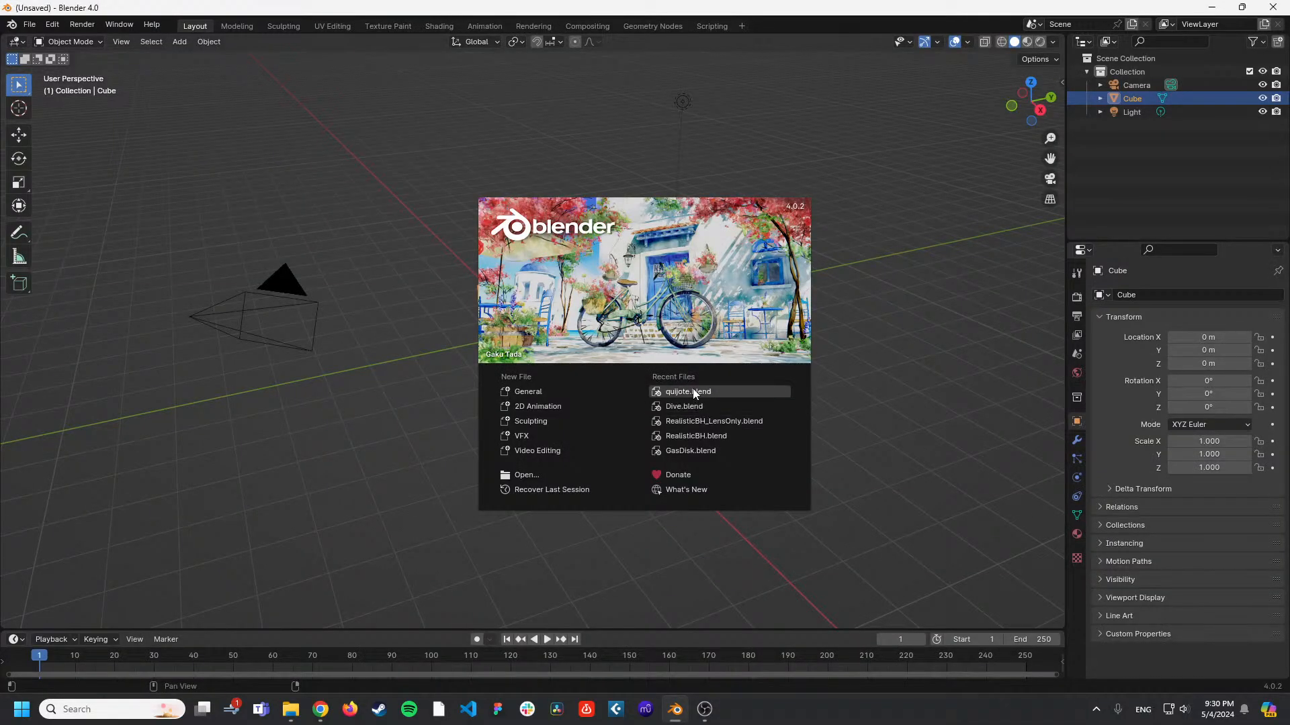
{"action": "mouse_move", "coordinate": [719, 364]}
{"action": "middle_mouse_down"}
{"action": "mouse_move", "coordinate": [710, 328]}
{"action": "mouse_move", "coordinate": [628, 324]}
{"action": "mouse_move", "coordinate": [771, 280]}
{"action": "middle_mouse_up"}
{"action": "left_click", "coordinate": [1039, 41]}
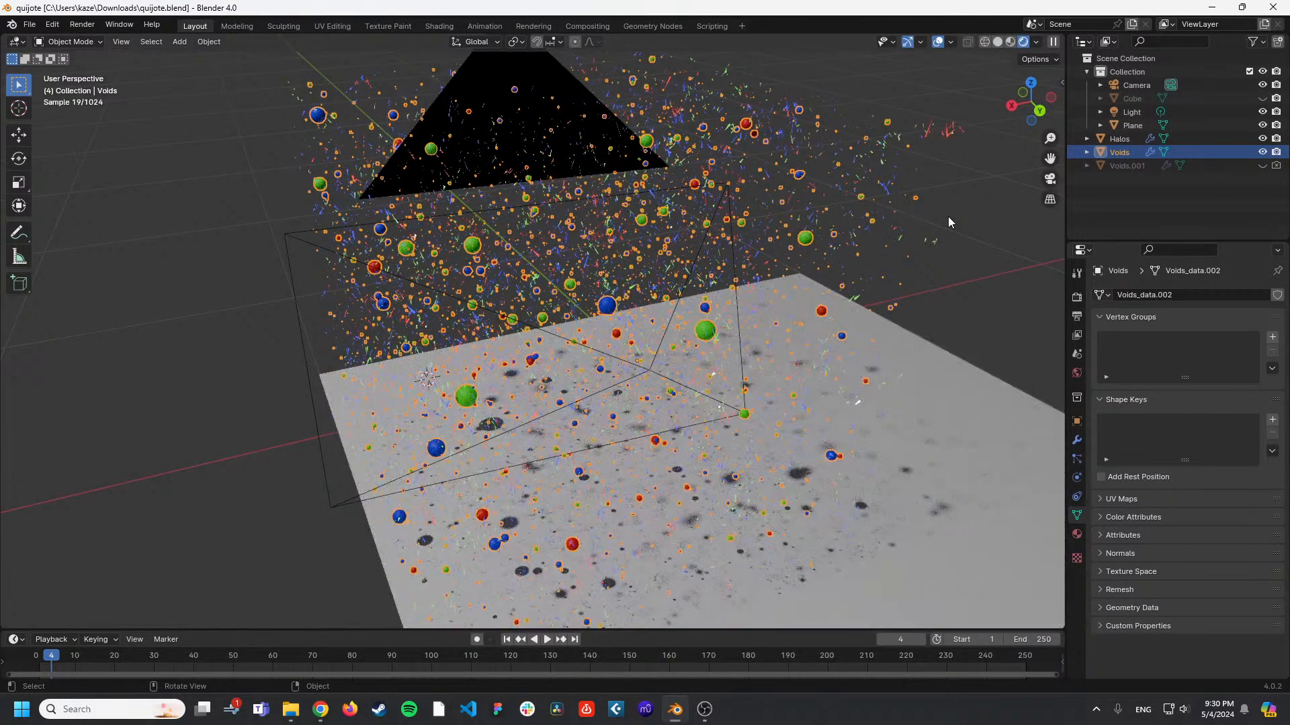
Set the world background color to black.
{"action": "left_click", "coordinate": [1077, 296]}
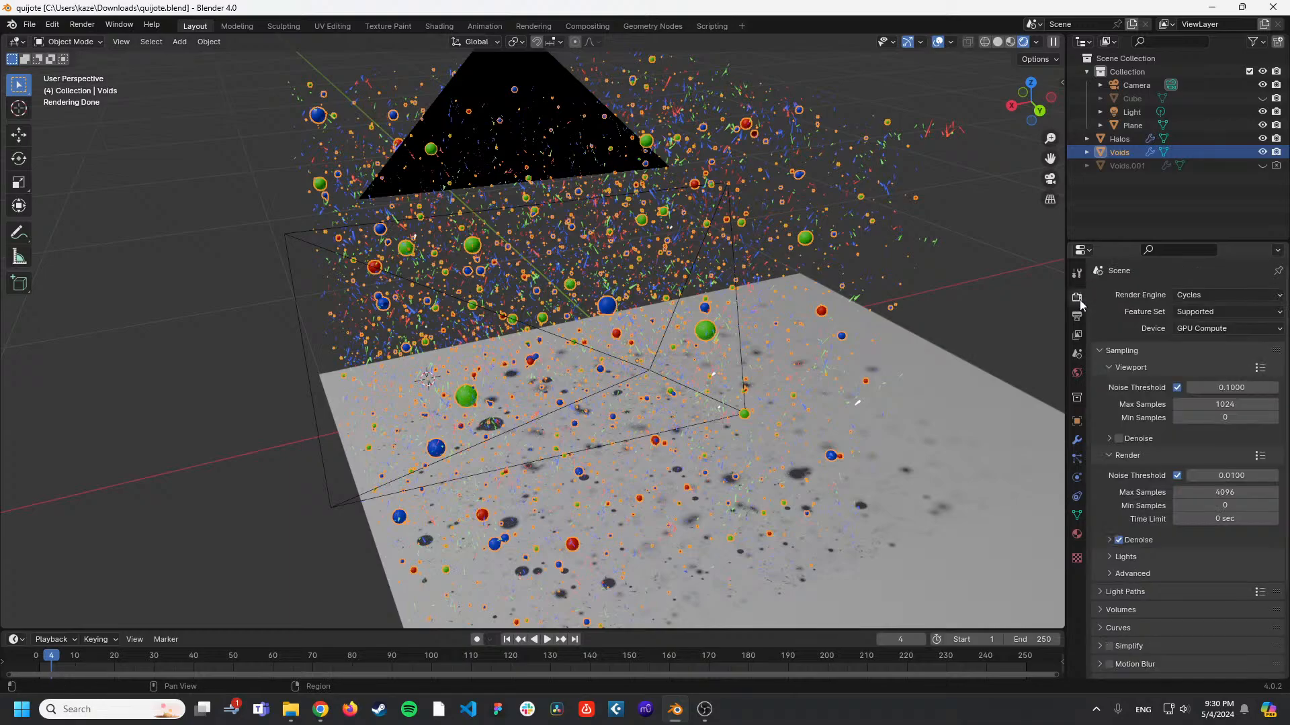
{"action": "left_click", "coordinate": [1077, 374]}
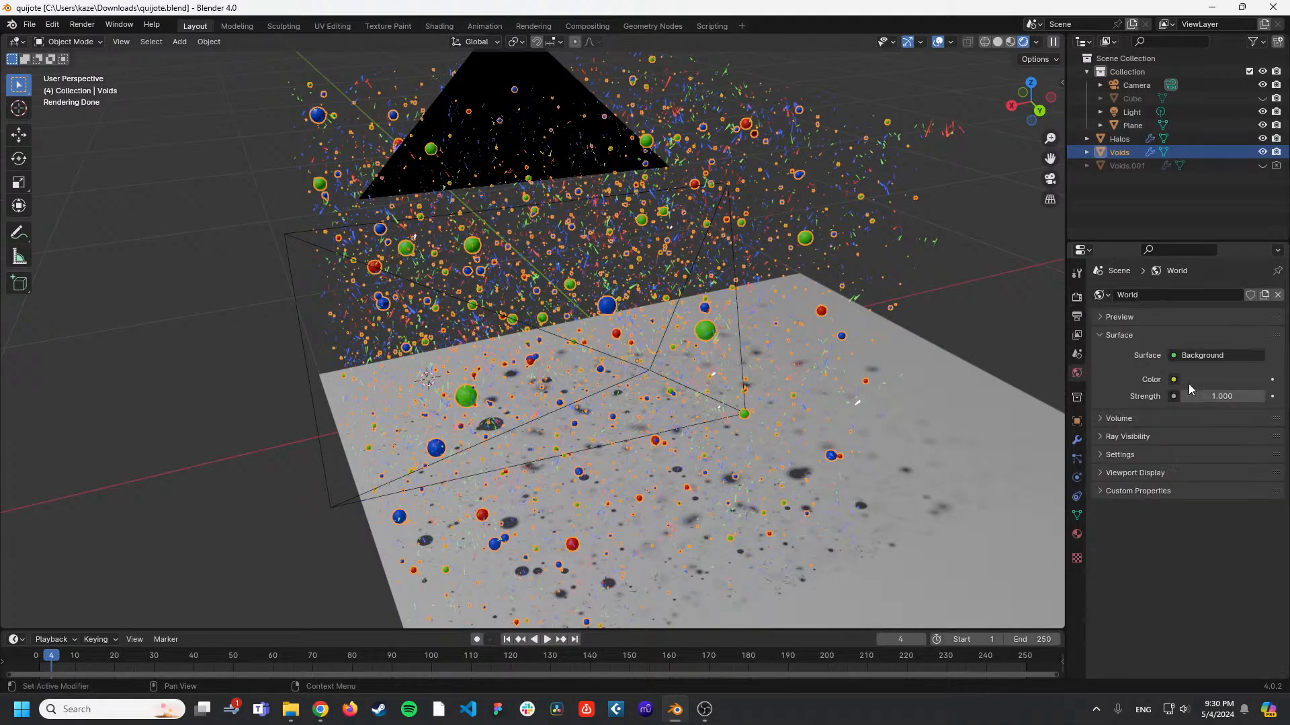
{"action": "left_click", "coordinate": [1216, 380]}
{"action": "left_click_drag", "start_coordinate": [1254, 258], "coordinate": [1254, 287]}
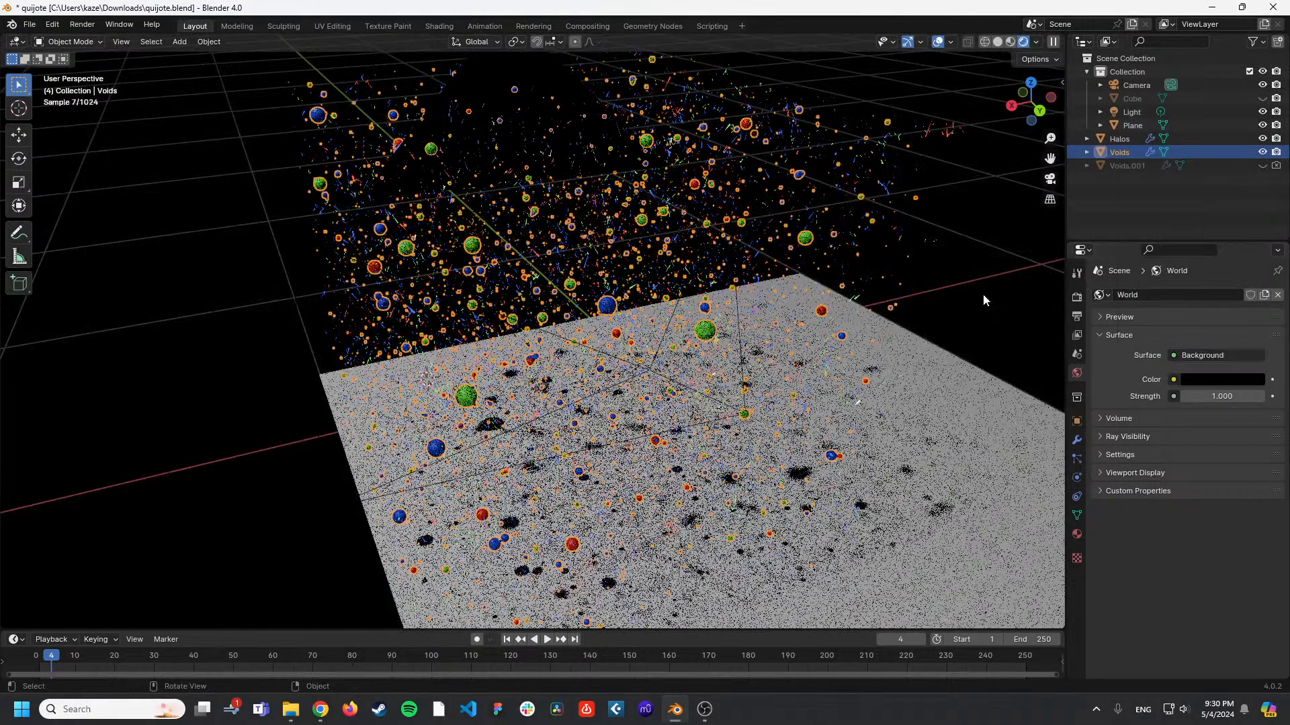
Inspect the Halos and Voids objects in the rendered scene, selecting each one and viewing it from different angles.
{"action": "middle_click_drag", "start_coordinate": [942, 279], "coordinate": [929, 269]}
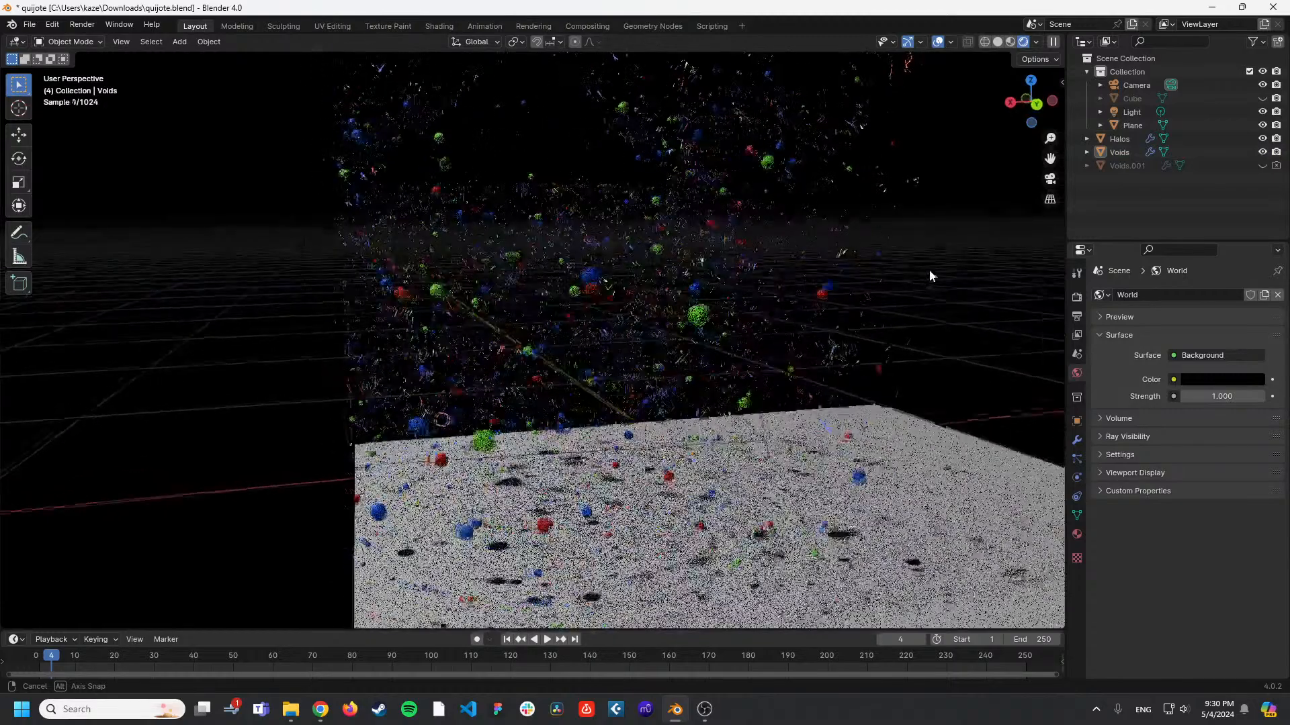
{"action": "left_click", "coordinate": [1120, 139]}
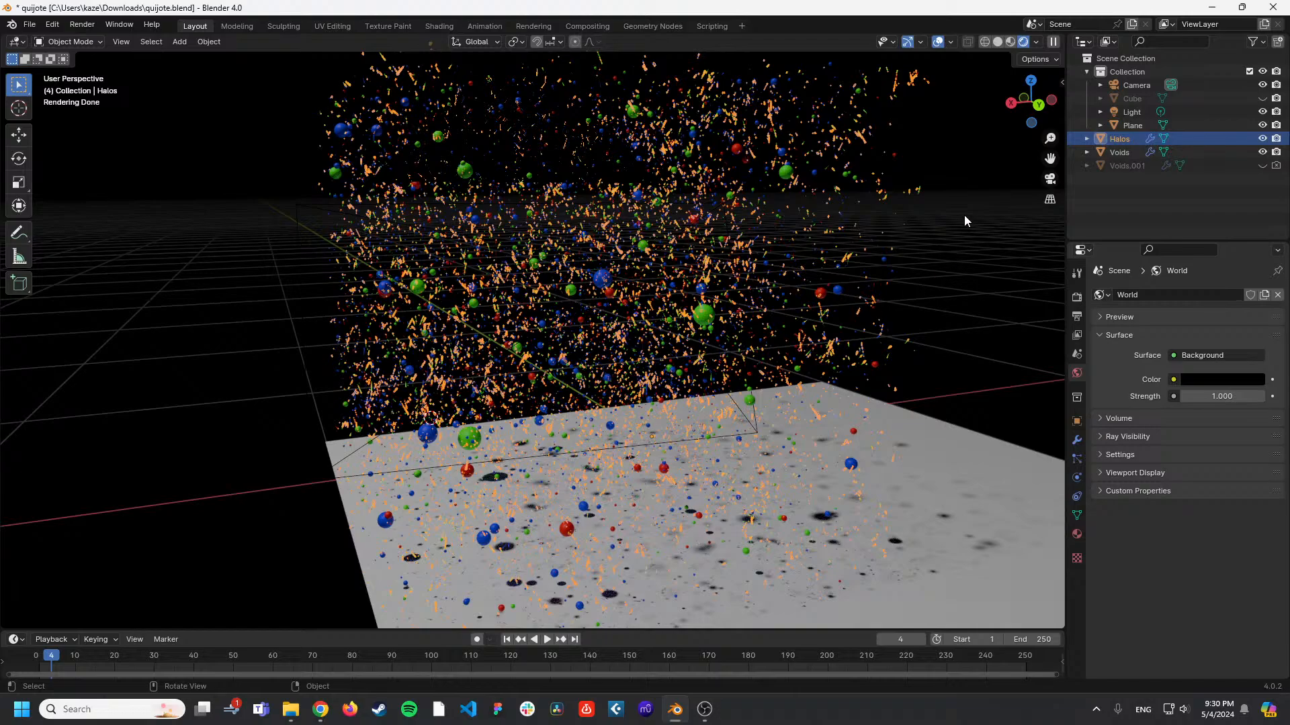
{"action": "middle_click_drag", "start_coordinate": [965, 215], "coordinate": [976, 250]}
{"action": "left_click", "coordinate": [976, 249]}
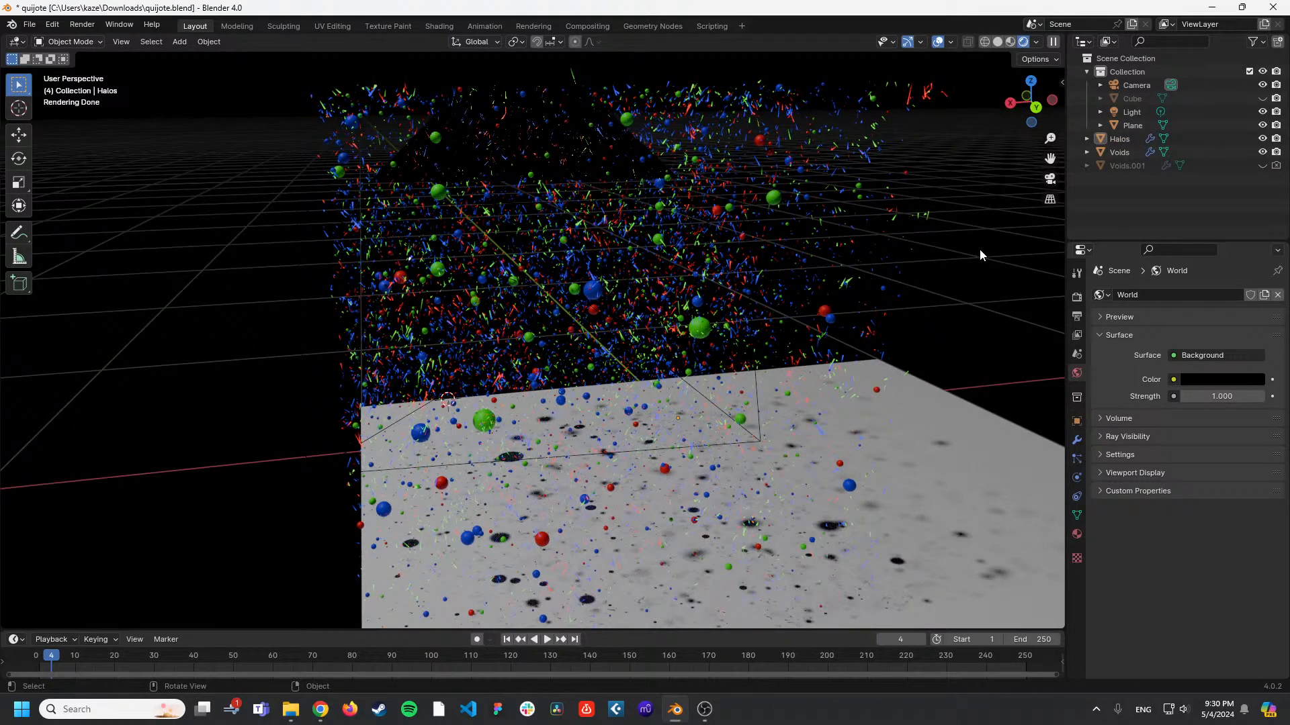
{"action": "left_click", "coordinate": [1120, 155]}
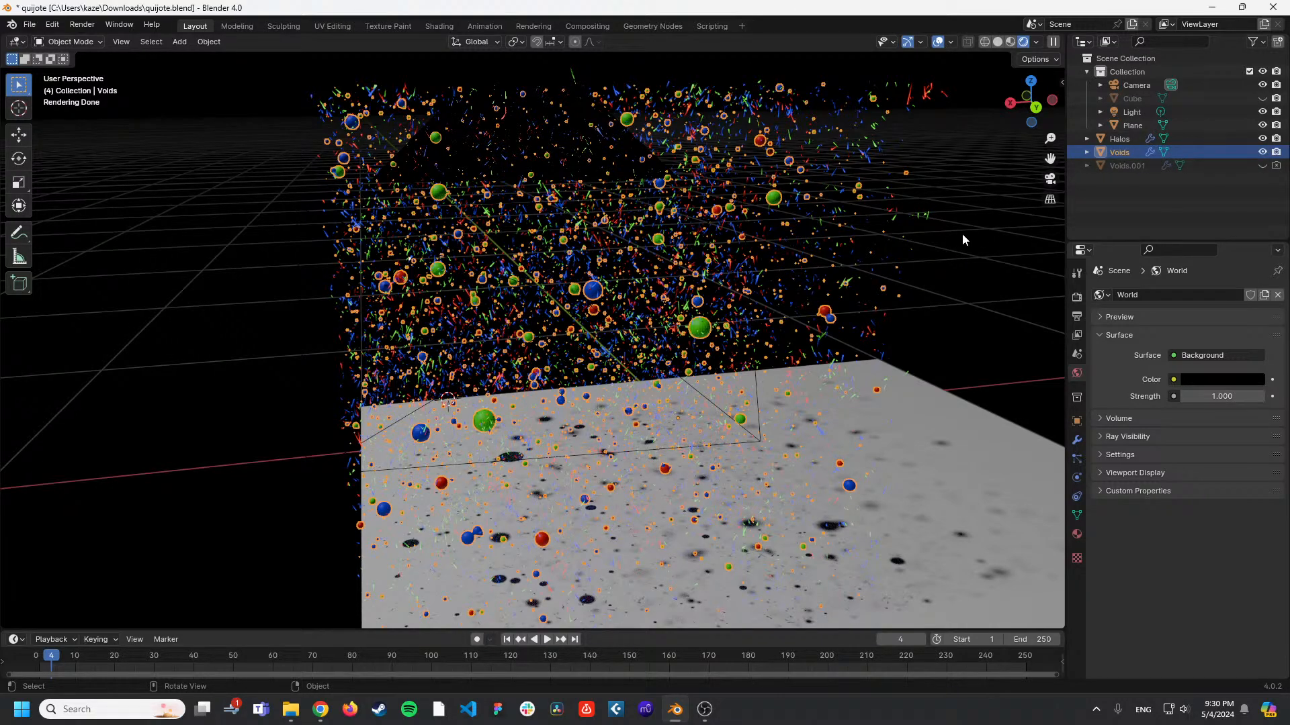
{"action": "middle_click_drag", "start_coordinate": [930, 234], "coordinate": [872, 314]}
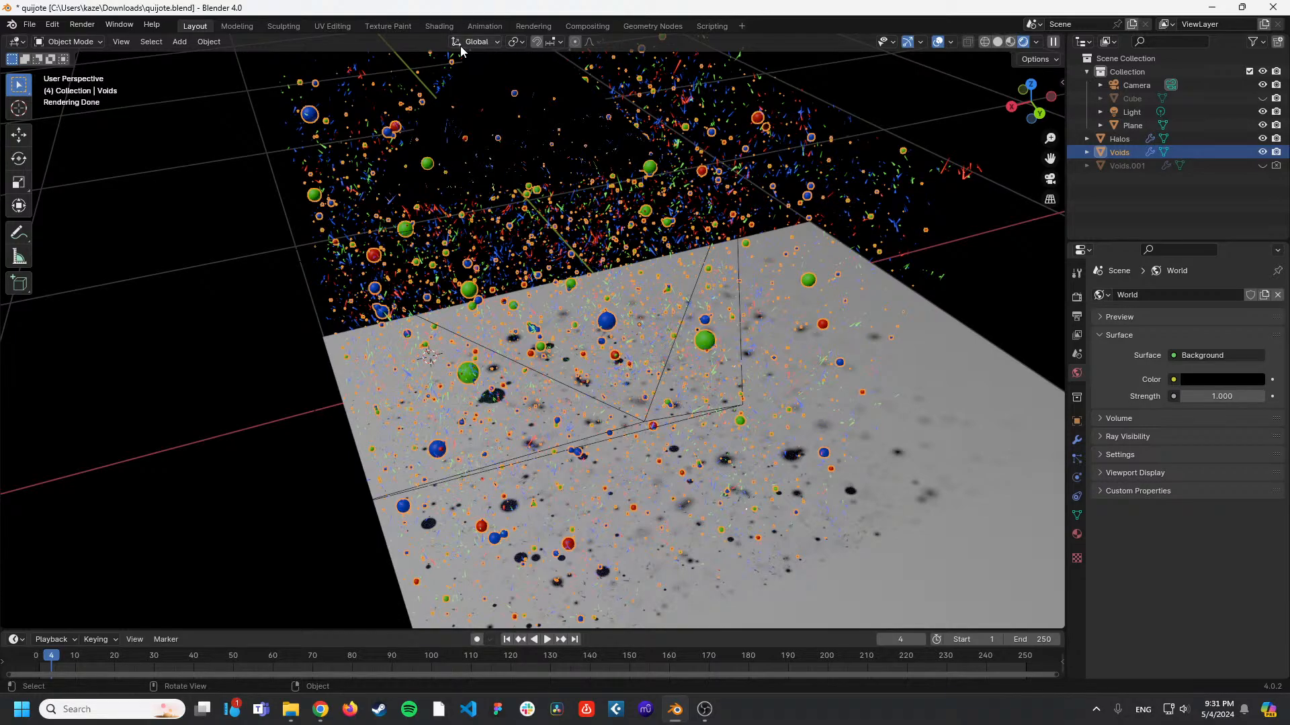
Examine the material node tree of the Voids object and bring up its geometry node tree.
{"action": "left_click", "coordinate": [438, 25]}
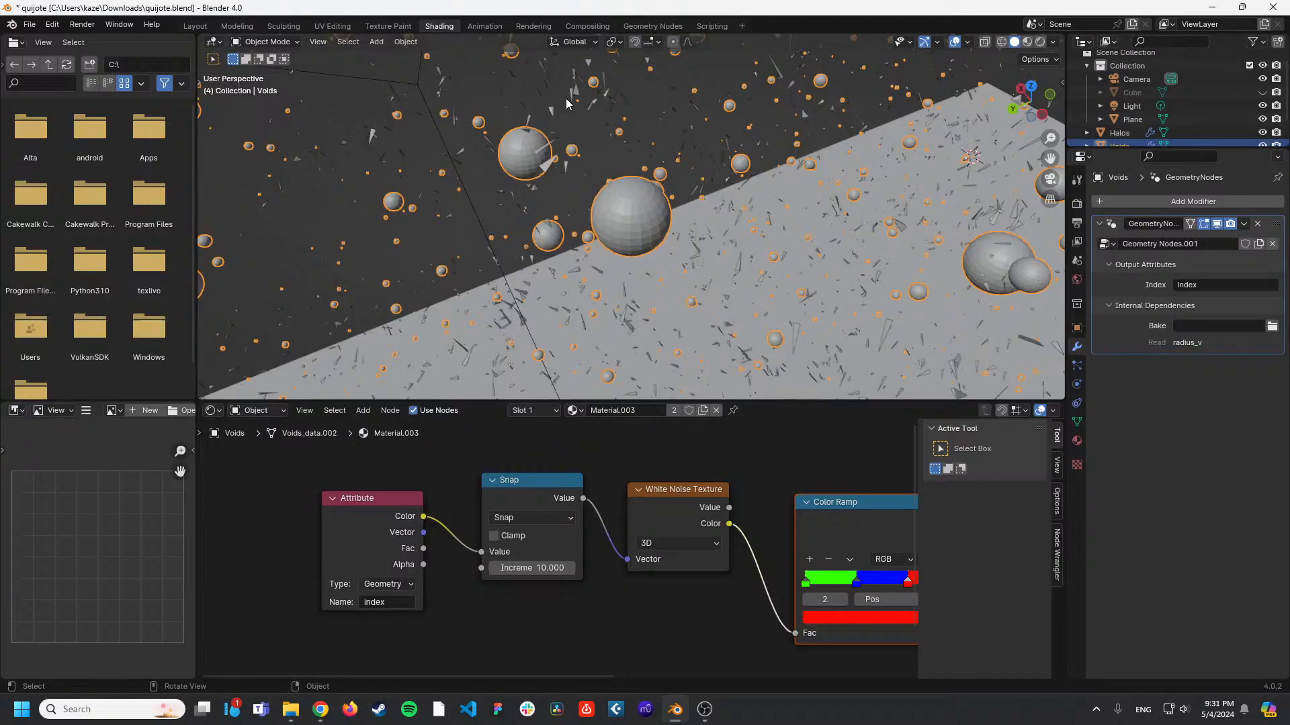
{"action": "middle_click_drag", "start_coordinate": [774, 473], "coordinate": [619, 474]}
{"action": "scroll", "coordinate": [558, 501], "scroll_direction": "down", "scroll_amount": 2}
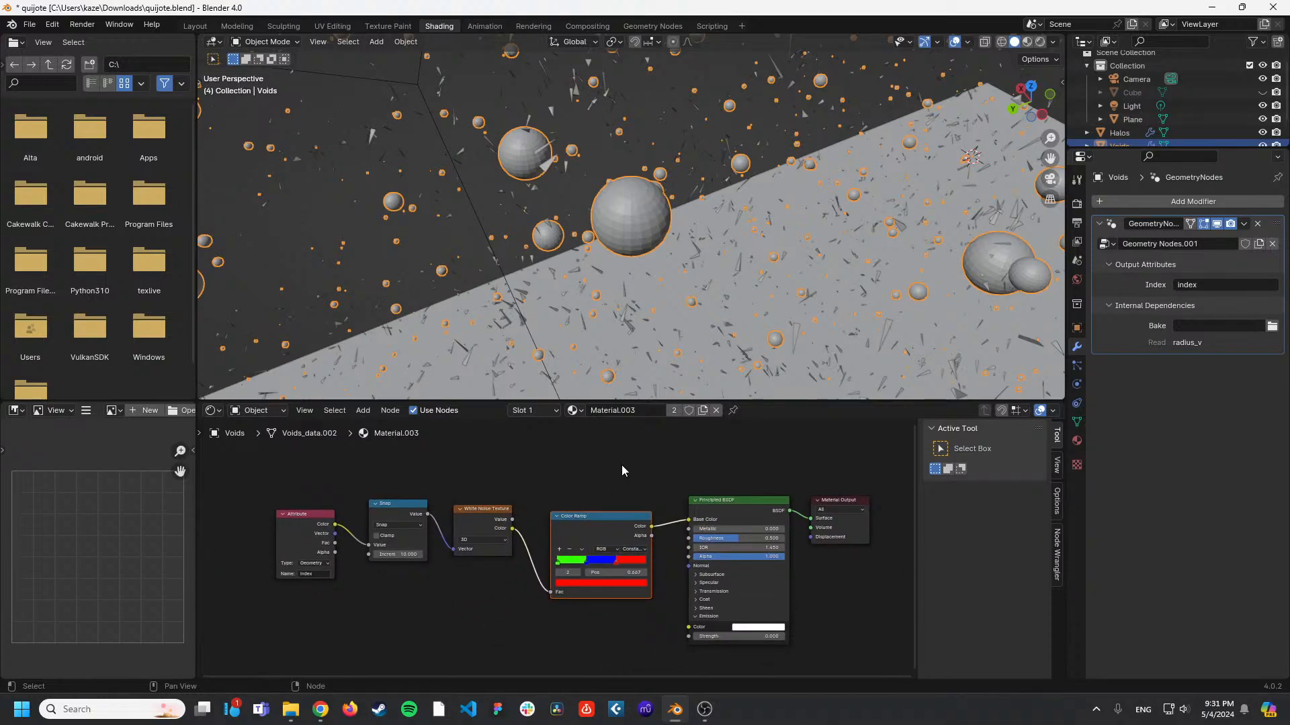
{"action": "left_click", "coordinate": [651, 26]}
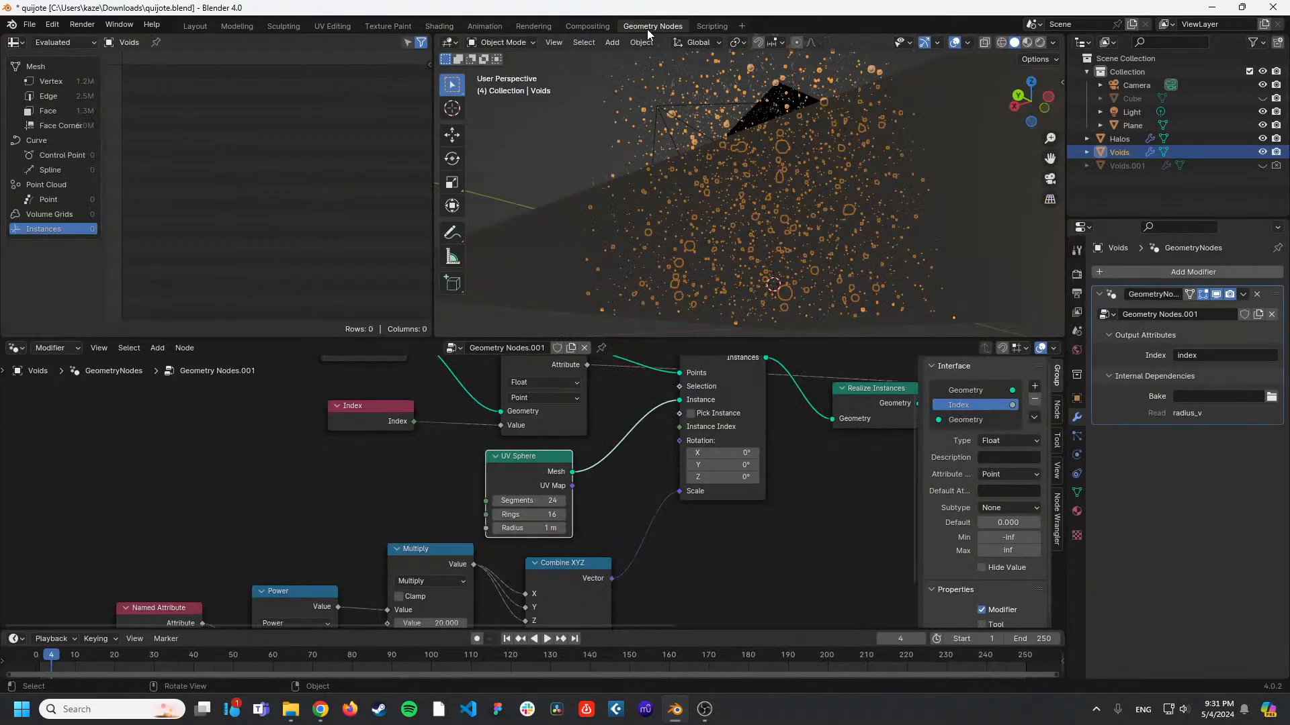
Examine the geometry node tree of the Halos object, from its input nodes through to the group output.
{"action": "left_click", "coordinate": [1110, 141]}
{"action": "scroll", "coordinate": [786, 403], "scroll_direction": "down", "scroll_amount": 4}
{"action": "middle_click_drag", "start_coordinate": [749, 437], "coordinate": [699, 409]}
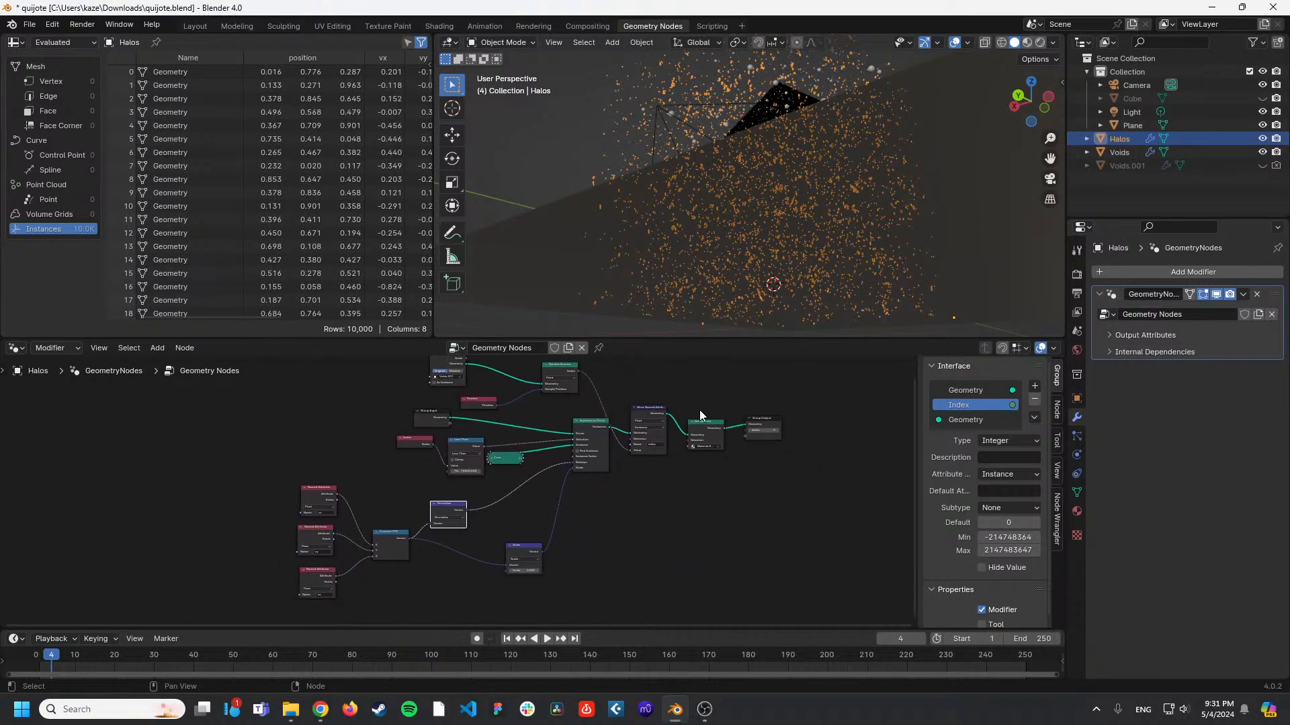
{"action": "left_click_drag", "start_coordinate": [726, 340], "coordinate": [719, 248]}
{"action": "scroll", "coordinate": [614, 413], "scroll_direction": "up", "scroll_amount": 3}
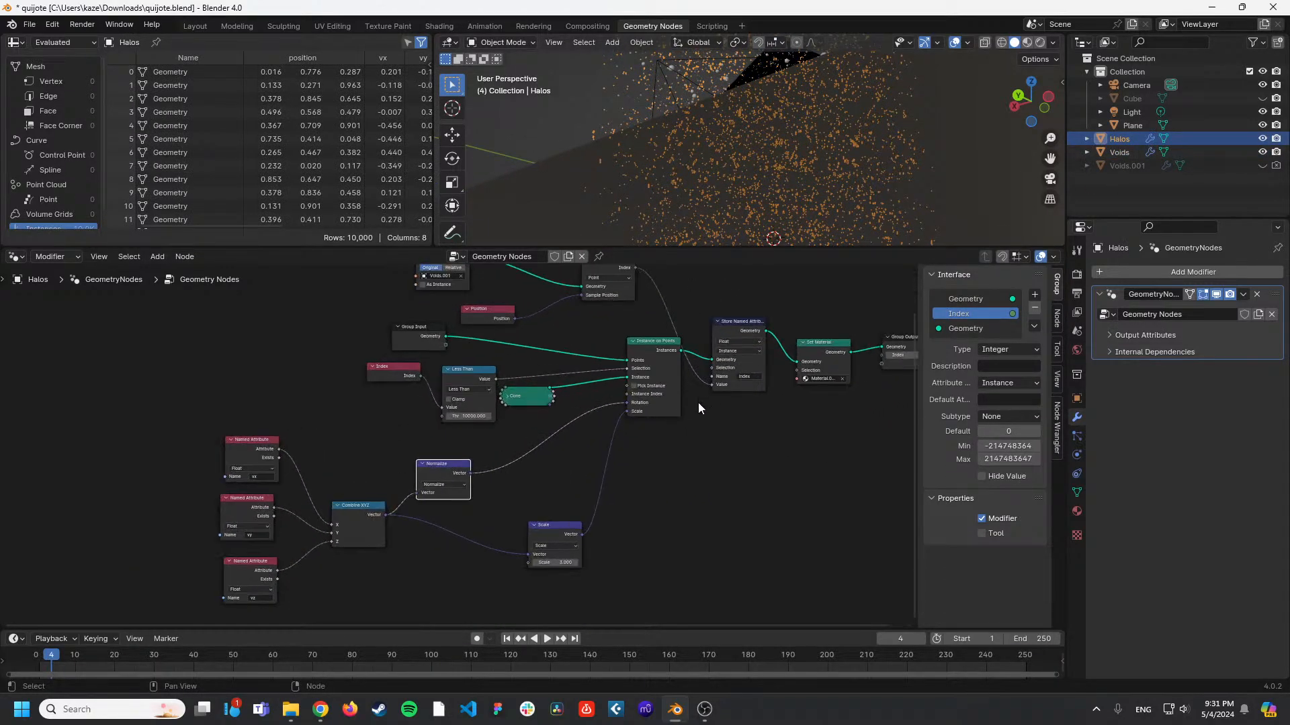
{"action": "scroll", "coordinate": [574, 486], "scroll_direction": "up", "scroll_amount": 8}
{"action": "scroll", "coordinate": [462, 373], "scroll_direction": "down", "scroll_amount": 7}
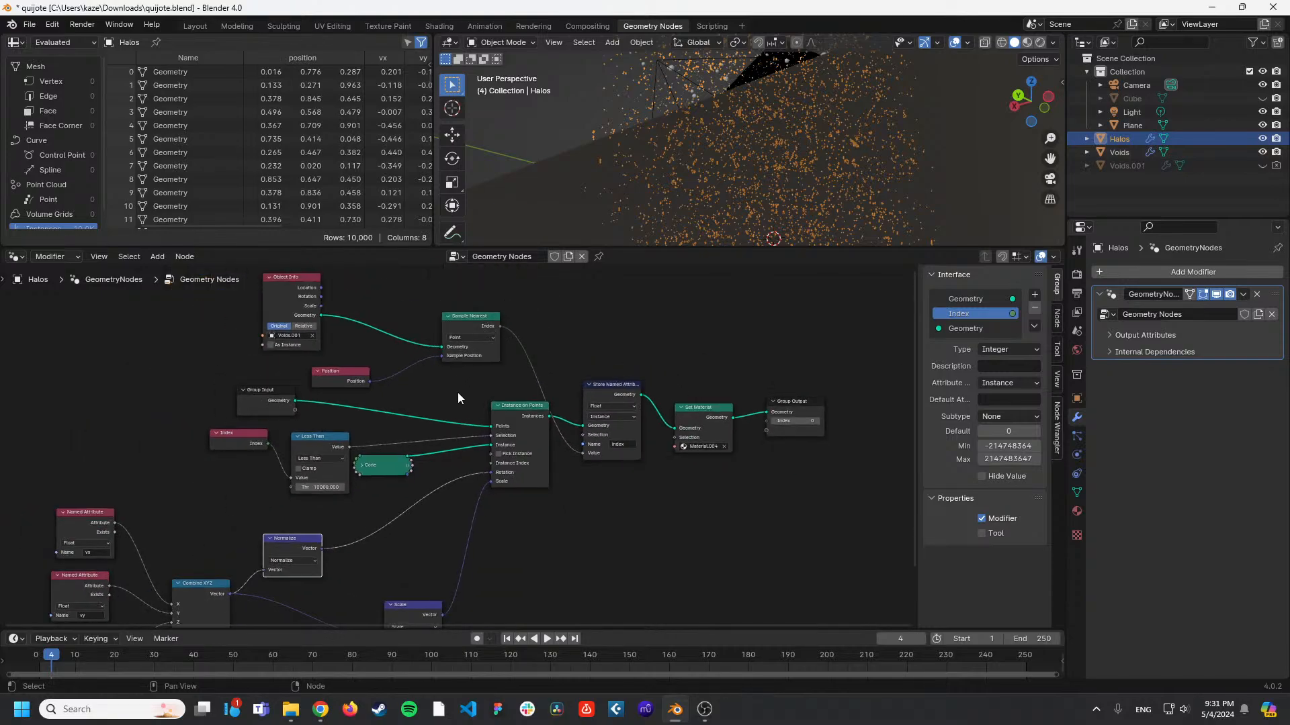
{"action": "middle_click_drag", "start_coordinate": [346, 408], "coordinate": [545, 410]}
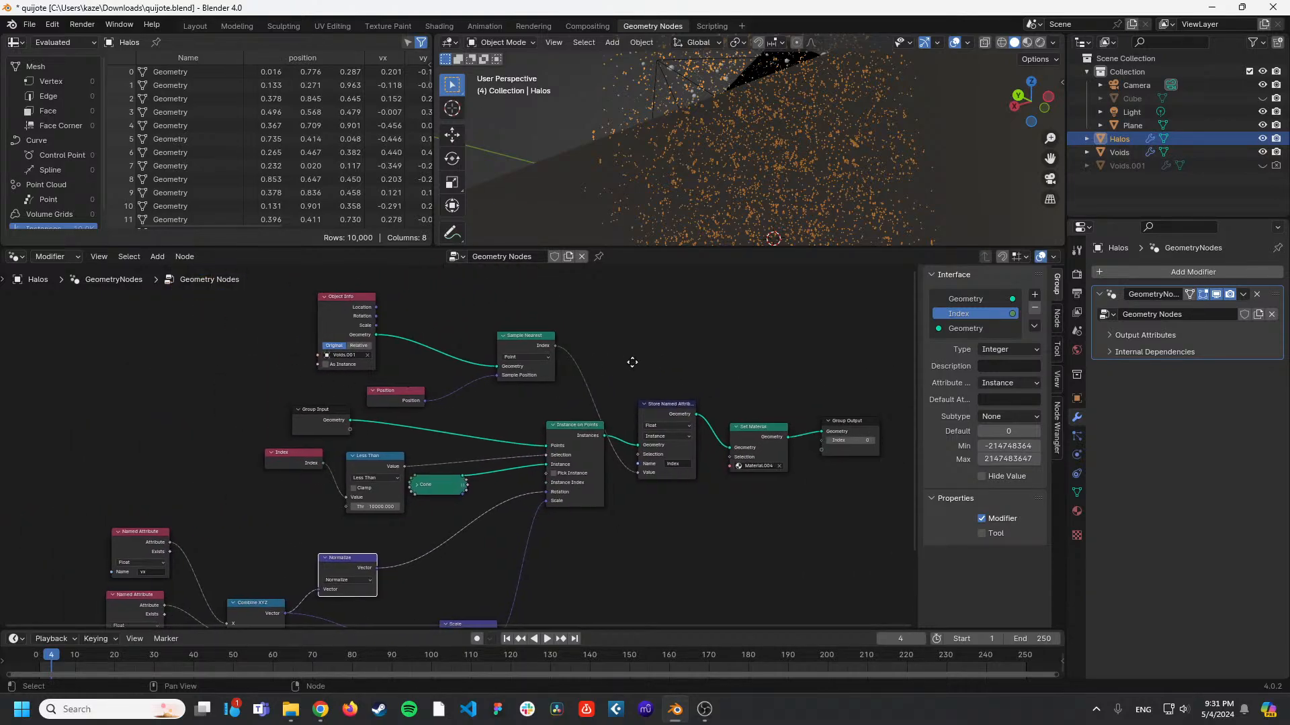
{"action": "middle_click_drag", "start_coordinate": [679, 361], "coordinate": [610, 345]}
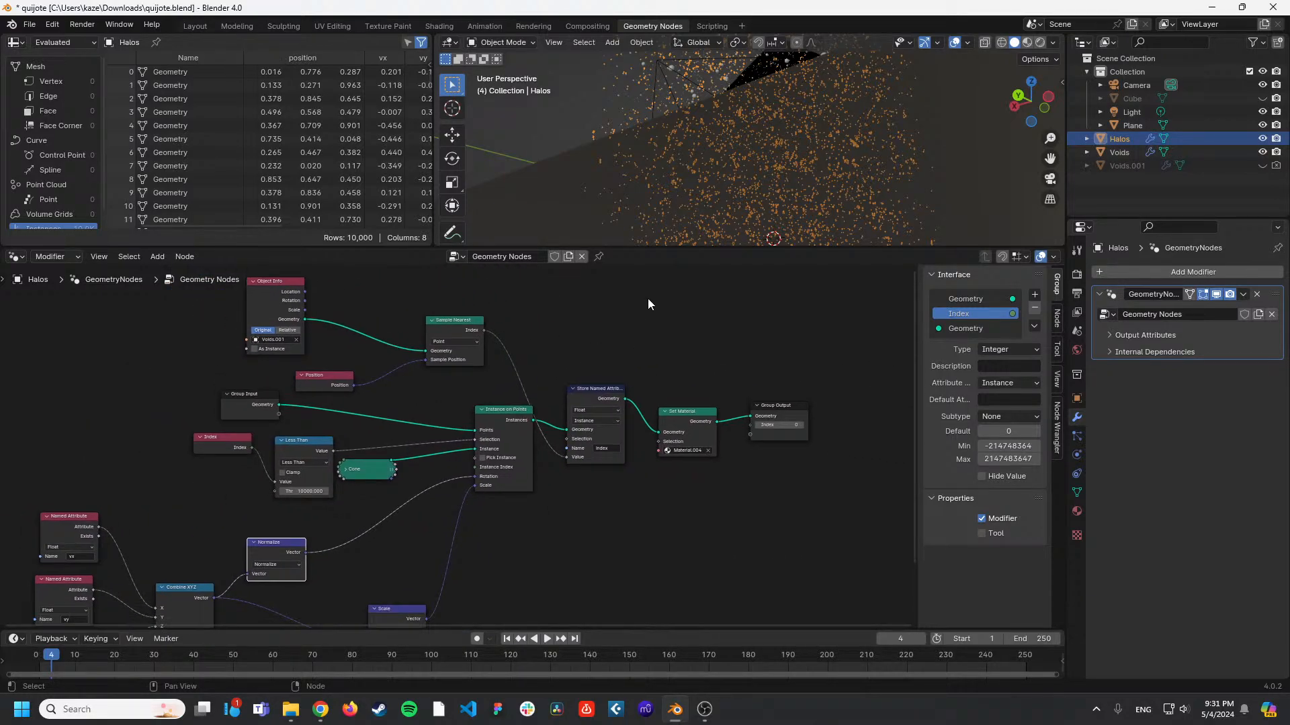
{"action": "left_click_drag", "start_coordinate": [652, 249], "coordinate": [712, 320]}
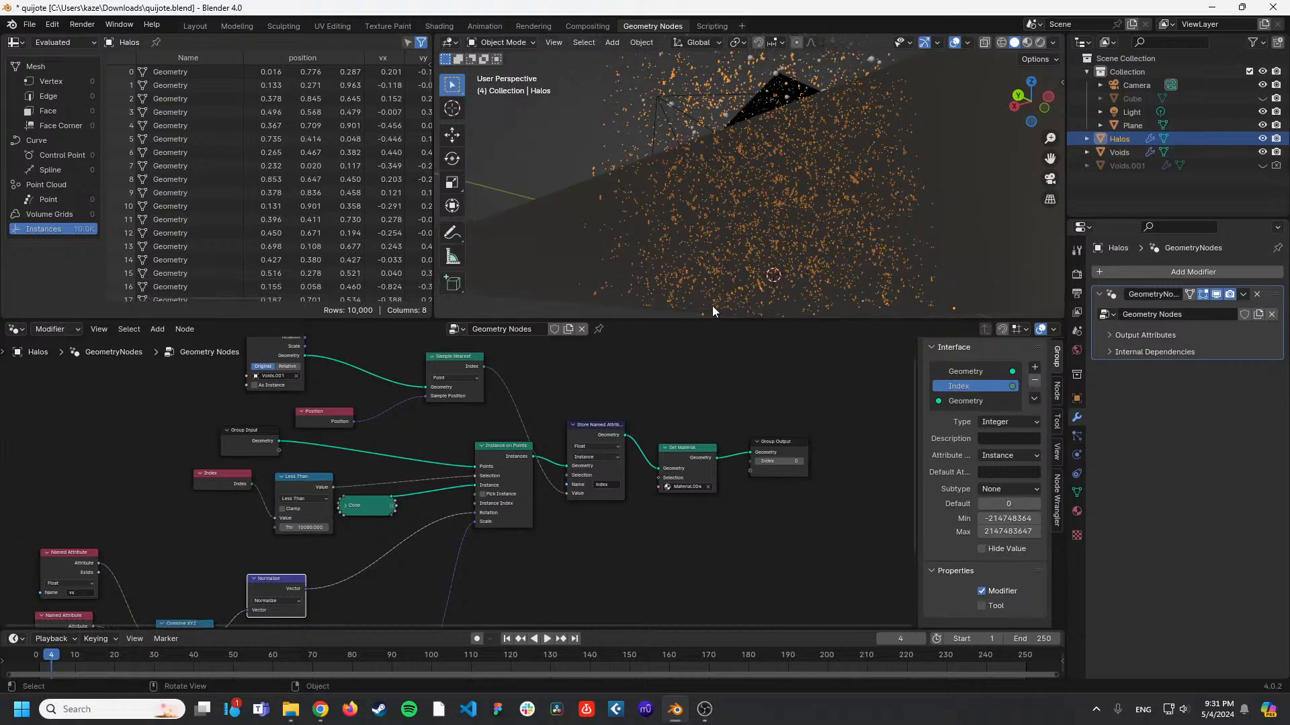
Glance at the quijote repository page in Chrome, then view the Halos point cloud in Blender from several angles in an enlarged viewport.
{"action": "left_click", "coordinate": [320, 709]}
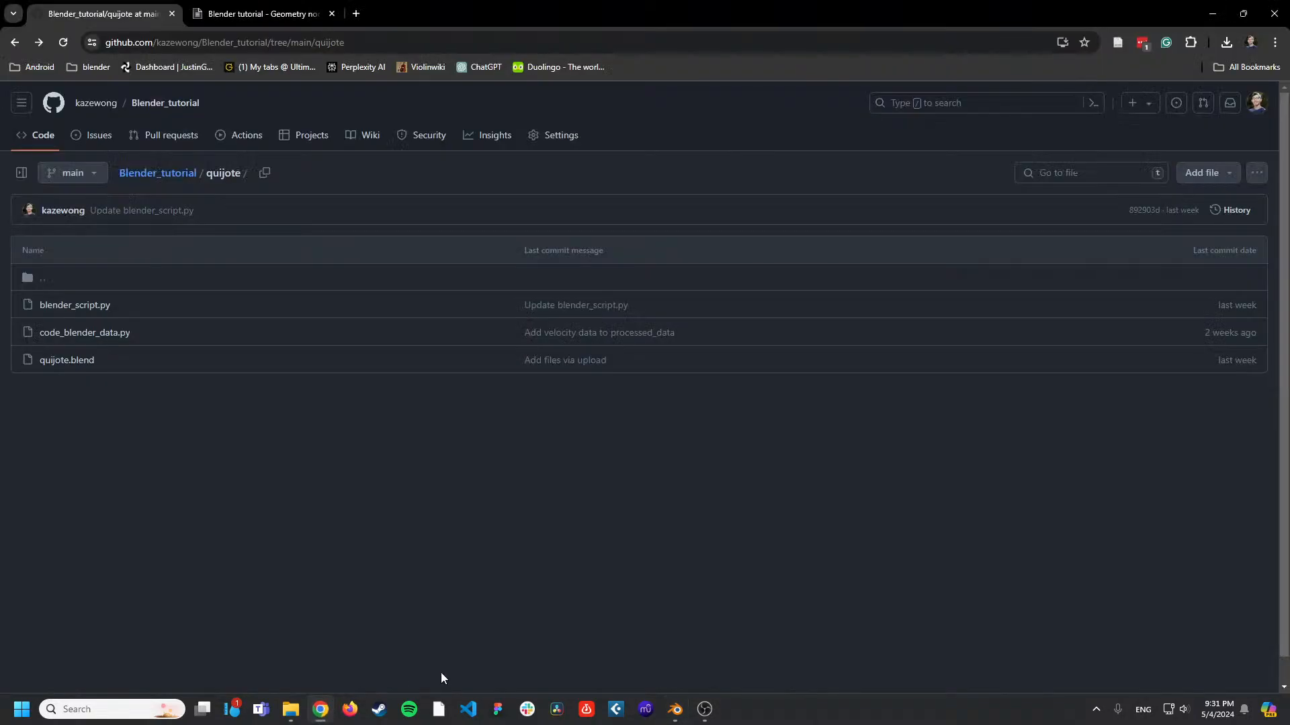
{"action": "left_click", "coordinate": [676, 711]}
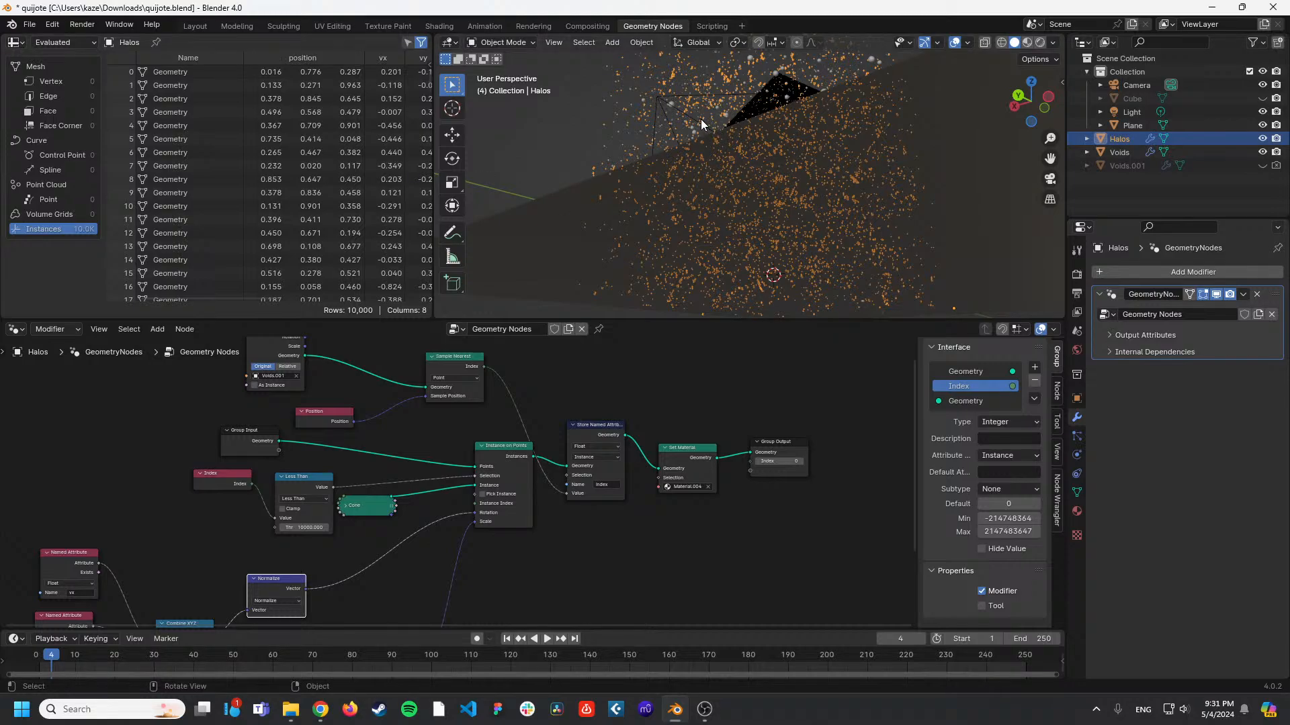
{"action": "left_click", "coordinate": [321, 709]}
{"action": "left_click", "coordinate": [677, 706]}
{"action": "middle_click_drag", "start_coordinate": [660, 180], "coordinate": [773, 240]}
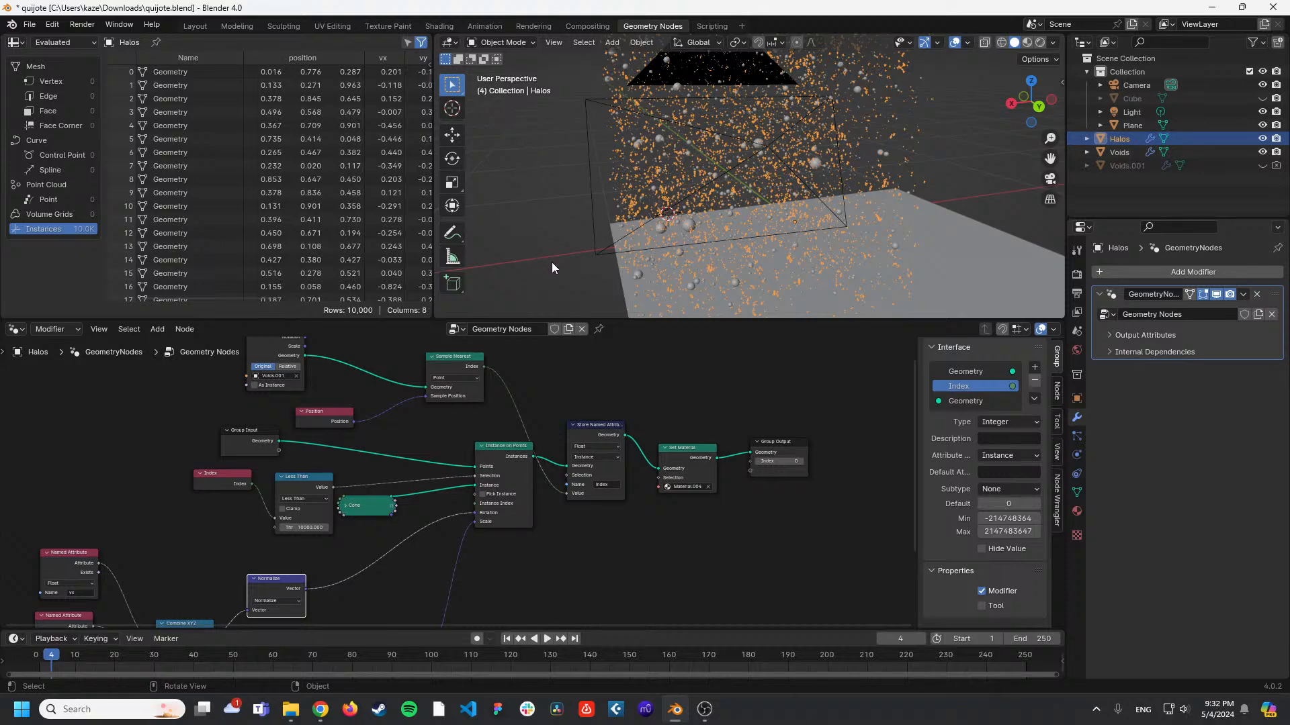
{"action": "mouse_move", "coordinate": [592, 212]}
{"action": "middle_mouse_down"}
{"action": "mouse_move", "coordinate": [616, 222]}
{"action": "mouse_move", "coordinate": [598, 226]}
{"action": "middle_mouse_up"}
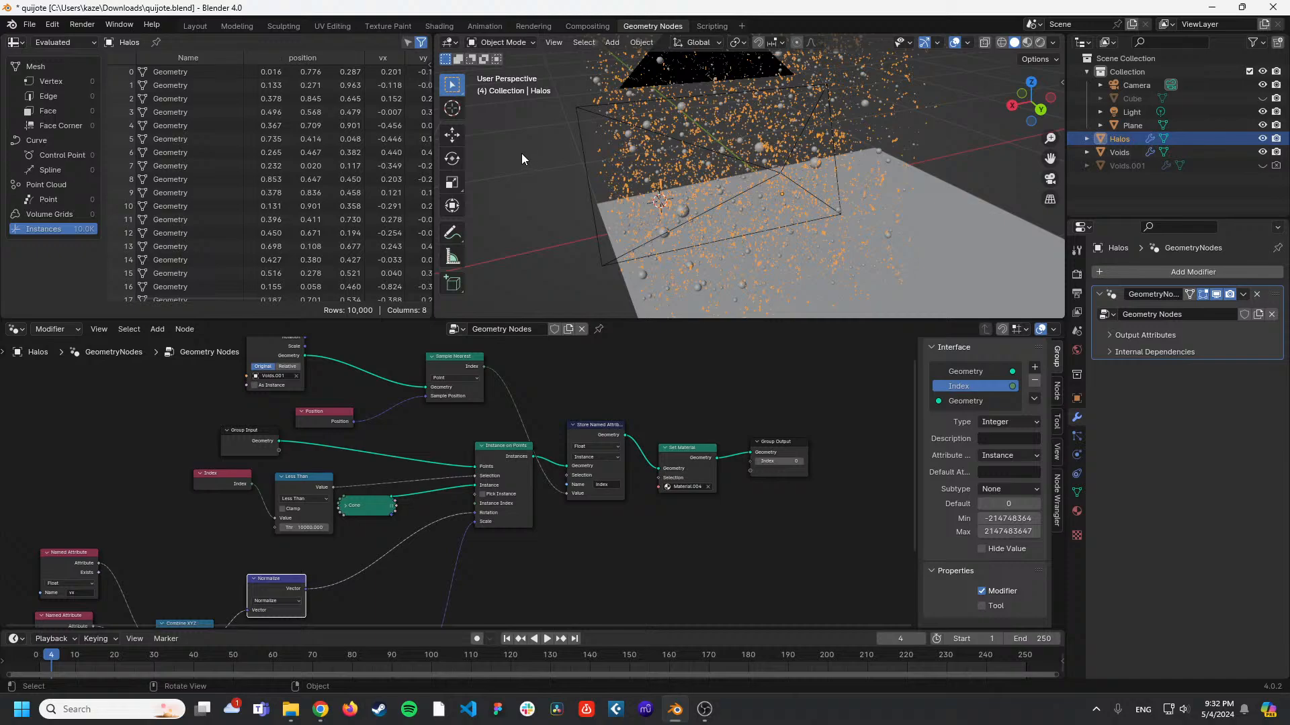
{"action": "left_click_drag", "start_coordinate": [625, 320], "coordinate": [643, 458]}
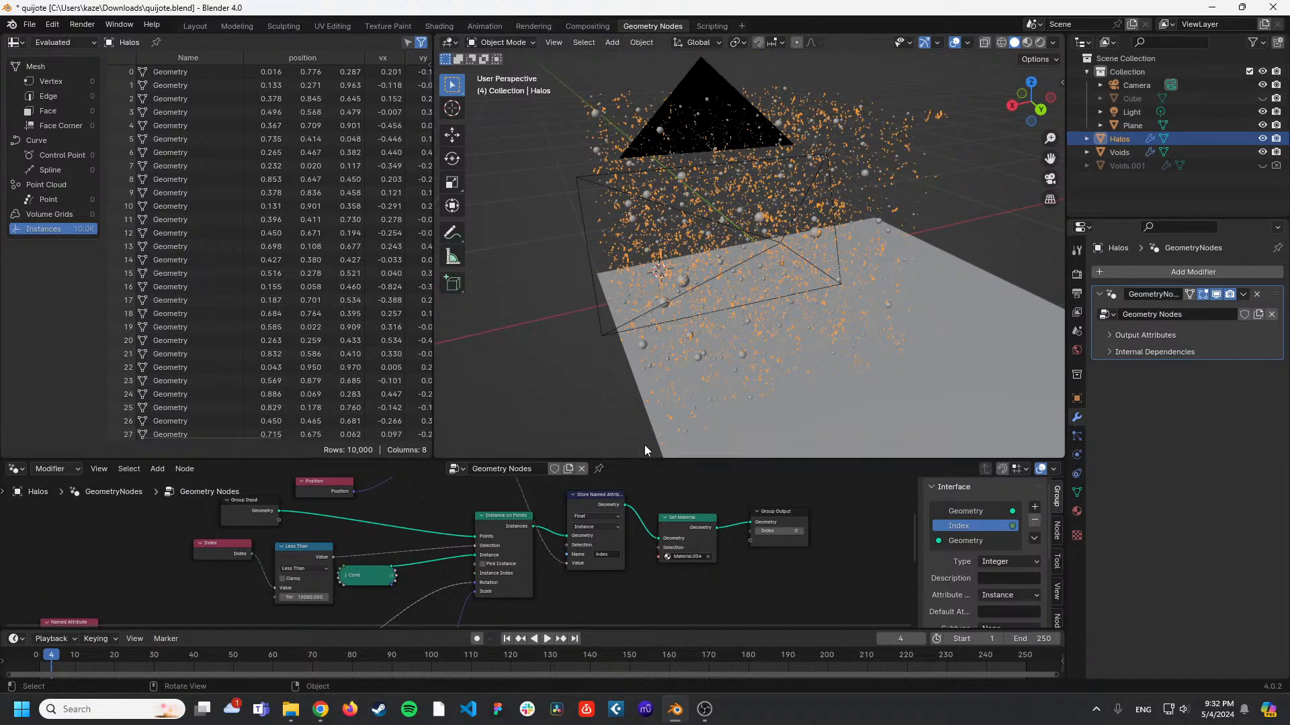
{"action": "middle_click_drag", "start_coordinate": [610, 256], "coordinate": [619, 256]}
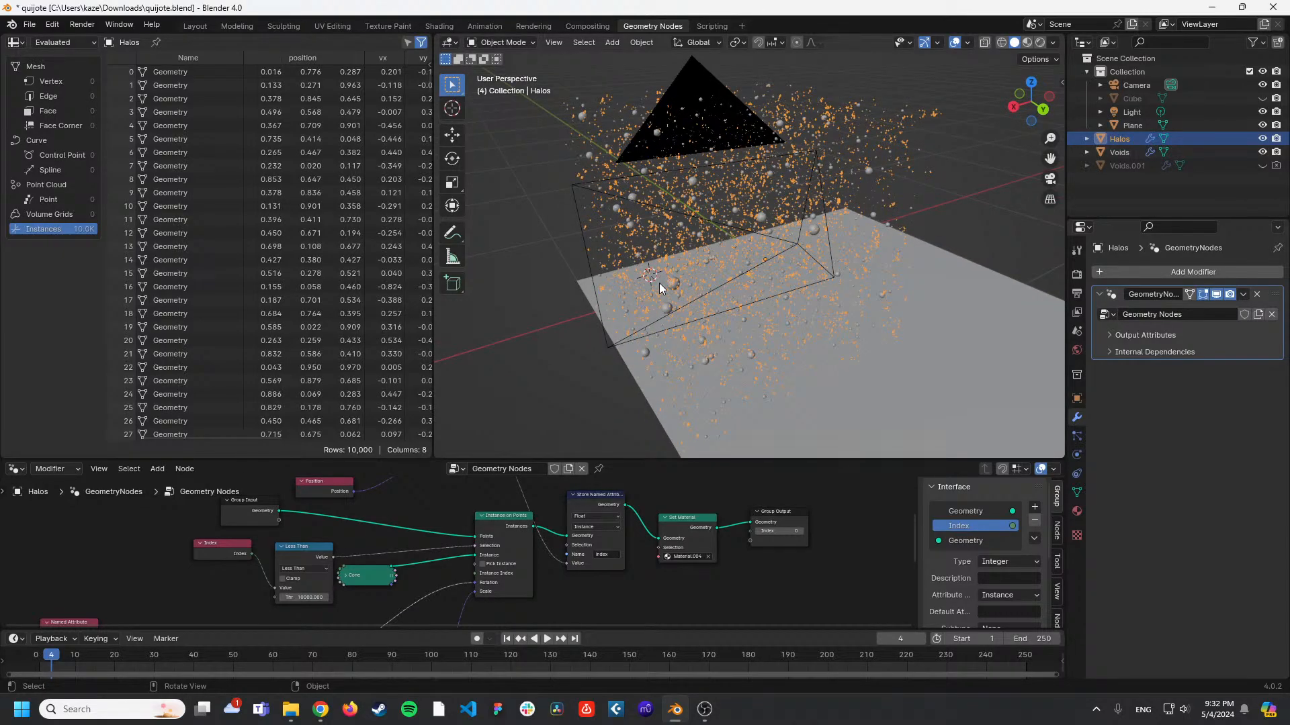
{"action": "middle_click_drag", "start_coordinate": [646, 235], "coordinate": [591, 231]}
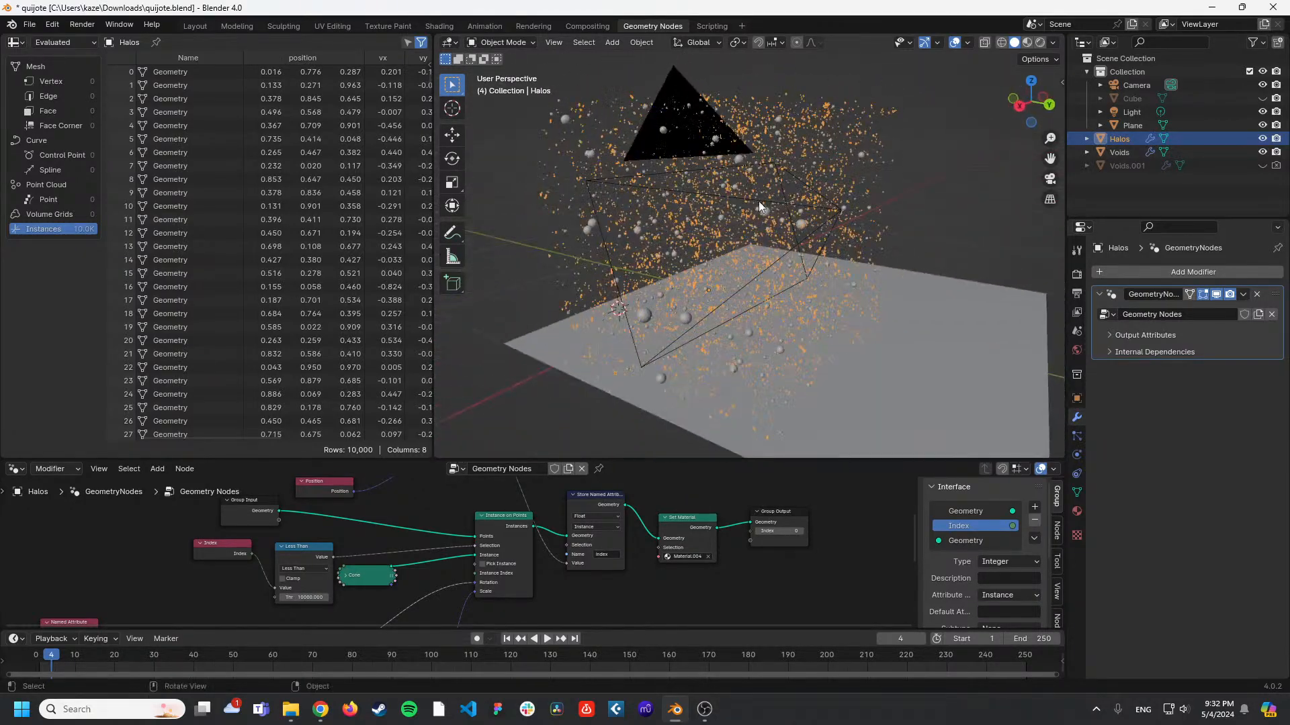
Save the changes to quijote.blend and start a new General file from the splash screen.
{"action": "left_click", "coordinate": [13, 24]}
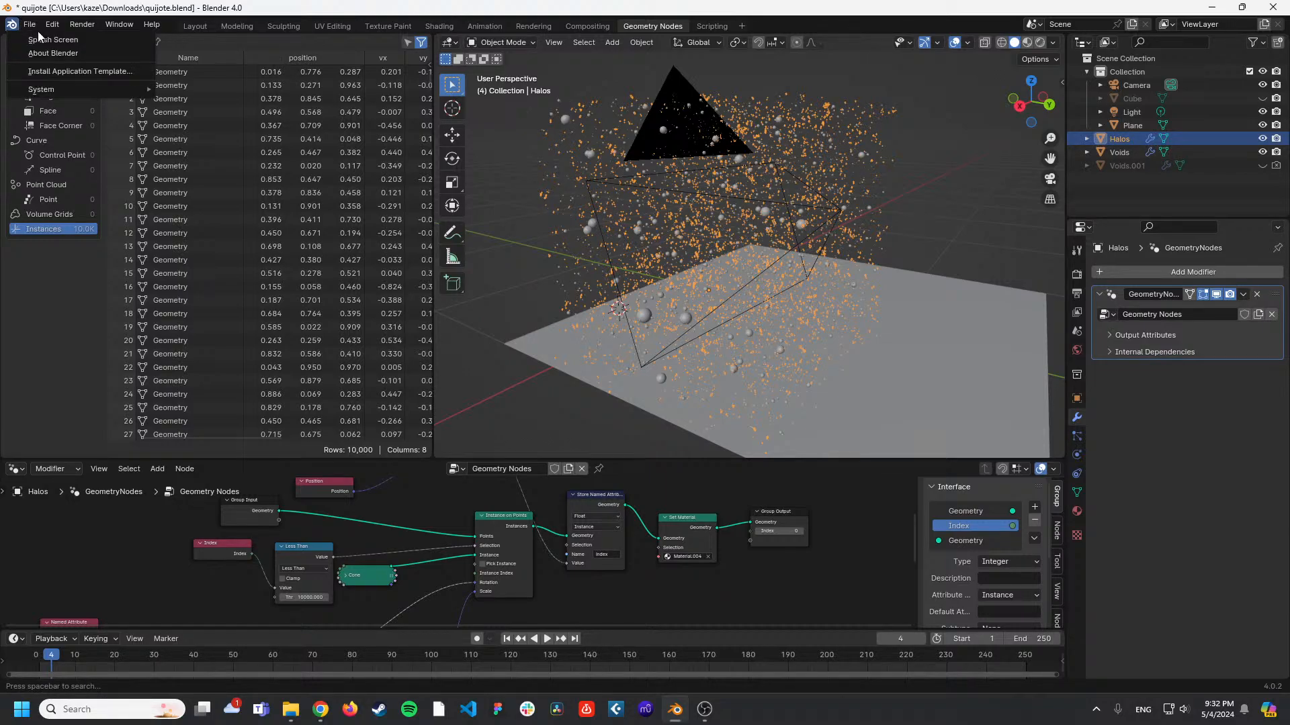
{"action": "left_click", "coordinate": [20, 39]}
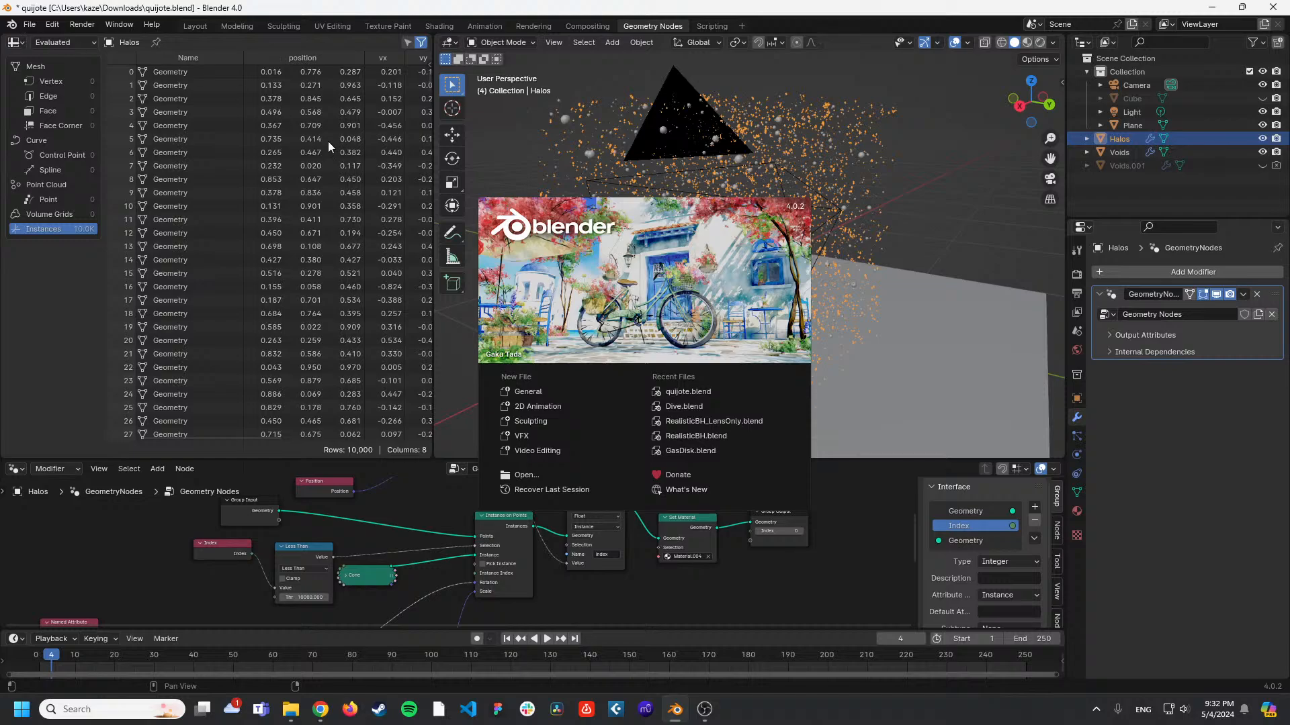
{"action": "left_click", "coordinate": [534, 392]}
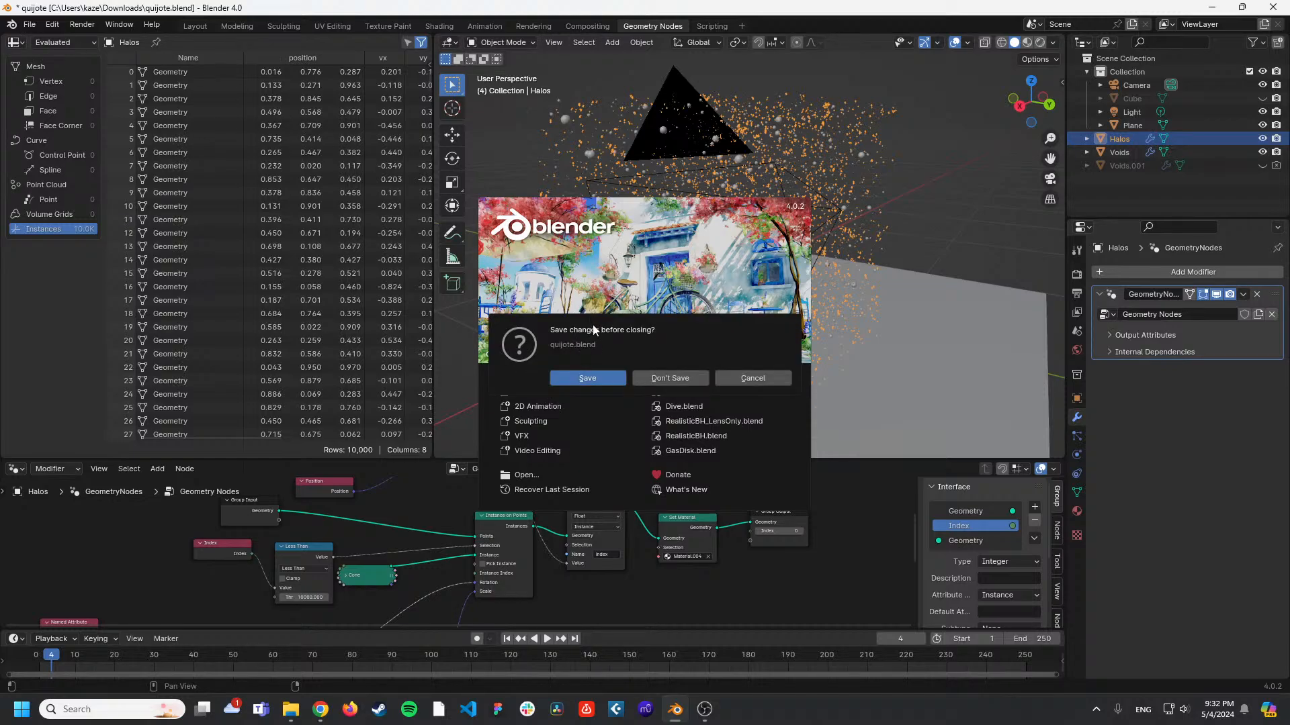
{"action": "left_click", "coordinate": [587, 378]}
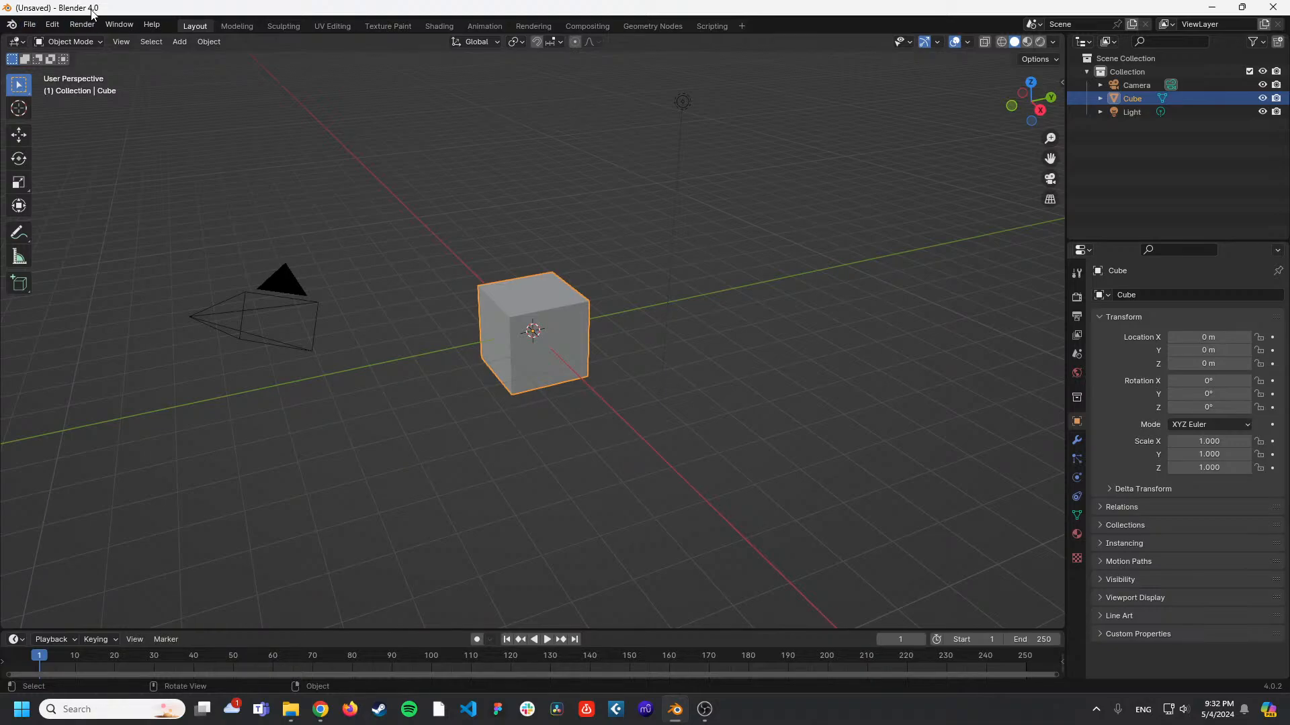
{"action": "left_click", "coordinate": [12, 24]}
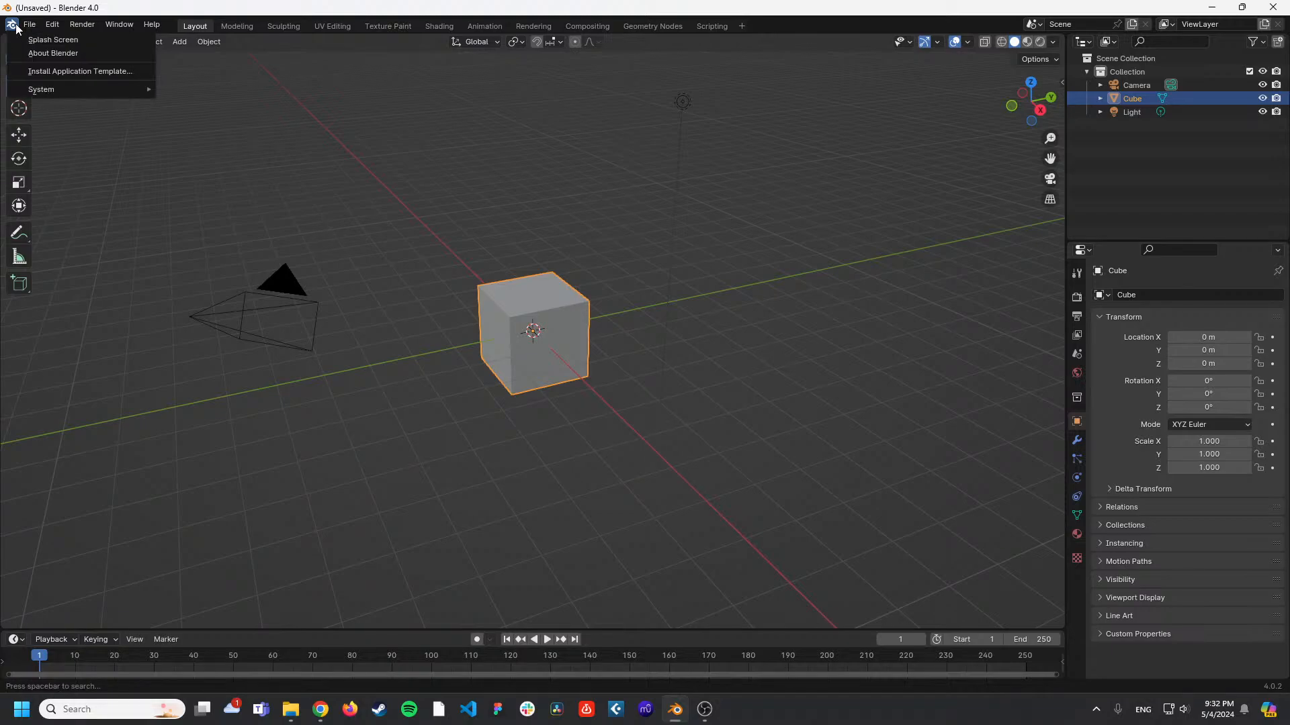
{"action": "left_click", "coordinate": [53, 40]}
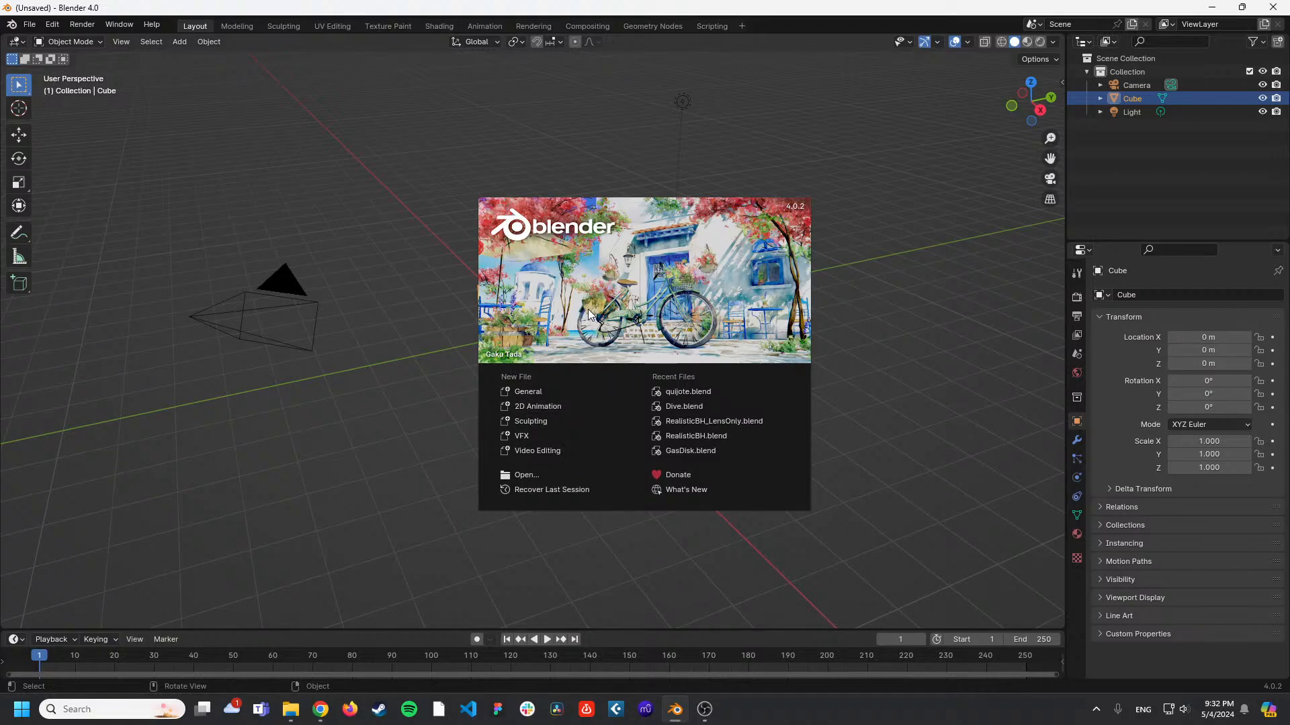
{"action": "left_click", "coordinate": [559, 394]}
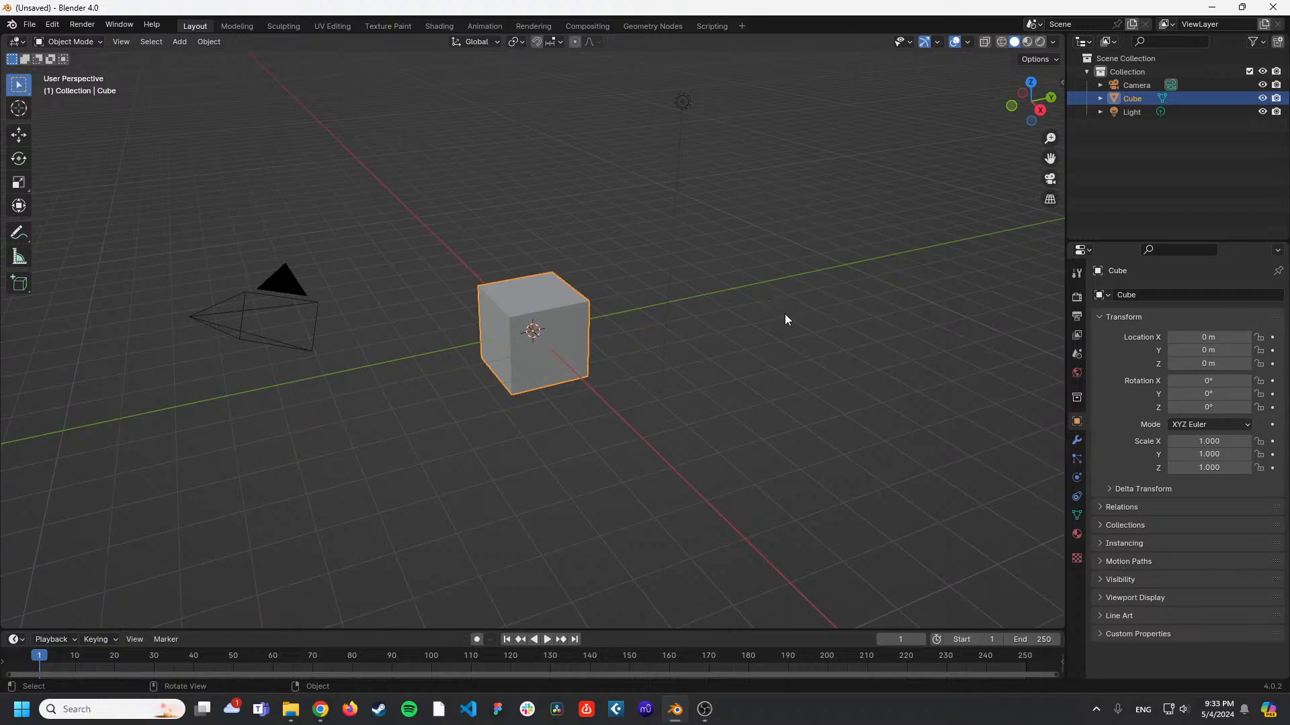
Delete the default cube from the scene.
{"action": "mouse_move", "coordinate": [786, 296]}
{"action": "middle_mouse_down"}
{"action": "mouse_move", "coordinate": [694, 282]}
{"action": "mouse_move", "coordinate": [671, 248]}
{"action": "mouse_move", "coordinate": [820, 303]}
{"action": "mouse_move", "coordinate": [743, 331]}
{"action": "mouse_move", "coordinate": [780, 289]}
{"action": "middle_mouse_up"}
{"action": "middle_click_drag", "start_coordinate": [662, 283], "coordinate": [385, 265]}
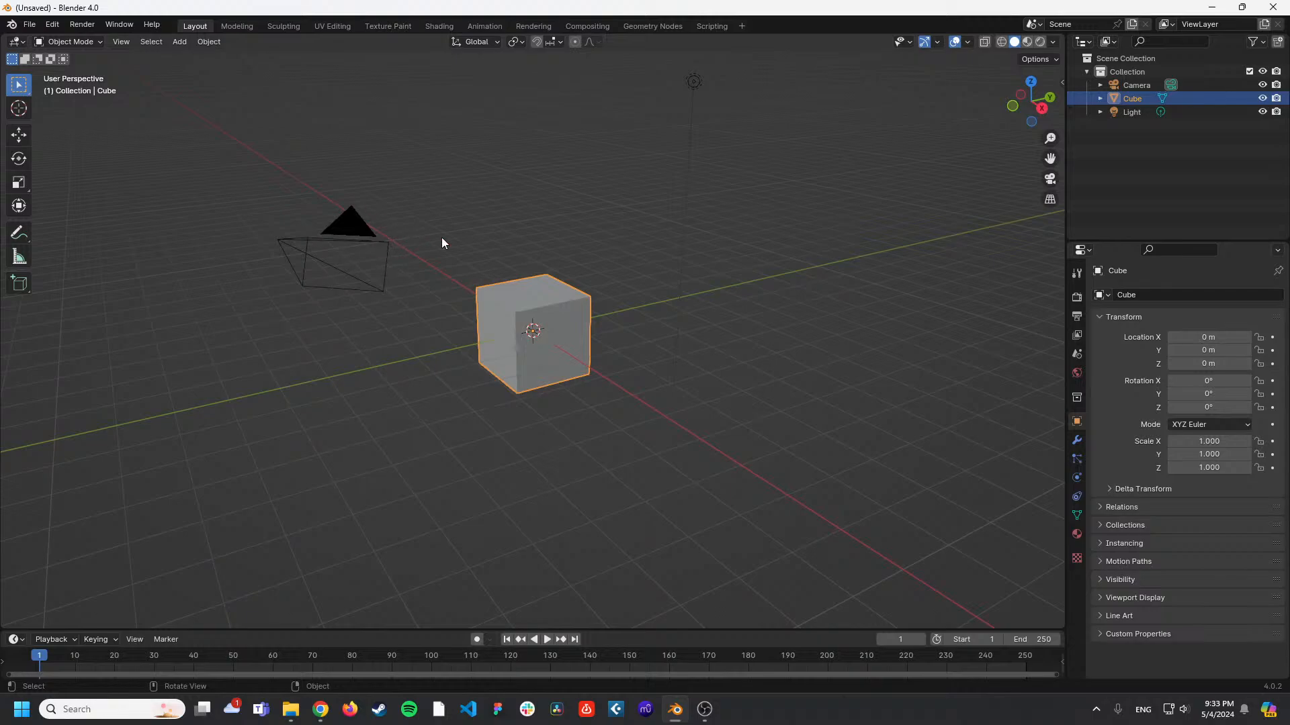
{"action": "middle_click_drag", "start_coordinate": [741, 142], "coordinate": [702, 259]}
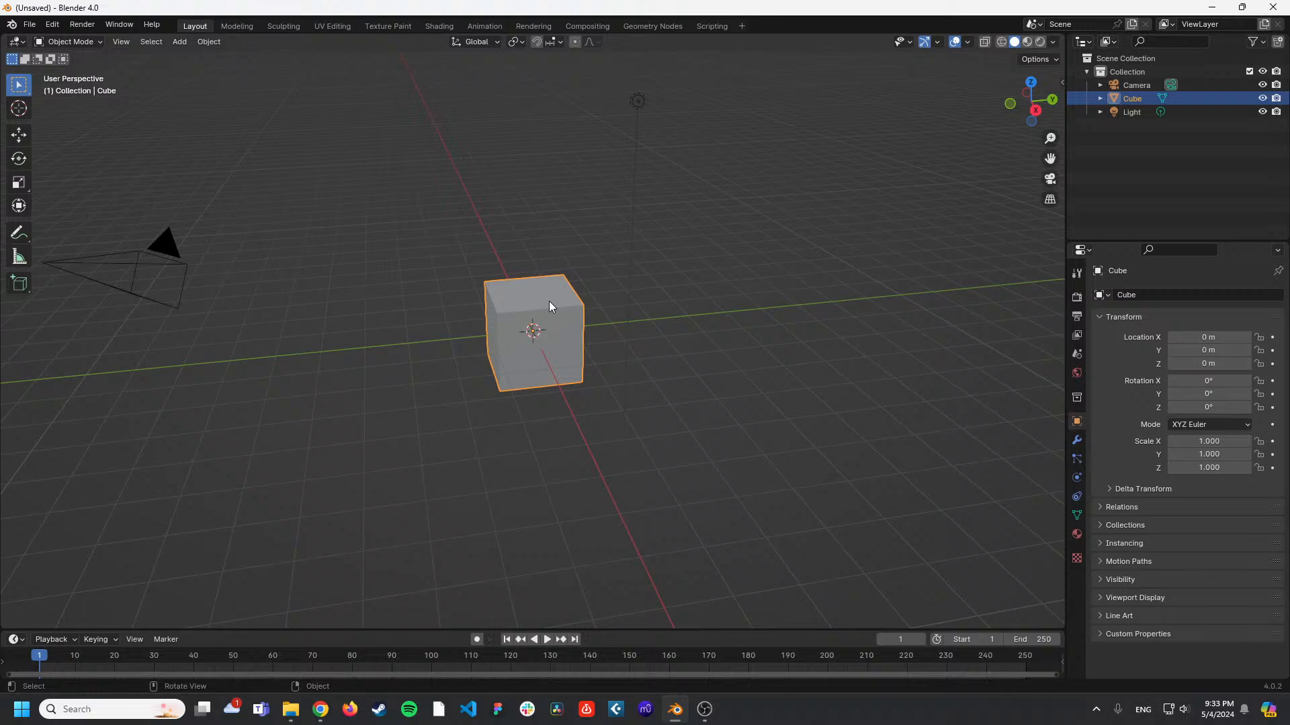
{"action": "key", "text": "x"}
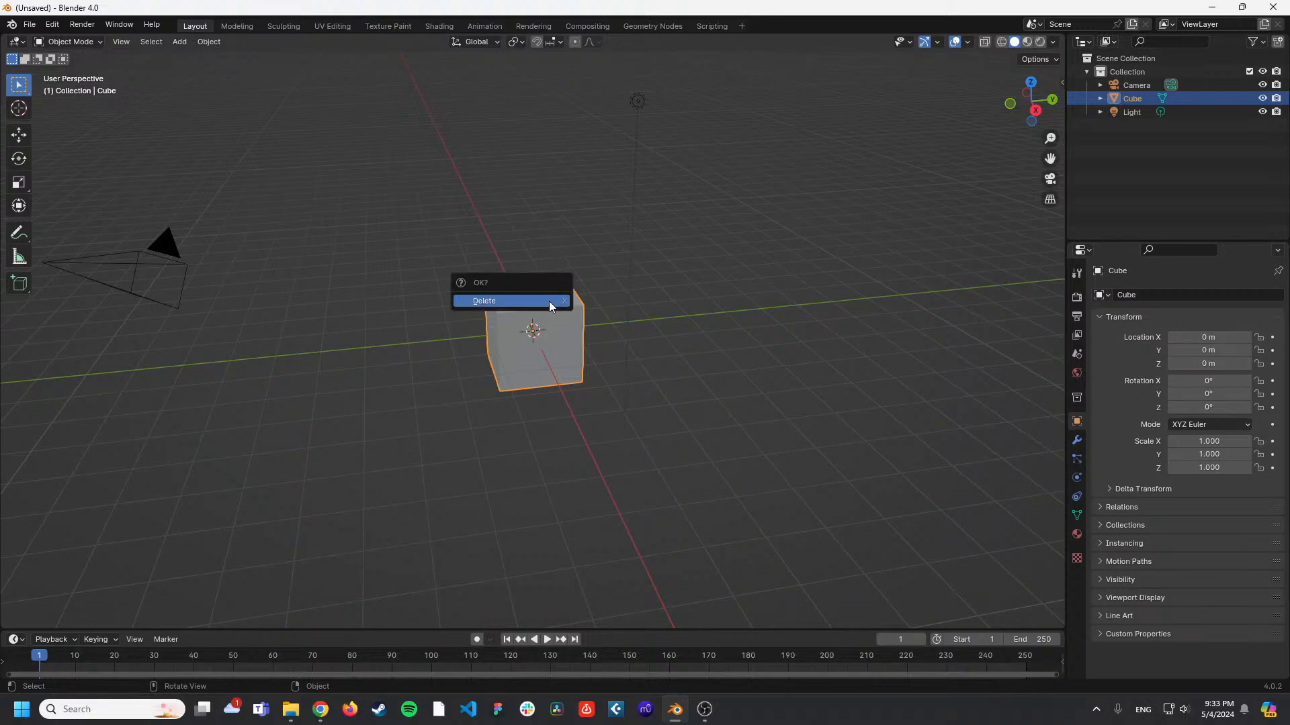
{"action": "left_click", "coordinate": [511, 300]}
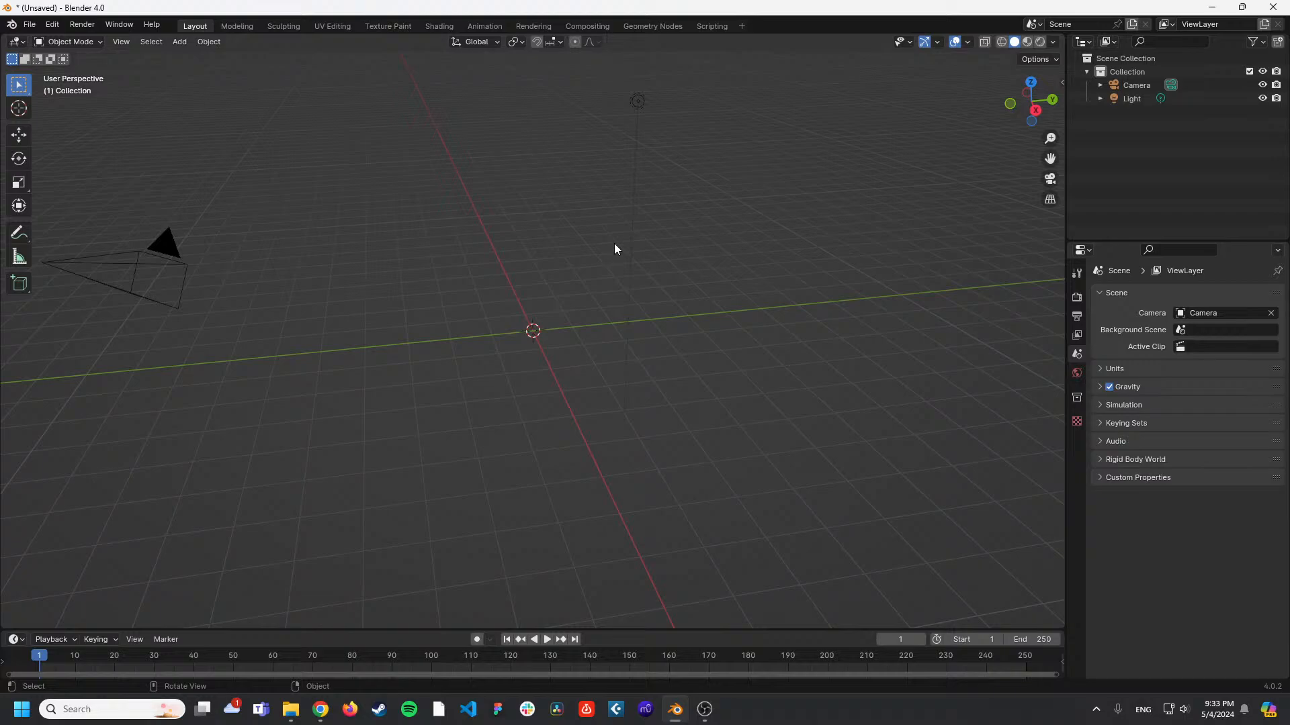
Switch to Chrome and read the prerequisites and the data download link under Importing data in the tutorial notes.
{"action": "left_click", "coordinate": [320, 709]}
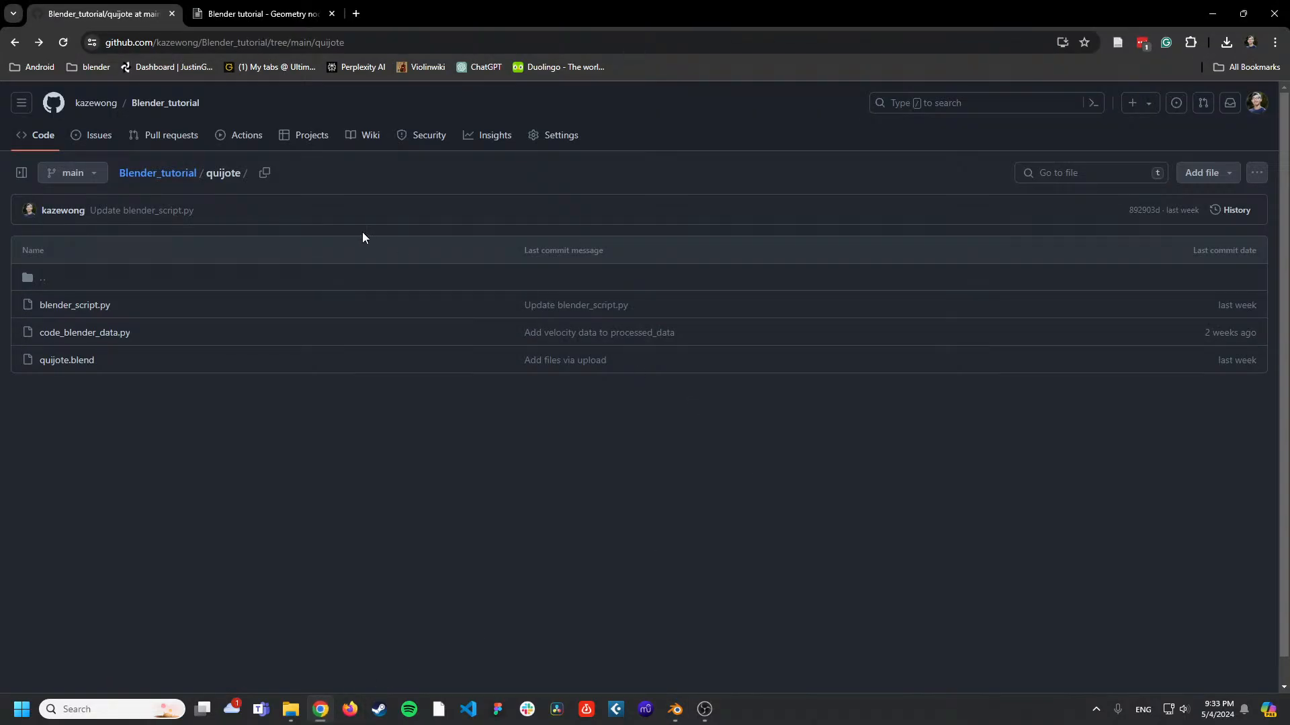
{"action": "left_click", "coordinate": [236, 6]}
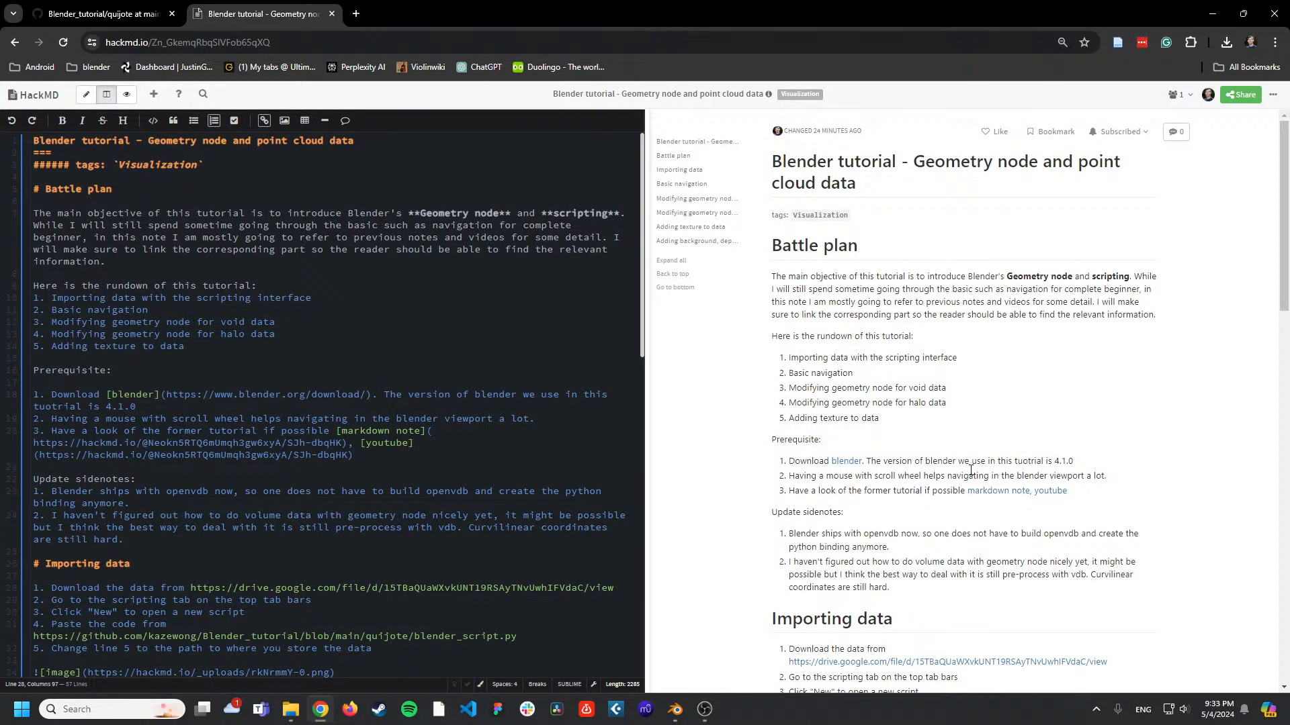
{"action": "scroll", "coordinate": [968, 538], "scroll_direction": "down", "scroll_amount": 3}
{"action": "left_click_drag", "start_coordinate": [1109, 482], "coordinate": [788, 488]}
{"action": "left_click", "coordinate": [740, 445]}
Return to Blender and create a new empty script in the Scripting workspace.
{"action": "mouse_move", "coordinate": [675, 710]}
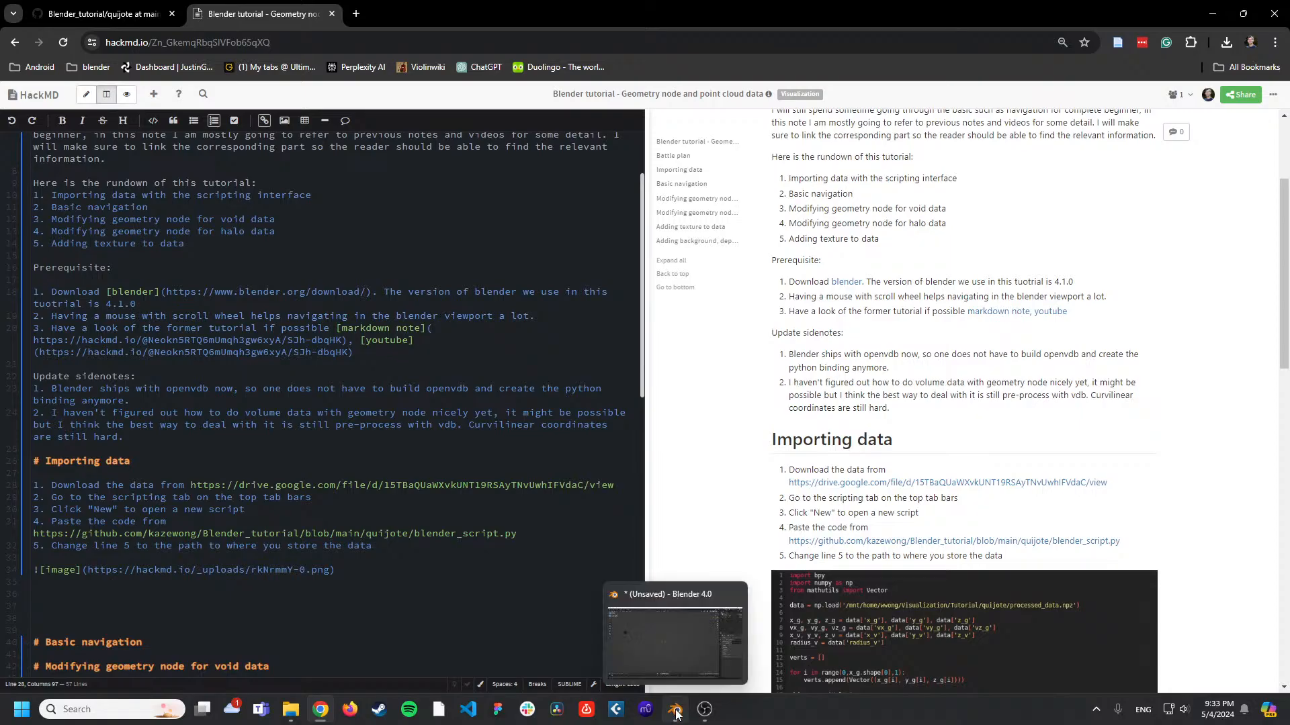
{"action": "left_click", "coordinate": [671, 650]}
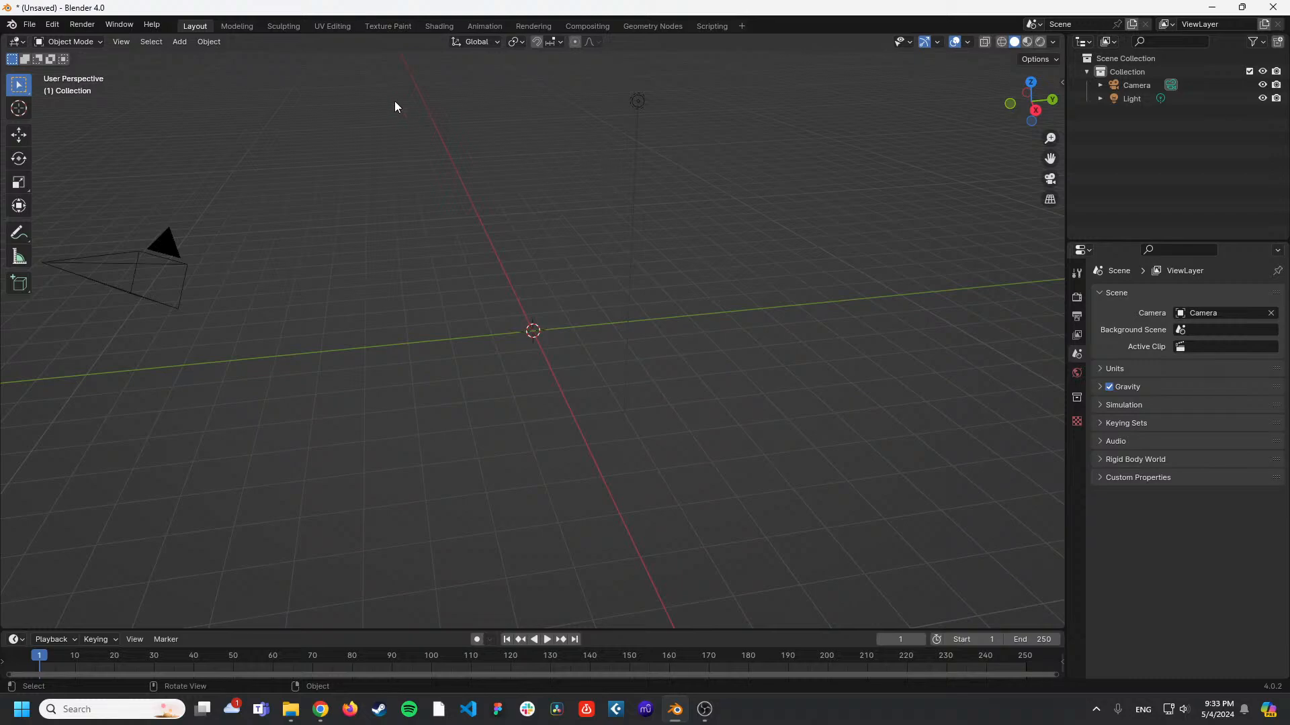
{"action": "left_click", "coordinate": [712, 25]}
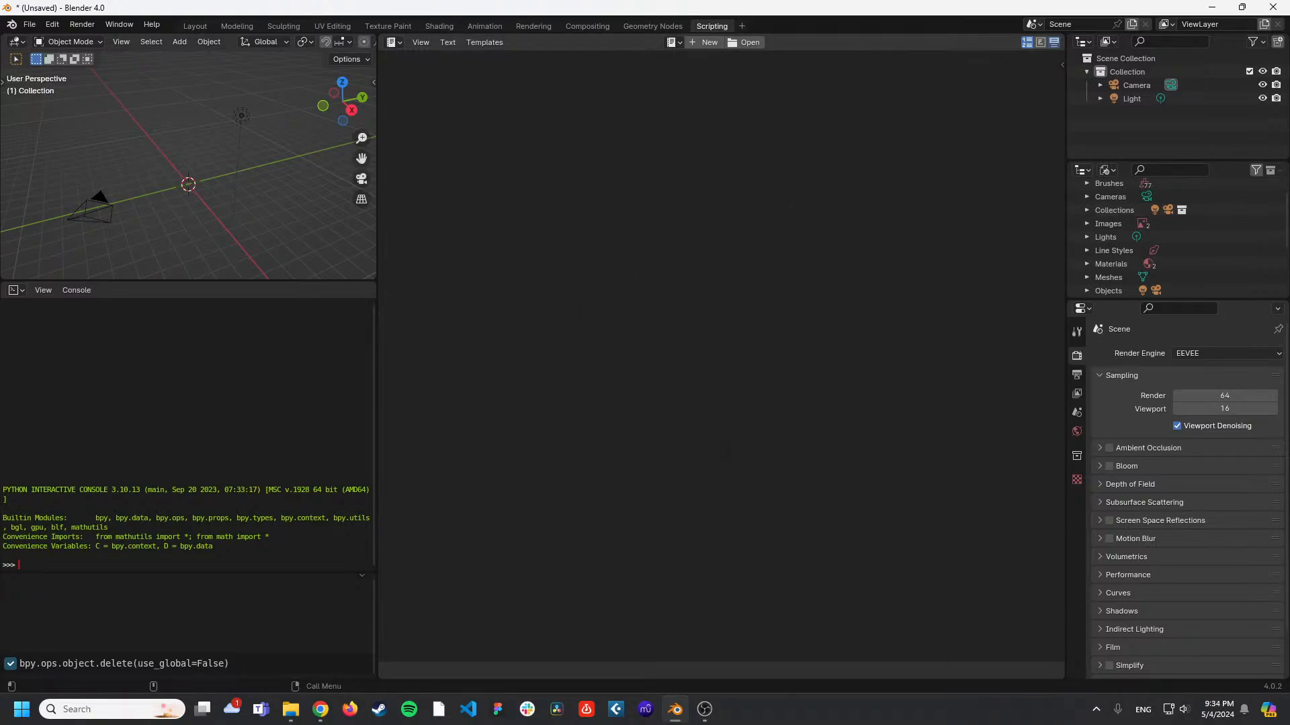
{"action": "left_click", "coordinate": [705, 42]}
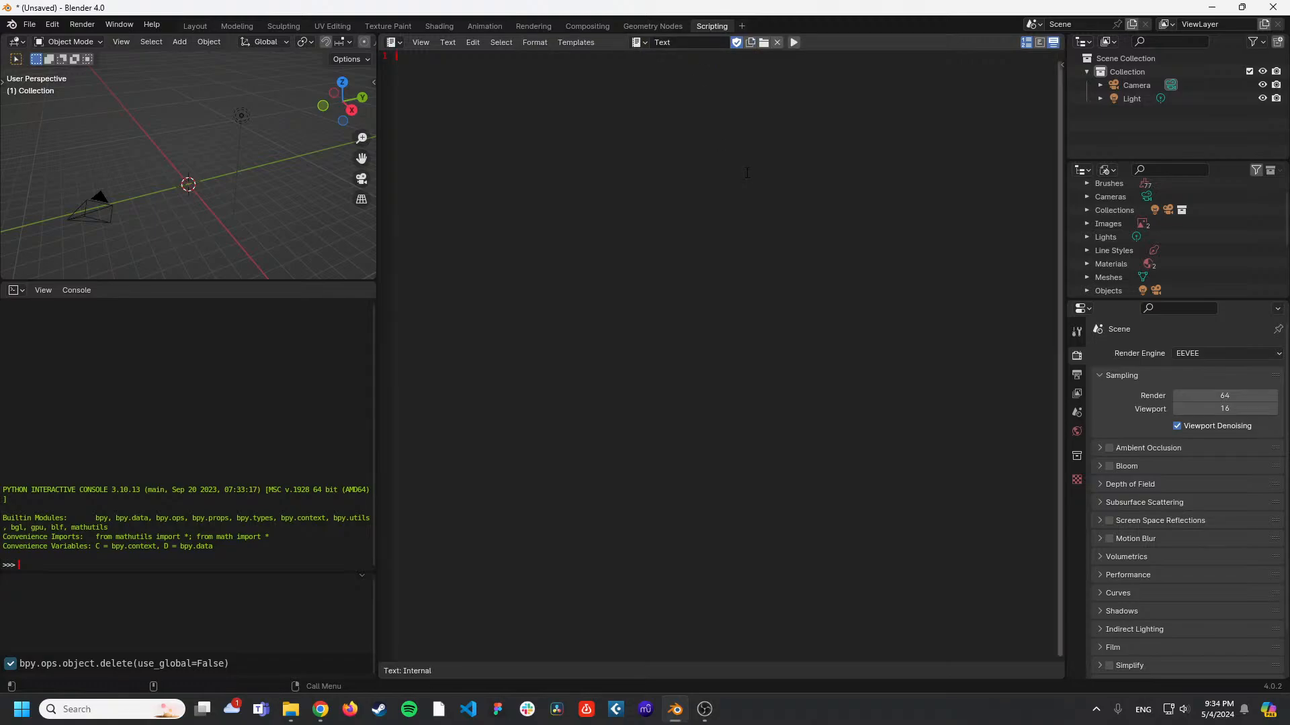
Write a test script that imports numpy as np, sets a = 1 and b = 2 and prints a+b, and run it.
{"action": "type", "text": "import numpy as np"}
{"action": "key", "text": "Return"}
{"action": "type", "text": "a"}
{"action": "type", "text": "print("}
{"action": "type", "text": "a+b"}
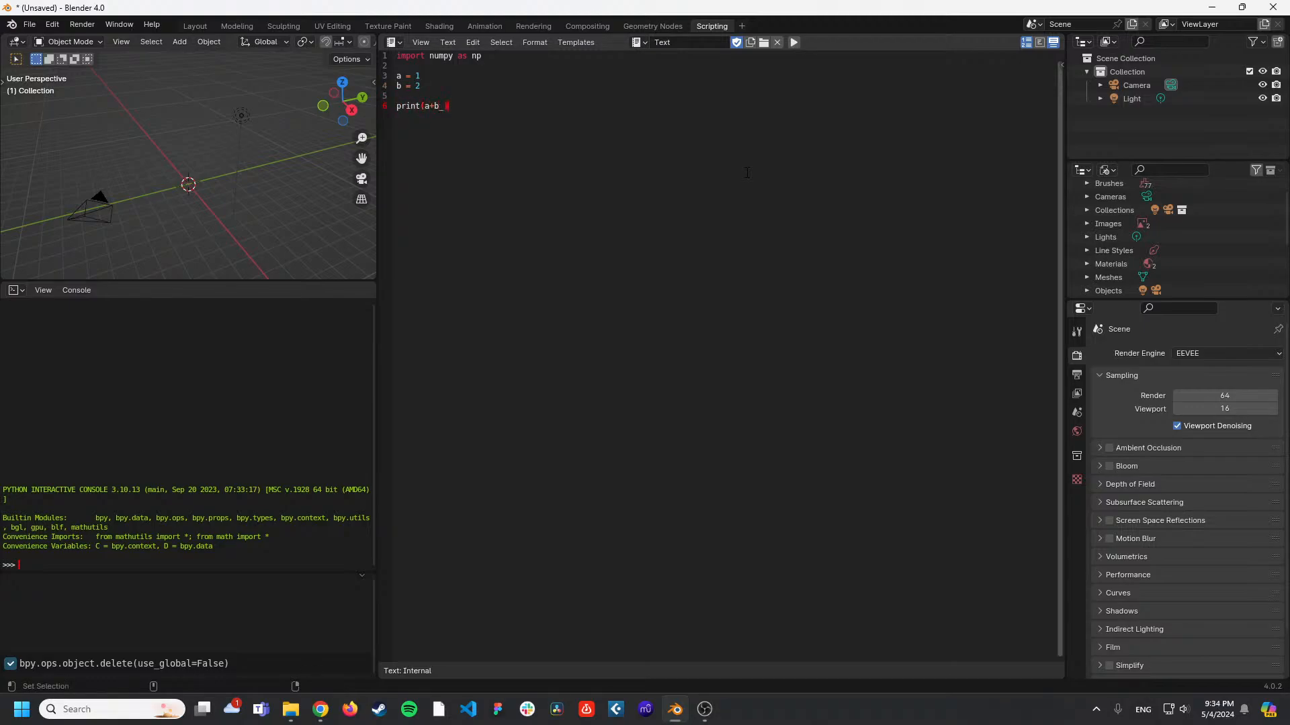
{"action": "type", "text": ")"}
{"action": "left_click", "coordinate": [794, 42]}
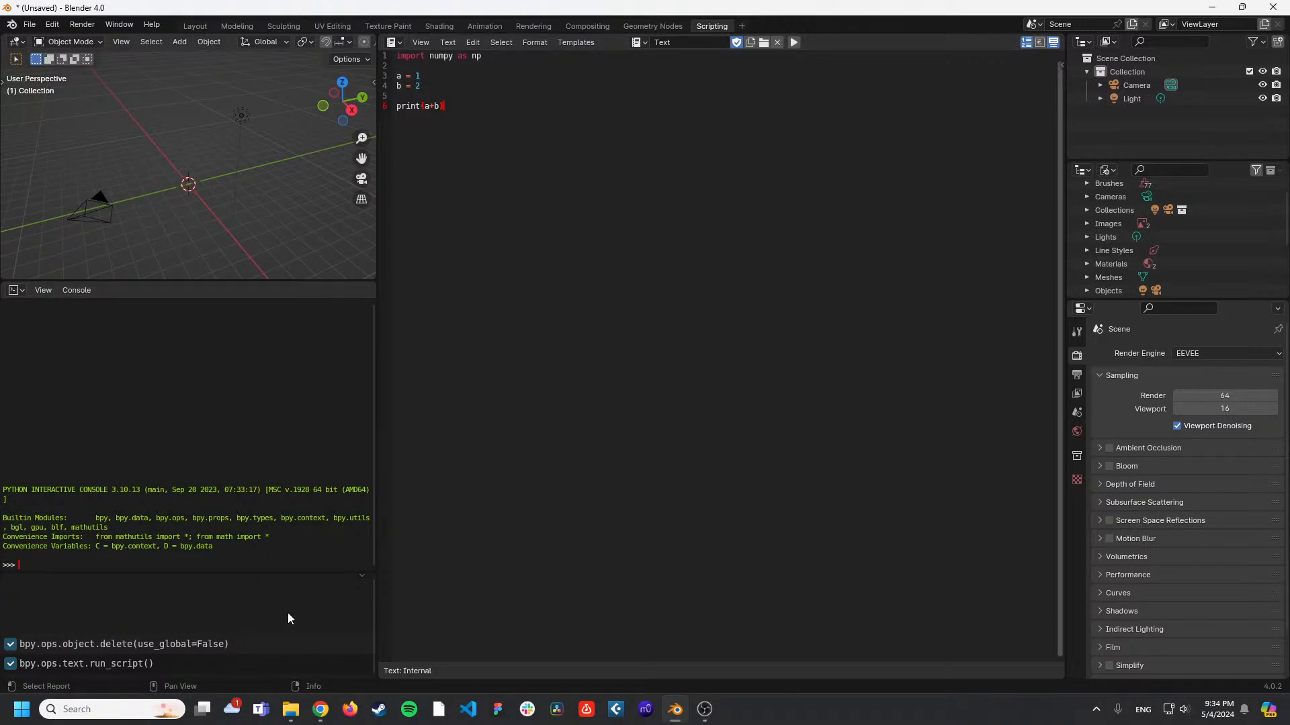
Import numpy as np and pyopenvdb as vdb in the Python interactive console.
{"action": "type", "text": "import numpy as np"}
{"action": "key", "text": "Return"}
{"action": "type", "text": "import py"}
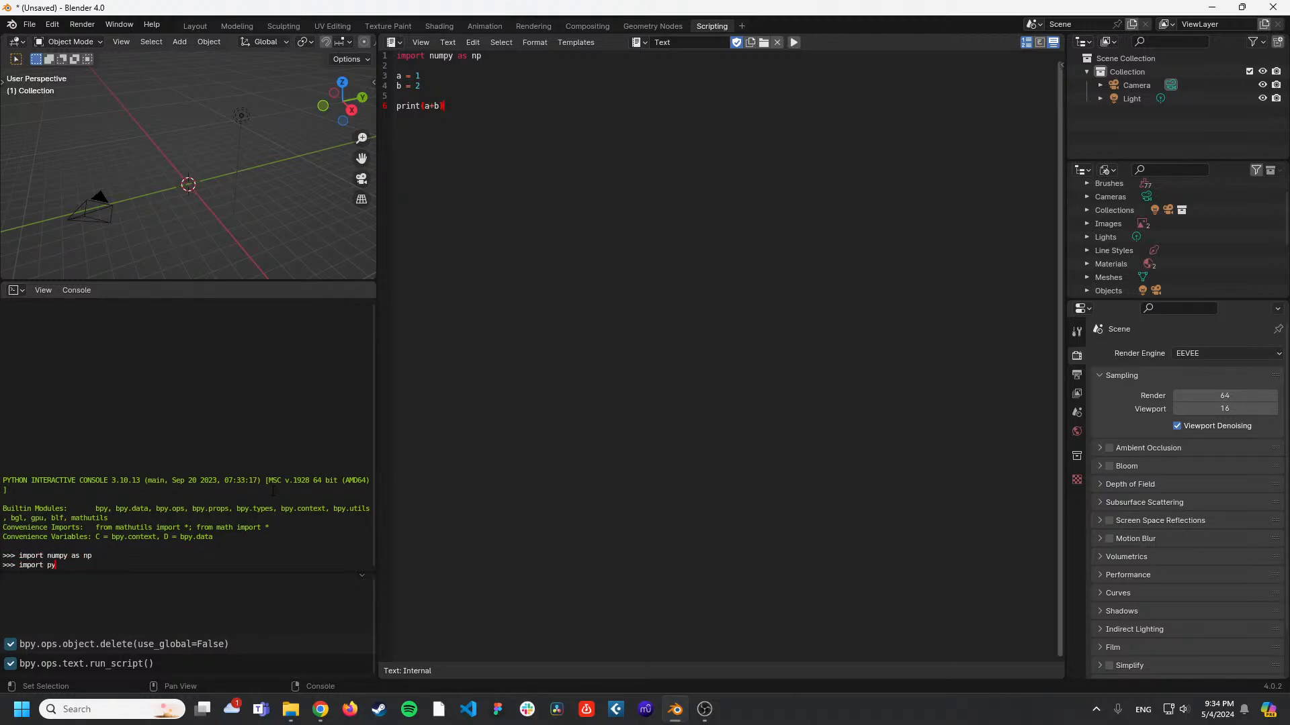
{"action": "type", "text": "openvdb as vdb"}
{"action": "key", "text": "Return"}
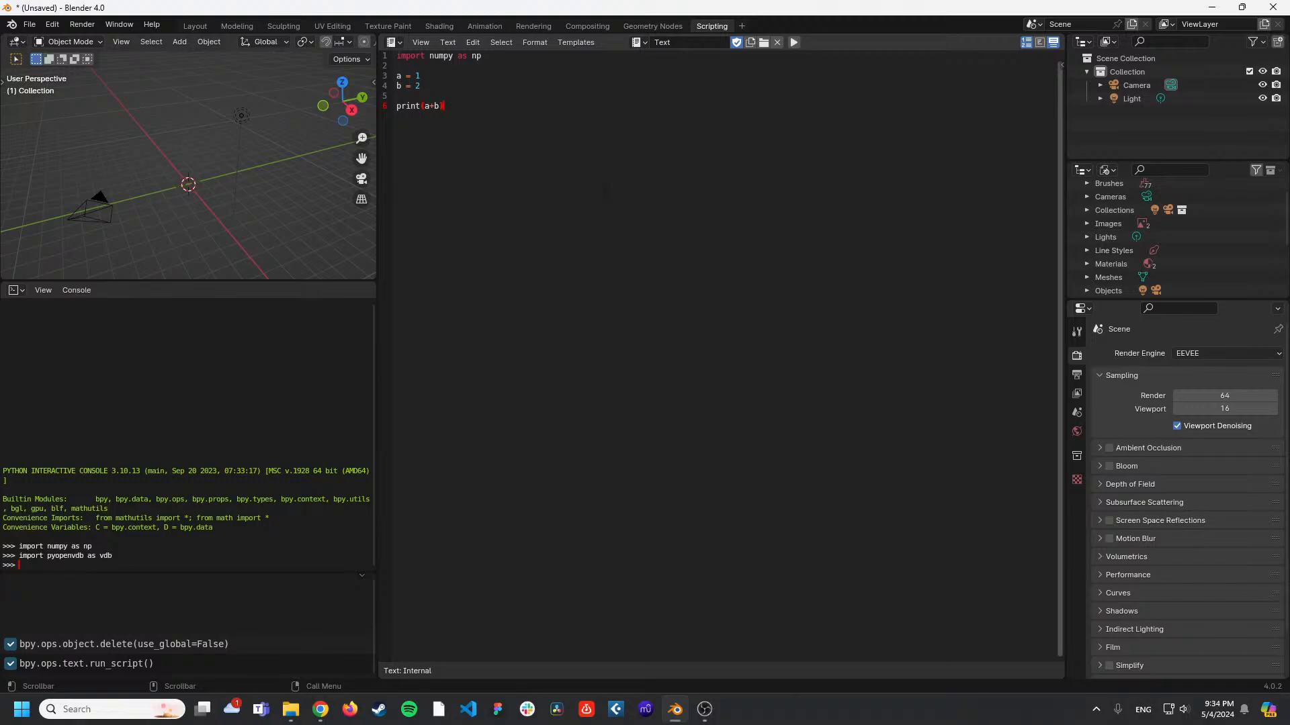
Clear all code from the test script and switch to the tutorial notes in Chrome.
{"action": "key", "text": "ctrl+a"}
{"action": "key", "text": "BackSpace"}
{"action": "key", "text": "alt+Tab"}
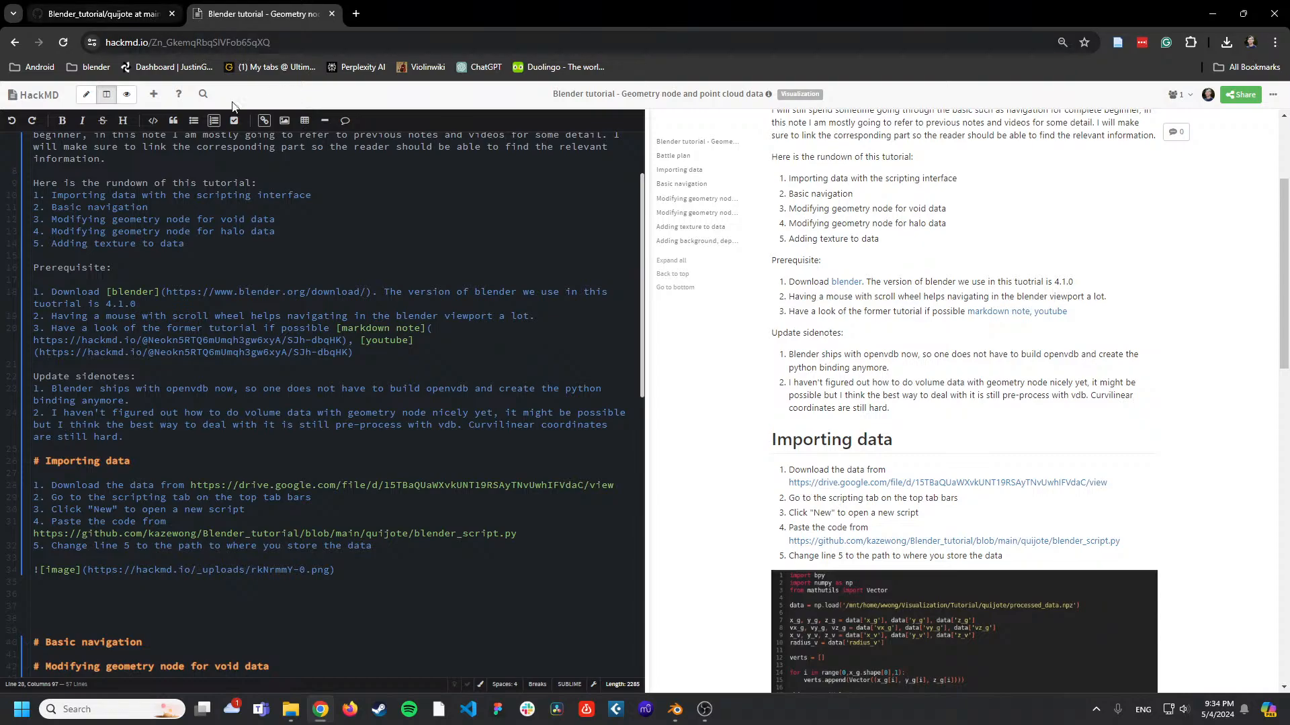
Copy the code of blender_script.py from the GitHub quijote folder and paste it into the empty script in Blender.
{"action": "left_click", "coordinate": [118, 18]}
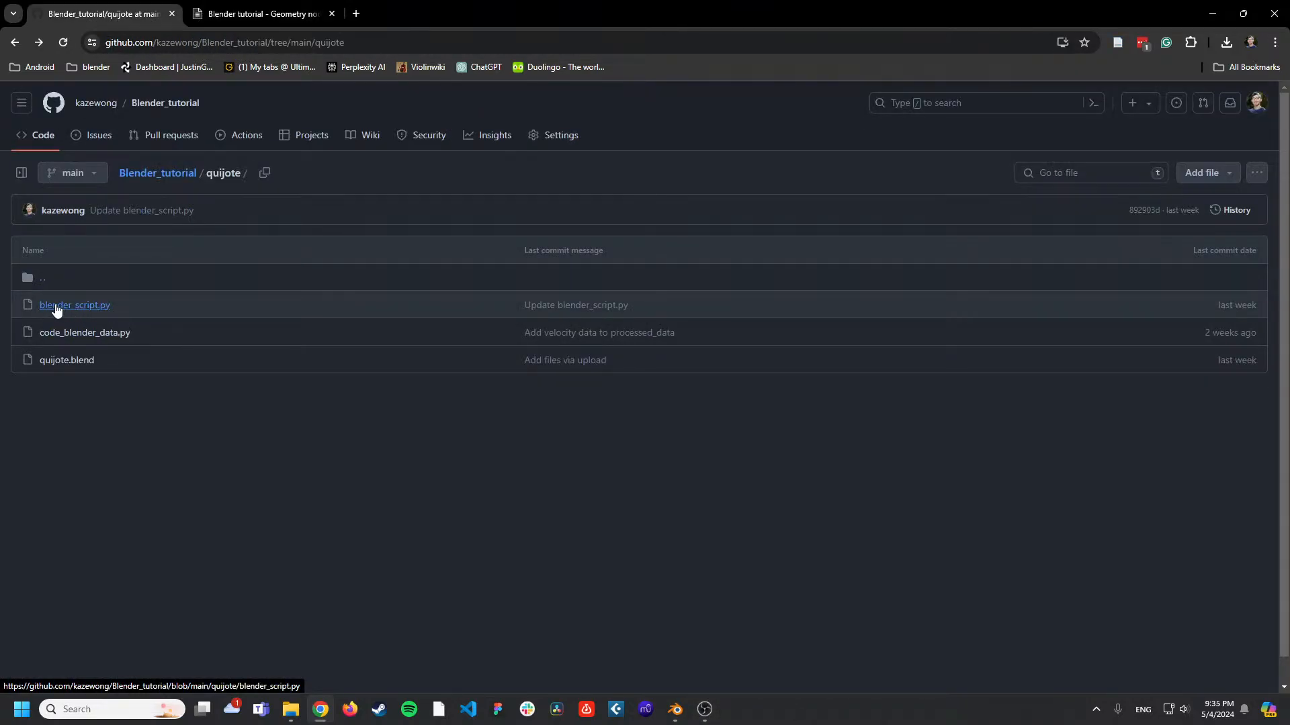
{"action": "left_click", "coordinate": [92, 307]}
{"action": "scroll", "coordinate": [261, 356], "scroll_direction": "down", "scroll_amount": 3}
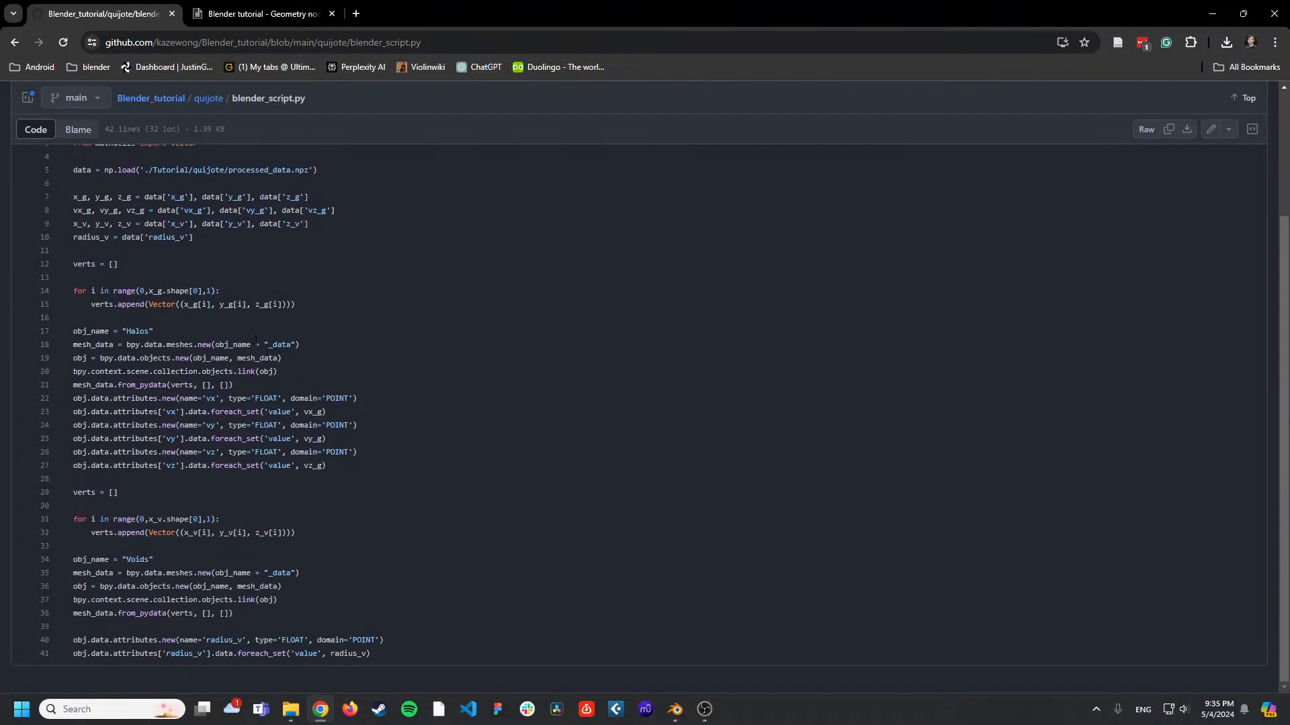
{"action": "left_click_drag", "start_coordinate": [373, 654], "coordinate": [73, 278]}
{"action": "key", "text": "ctrl+c"}
{"action": "left_click", "coordinate": [675, 710]}
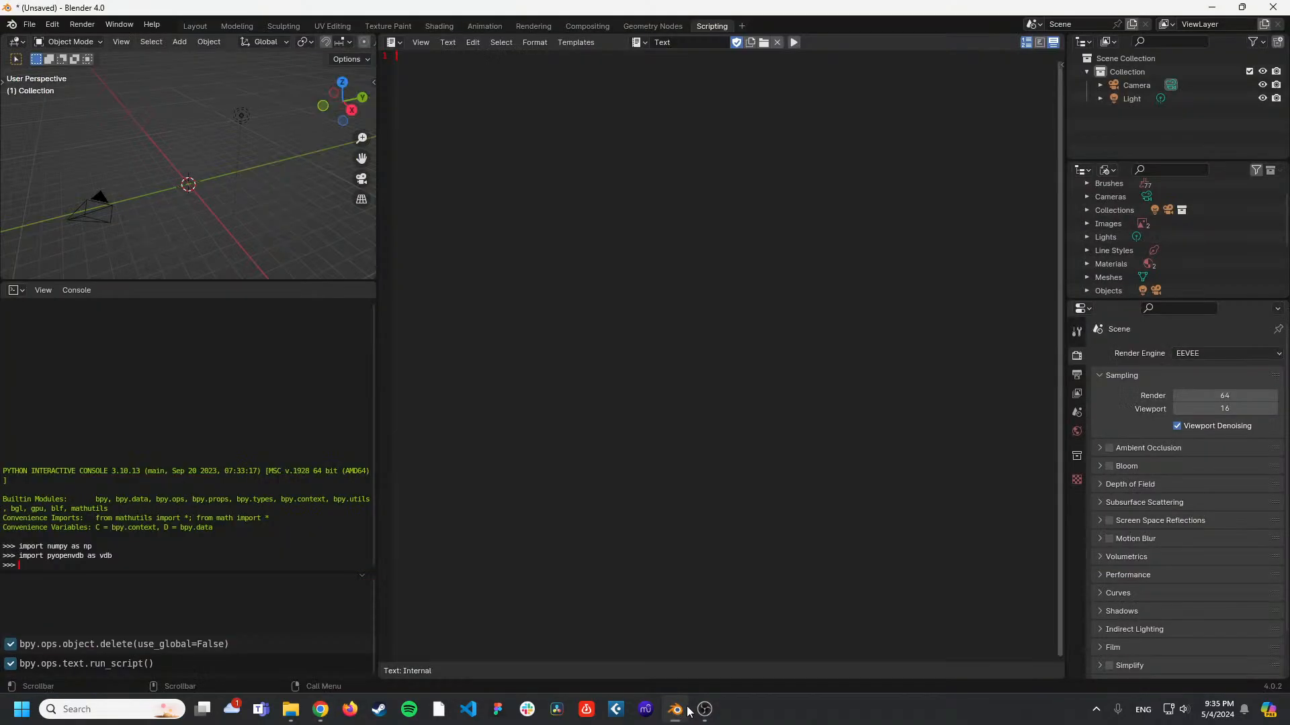
{"action": "key", "text": "ctrl+v"}
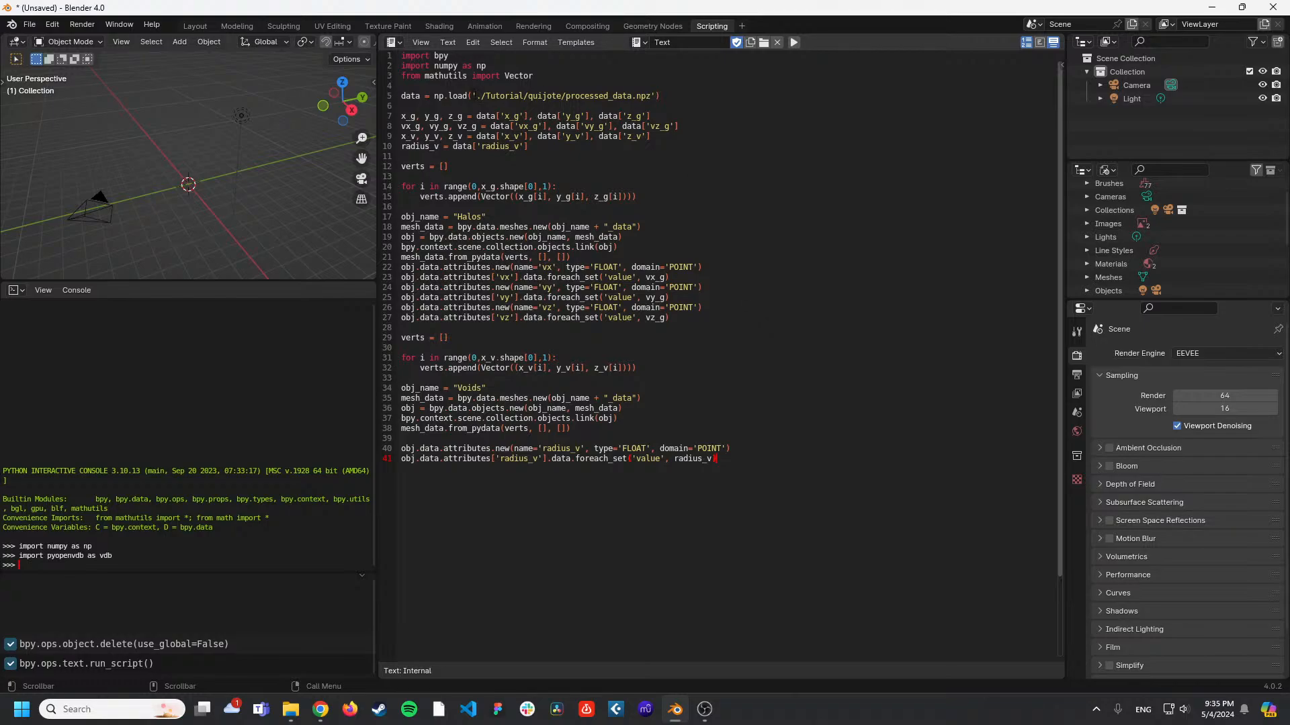
{"action": "left_click_drag", "start_coordinate": [475, 96], "coordinate": [651, 95]}
{"action": "key", "text": "ctrl+v"}
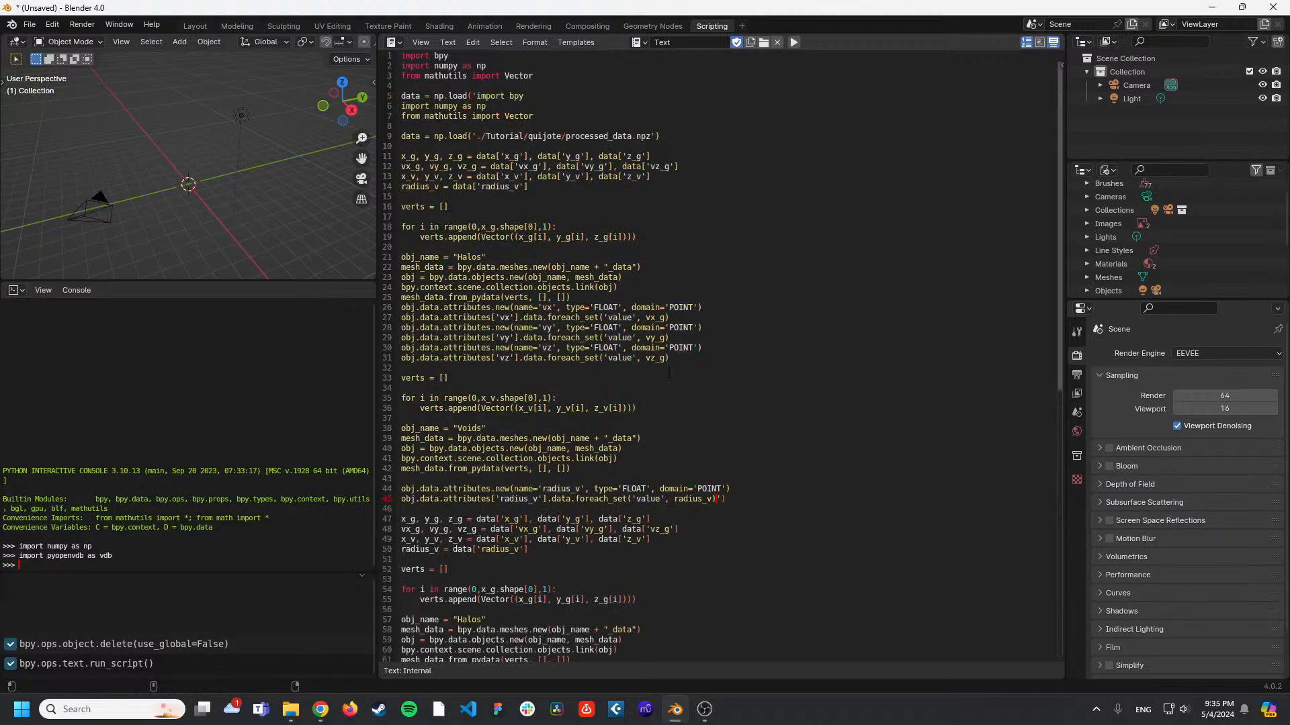
{"action": "key", "text": "ctrl+z"}
Copy the path of processed_data.npz from the Downloads folder and paste it over the file path in the script's np.load line.
{"action": "left_click", "coordinate": [291, 711]}
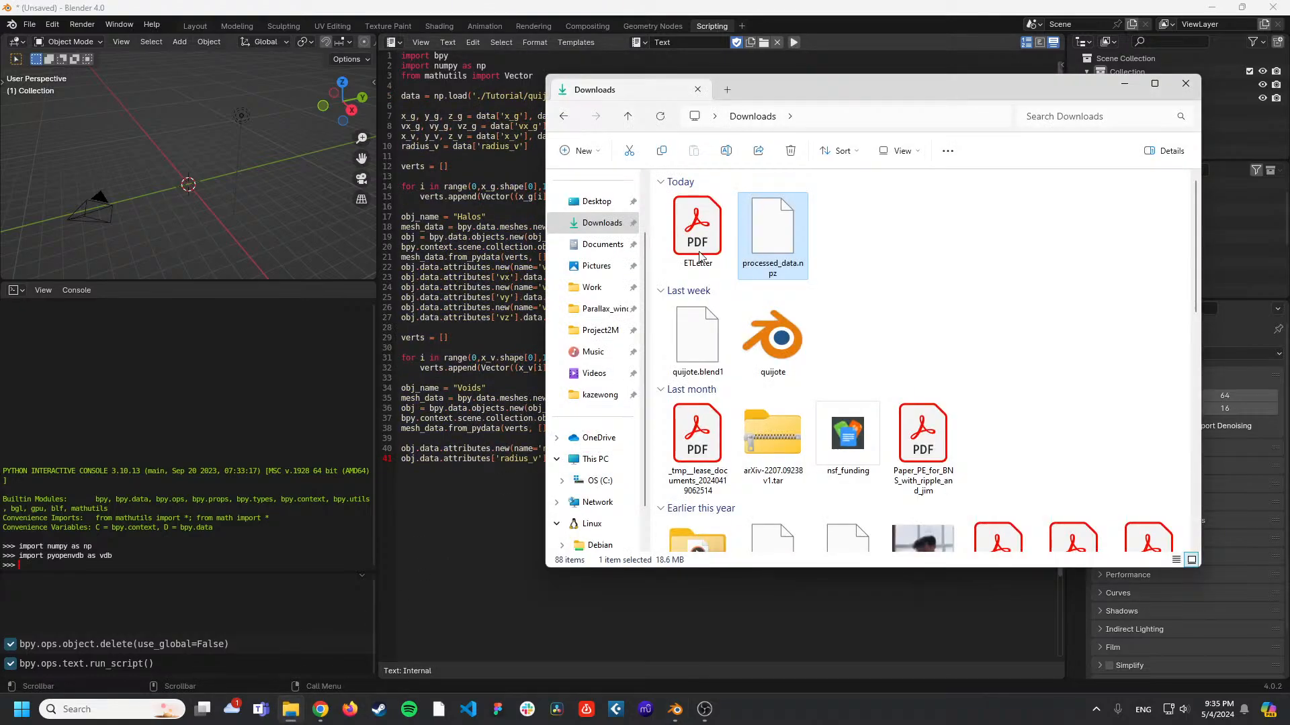
{"action": "right_click", "coordinate": [782, 202]}
{"action": "left_click", "coordinate": [865, 330]}
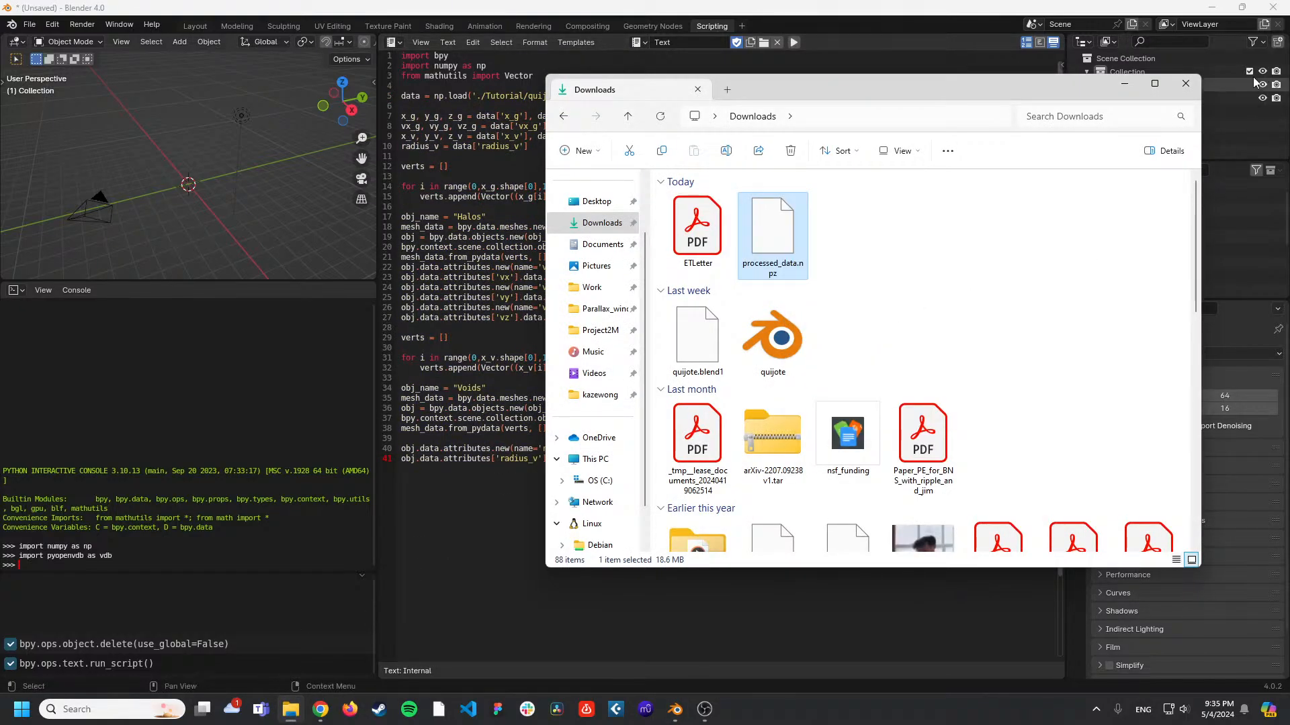
{"action": "left_click", "coordinate": [1185, 83]}
{"action": "left_click_drag", "start_coordinate": [477, 96], "coordinate": [651, 96]}
{"action": "key", "text": "ctrl+v"}
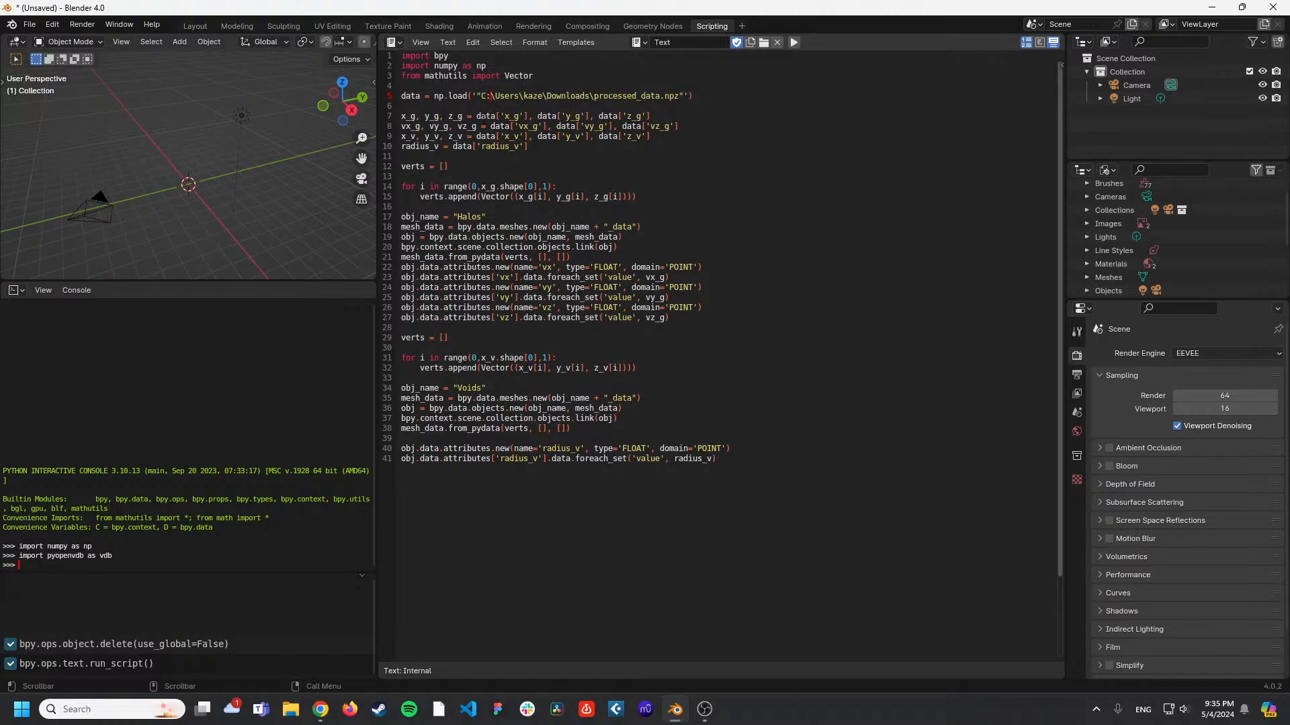
Remove the extra double quotes around the pasted path, escape the backslash after C:, and run the script.
{"action": "key", "text": "BackSpace"}
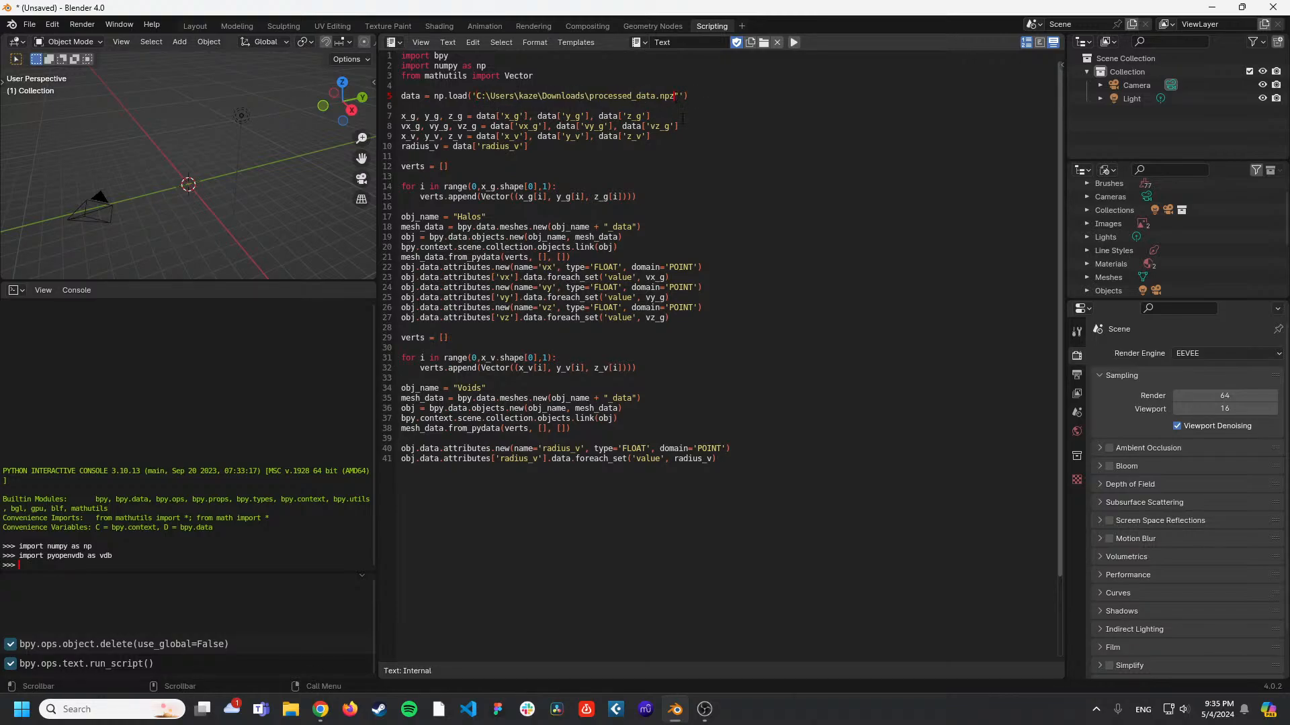
{"action": "key", "text": "Delete"}
{"action": "type", "text": "\\"}
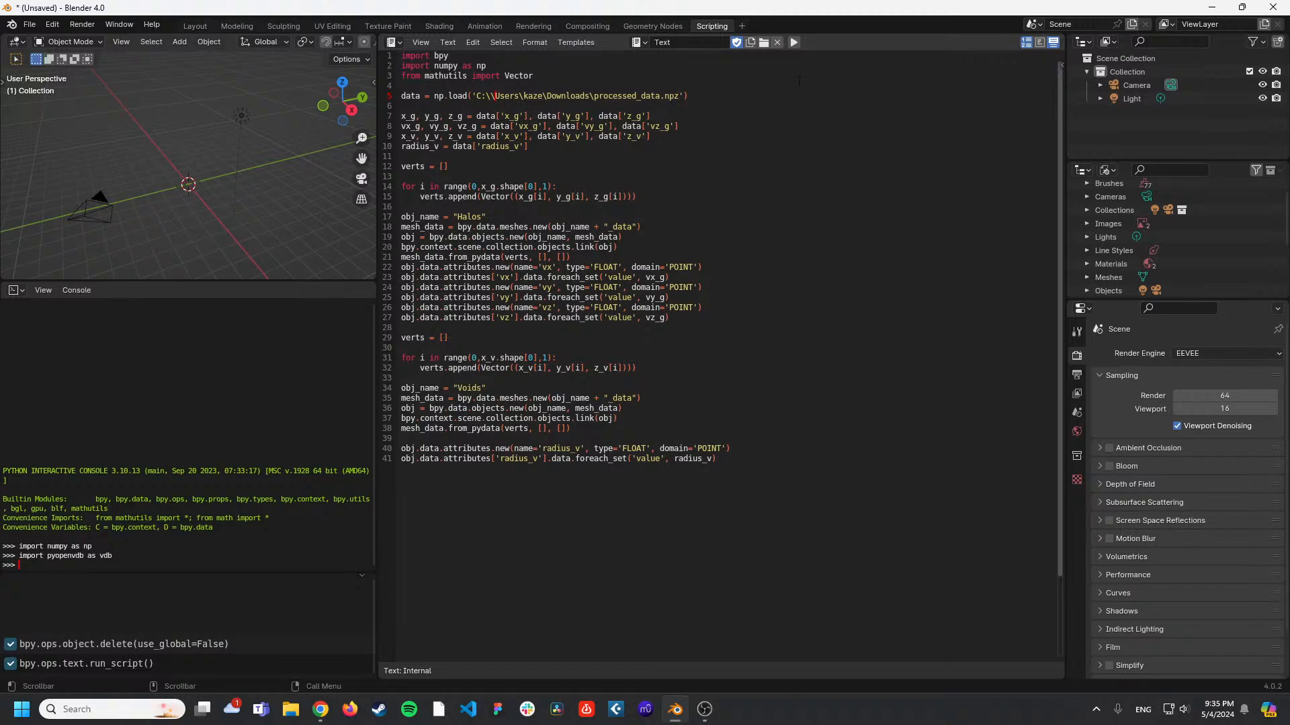
{"action": "left_click", "coordinate": [792, 42]}
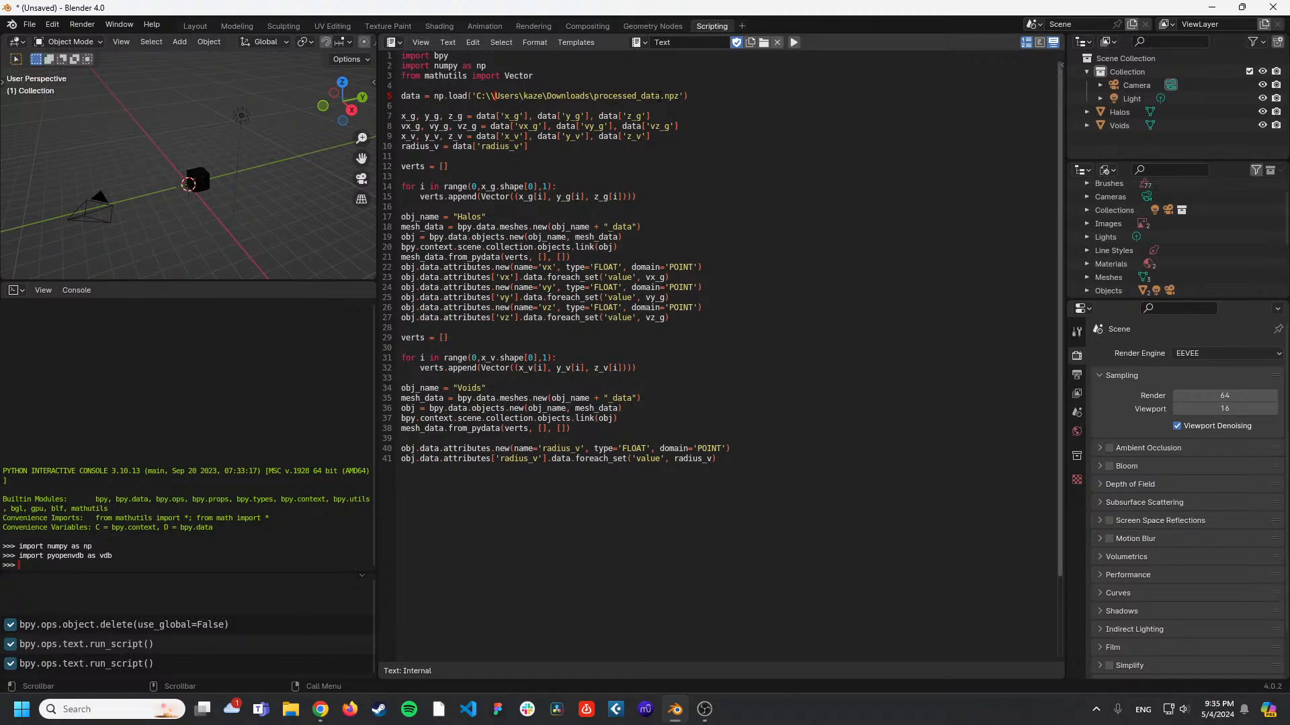
Select the Halos point cloud, frame it with View Selected and examine it from several angles.
{"action": "left_click", "coordinate": [203, 179]}
{"action": "scroll", "coordinate": [247, 239], "scroll_direction": "up", "scroll_amount": 6}
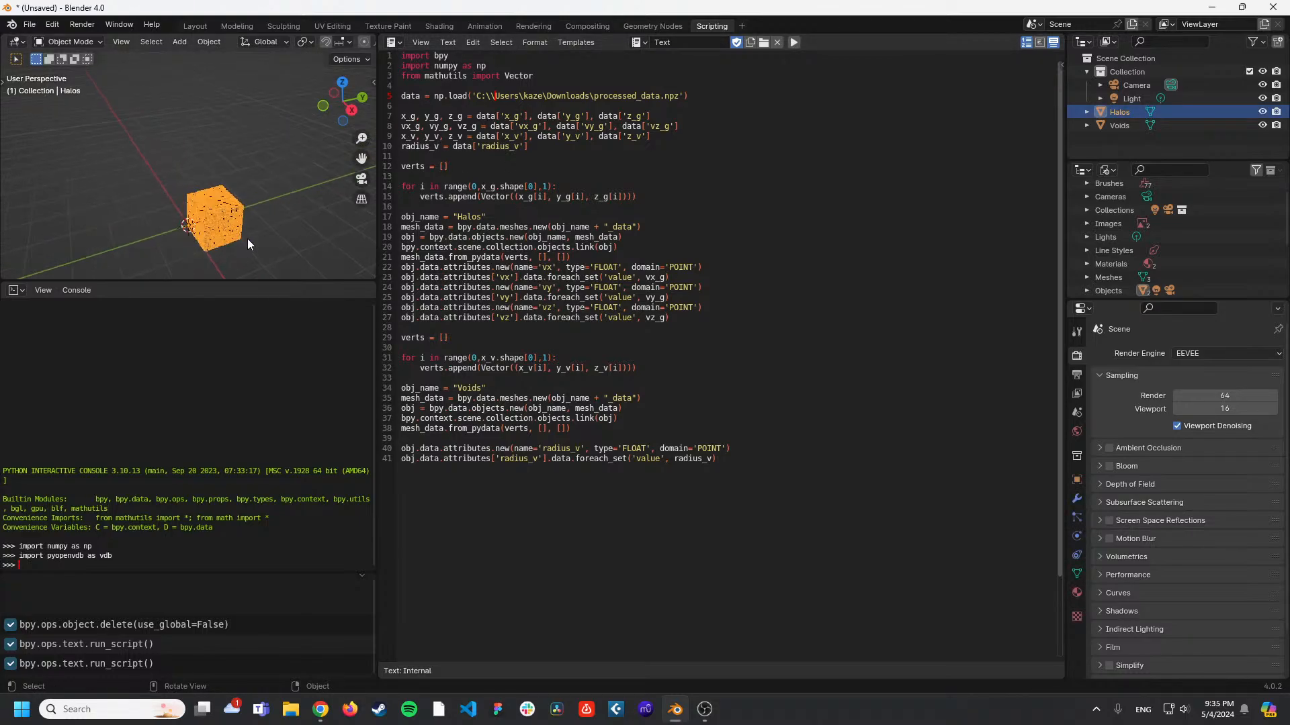
{"action": "key", "text": "grave"}
{"action": "left_click", "coordinate": [311, 262]}
{"action": "middle_click_drag", "start_coordinate": [321, 199], "coordinate": [191, 155]}
{"action": "scroll", "coordinate": [192, 155], "scroll_direction": "down", "scroll_amount": 4}
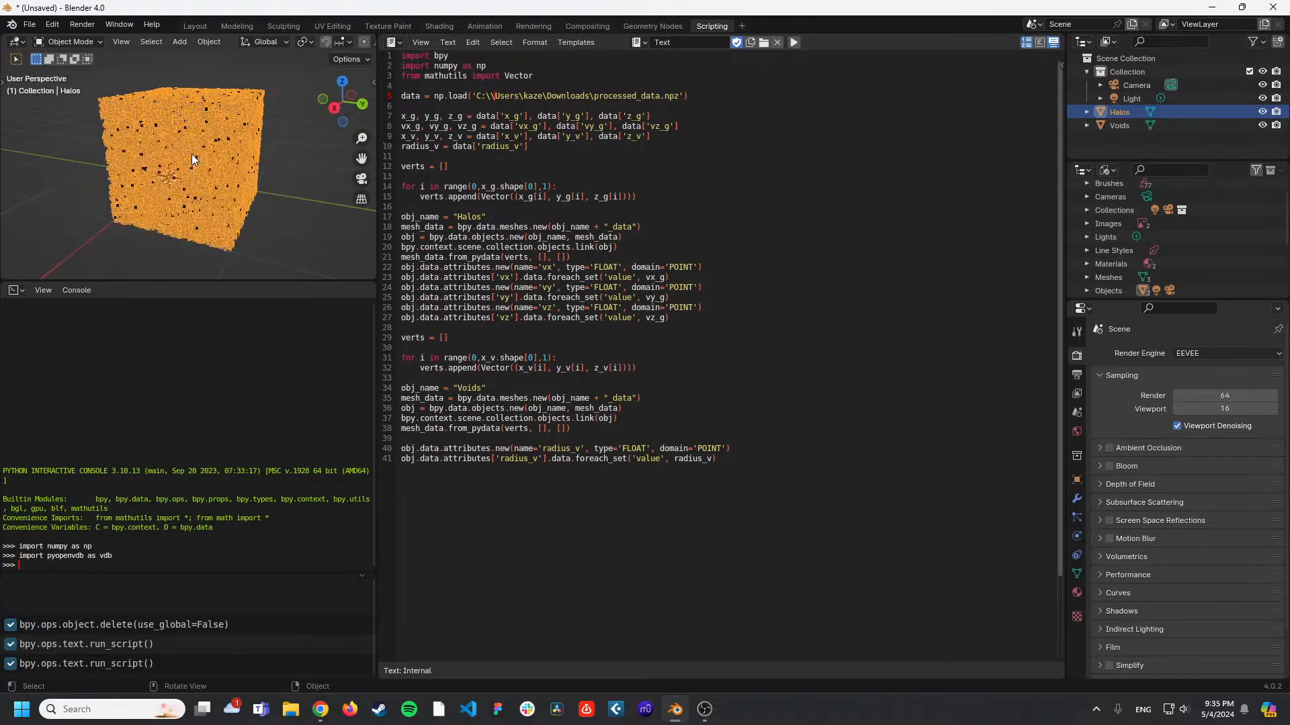
{"action": "middle_click_drag", "start_coordinate": [330, 156], "coordinate": [301, 156]}
{"action": "left_click", "coordinate": [303, 162]}
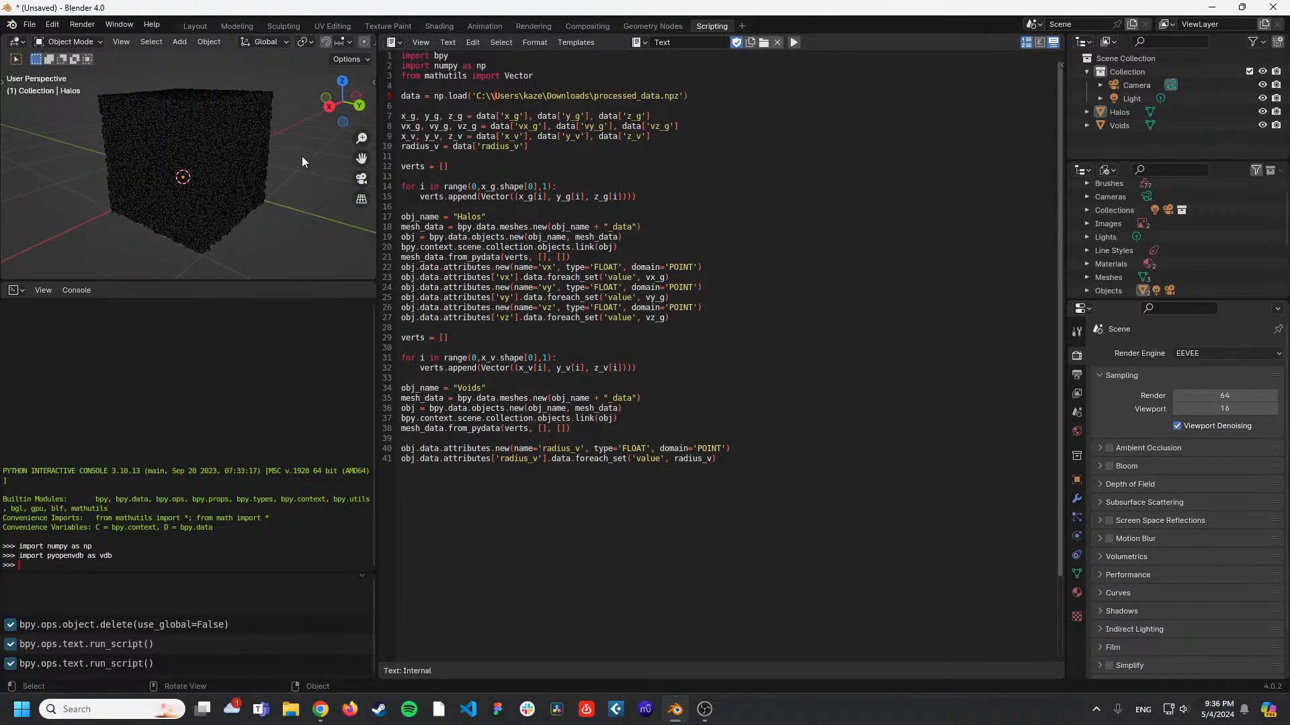
{"action": "left_click", "coordinate": [243, 134]}
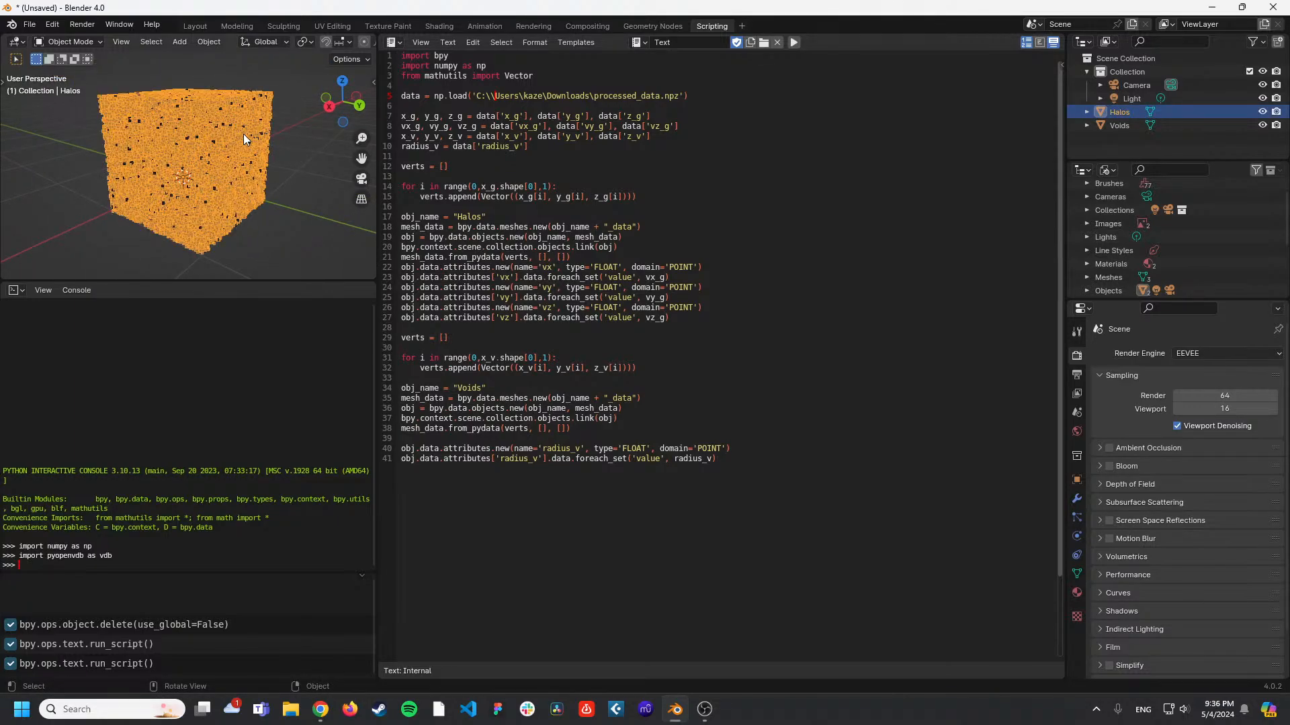
{"action": "key", "text": "grave"}
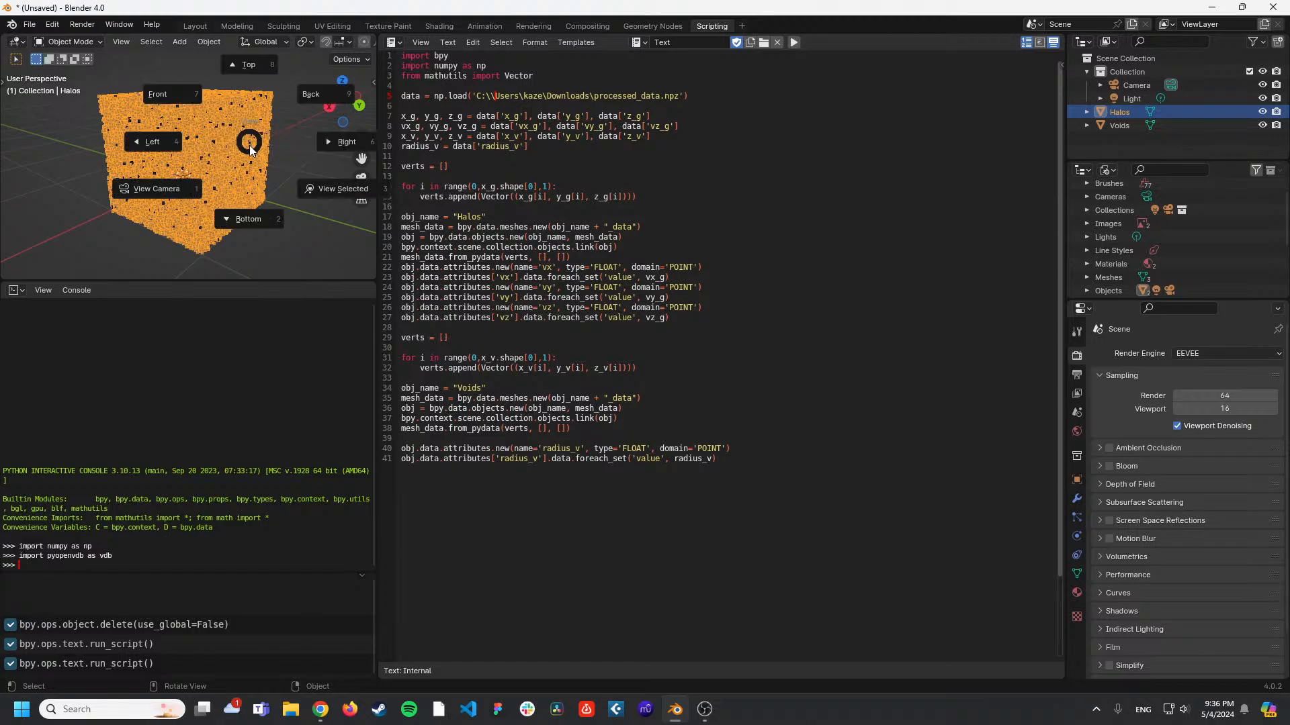
{"action": "left_click", "coordinate": [324, 197]}
{"action": "scroll", "coordinate": [211, 169], "scroll_direction": "down", "scroll_amount": 3}
{"action": "middle_click_drag", "start_coordinate": [217, 168], "coordinate": [168, 74]}
Switch to the Layout workspace and examine the Halos and Voids point clouds together.
{"action": "left_click", "coordinate": [195, 27]}
{"action": "scroll", "coordinate": [580, 332], "scroll_direction": "up", "scroll_amount": 10}
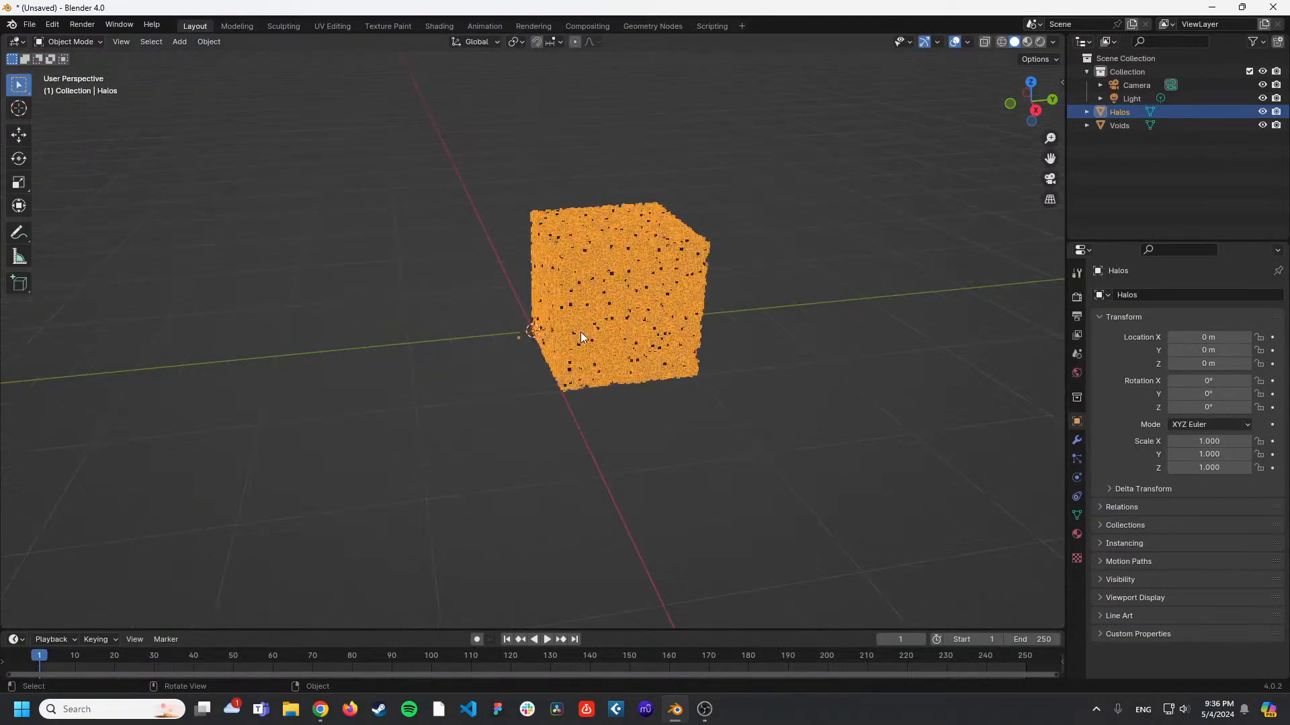
{"action": "scroll", "coordinate": [712, 356], "scroll_direction": "down", "scroll_amount": 4}
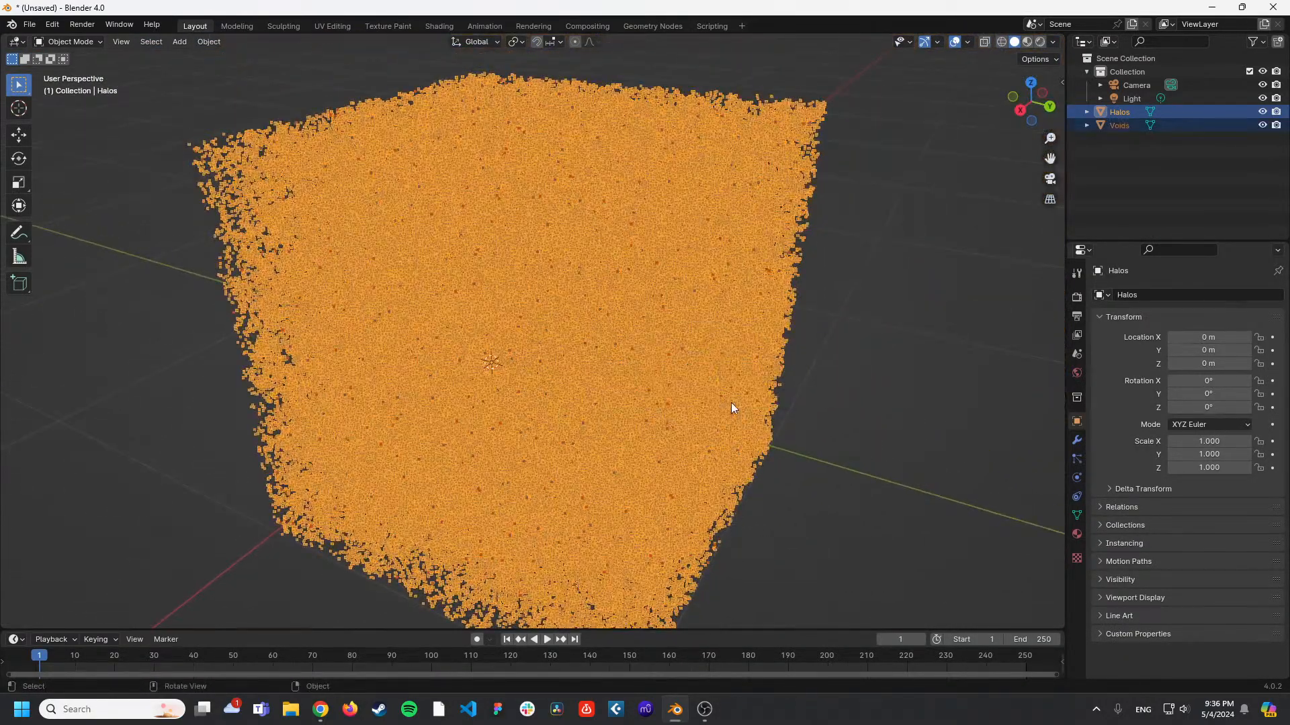
{"action": "scroll", "coordinate": [739, 326], "scroll_direction": "down", "scroll_amount": 5}
{"action": "mouse_move", "coordinate": [727, 305]}
{"action": "middle_mouse_down"}
{"action": "mouse_move", "coordinate": [550, 261]}
{"action": "mouse_move", "coordinate": [452, 254]}
{"action": "mouse_move", "coordinate": [615, 301]}
{"action": "mouse_move", "coordinate": [802, 293]}
{"action": "mouse_move", "coordinate": [719, 279]}
{"action": "mouse_move", "coordinate": [702, 291]}
{"action": "mouse_move", "coordinate": [718, 299]}
{"action": "middle_mouse_up"}
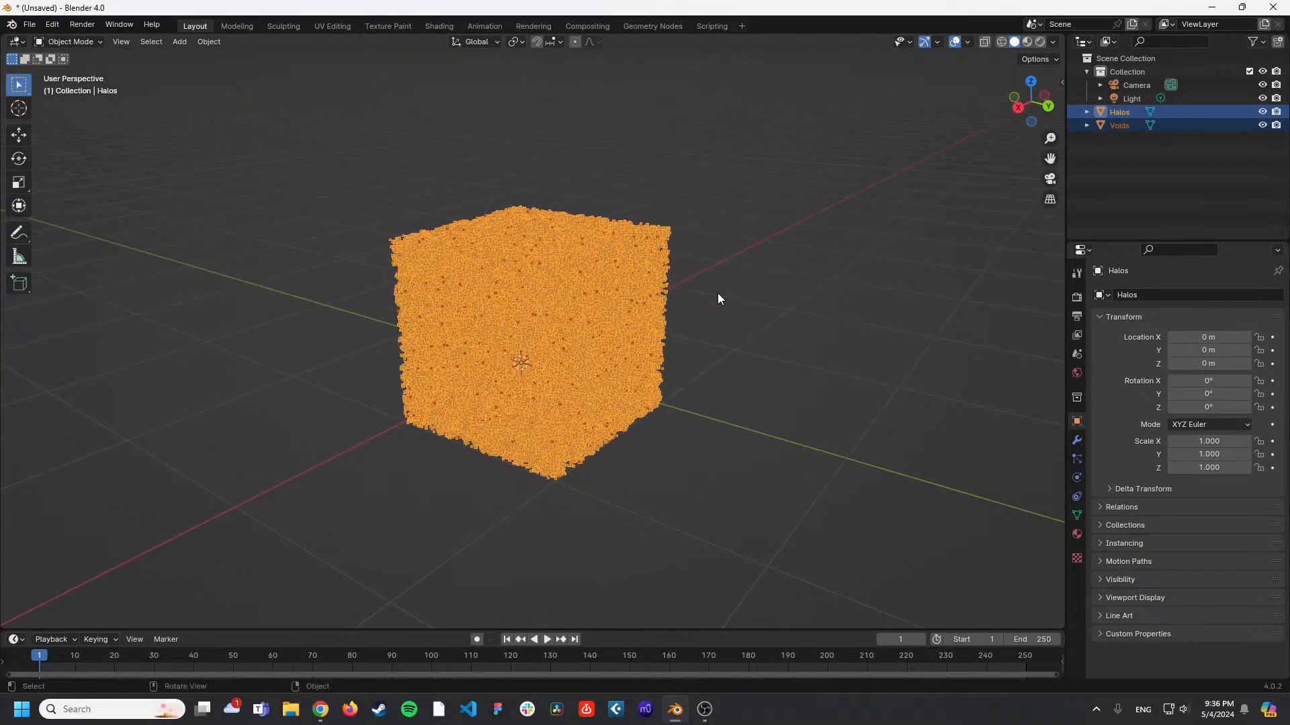
Select only the Voids object and examine how its points are distributed among the halos, up close and from outside.
{"action": "left_click", "coordinate": [1131, 153]}
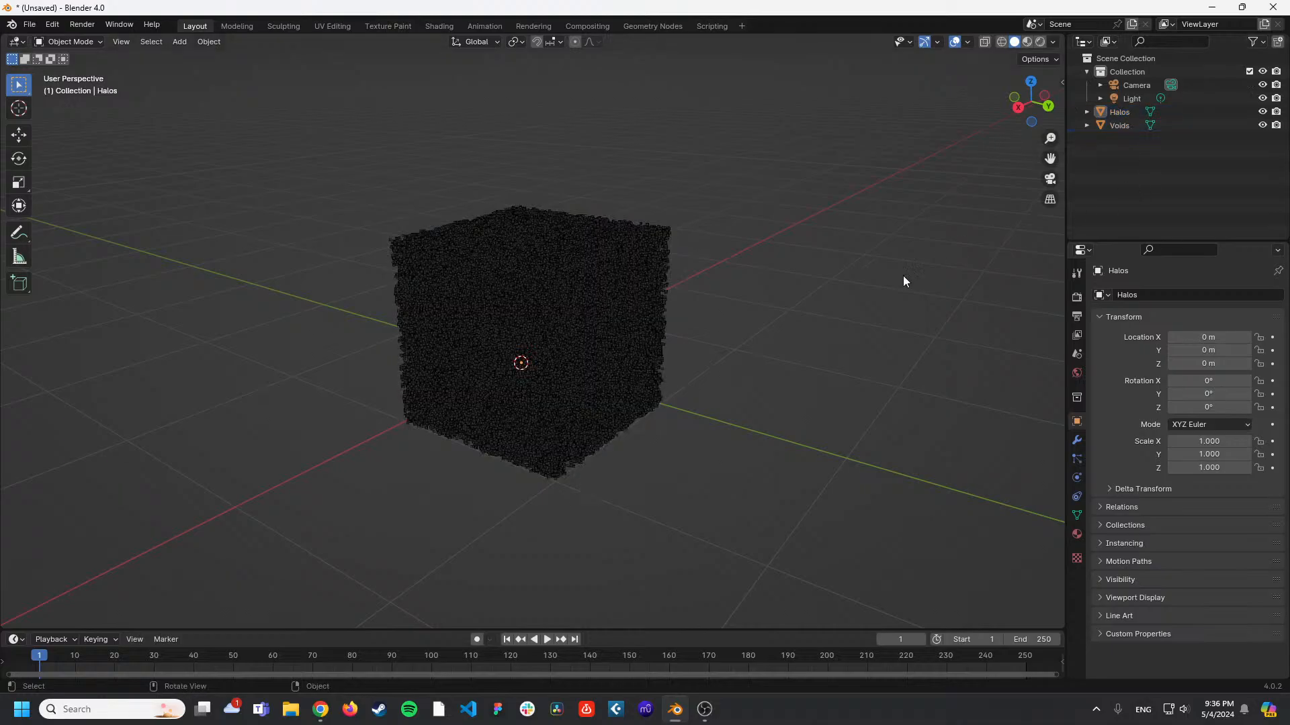
{"action": "left_click", "coordinate": [1120, 126]}
{"action": "middle_click_drag", "start_coordinate": [986, 191], "coordinate": [795, 332]}
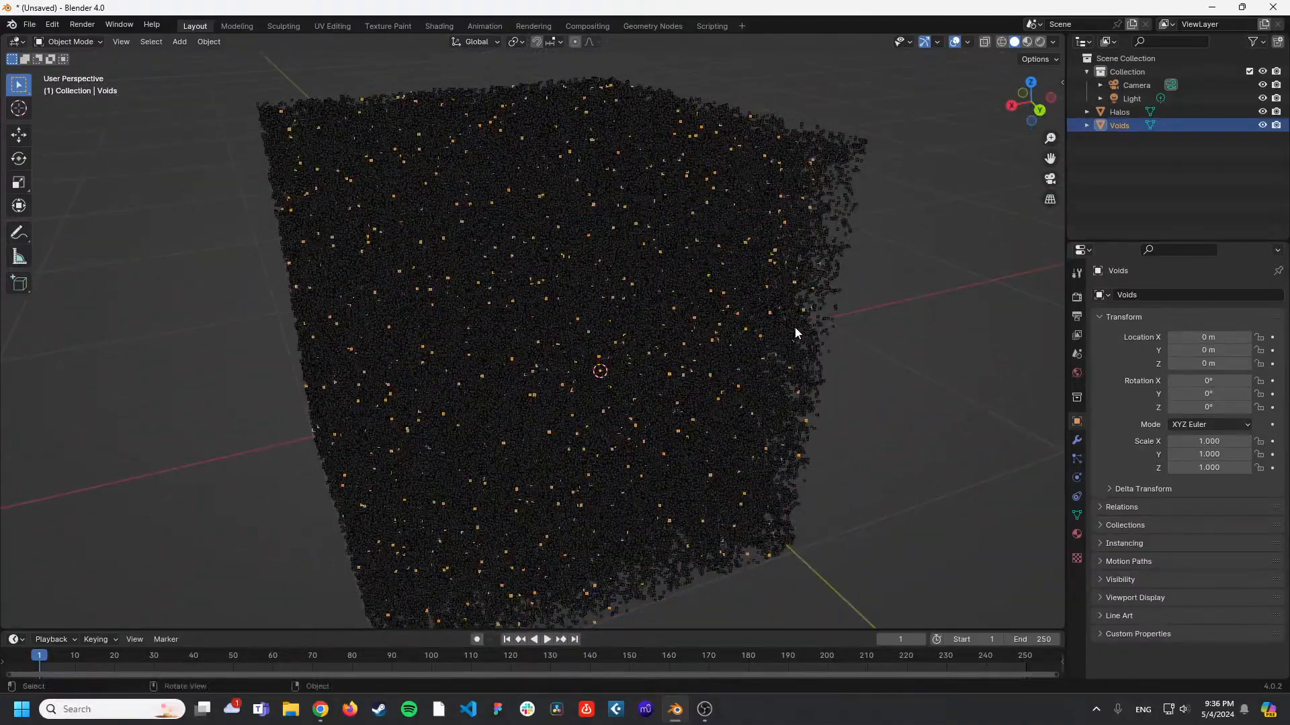
{"action": "scroll", "coordinate": [795, 331], "scroll_direction": "up", "scroll_amount": 8}
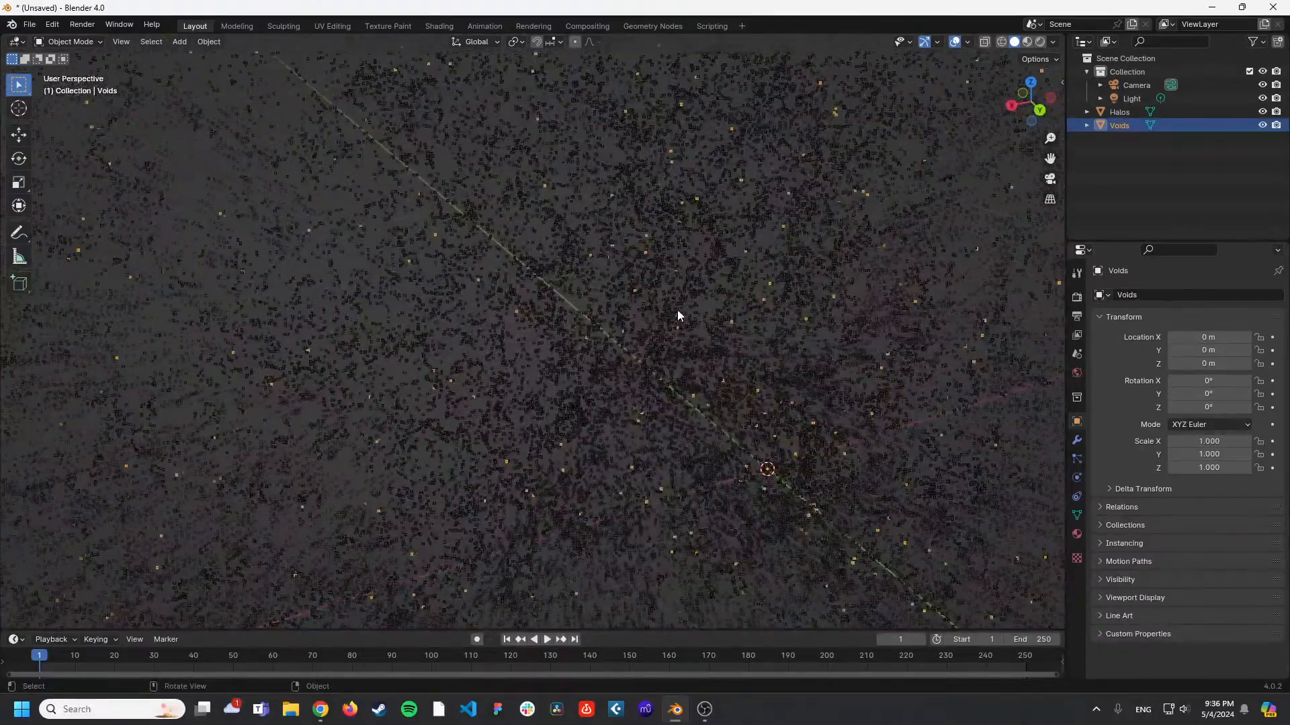
{"action": "middle_click_drag", "start_coordinate": [677, 312], "coordinate": [749, 277]}
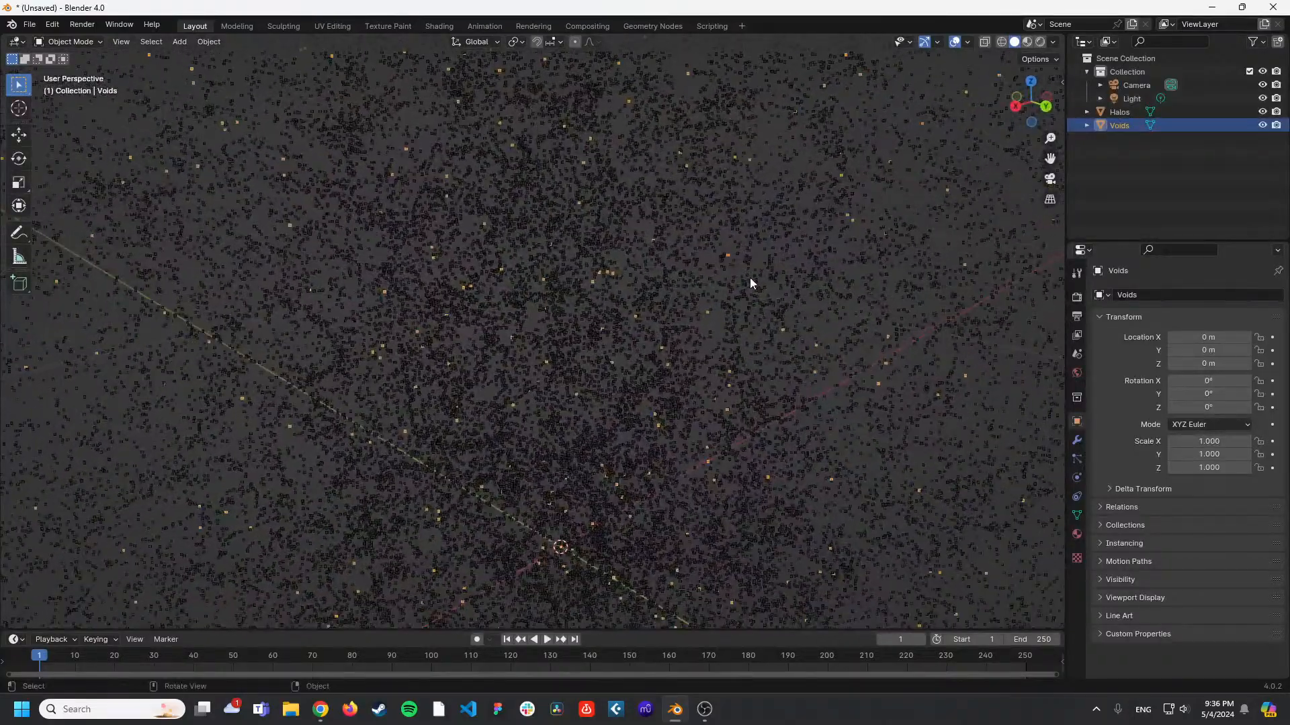
{"action": "scroll", "coordinate": [749, 277], "scroll_direction": "down", "scroll_amount": 6}
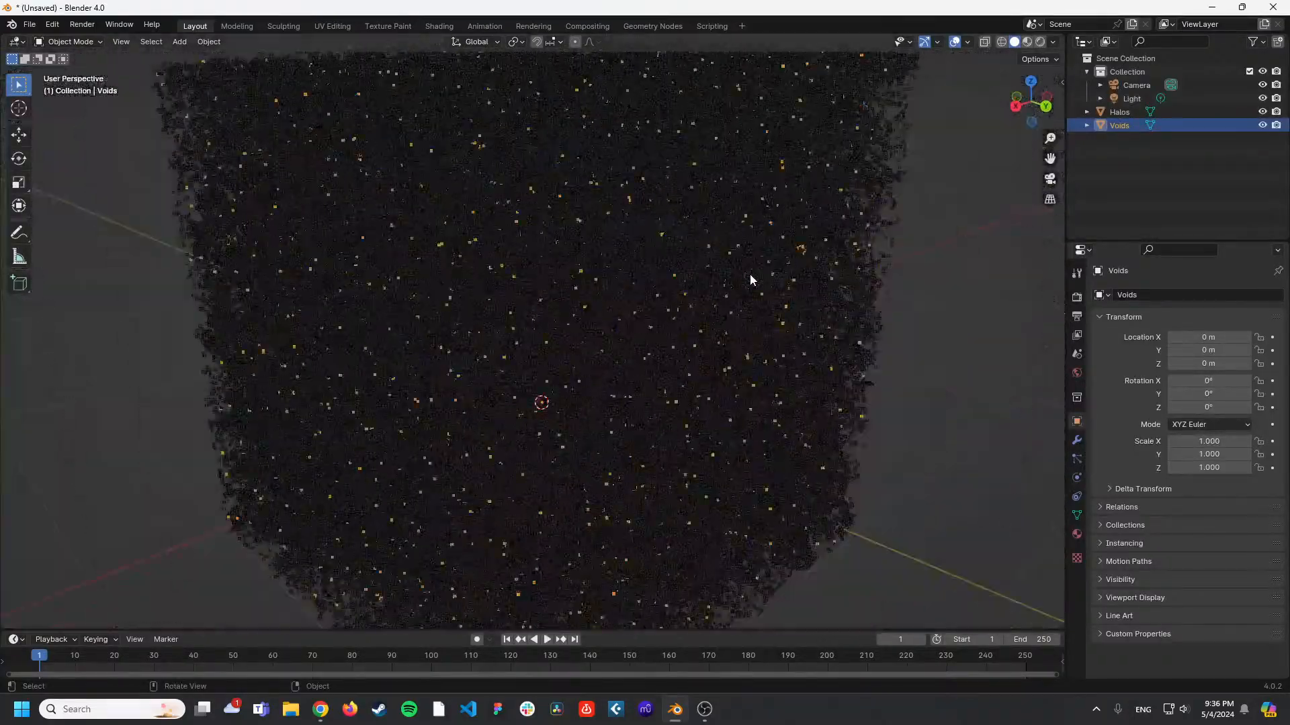
{"action": "scroll", "coordinate": [750, 275], "scroll_direction": "down", "scroll_amount": 5}
{"action": "middle_click_drag", "start_coordinate": [750, 274], "coordinate": [692, 271]}
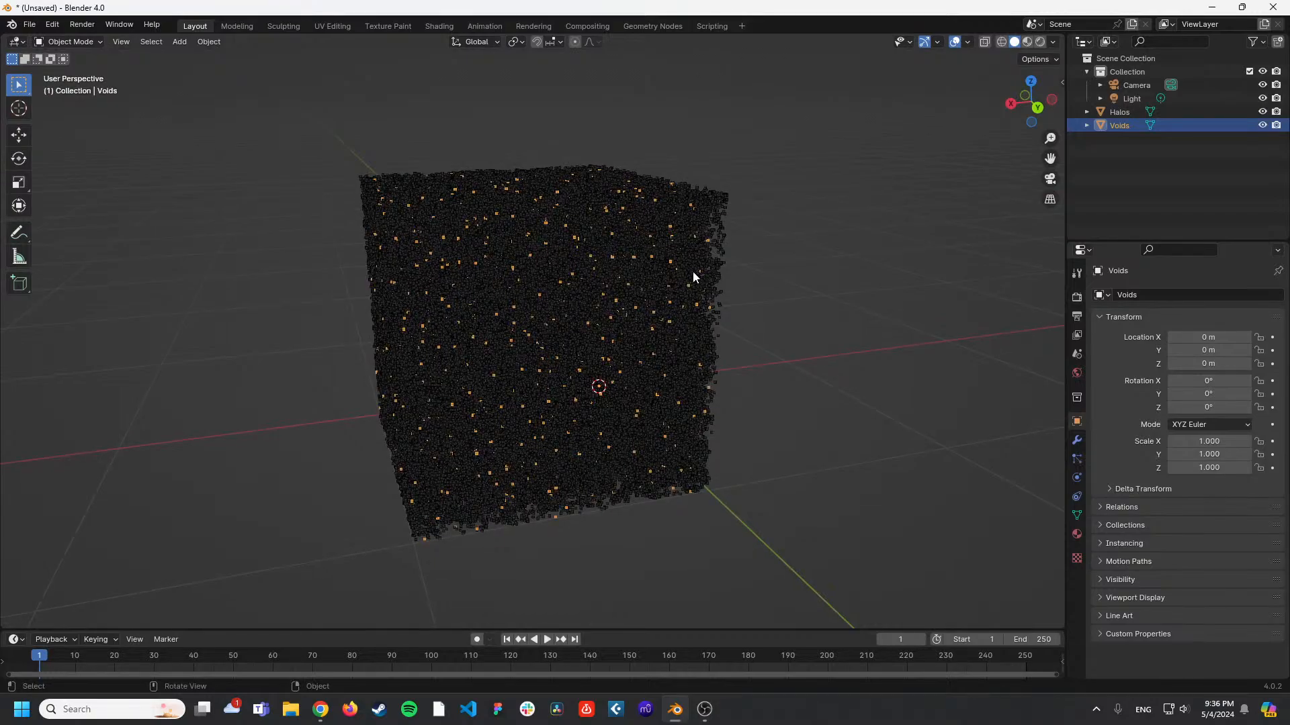
Return to the Scripting workspace and review the script's mathutils import, data arrays and the loop that fills the halo vertex list.
{"action": "left_click", "coordinate": [711, 26]}
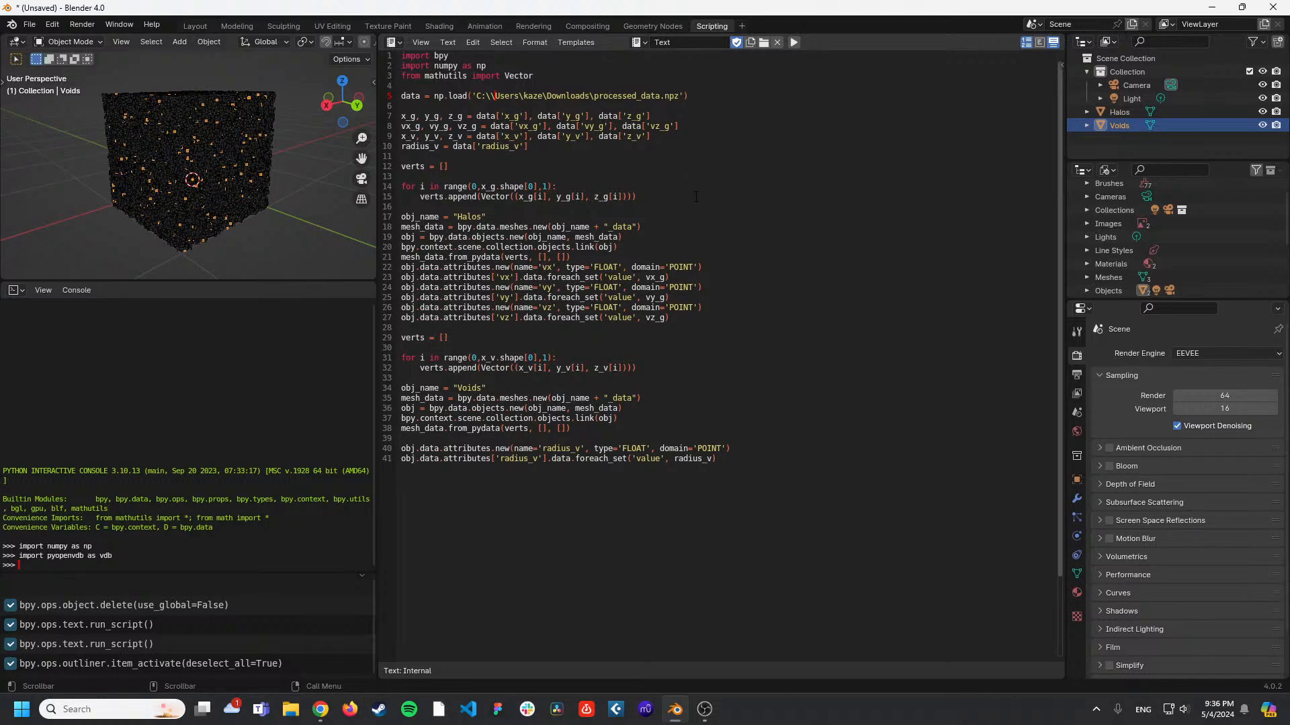
{"action": "type", "text": "\\"}
{"action": "left_click_drag", "start_coordinate": [448, 167], "coordinate": [518, 106]}
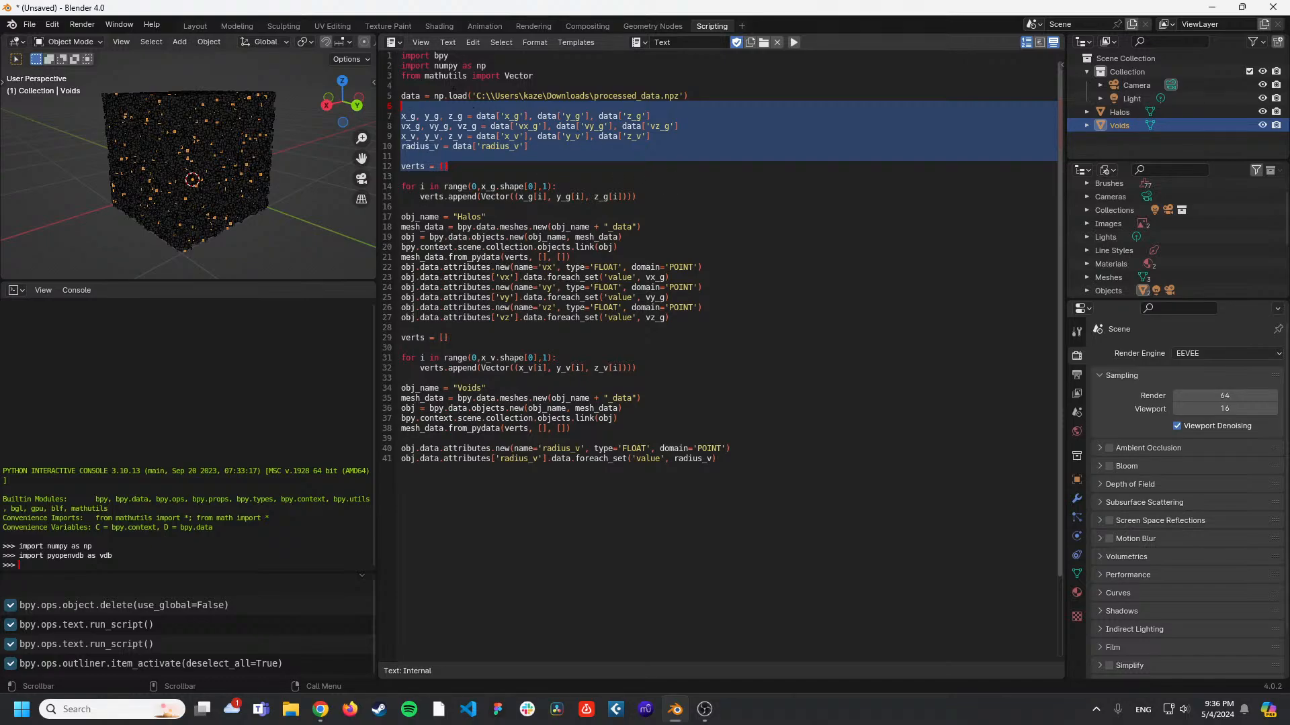
{"action": "double_click", "coordinate": [455, 78]}
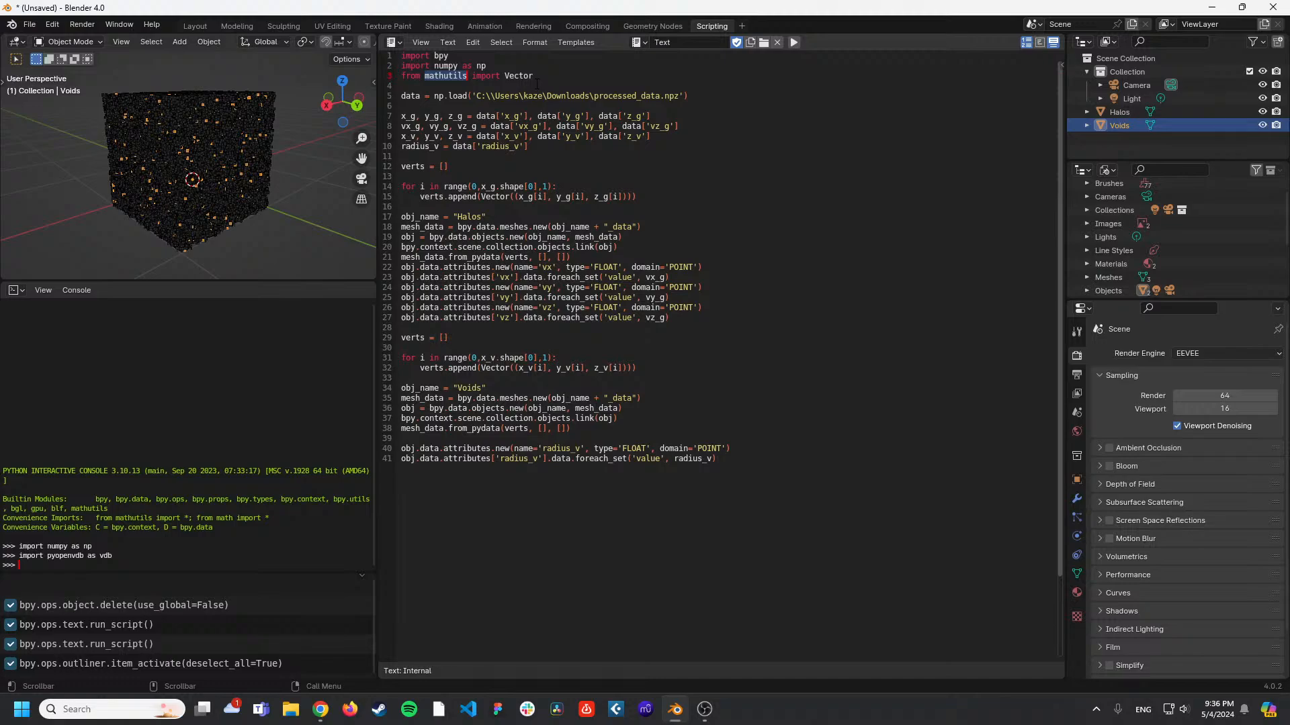
{"action": "left_click_drag", "start_coordinate": [636, 196], "coordinate": [400, 166]}
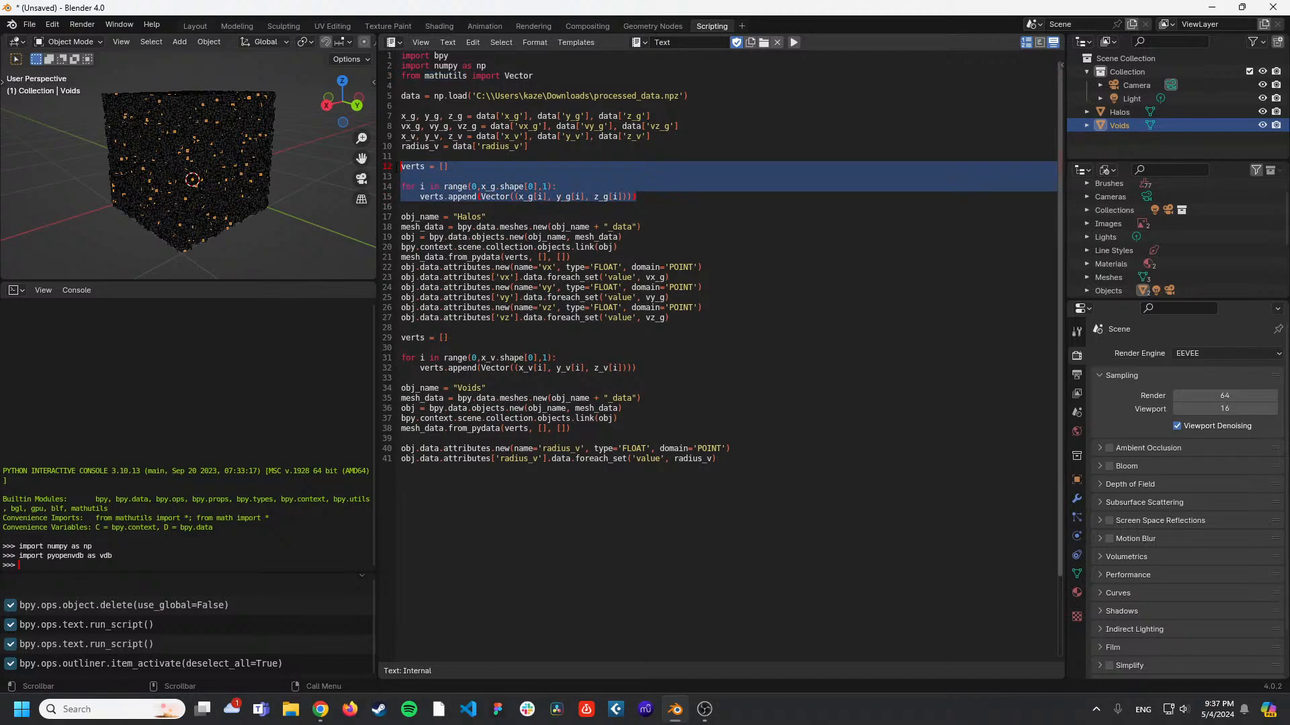
{"action": "left_click", "coordinate": [540, 160]}
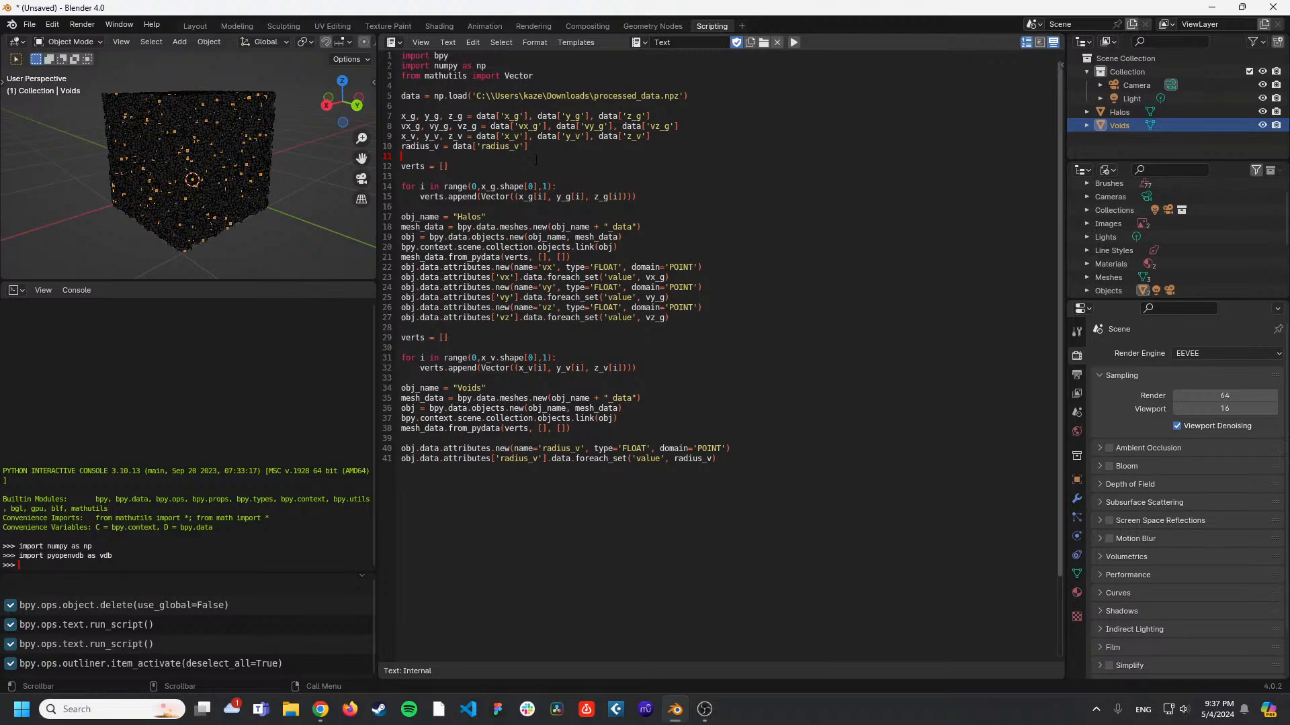
Review the script lines that name, create, link and fill the Halos mesh, comparing them with the Halos object and its expanded mesh data.
{"action": "left_click_drag", "start_coordinate": [444, 209], "coordinate": [748, 311]}
{"action": "left_click", "coordinate": [748, 311]}
{"action": "left_click_drag", "start_coordinate": [502, 218], "coordinate": [406, 217]}
{"action": "left_click", "coordinate": [1127, 111]}
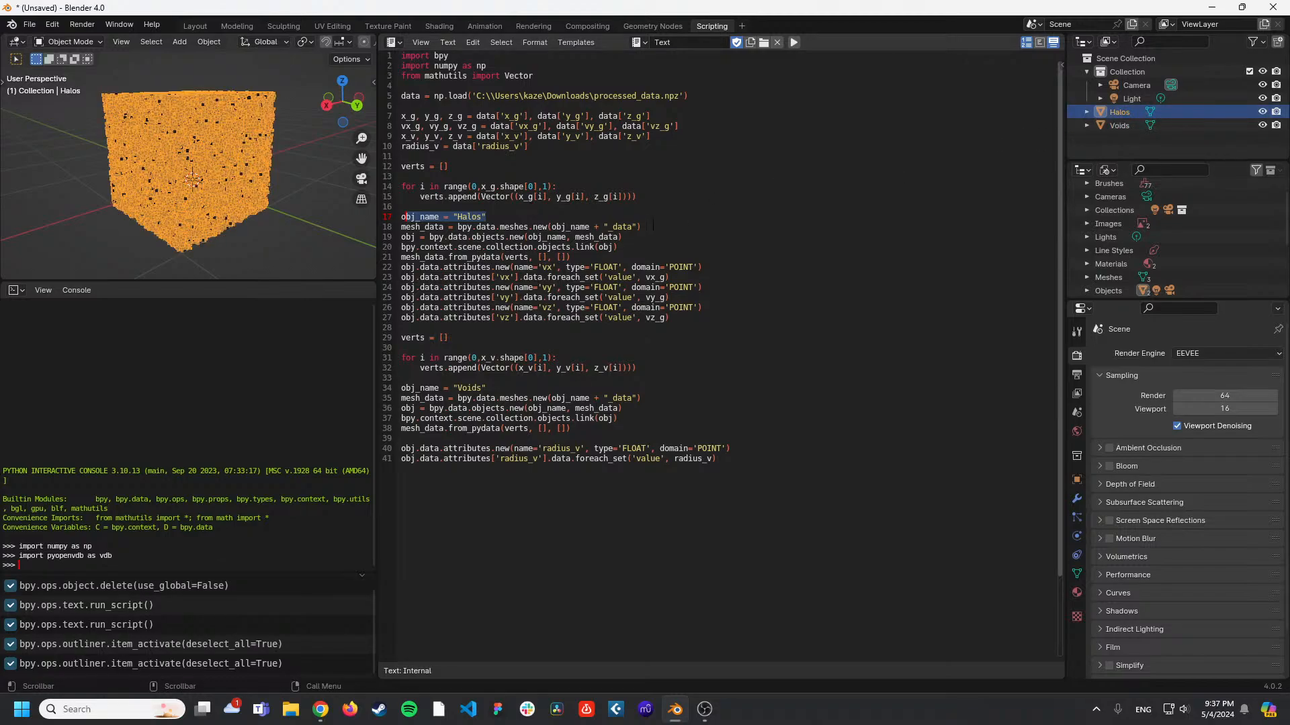
{"action": "left_click_drag", "start_coordinate": [654, 226], "coordinate": [402, 227]}
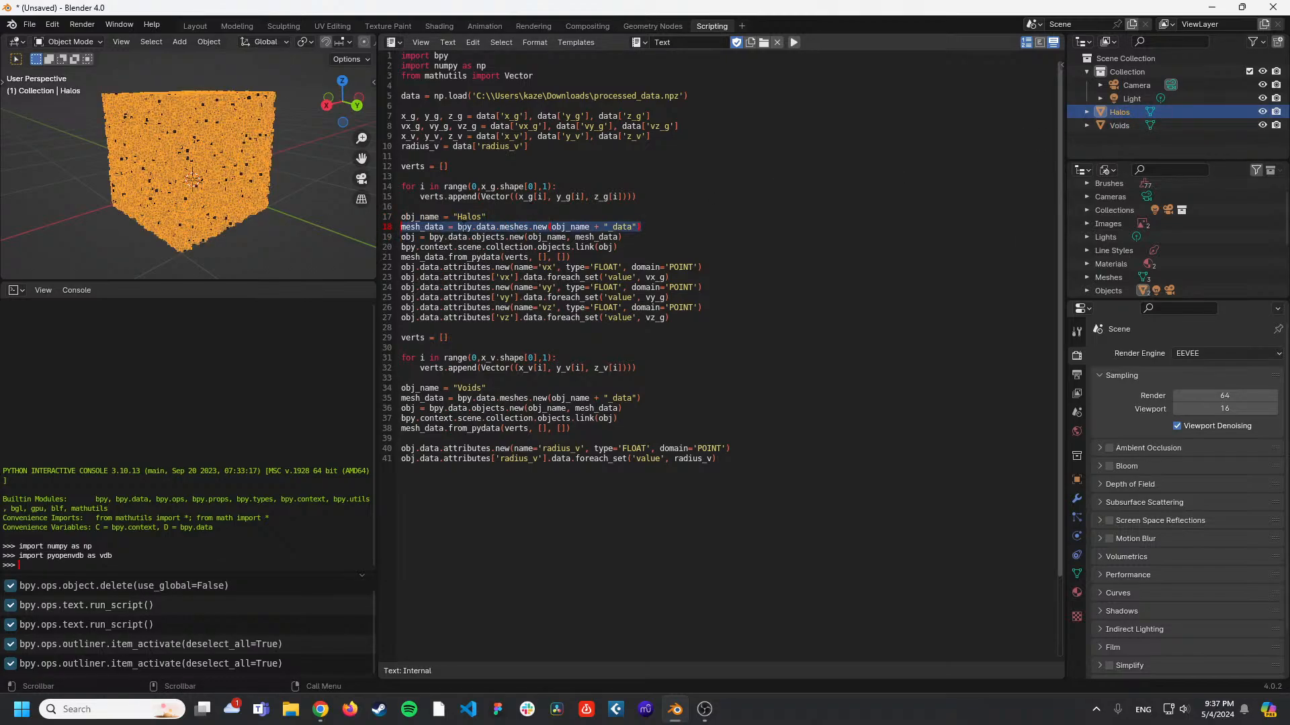
{"action": "left_click", "coordinate": [1087, 112]}
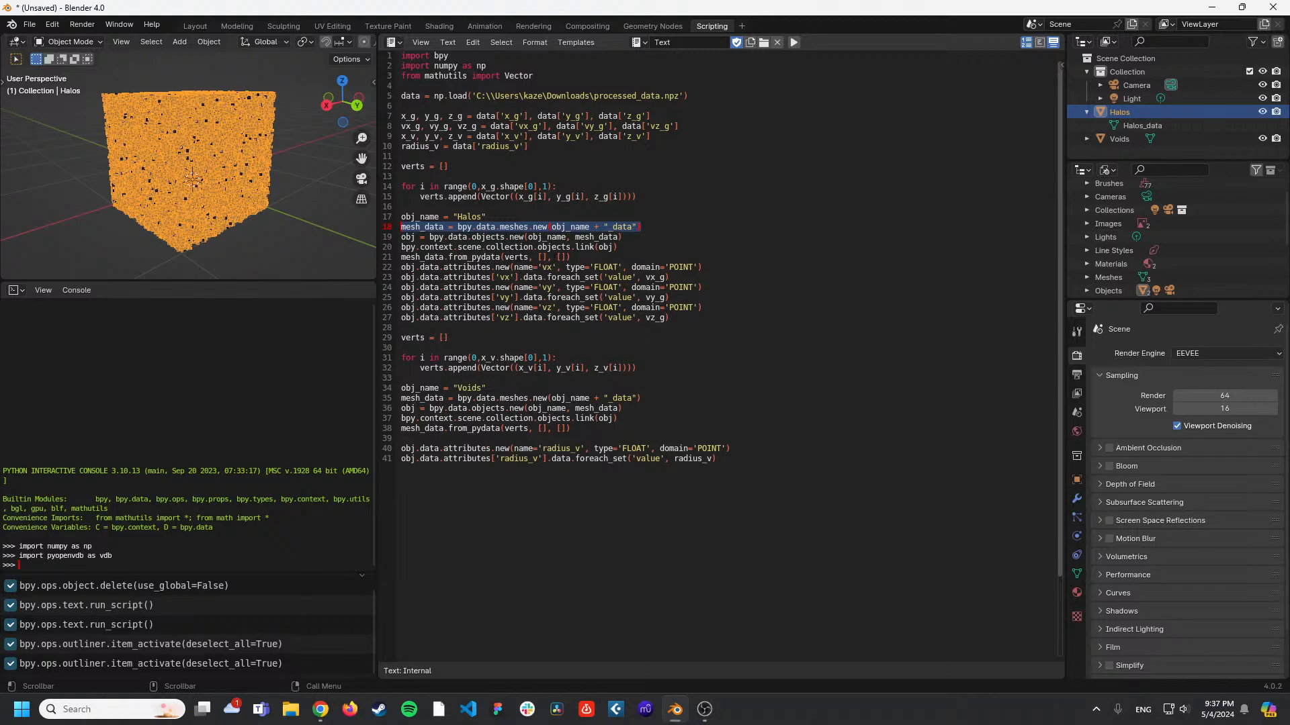
{"action": "double_click", "coordinate": [431, 197]}
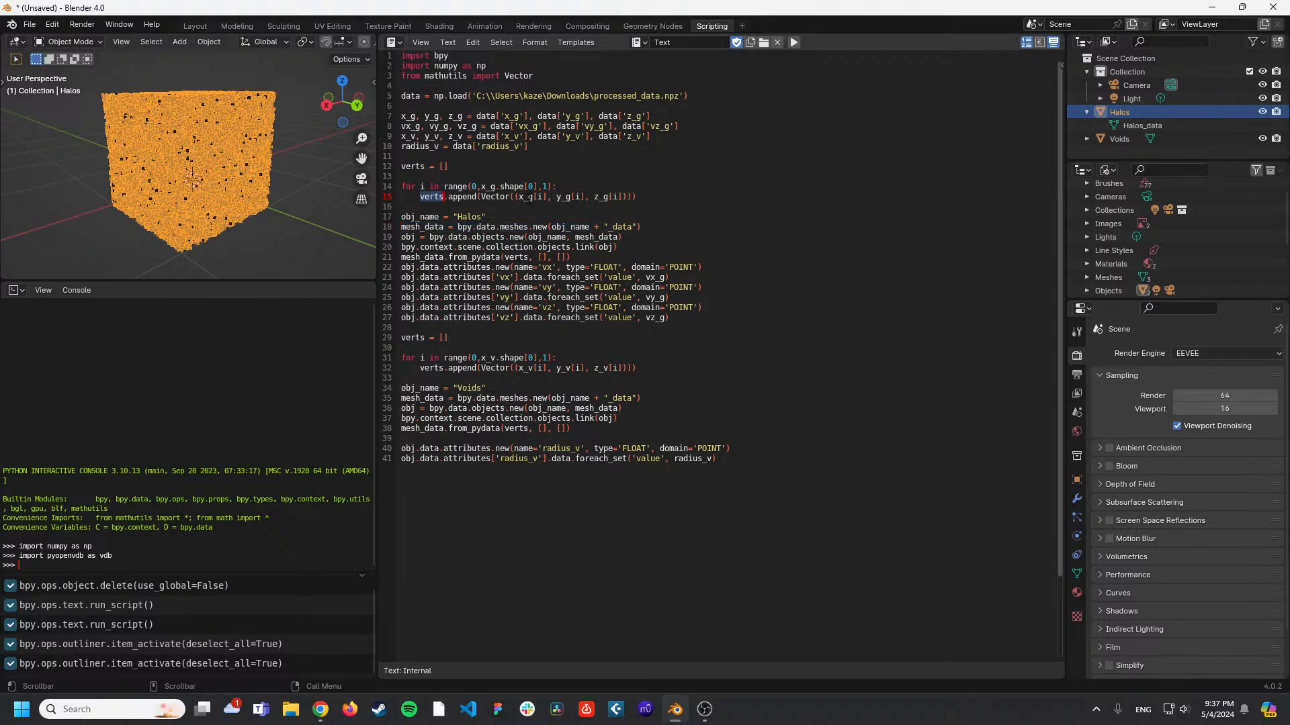
{"action": "left_click_drag", "start_coordinate": [583, 261], "coordinate": [390, 250]}
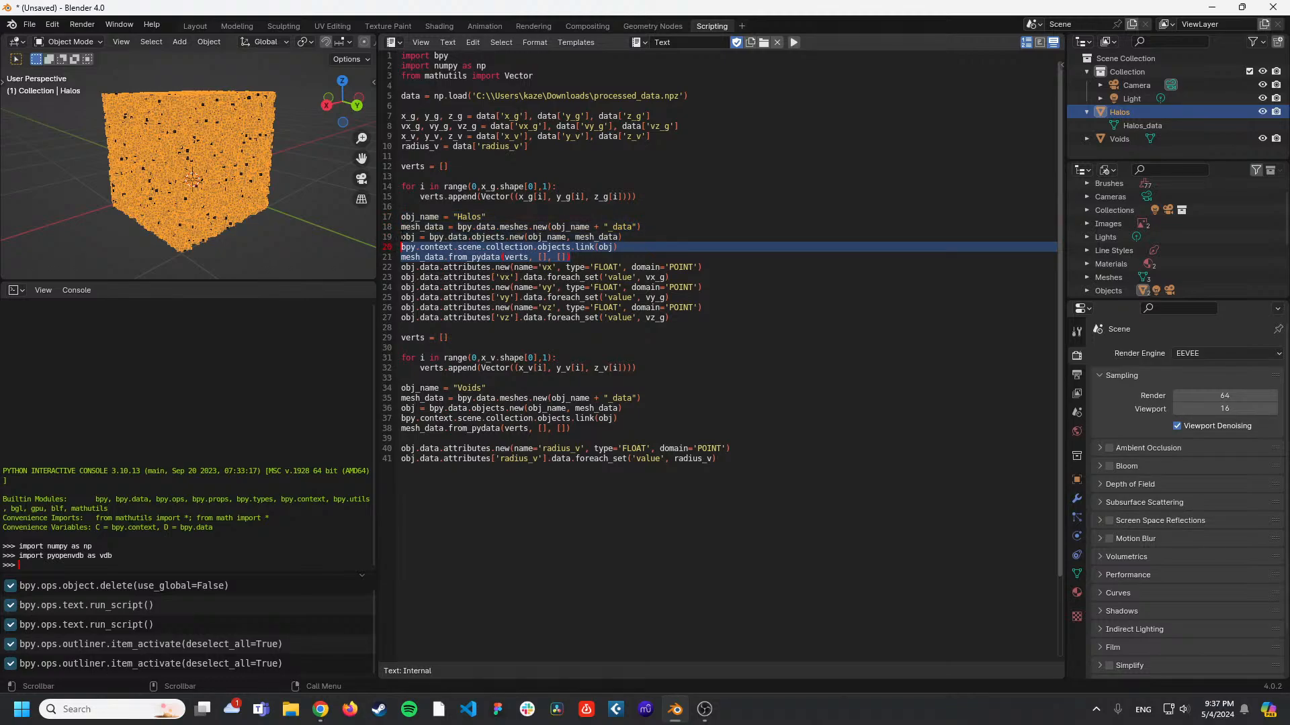
Re-read the script lines that link the new object to the scene collection and fill its mesh from the verts list.
{"action": "left_click_drag", "start_coordinate": [613, 247], "coordinate": [402, 237]}
{"action": "left_click", "coordinate": [625, 246]}
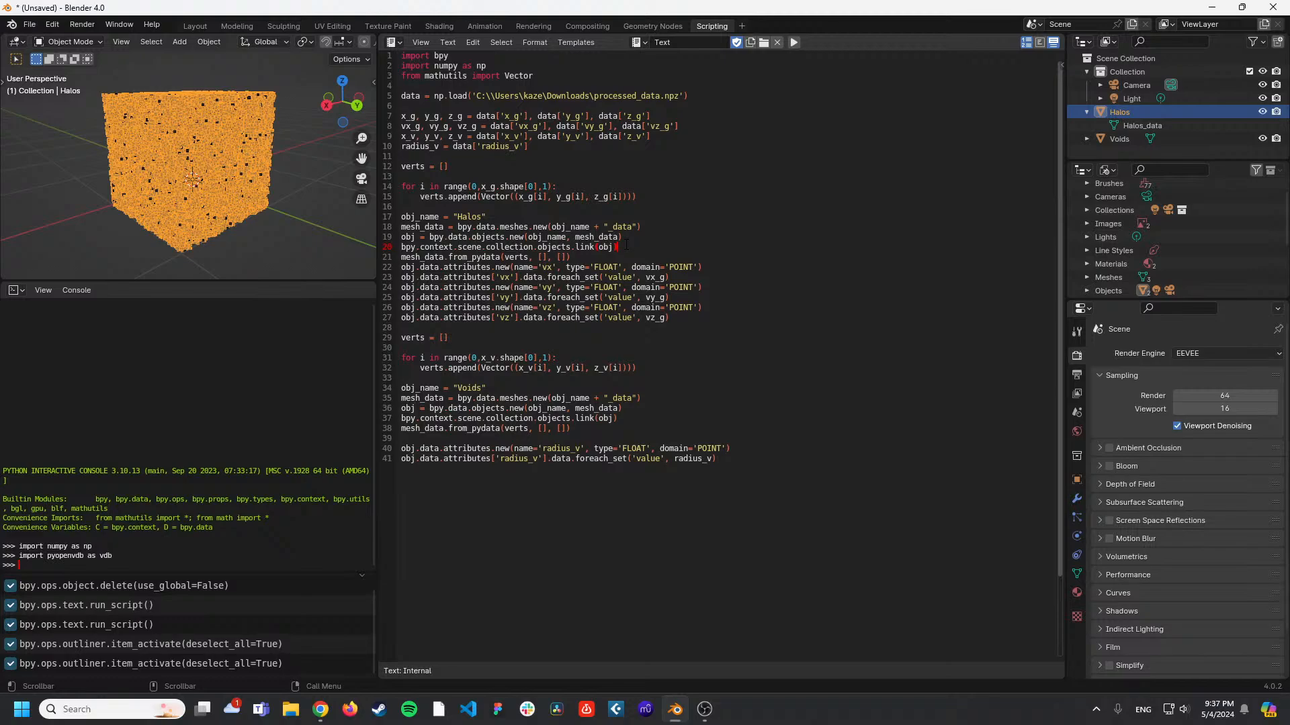
{"action": "left_click_drag", "start_coordinate": [626, 246], "coordinate": [401, 237]}
{"action": "left_click", "coordinate": [547, 247]}
{"action": "left_click_drag", "start_coordinate": [586, 256], "coordinate": [401, 257]}
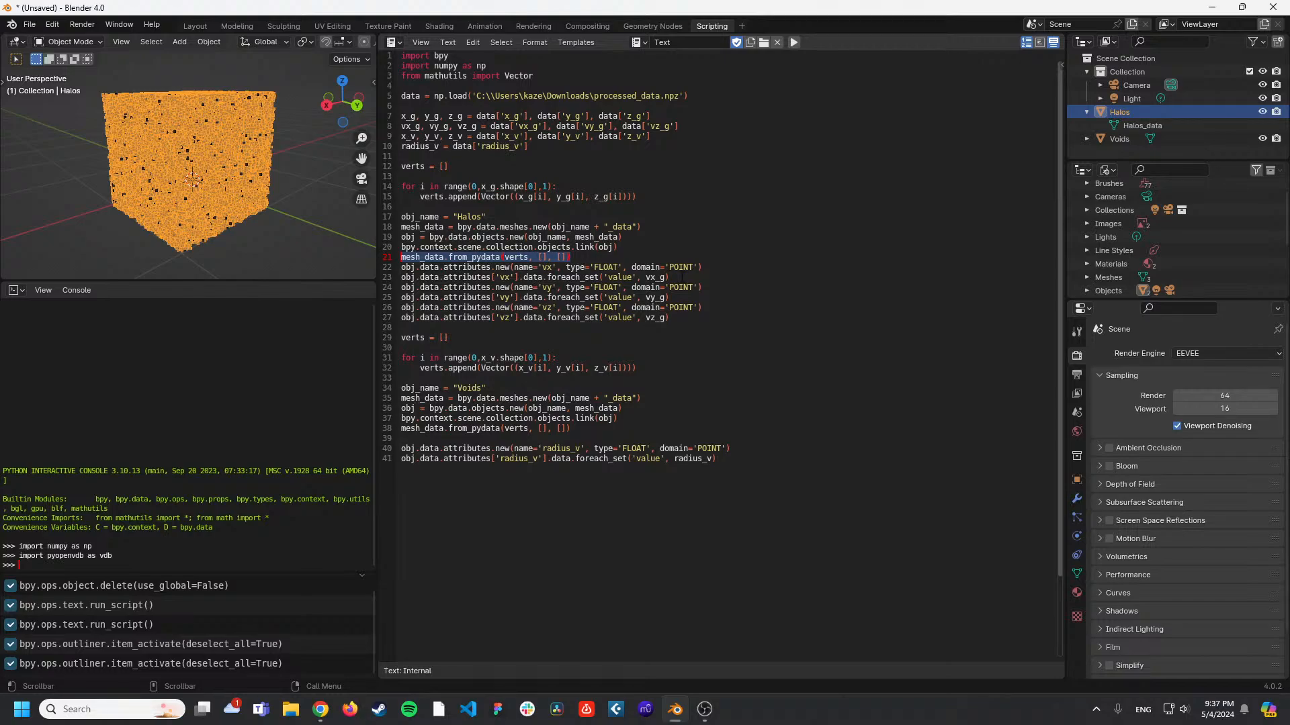
Review the script lines that add and fill the vx, vy and vz point attributes, plus the block that builds the Voids object.
{"action": "left_click_drag", "start_coordinate": [677, 278], "coordinate": [391, 258]}
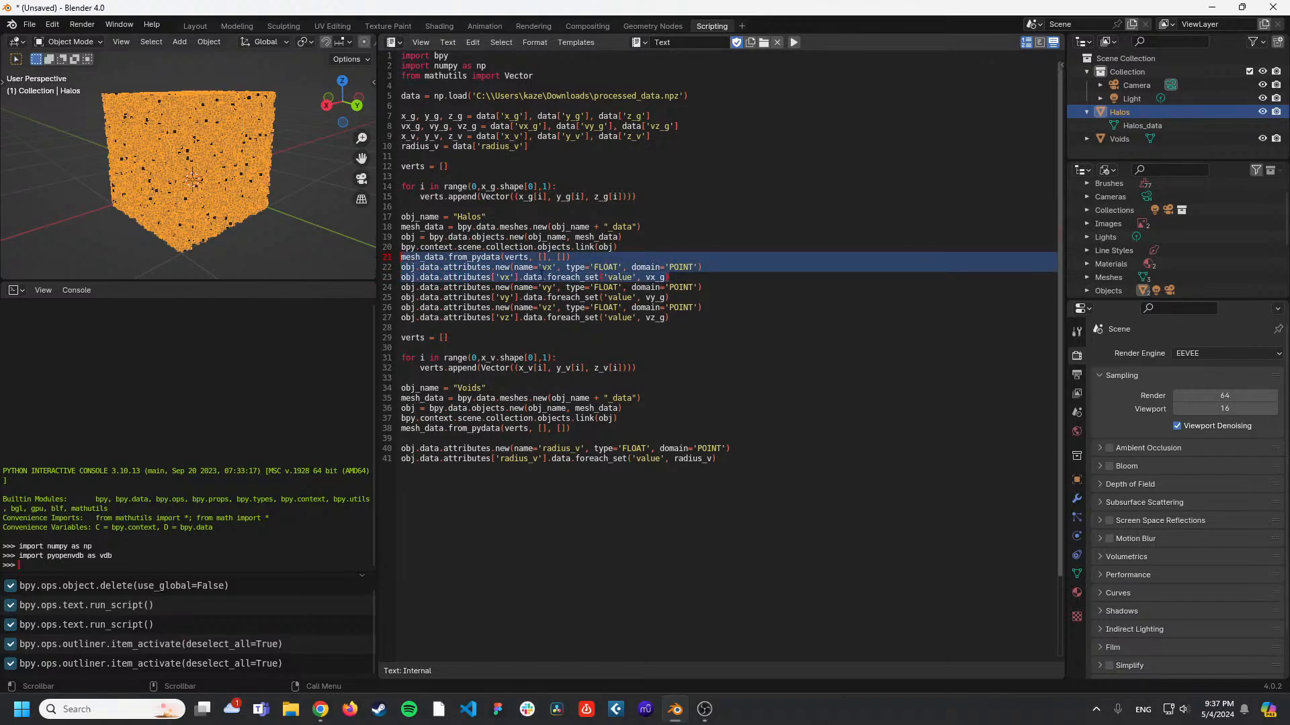
{"action": "left_click_drag", "start_coordinate": [579, 278], "coordinate": [570, 267]}
{"action": "left_click_drag", "start_coordinate": [678, 277], "coordinate": [402, 268]}
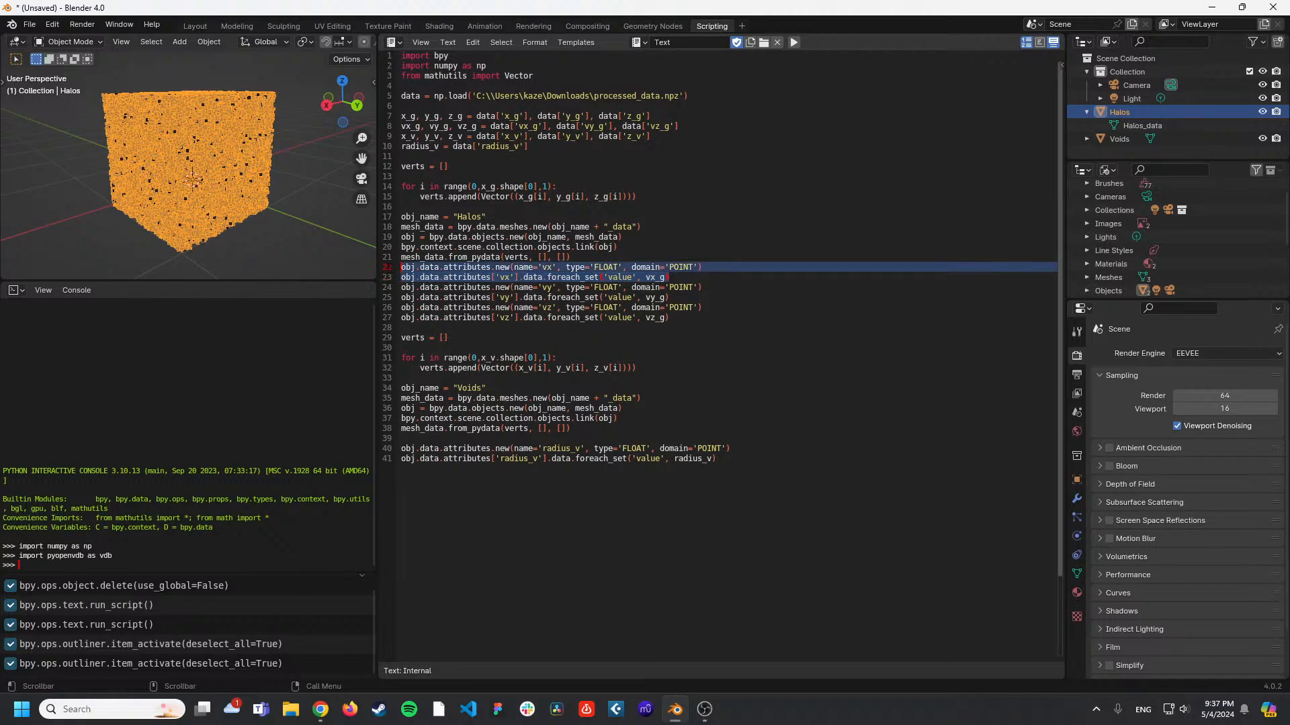
{"action": "left_click_drag", "start_coordinate": [669, 318], "coordinate": [402, 267]}
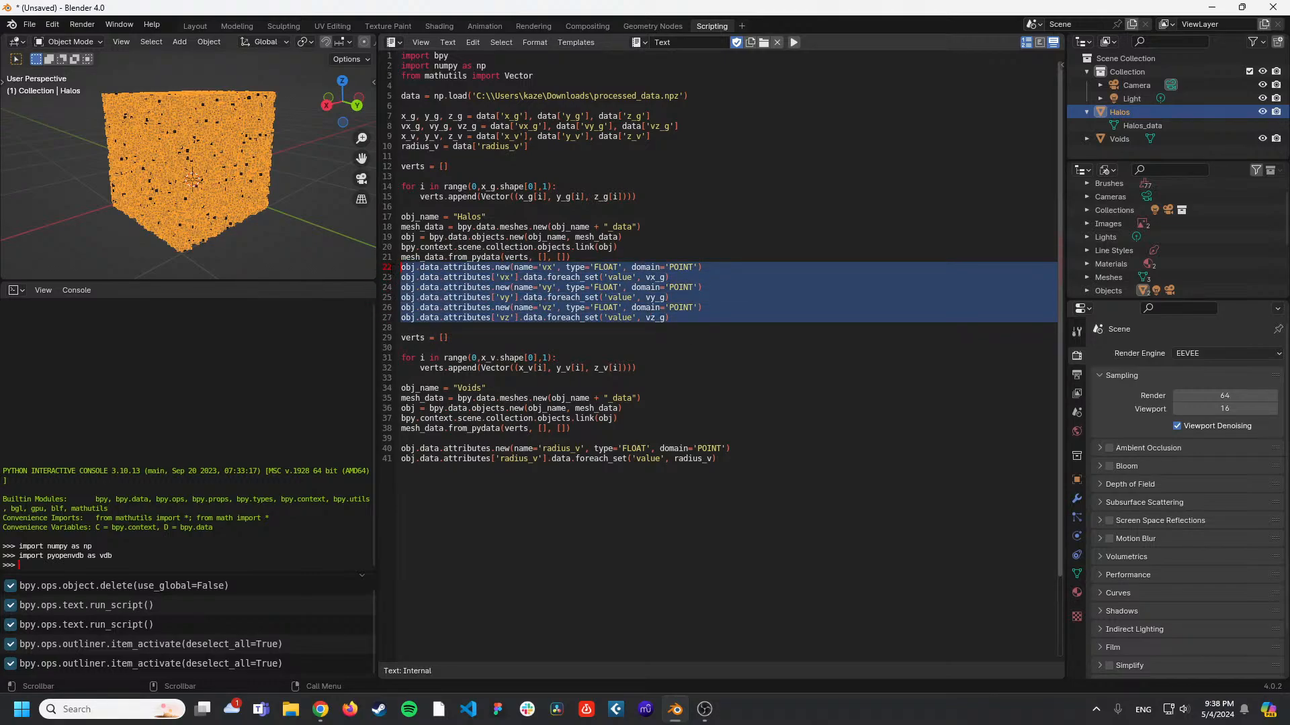
{"action": "left_click_drag", "start_coordinate": [501, 329], "coordinate": [803, 461]}
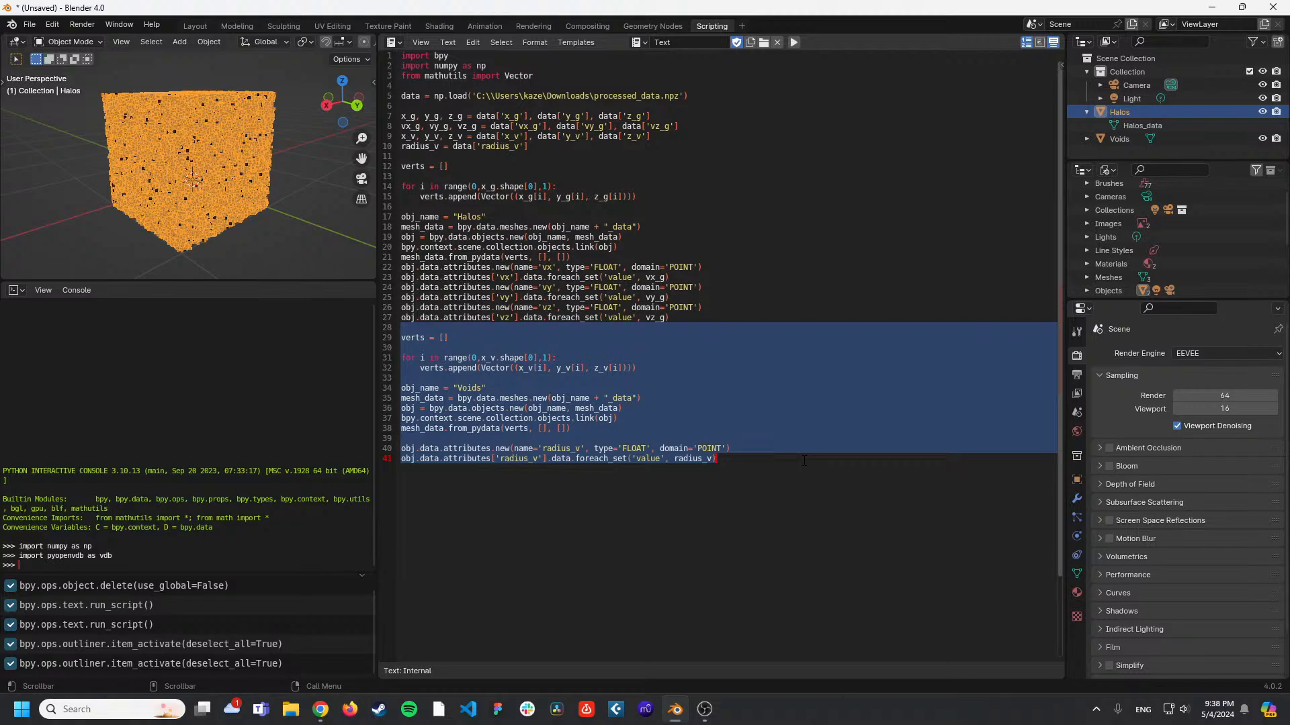
{"action": "left_click", "coordinate": [776, 424]}
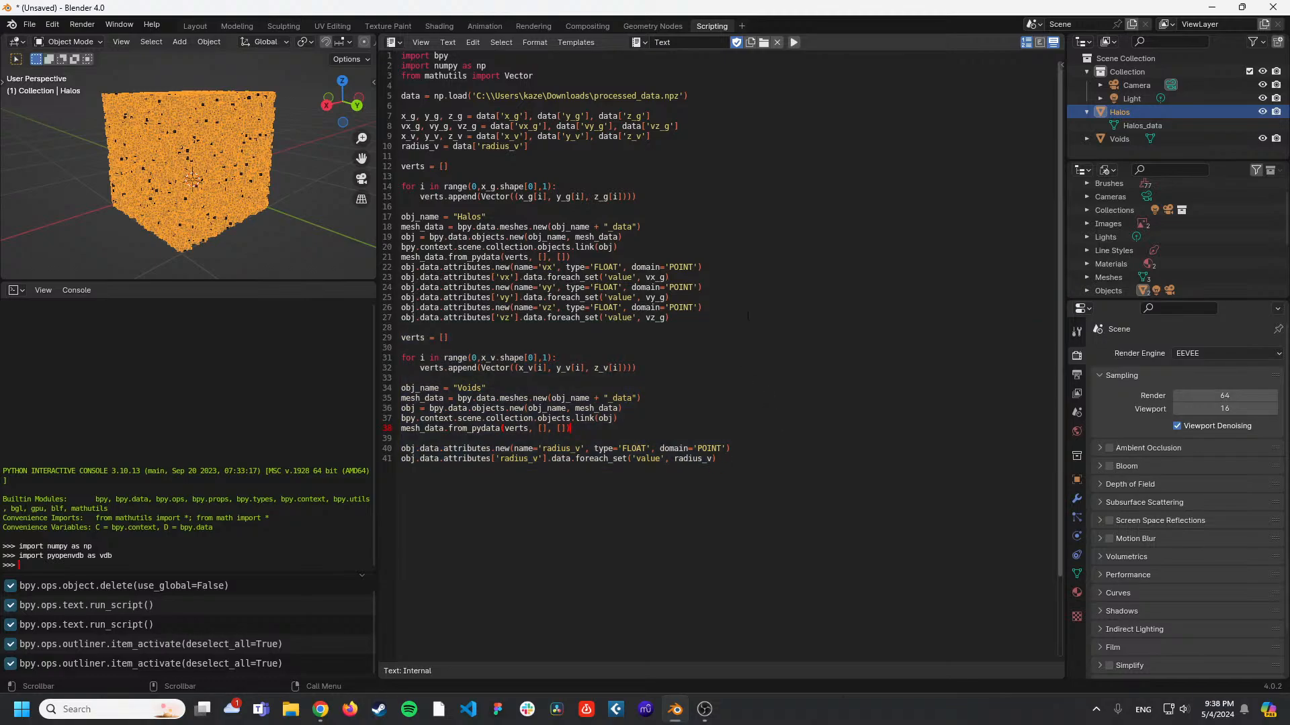
{"action": "left_click_drag", "start_coordinate": [768, 338], "coordinate": [443, 286]}
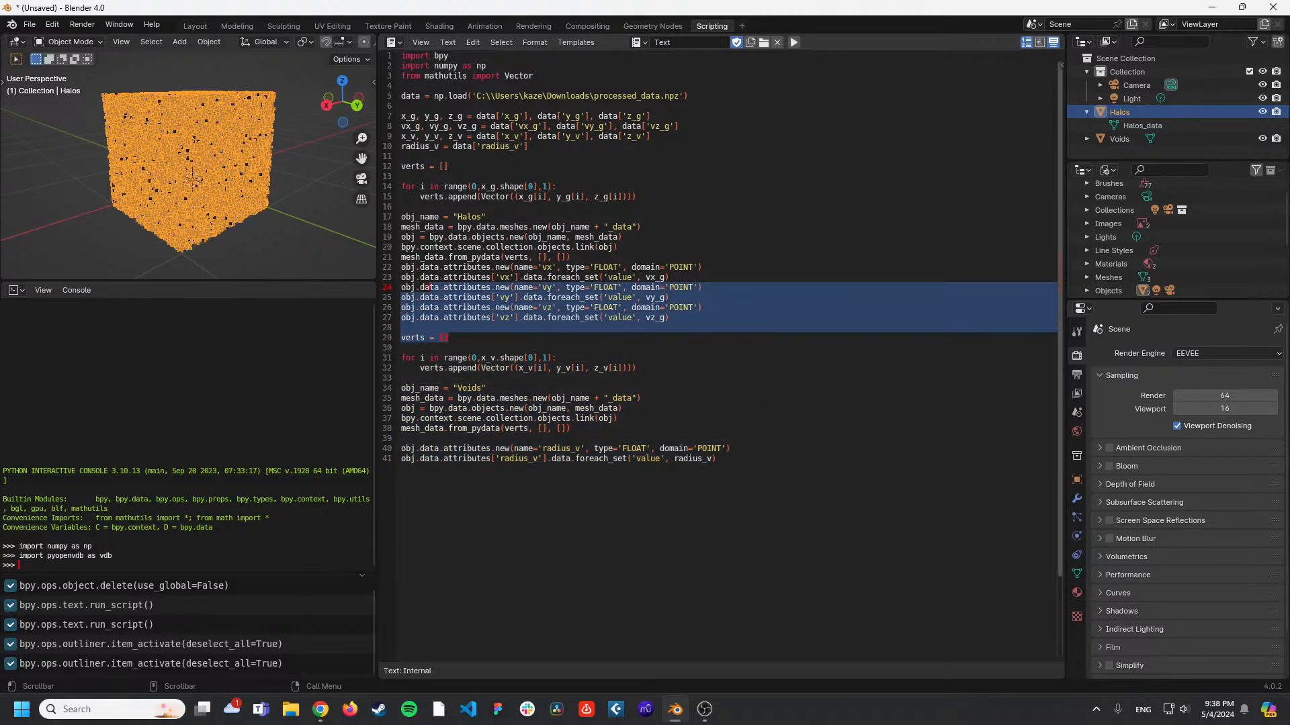
{"action": "left_click", "coordinate": [645, 277]}
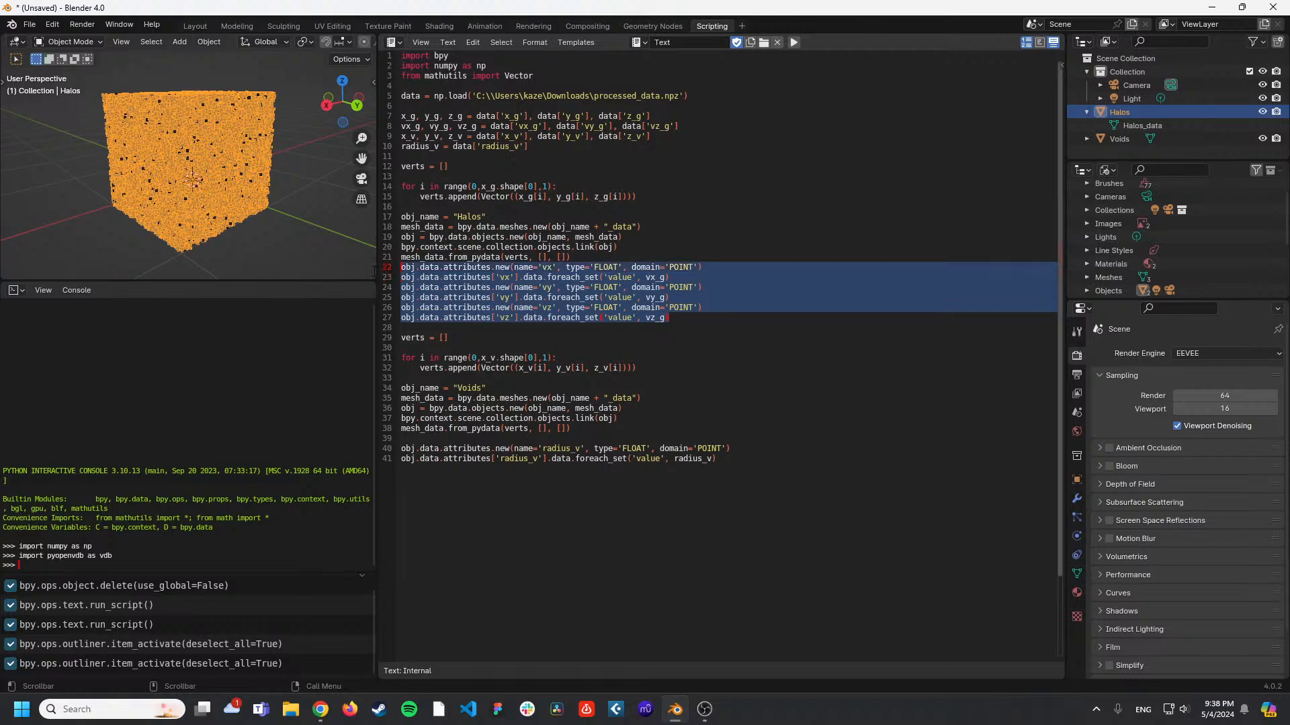
{"action": "left_click", "coordinate": [527, 277]}
{"action": "double_click", "coordinate": [506, 276]}
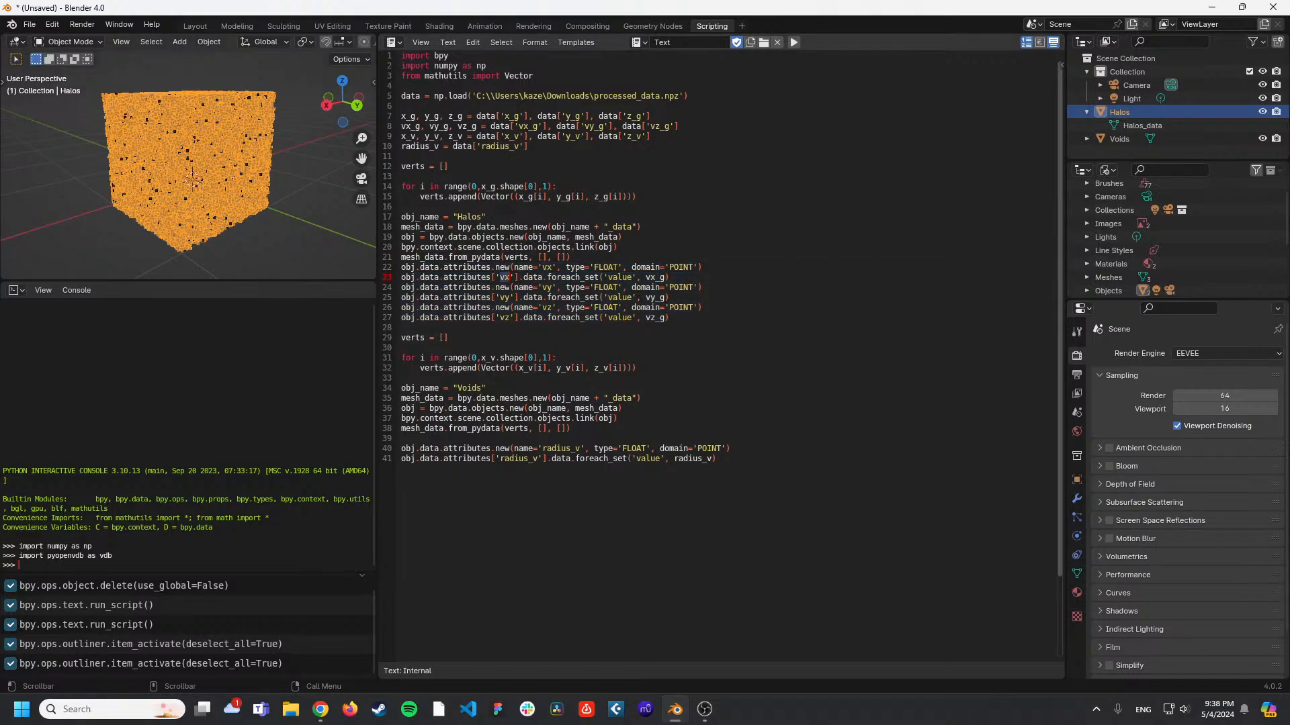
{"action": "double_click", "coordinate": [655, 277]}
Switch to the Geometry Nodes workspace, frame the Halos point cloud in the viewport and enlarge the spreadsheet and viewport areas.
{"action": "left_click", "coordinate": [655, 26]}
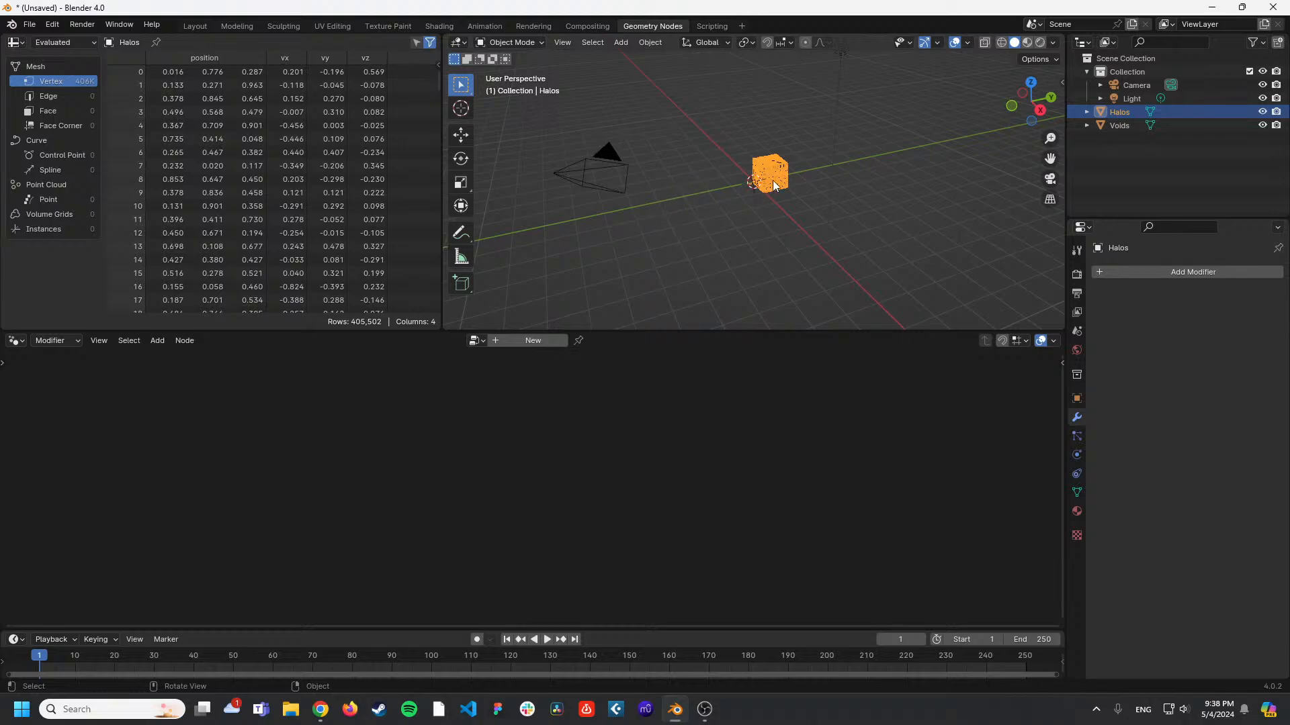
{"action": "key", "text": "grave"}
{"action": "left_click", "coordinate": [872, 228]}
{"action": "middle_click_drag", "start_coordinate": [872, 225], "coordinate": [845, 176]}
{"action": "left_click", "coordinate": [924, 180]}
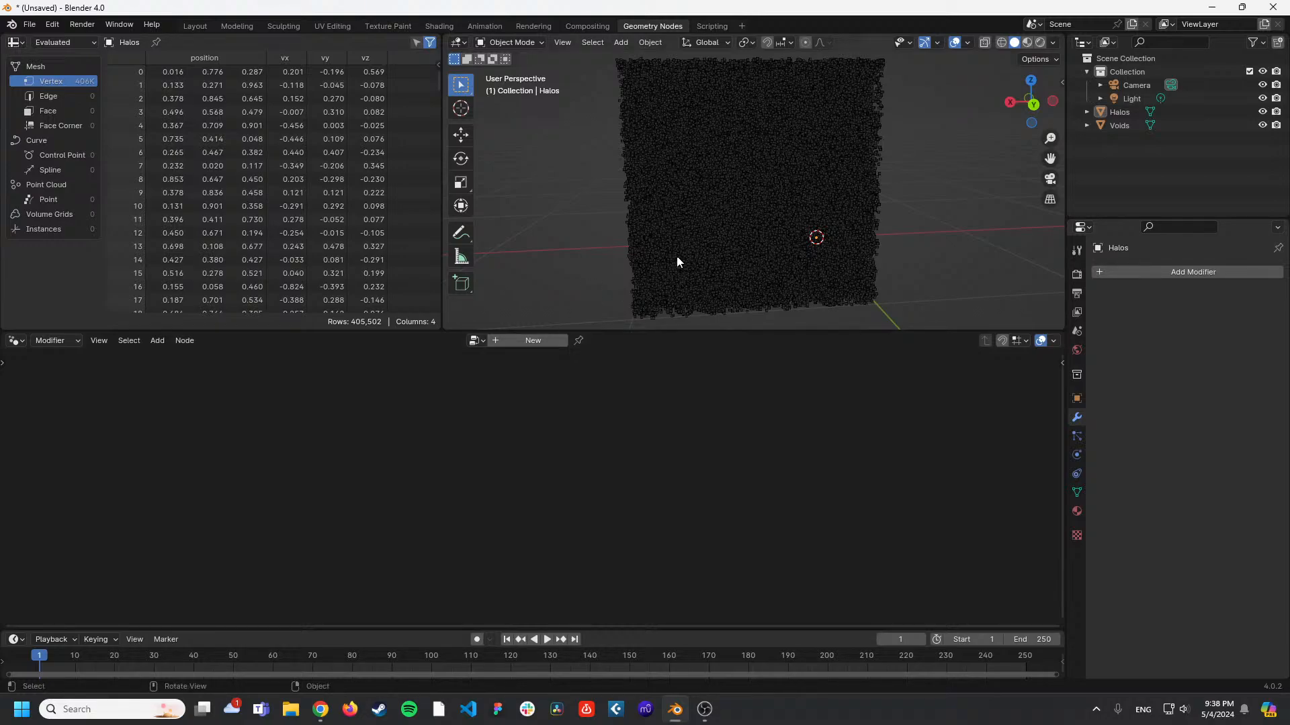
{"action": "middle_click_drag", "start_coordinate": [604, 187], "coordinate": [699, 195]}
{"action": "left_click", "coordinate": [844, 171]}
{"action": "middle_click_drag", "start_coordinate": [907, 183], "coordinate": [816, 180]}
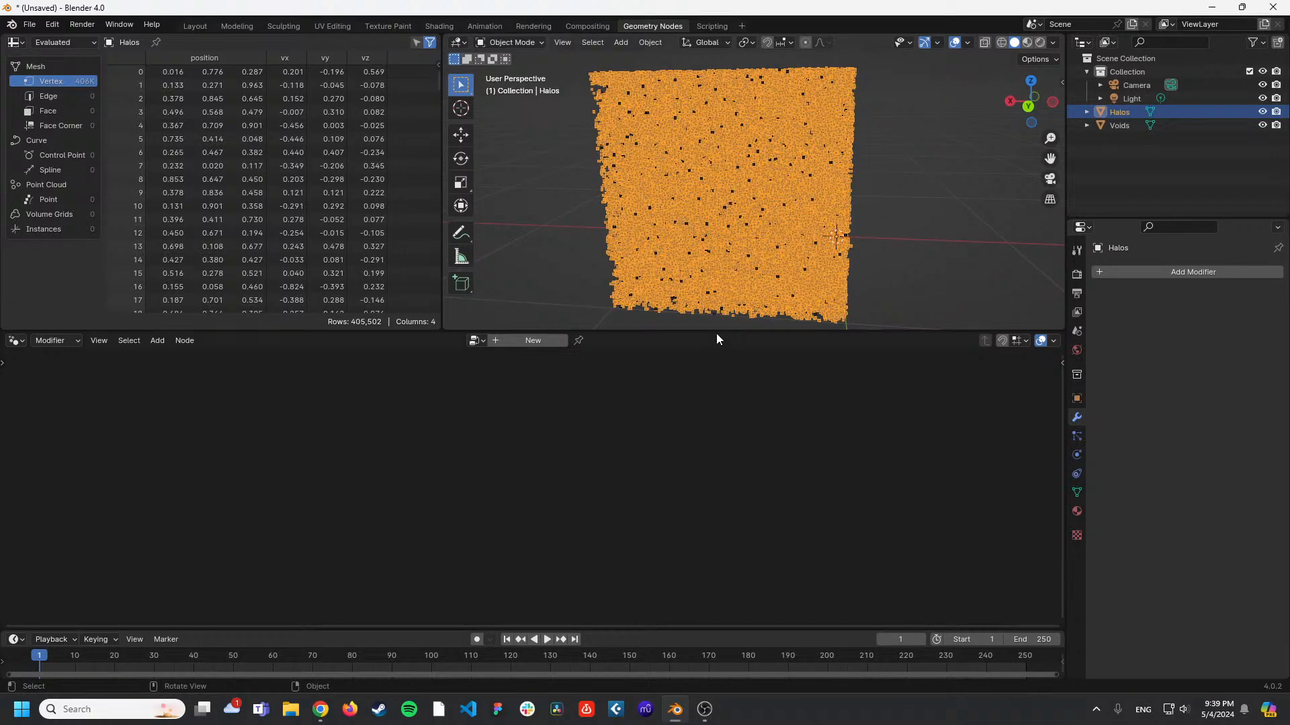
{"action": "left_click_drag", "start_coordinate": [716, 335], "coordinate": [745, 455]}
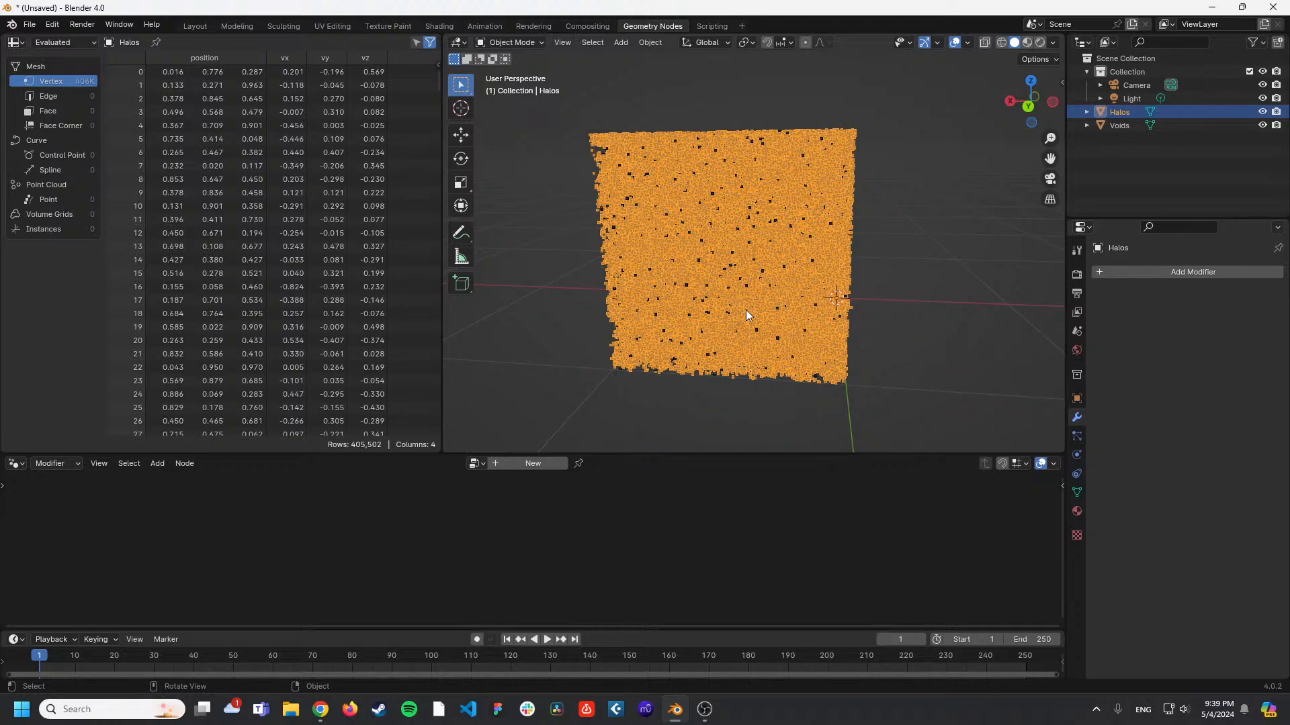
Check the spreadsheet's edge, face, curve, point cloud, volume grid and instance domains for the Halos object.
{"action": "left_click", "coordinate": [78, 95]}
{"action": "left_click", "coordinate": [78, 110]}
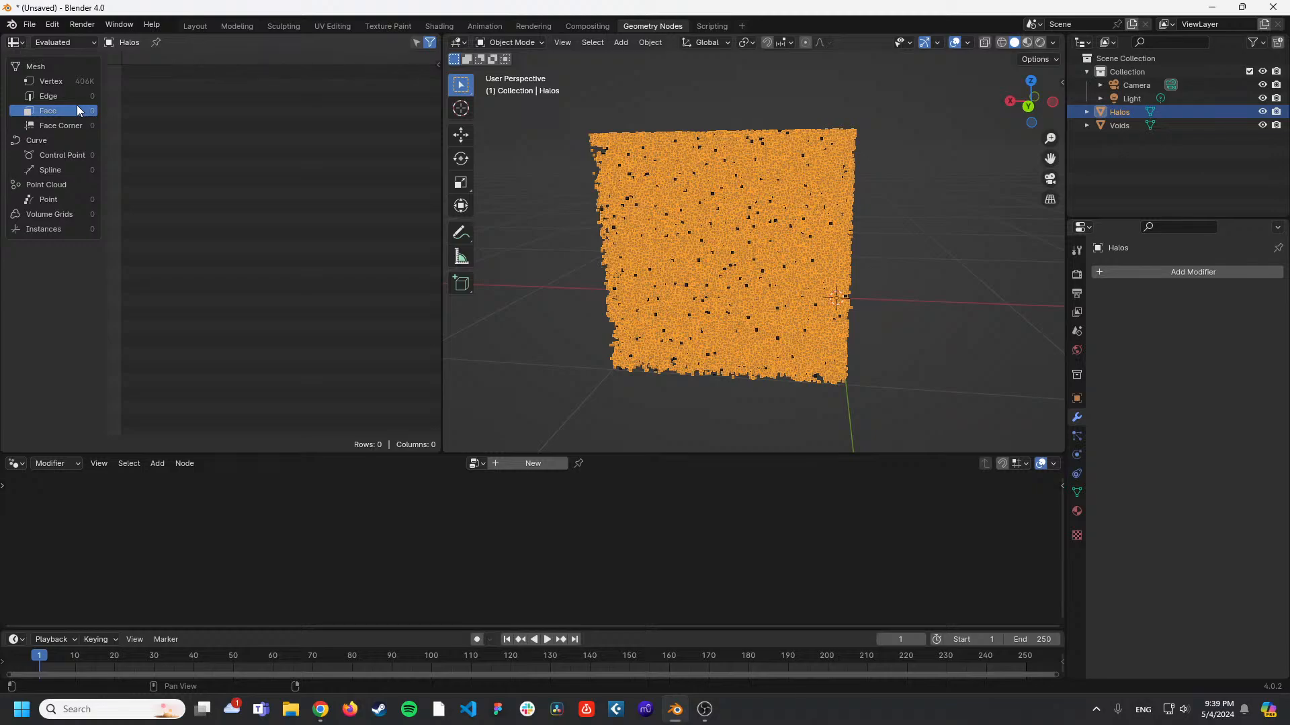
{"action": "left_click", "coordinate": [67, 140]}
{"action": "left_click", "coordinate": [66, 187]}
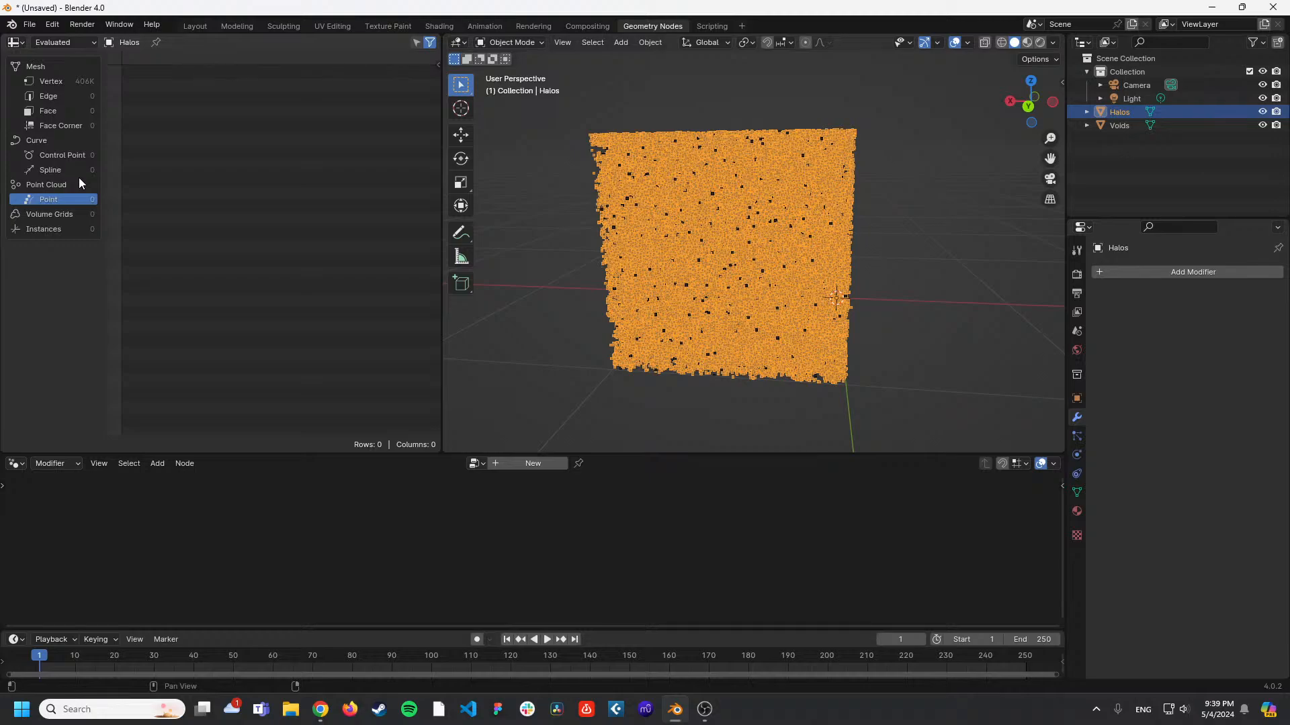
{"action": "left_click", "coordinate": [62, 214]}
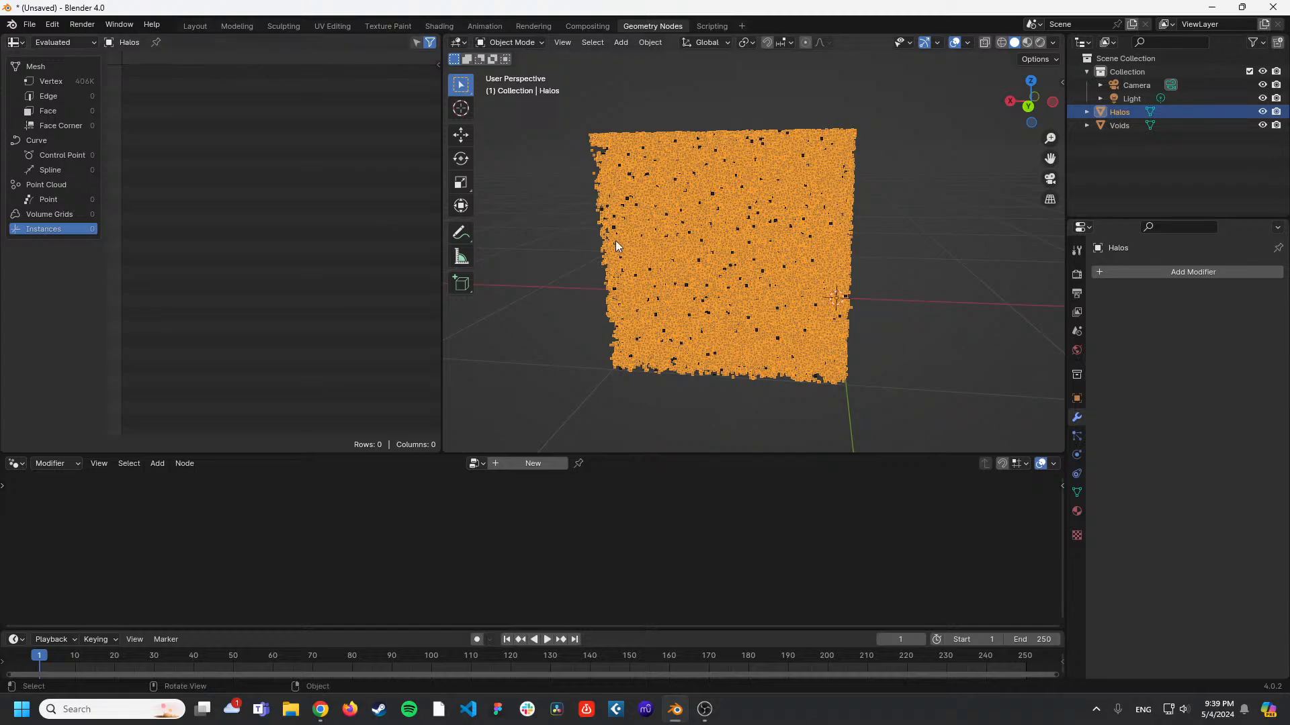
{"action": "left_click_drag", "start_coordinate": [645, 454], "coordinate": [645, 425]}
Return to the Halos vertex data and browse the position, vx, vy and vz rows, ending back at the first row.
{"action": "left_click", "coordinate": [55, 80]}
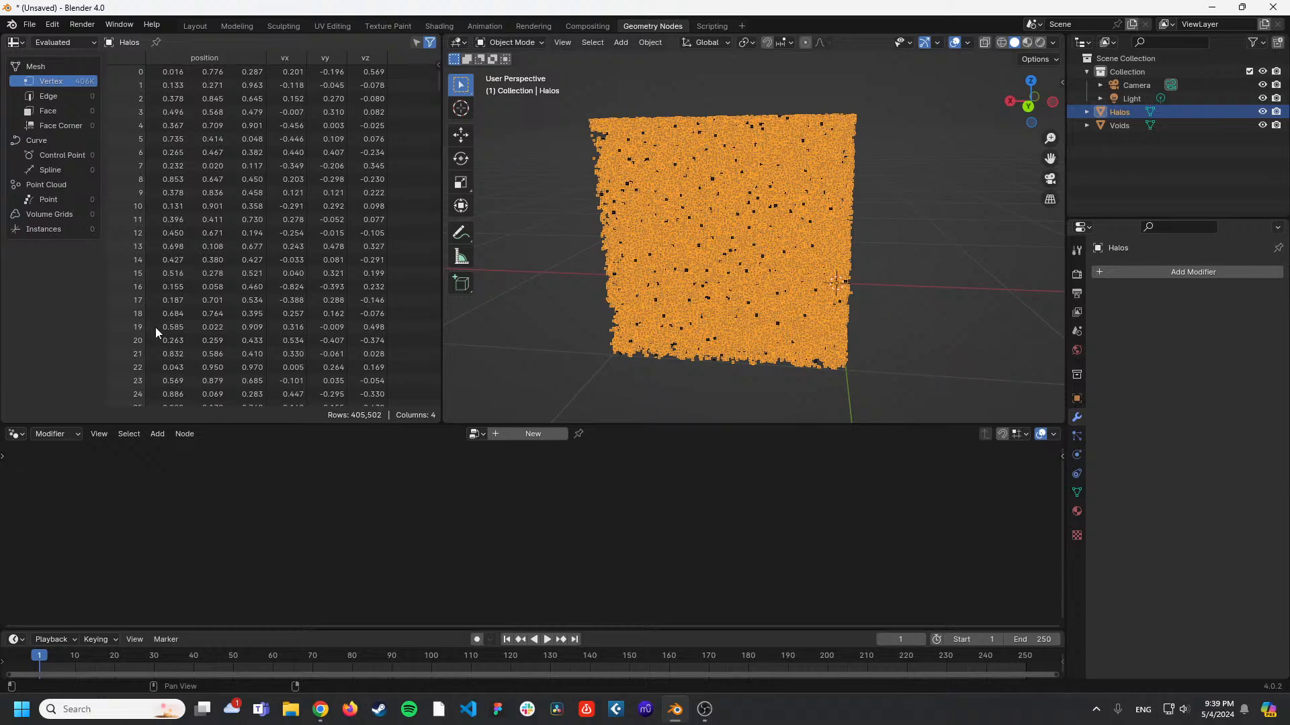
{"action": "scroll", "coordinate": [365, 252], "scroll_direction": "down", "scroll_amount": 14}
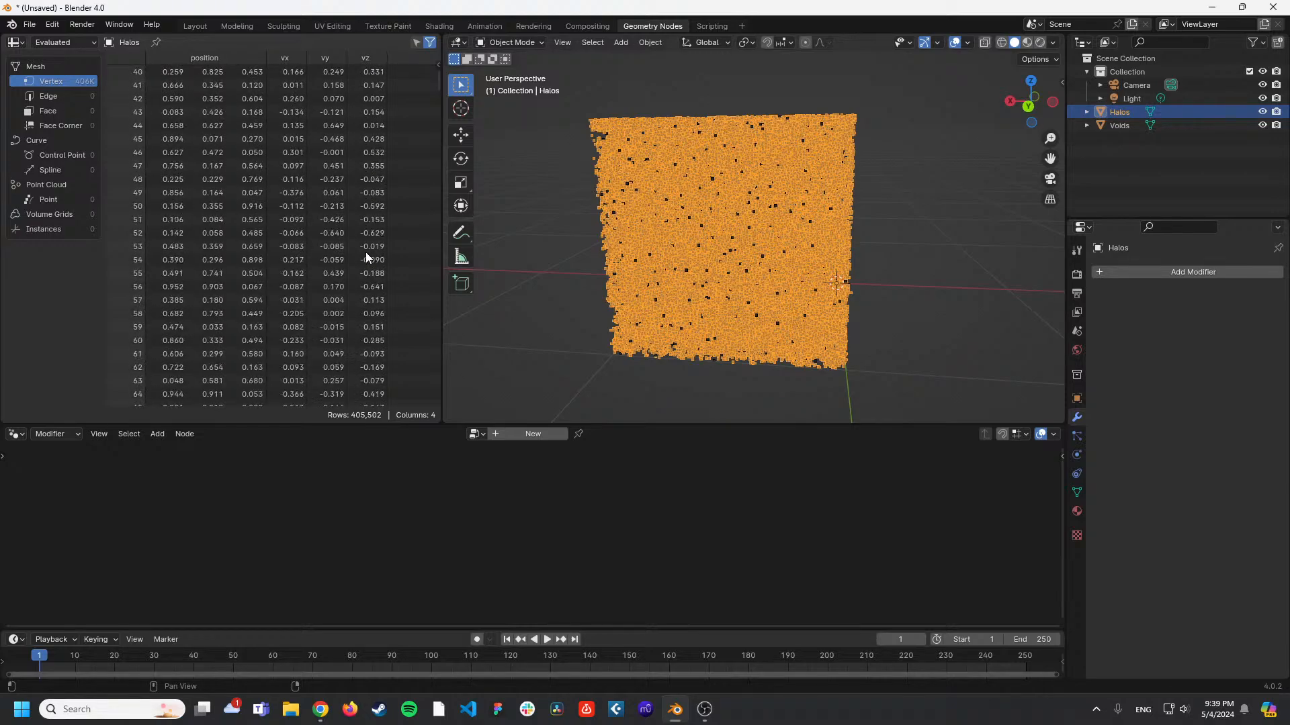
{"action": "scroll", "coordinate": [366, 252], "scroll_direction": "down", "scroll_amount": 7}
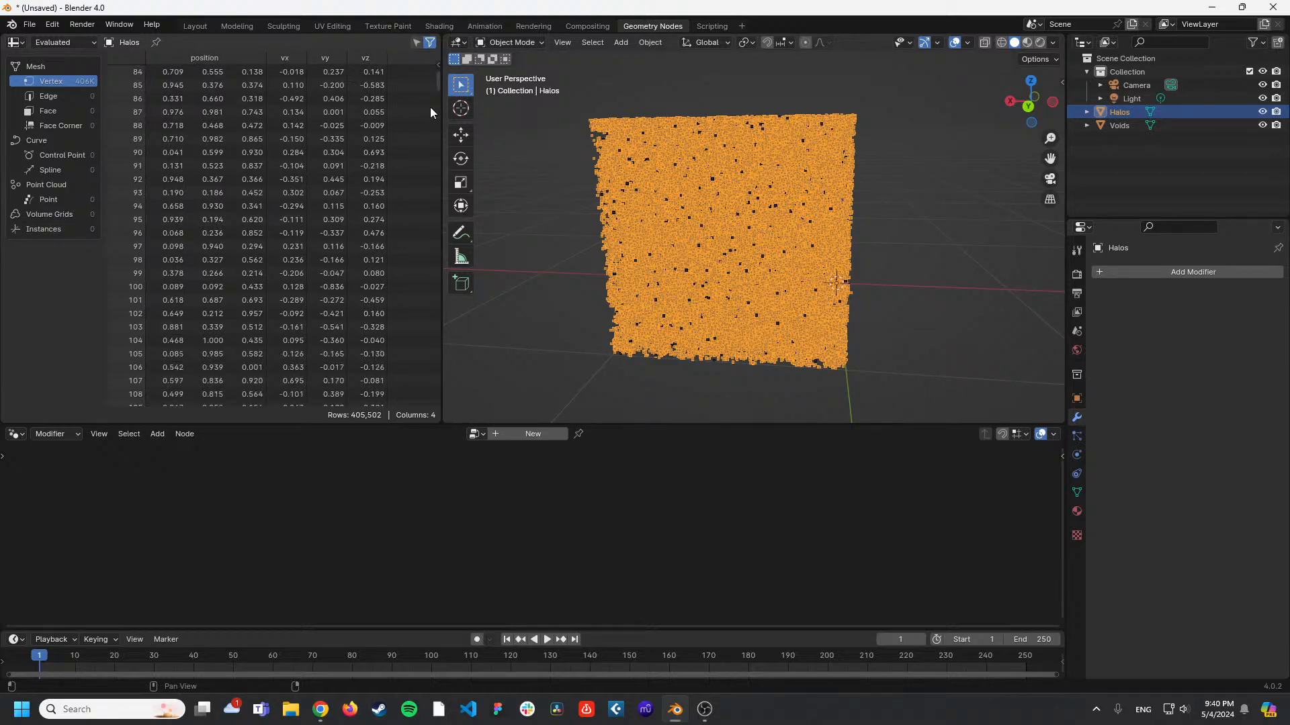
{"action": "mouse_move", "coordinate": [437, 77]}
{"action": "left_mouse_down"}
{"action": "mouse_move", "coordinate": [424, 237]}
{"action": "mouse_move", "coordinate": [452, 433]}
{"action": "mouse_move", "coordinate": [433, 338]}
{"action": "mouse_move", "coordinate": [430, 58]}
{"action": "left_mouse_up"}
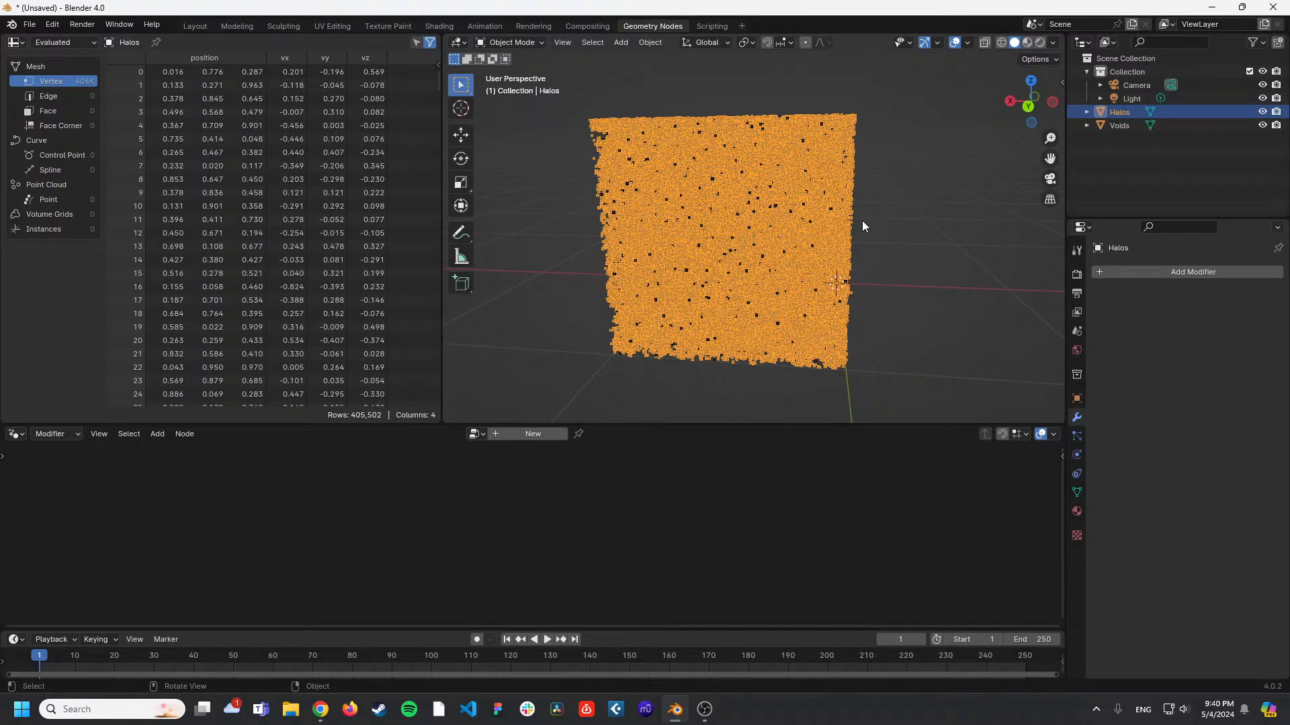
Hide the Halos object in the viewport, select the Voids point cloud and enlarge the node editor area.
{"action": "left_click", "coordinate": [930, 244]}
{"action": "middle_click_drag", "start_coordinate": [912, 227], "coordinate": [936, 370]}
{"action": "left_click", "coordinate": [902, 350]}
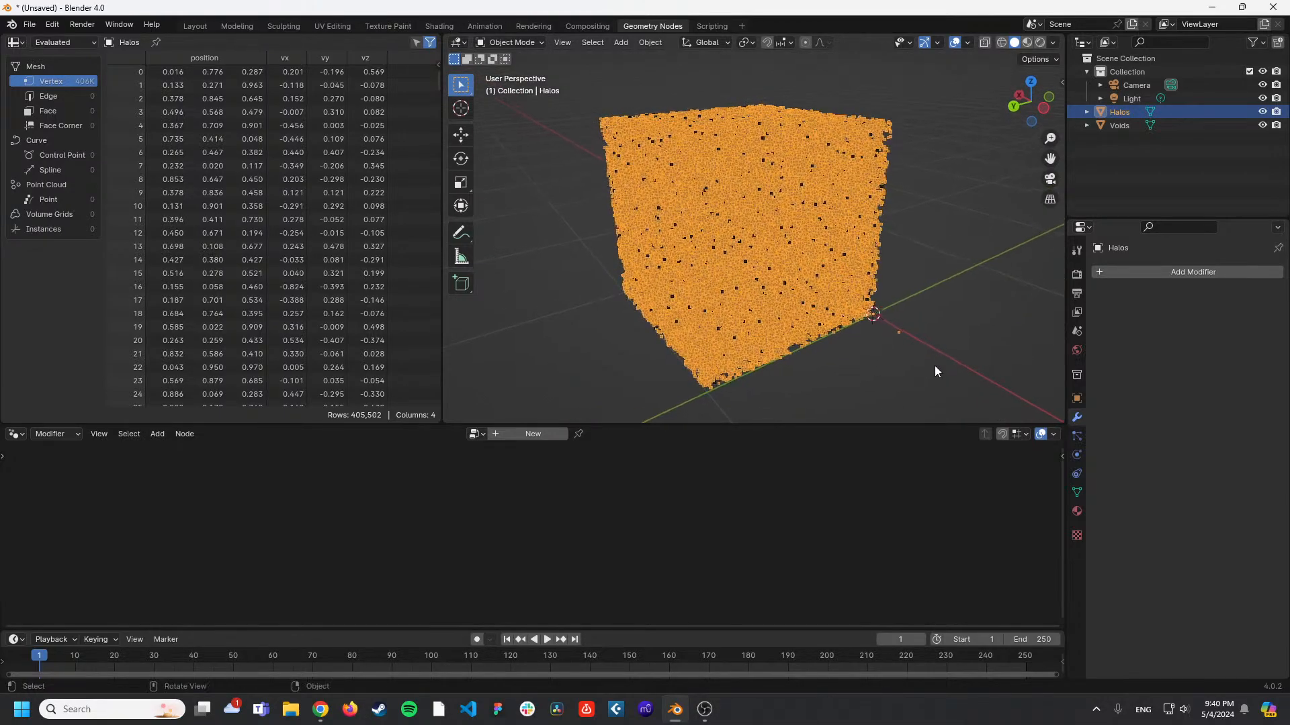
{"action": "left_click", "coordinate": [1263, 112]}
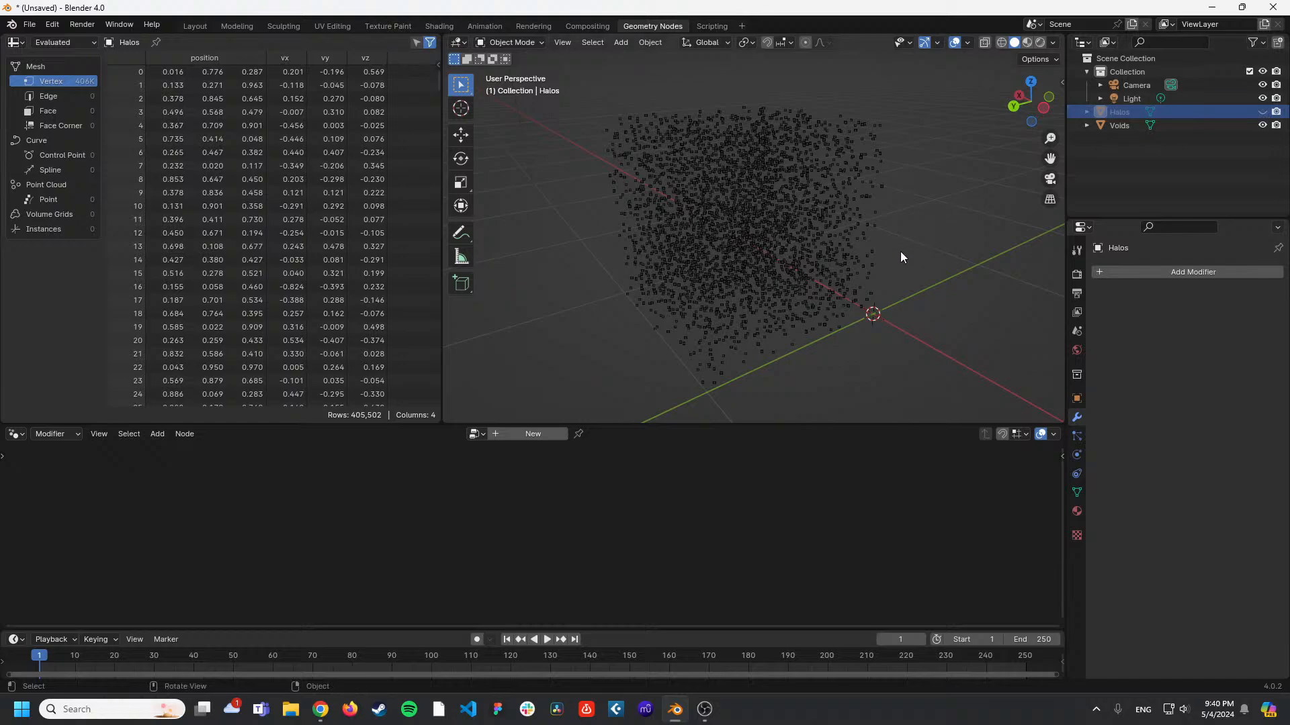
{"action": "middle_click_drag", "start_coordinate": [900, 251], "coordinate": [903, 227]}
{"action": "left_click", "coordinate": [777, 246]}
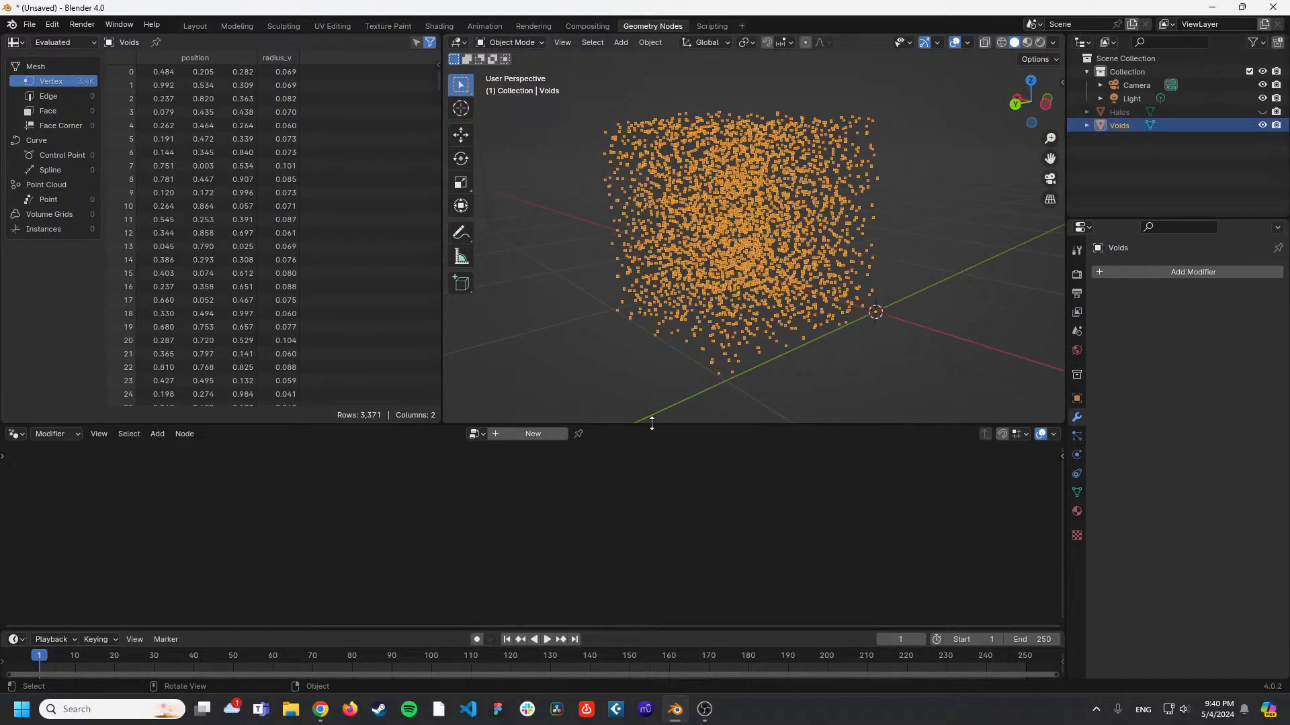
{"action": "left_click_drag", "start_coordinate": [652, 423], "coordinate": [671, 362]}
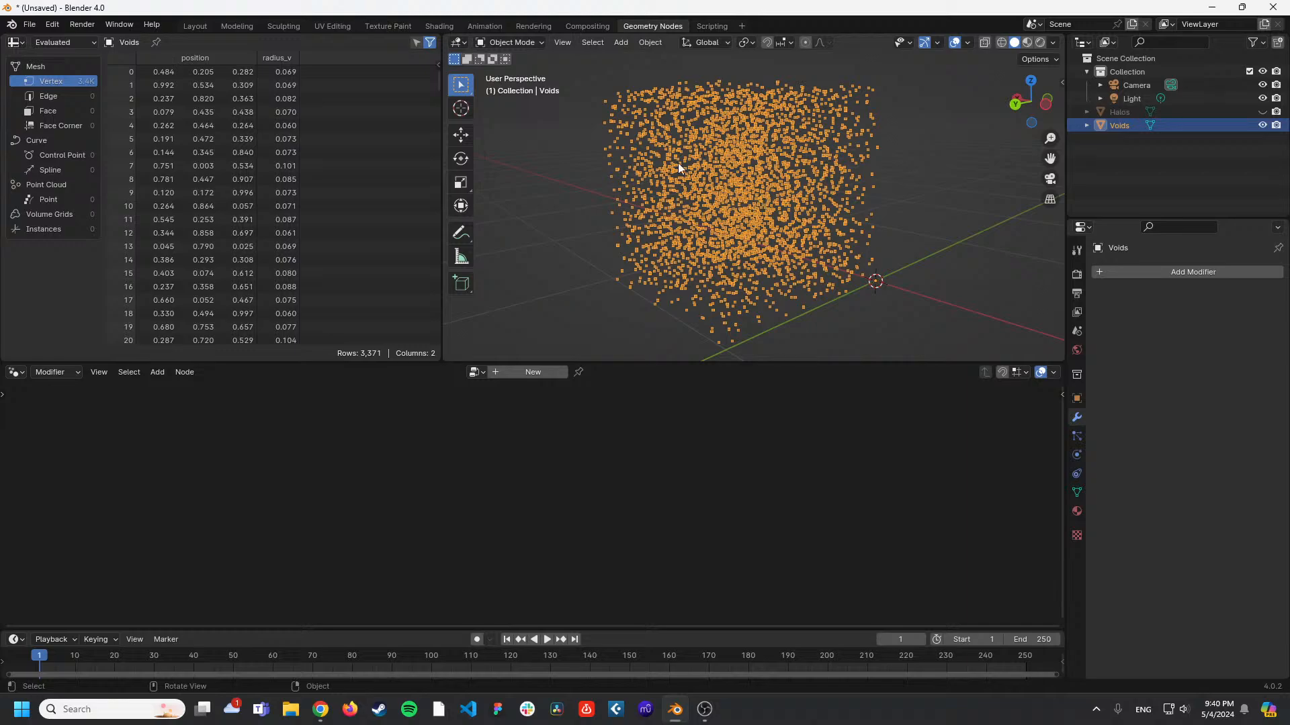
Show the Halos briefly for comparison, hide them again and examine the Voids points from several angles.
{"action": "left_click", "coordinate": [1261, 112]}
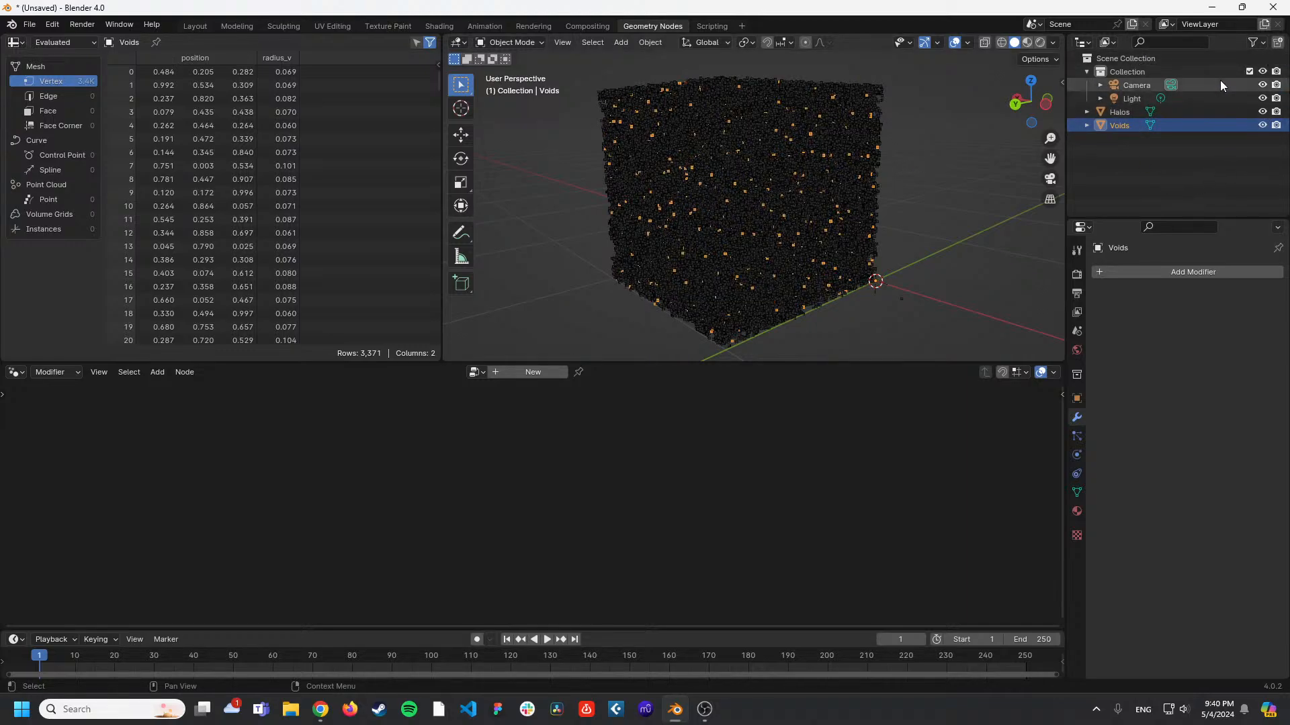
{"action": "left_click", "coordinate": [1261, 112]}
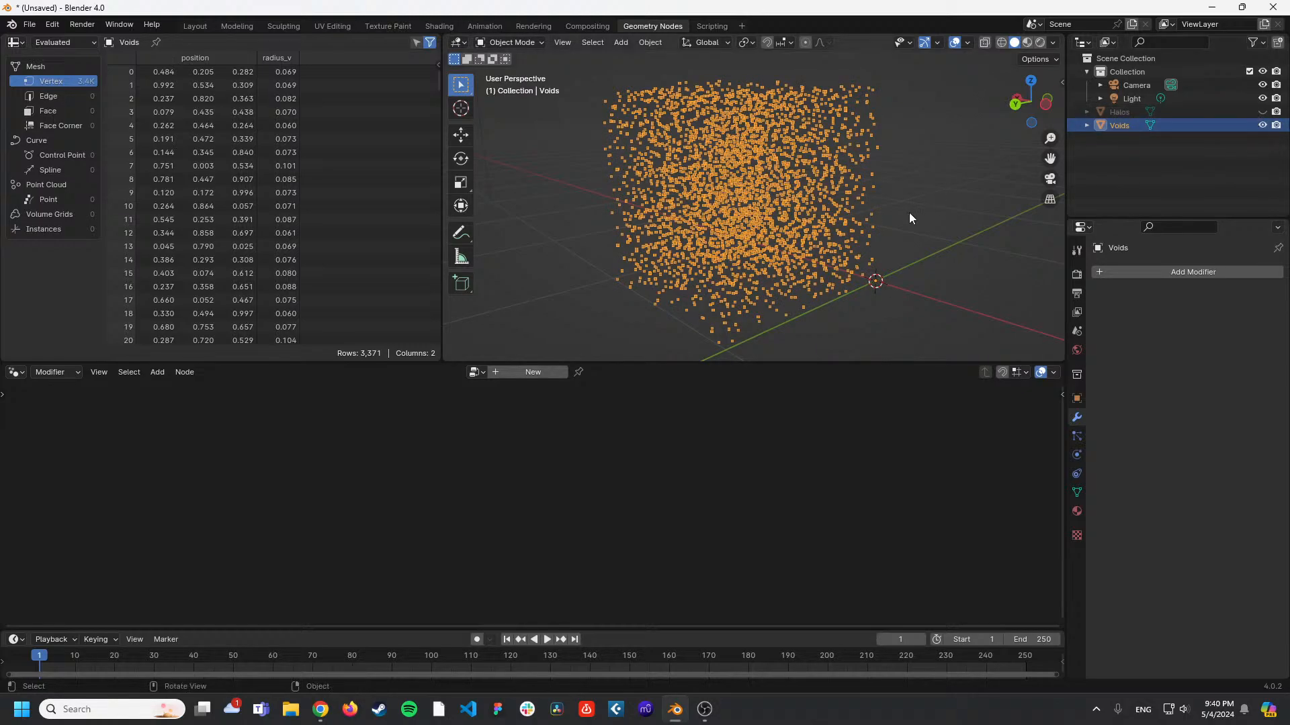
{"action": "middle_click_drag", "start_coordinate": [916, 212], "coordinate": [1008, 155]}
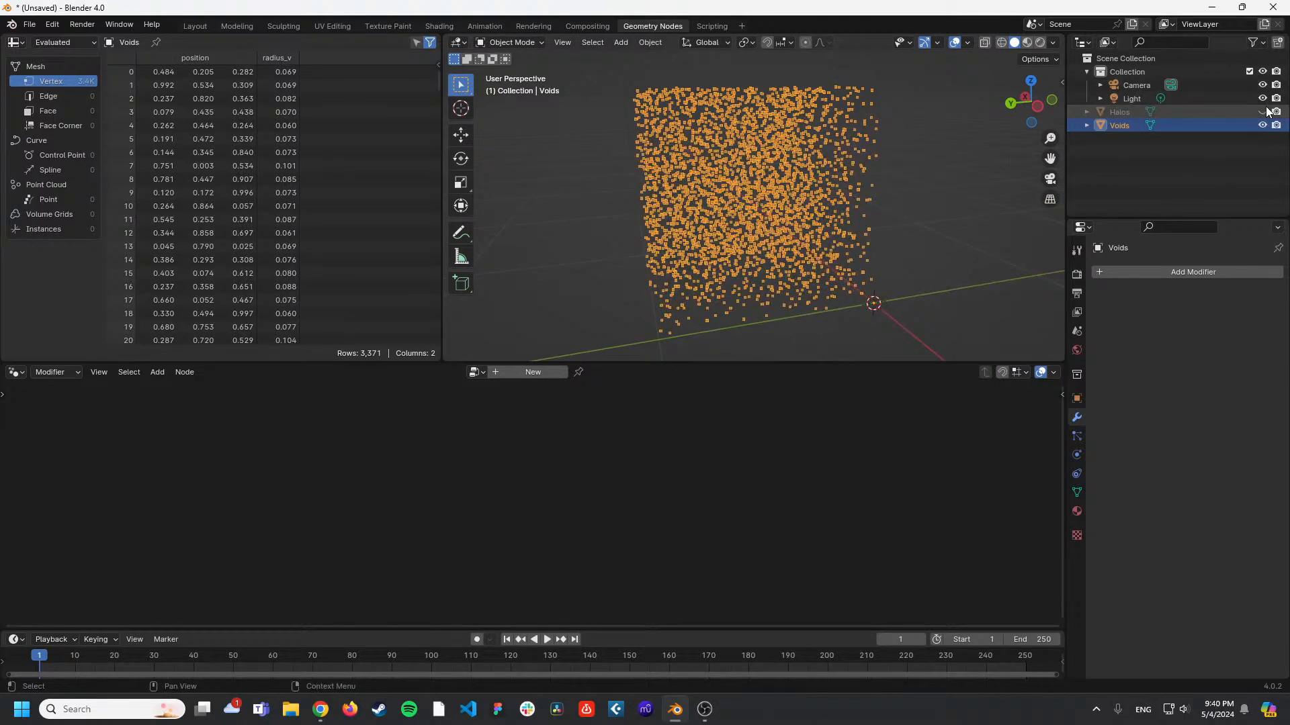
{"action": "middle_click_drag", "start_coordinate": [940, 203], "coordinate": [965, 199]}
Reselect the Voids point cloud and create a new geometry node tree for it.
{"action": "left_click", "coordinate": [953, 208]}
{"action": "left_click", "coordinate": [800, 201]}
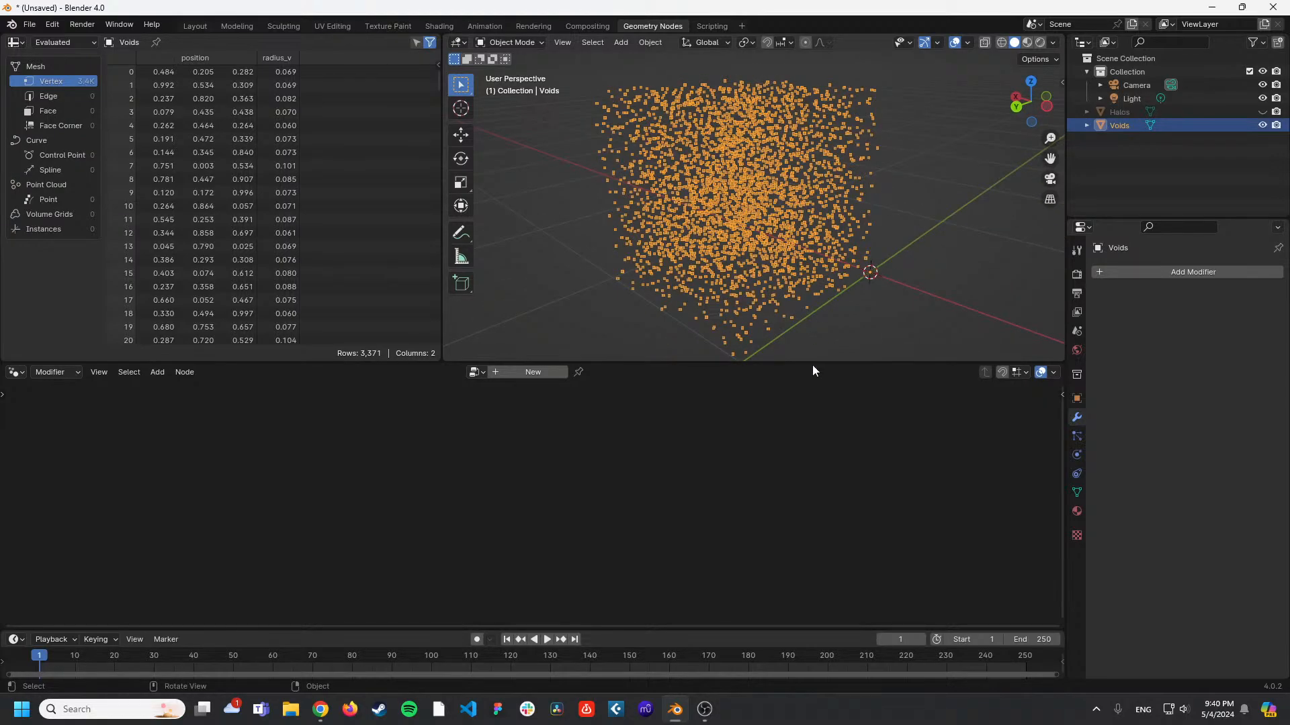
{"action": "left_click", "coordinate": [534, 374]}
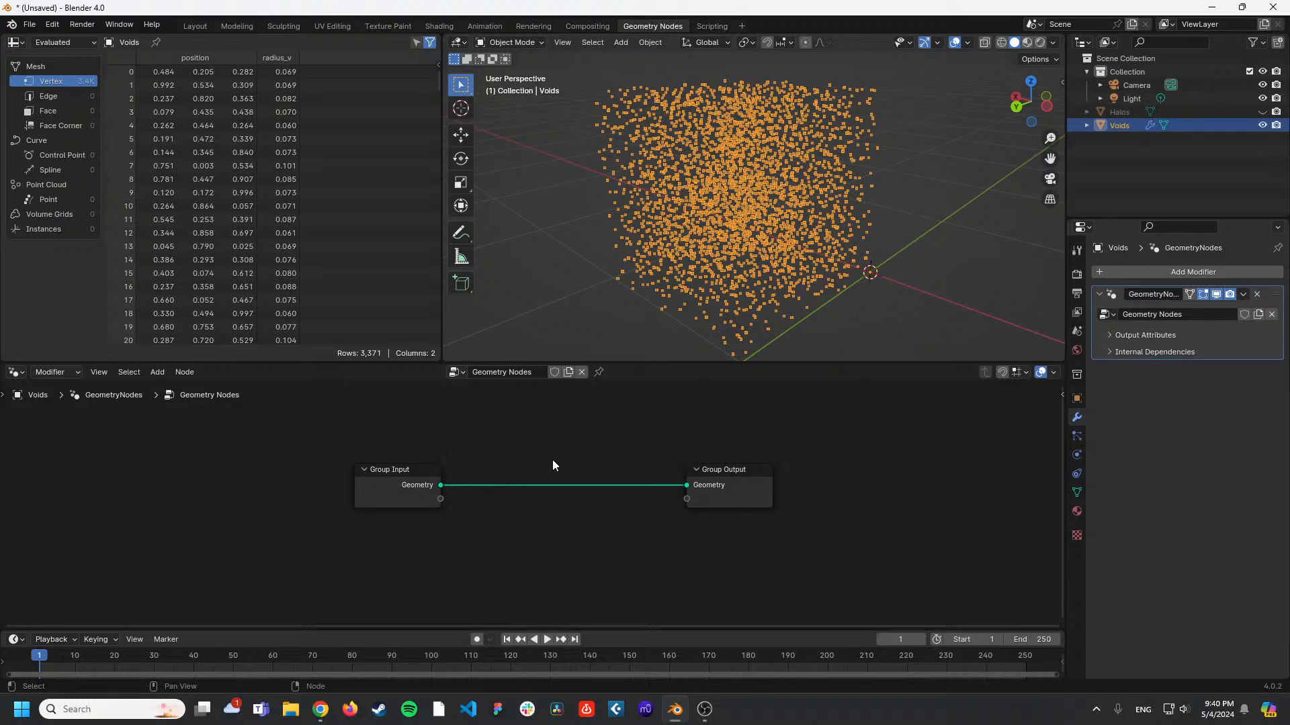
Disconnect the Group Input geometry from the Group Output, then reconnect it and inspect the deselected Voids points.
{"action": "left_click", "coordinate": [417, 487]}
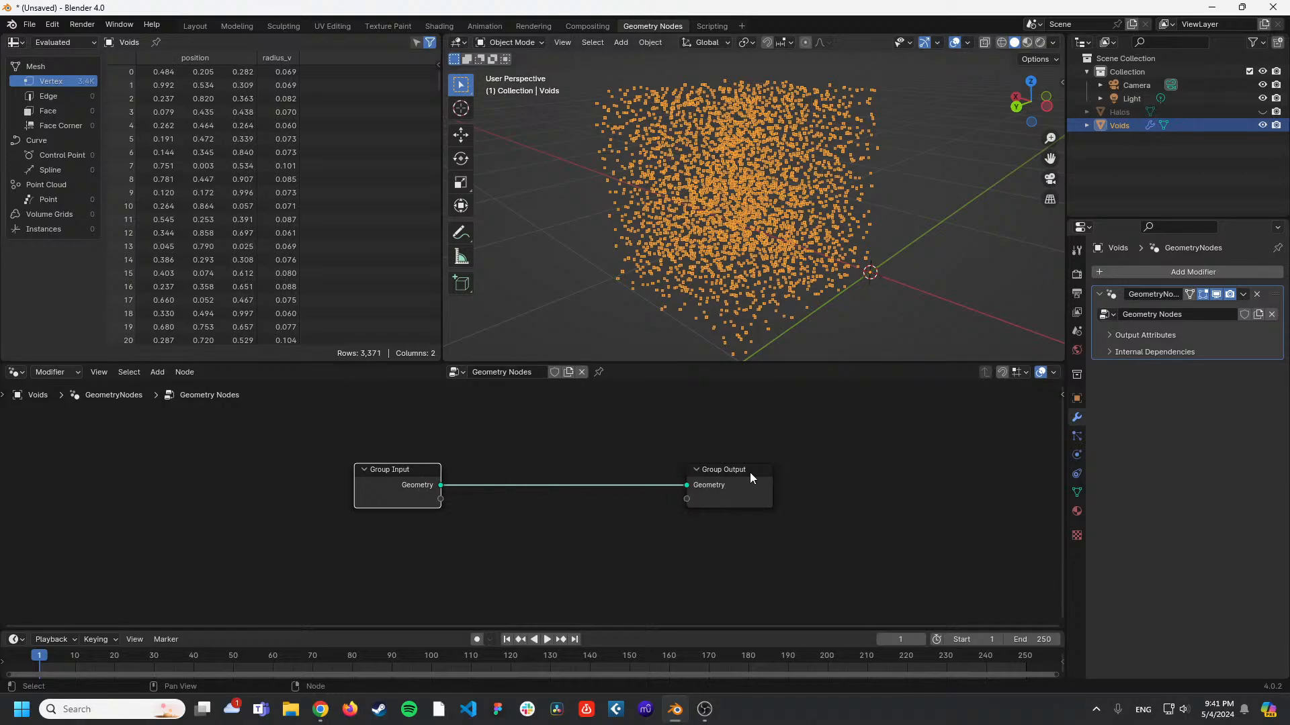
{"action": "left_click_drag", "start_coordinate": [688, 485], "coordinate": [578, 494]}
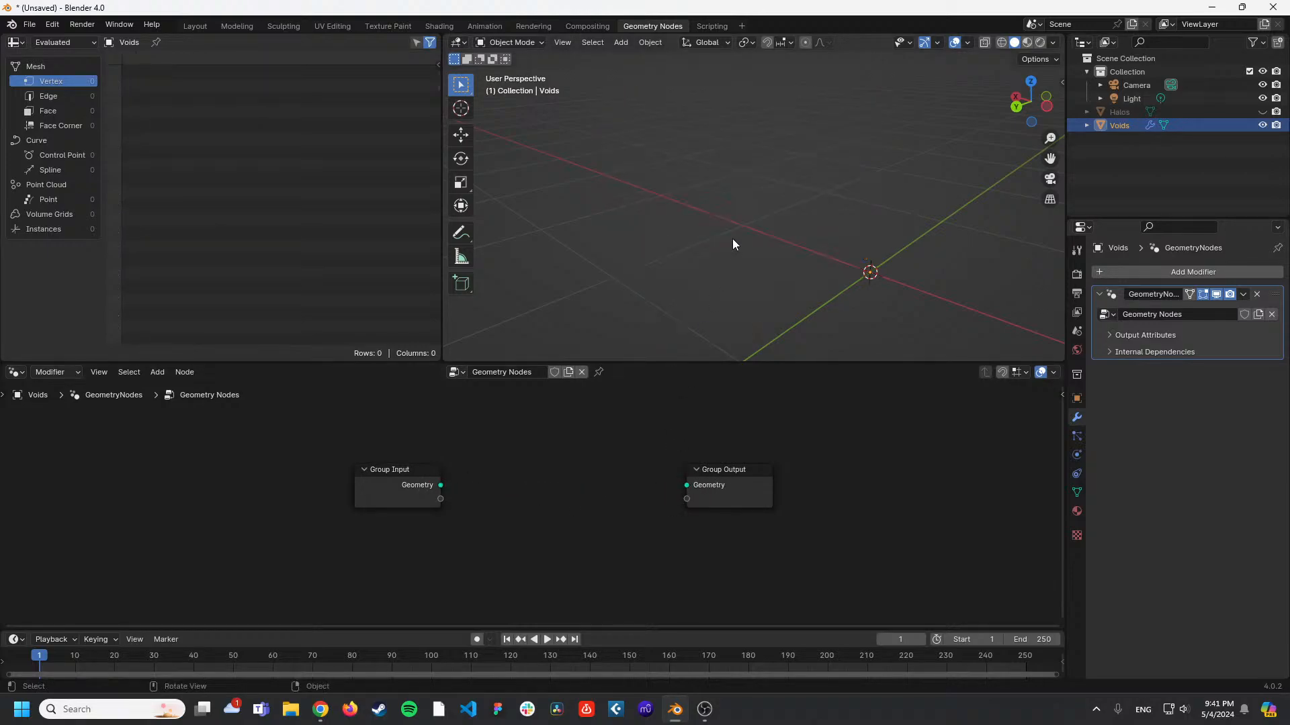
{"action": "left_click_drag", "start_coordinate": [441, 485], "coordinate": [686, 485]}
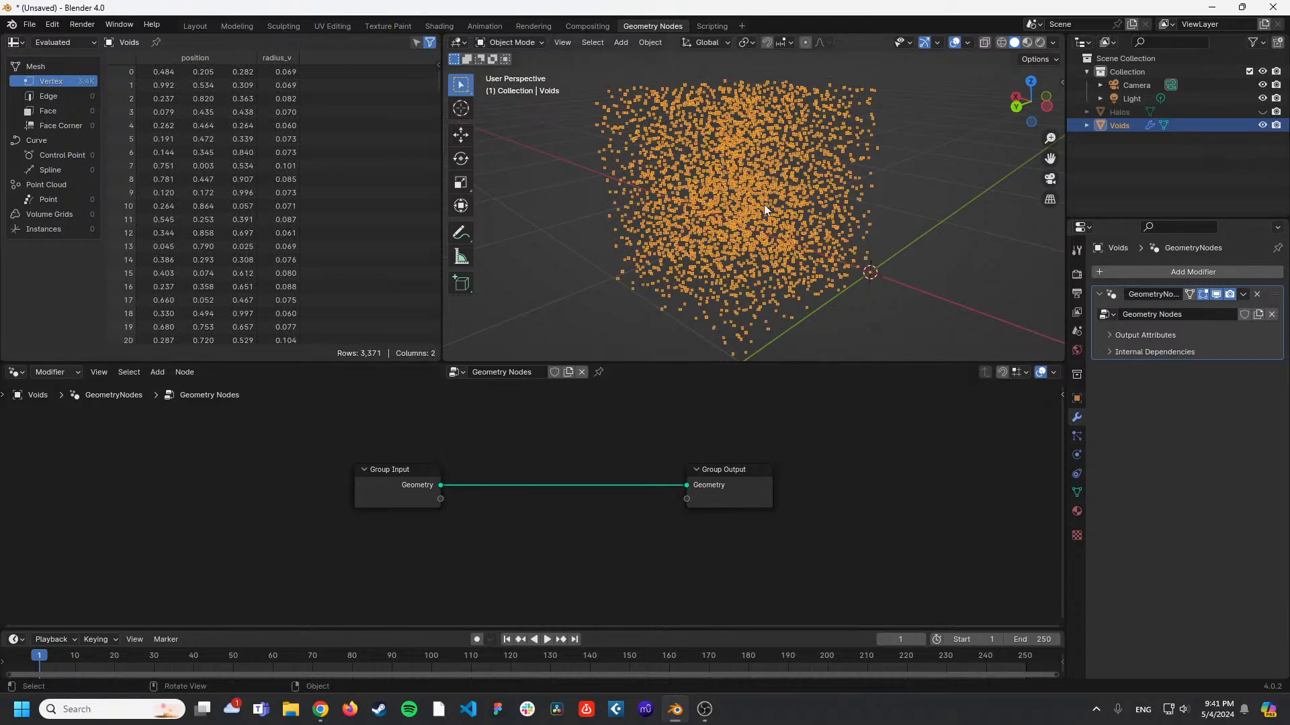
{"action": "left_click", "coordinate": [924, 177]}
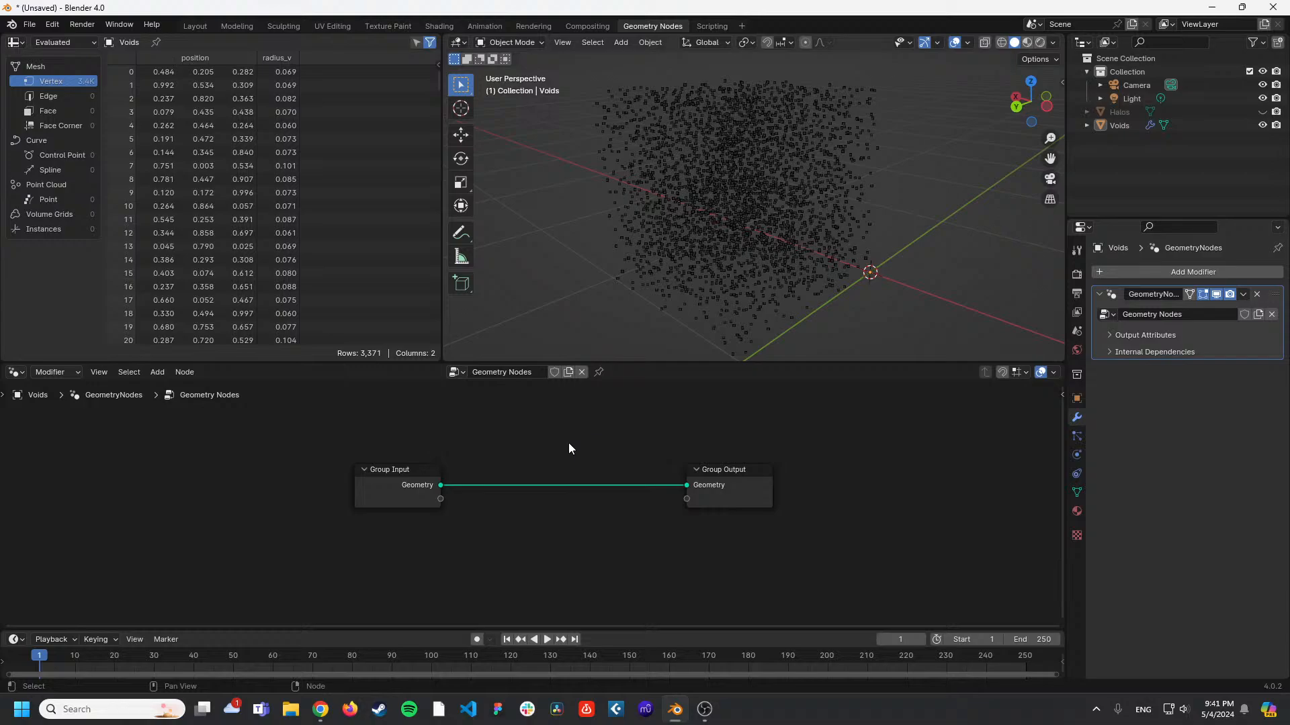
{"action": "middle_click_drag", "start_coordinate": [800, 280], "coordinate": [768, 256]}
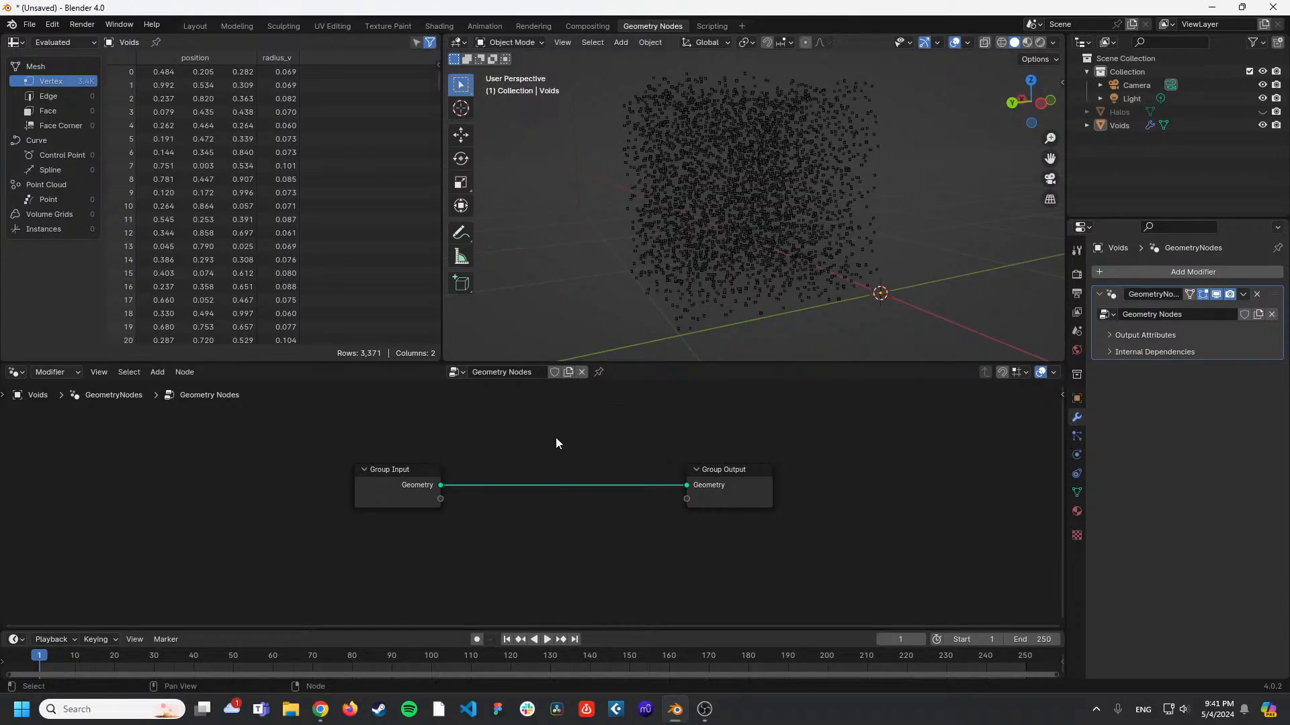
{"action": "key", "text": "shift+a"}
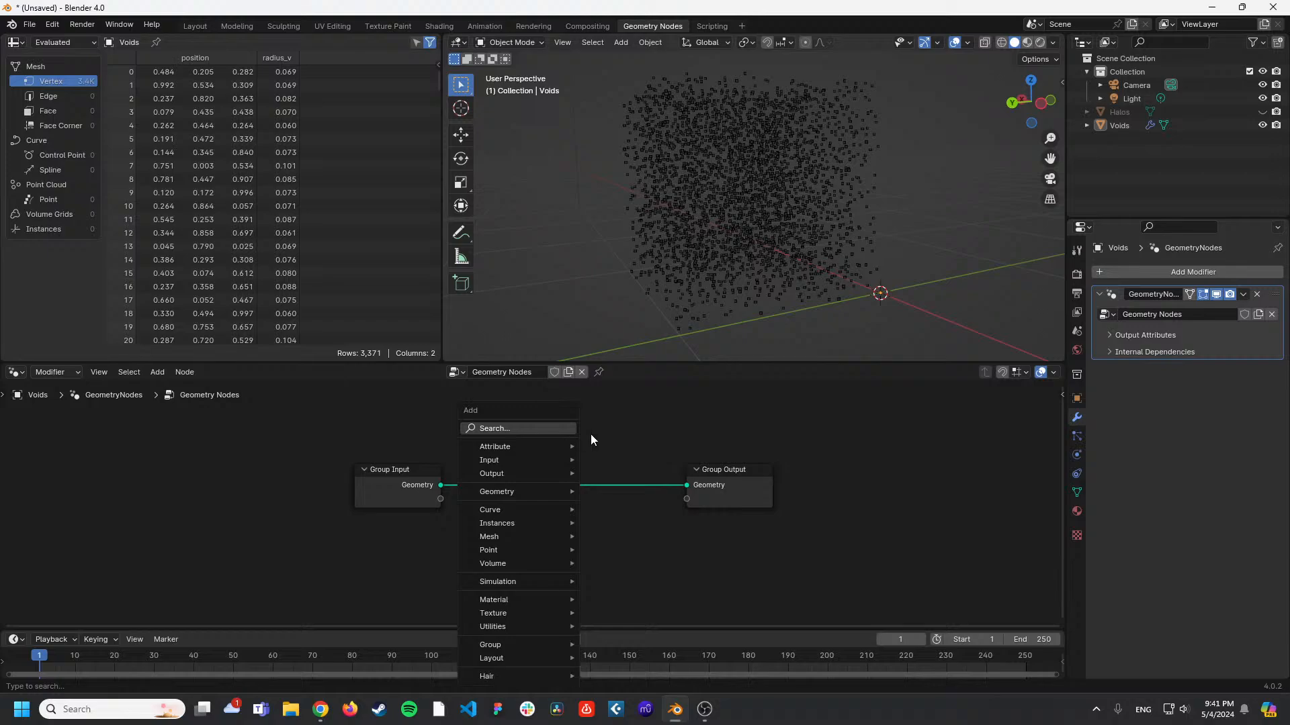
{"action": "key", "text": "Escape"}
{"action": "key", "text": "shift+a"}
{"action": "left_click", "coordinate": [547, 426]}
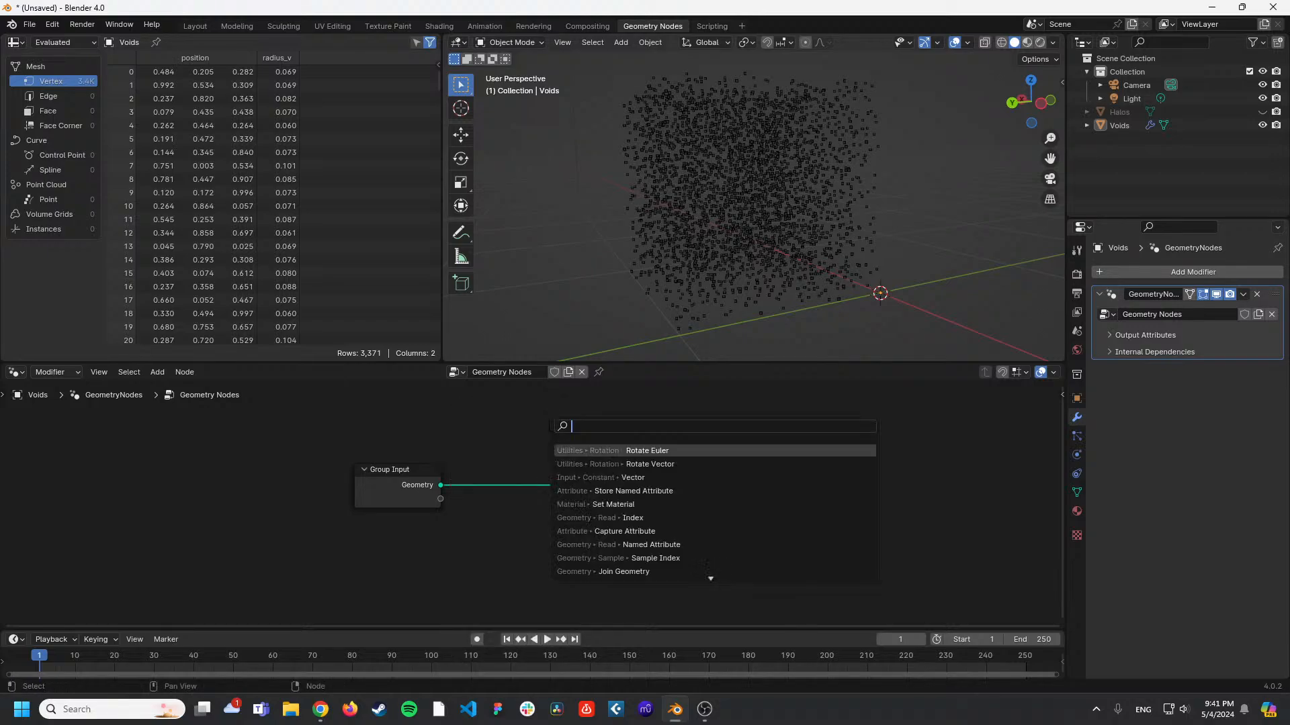
{"action": "type", "text": "poin"}
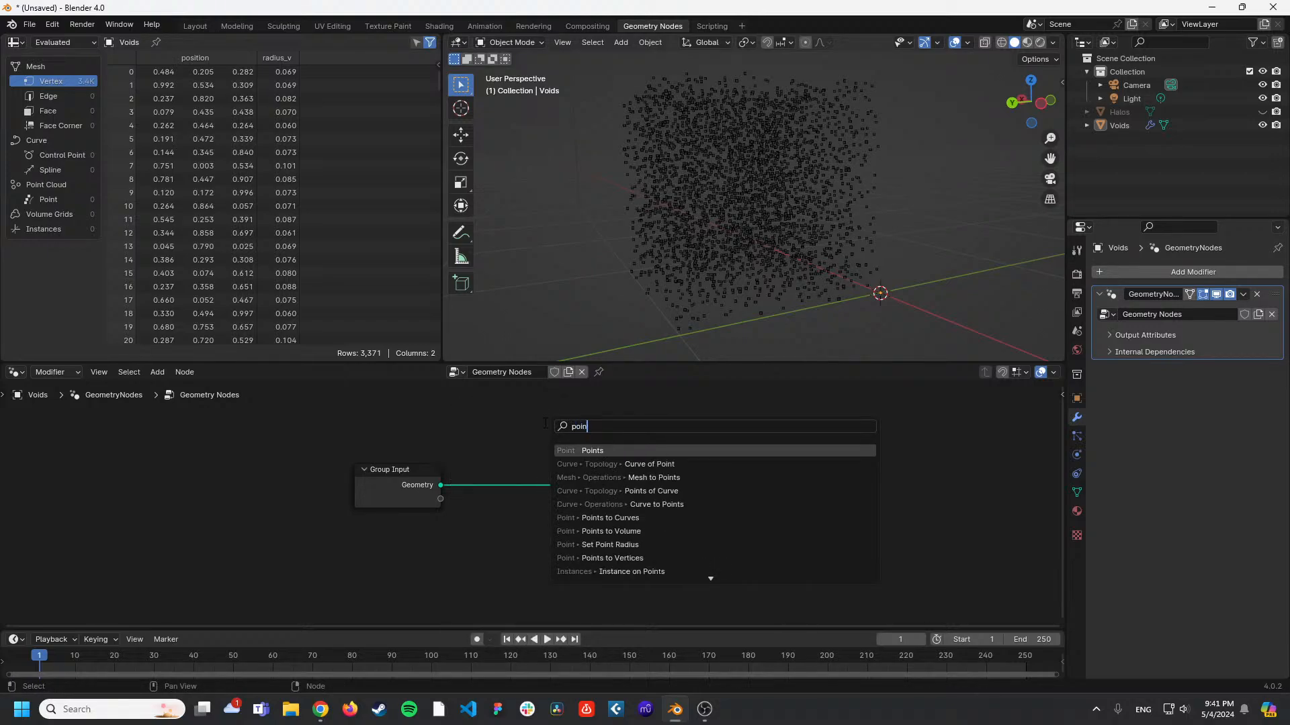
{"action": "key", "text": "BackSpace"}
{"action": "key", "text": "BackSpace"}
{"action": "key", "text": "BackSpace"}
{"action": "key", "text": "BackSpace"}
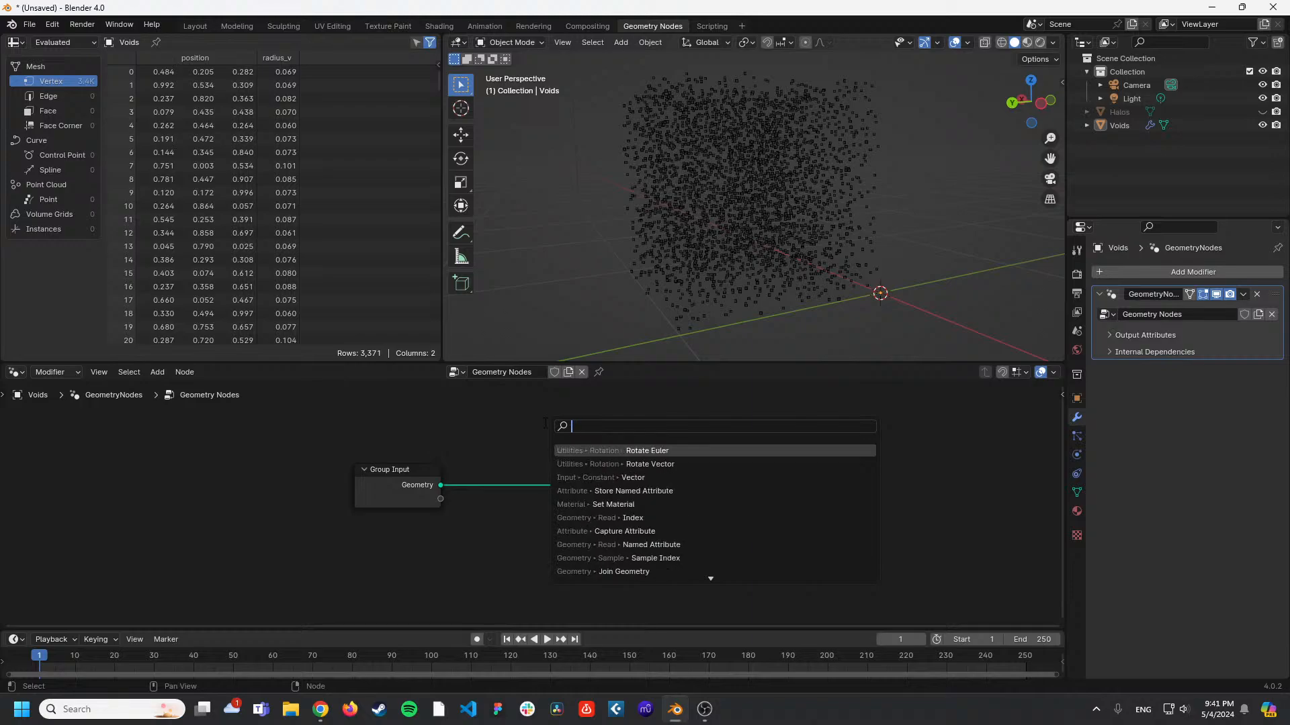
{"action": "type", "text": "inst"}
{"action": "key", "text": "BackSpace"}
{"action": "key", "text": "BackSpace"}
{"action": "key", "text": "BackSpace"}
{"action": "key", "text": "BackSpace"}
{"action": "key", "text": "Escape"}
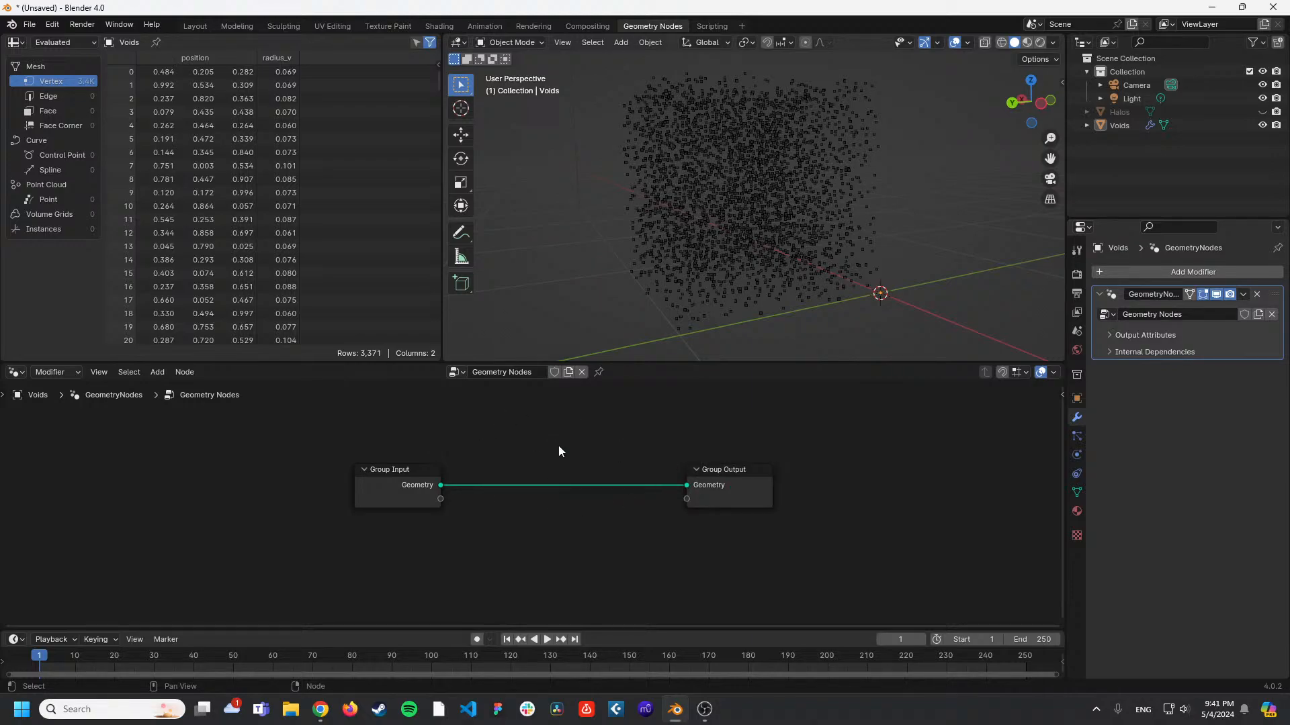
Insert an Instance on Points node on the link between Group Input and Group Output and adjust its position.
{"action": "key", "text": "shift+a"}
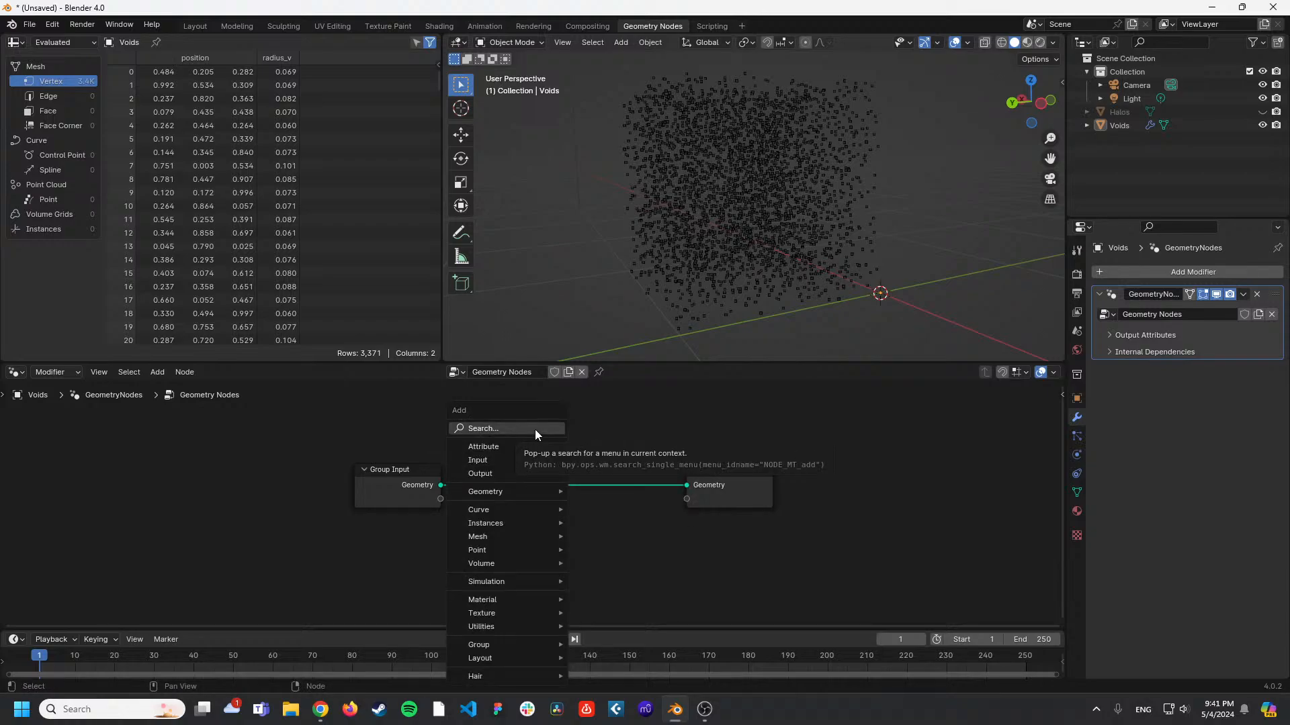
{"action": "left_click", "coordinate": [534, 429]}
{"action": "type", "text": "insta"}
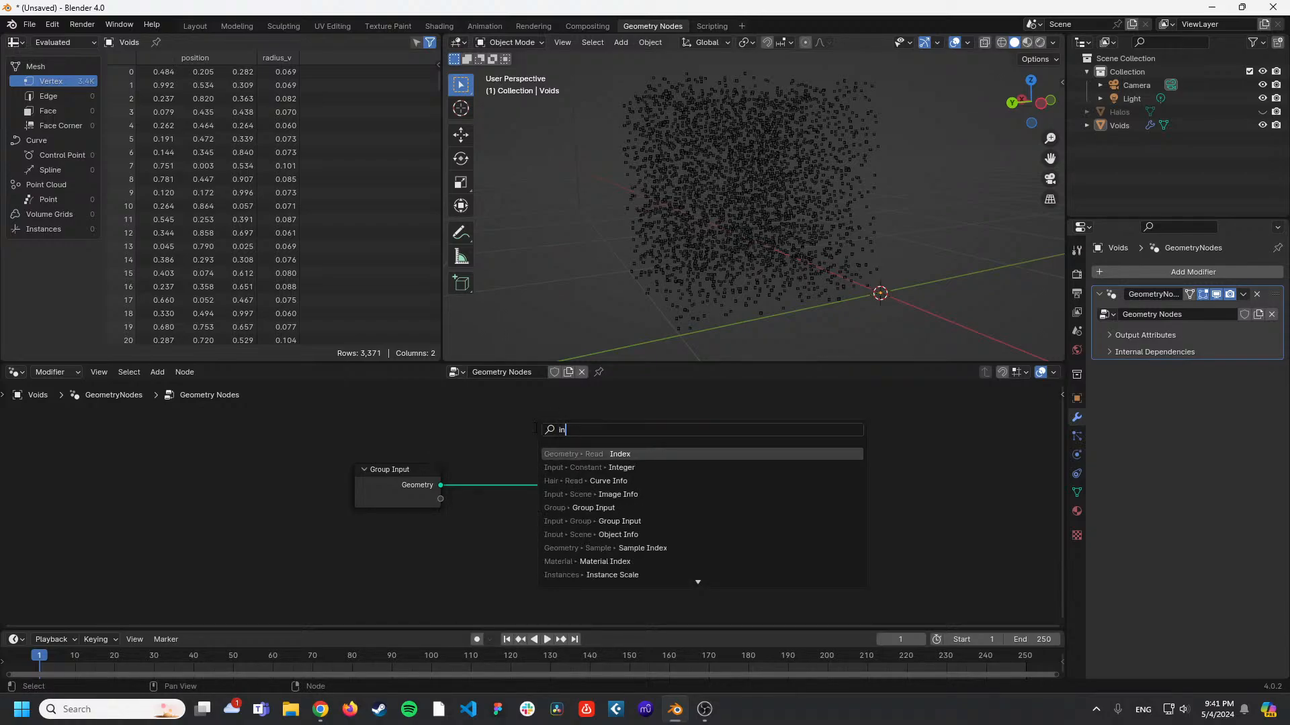
{"action": "key", "text": "Down"}
{"action": "key", "text": "Down"}
{"action": "key", "text": "Down"}
{"action": "key", "text": "Down"}
{"action": "key", "text": "Down"}
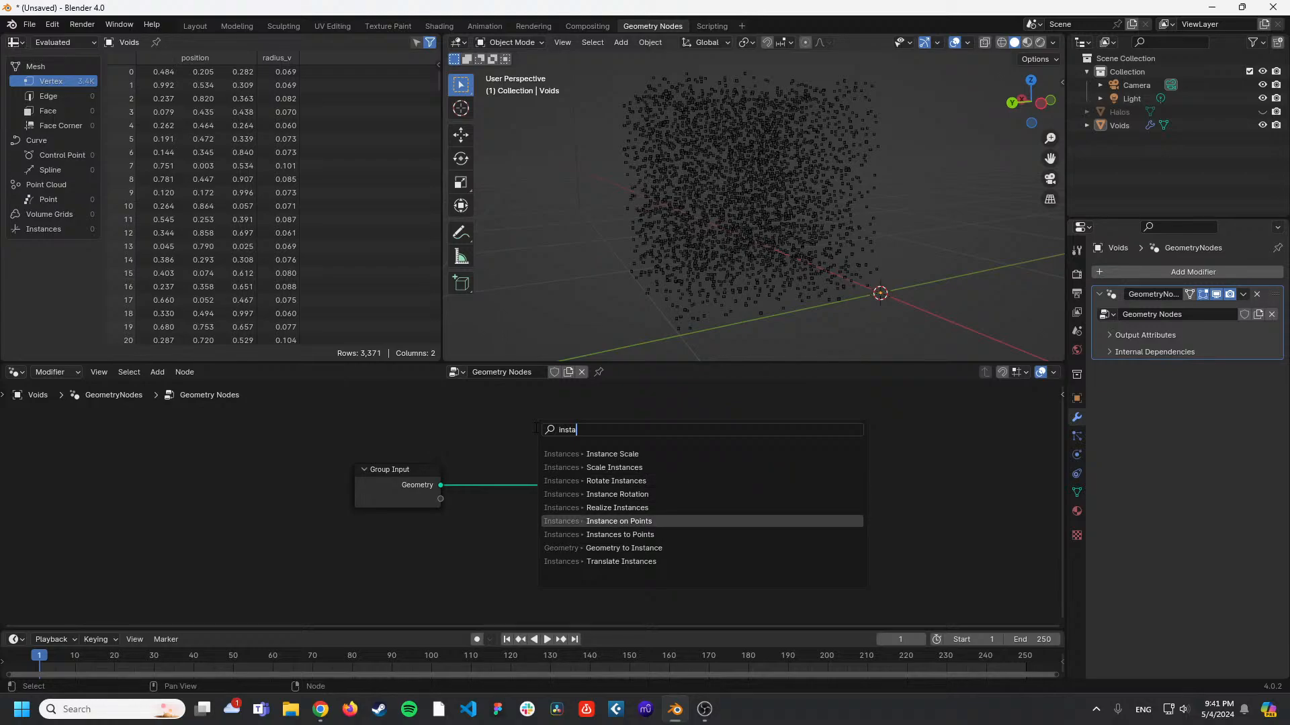
{"action": "key", "text": "Return"}
{"action": "left_click", "coordinate": [546, 440]}
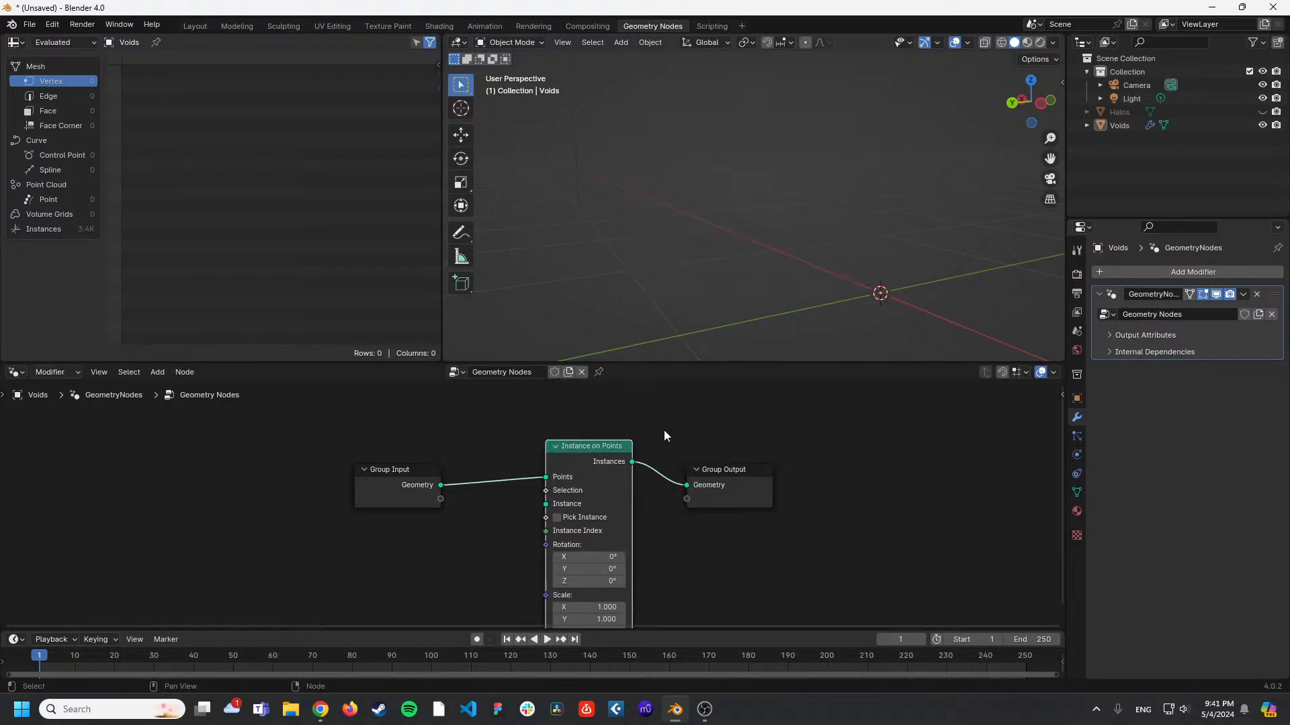
{"action": "middle_click_drag", "start_coordinate": [700, 516], "coordinate": [727, 471]}
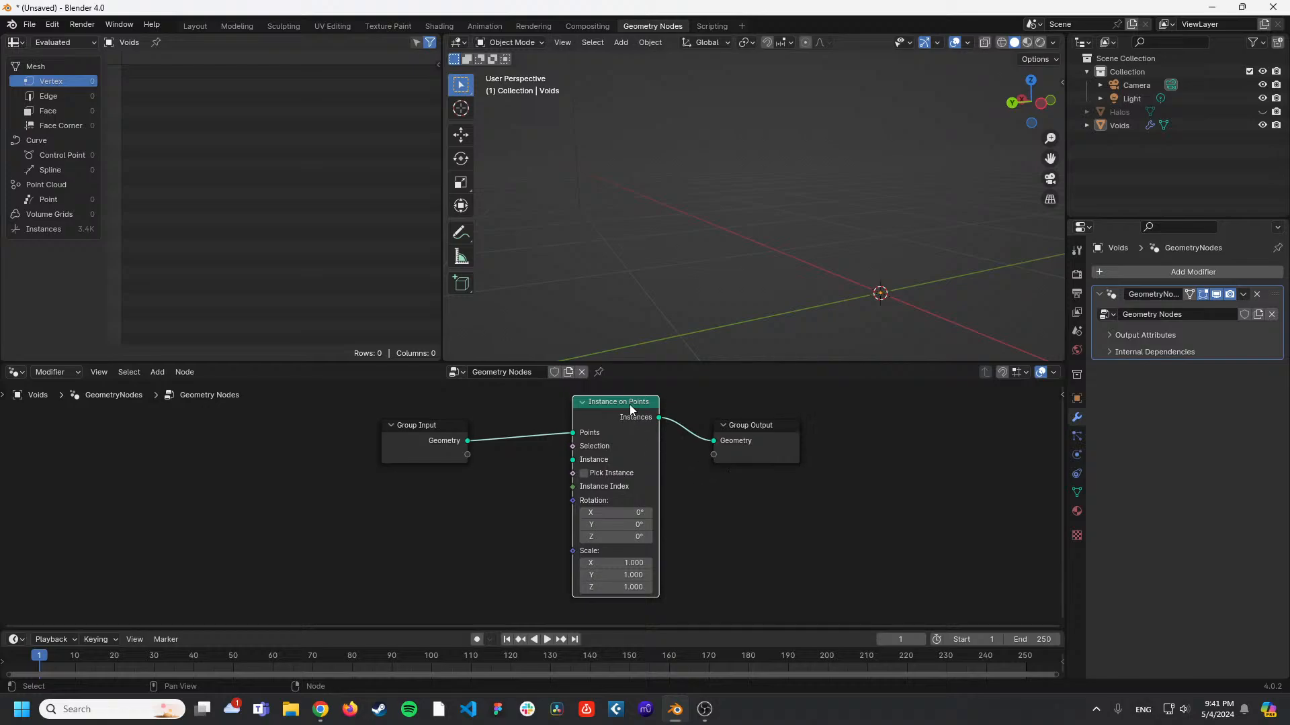
{"action": "left_click_drag", "start_coordinate": [630, 405], "coordinate": [629, 433]}
{"action": "left_click_drag", "start_coordinate": [470, 443], "coordinate": [714, 441]}
{"action": "left_click_drag", "start_coordinate": [639, 453], "coordinate": [593, 427]}
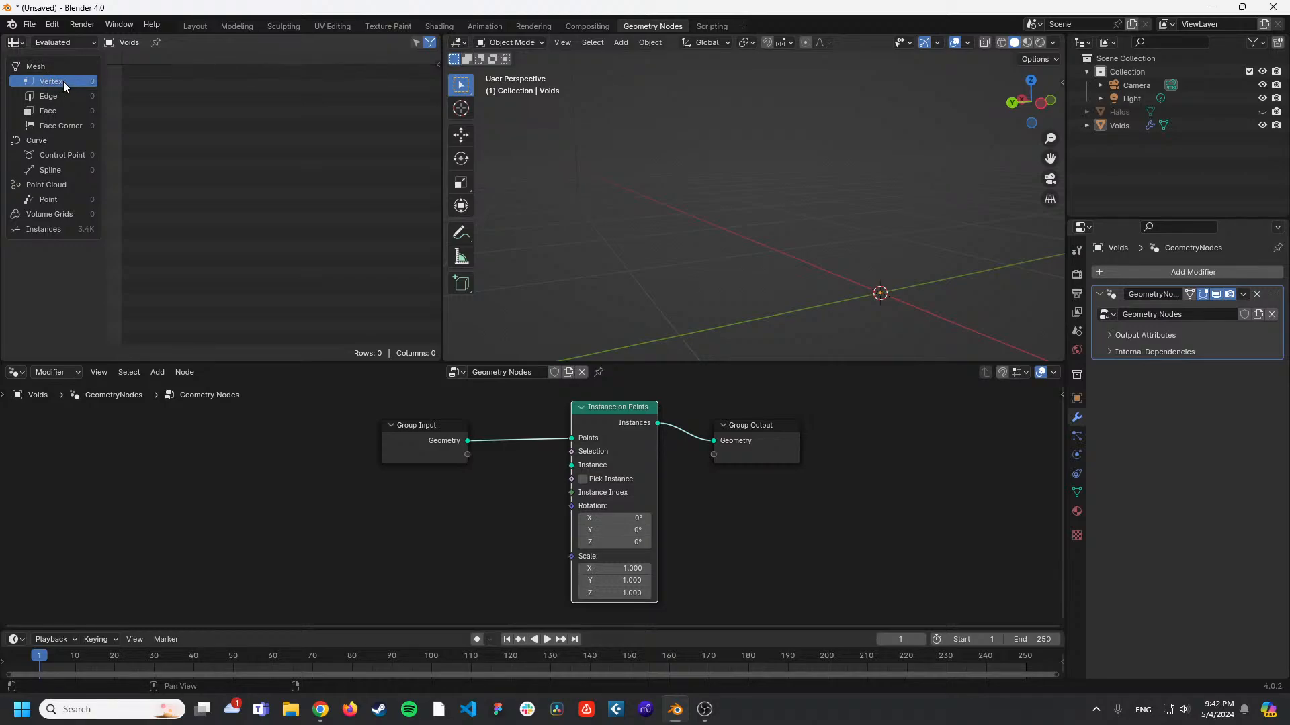
Show the Instances data of the Voids object in the spreadsheet and shift the Group Input node slightly.
{"action": "left_click", "coordinate": [74, 228]}
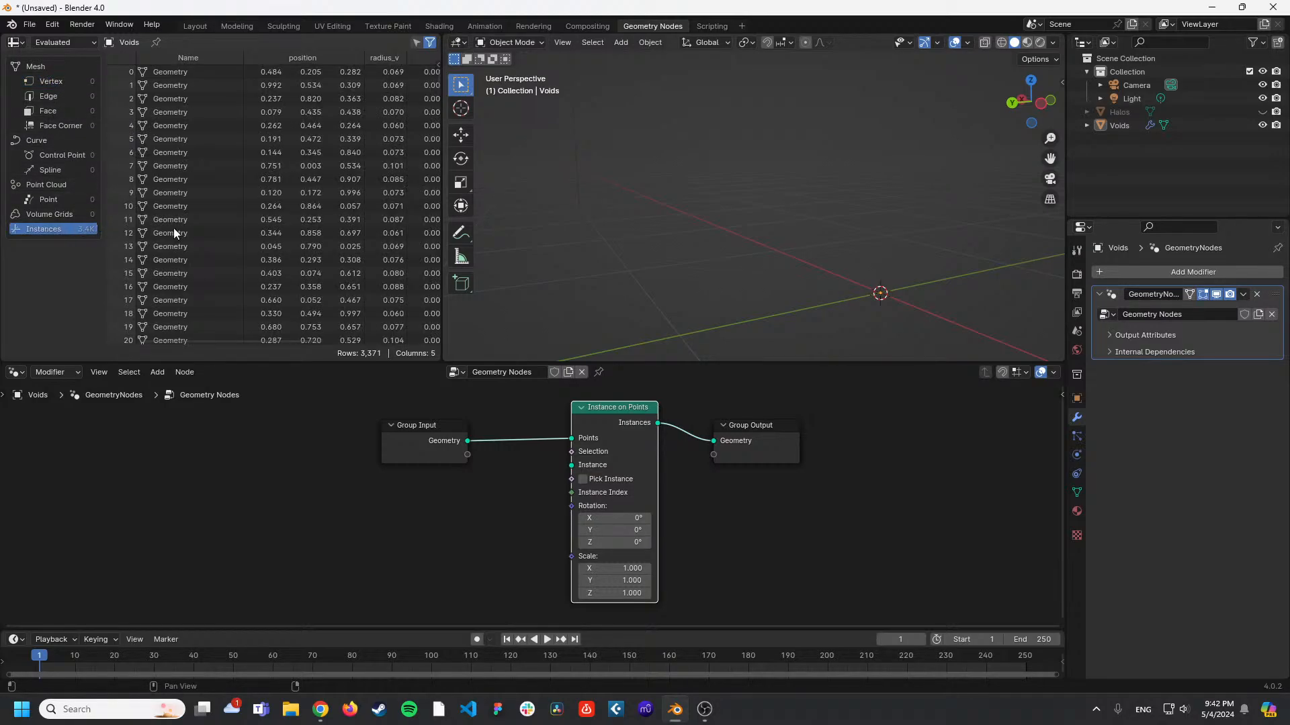
{"action": "mouse_move", "coordinate": [228, 340]}
{"action": "left_mouse_down"}
{"action": "mouse_move", "coordinate": [360, 335]}
{"action": "mouse_move", "coordinate": [228, 315]}
{"action": "left_mouse_up"}
{"action": "left_click_drag", "start_coordinate": [425, 449], "coordinate": [434, 440]}
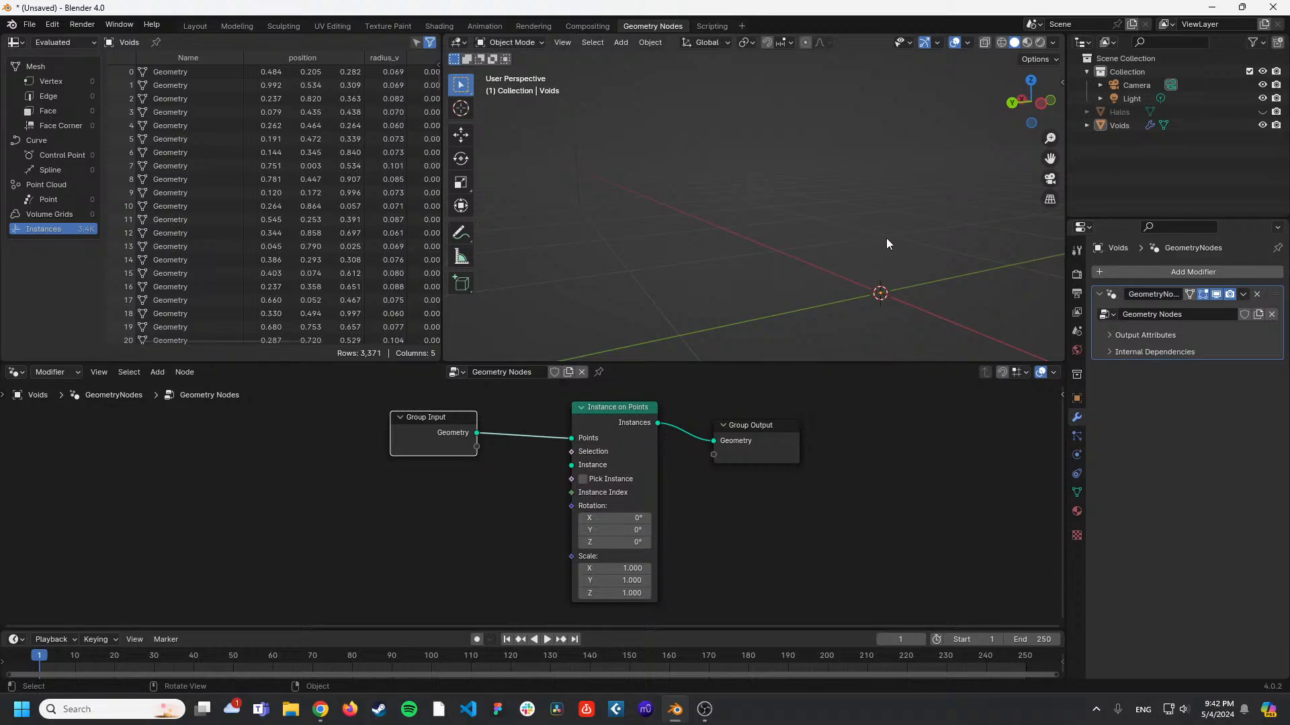
{"action": "middle_click_drag", "start_coordinate": [881, 244], "coordinate": [885, 242]}
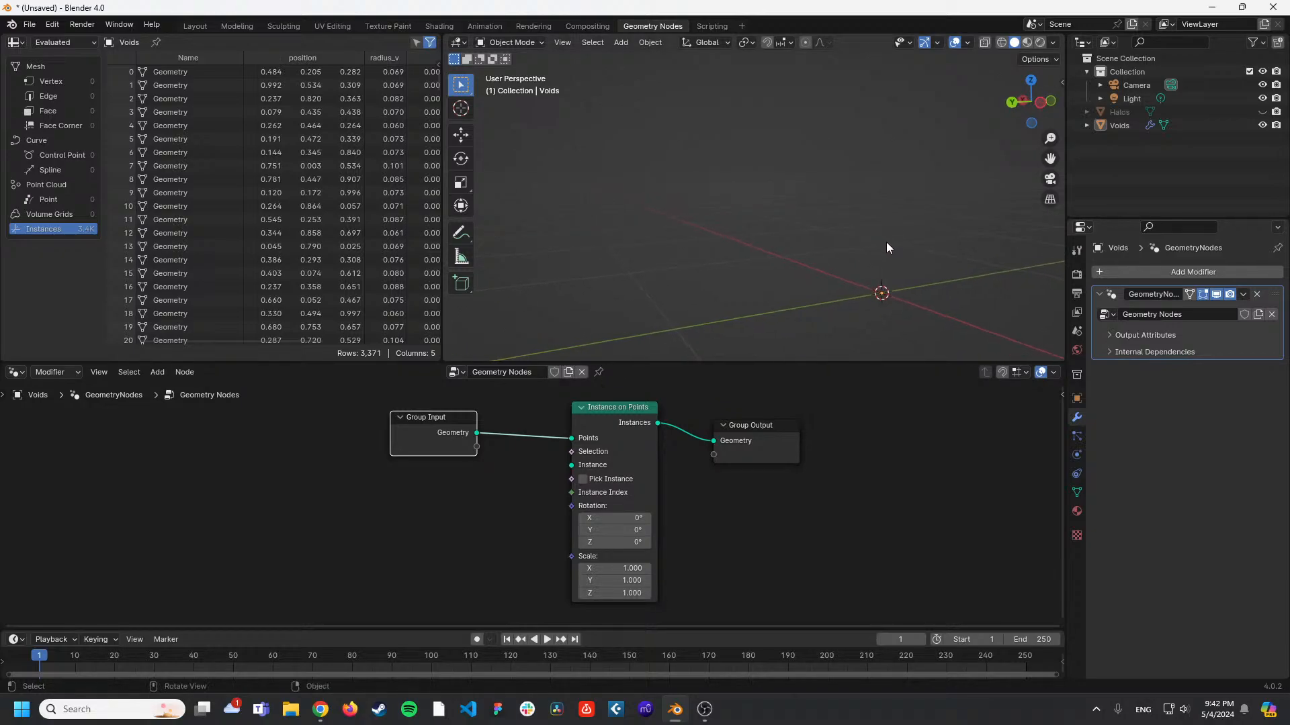
Add a UV Sphere node beneath the Group Input node.
{"action": "left_click", "coordinate": [497, 503]}
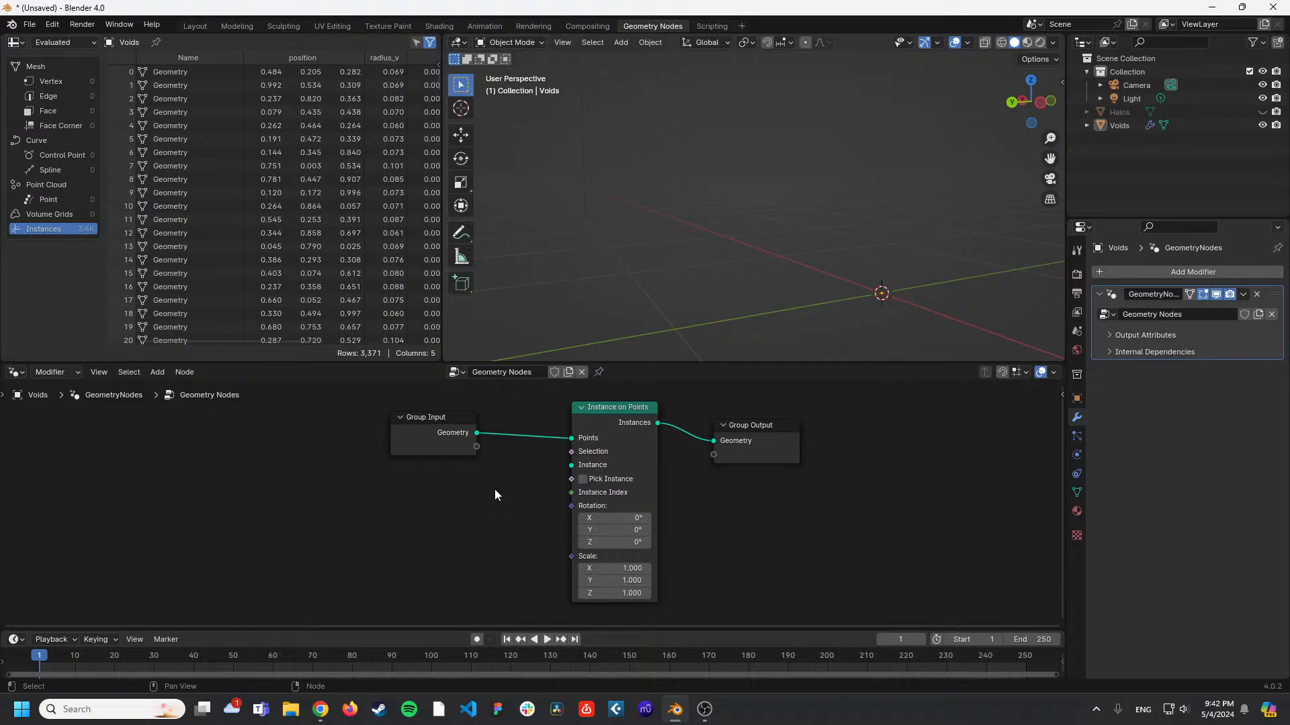
{"action": "key", "text": "shift+a"}
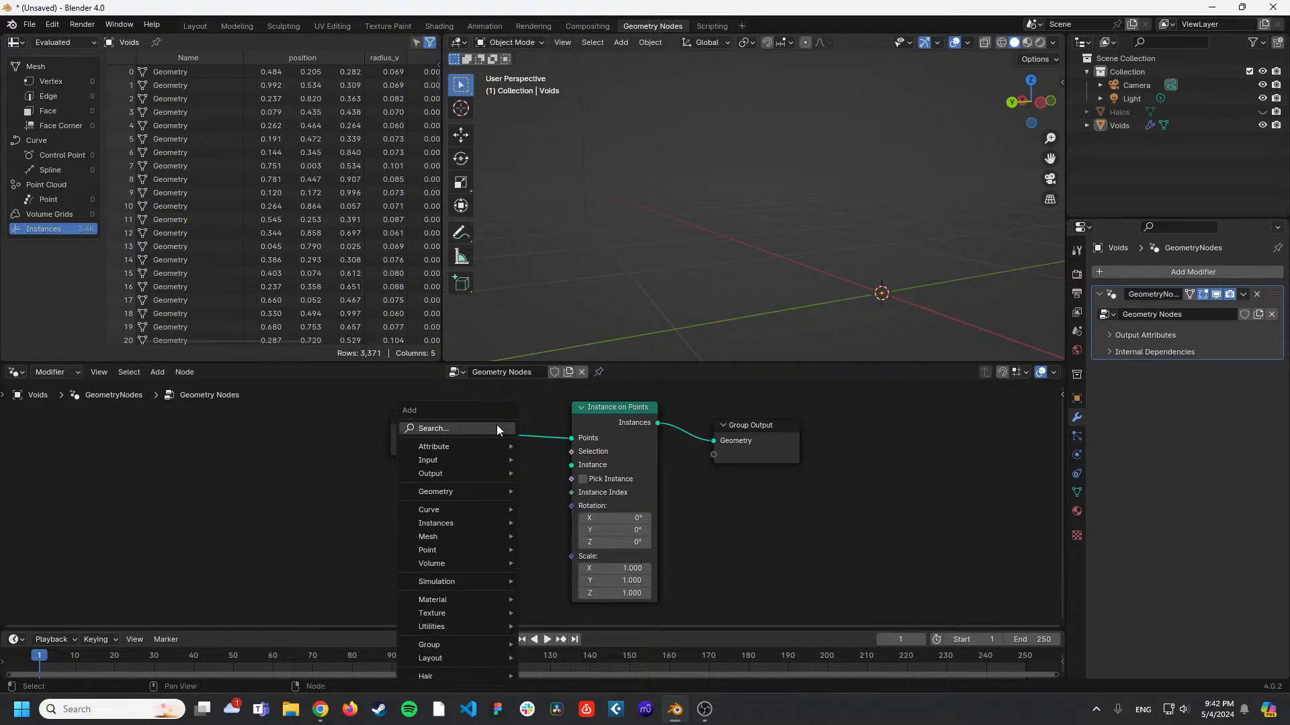
{"action": "left_click", "coordinate": [497, 425]}
{"action": "key", "text": "Escape"}
{"action": "key", "text": "shift+a"}
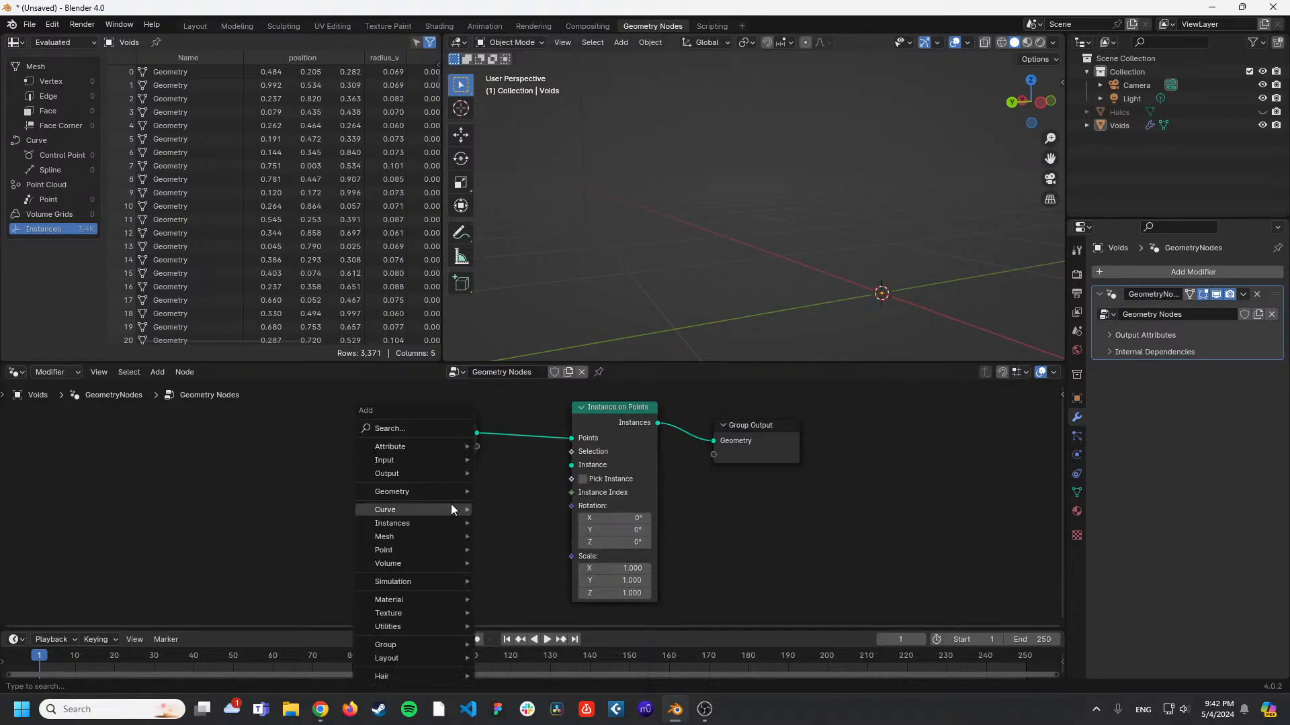
{"action": "left_click", "coordinate": [440, 429]}
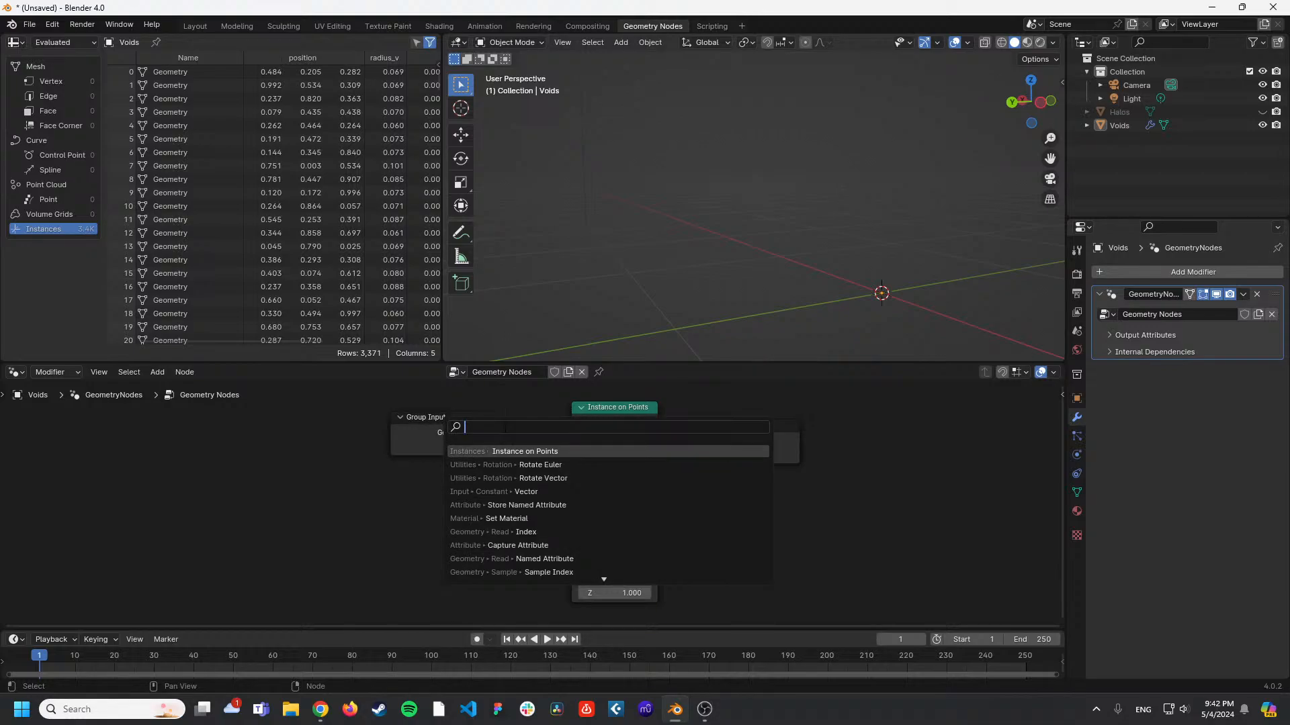
{"action": "type", "text": "u"}
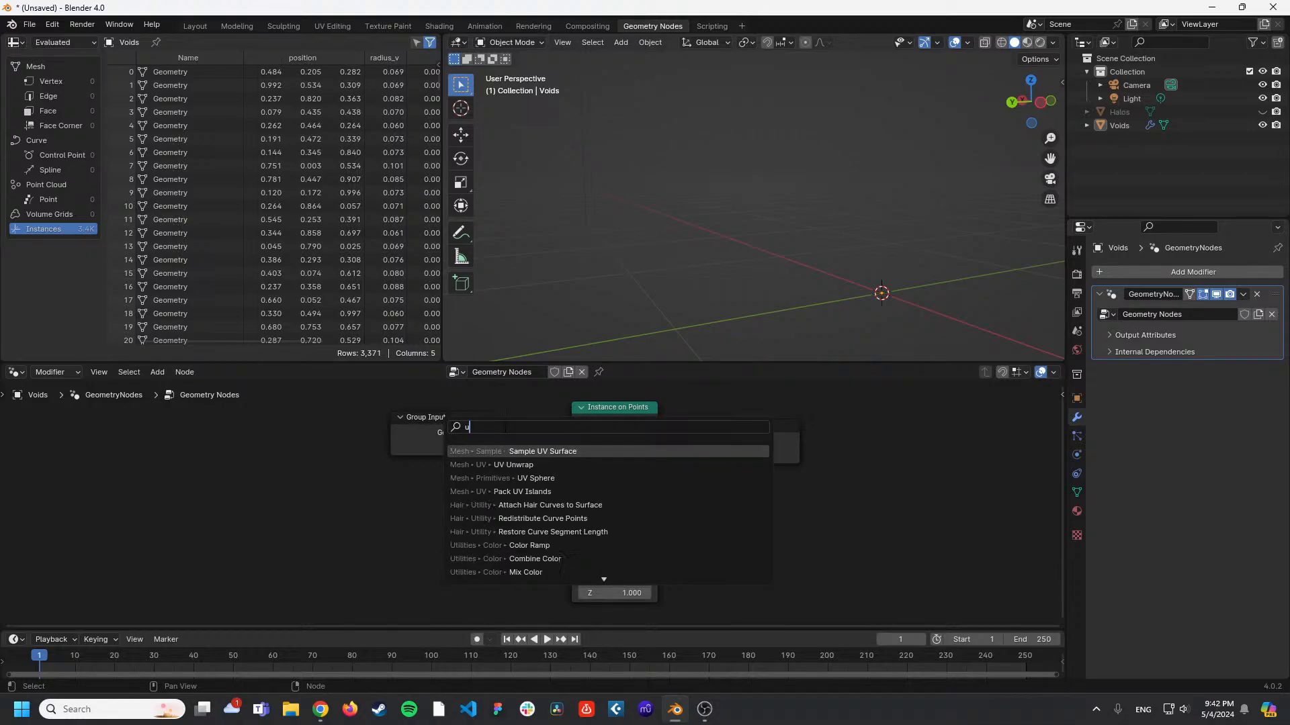
{"action": "type", "text": "v"}
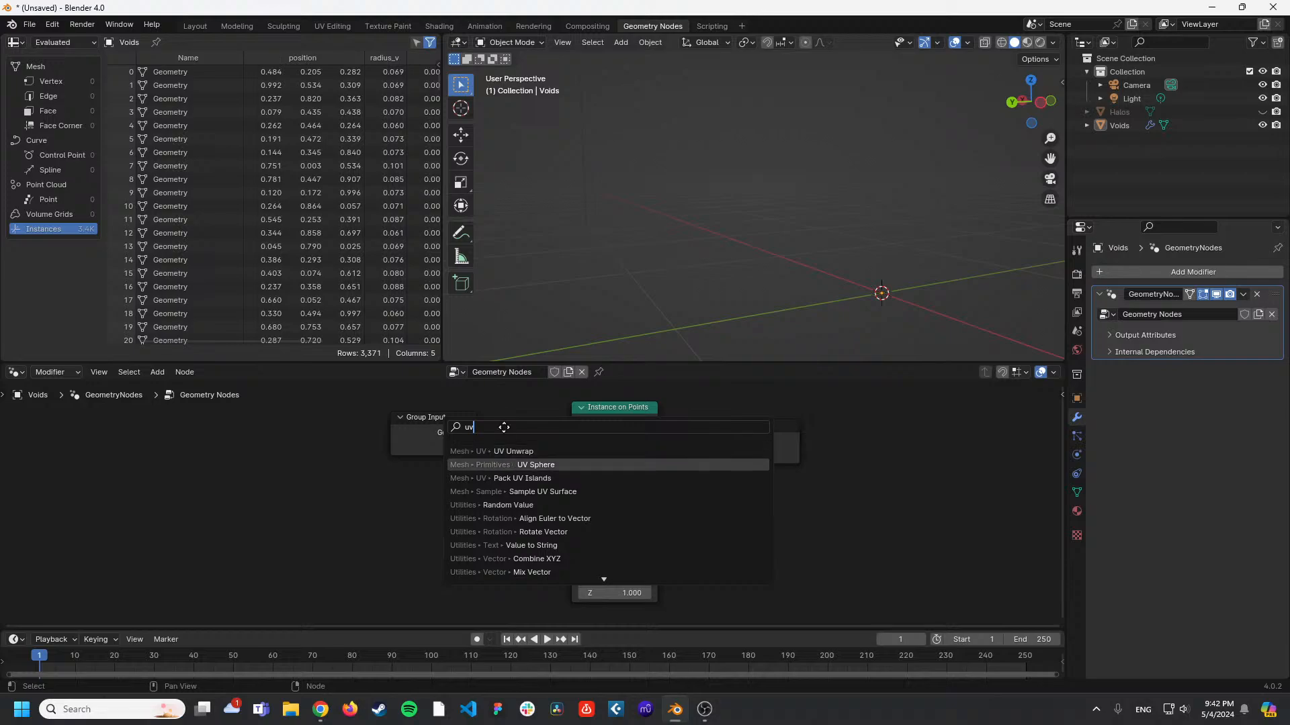
{"action": "left_click", "coordinate": [517, 464]}
{"action": "left_click", "coordinate": [412, 485]}
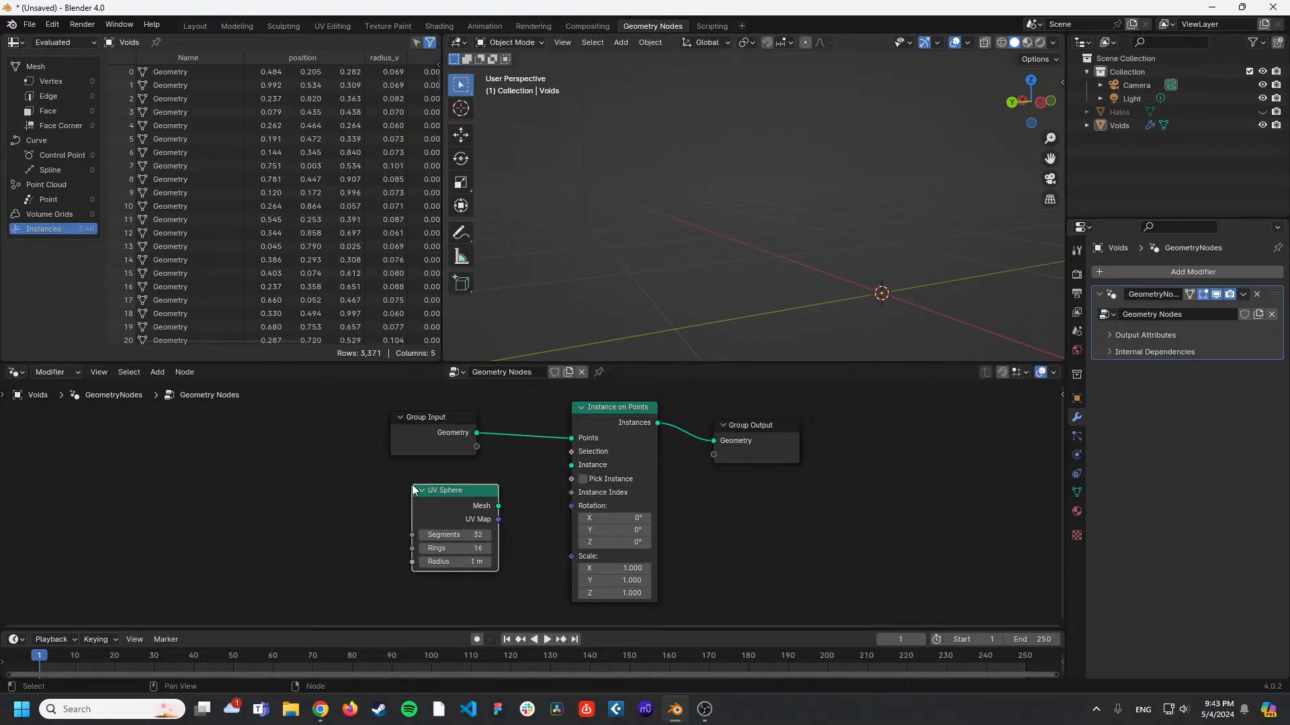
{"action": "key", "text": "shift+a"}
{"action": "mouse_move", "coordinate": [374, 440]}
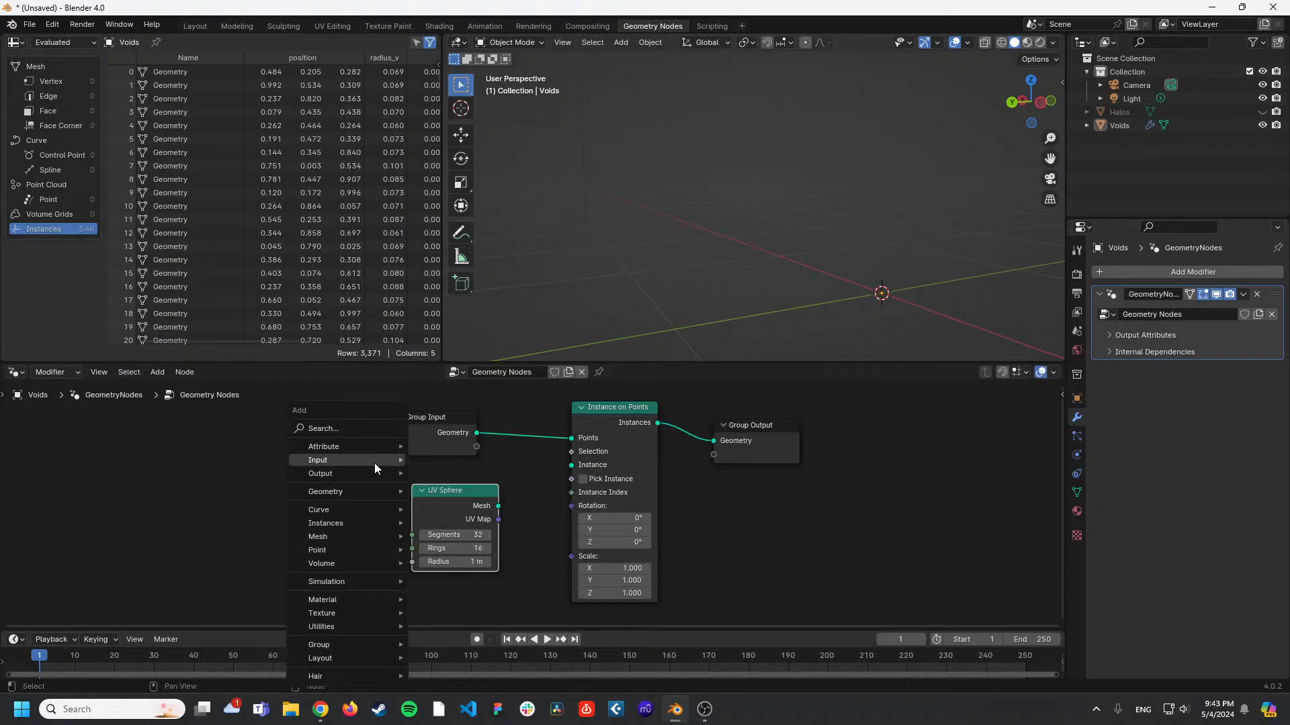
{"action": "mouse_move", "coordinate": [376, 489]}
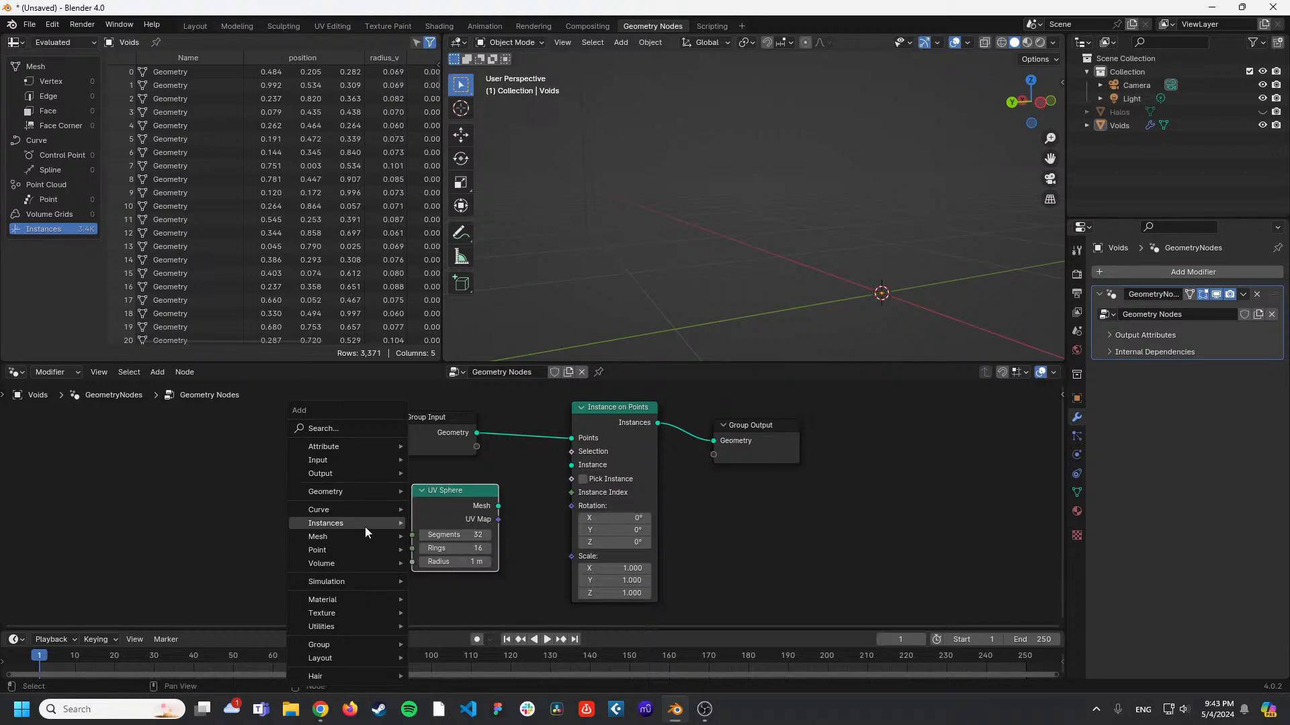
{"action": "mouse_move", "coordinate": [362, 523]}
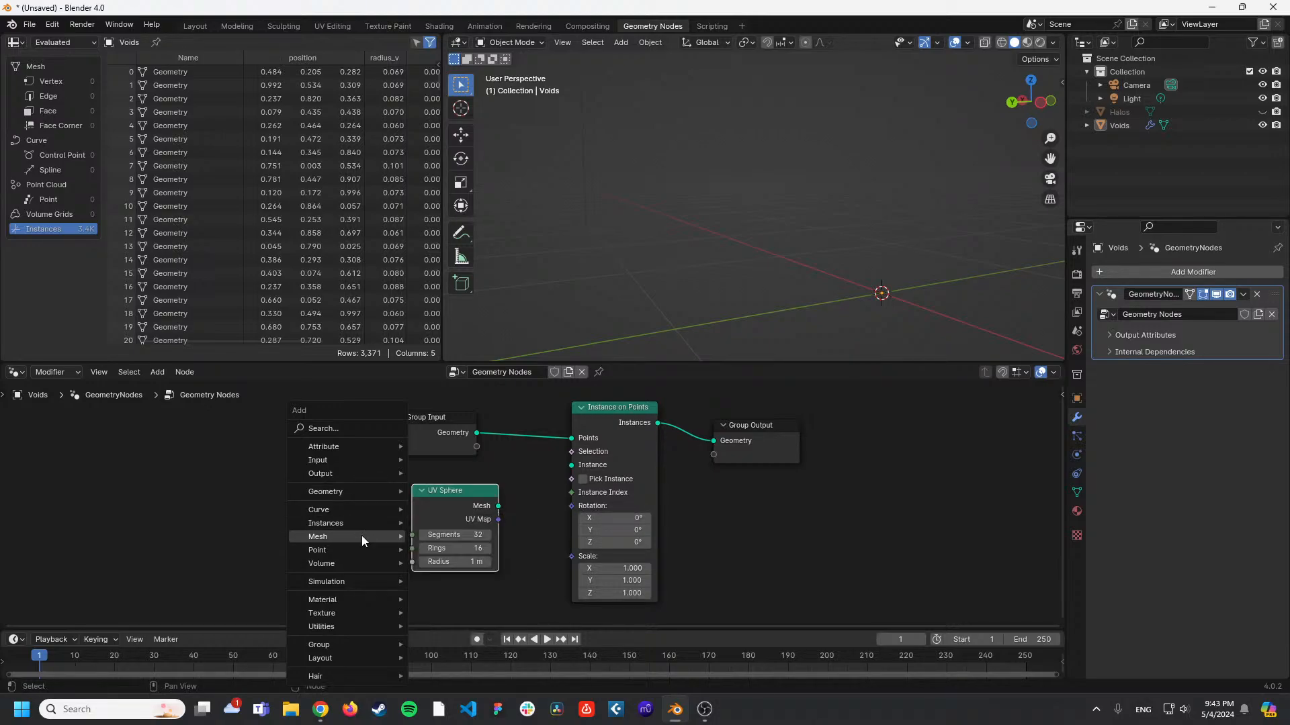
{"action": "mouse_move", "coordinate": [461, 595]}
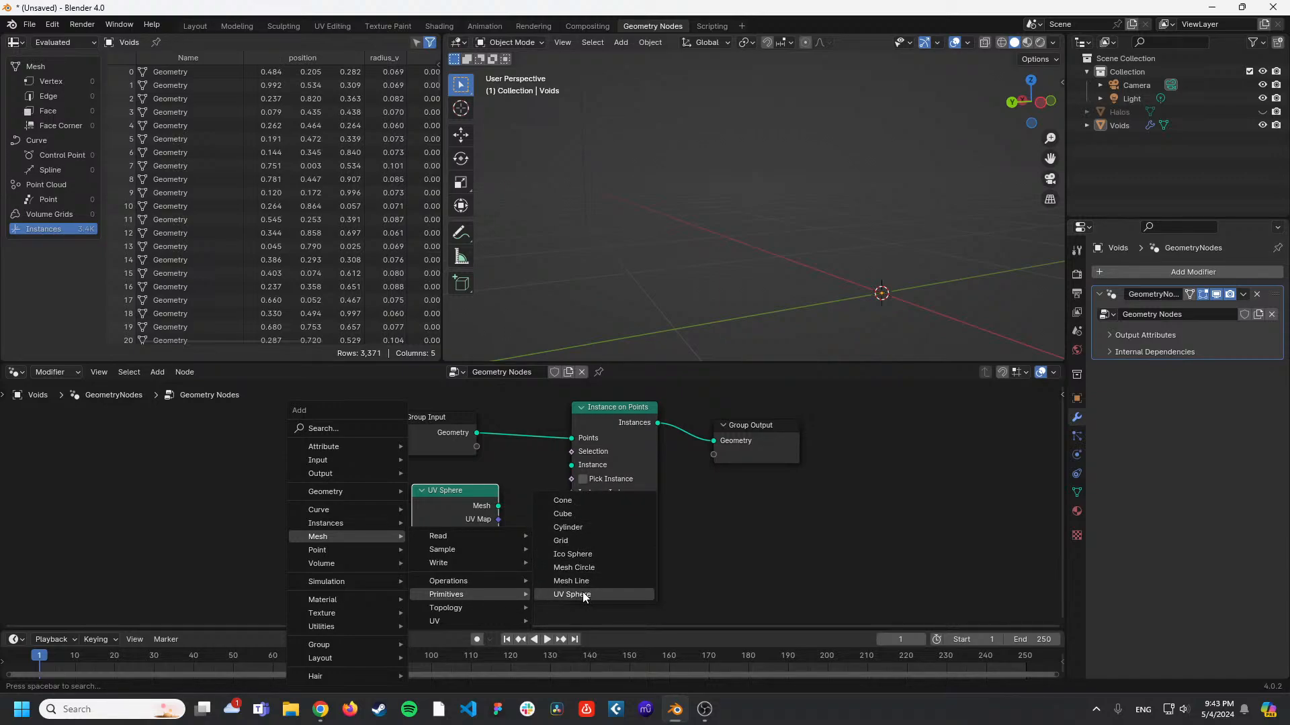
Reposition the UV Sphere node and connect its Mesh output to the Instance input of Instance on Points.
{"action": "left_click_drag", "start_coordinate": [450, 501], "coordinate": [417, 522]}
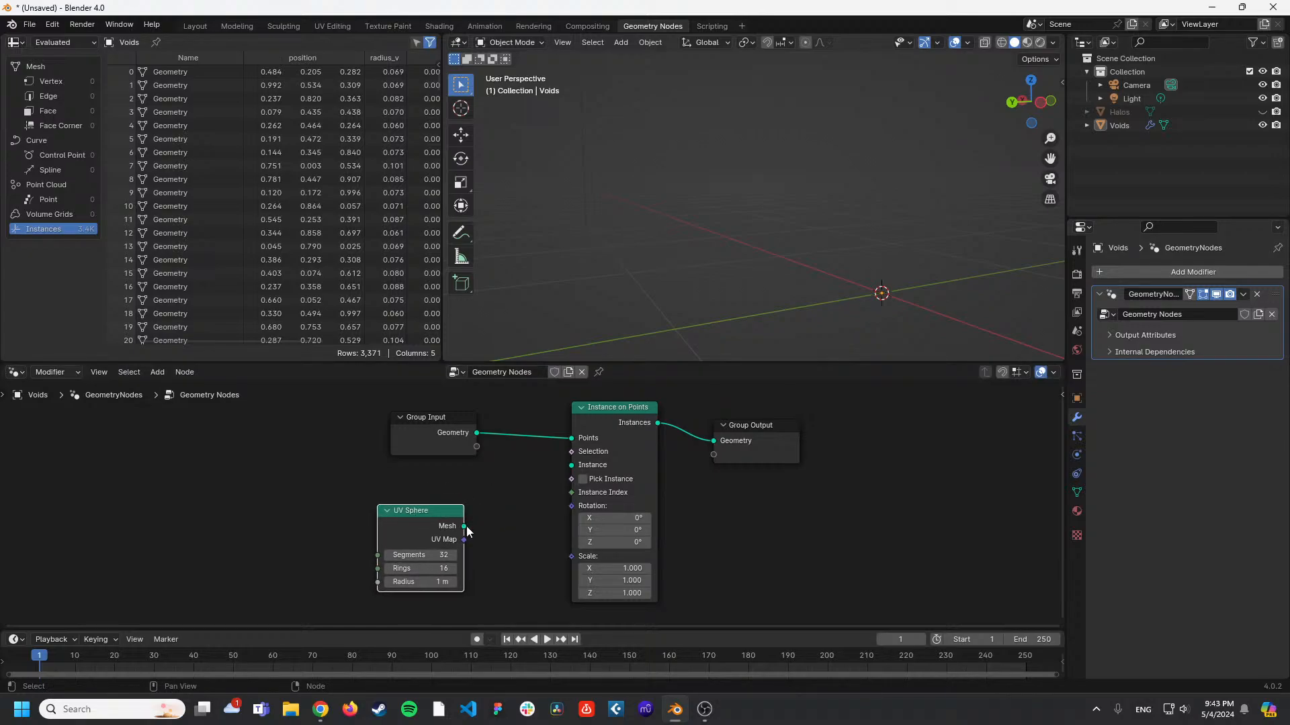
{"action": "left_click_drag", "start_coordinate": [463, 526], "coordinate": [570, 467]}
{"action": "scroll", "coordinate": [736, 302], "scroll_direction": "down", "scroll_amount": 5}
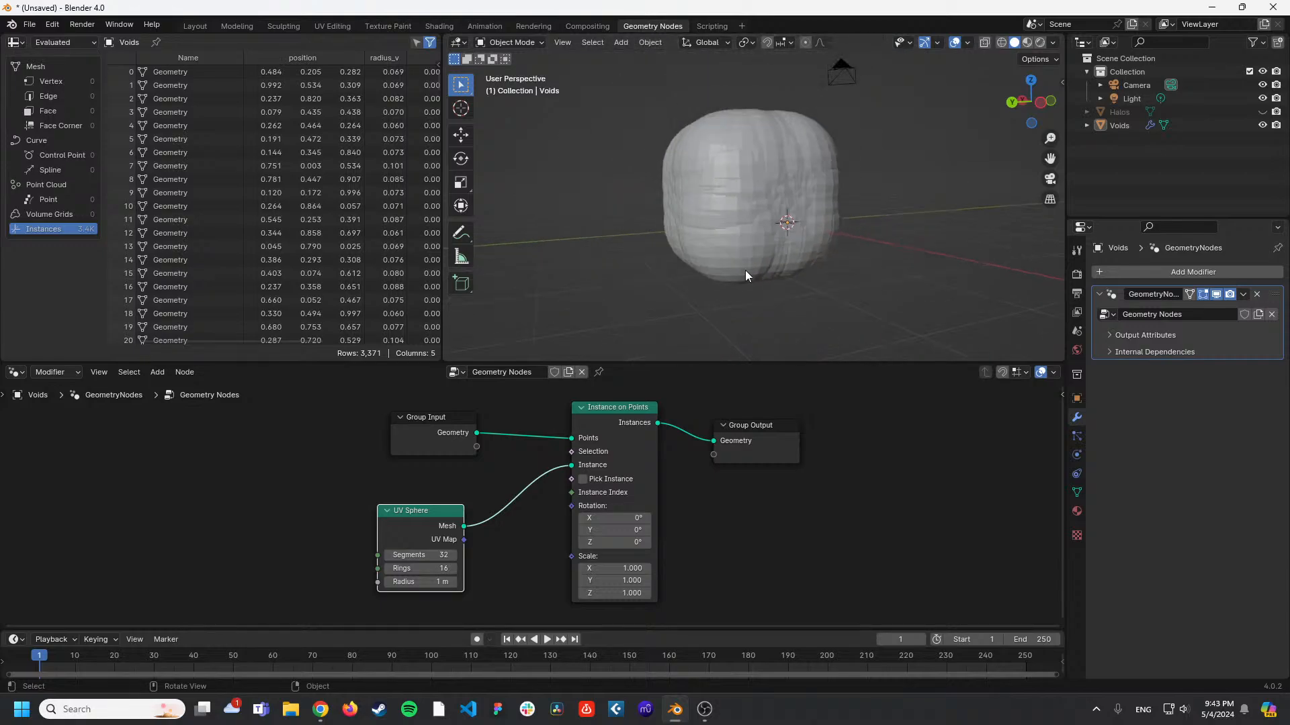
{"action": "middle_click_drag", "start_coordinate": [744, 270], "coordinate": [577, 288]}
Set the UV Sphere node's radius to 0.01 m.
{"action": "left_click_drag", "start_coordinate": [420, 582], "coordinate": [411, 582]}
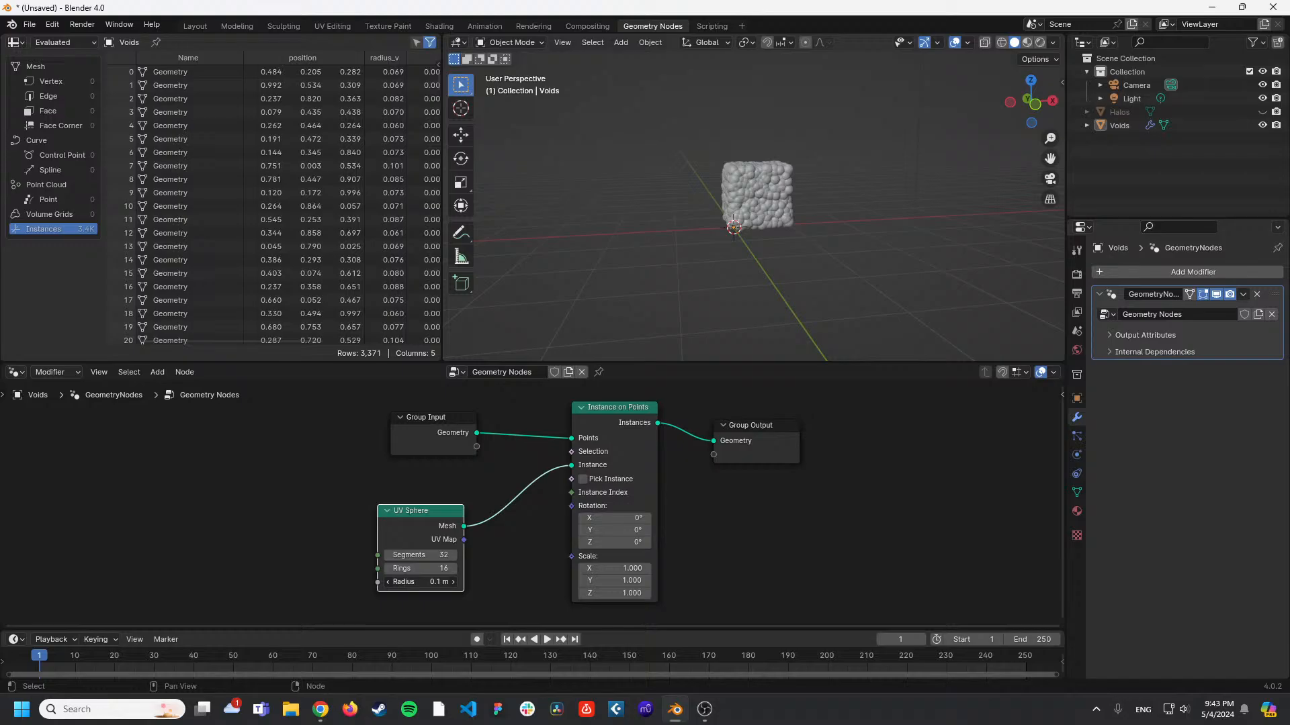
{"action": "left_click", "coordinate": [441, 583]}
{"action": "type", "text": "0.01"}
{"action": "key", "text": "Return"}
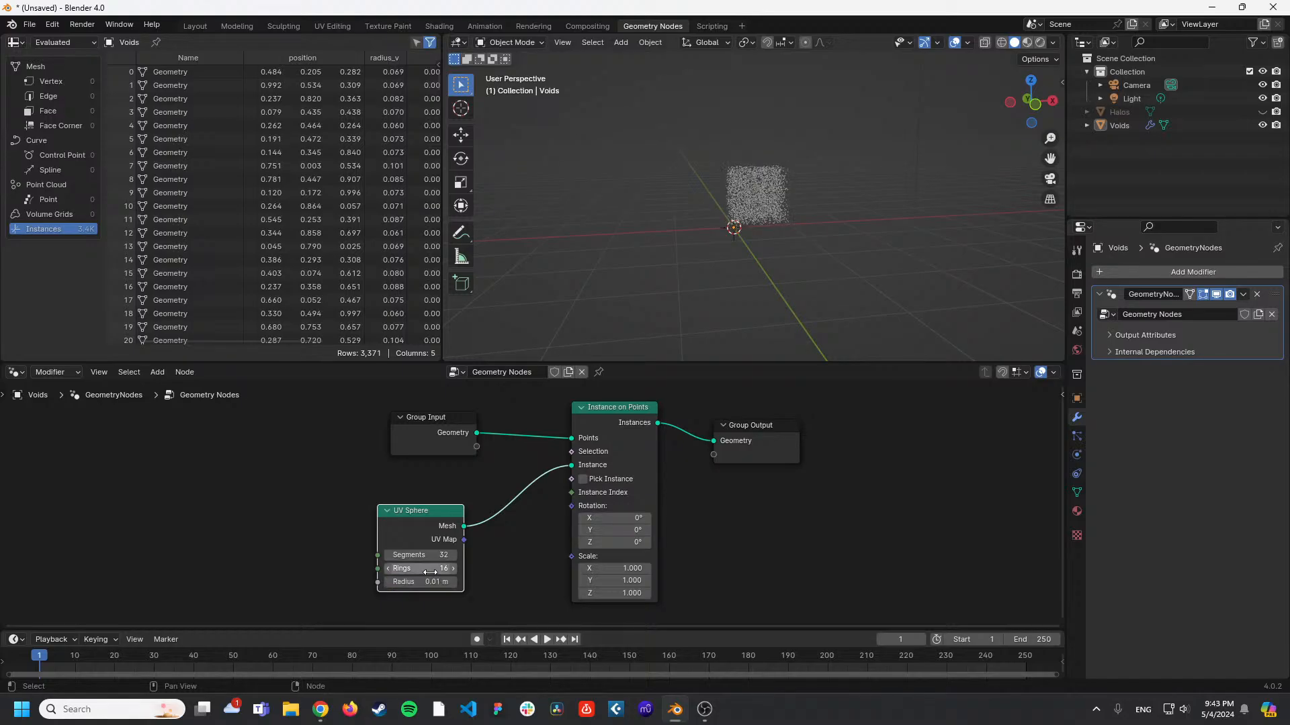
Enlarge the 3D viewport by narrowing the spreadsheet, keep all nodes visible in the node editor, and examine the instanced spheres from several angles.
{"action": "scroll", "coordinate": [761, 262], "scroll_direction": "up", "scroll_amount": 8}
{"action": "middle_click_drag", "start_coordinate": [654, 220], "coordinate": [719, 232]}
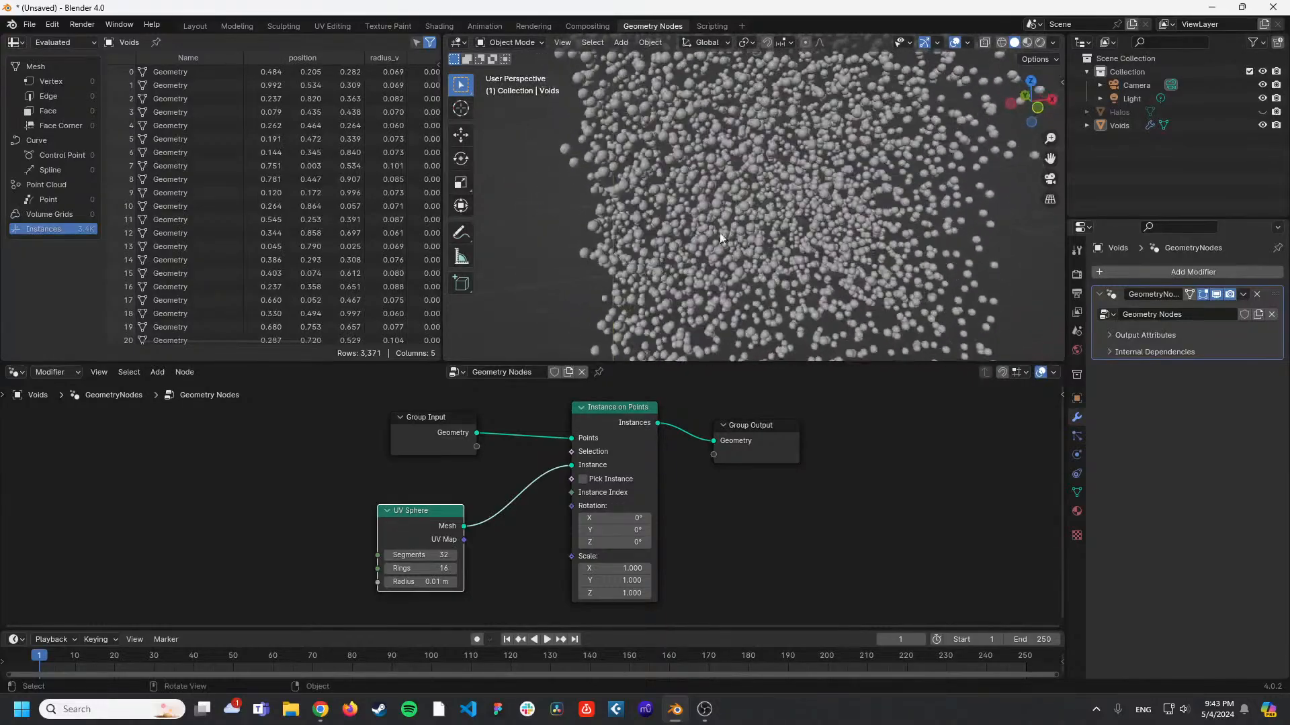
{"action": "left_click_drag", "start_coordinate": [734, 364], "coordinate": [735, 481]}
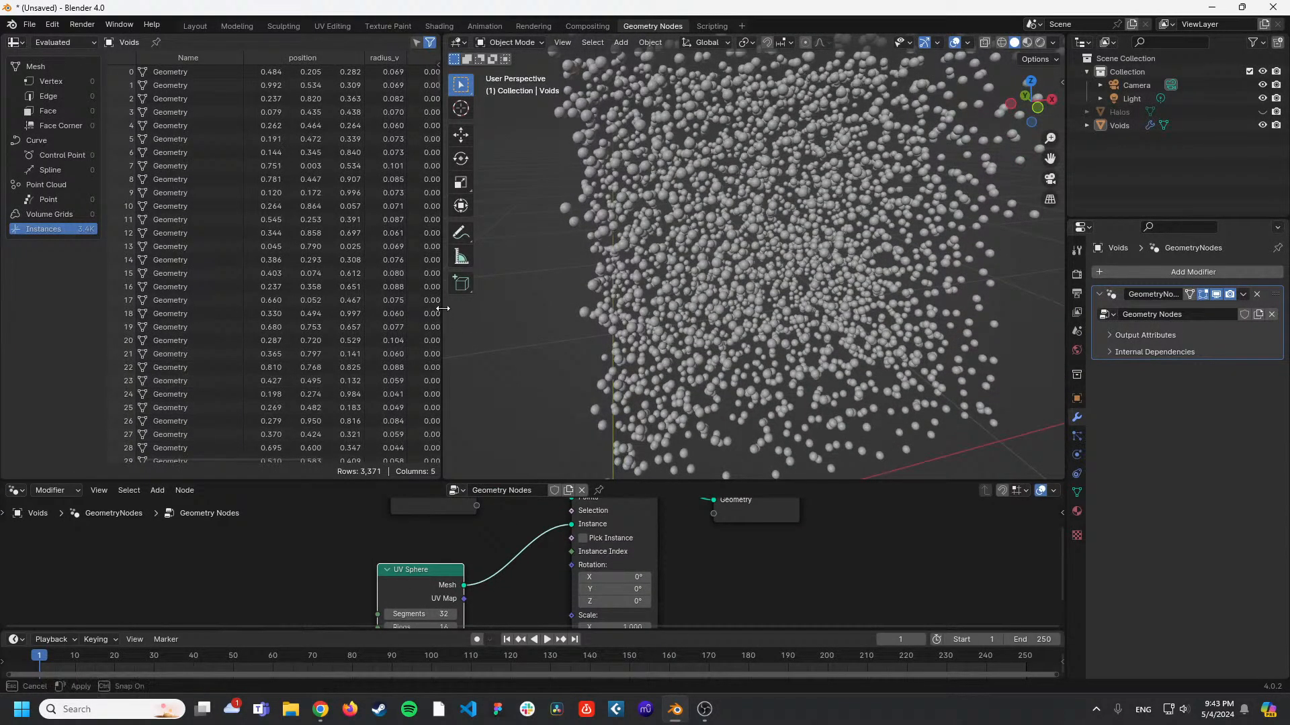
{"action": "left_click_drag", "start_coordinate": [446, 314], "coordinate": [237, 313]}
{"action": "scroll", "coordinate": [647, 328], "scroll_direction": "up", "scroll_amount": 2}
{"action": "scroll", "coordinate": [664, 302], "scroll_direction": "down", "scroll_amount": 8}
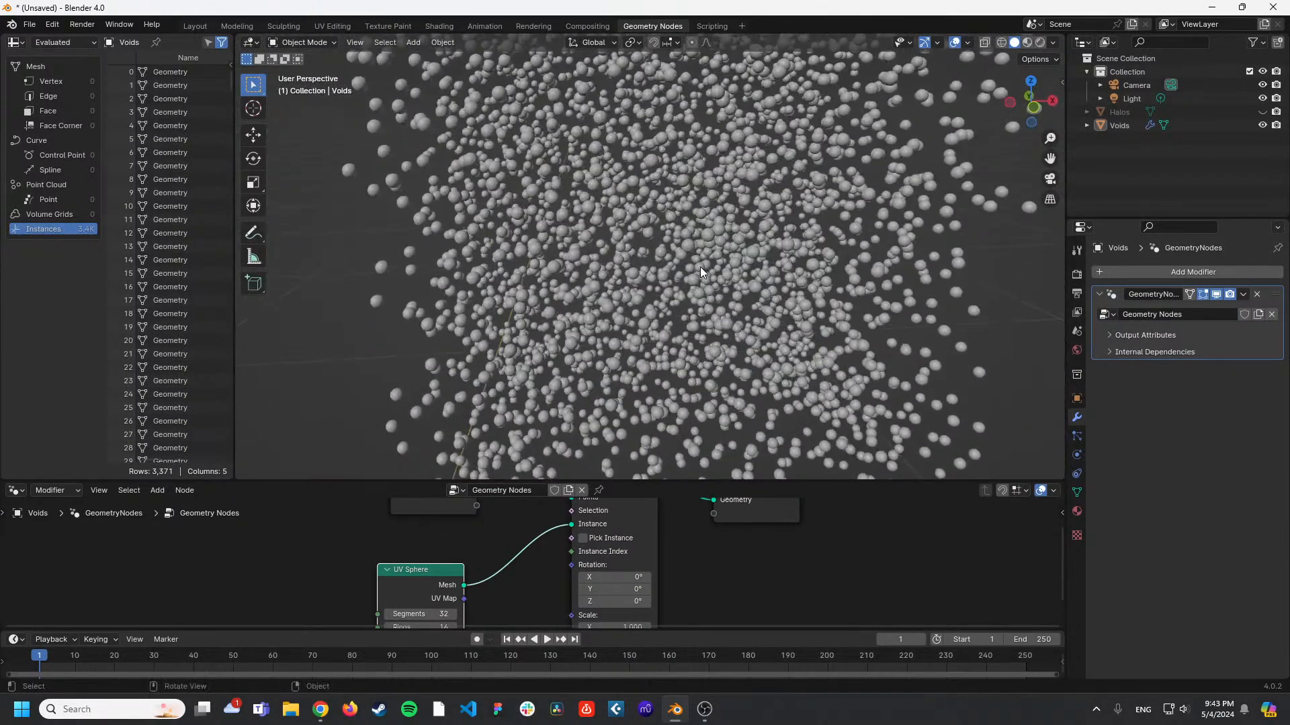
{"action": "middle_click_drag", "start_coordinate": [718, 267], "coordinate": [704, 352]}
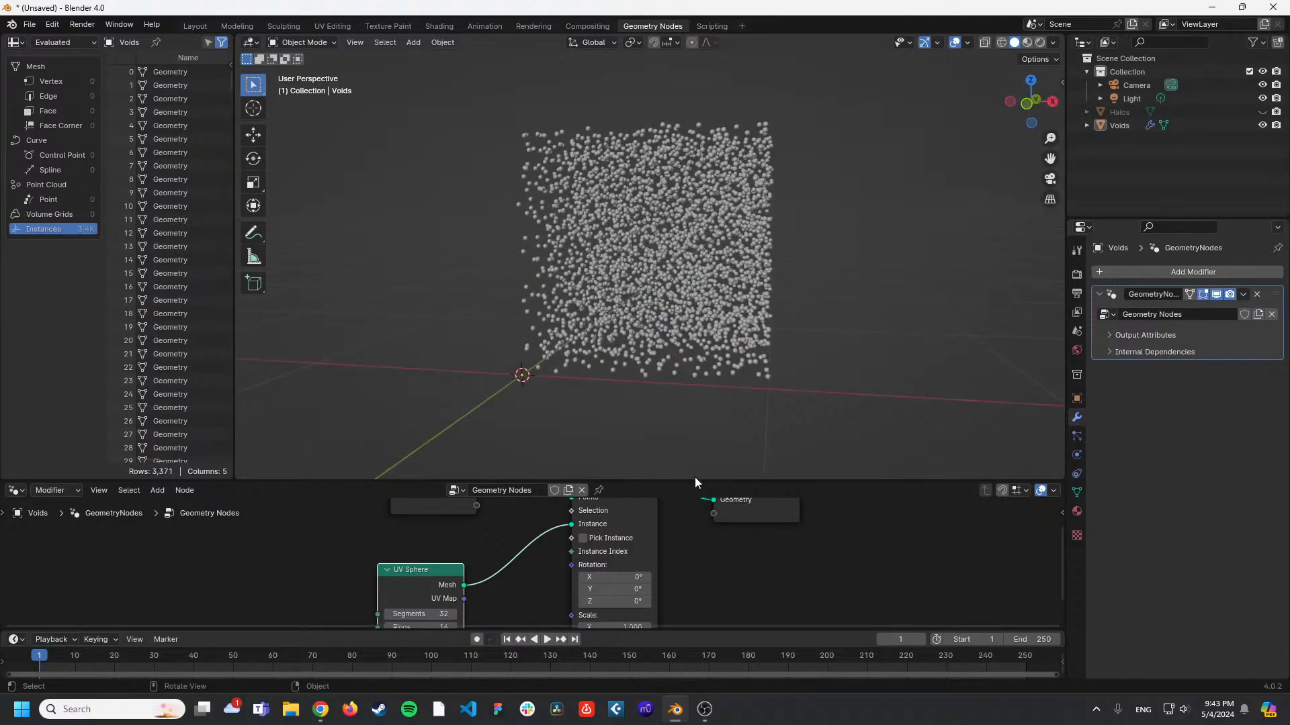
{"action": "left_click_drag", "start_coordinate": [695, 480], "coordinate": [713, 387]}
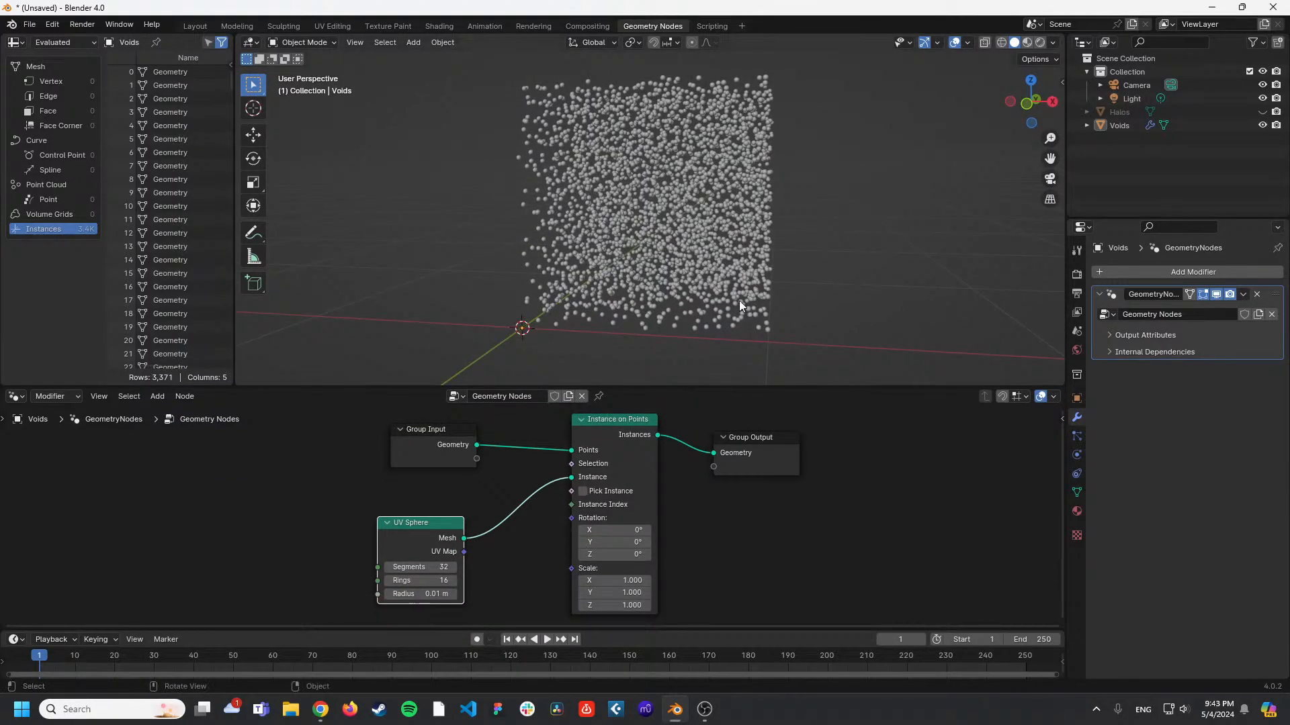
{"action": "middle_click_drag", "start_coordinate": [739, 301], "coordinate": [642, 260]}
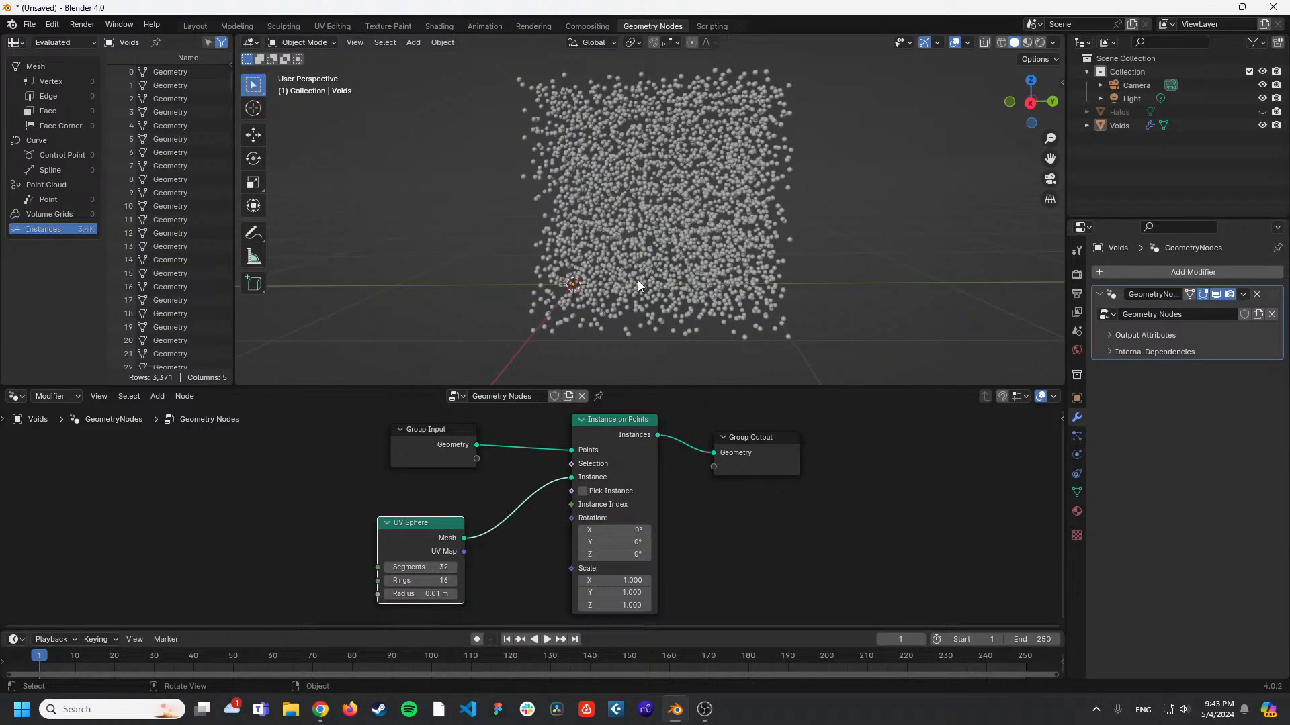
Widen the spreadsheet to expose the position and radius_v columns, and slightly reposition the UV Sphere and Instance on Points nodes.
{"action": "left_click_drag", "start_coordinate": [429, 528], "coordinate": [415, 514]}
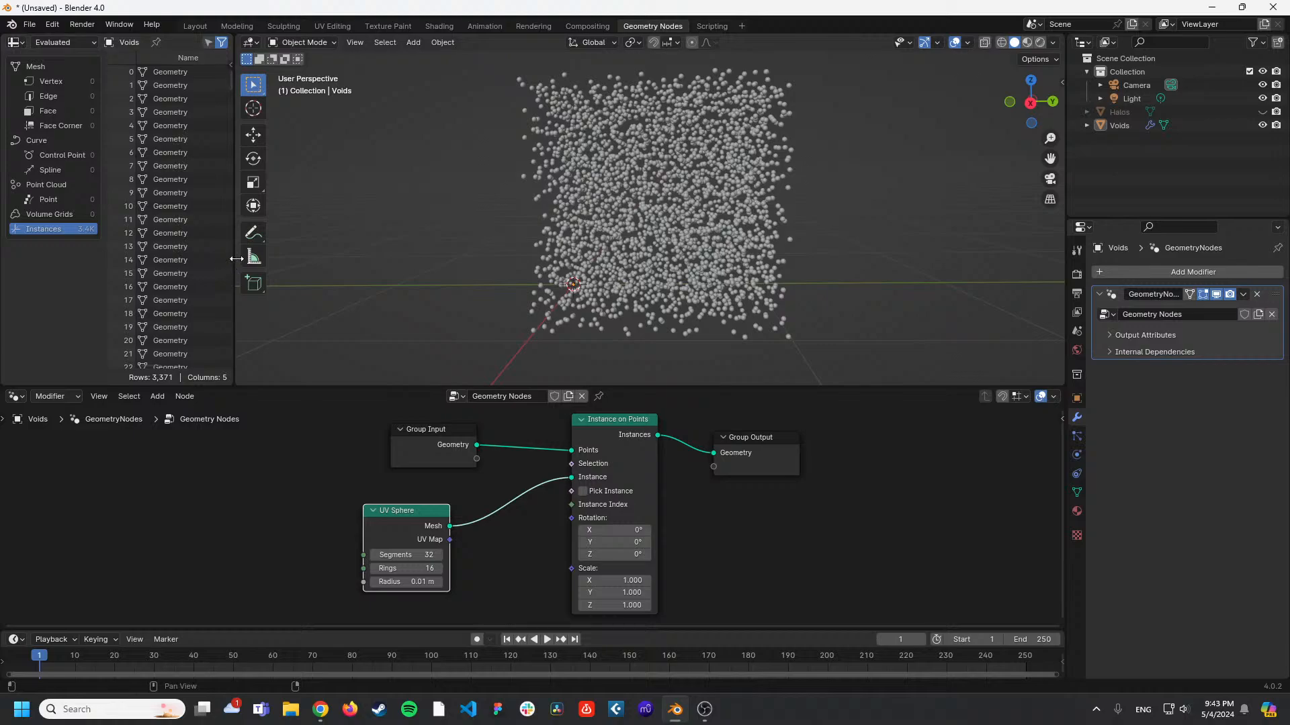
{"action": "left_click_drag", "start_coordinate": [234, 258], "coordinate": [425, 284]}
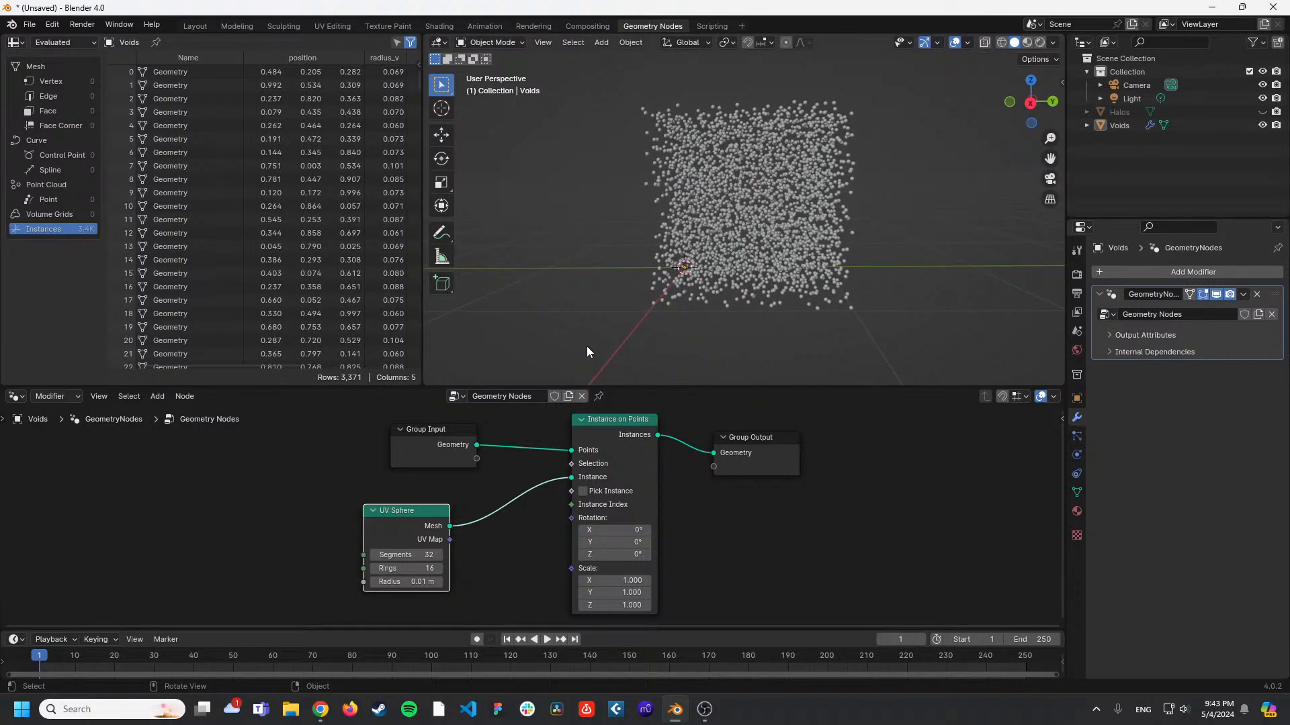
{"action": "left_click_drag", "start_coordinate": [607, 430], "coordinate": [602, 441]}
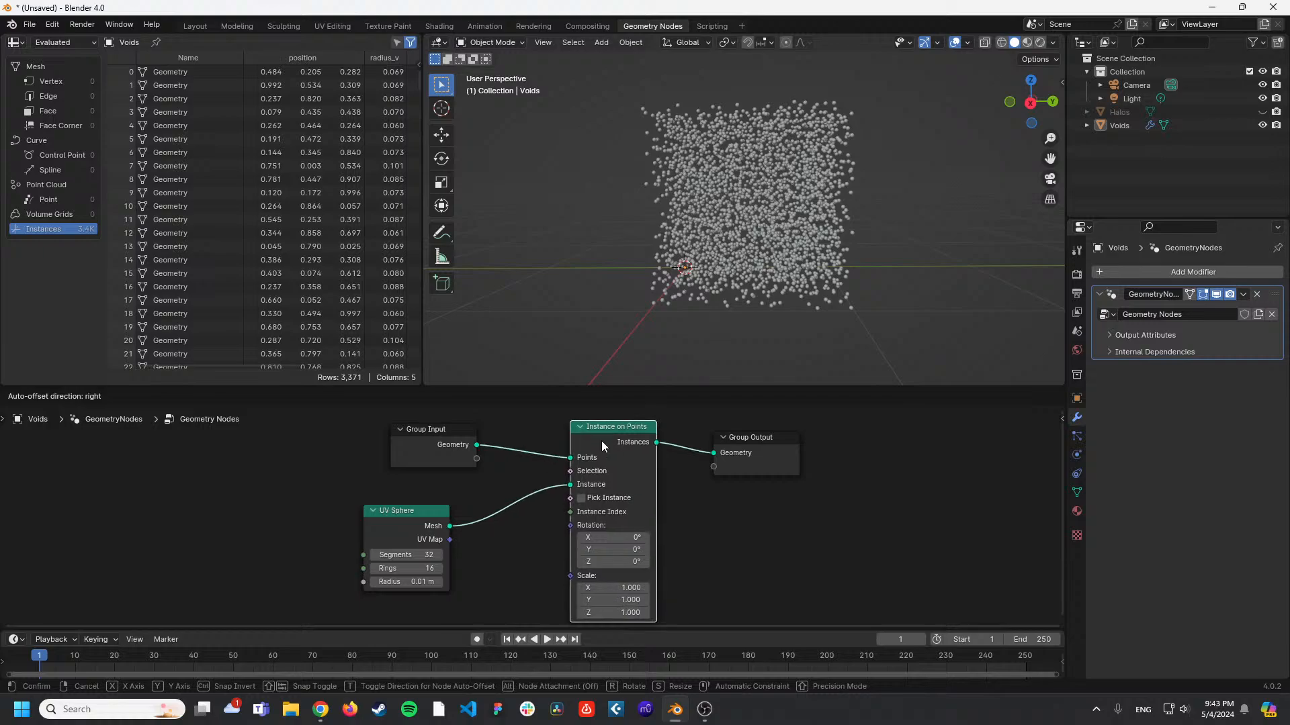
Route Group Input straight to Group Output to check the vertex attributes, restore the Instances link, and show the instance data in the spreadsheet.
{"action": "left_click_drag", "start_coordinate": [476, 445], "coordinate": [713, 453]}
{"action": "left_click", "coordinate": [69, 81]}
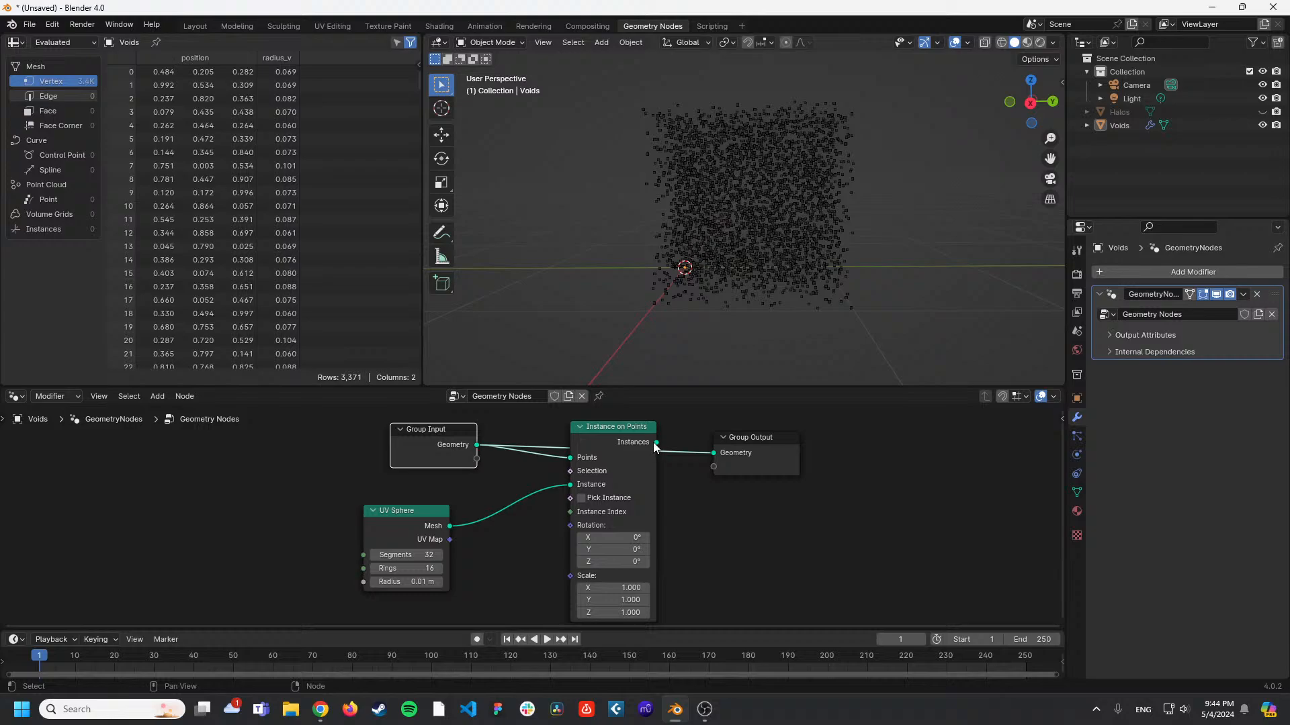
{"action": "left_click_drag", "start_coordinate": [656, 444], "coordinate": [712, 453]}
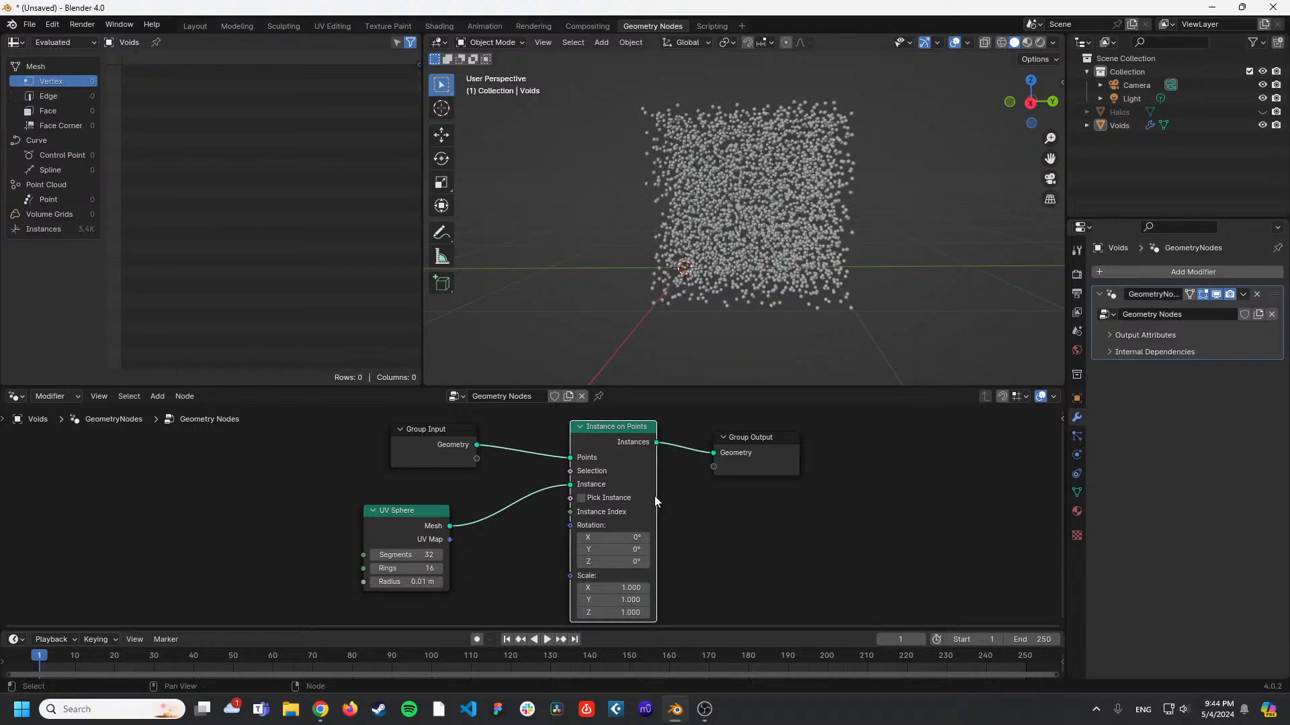
{"action": "scroll", "coordinate": [747, 309], "scroll_direction": "up", "scroll_amount": 3}
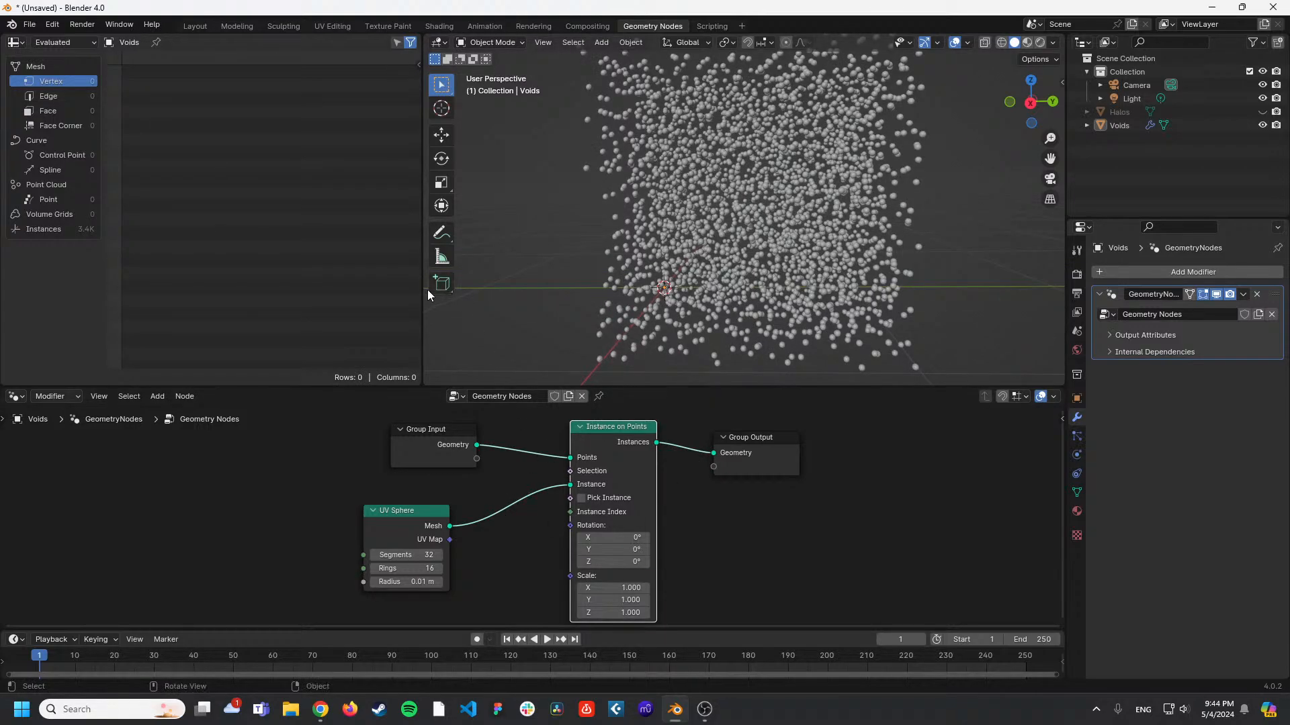
{"action": "left_click", "coordinate": [72, 230]}
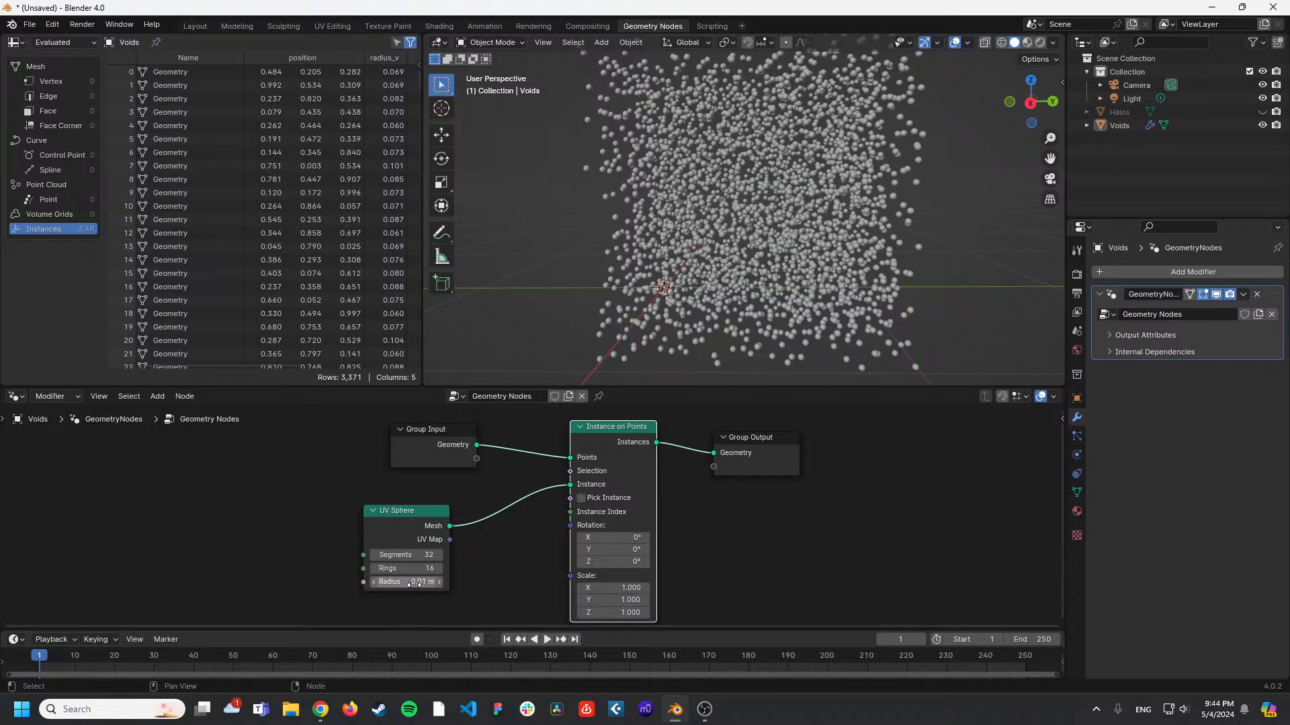
Enlarge the node editor upward and move the UV Sphere node slightly closer to Instance on Points.
{"action": "left_click_drag", "start_coordinate": [615, 389], "coordinate": [615, 277]}
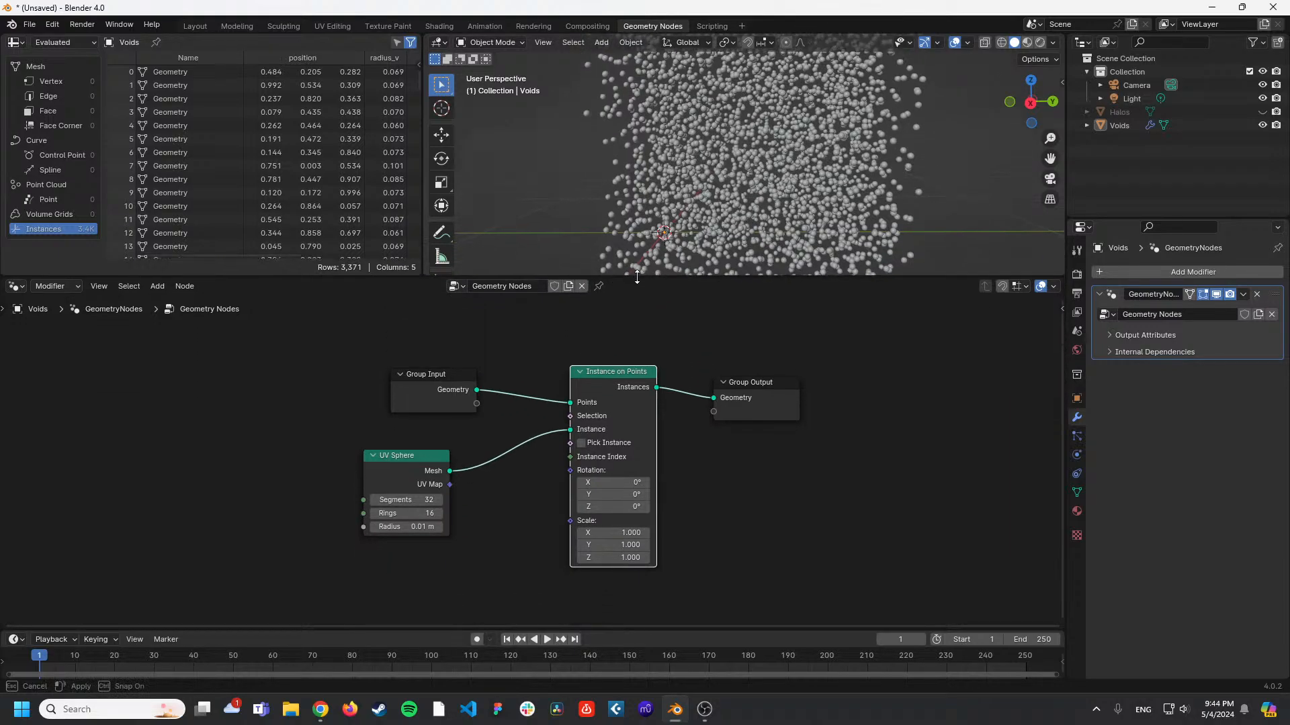
{"action": "scroll", "coordinate": [486, 428], "scroll_direction": "up", "scroll_amount": 2}
{"action": "middle_click_drag", "start_coordinate": [486, 429], "coordinate": [527, 414]}
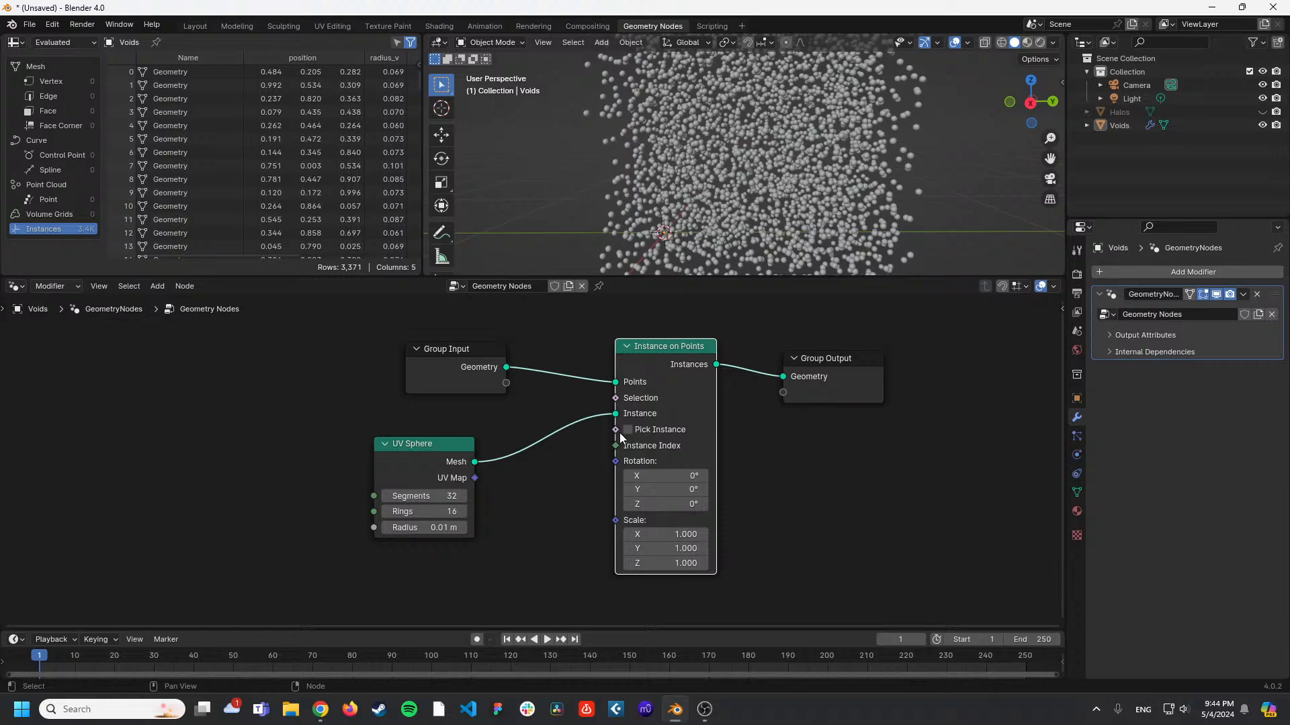
{"action": "left_click_drag", "start_coordinate": [434, 454], "coordinate": [453, 454]}
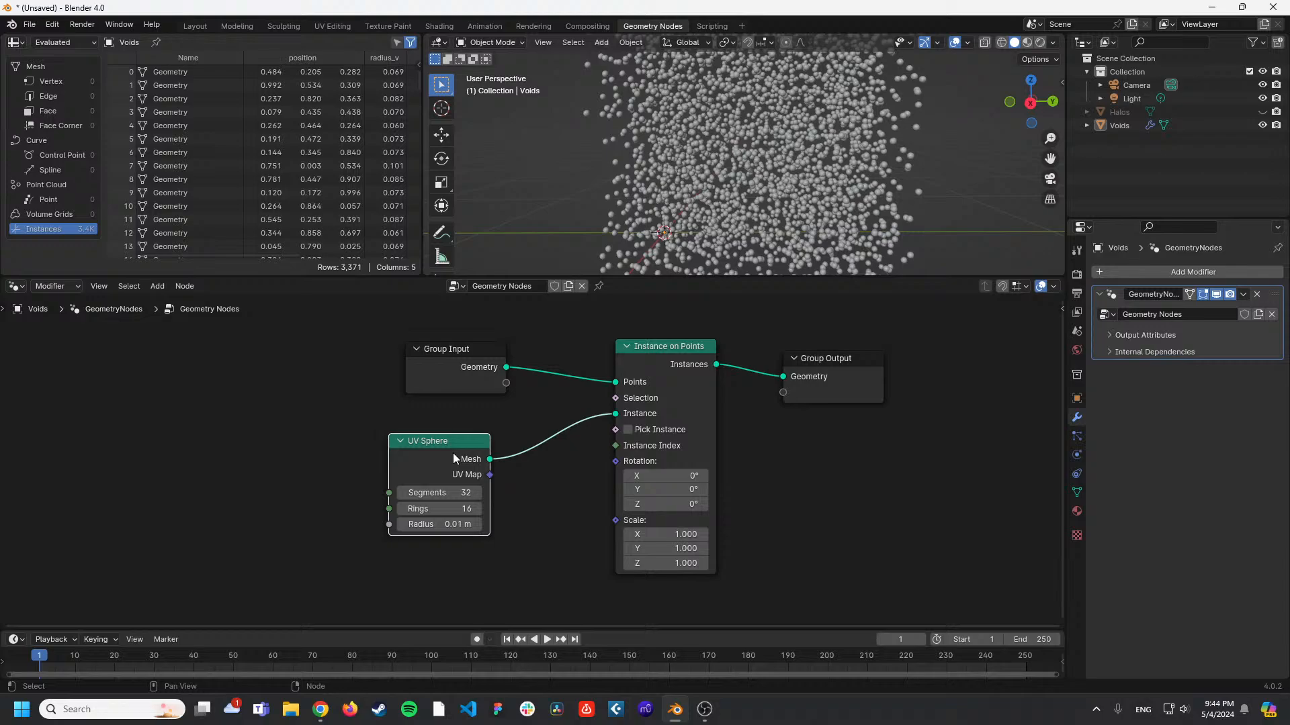
{"action": "left_click", "coordinate": [247, 498]}
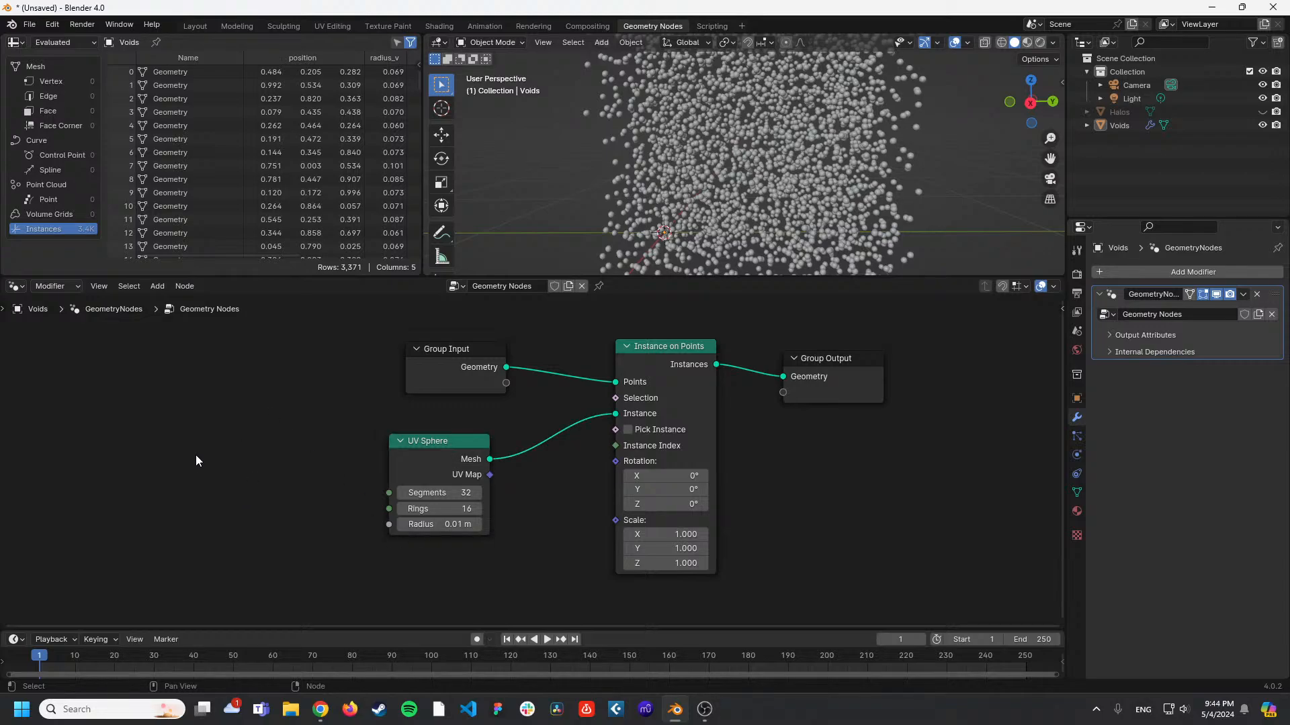
{"action": "key", "text": "shift+a"}
{"action": "left_click", "coordinate": [196, 428]}
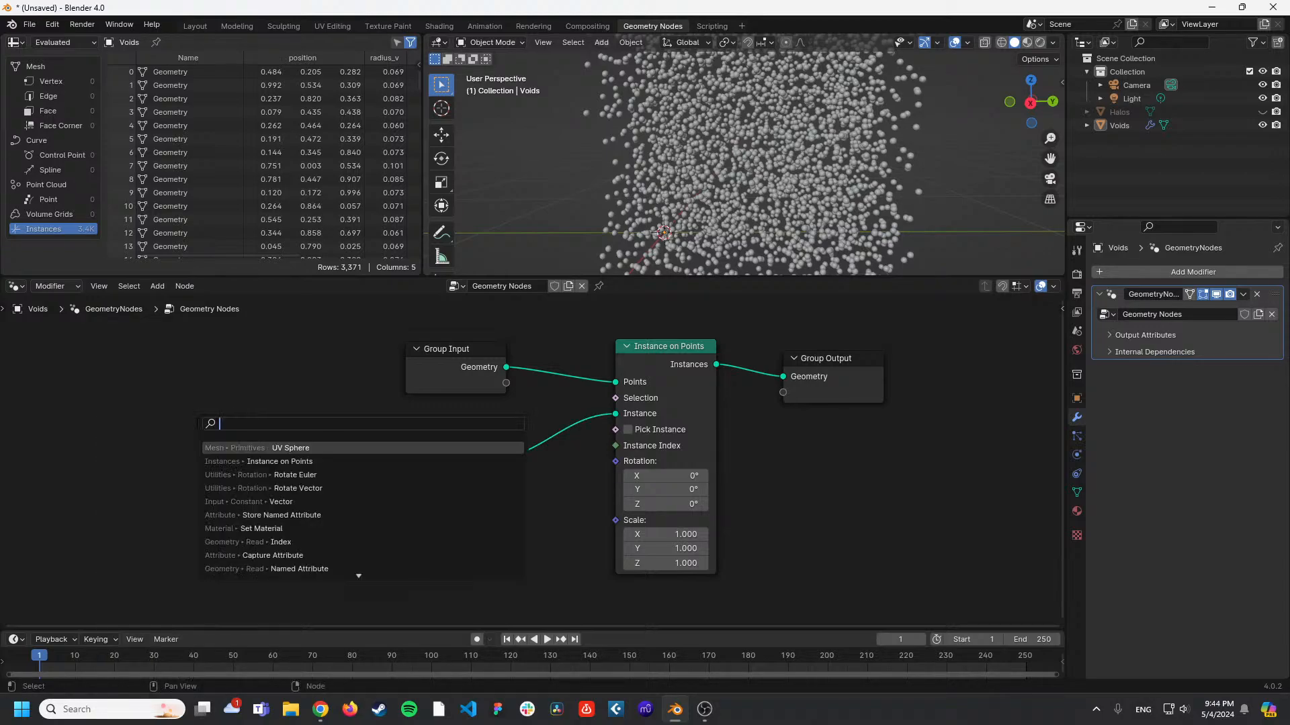
{"action": "key", "text": "Escape"}
{"action": "key", "text": "shift+a"}
{"action": "left_click", "coordinate": [182, 425]}
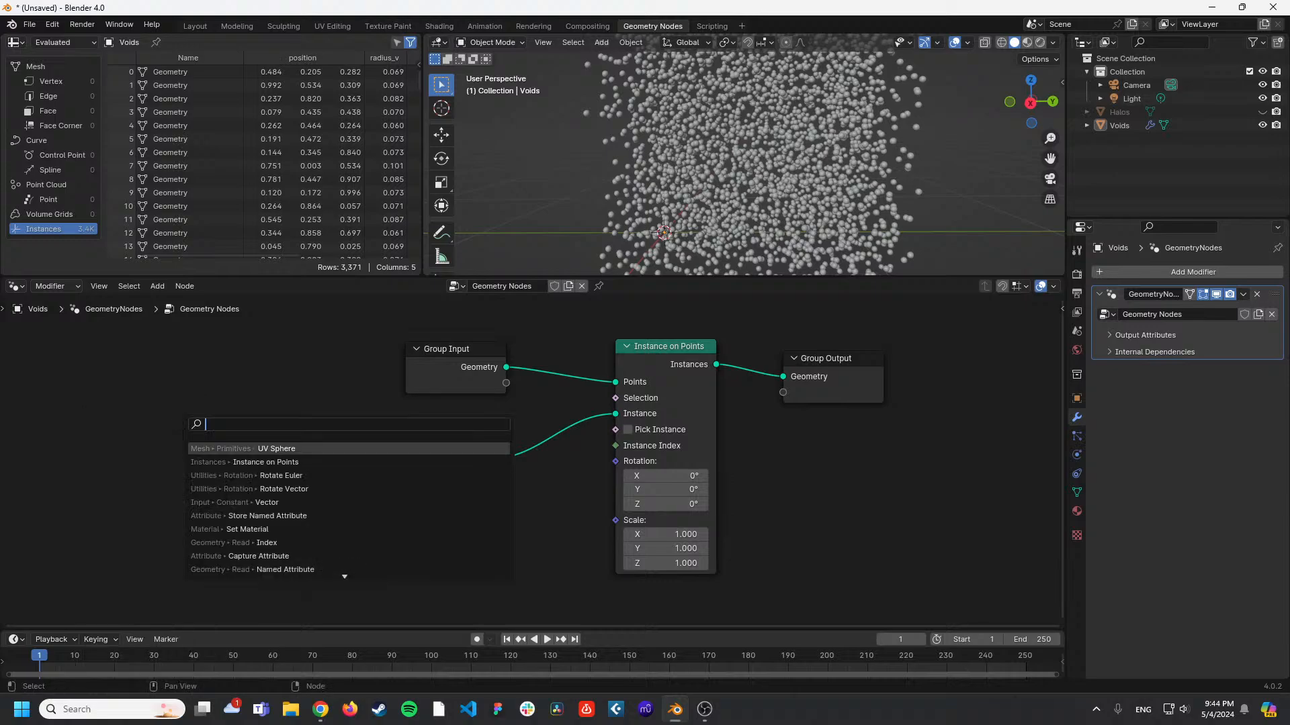
{"action": "key", "text": "Escape"}
{"action": "key", "text": "shift+a"}
{"action": "mouse_move", "coordinate": [178, 447]}
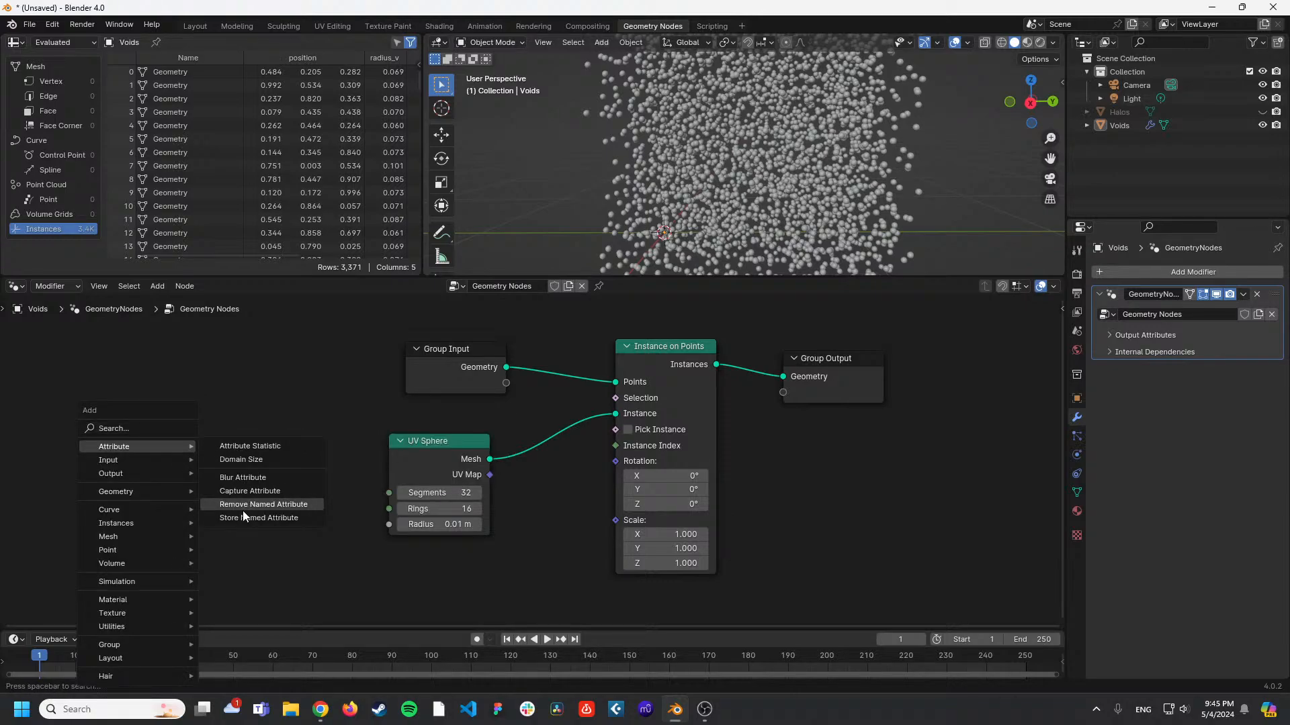
{"action": "left_click", "coordinate": [243, 490]}
{"action": "key", "text": "Escape"}
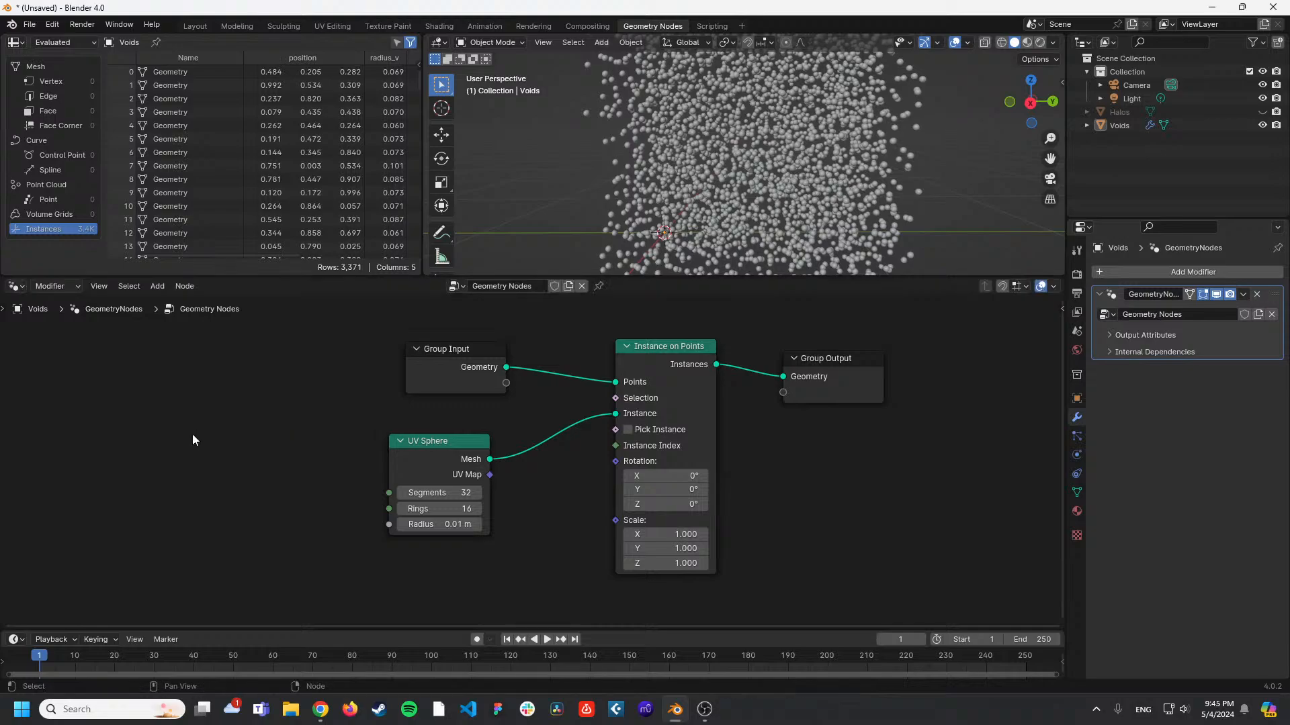
Add a Named Attribute node in the empty space before the UV Sphere node.
{"action": "key", "text": "shift+a"}
{"action": "mouse_move", "coordinate": [205, 446]}
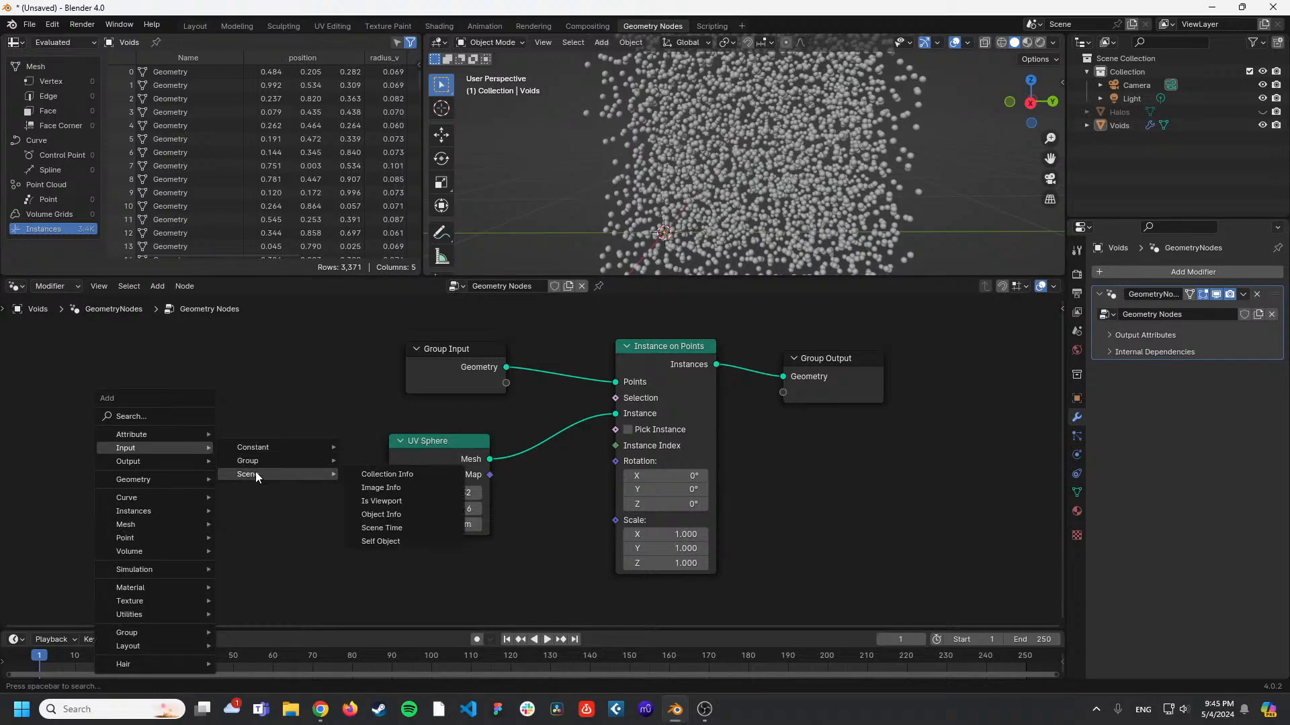
{"action": "mouse_move", "coordinate": [261, 450]}
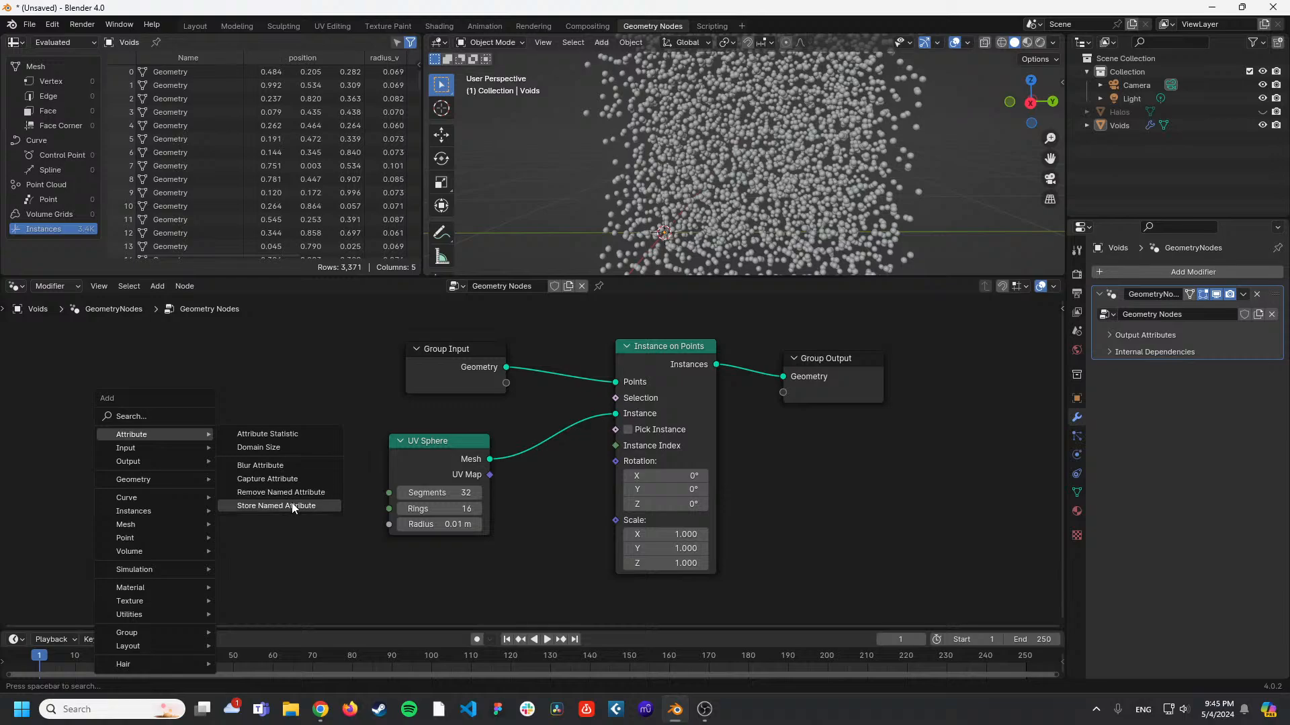
{"action": "left_click", "coordinate": [172, 412]}
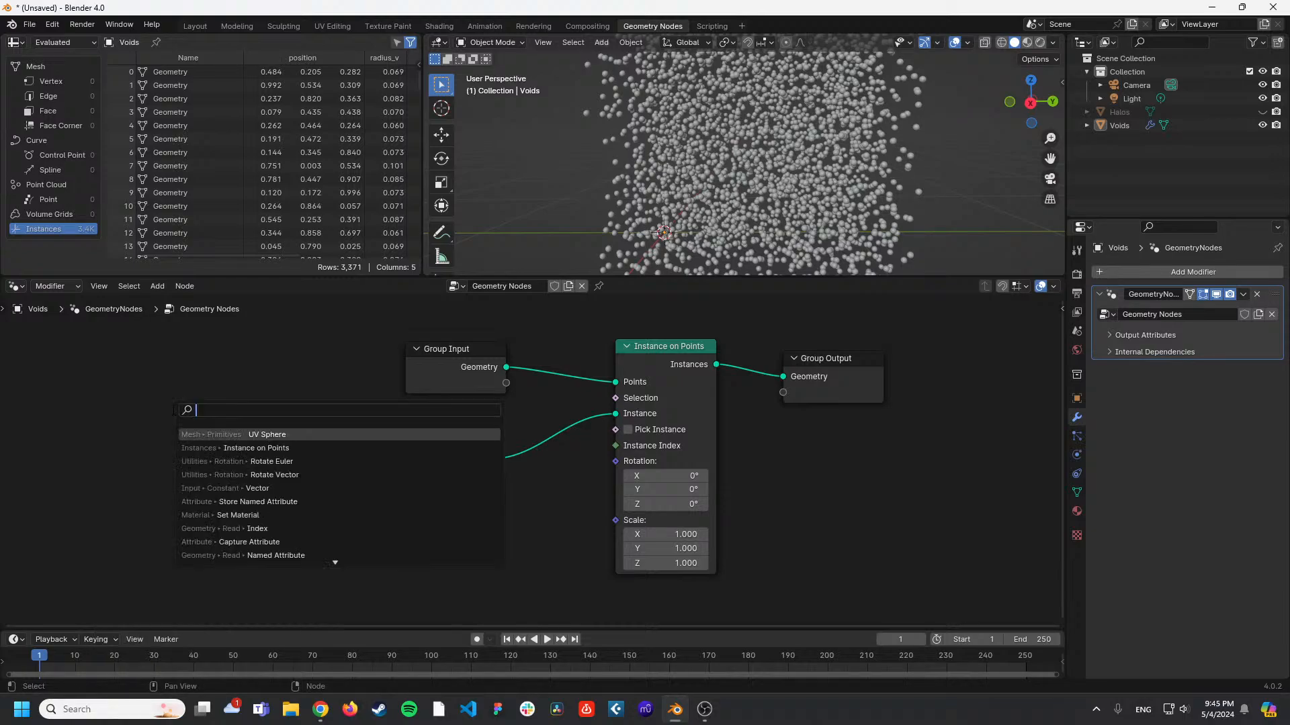
{"action": "type", "text": "attri"}
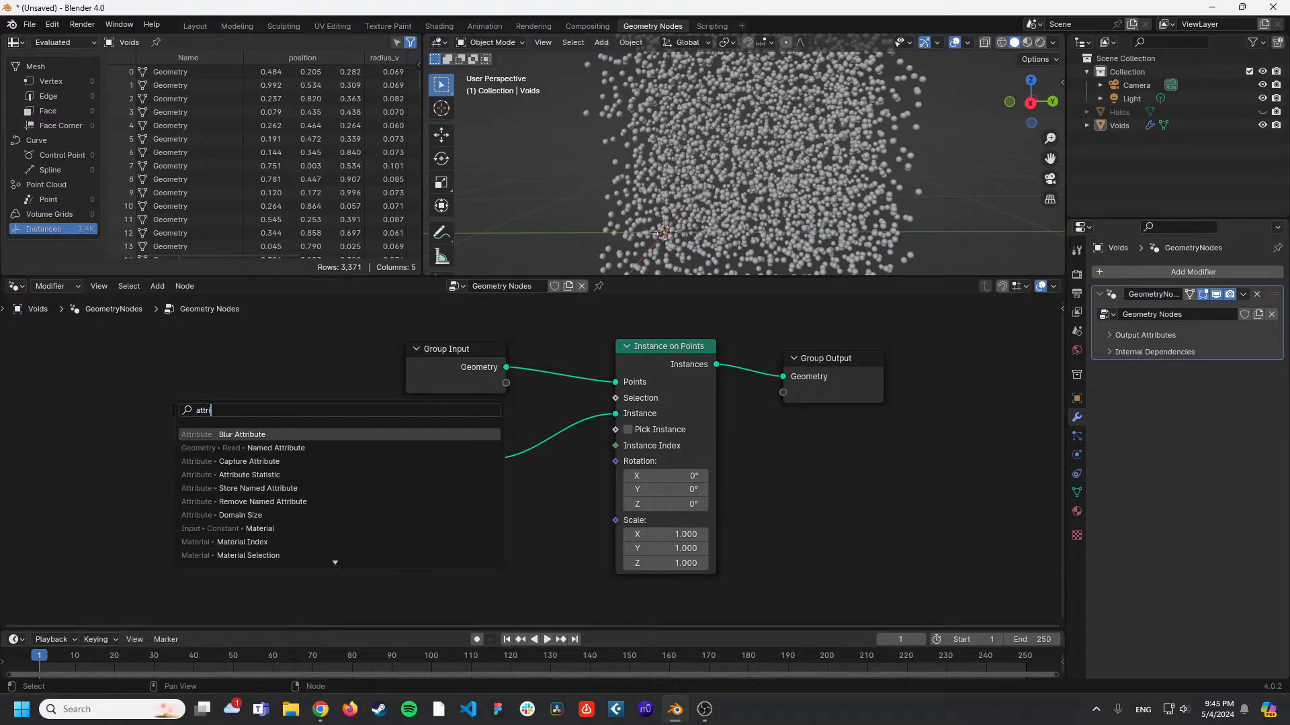
{"action": "left_click", "coordinate": [255, 448]}
{"action": "left_click", "coordinate": [143, 427]}
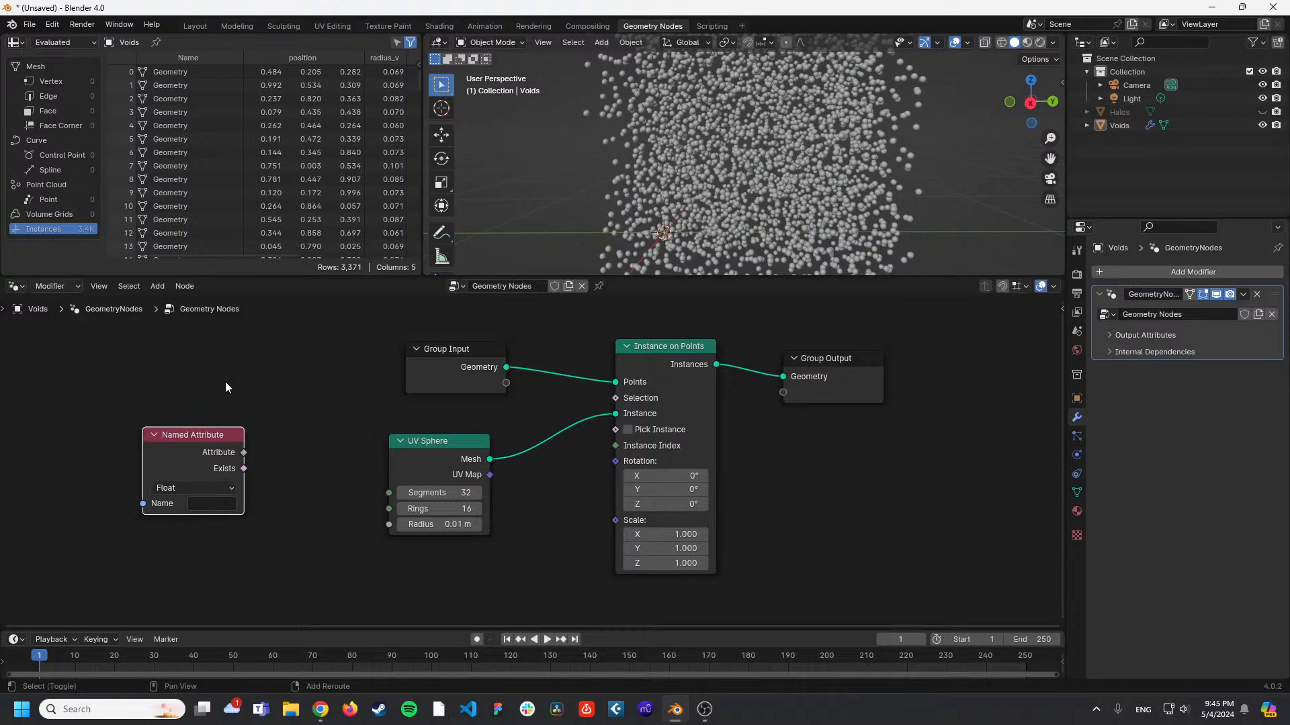
{"action": "key", "text": "ctrl+z"}
{"action": "key", "text": "shift+a"}
{"action": "mouse_move", "coordinate": [198, 445]}
{"action": "mouse_move", "coordinate": [324, 444]}
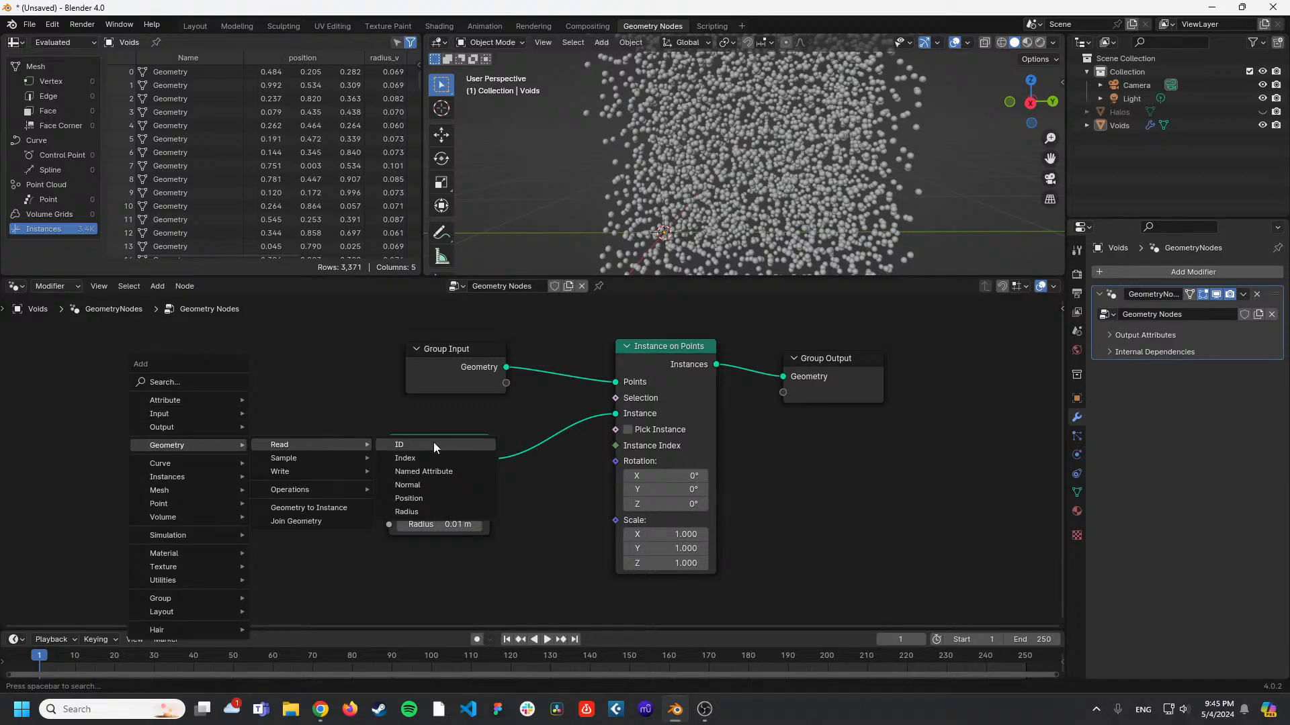
{"action": "key", "text": "Escape"}
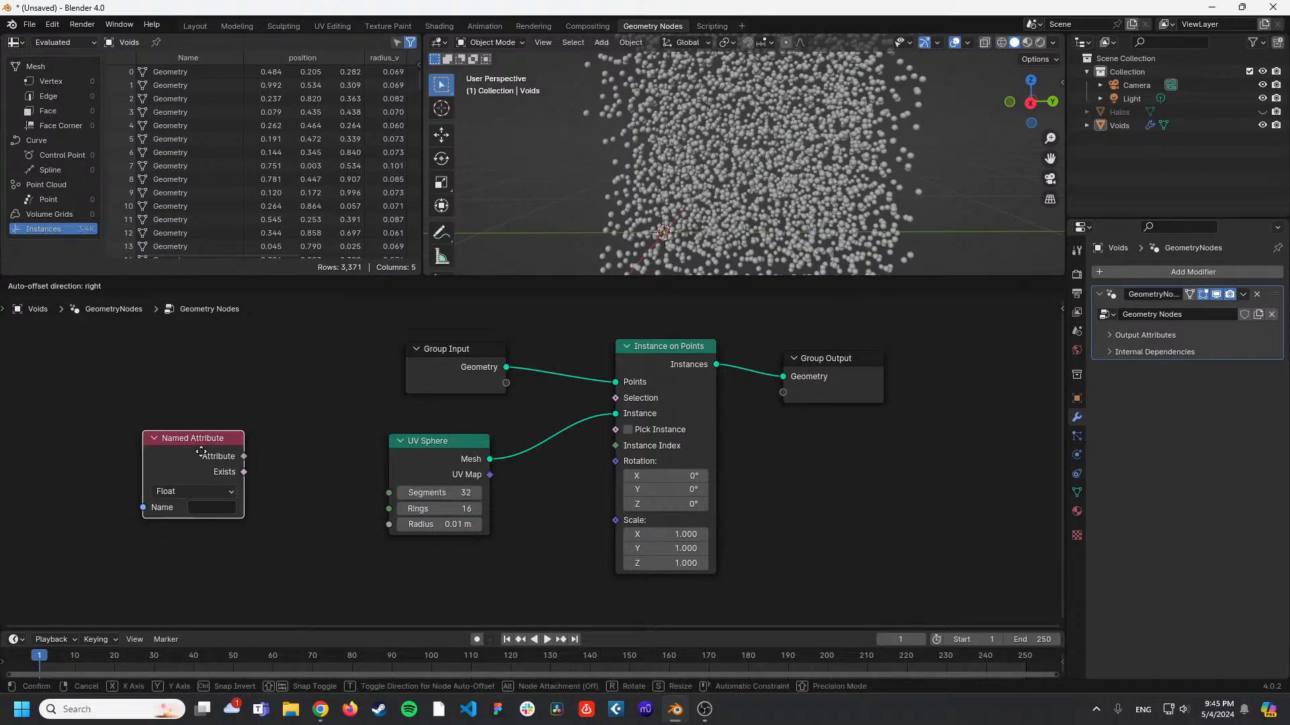
{"action": "left_click_drag", "start_coordinate": [202, 450], "coordinate": [199, 448]}
{"action": "left_click", "coordinate": [216, 501]}
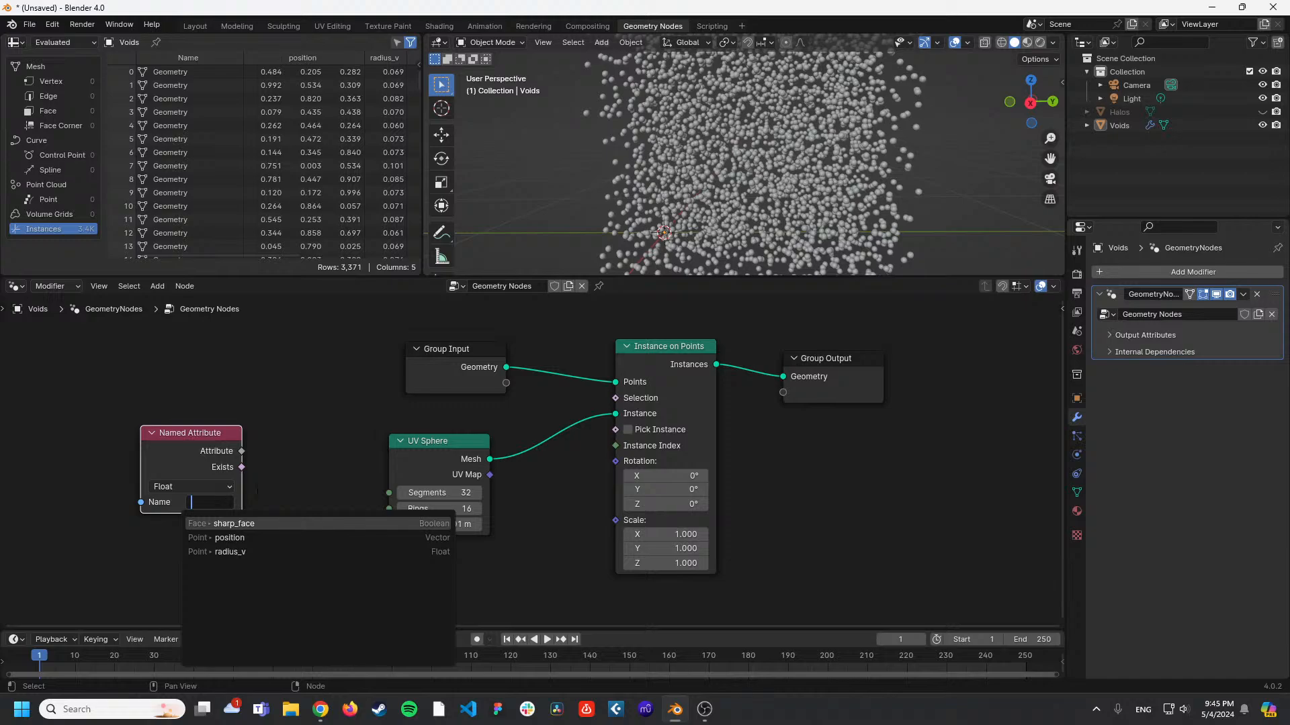
{"action": "key", "text": "Escape"}
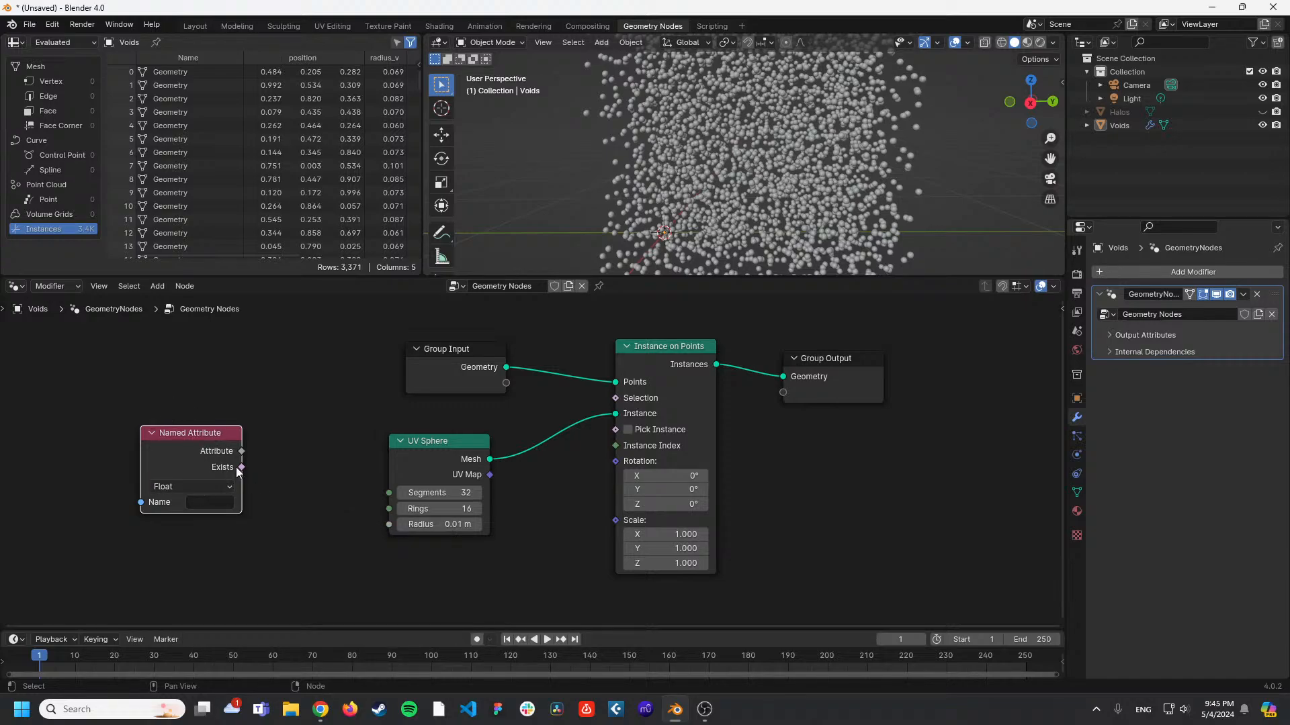
{"action": "key", "text": "shift+a"}
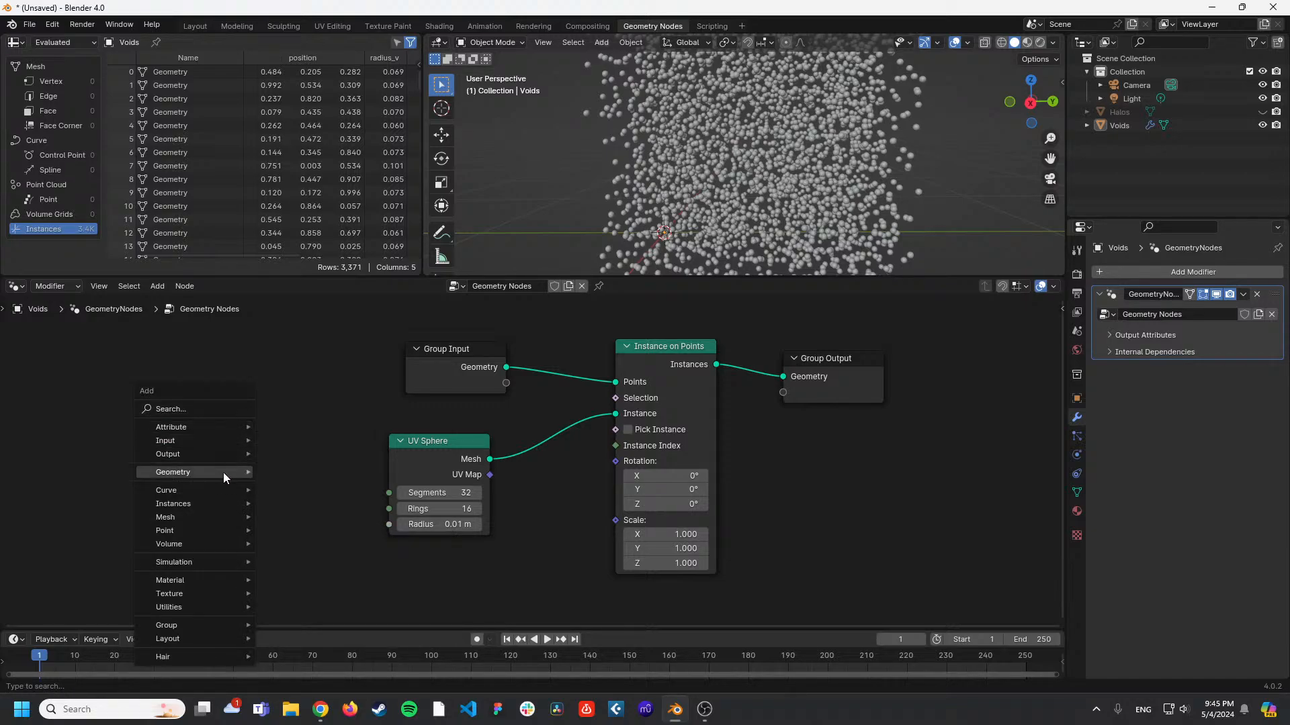
{"action": "mouse_move", "coordinate": [223, 473]}
{"action": "mouse_move", "coordinate": [288, 471]}
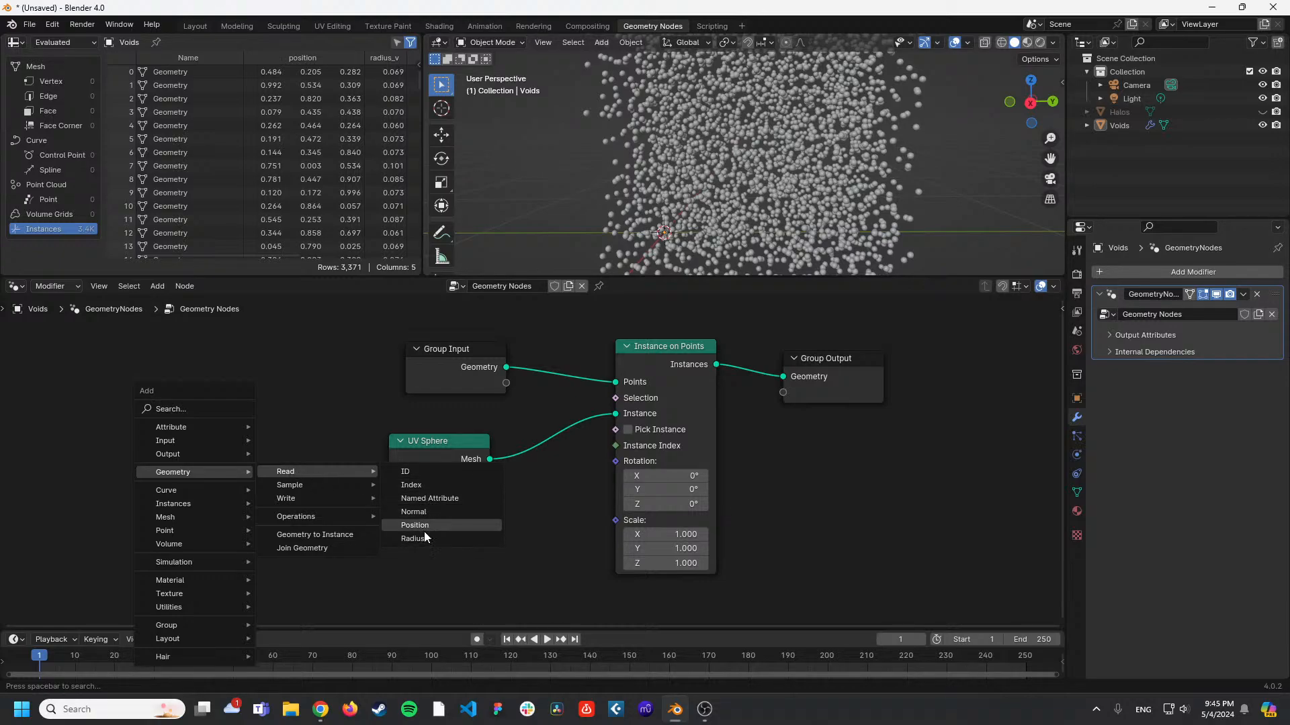
{"action": "left_click", "coordinate": [429, 499]}
{"action": "left_click", "coordinate": [300, 438]}
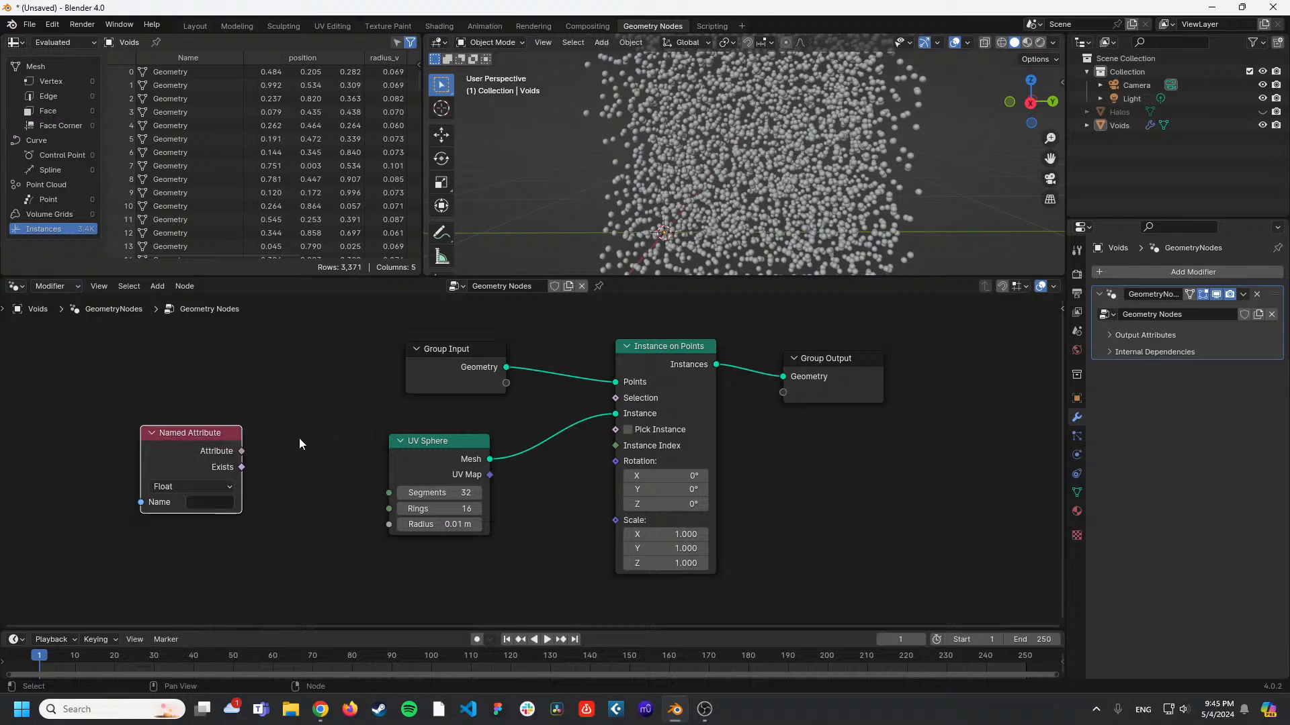
Align the Named Attribute node with the UV Sphere node and set its name to radius_v.
{"action": "left_click_drag", "start_coordinate": [183, 469], "coordinate": [180, 477]}
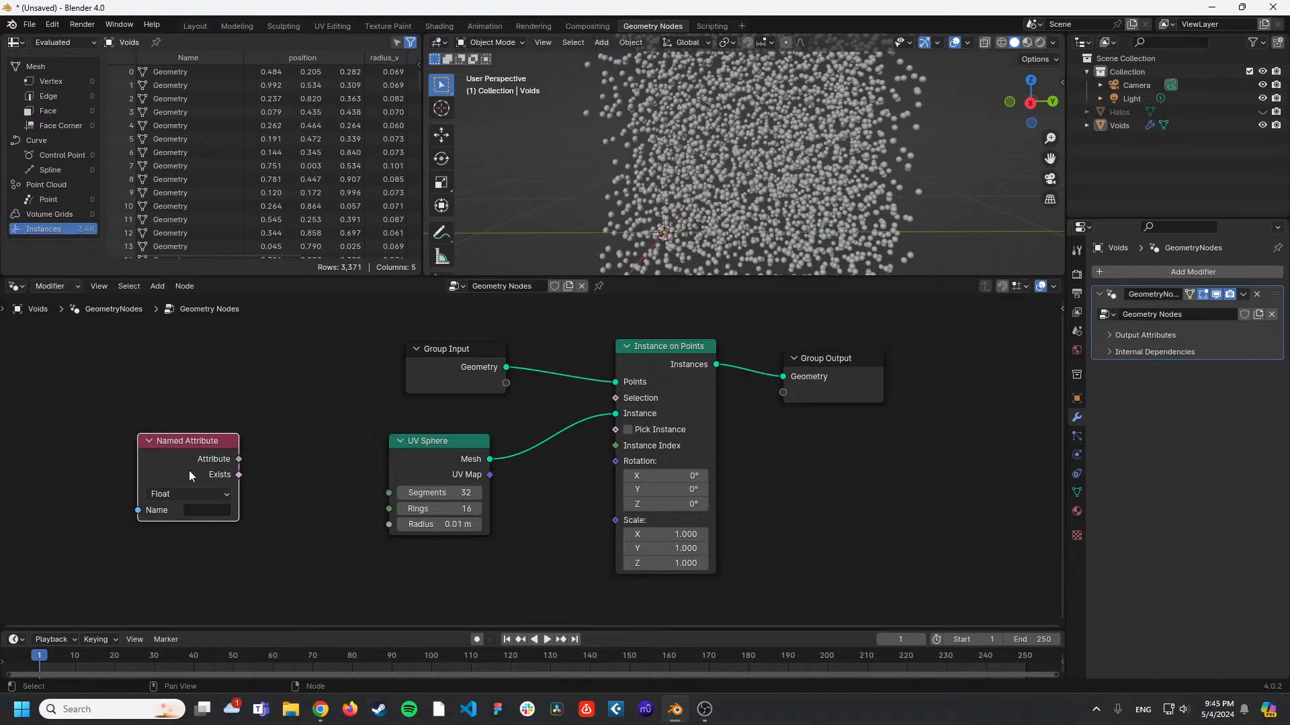
{"action": "left_click", "coordinate": [213, 509]}
{"action": "left_click", "coordinate": [267, 558]}
Try driving the UV Sphere's Radius with the Named Attribute's Attribute output, and remove that link.
{"action": "left_click_drag", "start_coordinate": [239, 460], "coordinate": [389, 524]}
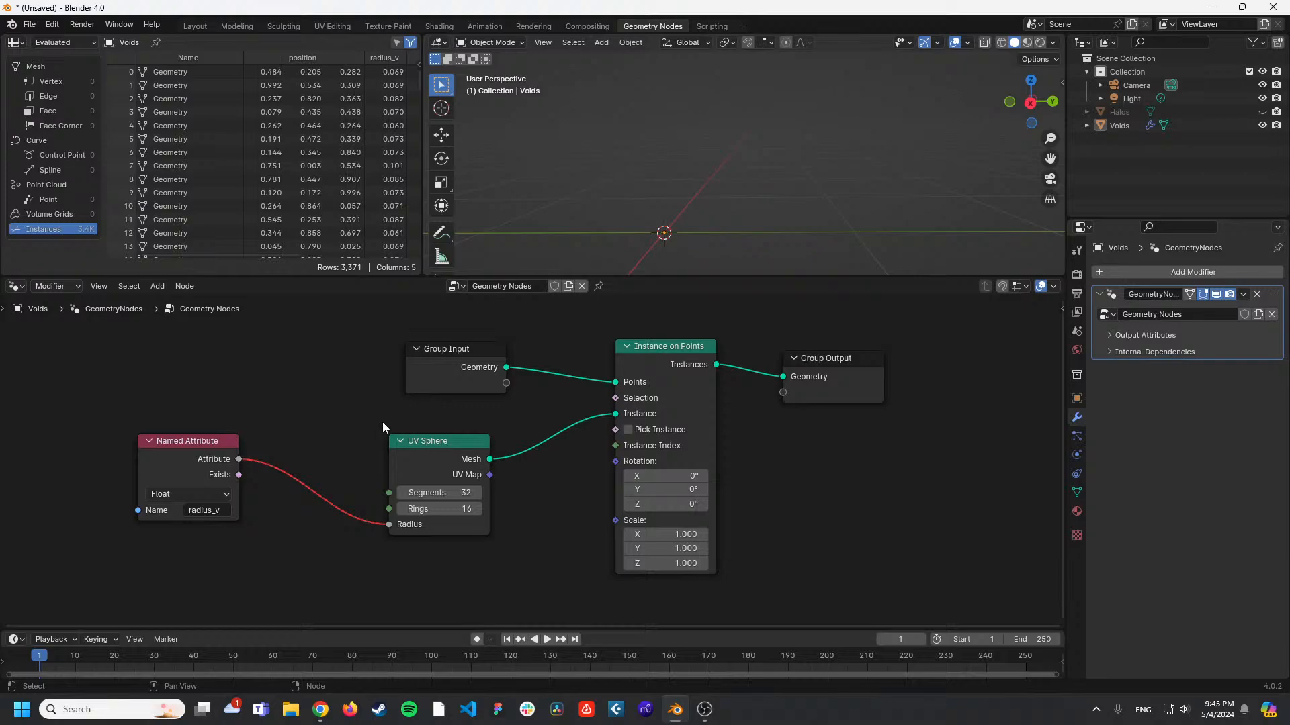
{"action": "left_click_drag", "start_coordinate": [203, 461], "coordinate": [171, 563]}
{"action": "middle_click_drag", "start_coordinate": [261, 487], "coordinate": [329, 404]}
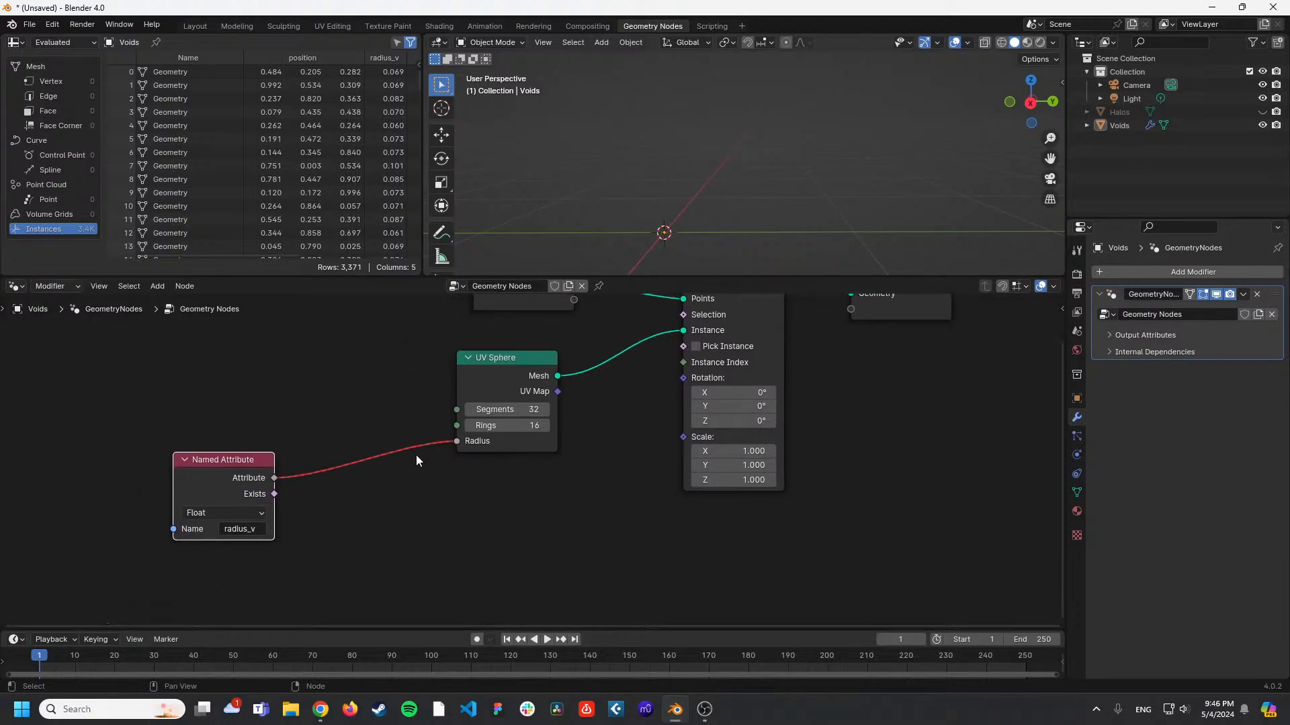
{"action": "left_click_drag", "start_coordinate": [454, 444], "coordinate": [437, 518]}
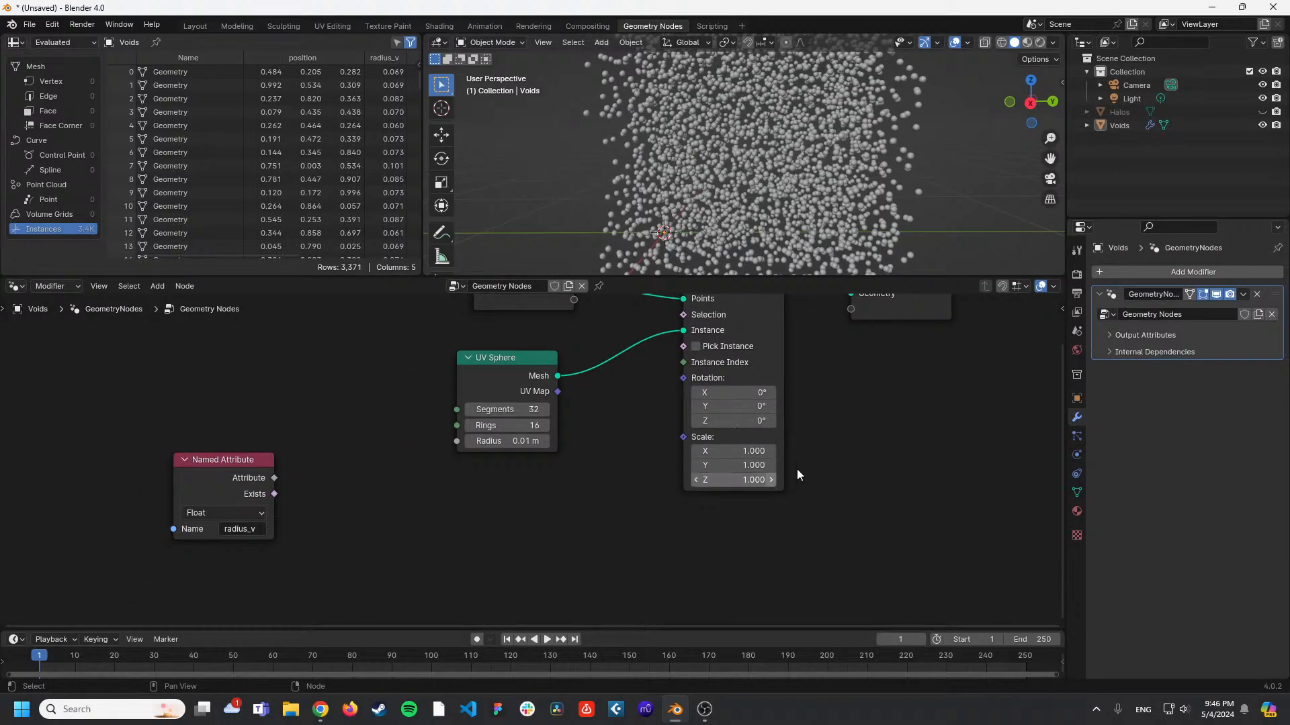
Move the Named Attribute node lower and place a Combine XYZ node between it and Instance on Points, beneath the UV Sphere.
{"action": "left_click_drag", "start_coordinate": [232, 463], "coordinate": [244, 519]}
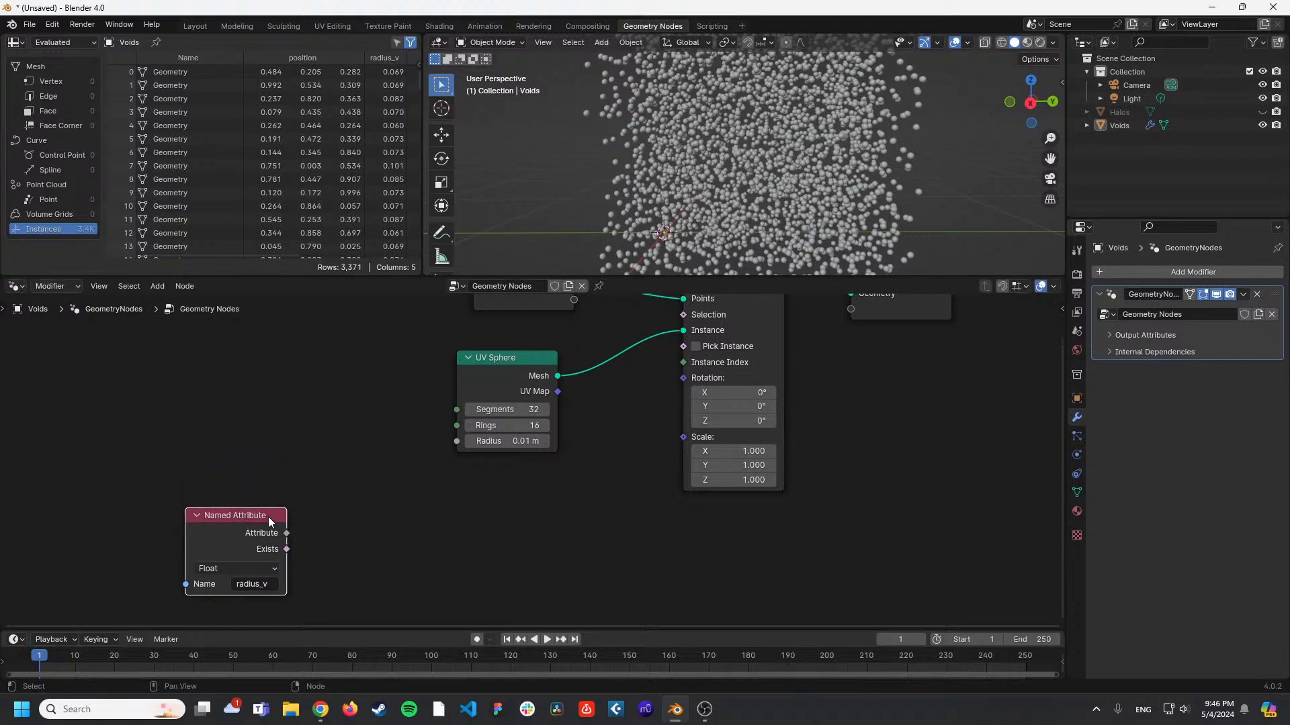
{"action": "key", "text": "shift+a"}
{"action": "left_click", "coordinate": [328, 426]}
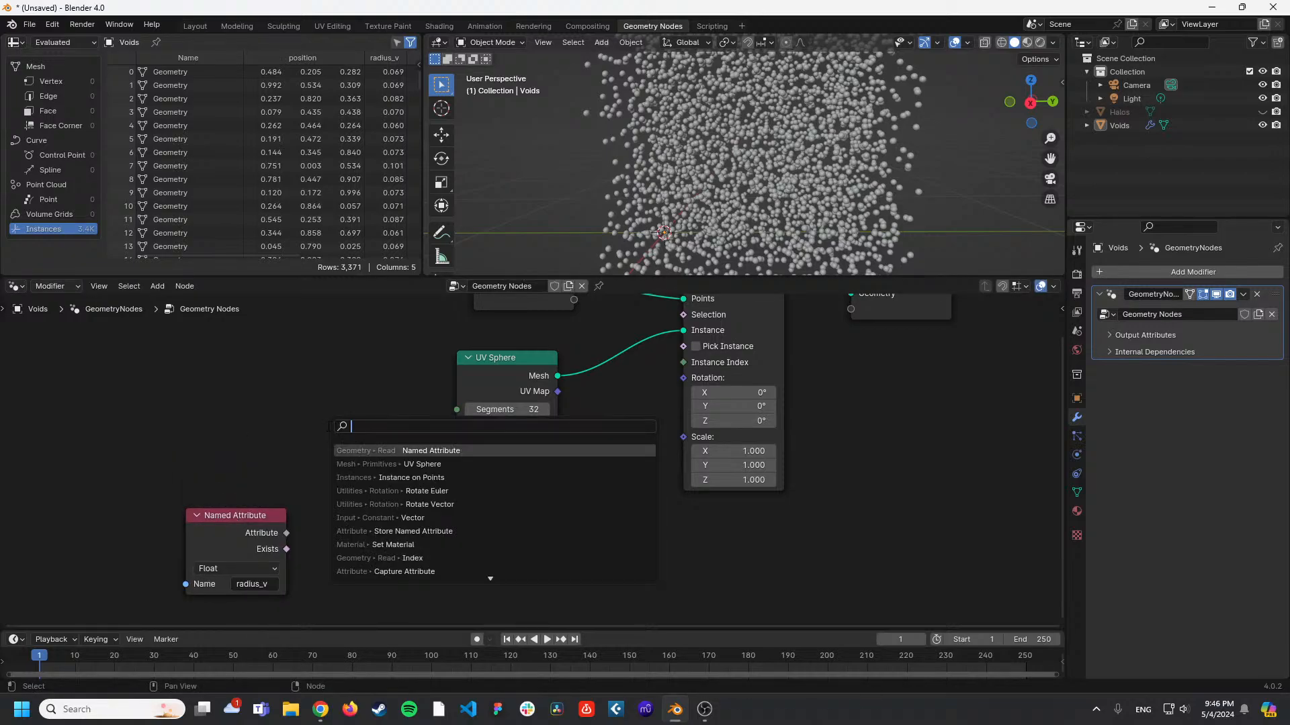
{"action": "type", "text": "combi"}
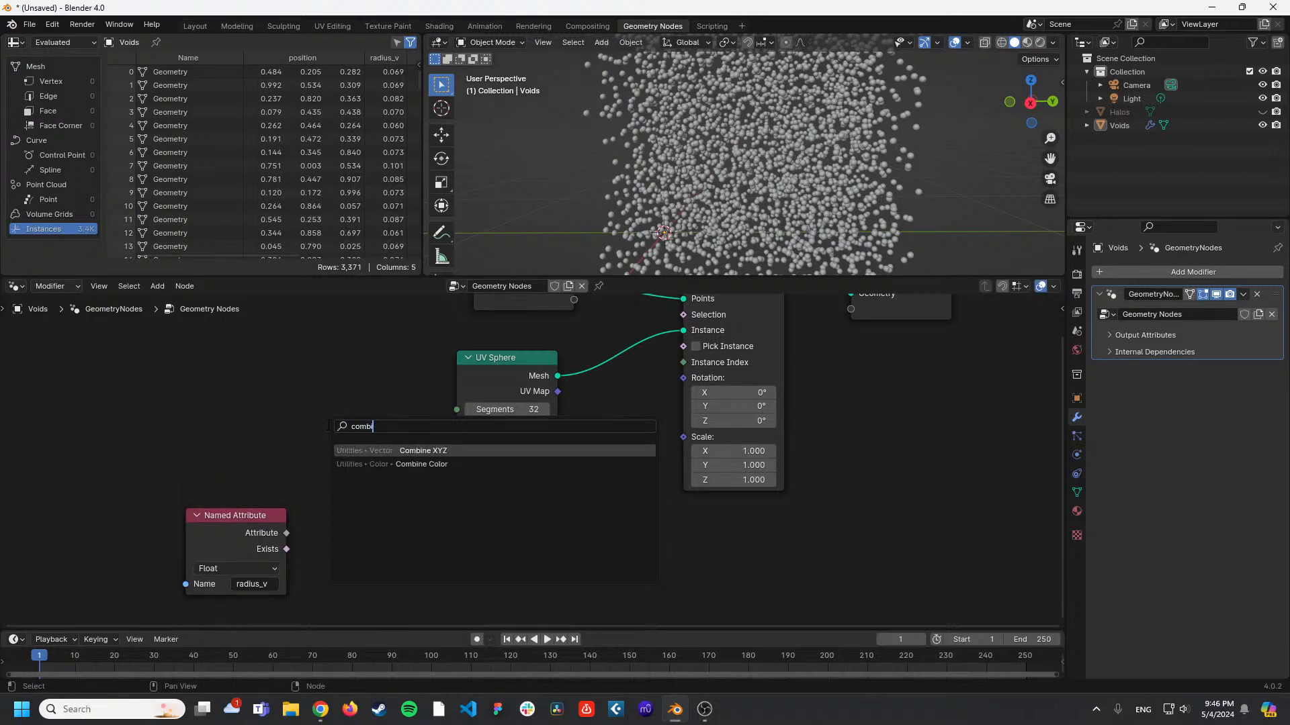
{"action": "key", "text": "Return"}
{"action": "left_click", "coordinate": [406, 474]}
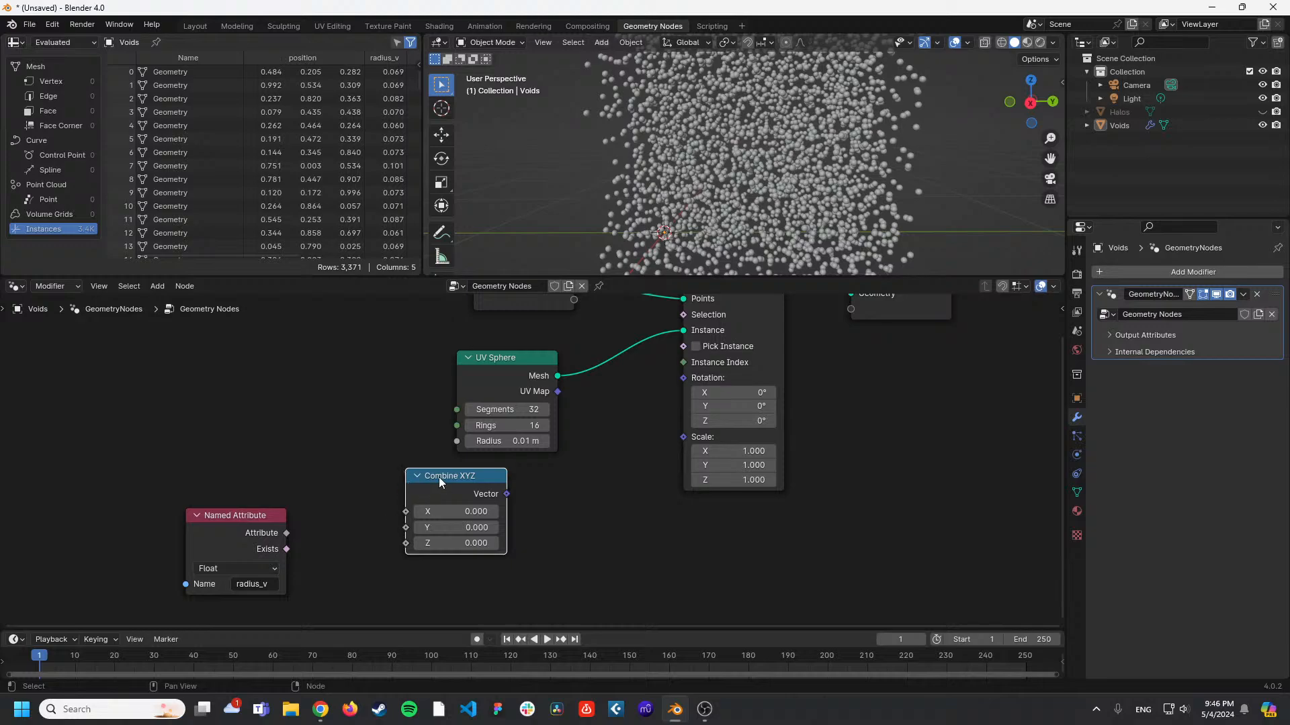
Link the radius_v Attribute output to Combine XYZ's X, Y and Z inputs, and its Vector output to Instance on Points' Scale.
{"action": "mouse_move", "coordinate": [440, 482]}
{"action": "left_mouse_down"}
{"action": "mouse_move", "coordinate": [407, 498]}
{"action": "mouse_move", "coordinate": [427, 505]}
{"action": "left_mouse_up"}
{"action": "key", "text": "shift+a"}
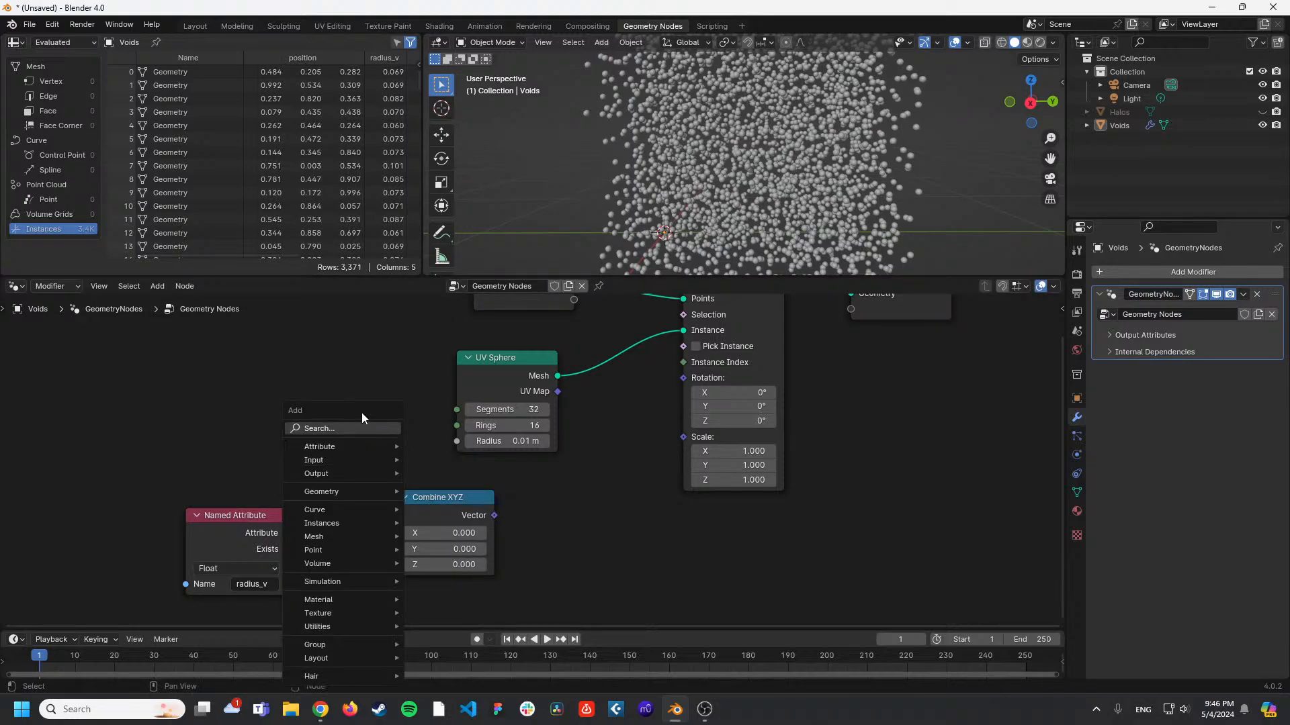
{"action": "left_click", "coordinate": [367, 428]}
{"action": "key", "text": "Escape"}
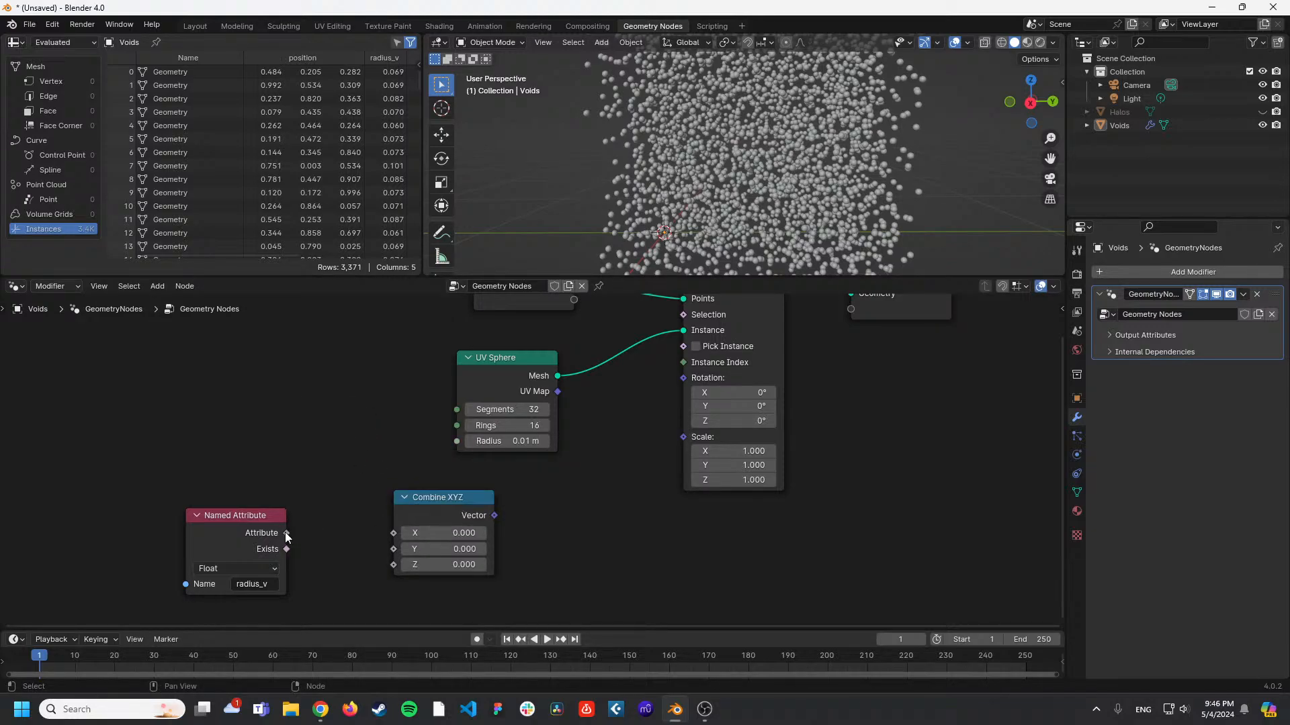
{"action": "left_click_drag", "start_coordinate": [287, 533], "coordinate": [425, 559]}
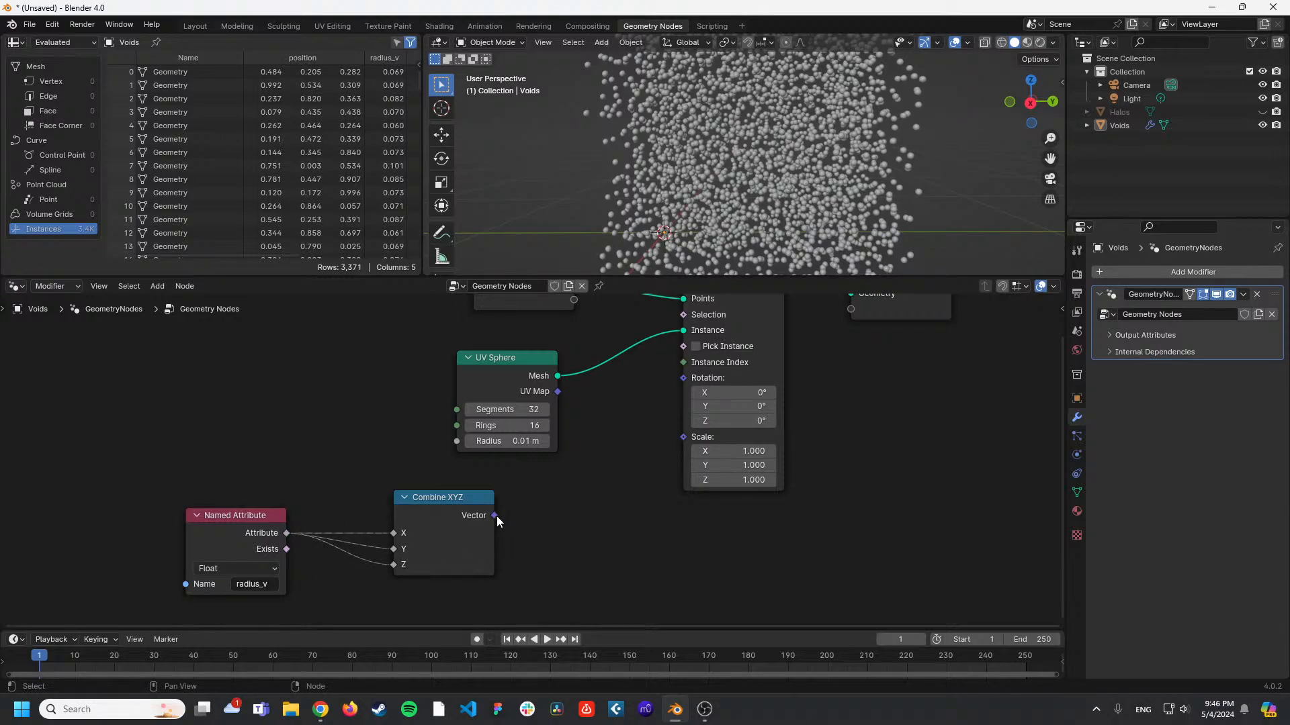
{"action": "left_click_drag", "start_coordinate": [495, 515], "coordinate": [683, 437]}
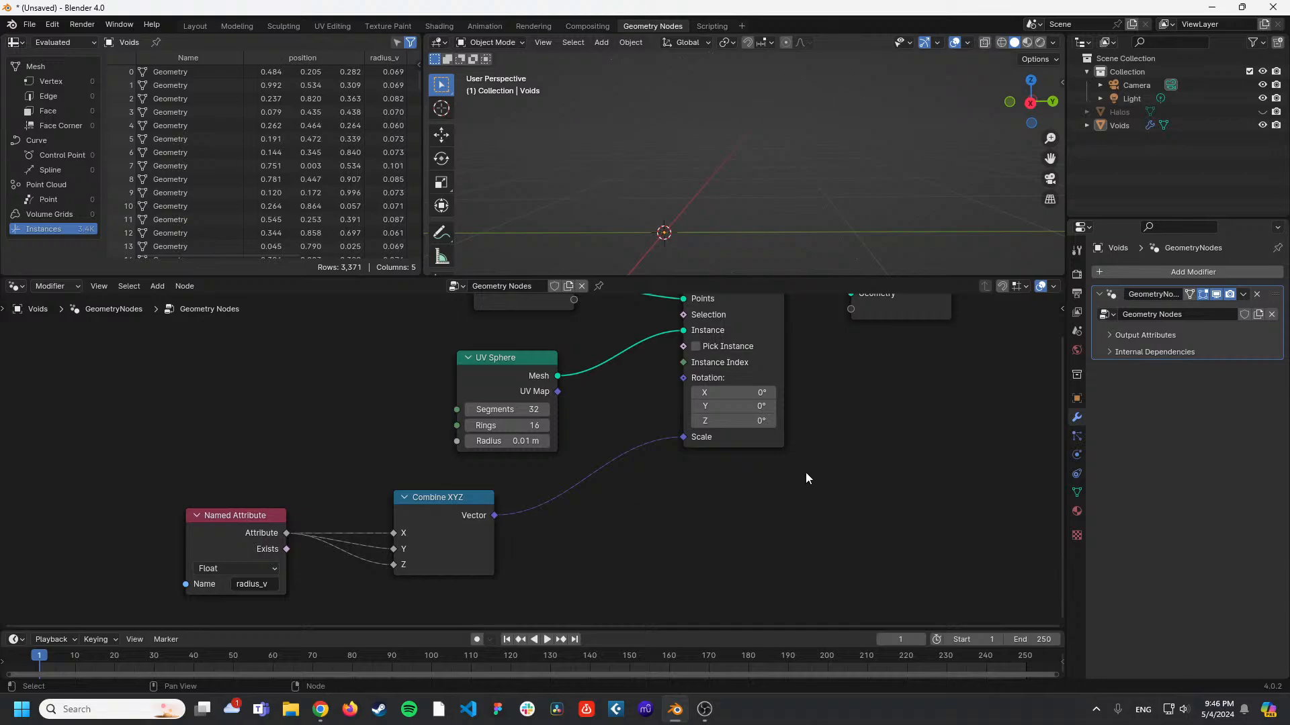
{"action": "key", "text": "Home"}
{"action": "middle_click_drag", "start_coordinate": [792, 186], "coordinate": [743, 172]}
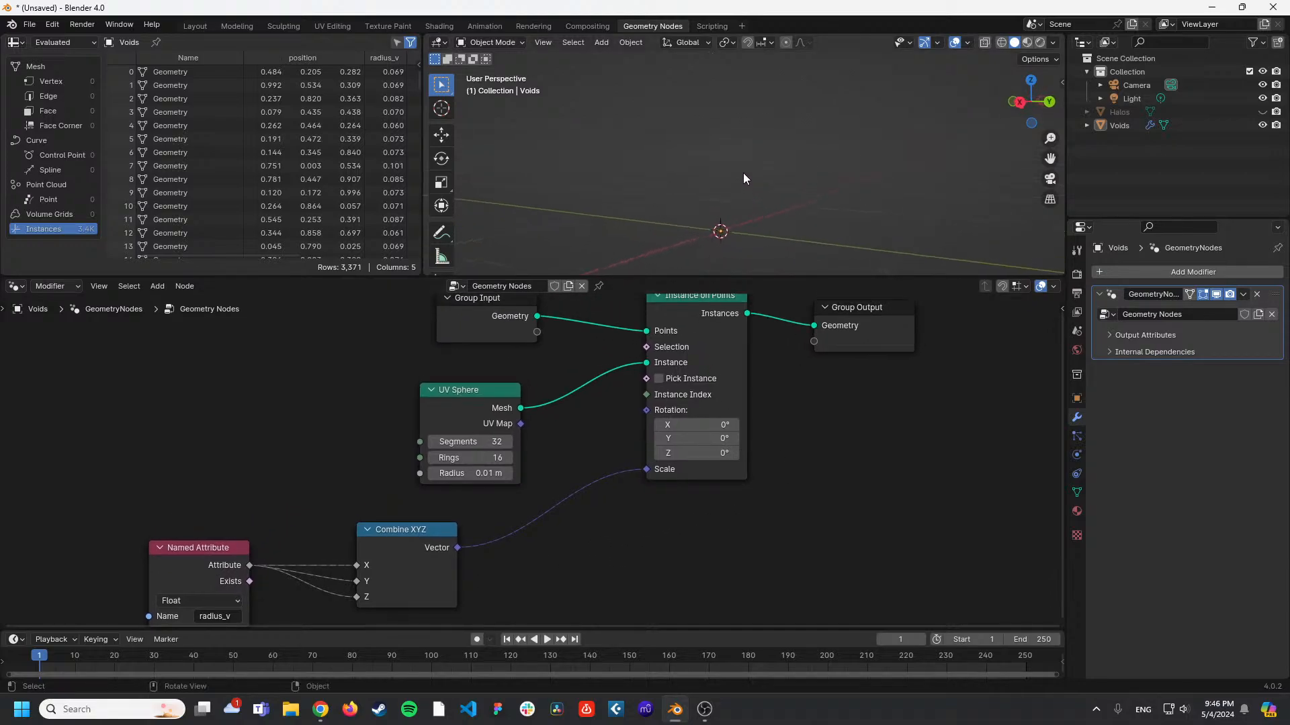
{"action": "left_click", "coordinate": [760, 149]}
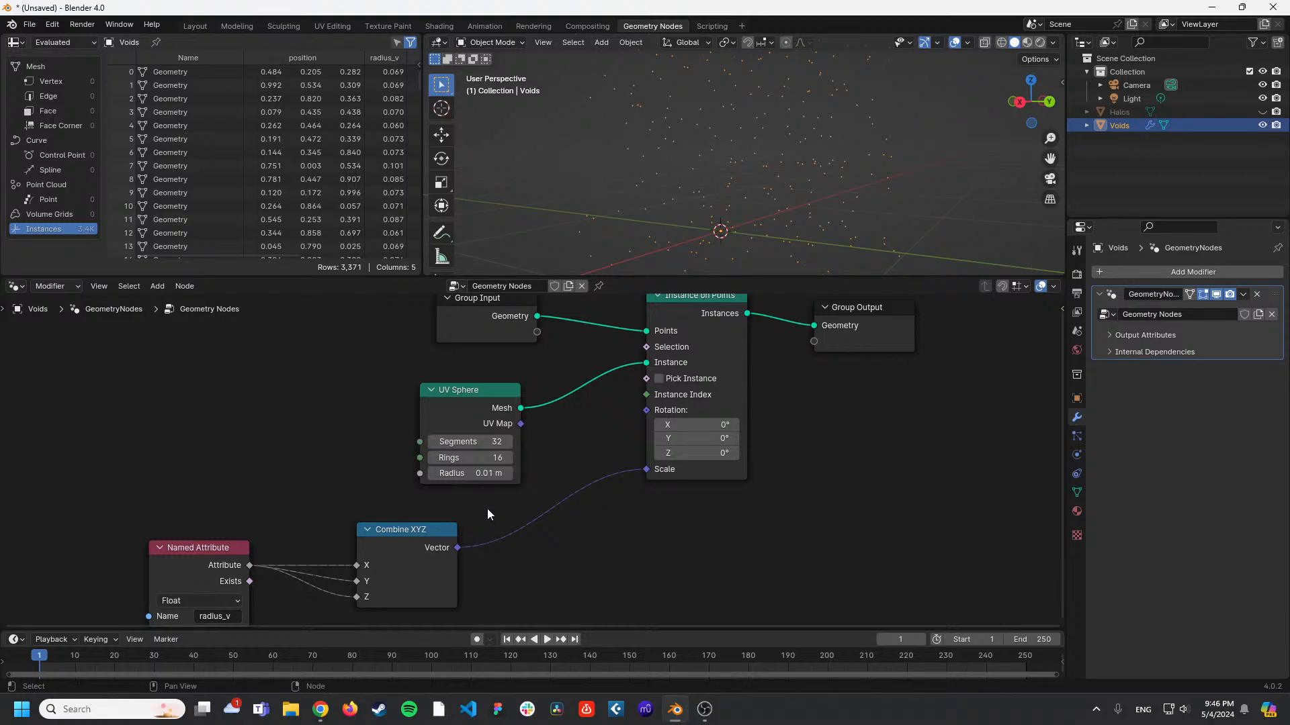
Insert a Math node set to Add on the link between Combine XYZ and Instance on Points' Scale.
{"action": "left_click_drag", "start_coordinate": [413, 534], "coordinate": [393, 539]}
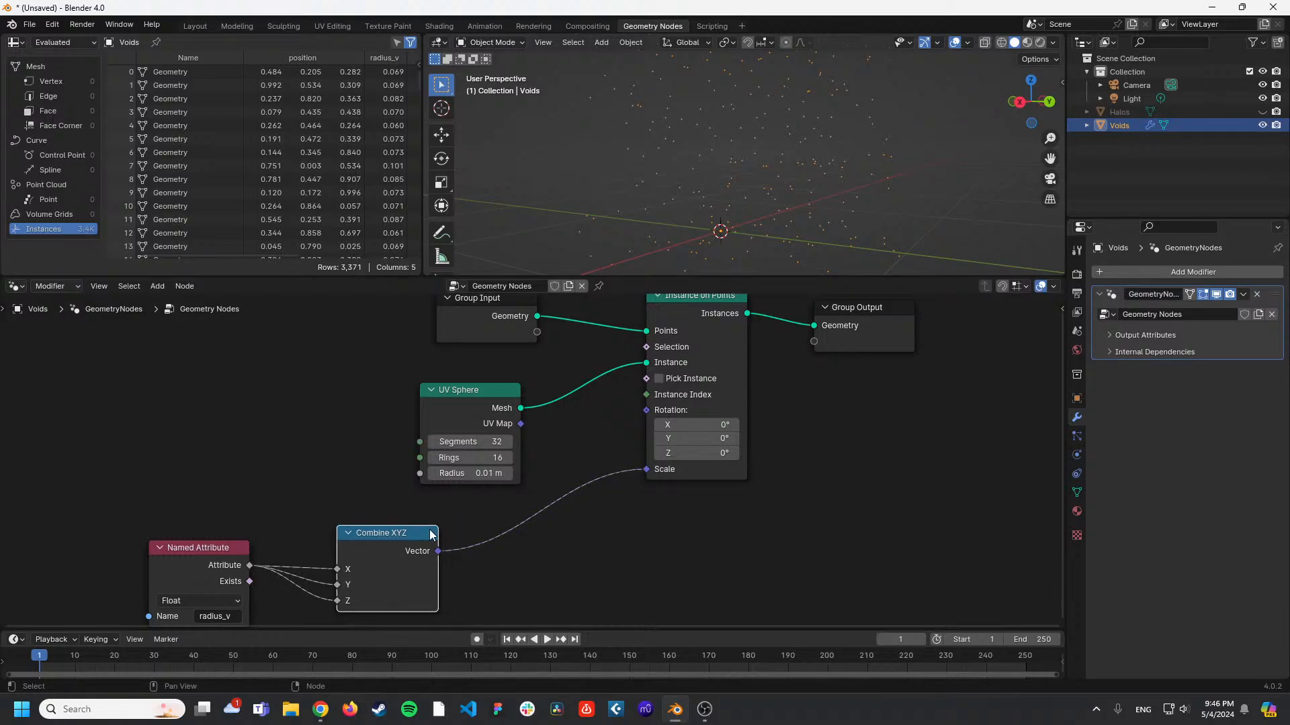
{"action": "left_click", "coordinate": [506, 507]}
{"action": "key", "text": "shift+a"}
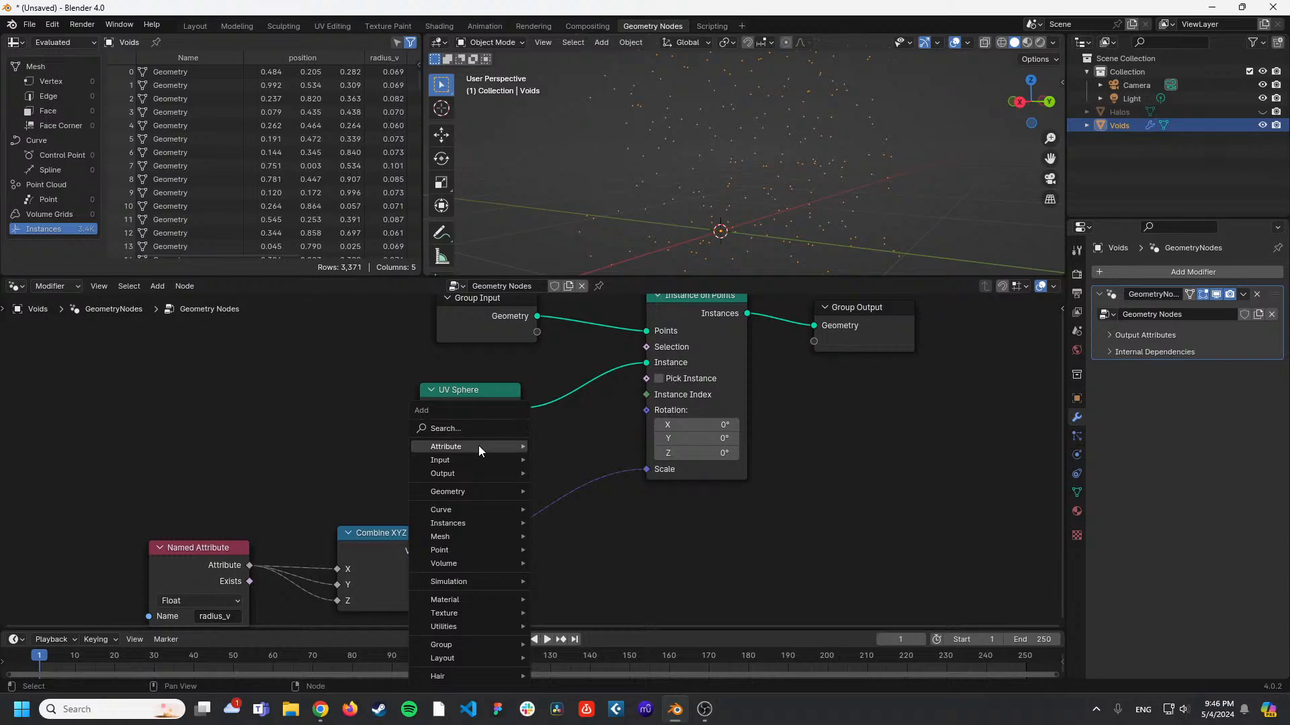
{"action": "left_click", "coordinate": [477, 428]}
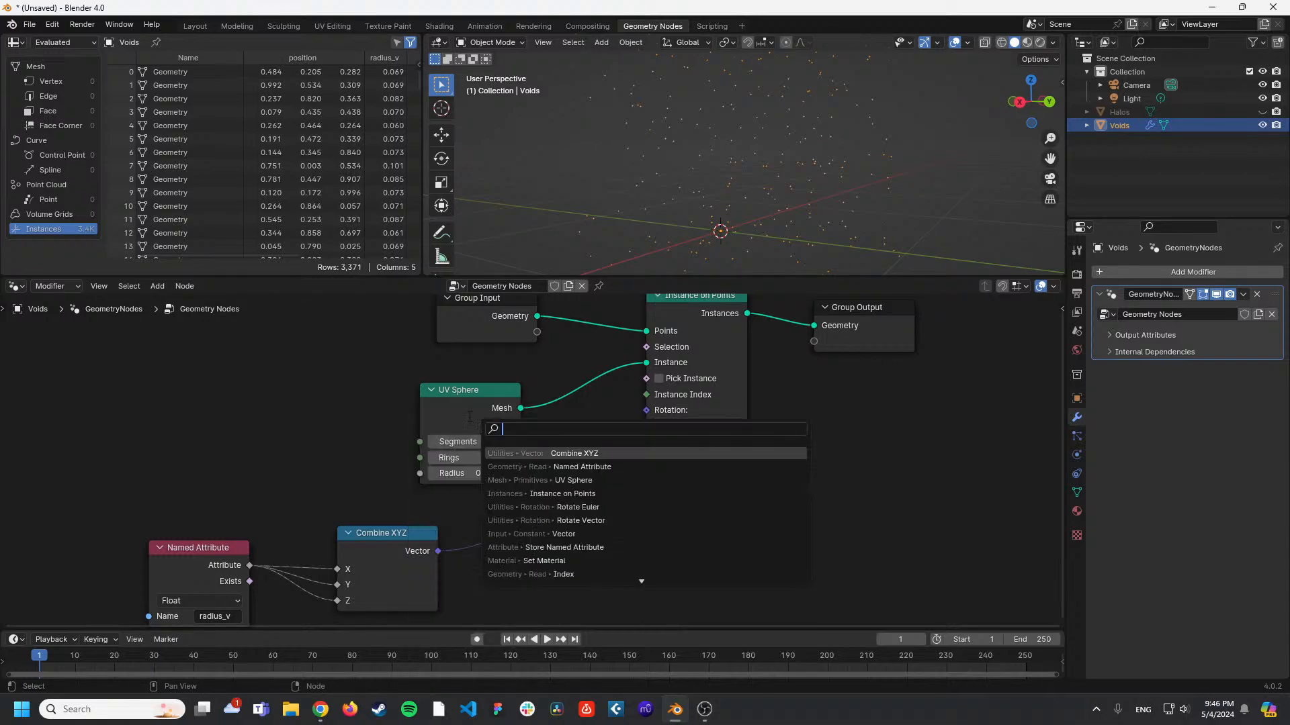
{"action": "type", "text": "add"}
{"action": "key", "text": "Return"}
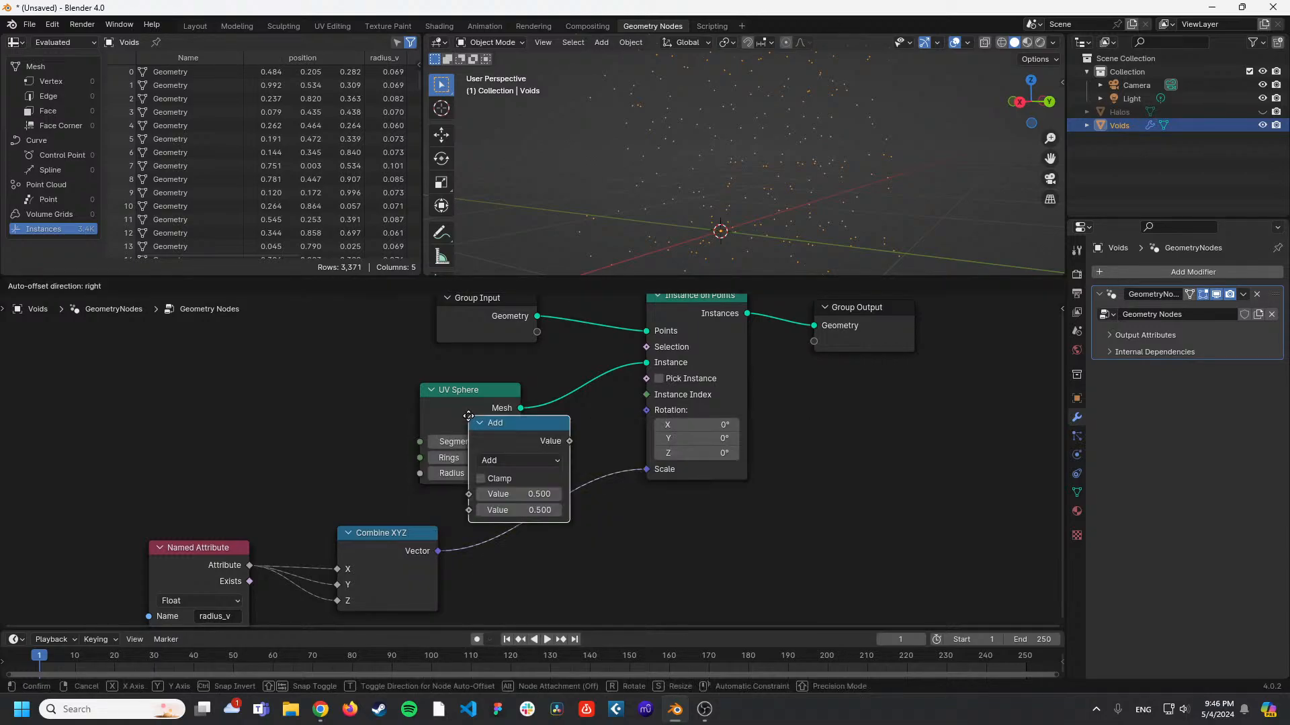
{"action": "left_click", "coordinate": [574, 505]}
{"action": "left_click", "coordinate": [573, 510]}
{"action": "left_click", "coordinate": [575, 508]}
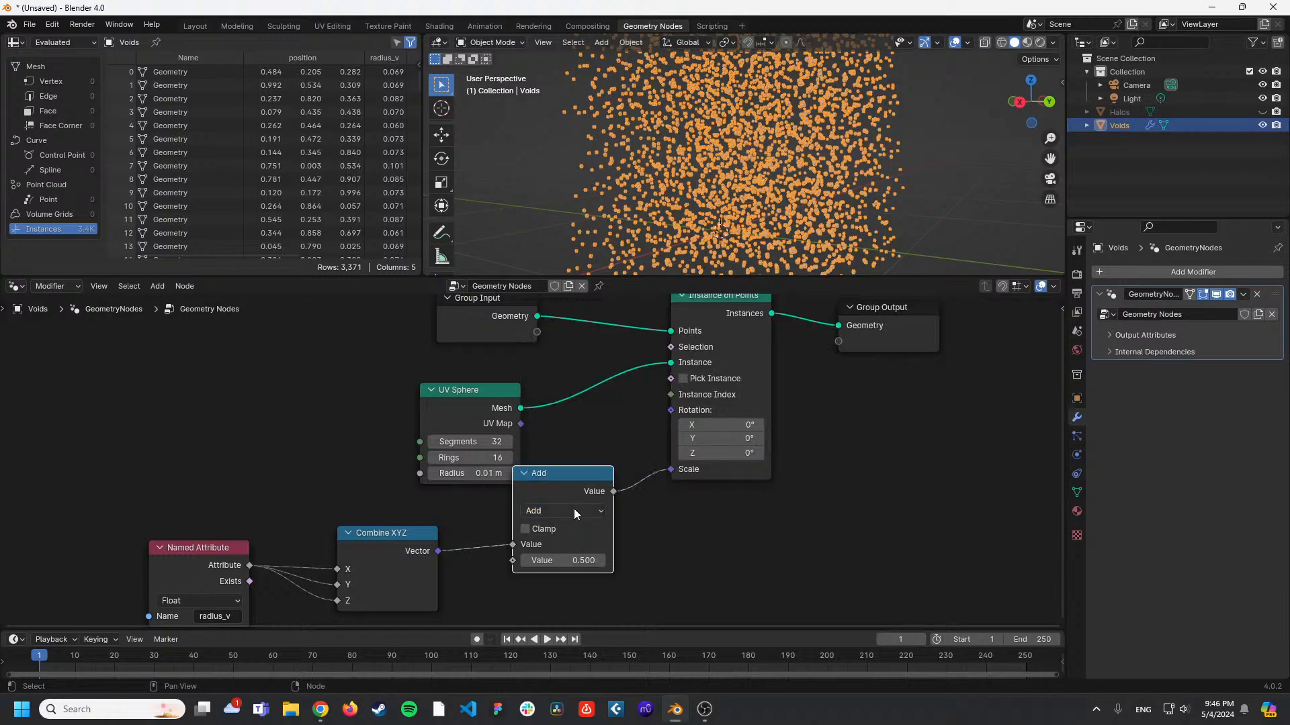
Change the Math node's operation to Multiply and set its second value to 10.
{"action": "left_click", "coordinate": [579, 515]}
{"action": "left_click", "coordinate": [574, 361]}
{"action": "left_click", "coordinate": [563, 560]}
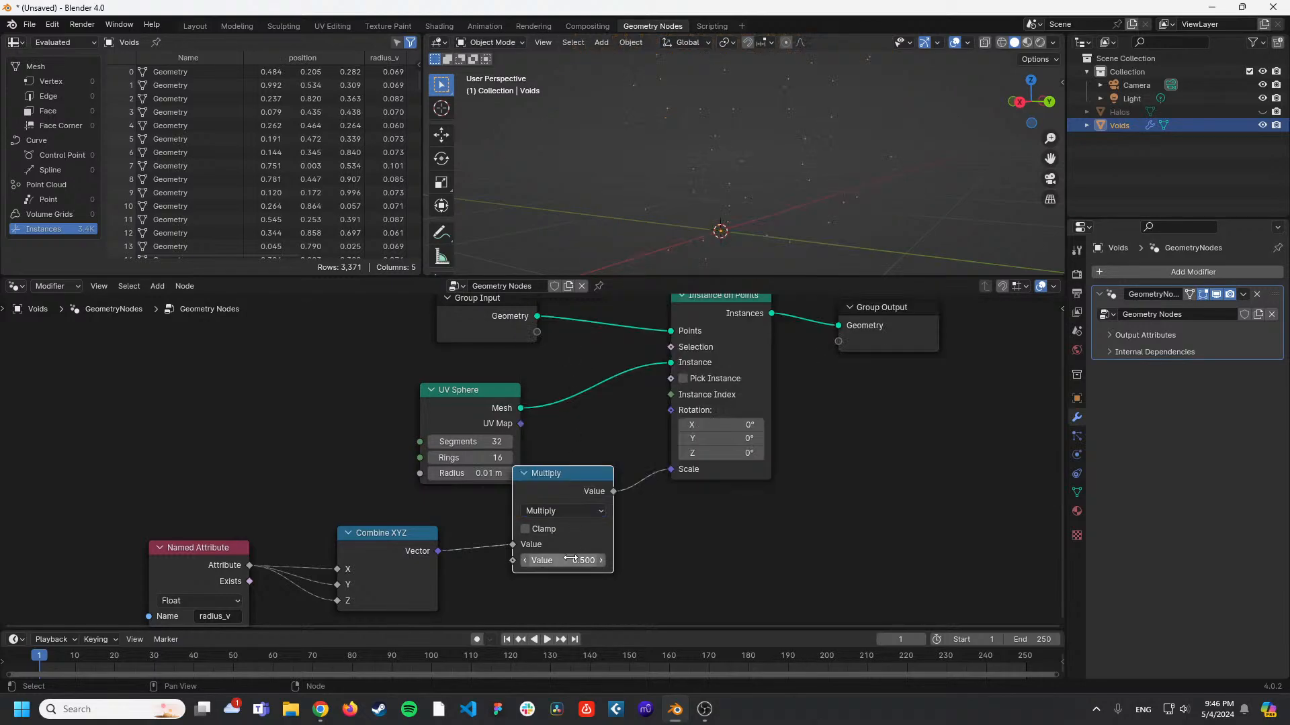
{"action": "type", "text": "0"}
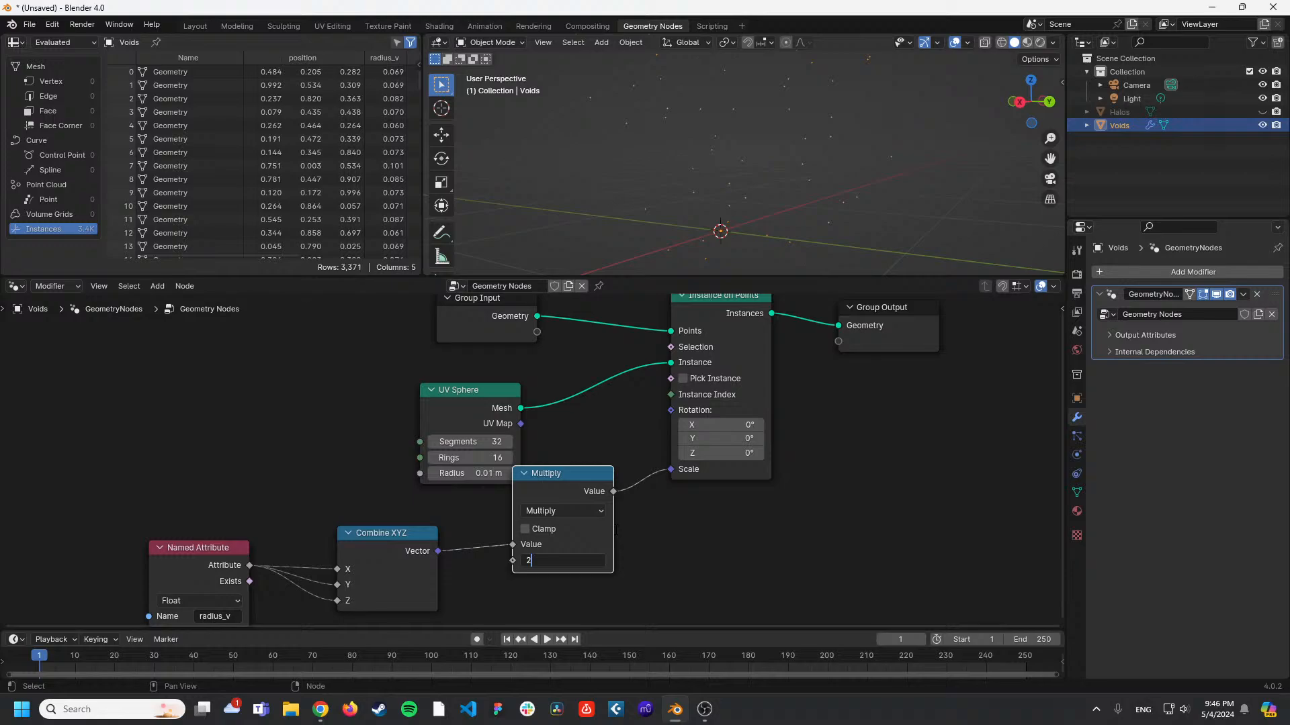
{"action": "type", "text": "10"}
{"action": "key", "text": "Return"}
{"action": "left_click", "coordinate": [955, 175]}
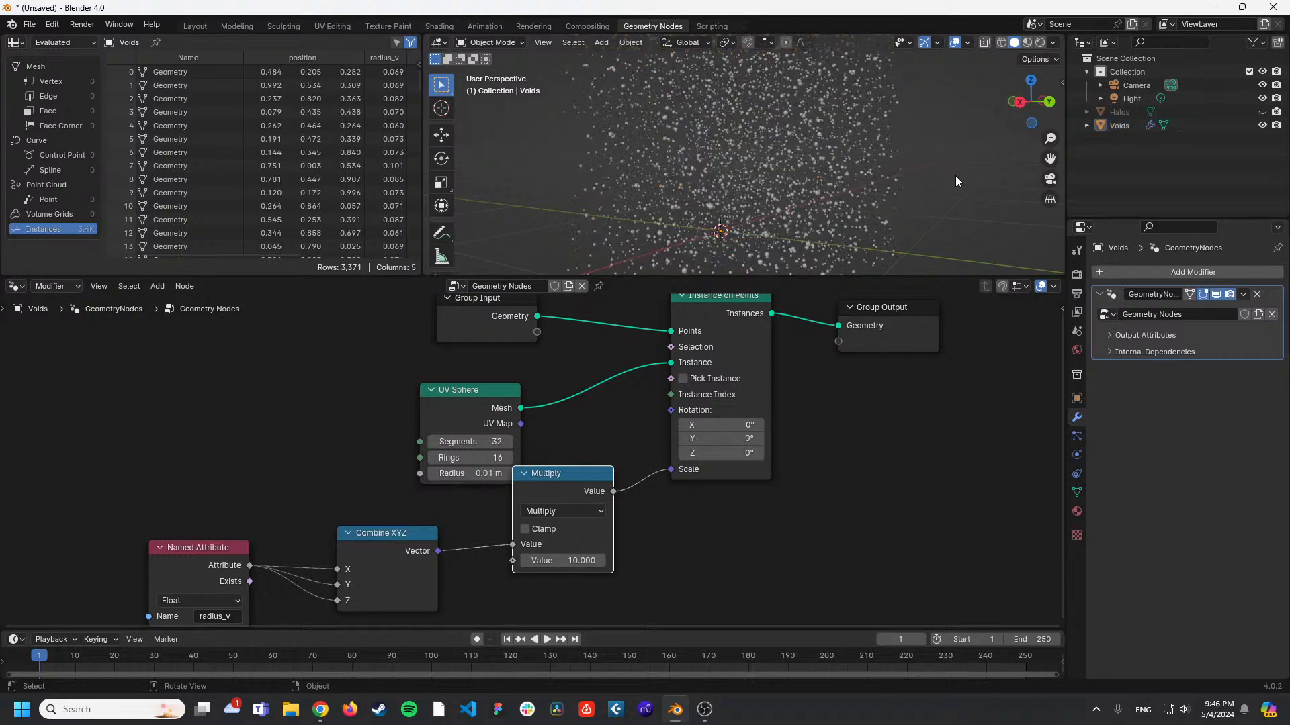
{"action": "middle_click_drag", "start_coordinate": [955, 175], "coordinate": [880, 193]}
Arrange the Named Attribute, Combine XYZ and Multiply nodes in a tidy chain well below the UV Sphere node.
{"action": "left_click_drag", "start_coordinate": [575, 489], "coordinate": [576, 512]}
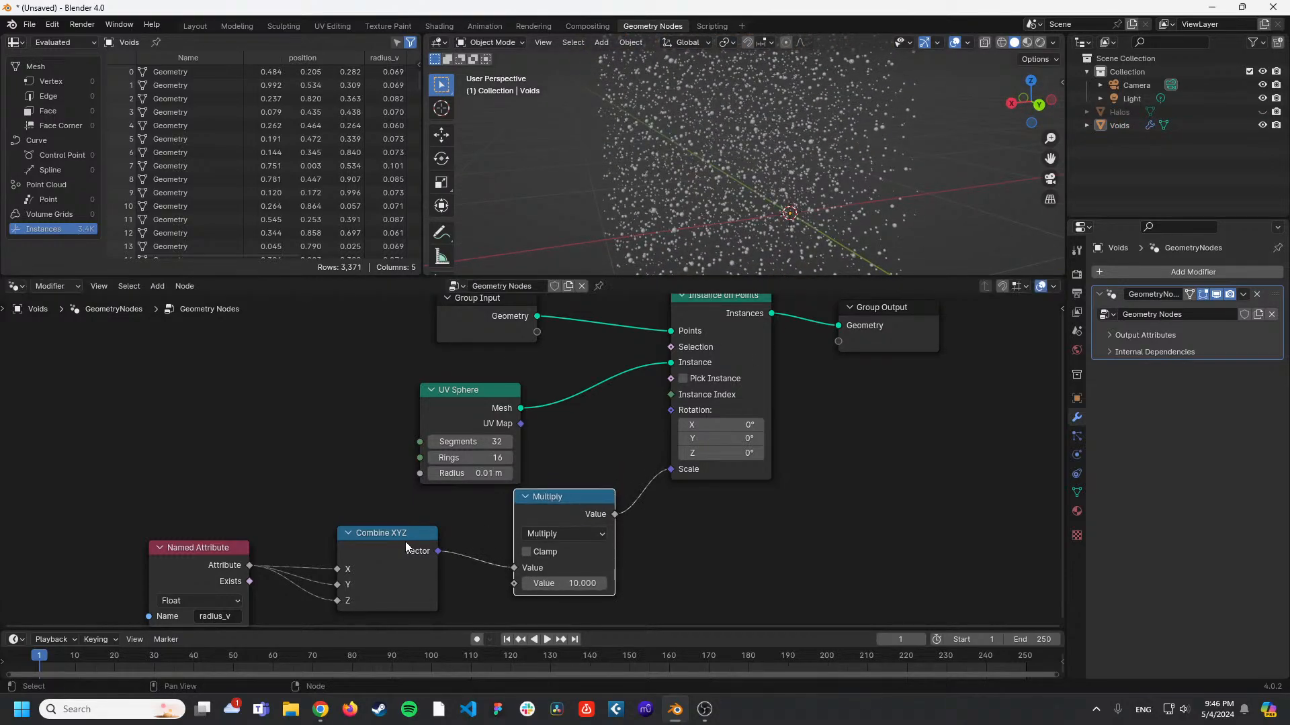
{"action": "left_click_drag", "start_coordinate": [384, 547], "coordinate": [393, 564]}
{"action": "mouse_move", "coordinate": [563, 517]}
{"action": "left_mouse_down"}
{"action": "mouse_move", "coordinate": [538, 535]}
{"action": "mouse_move", "coordinate": [550, 525]}
{"action": "left_mouse_up"}
{"action": "left_click_drag", "start_coordinate": [196, 574], "coordinate": [197, 605]}
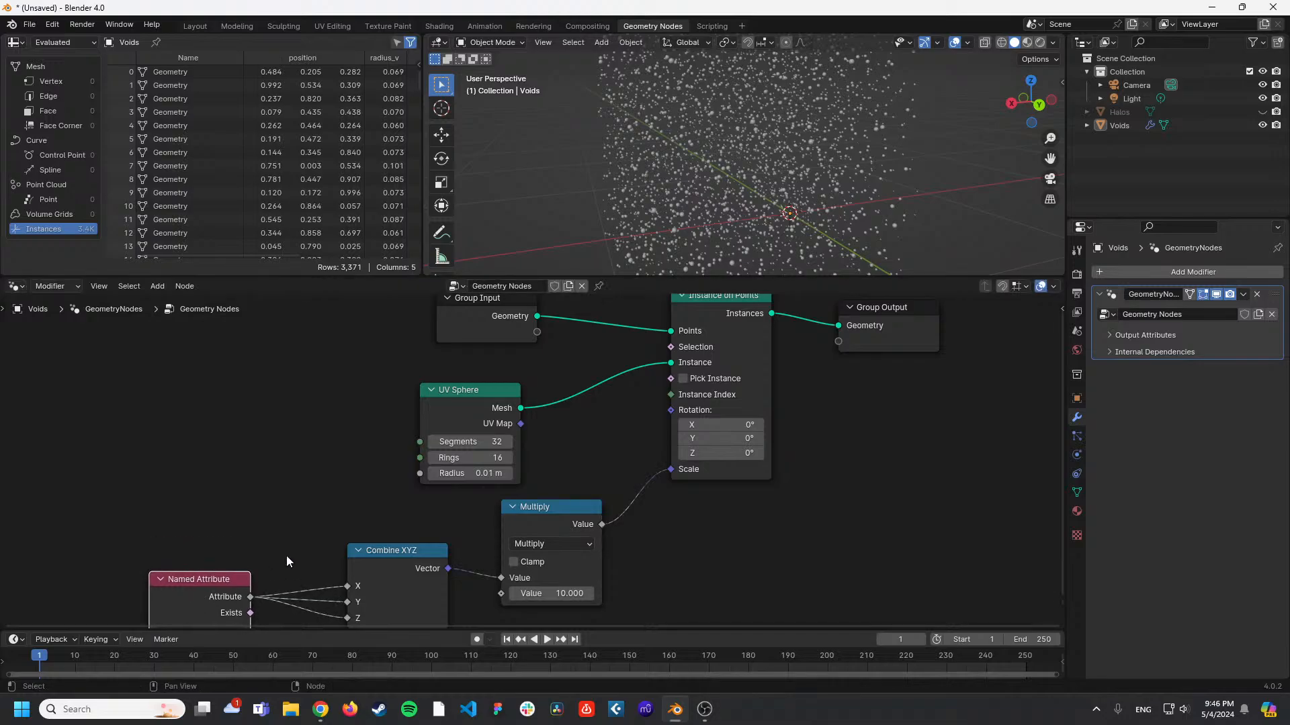
{"action": "middle_click_drag", "start_coordinate": [298, 463], "coordinate": [244, 488]}
{"action": "scroll", "coordinate": [782, 185], "scroll_direction": "up", "scroll_amount": 5}
{"action": "mouse_move", "coordinate": [788, 176]}
{"action": "middle_mouse_down"}
{"action": "mouse_move", "coordinate": [759, 138]}
{"action": "mouse_move", "coordinate": [707, 144]}
{"action": "mouse_move", "coordinate": [771, 161]}
{"action": "mouse_move", "coordinate": [829, 153]}
{"action": "mouse_move", "coordinate": [734, 152]}
{"action": "mouse_move", "coordinate": [709, 189]}
{"action": "mouse_move", "coordinate": [713, 228]}
{"action": "mouse_move", "coordinate": [788, 220]}
{"action": "mouse_move", "coordinate": [760, 163]}
{"action": "mouse_move", "coordinate": [696, 135]}
{"action": "mouse_move", "coordinate": [735, 160]}
{"action": "mouse_move", "coordinate": [791, 152]}
{"action": "middle_mouse_up"}
{"action": "scroll", "coordinate": [828, 153], "scroll_direction": "down", "scroll_amount": 6}
{"action": "scroll", "coordinate": [735, 160], "scroll_direction": "up", "scroll_amount": 3}
{"action": "scroll", "coordinate": [794, 417], "scroll_direction": "down", "scroll_amount": 3}
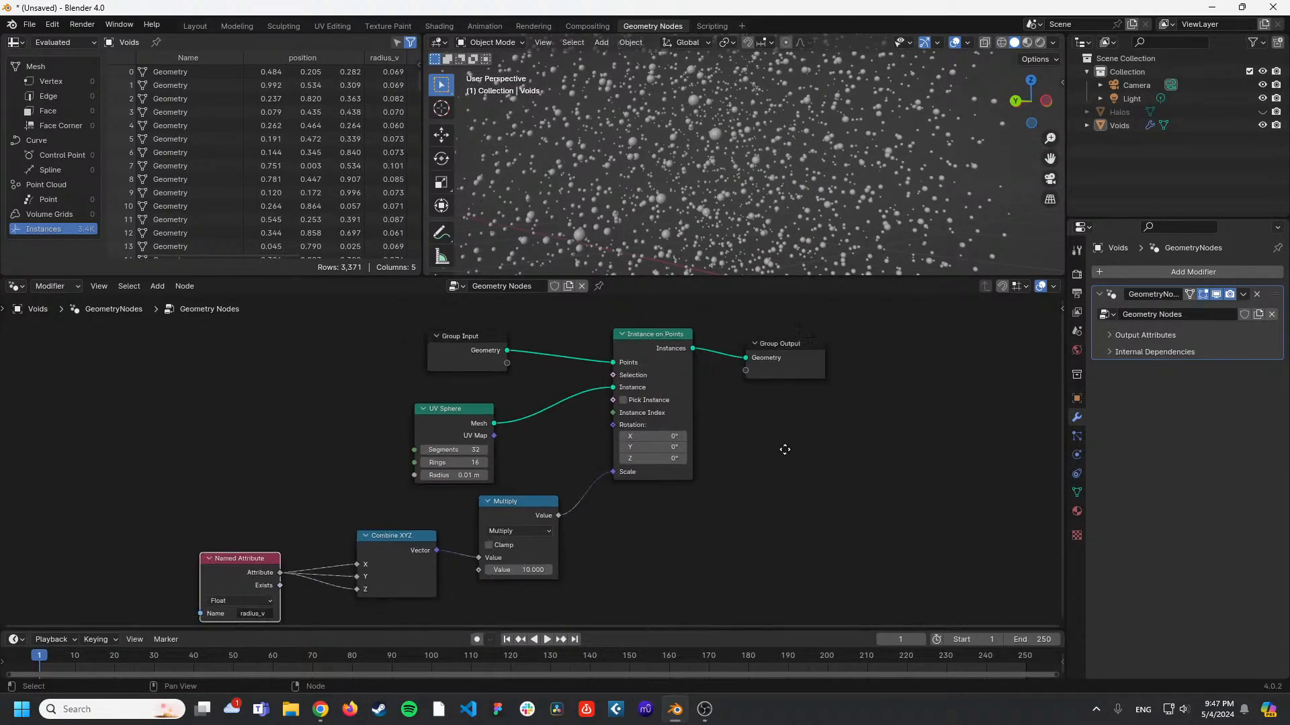
{"action": "left_click_drag", "start_coordinate": [309, 509], "coordinate": [313, 542]}
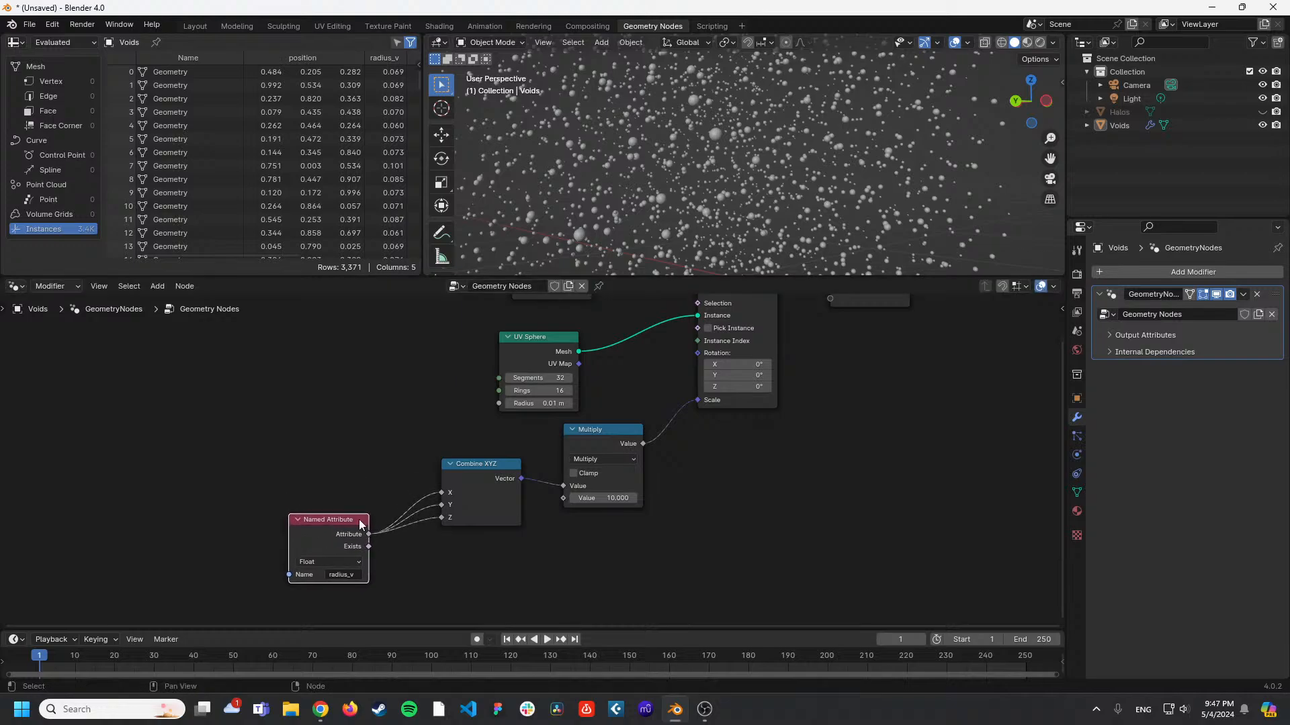
{"action": "left_click_drag", "start_coordinate": [481, 489], "coordinate": [449, 524]}
{"action": "left_click_drag", "start_coordinate": [611, 447], "coordinate": [567, 474]}
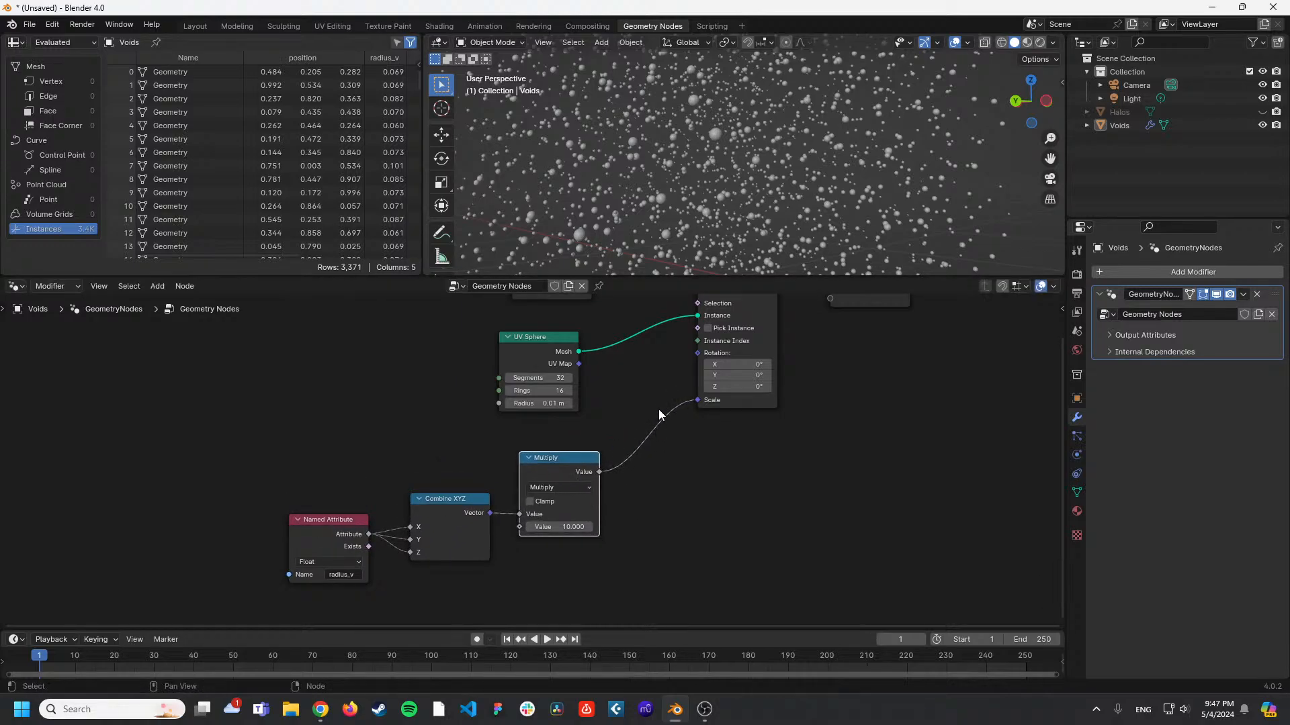
Space out the Group Input, Instance on Points, Group Output and UV Sphere nodes so none of them crowd each other.
{"action": "middle_click_drag", "start_coordinate": [645, 389], "coordinate": [667, 475]}
{"action": "left_click_drag", "start_coordinate": [569, 424], "coordinate": [591, 354]}
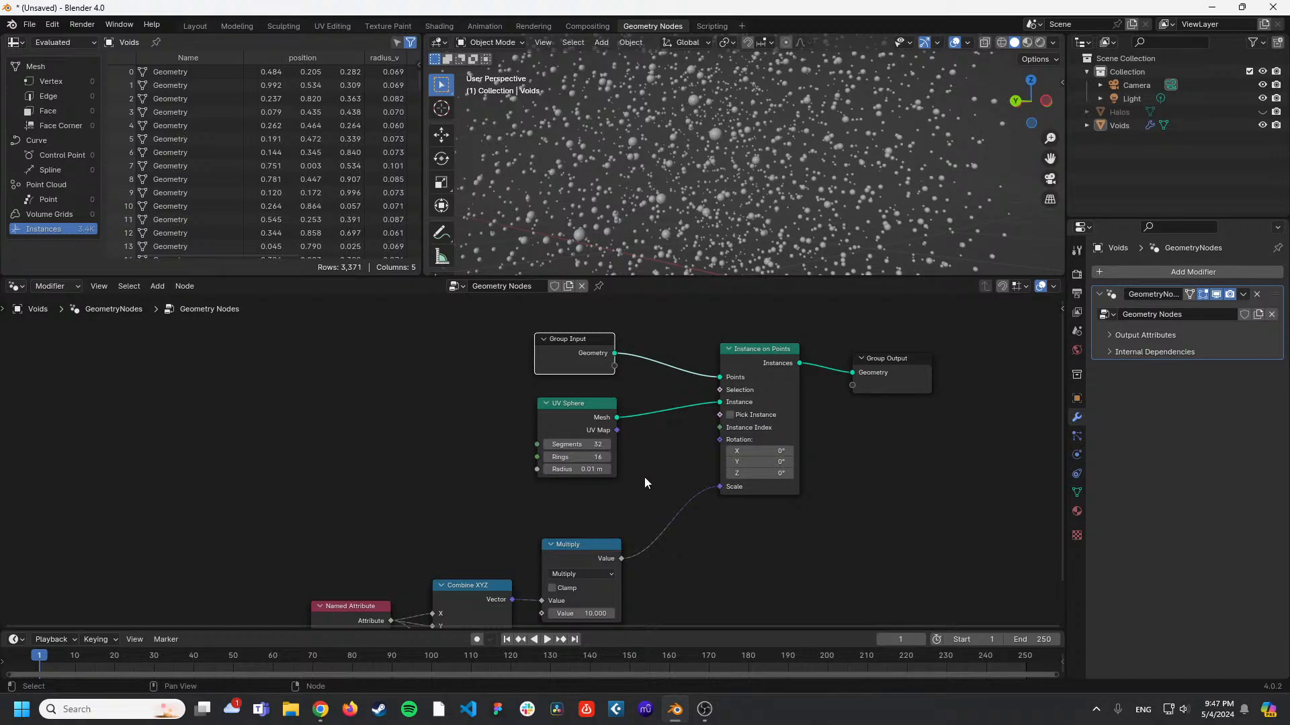
{"action": "left_click_drag", "start_coordinate": [752, 353], "coordinate": [761, 377]}
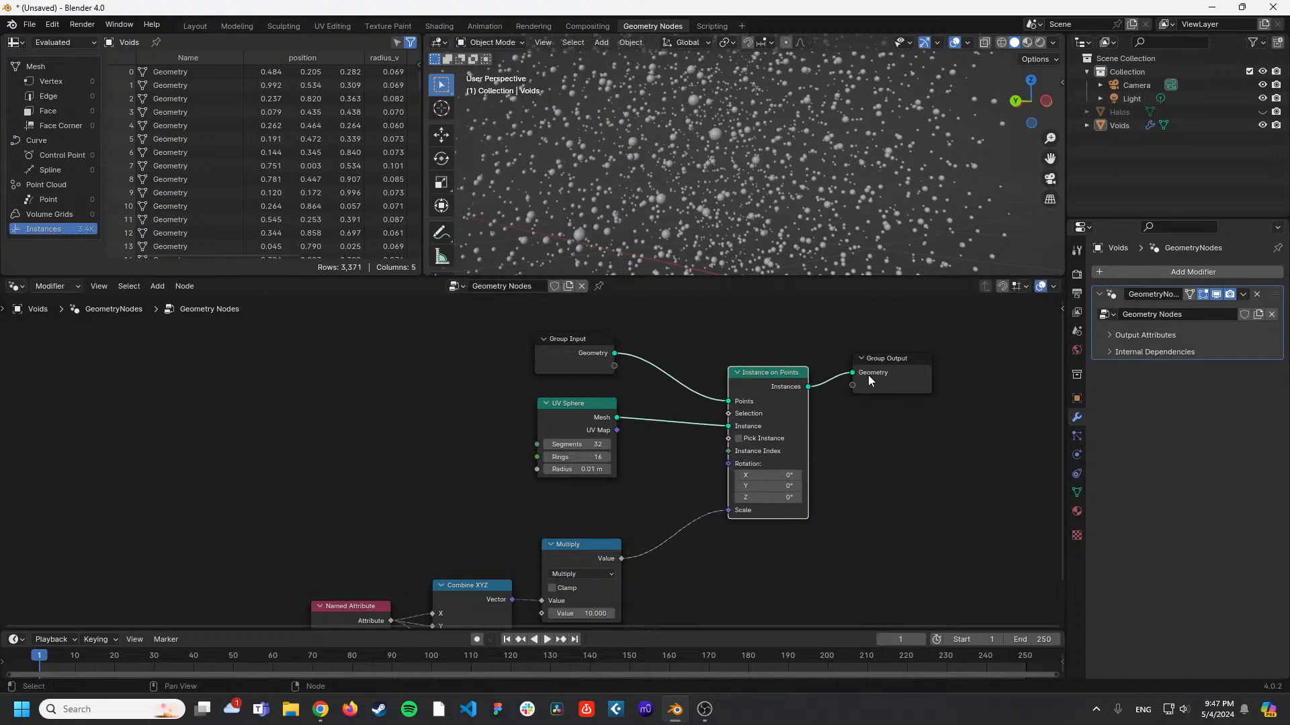
{"action": "left_click_drag", "start_coordinate": [911, 365], "coordinate": [924, 399]}
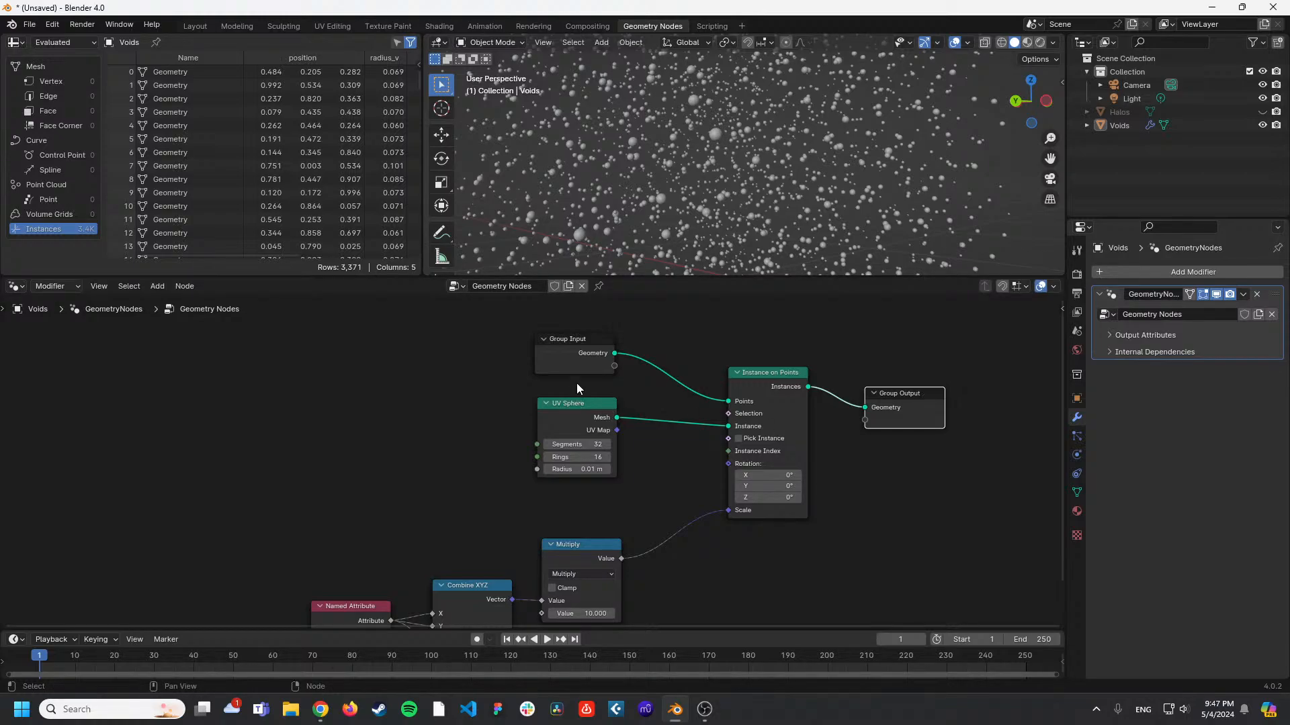
{"action": "left_click_drag", "start_coordinate": [562, 412], "coordinate": [564, 430]}
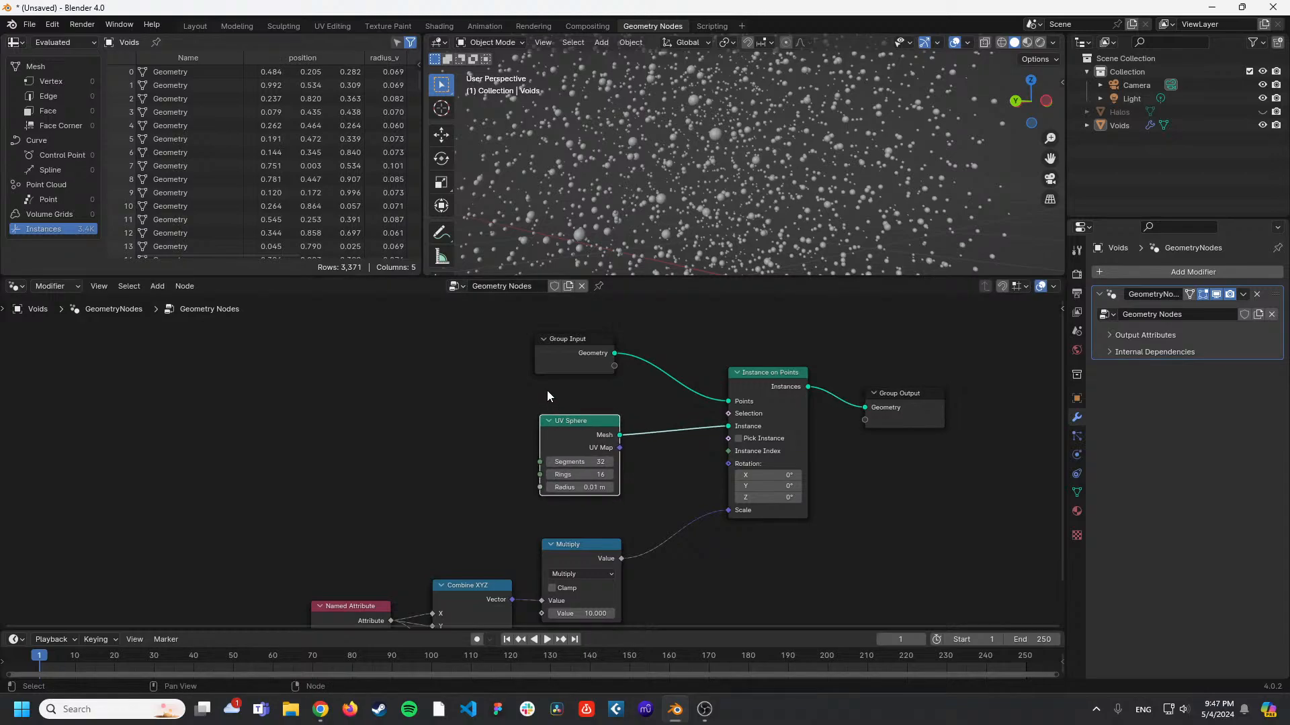
Switch the 3D viewport to rendered shading and view the scaled void spheres from another angle.
{"action": "middle_click_drag", "start_coordinate": [578, 381], "coordinate": [692, 256]}
{"action": "scroll", "coordinate": [501, 464], "scroll_direction": "up", "scroll_amount": 2}
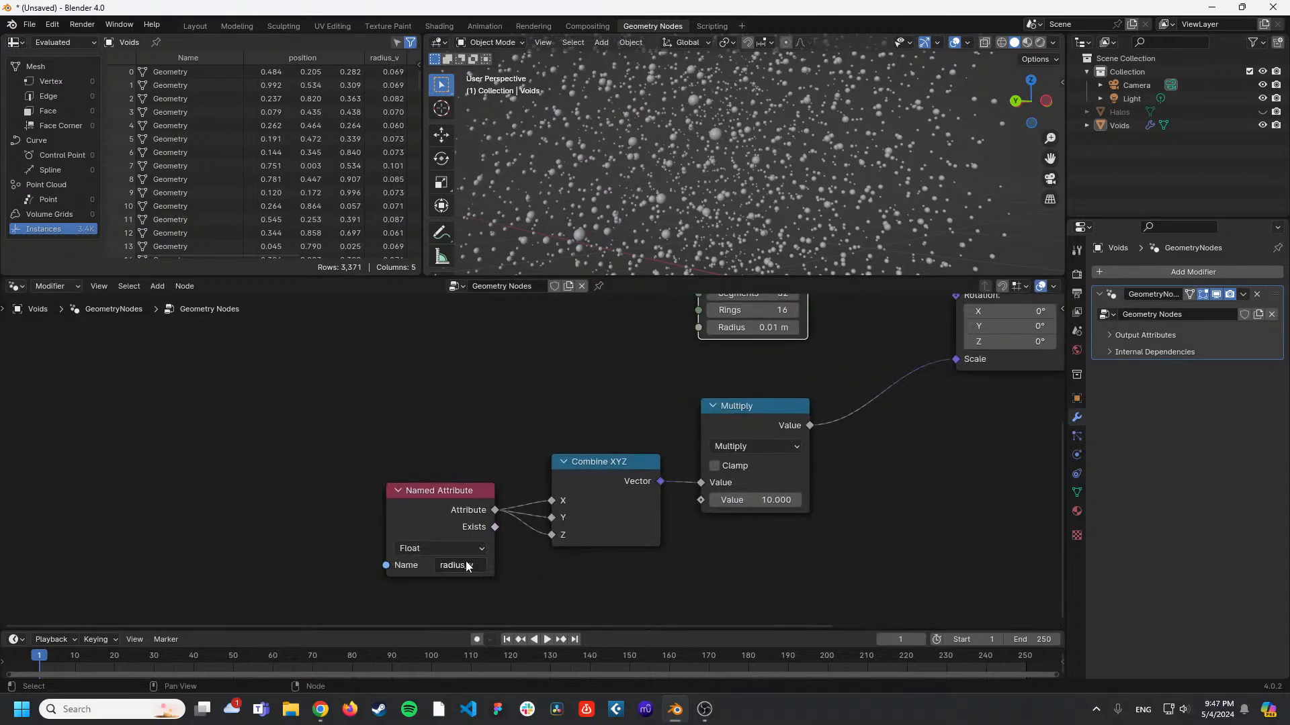
{"action": "middle_click_drag", "start_coordinate": [600, 371], "coordinate": [370, 498]}
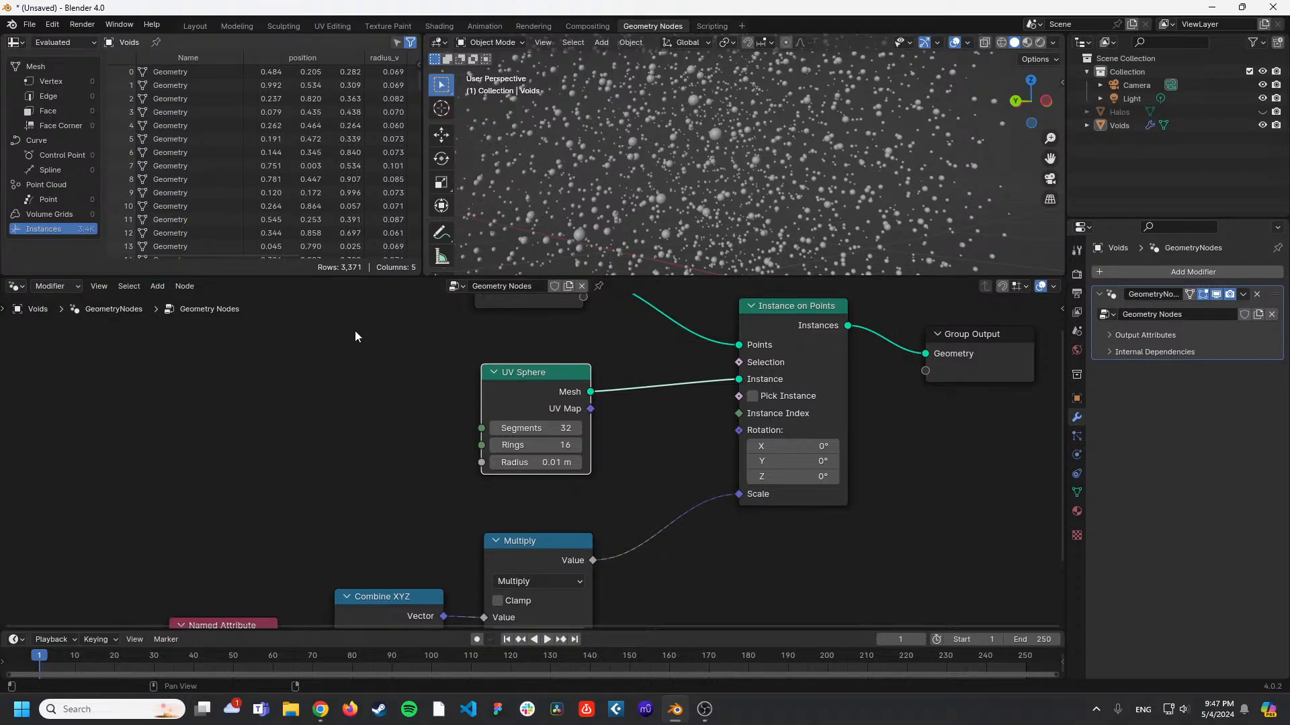
{"action": "middle_click_drag", "start_coordinate": [566, 335], "coordinate": [477, 413]}
{"action": "middle_click_drag", "start_coordinate": [759, 222], "coordinate": [784, 155]}
{"action": "scroll", "coordinate": [698, 178], "scroll_direction": "up", "scroll_amount": 2}
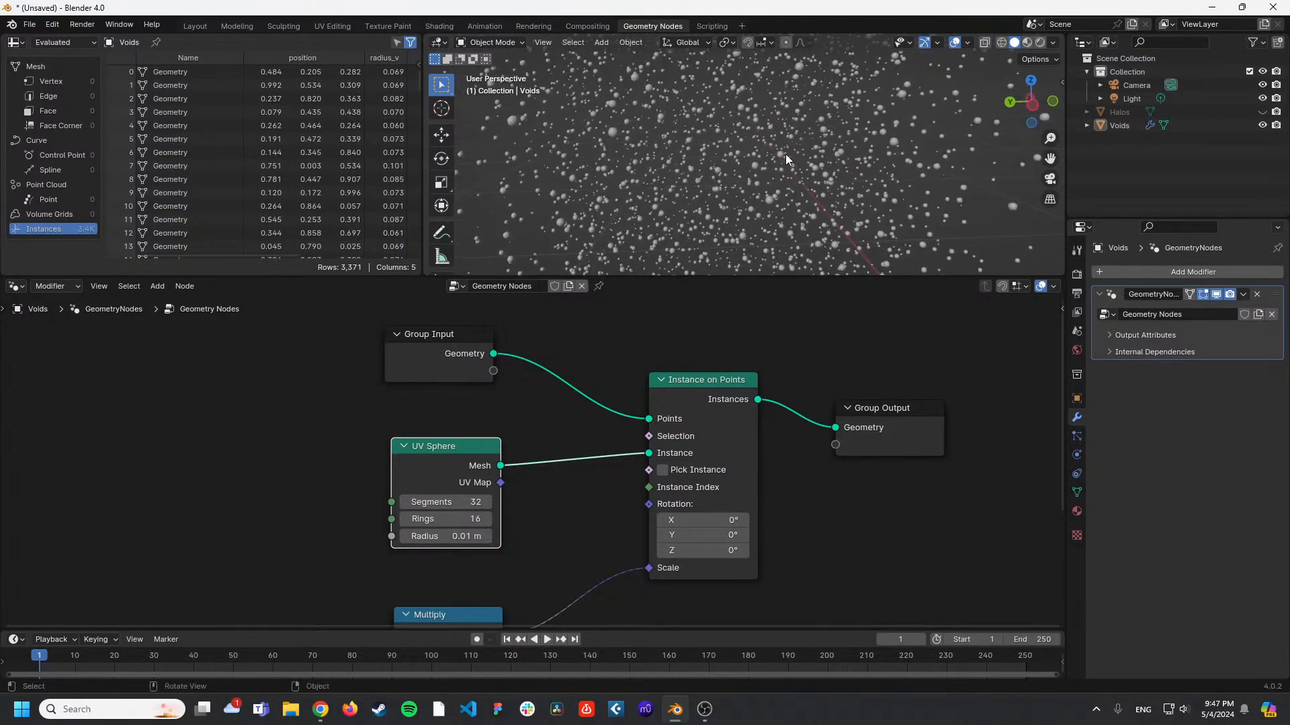
{"action": "left_click", "coordinate": [1039, 42]}
{"action": "mouse_move", "coordinate": [841, 132]}
{"action": "middle_mouse_down"}
{"action": "mouse_move", "coordinate": [841, 160]}
{"action": "mouse_move", "coordinate": [939, 187]}
{"action": "mouse_move", "coordinate": [974, 140]}
{"action": "mouse_move", "coordinate": [861, 115]}
{"action": "mouse_move", "coordinate": [856, 139]}
{"action": "mouse_move", "coordinate": [898, 184]}
{"action": "mouse_move", "coordinate": [905, 176]}
{"action": "mouse_move", "coordinate": [824, 159]}
{"action": "mouse_move", "coordinate": [836, 136]}
{"action": "middle_mouse_up"}
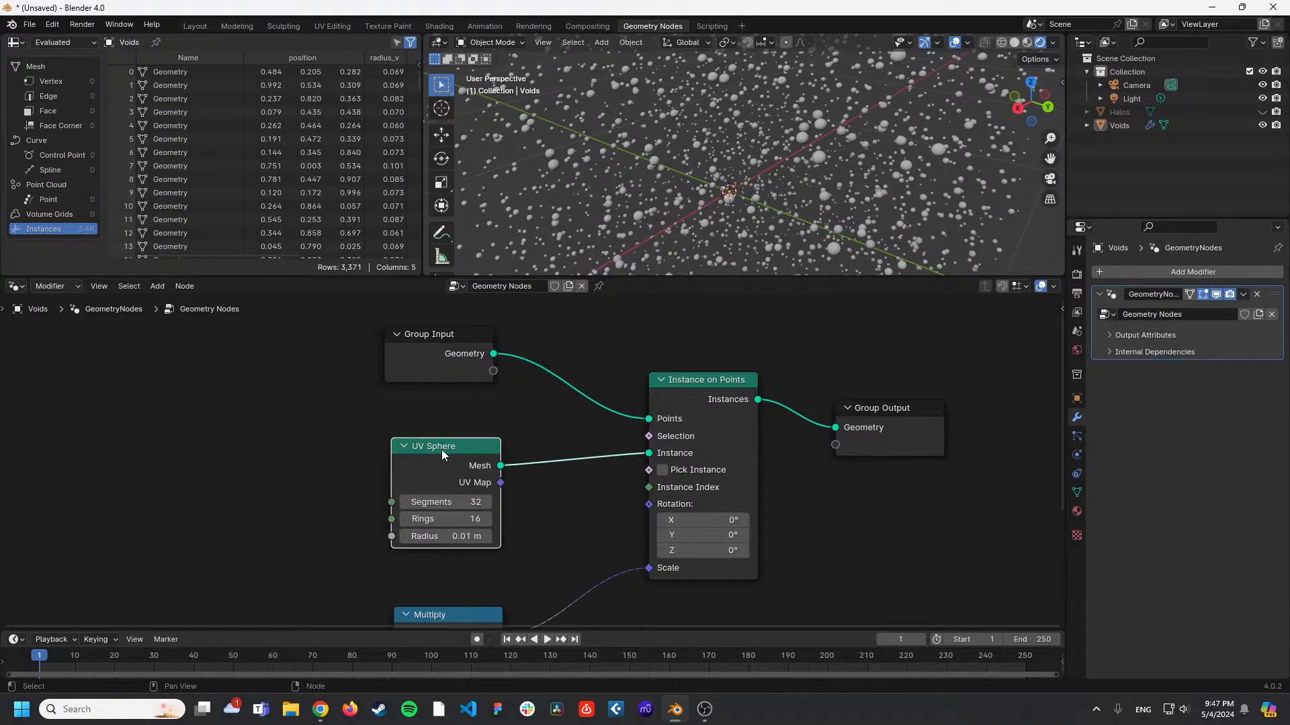
Move the UV Sphere and Group Input nodes farther from Instance on Points to free space between them.
{"action": "left_click_drag", "start_coordinate": [442, 450], "coordinate": [374, 476]}
{"action": "left_click_drag", "start_coordinate": [437, 359], "coordinate": [361, 429]}
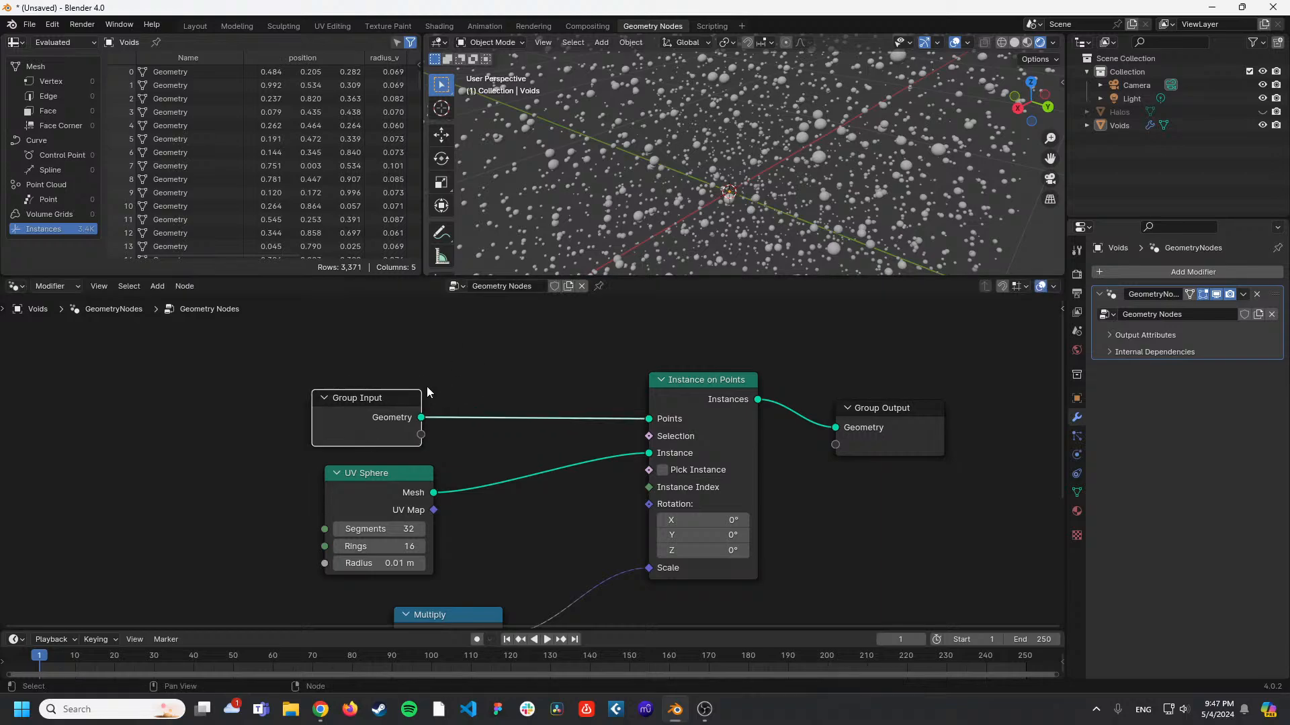
{"action": "middle_click_drag", "start_coordinate": [475, 371], "coordinate": [532, 427]}
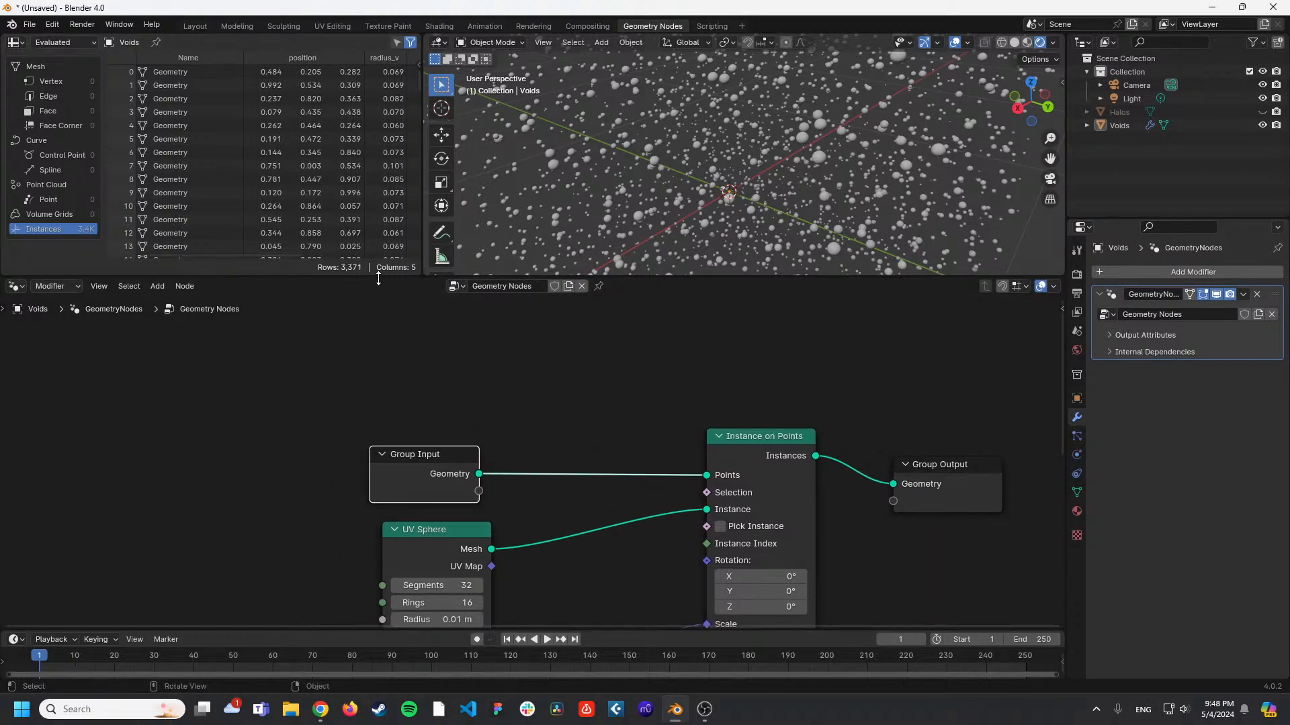
Widen the spreadsheet area to reveal the Rotation column and make the node editor taller.
{"action": "left_click_drag", "start_coordinate": [376, 279], "coordinate": [403, 381]}
{"action": "left_click_drag", "start_coordinate": [420, 251], "coordinate": [497, 251]}
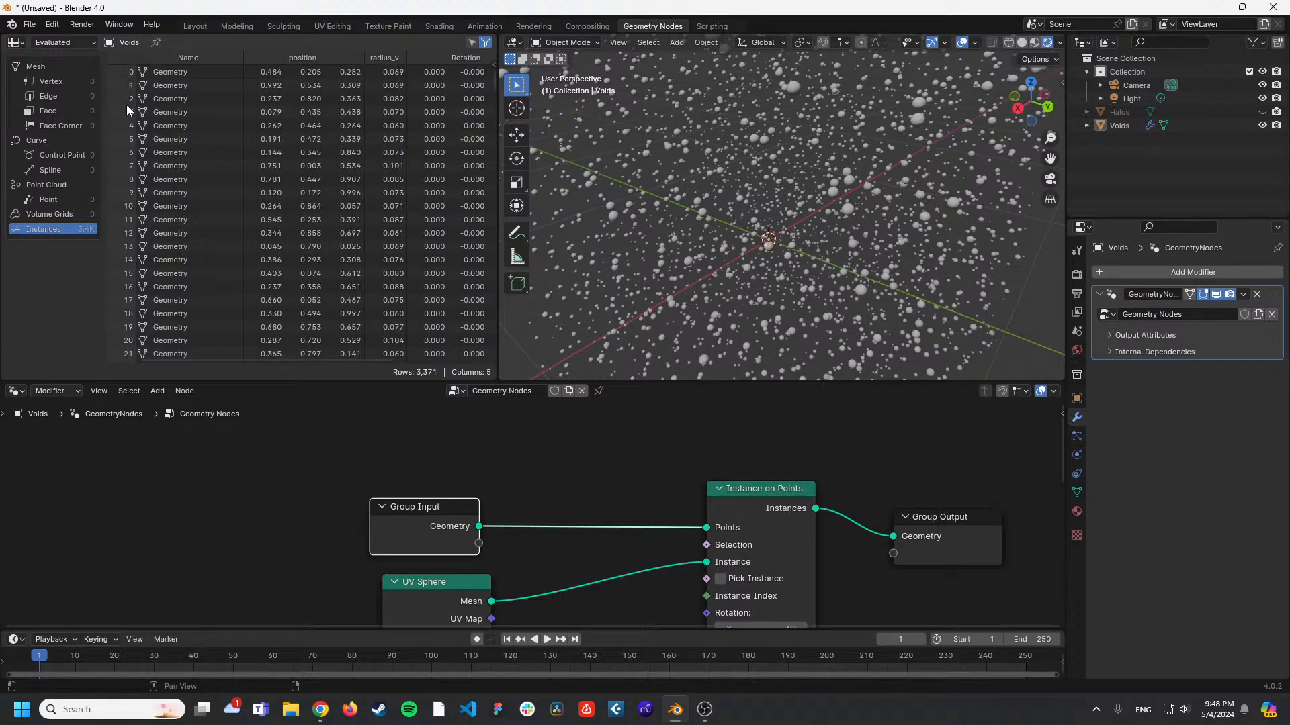
{"action": "left_click_drag", "start_coordinate": [664, 379], "coordinate": [664, 247]}
Add an Index node above the Group Input node and shift Group Input away from Instance on Points.
{"action": "key", "text": "shift+a"}
{"action": "key", "text": "Escape"}
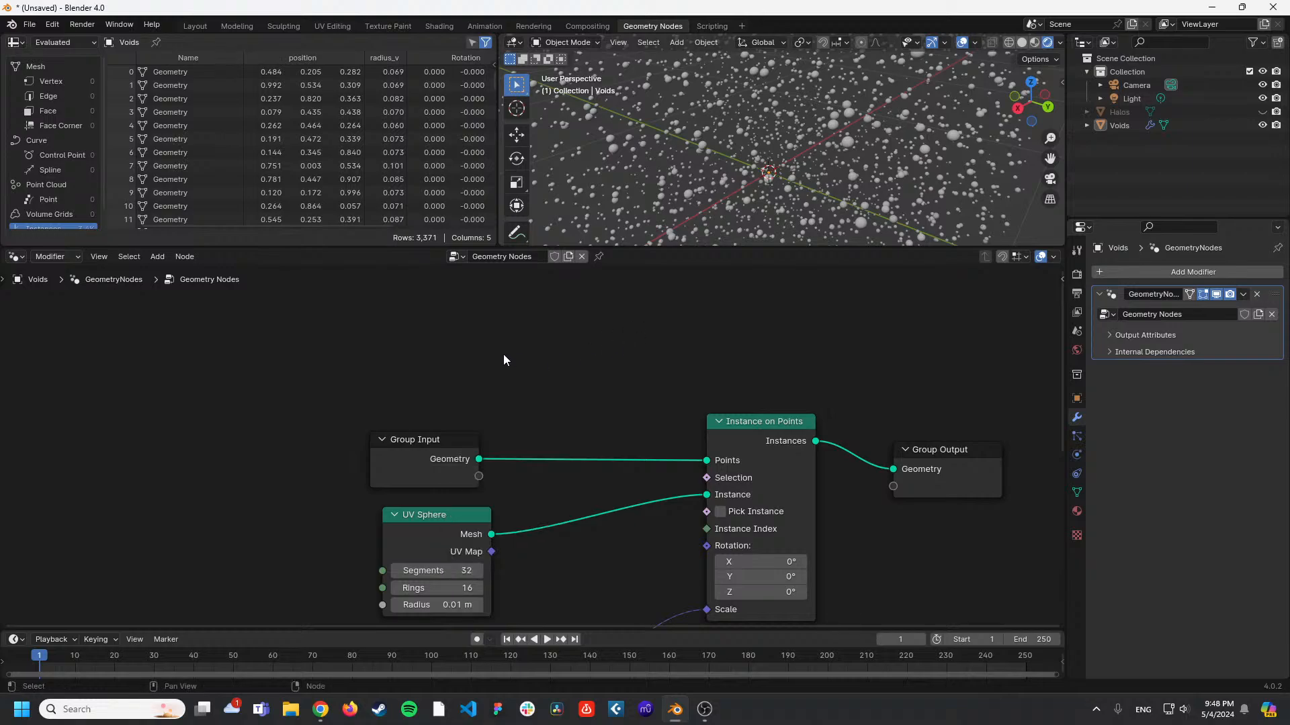
{"action": "key", "text": "shift+a"}
{"action": "left_click", "coordinate": [503, 355]}
{"action": "type", "text": "in"}
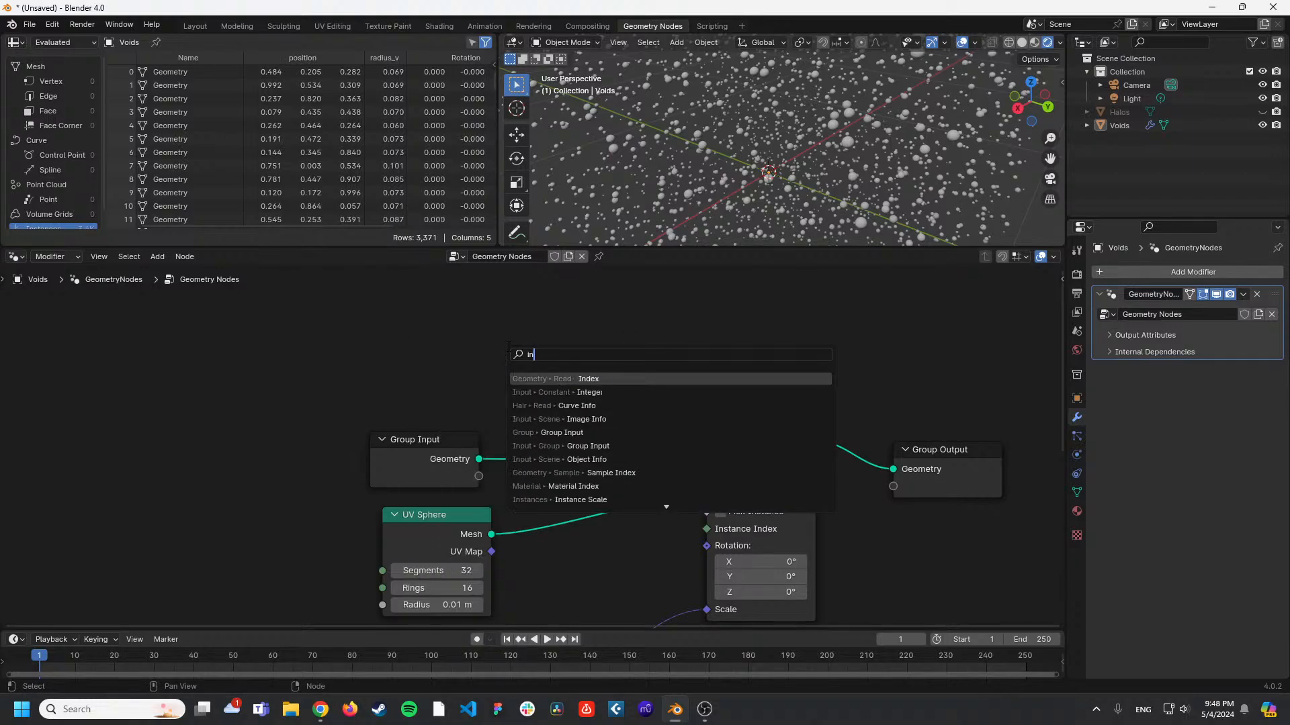
{"action": "key", "text": "Return"}
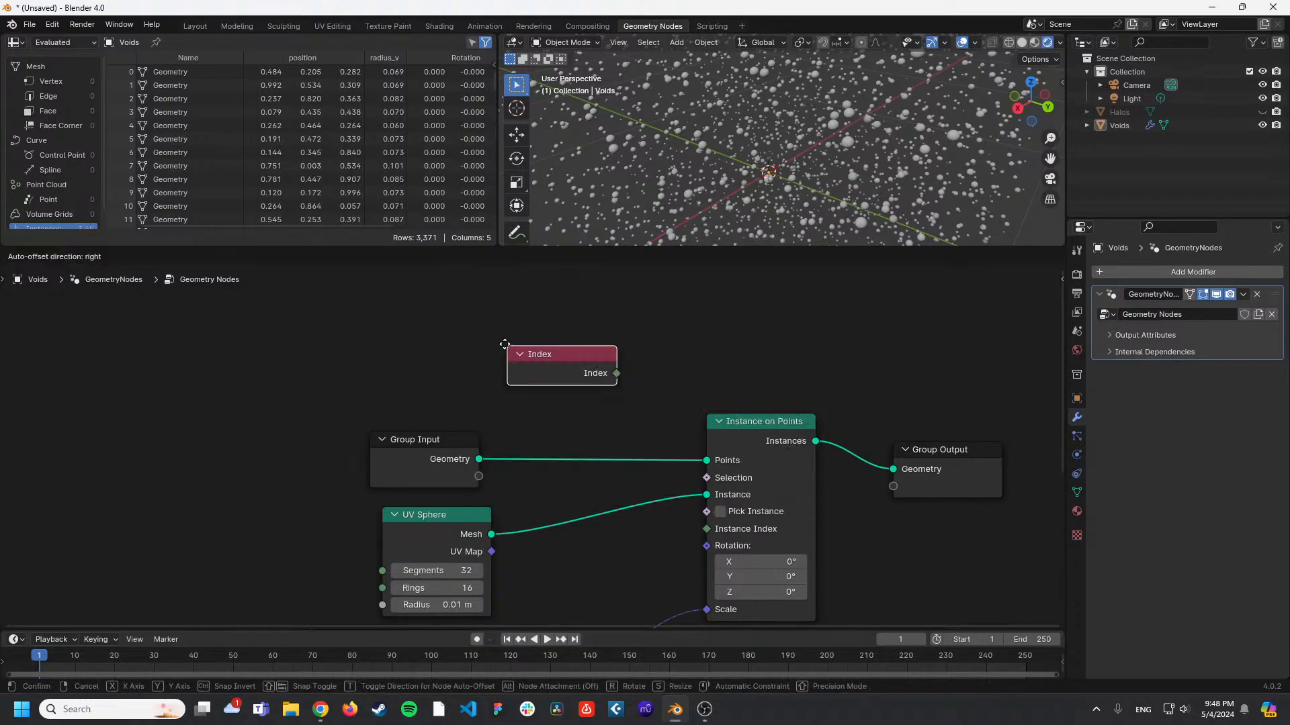
{"action": "middle_click_drag", "start_coordinate": [532, 349], "coordinate": [636, 258]}
{"action": "middle_click_drag", "start_coordinate": [417, 508], "coordinate": [328, 588]}
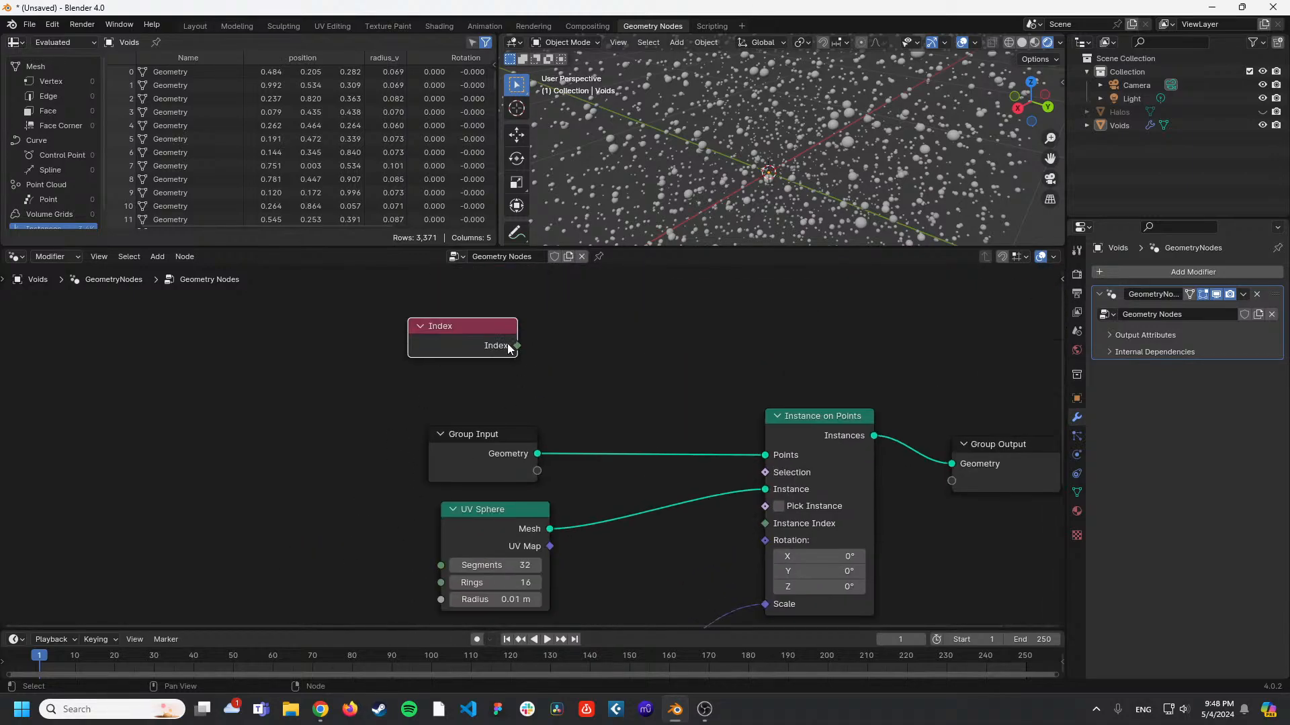
{"action": "left_click_drag", "start_coordinate": [461, 347], "coordinate": [446, 360]}
{"action": "left_click_drag", "start_coordinate": [475, 464], "coordinate": [416, 453]}
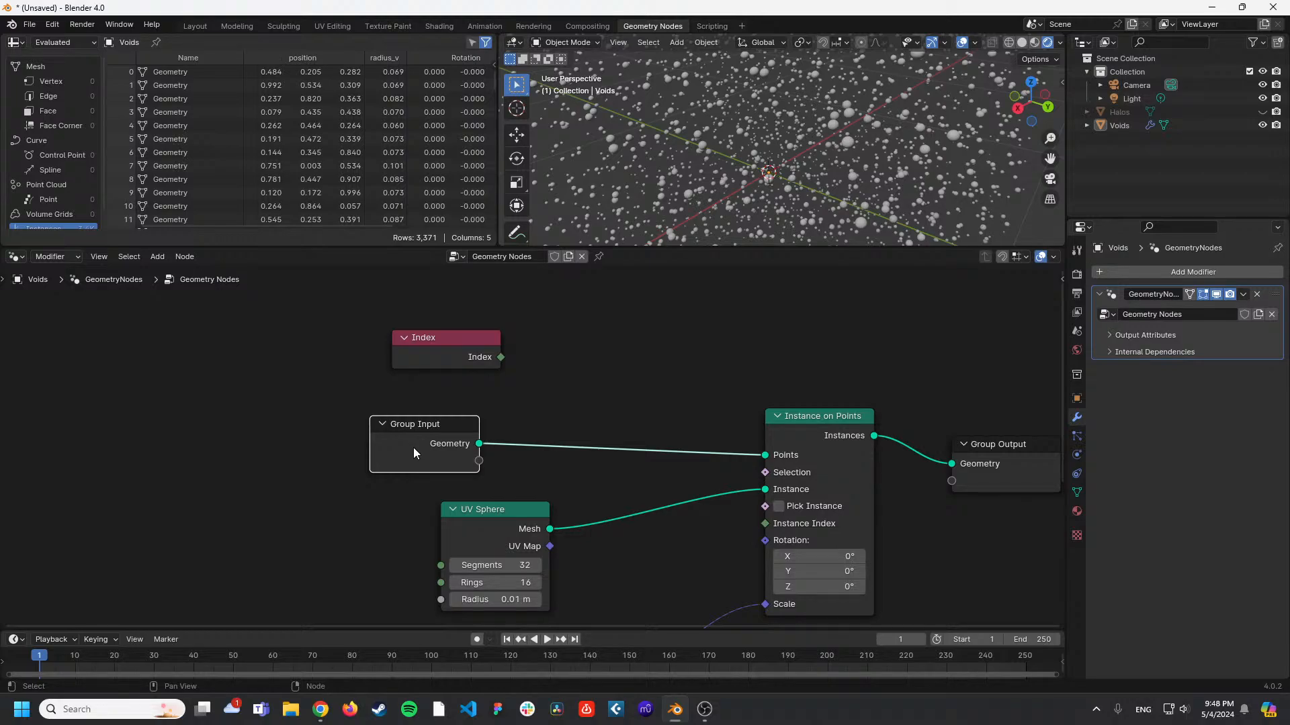
Switch to the HackMD tutorial note in the browser and open the void data node layout image in a new tab for reference.
{"action": "left_click_drag", "start_coordinate": [440, 356], "coordinate": [425, 380]}
{"action": "key", "text": "alt+Tab"}
{"action": "key", "text": "ctrl+Tab"}
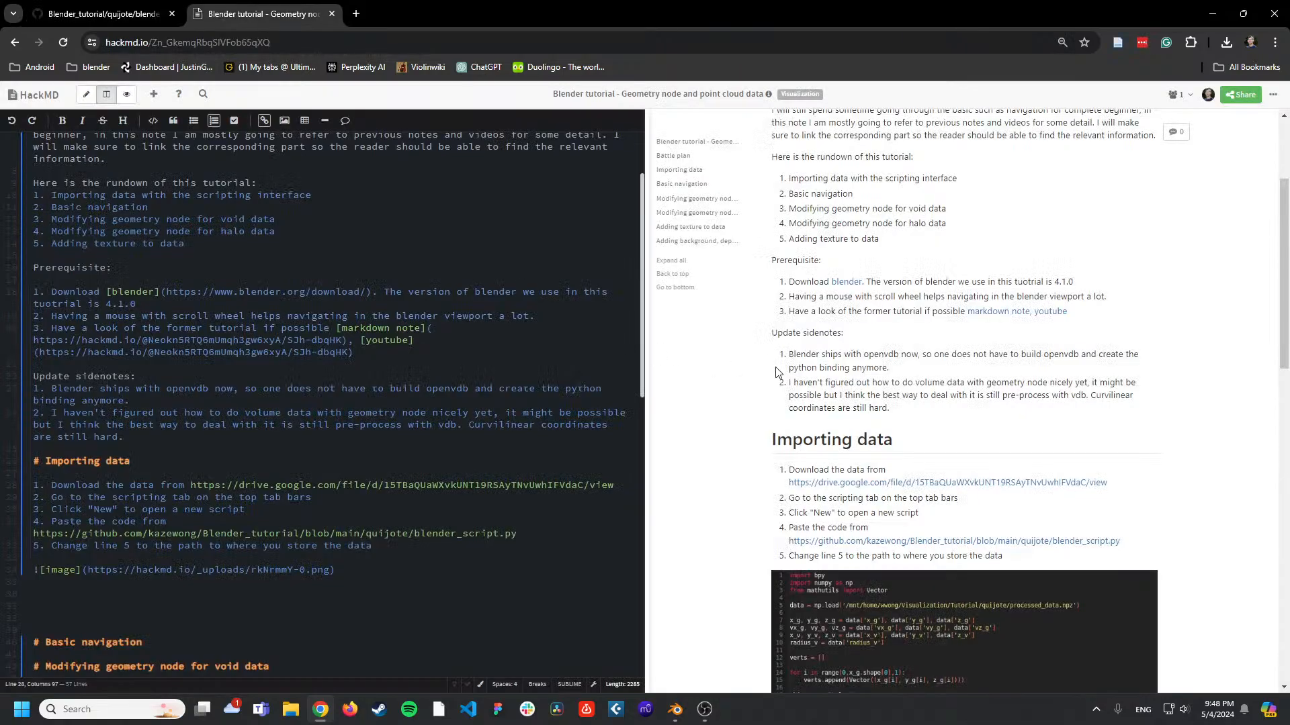
{"action": "scroll", "coordinate": [940, 420], "scroll_direction": "up", "scroll_amount": 5}
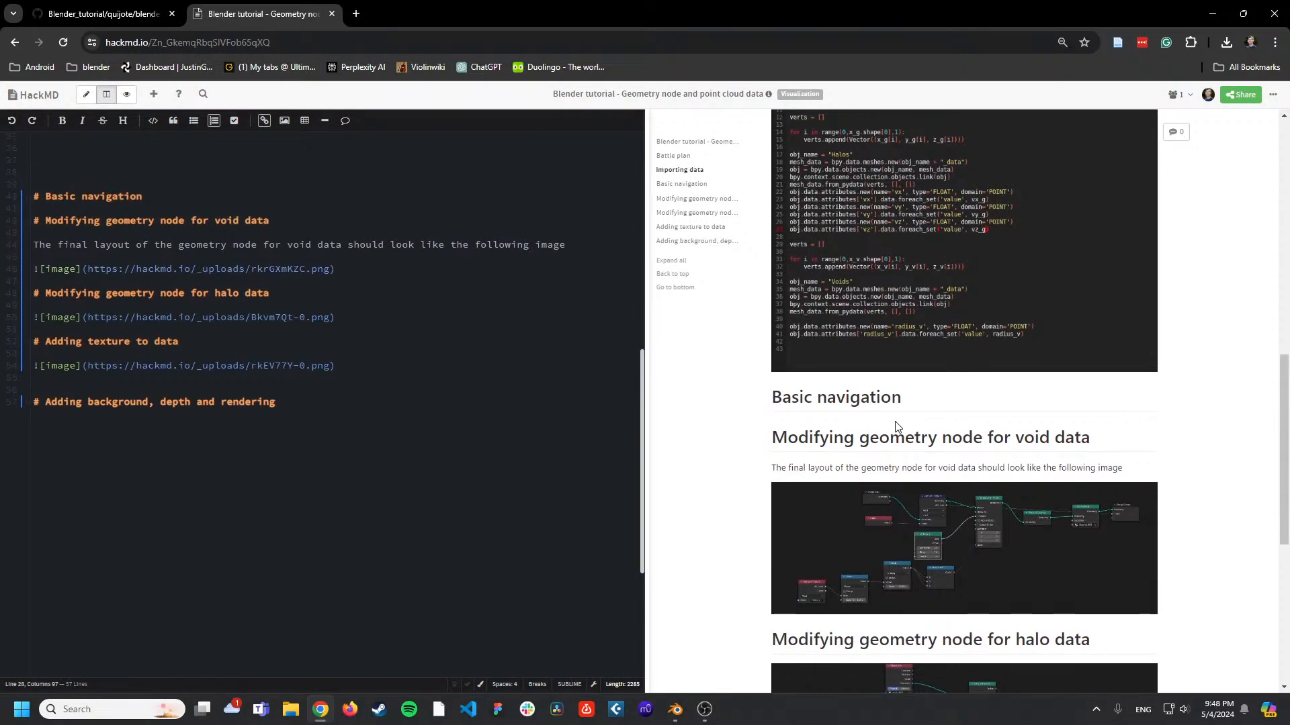
{"action": "scroll", "coordinate": [895, 421], "scroll_direction": "down", "scroll_amount": 3}
{"action": "right_click", "coordinate": [900, 374]}
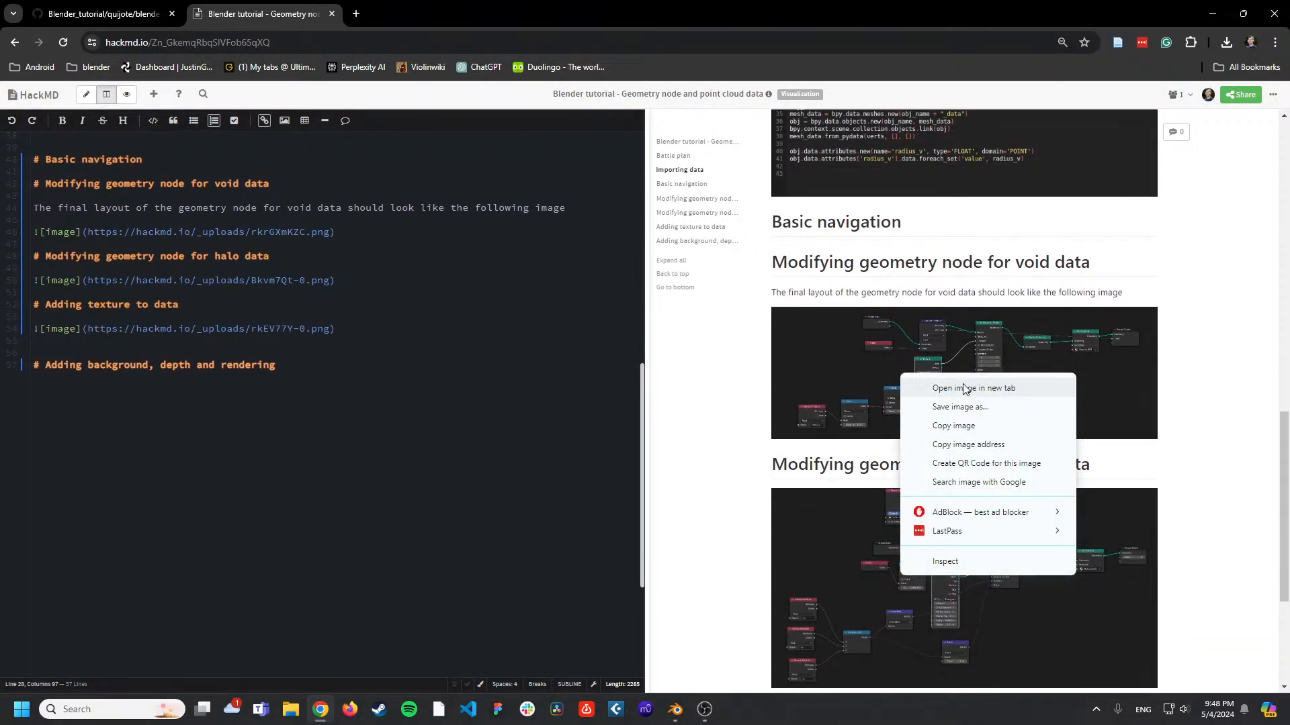
{"action": "left_click", "coordinate": [966, 385]}
{"action": "scroll", "coordinate": [994, 403], "scroll_direction": "down", "scroll_amount": 3}
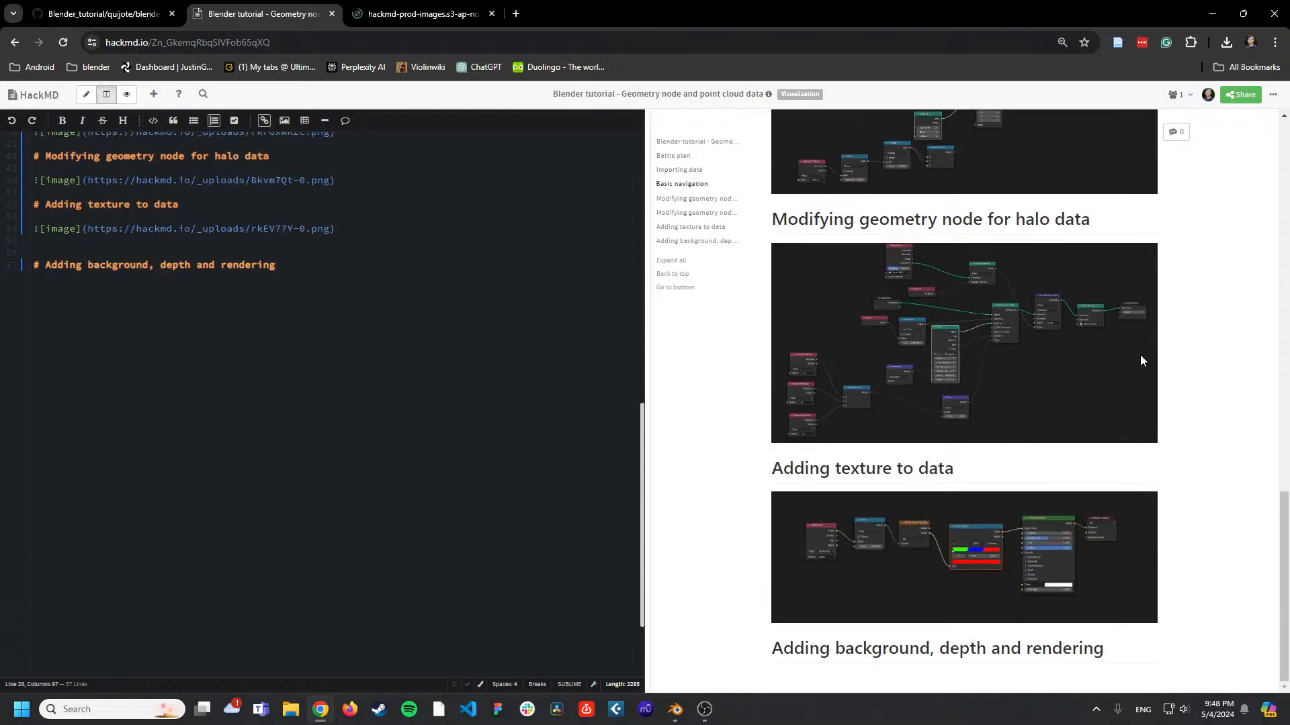
{"action": "scroll", "coordinate": [954, 494], "scroll_direction": "up", "scroll_amount": 4}
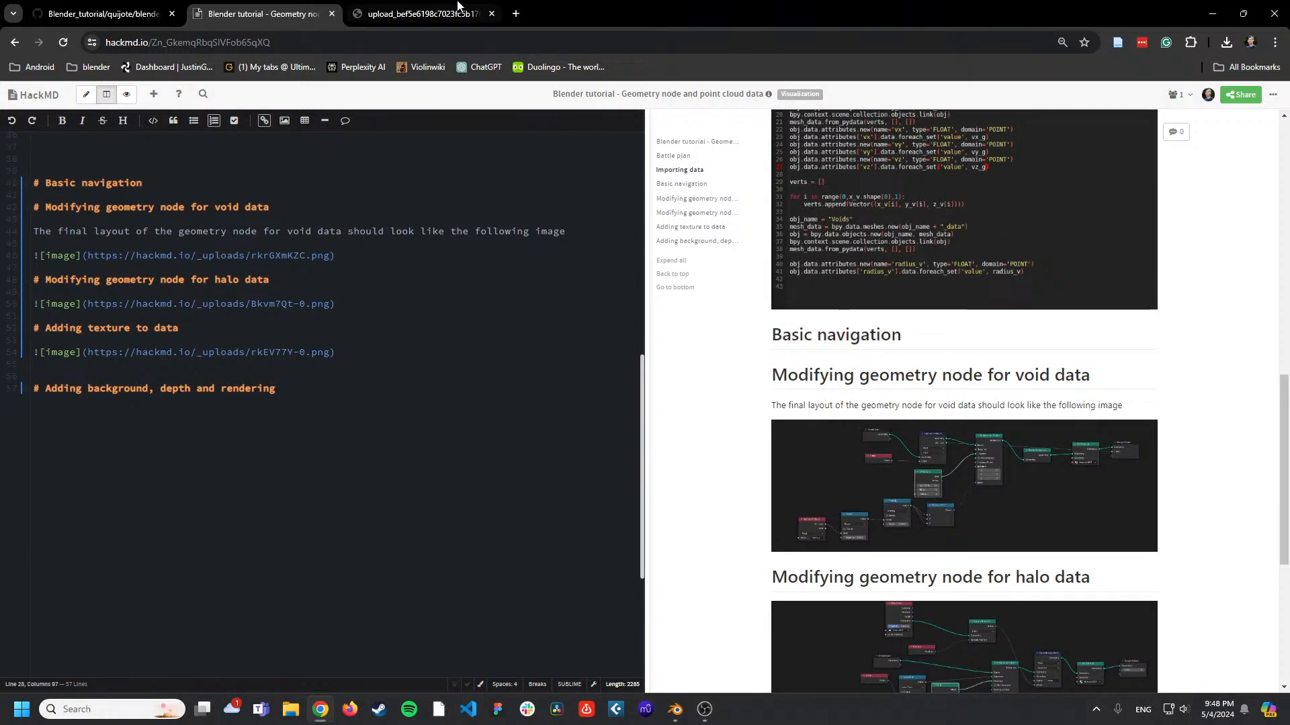
{"action": "left_click", "coordinate": [423, 14]}
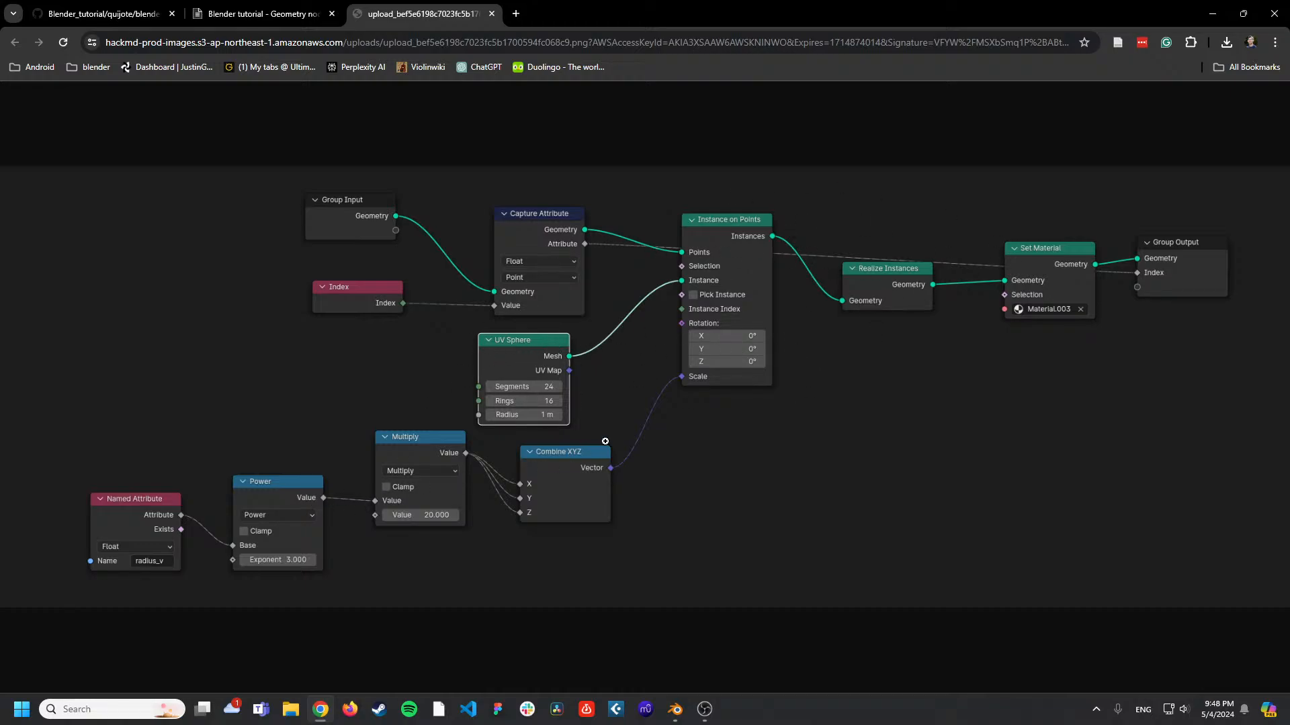
Return to Blender, move the Group Output node farther from Instance on Points, and check the spacing against the reference image.
{"action": "key", "text": "alt+Tab"}
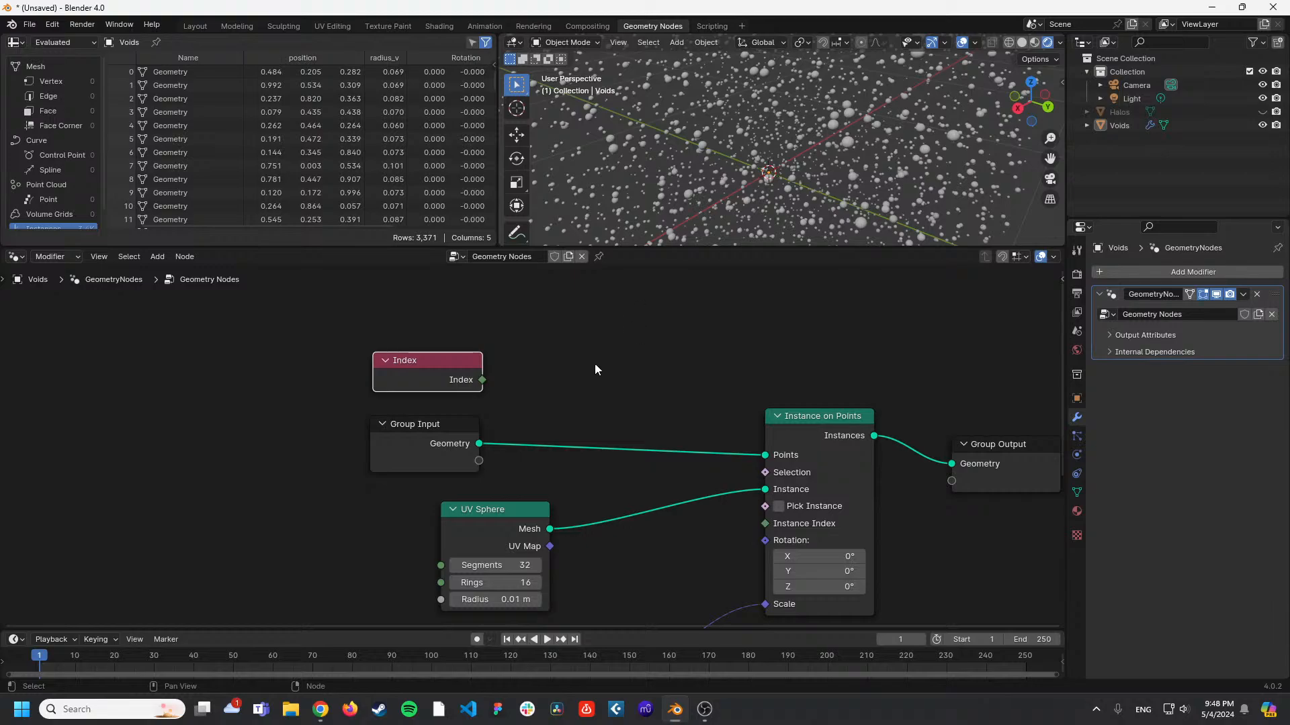
{"action": "left_click", "coordinate": [631, 354]}
{"action": "key", "text": "Home"}
{"action": "left_click_drag", "start_coordinate": [899, 452], "coordinate": [1036, 444]}
{"action": "middle_click_drag", "start_coordinate": [839, 401], "coordinate": [760, 380]}
{"action": "key", "text": "alt+Tab"}
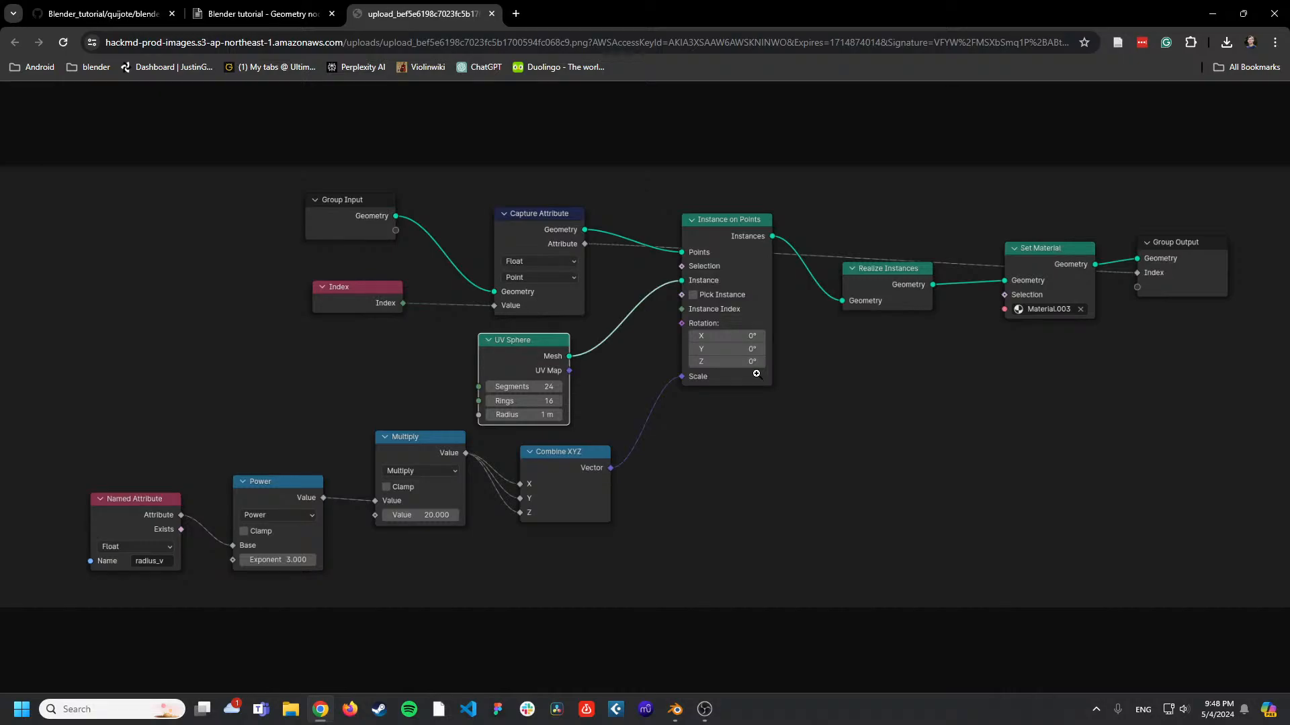
{"action": "key", "text": "alt+Tab"}
Add a Capture Attribute node above the Group Input link and reposition Index and Instance on Points to make room around it.
{"action": "key", "text": "shift+a"}
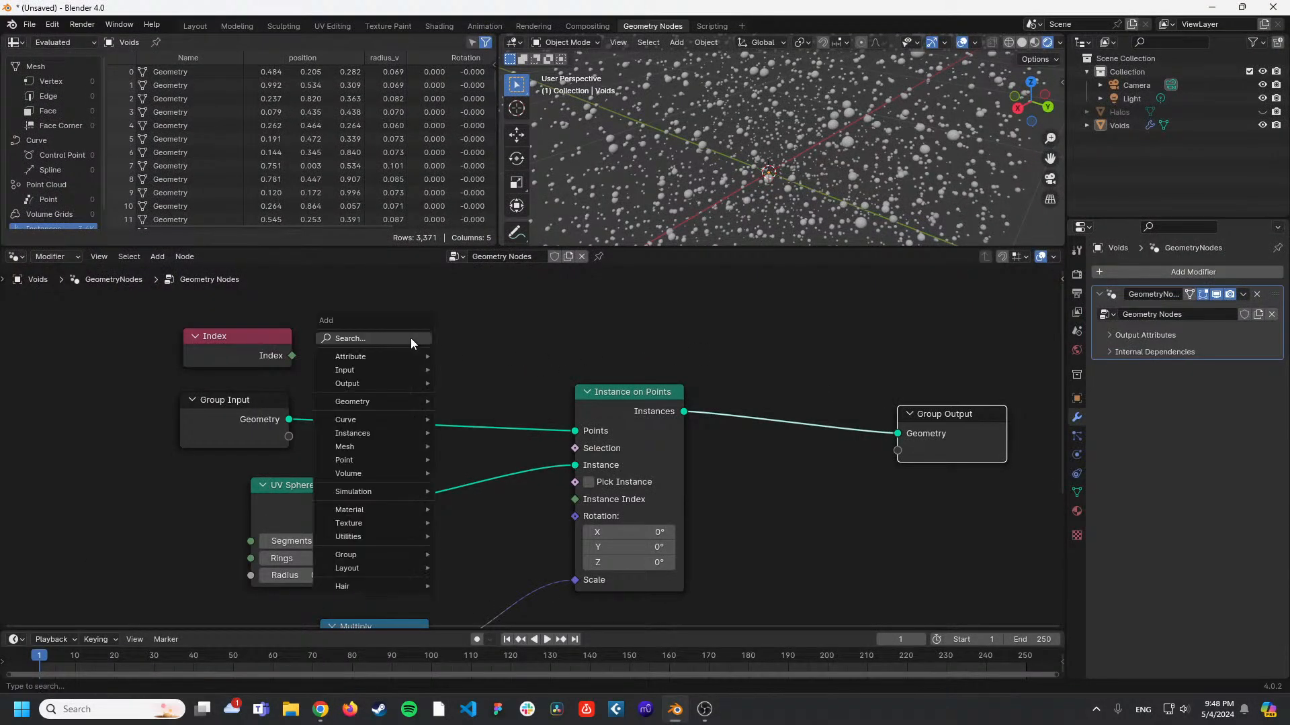
{"action": "left_click", "coordinate": [410, 337]}
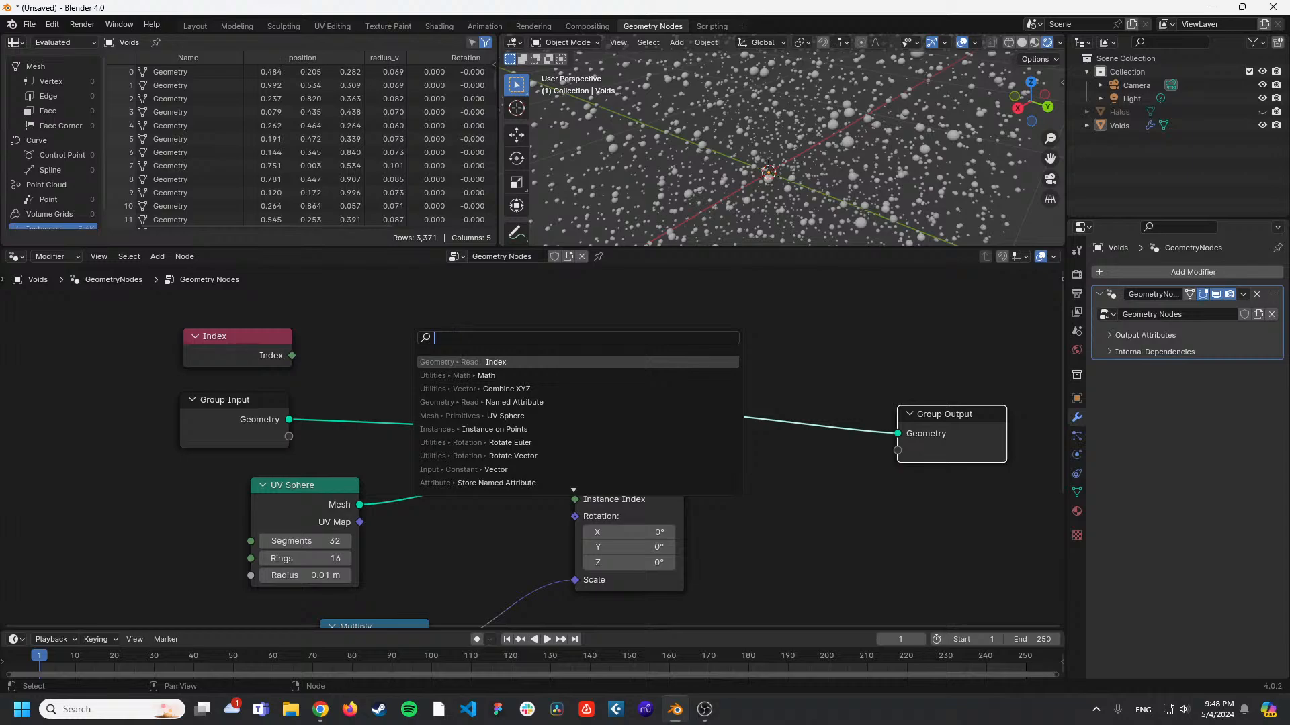
{"action": "type", "text": "cap"}
{"action": "key", "text": "Return"}
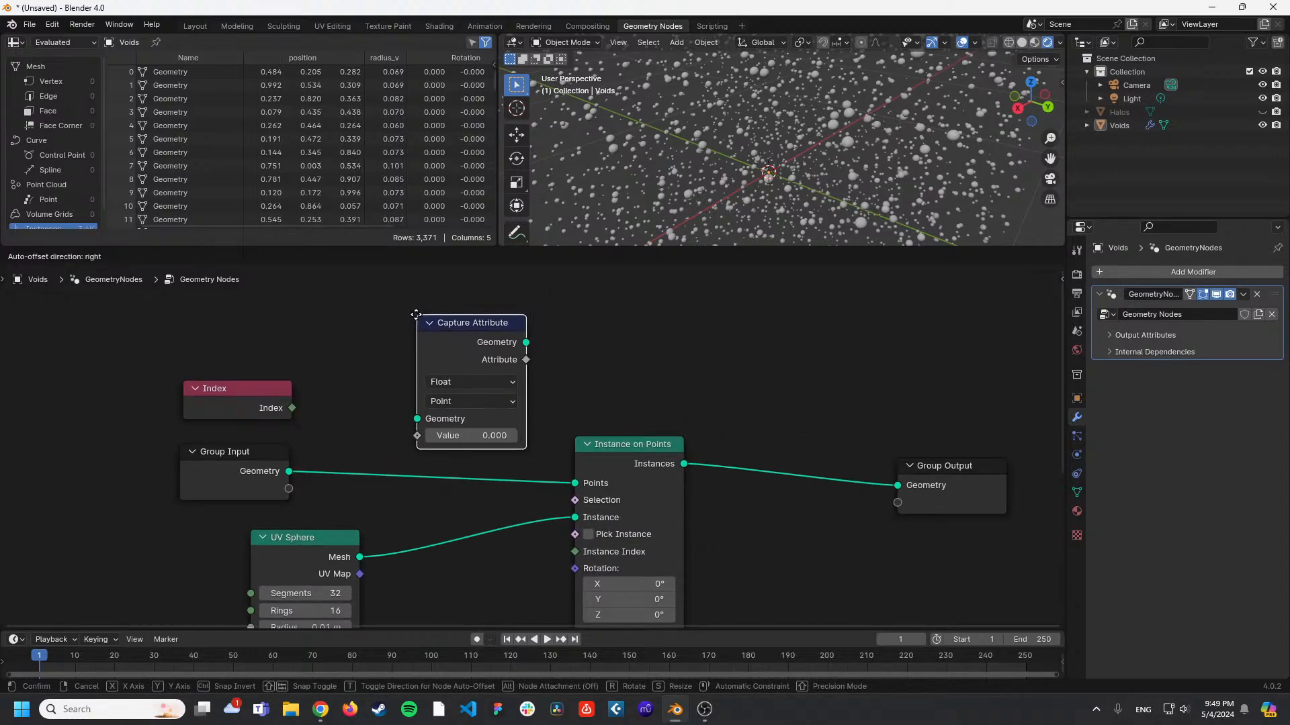
{"action": "left_click", "coordinate": [415, 313]}
{"action": "left_click_drag", "start_coordinate": [245, 403], "coordinate": [272, 347]}
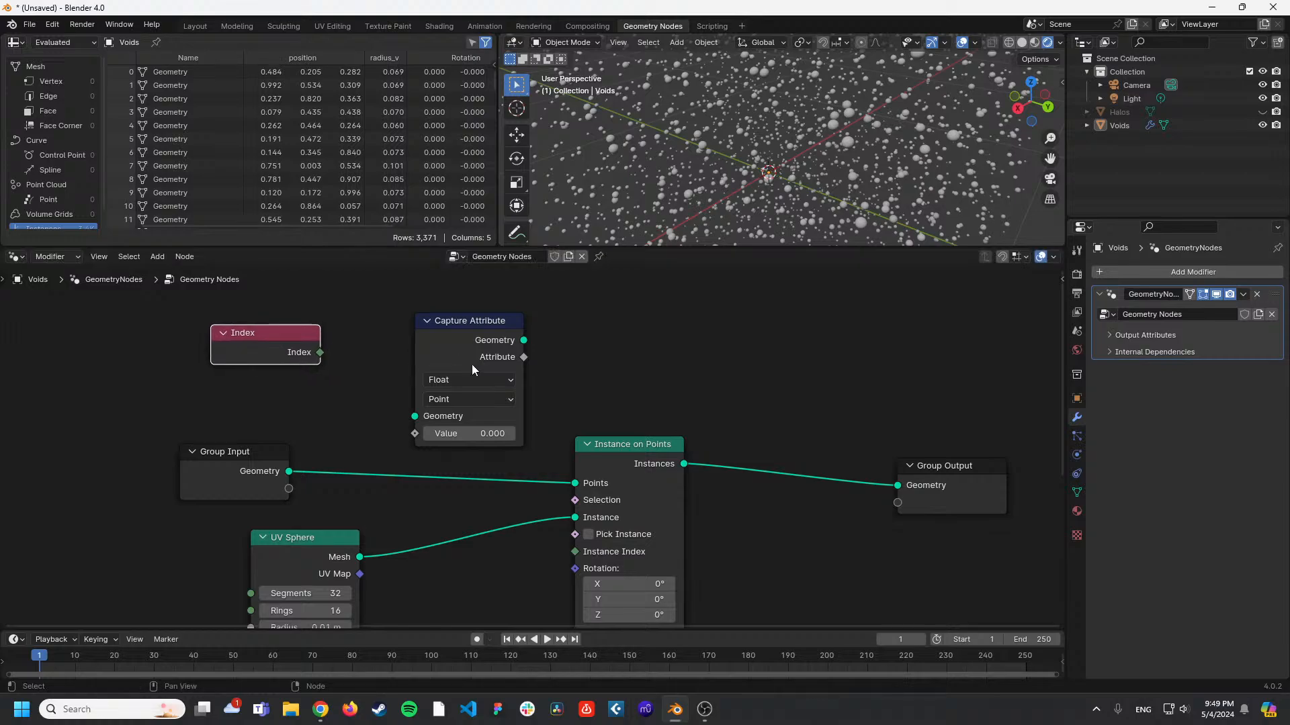
{"action": "left_click_drag", "start_coordinate": [630, 441], "coordinate": [703, 422]}
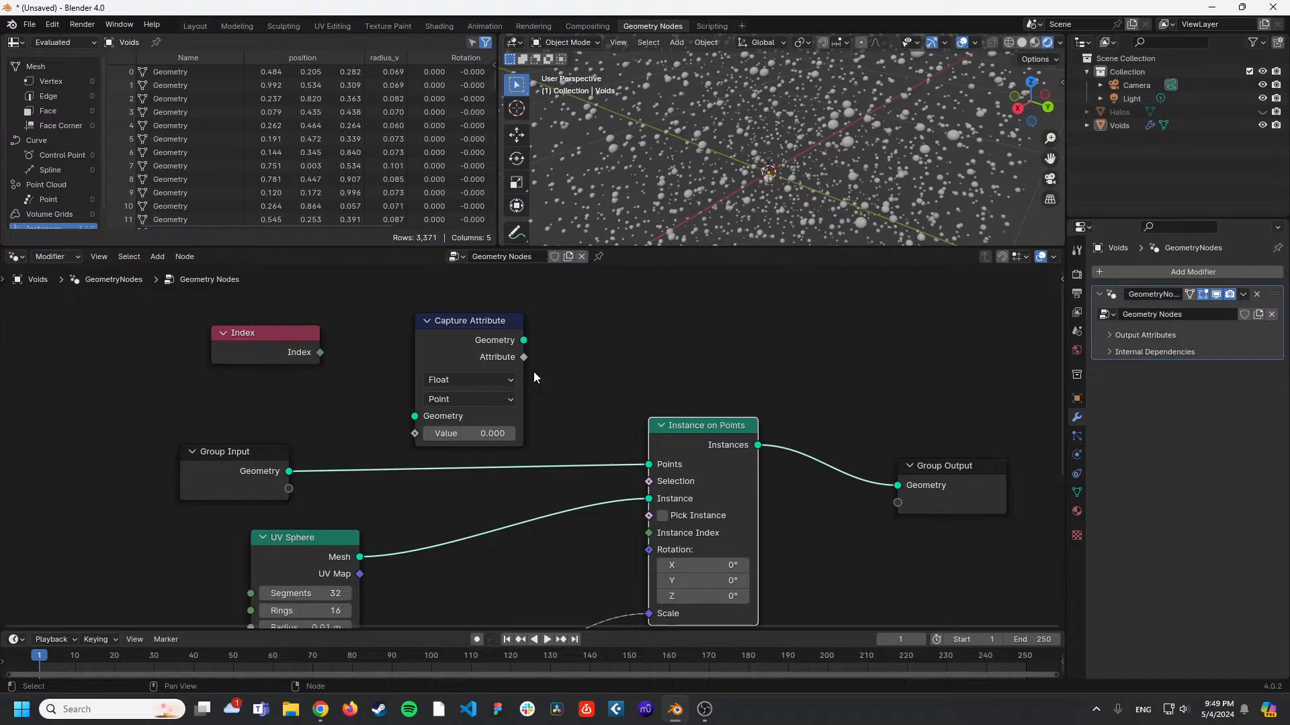
Following the reference image, insert Capture Attribute between Group Input and Instance on Points, and connect Index to its Value input.
{"action": "key", "text": "alt+Tab"}
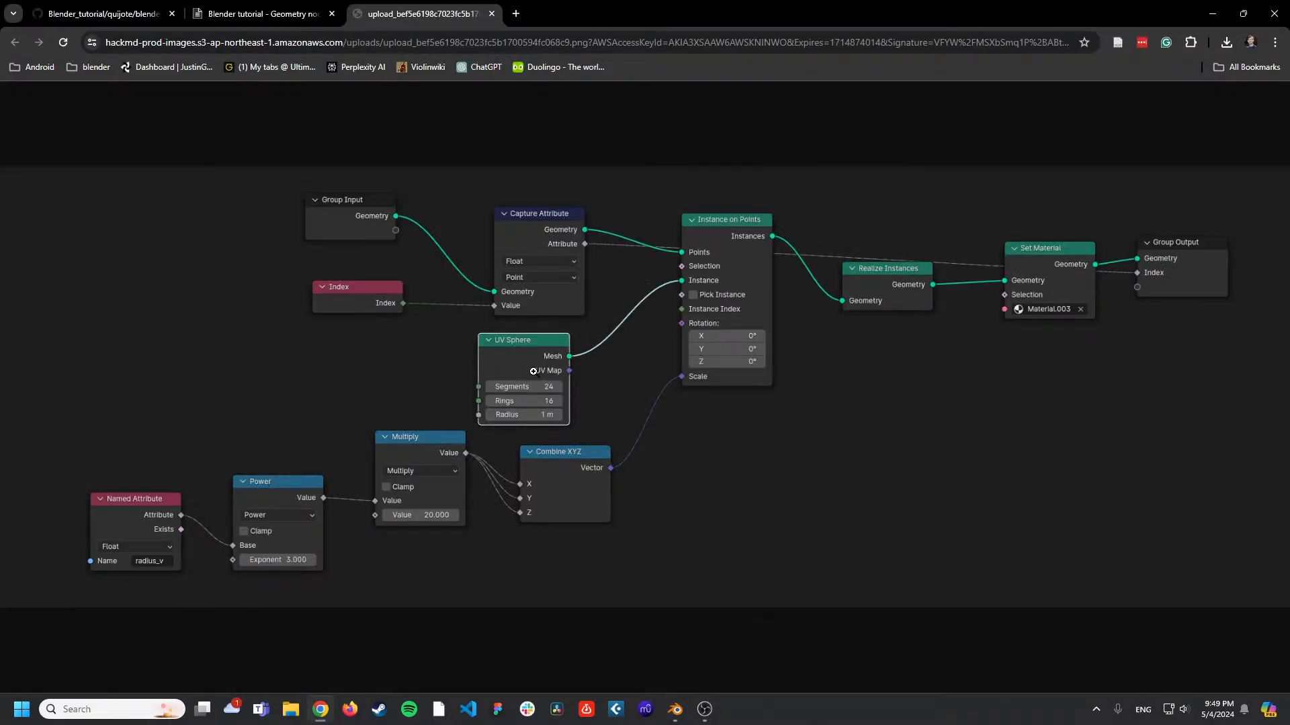
{"action": "key", "text": "alt+Tab"}
{"action": "left_click", "coordinate": [289, 349]}
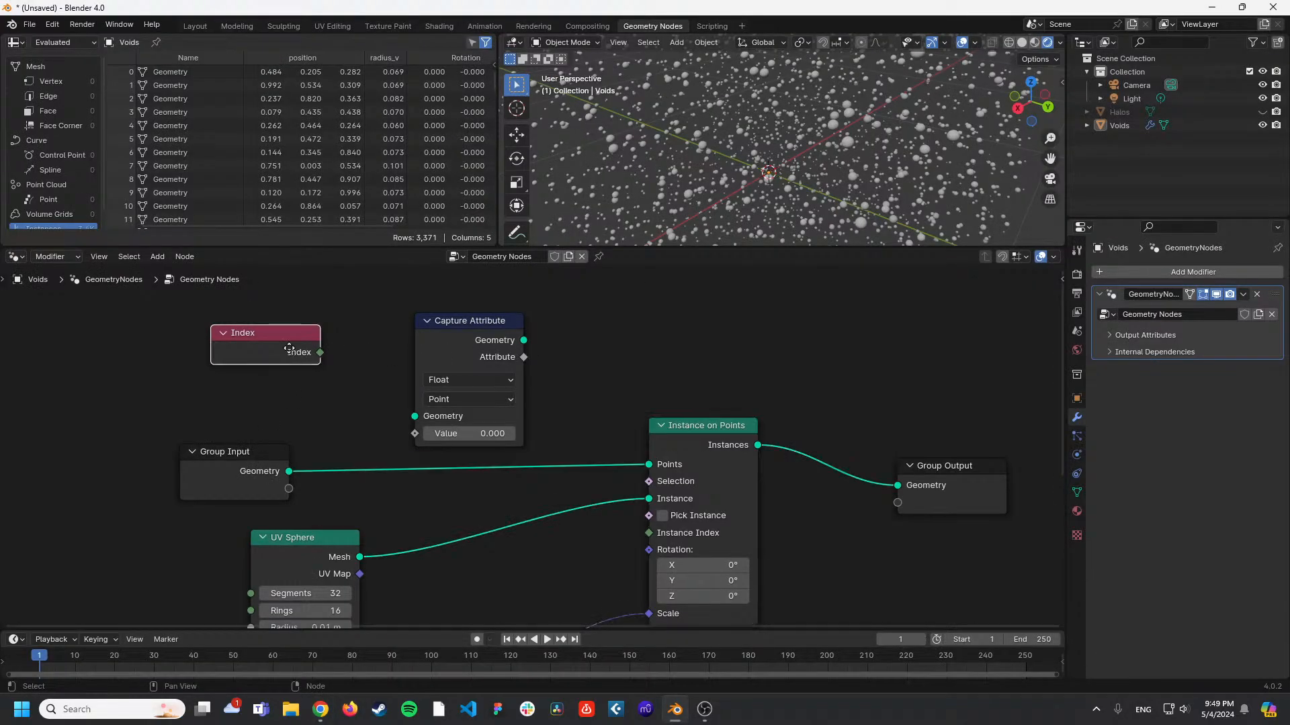
{"action": "mouse_move", "coordinate": [288, 350]}
{"action": "left_mouse_down"}
{"action": "mouse_move", "coordinate": [211, 444]}
{"action": "mouse_move", "coordinate": [306, 369]}
{"action": "mouse_move", "coordinate": [270, 366]}
{"action": "left_mouse_up"}
{"action": "mouse_move", "coordinate": [475, 341]}
{"action": "left_mouse_down"}
{"action": "mouse_move", "coordinate": [467, 377]}
{"action": "mouse_move", "coordinate": [498, 348]}
{"action": "left_mouse_up"}
{"action": "left_click_drag", "start_coordinate": [189, 440], "coordinate": [437, 438]}
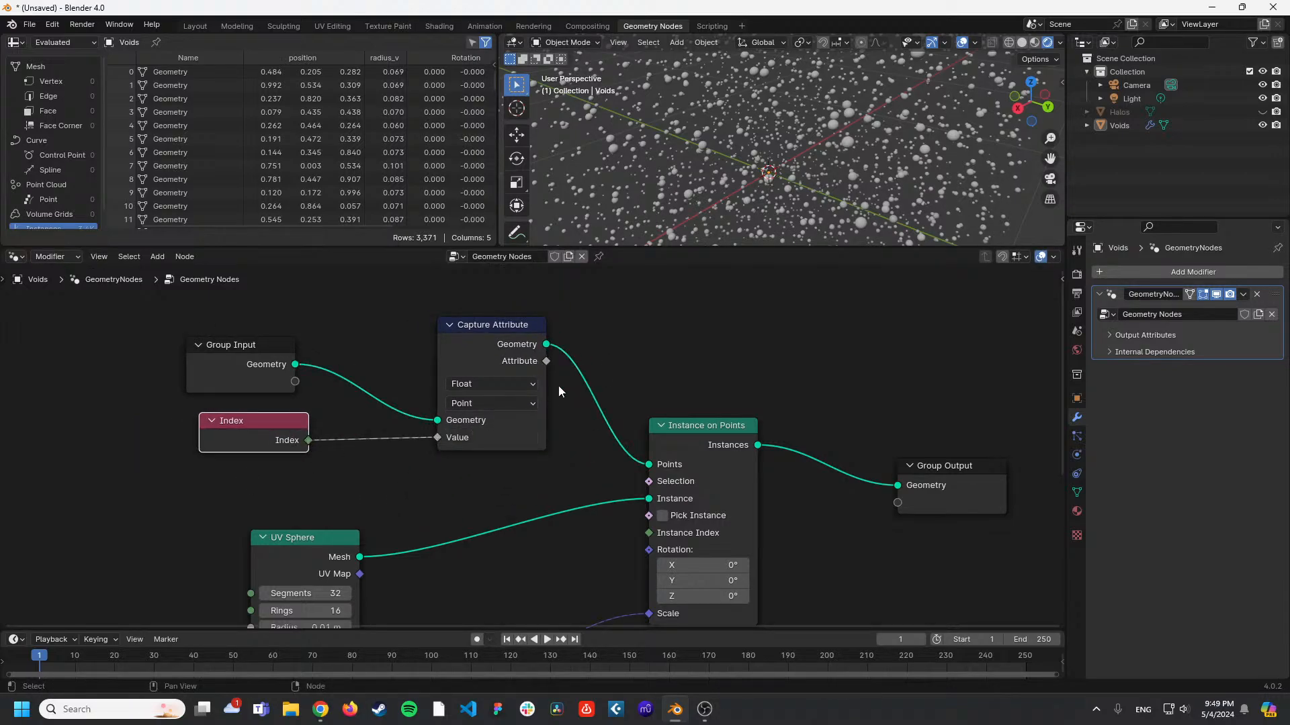
{"action": "left_click_drag", "start_coordinate": [264, 438], "coordinate": [244, 443]}
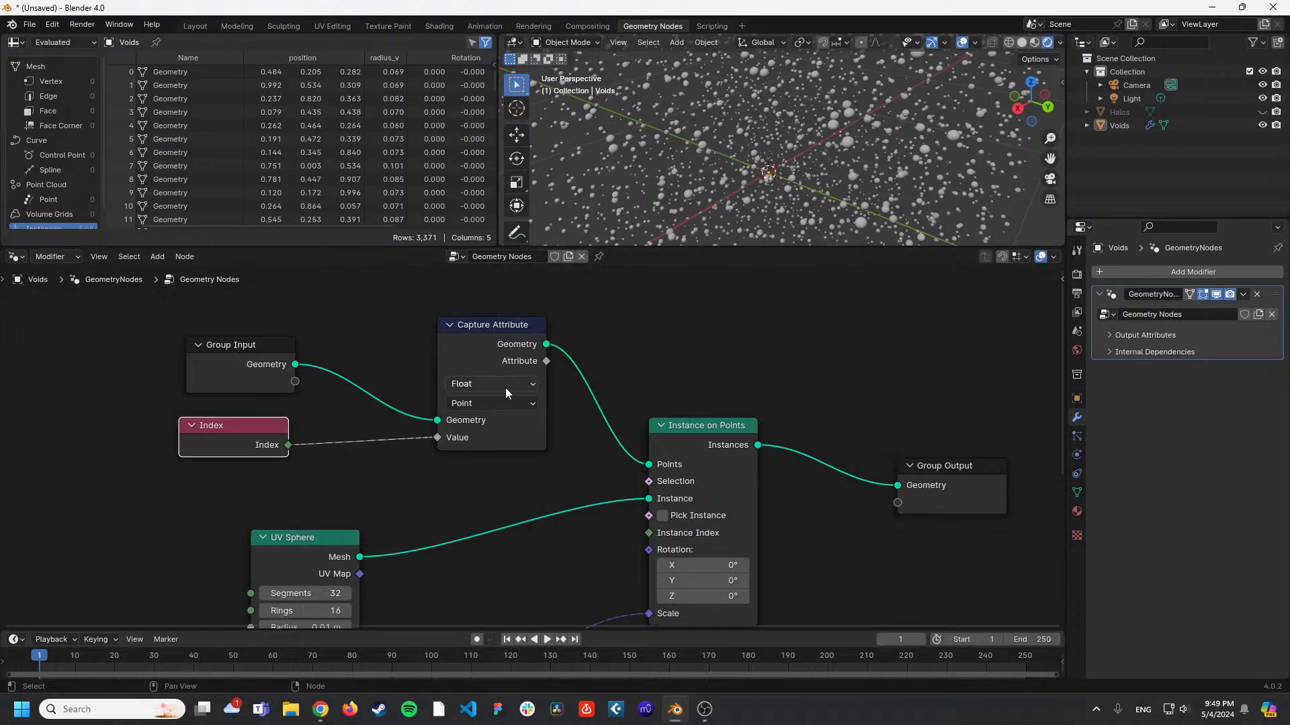
{"action": "key", "text": "shift+a"}
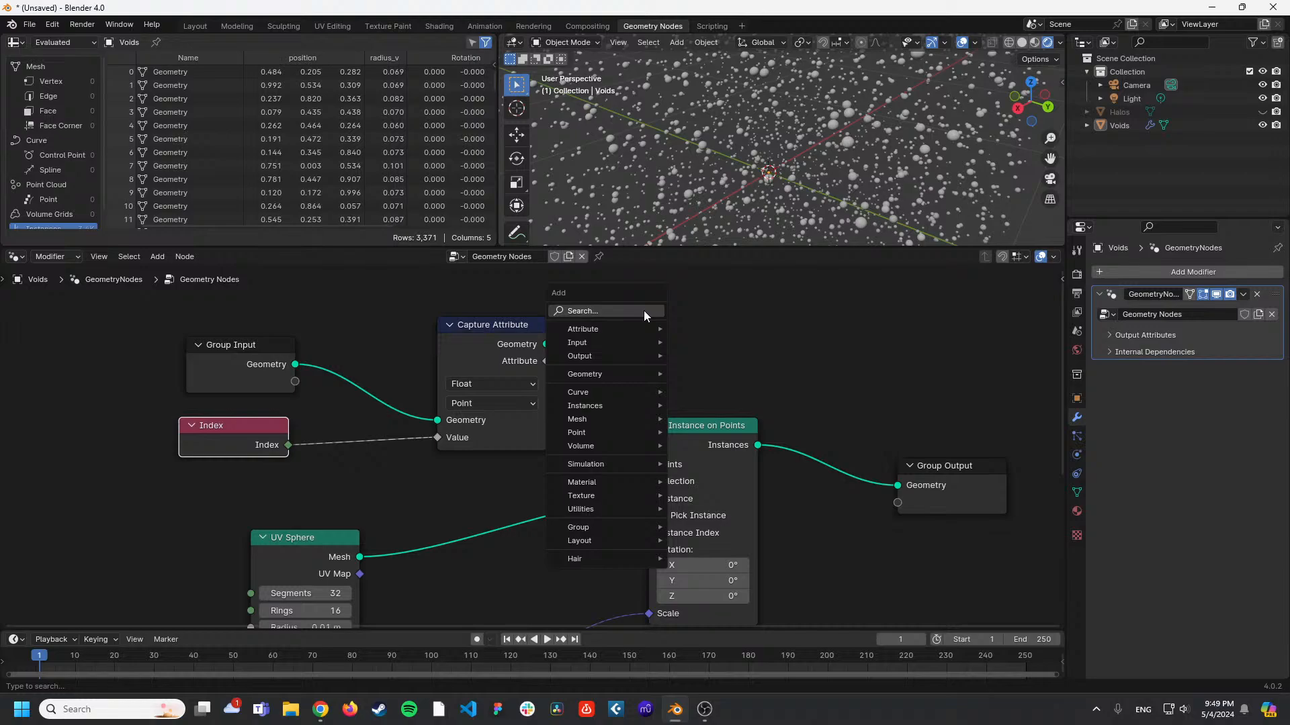
{"action": "type", "text": "capture"}
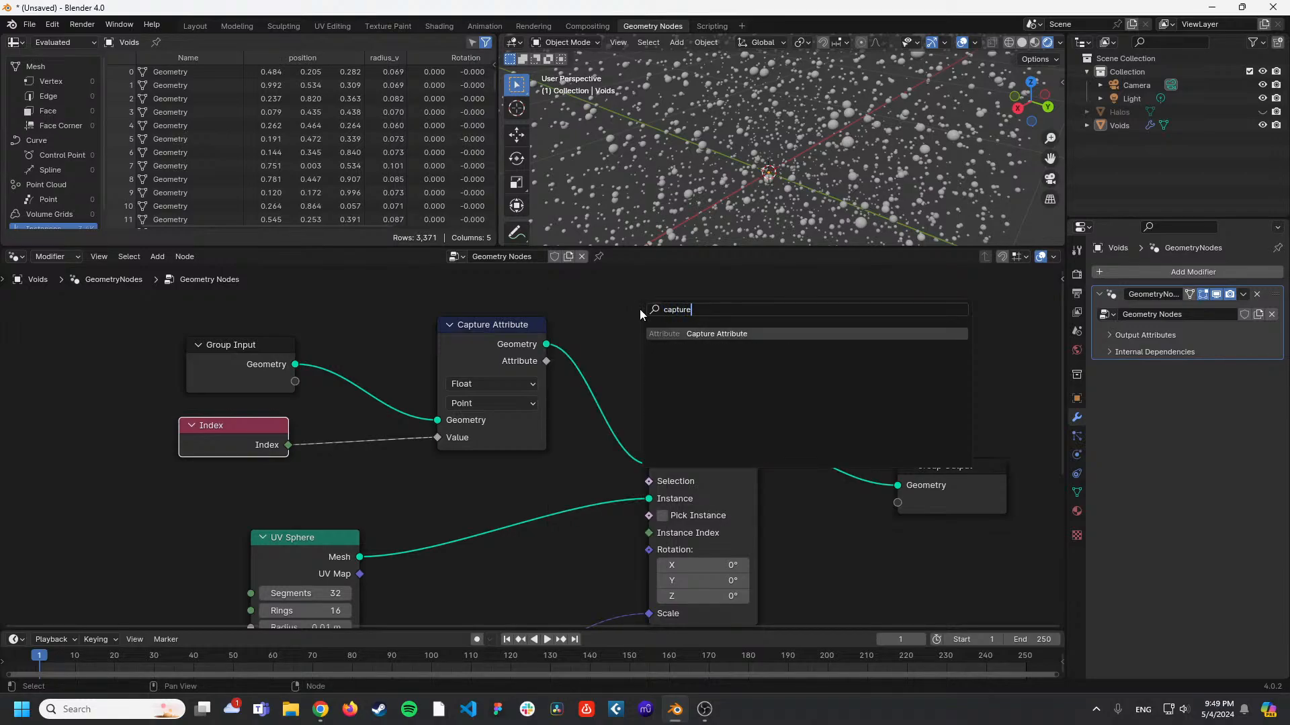
{"action": "key", "text": "Escape"}
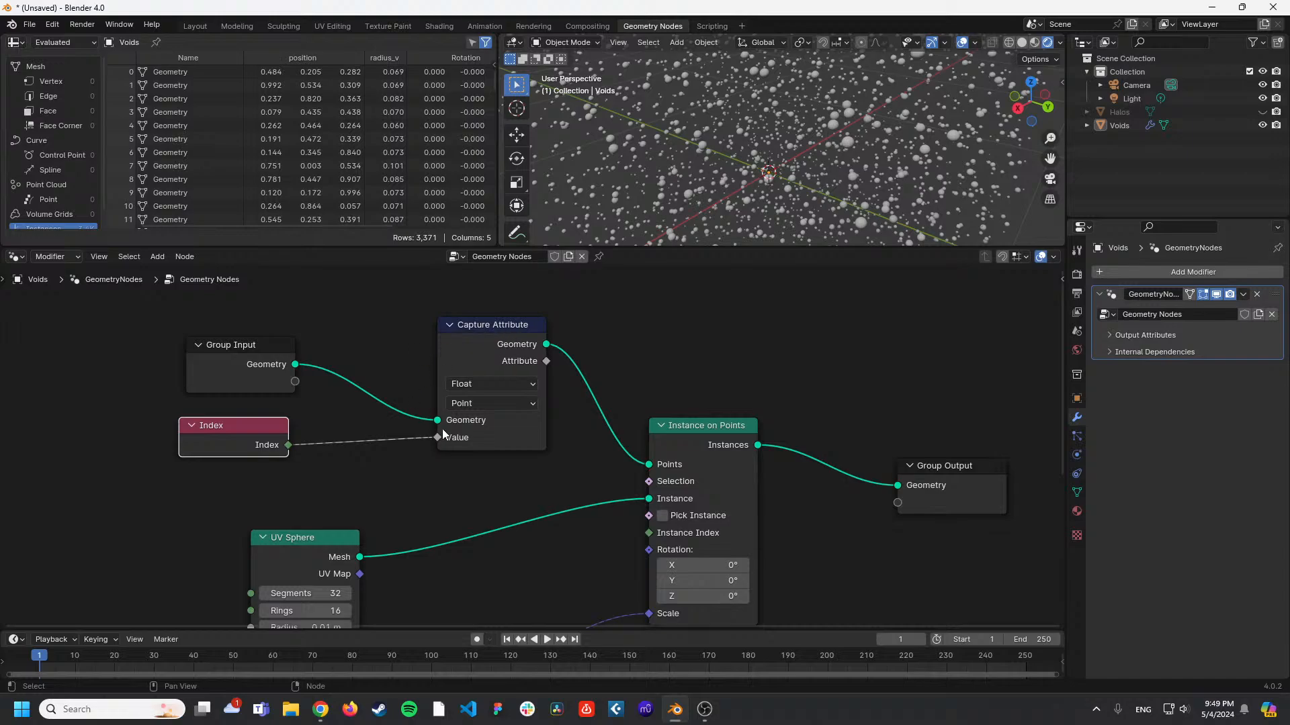
Move Index closer to Capture Attribute and connect the Attribute output to a new Group Output socket, as in the reference image.
{"action": "key", "text": "alt+Tab"}
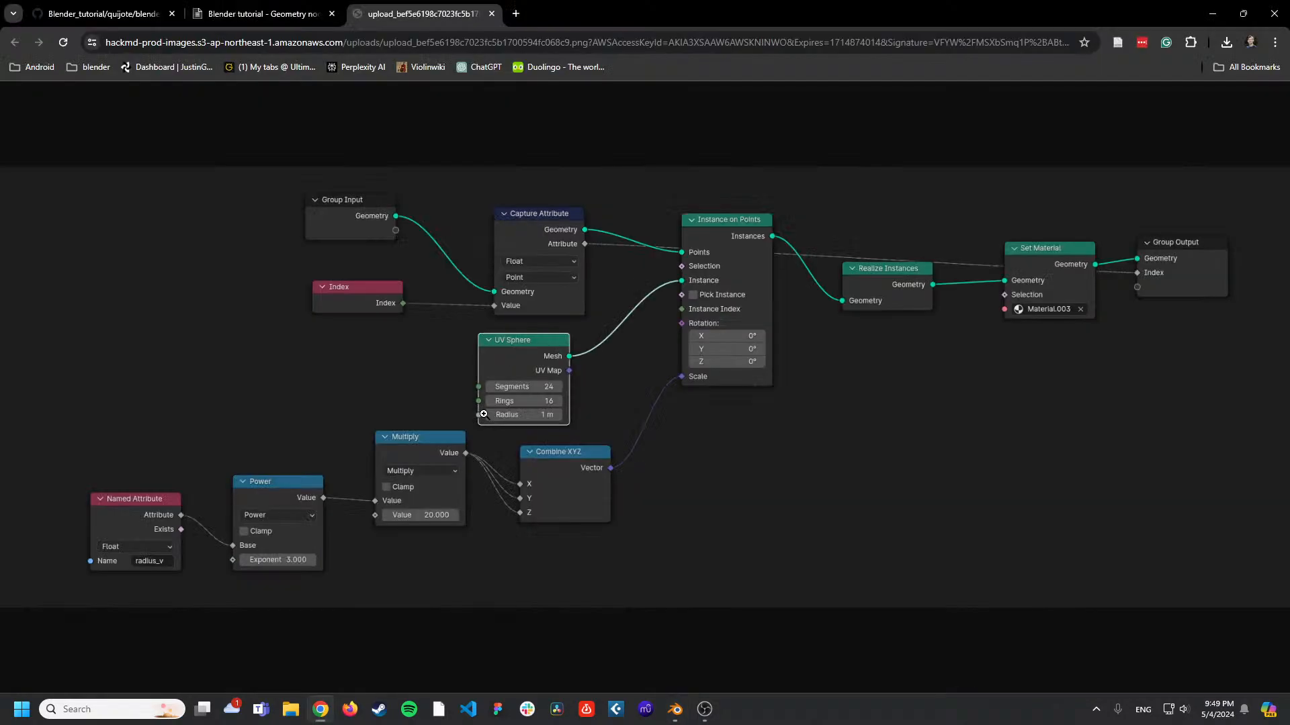
{"action": "key", "text": "alt+Tab"}
{"action": "left_click_drag", "start_coordinate": [253, 446], "coordinate": [295, 446]}
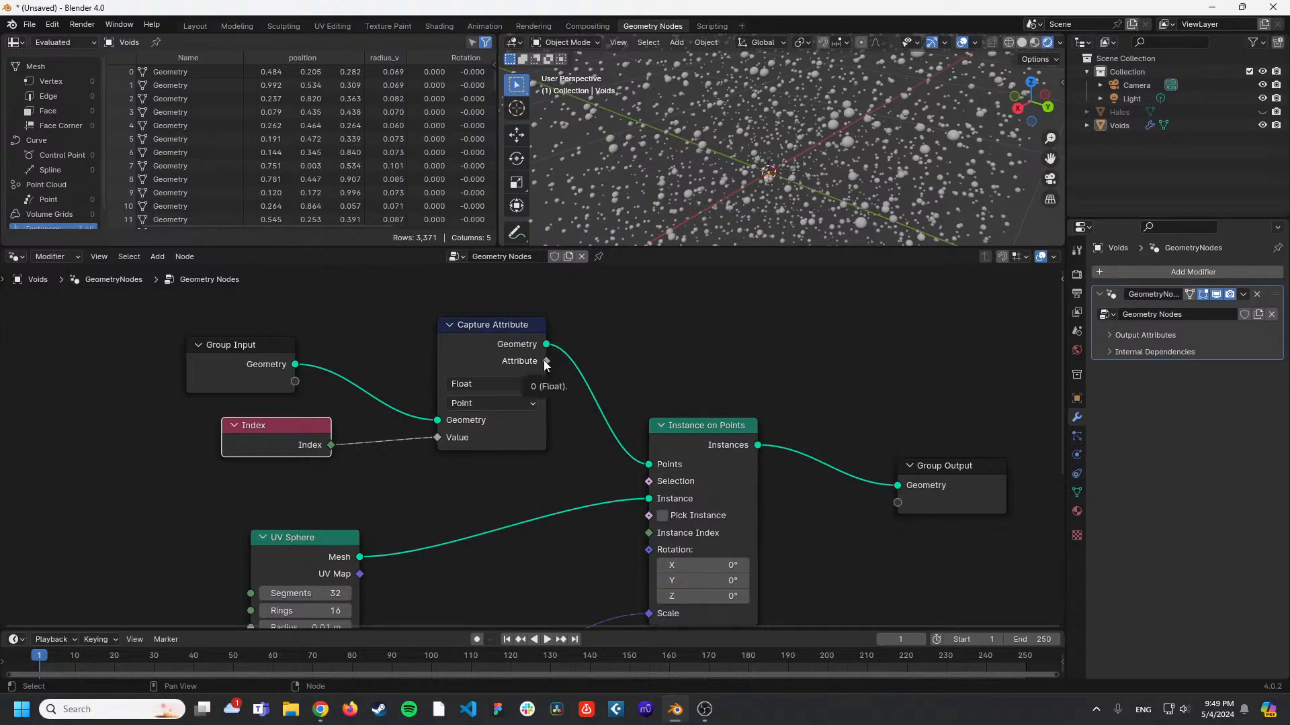
{"action": "mouse_move", "coordinate": [544, 360]}
{"action": "left_mouse_down"}
{"action": "mouse_move", "coordinate": [593, 369]}
{"action": "mouse_move", "coordinate": [545, 359]}
{"action": "left_mouse_up"}
{"action": "key", "text": "alt+Tab"}
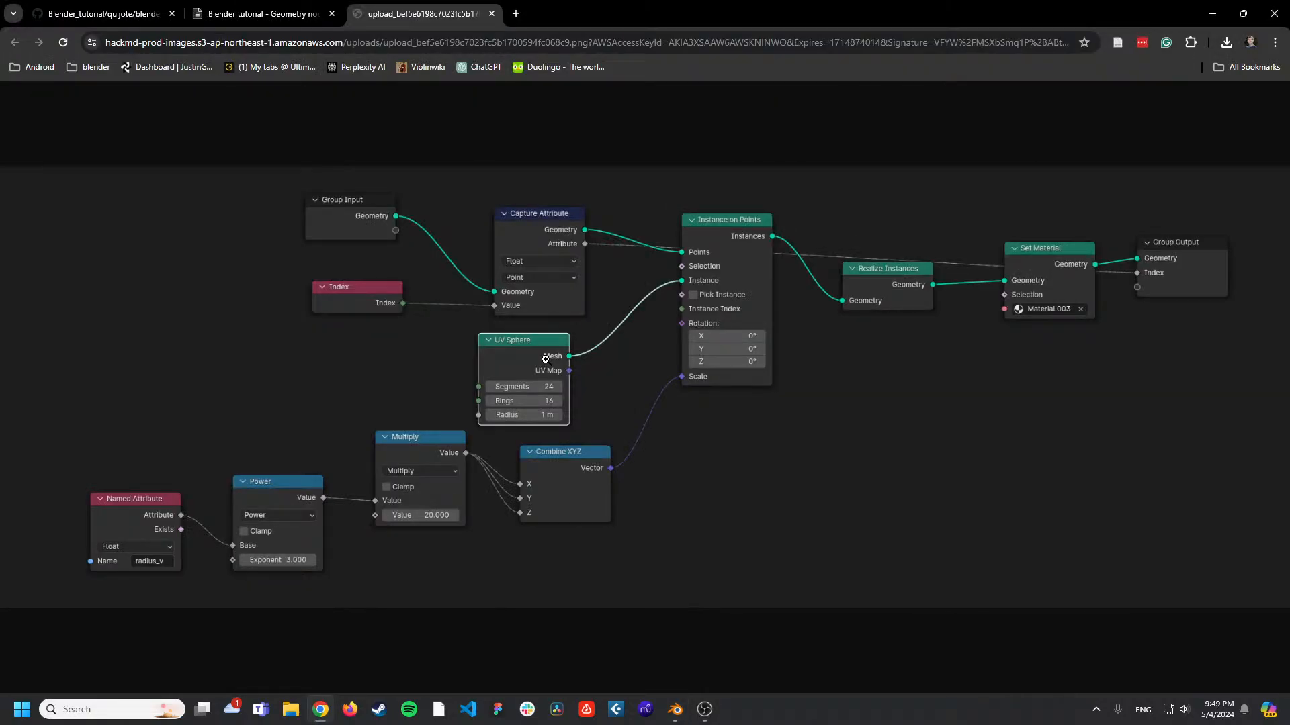
{"action": "key", "text": "alt+Tab"}
{"action": "key", "text": "Escape"}
{"action": "left_click_drag", "start_coordinate": [546, 361], "coordinate": [901, 508]}
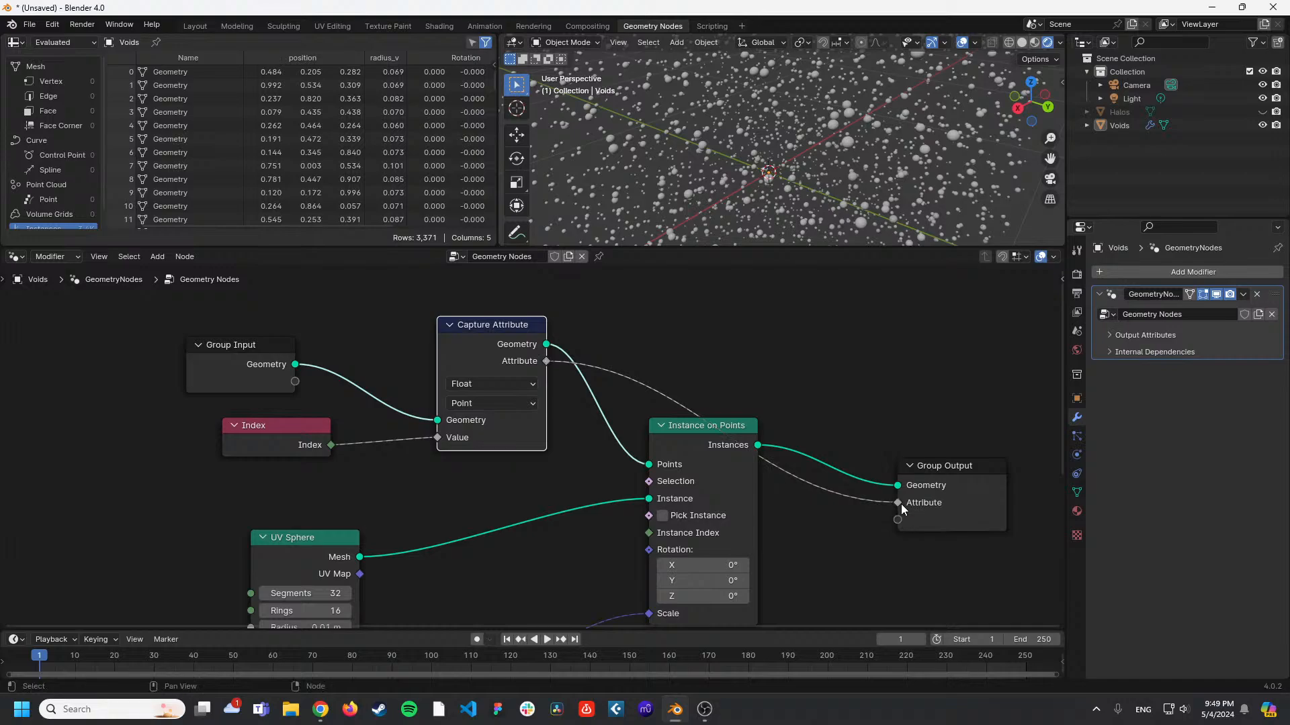
{"action": "left_click", "coordinate": [946, 511]}
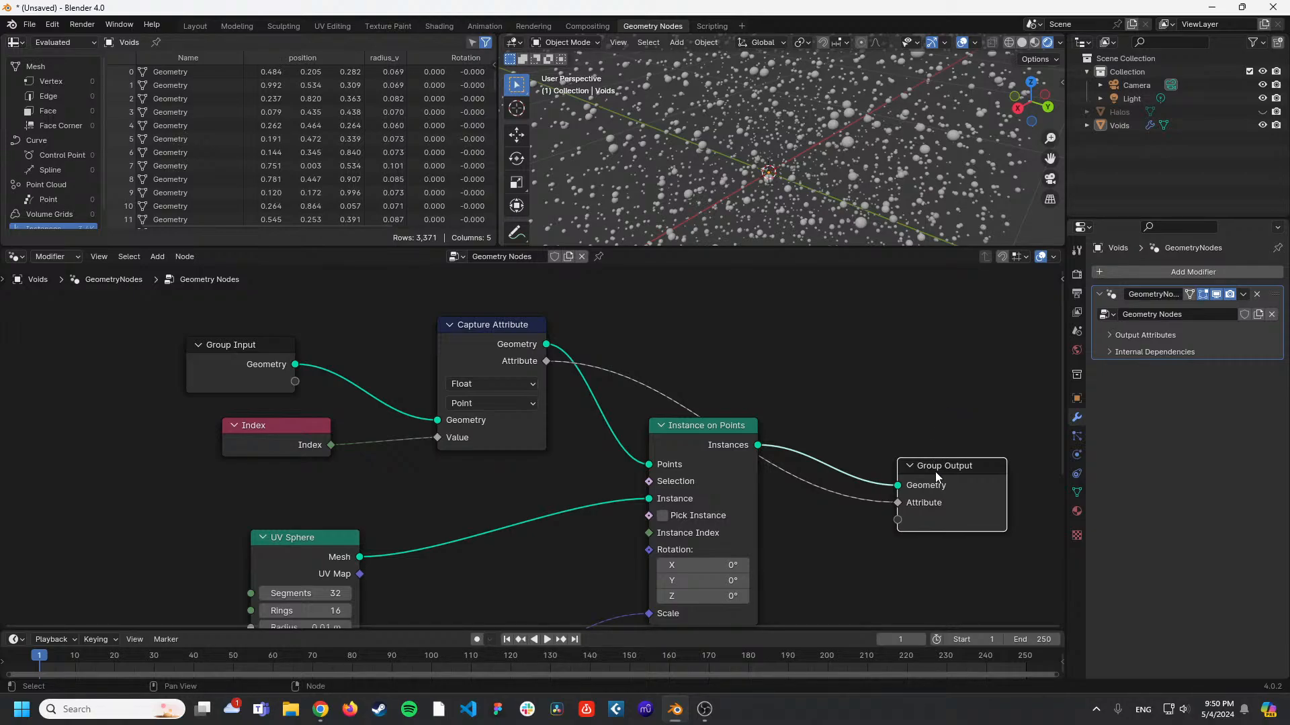
Consult the reference image and move Group Output farther from Instance on Points to leave space for more nodes.
{"action": "left_click_drag", "start_coordinate": [935, 473], "coordinate": [979, 433]}
{"action": "key", "text": "alt+Tab"}
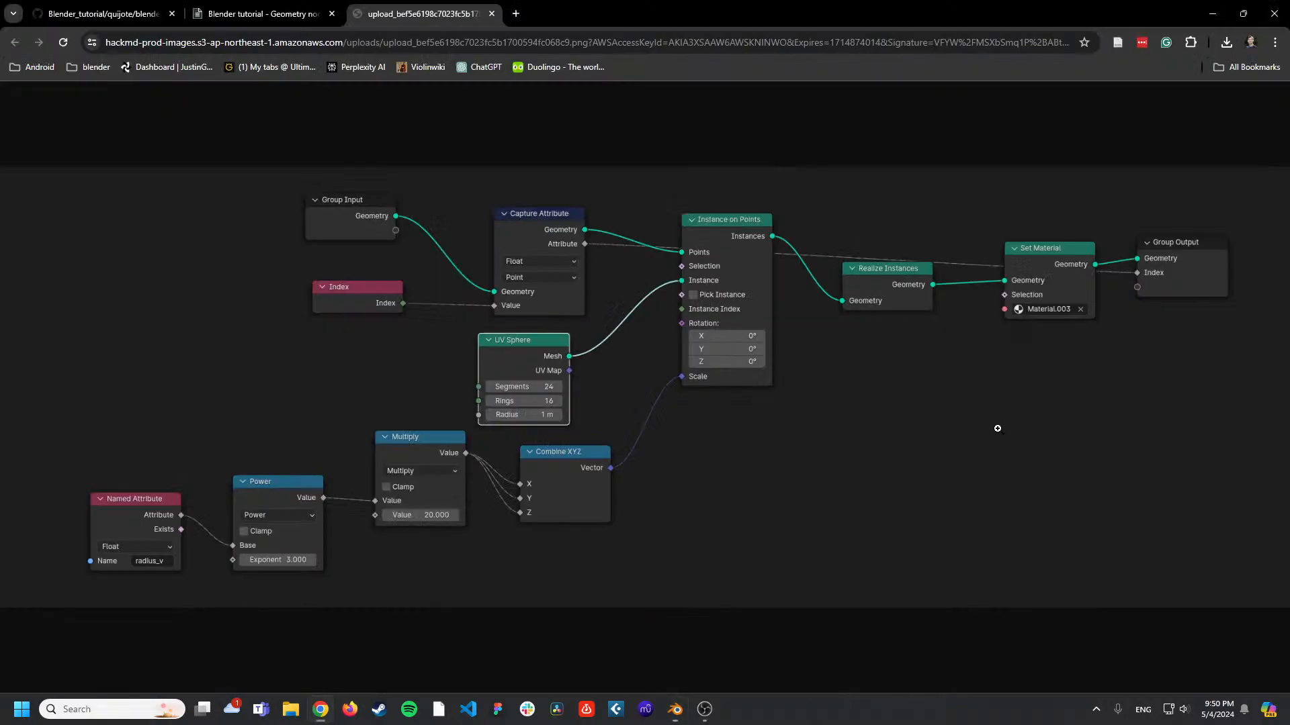
{"action": "key", "text": "alt+Tab"}
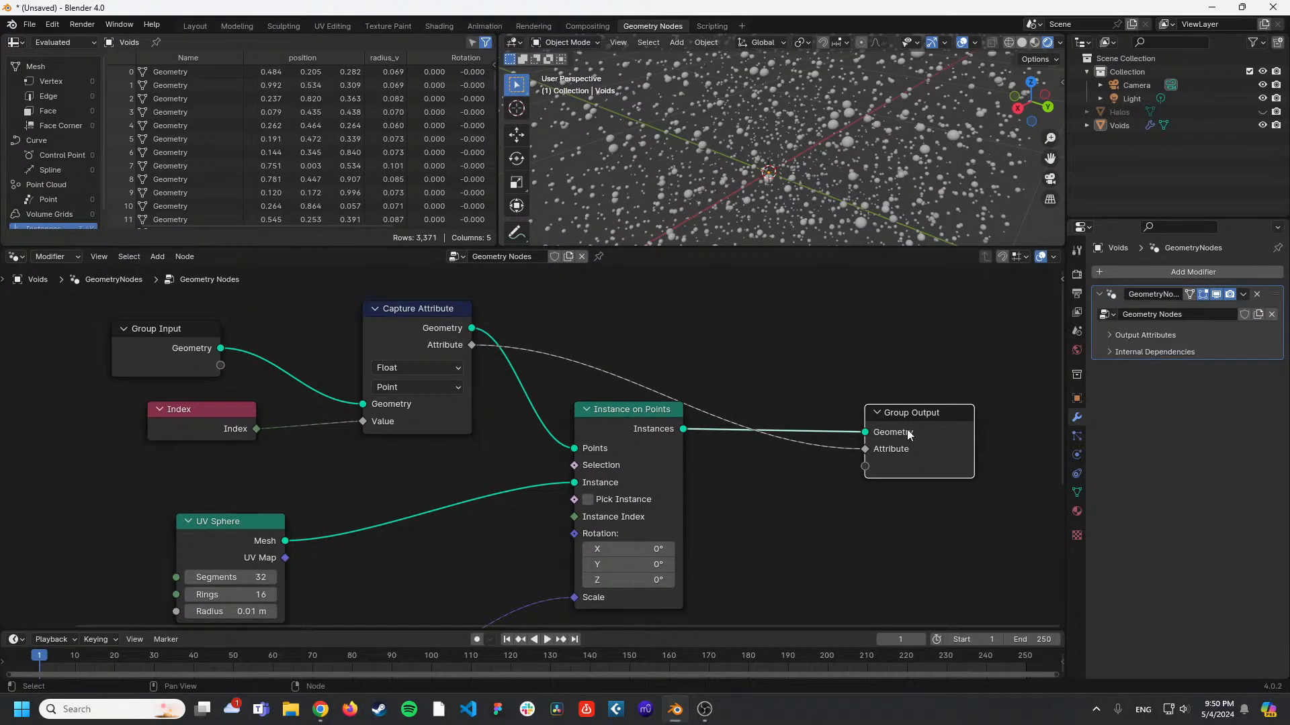
{"action": "left_click_drag", "start_coordinate": [899, 414], "coordinate": [1023, 418]}
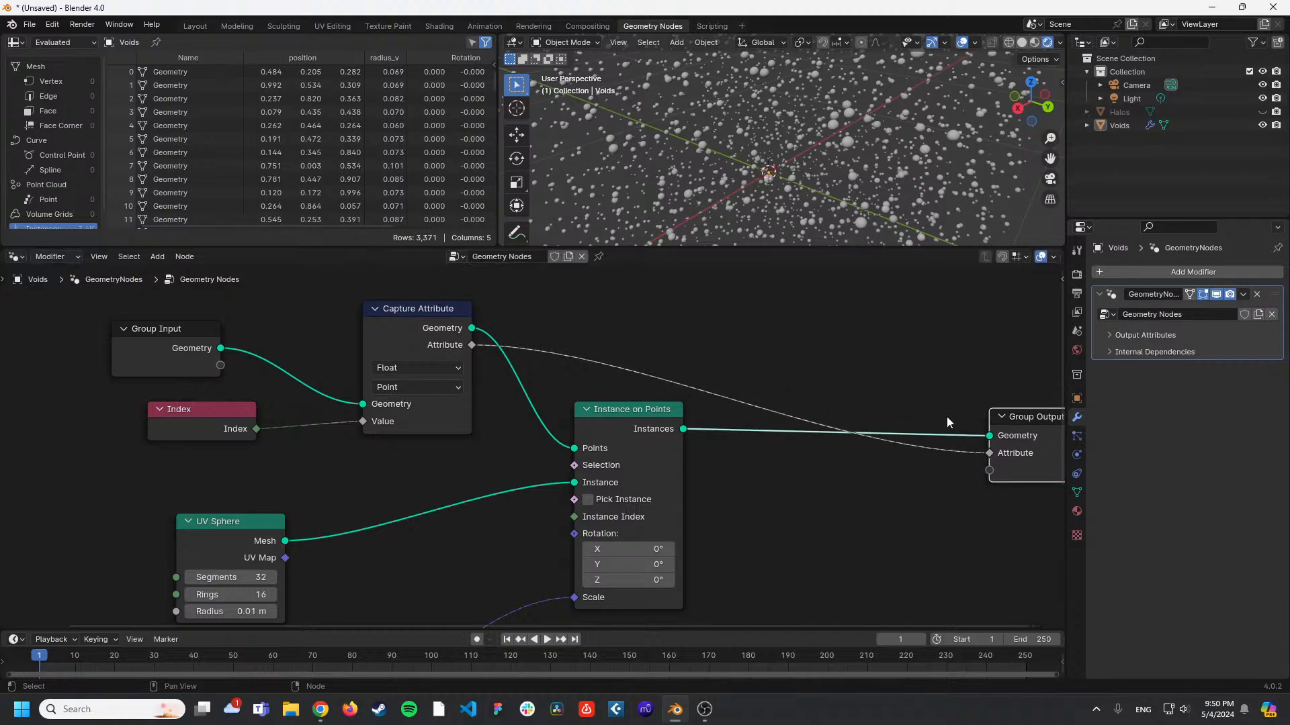
{"action": "middle_click_drag", "start_coordinate": [846, 361], "coordinate": [675, 343]}
{"action": "left_click_drag", "start_coordinate": [873, 405], "coordinate": [938, 430]}
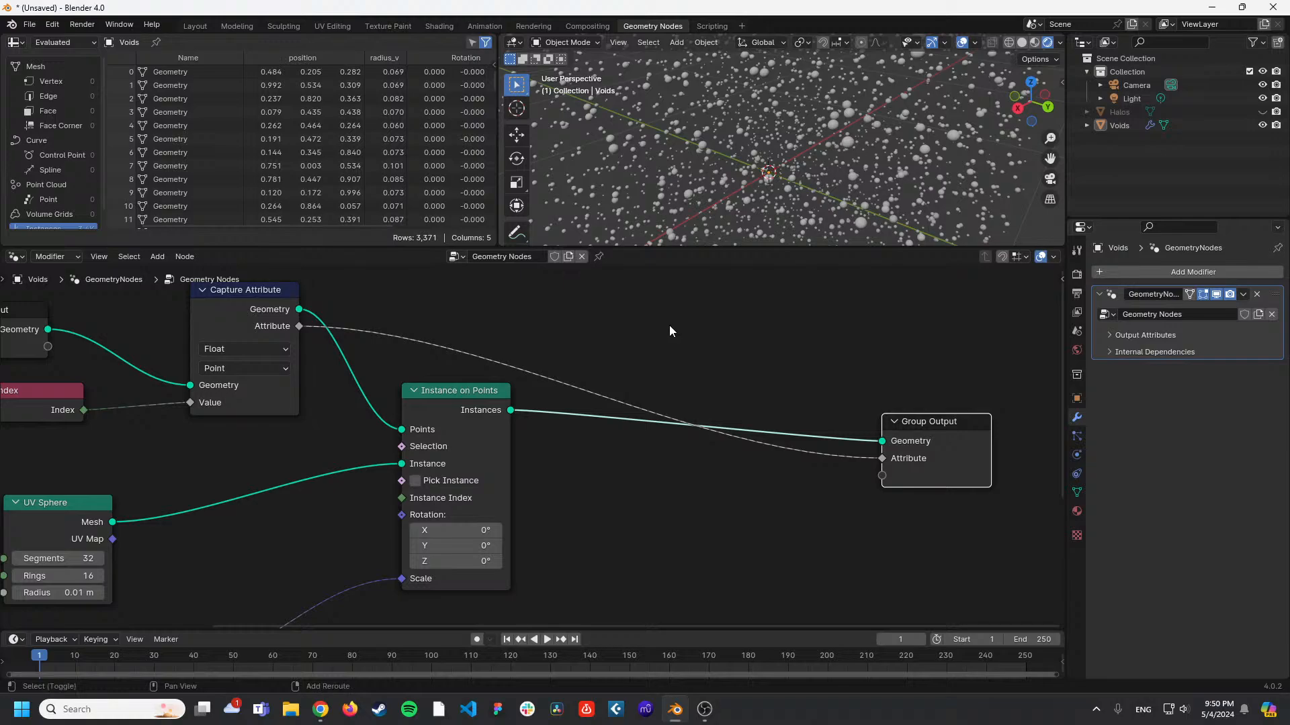
Insert a Realize Instances node between Instance on Points and Group Output.
{"action": "key", "text": "shift+a"}
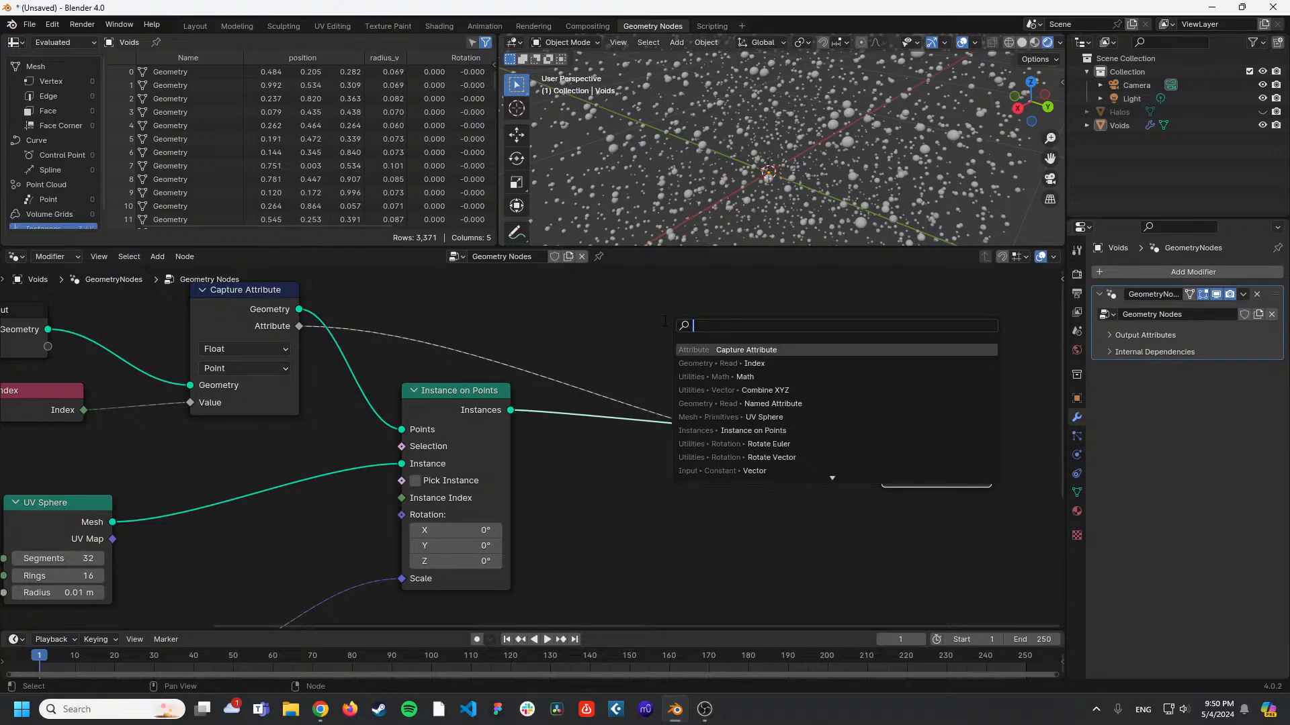
{"action": "type", "text": "instance"}
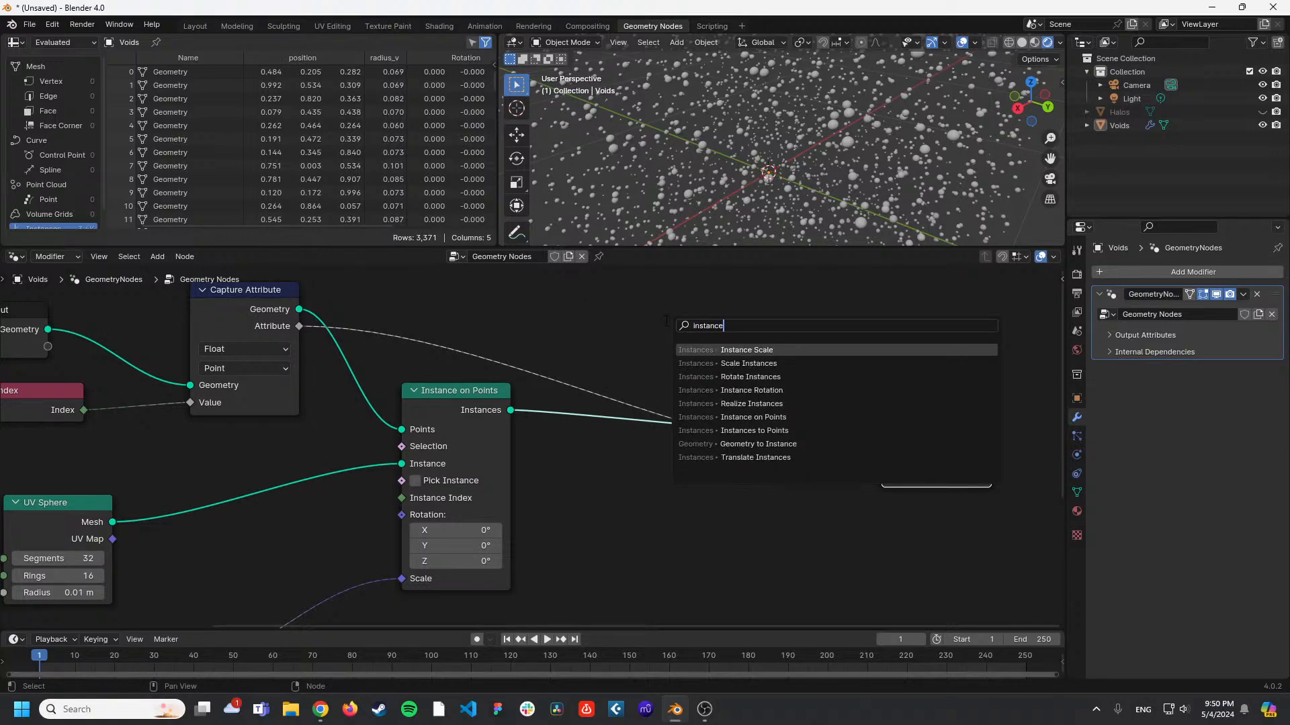
{"action": "left_click", "coordinate": [772, 404]}
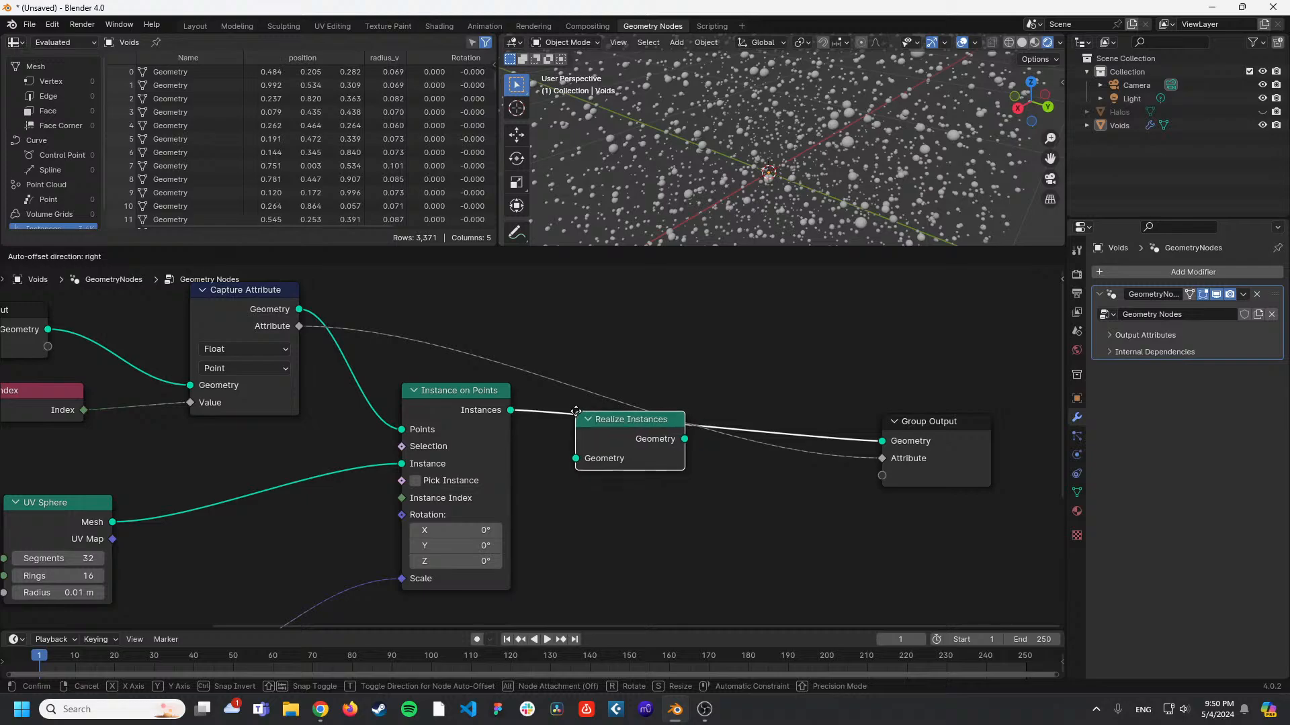
{"action": "left_click", "coordinate": [606, 431]}
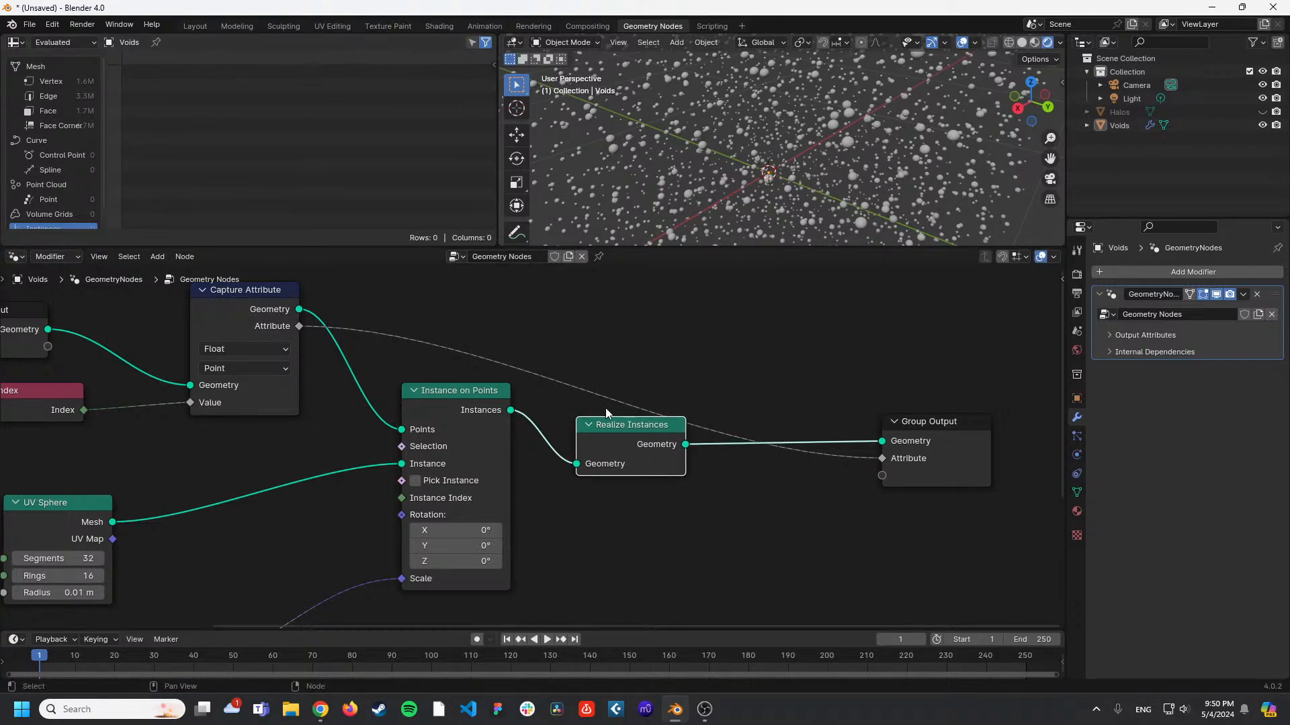
Link Instance on Points directly to the Group Output geometry, bypassing Realize Instances, and make the spreadsheet area taller.
{"action": "left_click_drag", "start_coordinate": [510, 410], "coordinate": [882, 441]}
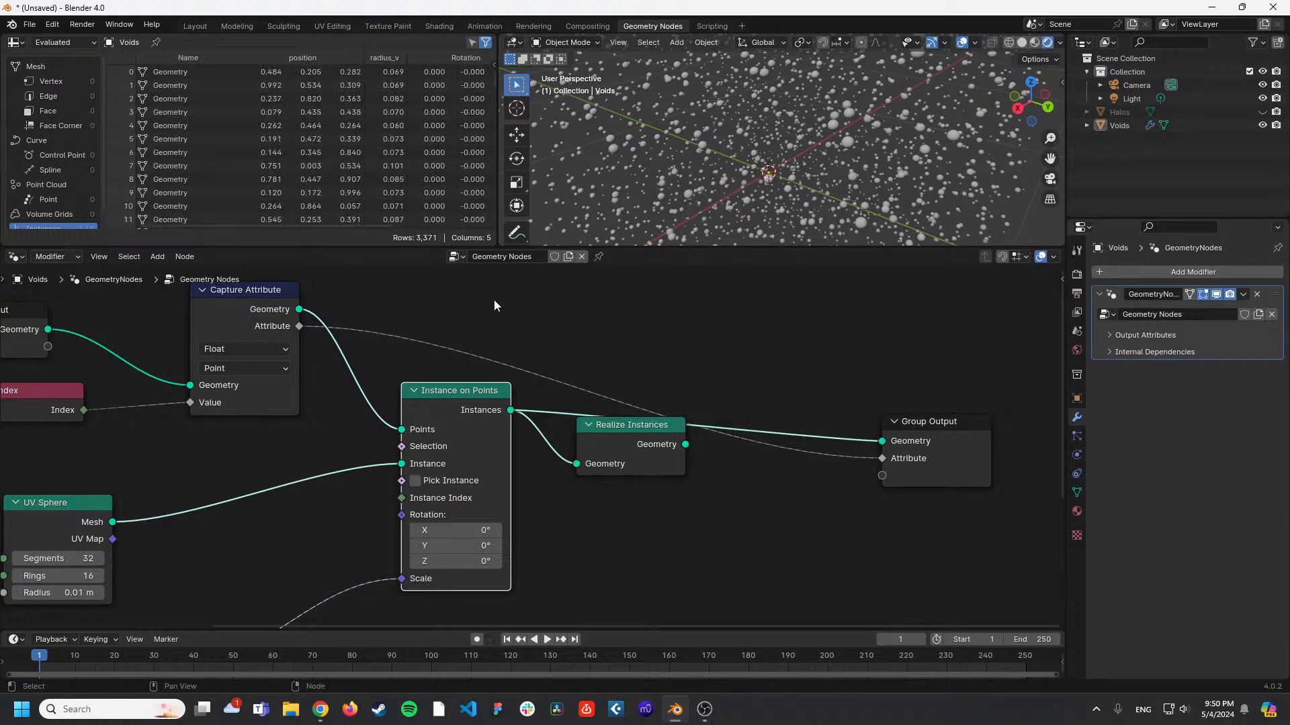
{"action": "left_click_drag", "start_coordinate": [430, 249], "coordinate": [430, 405]}
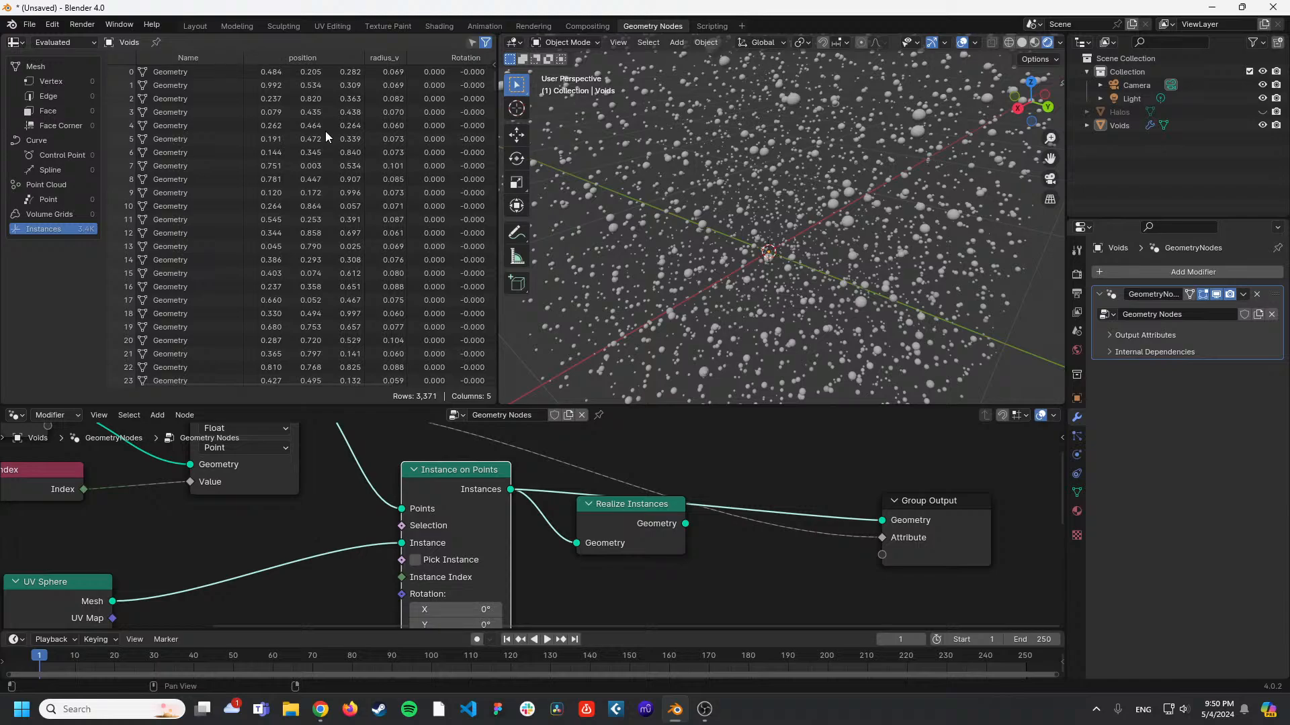
Detach Realize Instances and insert it back into the link between Instance on Points and the Group Output geometry.
{"action": "middle_click_drag", "start_coordinate": [63, 594], "coordinate": [167, 552]}
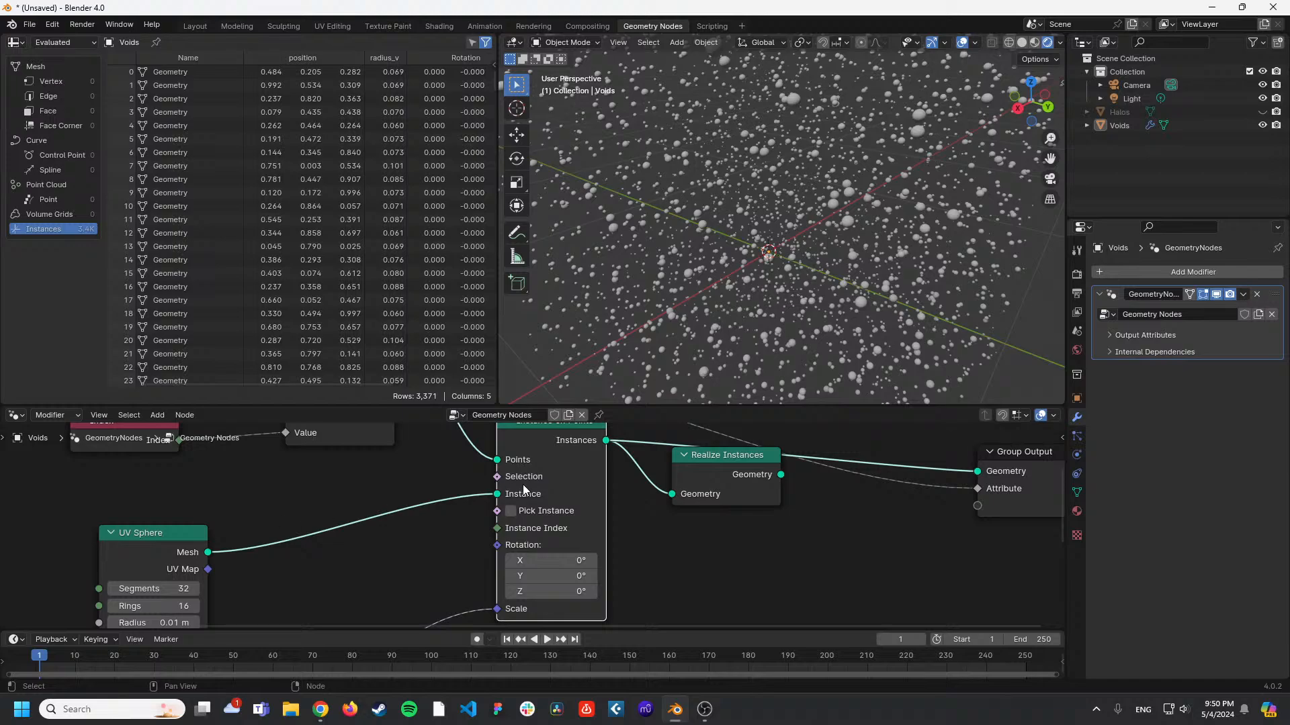
{"action": "middle_click_drag", "start_coordinate": [734, 540], "coordinate": [641, 576]}
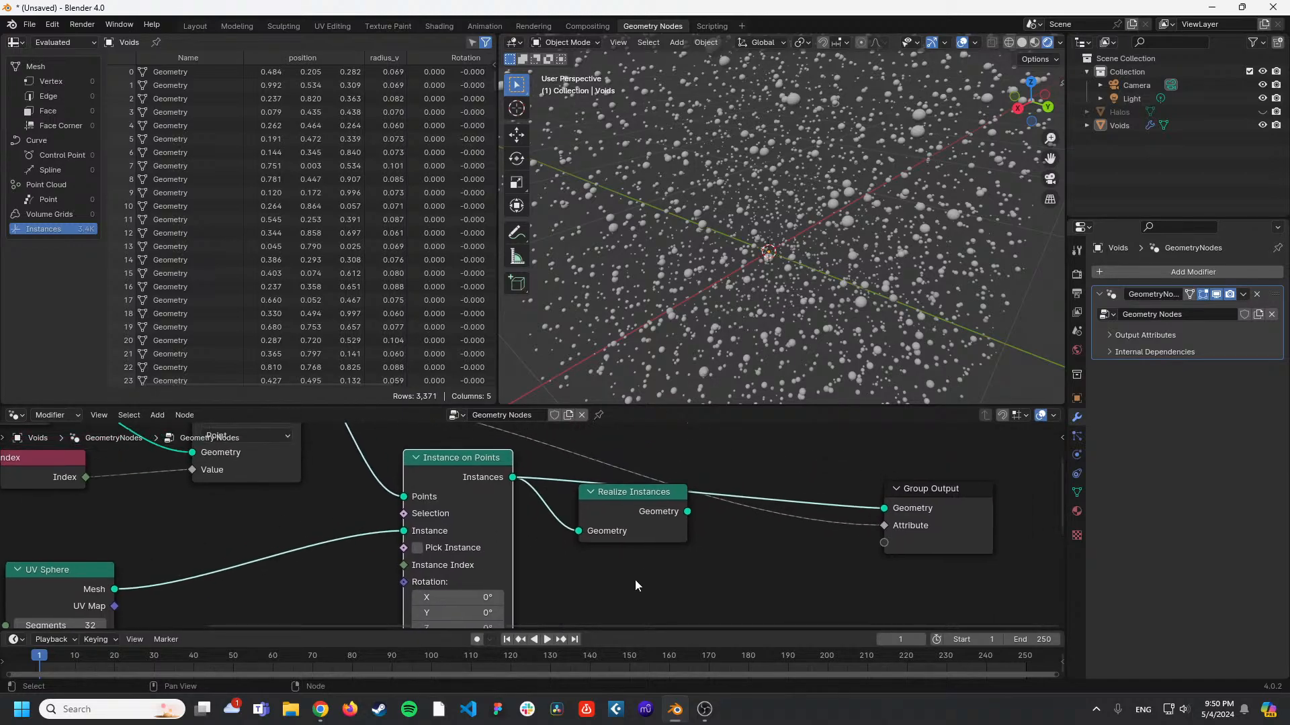
{"action": "left_click_drag", "start_coordinate": [620, 496], "coordinate": [632, 531]}
{"action": "left_click_drag", "start_coordinate": [590, 567], "coordinate": [555, 546]}
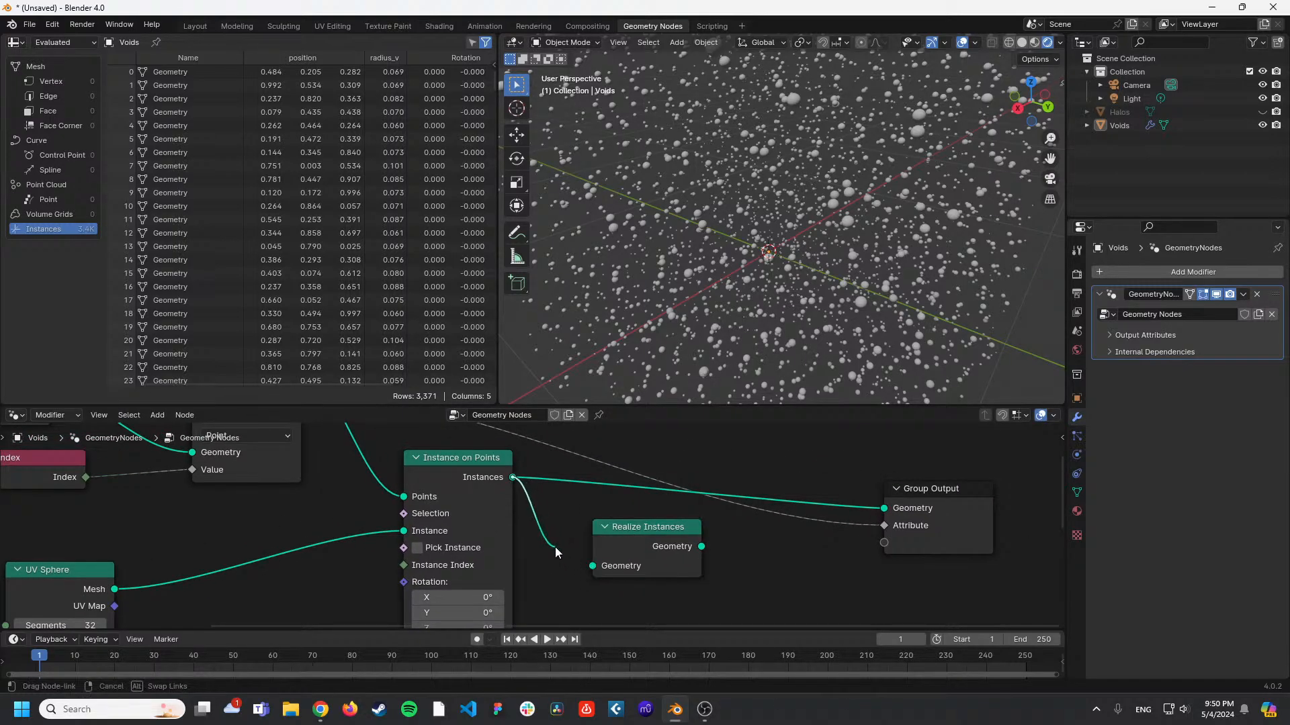
{"action": "left_click_drag", "start_coordinate": [643, 543], "coordinate": [624, 501]}
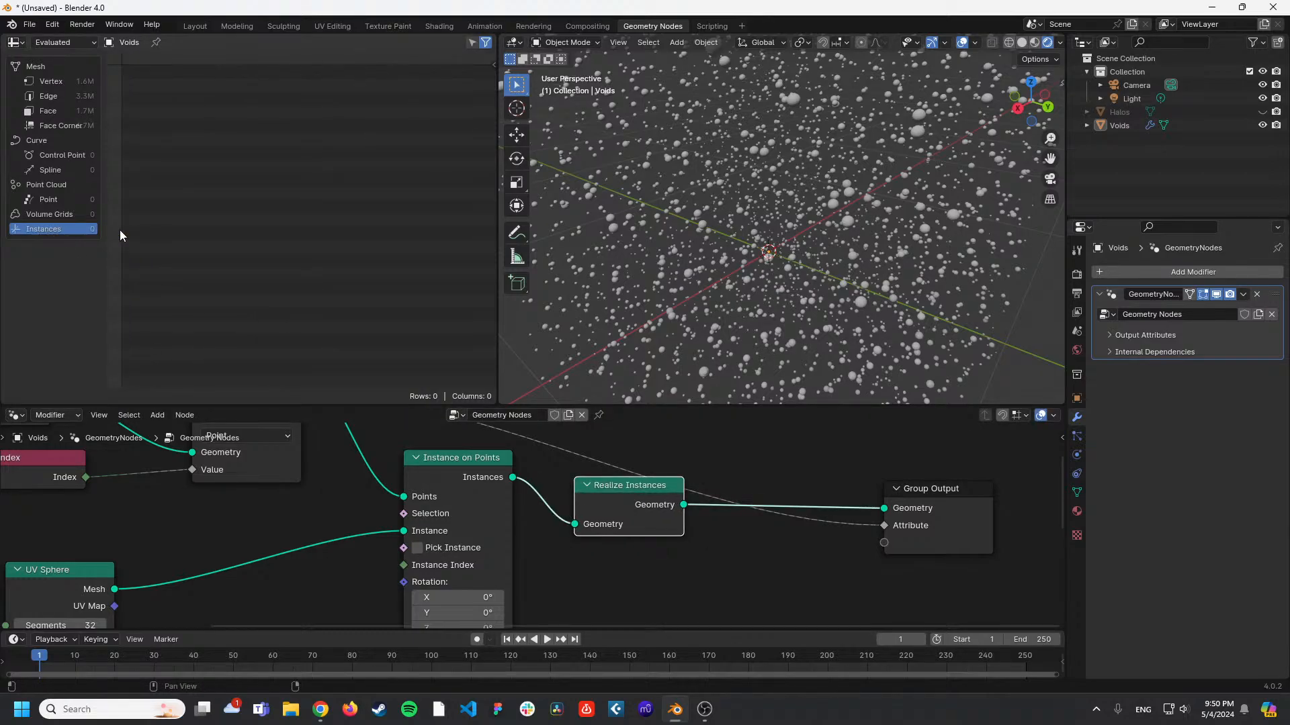
Compare the realized mesh's vertex, edge, face and face corner data in the spreadsheet, ending on the vertex data.
{"action": "left_click", "coordinate": [67, 82]}
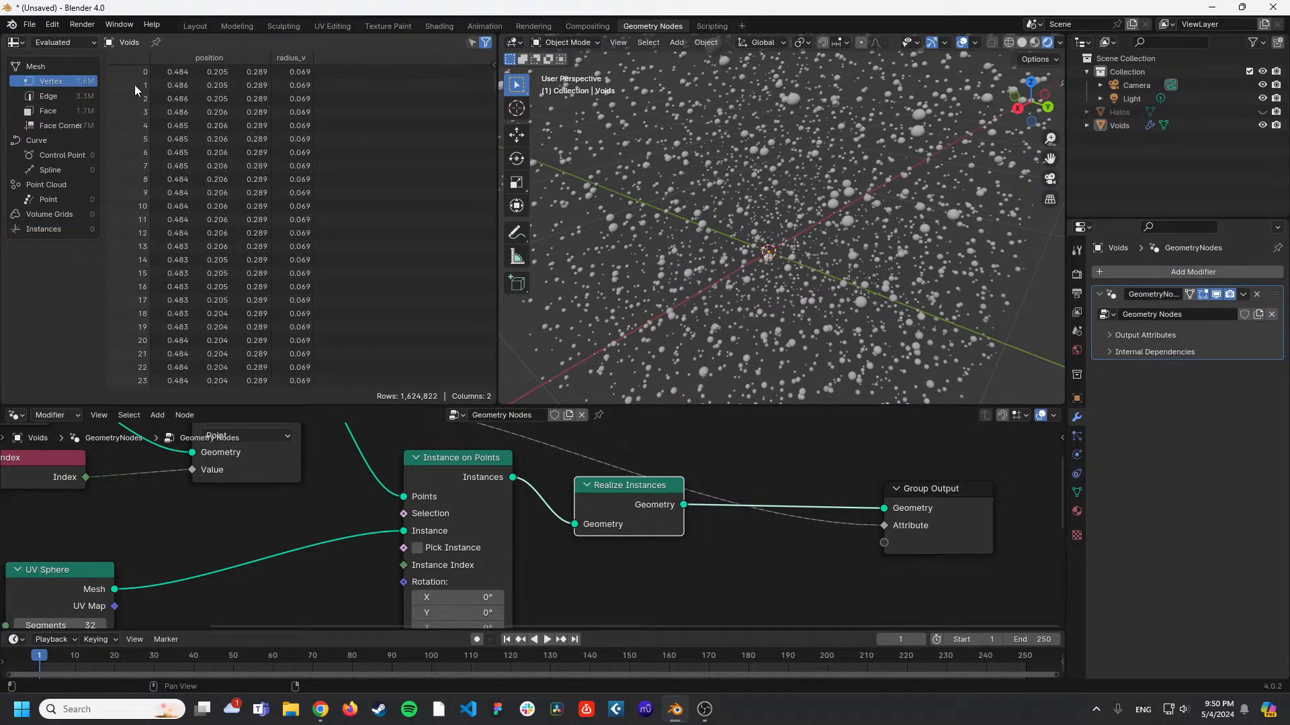
{"action": "left_click", "coordinate": [63, 97]}
{"action": "left_click", "coordinate": [59, 112]}
{"action": "left_click", "coordinate": [60, 126]}
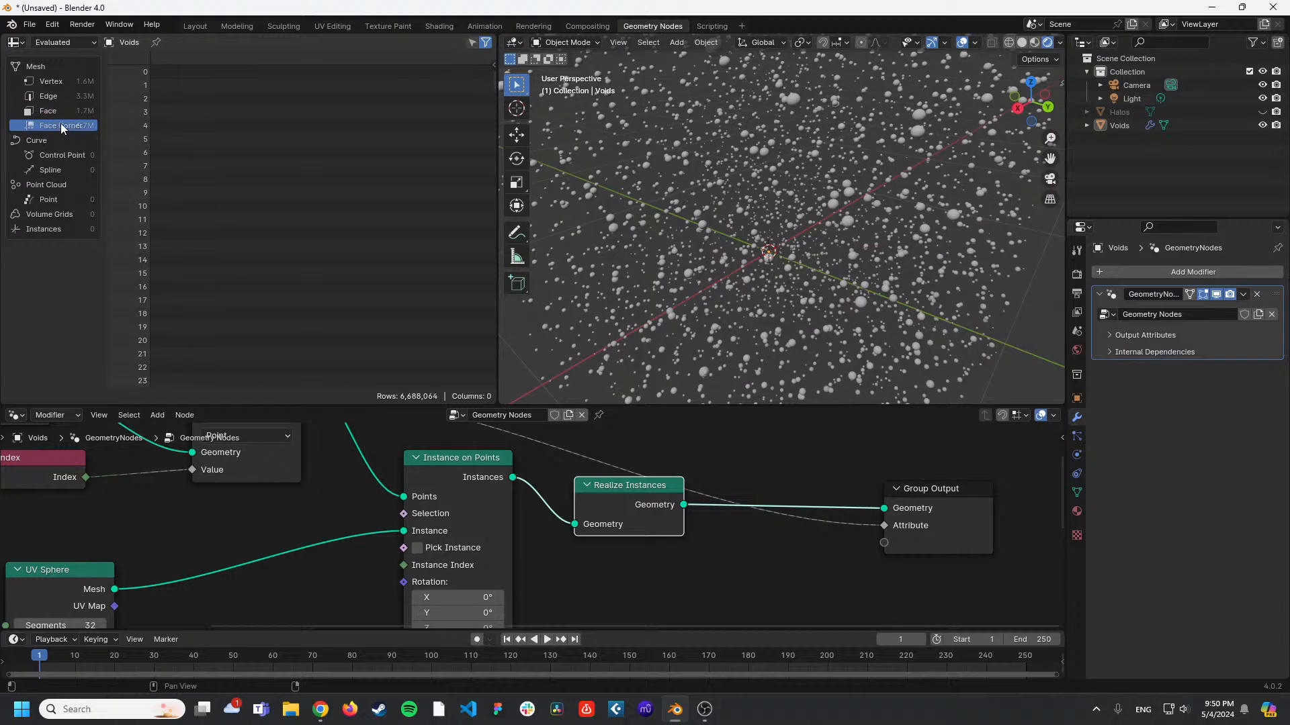
{"action": "left_click", "coordinate": [64, 111]}
{"action": "left_click", "coordinate": [70, 95]}
{"action": "left_click", "coordinate": [70, 82]}
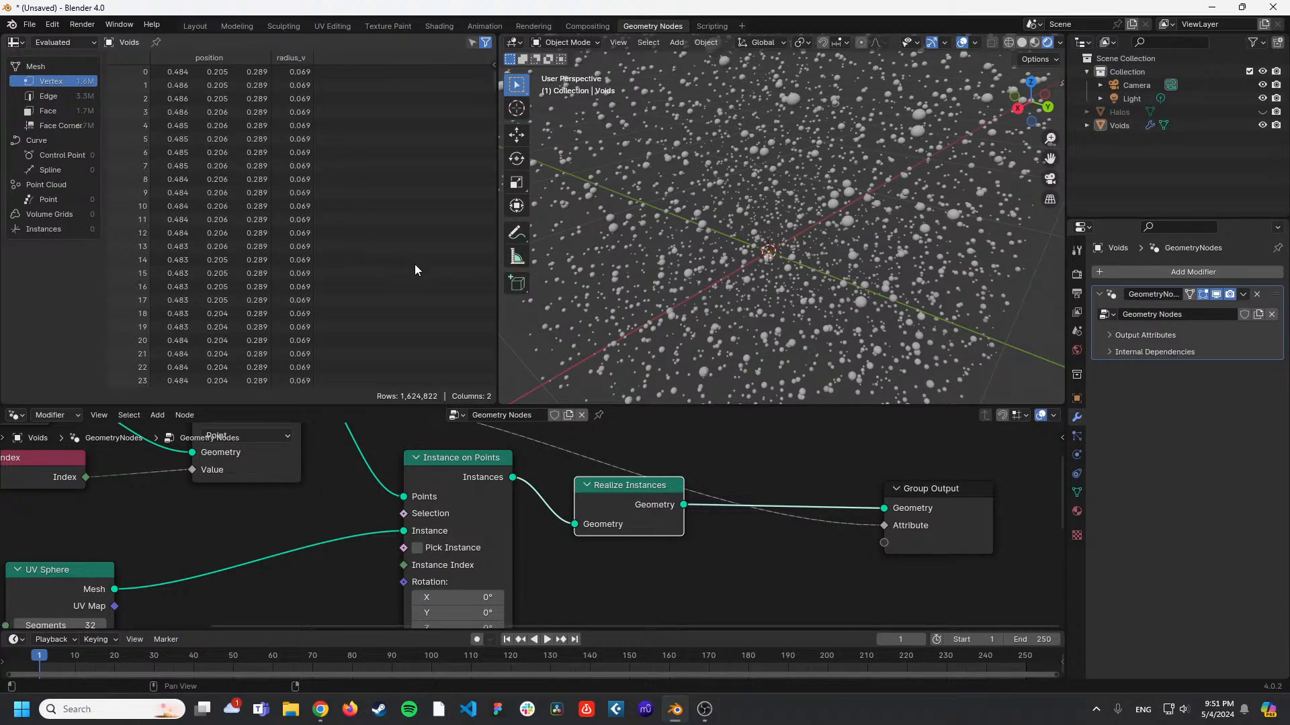
Examine the void spheres in the viewport and read through the position and radius_v values of the vertex rows.
{"action": "middle_click_drag", "start_coordinate": [846, 249], "coordinate": [752, 242]}
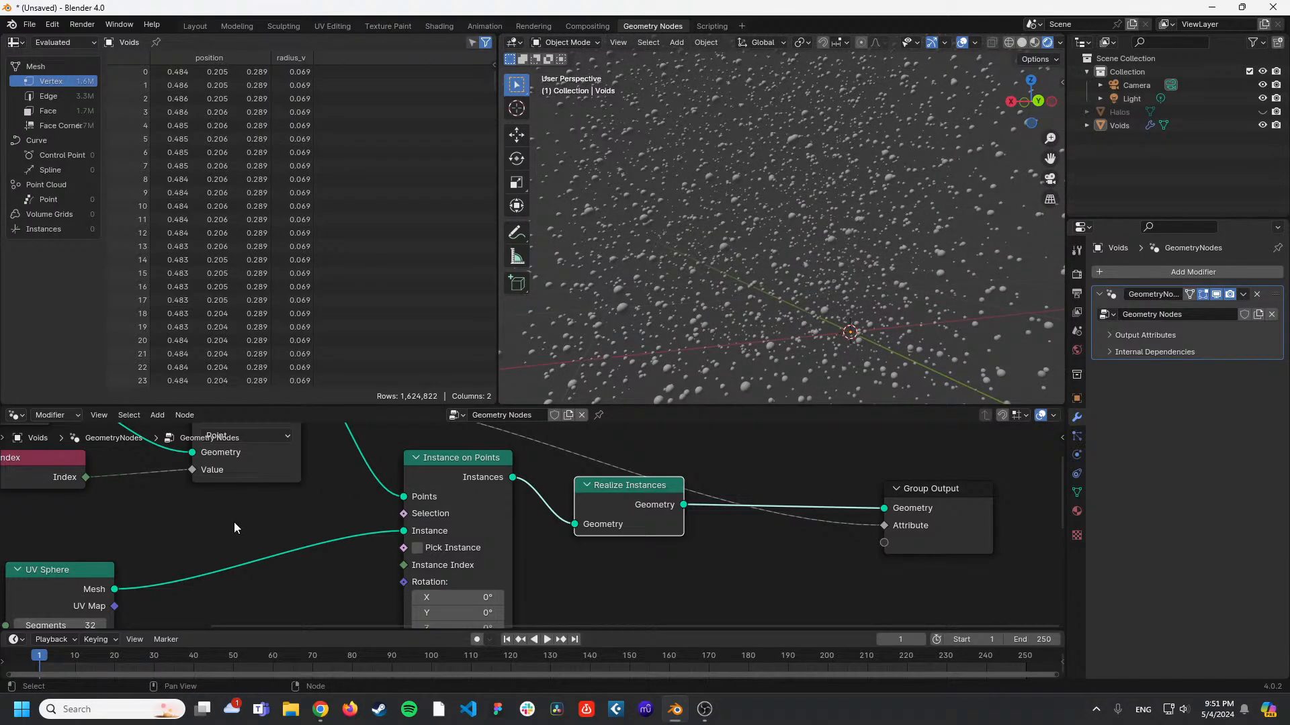
{"action": "scroll", "coordinate": [234, 522], "scroll_direction": "down", "scroll_amount": 2}
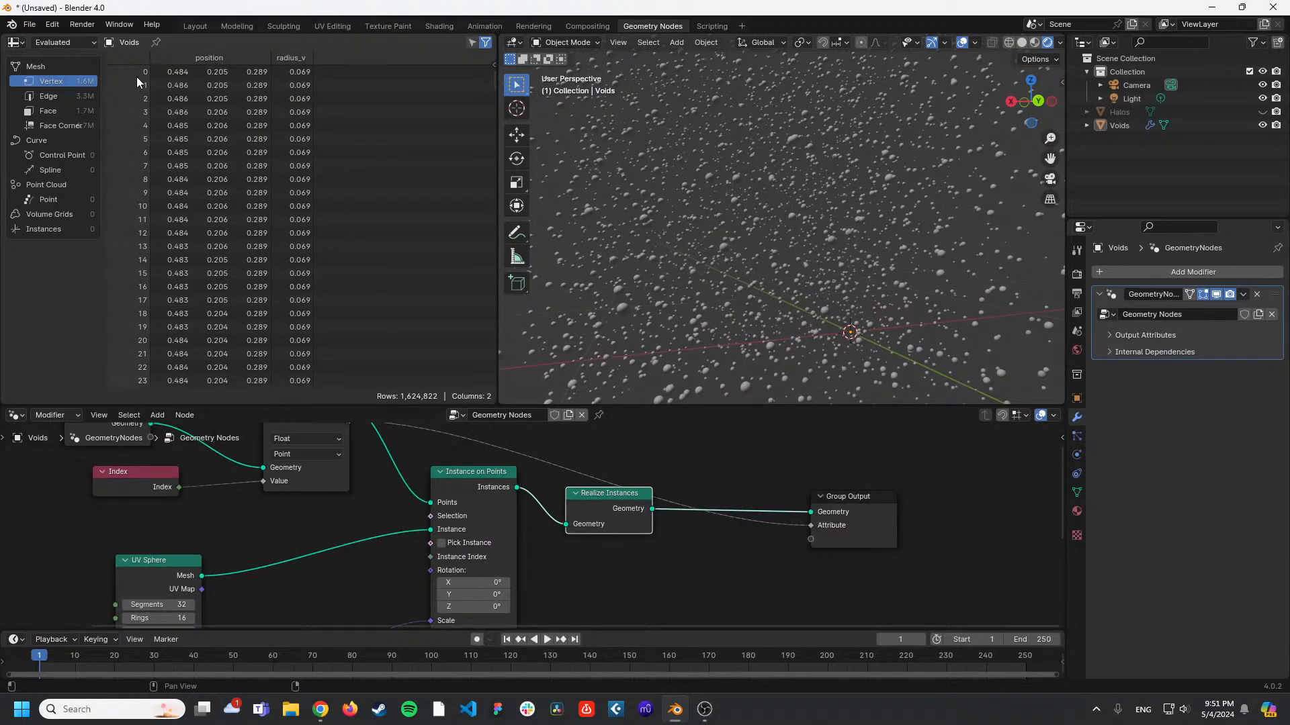
{"action": "scroll", "coordinate": [137, 75], "scroll_direction": "up", "scroll_amount": 1}
{"action": "scroll", "coordinate": [188, 228], "scroll_direction": "down", "scroll_amount": 10}
{"action": "scroll", "coordinate": [252, 240], "scroll_direction": "down", "scroll_amount": 13}
{"action": "mouse_move", "coordinate": [493, 81]}
{"action": "left_mouse_down"}
{"action": "mouse_move", "coordinate": [494, 124]}
{"action": "mouse_move", "coordinate": [494, 87]}
{"action": "left_mouse_up"}
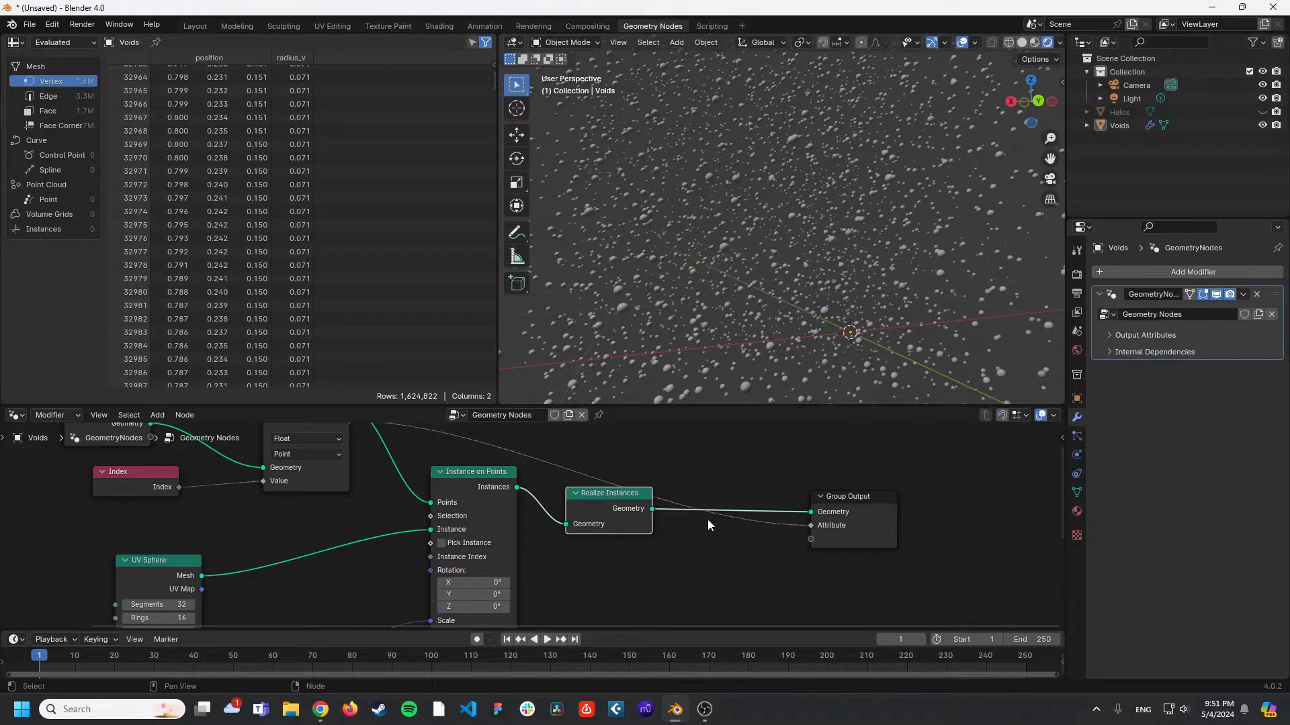
Make the node editor taller and insert a Set Material node between Realize Instances and Group Output.
{"action": "middle_click_drag", "start_coordinate": [694, 461], "coordinate": [700, 401]}
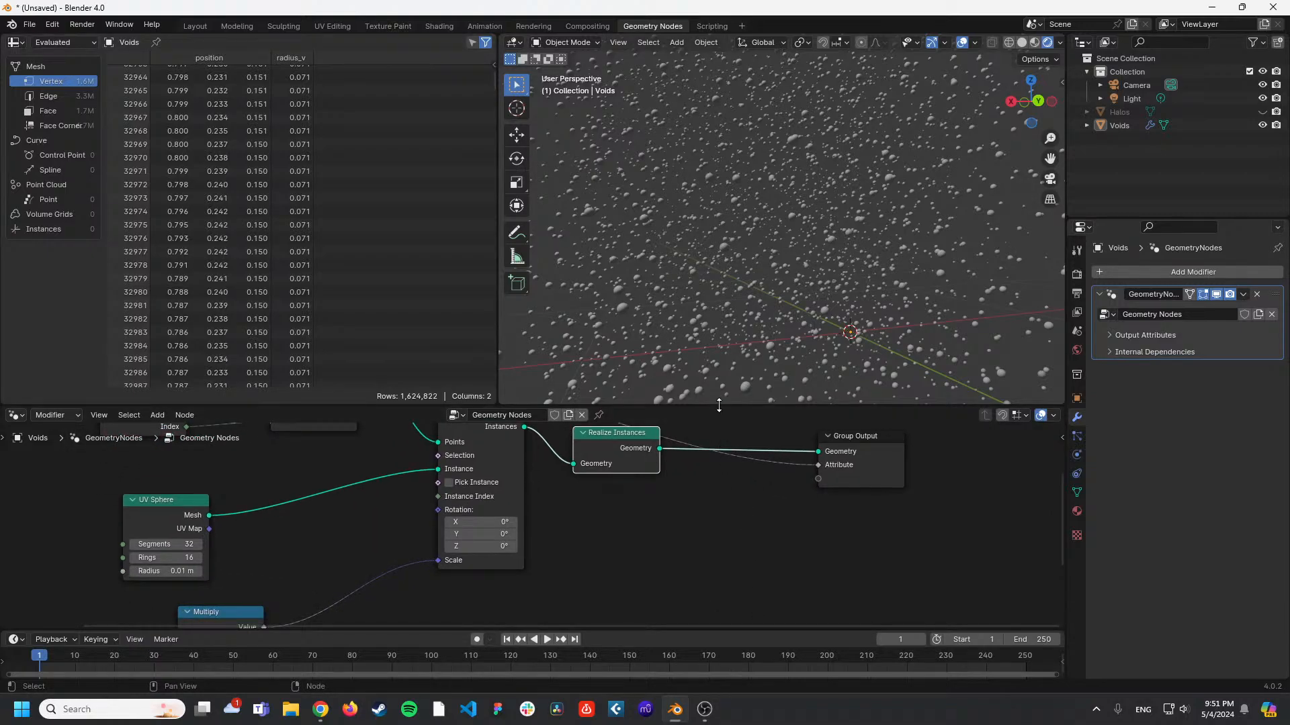
{"action": "left_click_drag", "start_coordinate": [719, 405], "coordinate": [685, 290]}
{"action": "scroll", "coordinate": [638, 379], "scroll_direction": "up", "scroll_amount": 3}
{"action": "middle_click_drag", "start_coordinate": [739, 351], "coordinate": [623, 474]}
{"action": "key", "text": "shift+a"}
{"action": "left_click", "coordinate": [660, 389]}
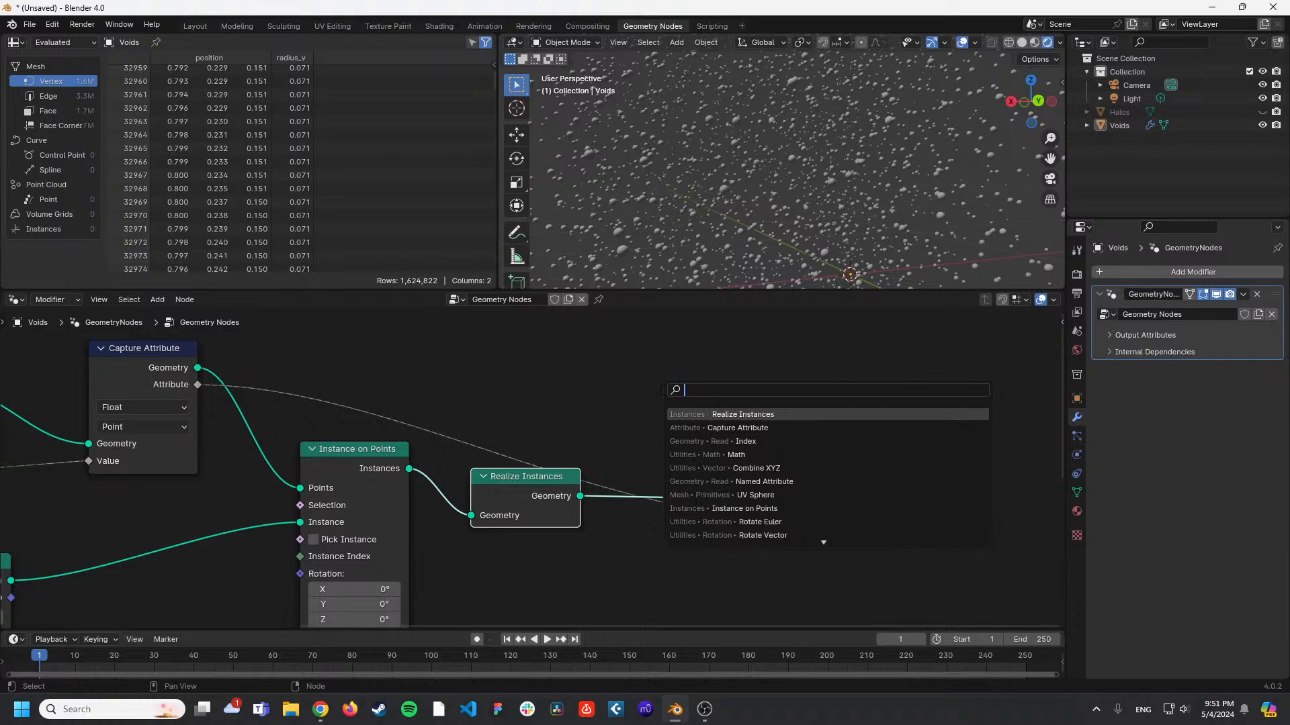
{"action": "type", "text": "set"}
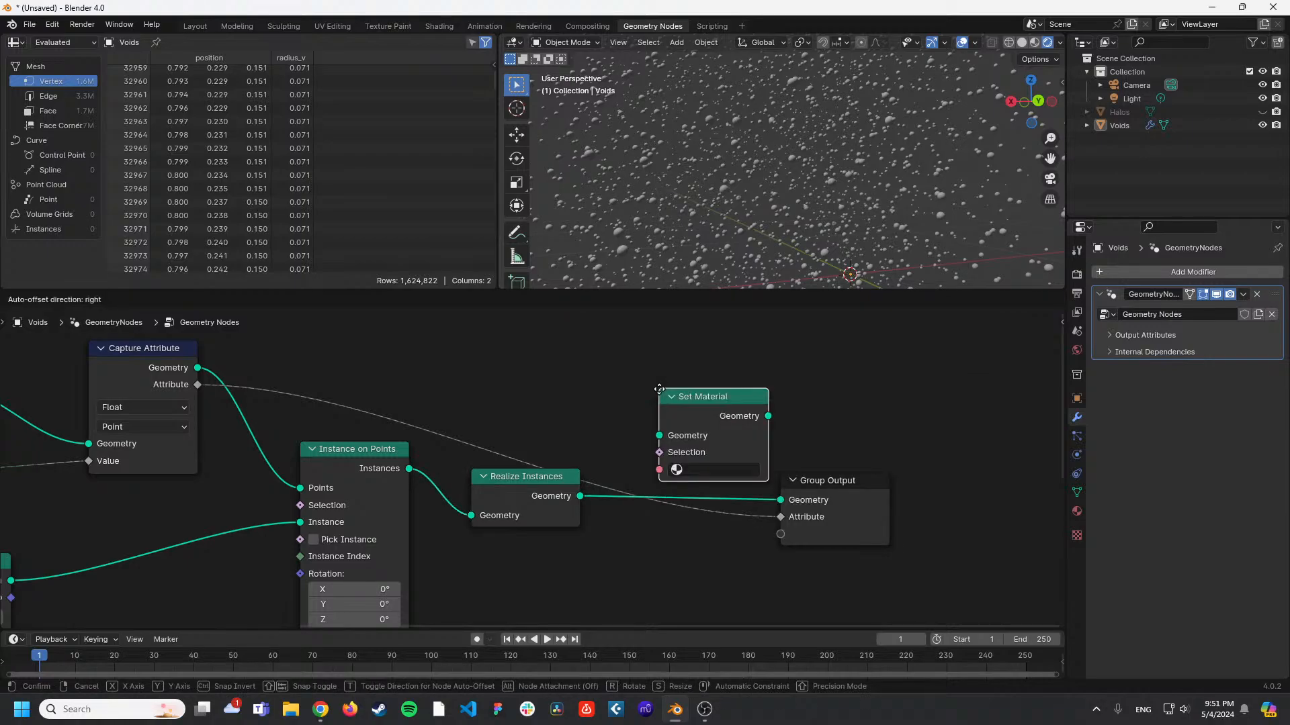
{"action": "left_click_drag", "start_coordinate": [659, 389], "coordinate": [664, 452]}
{"action": "key", "text": "shift+a"}
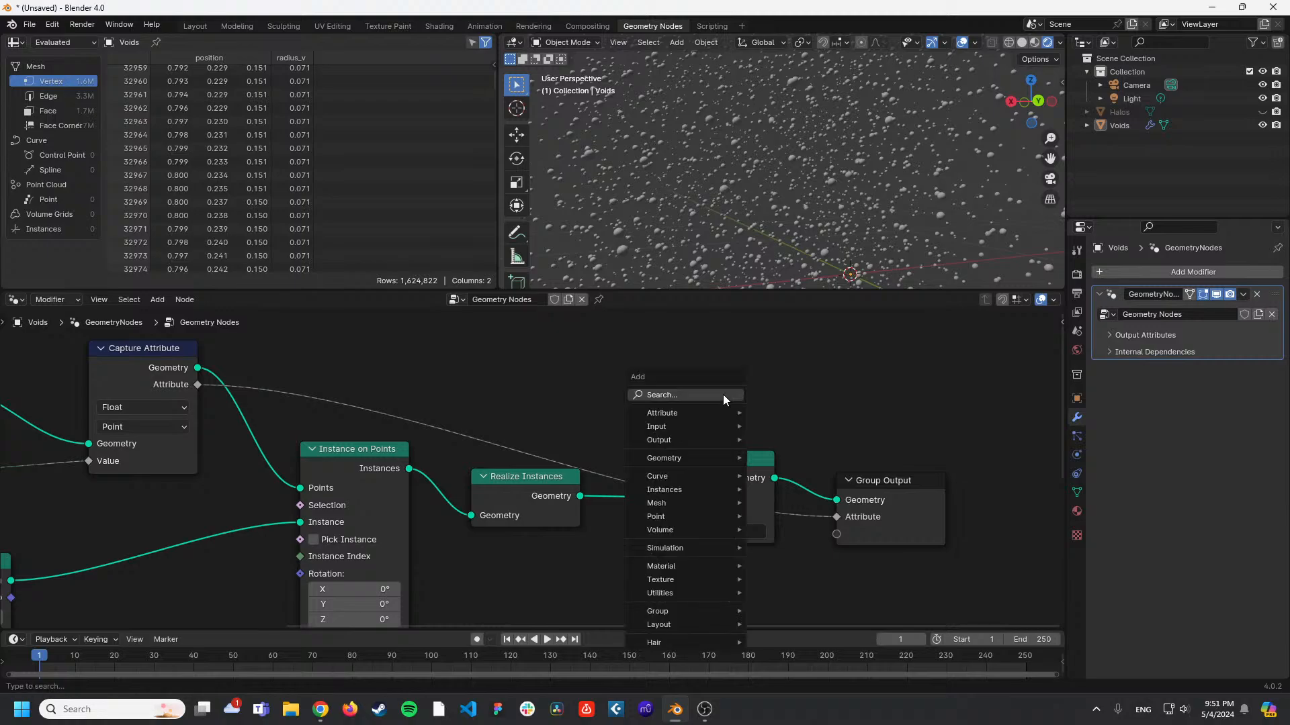
{"action": "type", "text": "set"}
{"action": "key", "text": "Escape"}
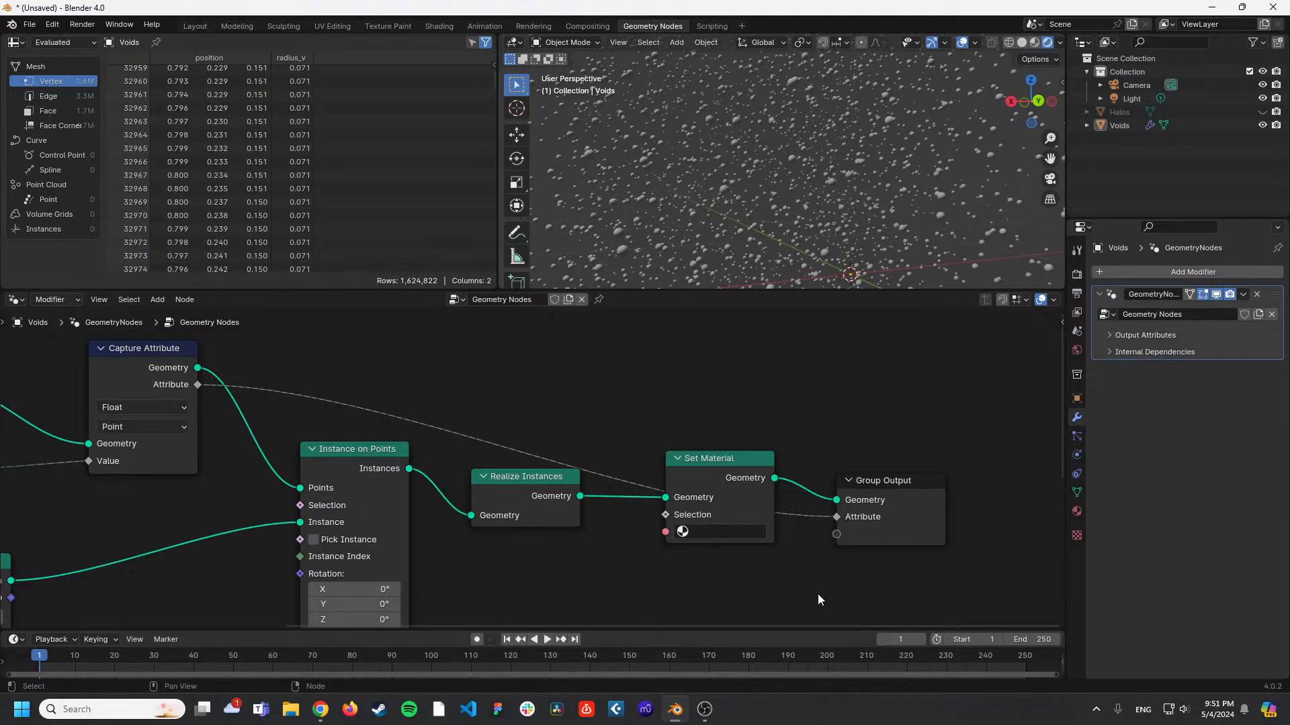
Check which materials the Set Material node offers, and review the whole node tree and the void spheres.
{"action": "left_click", "coordinate": [722, 531]}
{"action": "left_click", "coordinate": [630, 418]}
{"action": "key", "text": "Home"}
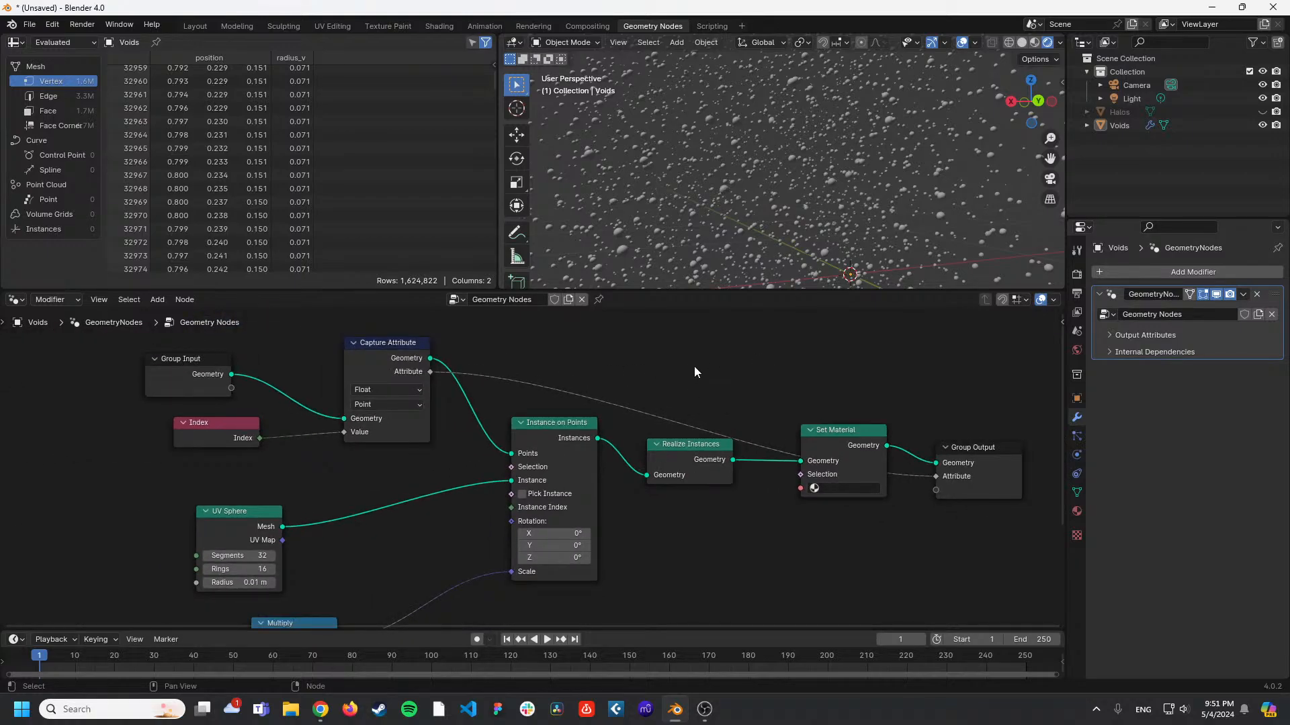
{"action": "middle_click_drag", "start_coordinate": [687, 358], "coordinate": [715, 368]}
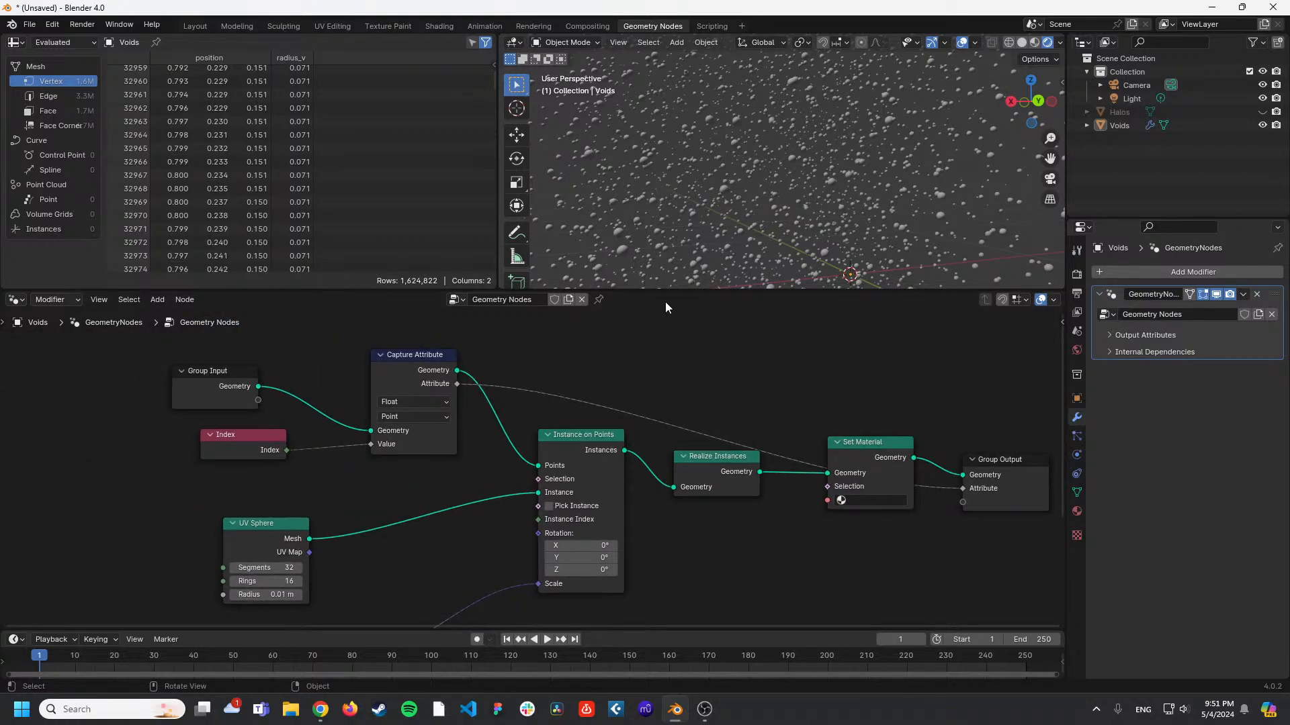
{"action": "middle_click_drag", "start_coordinate": [814, 200], "coordinate": [746, 201]}
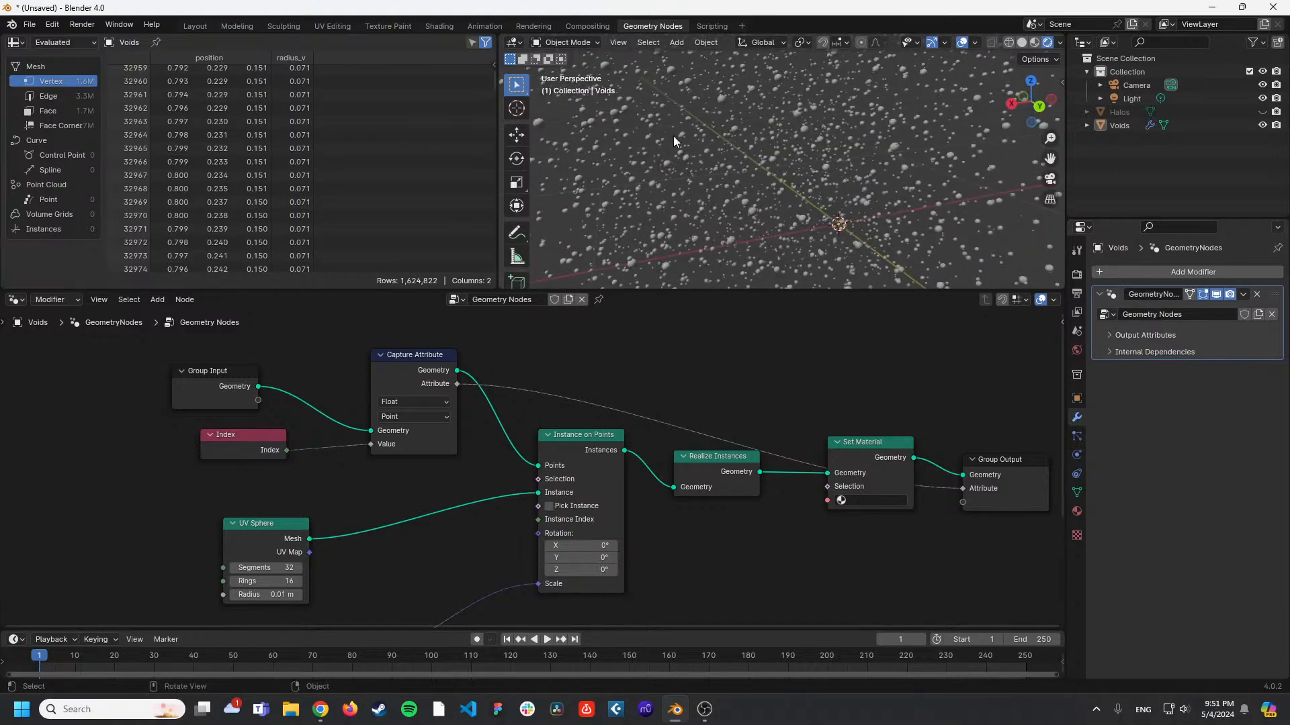
Switch to the Shading workspace with rendered viewport shading, select the Voids object and frame it in the view.
{"action": "left_click", "coordinate": [449, 26]}
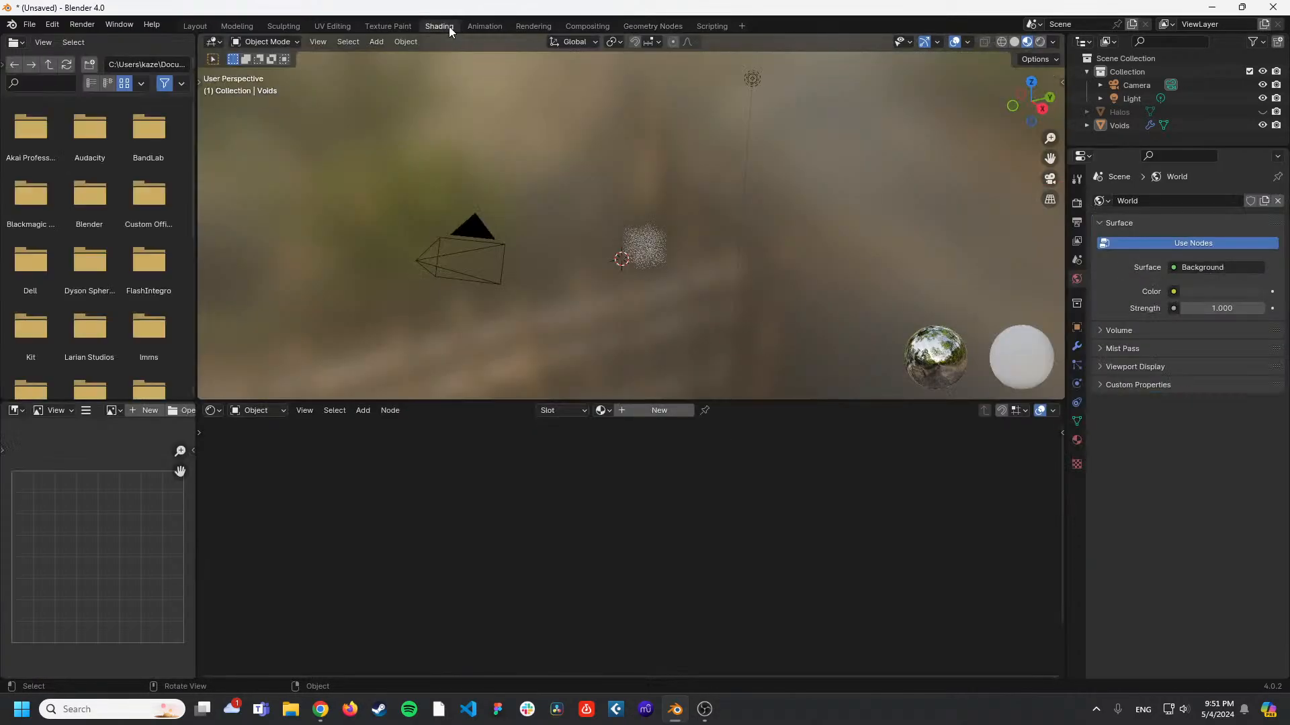
{"action": "left_click", "coordinate": [1040, 42]}
{"action": "mouse_move", "coordinate": [658, 215]}
{"action": "middle_mouse_down"}
{"action": "mouse_move", "coordinate": [736, 292]}
{"action": "mouse_move", "coordinate": [756, 278]}
{"action": "mouse_move", "coordinate": [684, 301]}
{"action": "middle_mouse_up"}
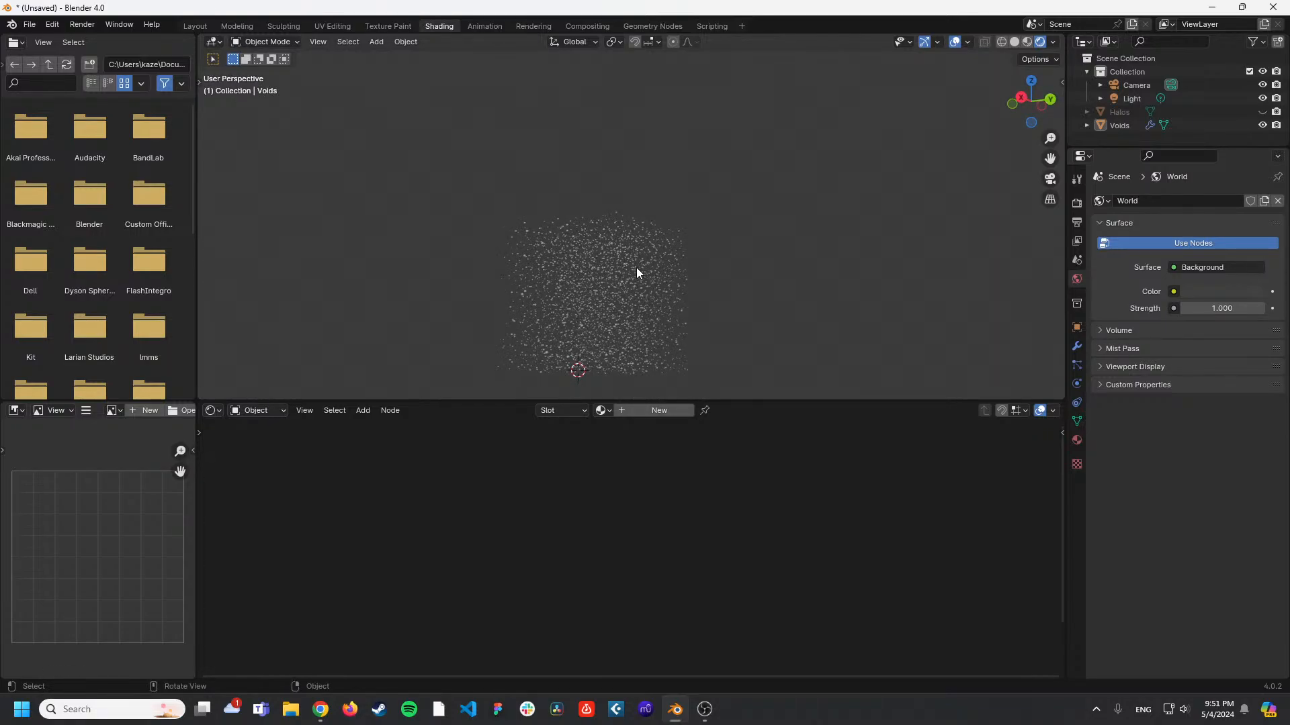
{"action": "left_click", "coordinate": [637, 272]}
{"action": "key", "text": "grave"}
{"action": "left_click", "coordinate": [695, 312]}
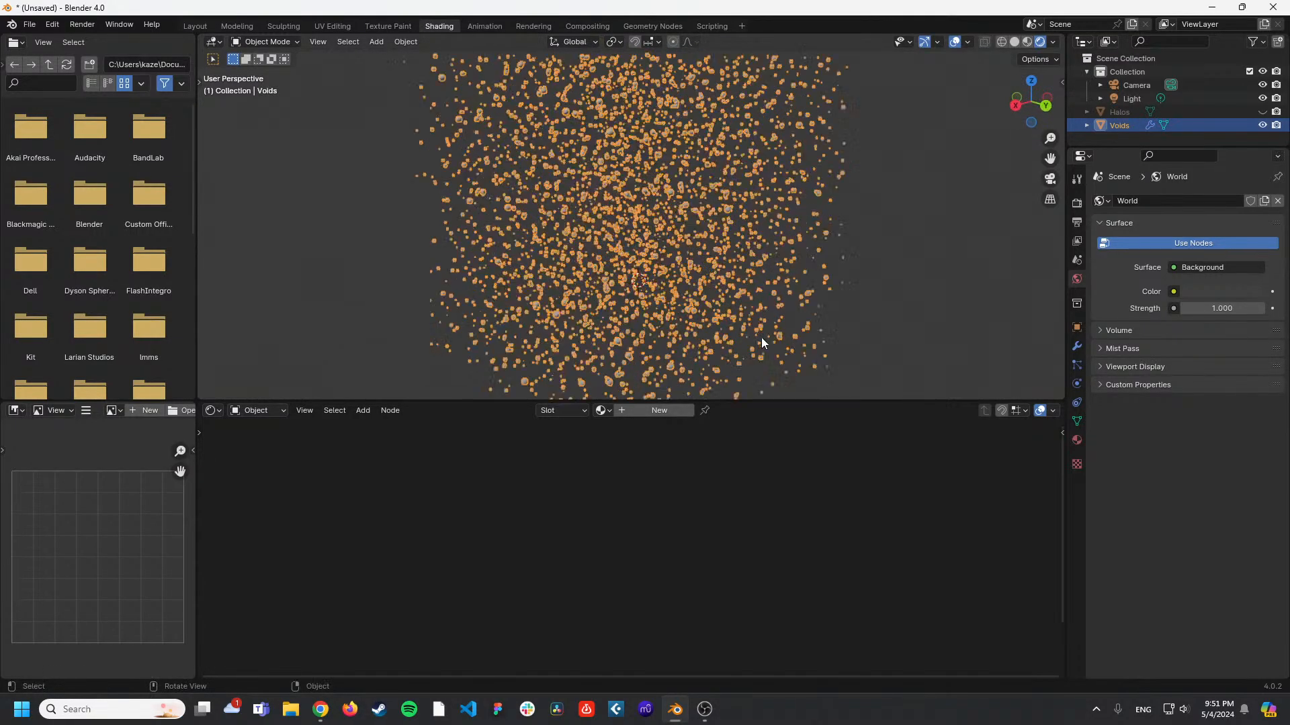
Deselect the Voids object and create a new material for it in the shader editor.
{"action": "middle_click_drag", "start_coordinate": [760, 337], "coordinate": [727, 308]}
{"action": "left_click", "coordinate": [936, 225]}
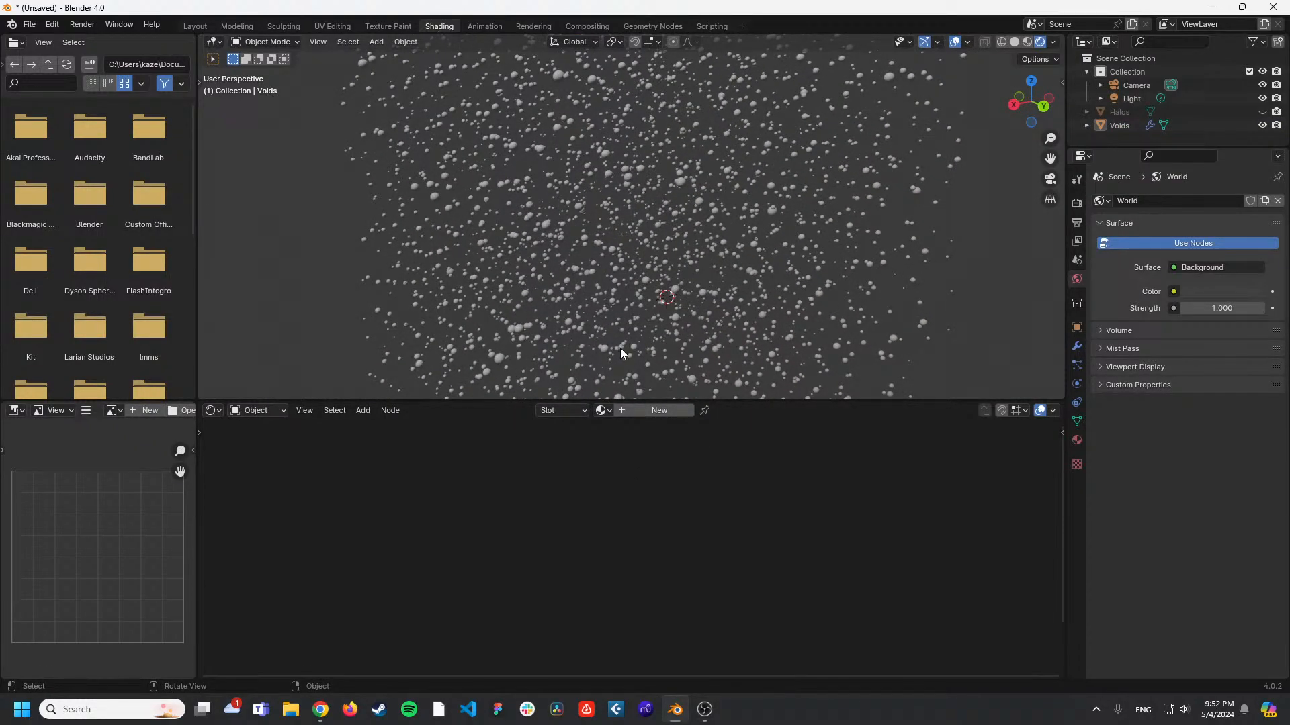
{"action": "left_click", "coordinate": [647, 409]}
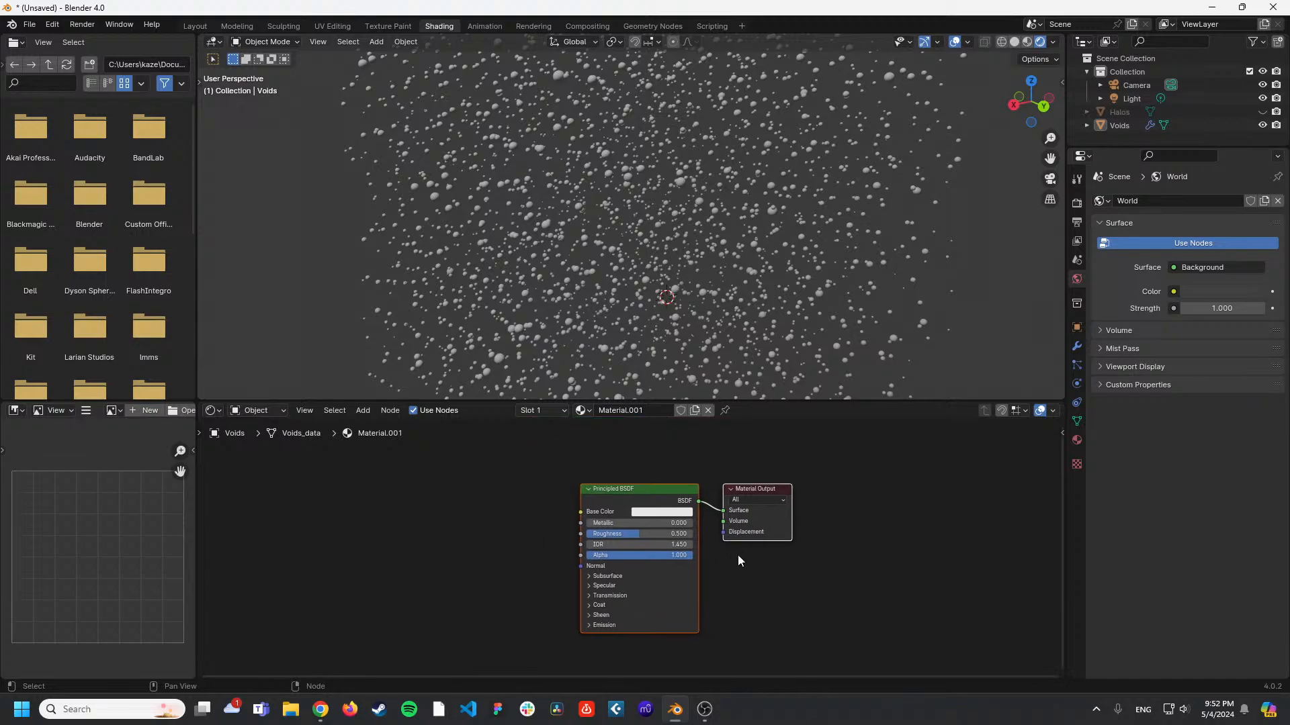
{"action": "scroll", "coordinate": [605, 522], "scroll_direction": "up", "scroll_amount": 2}
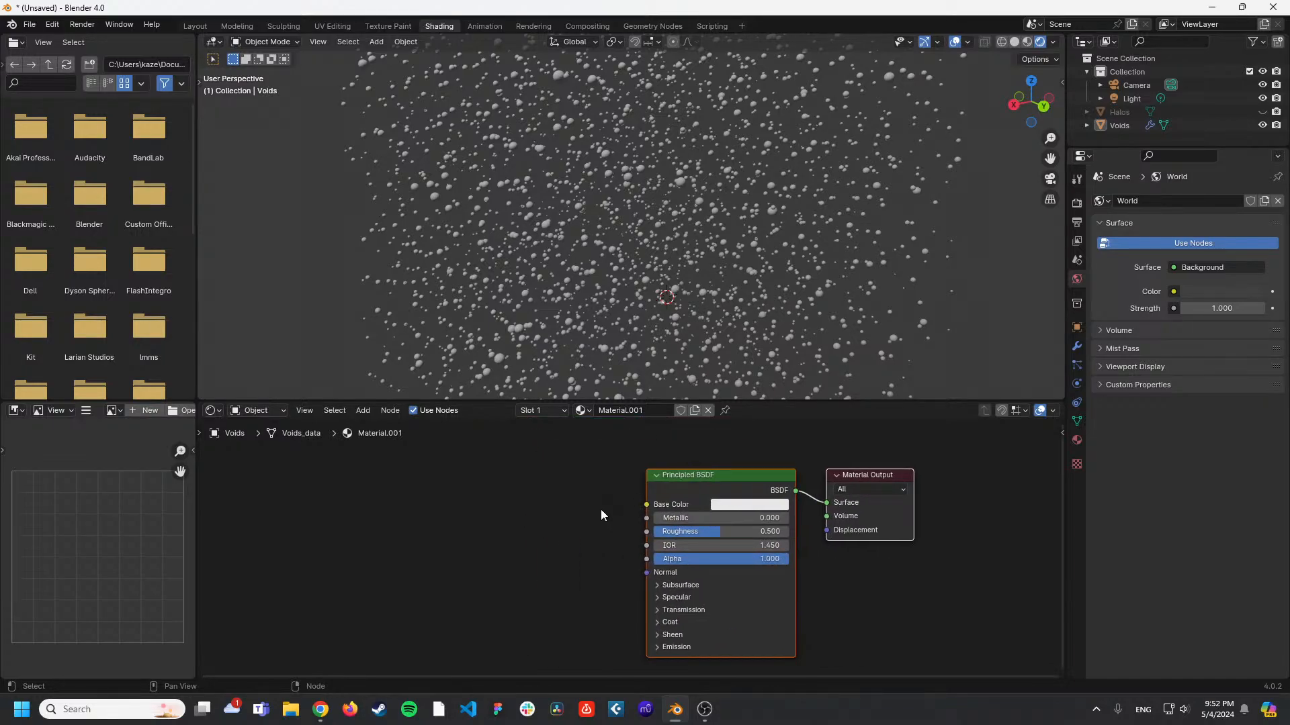
Switch to the browser and open the node image under "Adding texture to data" in its own tab, closing the earlier image.
{"action": "middle_click_drag", "start_coordinate": [606, 498], "coordinate": [589, 485]}
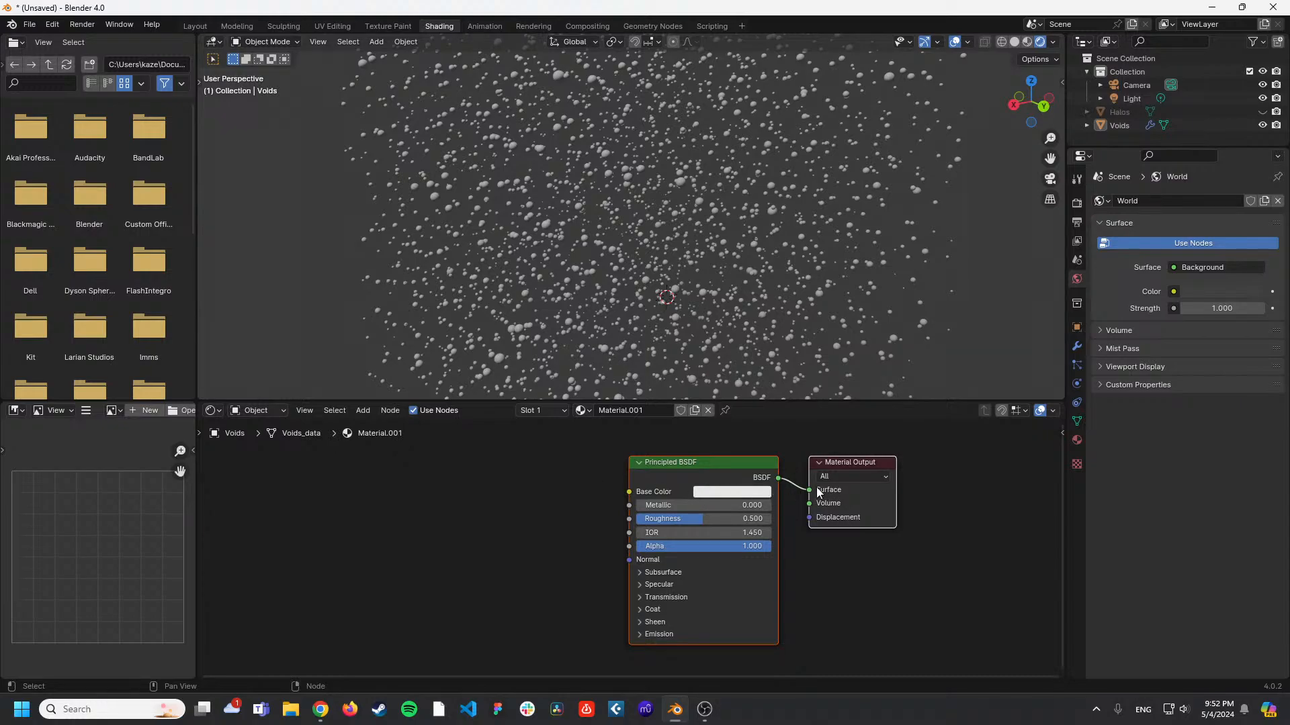
{"action": "key", "text": "alt+Tab"}
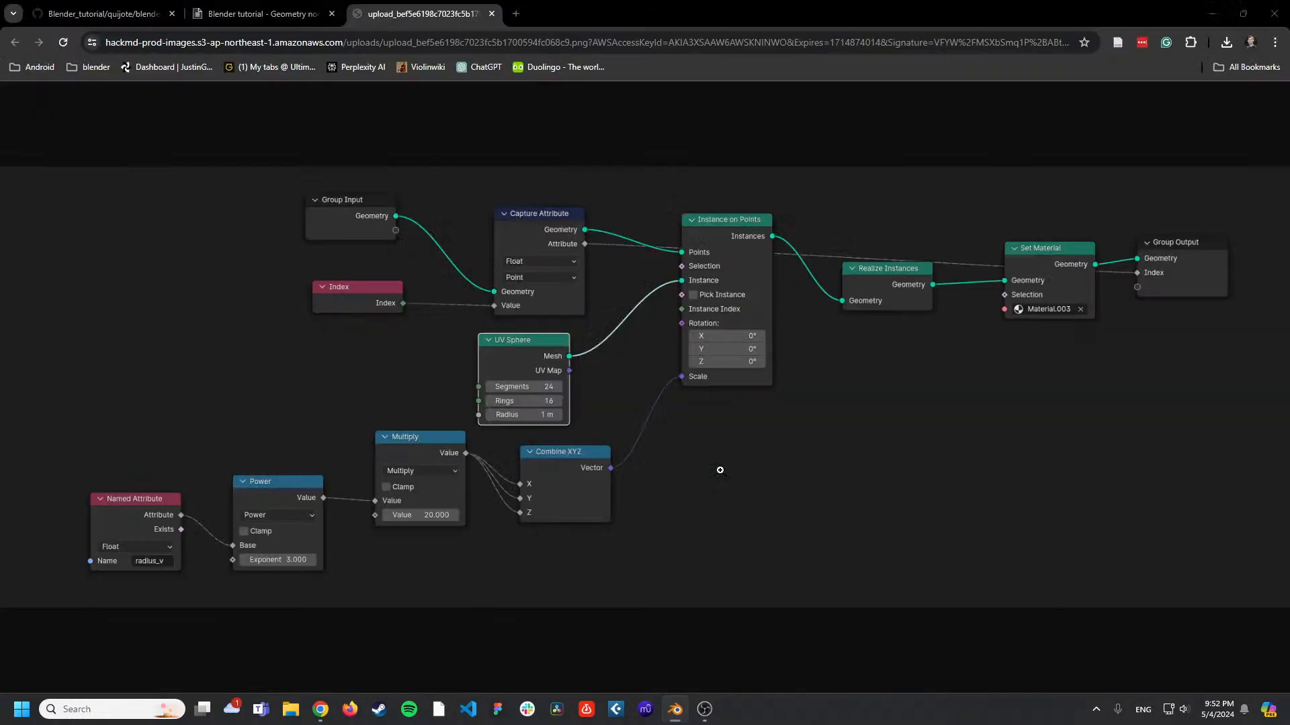
{"action": "left_click", "coordinate": [491, 14]}
{"action": "scroll", "coordinate": [795, 373], "scroll_direction": "down", "scroll_amount": 5}
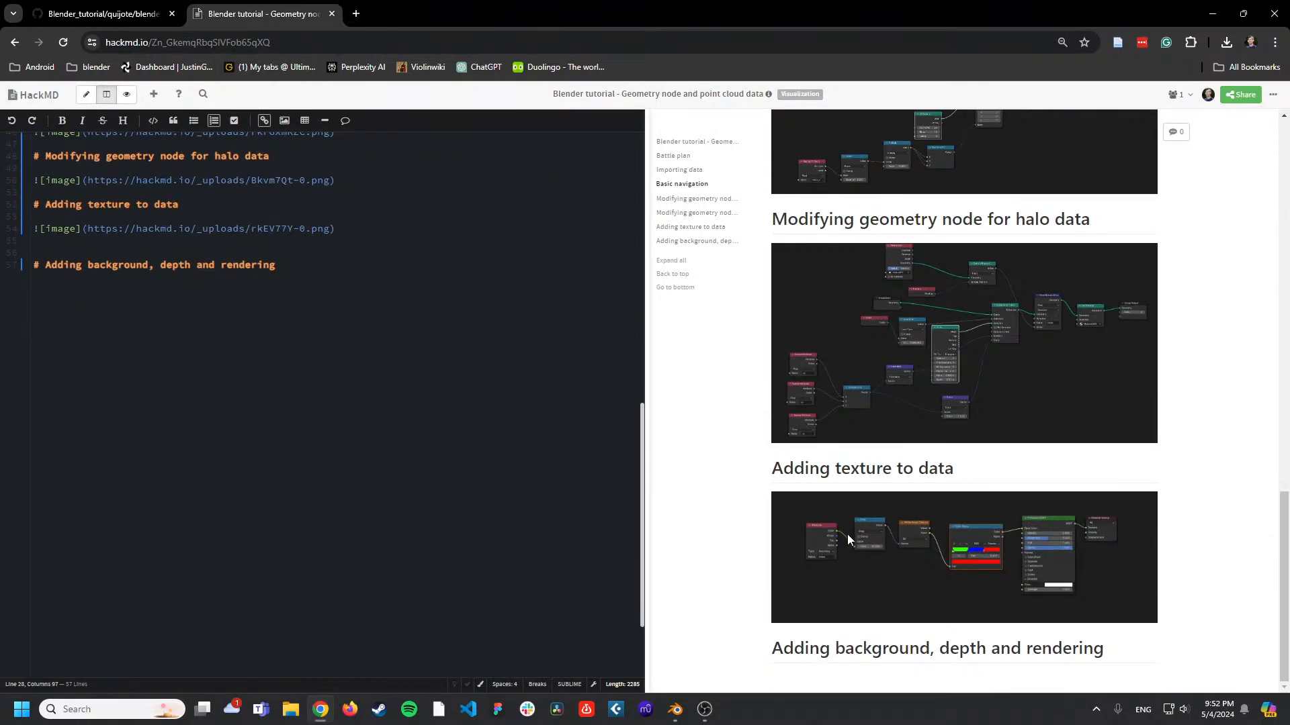
{"action": "right_click", "coordinate": [847, 331]}
{"action": "left_click", "coordinate": [904, 347]}
{"action": "left_click", "coordinate": [417, 13]}
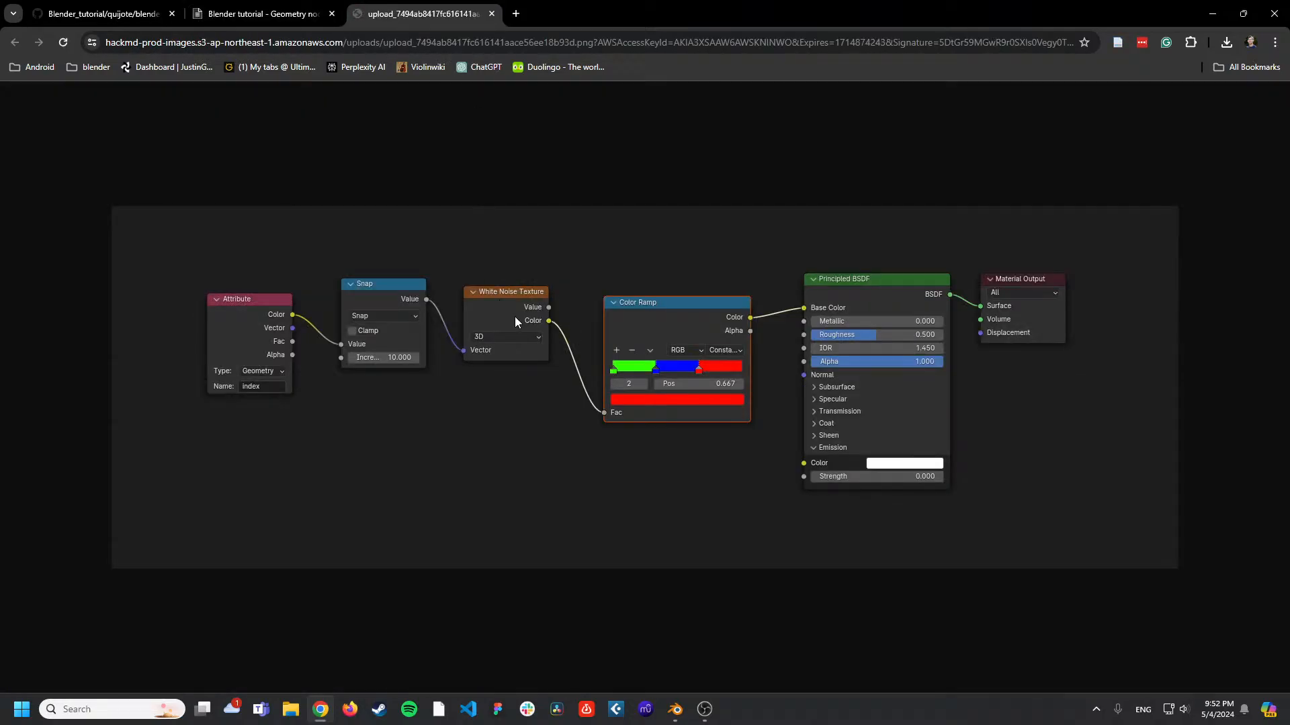
Return to Blender and add an Attribute node to Material.001, well ahead of the Principled BSDF node.
{"action": "key", "text": "alt+Tab"}
{"action": "key", "text": "shift+a"}
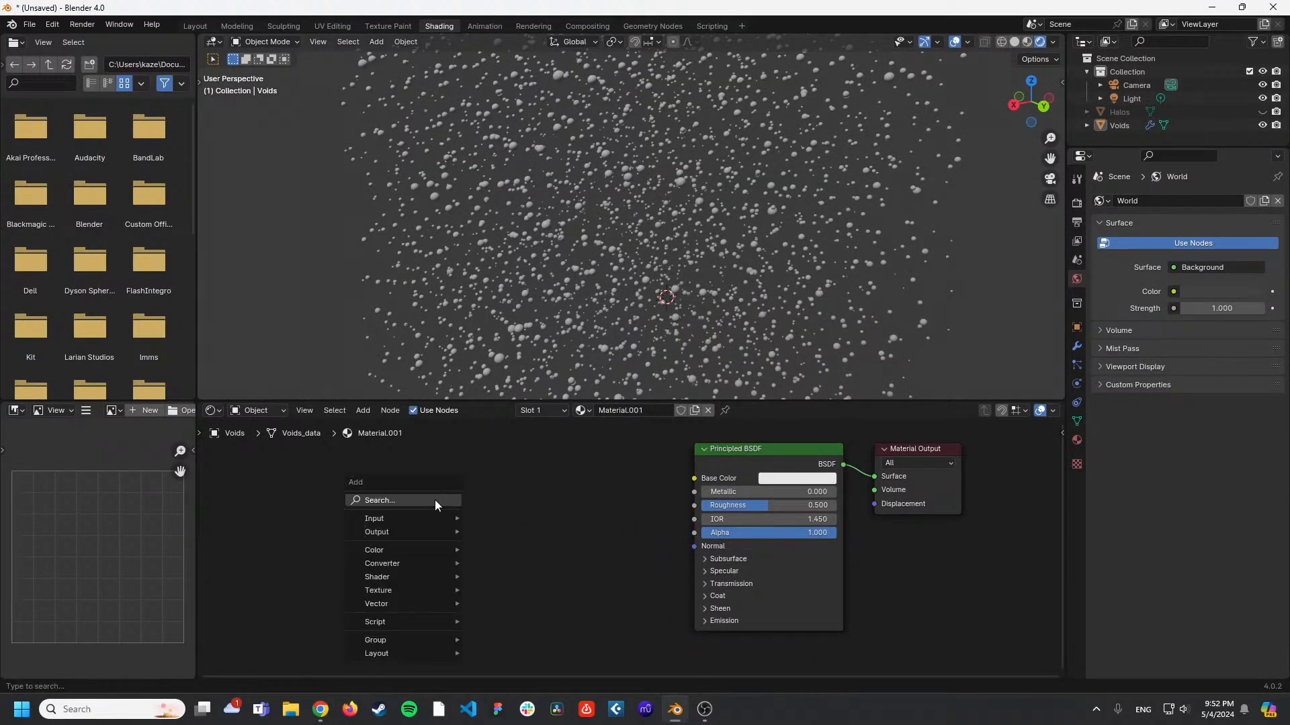
{"action": "left_click", "coordinate": [435, 501]}
{"action": "left_click", "coordinate": [415, 465]}
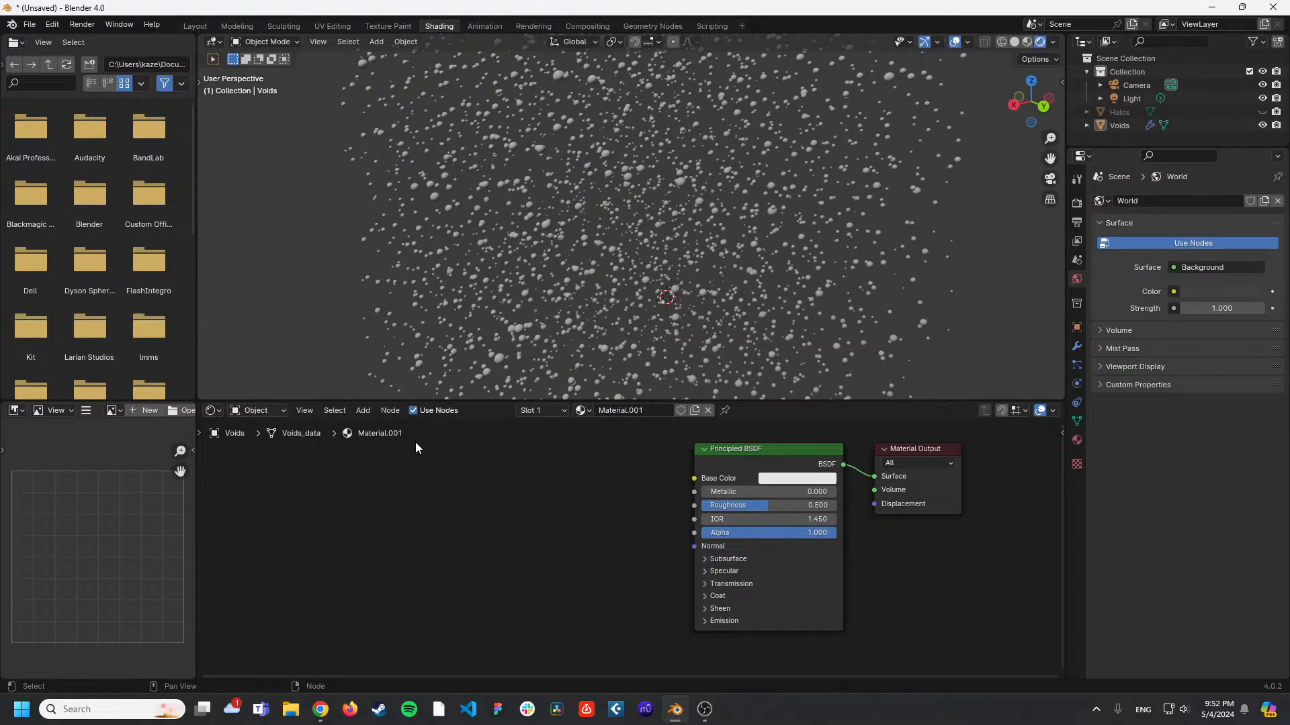
{"action": "key", "text": "shift+a"}
{"action": "type", "text": "attr"}
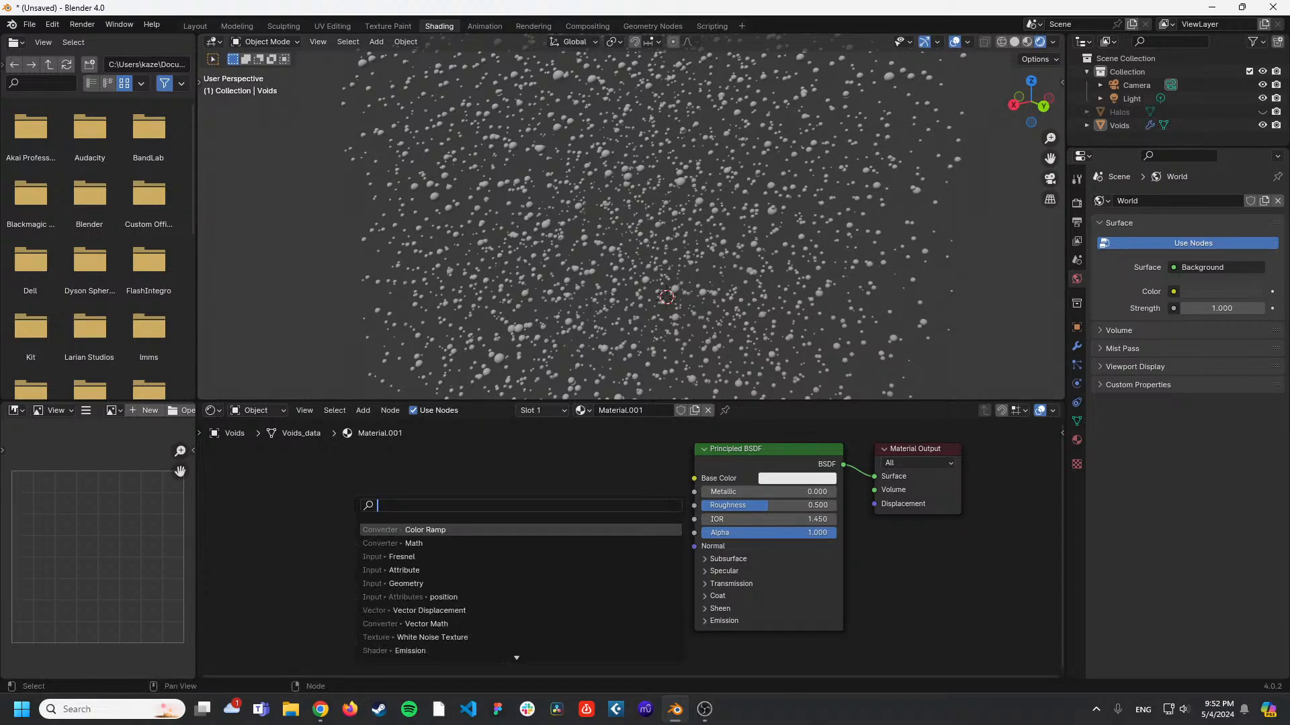
{"action": "key", "text": "Return"}
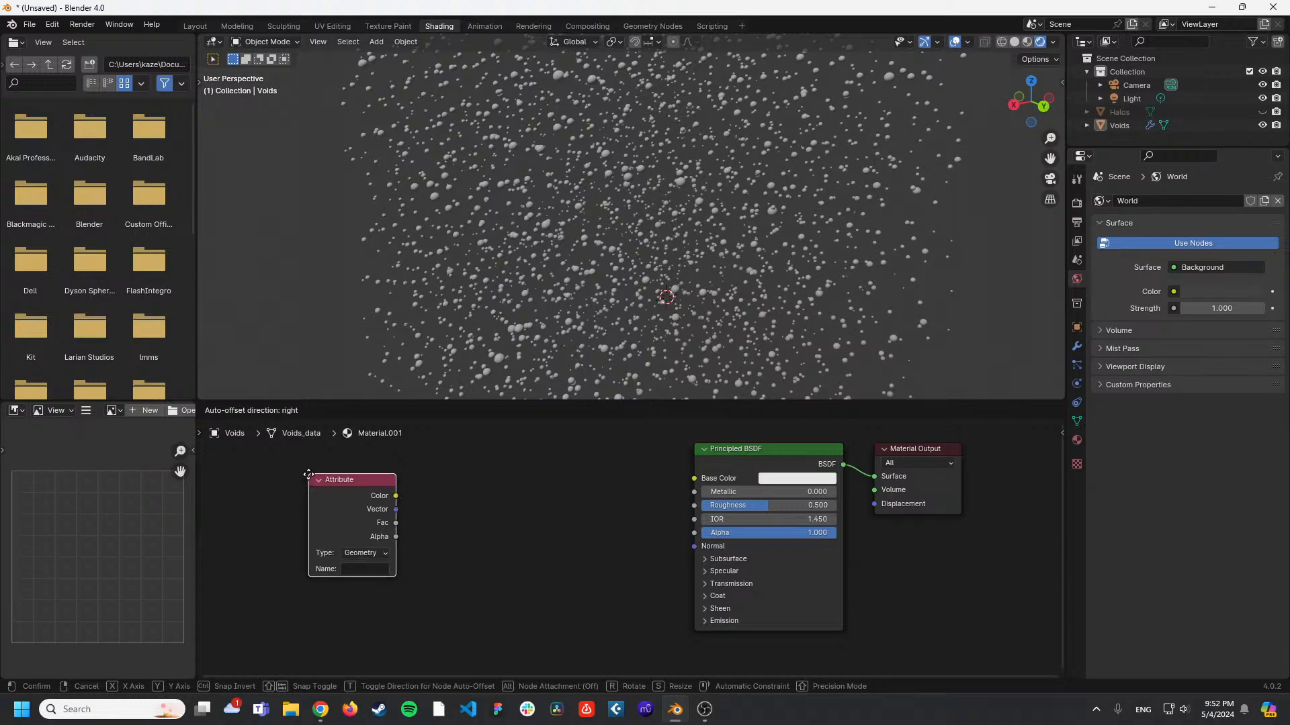
{"action": "left_click", "coordinate": [311, 478]}
{"action": "left_click", "coordinate": [366, 568]}
{"action": "left_click", "coordinate": [430, 567]}
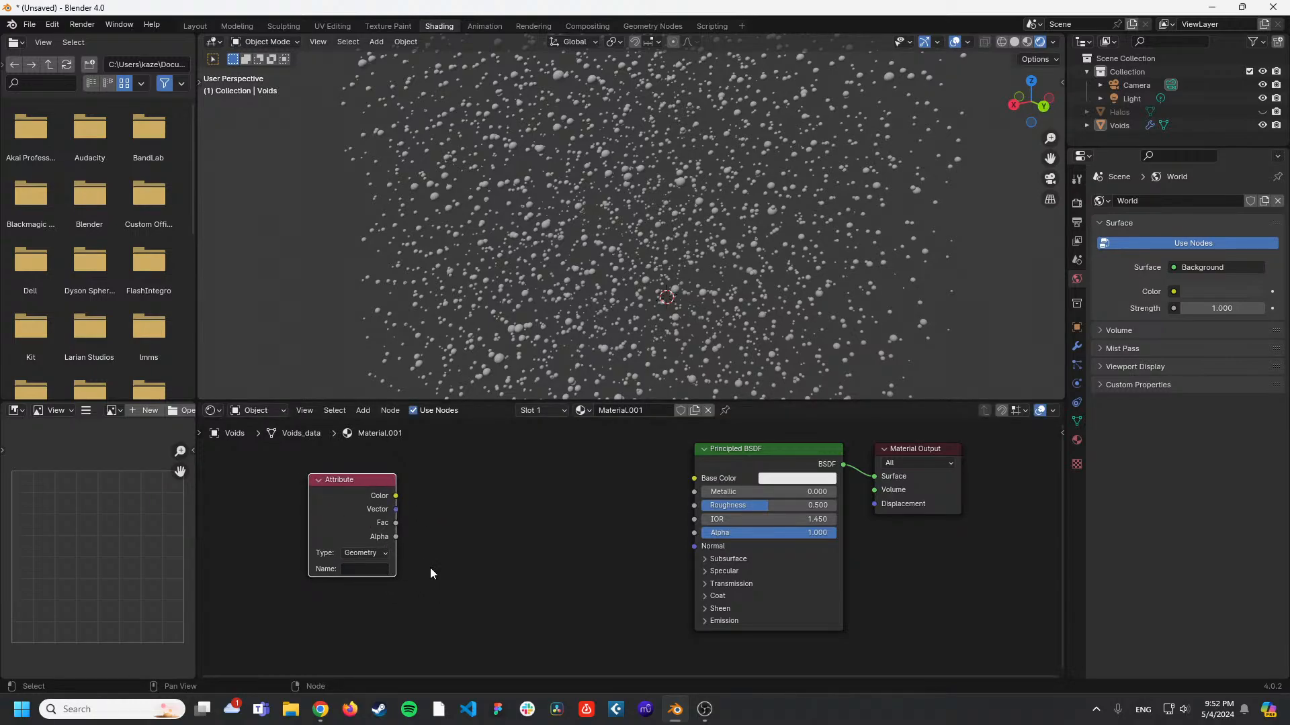
In the Geometry Nodes workspace, rename the node group's Attribute output socket to "Index".
{"action": "key", "text": "alt+Tab"}
{"action": "key", "text": "alt+Tab"}
{"action": "left_click", "coordinate": [655, 25]}
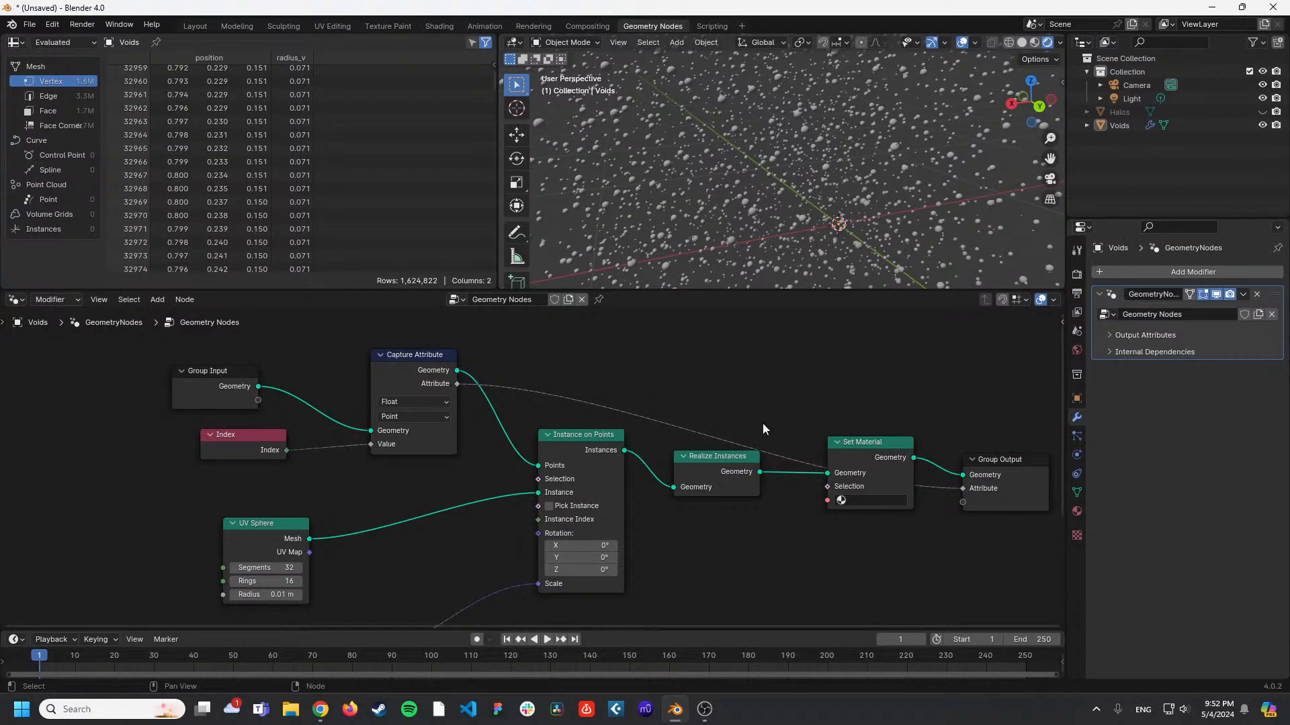
{"action": "mouse_move", "coordinate": [963, 492]}
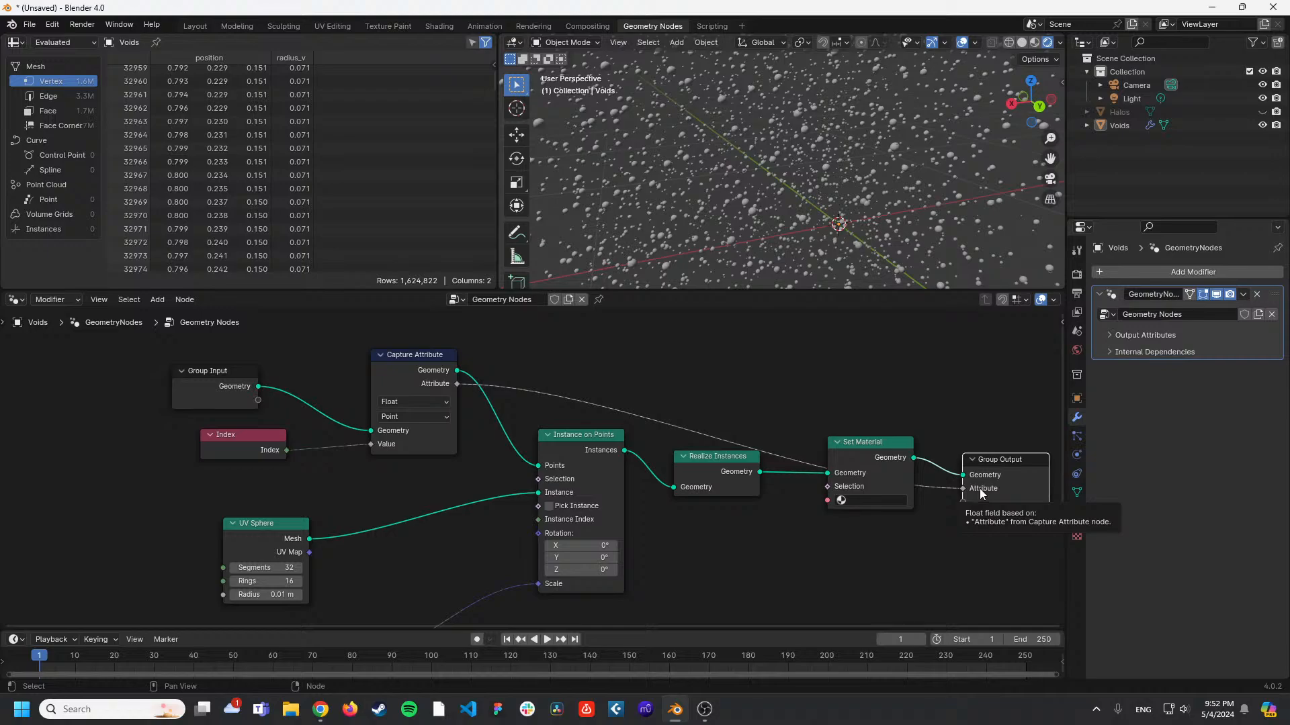
{"action": "left_click", "coordinate": [979, 489]}
{"action": "middle_click_drag", "start_coordinate": [962, 402], "coordinate": [713, 360]}
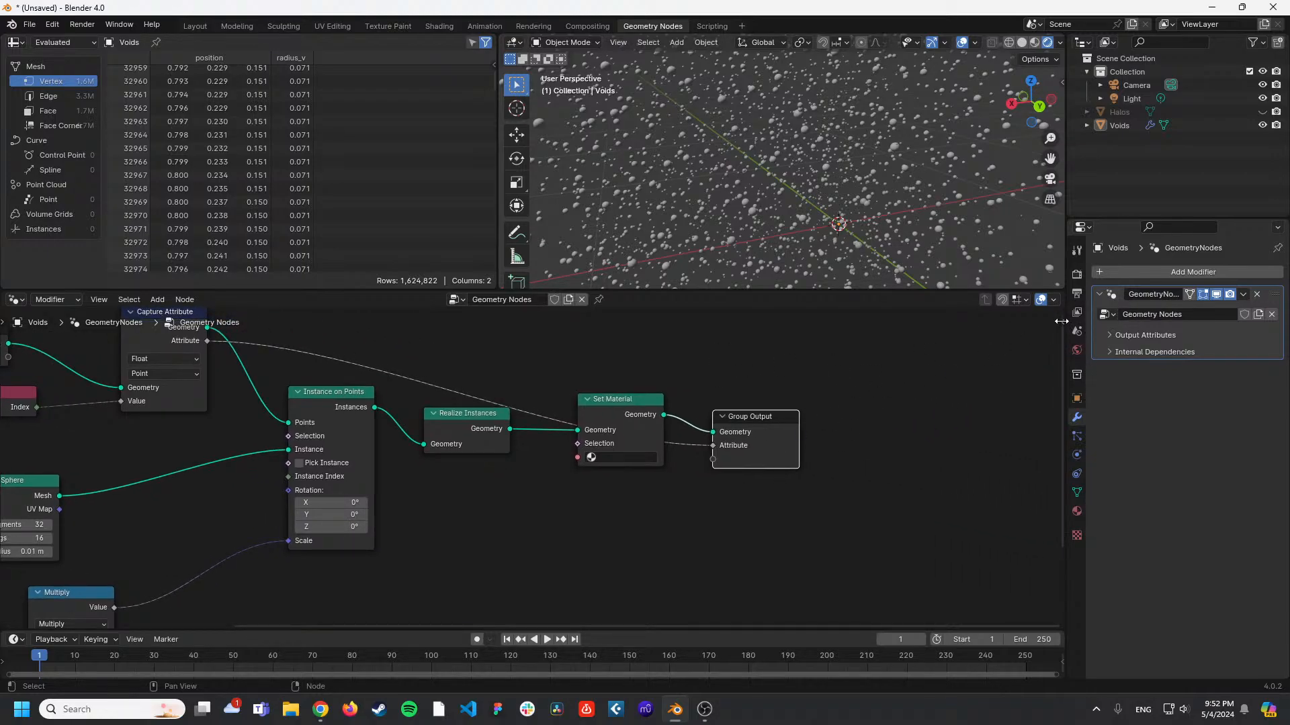
{"action": "key", "text": "n"}
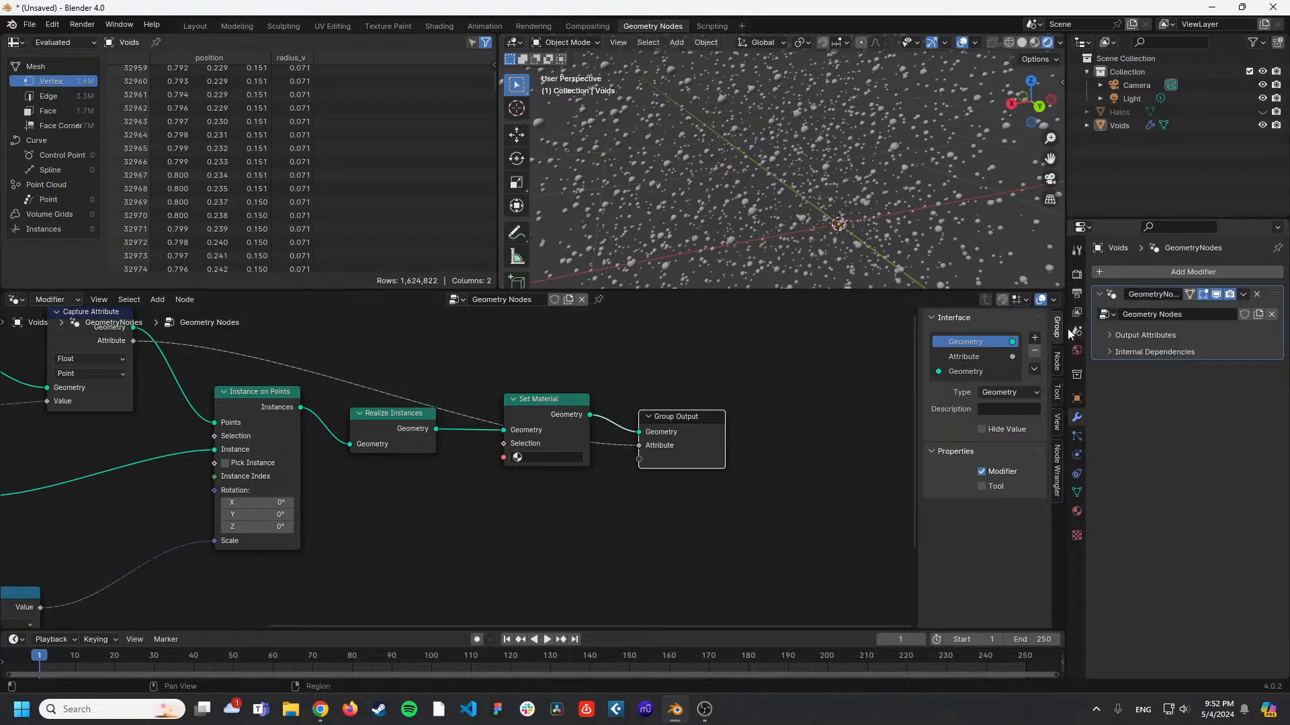
{"action": "double_click", "coordinate": [976, 357]}
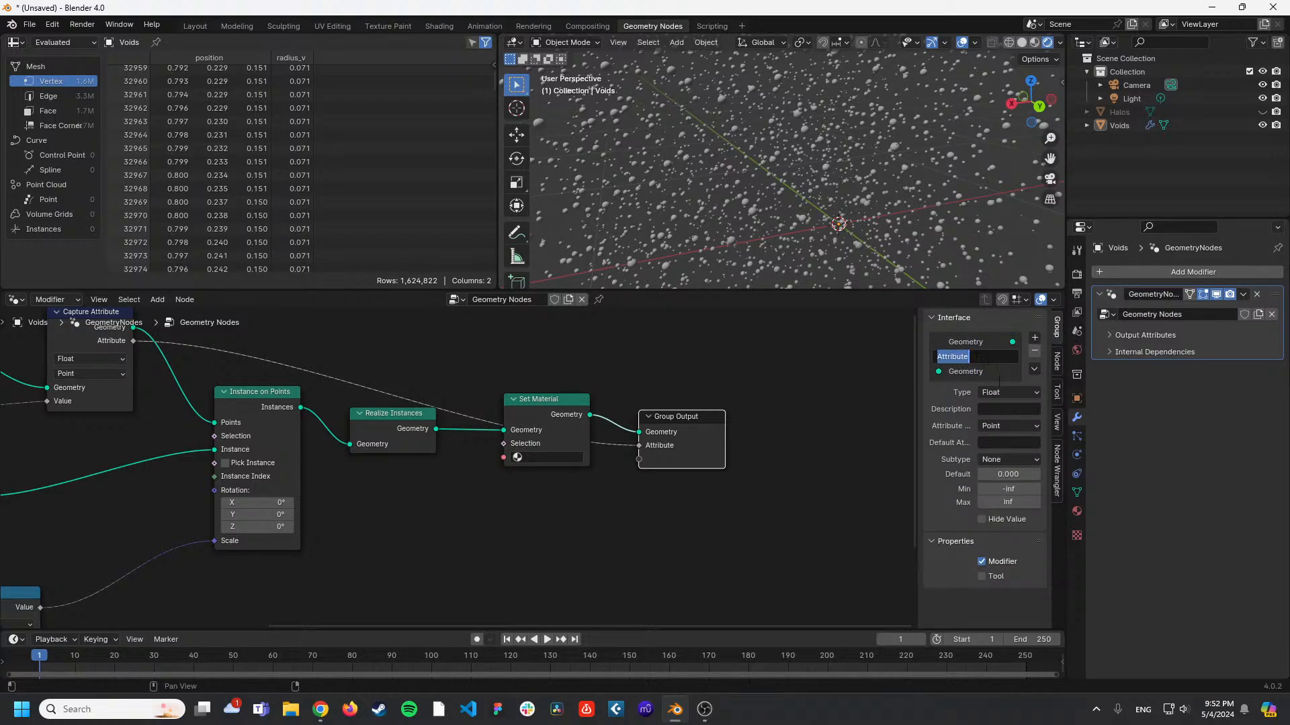
{"action": "type", "text": "Index"}
{"action": "key", "text": "Return"}
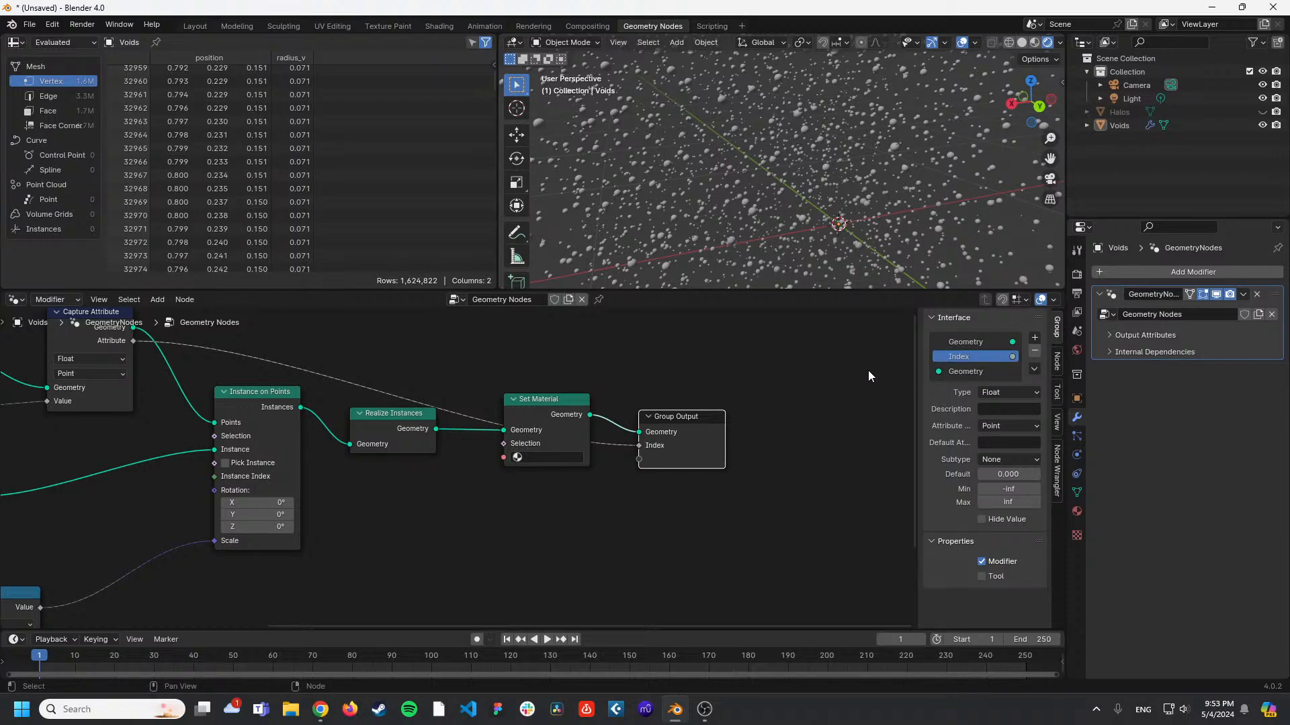
Look through the Voids object's property categories for the Geometry Nodes modifier settings.
{"action": "left_click", "coordinate": [1076, 511]}
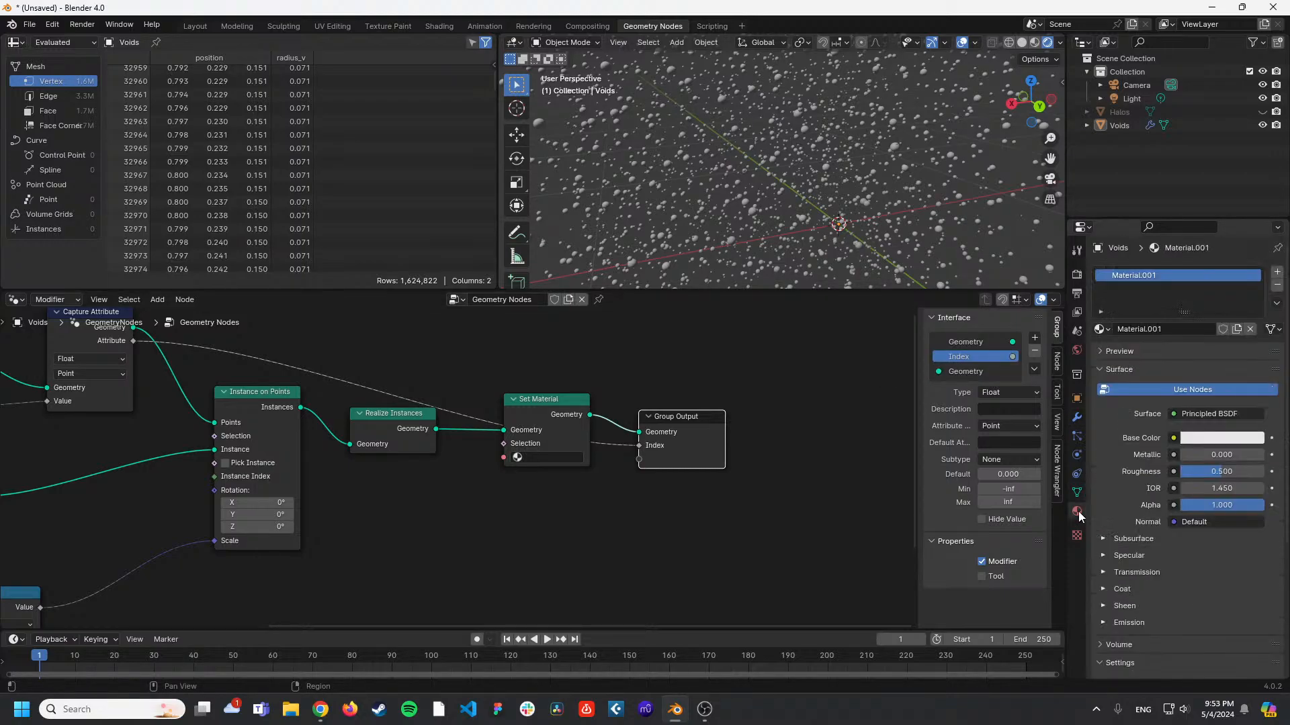
{"action": "left_click", "coordinate": [1077, 493]}
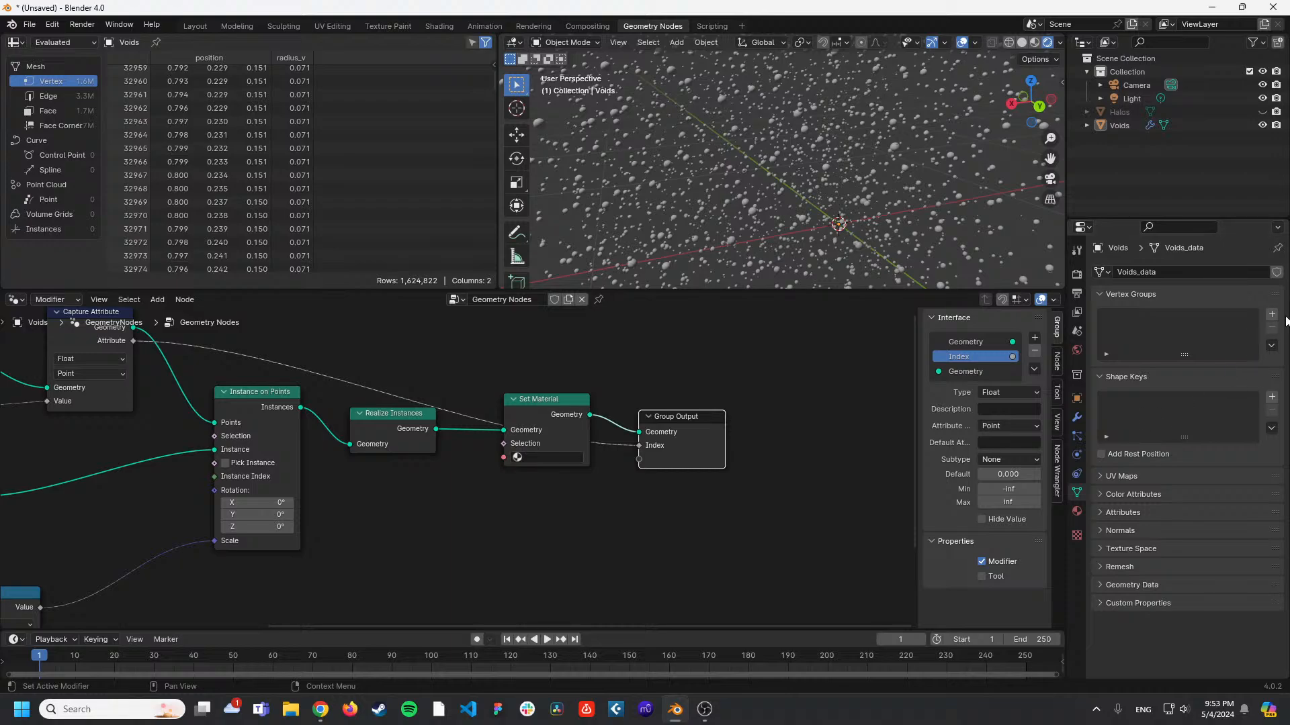
{"action": "left_click", "coordinate": [1078, 535]}
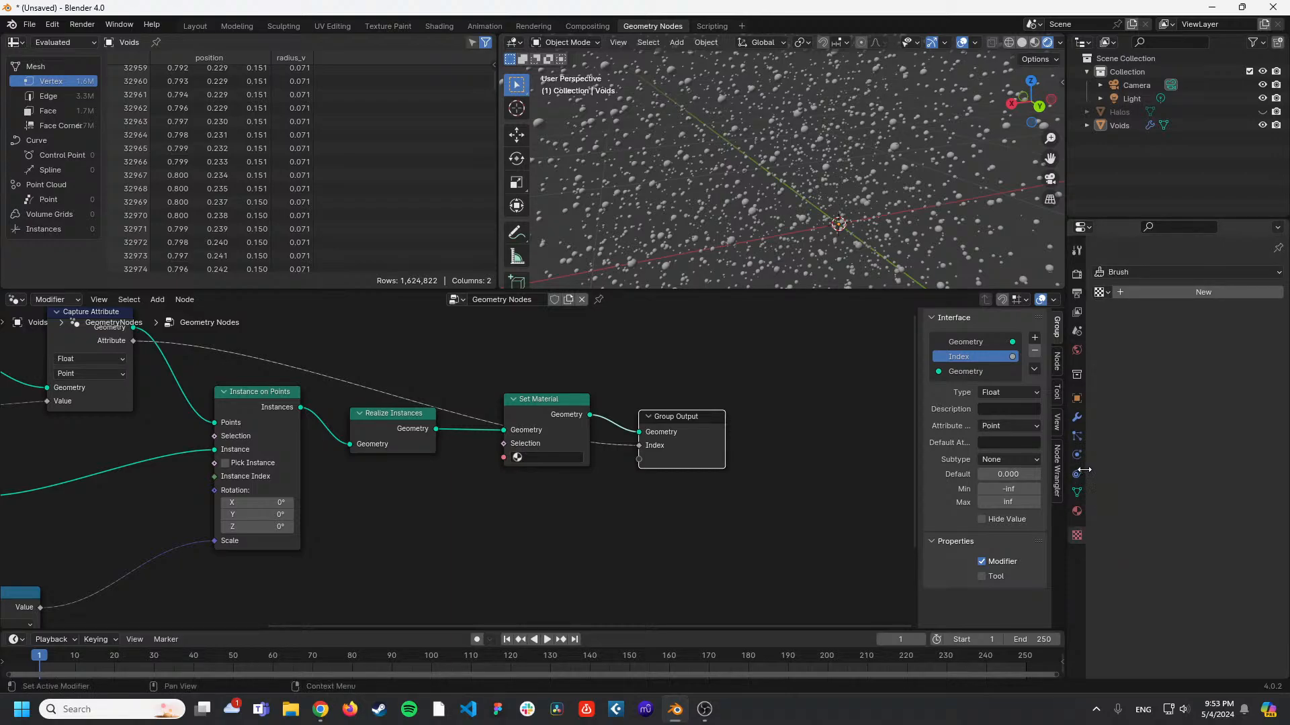
{"action": "left_click", "coordinate": [1077, 474]}
{"action": "left_click", "coordinate": [1077, 454]}
{"action": "left_click", "coordinate": [1077, 436]}
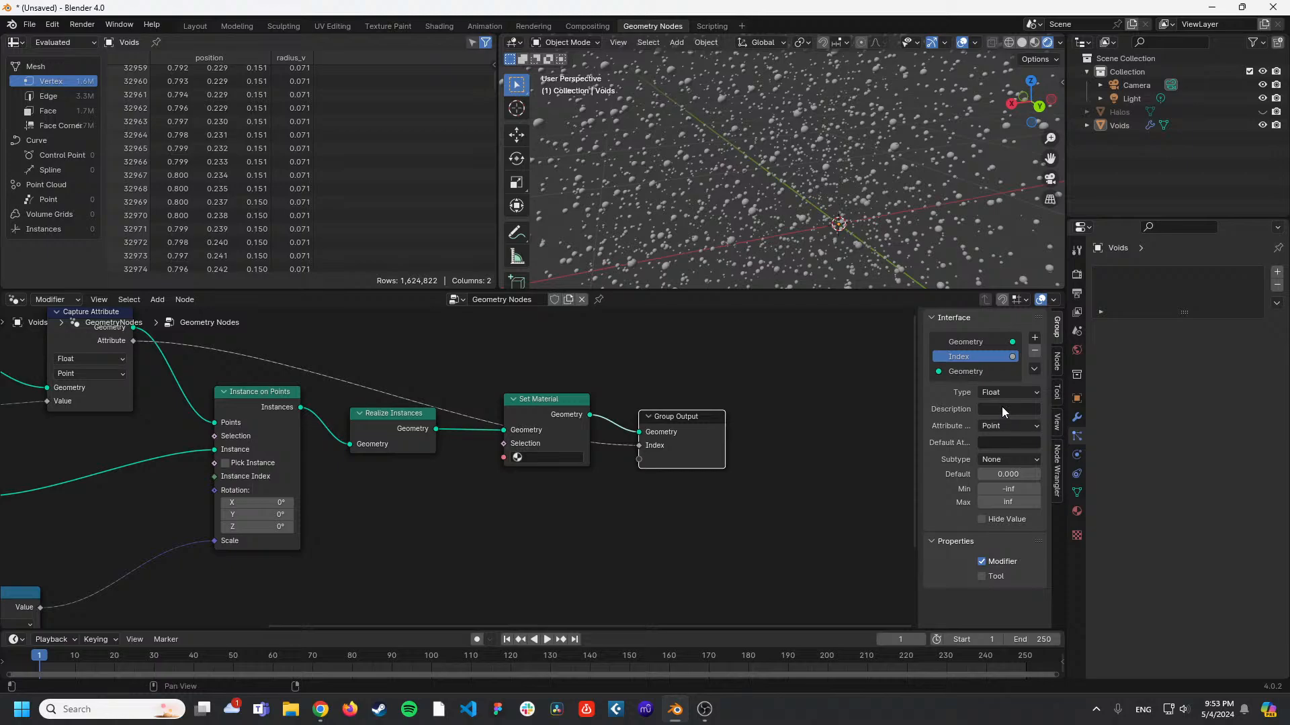
{"action": "key", "text": "alt+Tab"}
{"action": "key", "text": "alt+Tab"}
{"action": "left_click", "coordinate": [1078, 399]}
{"action": "left_click", "coordinate": [1078, 416]}
{"action": "left_click", "coordinate": [1078, 350]}
{"action": "left_click", "coordinate": [1076, 379]}
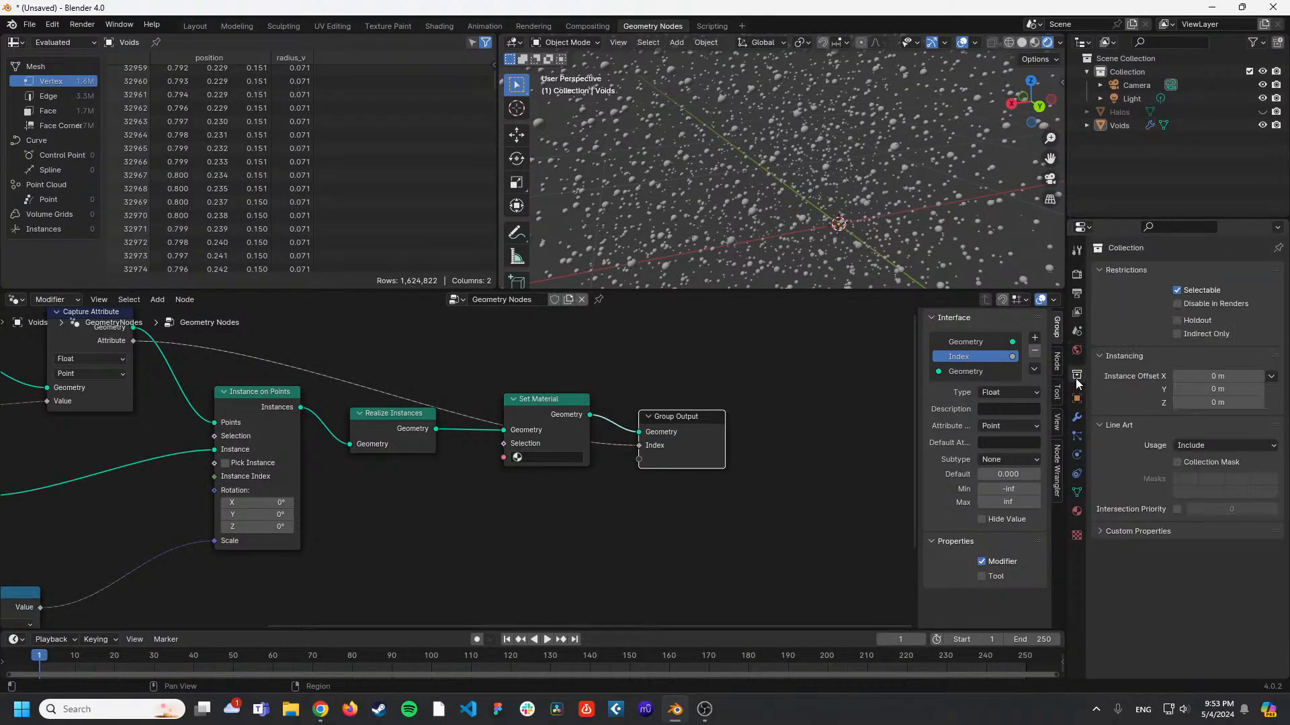
{"action": "left_click", "coordinate": [1077, 399]}
{"action": "left_click", "coordinate": [1077, 418]}
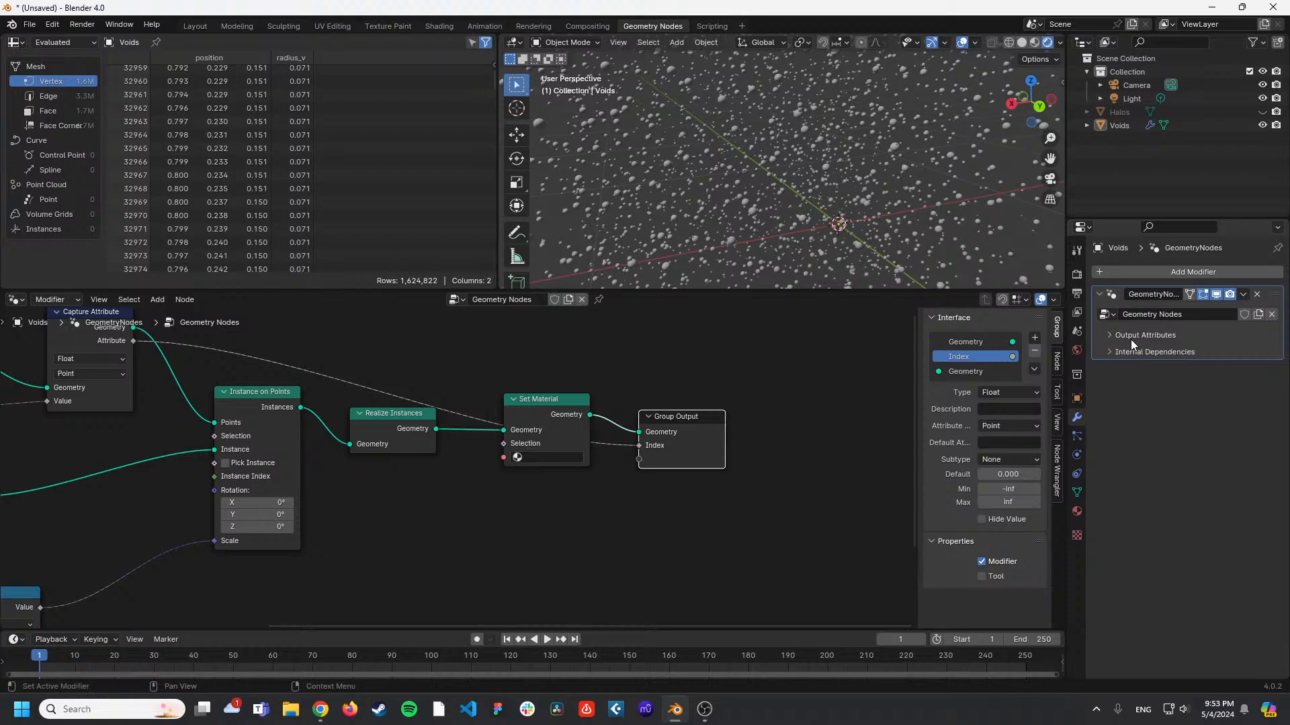
Expand the modifier's output attributes and examine the attribute names offered for the Index output.
{"action": "left_click", "coordinate": [1111, 335]}
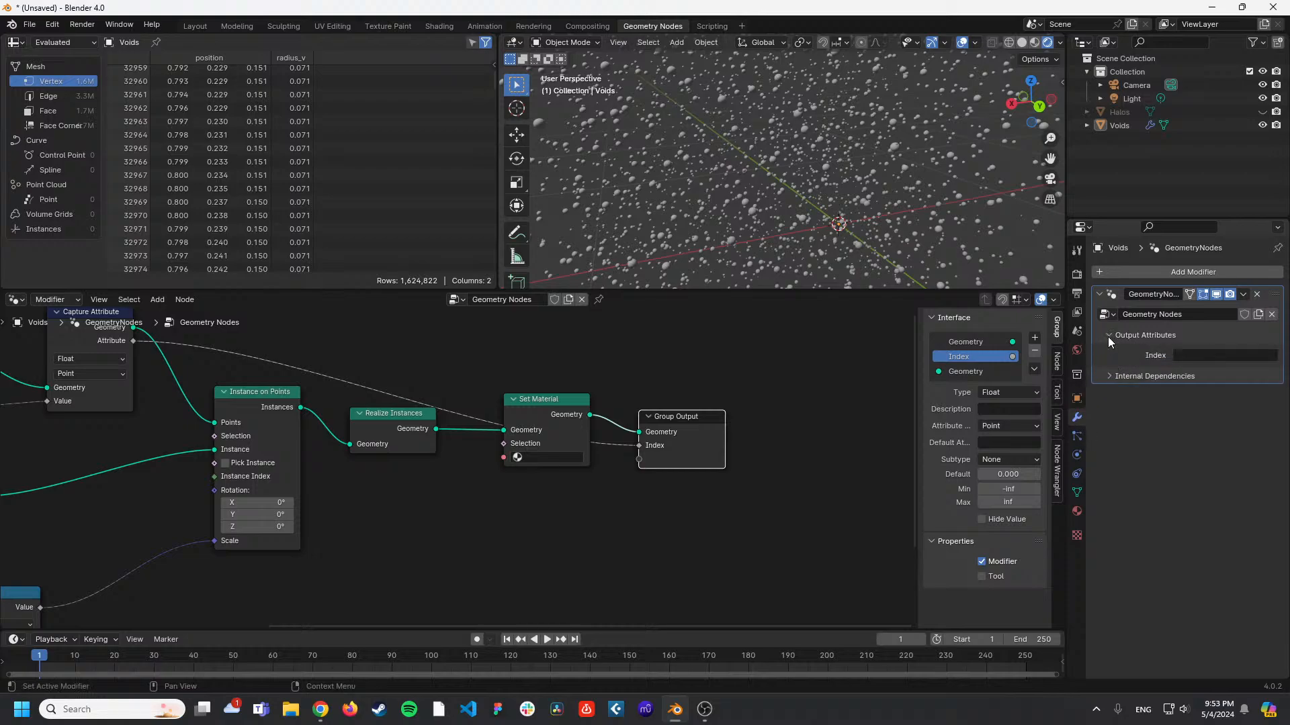
{"action": "left_click", "coordinate": [1208, 355]}
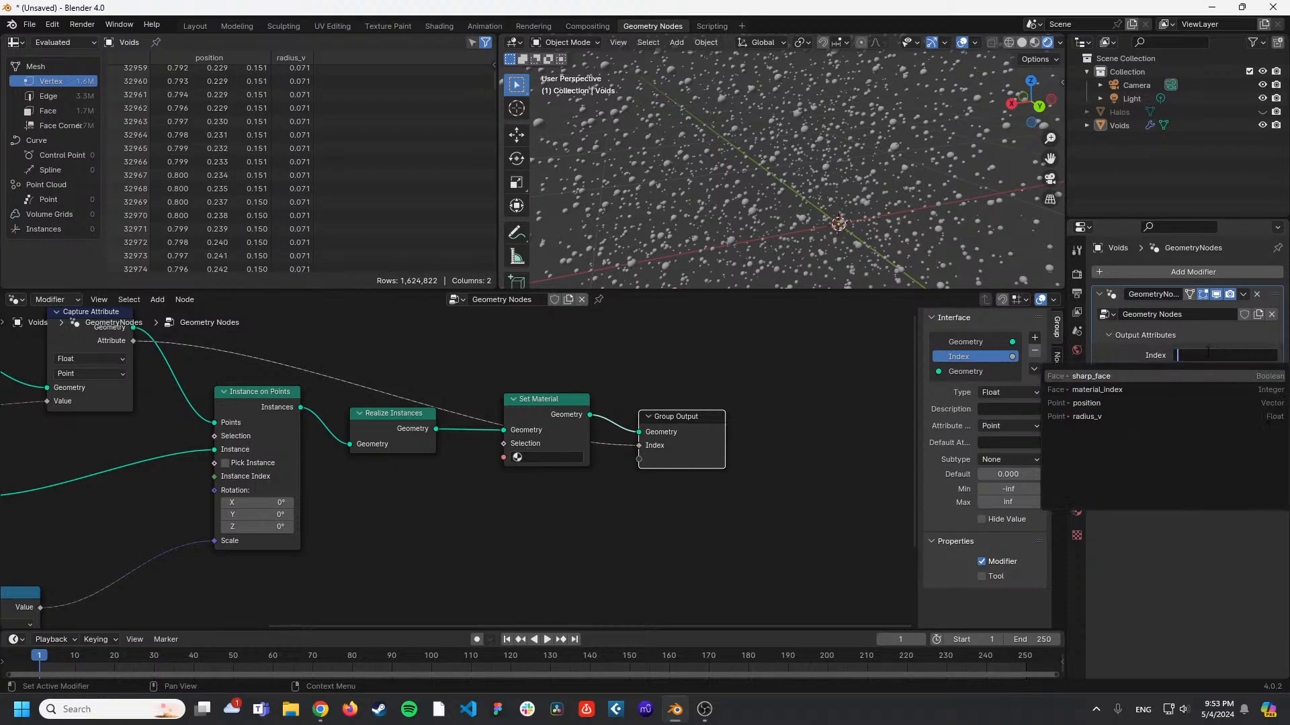
{"action": "left_click", "coordinate": [1192, 553]}
{"action": "middle_click_drag", "start_coordinate": [711, 371], "coordinate": [780, 387]}
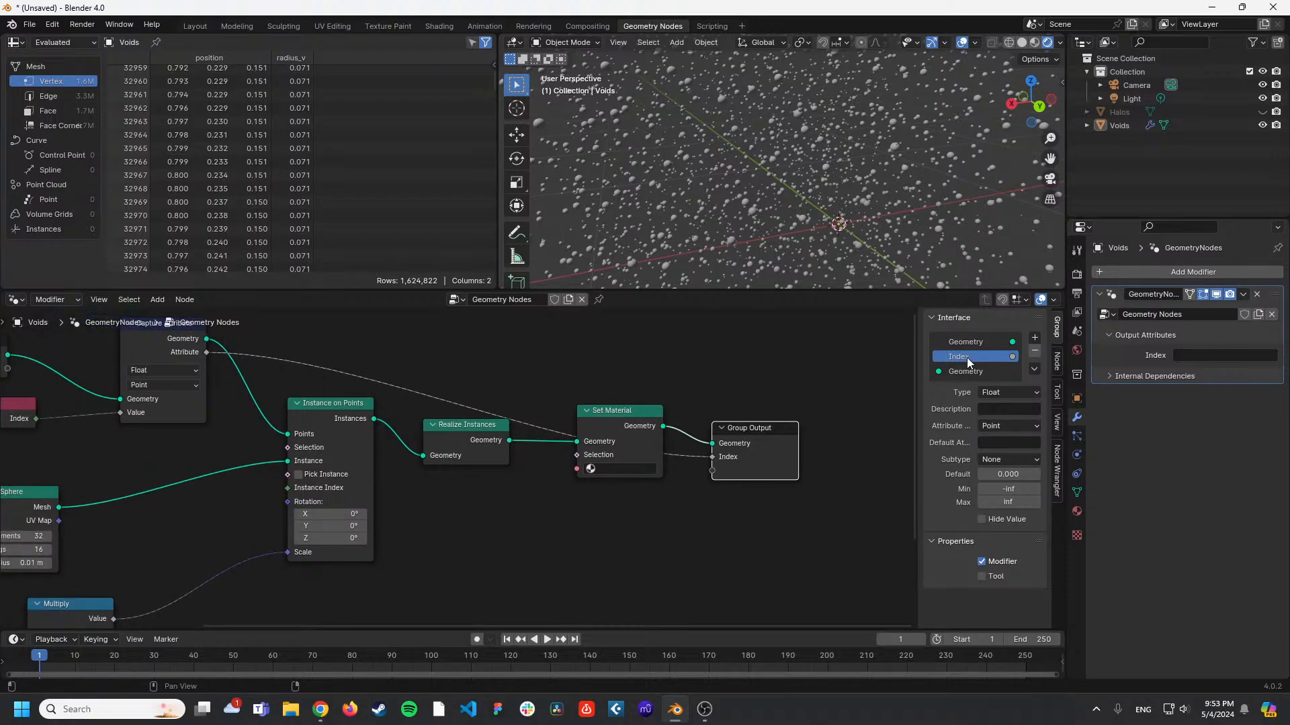
In the Shading workspace, set the Attribute node's name to "Index" and move the node slightly away from the Principled BSDF.
{"action": "left_click", "coordinate": [448, 29]}
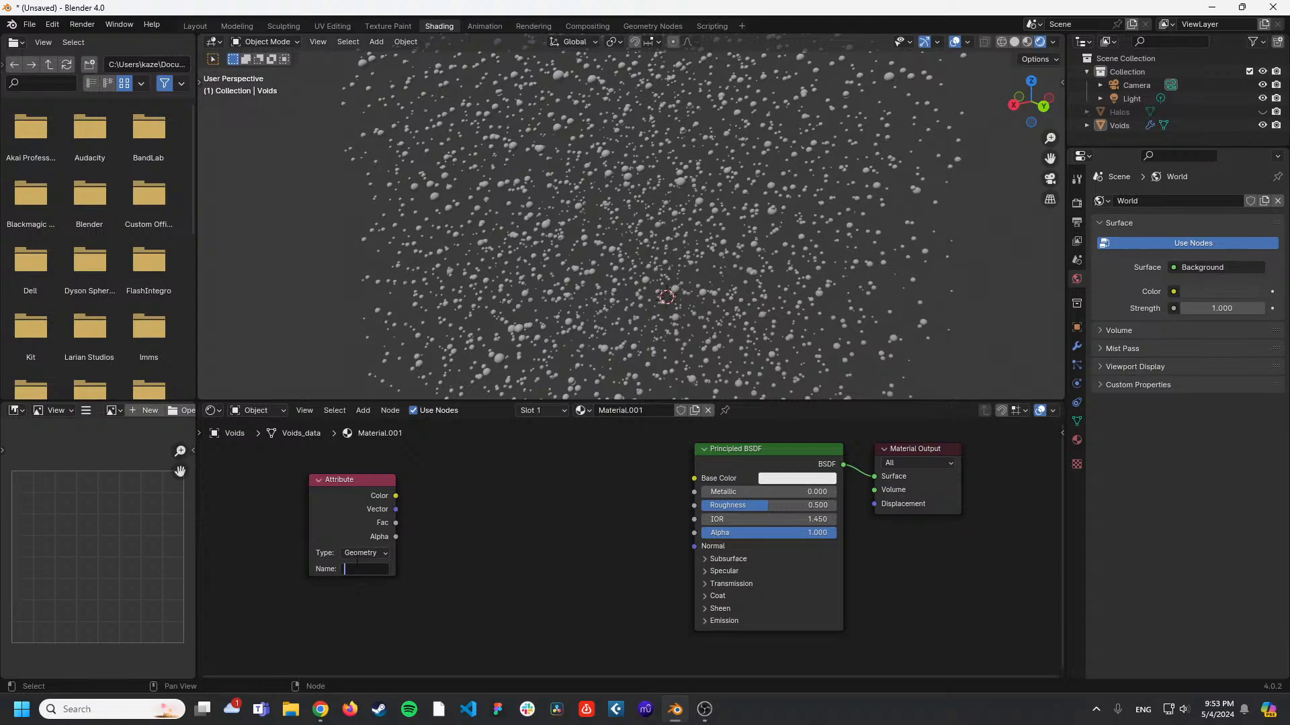
{"action": "type", "text": "Index"}
{"action": "left_click_drag", "start_coordinate": [357, 494], "coordinate": [344, 504]}
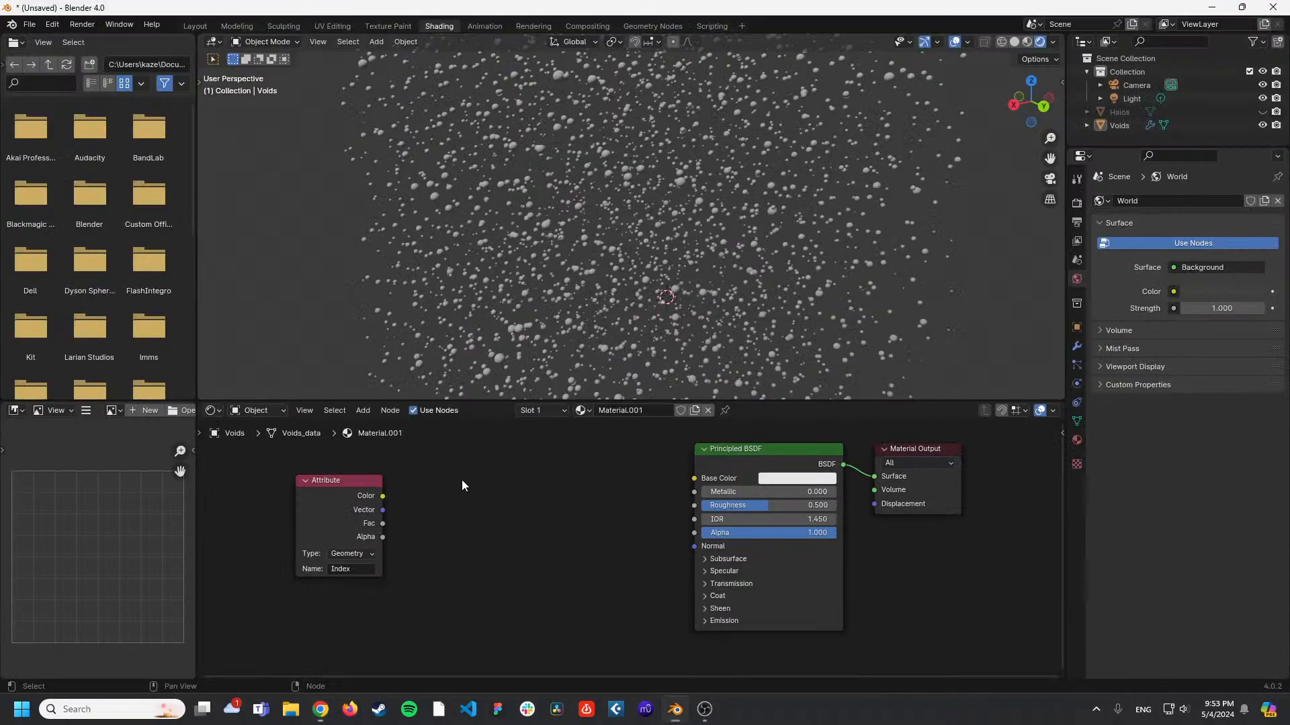
Add a White Noise Texture node between the Attribute and Principled BSDF nodes.
{"action": "key", "text": "shift+a"}
{"action": "left_click", "coordinate": [461, 480]}
{"action": "type", "text": "white"}
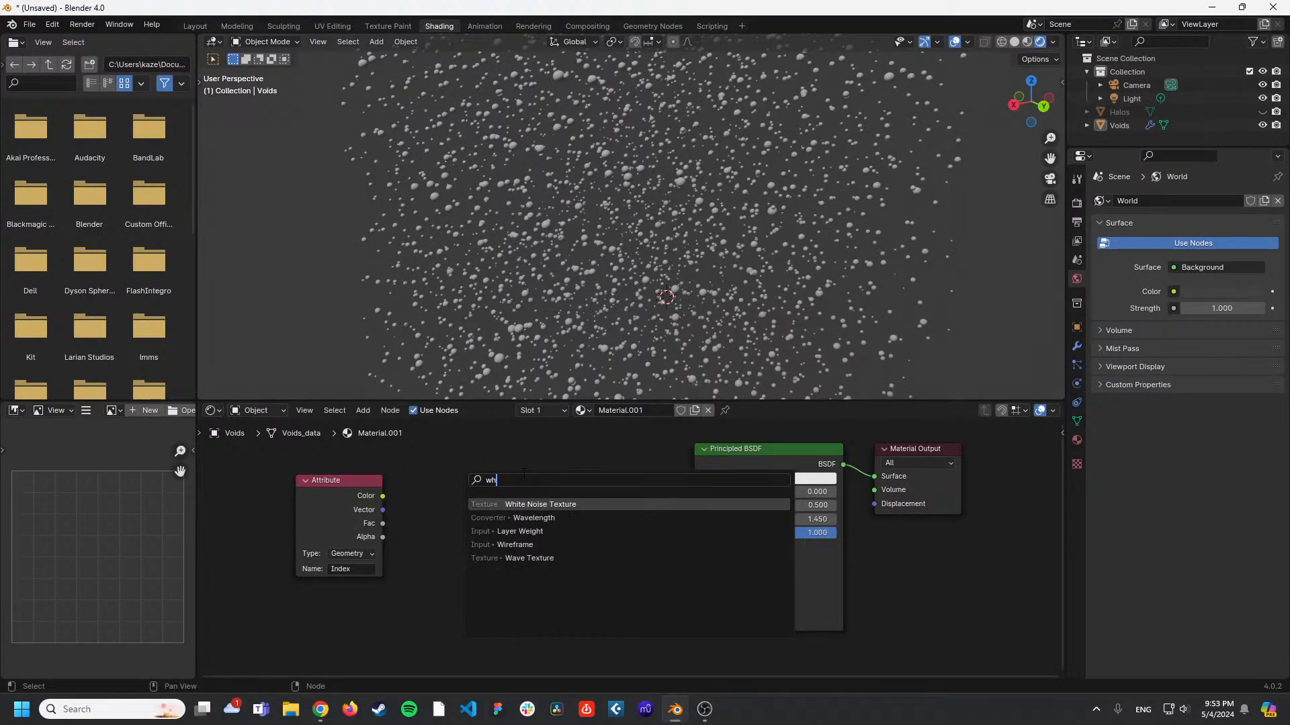
{"action": "key", "text": "Return"}
{"action": "left_click", "coordinate": [500, 492]}
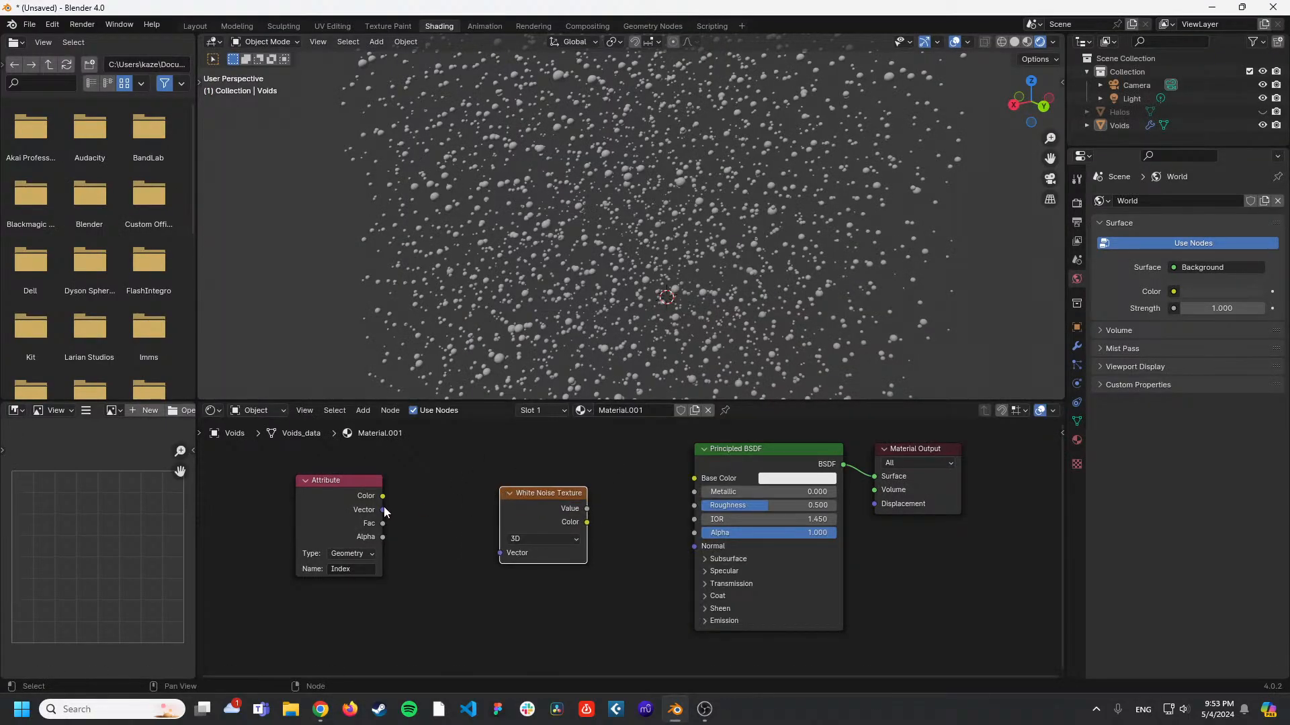
Link the Attribute node's Vector to the White Noise Texture's Vector, trying its Color and Value outputs on the Base Color.
{"action": "left_click_drag", "start_coordinate": [383, 510], "coordinate": [501, 552]}
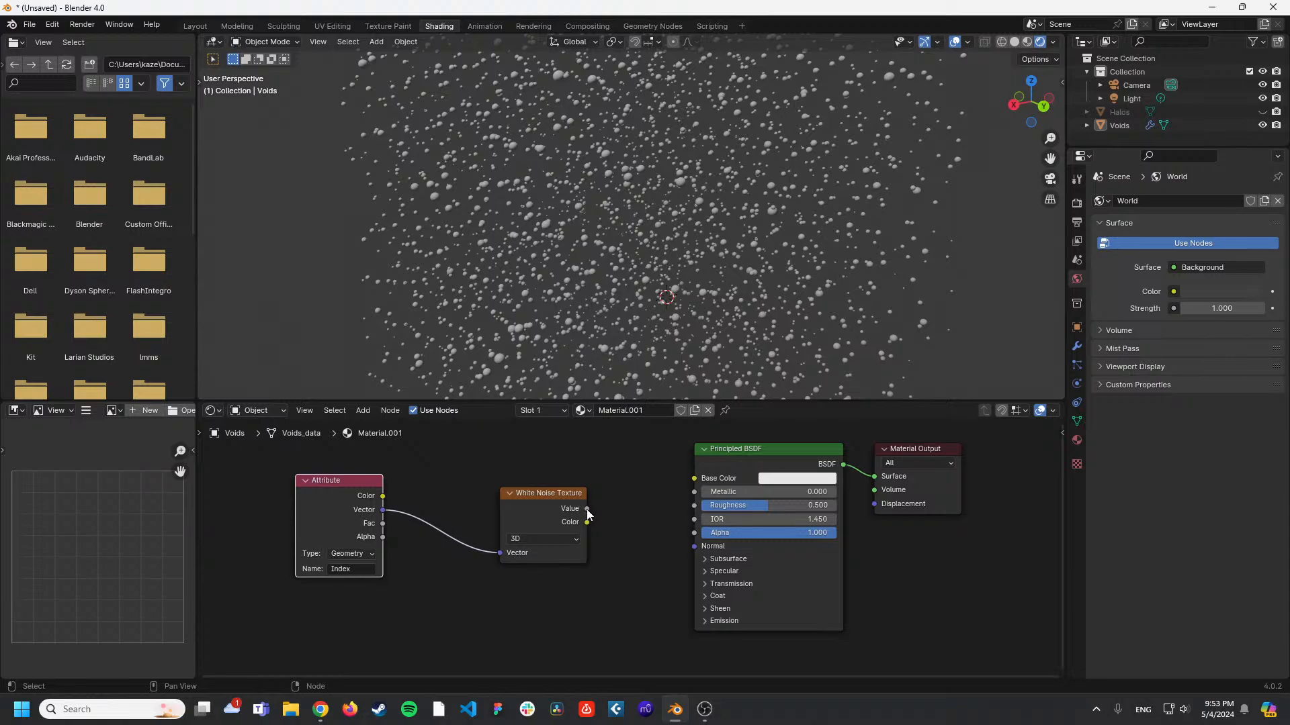
{"action": "left_click_drag", "start_coordinate": [587, 522], "coordinate": [691, 477]}
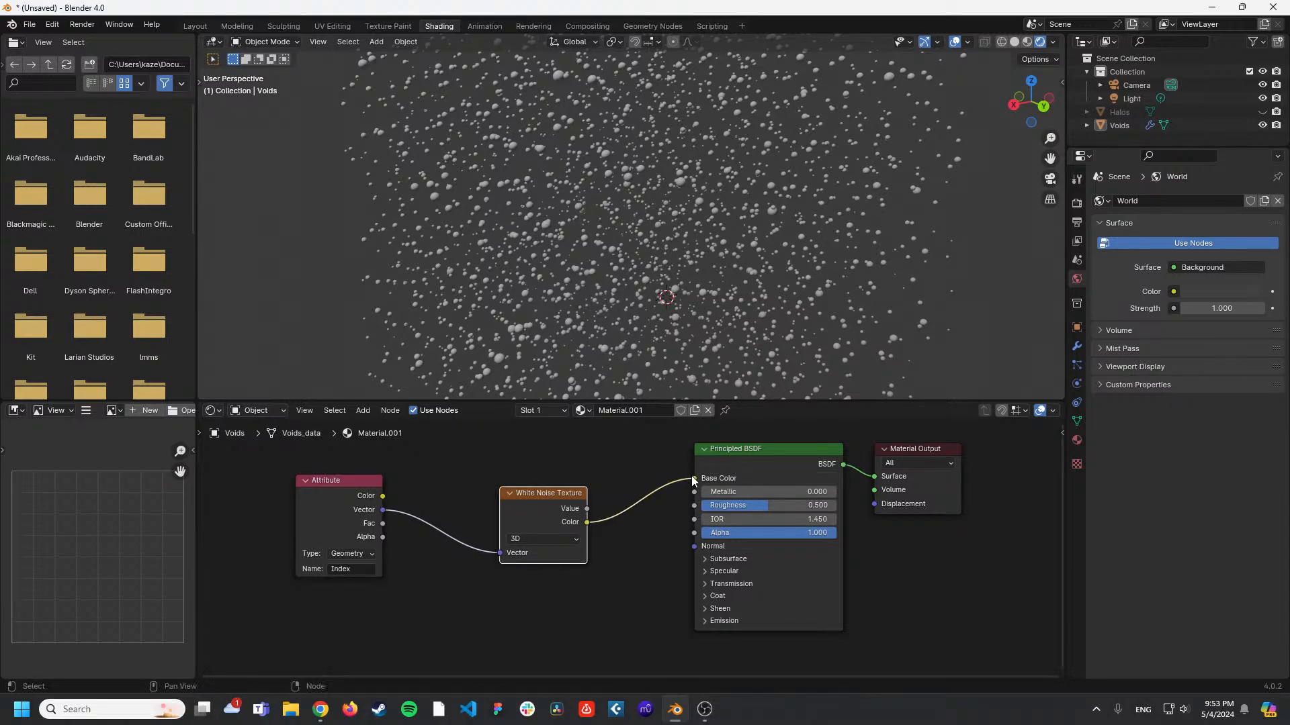
{"action": "left_click_drag", "start_coordinate": [587, 508], "coordinate": [692, 477]}
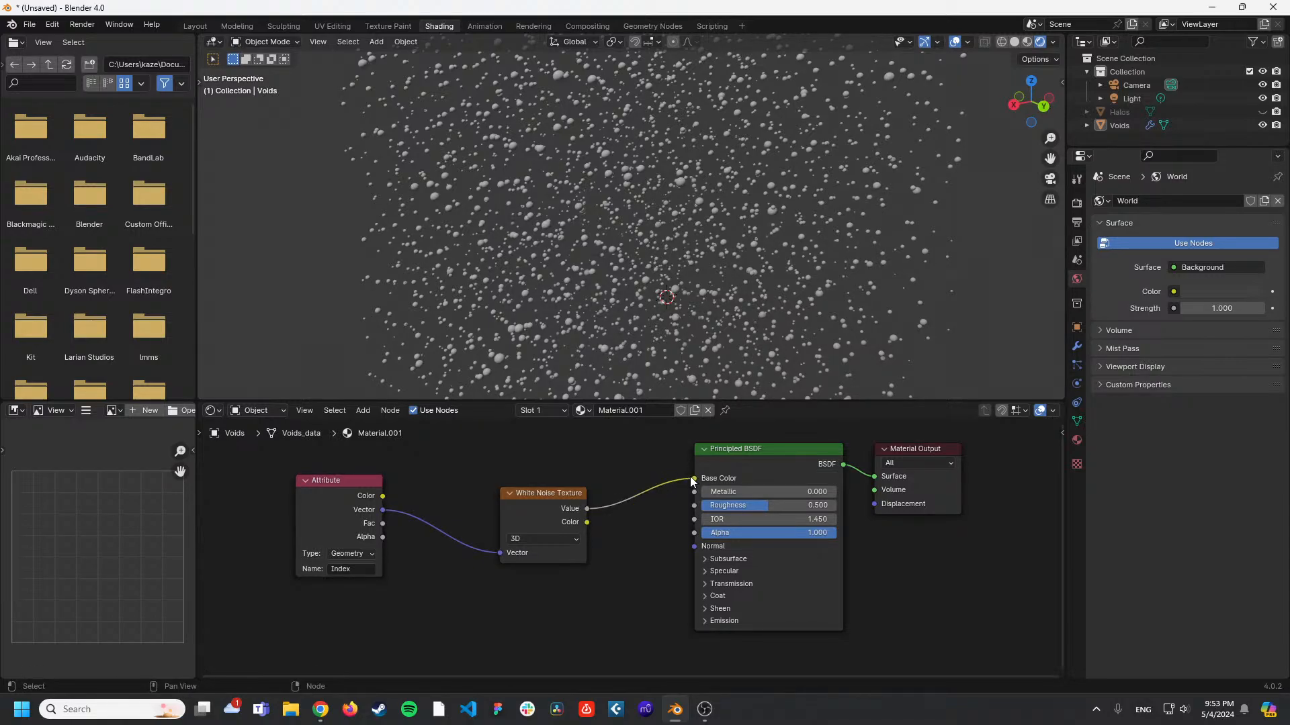
Following the reference image, link White Noise Color to the Principled BSDF's Base Color and Attribute Color to the White Noise Vector.
{"action": "key", "text": "alt+Tab"}
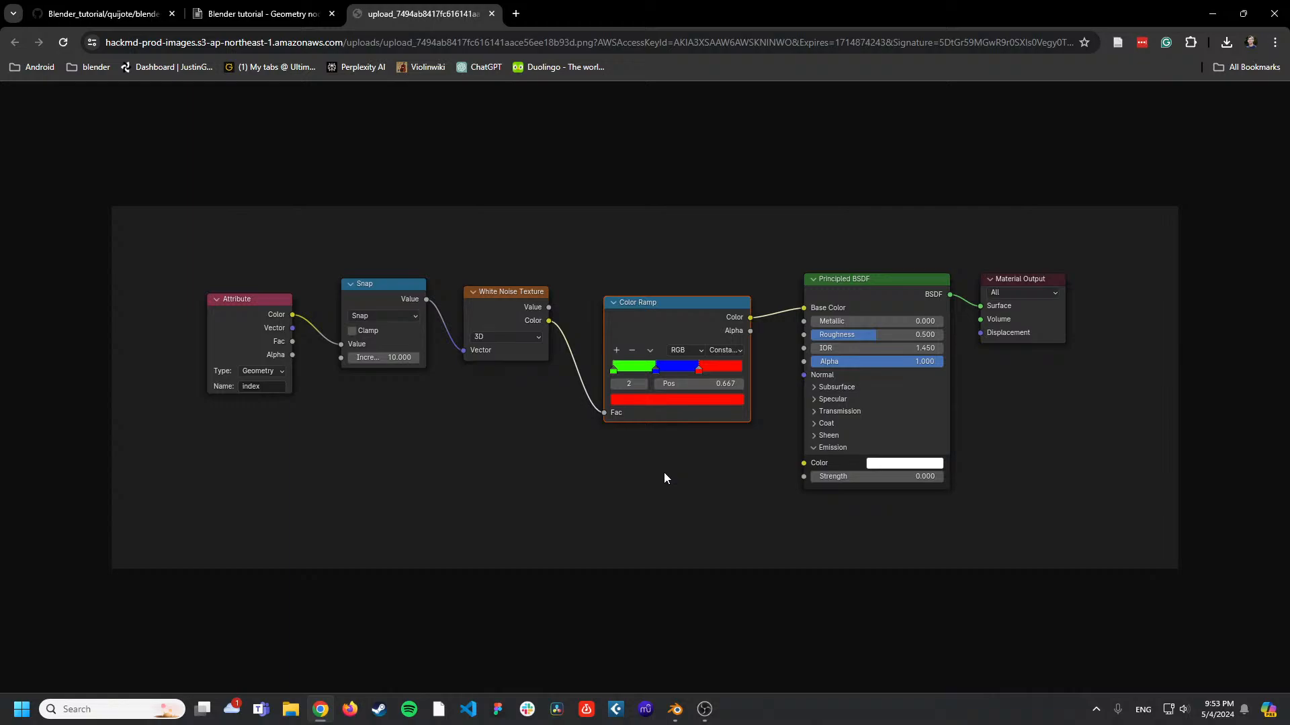
{"action": "key", "text": "alt+Tab"}
{"action": "left_click_drag", "start_coordinate": [587, 522], "coordinate": [693, 478]}
{"action": "left_click_drag", "start_coordinate": [383, 496], "coordinate": [500, 553]}
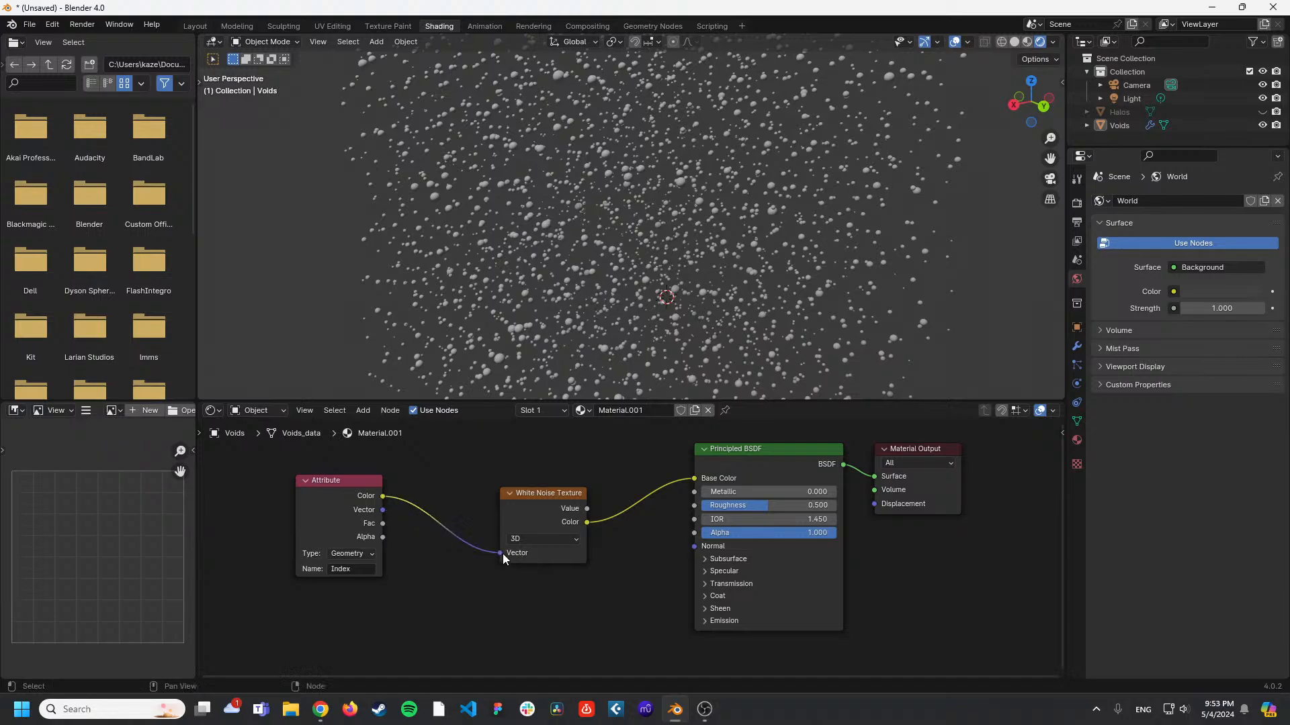
Switch the render engine to Cycles and shift the Attribute node a little away from the White Noise Texture node.
{"action": "scroll", "coordinate": [647, 306], "scroll_direction": "up", "scroll_amount": 2}
{"action": "scroll", "coordinate": [646, 306], "scroll_direction": "up", "scroll_amount": 3}
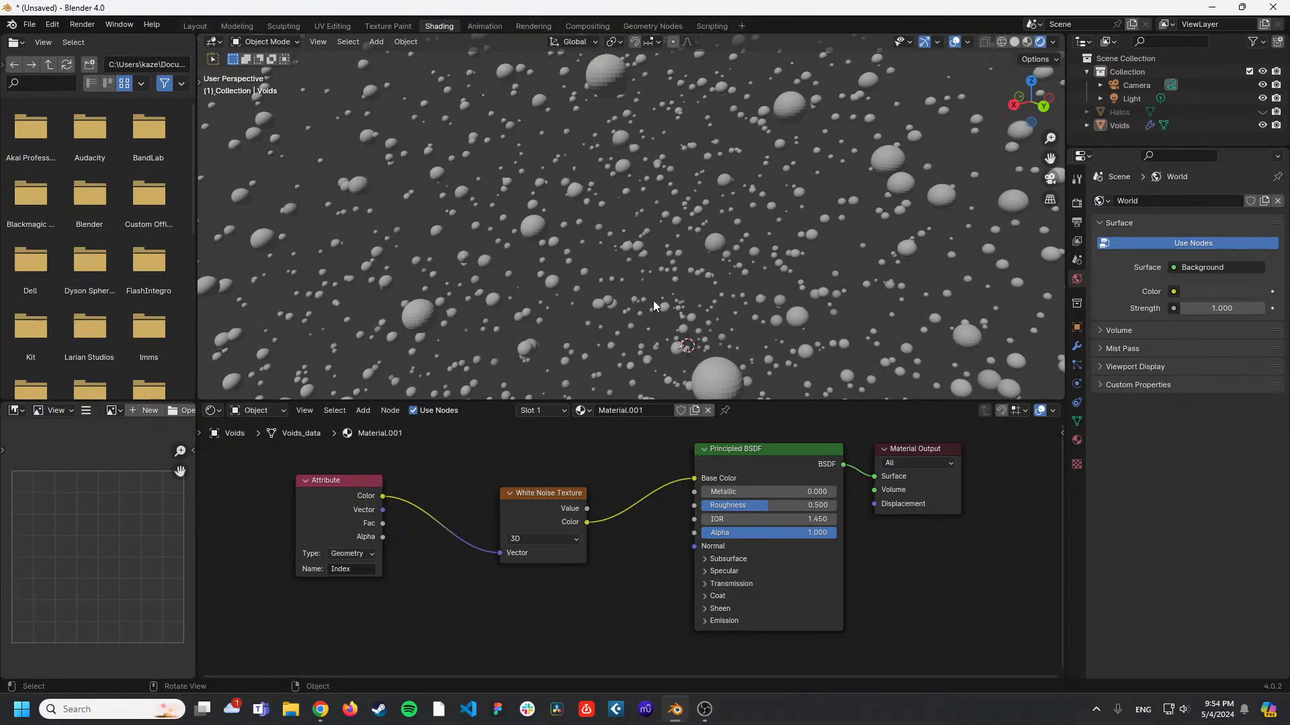
{"action": "left_click", "coordinate": [1077, 203]}
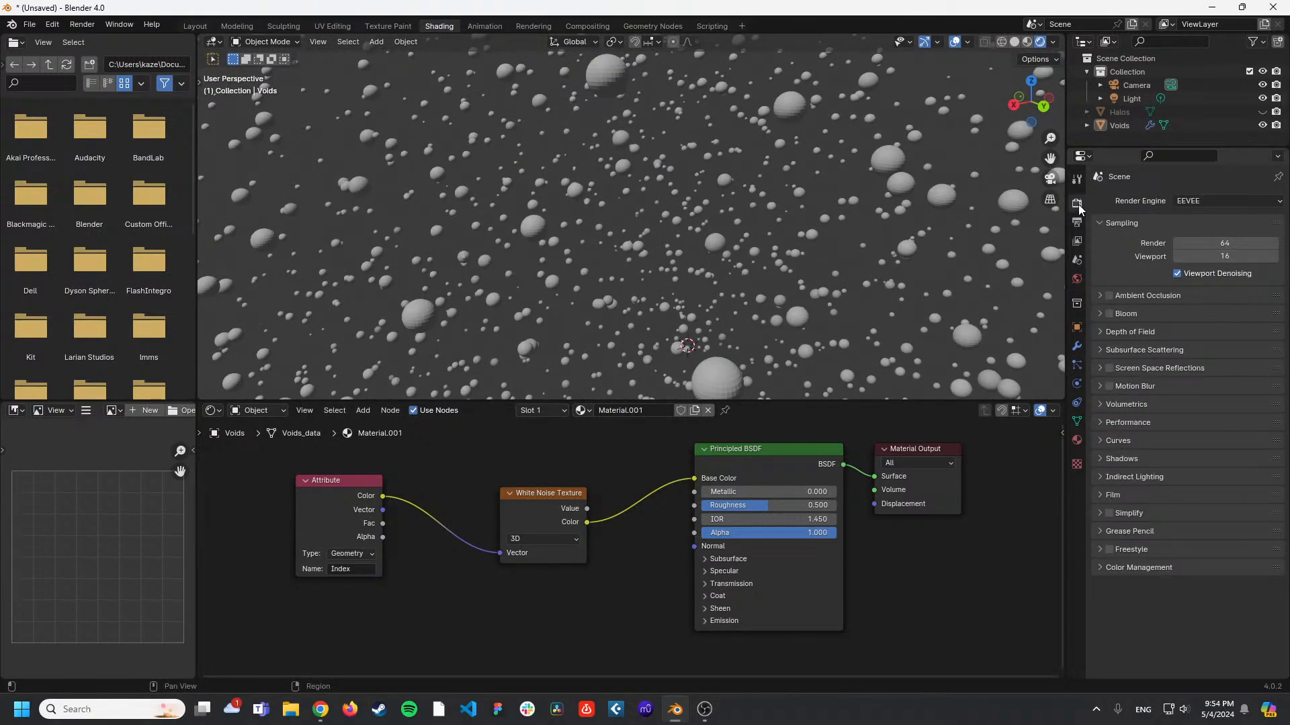
{"action": "left_click", "coordinate": [1222, 201]}
{"action": "left_click", "coordinate": [1206, 246]}
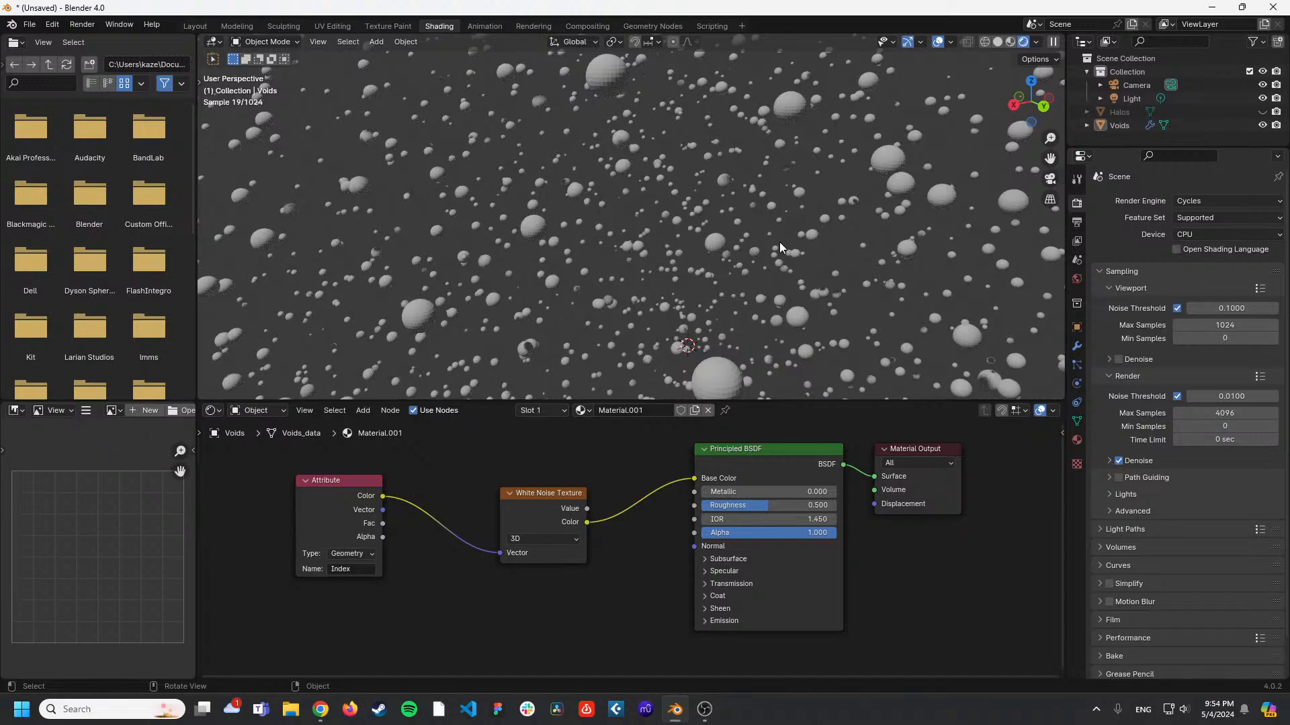
{"action": "middle_click_drag", "start_coordinate": [461, 506], "coordinate": [497, 504]}
{"action": "left_click_drag", "start_coordinate": [347, 521], "coordinate": [314, 536]}
In the Geometry Nodes workspace, assign Material.001 to the Set Material node and nudge that node slightly.
{"action": "left_click", "coordinate": [664, 28]}
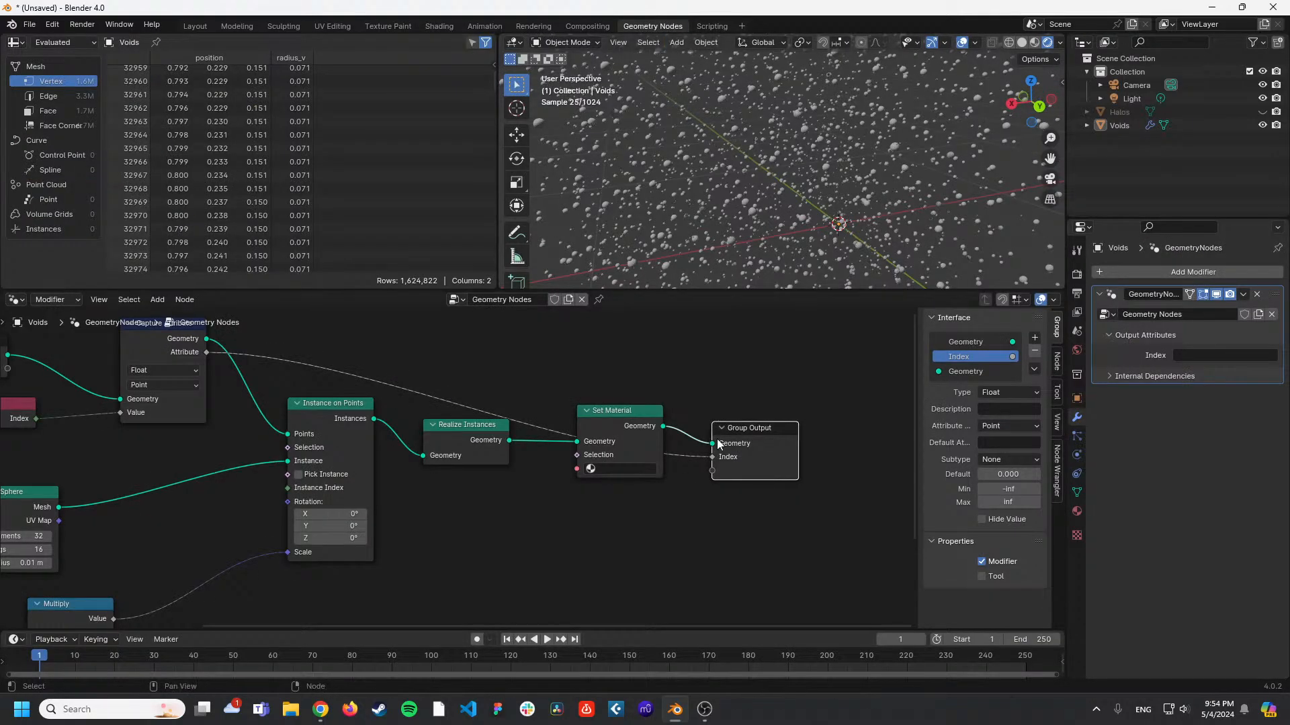
{"action": "left_click", "coordinate": [624, 469]}
{"action": "left_click", "coordinate": [635, 502]}
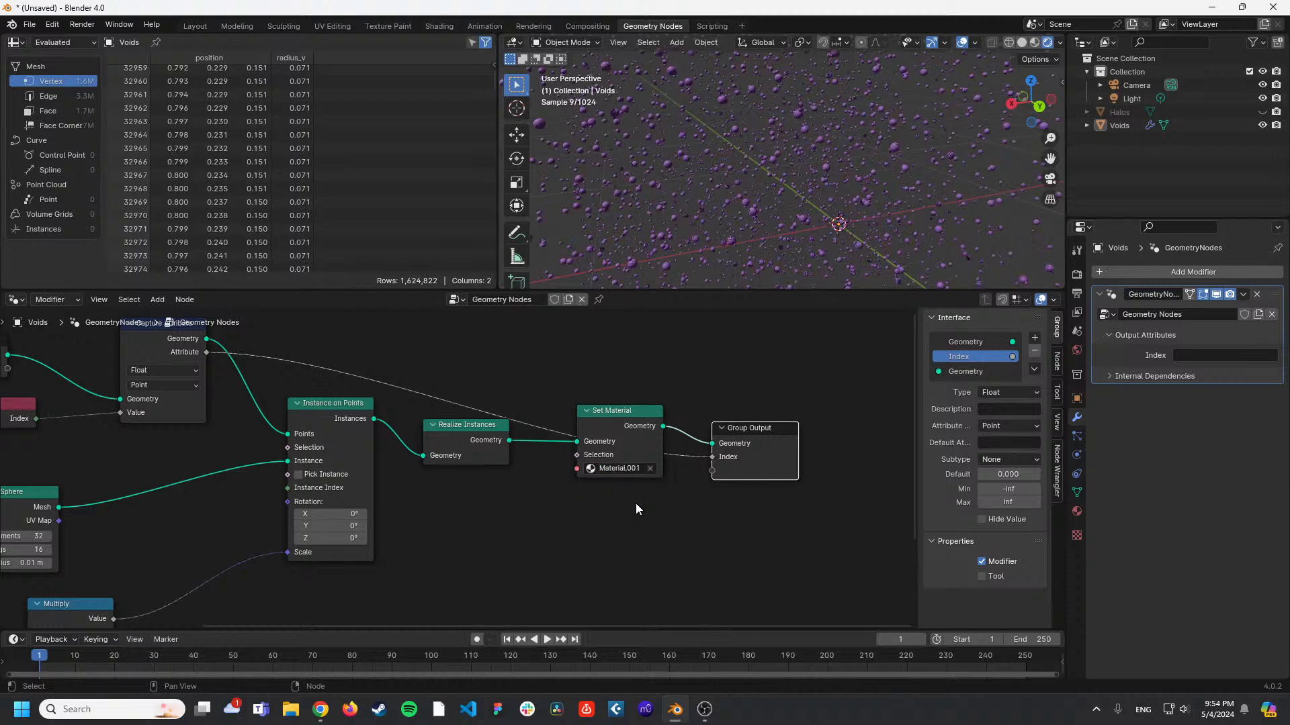
{"action": "left_click_drag", "start_coordinate": [614, 417], "coordinate": [606, 427]}
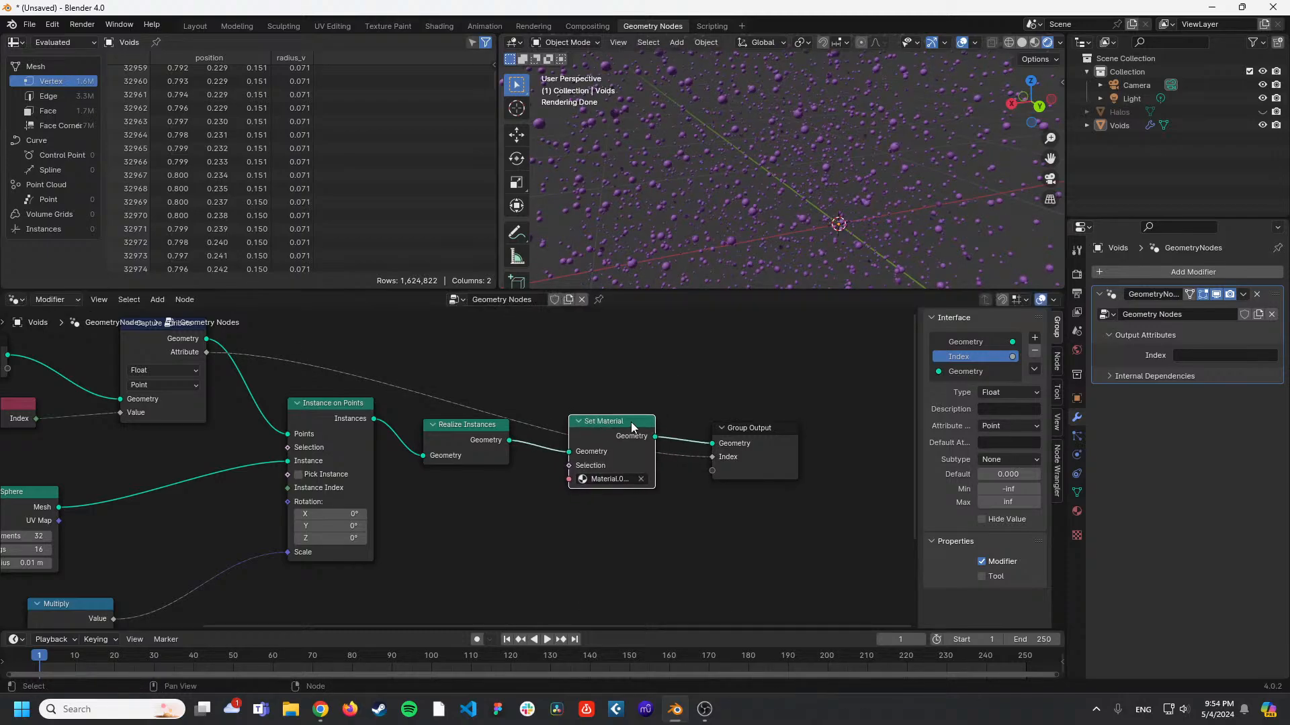
Return to the Shading workspace and move the Attribute node farther away from the White Noise Texture, then deselect it.
{"action": "left_click", "coordinate": [435, 22]}
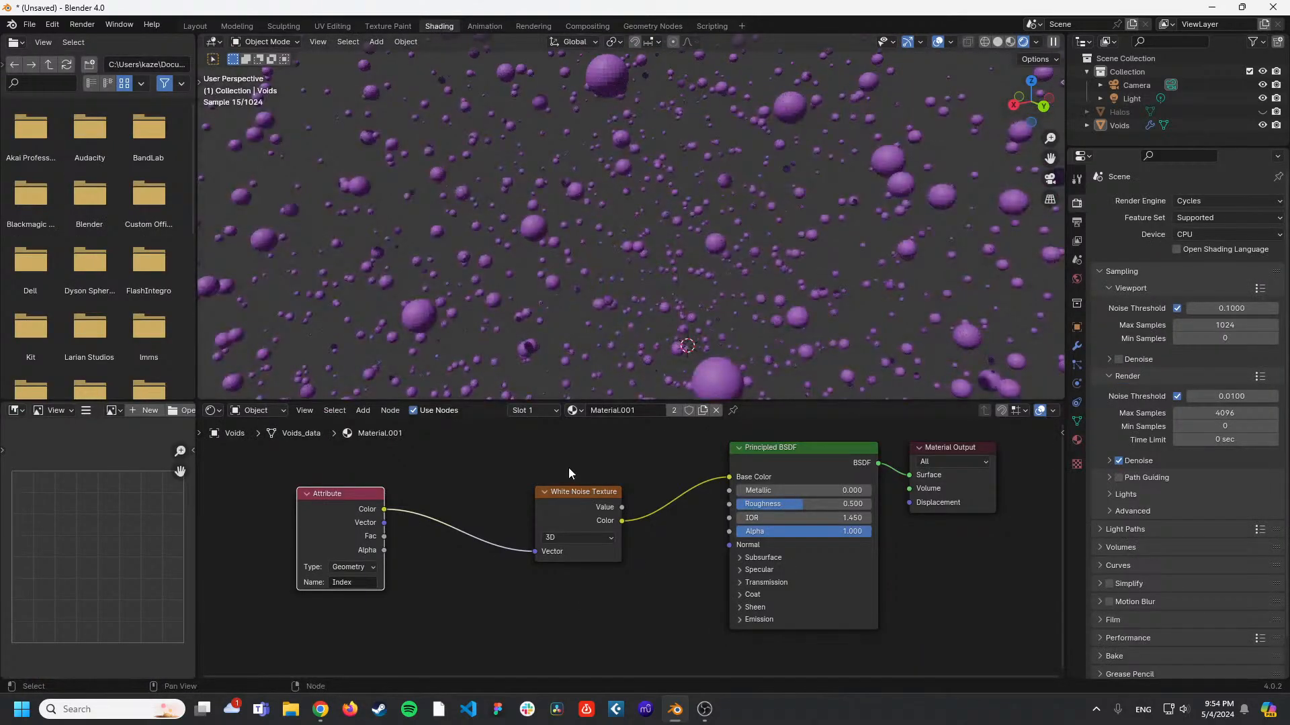
{"action": "left_click_drag", "start_coordinate": [334, 509], "coordinate": [301, 506]}
{"action": "left_click", "coordinate": [413, 482]}
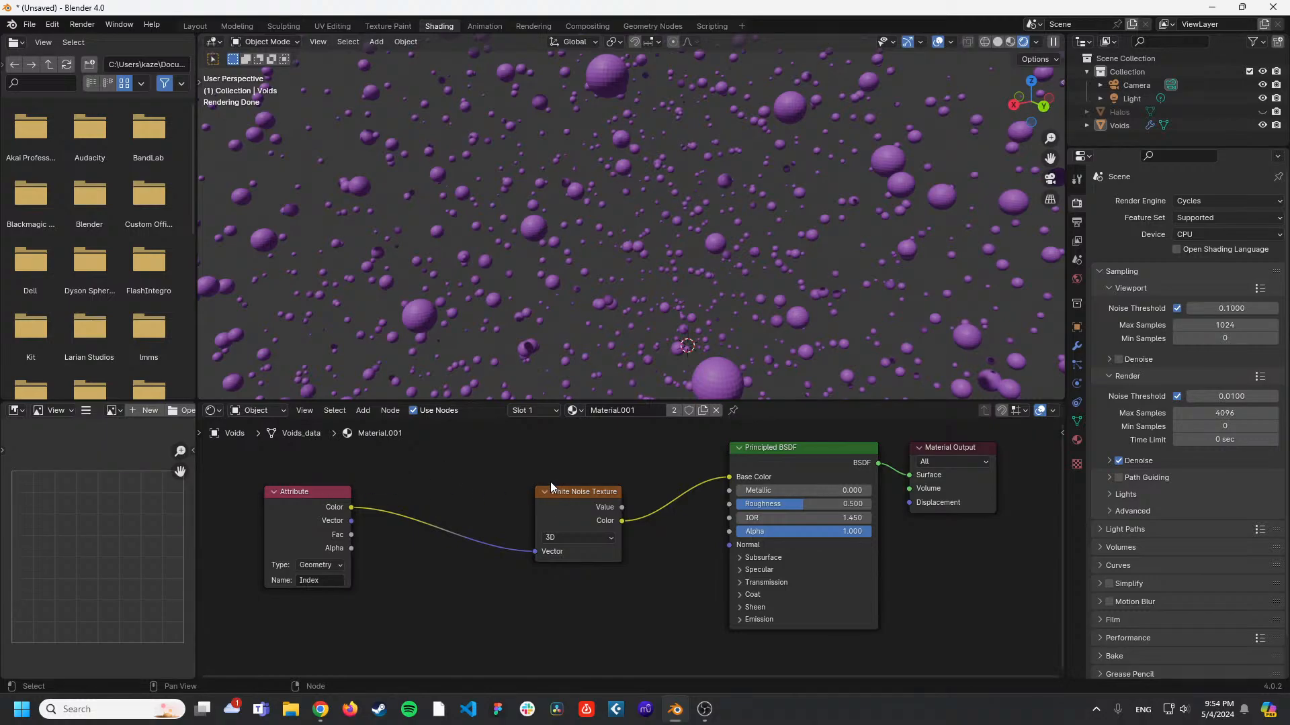
Try relinking the Attribute node's outputs to the White Noise Texture's Vector input, and restore the link from Color.
{"action": "left_click_drag", "start_coordinate": [350, 521], "coordinate": [533, 554]}
{"action": "left_click_drag", "start_coordinate": [353, 508], "coordinate": [477, 550]}
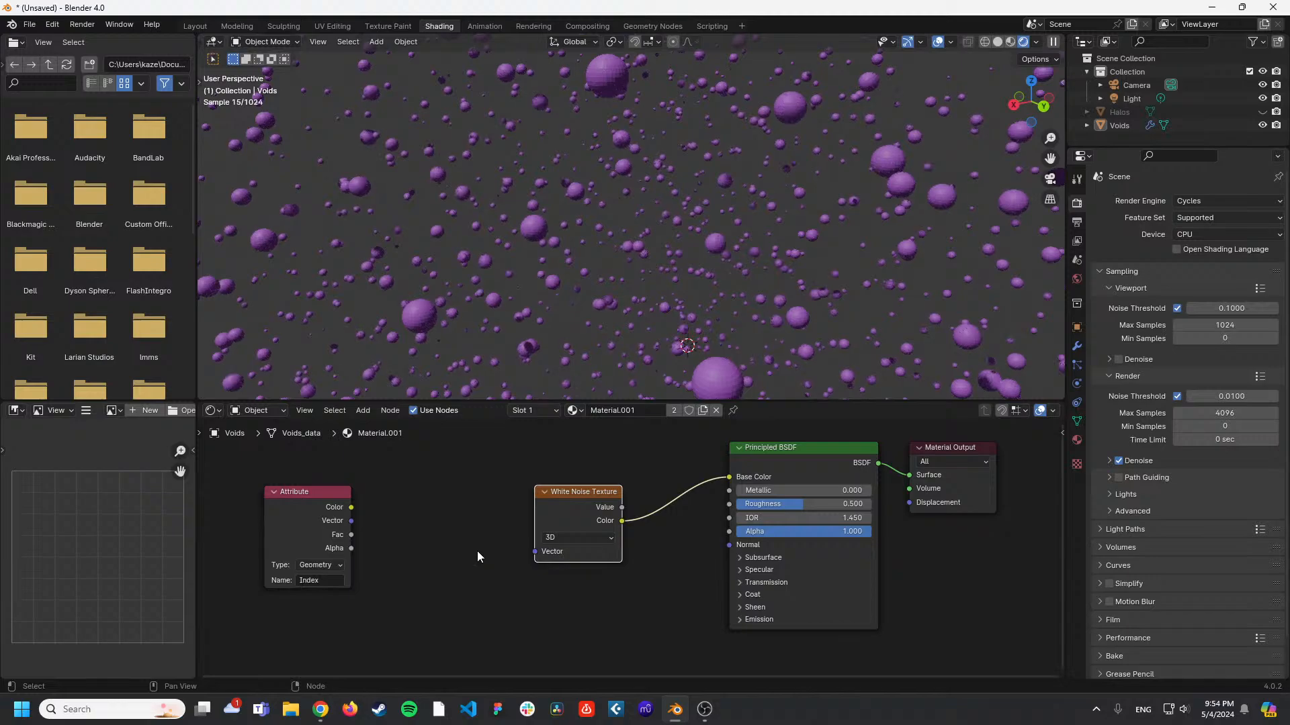
{"action": "key", "text": "ctrl+z"}
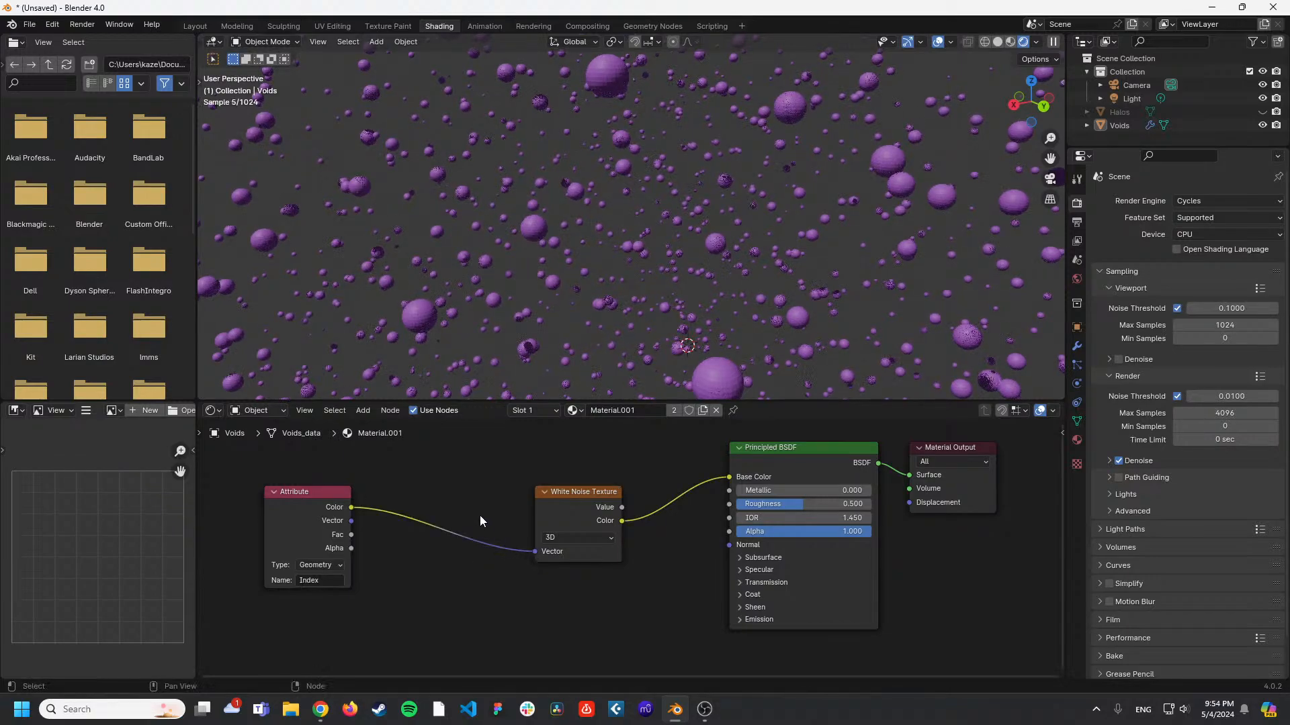
Compare the Voids node tree in the Geometry Nodes workspace with the void data reference image in the HackMD tutorial.
{"action": "left_click", "coordinate": [653, 26]}
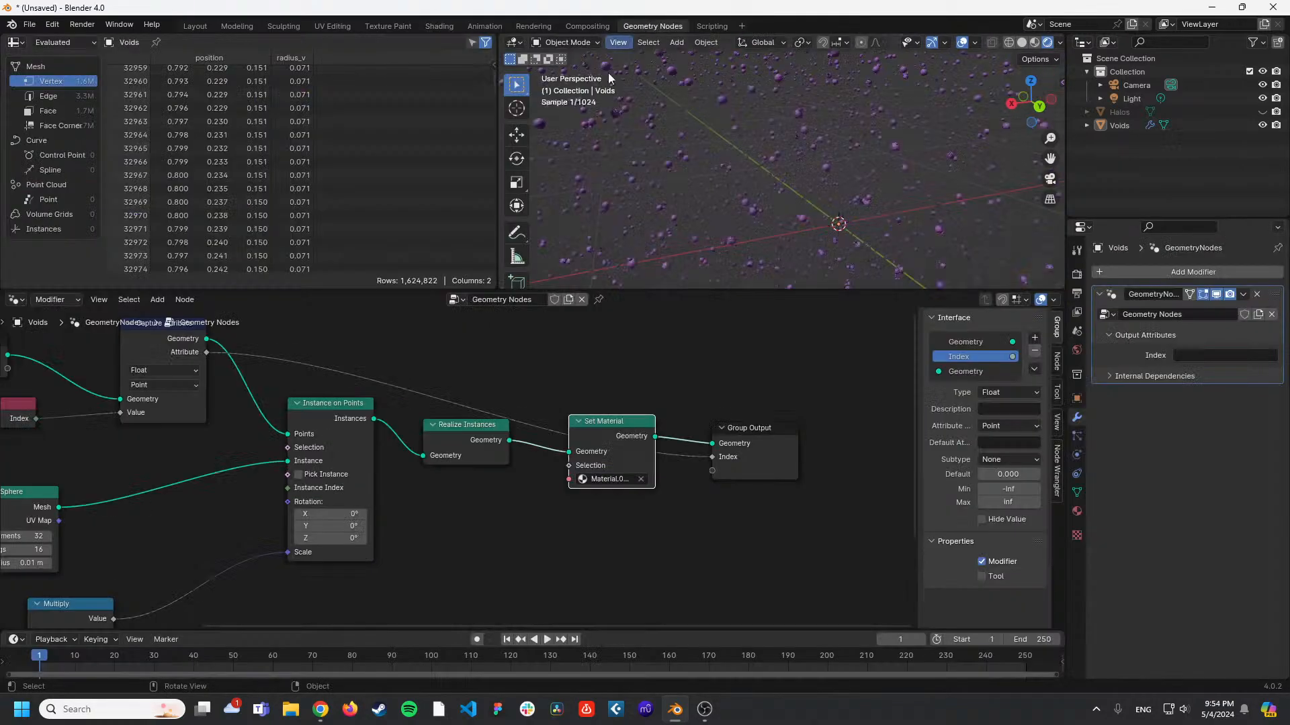
{"action": "middle_click_drag", "start_coordinate": [499, 378], "coordinate": [631, 387]}
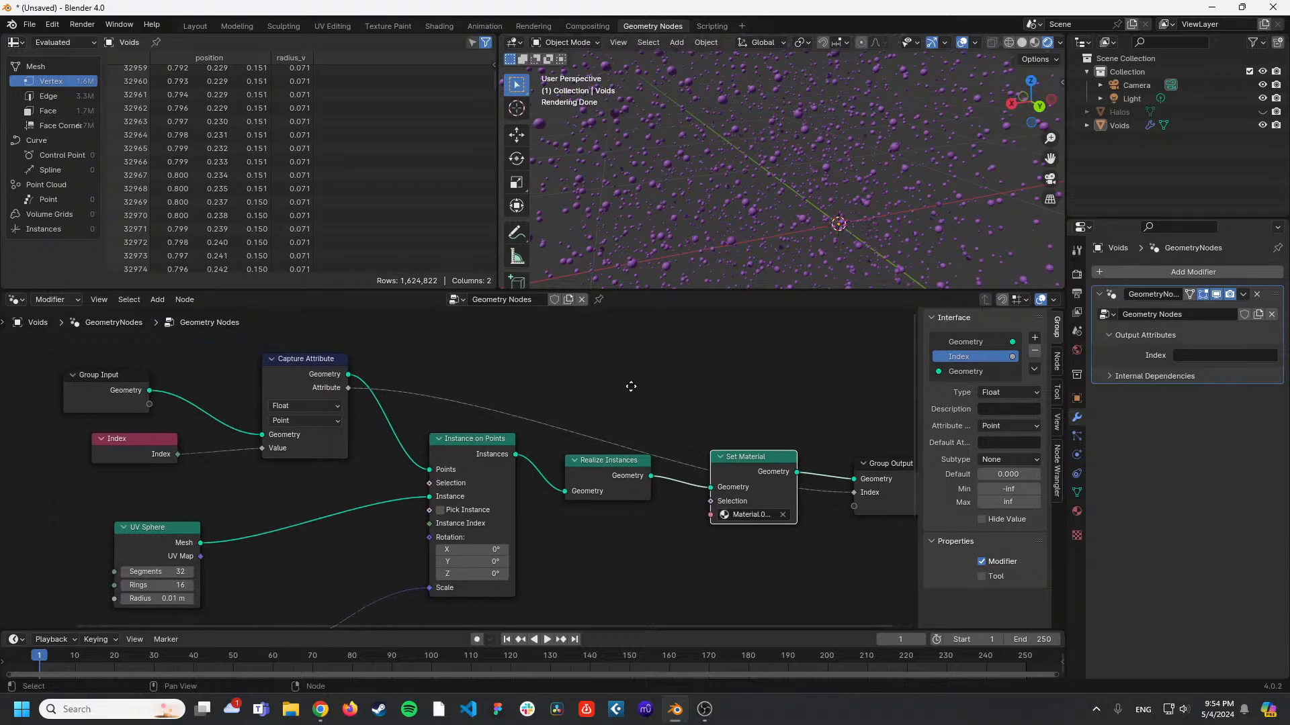
{"action": "key", "text": "alt+Tab"}
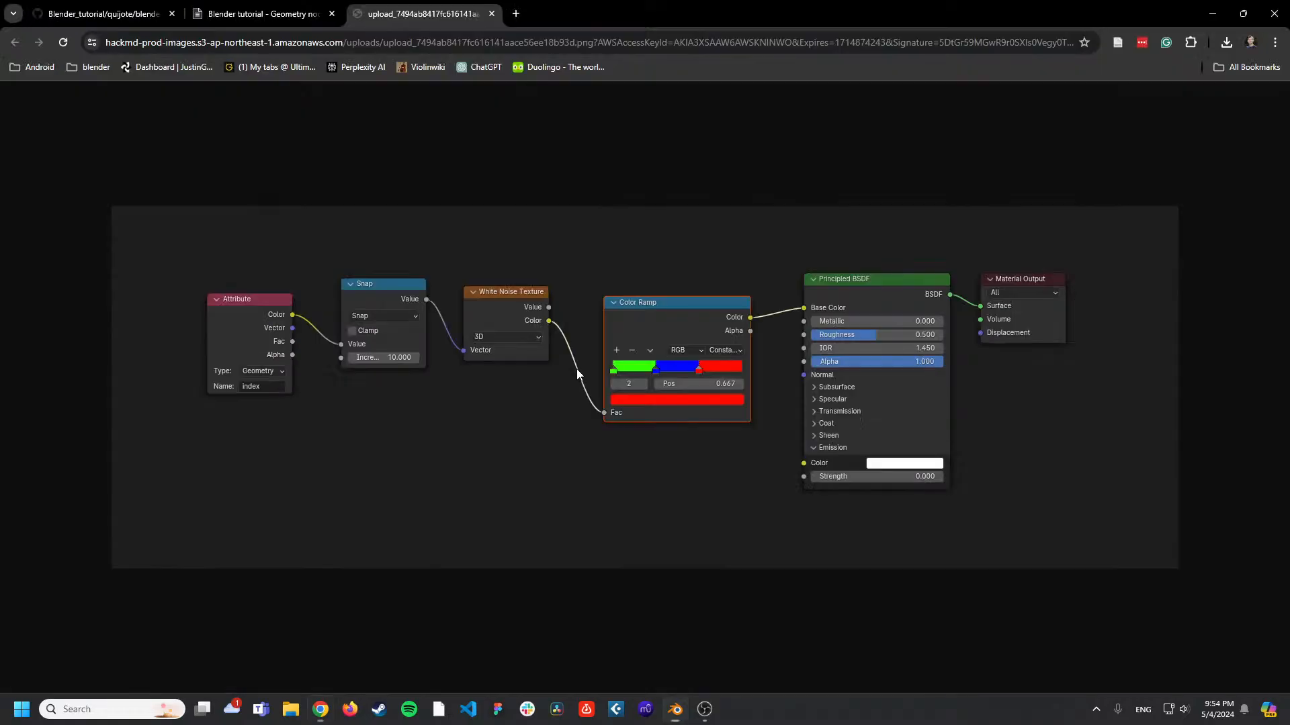
{"action": "left_click", "coordinate": [258, 14]}
{"action": "scroll", "coordinate": [808, 396], "scroll_direction": "up", "scroll_amount": 2}
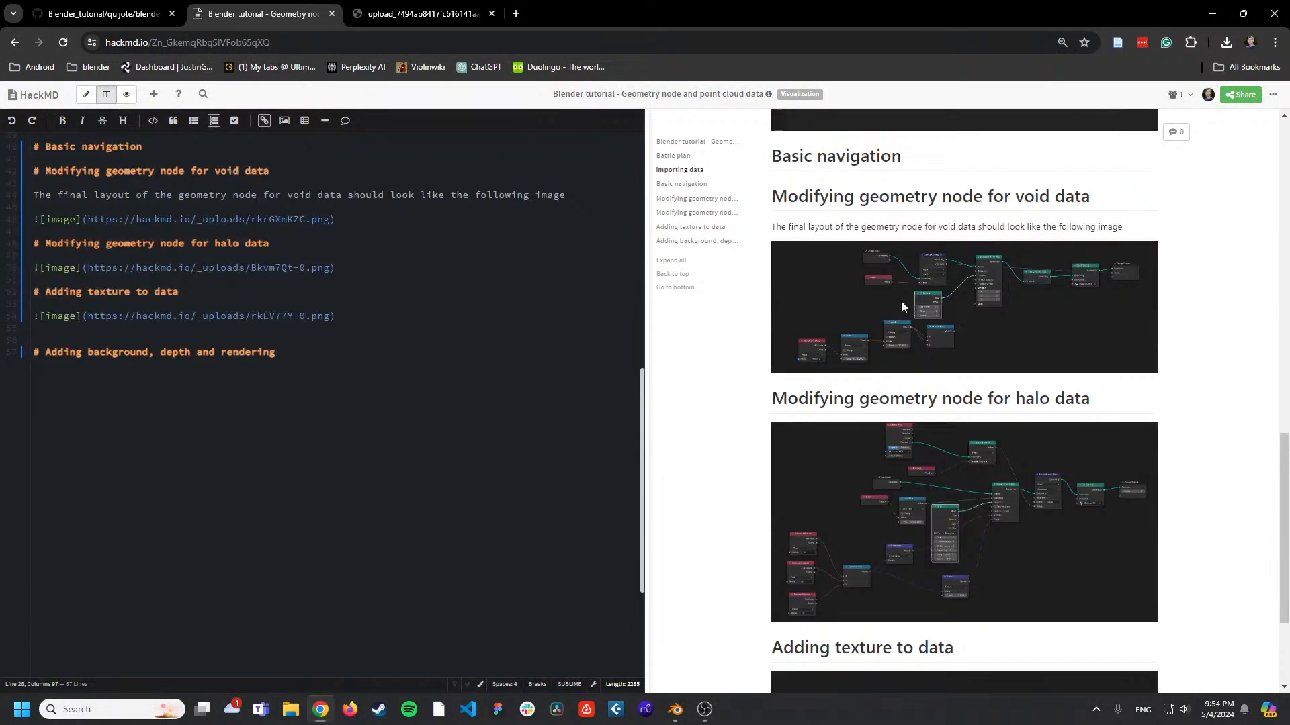
{"action": "left_click", "coordinate": [954, 322]}
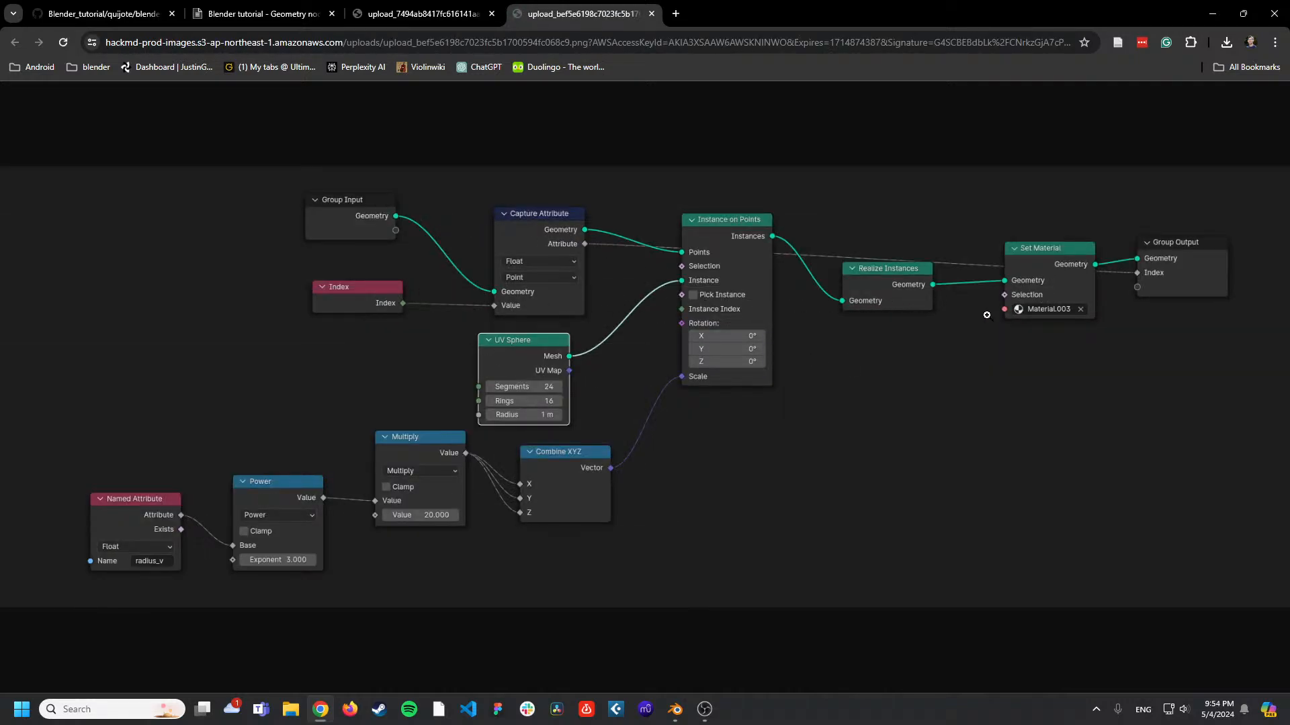
{"action": "key", "text": "alt+Tab"}
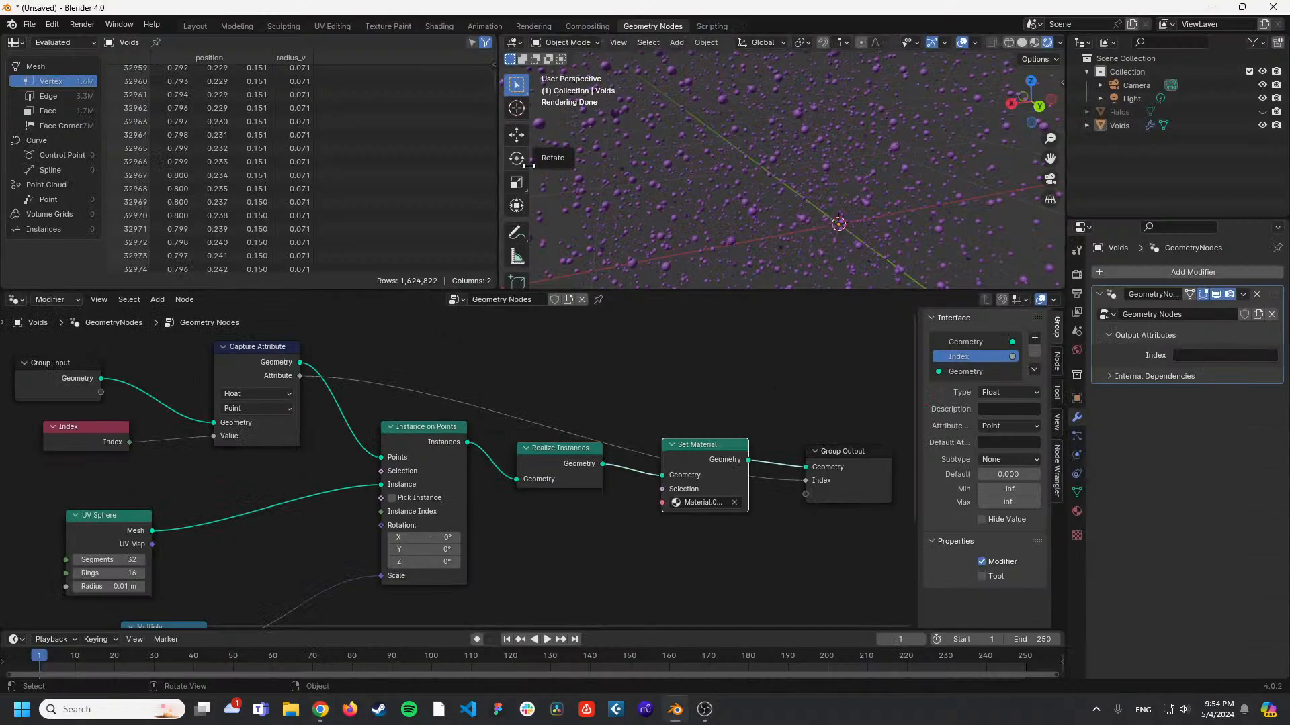
{"action": "key", "text": "alt+Tab"}
{"action": "key", "text": "alt+Tab"}
{"action": "middle_click_drag", "start_coordinate": [592, 396], "coordinate": [569, 358]}
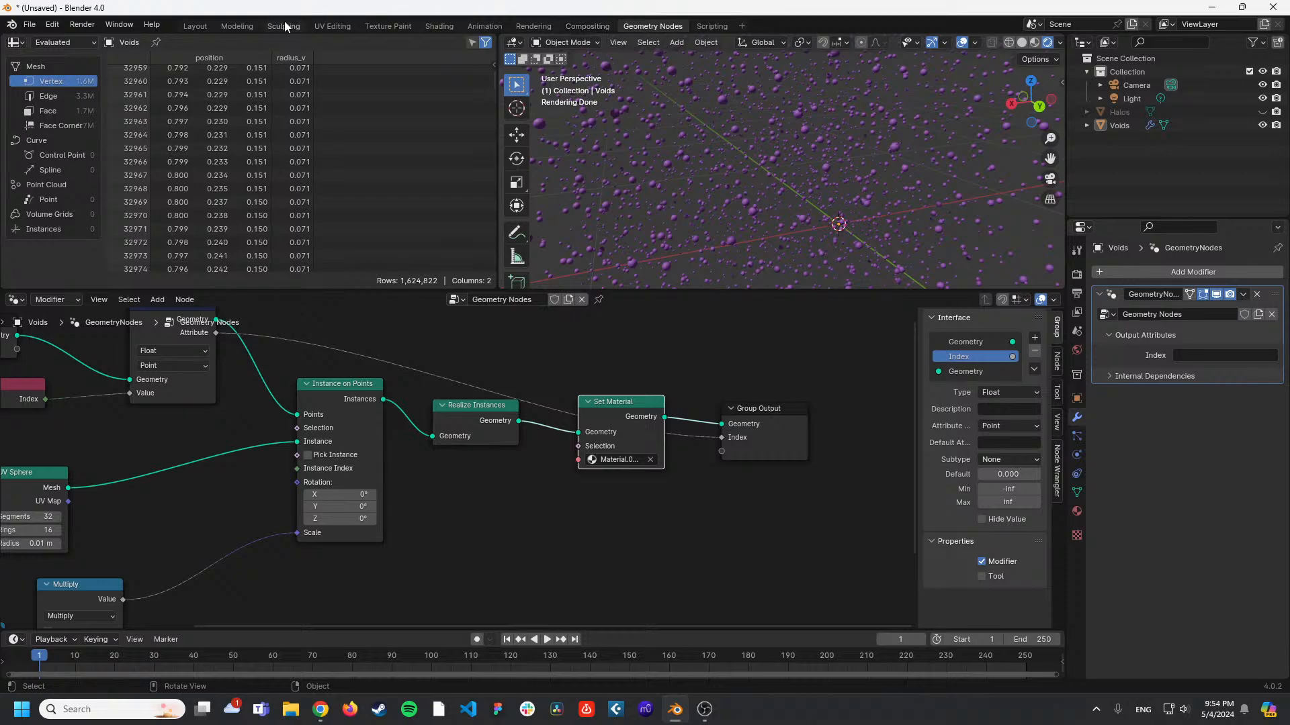
In the Shading workspace, check the Attribute node's name and bring up the Voids object's Geometry Nodes modifier settings.
{"action": "left_click", "coordinate": [435, 29]}
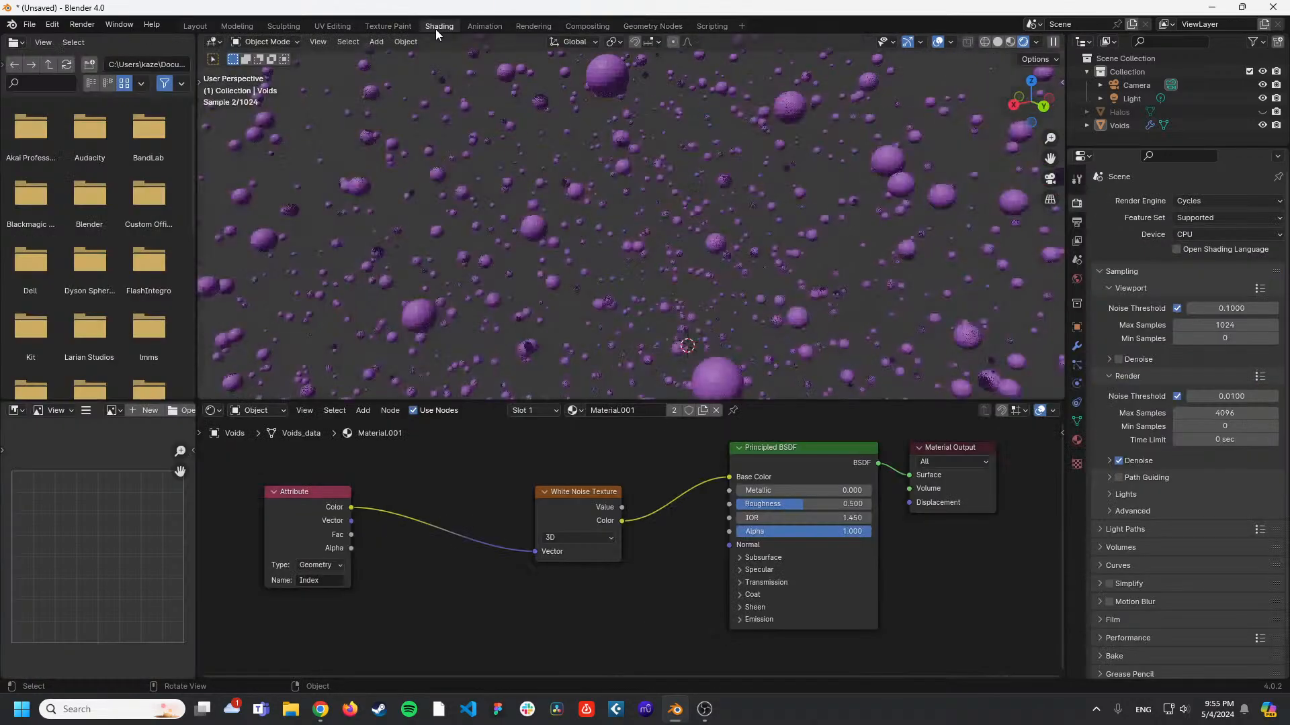
{"action": "left_click", "coordinate": [317, 578]}
{"action": "left_click", "coordinate": [734, 633]}
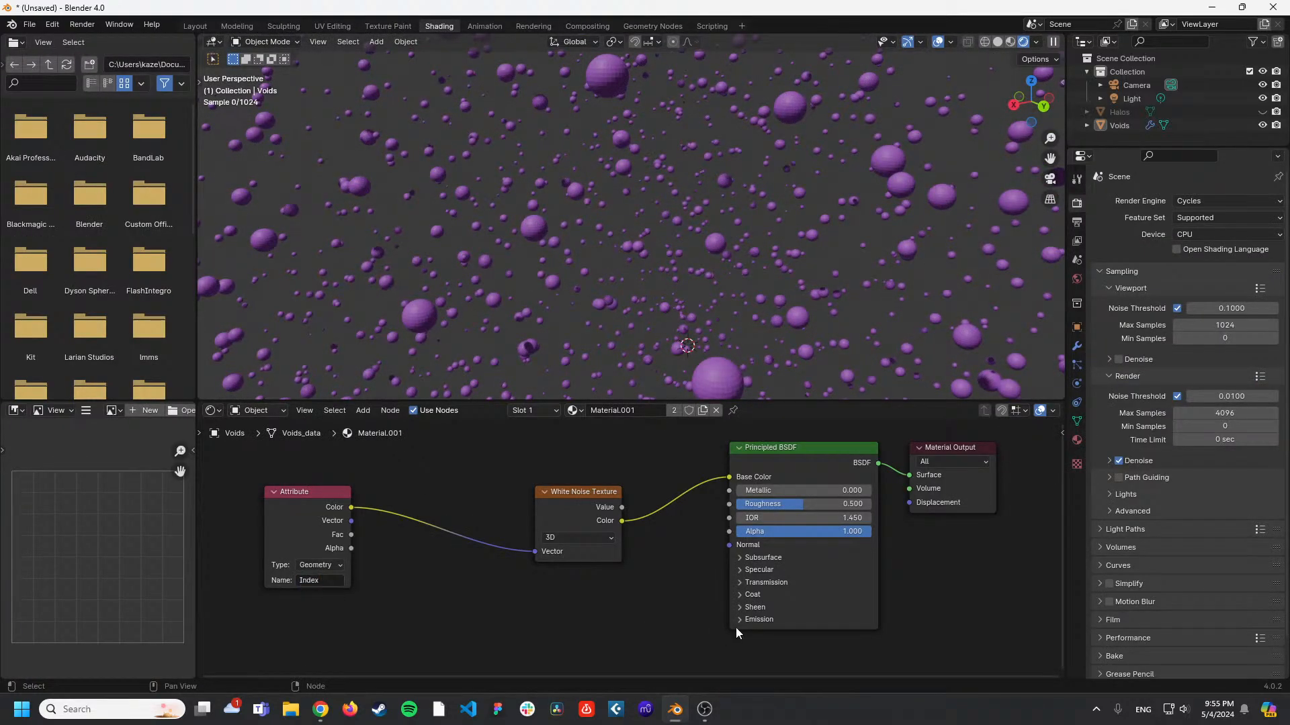
{"action": "left_click", "coordinate": [1076, 421]}
{"action": "left_click", "coordinate": [1077, 404]}
{"action": "left_click", "coordinate": [1073, 383]}
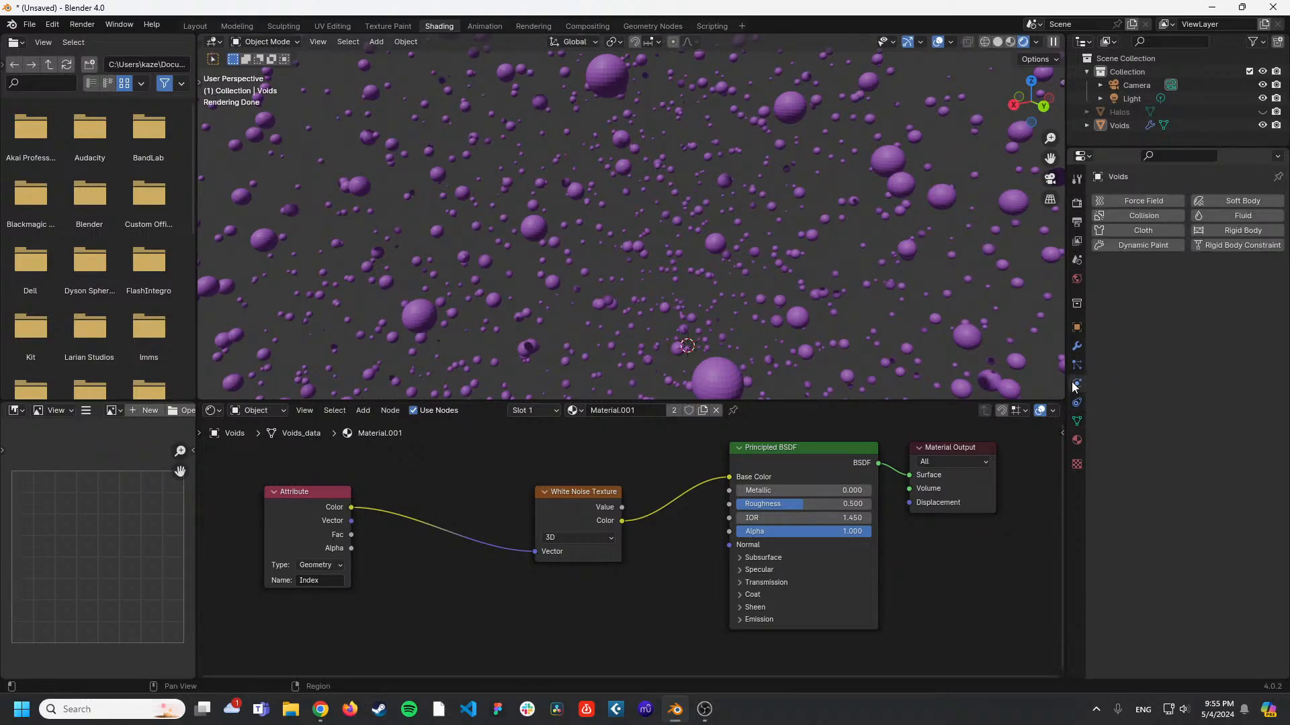
{"action": "left_click", "coordinate": [1076, 364]}
{"action": "left_click", "coordinate": [1075, 346]}
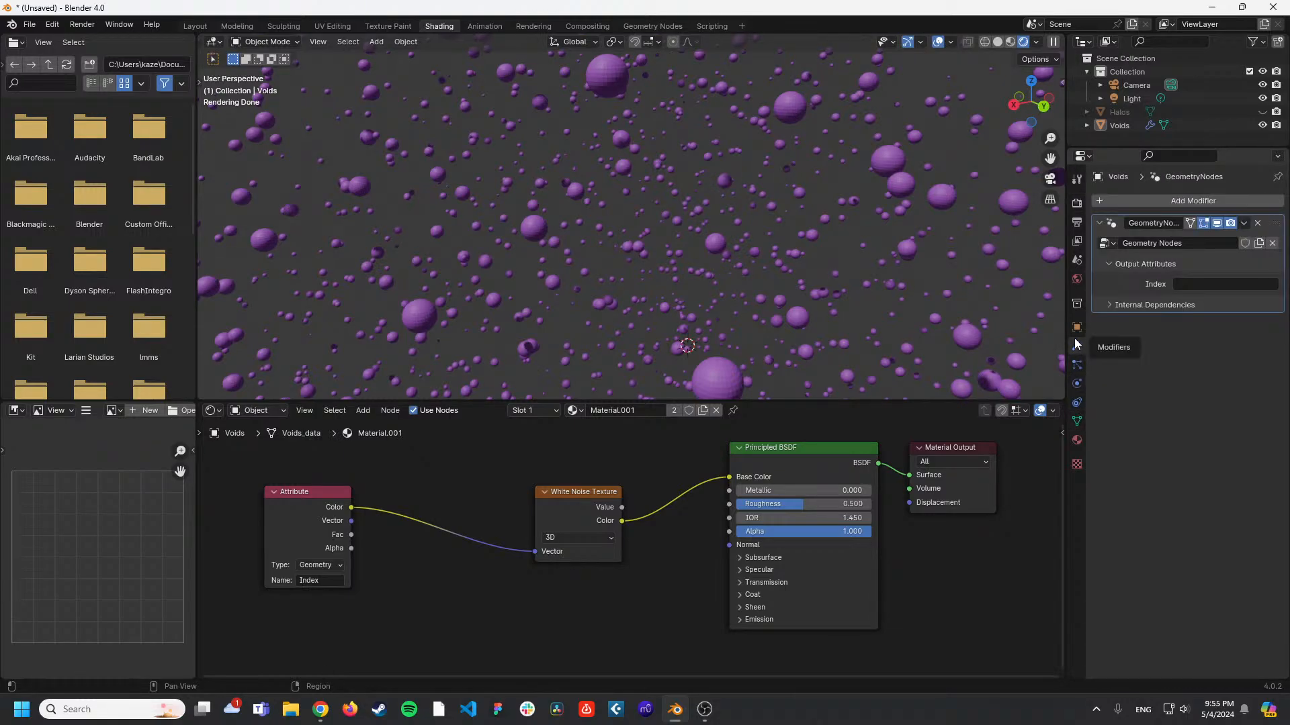
Try material_index and radius_v as the Geometry Nodes modifier's Index output attribute, and clear the value again.
{"action": "left_click", "coordinate": [1213, 284]}
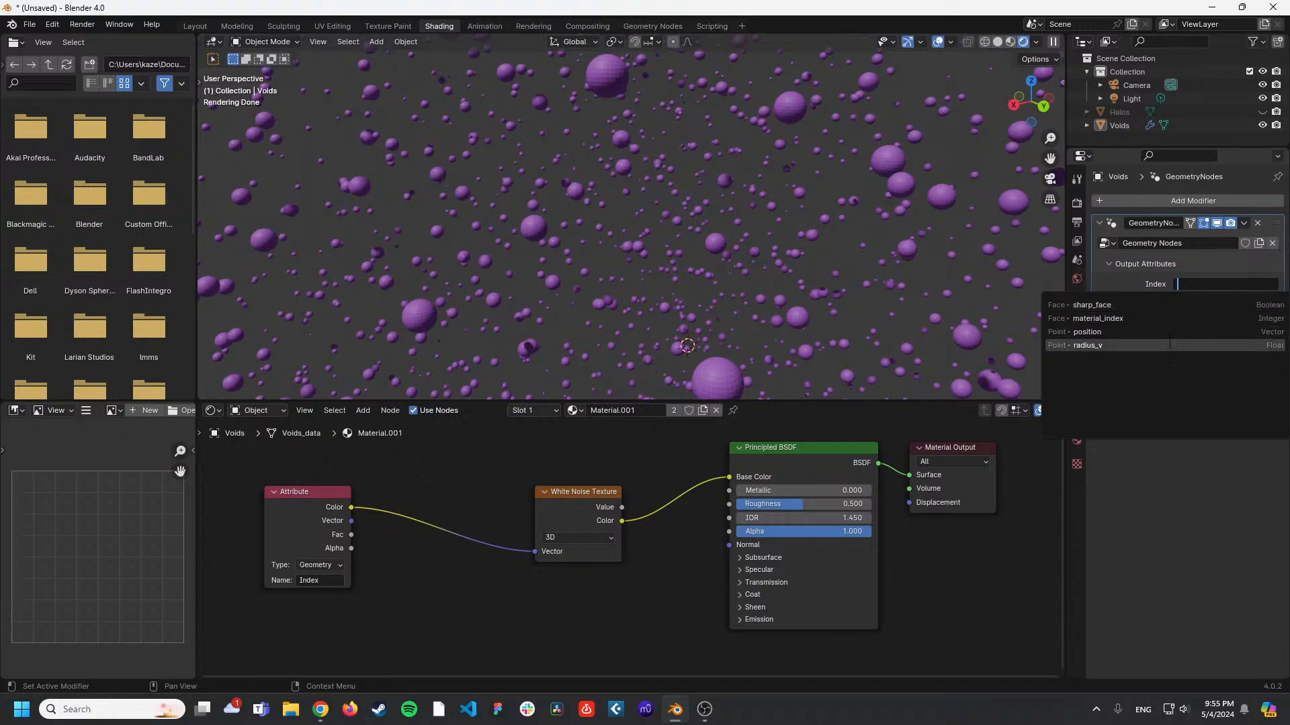
{"action": "left_click", "coordinate": [1162, 320]}
{"action": "left_click", "coordinate": [1185, 284]}
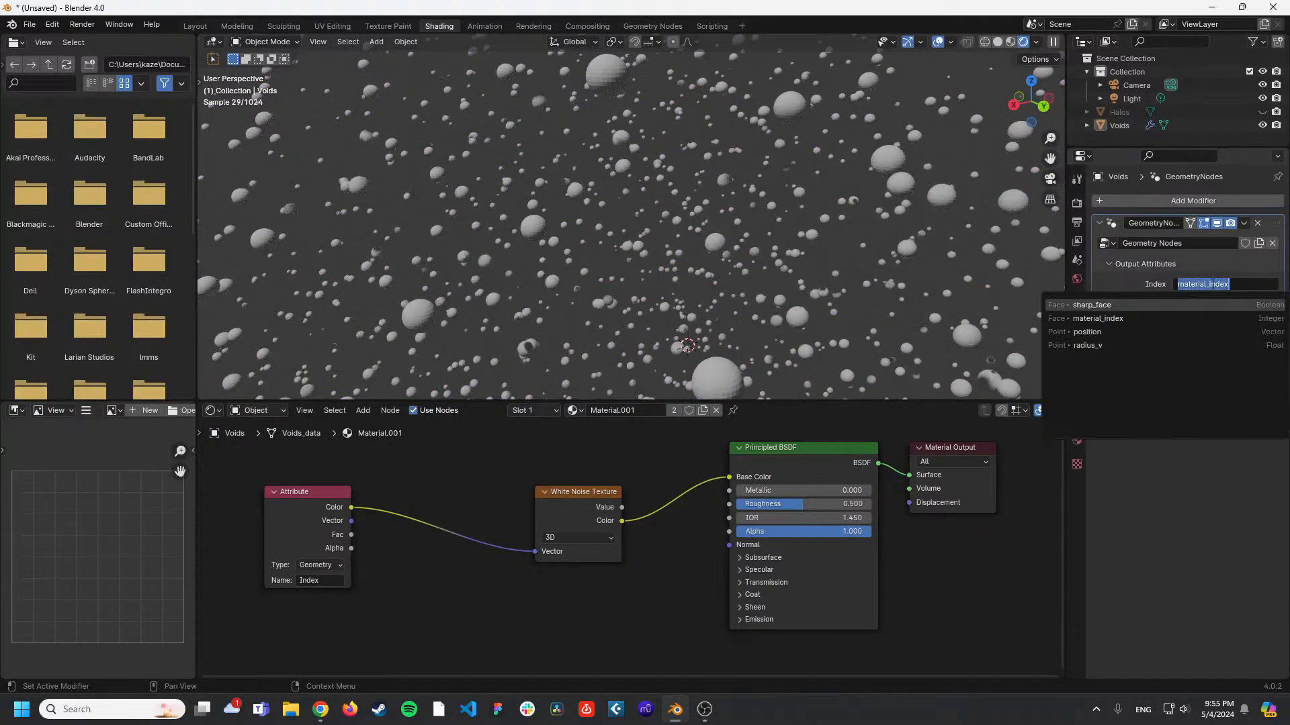
{"action": "left_click", "coordinate": [1130, 345]}
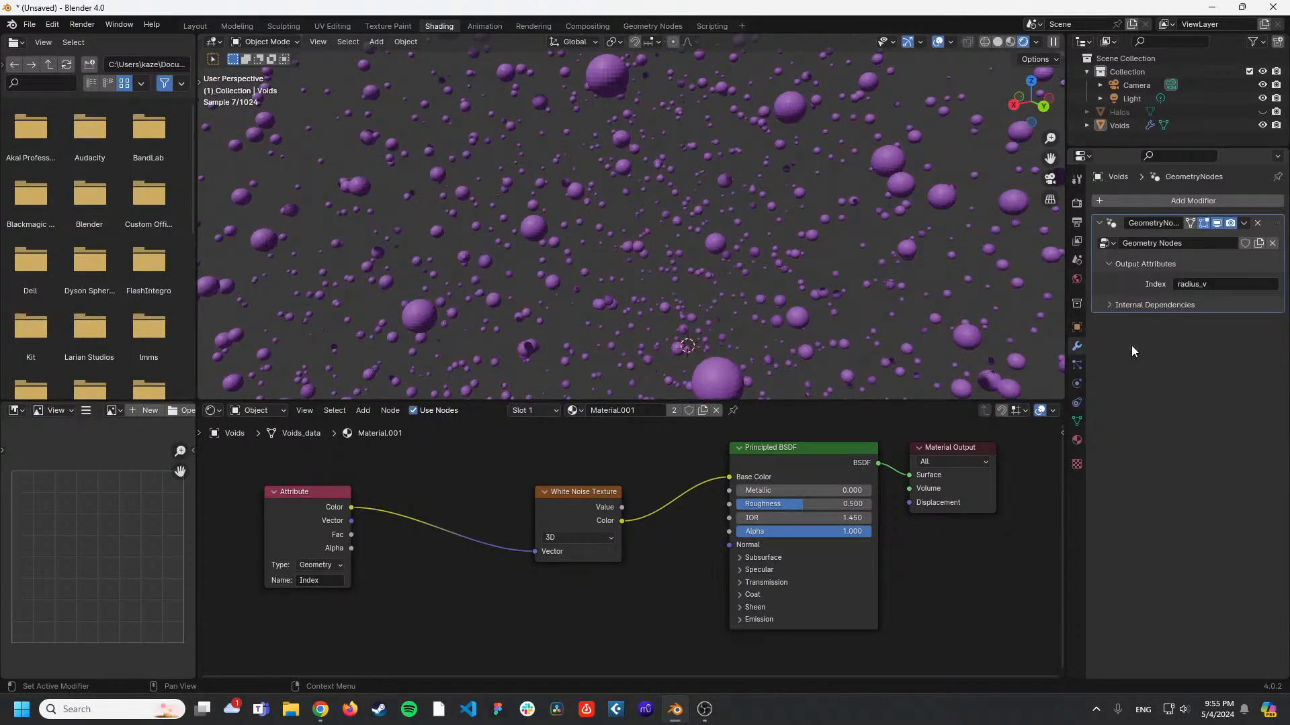
{"action": "left_click", "coordinate": [1208, 285]}
{"action": "left_click", "coordinate": [1215, 285]}
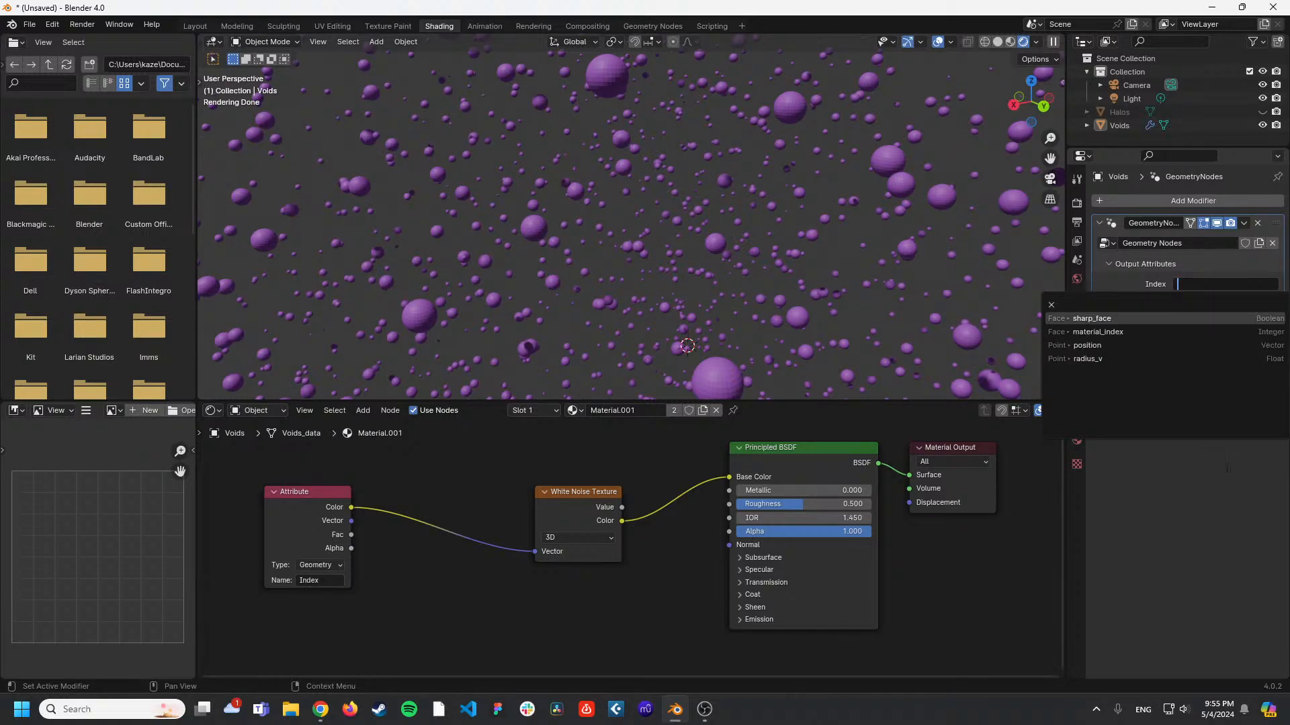
{"action": "left_click", "coordinate": [1235, 502]}
{"action": "left_click", "coordinate": [1223, 284]}
{"action": "key", "text": "BackSpace"}
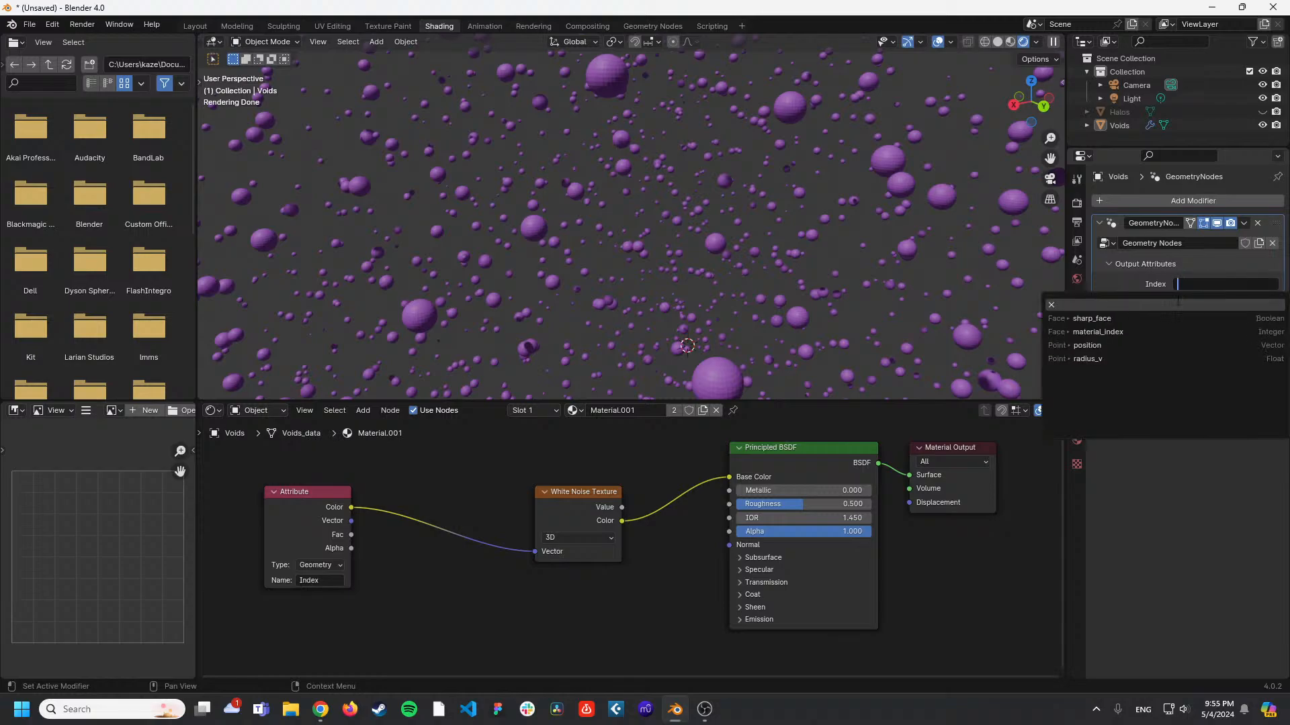
{"action": "left_click", "coordinate": [1116, 308]}
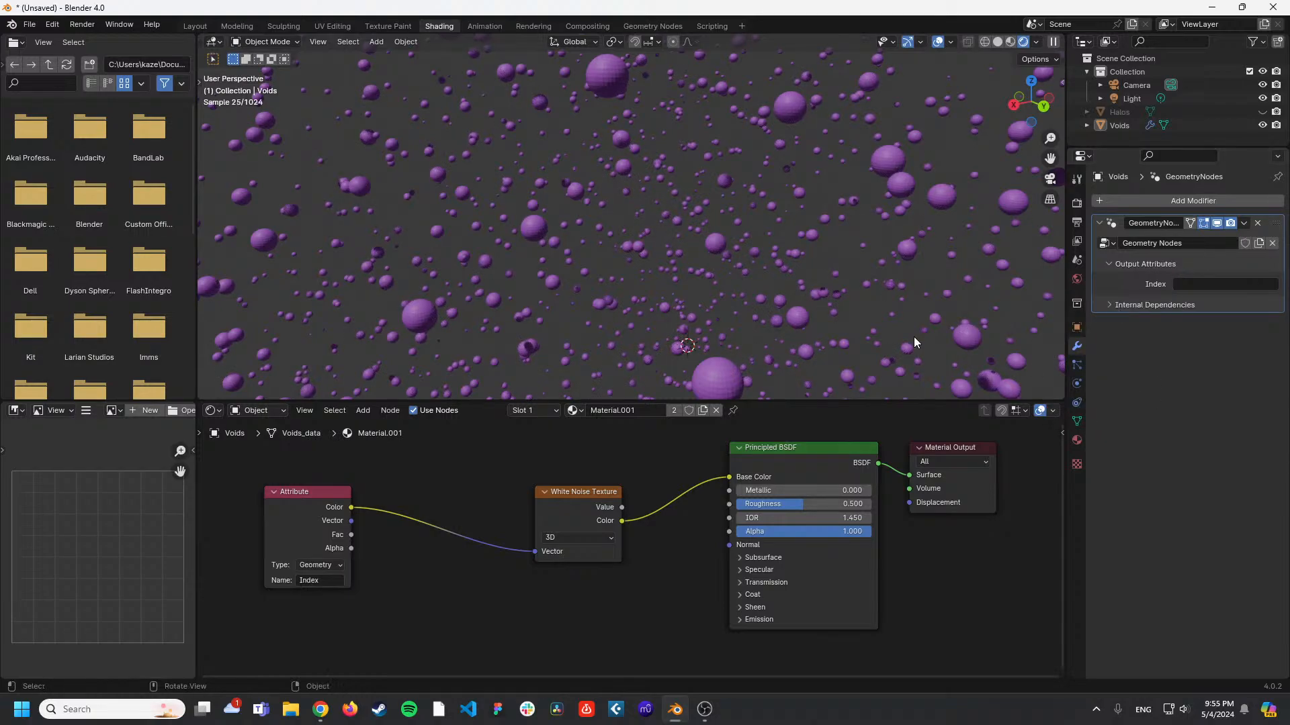
In the Geometry Nodes workspace, try the Instance attribute domain for the Index group output, and set it back to Point.
{"action": "left_click", "coordinate": [652, 25]}
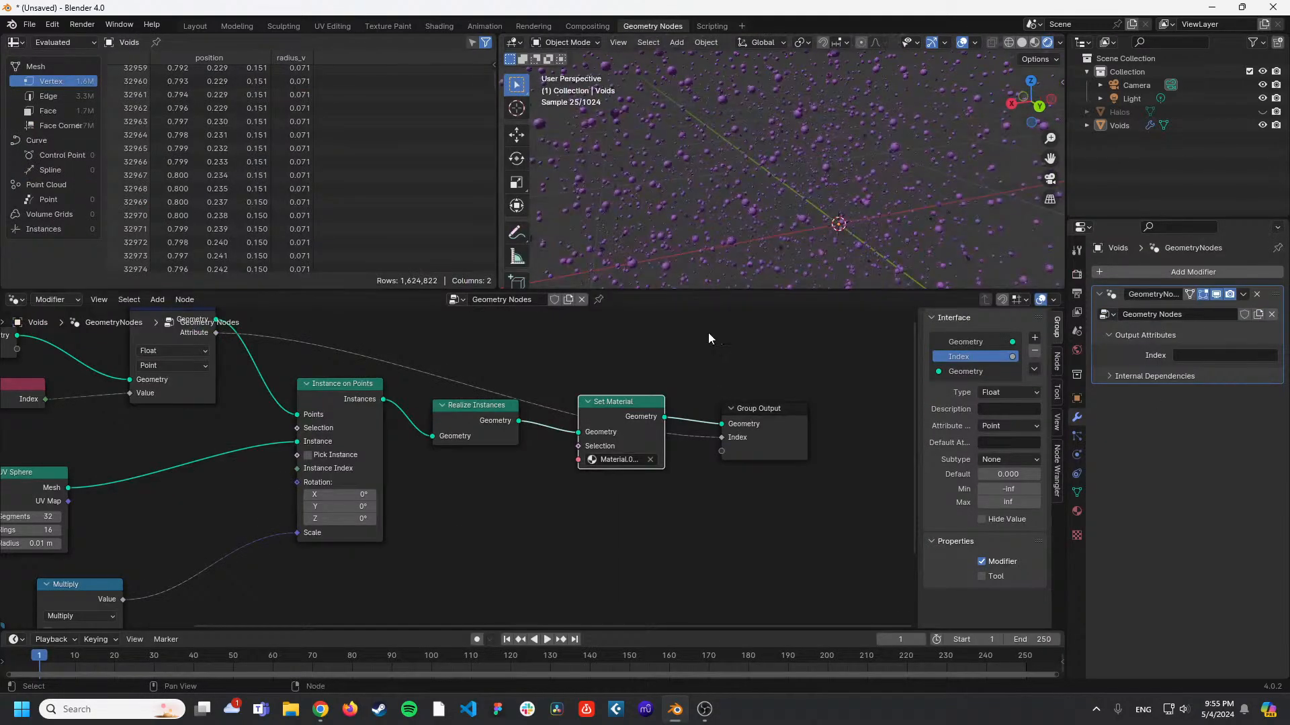
{"action": "left_click", "coordinate": [1017, 428]}
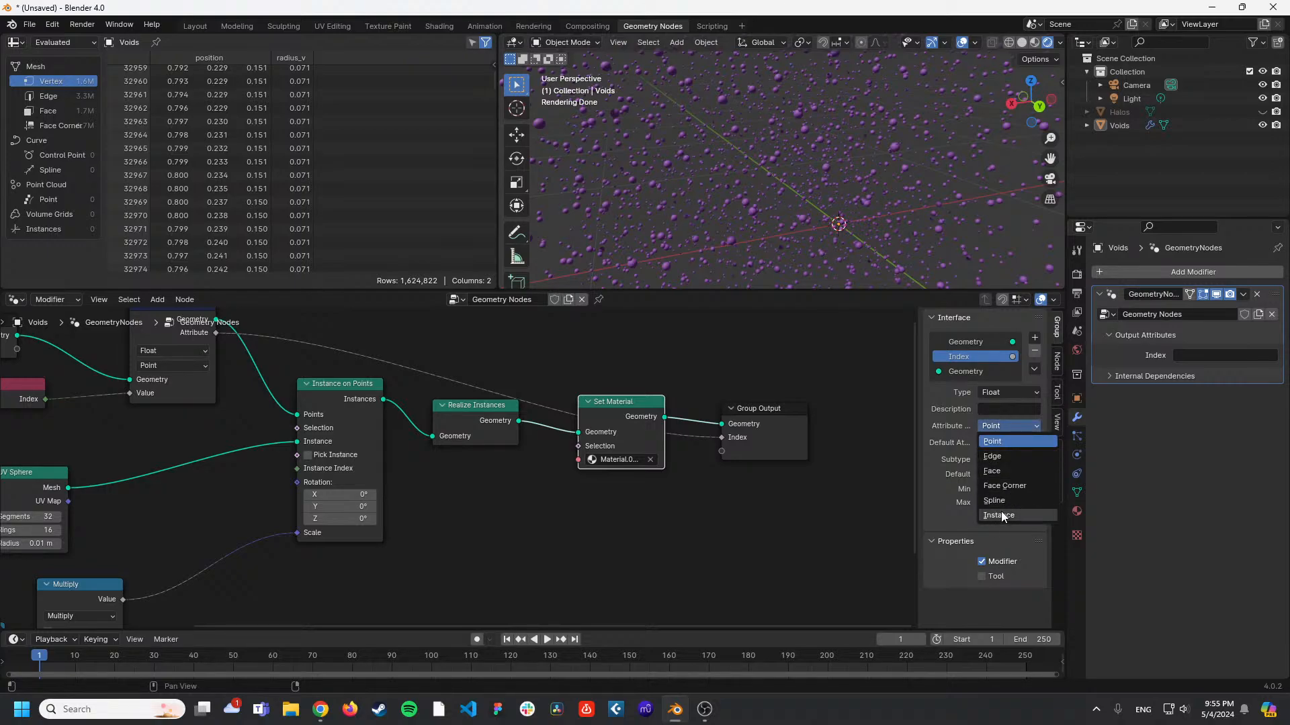
{"action": "left_click", "coordinate": [1000, 517]}
{"action": "left_click", "coordinate": [1013, 424]}
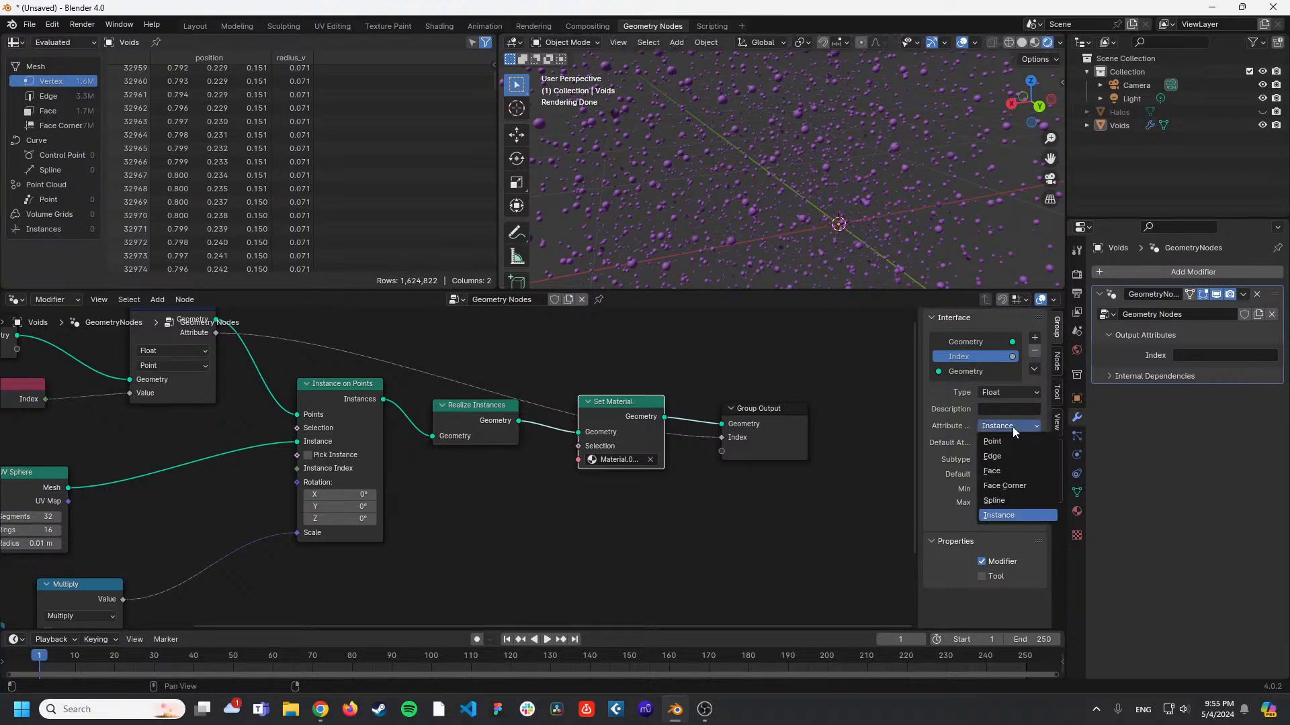
{"action": "left_click", "coordinate": [1013, 440]}
Check the material chosen in the Set Material node and the Capture Attribute node's domain and links to the Group Output.
{"action": "left_click", "coordinate": [618, 460]}
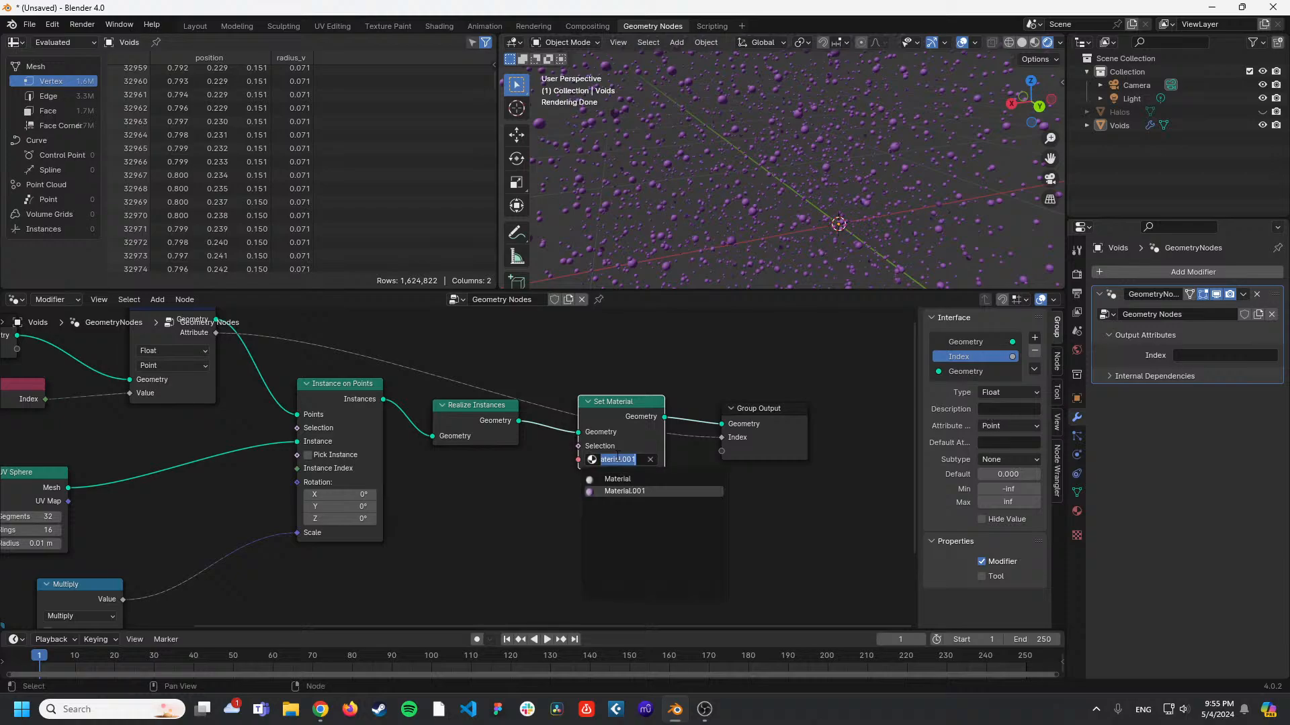
{"action": "left_click", "coordinate": [617, 460]}
{"action": "left_click", "coordinate": [771, 356]}
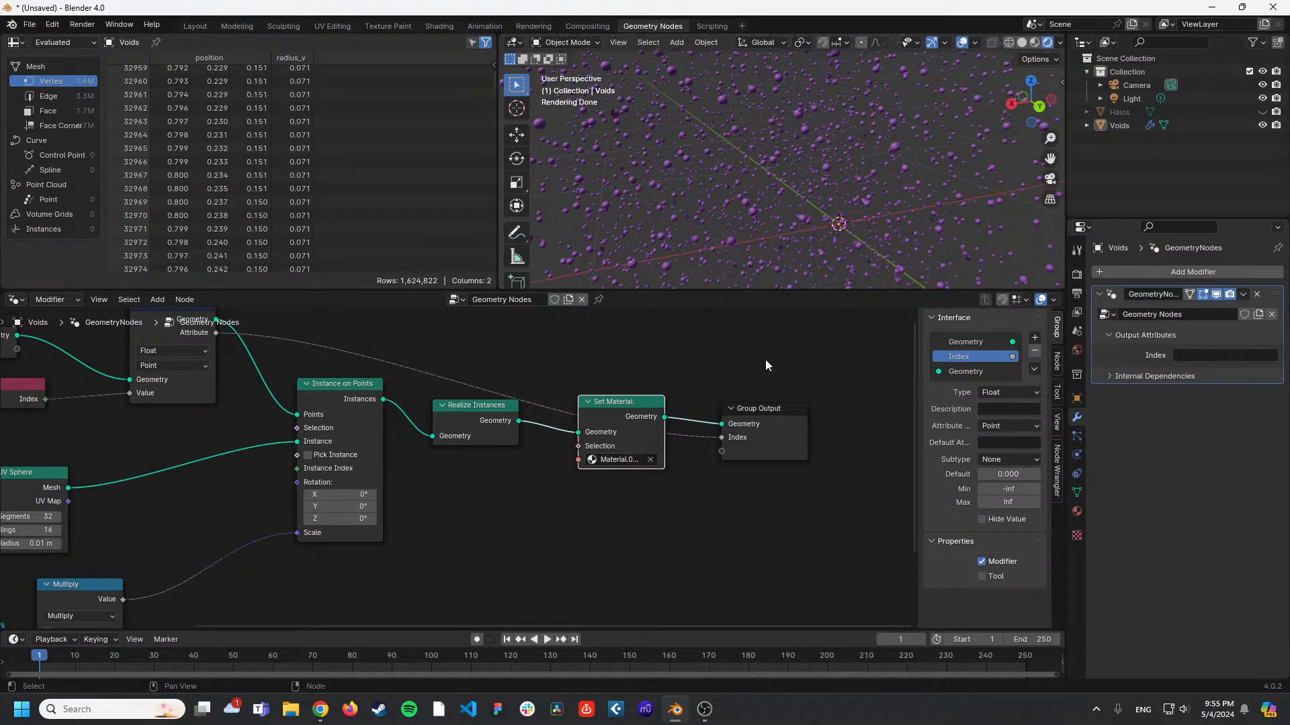
{"action": "middle_click_drag", "start_coordinate": [716, 399], "coordinate": [862, 439]}
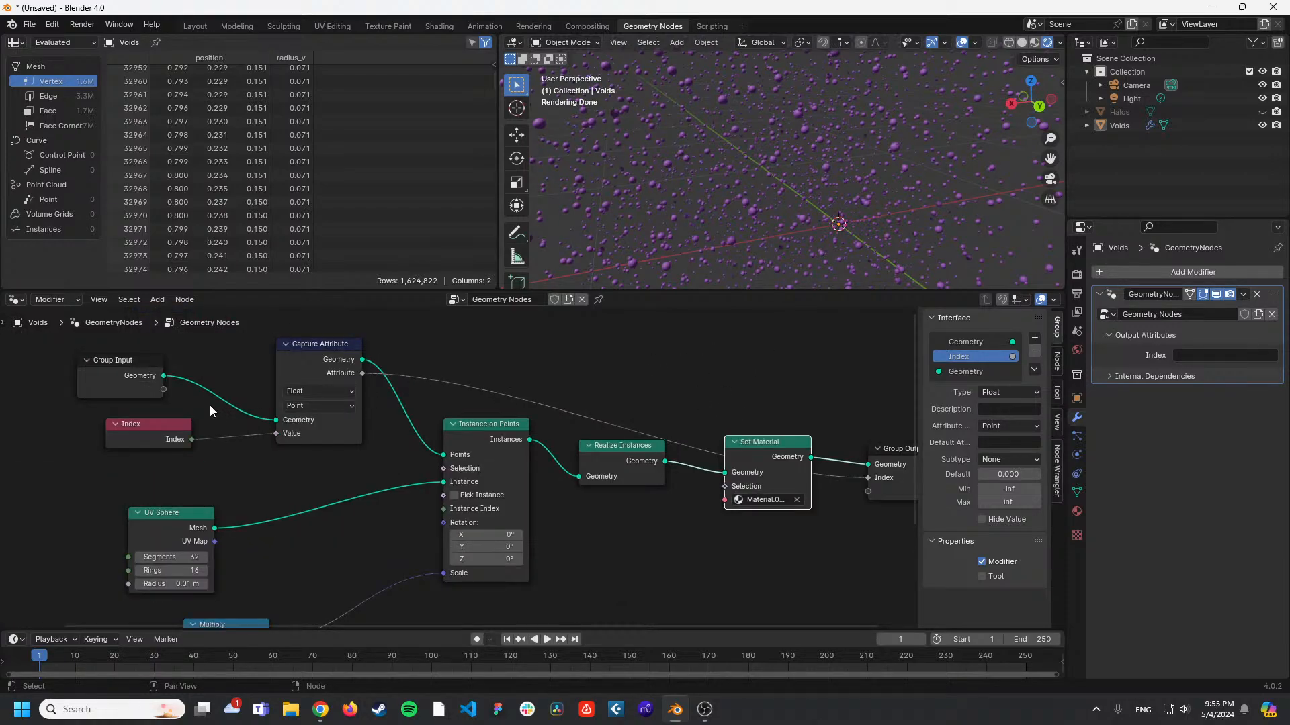
{"action": "left_click", "coordinate": [304, 406]}
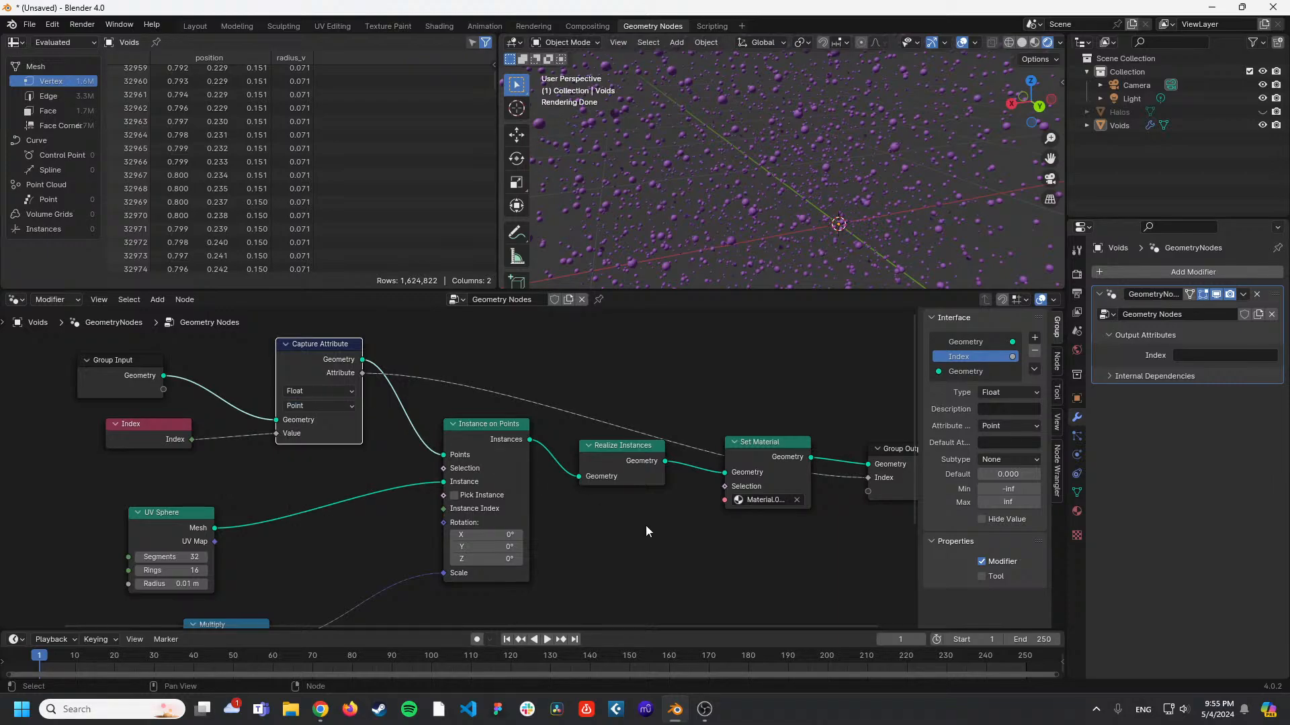
{"action": "middle_click_drag", "start_coordinate": [646, 531], "coordinate": [469, 489]}
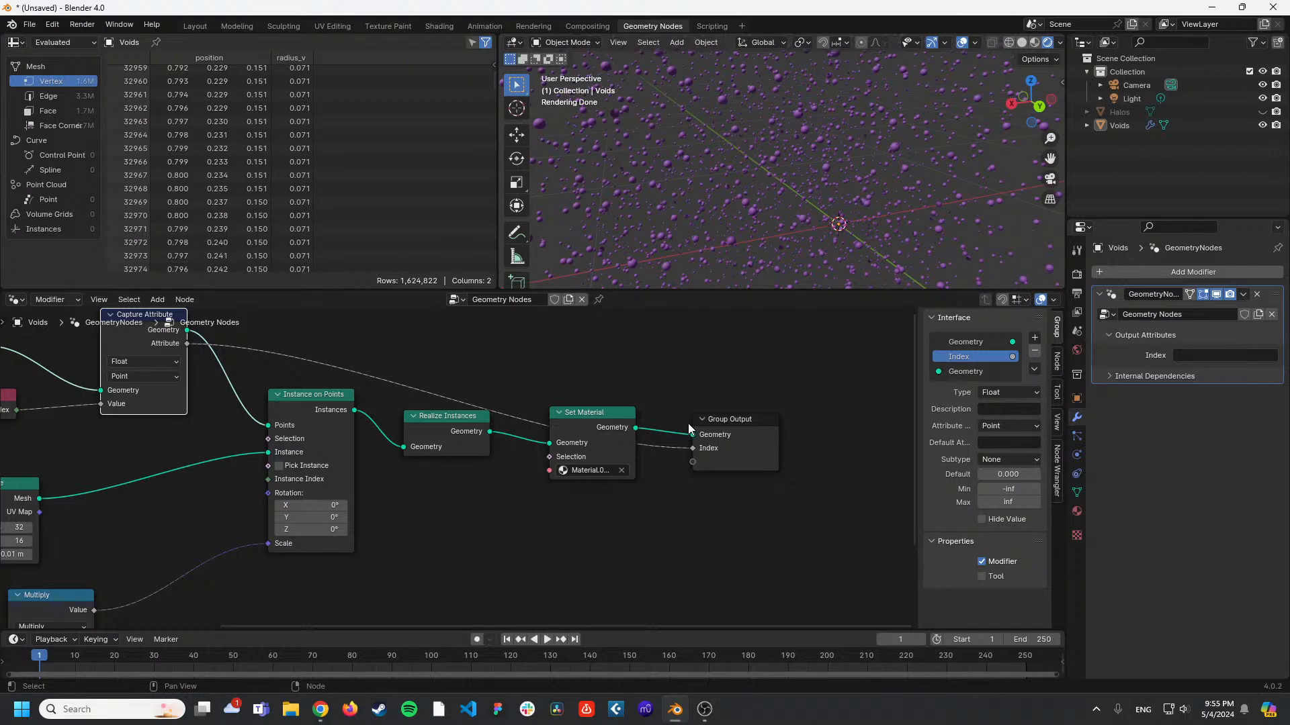
Try the Instance attribute domain once more for the Index group output and return it to Point.
{"action": "left_click", "coordinate": [1017, 459]}
{"action": "left_click", "coordinate": [1014, 427]}
{"action": "left_click", "coordinate": [1012, 513]}
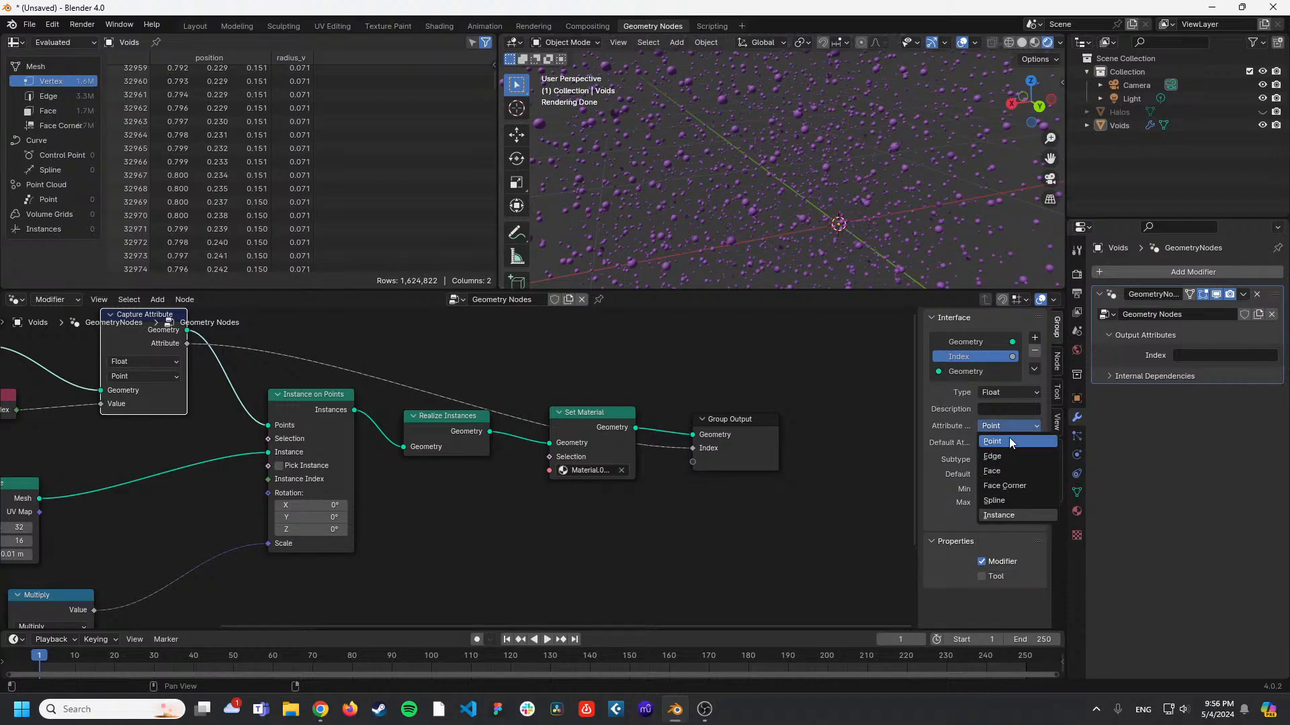
{"action": "left_click", "coordinate": [1009, 426]}
{"action": "left_click", "coordinate": [1011, 444]}
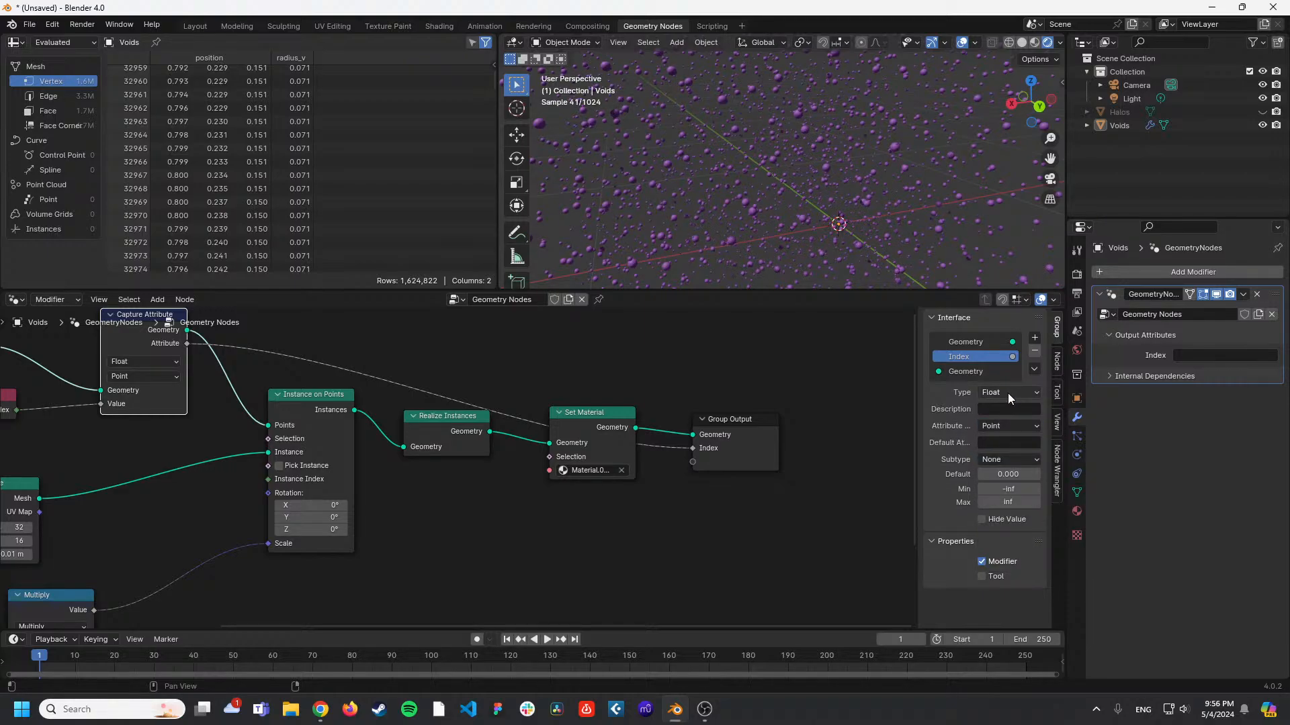
Examine the vertex, edge and face attributes of the Voids mesh in the spreadsheet for a stored index.
{"action": "scroll", "coordinate": [295, 201], "scroll_direction": "up", "scroll_amount": 4}
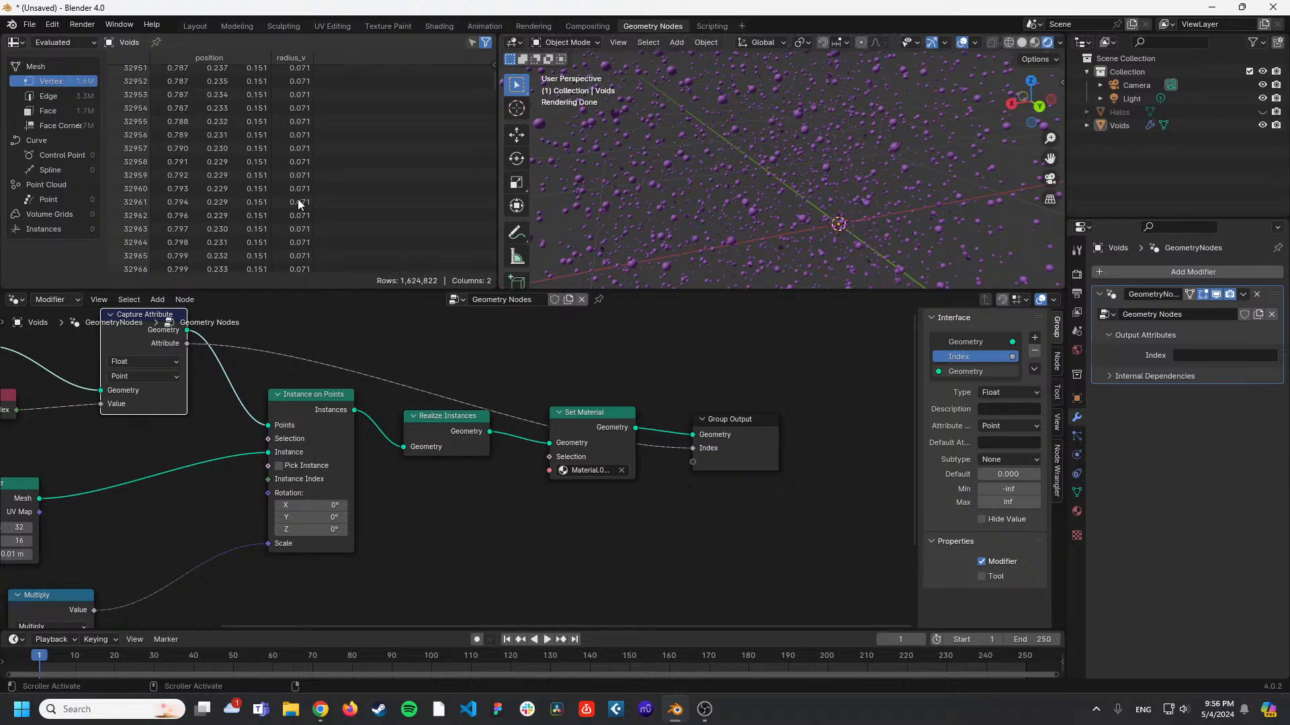
{"action": "scroll", "coordinate": [297, 200], "scroll_direction": "up", "scroll_amount": 4}
{"action": "left_click_drag", "start_coordinate": [589, 417], "coordinate": [580, 409]}
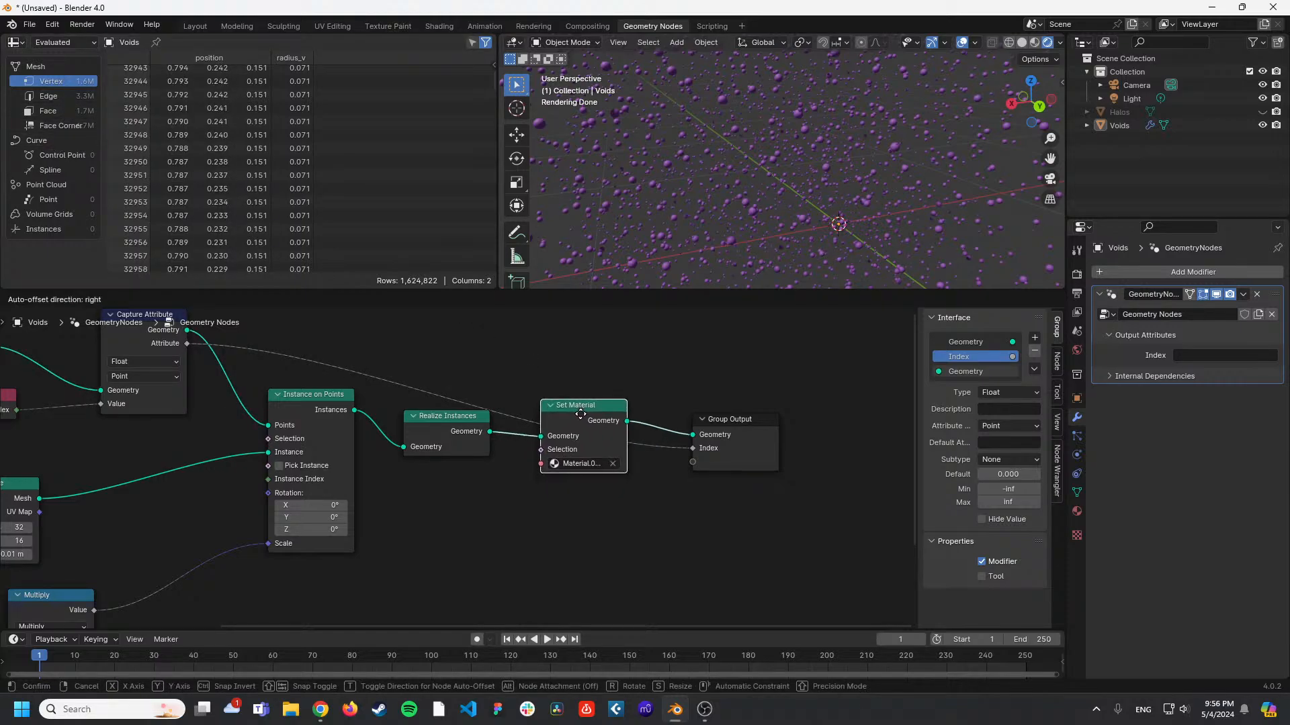
{"action": "left_click", "coordinate": [74, 123]}
{"action": "left_click", "coordinate": [70, 81]}
{"action": "left_click", "coordinate": [75, 97]}
{"action": "left_click", "coordinate": [75, 111]}
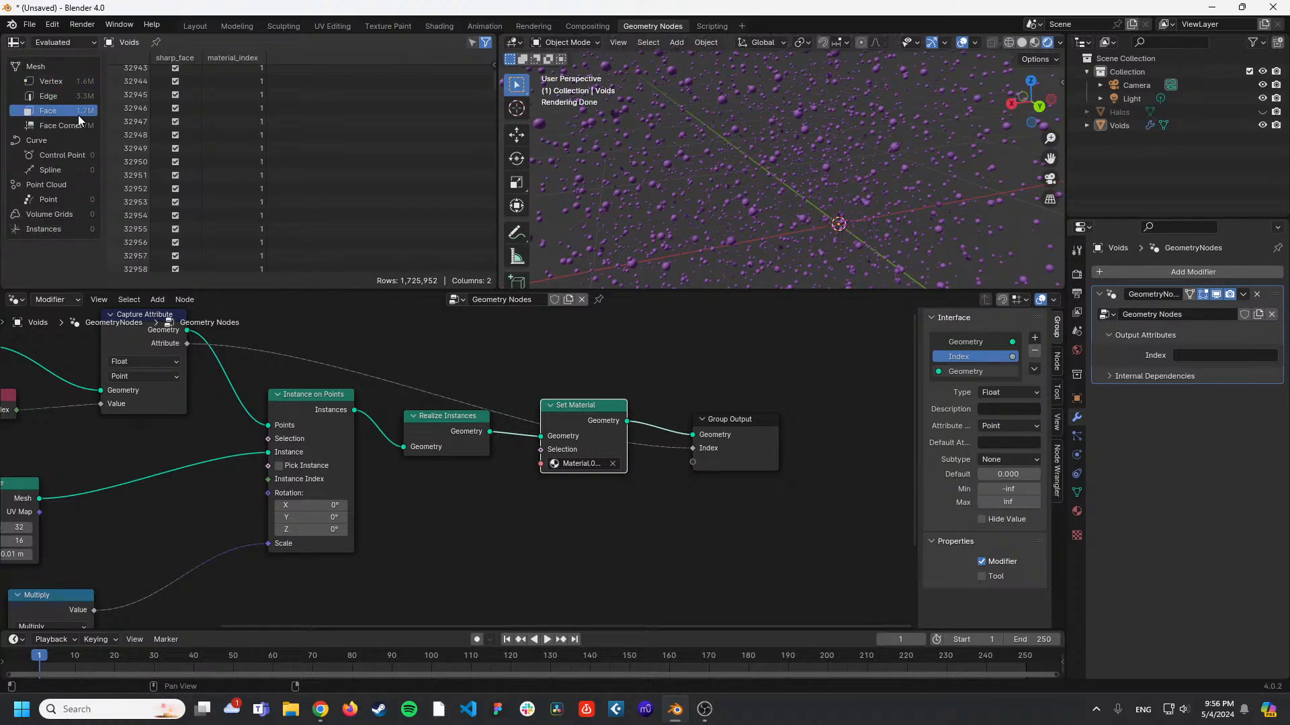
{"action": "left_click", "coordinate": [74, 96]}
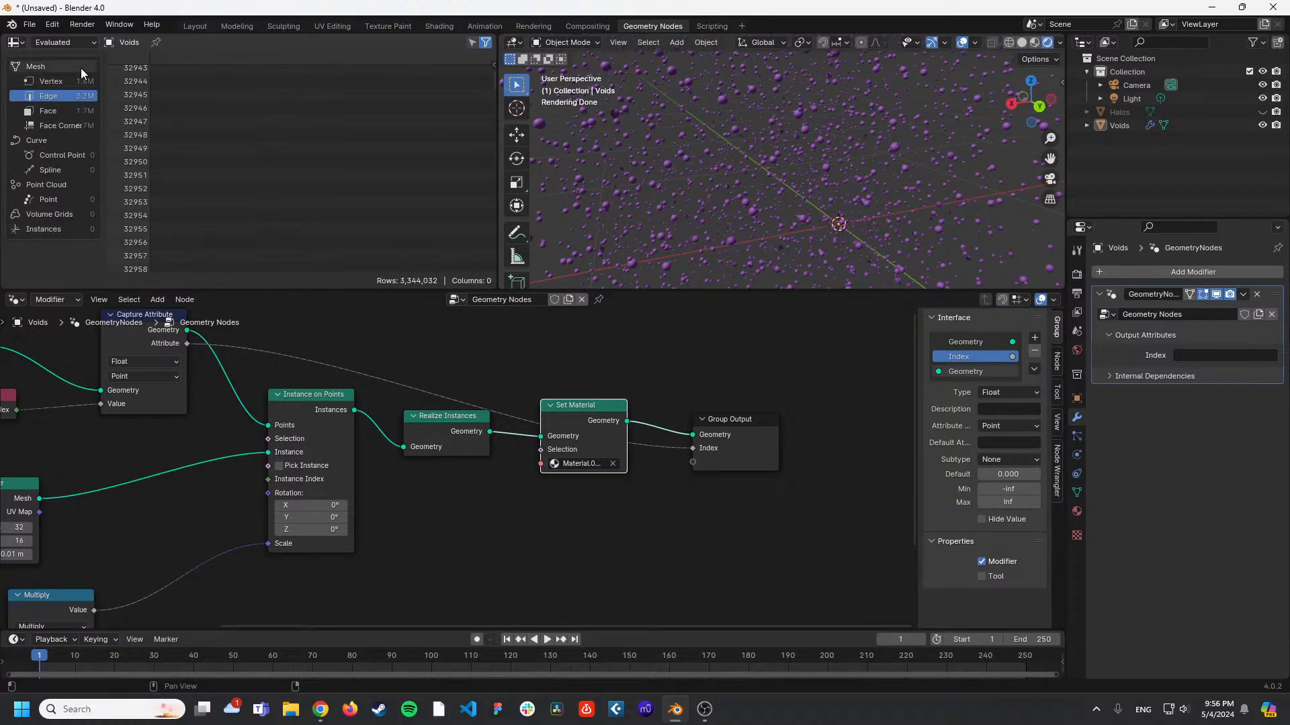
{"action": "left_click", "coordinate": [79, 108]}
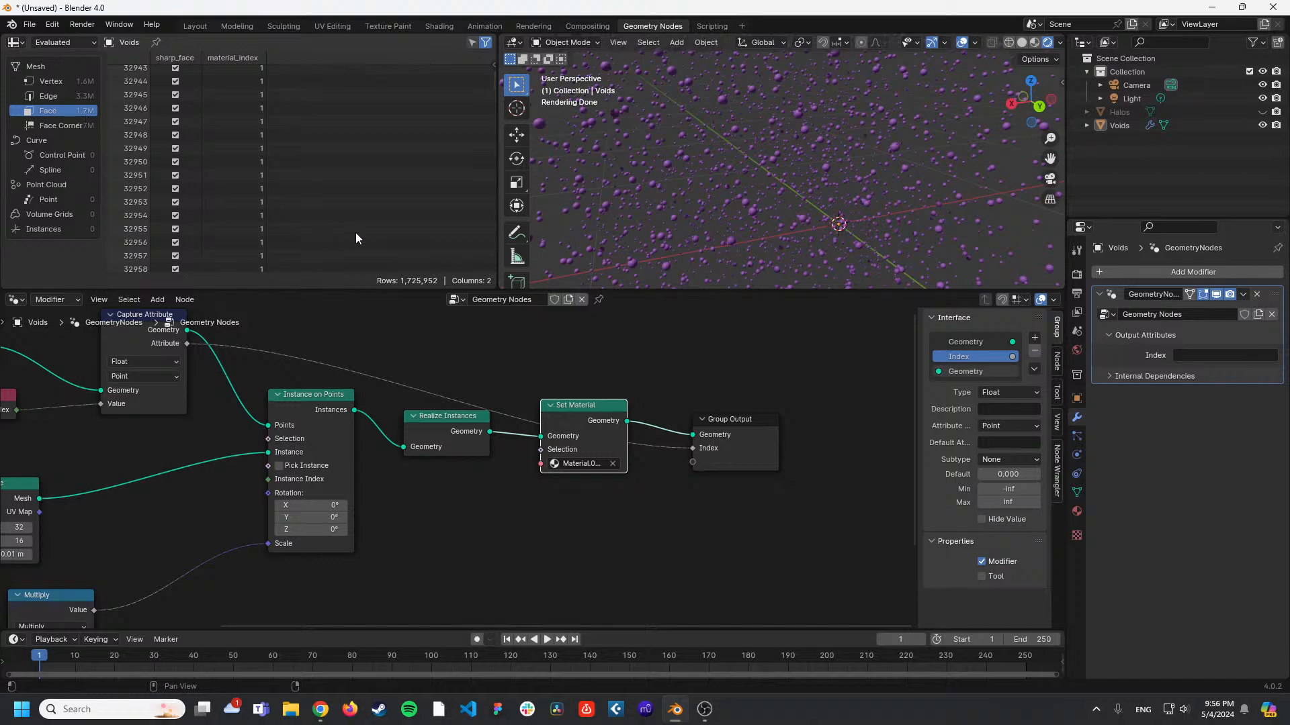
In the Shading workspace, insert a Math node between Attribute and White Noise Texture, set to Snap with an increment of 1000.
{"action": "left_click", "coordinate": [442, 26]}
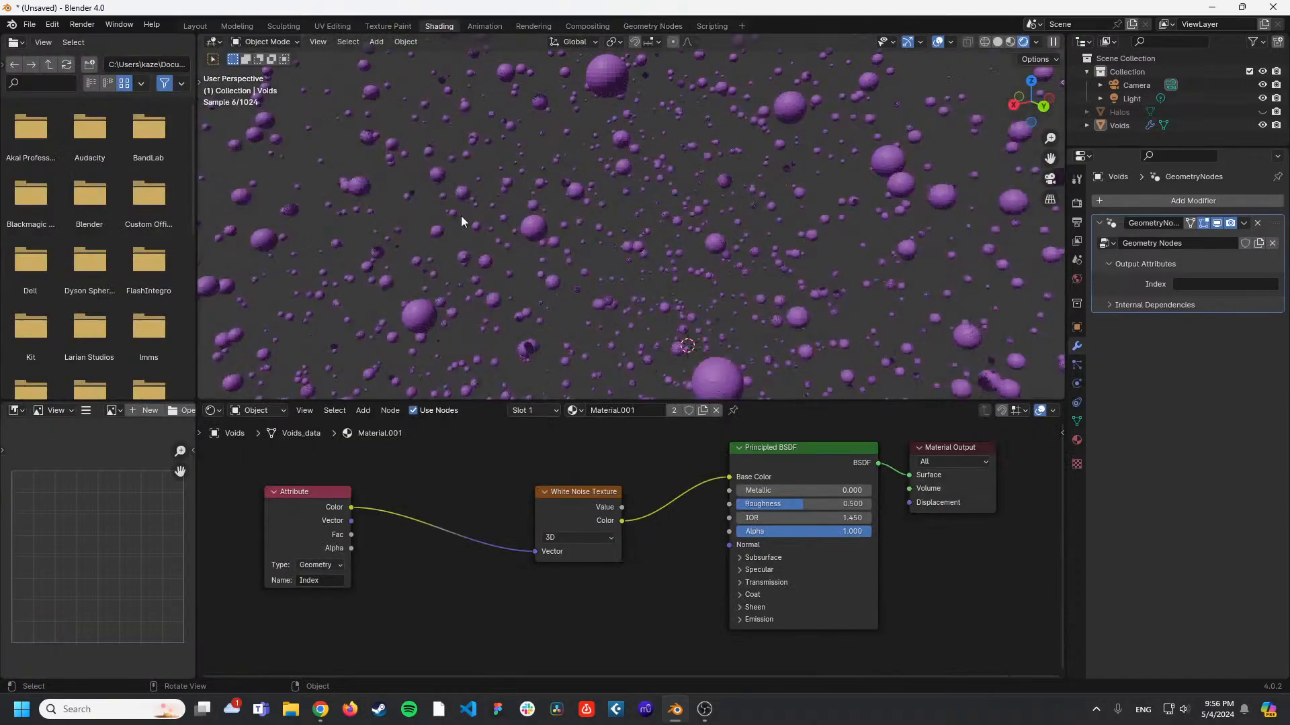
{"action": "key", "text": "shift+a"}
{"action": "left_click", "coordinate": [496, 462]}
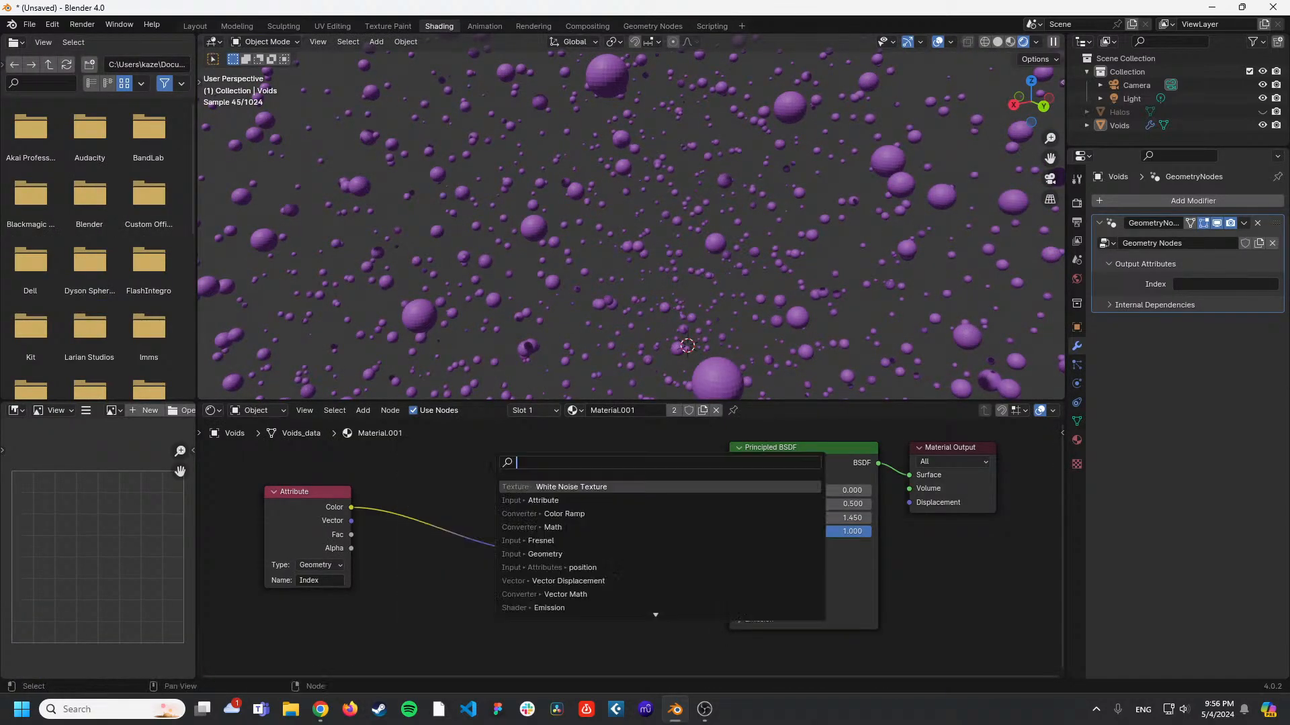
{"action": "type", "text": "rand"}
{"action": "key", "text": "BackSpace"}
{"action": "key", "text": "BackSpace"}
{"action": "key", "text": "BackSpace"}
{"action": "key", "text": "BackSpace"}
{"action": "type", "text": "add"}
{"action": "key", "text": "Return"}
{"action": "left_click", "coordinate": [422, 487]}
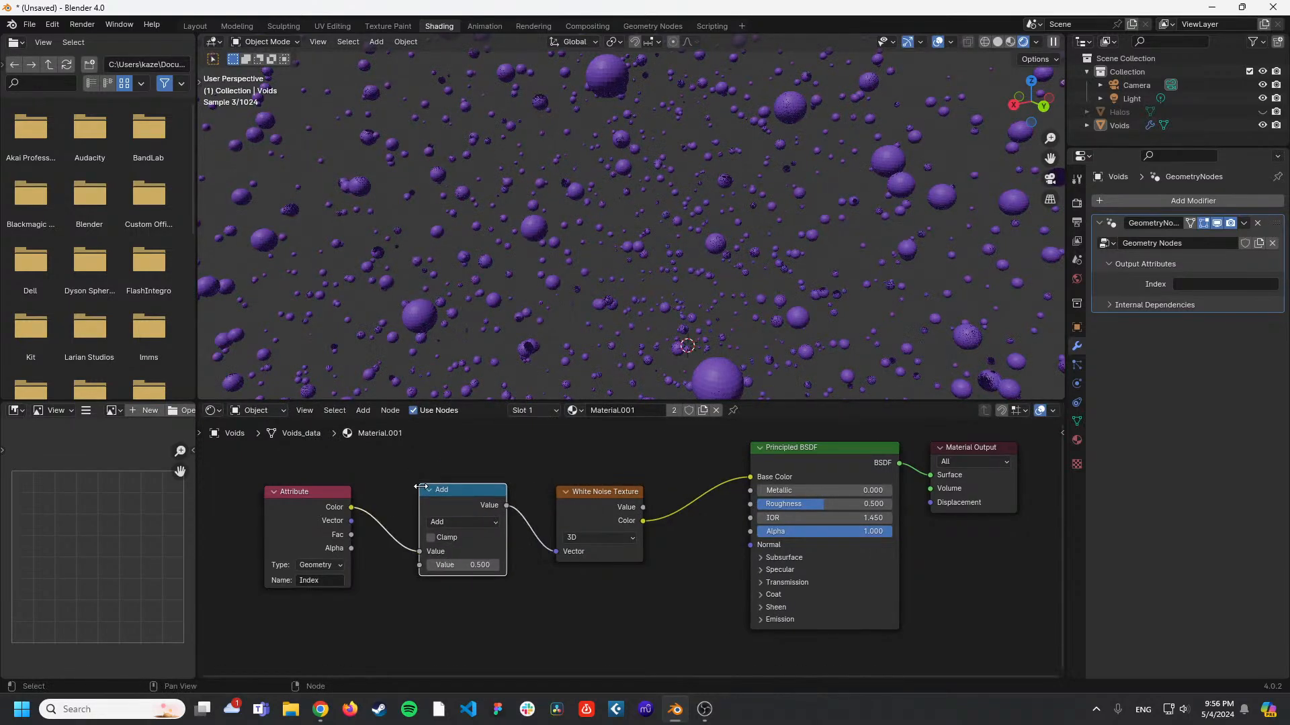
{"action": "left_click", "coordinate": [457, 522]}
{"action": "left_click", "coordinate": [646, 485]}
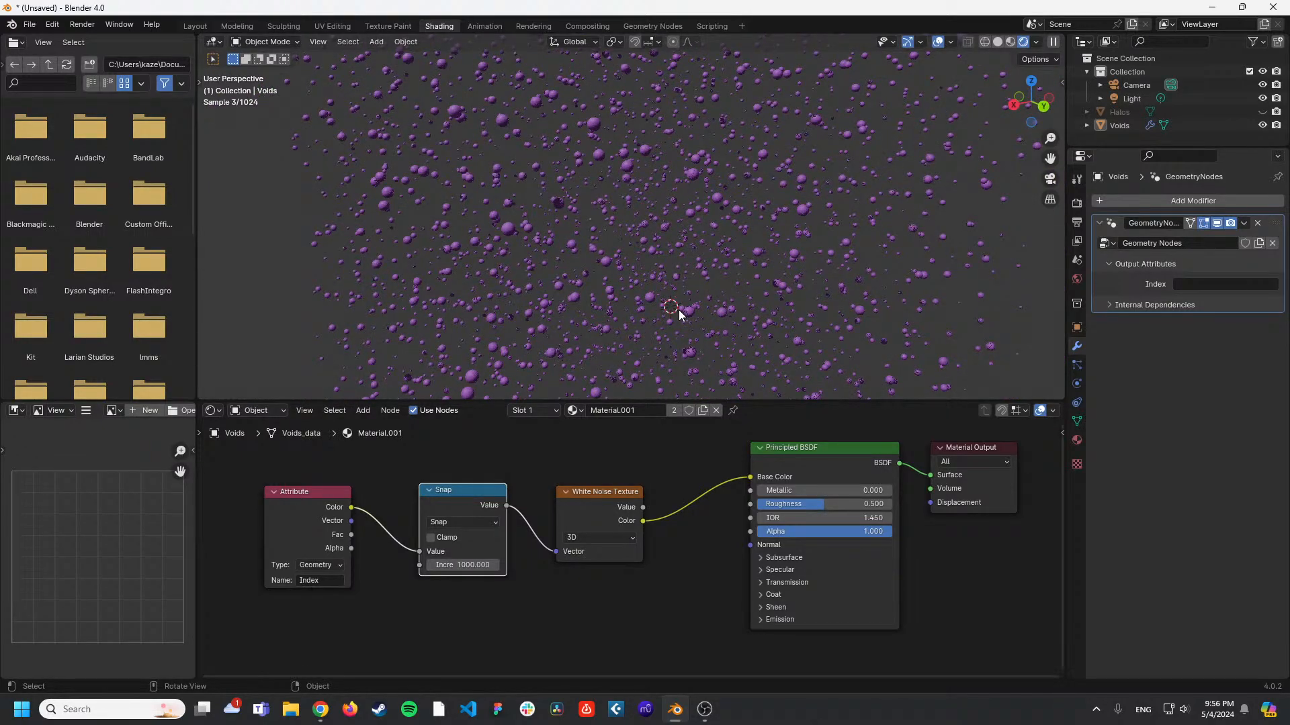
Switch to Chrome and study the tutorial's reference shader nodes, opening the "Adding texture to data" image separately.
{"action": "left_click", "coordinate": [321, 709]}
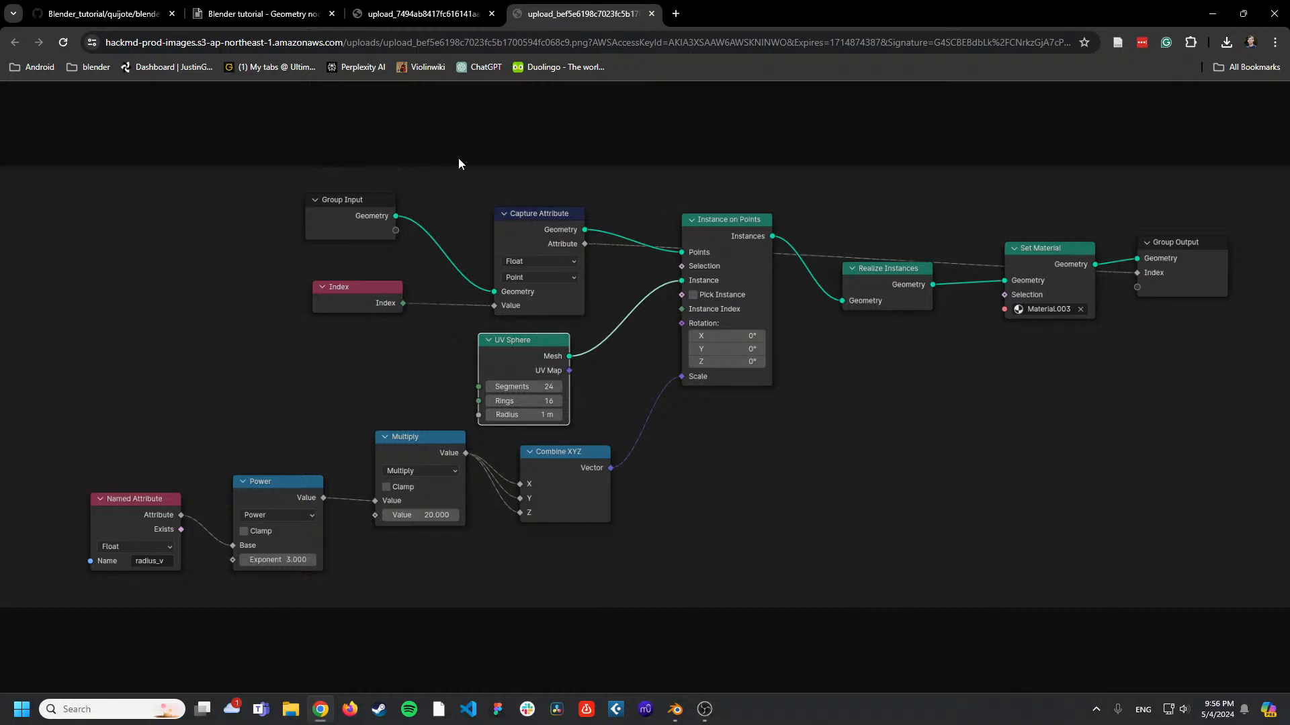
{"action": "left_click", "coordinate": [424, 14]}
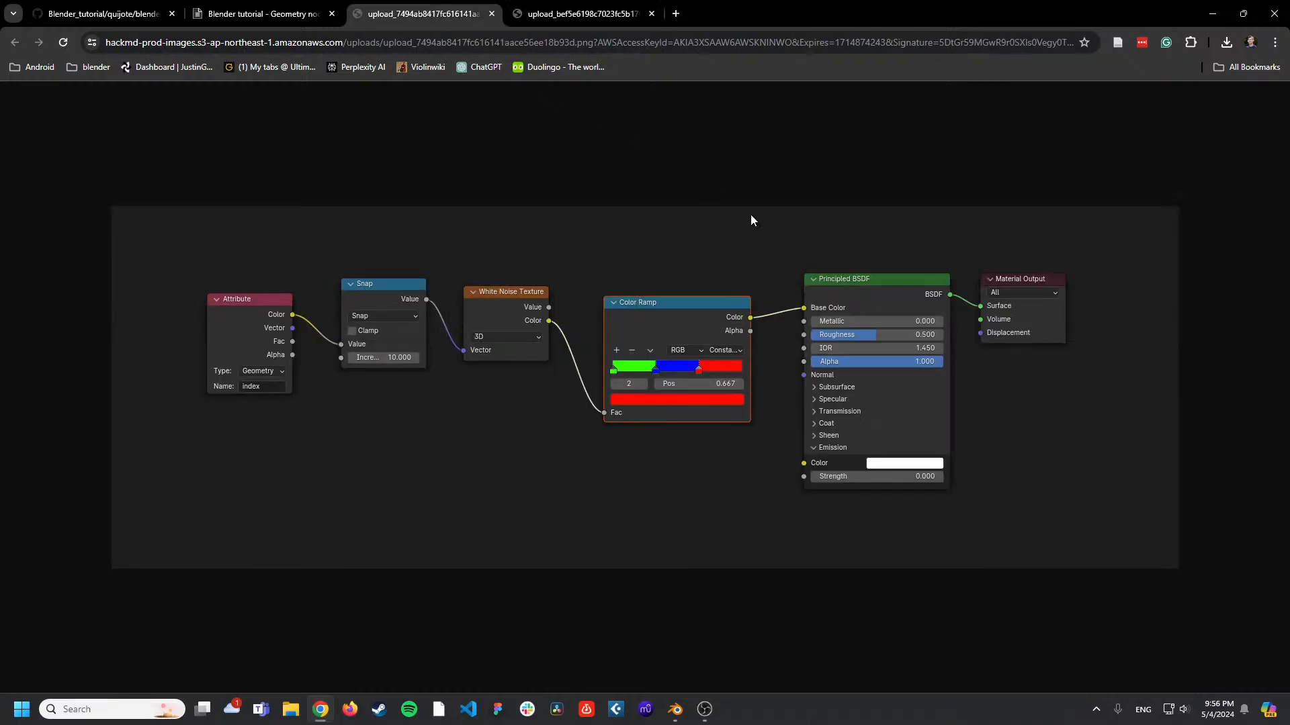
{"action": "left_click", "coordinate": [302, 14]}
{"action": "scroll", "coordinate": [772, 424], "scroll_direction": "down", "scroll_amount": 3}
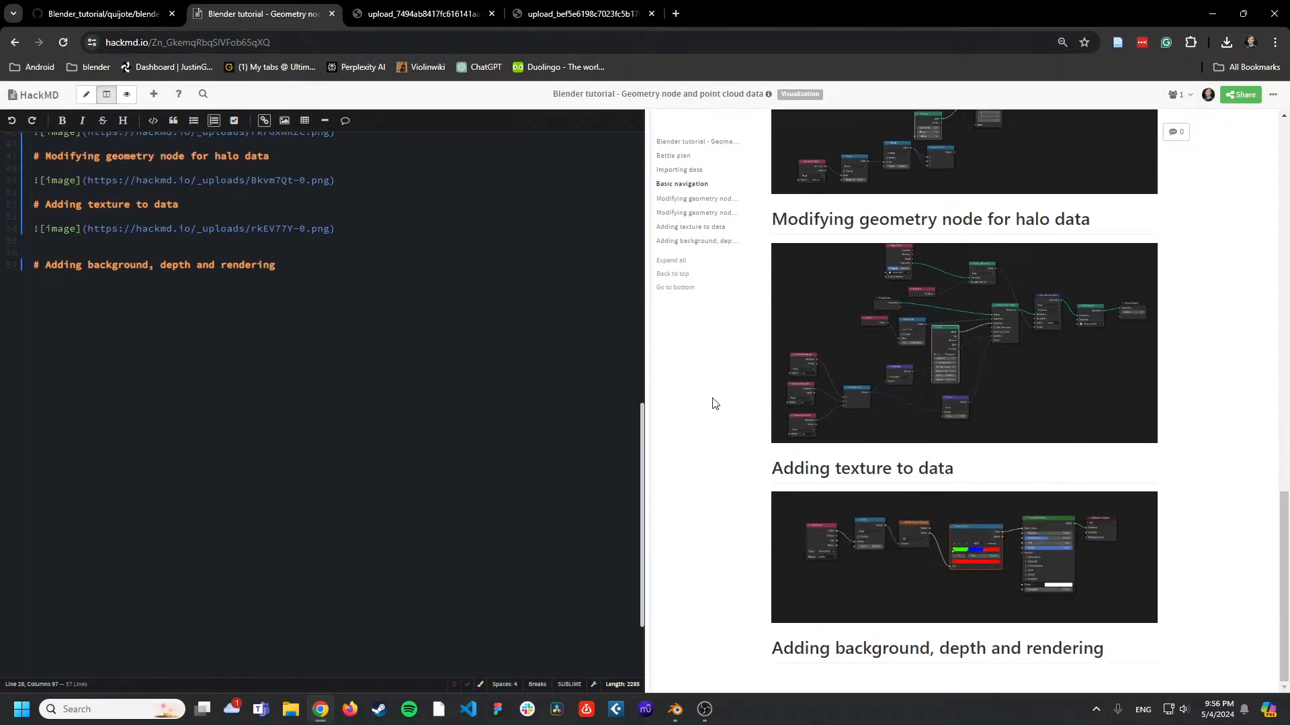
{"action": "right_click", "coordinate": [925, 575]}
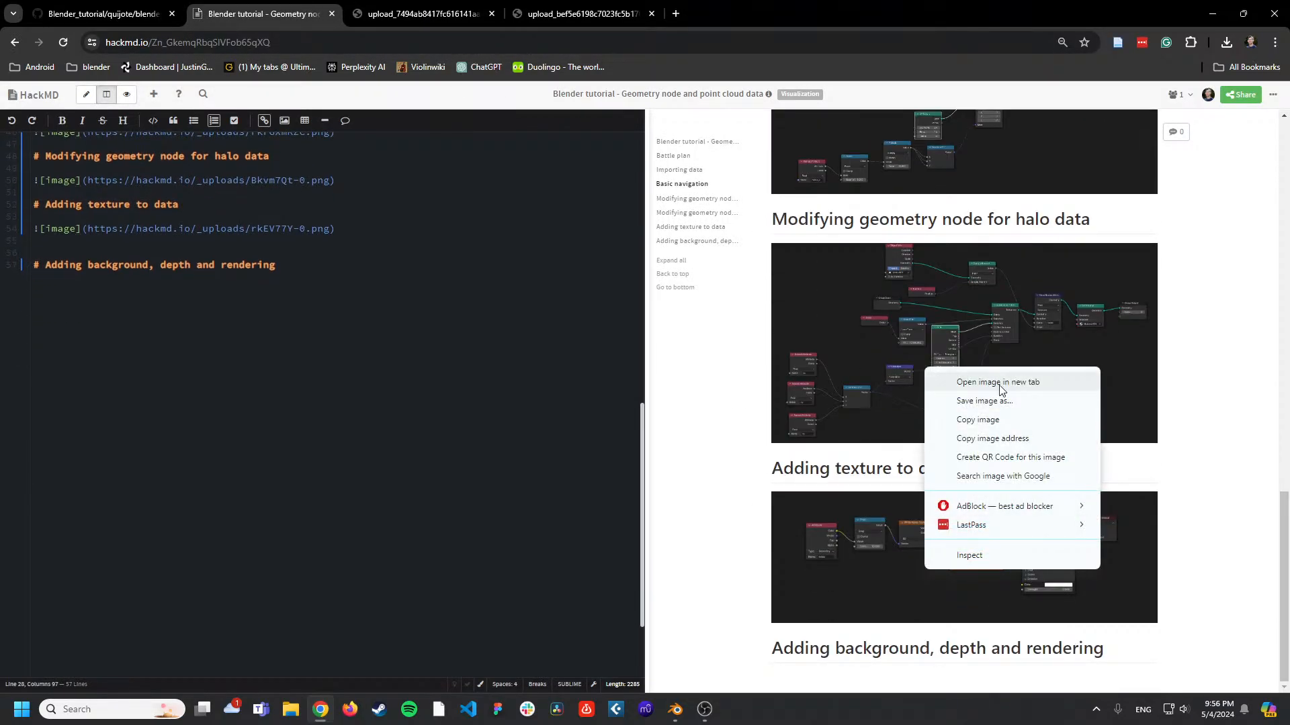
{"action": "left_click", "coordinate": [923, 376]}
{"action": "left_click", "coordinate": [417, 7]}
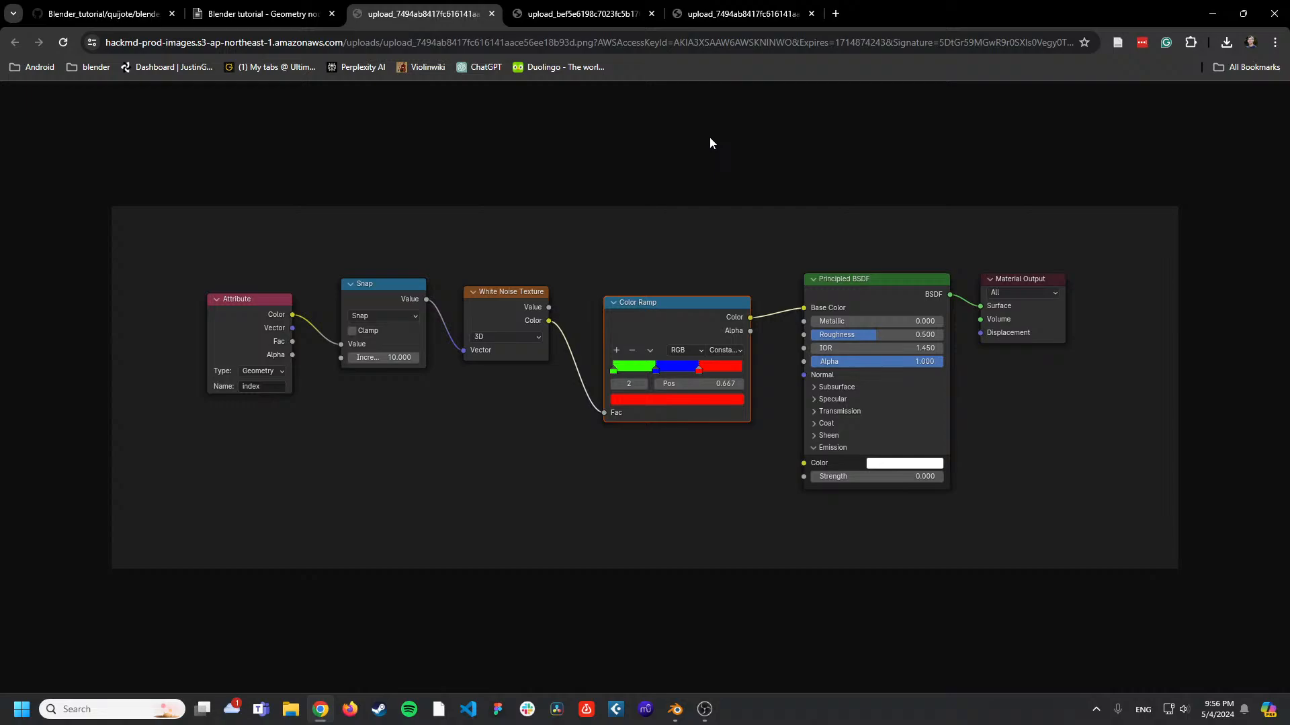
Switch back to Blender and set the Attribute node's name to index in lowercase.
{"action": "key", "text": "alt+Tab"}
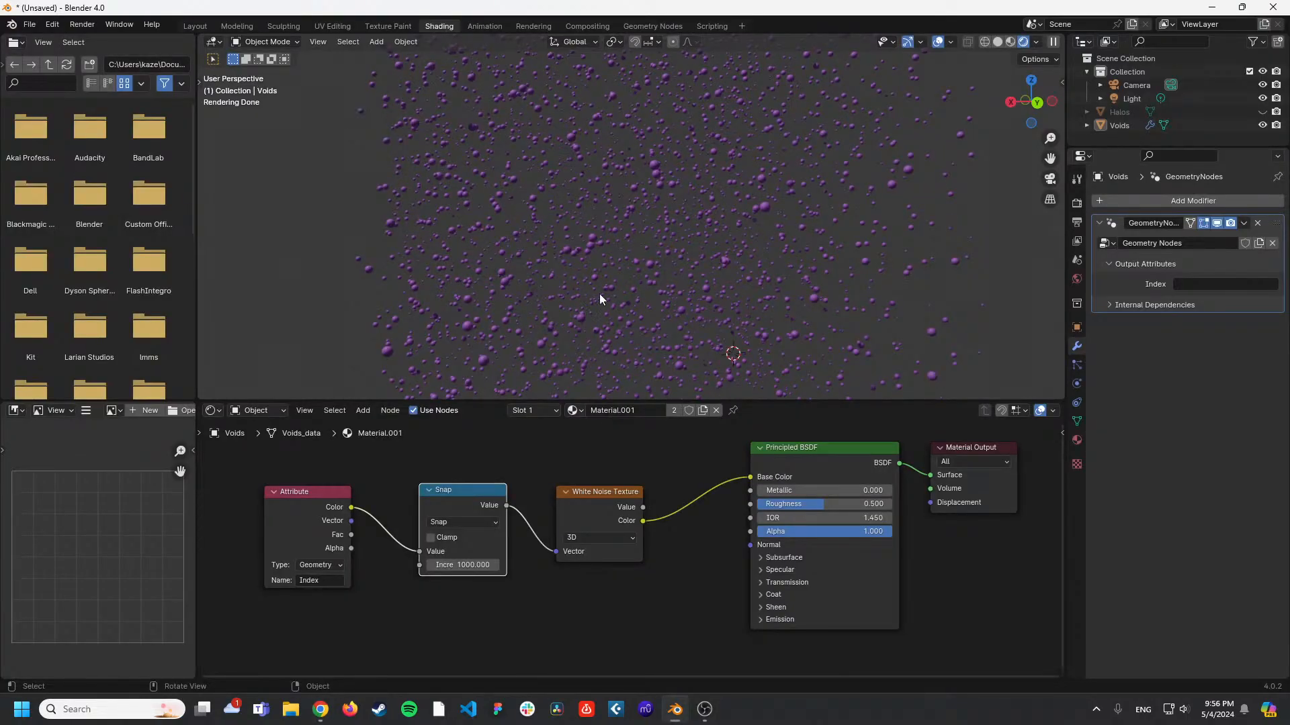
{"action": "left_click", "coordinate": [309, 582]}
{"action": "left_click", "coordinate": [302, 581]}
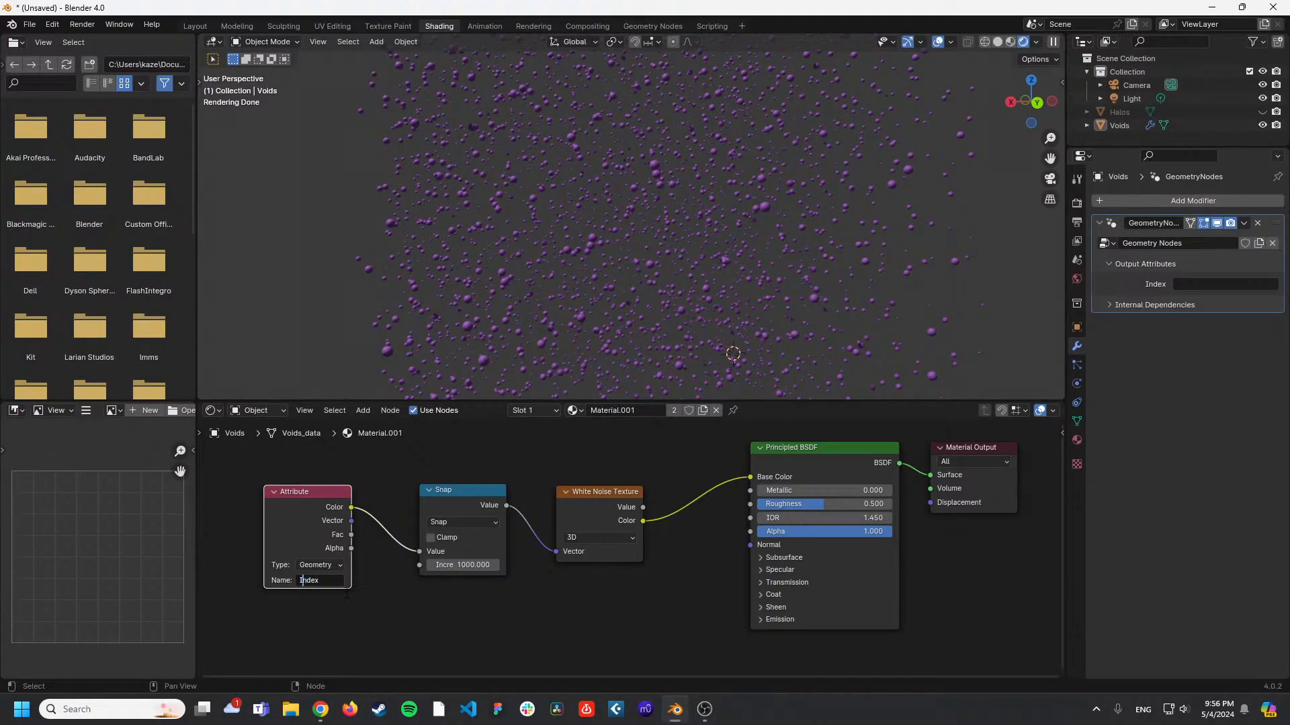
{"action": "key", "text": "BackSpace"}
{"action": "type", "text": "i"}
{"action": "key", "text": "Return"}
In the Geometry Nodes workspace, clear the Set Material node's material, check the face material_index values, and reassign Material.001.
{"action": "left_click", "coordinate": [645, 25]}
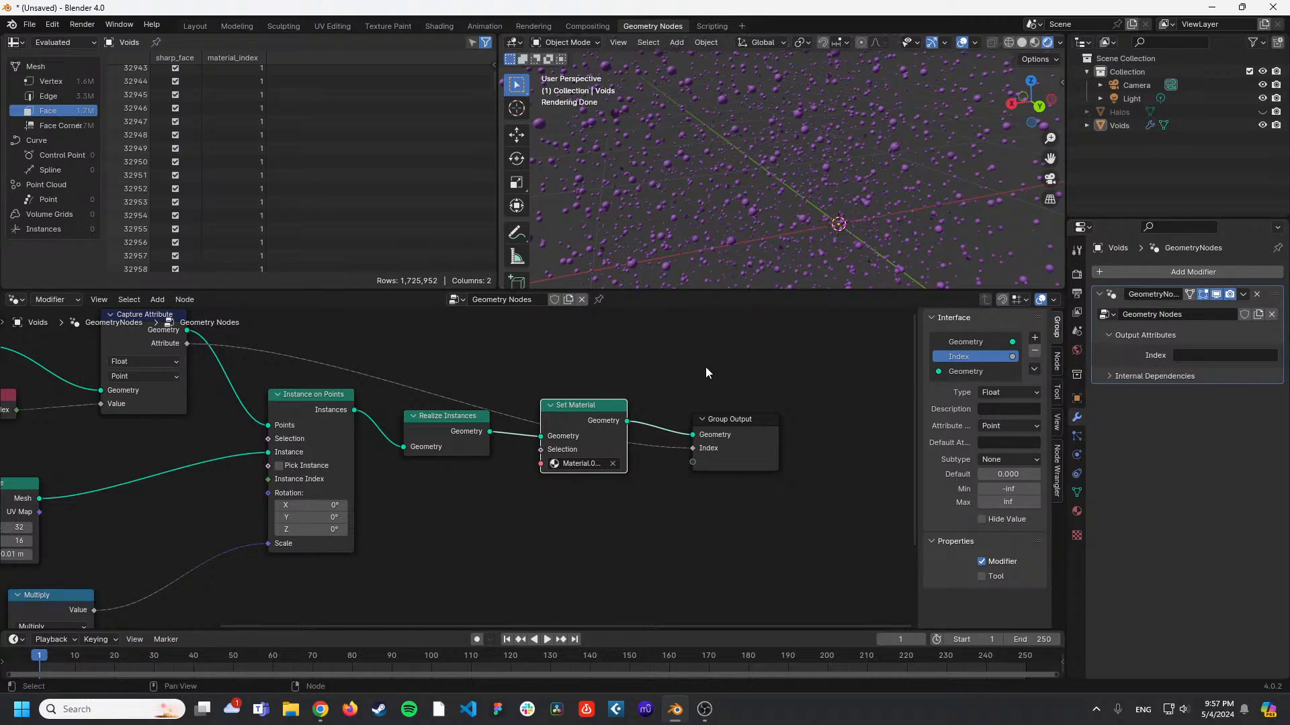
{"action": "left_click", "coordinate": [612, 464]}
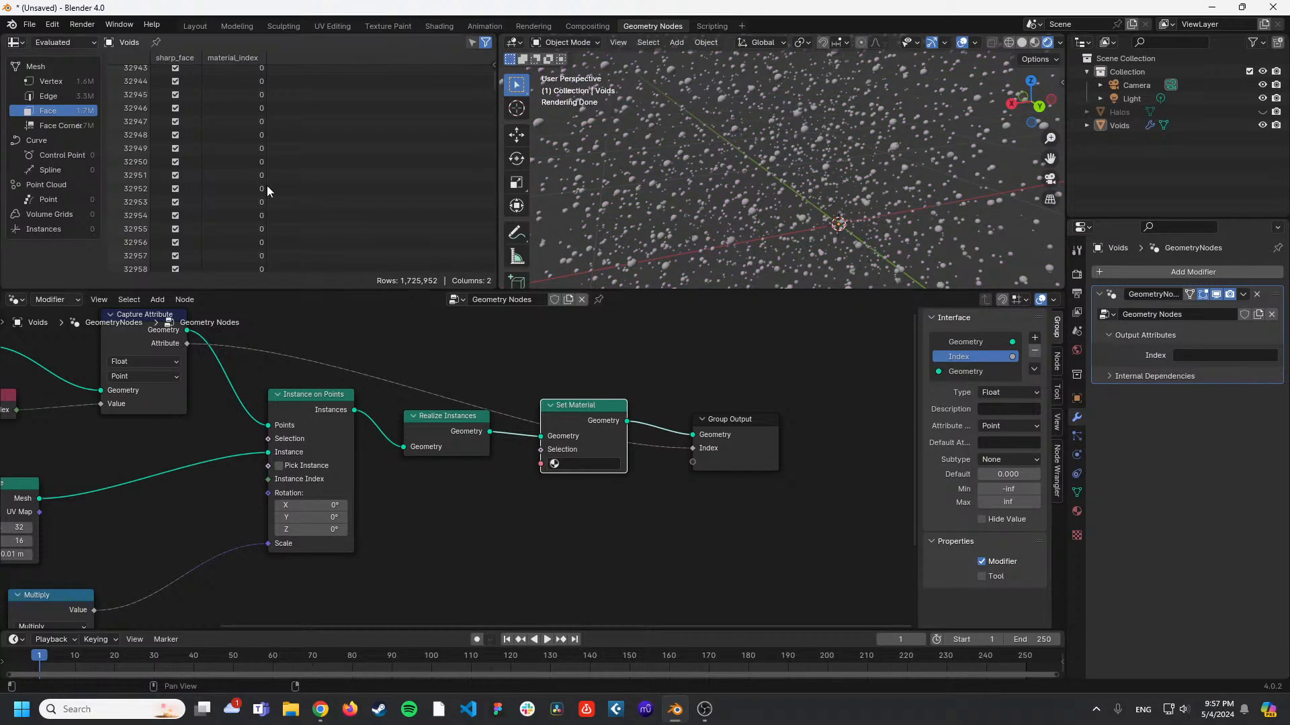
{"action": "scroll", "coordinate": [266, 192], "scroll_direction": "down", "scroll_amount": 2}
{"action": "scroll", "coordinate": [266, 192], "scroll_direction": "down", "scroll_amount": 7}
{"action": "mouse_move", "coordinate": [494, 85]}
{"action": "left_mouse_down"}
{"action": "mouse_move", "coordinate": [493, 240]}
{"action": "mouse_move", "coordinate": [496, 80]}
{"action": "left_mouse_up"}
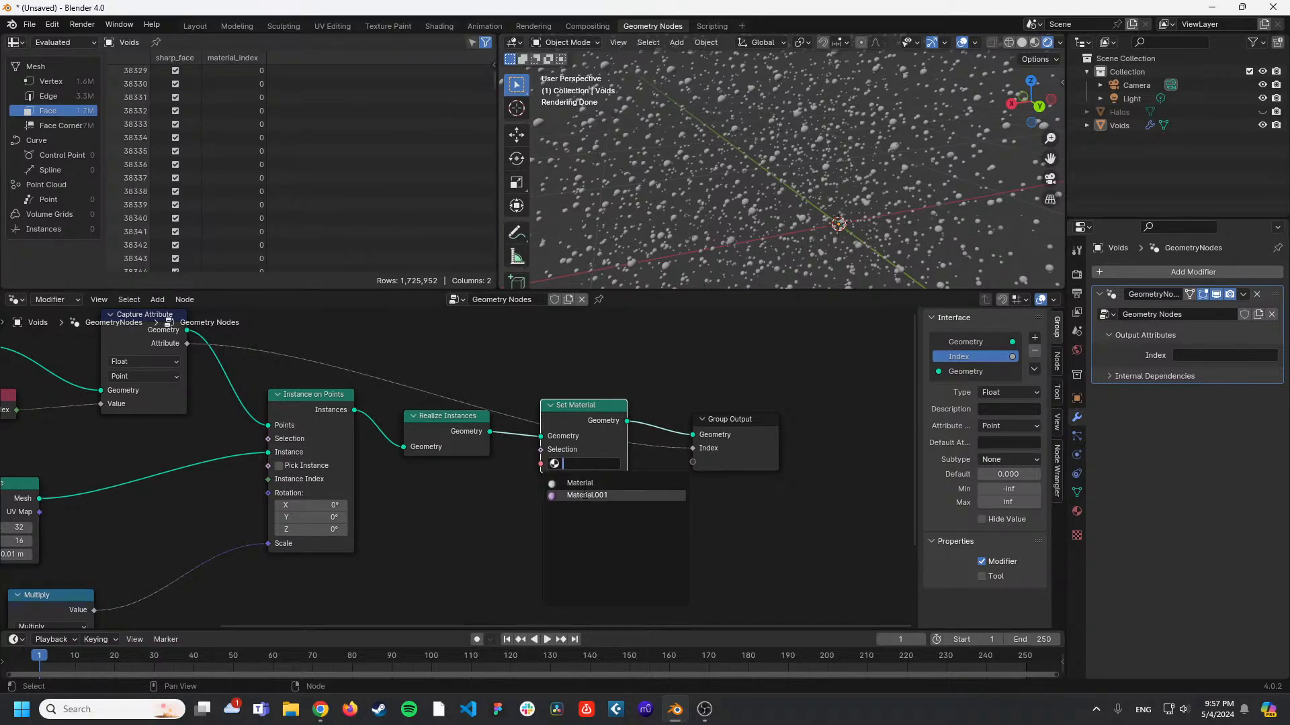
{"action": "left_click", "coordinate": [583, 496]}
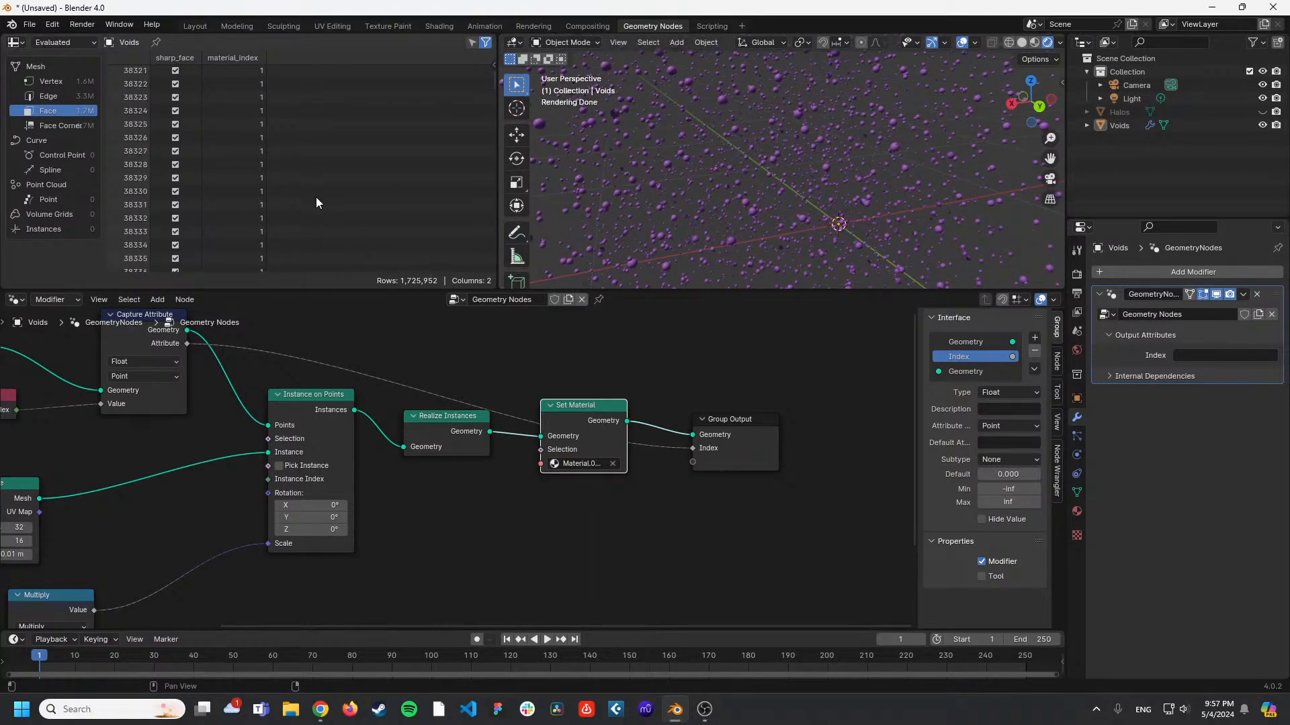
{"action": "scroll", "coordinate": [327, 202], "scroll_direction": "up", "scroll_amount": 6}
In the Shading workspace, try the Instancer type for the Attribute node and set it back to Geometry.
{"action": "left_click", "coordinate": [447, 26]}
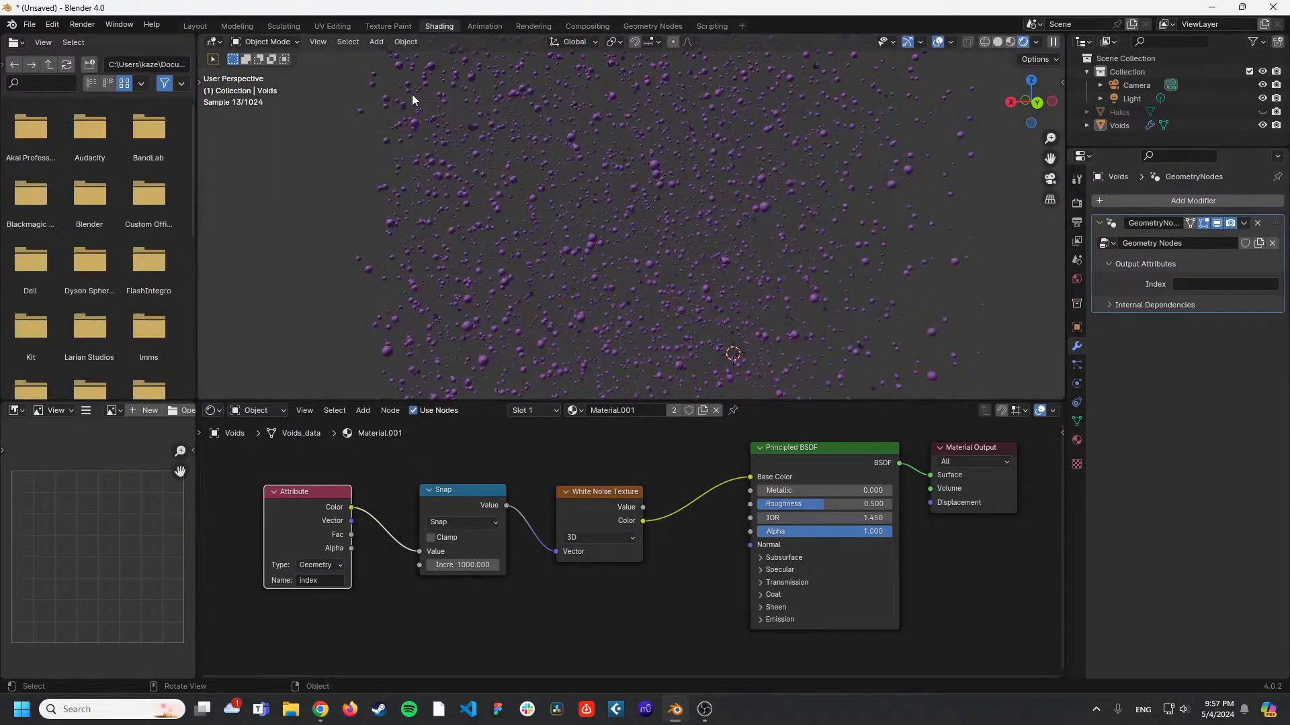
{"action": "middle_click_drag", "start_coordinate": [356, 478], "coordinate": [411, 463]}
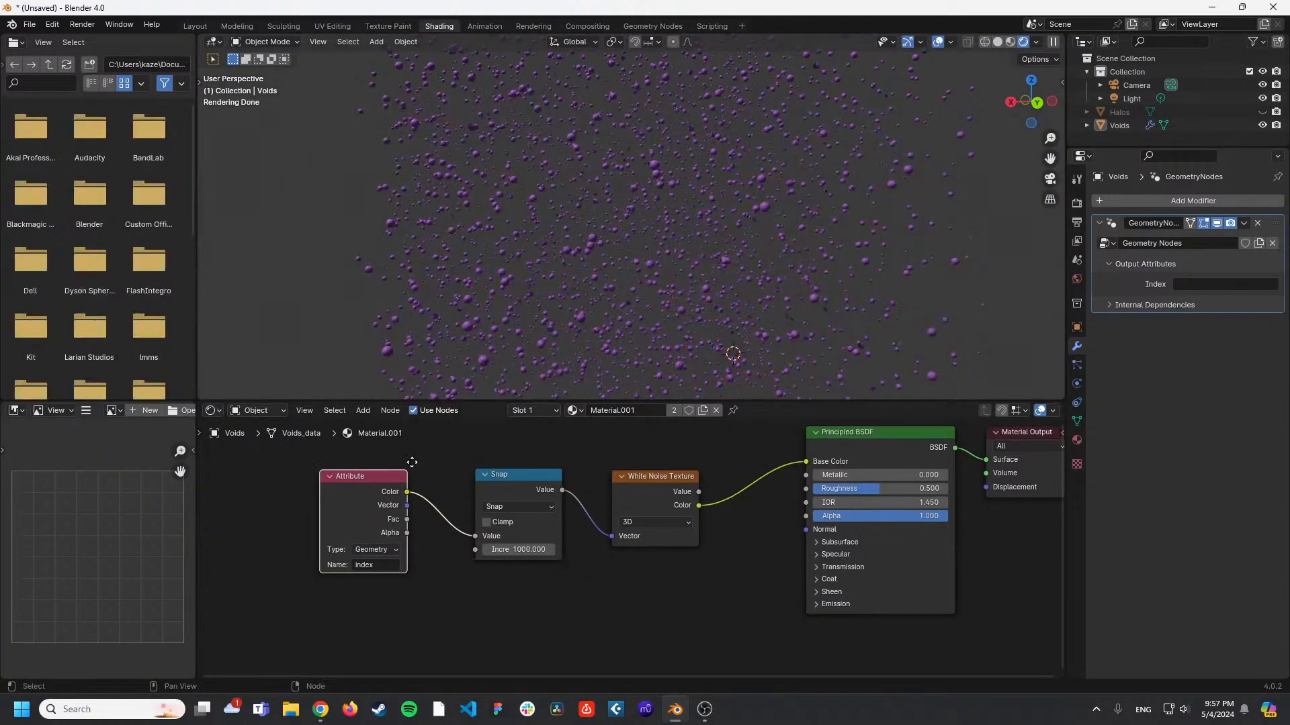
{"action": "left_click", "coordinate": [388, 550]}
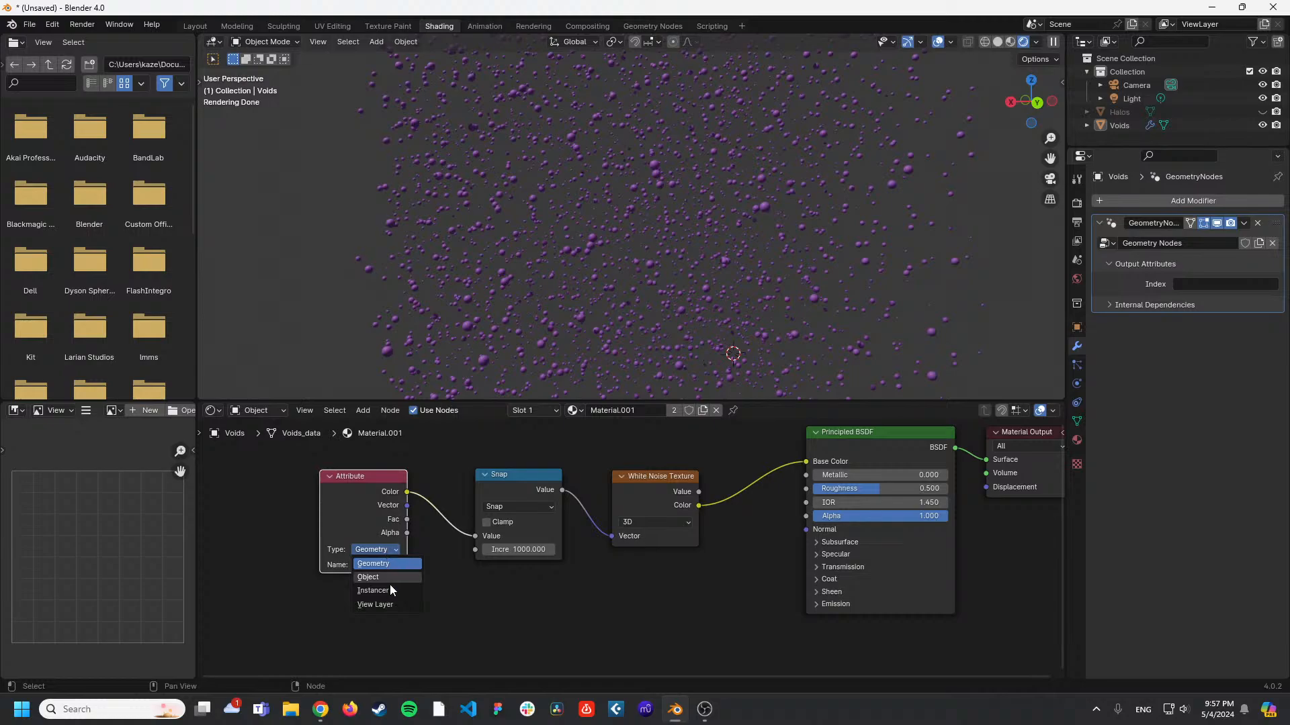
{"action": "left_click", "coordinate": [390, 587]}
{"action": "left_click", "coordinate": [387, 550]}
{"action": "left_click", "coordinate": [387, 564]}
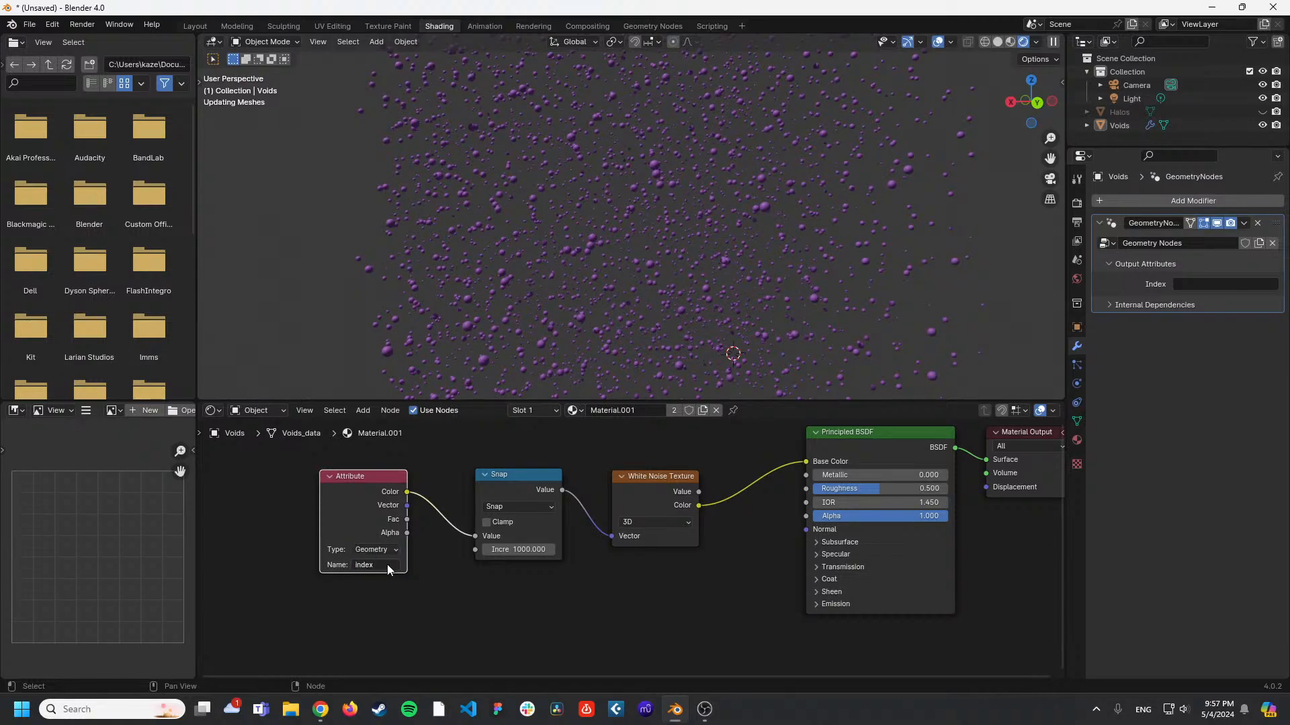
Set the Attribute node's name to Index.
{"action": "left_click", "coordinate": [387, 564]}
{"action": "type", "text": "Index"}
{"action": "key", "text": "Return"}
In the Geometry Nodes workspace, link Realize Instances directly to the Group Output geometry and check the vertex attributes in the spreadsheet.
{"action": "left_click", "coordinate": [667, 29]}
{"action": "middle_click_drag", "start_coordinate": [517, 337], "coordinate": [691, 325]}
{"action": "middle_click_drag", "start_coordinate": [691, 454], "coordinate": [612, 463]}
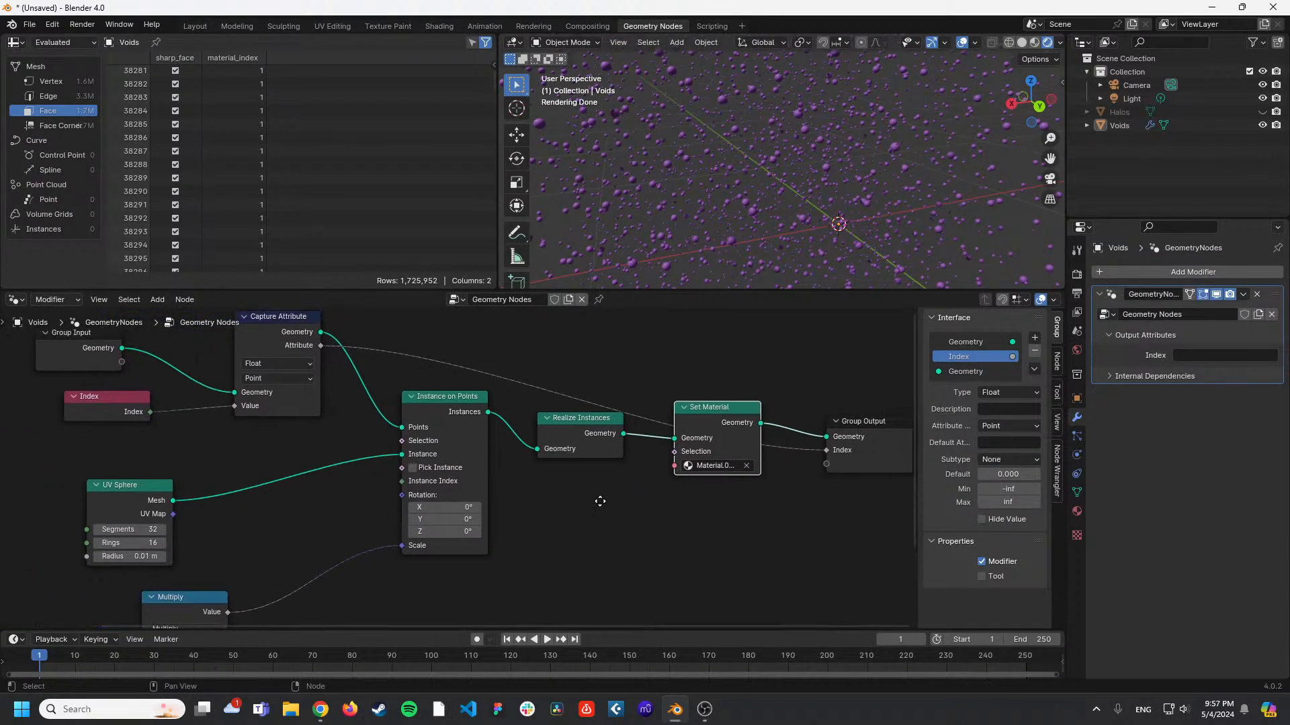
{"action": "left_click_drag", "start_coordinate": [618, 434], "coordinate": [819, 440]}
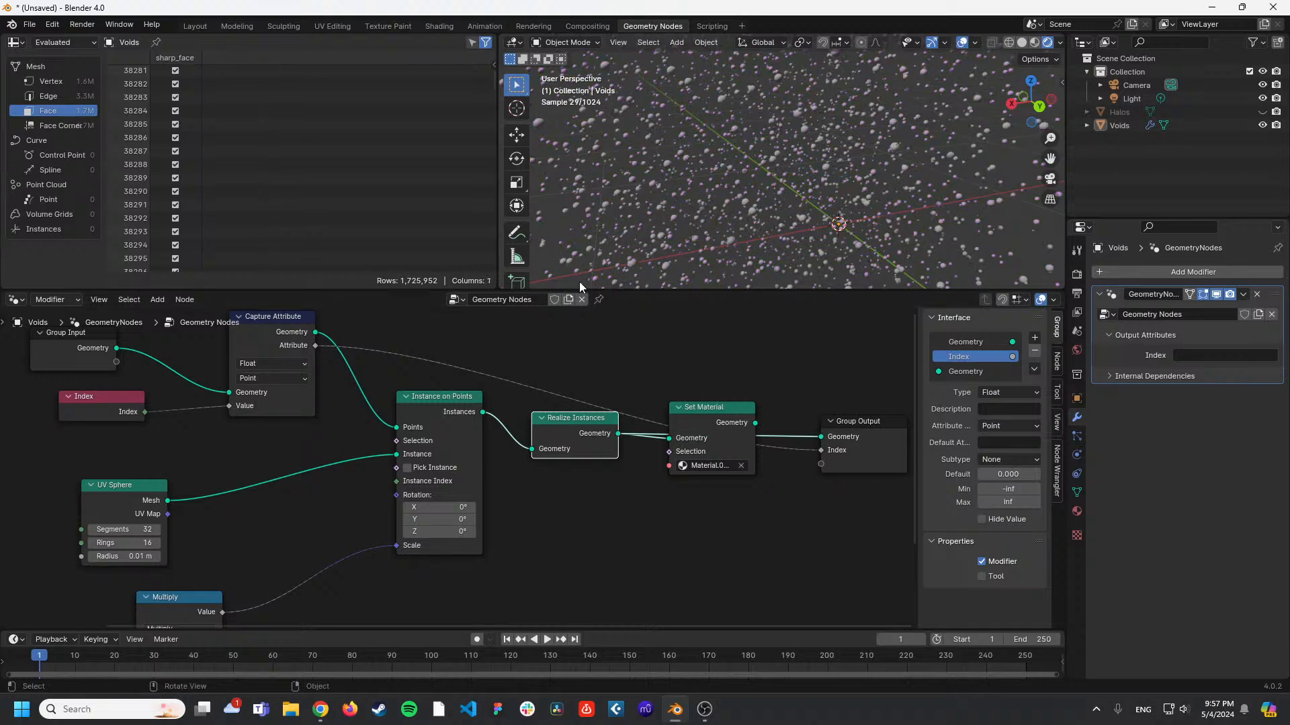
{"action": "left_click", "coordinate": [74, 92]}
{"action": "left_click", "coordinate": [73, 83]}
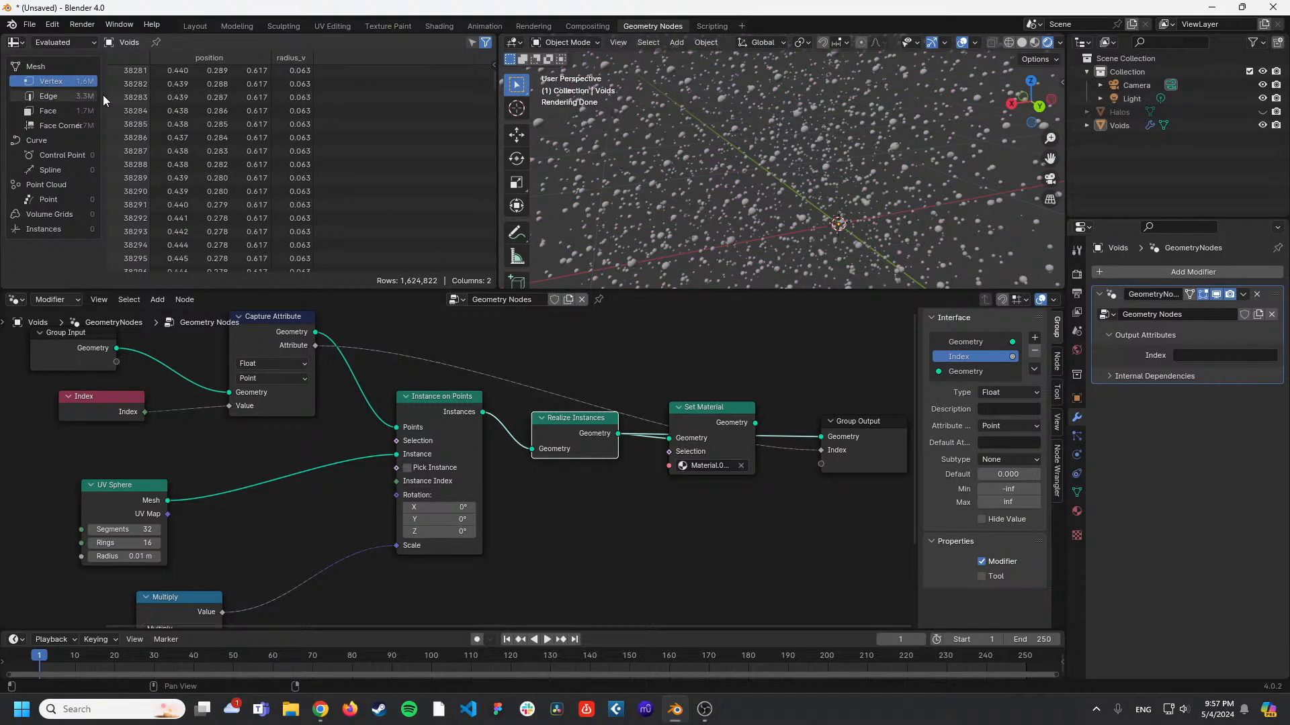
{"action": "scroll", "coordinate": [321, 172], "scroll_direction": "down", "scroll_amount": 3}
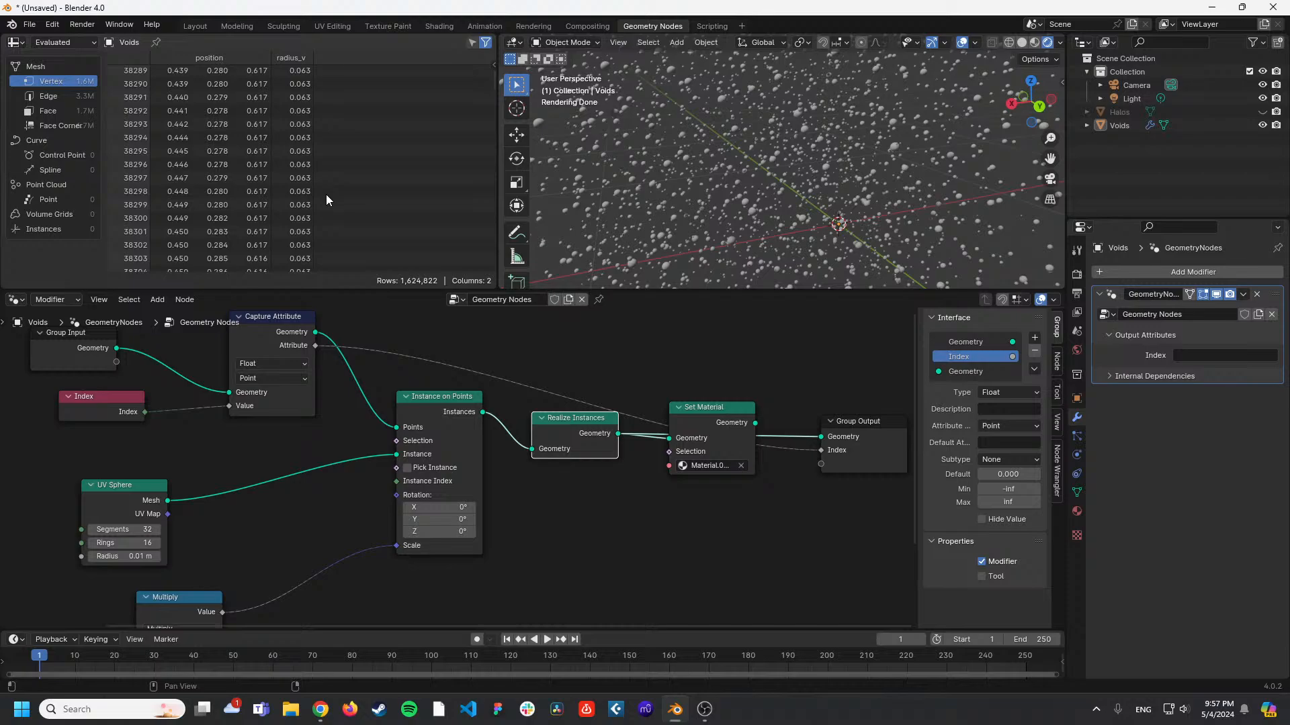
Compare with the reference geometry node graph in Chrome, and reinsert Set Material between Realize Instances and Group Output in Blender.
{"action": "key", "text": "alt+Tab"}
{"action": "left_click", "coordinate": [571, 6]}
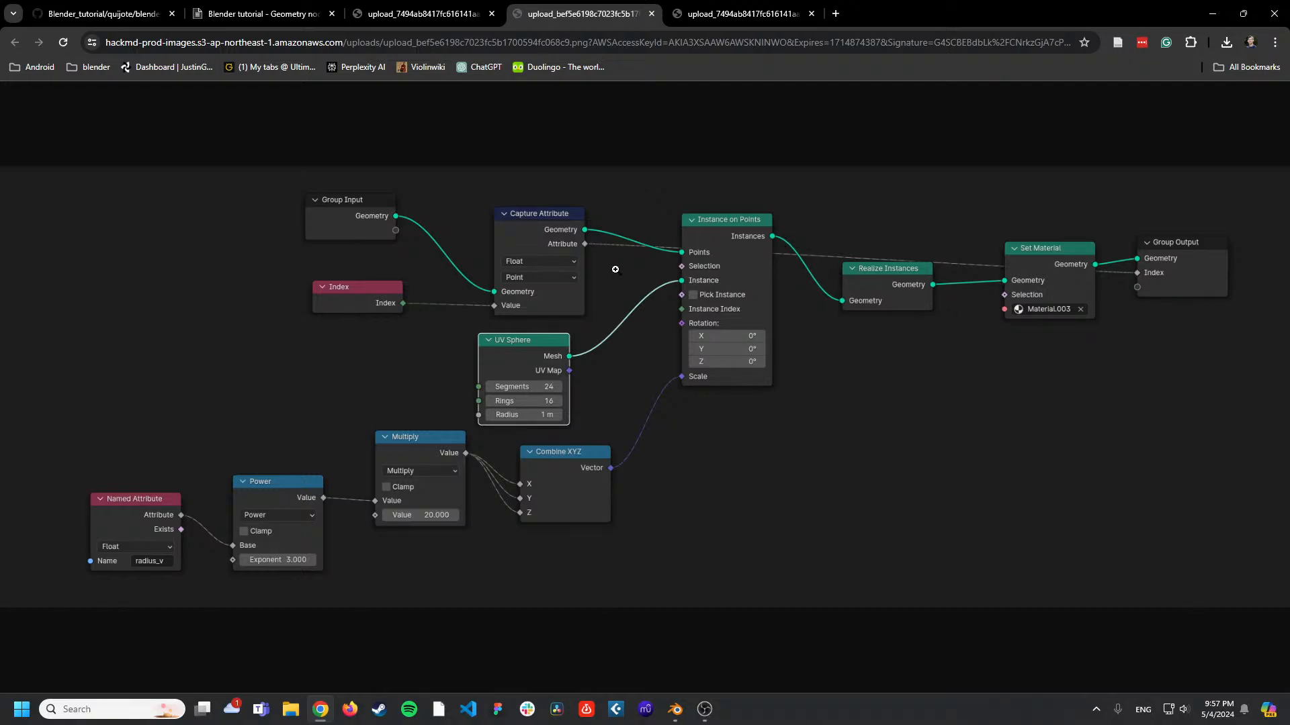
{"action": "key", "text": "alt+Tab"}
{"action": "middle_click_drag", "start_coordinate": [392, 376], "coordinate": [342, 395]}
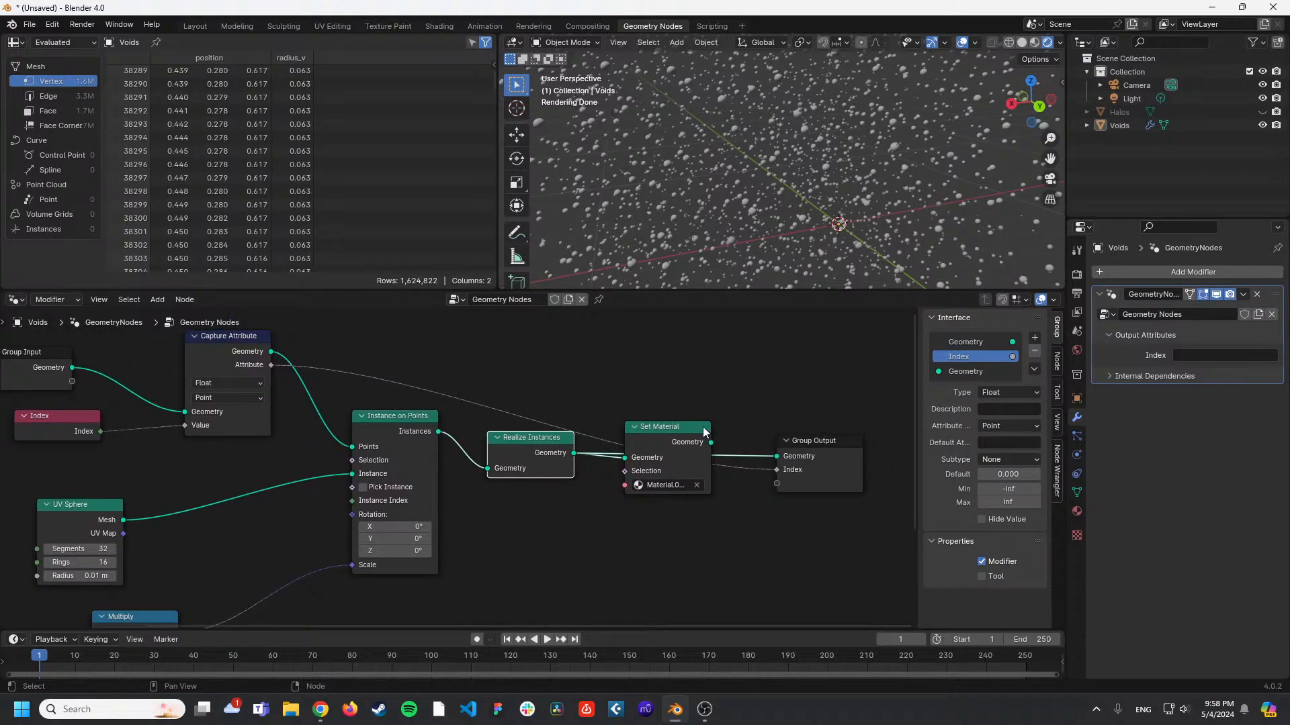
{"action": "left_click_drag", "start_coordinate": [679, 426], "coordinate": [777, 456]}
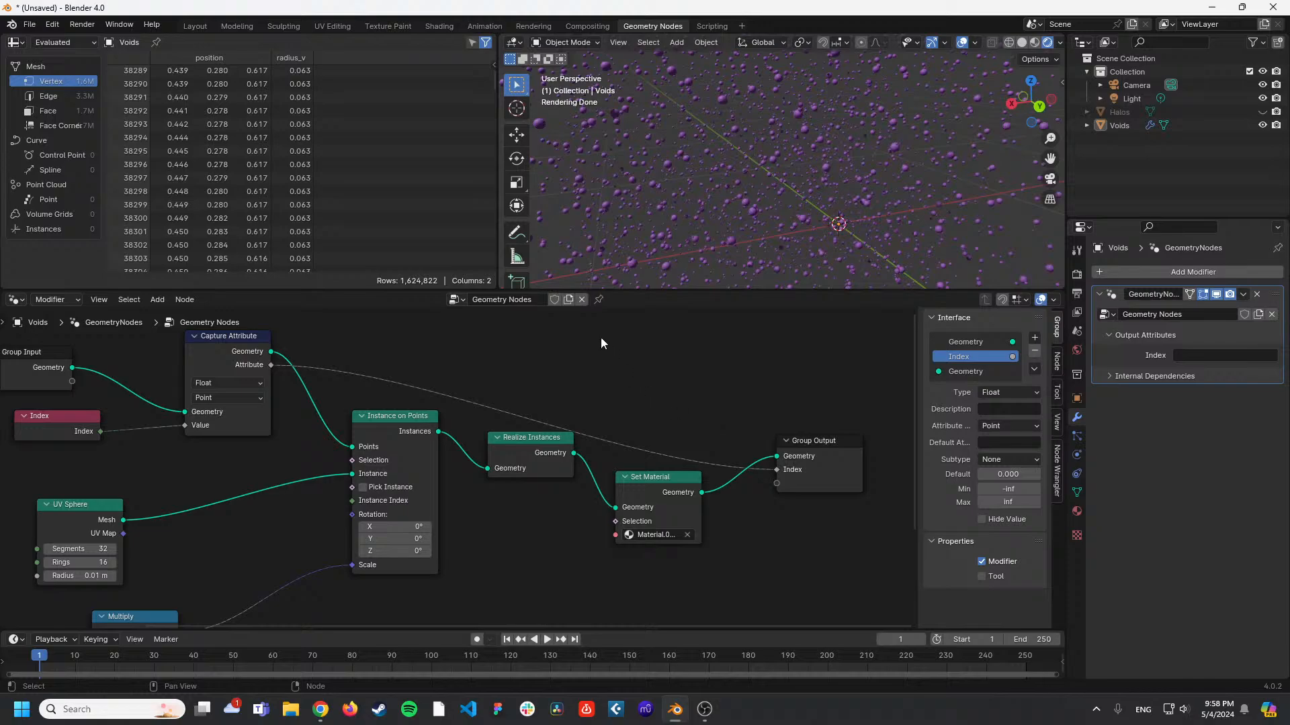
Return to the Shading workspace to check the Voids spheres' colors and the shader nodes of Material.001.
{"action": "left_click", "coordinate": [534, 27]}
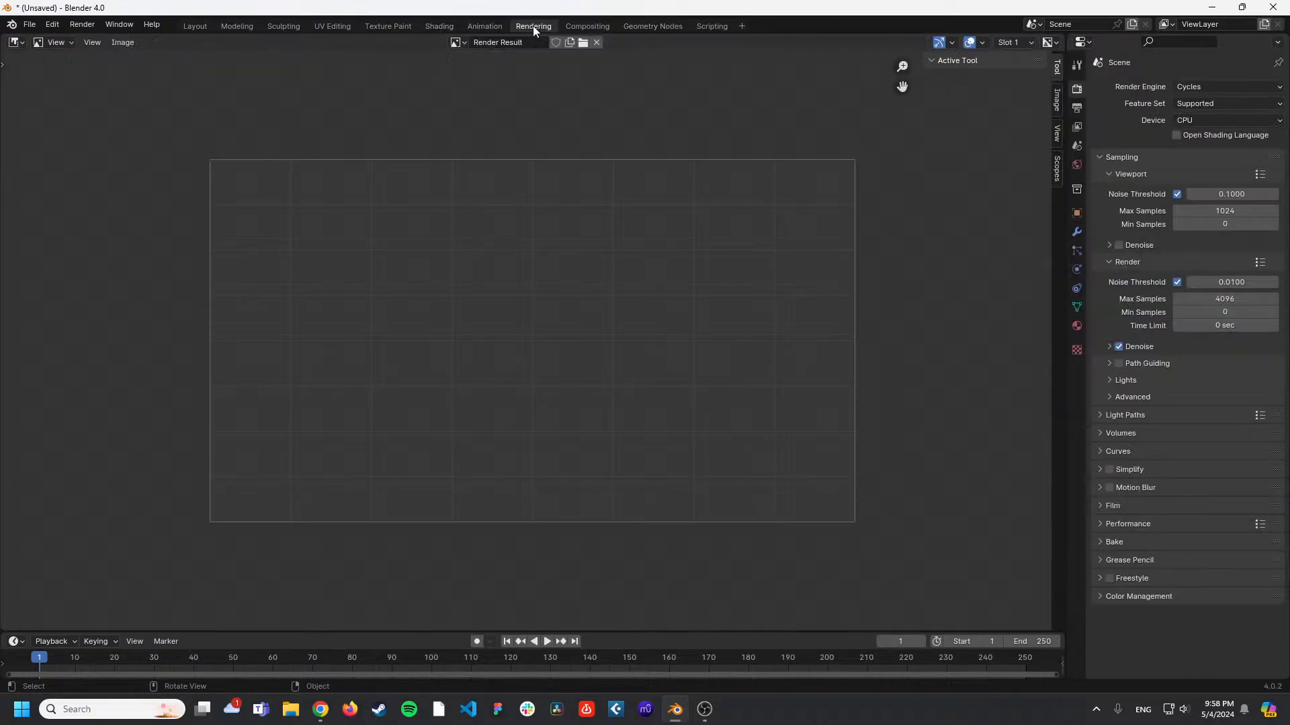
{"action": "left_click", "coordinate": [452, 28]}
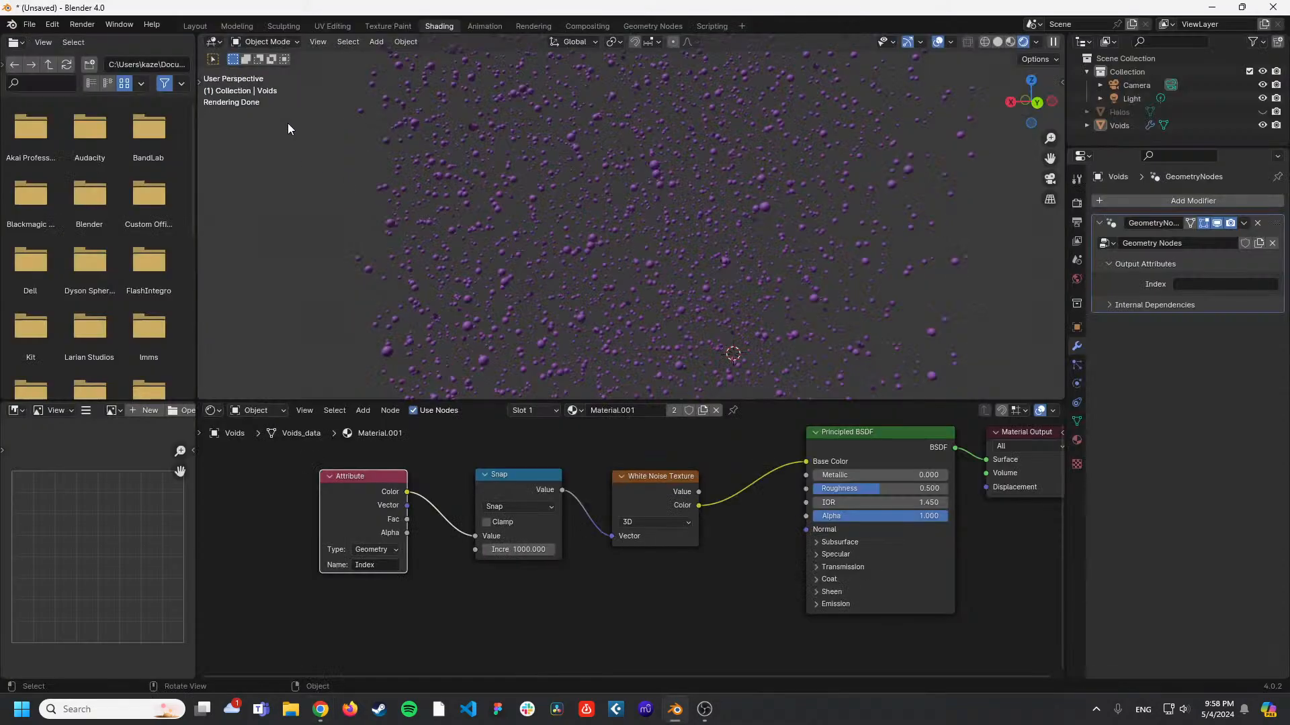
Save the project as tutorial.blend in the Downloads folder.
{"action": "key", "text": "ctrl+s"}
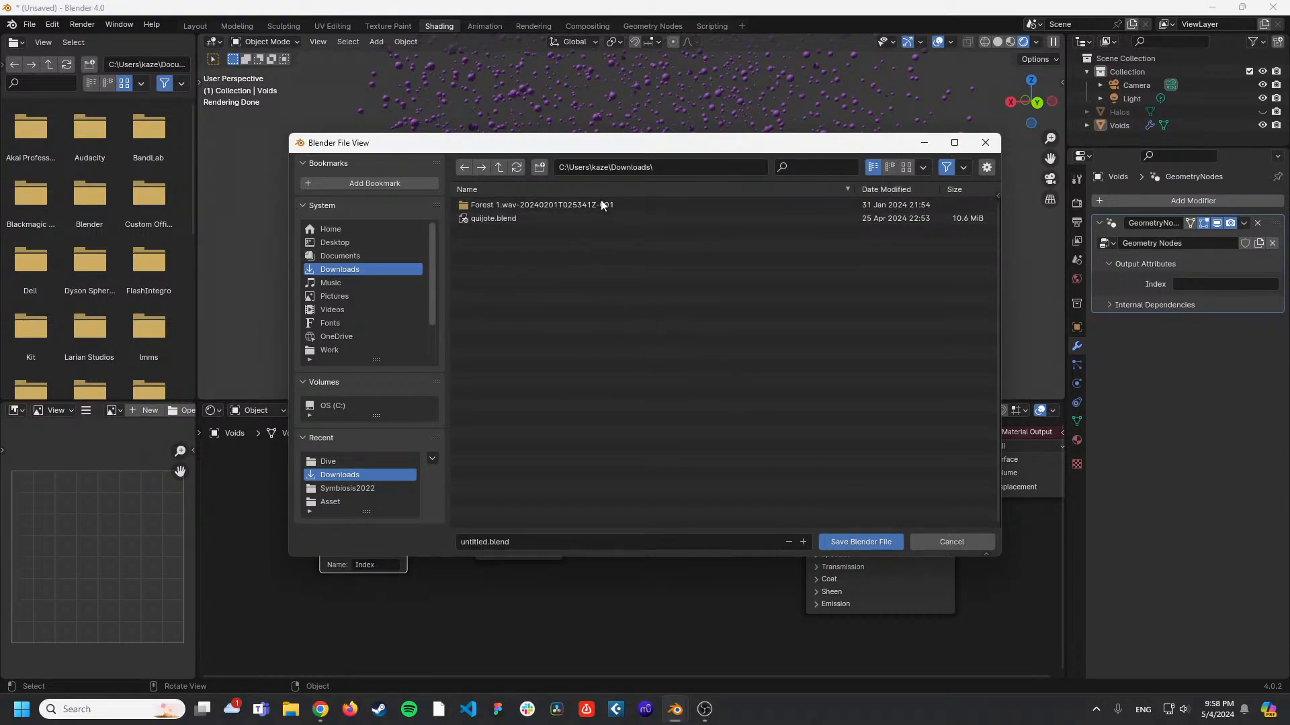
{"action": "left_click", "coordinate": [481, 542]}
{"action": "double_click", "coordinate": [481, 542]}
{"action": "type", "text": "tutorial"}
{"action": "left_click", "coordinate": [865, 542]}
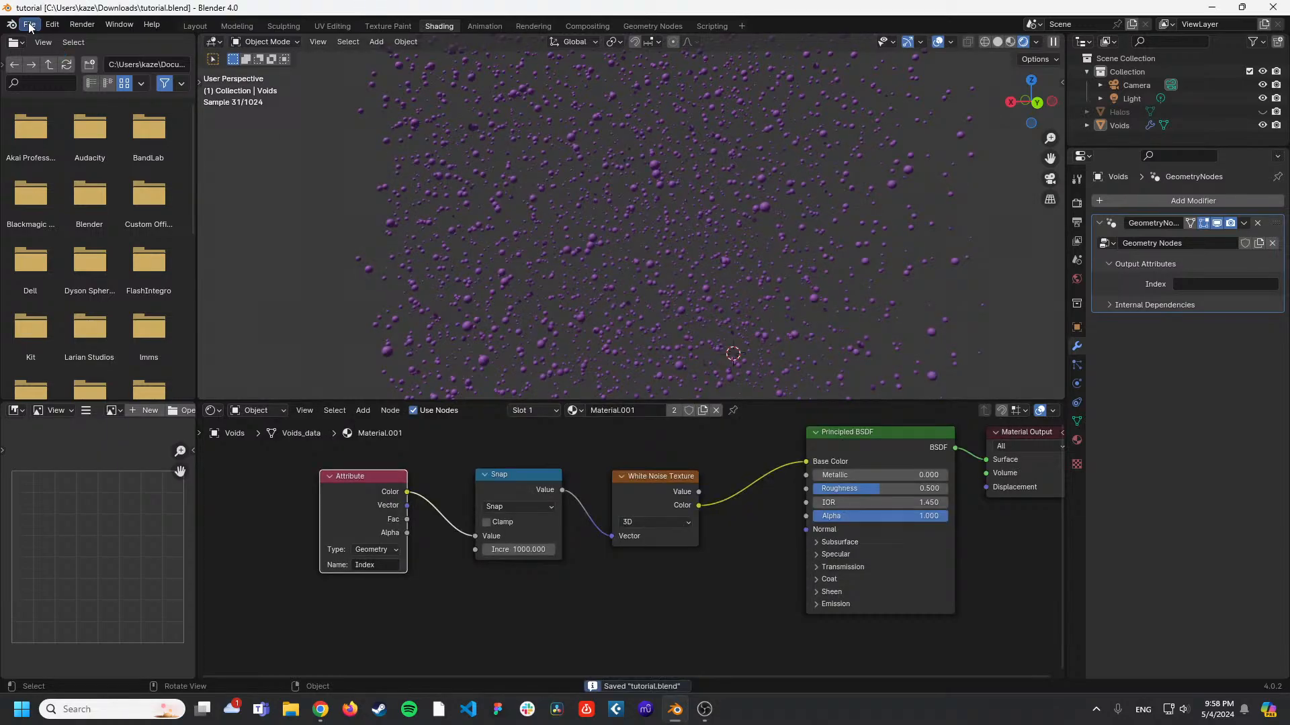
Open the recent file quijote.blend and check the output attribute name in the Voids object's Geometry Nodes modifier.
{"action": "left_click", "coordinate": [29, 25]}
{"action": "left_click", "coordinate": [12, 25]}
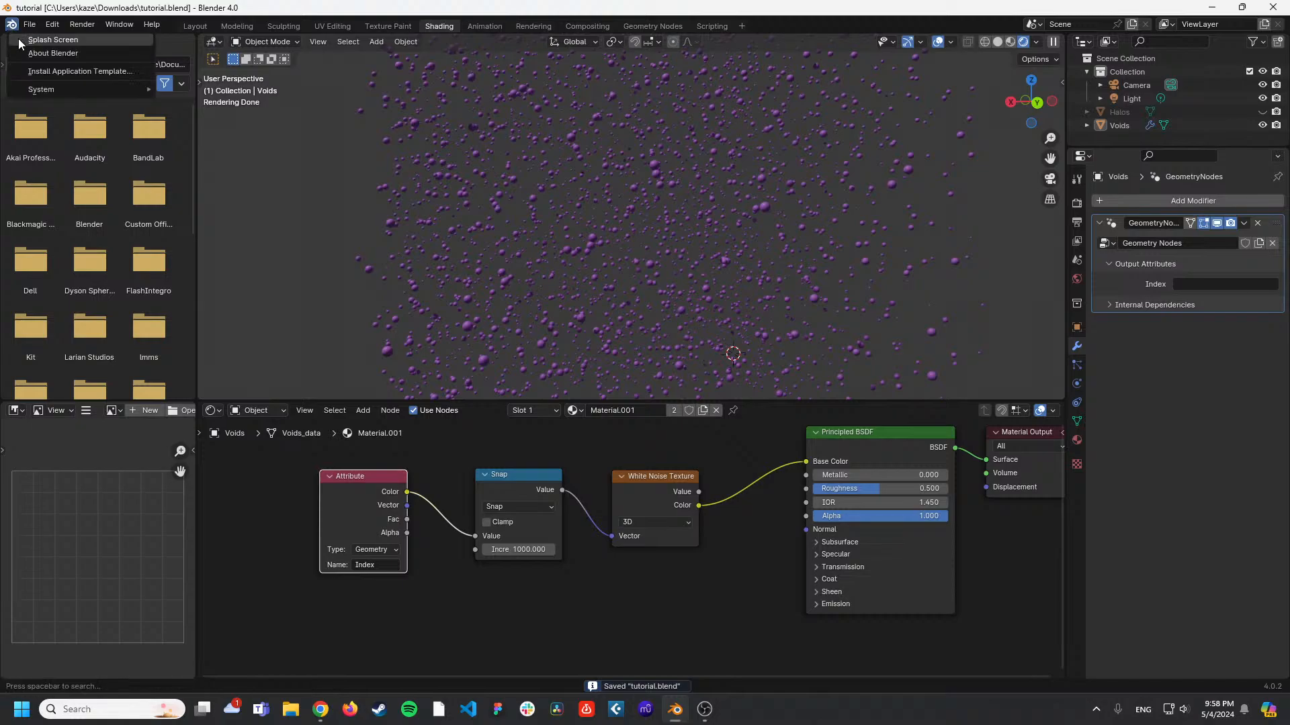
{"action": "left_click", "coordinate": [41, 40]}
{"action": "left_click", "coordinate": [700, 405]}
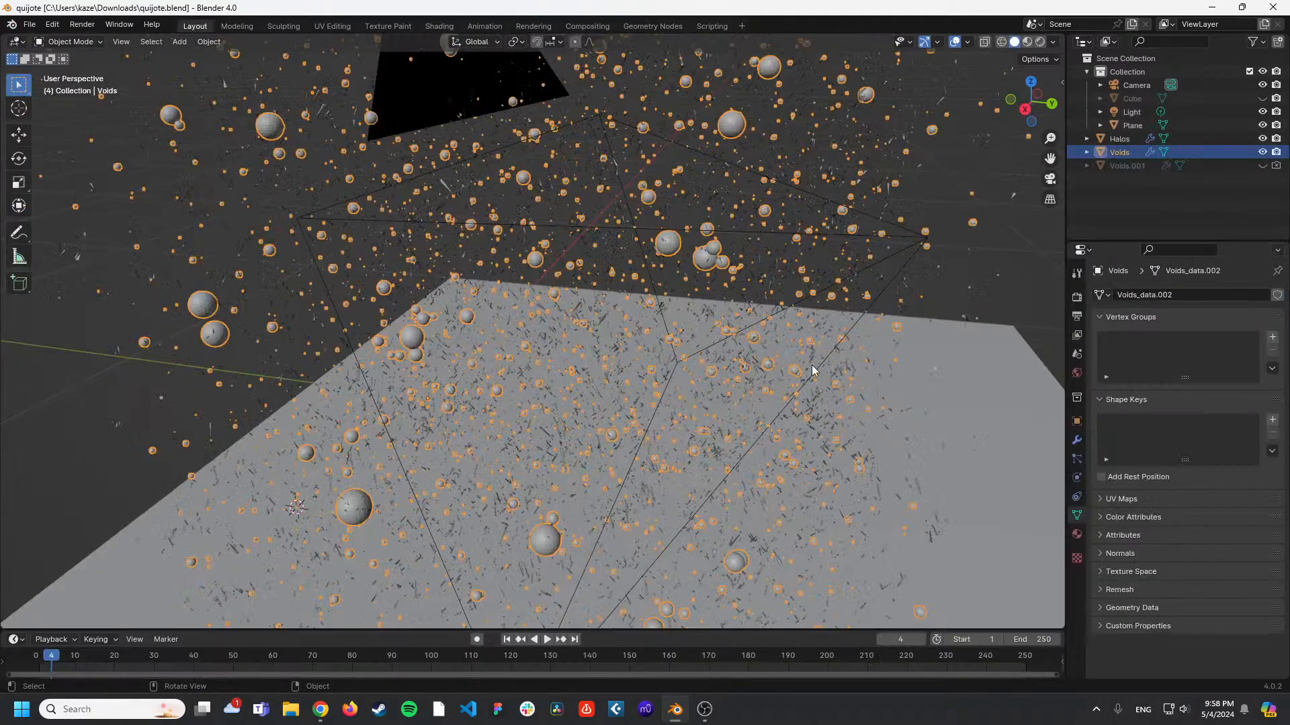
{"action": "left_click", "coordinate": [1076, 440]}
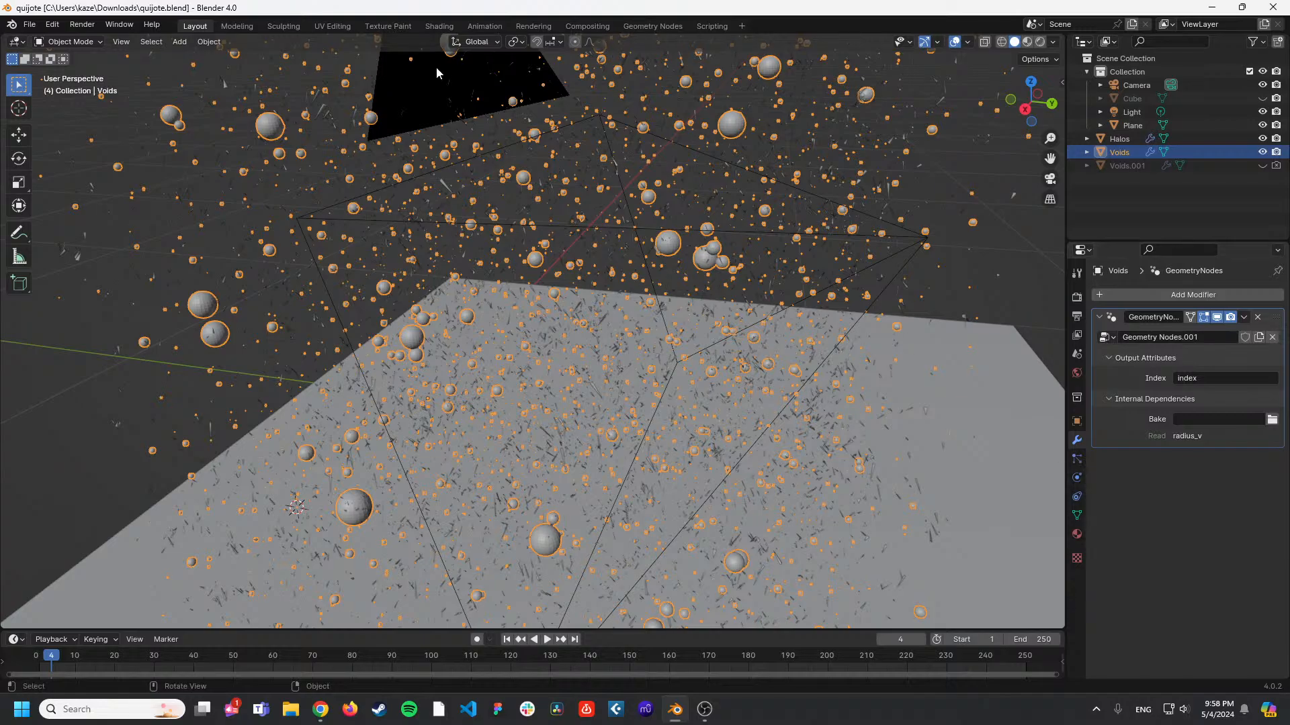
Reopen the recent file tutorial.blend.
{"action": "left_click", "coordinate": [12, 24]}
{"action": "left_click", "coordinate": [40, 38]}
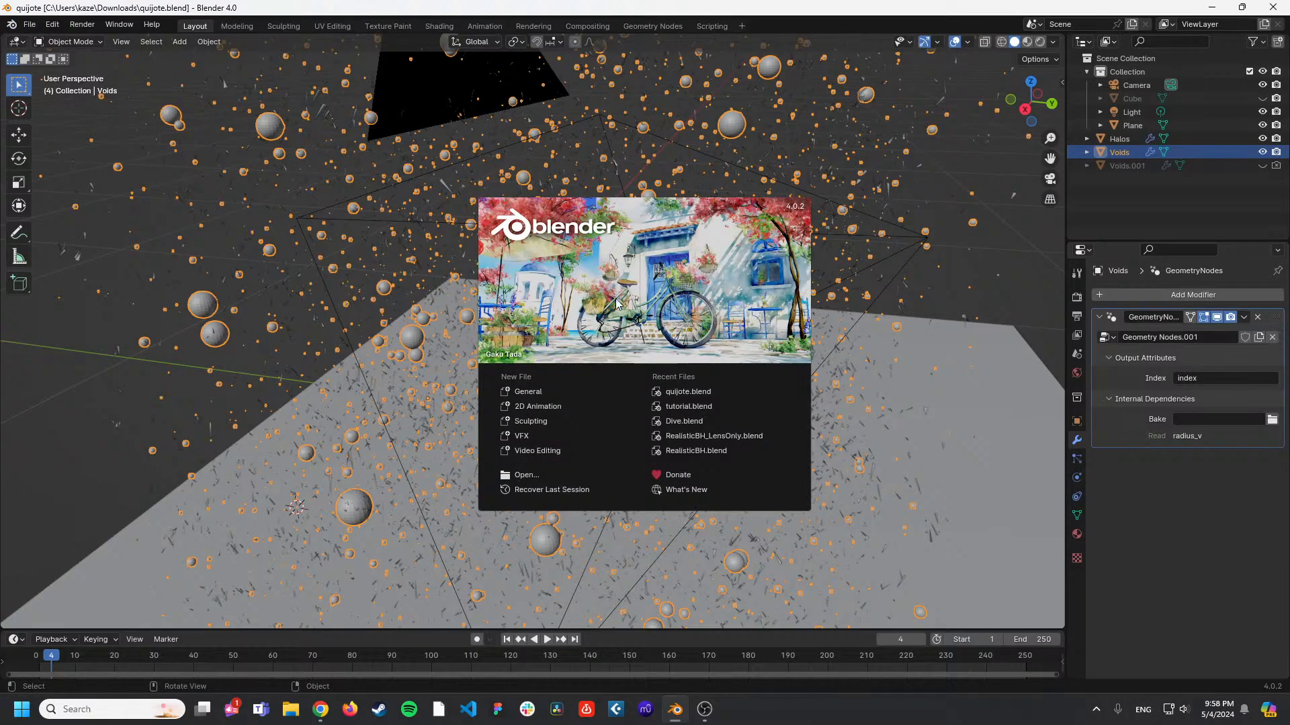
{"action": "left_click", "coordinate": [711, 405]}
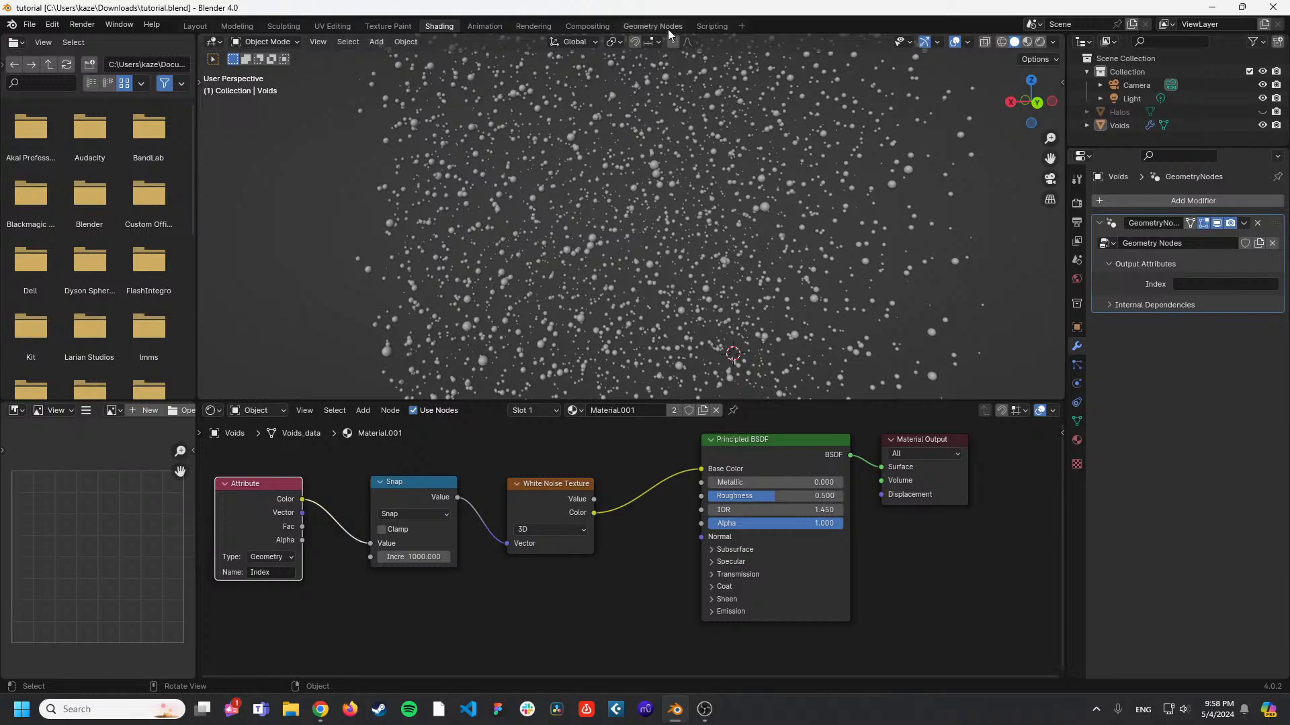
Name the Voids modifier's Index output attribute Index in the Shading workspace.
{"action": "left_click", "coordinate": [661, 27]}
{"action": "left_click", "coordinate": [438, 27]}
{"action": "left_click", "coordinate": [1203, 284]}
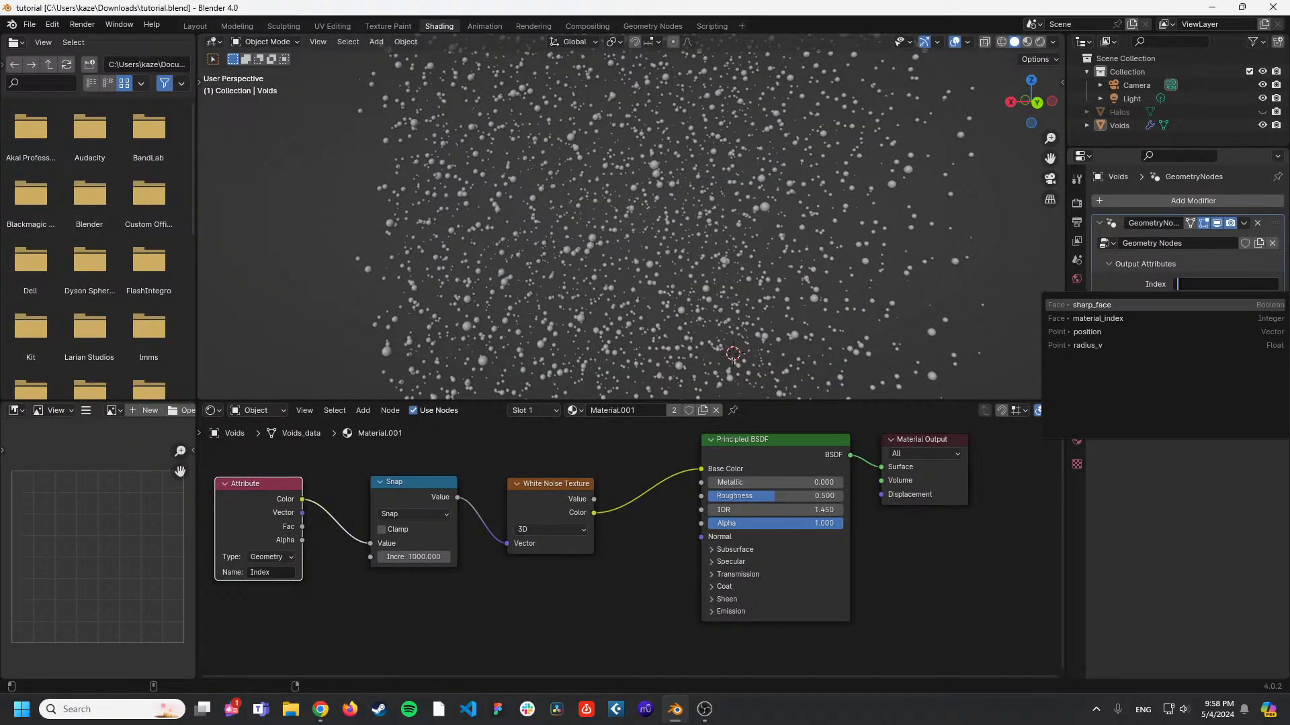
{"action": "type", "text": "Index"}
{"action": "key", "text": "Return"}
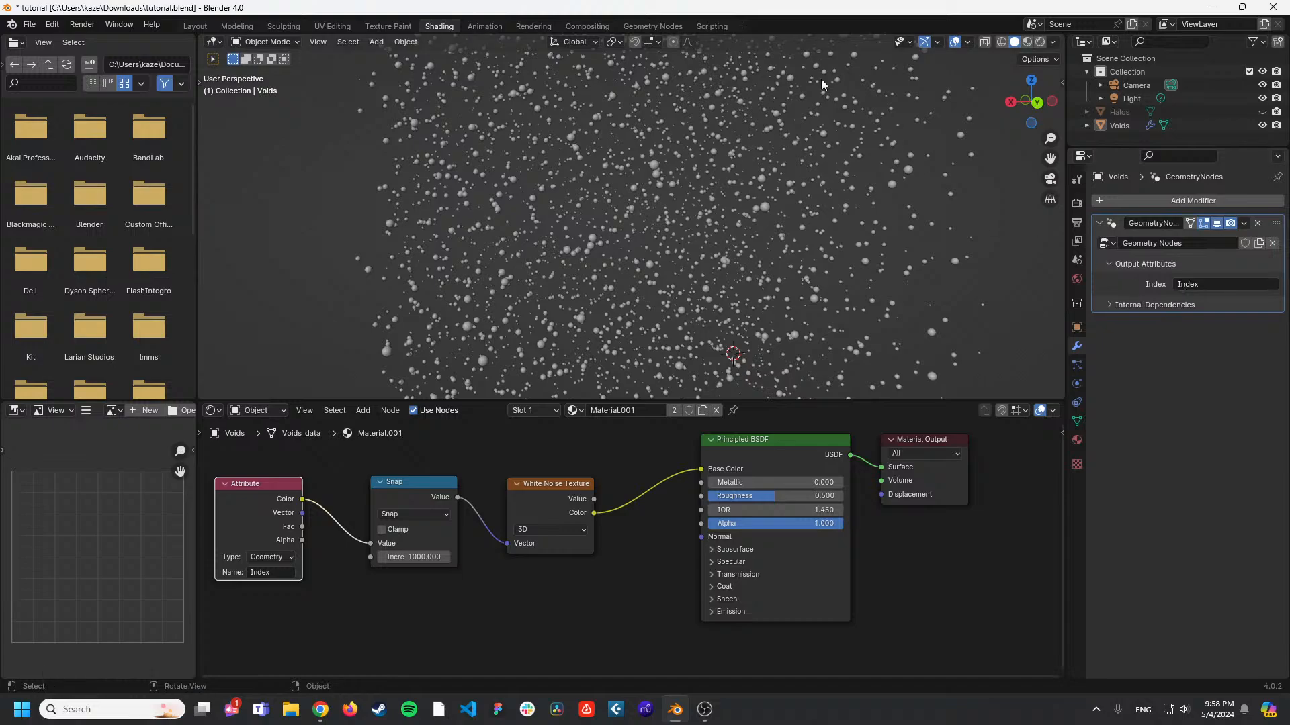
Switch the viewport to Rendered shading and look closely at the Voids spheres' colors.
{"action": "left_click", "coordinate": [1040, 42]}
{"action": "middle_click_drag", "start_coordinate": [947, 115], "coordinate": [704, 345]}
{"action": "scroll", "coordinate": [706, 329], "scroll_direction": "up", "scroll_amount": 3}
{"action": "scroll", "coordinate": [711, 324], "scroll_direction": "up", "scroll_amount": 1}
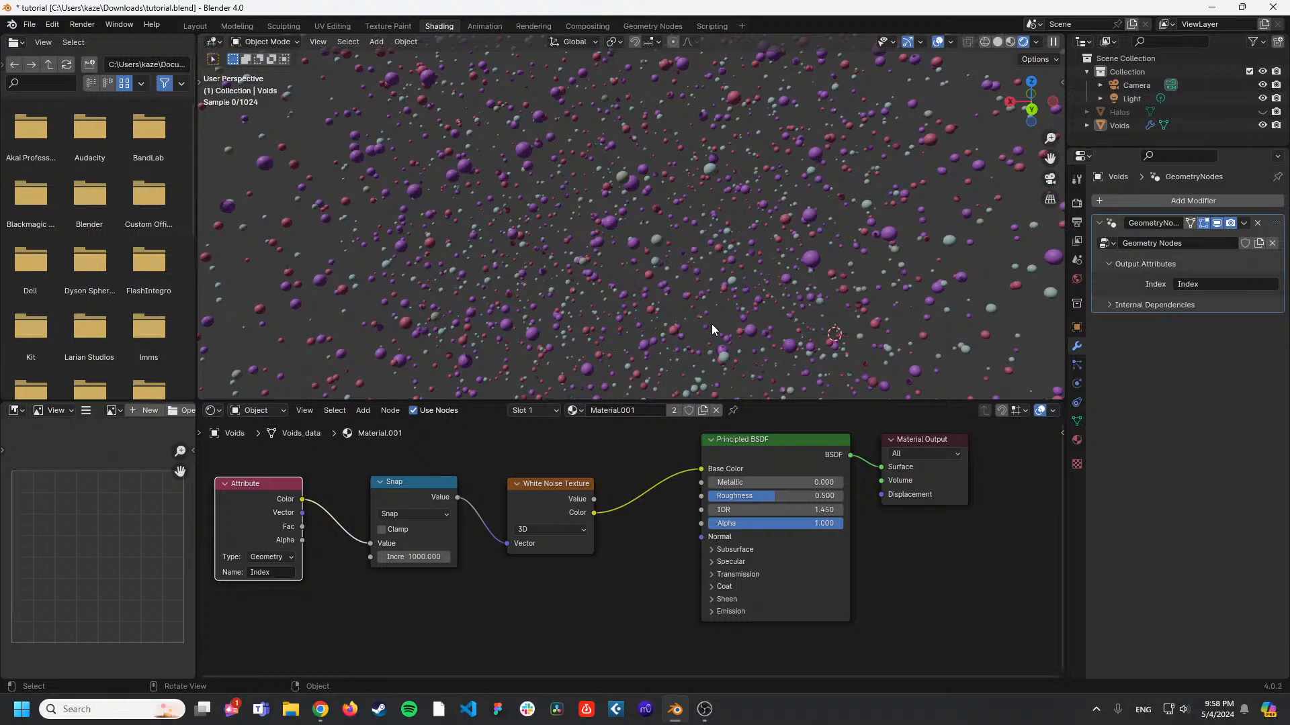
Review the Voids geometry node tree and its Index output attribute, and return to the Shading workspace to inspect the spheres.
{"action": "left_click", "coordinate": [634, 25]}
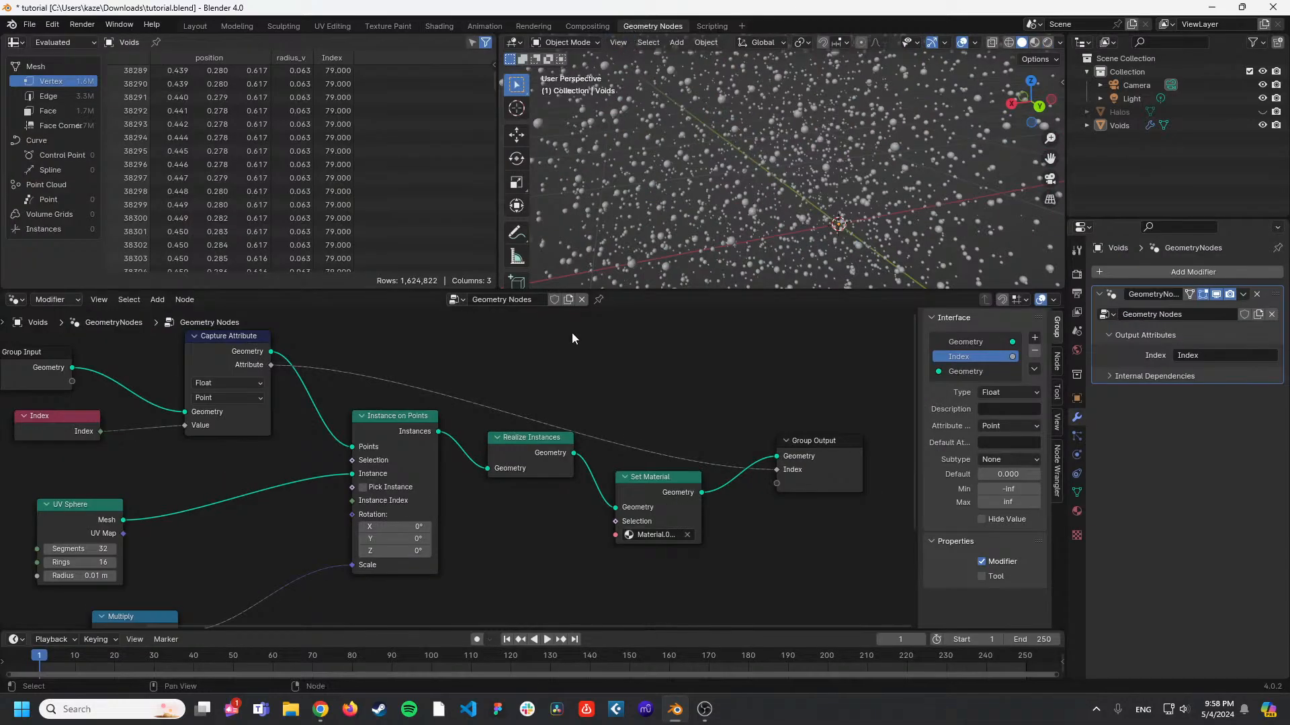
{"action": "middle_click_drag", "start_coordinate": [629, 393], "coordinate": [693, 401]}
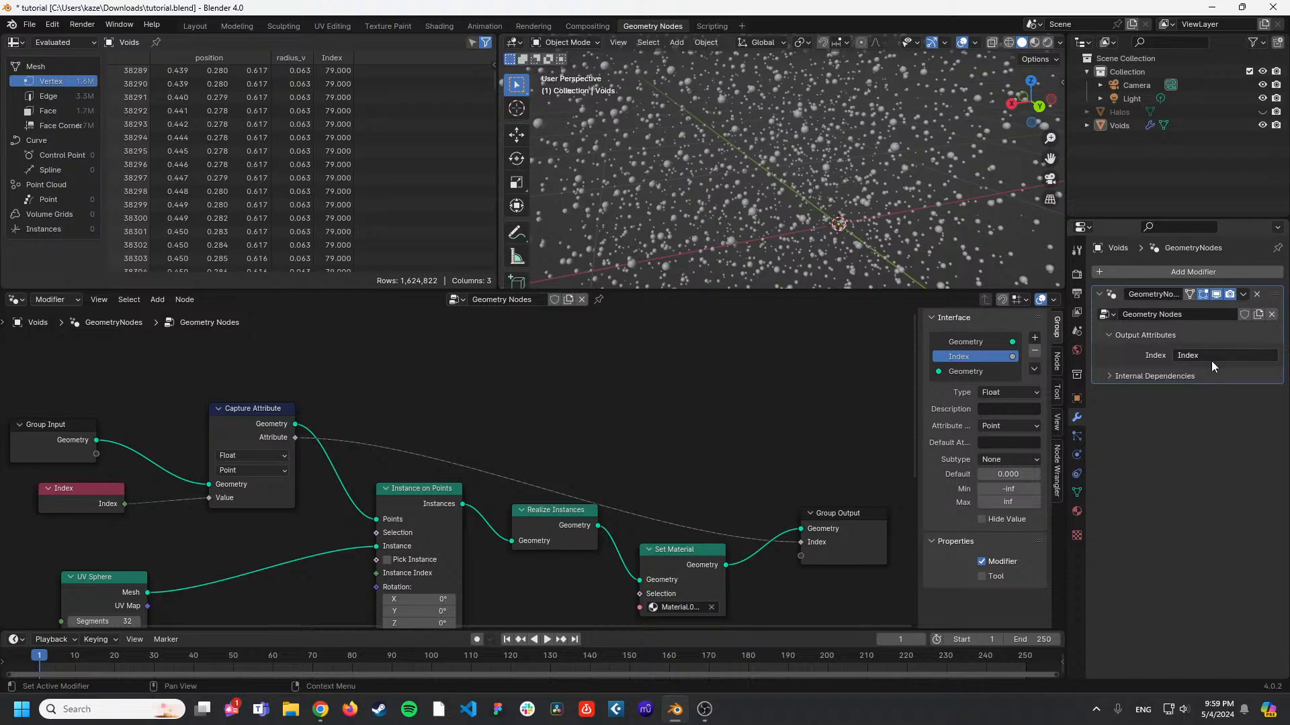
{"action": "left_click", "coordinate": [438, 25]}
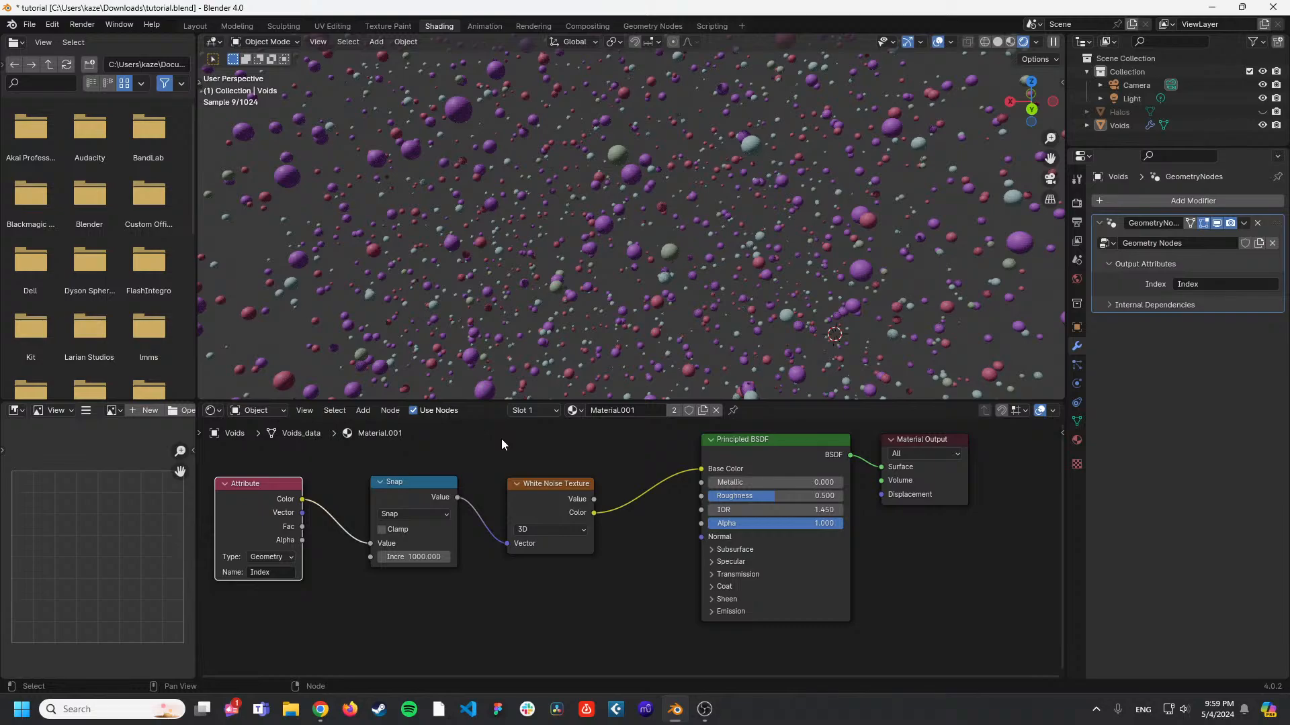
{"action": "middle_click_drag", "start_coordinate": [571, 376], "coordinate": [431, 396]}
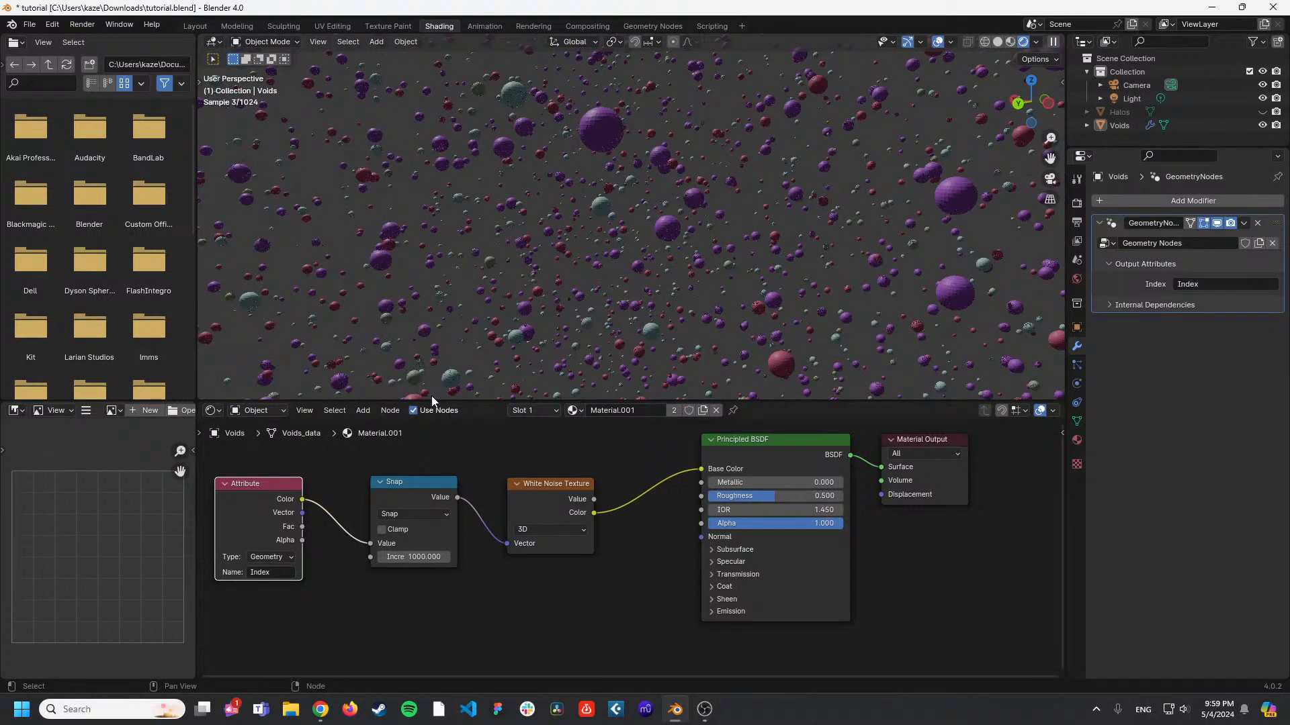
Try an increment of 100 in the Snap node, settle on 10, and inspect the spheres' colors.
{"action": "left_click", "coordinate": [407, 556]}
{"action": "type", "text": "100"}
{"action": "key", "text": "Return"}
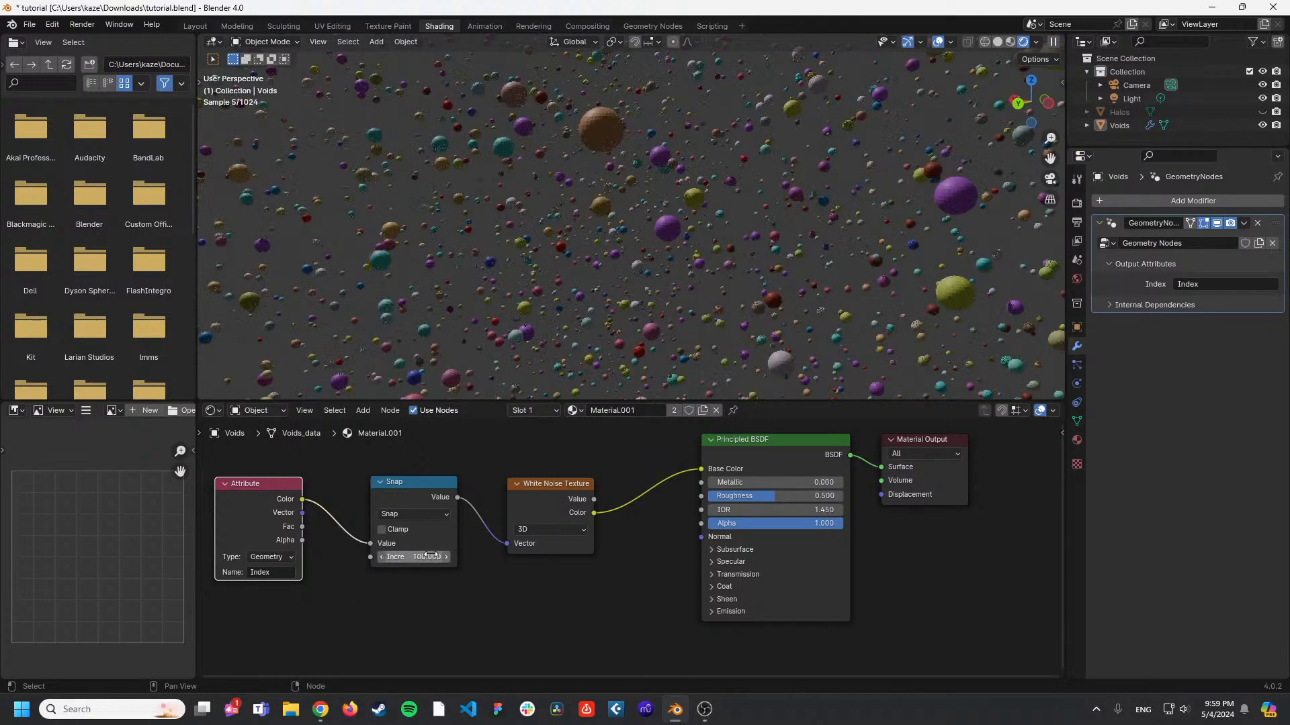
{"action": "middle_click_drag", "start_coordinate": [521, 282], "coordinate": [642, 243]}
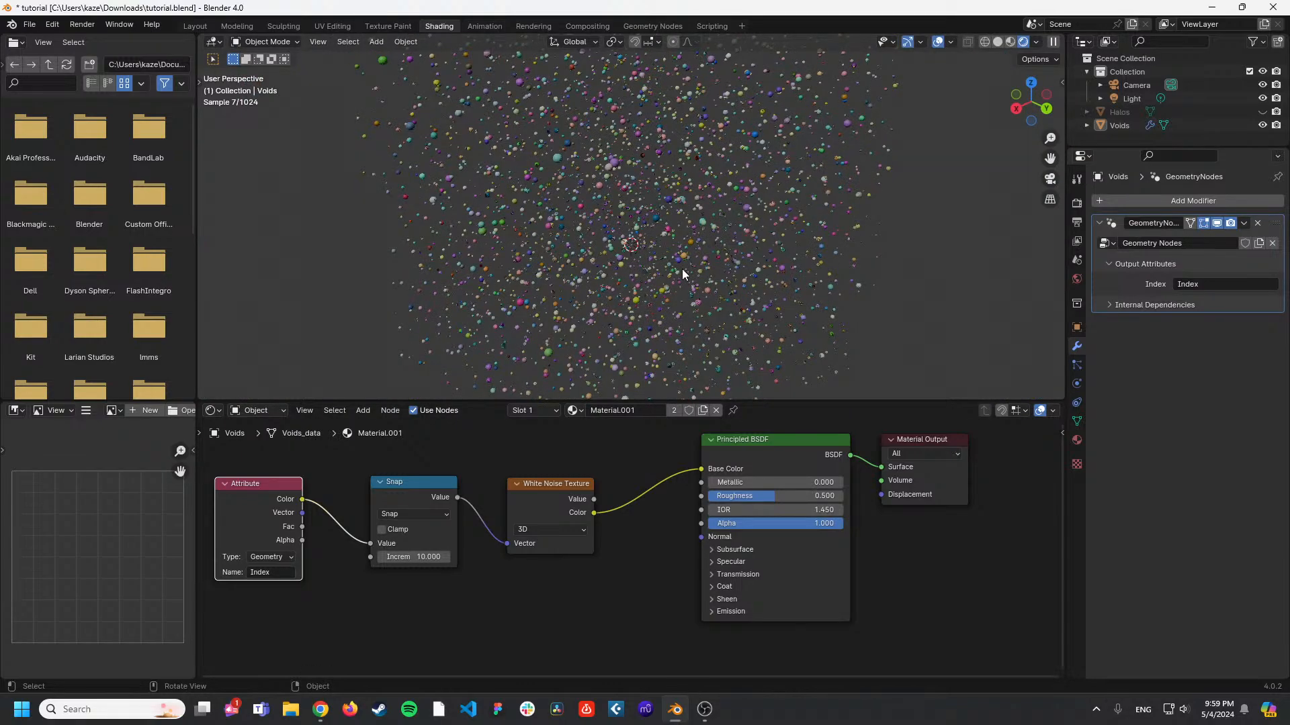
{"action": "middle_click_drag", "start_coordinate": [682, 274], "coordinate": [655, 226]}
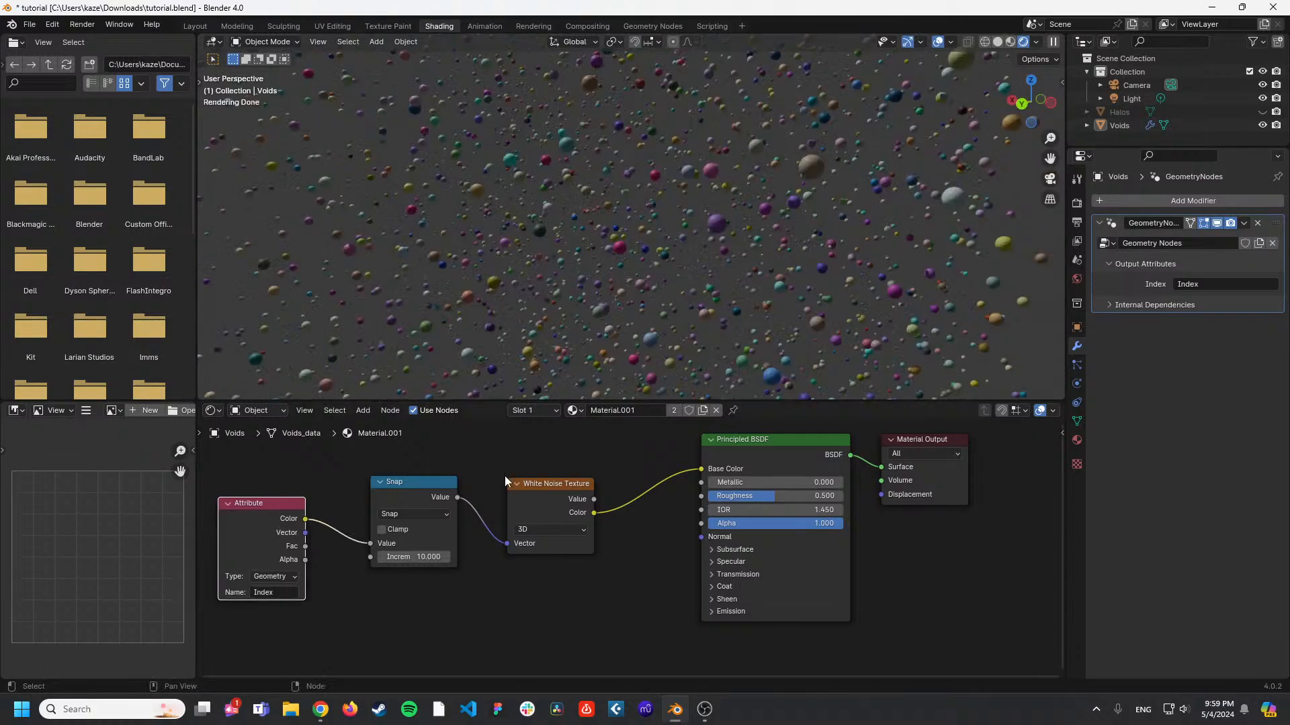
Move the Snap and White Noise Texture nodes closer to the Attribute node, making room before the Principled BSDF.
{"action": "left_click_drag", "start_coordinate": [551, 483], "coordinate": [539, 484]}
{"action": "left_click_drag", "start_coordinate": [402, 494], "coordinate": [401, 497]}
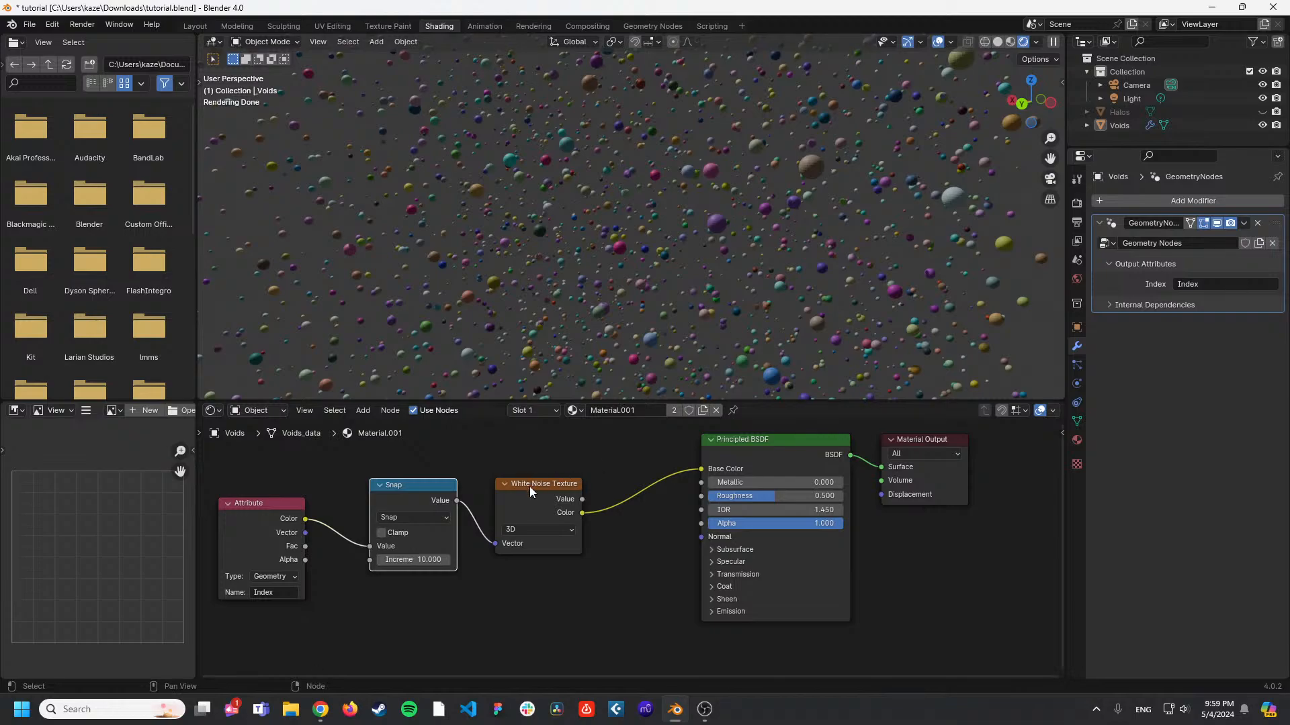
{"action": "left_click_drag", "start_coordinate": [532, 493], "coordinate": [519, 488]}
{"action": "left_click_drag", "start_coordinate": [411, 505], "coordinate": [379, 511]}
{"action": "left_click_drag", "start_coordinate": [501, 491], "coordinate": [475, 495]}
{"action": "key", "text": "shift+a"}
{"action": "left_click", "coordinate": [551, 457]}
{"action": "key", "text": "Escape"}
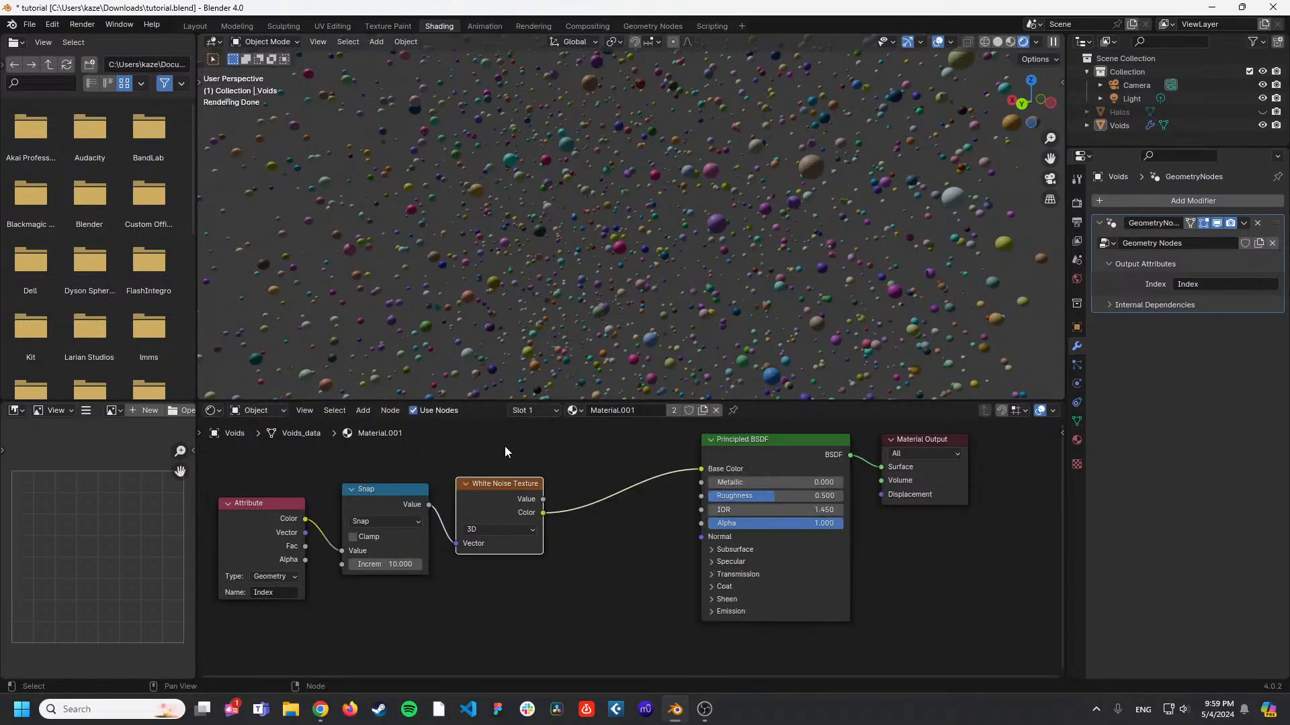
Insert a Color Ramp node on the link between the White Noise Texture color and the Principled BSDF base color.
{"action": "key", "text": "shift+a"}
{"action": "left_click", "coordinate": [506, 446]}
{"action": "type", "text": "colo"}
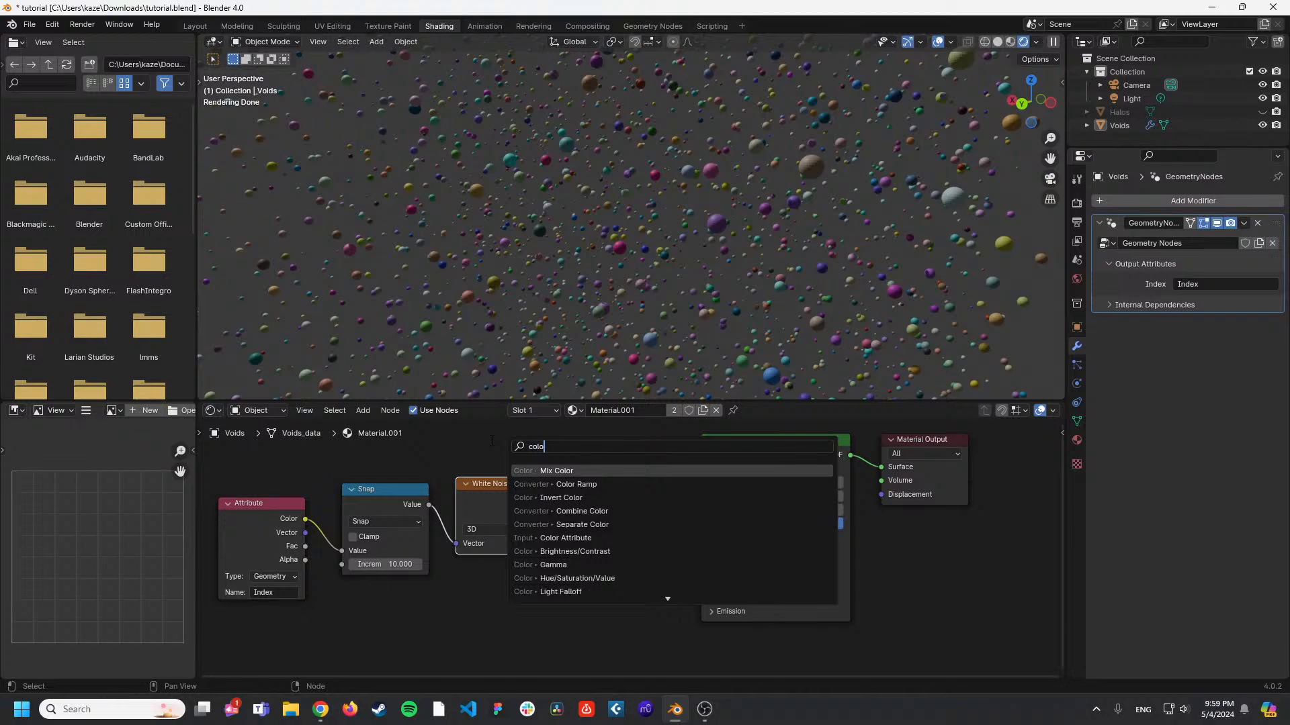
{"action": "key", "text": "Down"}
{"action": "key", "text": "Return"}
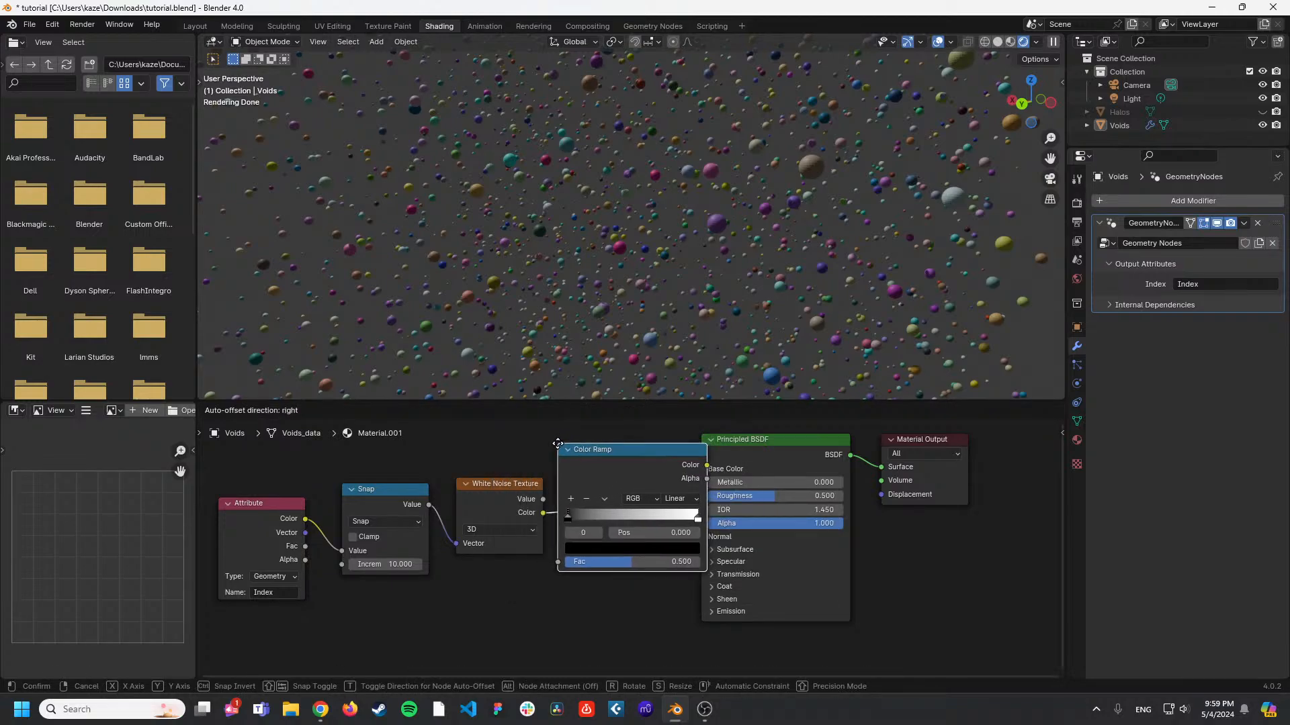
{"action": "left_click", "coordinate": [558, 443]}
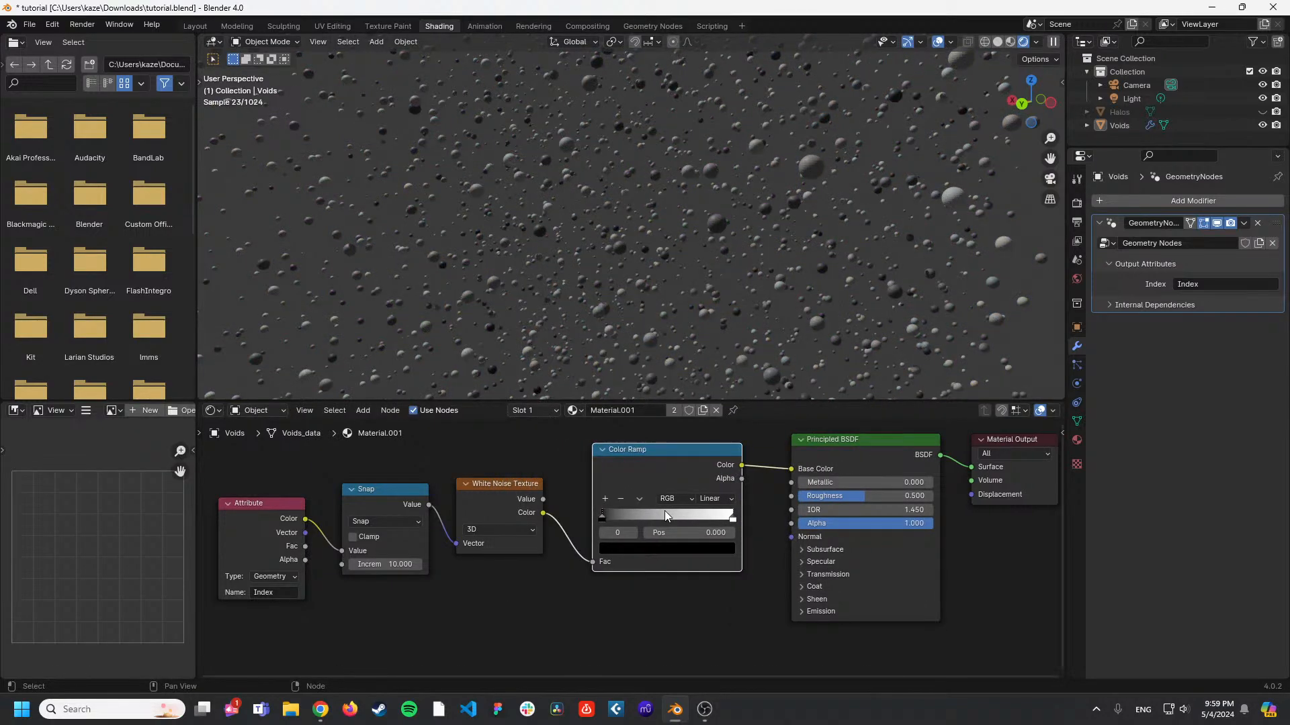
Set the Color Ramp's interpolation to Constant and move the white stop to about 0.73.
{"action": "left_click", "coordinate": [717, 499]}
{"action": "left_click", "coordinate": [731, 582]}
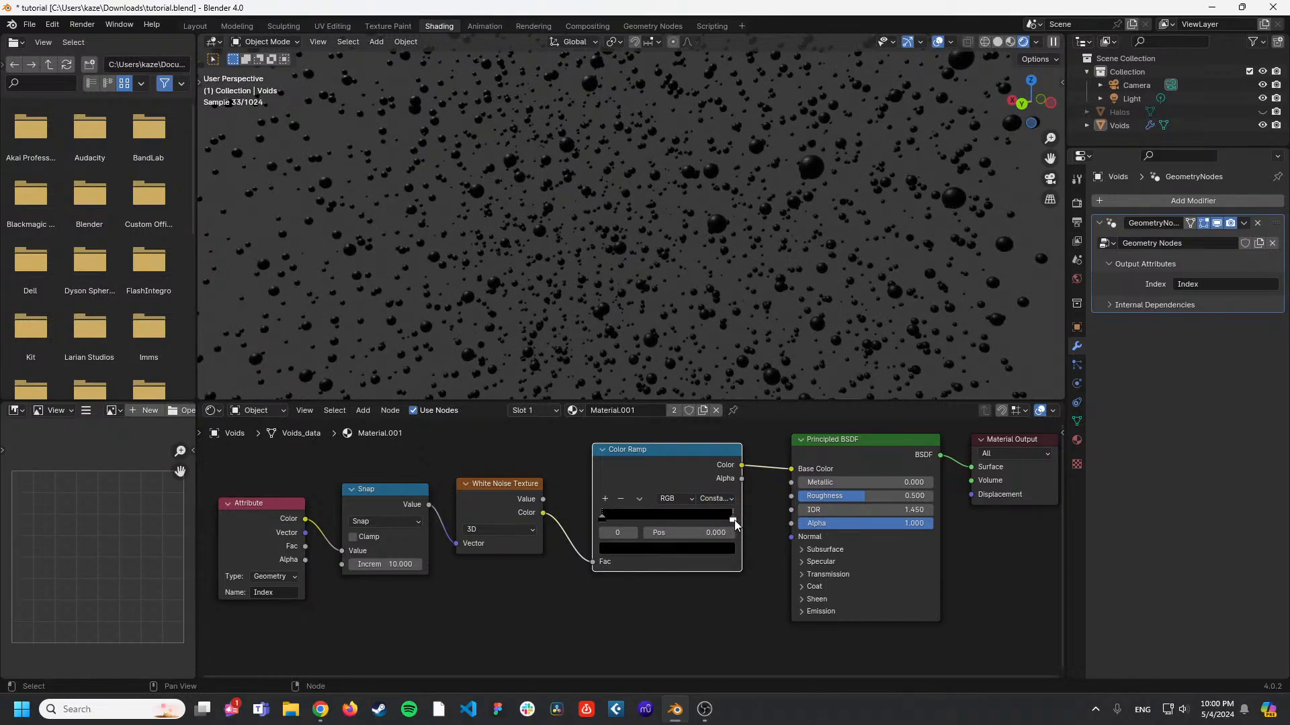
{"action": "left_click_drag", "start_coordinate": [734, 520], "coordinate": [698, 519]}
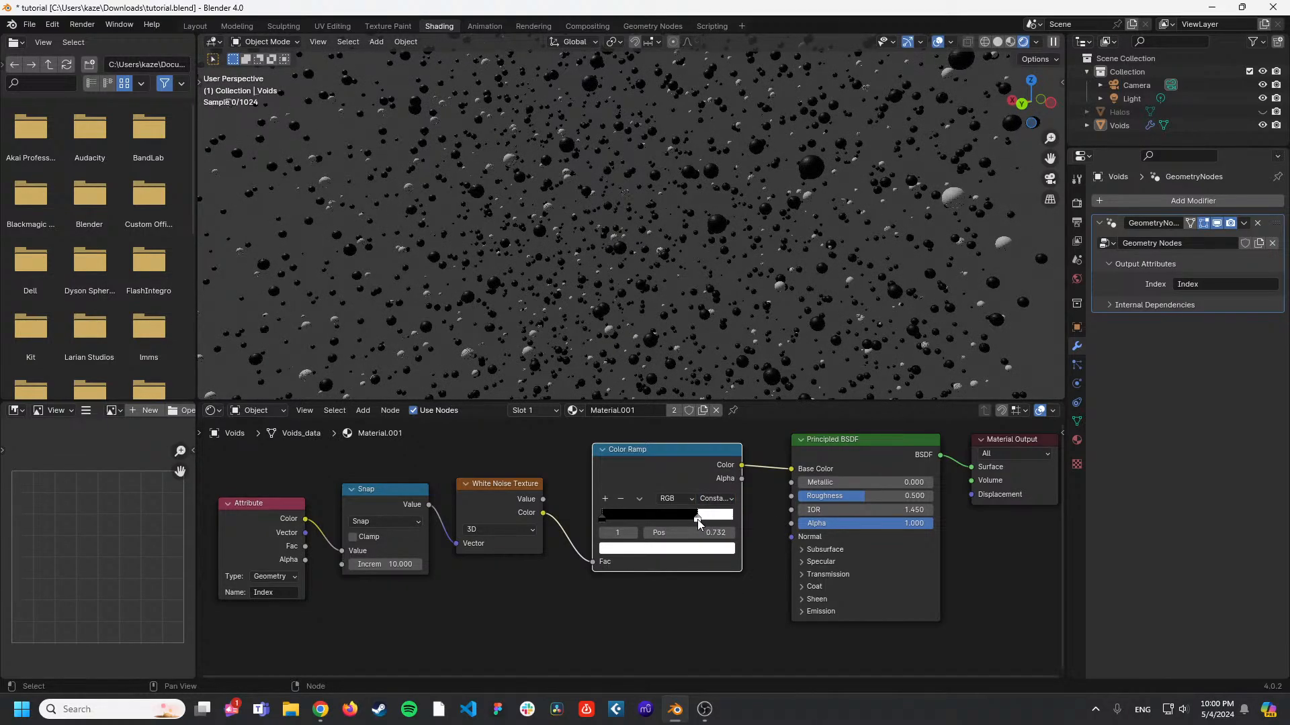
Add a blue middle stop to the Color Ramp and change the black first stop to bright green.
{"action": "left_click", "coordinate": [605, 500]}
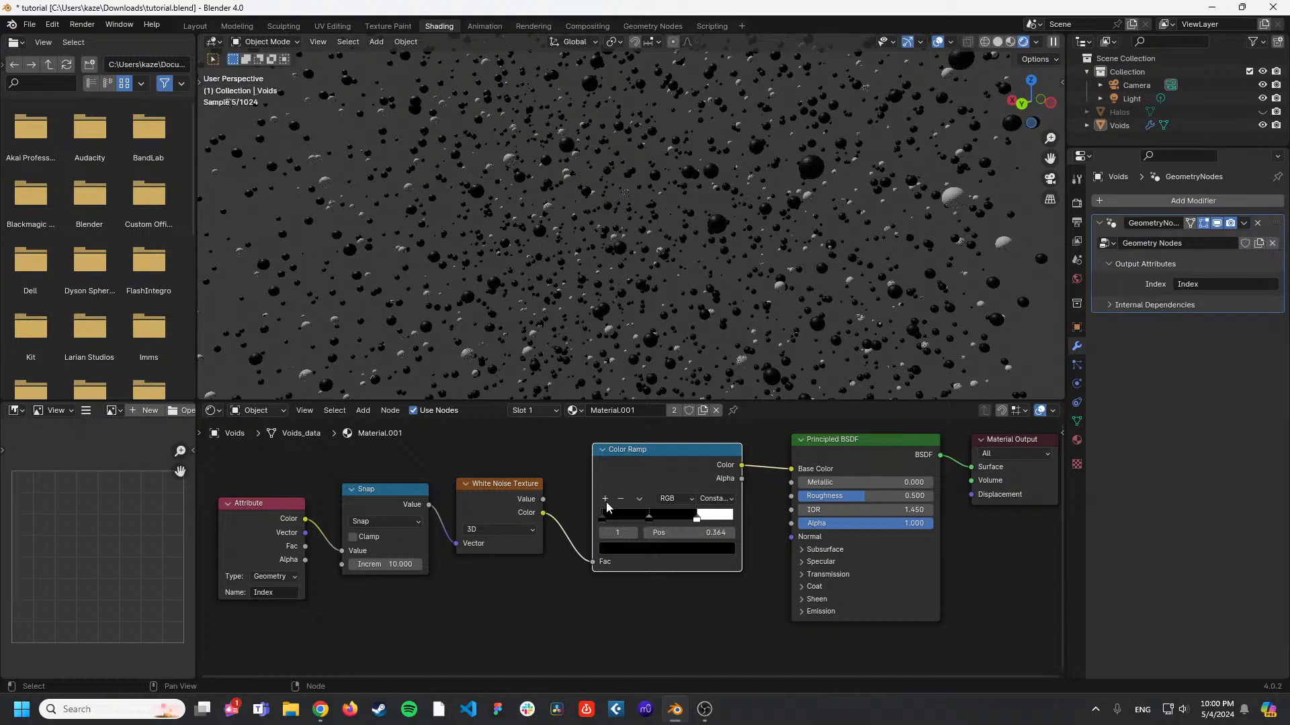
{"action": "left_click", "coordinate": [646, 547]}
{"action": "left_click_drag", "start_coordinate": [645, 517], "coordinate": [672, 517]}
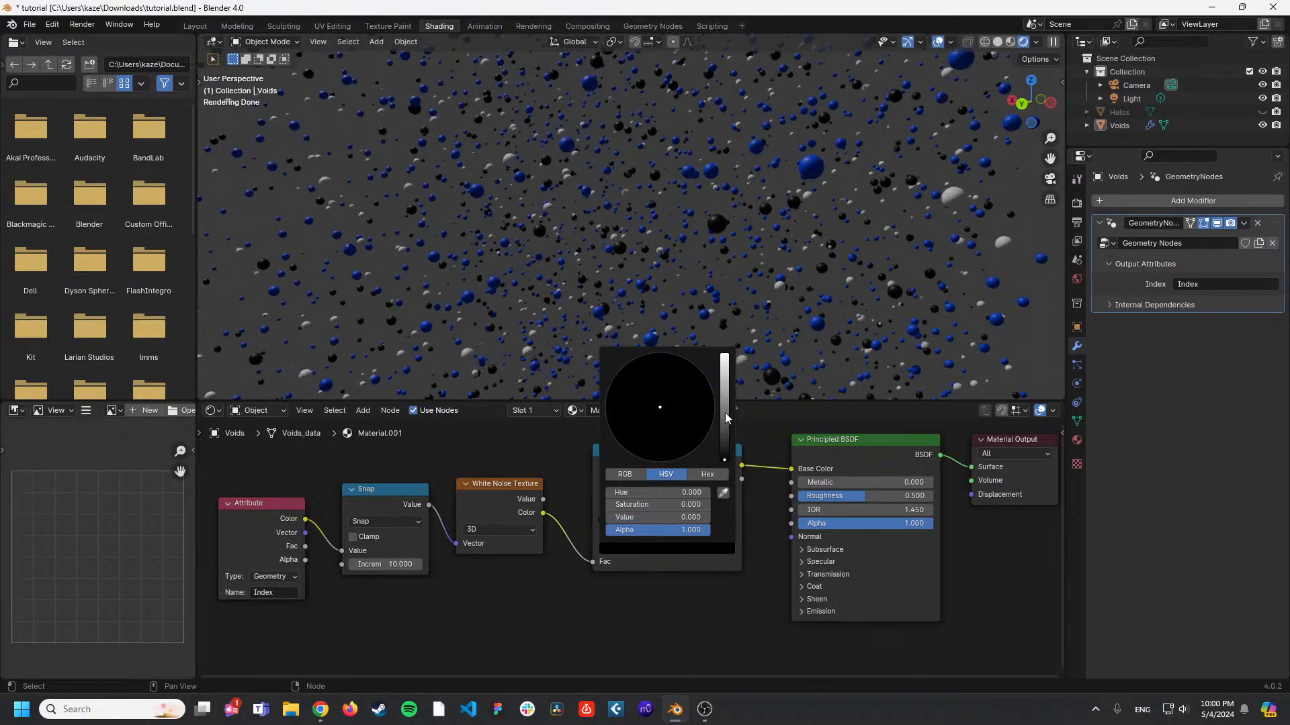
{"action": "left_click_drag", "start_coordinate": [725, 414], "coordinate": [724, 354]}
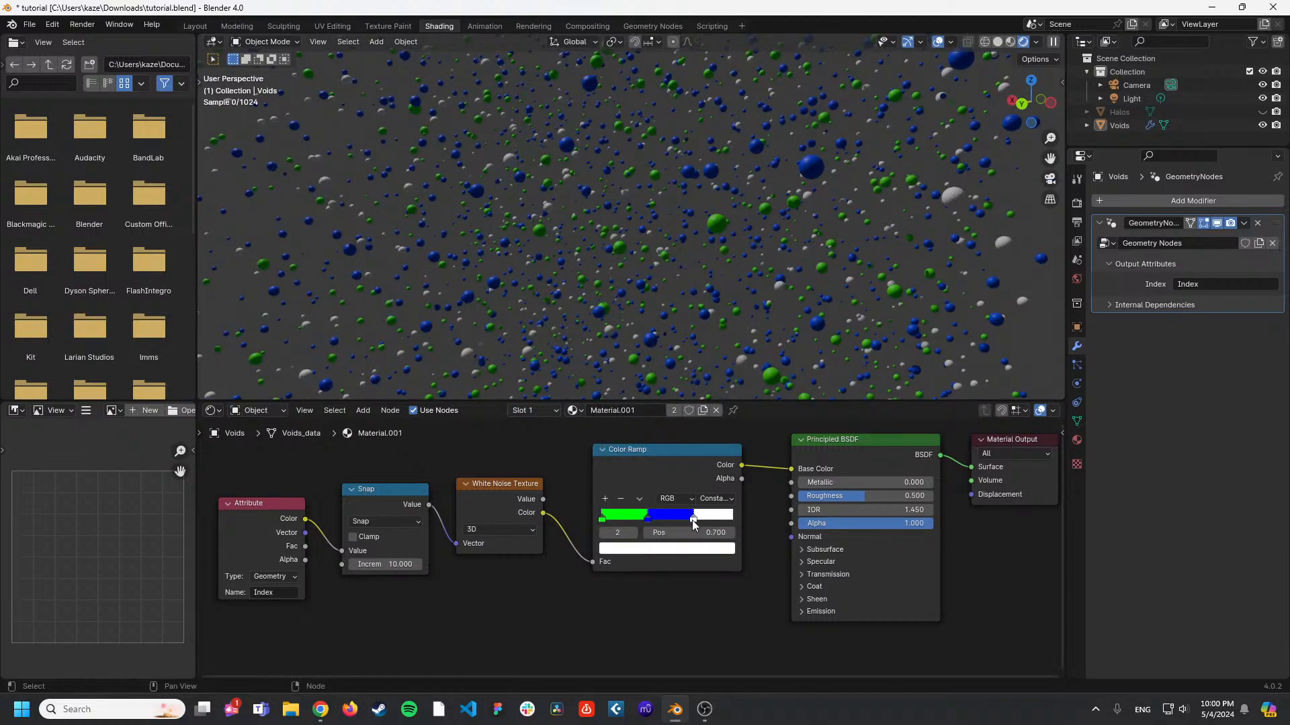
Change the Color Ramp's white last stop to bright red and inspect the spheres from several angles.
{"action": "left_click", "coordinate": [668, 549]}
{"action": "left_click", "coordinate": [724, 368]}
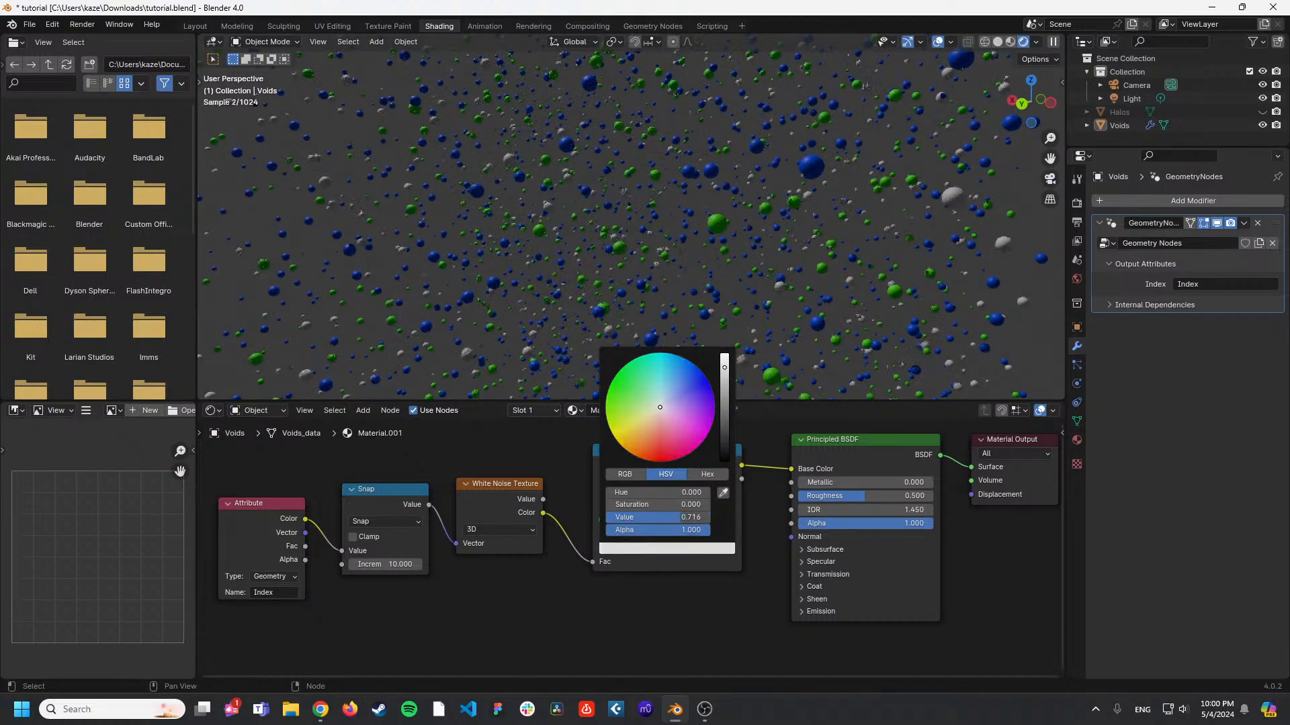
{"action": "left_click_drag", "start_coordinate": [724, 367], "coordinate": [724, 353]}
{"action": "left_click", "coordinate": [662, 461]}
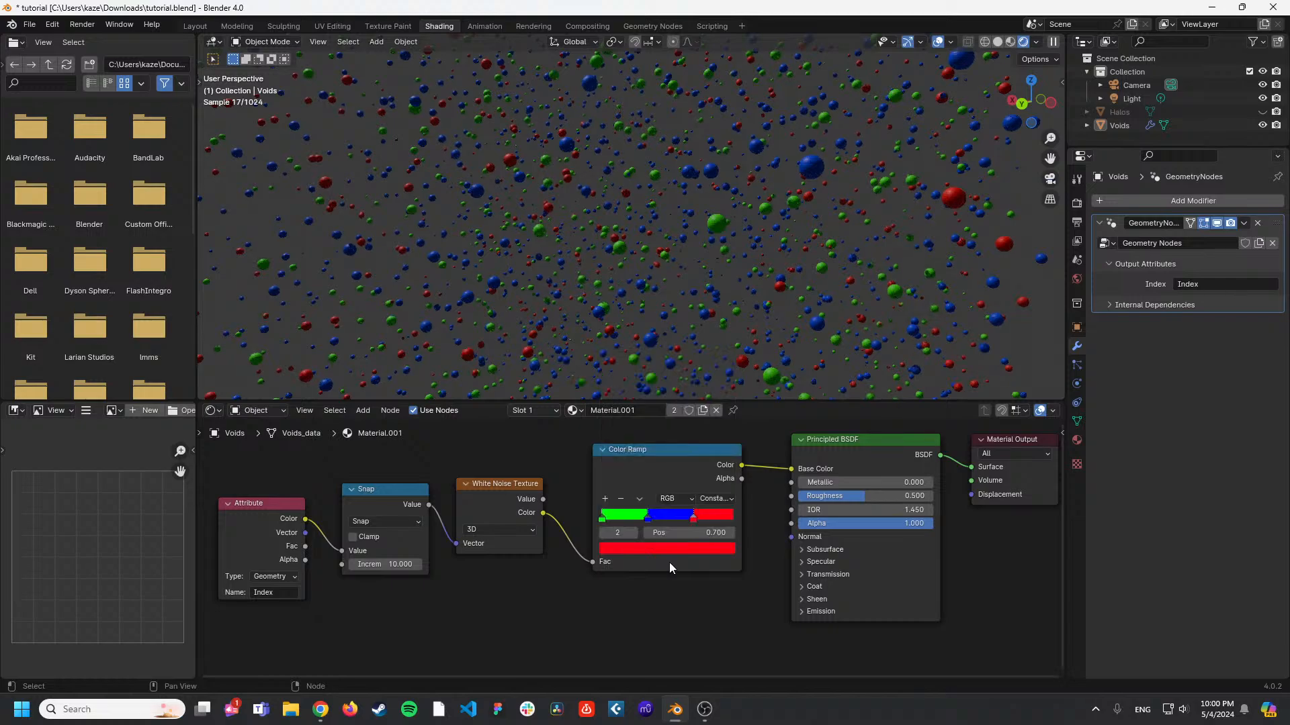
{"action": "middle_click_drag", "start_coordinate": [739, 301], "coordinate": [726, 318]}
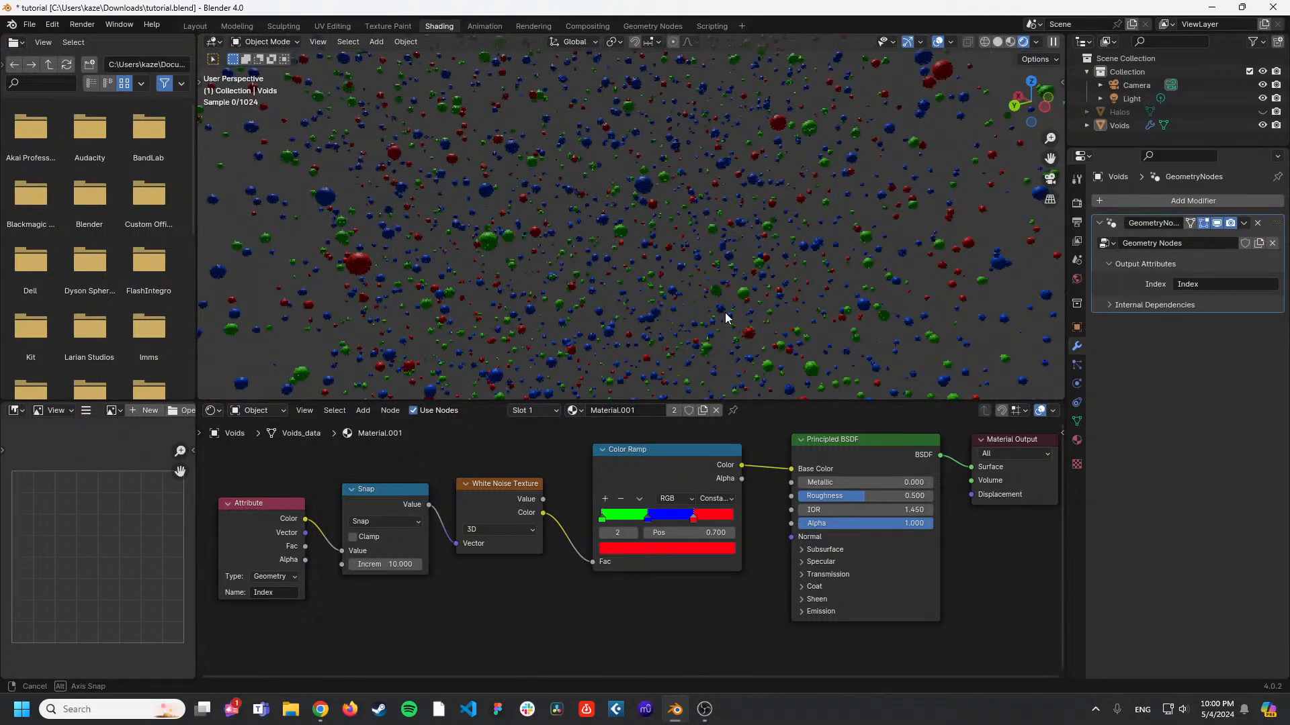
{"action": "middle_click_drag", "start_coordinate": [725, 318], "coordinate": [836, 250]}
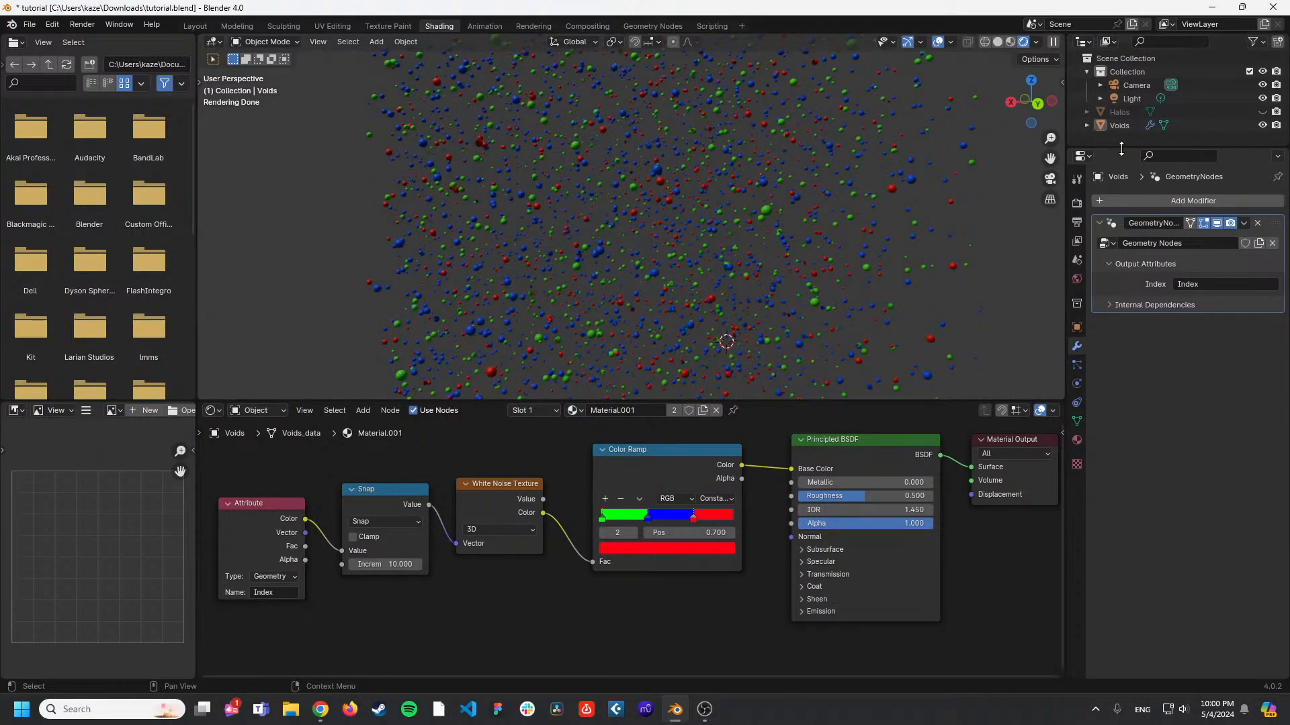
Enlarge the Outliner, and show the Voids object's node tree in the Geometry Nodes workspace after checking the Halos object.
{"action": "left_click_drag", "start_coordinate": [1120, 147], "coordinate": [1121, 314]}
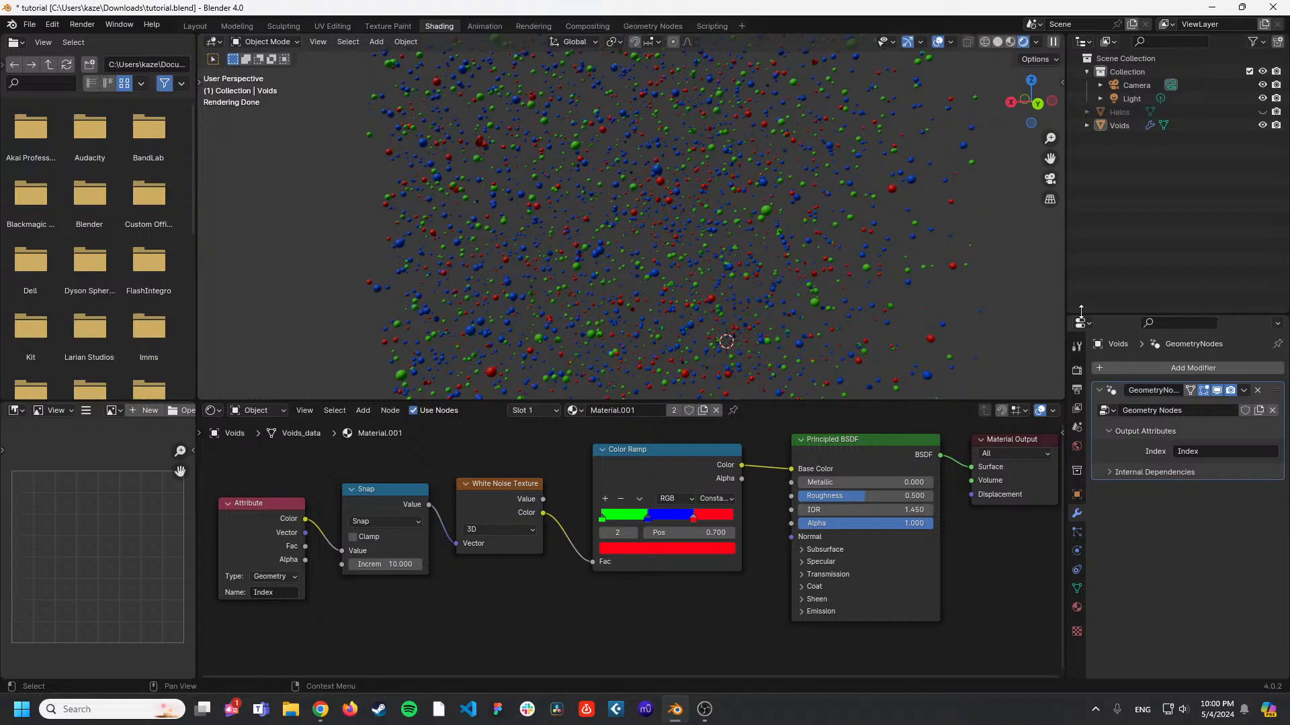
{"action": "left_click", "coordinate": [1113, 115]}
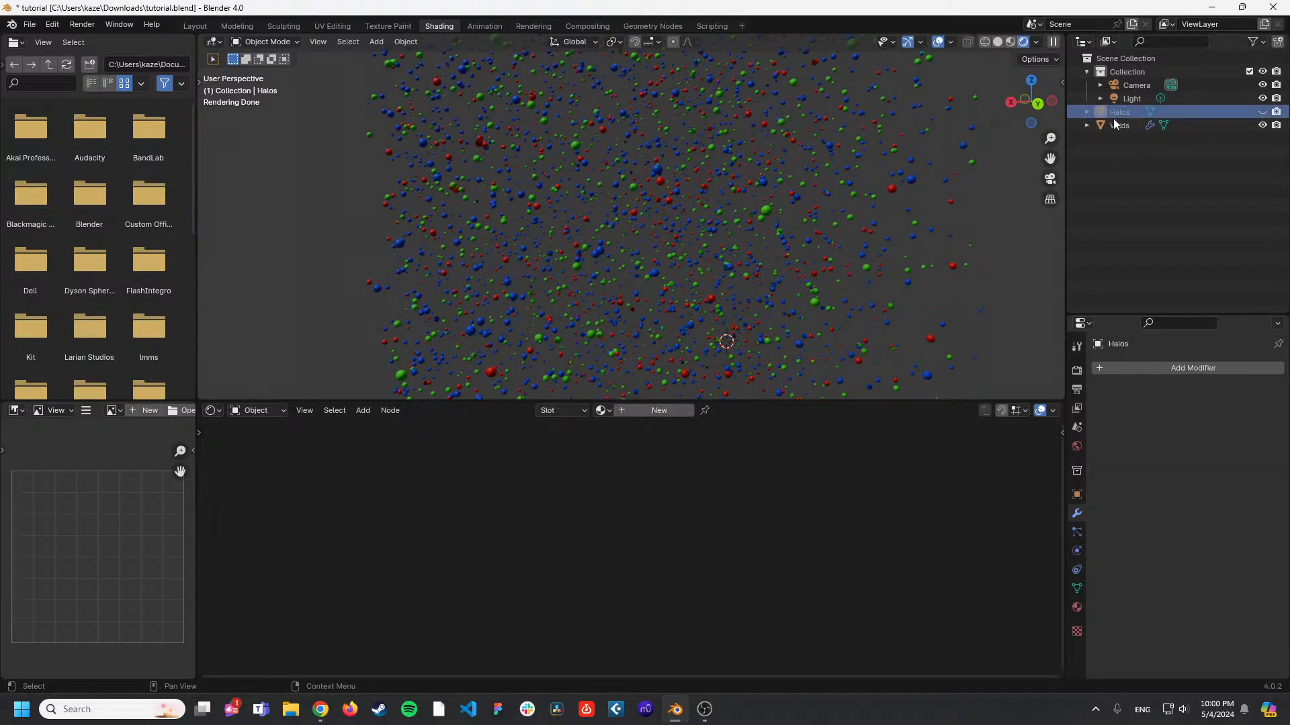
{"action": "left_click", "coordinate": [665, 26]}
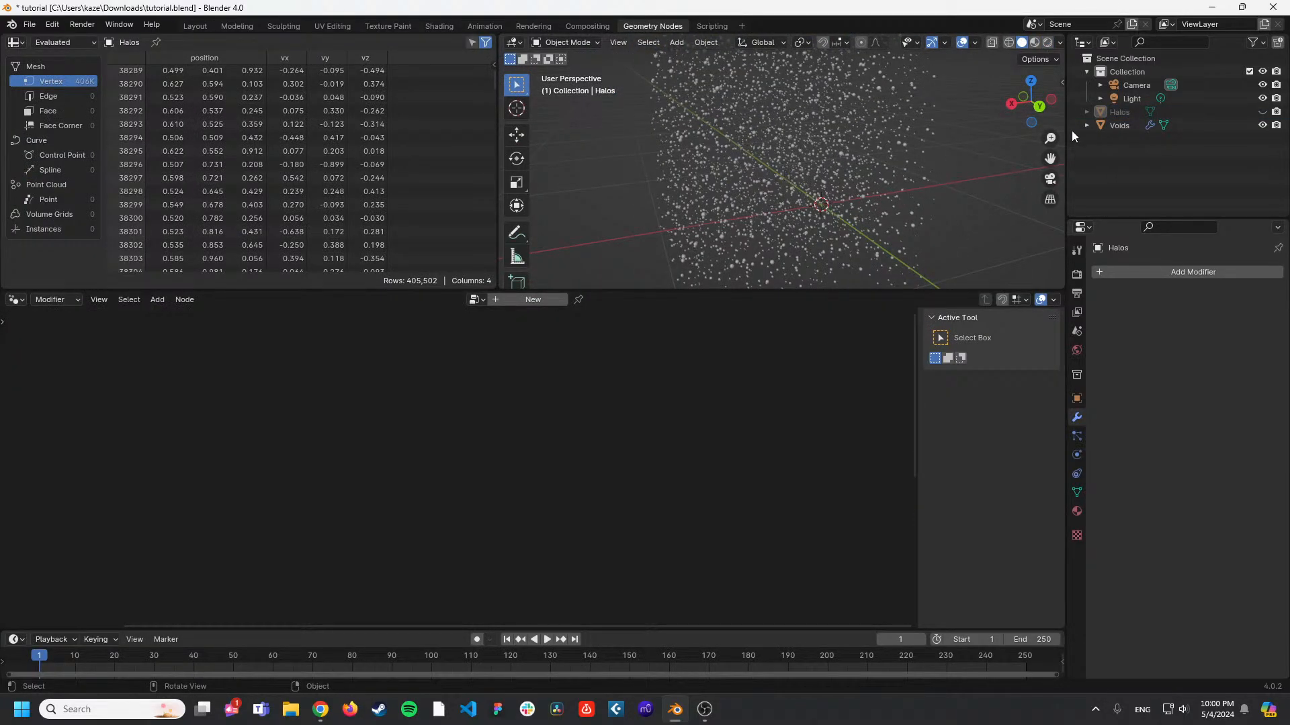
{"action": "left_click", "coordinate": [1119, 125]}
{"action": "middle_click_drag", "start_coordinate": [796, 188], "coordinate": [742, 202]}
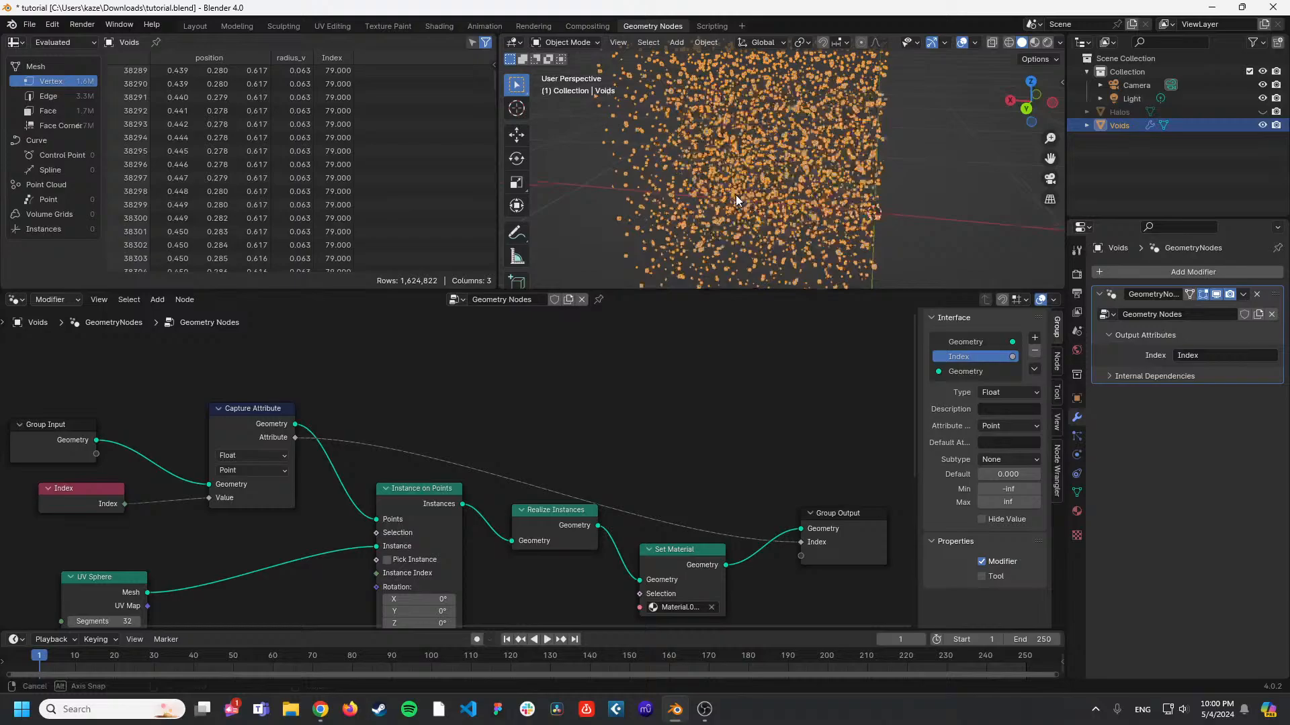
Switch the 3D view to rendered shading, enlarge it and inspect the deselected, coloured Voids spheres from several angles.
{"action": "left_click", "coordinate": [1047, 42]}
{"action": "mouse_move", "coordinate": [699, 290]}
{"action": "left_mouse_down"}
{"action": "mouse_move", "coordinate": [687, 325]}
{"action": "mouse_move", "coordinate": [874, 275]}
{"action": "left_mouse_up"}
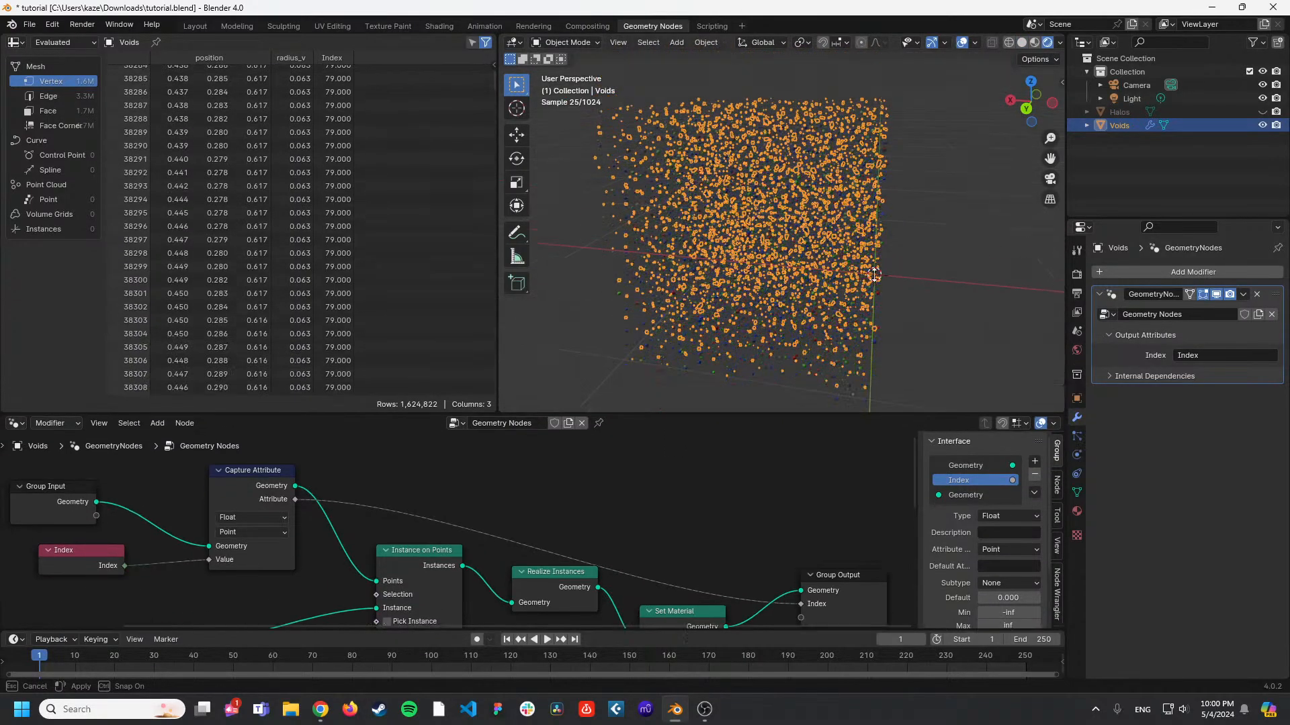
{"action": "scroll", "coordinate": [912, 265], "scroll_direction": "up", "scroll_amount": 4}
{"action": "middle_click_drag", "start_coordinate": [912, 265], "coordinate": [865, 250]}
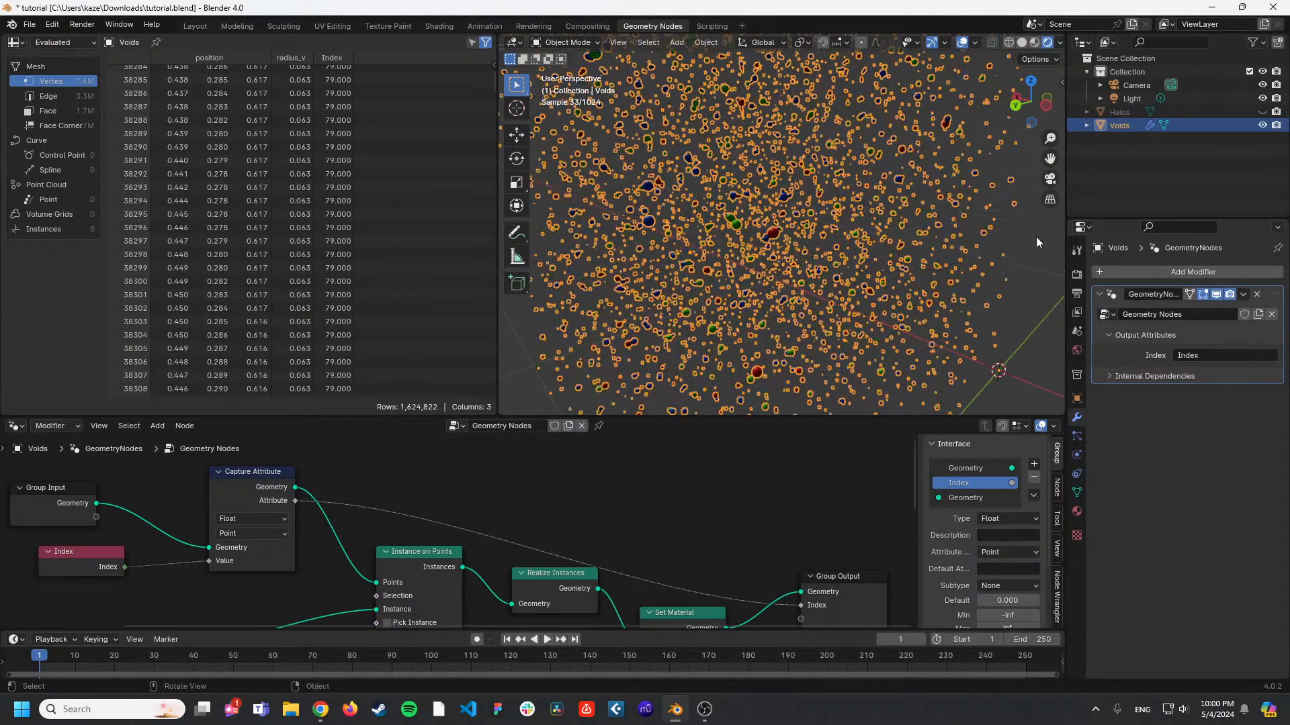
{"action": "left_click", "coordinate": [1036, 237]}
{"action": "middle_click_drag", "start_coordinate": [960, 215], "coordinate": [989, 262]}
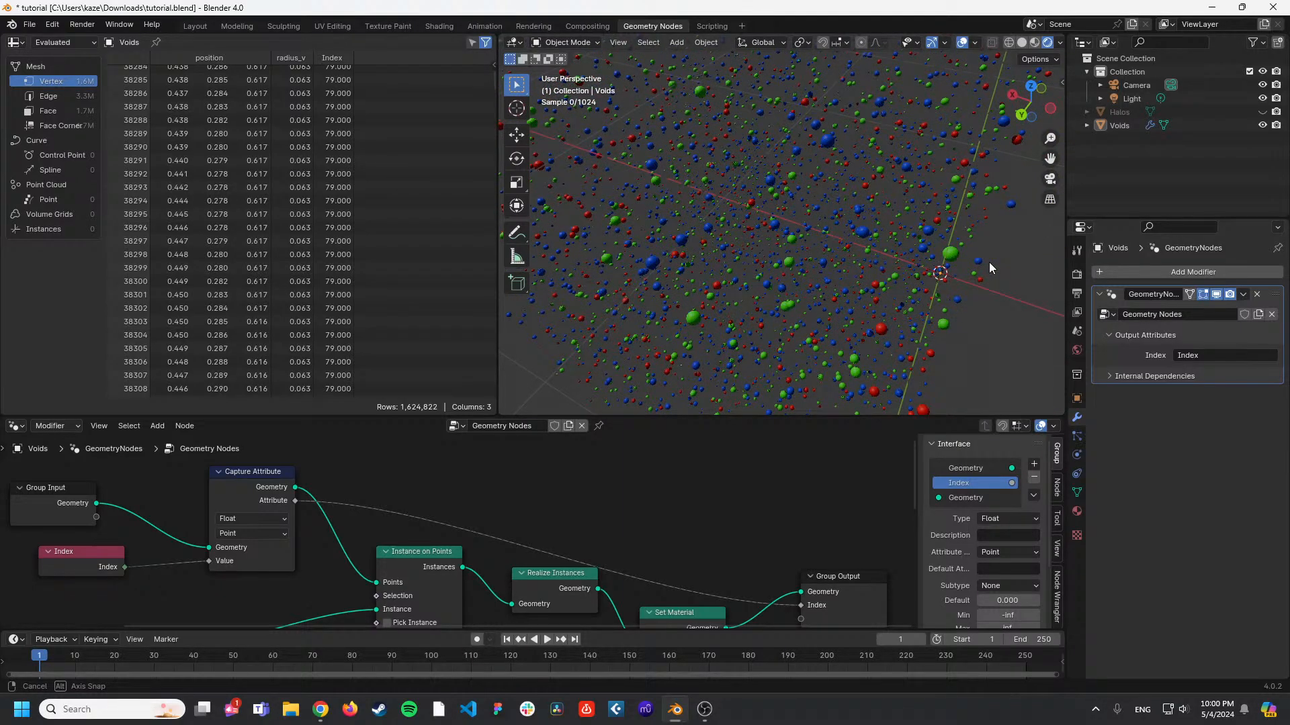
Show the Halos object, hide Voids, and create a new Geometry Nodes tree on Halos in an enlarged node editor.
{"action": "left_click", "coordinate": [1262, 112]}
{"action": "left_click", "coordinate": [1262, 126]}
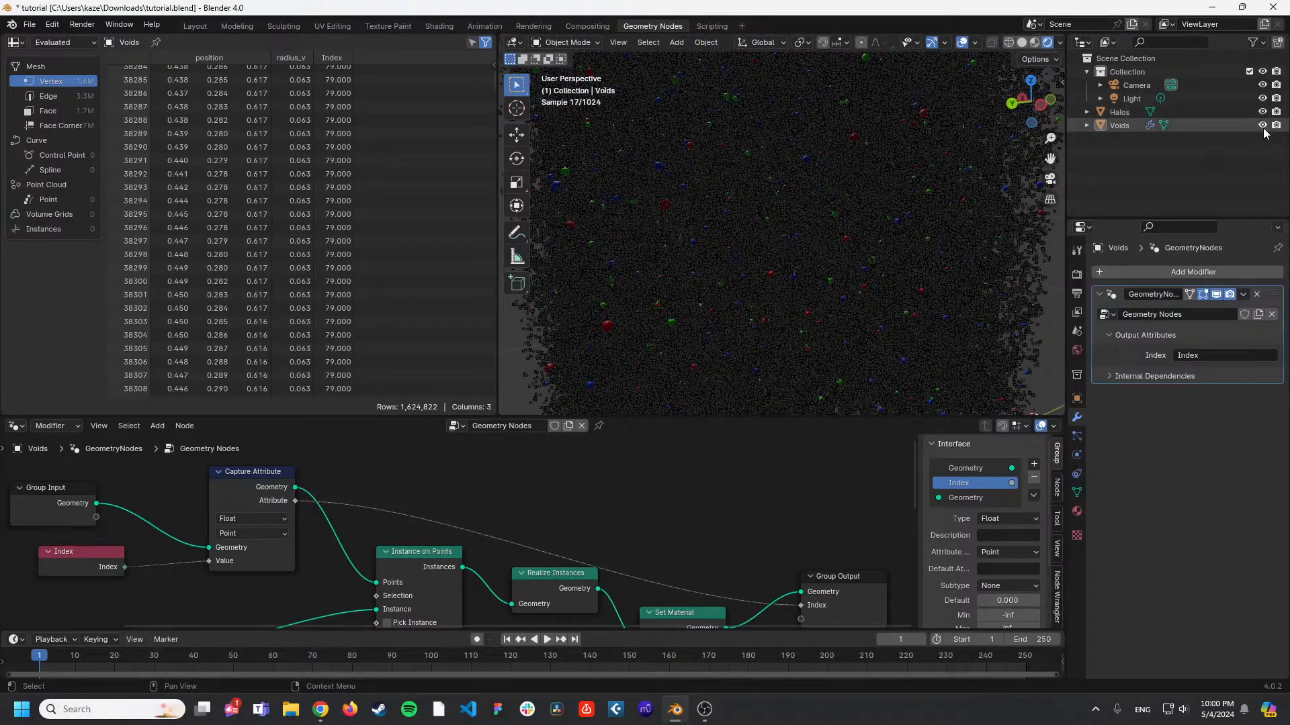
{"action": "left_click", "coordinate": [829, 228]}
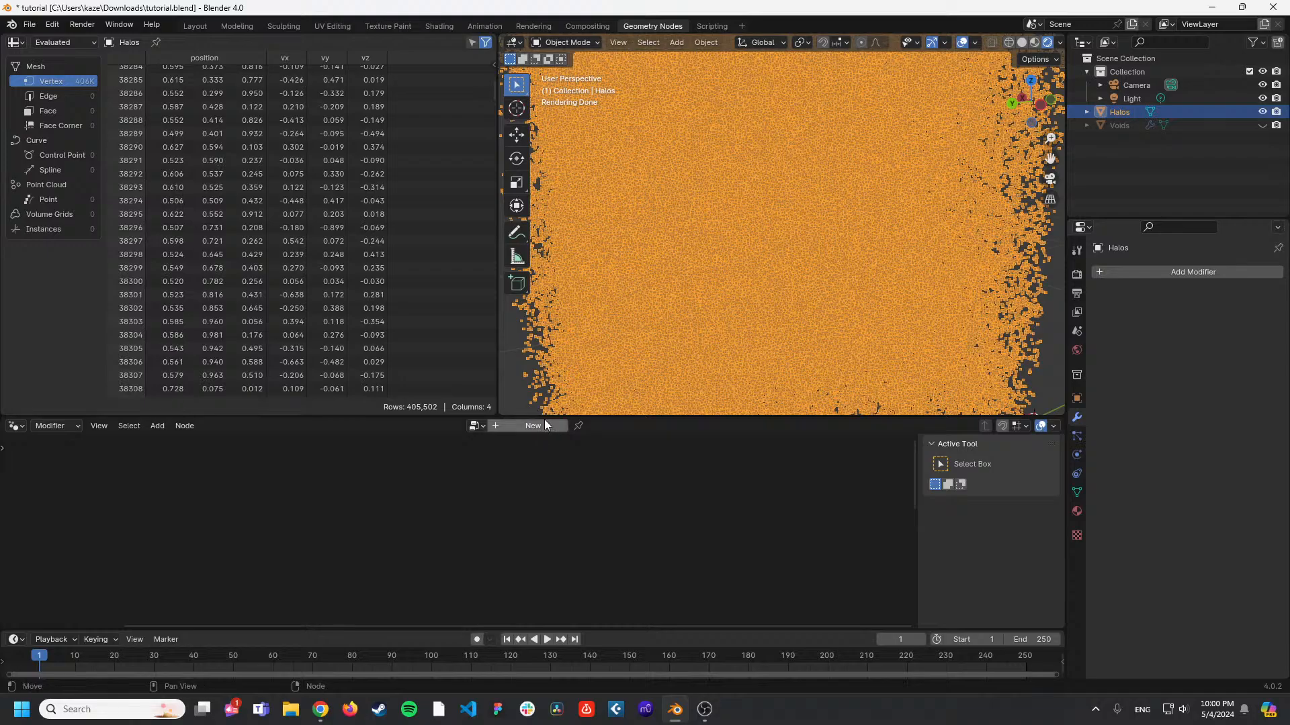
{"action": "left_click_drag", "start_coordinate": [642, 416], "coordinate": [623, 320]}
{"action": "left_click", "coordinate": [534, 321]}
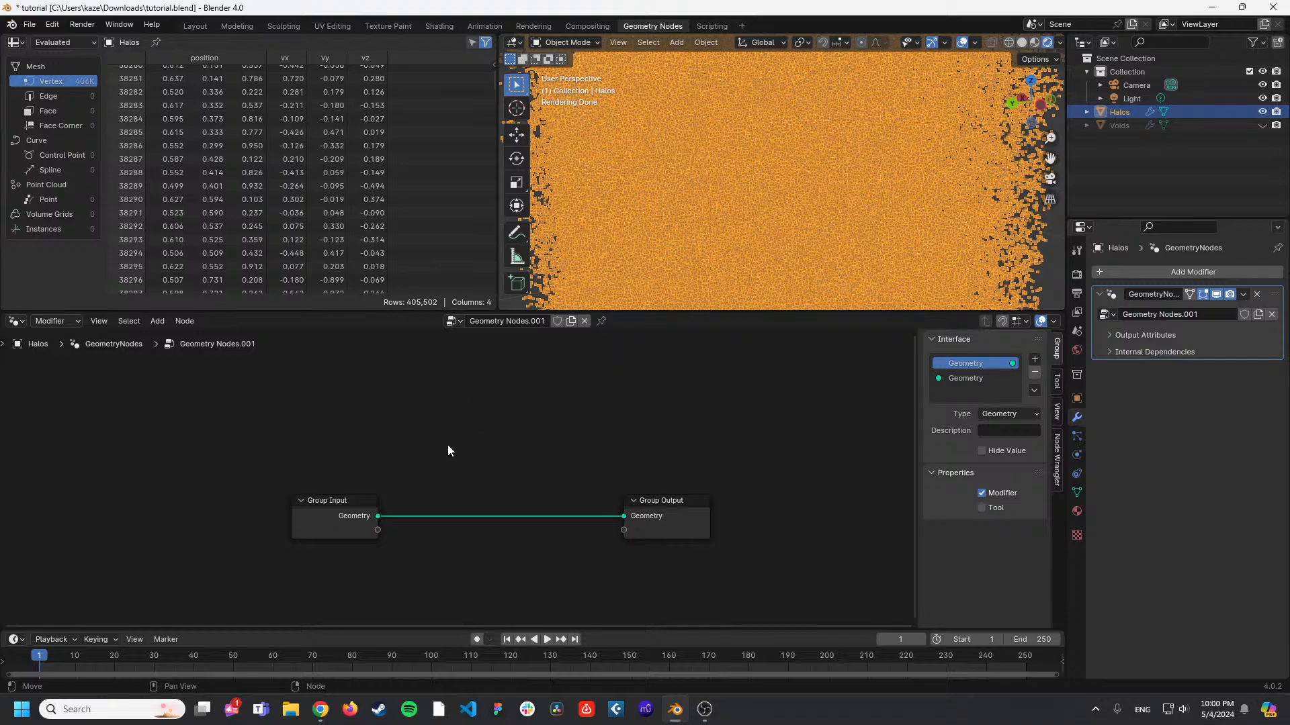
Try to assign the existing Geometry Nodes tree to the Halos object.
{"action": "key", "text": "shift+a"}
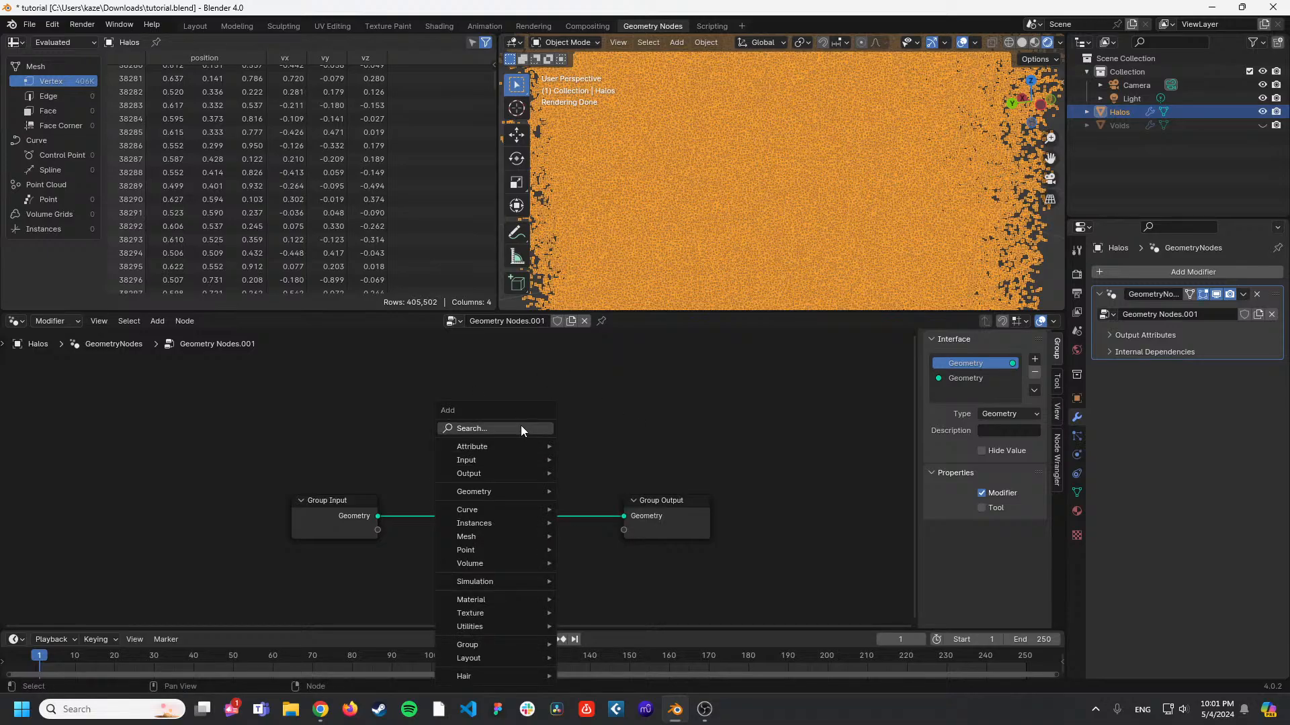
{"action": "left_click", "coordinate": [521, 425]}
{"action": "key", "text": "Escape"}
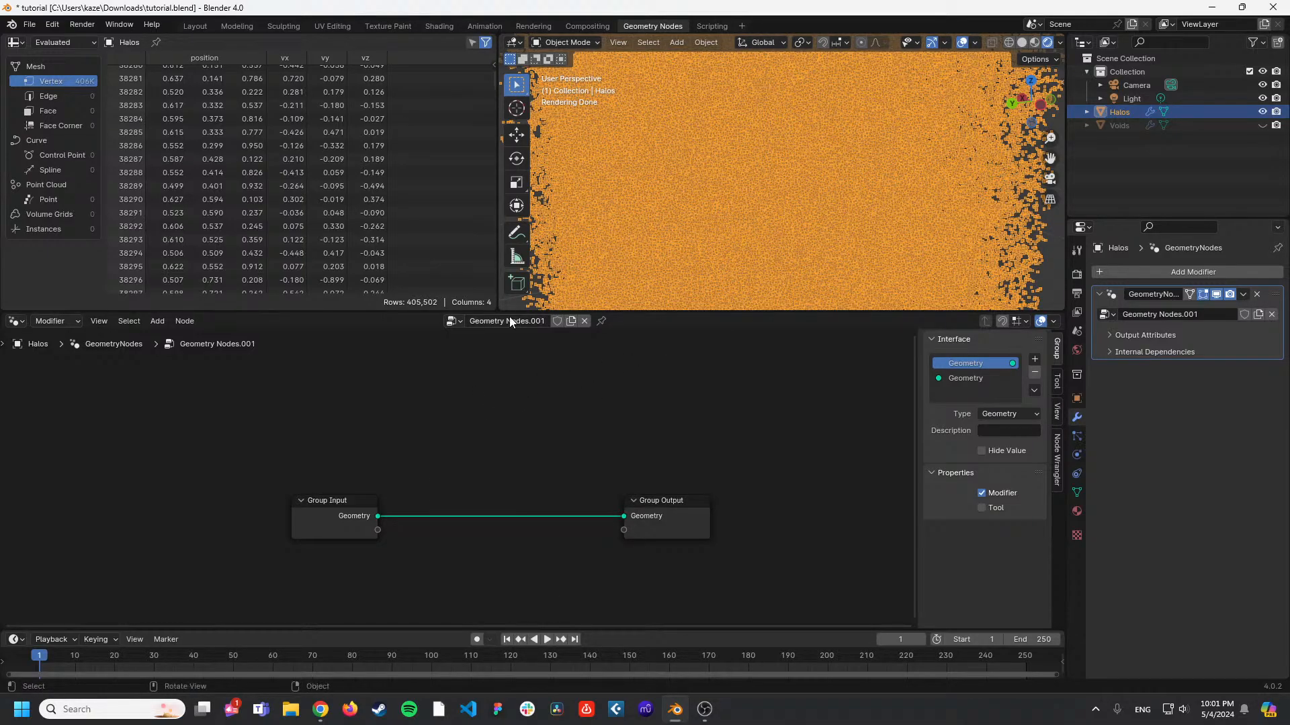
{"action": "left_click", "coordinate": [453, 321]}
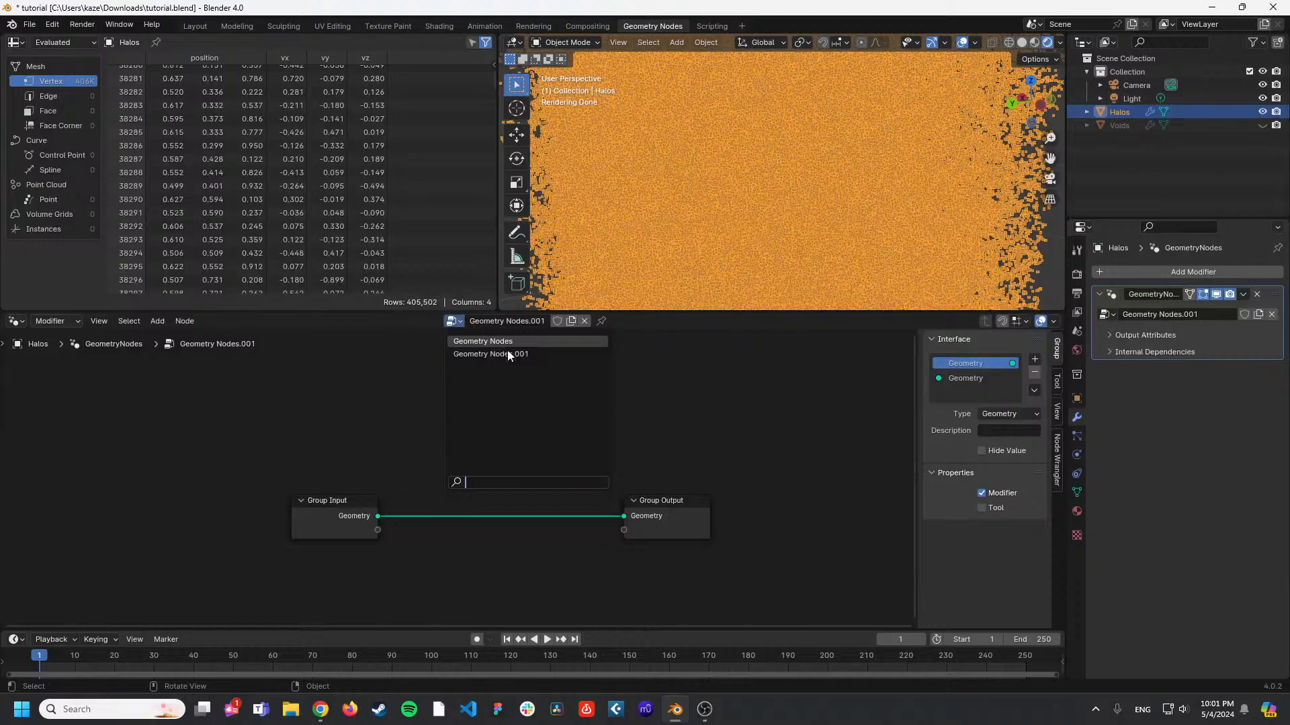
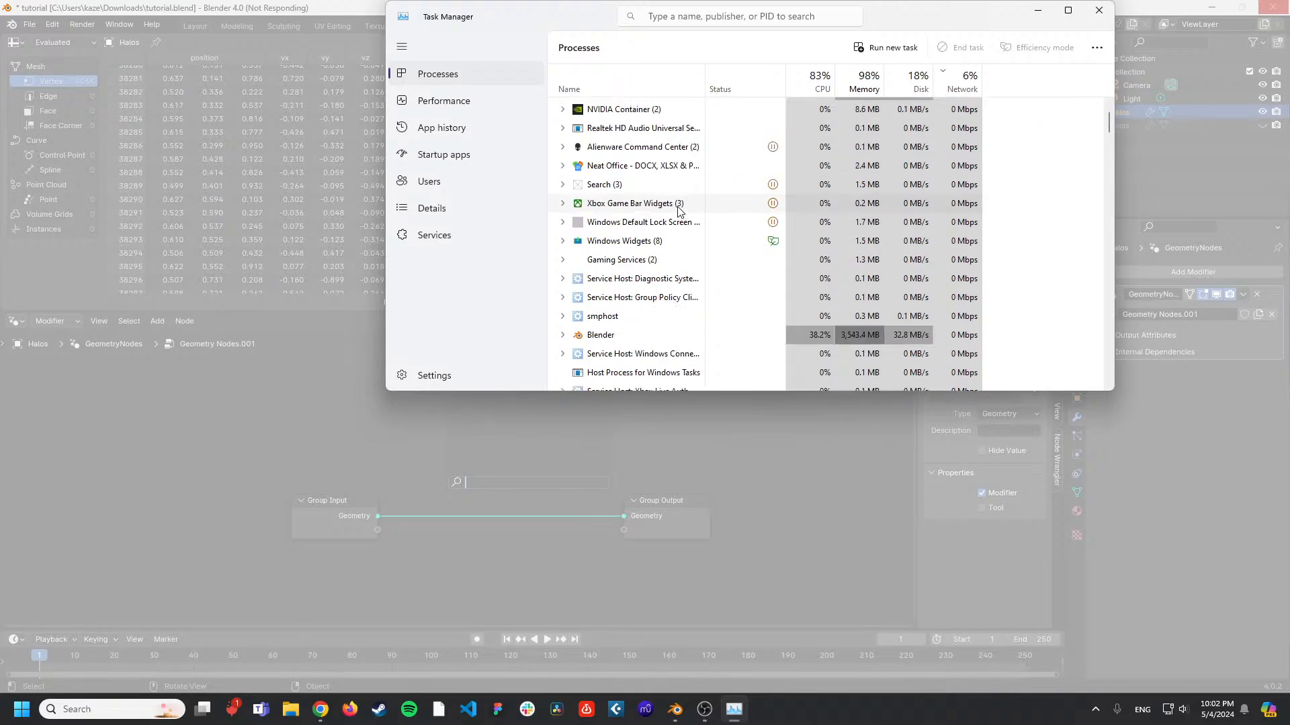
End the unresponsive Blender task in Task Manager and reopen tutorial.blend in a new Blender session.
{"action": "left_click", "coordinate": [648, 335]}
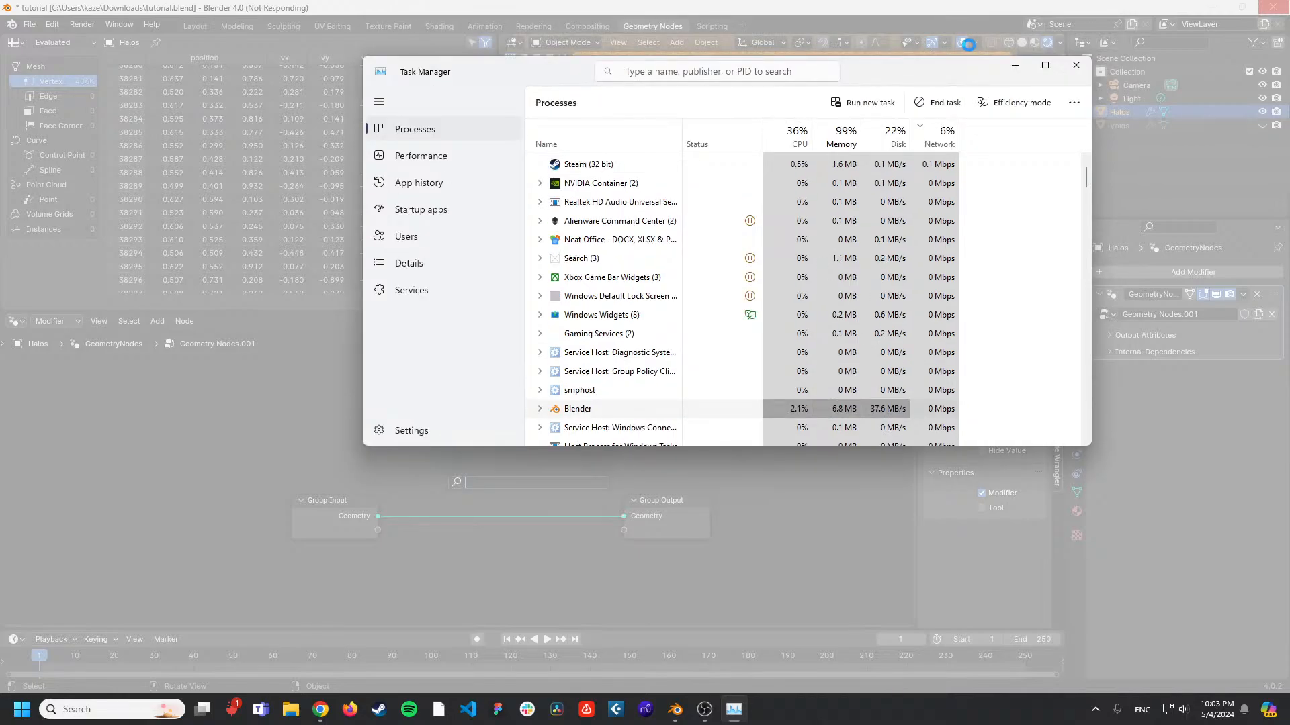
{"action": "left_click", "coordinate": [927, 118]}
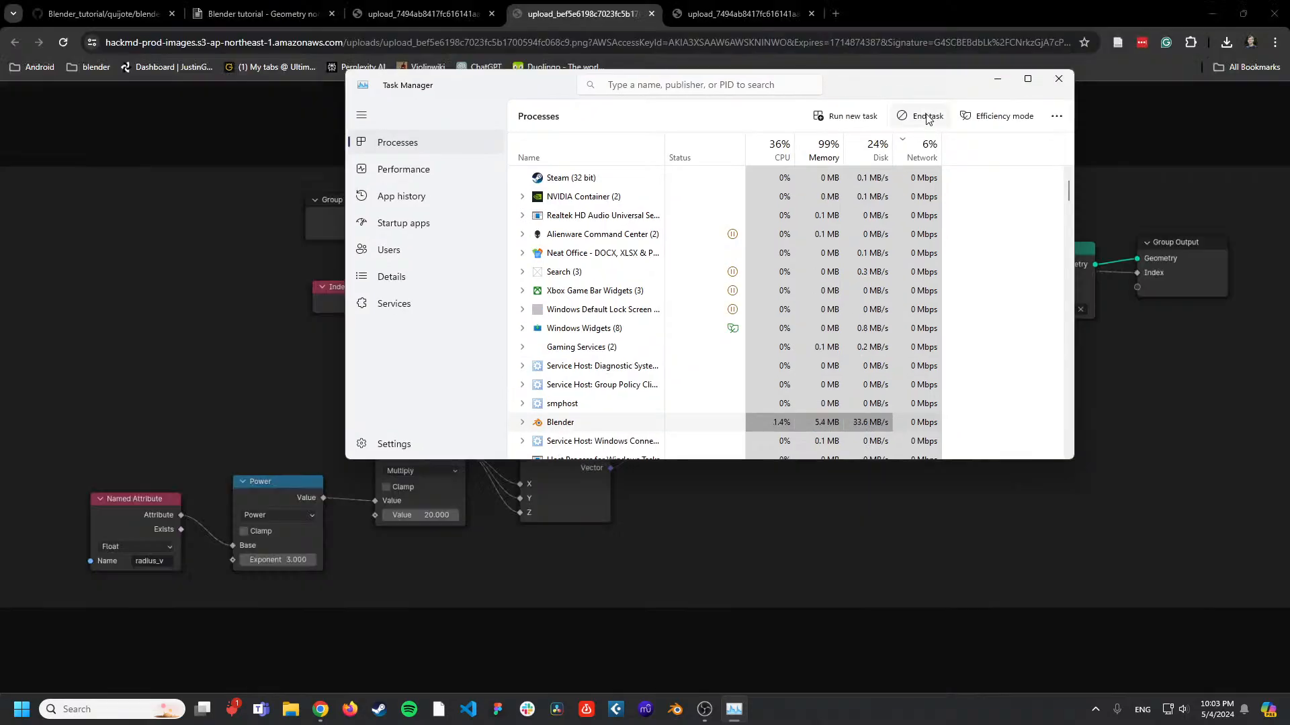
{"action": "left_click", "coordinate": [1058, 80]}
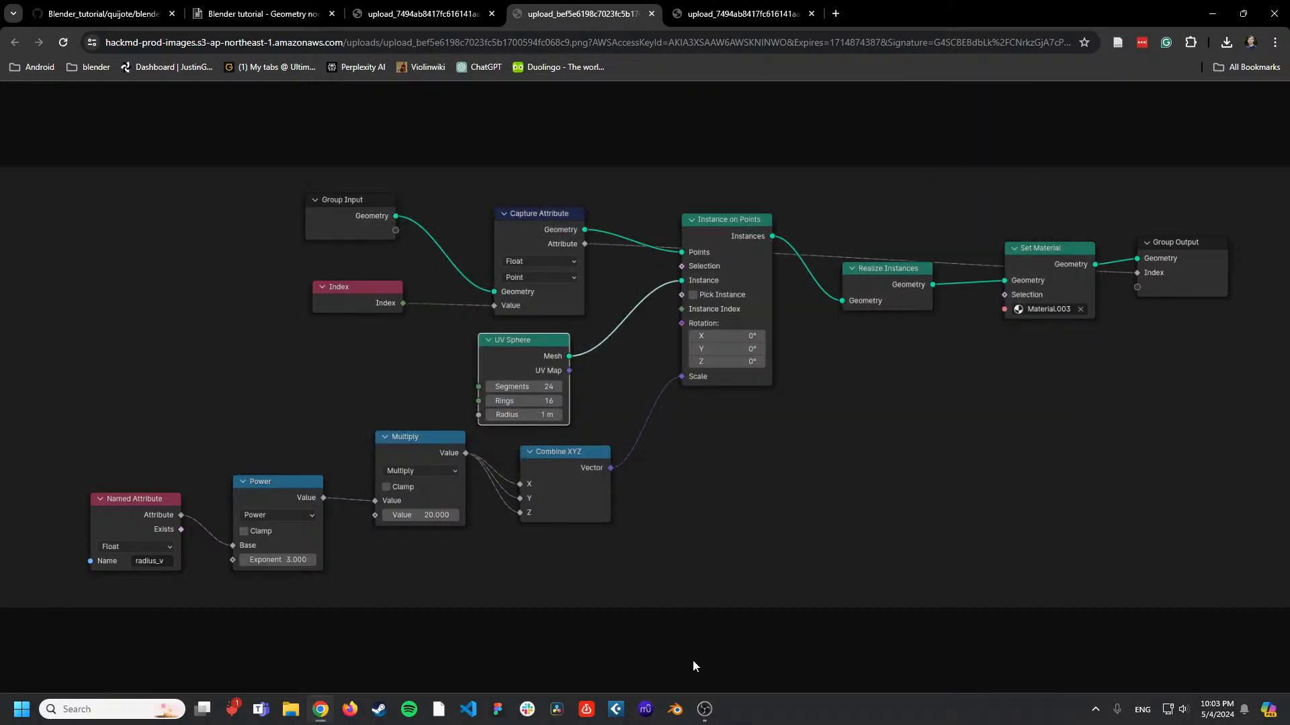
{"action": "left_click", "coordinate": [676, 710]}
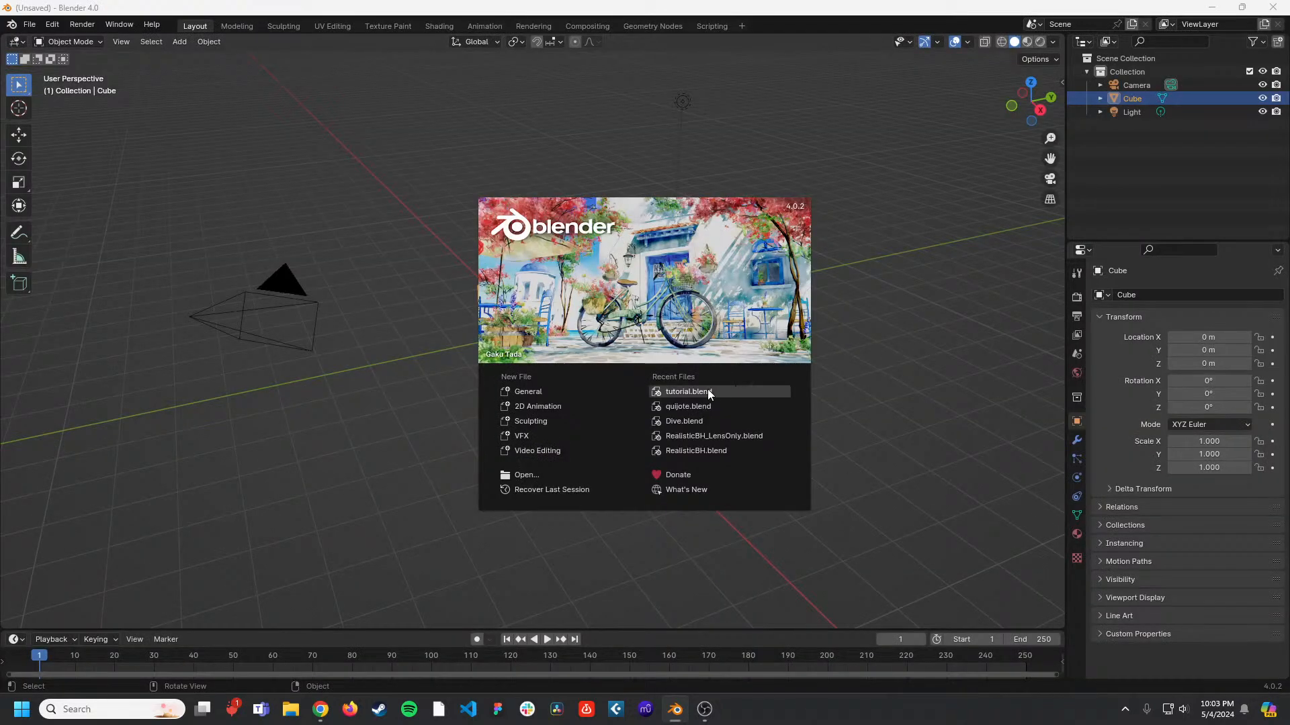
{"action": "left_click", "coordinate": [708, 390]}
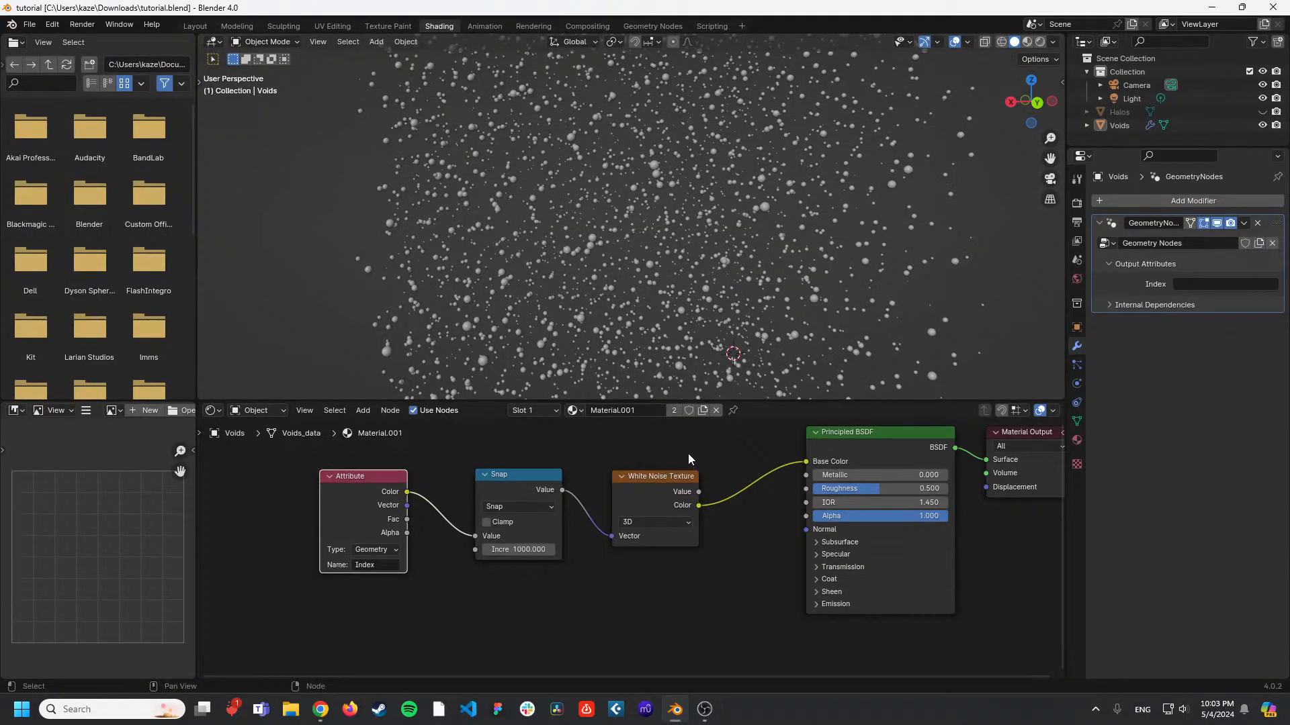
Show the Voids in rendered shading and name the Geometry Nodes modifier's Index output attribute "Index".
{"action": "left_click", "coordinate": [1041, 45]}
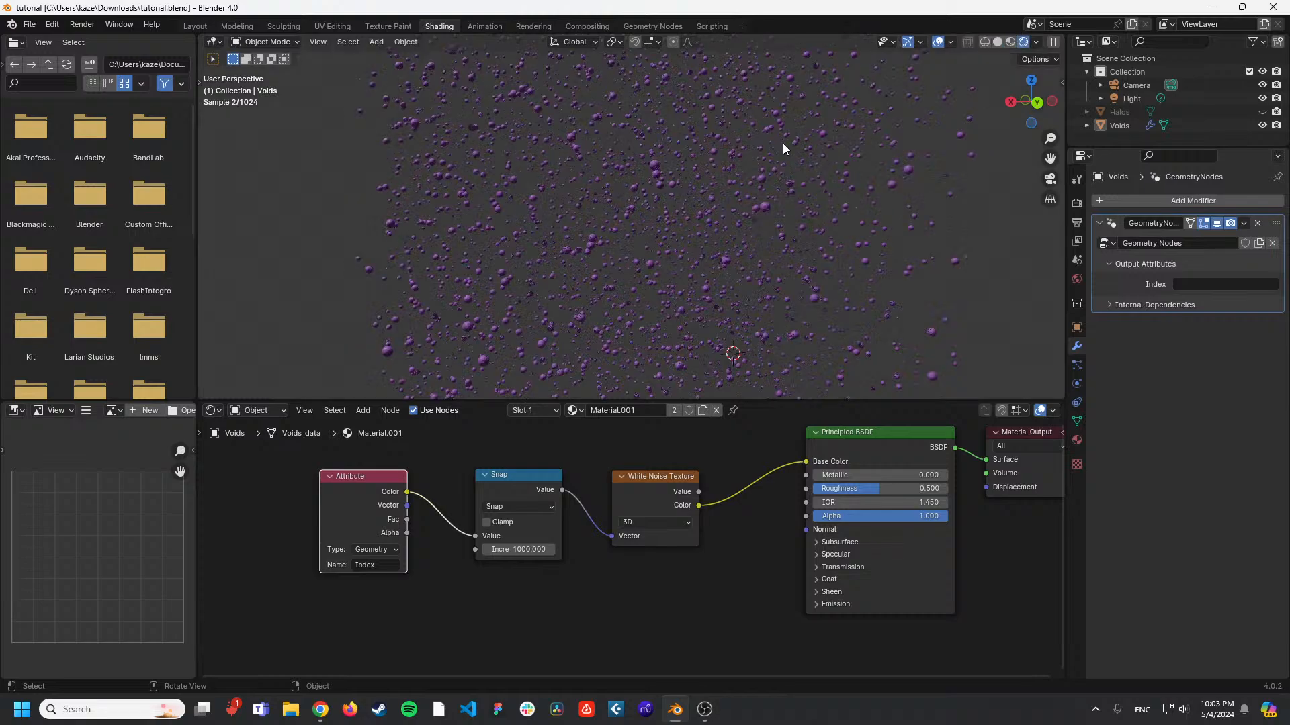
{"action": "middle_click_drag", "start_coordinate": [810, 198], "coordinate": [725, 186]}
{"action": "left_click", "coordinate": [1203, 284]}
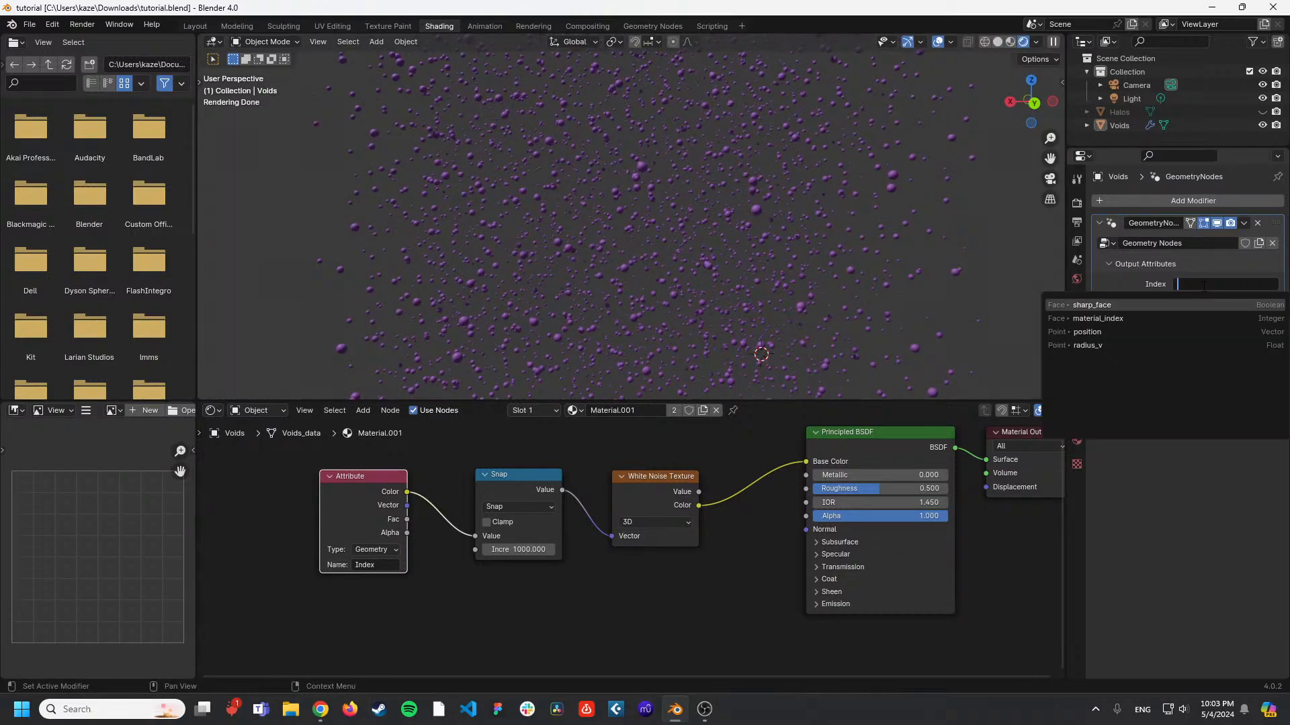
{"action": "type", "text": "Index"}
{"action": "key", "text": "Return"}
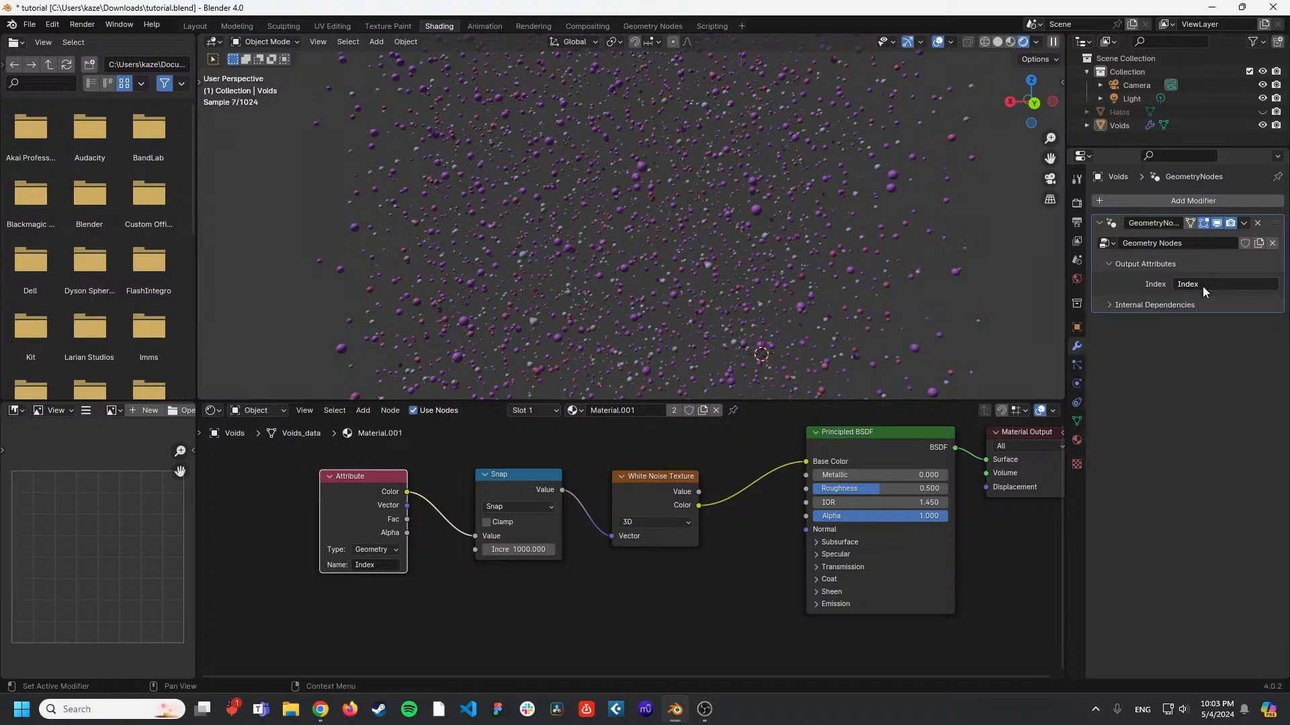
{"action": "key", "text": "shift+a"}
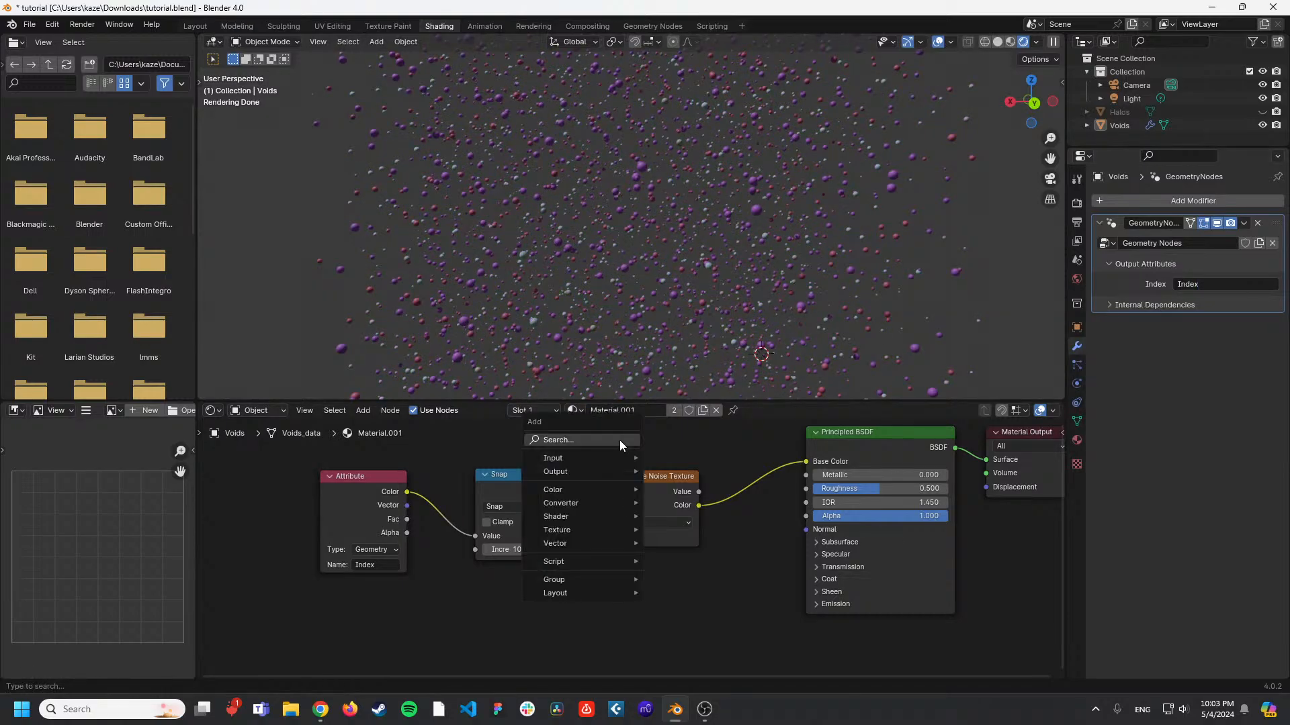
{"action": "left_click", "coordinate": [619, 440]}
{"action": "type", "text": "ao"}
{"action": "key", "text": "Return"}
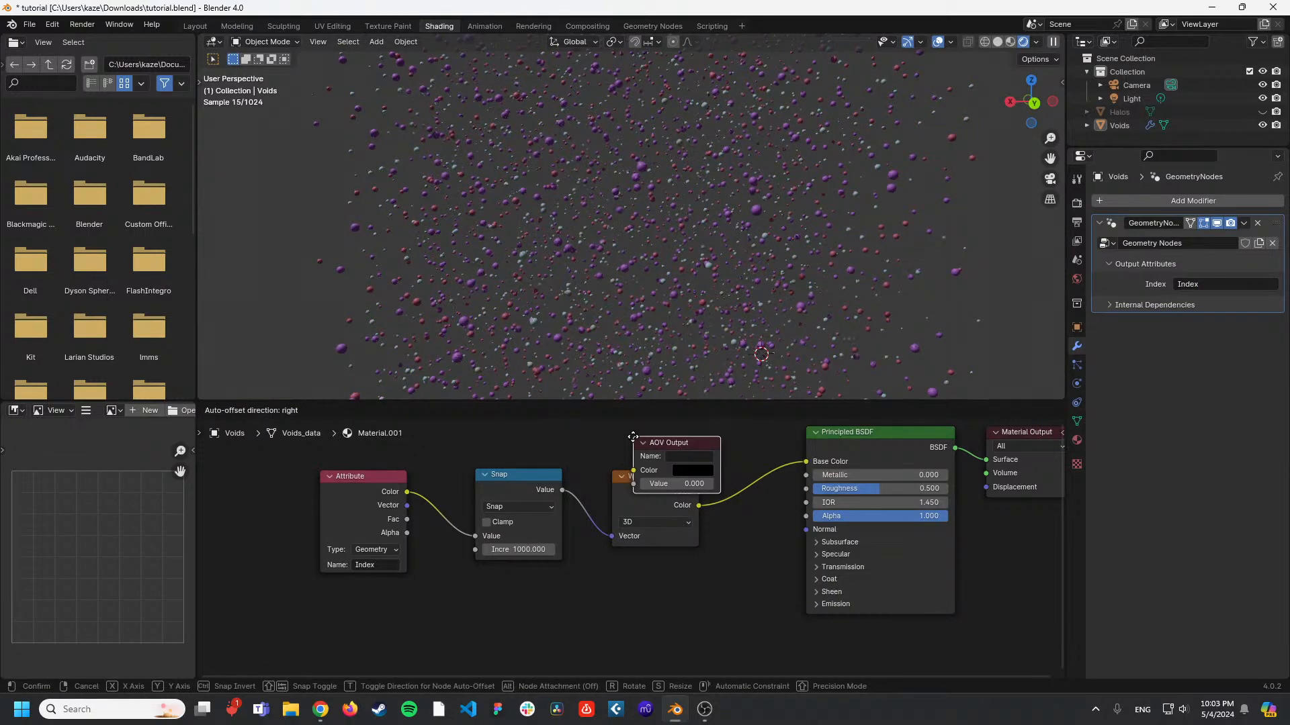
{"action": "key", "text": "Escape"}
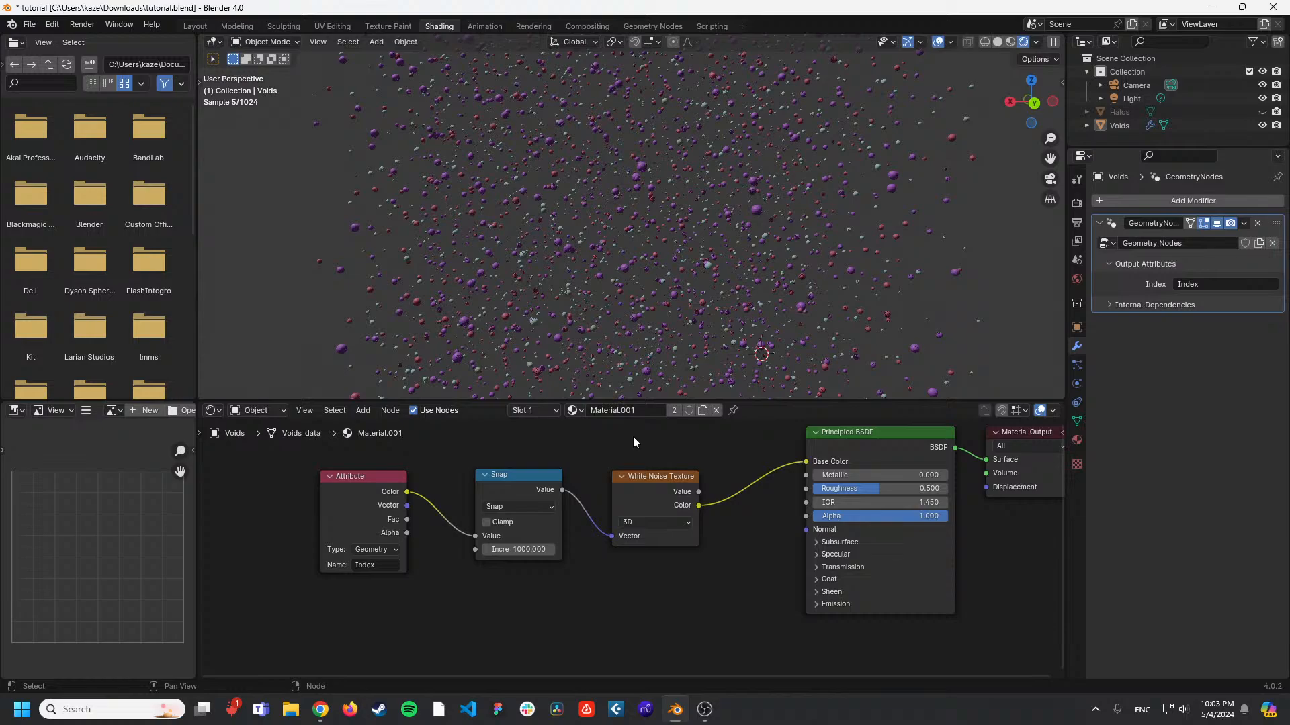
Insert a Color Ramp node between the White Noise Texture's Color output and the Principled BSDF's Base Color.
{"action": "key", "text": "shift+a"}
{"action": "type", "text": "mix"}
{"action": "key", "text": "Return"}
{"action": "left_click", "coordinate": [629, 437]}
{"action": "key", "text": "shift+a"}
{"action": "left_click", "coordinate": [629, 437]}
{"action": "type", "text": "color"}
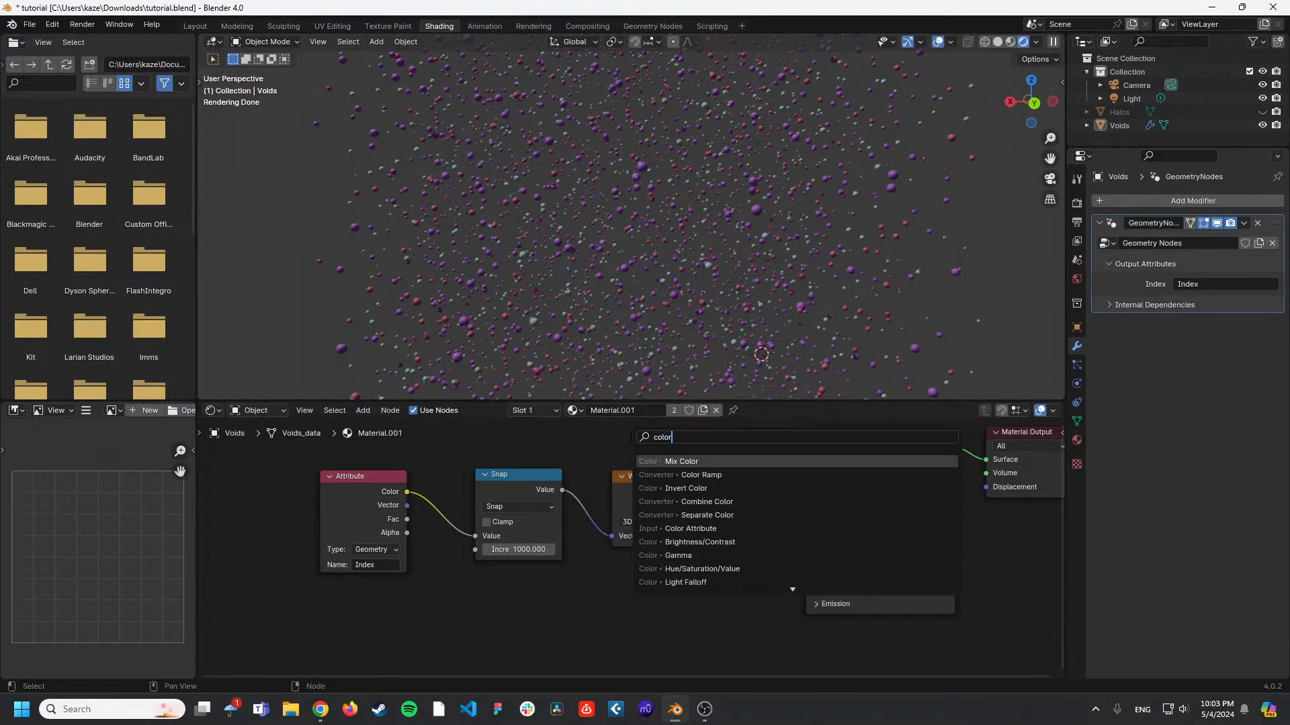
{"action": "key", "text": "Down"}
{"action": "key", "text": "Return"}
{"action": "left_click", "coordinate": [683, 434]}
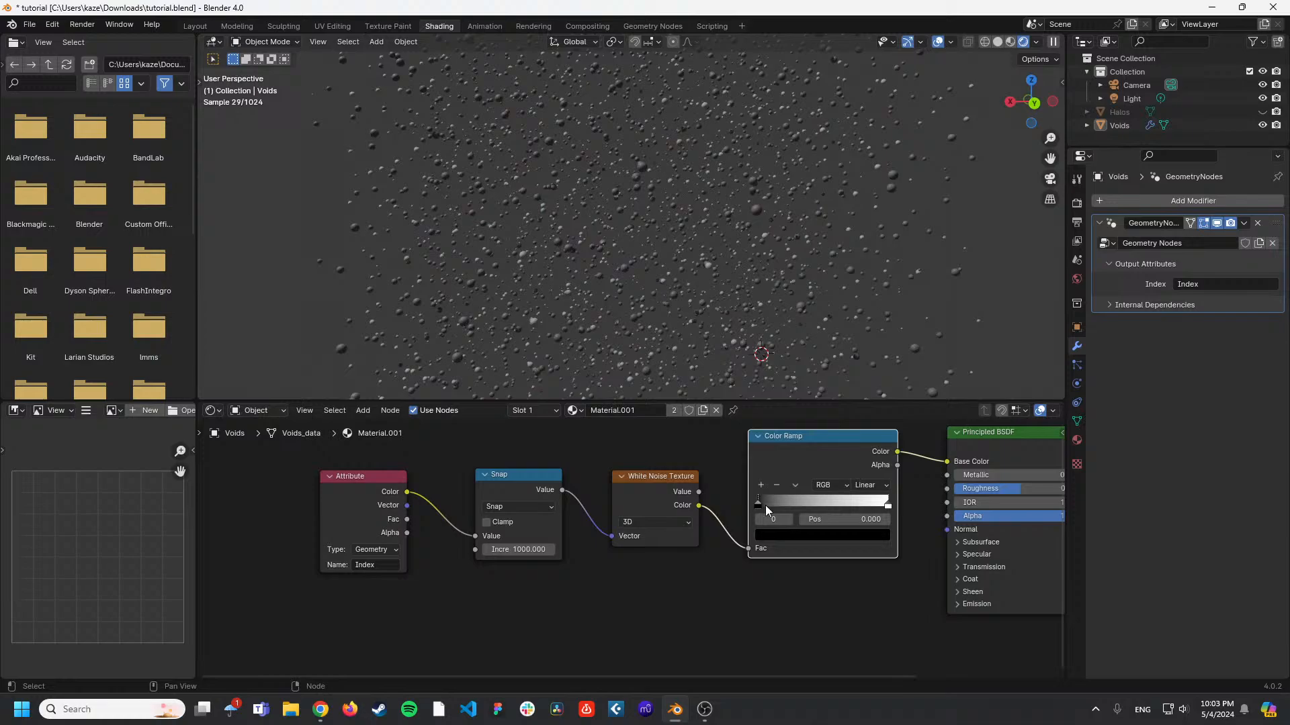
Add a middle stop to the Color Ramp and change its black first stop to bright red.
{"action": "left_click", "coordinate": [761, 485]}
{"action": "left_click", "coordinate": [762, 484]}
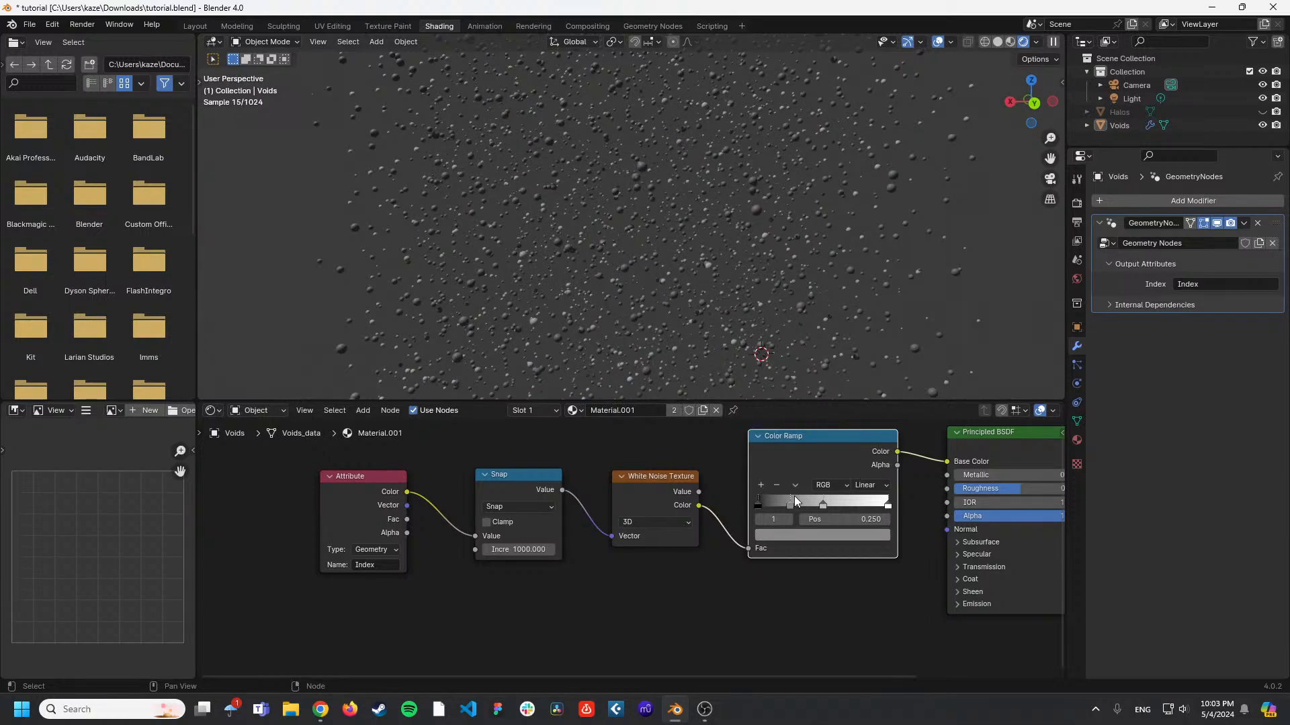
{"action": "left_click", "coordinate": [795, 535]}
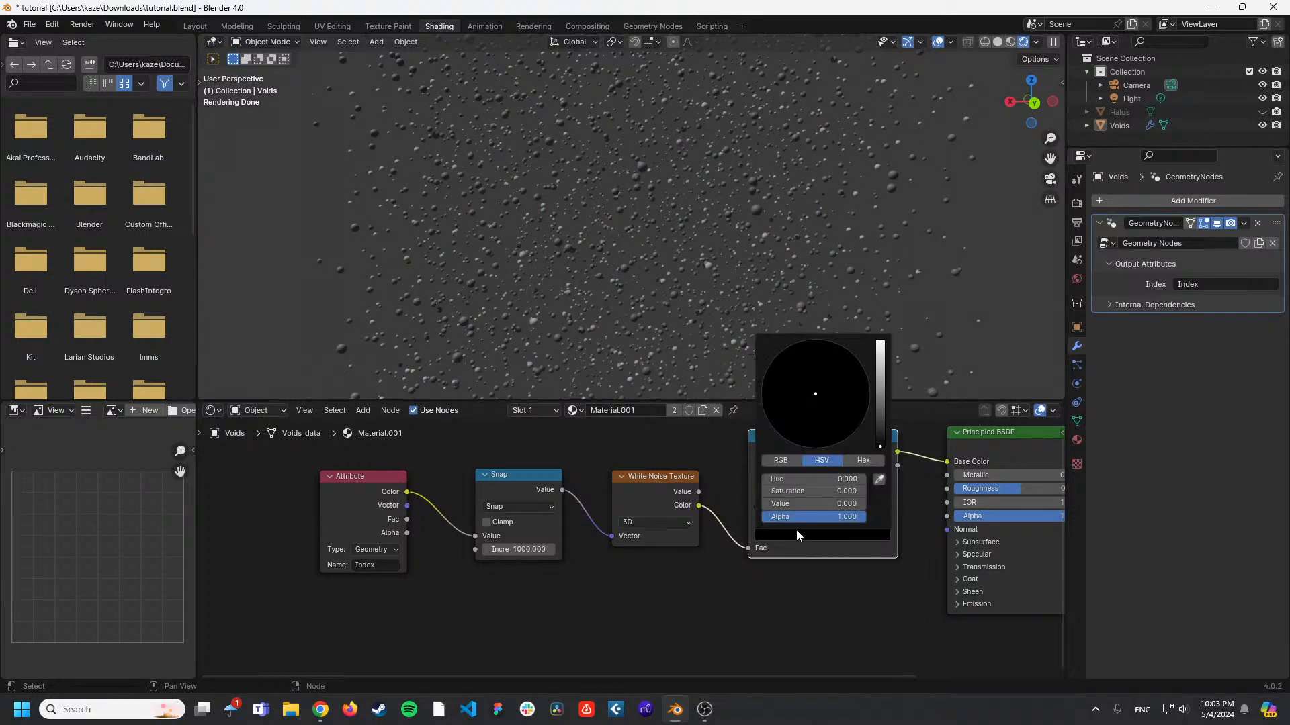
{"action": "left_click", "coordinate": [880, 344]}
{"action": "left_click_drag", "start_coordinate": [818, 430], "coordinate": [819, 455]}
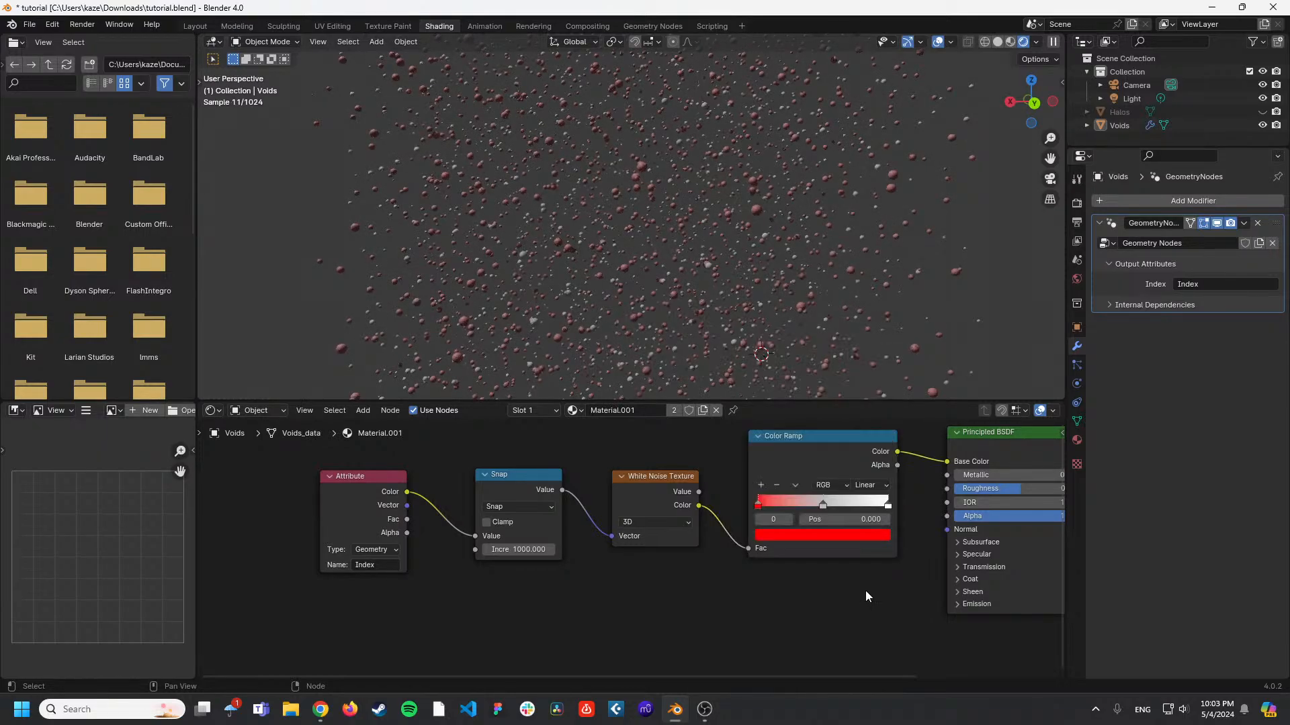
Set the Color Ramp's interpolation to Constant, with the first stop at about 0.34 and the middle stop at about 0.63.
{"action": "left_click", "coordinate": [870, 485]}
{"action": "left_click", "coordinate": [873, 540]}
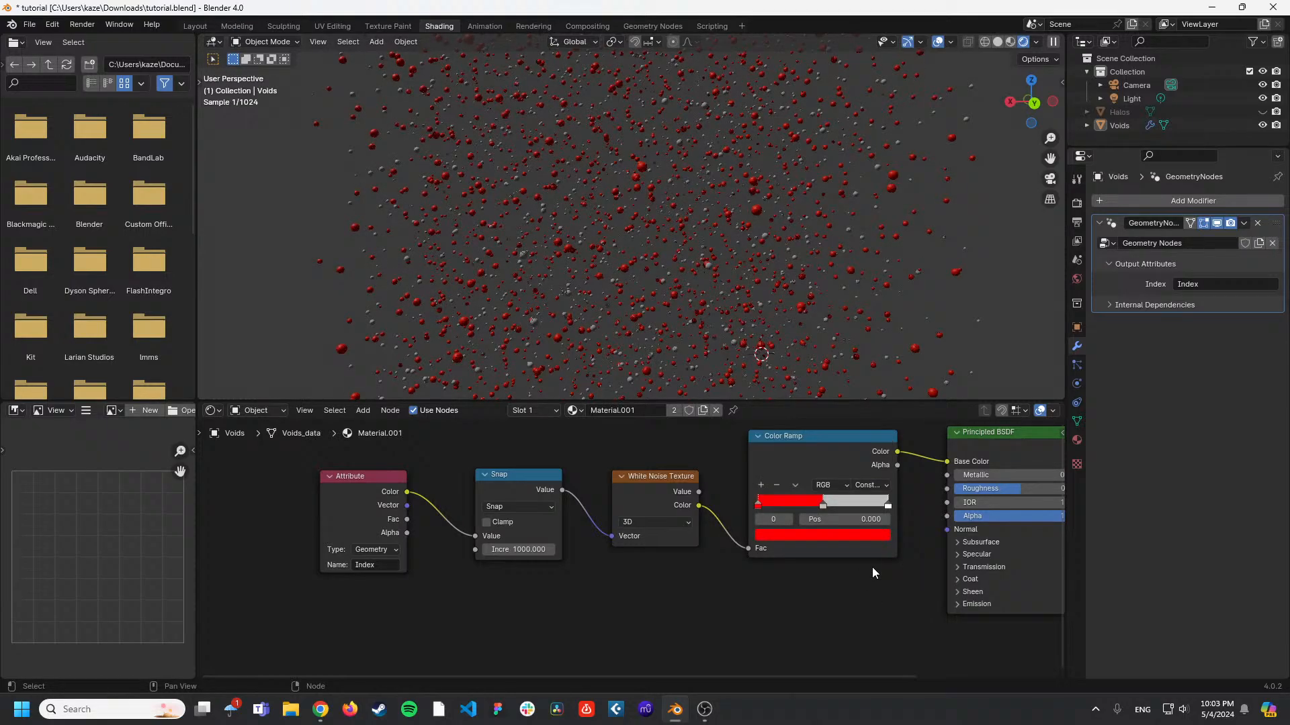
{"action": "left_click", "coordinate": [823, 505]}
{"action": "left_click_drag", "start_coordinate": [823, 505], "coordinate": [779, 507]}
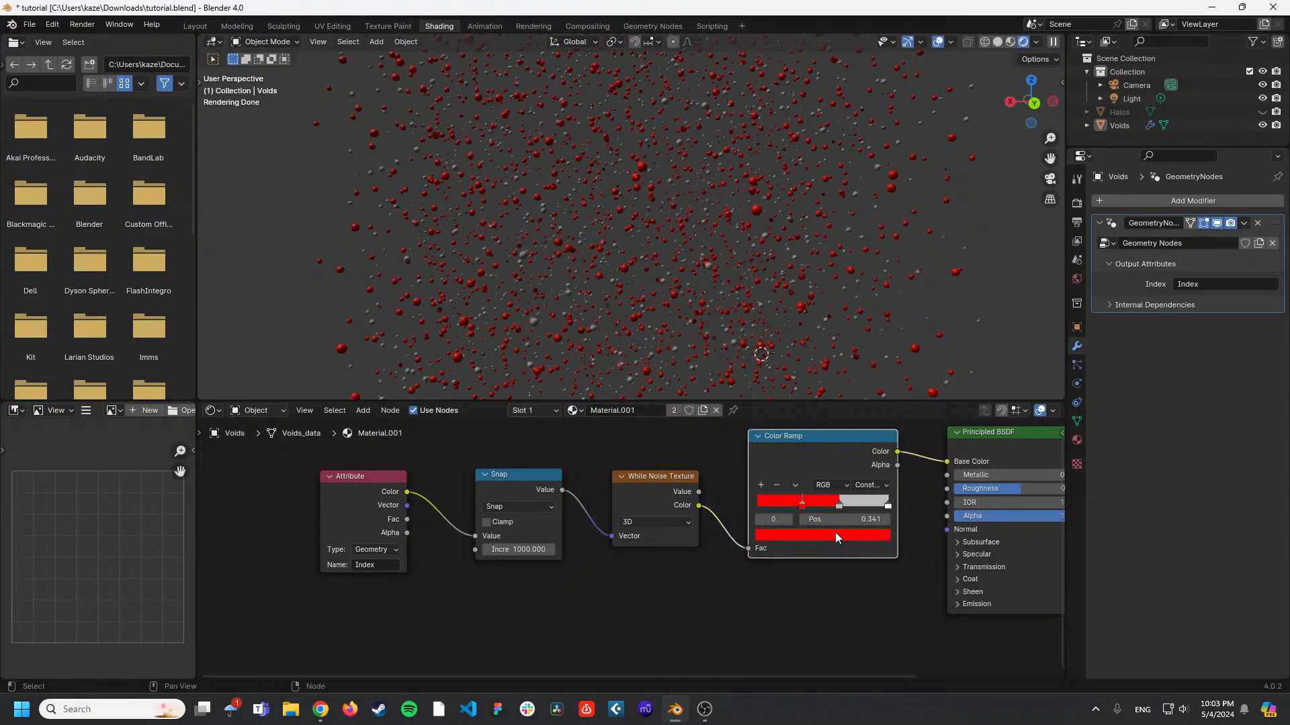
Change the Color Ramp's first stop to blue at about 0.29 and its middle stop to bright red.
{"action": "left_click", "coordinate": [838, 538]}
{"action": "left_click", "coordinate": [867, 378]}
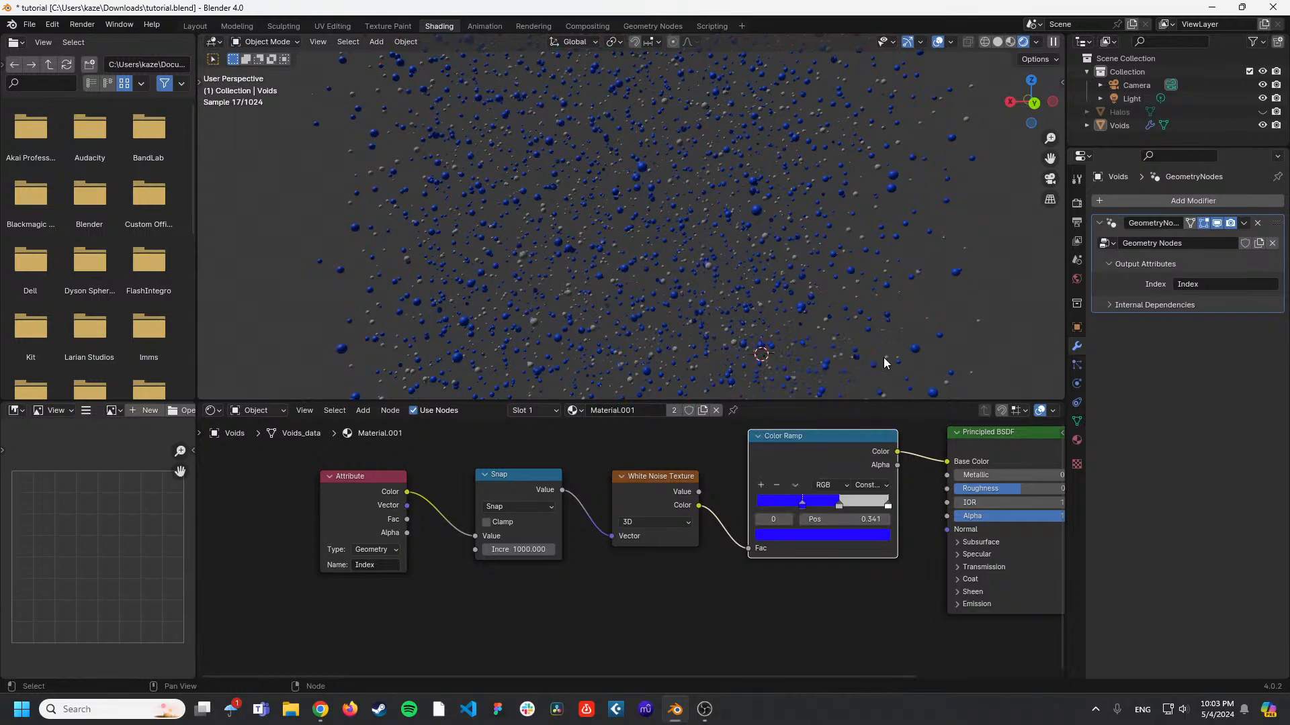
{"action": "left_click_drag", "start_coordinate": [801, 502], "coordinate": [794, 502]}
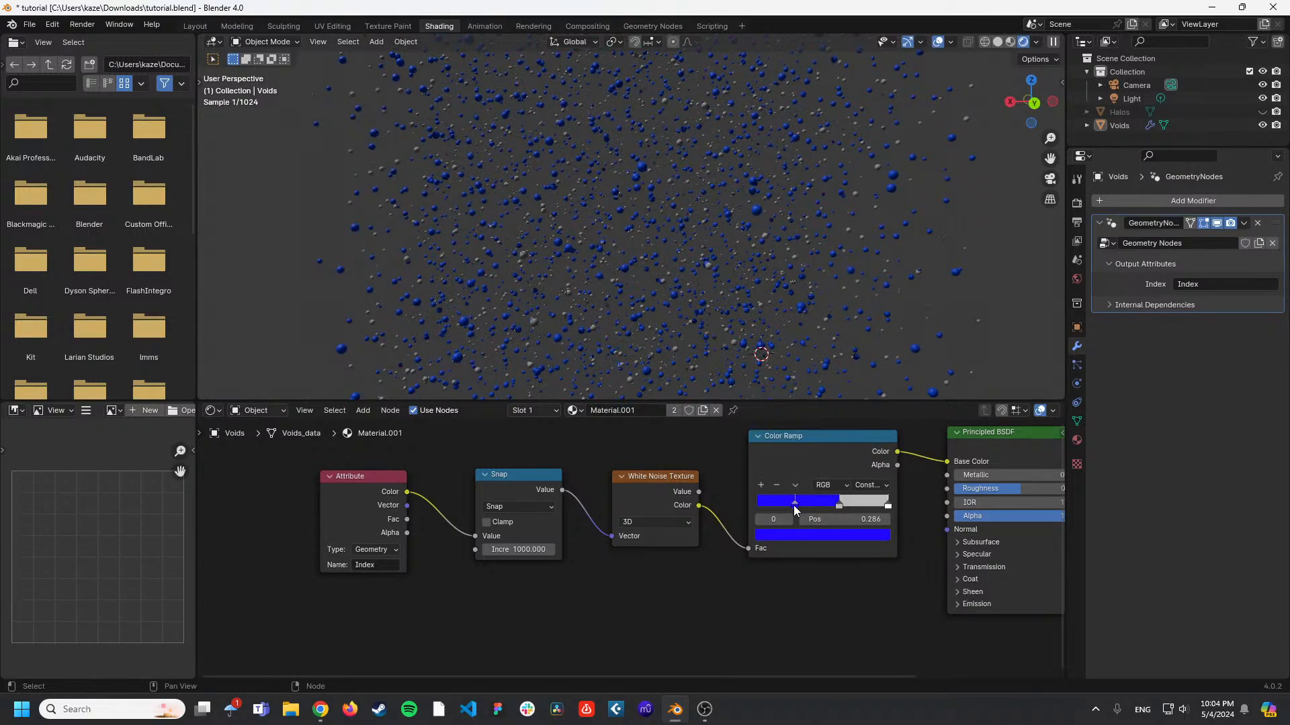
{"action": "left_click", "coordinate": [839, 507]}
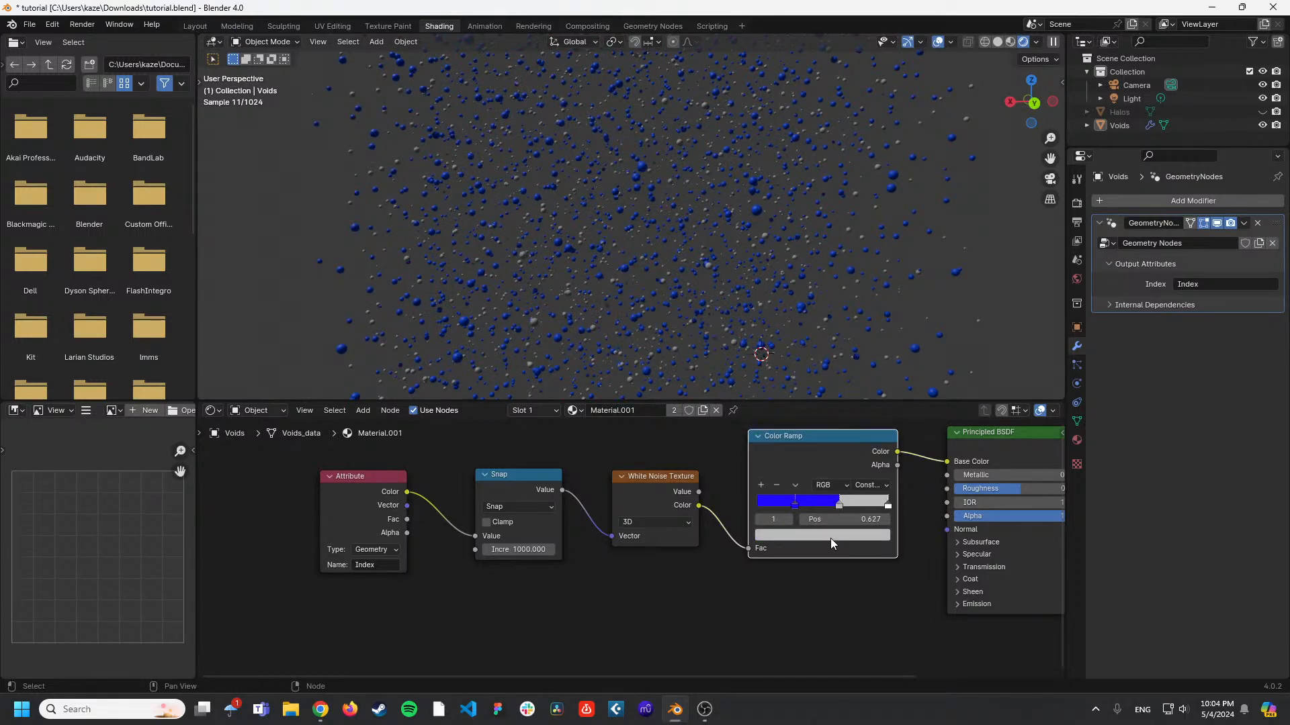
{"action": "left_click", "coordinate": [831, 535]}
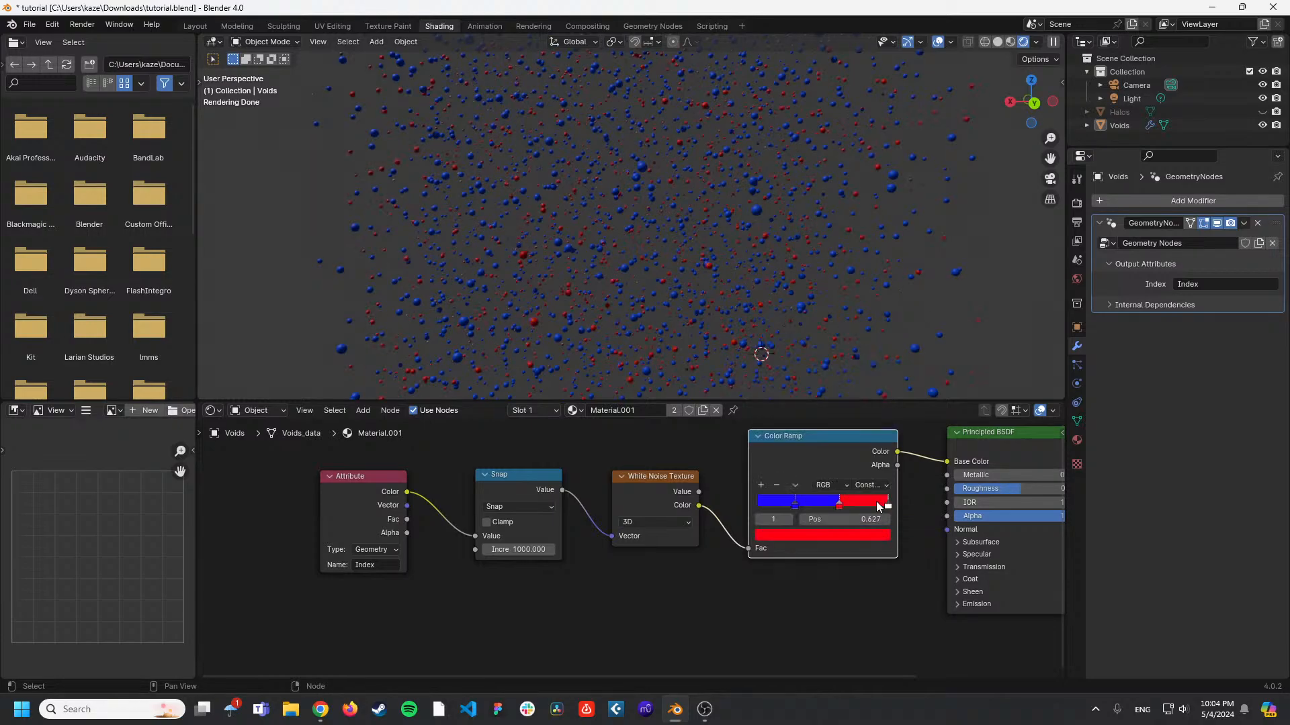
Move the Color Ramp's first stop to about 0.18, and change the white last stop to bright green at about 0.66.
{"action": "left_click_drag", "start_coordinate": [885, 506], "coordinate": [816, 509]}
{"action": "left_click_drag", "start_coordinate": [794, 507], "coordinate": [782, 509]}
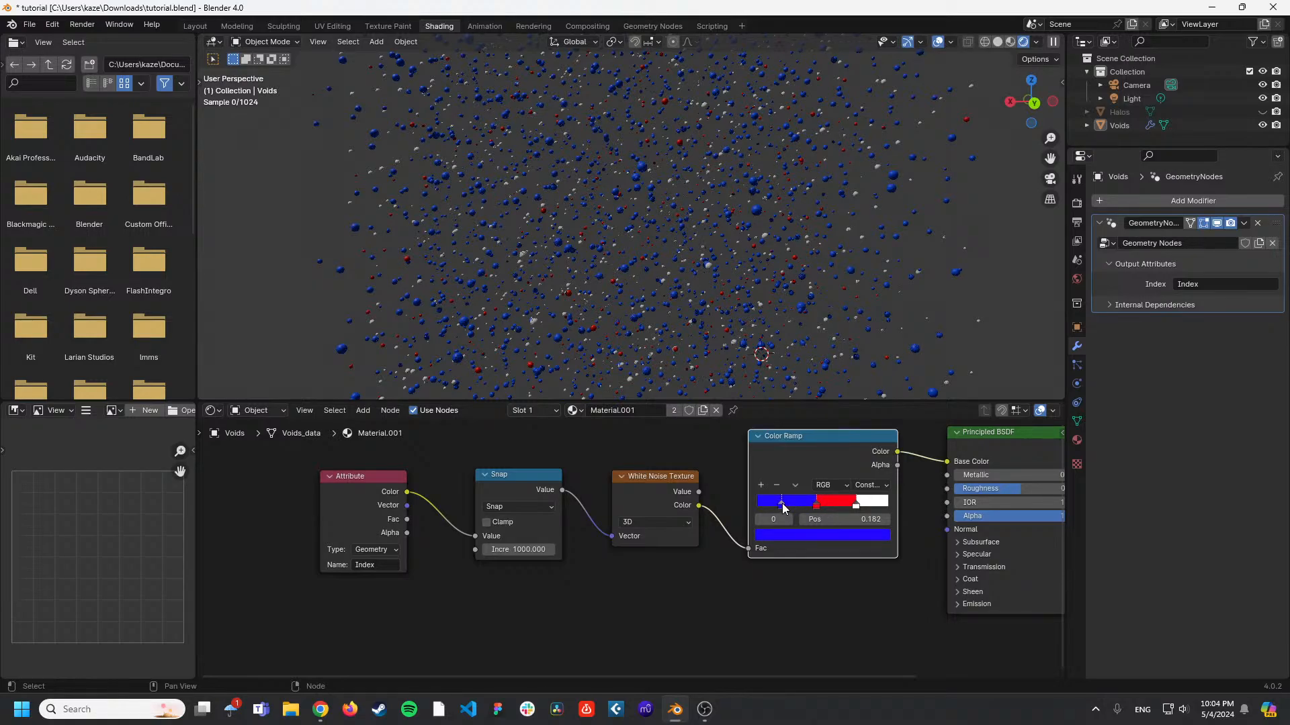
{"action": "left_click", "coordinate": [789, 535]}
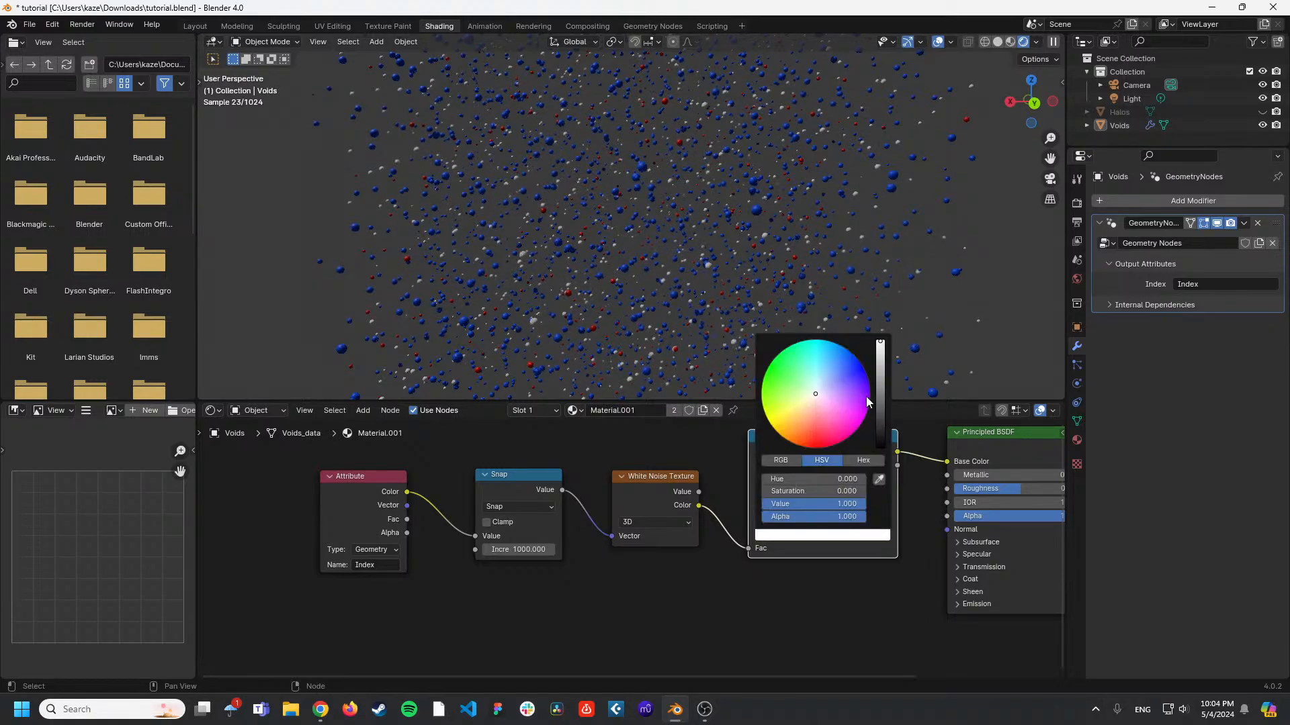
{"action": "left_click", "coordinate": [785, 370]}
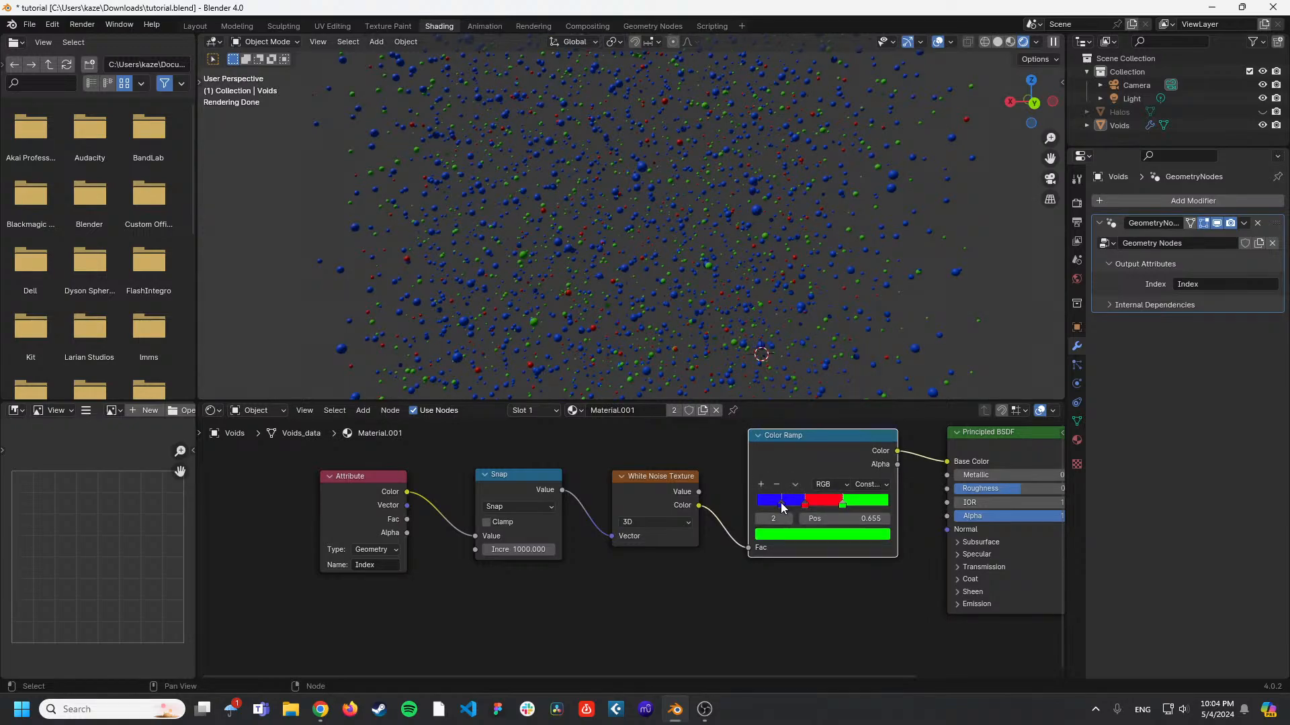
Move the Color Ramp's blue first stop to the start of the ramp and save the file.
{"action": "left_click_drag", "start_coordinate": [781, 507], "coordinate": [753, 509]}
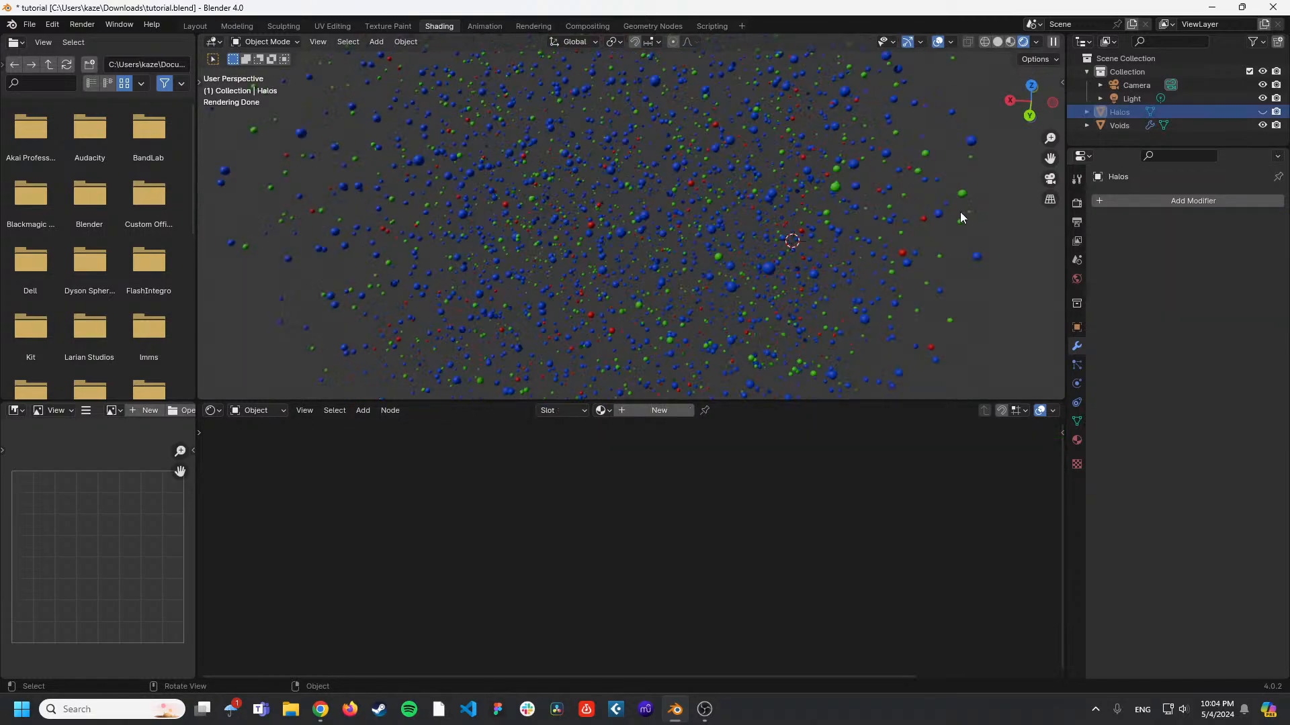
{"action": "key", "text": "ctrl+s"}
Hide the Voids object, show Halos, and create a new geometry node tree on Halos.
{"action": "left_click", "coordinate": [1261, 126]}
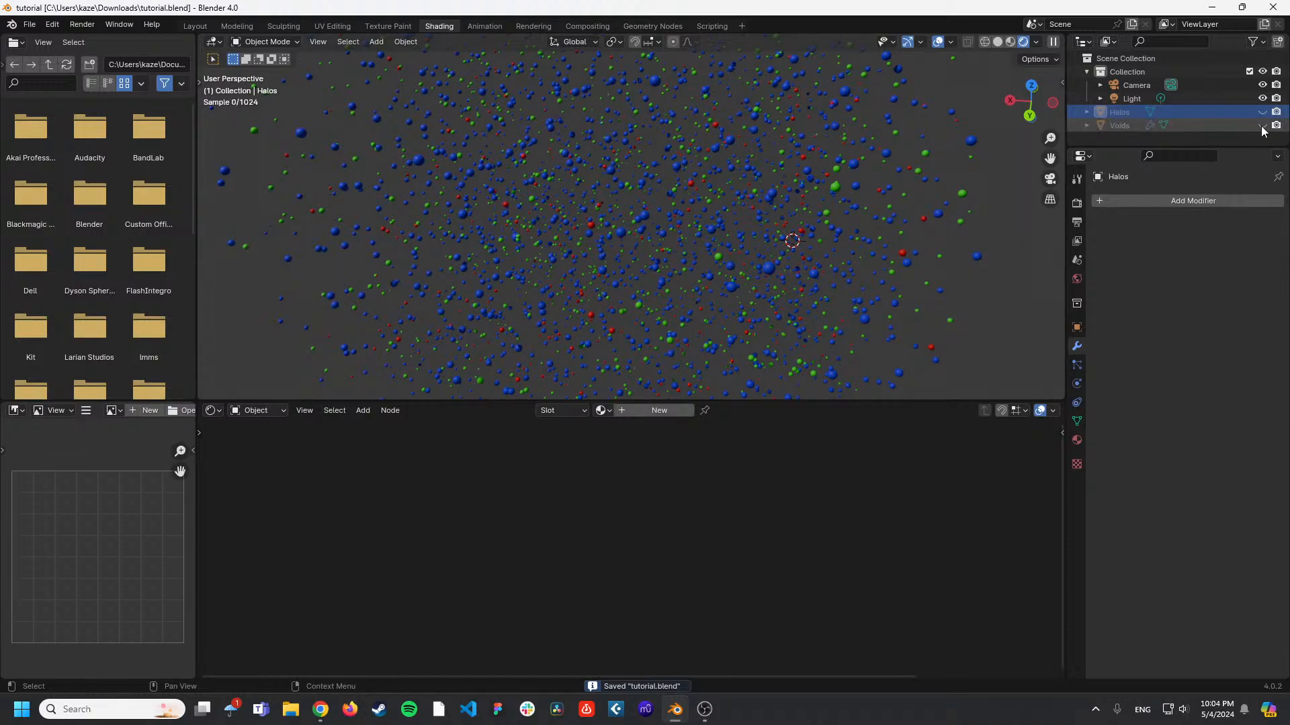
{"action": "left_click", "coordinate": [1261, 112]}
{"action": "scroll", "coordinate": [749, 205], "scroll_direction": "down", "scroll_amount": 2}
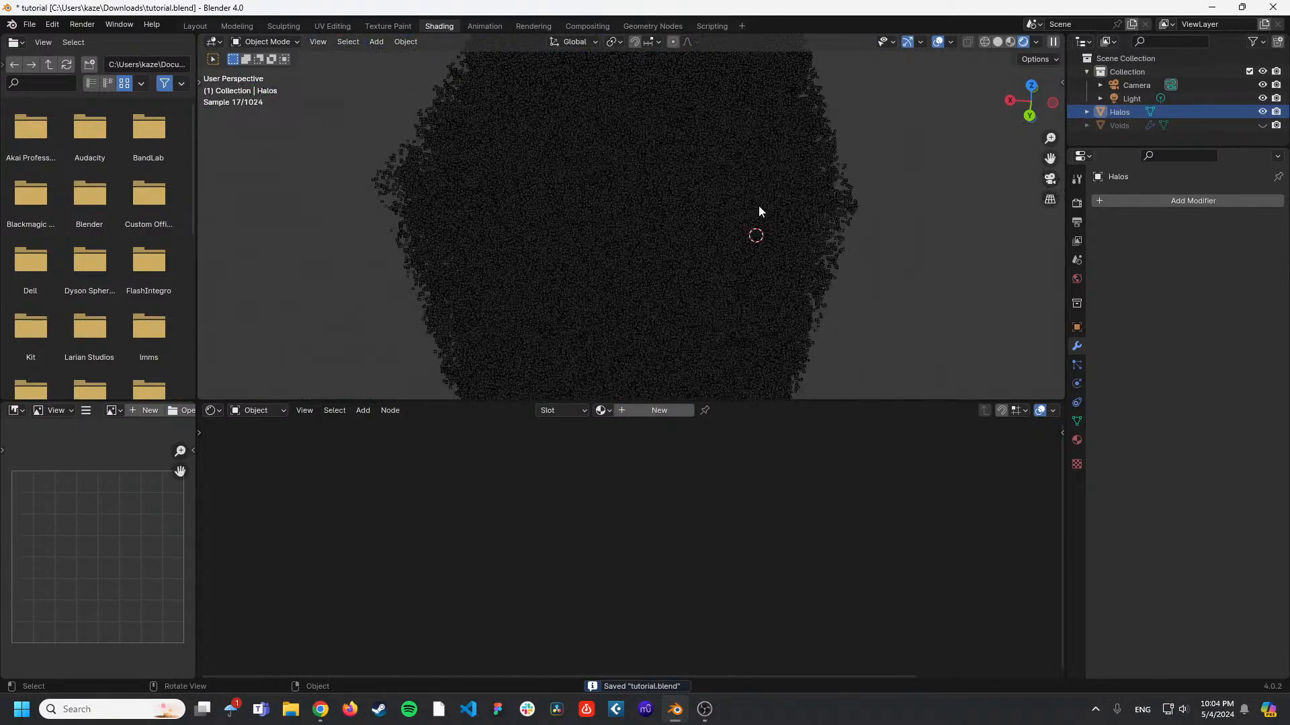
{"action": "left_click", "coordinate": [665, 26]}
{"action": "left_click", "coordinate": [554, 300]}
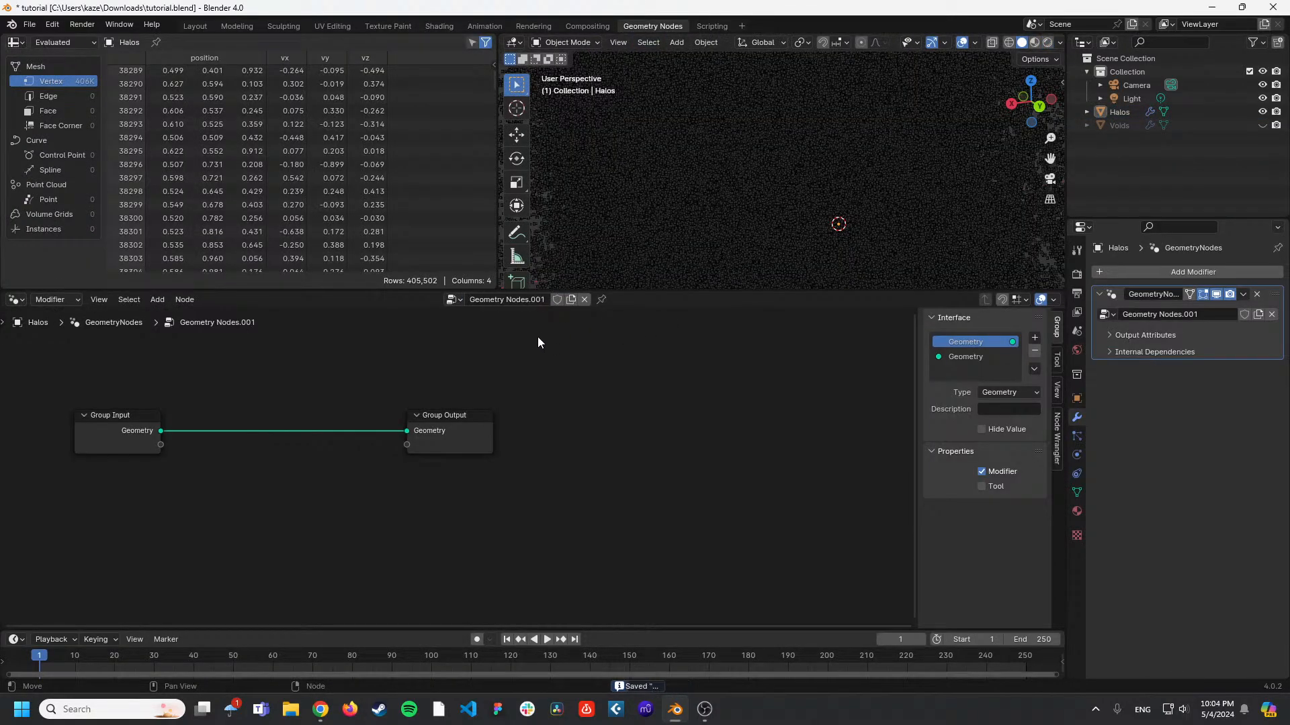
{"action": "left_click", "coordinate": [1117, 129]}
{"action": "scroll", "coordinate": [618, 401], "scroll_direction": "down", "scroll_amount": 7}
{"action": "middle_click_drag", "start_coordinate": [506, 406], "coordinate": [728, 357]}
{"action": "middle_click_drag", "start_coordinate": [701, 474], "coordinate": [512, 487]}
{"action": "left_click_drag", "start_coordinate": [743, 582], "coordinate": [142, 356]}
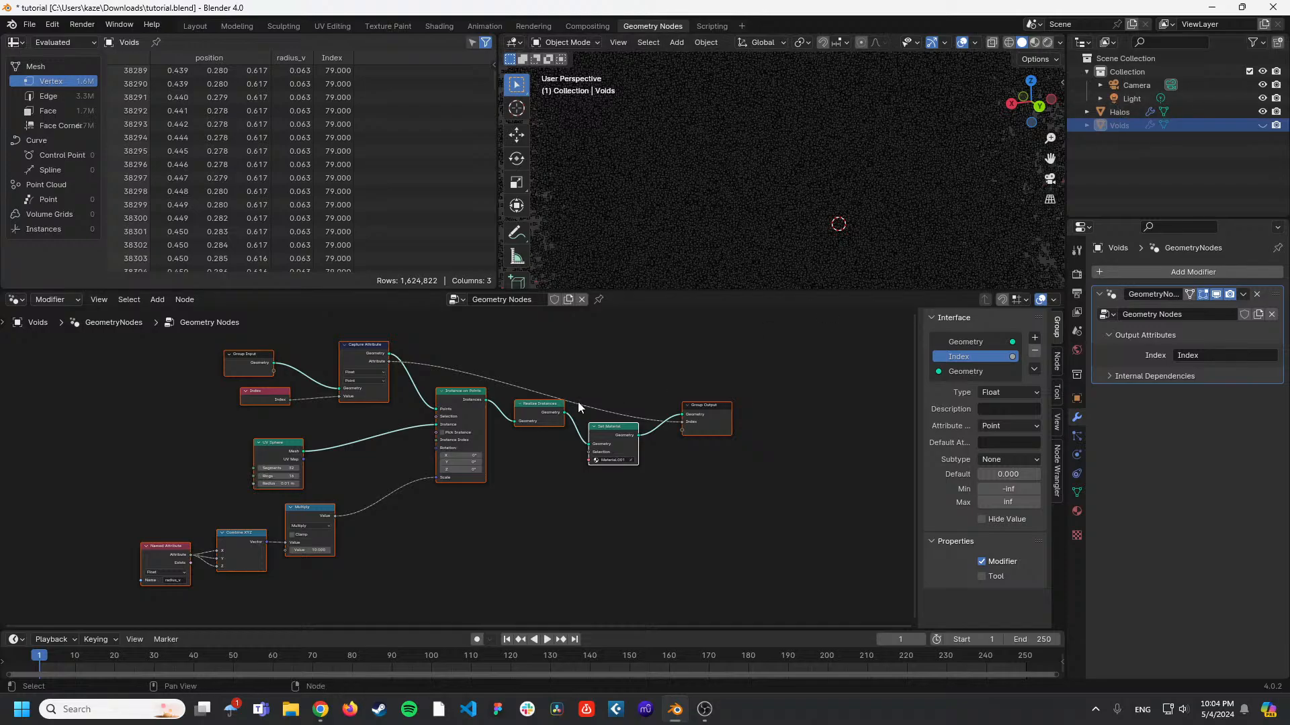
{"action": "left_click", "coordinate": [582, 490]}
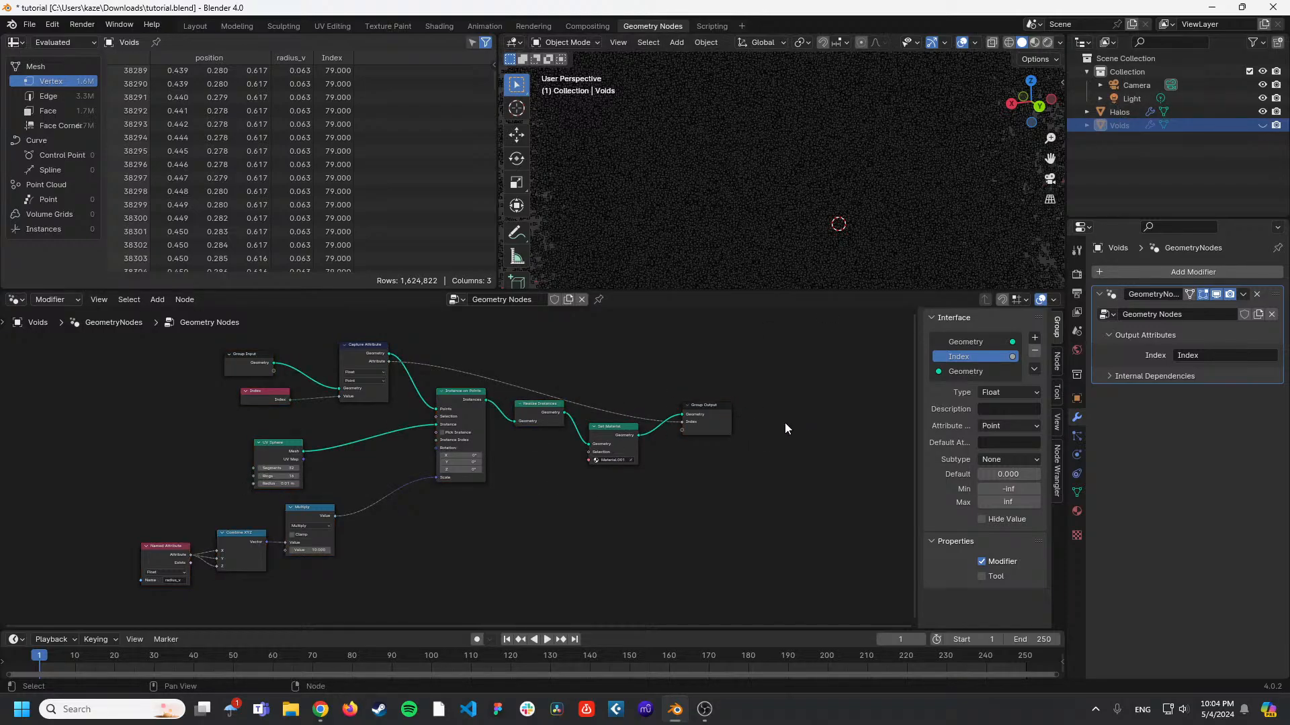
{"action": "left_click_drag", "start_coordinate": [786, 428], "coordinate": [271, 326]}
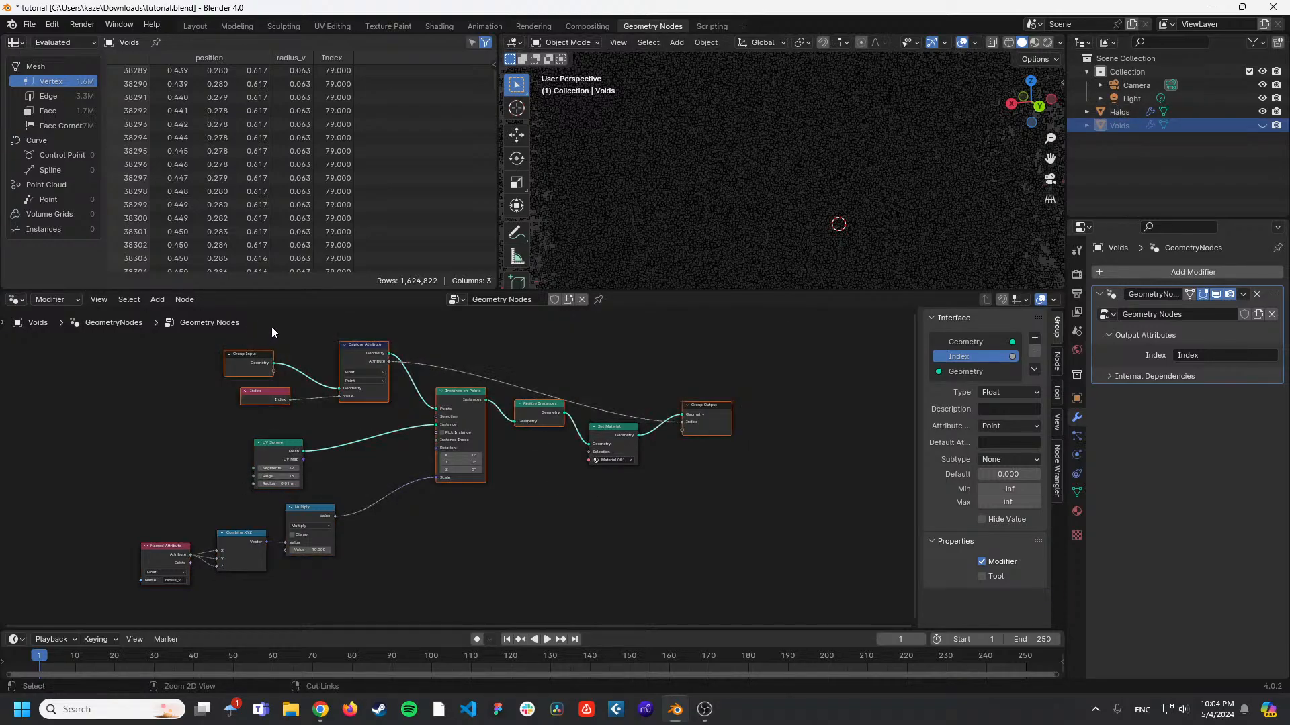
{"action": "left_click", "coordinate": [1129, 113]}
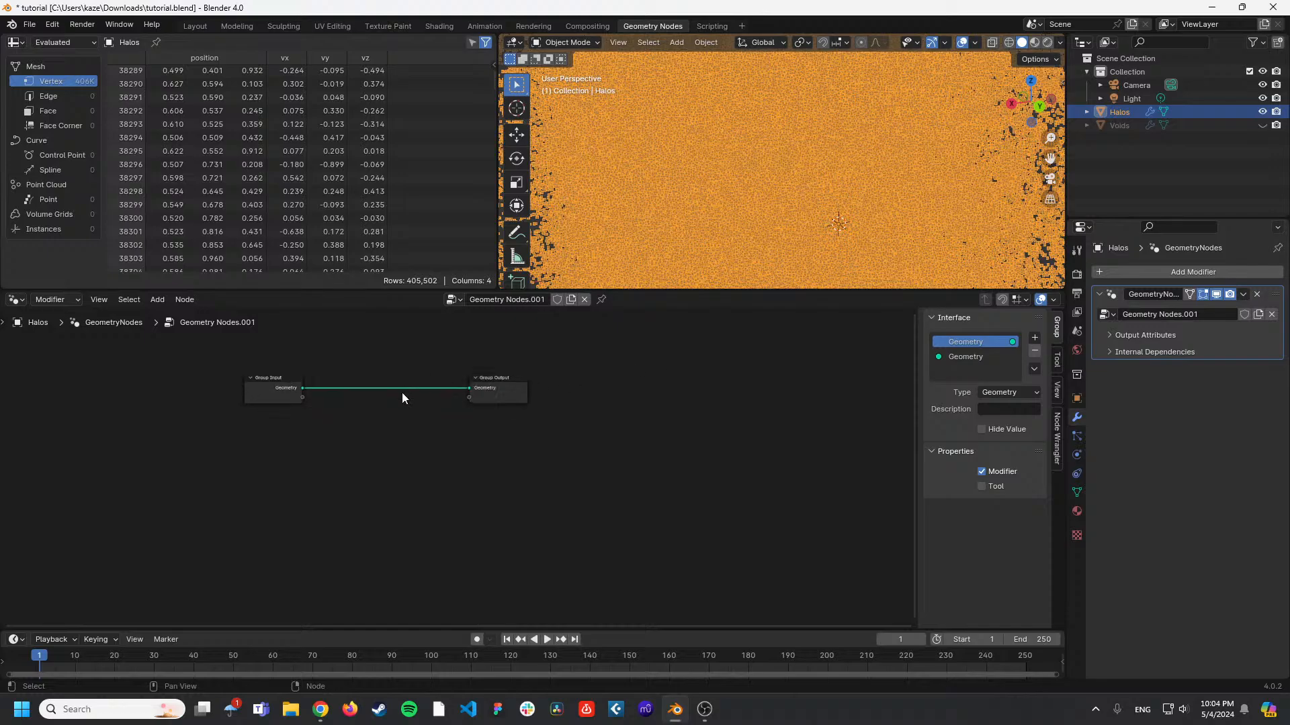
{"action": "scroll", "coordinate": [402, 393], "scroll_direction": "up", "scroll_amount": 2}
{"action": "middle_click_drag", "start_coordinate": [360, 398], "coordinate": [527, 485]}
{"action": "scroll", "coordinate": [526, 485], "scroll_direction": "up", "scroll_amount": 3}
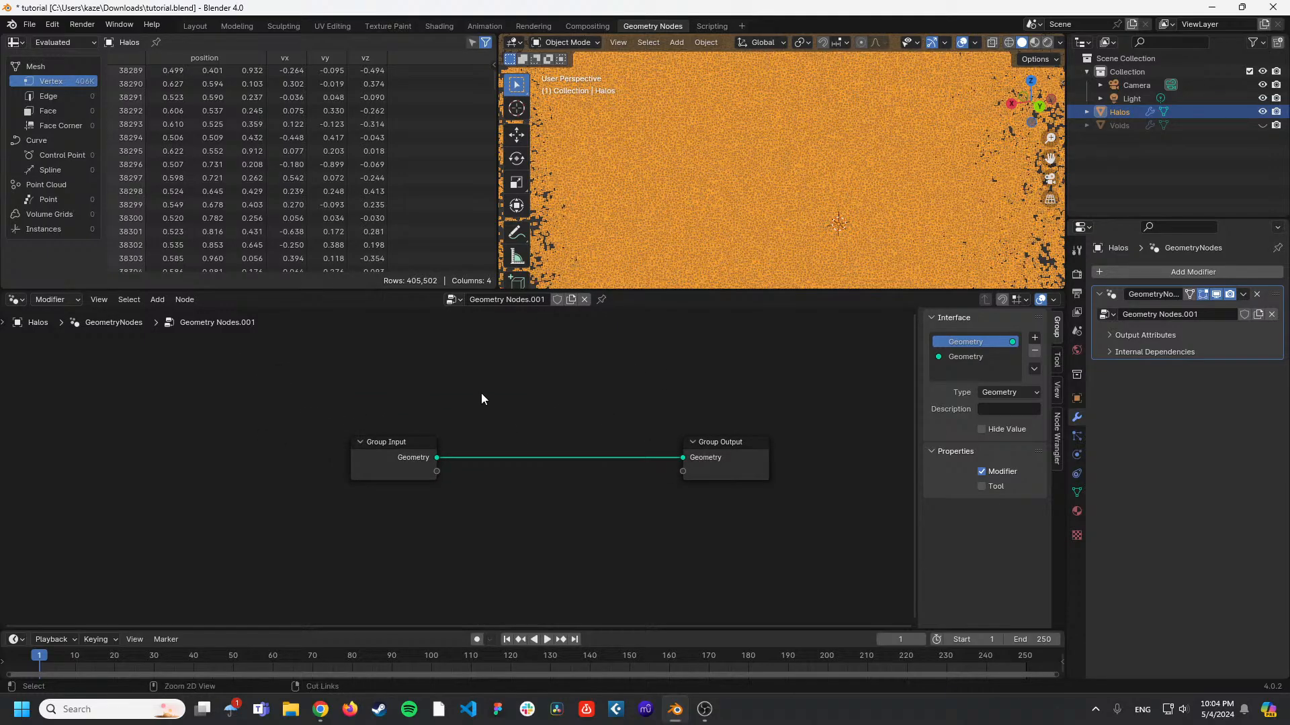
{"action": "key", "text": "ctrl+v"}
{"action": "middle_click_drag", "start_coordinate": [574, 355], "coordinate": [606, 370]}
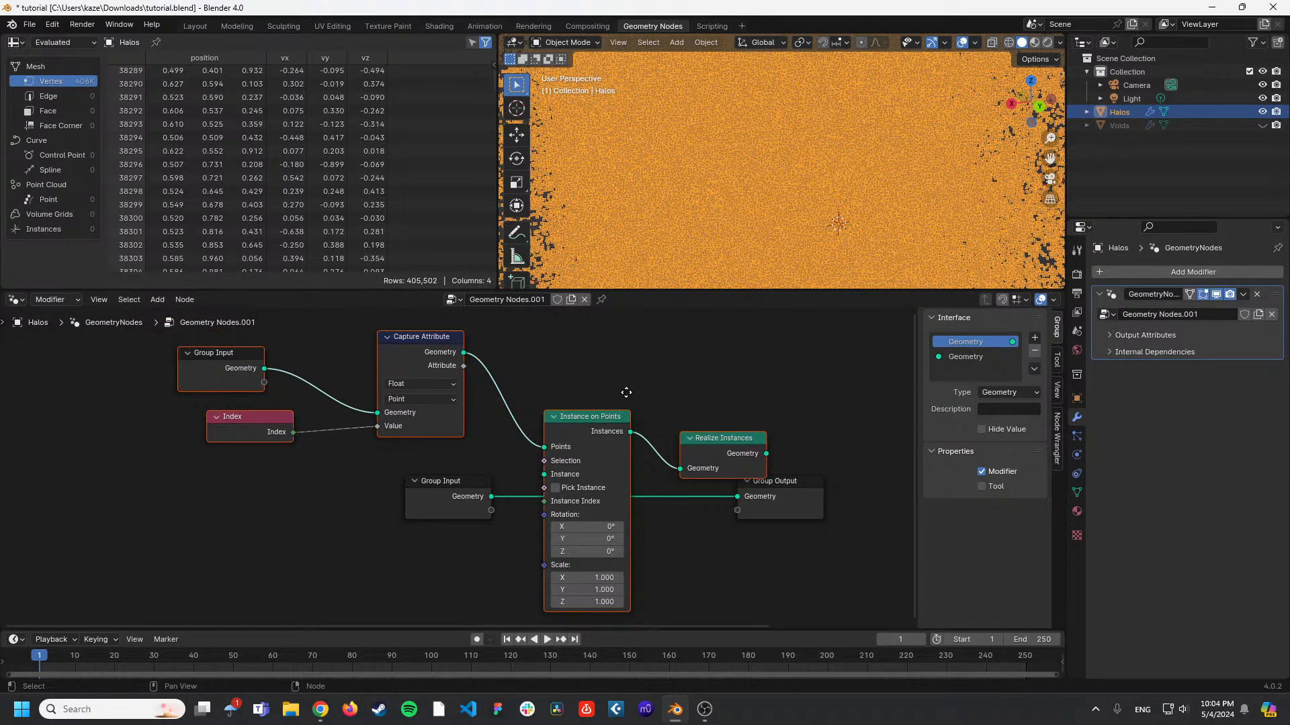
{"action": "key", "text": "x"}
Insert an Instance on Points node between Group Input and Group Output in the Halos node tree.
{"action": "middle_click_drag", "start_coordinate": [612, 419], "coordinate": [543, 384]}
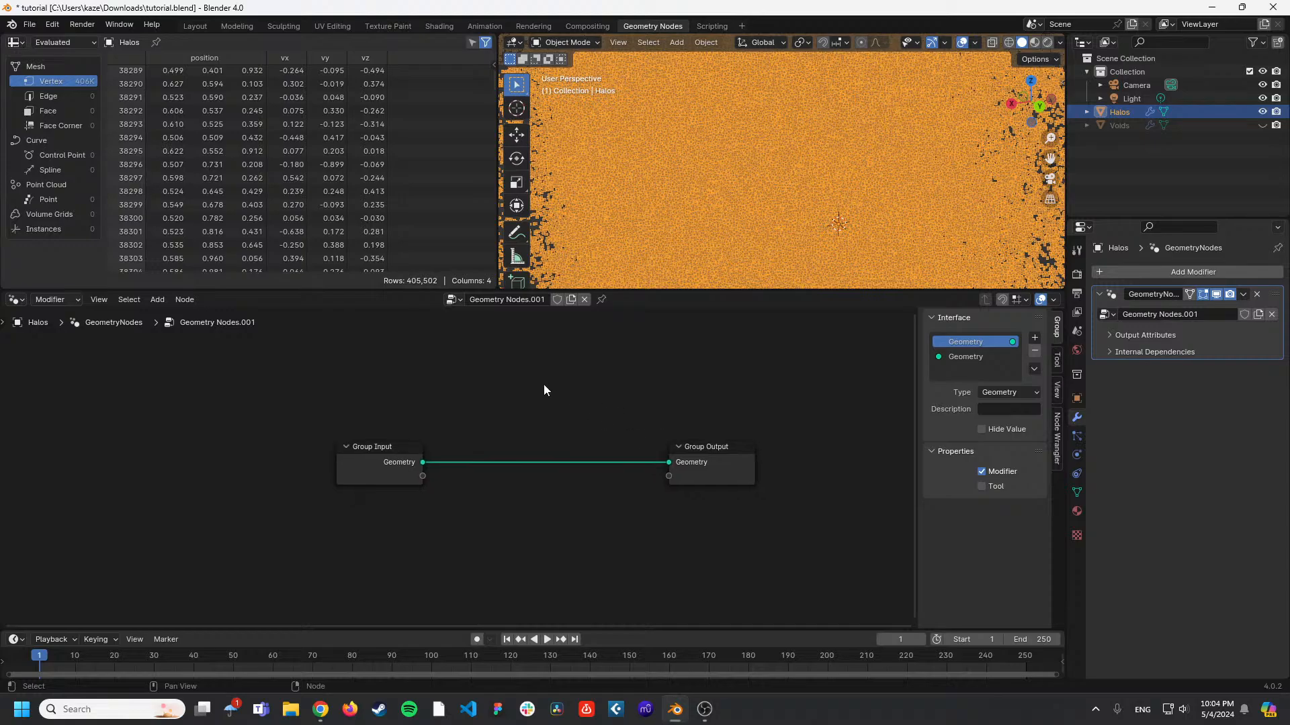
{"action": "key", "text": "shift+a"}
{"action": "left_click", "coordinate": [543, 385]}
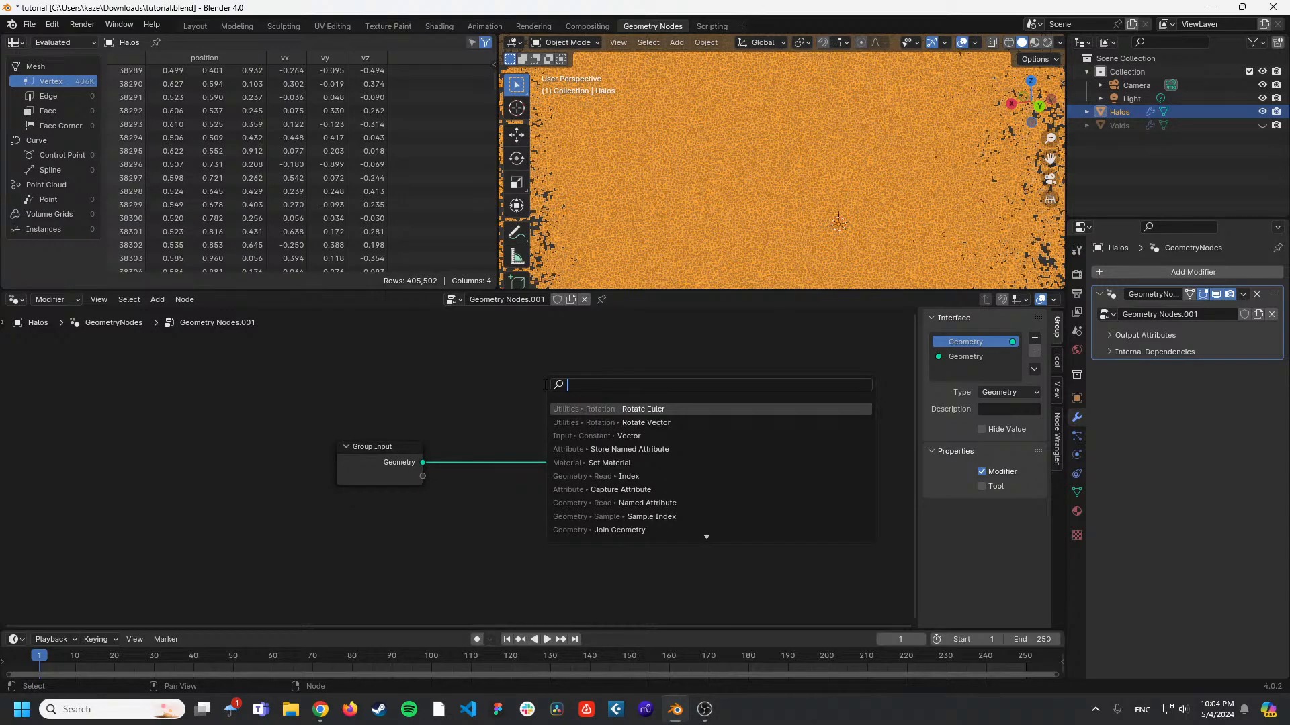
{"action": "type", "text": "point"}
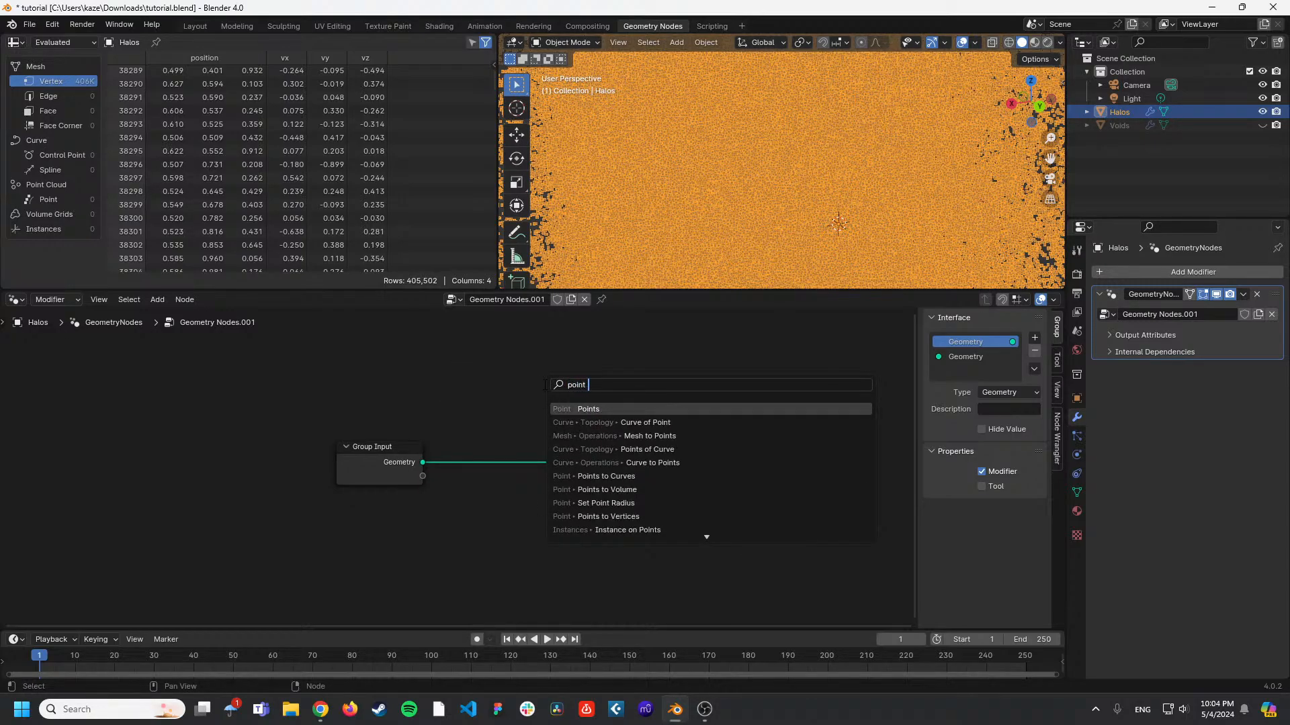
{"action": "key", "text": "BackSpace"}
{"action": "key", "text": "BackSpace"}
{"action": "key", "text": "BackSpace"}
{"action": "type", "text": "insta"}
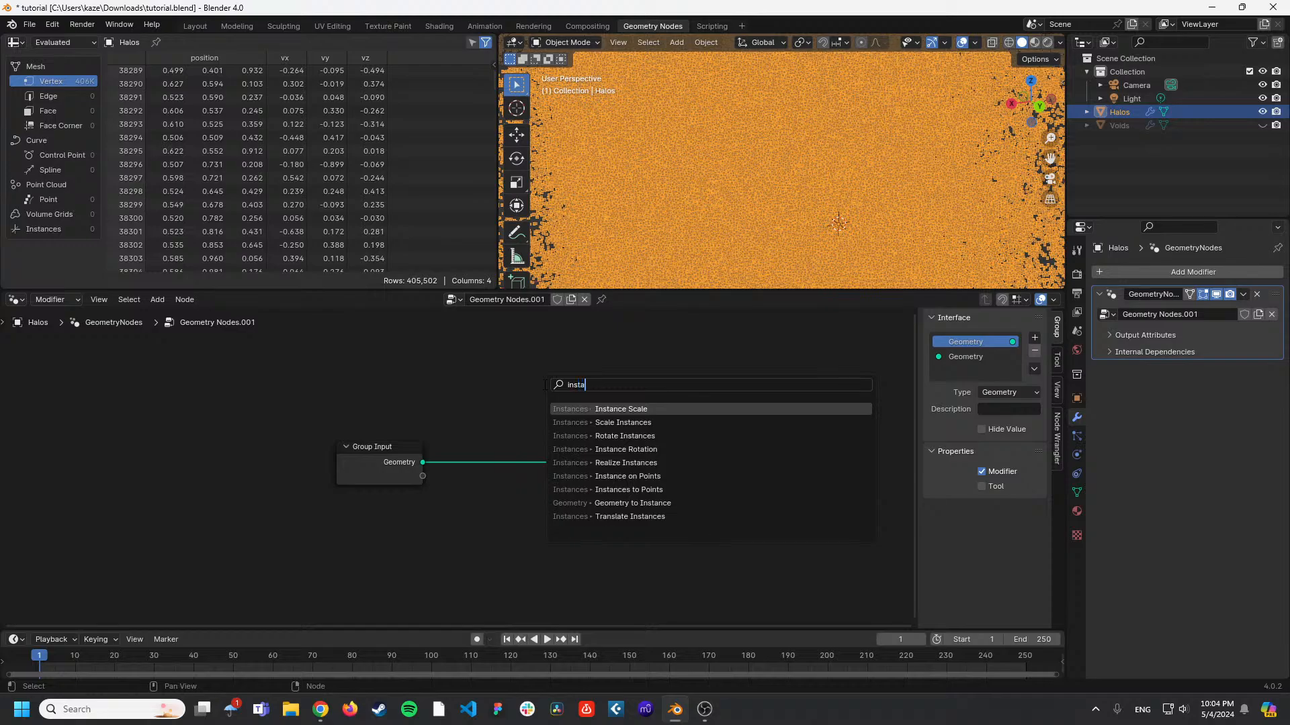
{"action": "key", "text": "Down"}
{"action": "key", "text": "Down"}
{"action": "key", "text": "Return"}
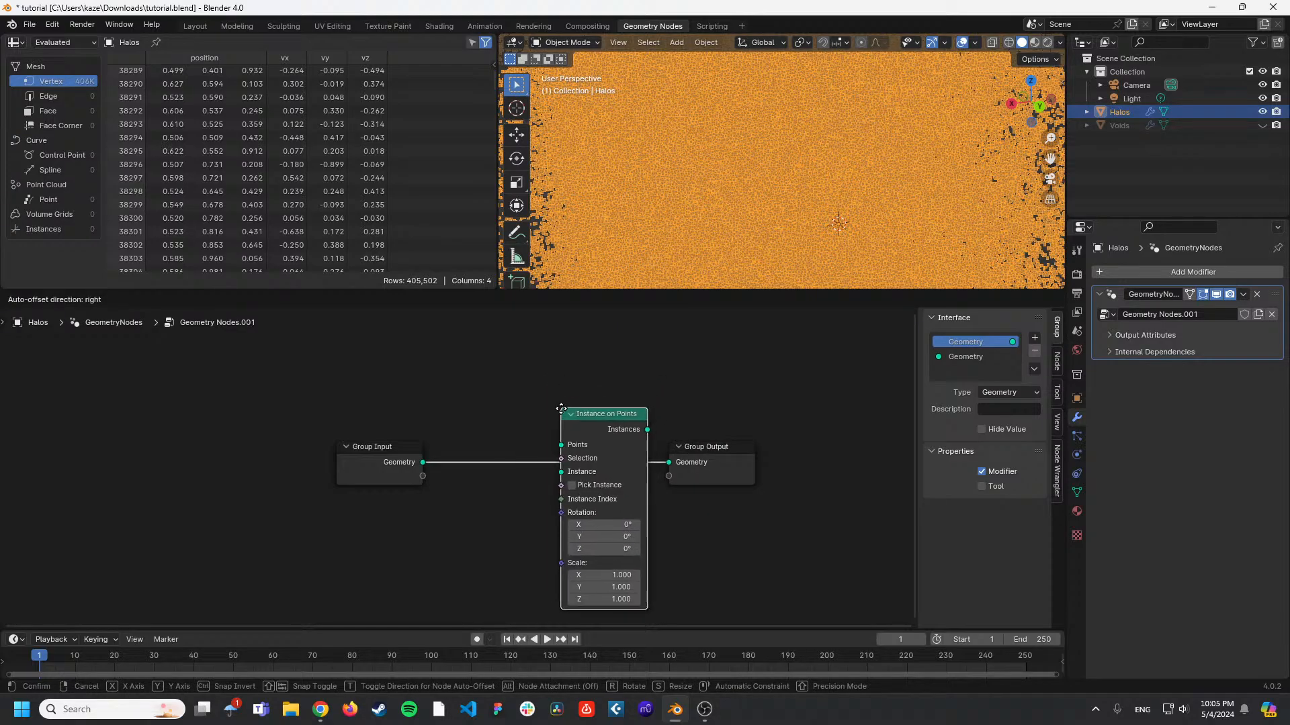
{"action": "left_click", "coordinate": [632, 437]}
Spread the Group Input and Group Output nodes farther away from the Instance on Points node.
{"action": "middle_click_drag", "start_coordinate": [704, 412], "coordinate": [727, 416]}
{"action": "left_click_drag", "start_coordinate": [403, 450], "coordinate": [284, 454]}
{"action": "left_click_drag", "start_coordinate": [722, 450], "coordinate": [847, 441]}
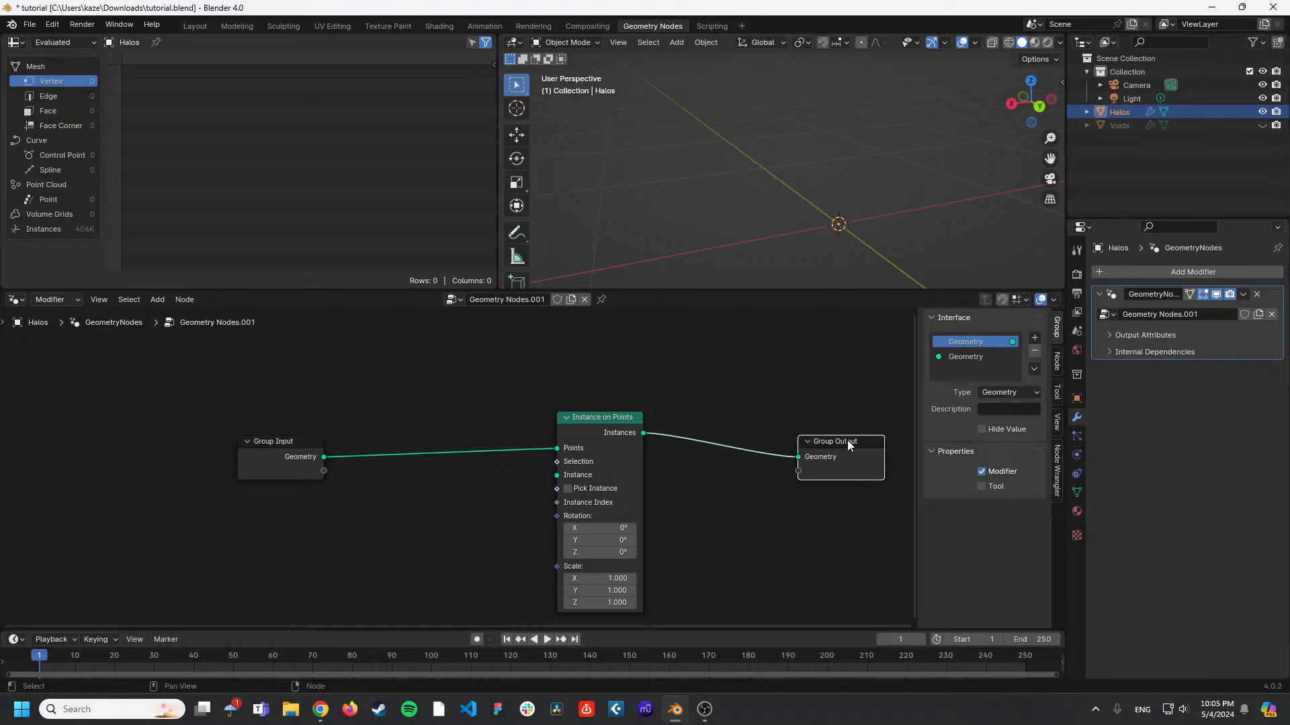
Add an Index node just above the Group Input node.
{"action": "key", "text": "shift+a"}
{"action": "left_click", "coordinate": [290, 389]}
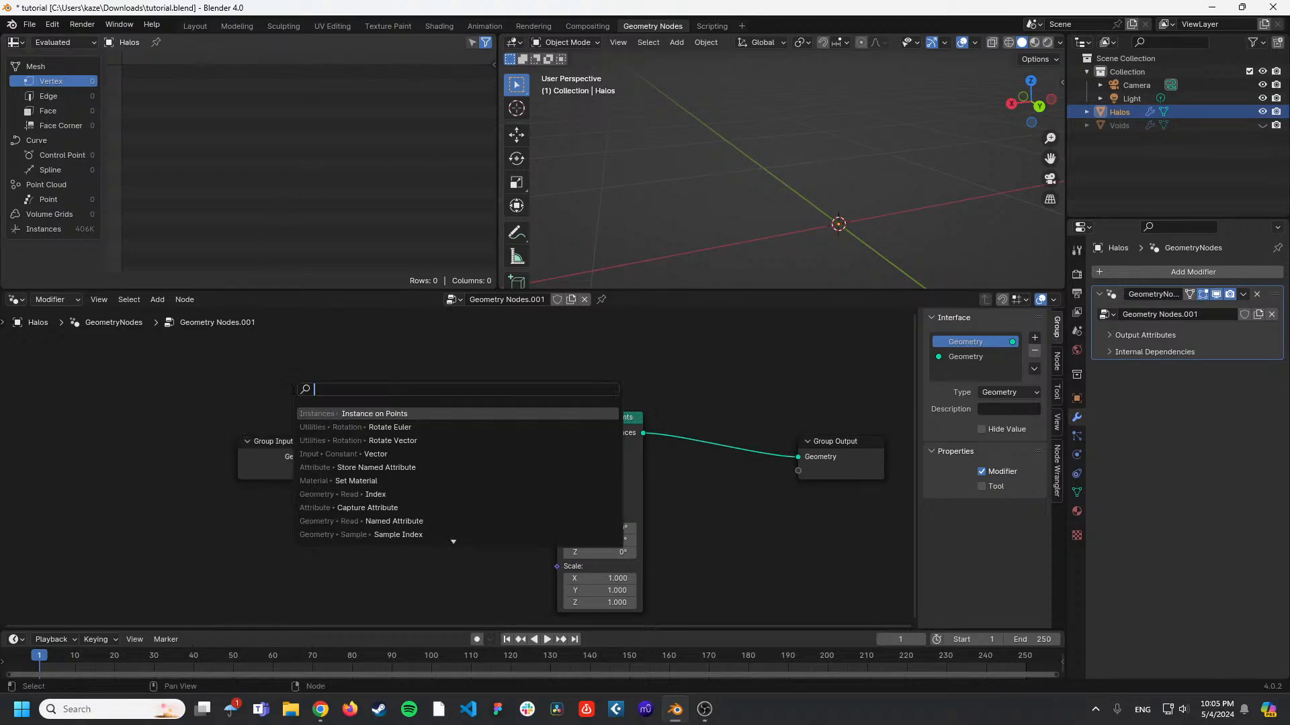
{"action": "type", "text": "index"}
{"action": "key", "text": "Return"}
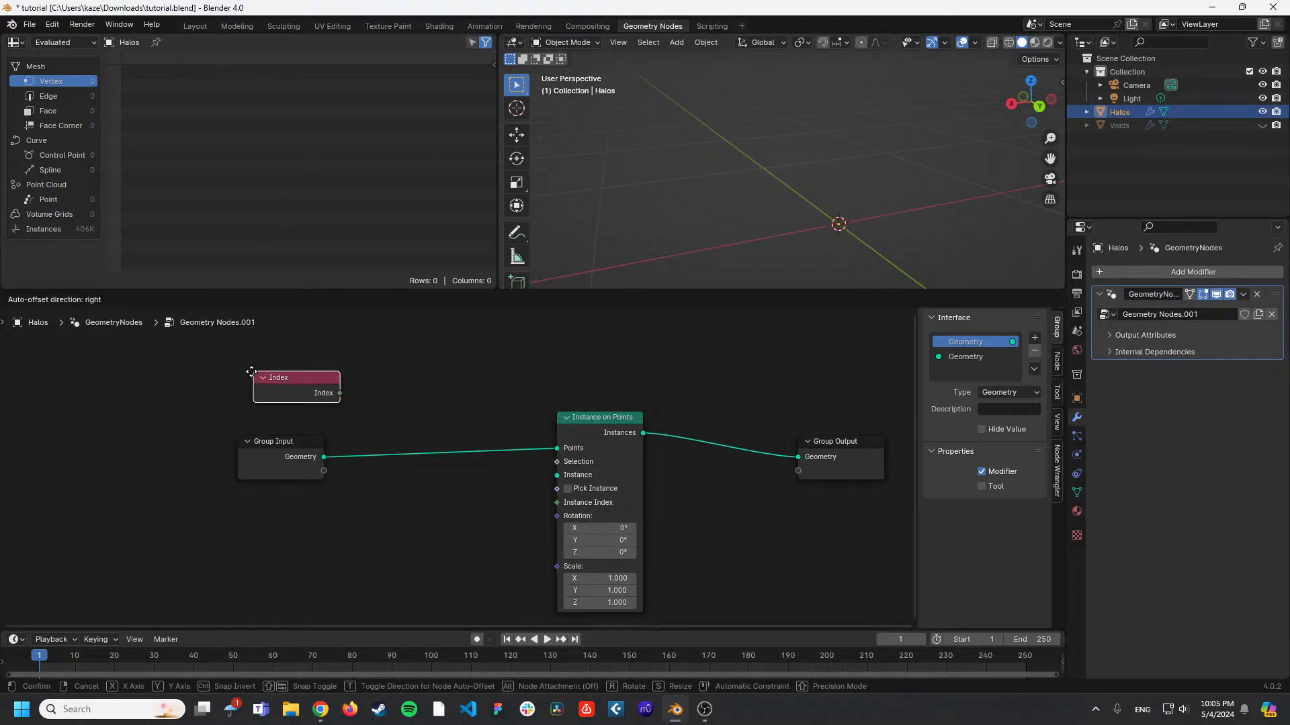
{"action": "left_click", "coordinate": [253, 378]}
Add a Math node beside the Index node and set its operation to Less Than.
{"action": "key", "text": "shift+a"}
{"action": "type", "text": "add"}
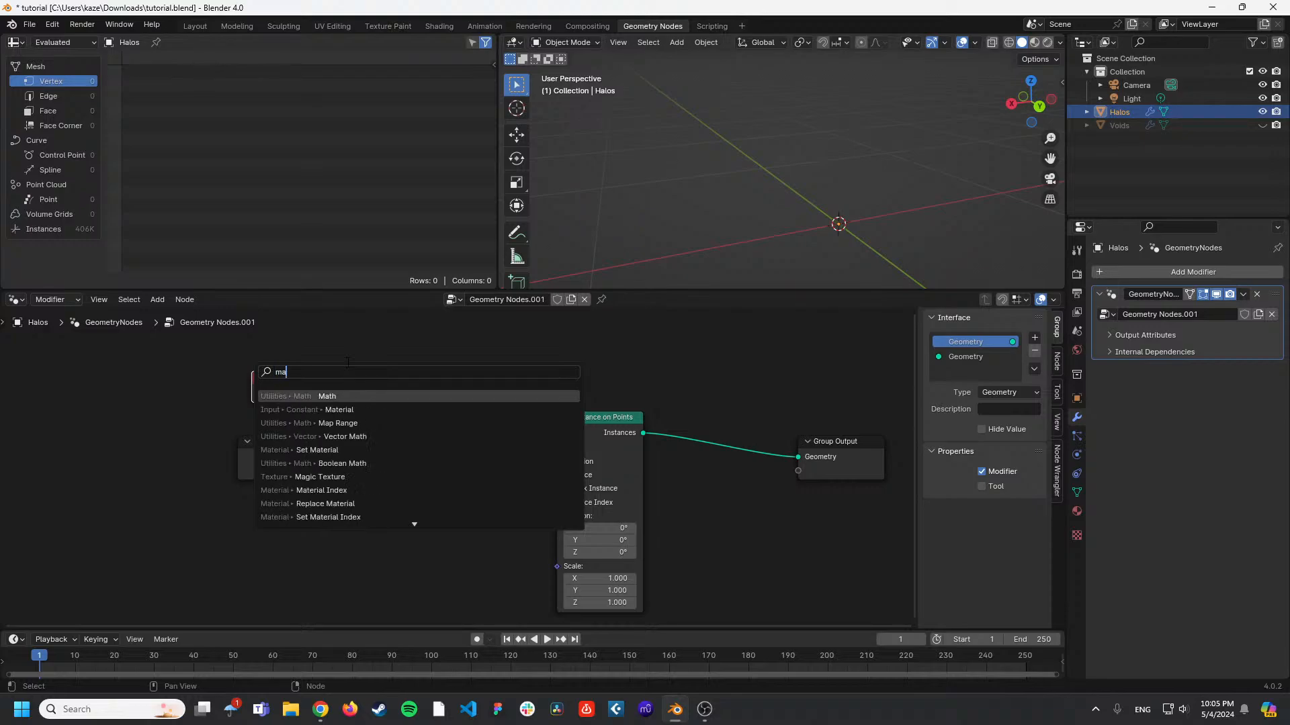
{"action": "key", "text": "Return"}
{"action": "left_click", "coordinate": [469, 339]}
{"action": "left_click", "coordinate": [464, 381]}
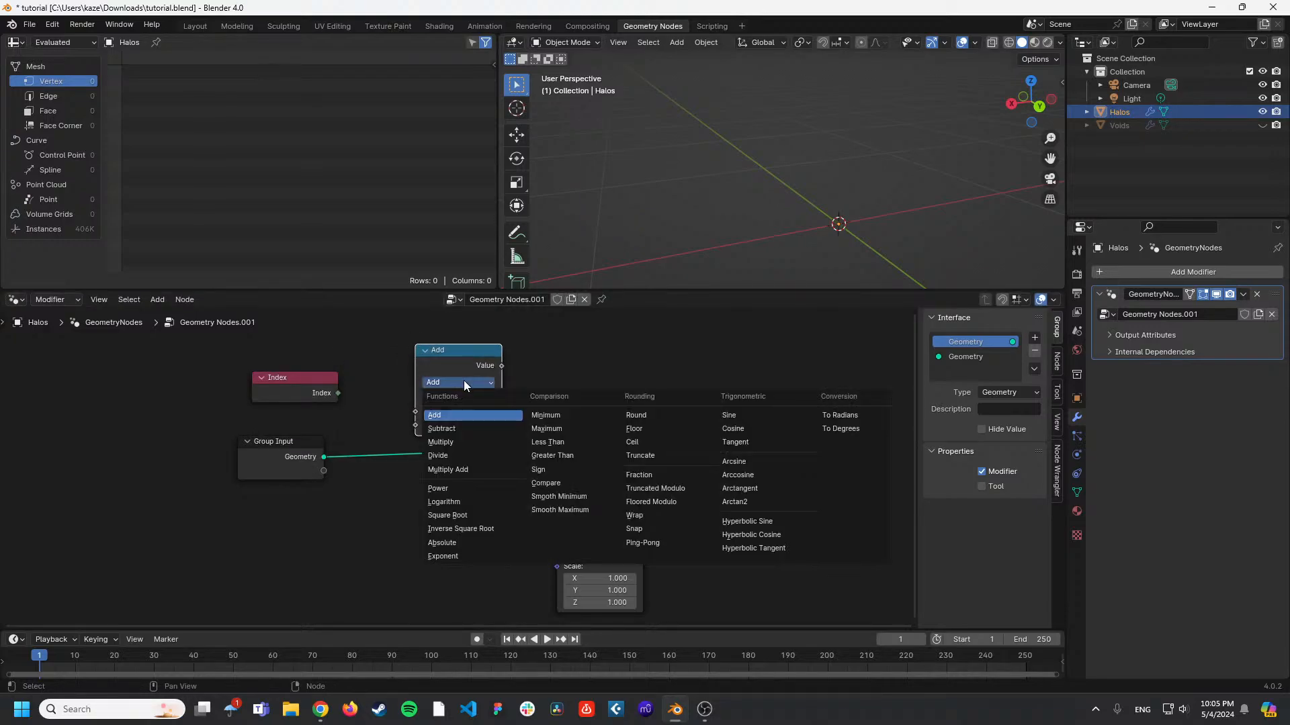
{"action": "left_click", "coordinate": [546, 442]}
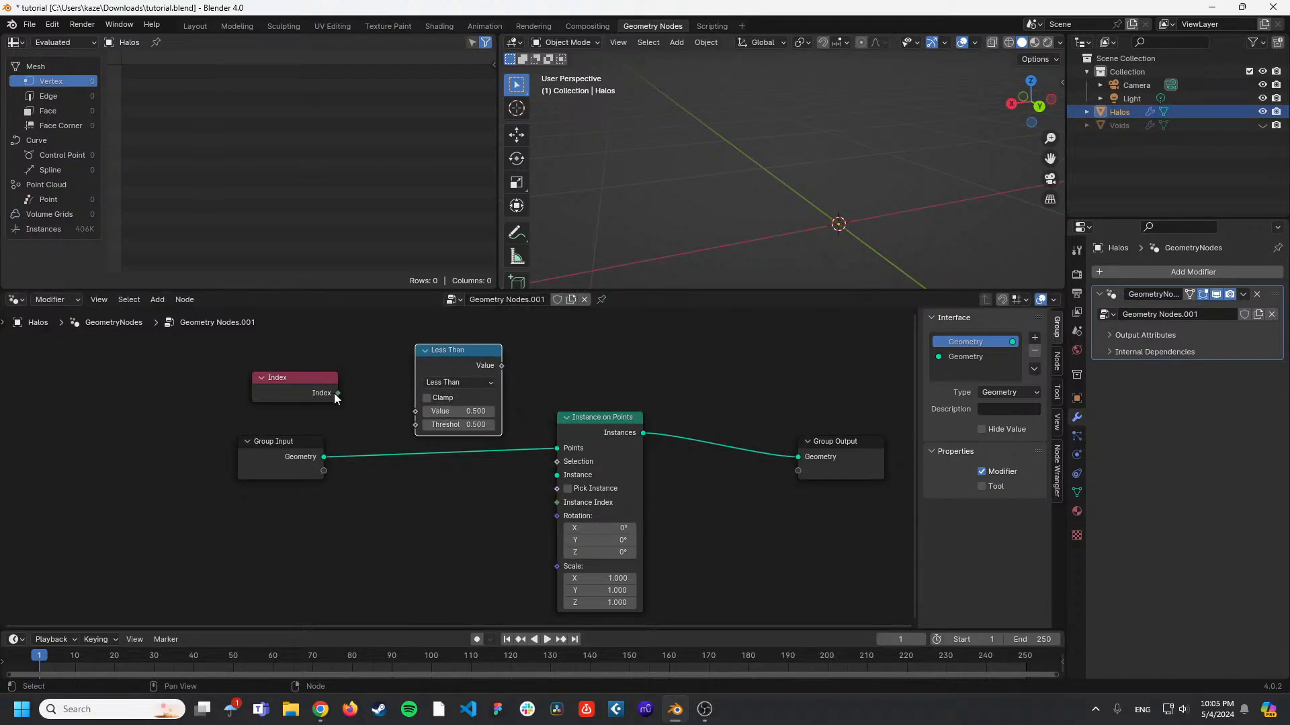
Connect the Index output to the Less Than node's Value and set the node's threshold to 1000.
{"action": "left_click_drag", "start_coordinate": [337, 393], "coordinate": [415, 412]}
{"action": "left_click", "coordinate": [469, 424]}
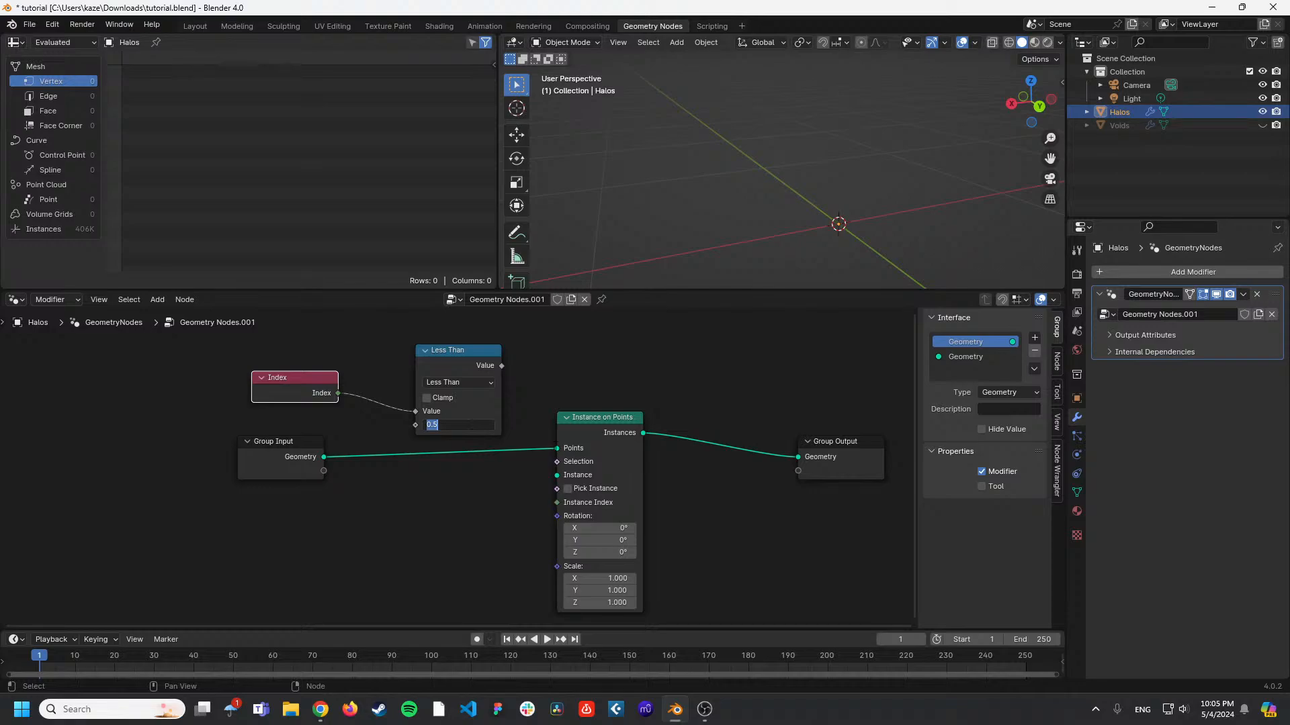
{"action": "key", "text": "Return"}
{"action": "left_click_drag", "start_coordinate": [267, 456], "coordinate": [262, 509]}
{"action": "left_click_drag", "start_coordinate": [285, 399], "coordinate": [249, 408]}
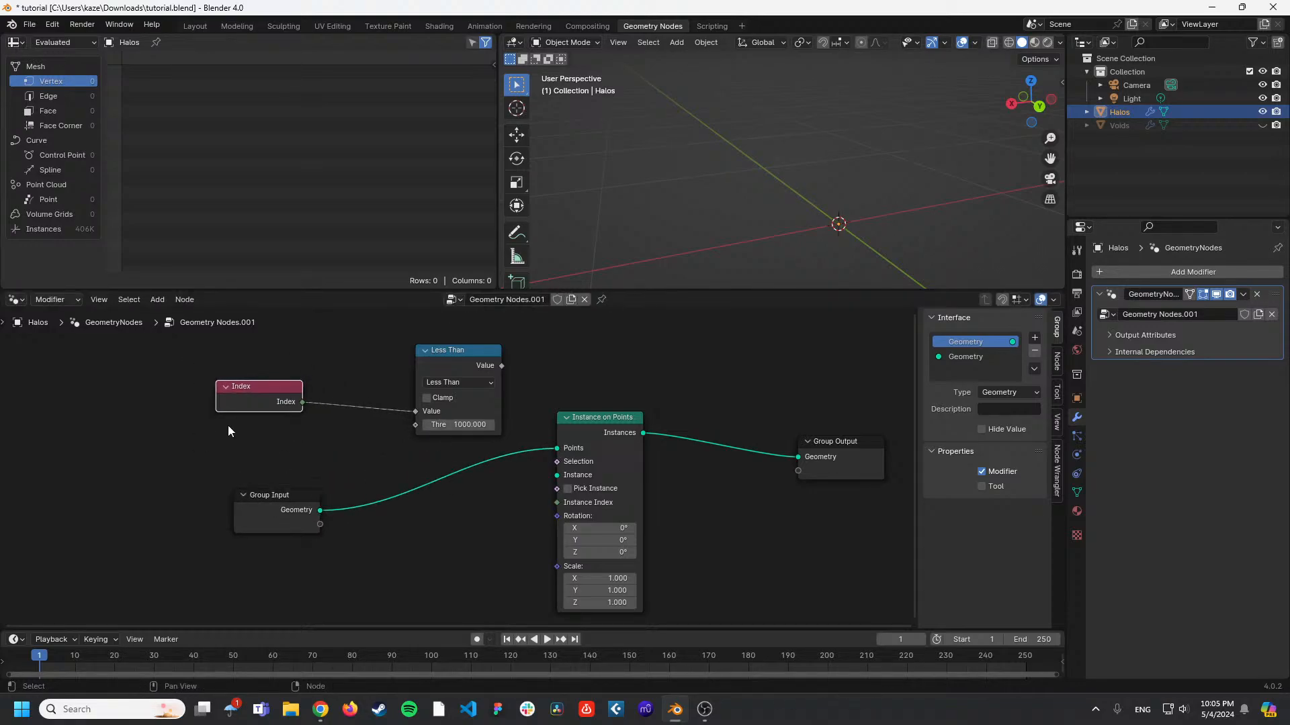
{"action": "key", "text": "shift+a"}
{"action": "left_click", "coordinate": [275, 381]}
{"action": "left_click", "coordinate": [328, 358]}
{"action": "left_click_drag", "start_coordinate": [447, 374], "coordinate": [421, 361]}
{"action": "key", "text": "shift+a"}
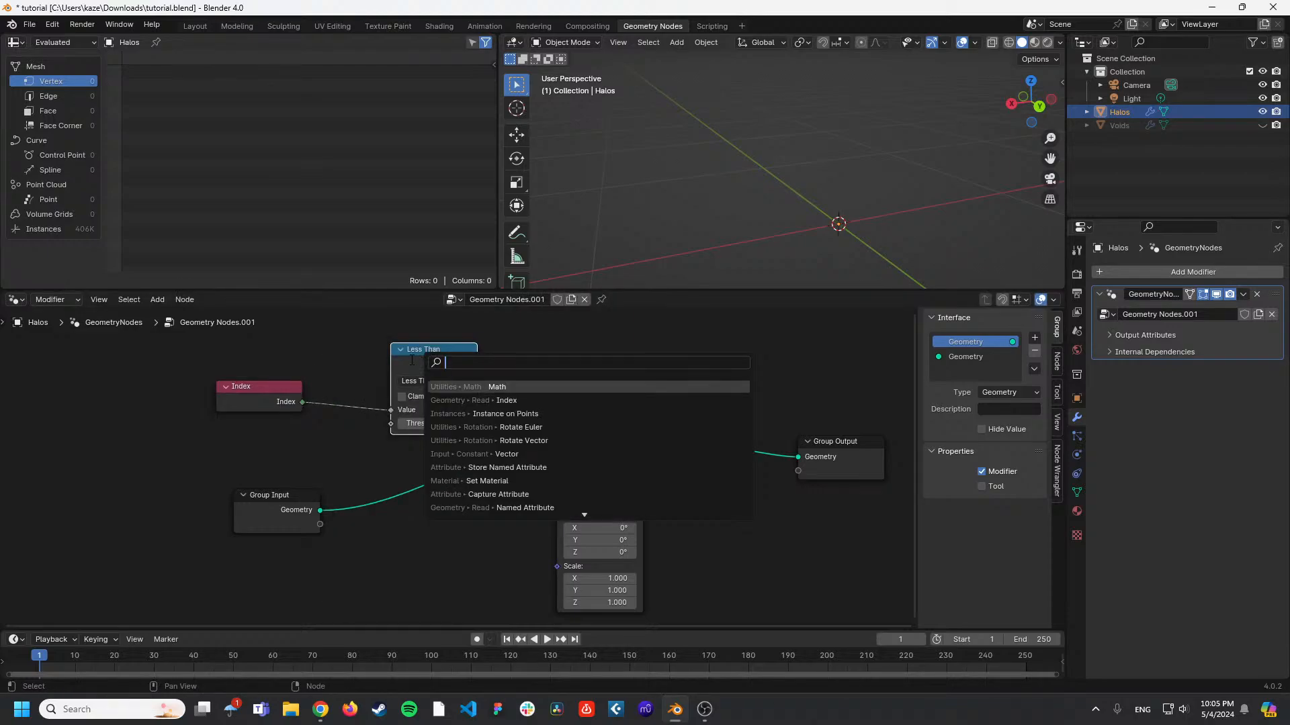
{"action": "type", "text": "math"}
{"action": "key", "text": "Escape"}
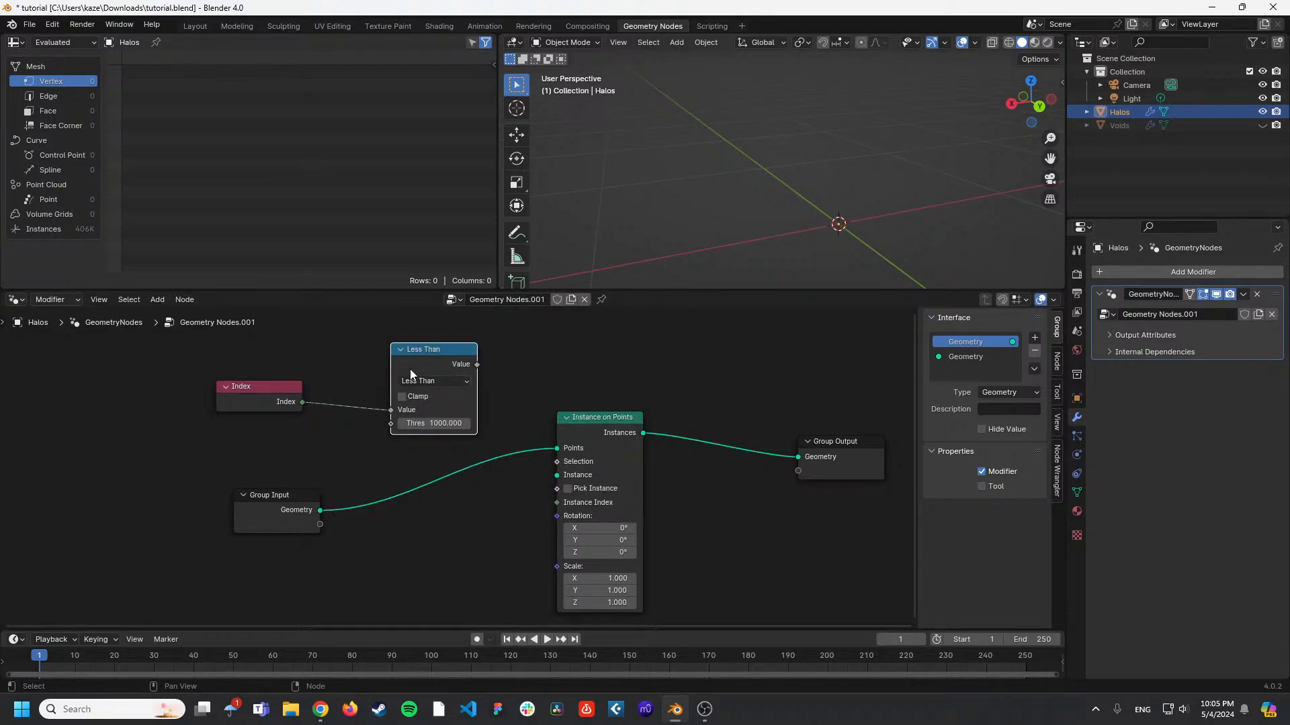
{"action": "left_click_drag", "start_coordinate": [410, 369], "coordinate": [422, 357]}
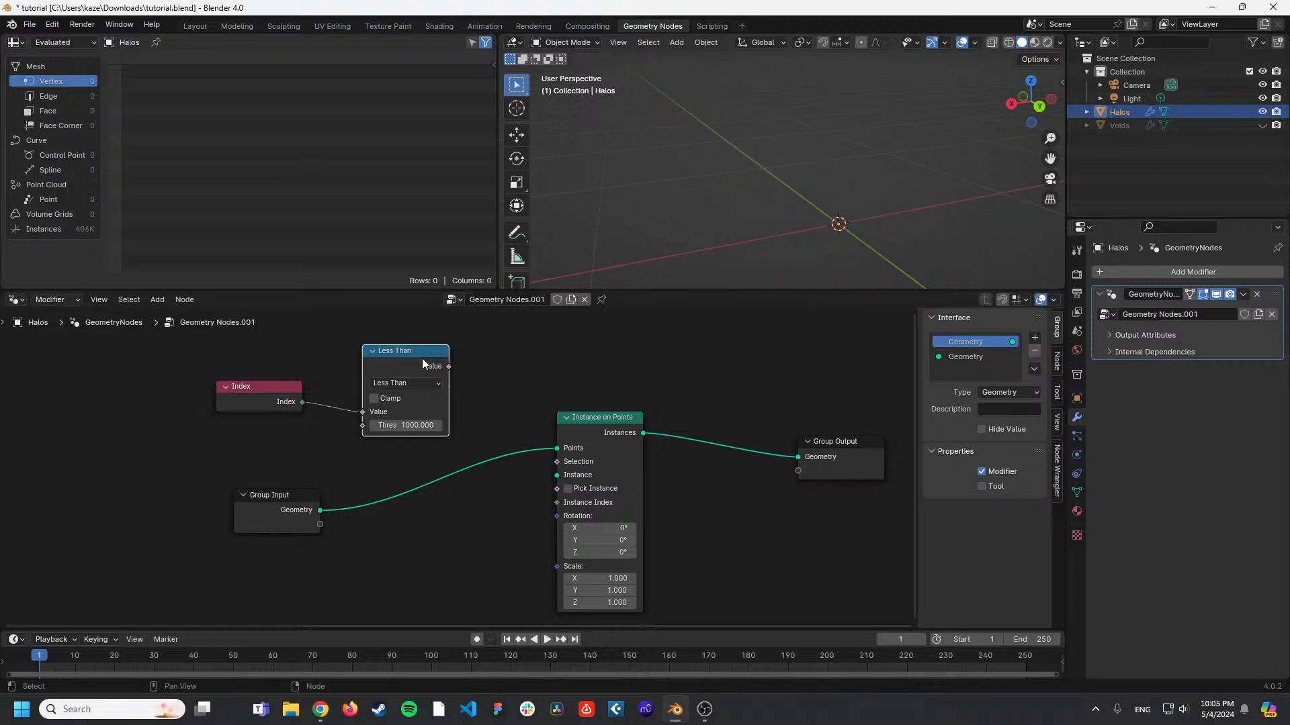
Switch to the browser, close the old reference image tabs, and view the halo data node diagram in a new tab.
{"action": "key", "text": "alt+Tab"}
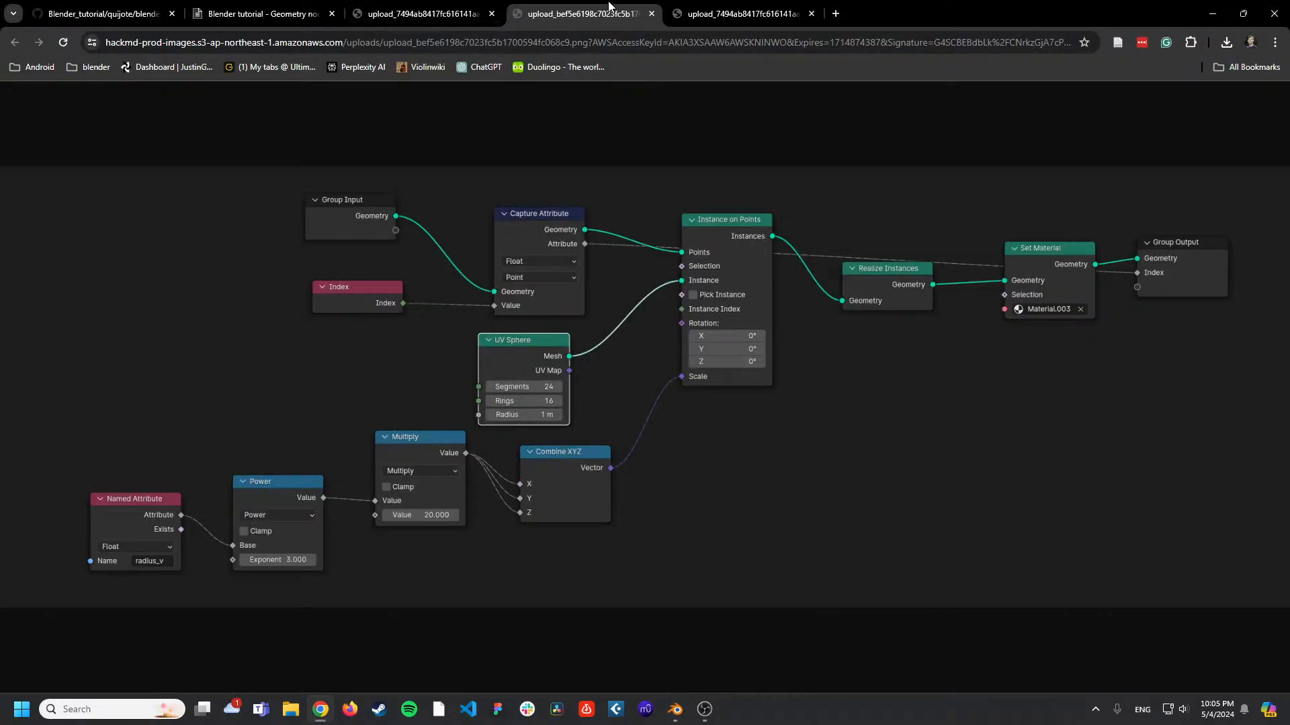
{"action": "key", "text": "ctrl+w"}
{"action": "key", "text": "ctrl+w"}
{"action": "key", "text": "ctrl+w"}
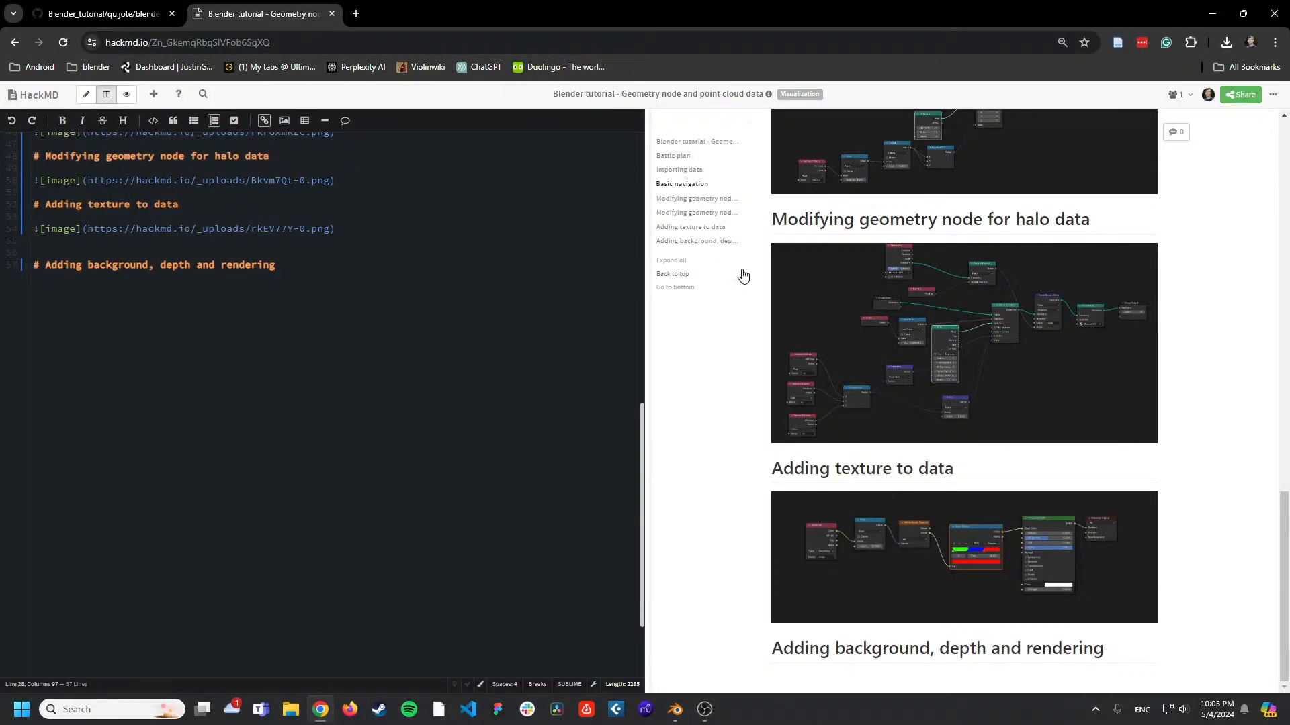
{"action": "right_click", "coordinate": [911, 327]}
{"action": "left_click", "coordinate": [940, 337]}
{"action": "left_click", "coordinate": [431, 12]}
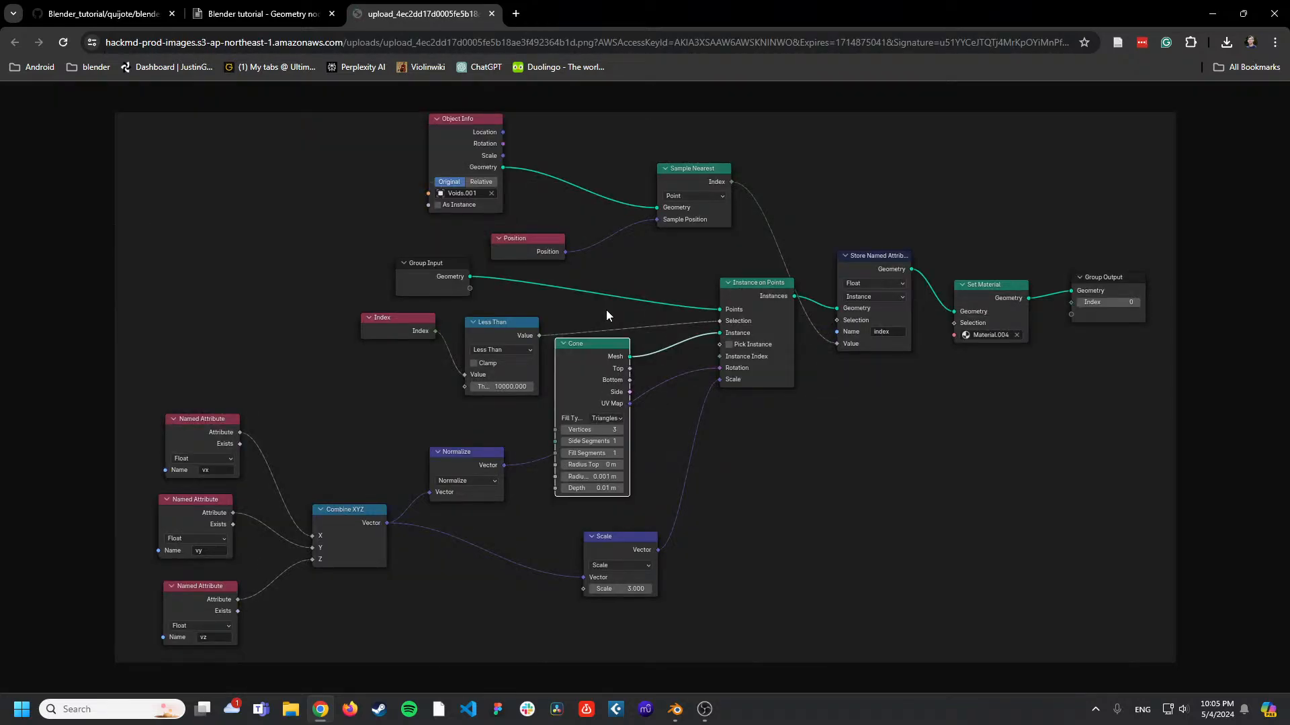
{"action": "key", "text": "alt+Tab"}
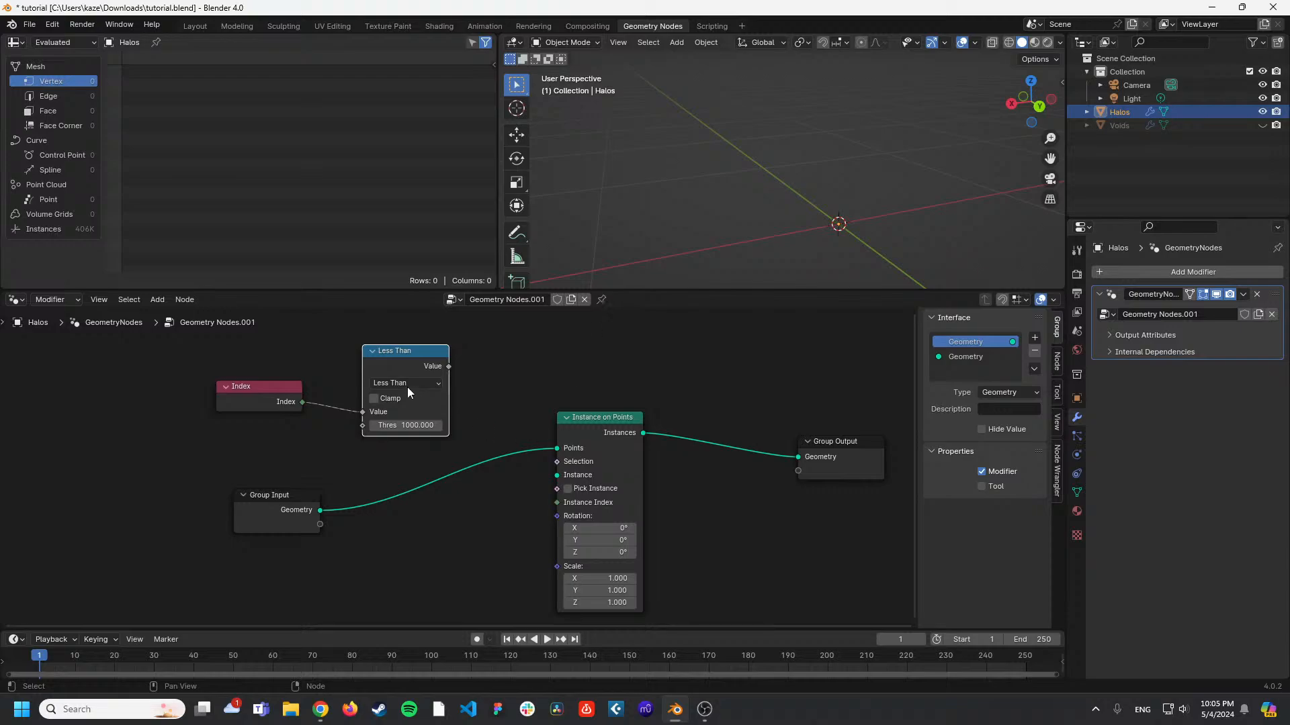
Arrange the Index and Less Than nodes below Group Input, with Group Input level with Instance on Points.
{"action": "left_click_drag", "start_coordinate": [236, 353], "coordinate": [363, 590]}
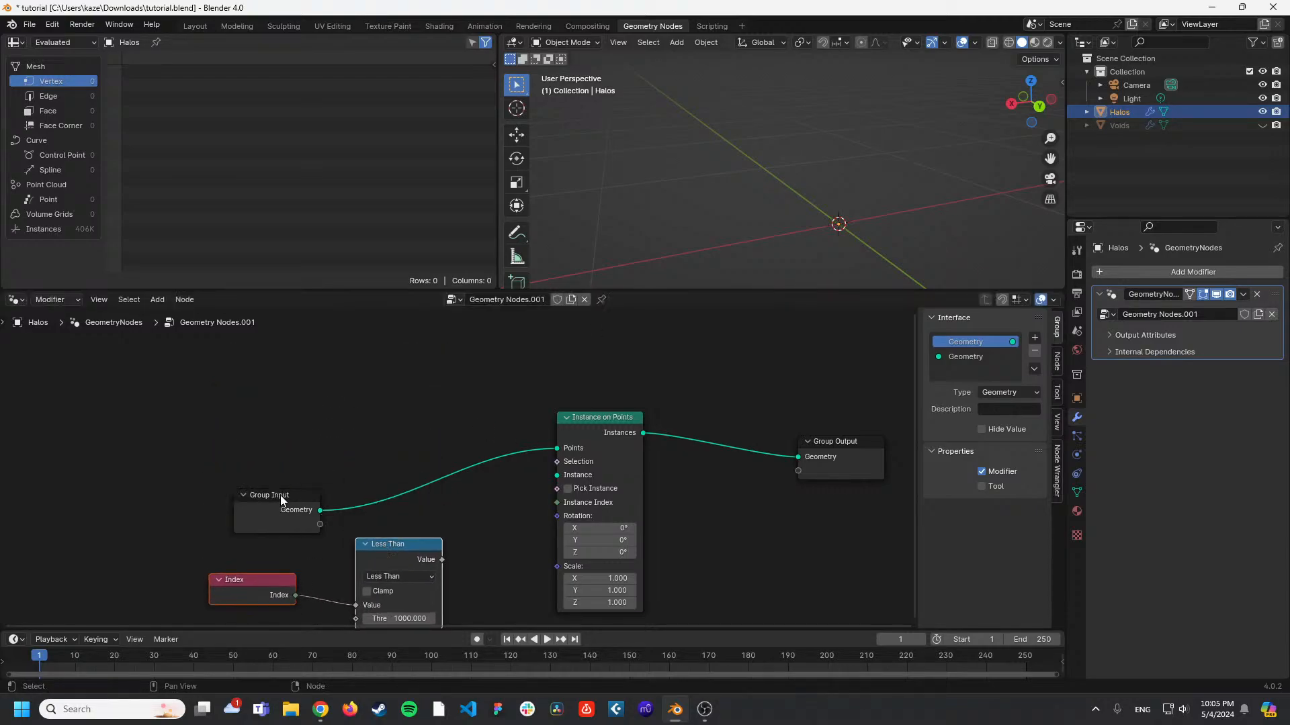
{"action": "left_click_drag", "start_coordinate": [278, 490], "coordinate": [276, 433]}
{"action": "left_click_drag", "start_coordinate": [231, 535], "coordinate": [381, 585]}
{"action": "left_click_drag", "start_coordinate": [386, 564], "coordinate": [381, 512]}
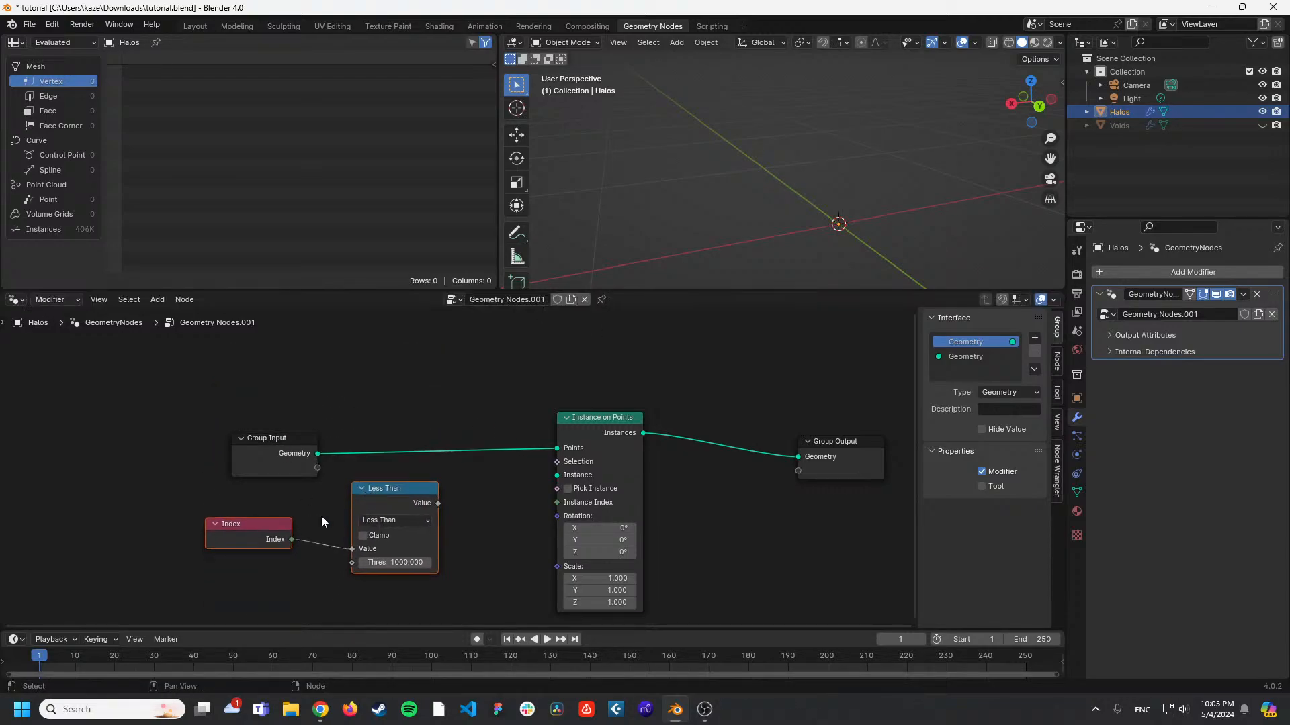
{"action": "left_click_drag", "start_coordinate": [237, 536], "coordinate": [316, 514]}
{"action": "left_click", "coordinate": [336, 496]}
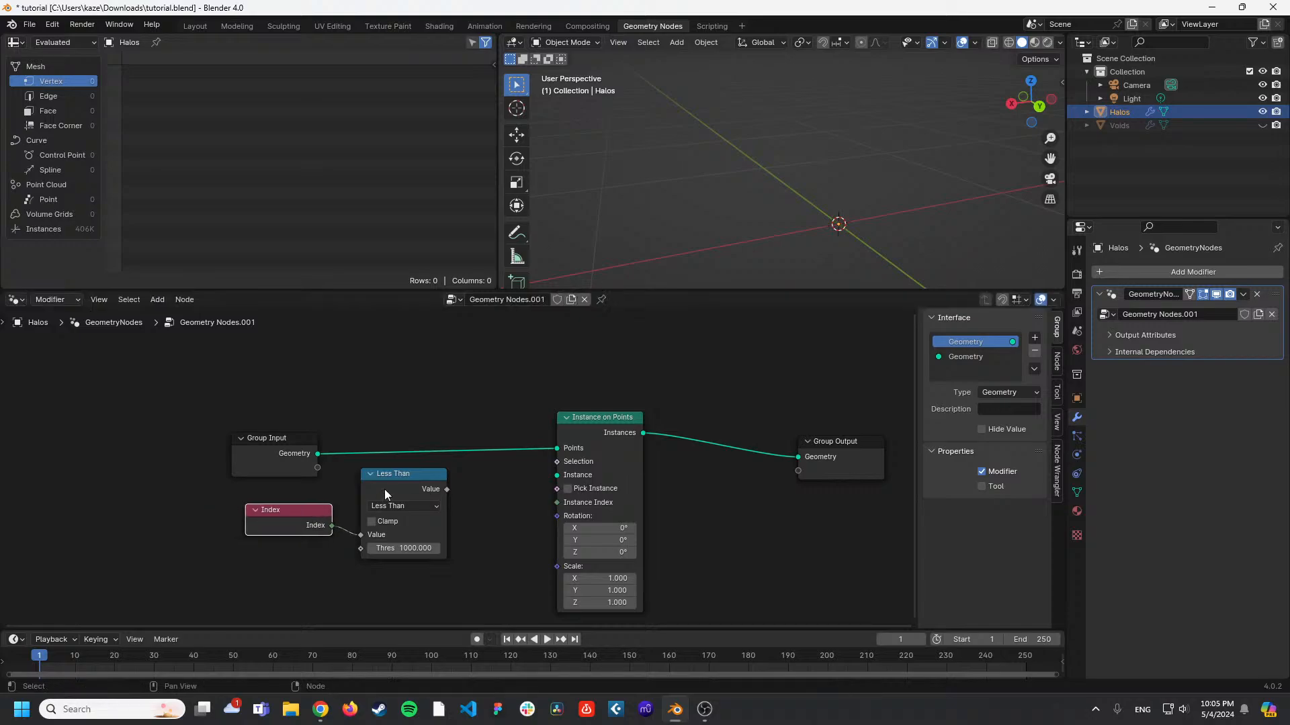
Try linking the Less Than value to the Selection input of Instance on Points, and cut the link again.
{"action": "left_click_drag", "start_coordinate": [379, 489], "coordinate": [557, 461]}
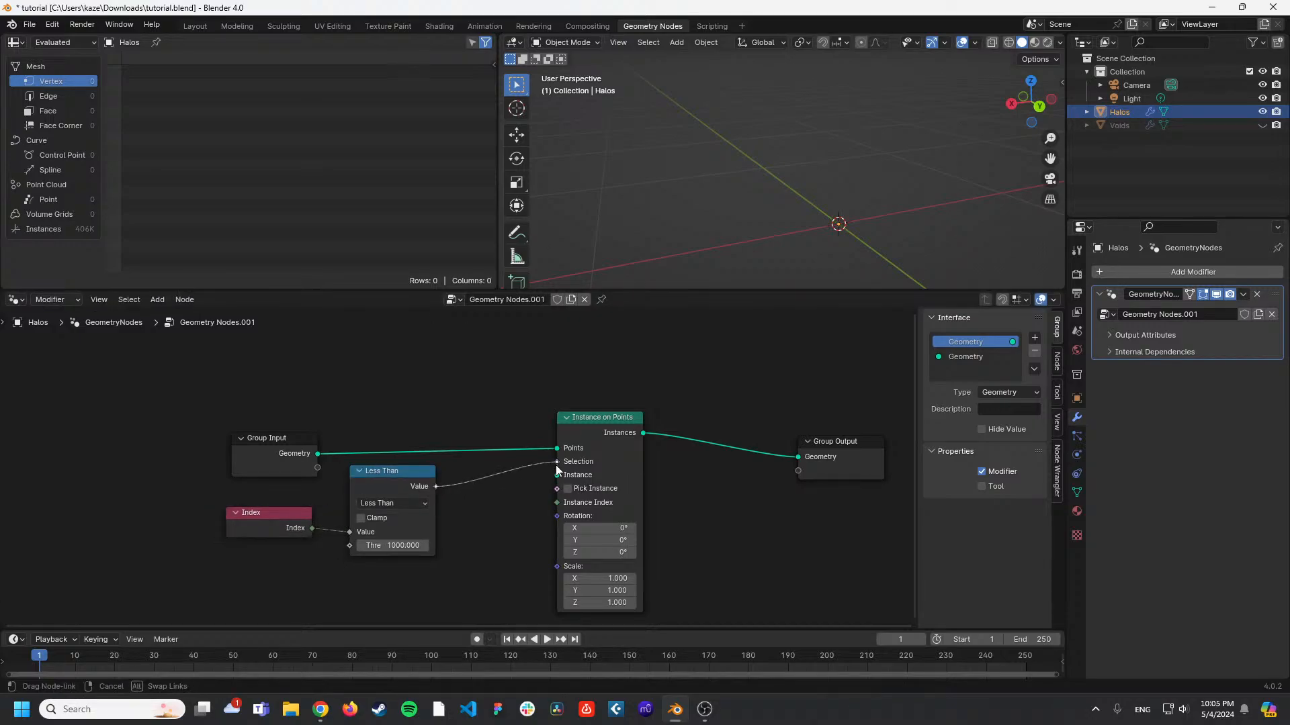
{"action": "right_click_drag", "start_coordinate": [547, 457], "coordinate": [486, 487], "text": "ctrl"}
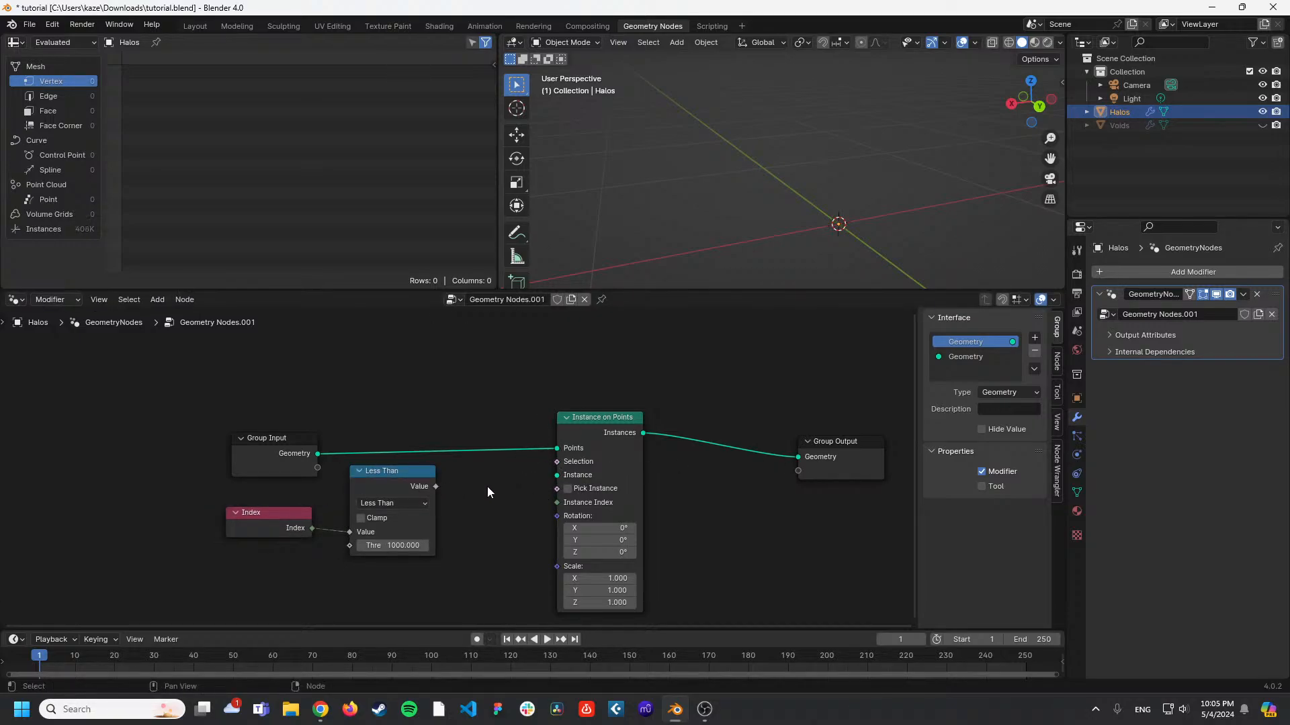
Show the Instances data in the spreadsheet, and link the Less Than value to the Selection input of Instance on Points.
{"action": "left_click", "coordinate": [29, 228]}
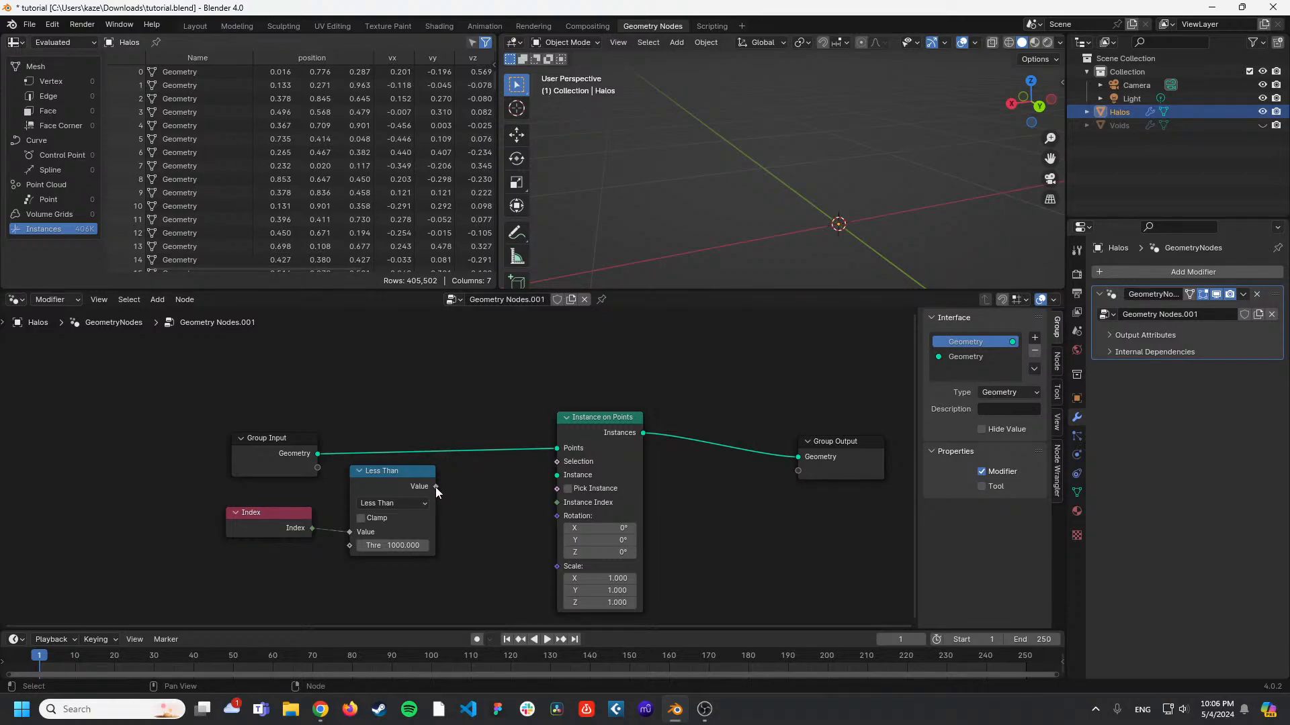
{"action": "left_click_drag", "start_coordinate": [435, 487], "coordinate": [568, 468]}
{"action": "key", "text": "Escape"}
{"action": "left_click_drag", "start_coordinate": [435, 486], "coordinate": [555, 463]}
{"action": "scroll", "coordinate": [288, 202], "scroll_direction": "down", "scroll_amount": 10}
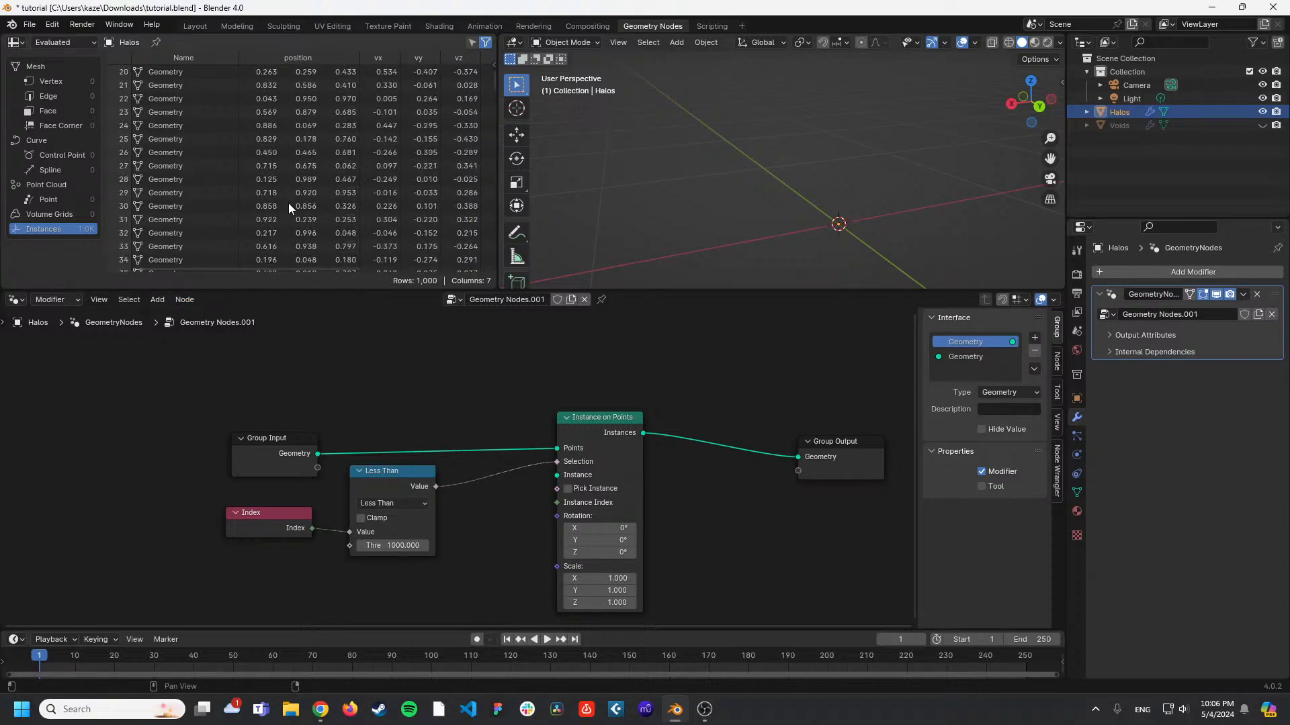
{"action": "left_click_drag", "start_coordinate": [494, 75], "coordinate": [491, 262]}
{"action": "middle_click_drag", "start_coordinate": [717, 409], "coordinate": [800, 318]}
{"action": "scroll", "coordinate": [772, 350], "scroll_direction": "down", "scroll_amount": 1}
{"action": "left_click_drag", "start_coordinate": [321, 397], "coordinate": [523, 471]}
{"action": "left_click", "coordinate": [578, 472]}
{"action": "key", "text": "shift+a"}
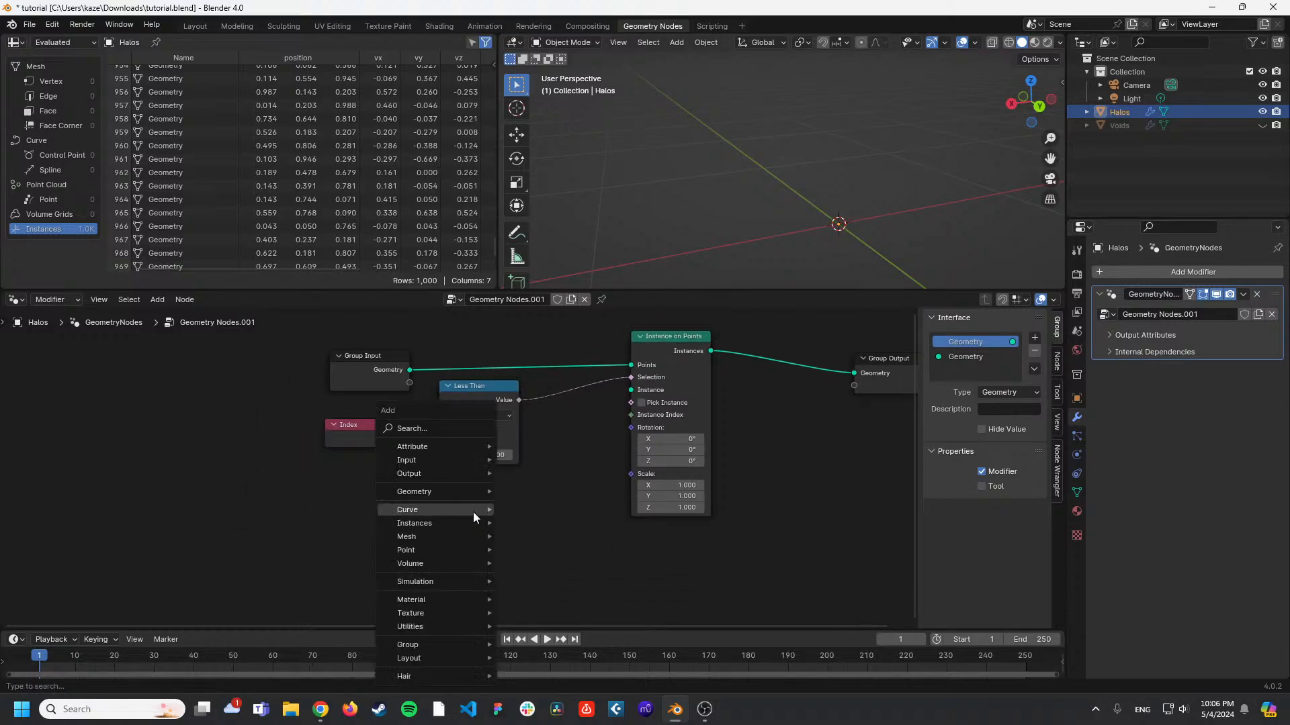
{"action": "left_click", "coordinate": [463, 430]}
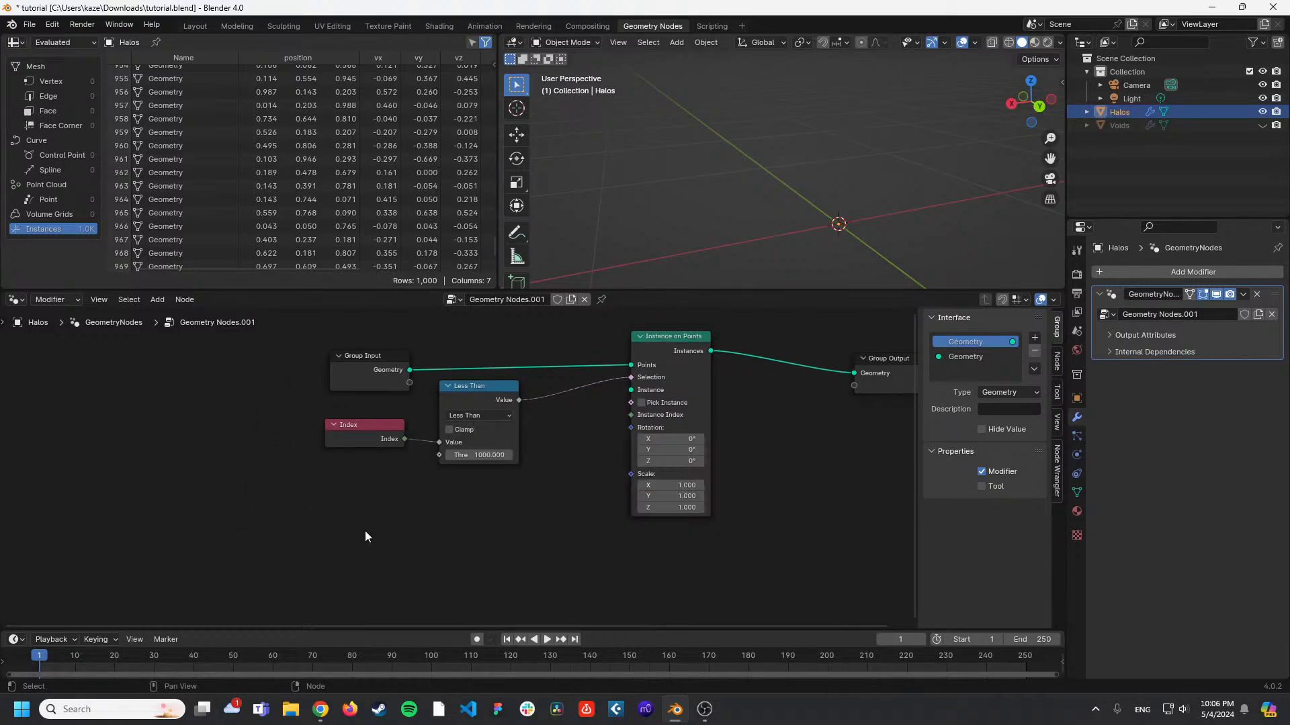
Add a Cone mesh primitive node below Index and connect its Mesh output to the Instance input of Instance on Points.
{"action": "key", "text": "shift+a"}
{"action": "mouse_move", "coordinate": [352, 538]}
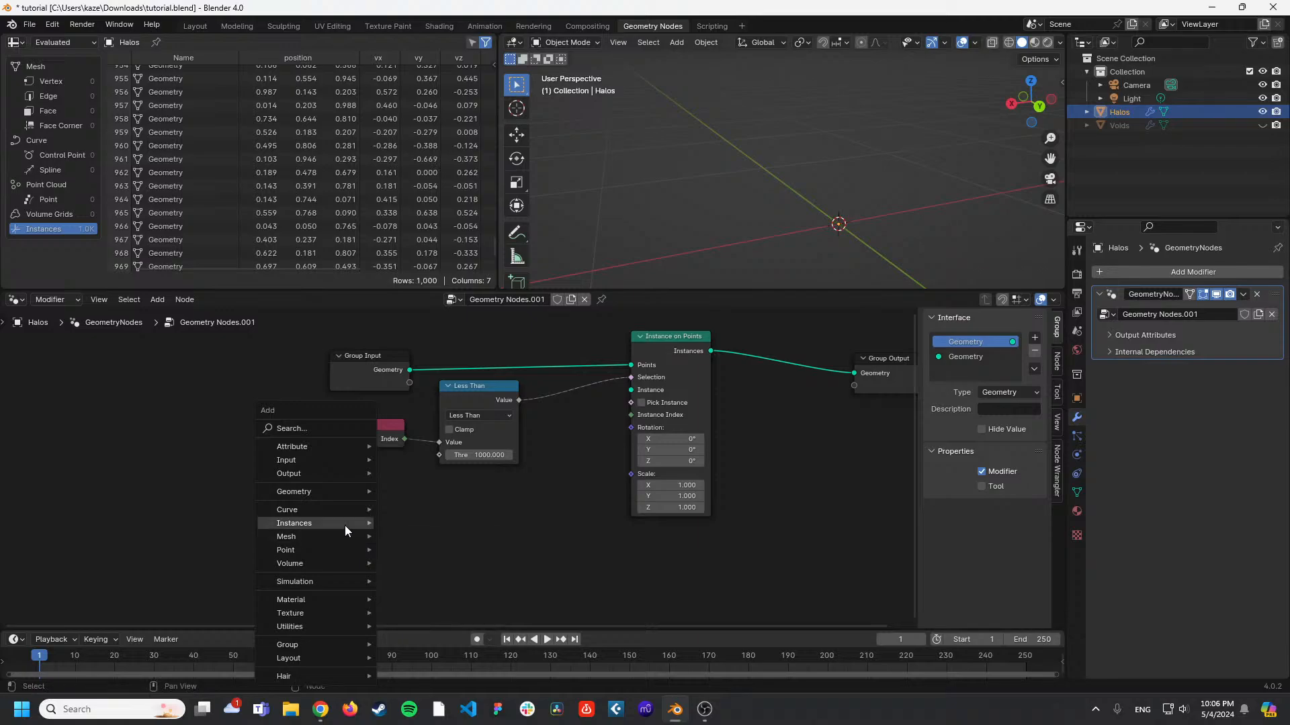
{"action": "mouse_move", "coordinate": [439, 594]}
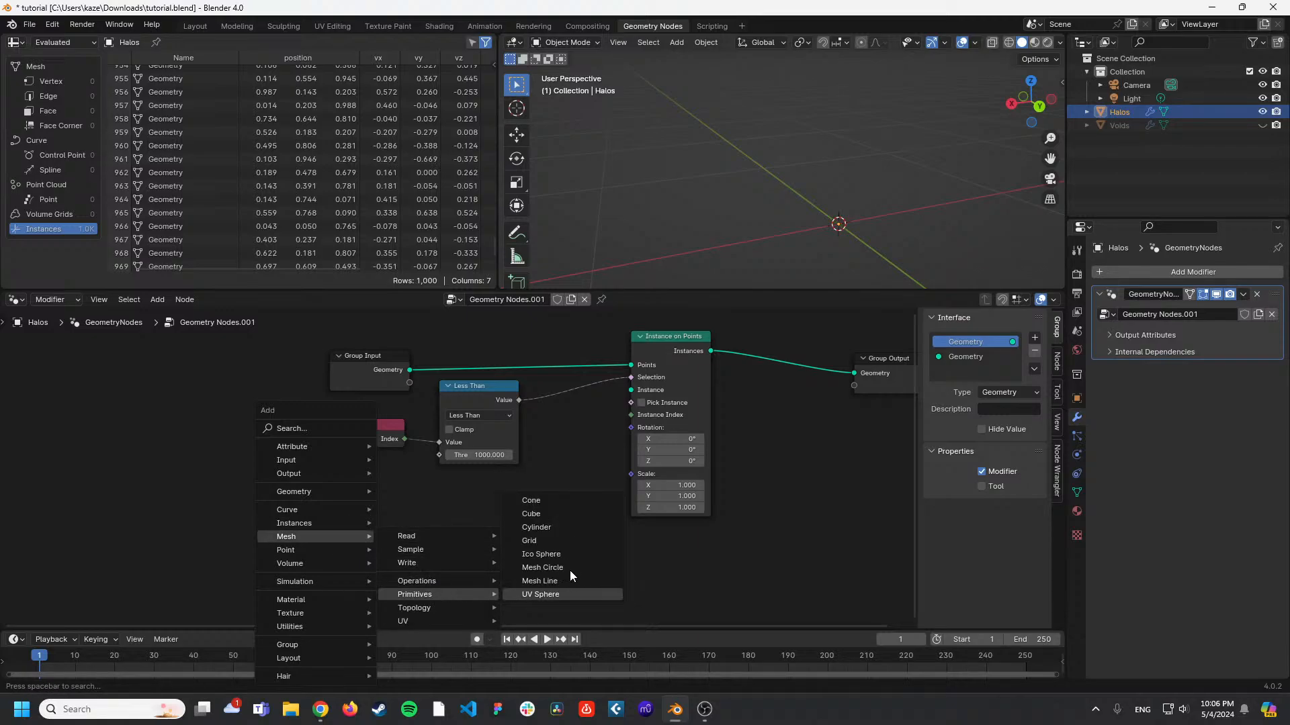
{"action": "left_click", "coordinate": [562, 501]}
{"action": "left_click", "coordinate": [355, 483]}
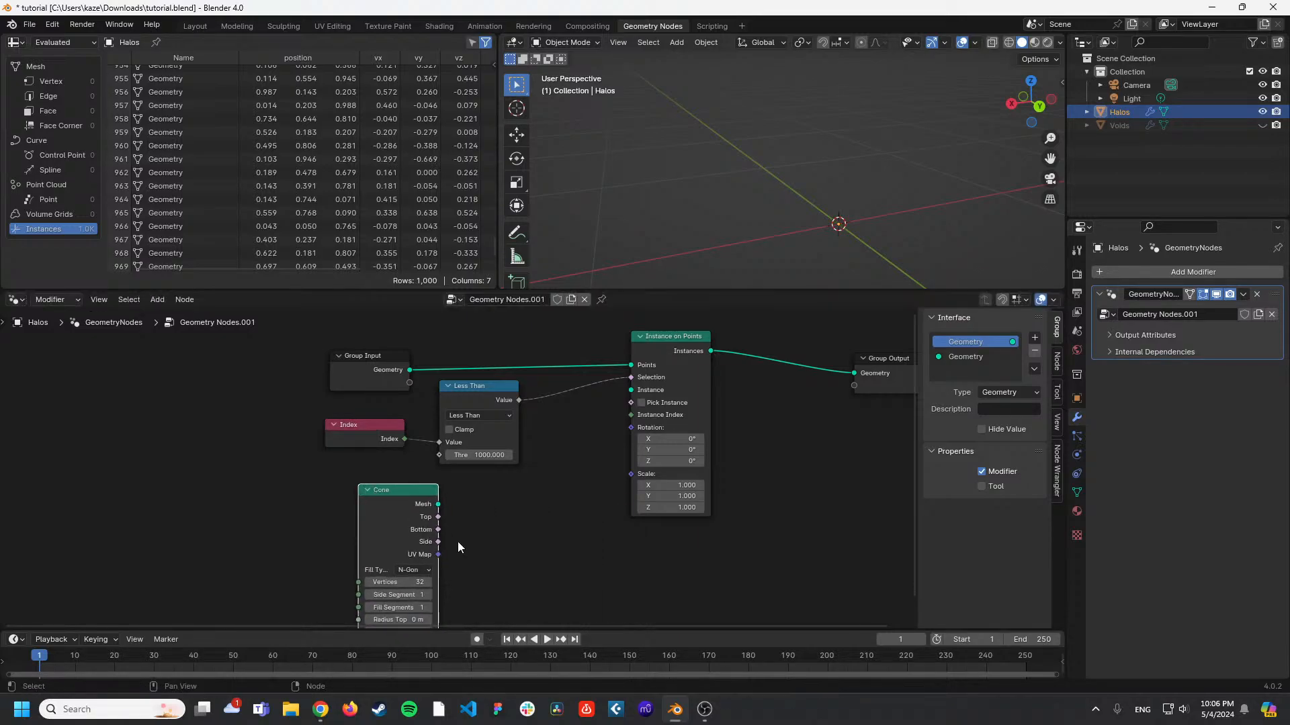
{"action": "scroll", "coordinate": [504, 557], "scroll_direction": "down", "scroll_amount": 3}
{"action": "middle_click_drag", "start_coordinate": [525, 566], "coordinate": [545, 509]}
{"action": "scroll", "coordinate": [521, 512], "scroll_direction": "up", "scroll_amount": 1}
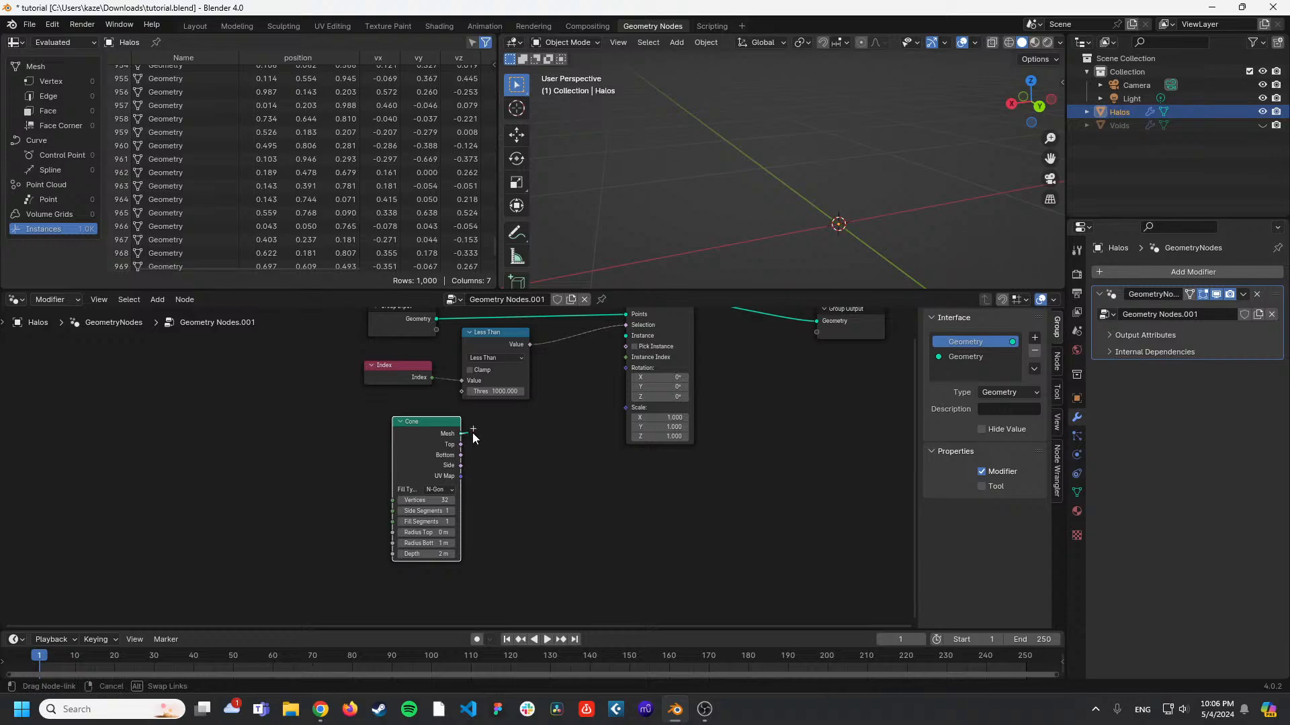
{"action": "left_click_drag", "start_coordinate": [472, 433], "coordinate": [626, 336]}
Set the Cone node's bottom radius to 0.01 m and its depth to 0.02 m.
{"action": "scroll", "coordinate": [749, 221], "scroll_direction": "down", "scroll_amount": 5}
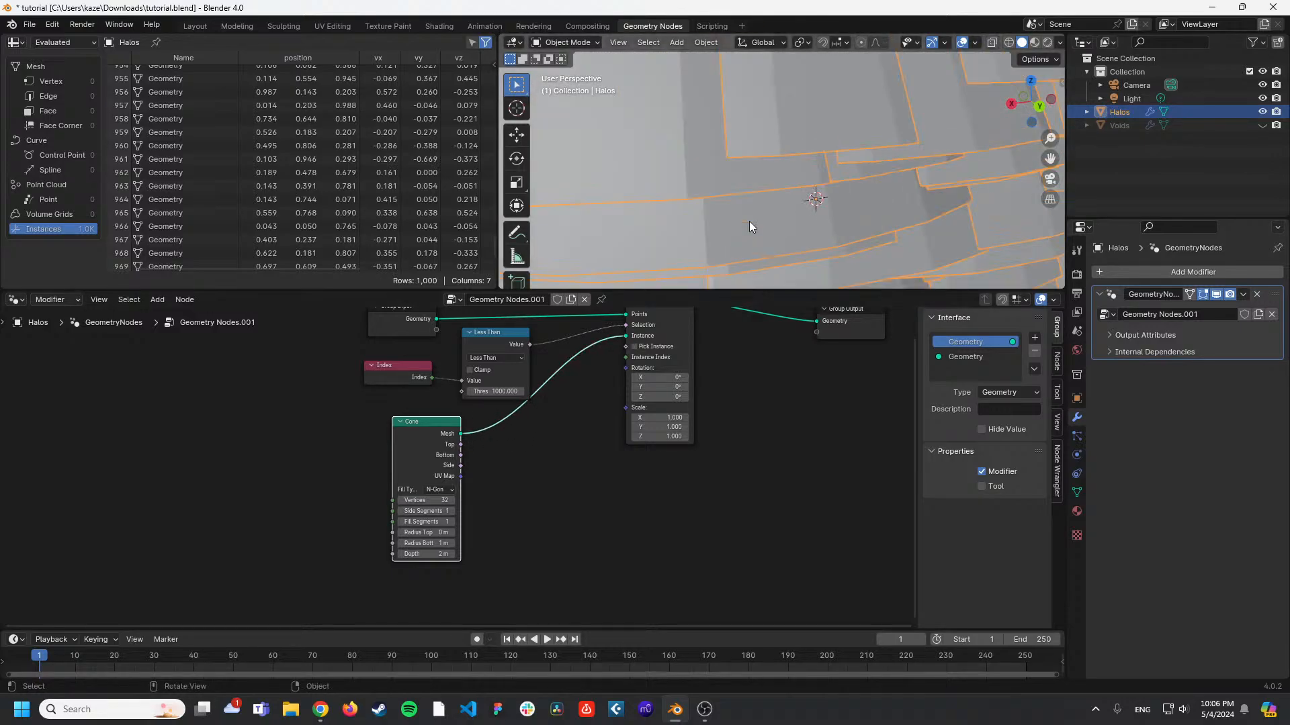
{"action": "middle_click_drag", "start_coordinate": [744, 218], "coordinate": [756, 184]}
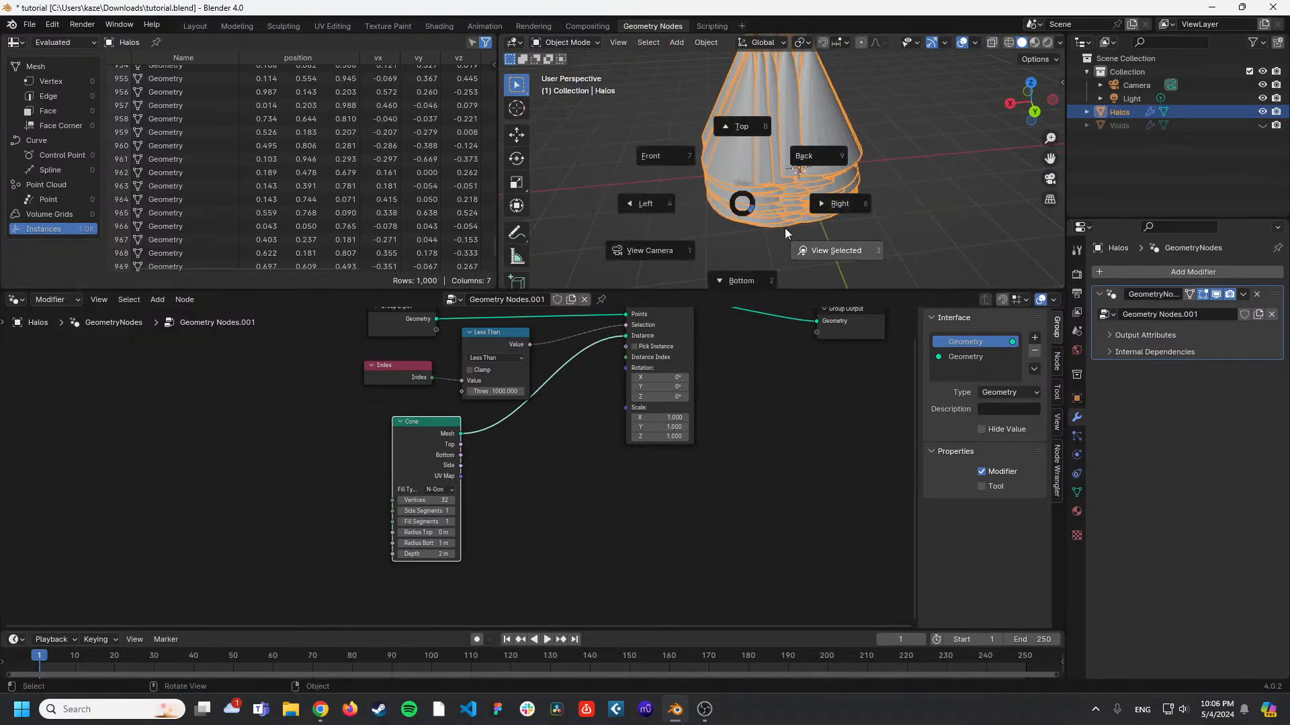
{"action": "middle_click_drag", "start_coordinate": [785, 228], "coordinate": [699, 249]}
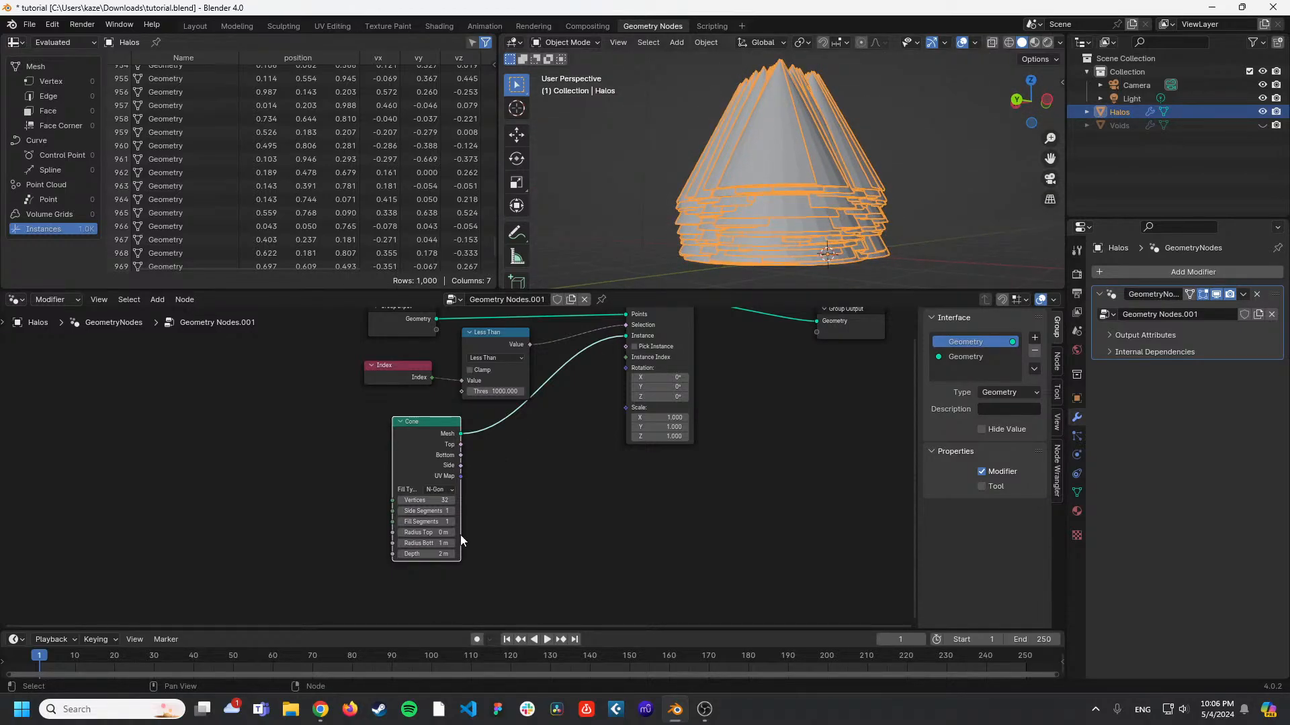
{"action": "left_click", "coordinate": [430, 542]}
{"action": "type", "text": "0.01"}
{"action": "key", "text": "Tab"}
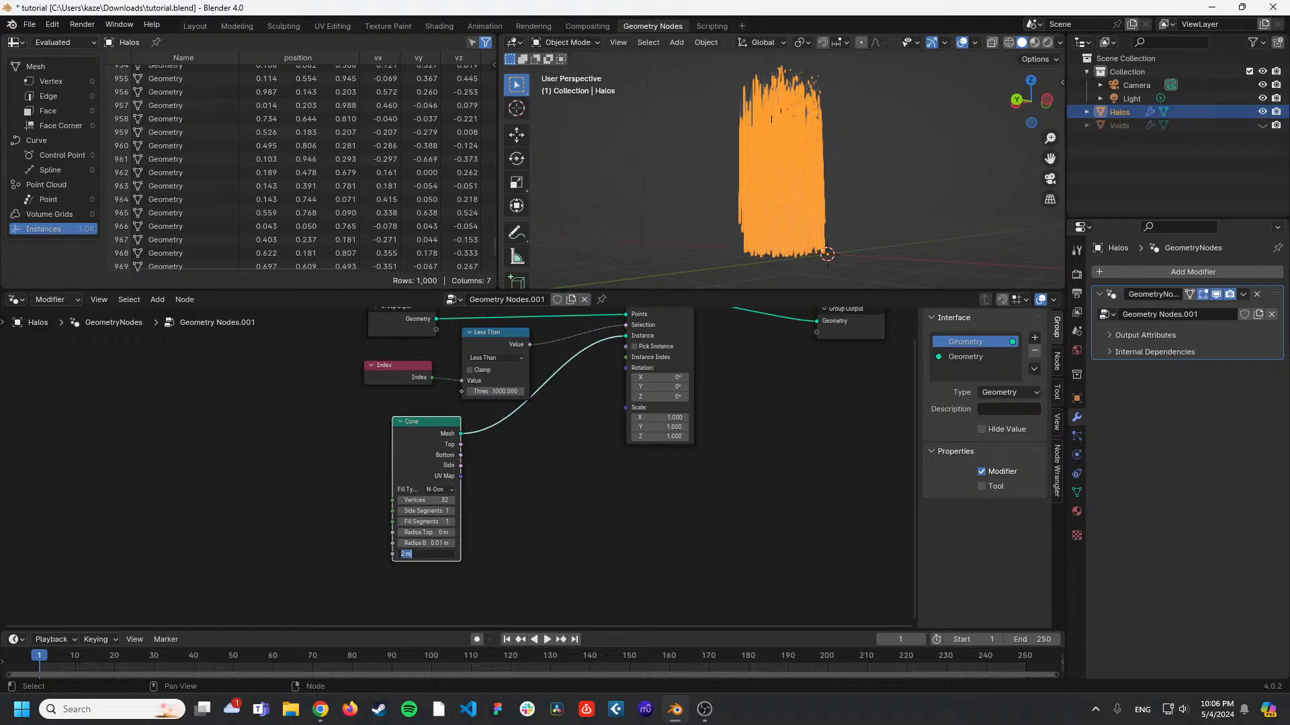
{"action": "key", "text": "Return"}
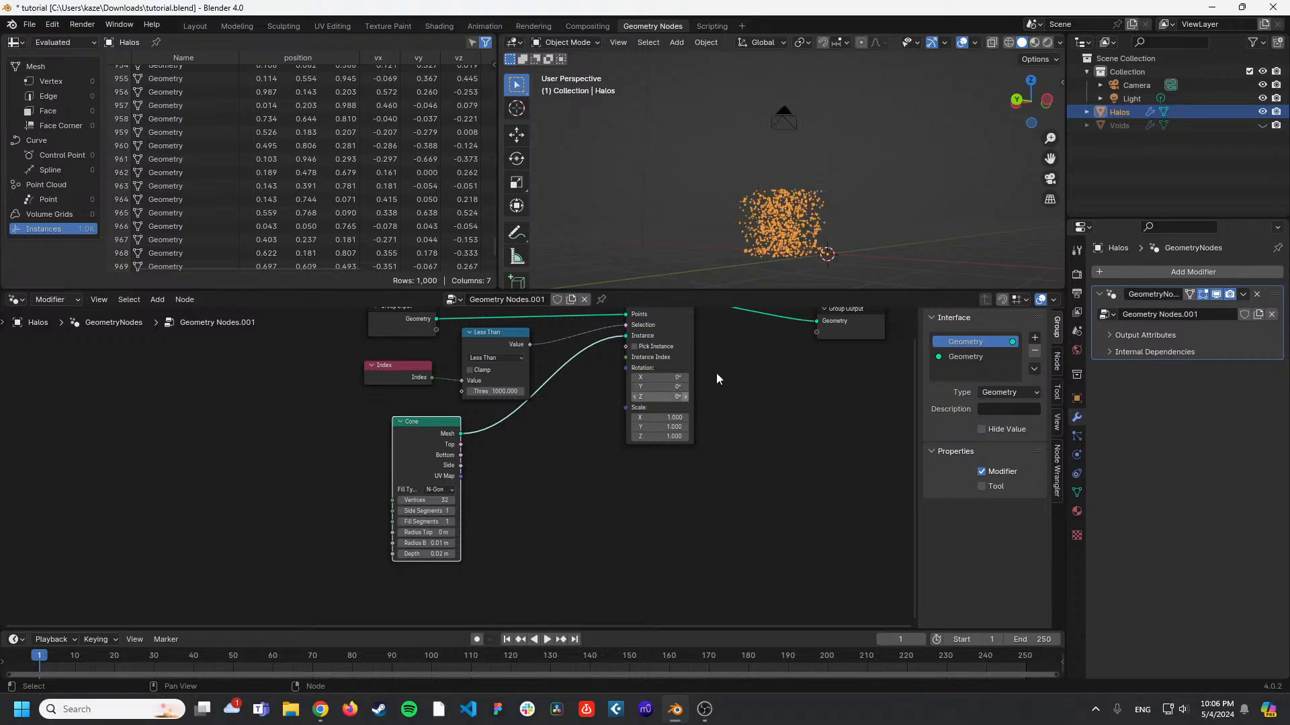
Frame the cone instances, deselect Halos, and widen the 3D viewport to examine the cones from several angles.
{"action": "key", "text": "grave"}
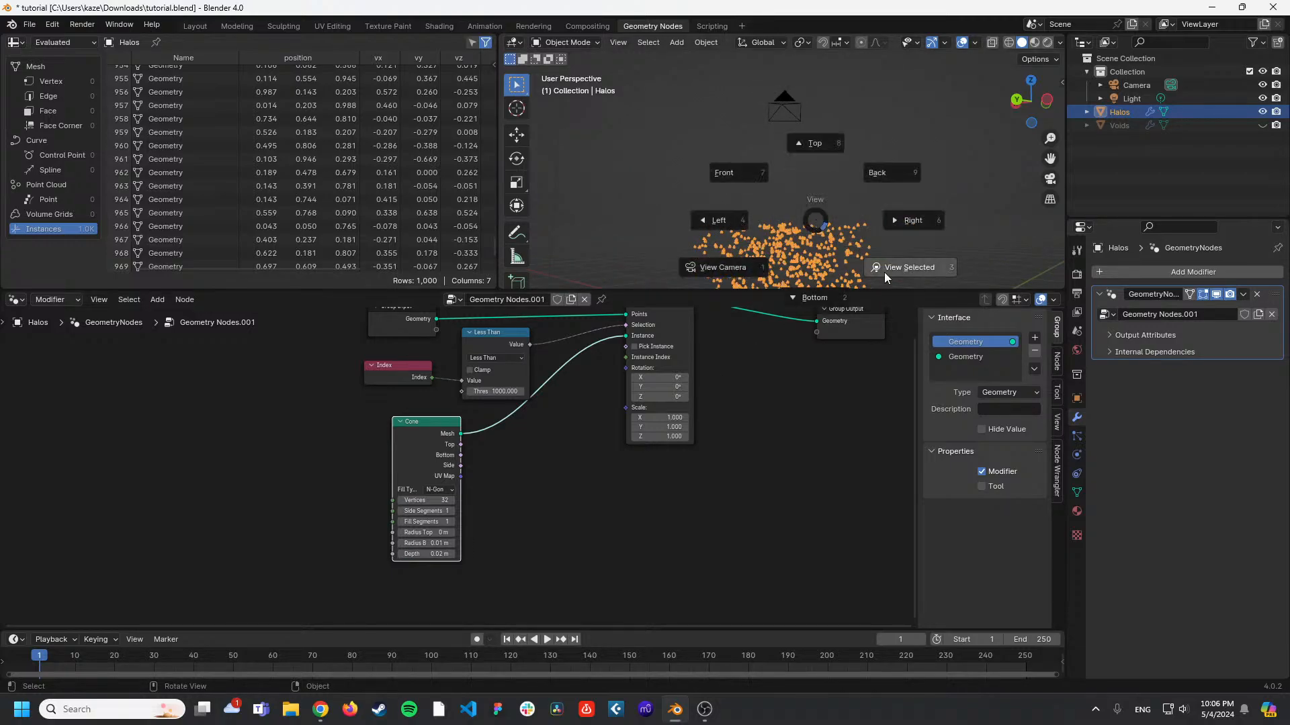
{"action": "left_click", "coordinate": [884, 272]}
{"action": "left_click", "coordinate": [921, 148]}
{"action": "middle_click_drag", "start_coordinate": [930, 136], "coordinate": [831, 181]}
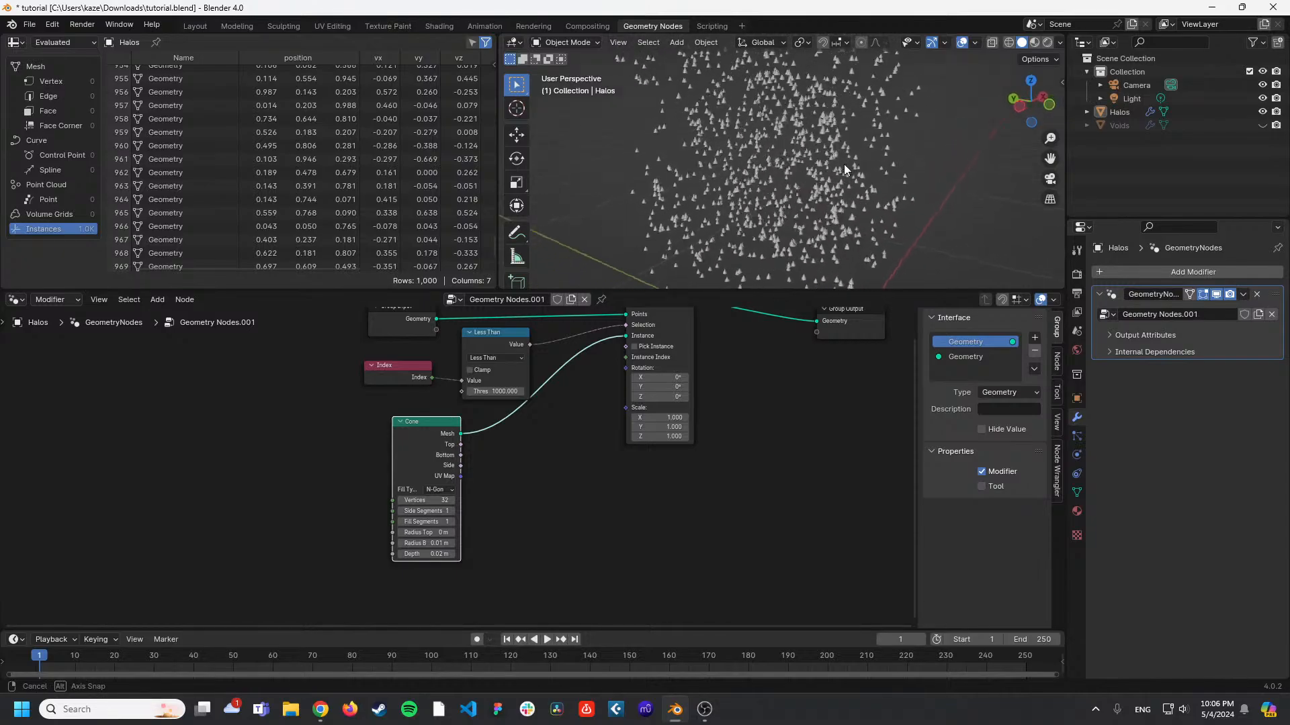
{"action": "scroll", "coordinate": [759, 187], "scroll_direction": "up", "scroll_amount": 3}
{"action": "left_click_drag", "start_coordinate": [634, 291], "coordinate": [633, 460]}
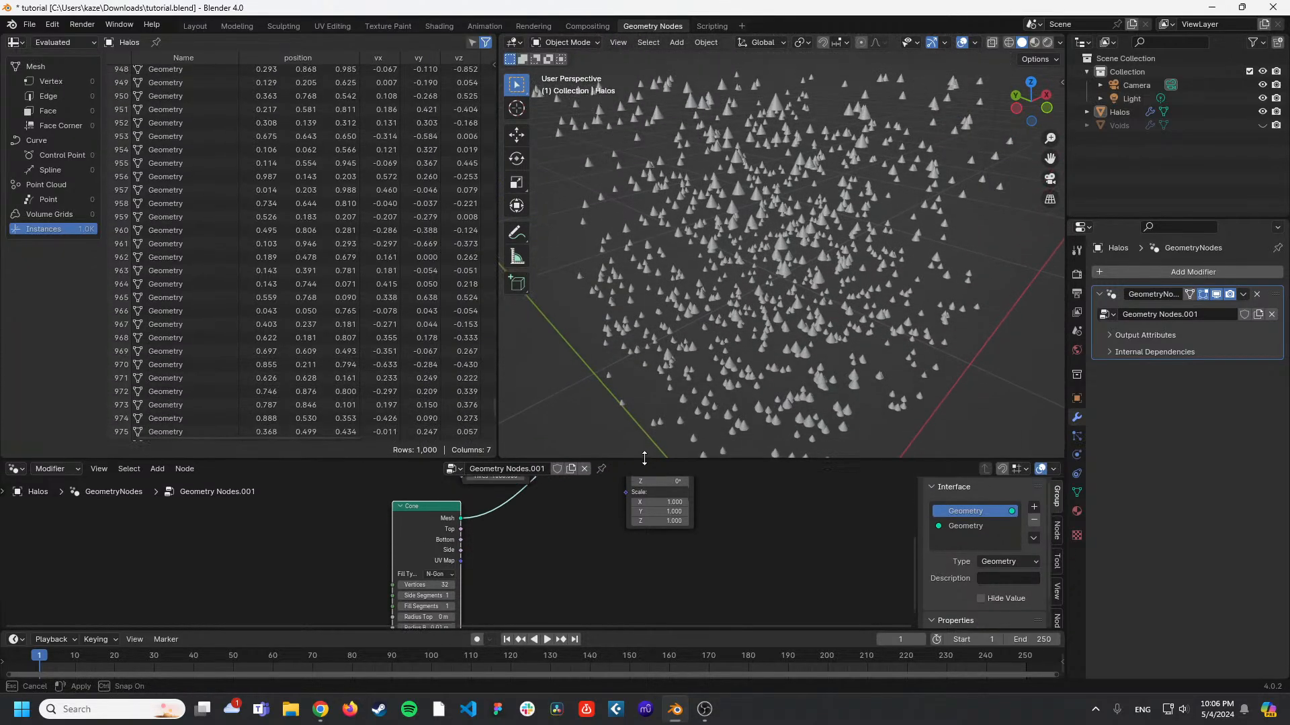
{"action": "left_click_drag", "start_coordinate": [501, 312], "coordinate": [314, 313]}
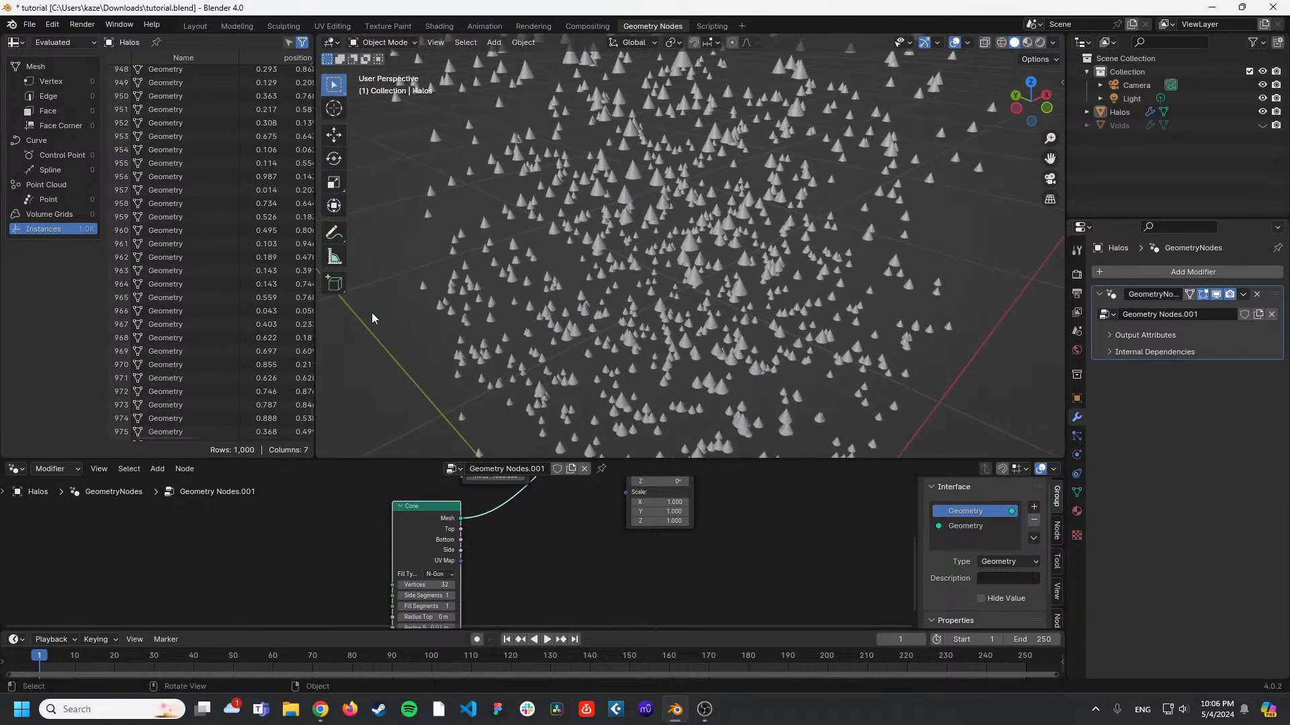
{"action": "middle_click_drag", "start_coordinate": [623, 307], "coordinate": [680, 402]}
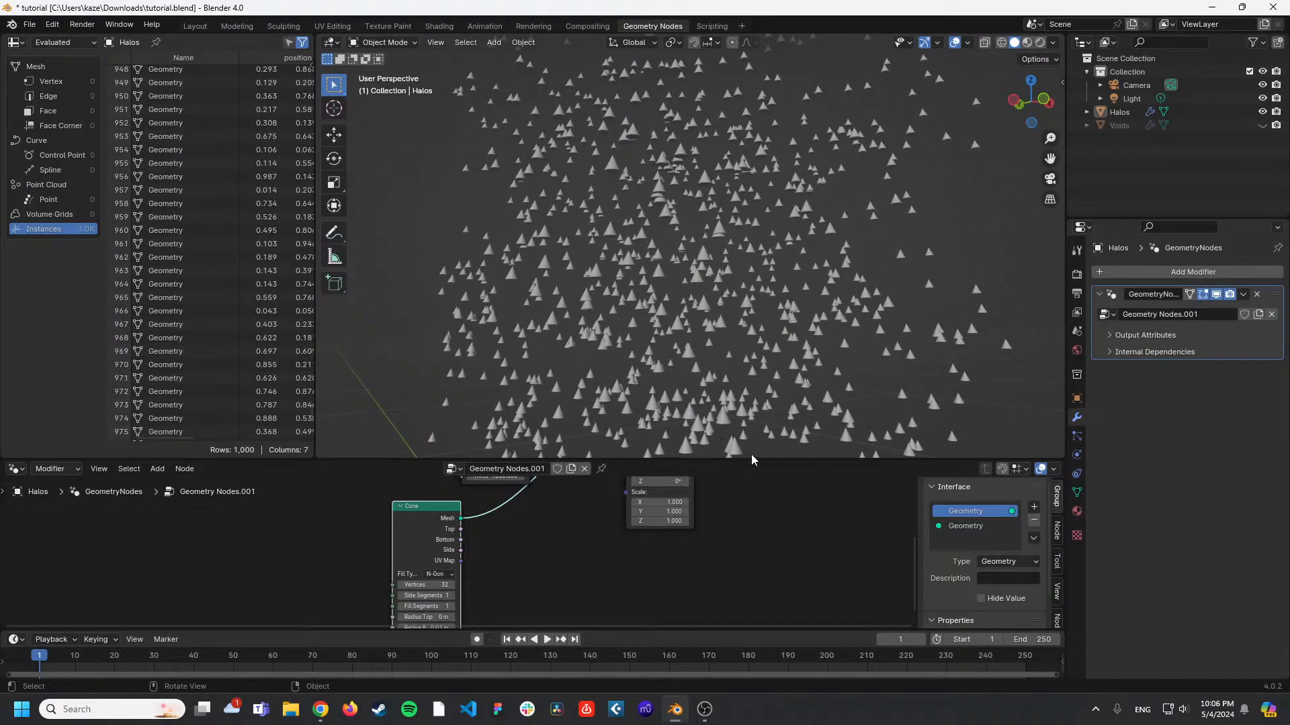
{"action": "left_click_drag", "start_coordinate": [751, 457], "coordinate": [751, 306]}
{"action": "scroll", "coordinate": [566, 486], "scroll_direction": "up", "scroll_amount": 1}
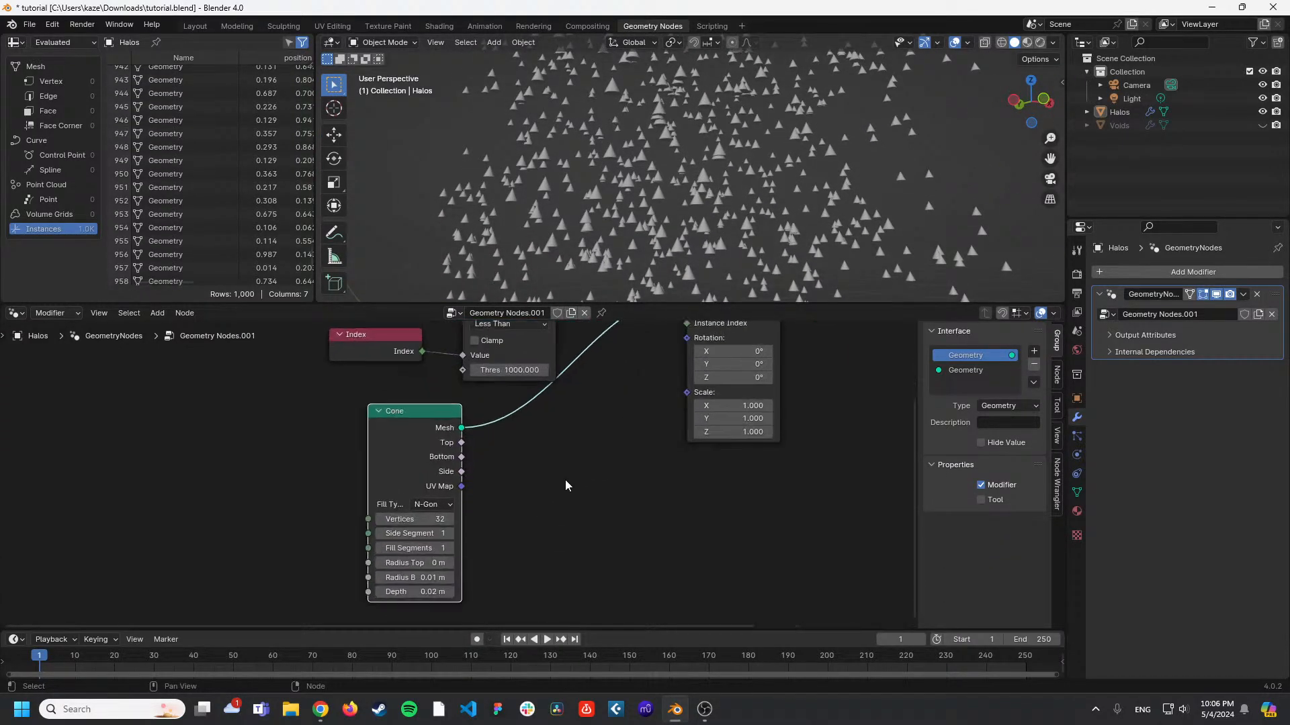
Try a bottom radius of 0.05 m on the Cone node and set it back to 0.01 m.
{"action": "left_click", "coordinate": [434, 577]}
{"action": "type", "text": "0.0"}
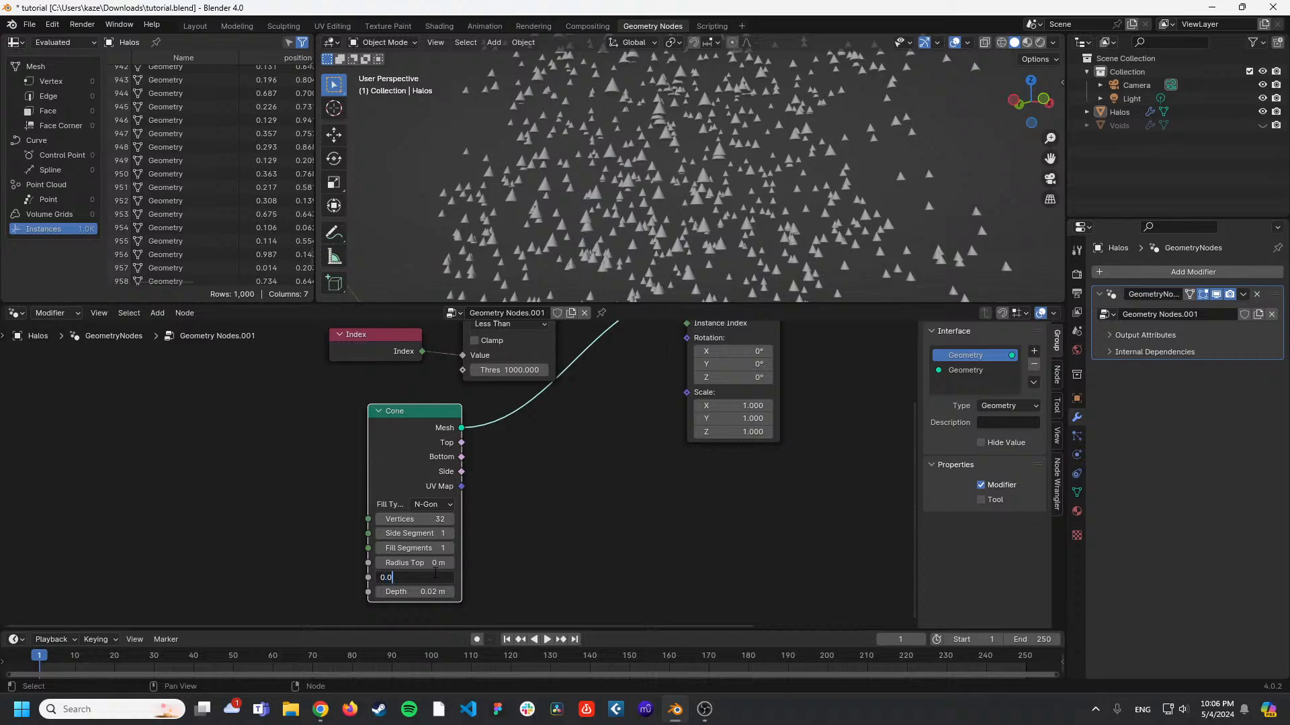
{"action": "type", "text": "5"}
{"action": "key", "text": "Return"}
{"action": "left_click", "coordinate": [434, 577]}
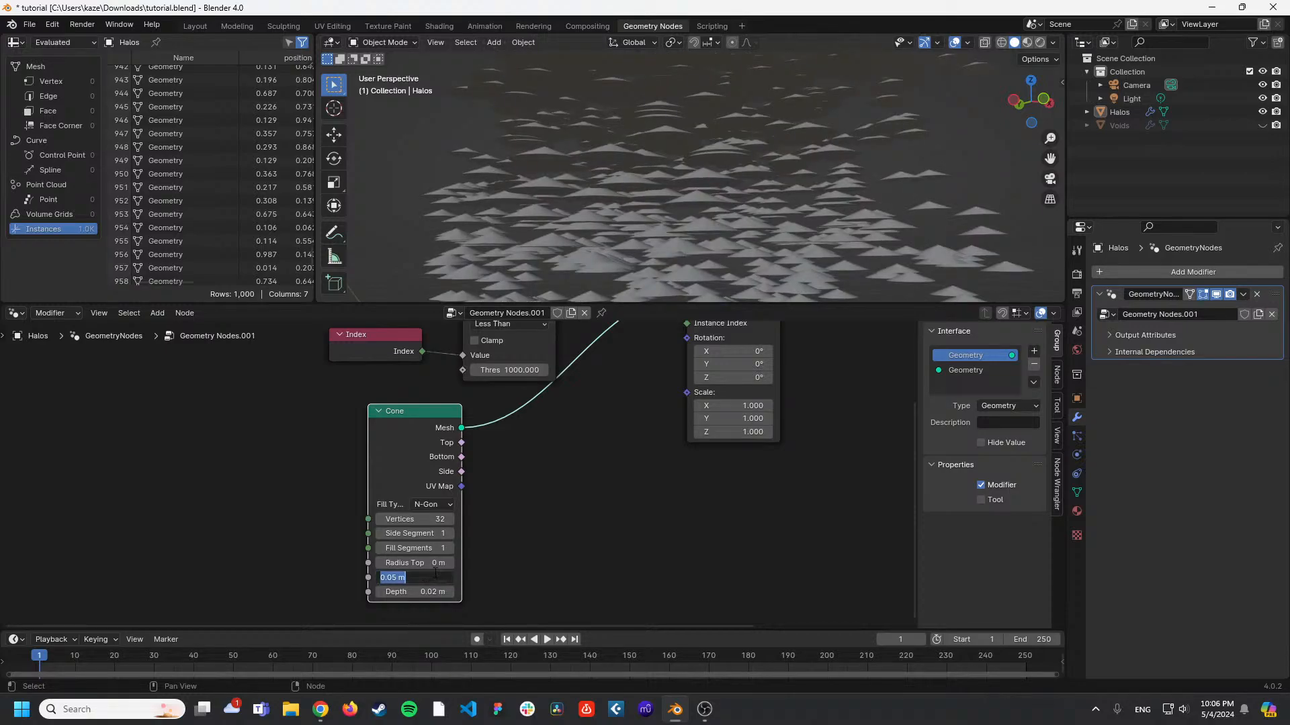
{"action": "type", "text": "0.01"}
{"action": "key", "text": "Return"}
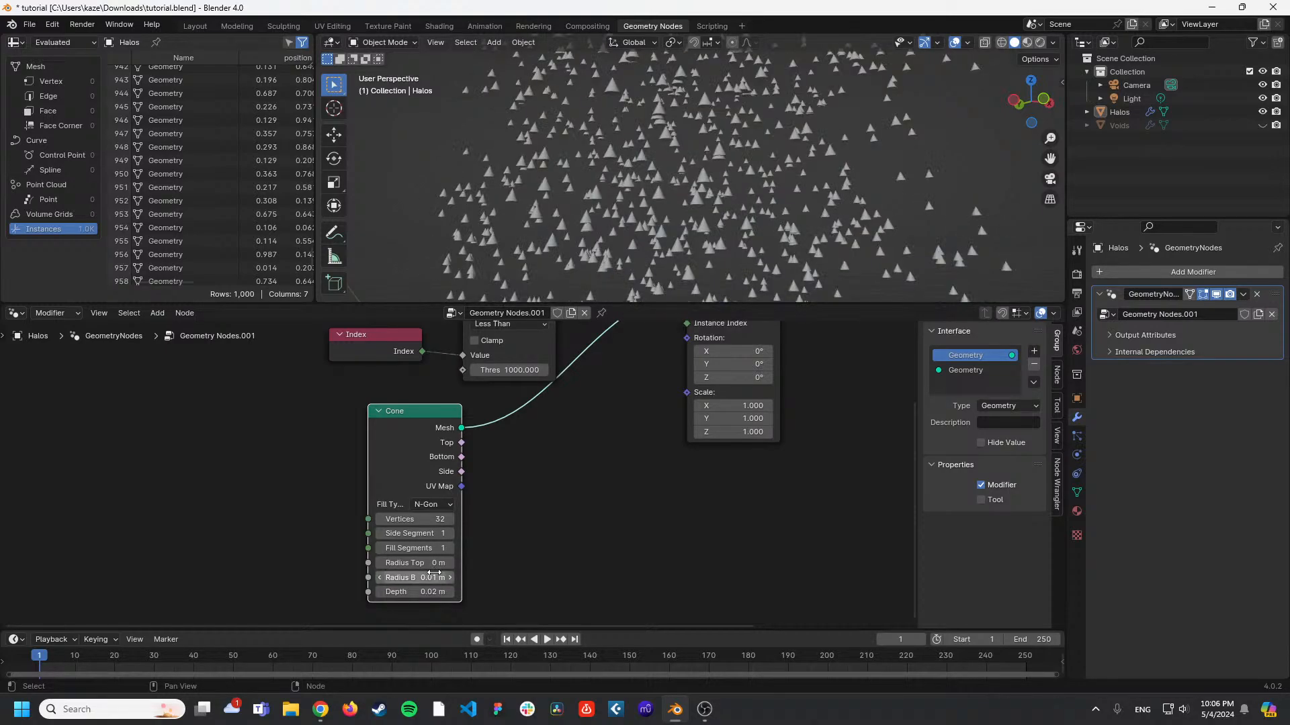
Try a depth of 0.01 m on the Cone node and set it back to 0.02 m.
{"action": "left_click", "coordinate": [425, 591]}
{"action": "type", "text": "0.0"}
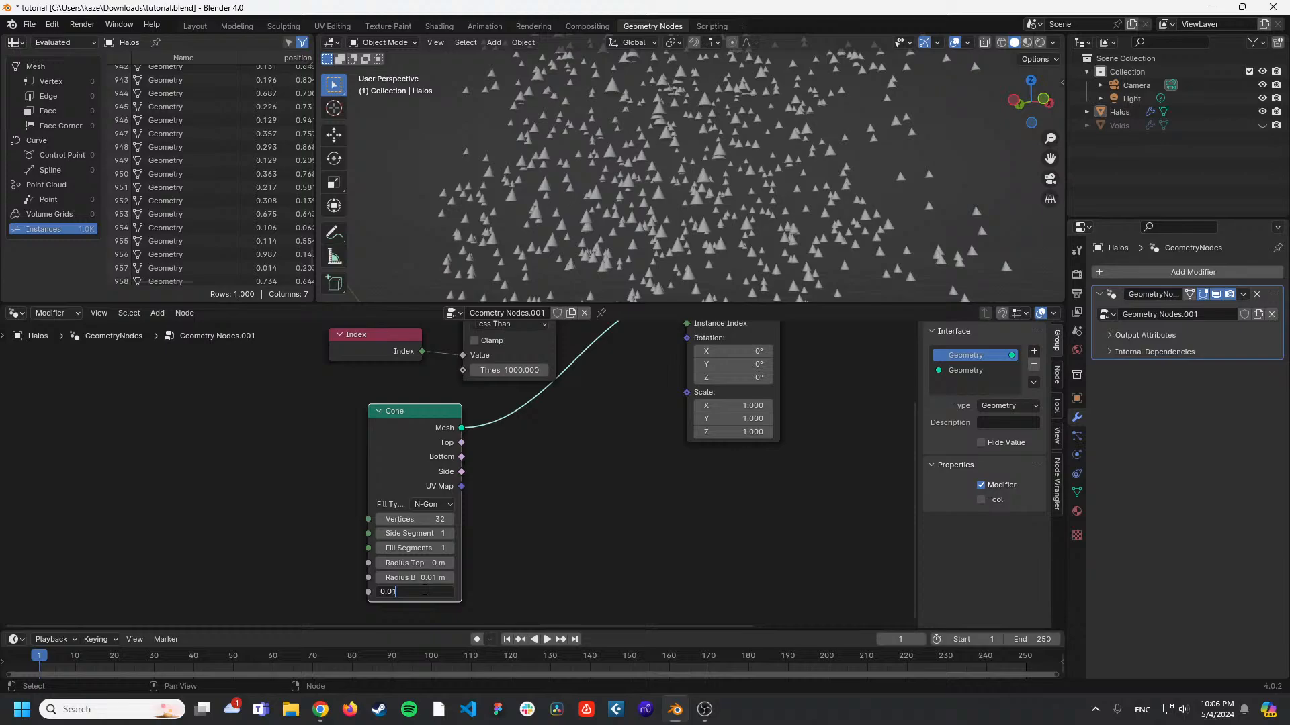
{"action": "type", "text": "1"}
{"action": "key", "text": "Return"}
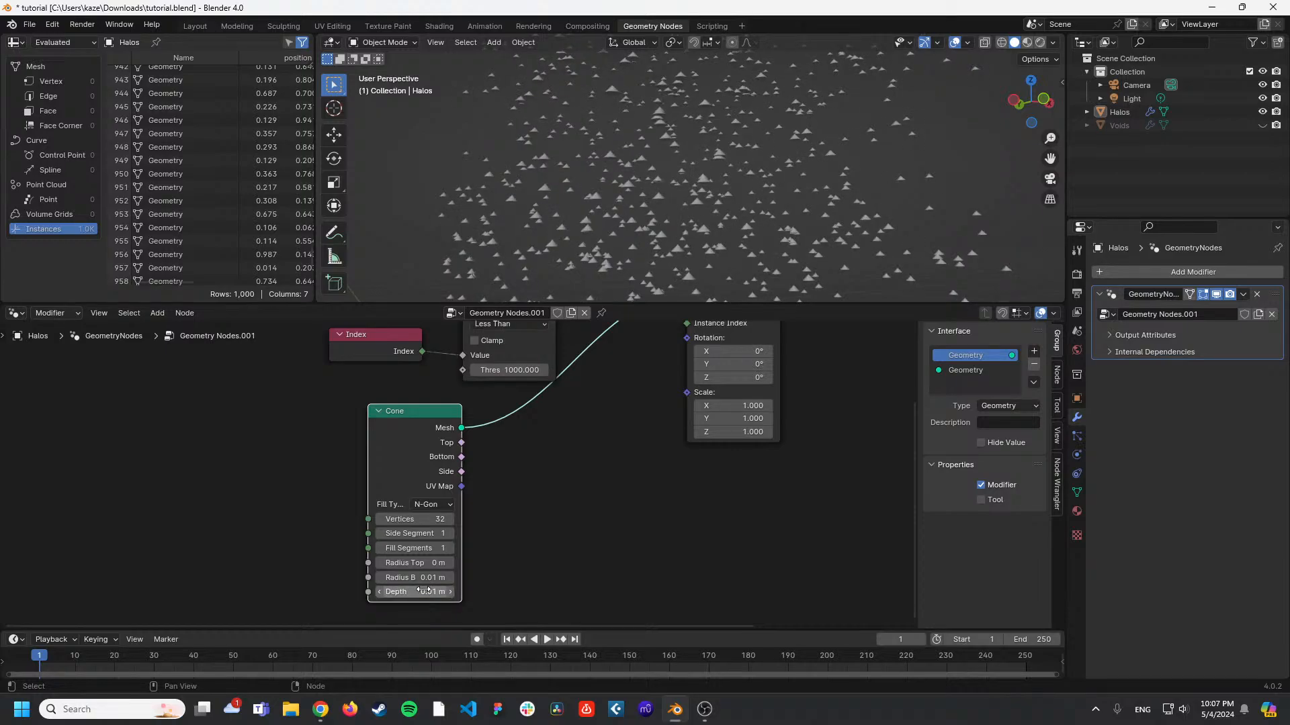
{"action": "left_click", "coordinate": [425, 591]}
{"action": "type", "text": "0.02"}
{"action": "key", "text": "Return"}
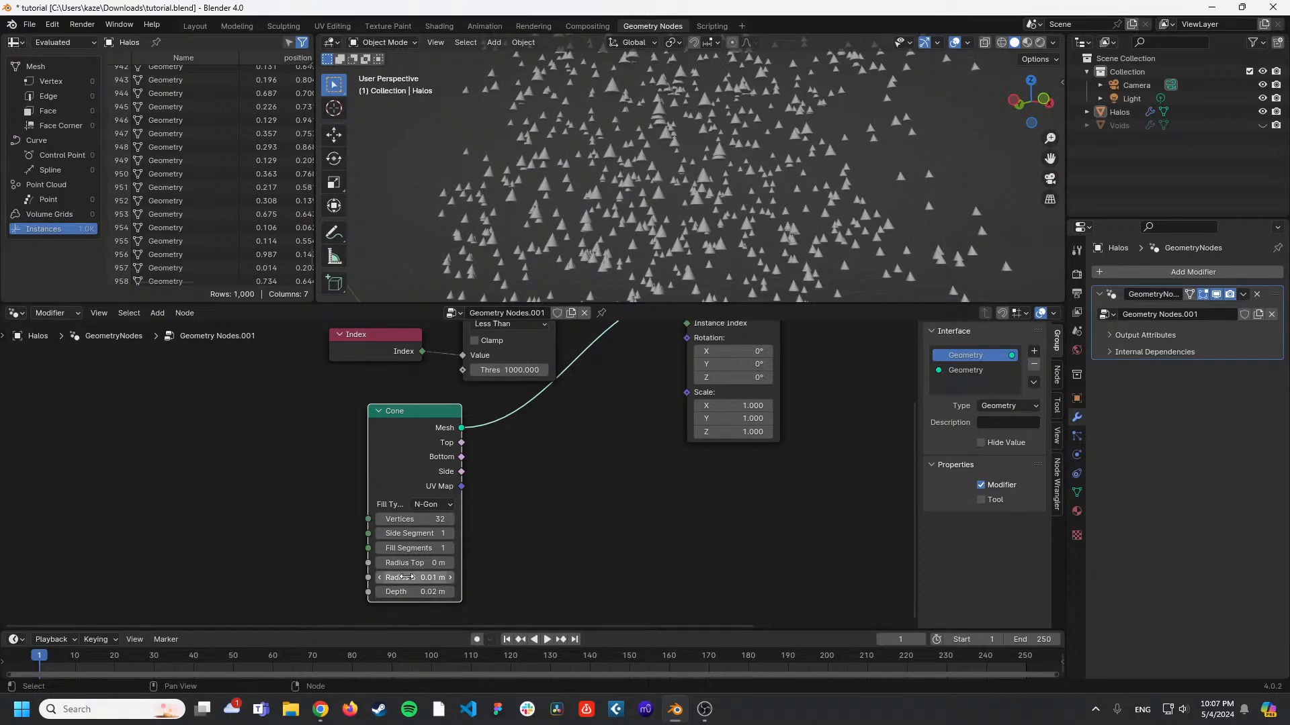
Set the Cone node's bottom radius to 0.005 m and reduce its vertices to 3.
{"action": "left_click", "coordinate": [407, 578]}
{"action": "type", "text": "0.005"}
{"action": "key", "text": "Return"}
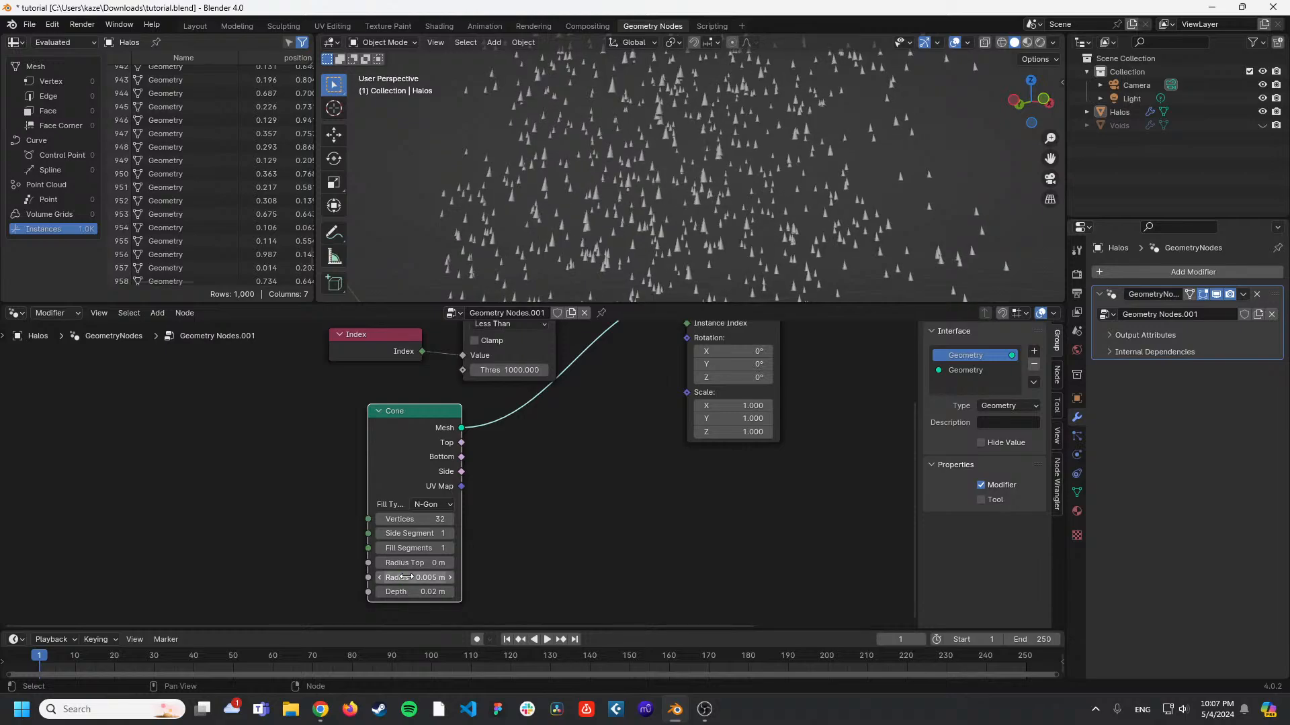
{"action": "left_click", "coordinate": [435, 521]}
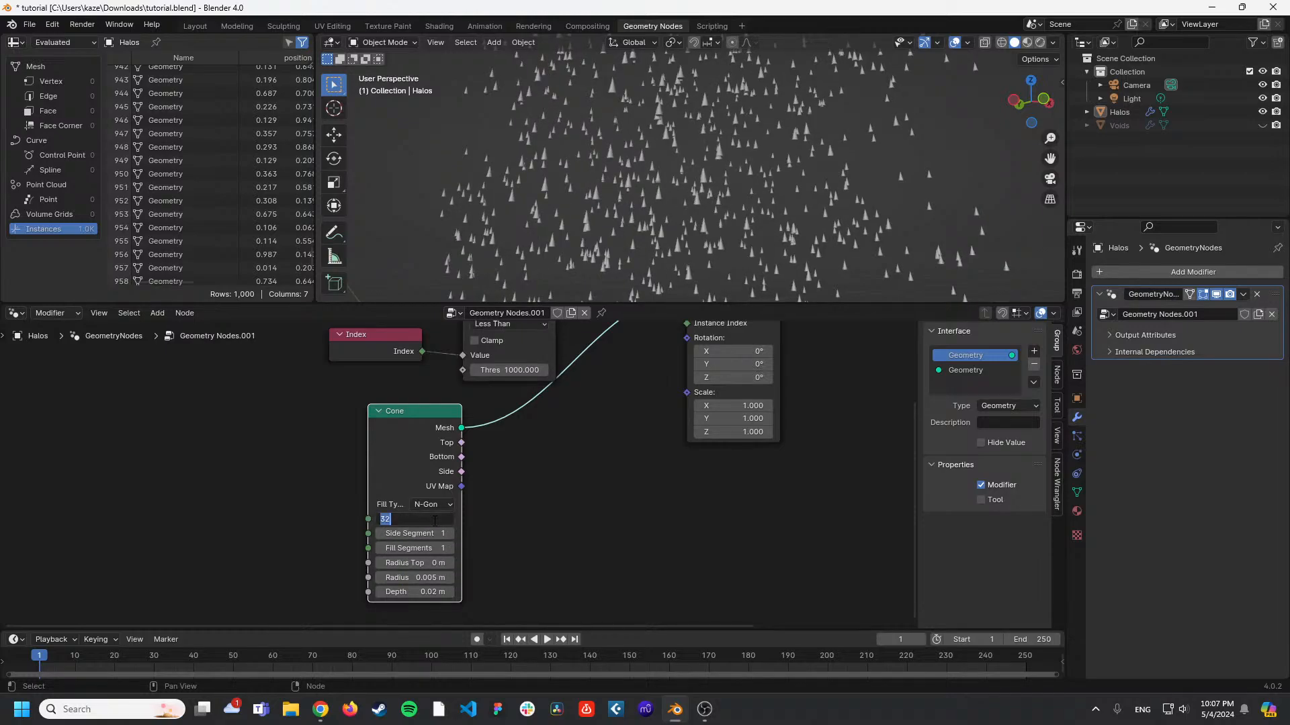
{"action": "type", "text": "3"}
{"action": "key", "text": "Return"}
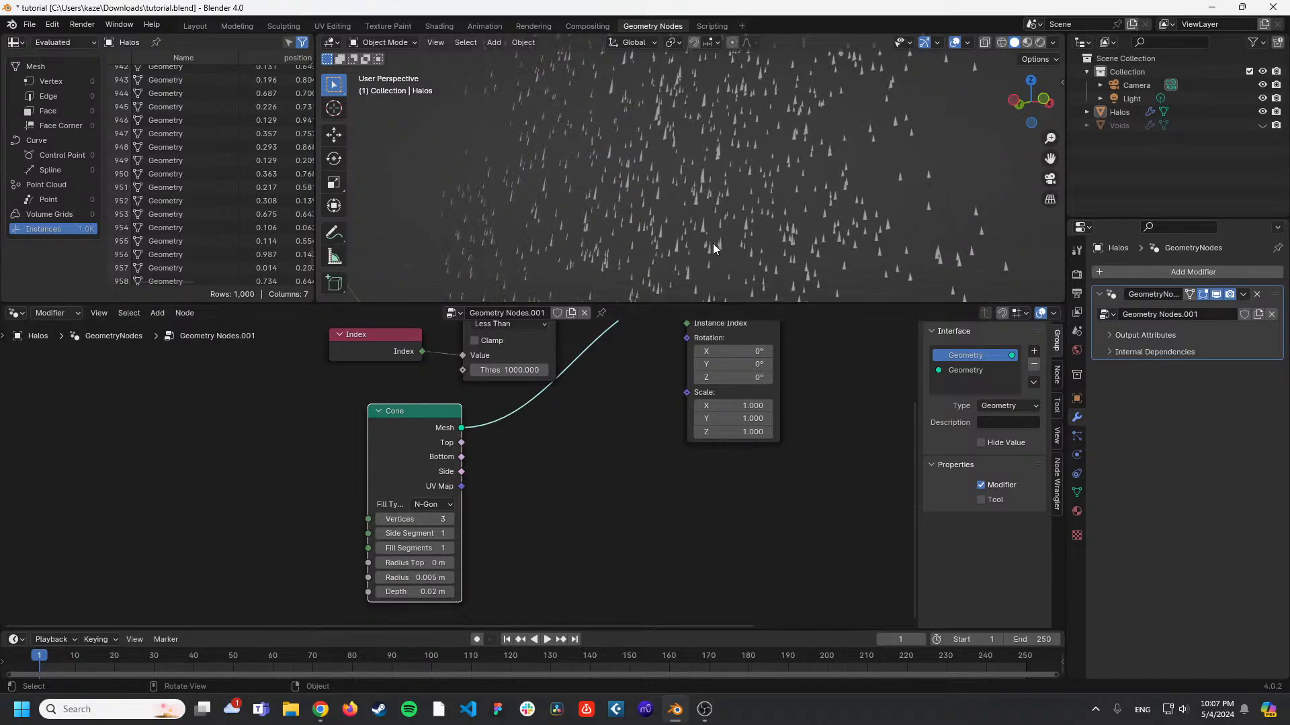
{"action": "middle_click_drag", "start_coordinate": [712, 243], "coordinate": [744, 195]}
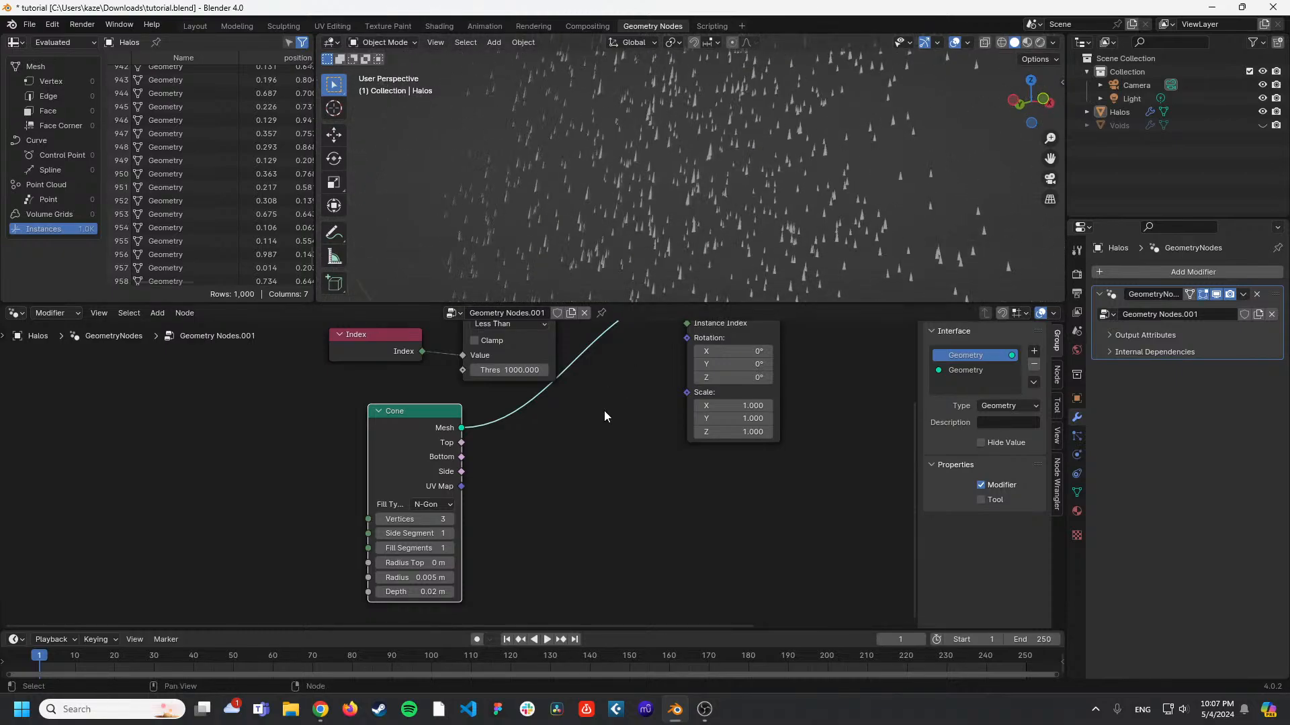
Try a bottom radius of 0.002 m on the Cone node and inspect the thinner cones.
{"action": "left_click", "coordinate": [429, 578]}
{"action": "type", "text": "0.00"}
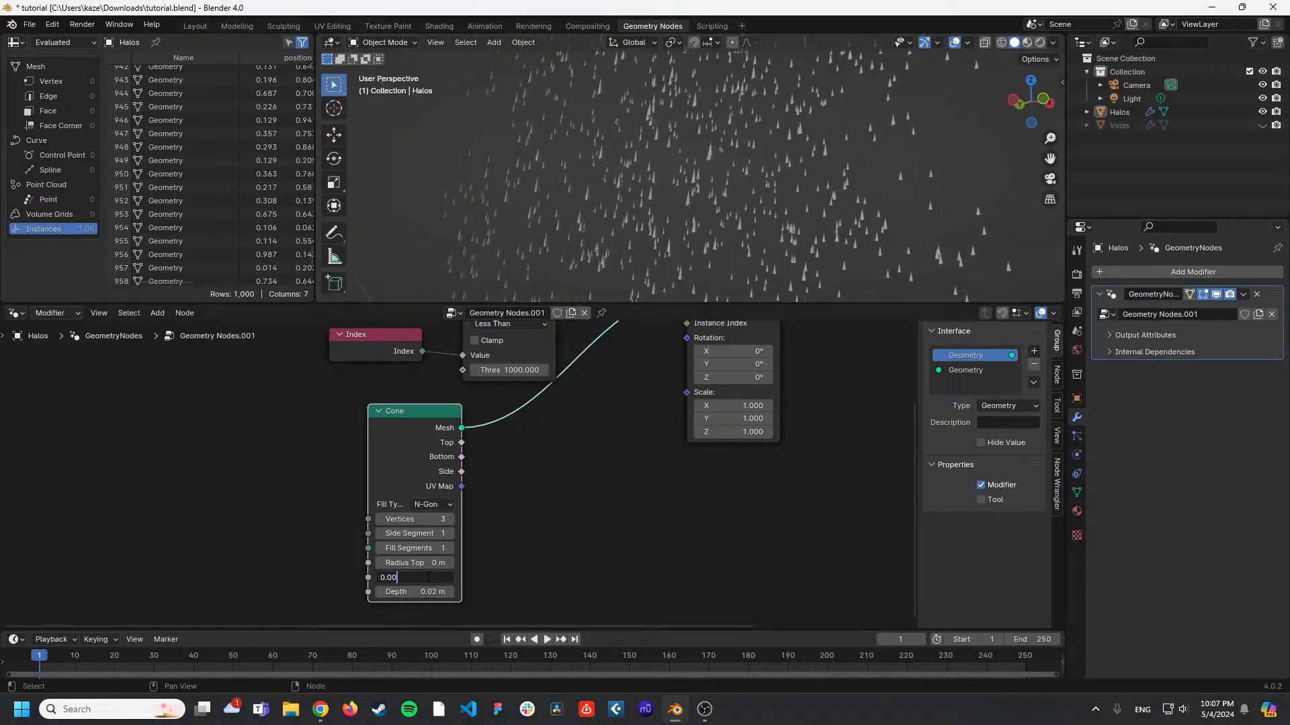
{"action": "type", "text": "2"}
{"action": "key", "text": "Return"}
{"action": "middle_click_drag", "start_coordinate": [695, 251], "coordinate": [616, 114]}
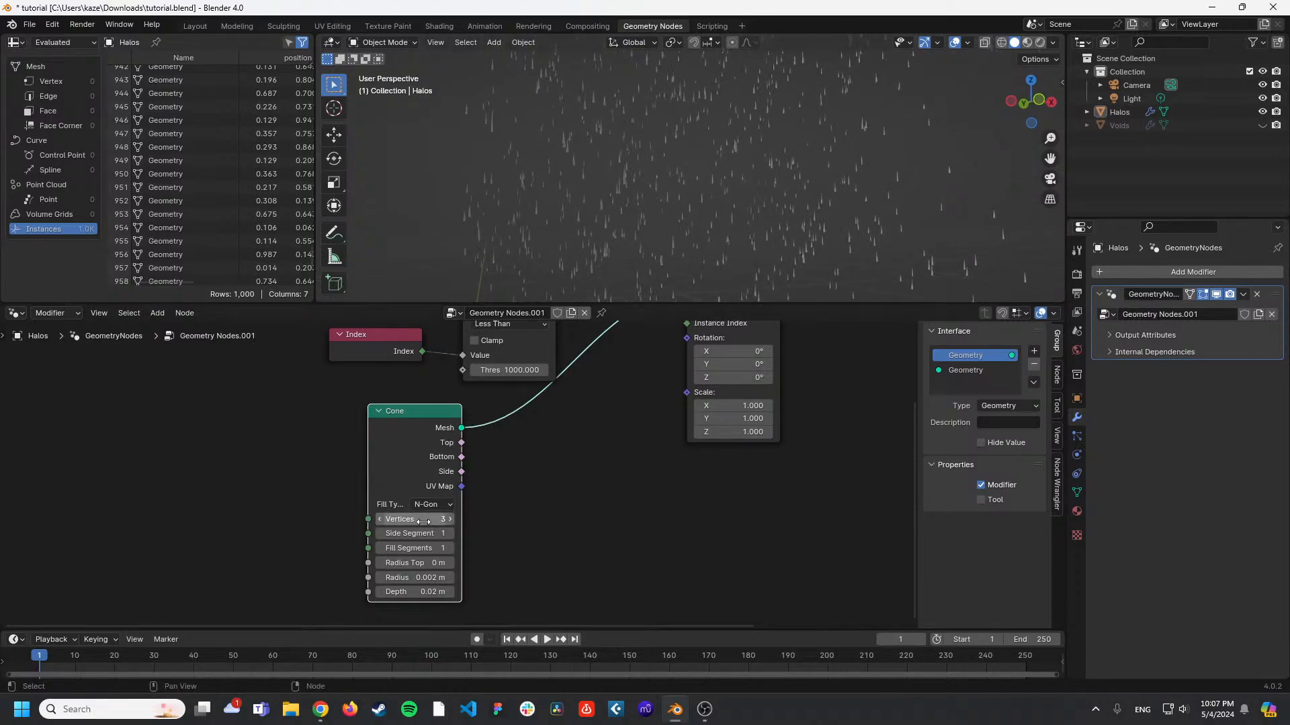
Set the Cone node's bottom radius to 0.003 m and move the node farther from Instance on Points.
{"action": "left_click", "coordinate": [413, 577]}
{"action": "type", "text": "0.003"}
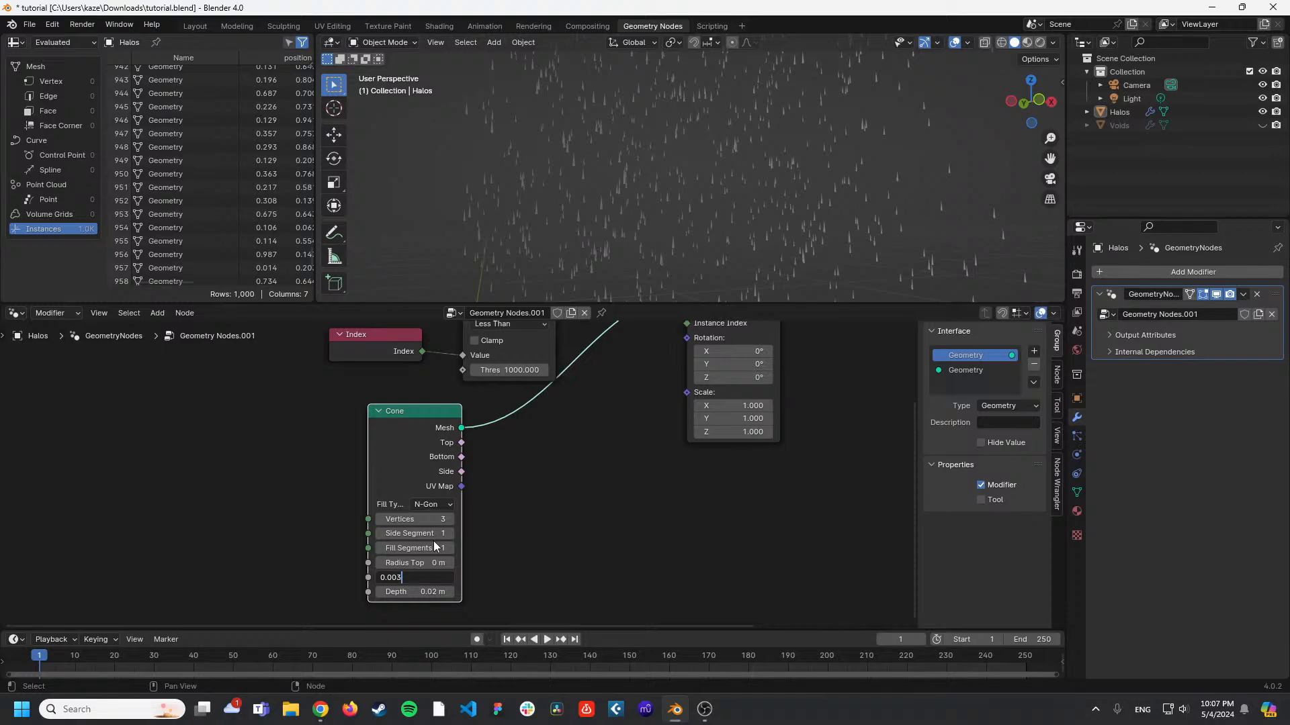
{"action": "key", "text": "Return"}
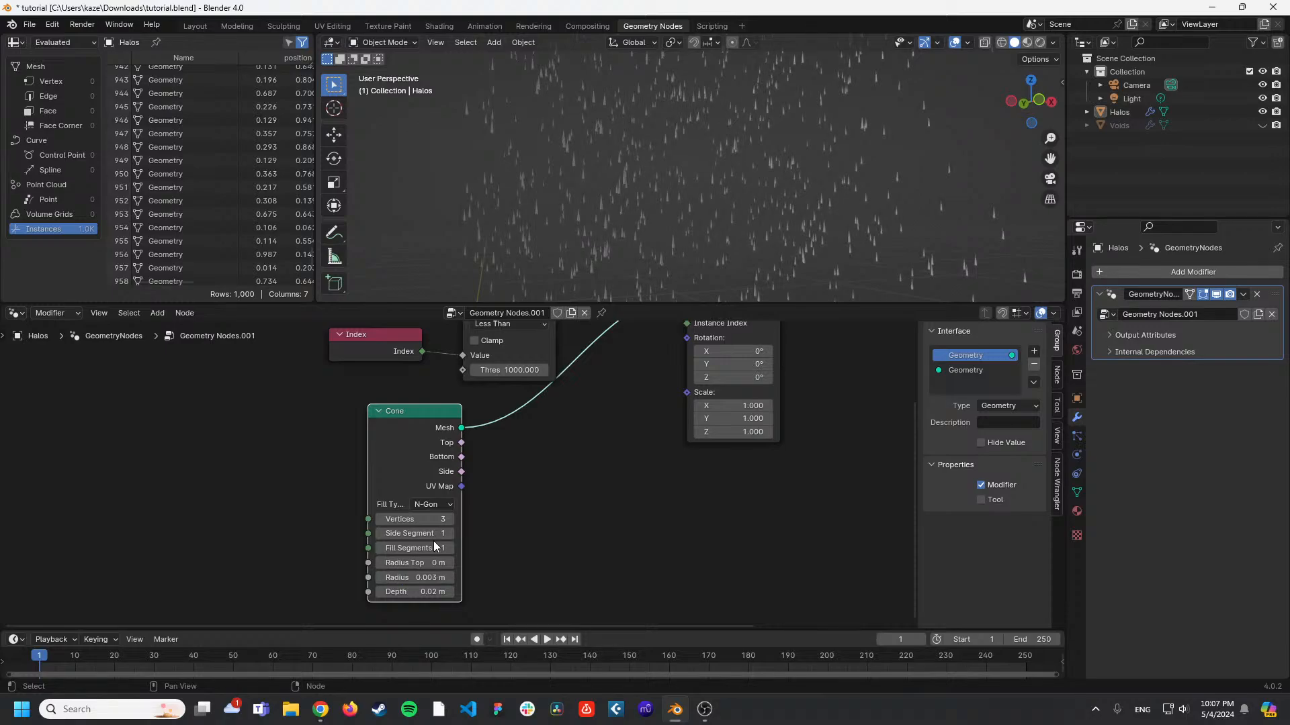
{"action": "middle_click_drag", "start_coordinate": [712, 232], "coordinate": [594, 242]}
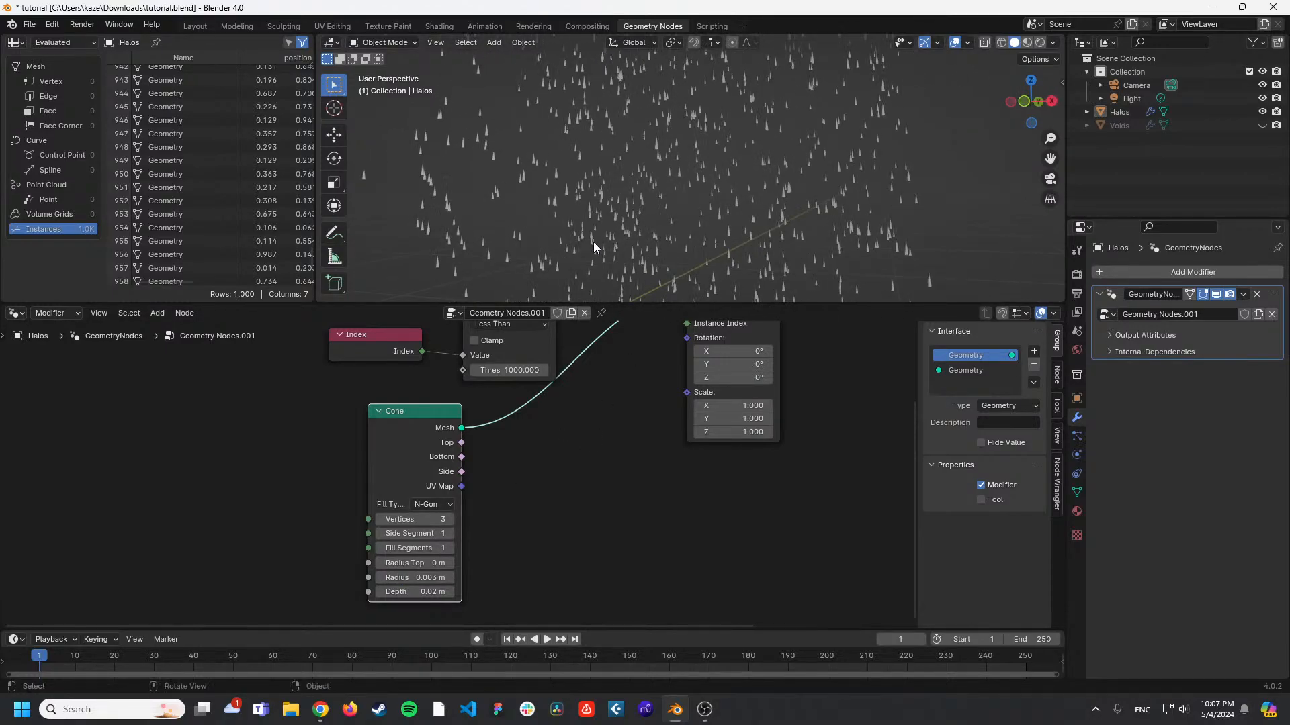
{"action": "left_click_drag", "start_coordinate": [407, 429], "coordinate": [316, 439]}
{"action": "middle_click_drag", "start_coordinate": [558, 410], "coordinate": [532, 461]}
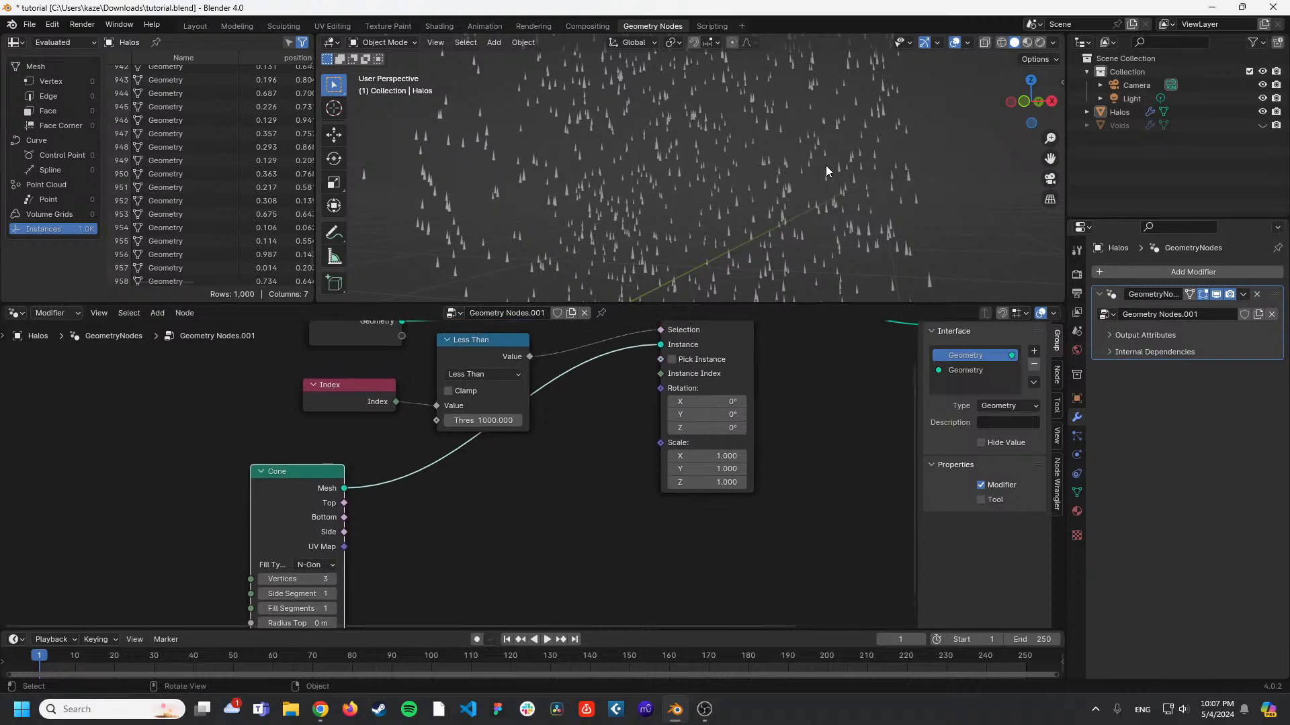
Shift the Group Input, Index and Less Than nodes together farther from Instance on Points to make room.
{"action": "middle_click_drag", "start_coordinate": [825, 166], "coordinate": [858, 151]}
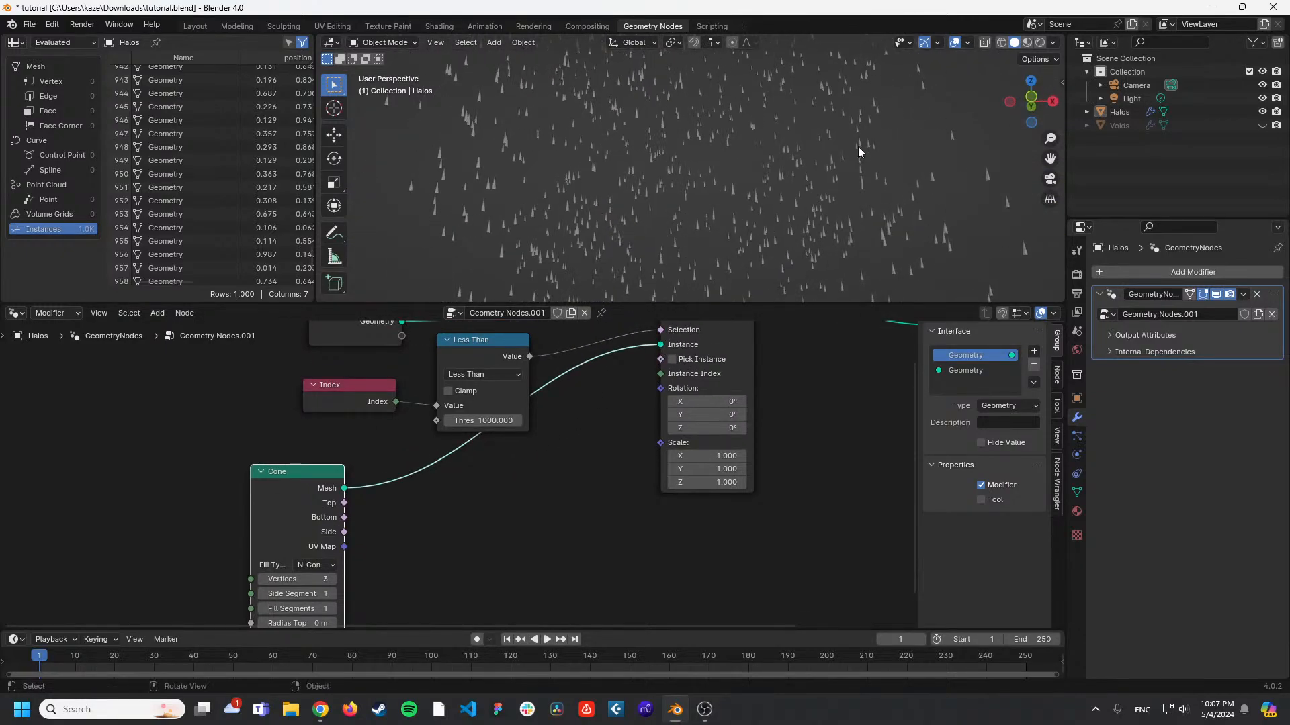
{"action": "middle_click_drag", "start_coordinate": [623, 382], "coordinate": [622, 481]}
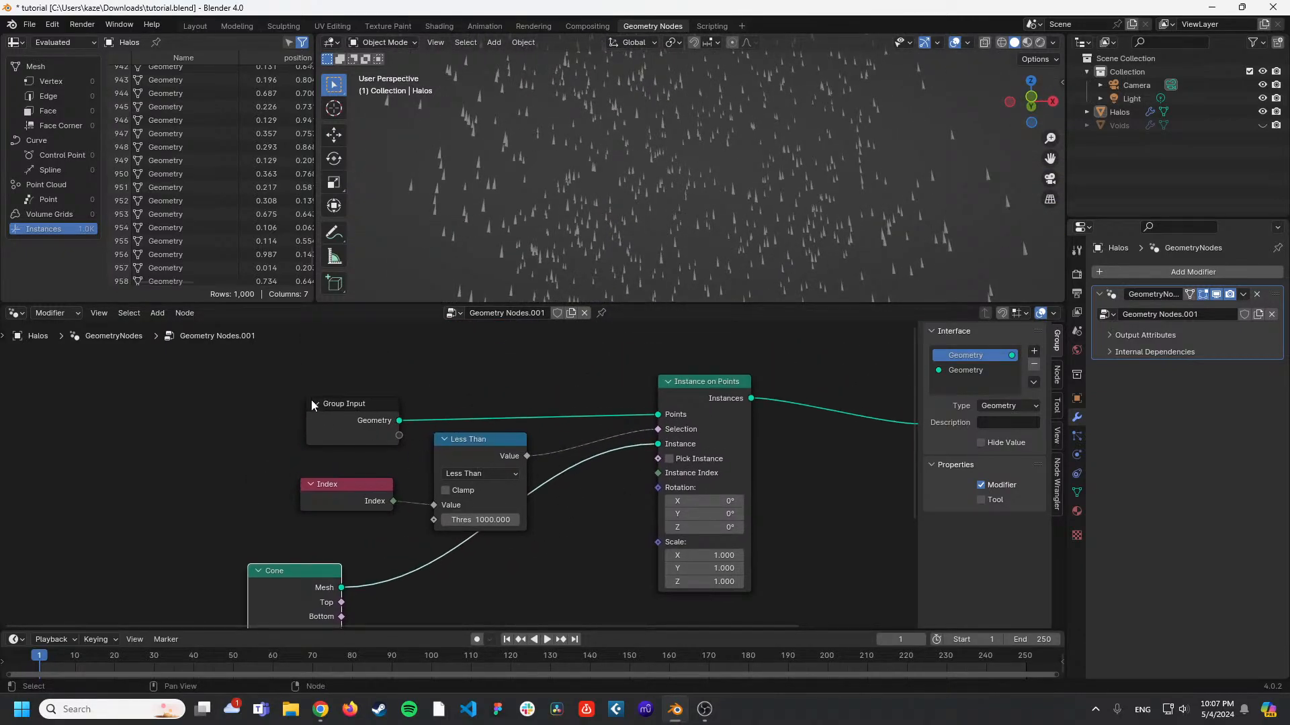
{"action": "left_click_drag", "start_coordinate": [312, 400], "coordinate": [420, 443]}
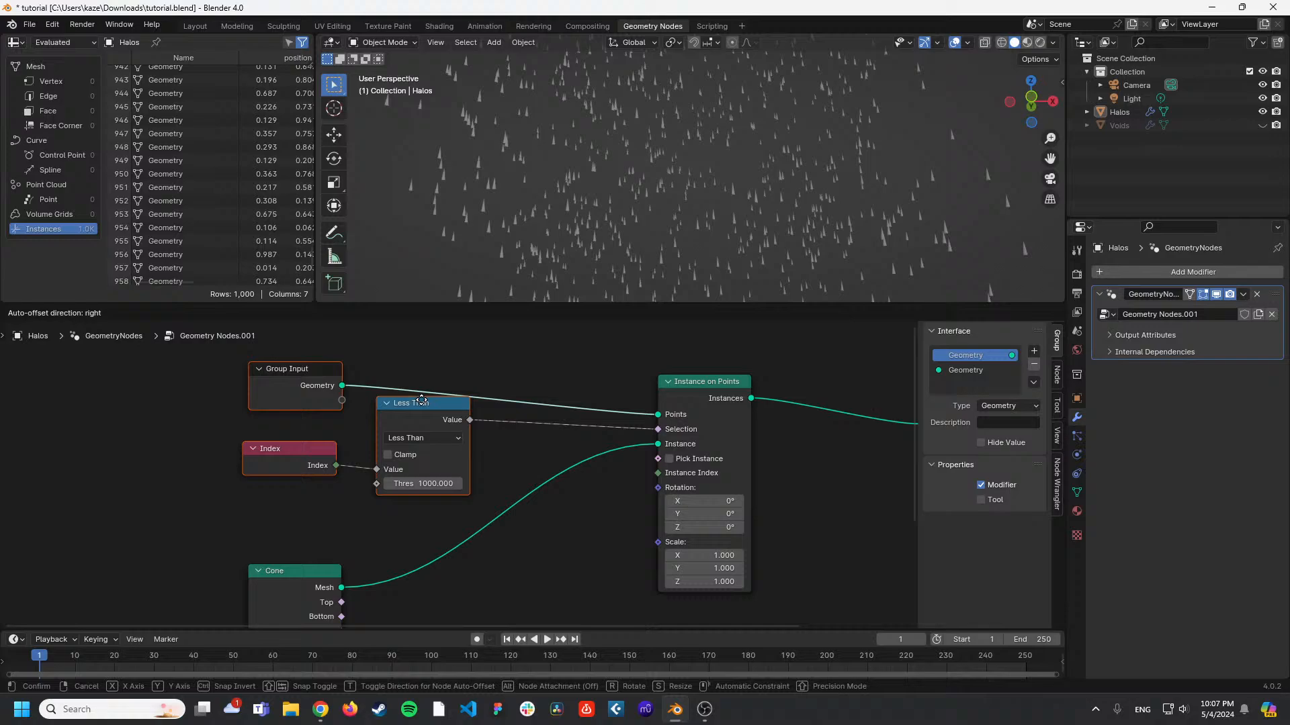
{"action": "left_click", "coordinate": [611, 388]}
{"action": "middle_click_drag", "start_coordinate": [756, 212], "coordinate": [675, 271]}
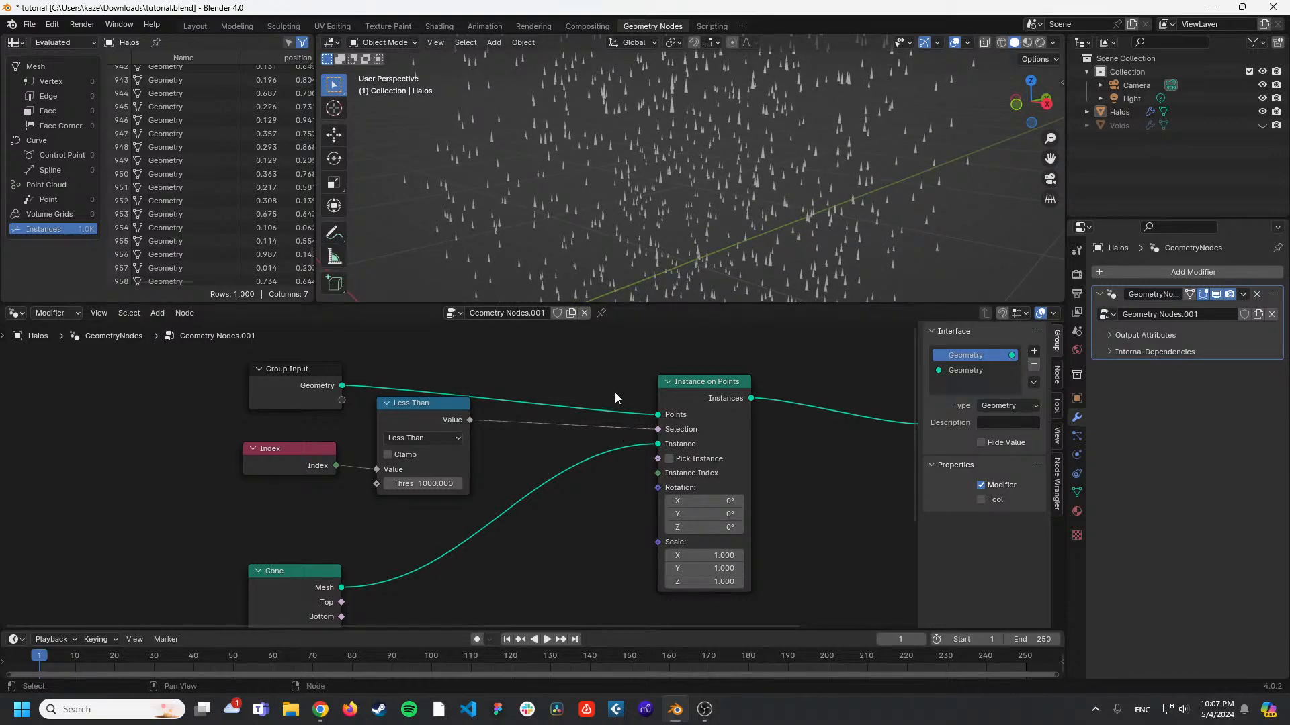
{"action": "middle_click_drag", "start_coordinate": [595, 369], "coordinate": [553, 367]}
Collapse the Cone node and place it between Less Than and Instance on Points.
{"action": "left_click_drag", "start_coordinate": [270, 579], "coordinate": [306, 525]}
{"action": "middle_click_drag", "start_coordinate": [495, 537], "coordinate": [483, 465]}
{"action": "left_click", "coordinate": [382, 374]}
{"action": "left_click_drag", "start_coordinate": [357, 462], "coordinate": [546, 407]}
{"action": "left_click", "coordinate": [507, 412]}
{"action": "left_click", "coordinate": [510, 412]}
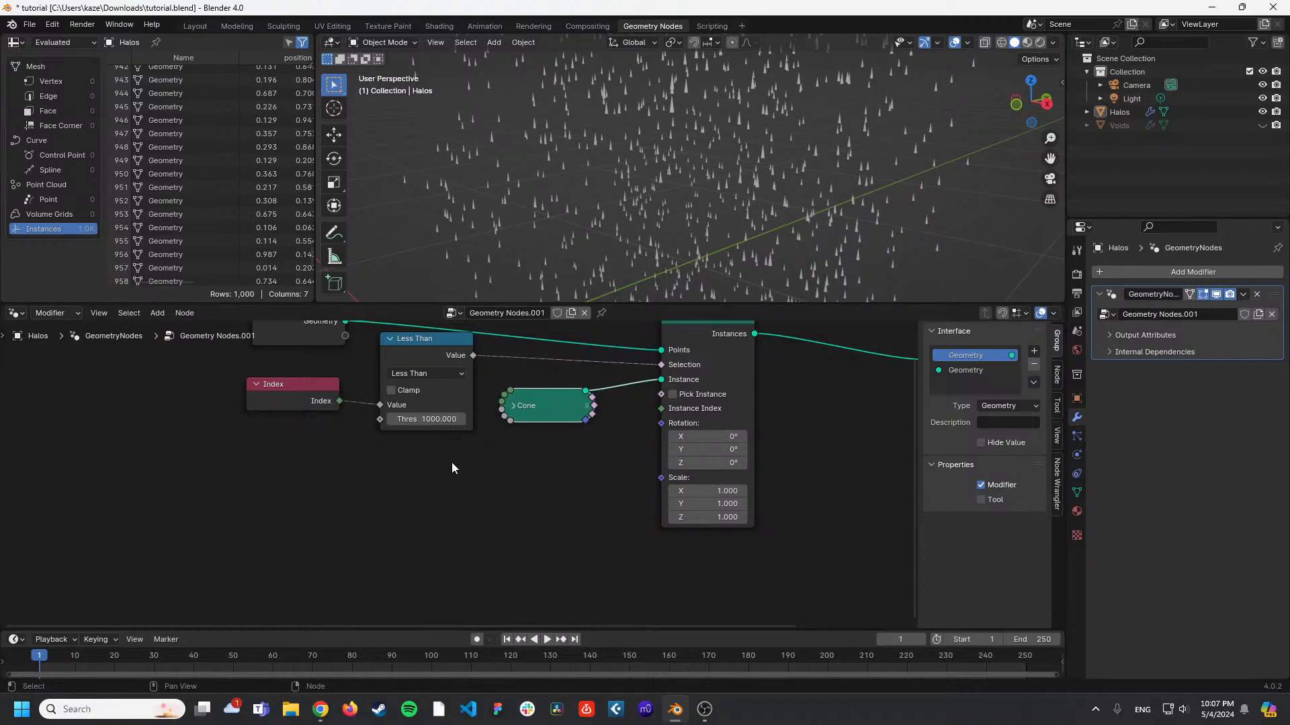
Collapse the Less Than and Index nodes, line them up, and move Group Input closer to Instance on Points.
{"action": "middle_click_drag", "start_coordinate": [452, 468], "coordinate": [421, 513]}
{"action": "left_click", "coordinate": [360, 383]}
{"action": "left_click_drag", "start_coordinate": [388, 378], "coordinate": [414, 416]}
{"action": "left_click_drag", "start_coordinate": [278, 437], "coordinate": [319, 418]}
{"action": "left_click", "coordinate": [266, 411]}
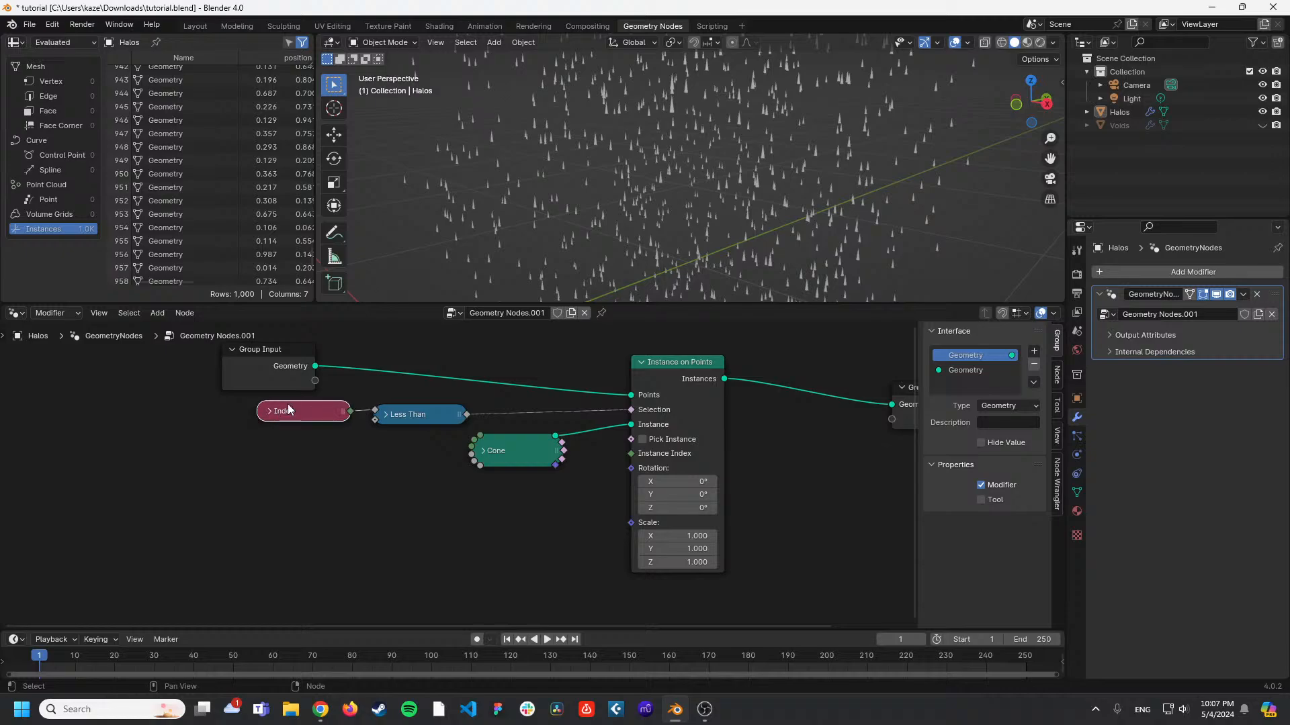
{"action": "middle_click_drag", "start_coordinate": [417, 396], "coordinate": [431, 429]}
{"action": "left_click_drag", "start_coordinate": [281, 393], "coordinate": [386, 396]}
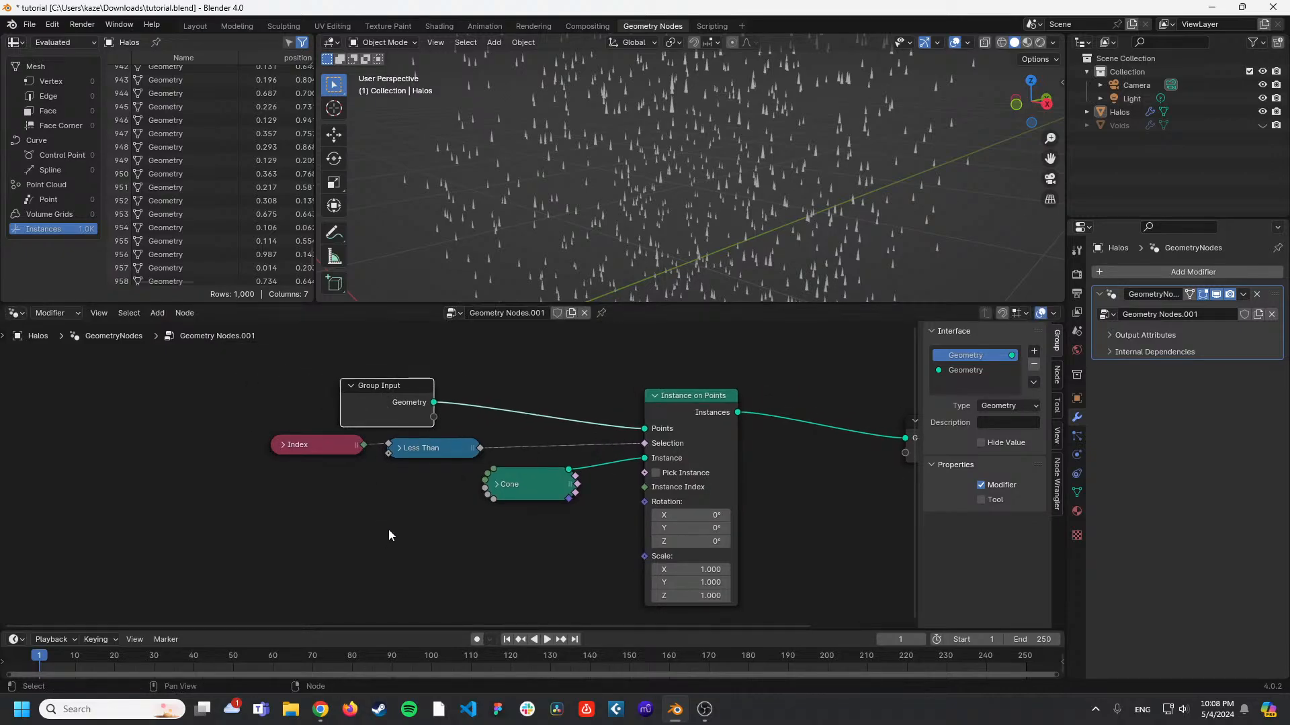
{"action": "middle_click_drag", "start_coordinate": [389, 535], "coordinate": [393, 471]}
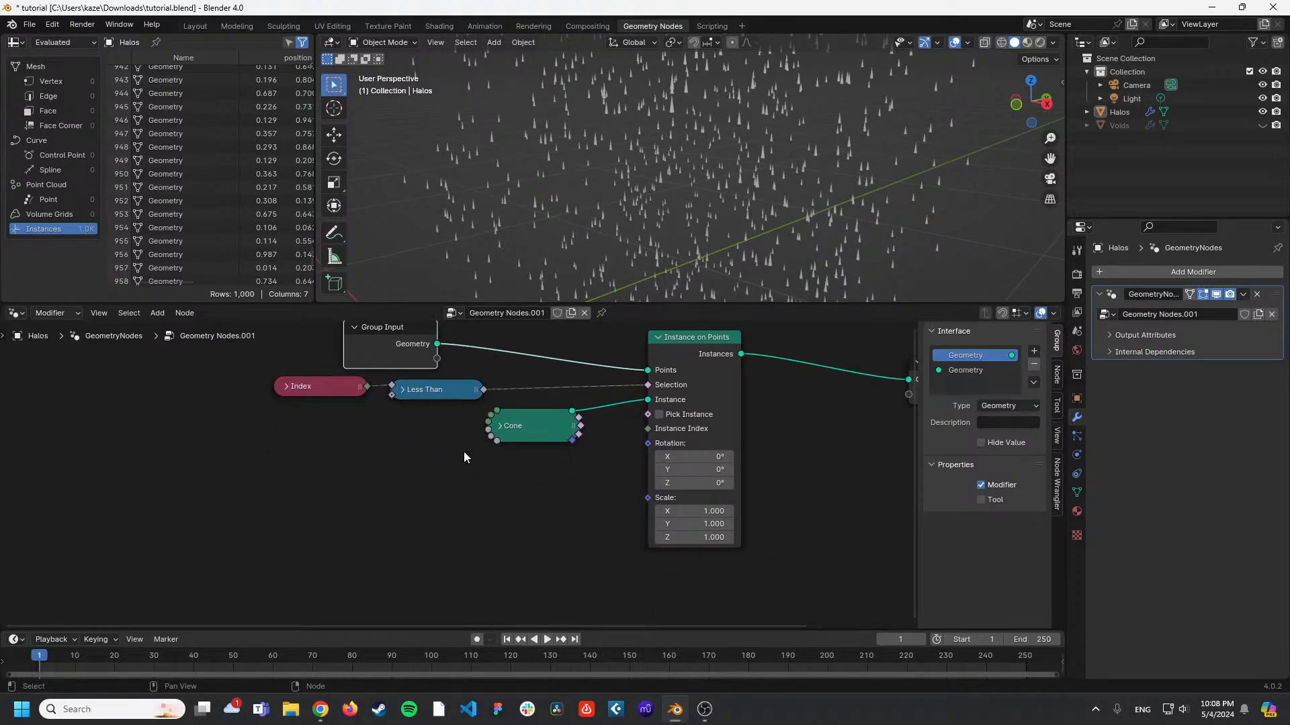
Widen the spreadsheet to examine the instances' vx, vy, vz and Rotation columns, and narrow it again.
{"action": "left_click_drag", "start_coordinate": [317, 166], "coordinate": [734, 225]}
{"action": "scroll", "coordinate": [433, 180], "scroll_direction": "up", "scroll_amount": 8}
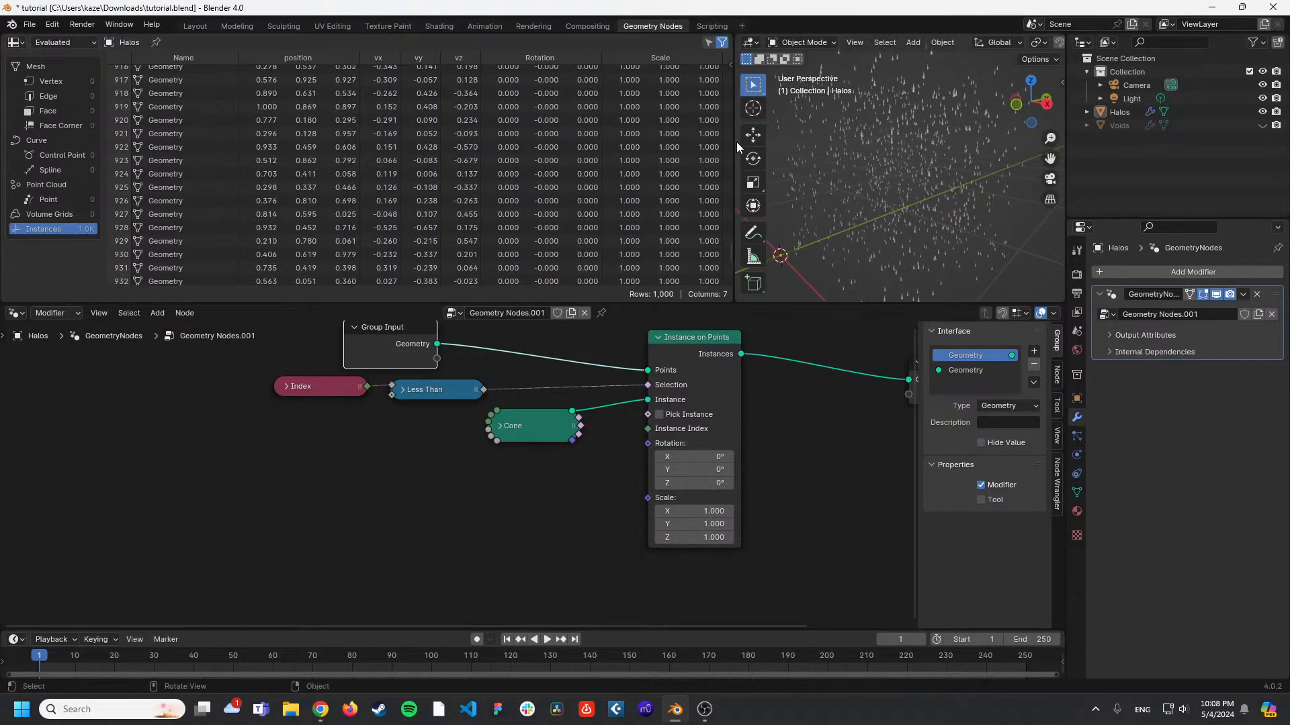
{"action": "left_click_drag", "start_coordinate": [734, 143], "coordinate": [557, 170]}
{"action": "left_click_drag", "start_coordinate": [471, 174], "coordinate": [381, 176]}
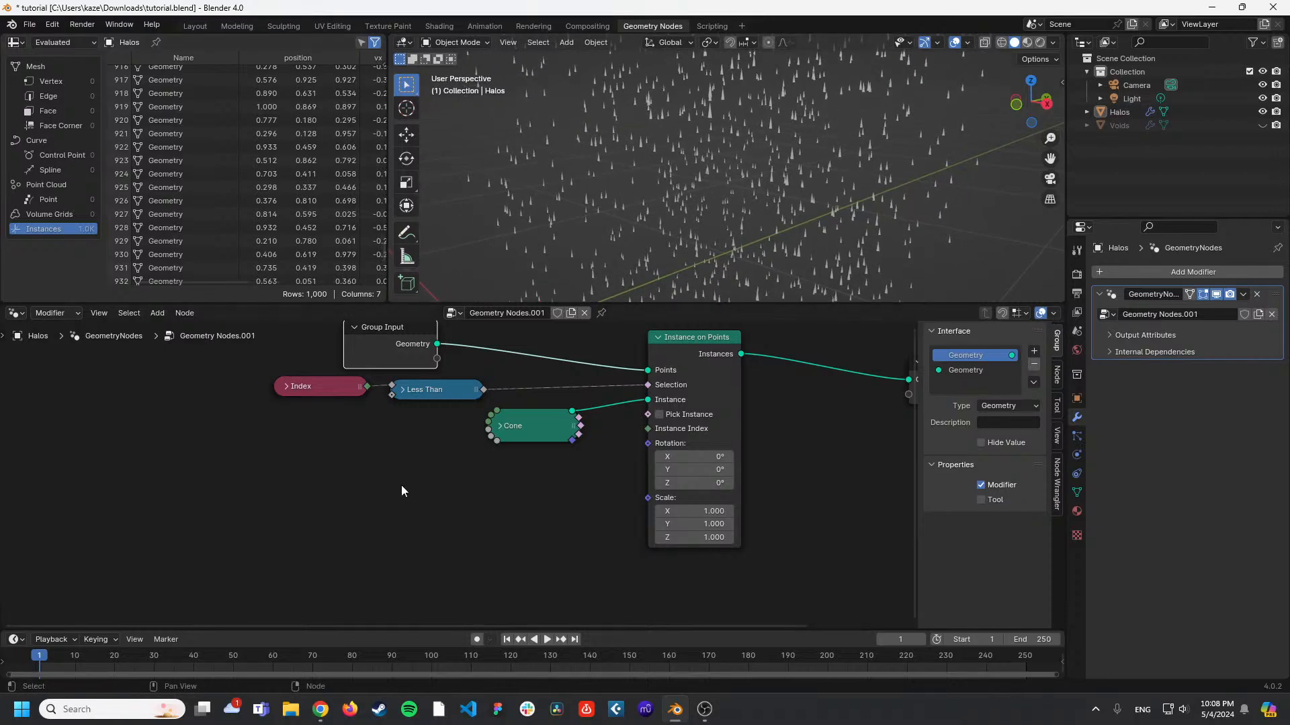
Add a Float Named Attribute node below the Index node and set its name to vx.
{"action": "key", "text": "shift+a"}
{"action": "left_click", "coordinate": [298, 353]}
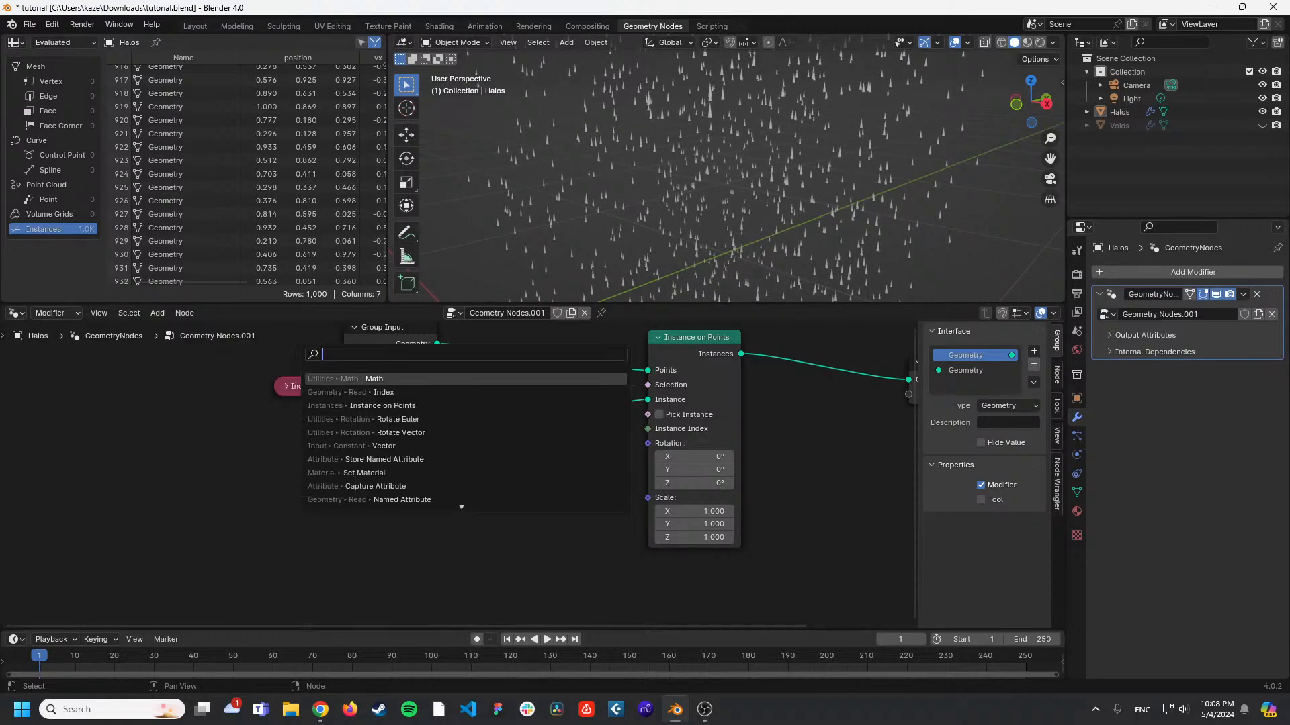
{"action": "type", "text": "named"}
{"action": "key", "text": "Return"}
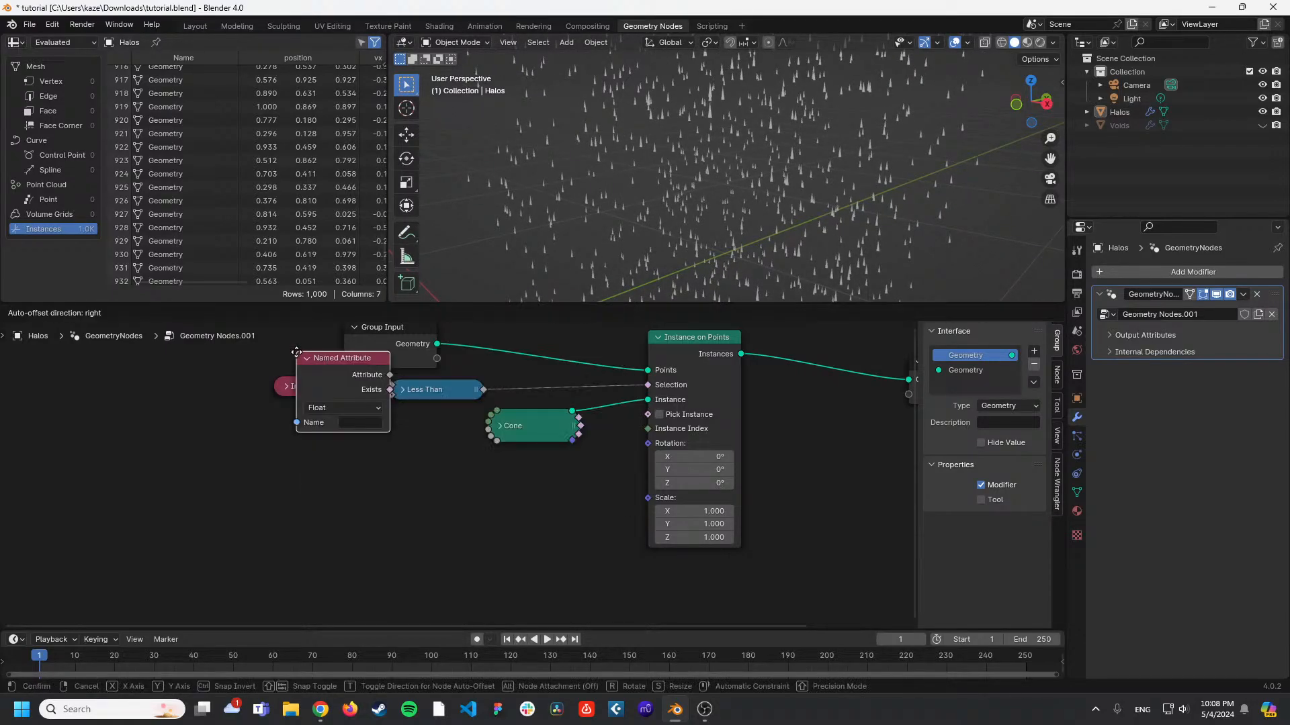
{"action": "left_click", "coordinate": [213, 468]}
{"action": "left_click", "coordinate": [268, 526]}
{"action": "type", "text": "vx"}
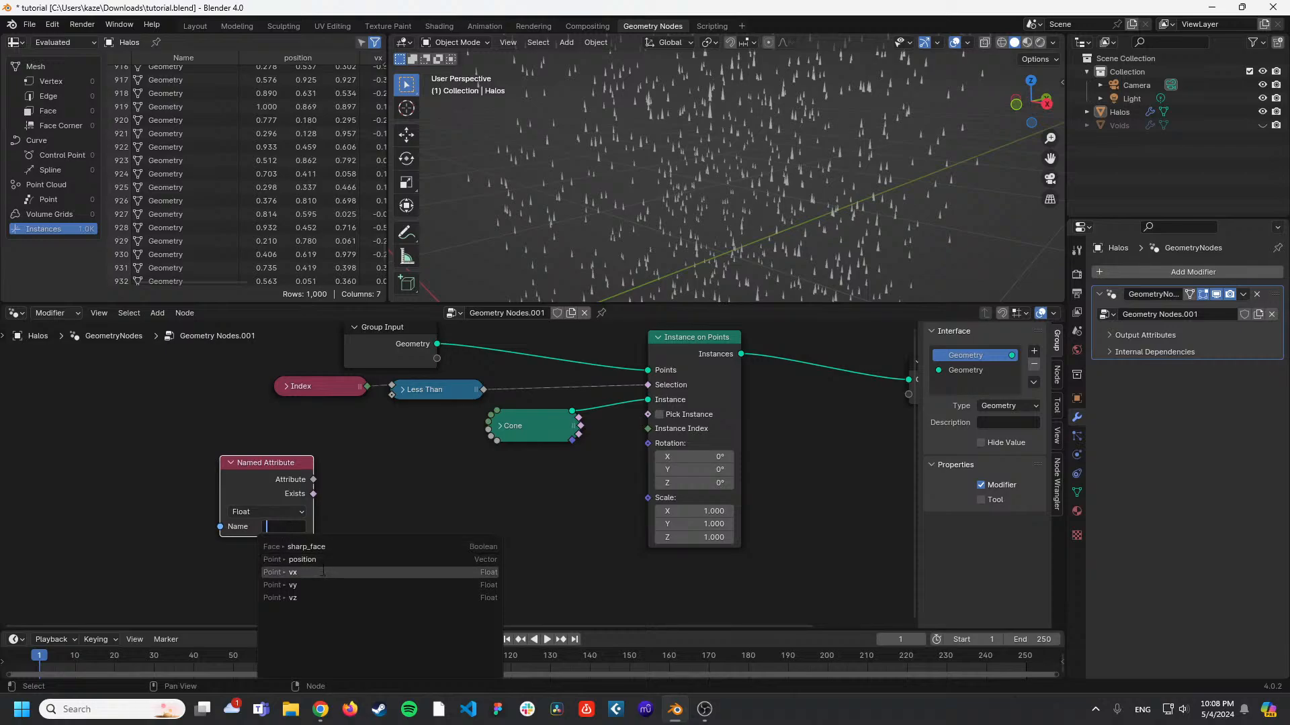
{"action": "key", "text": "Return"}
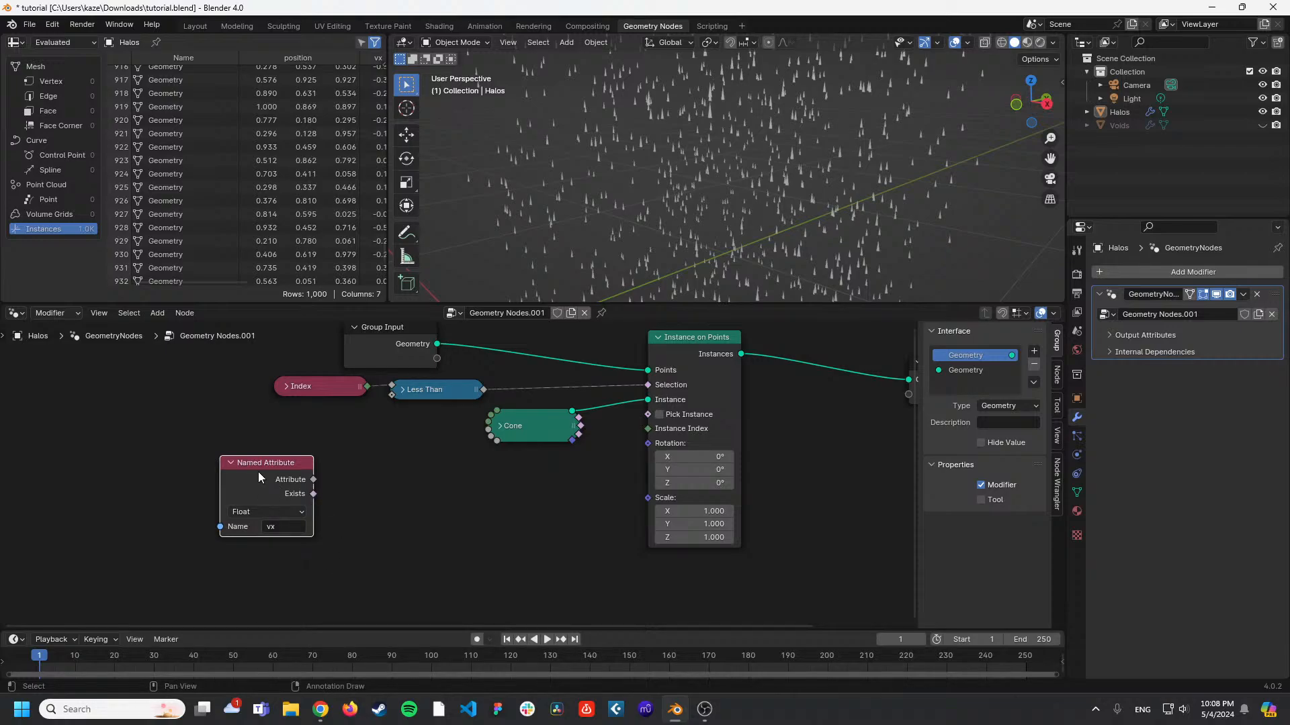
Duplicate the vx Named Attribute node twice, stacking the first copy directly beneath the original.
{"action": "key", "text": "shift+d"}
{"action": "left_click", "coordinate": [365, 487]}
{"action": "middle_click_drag", "start_coordinate": [453, 538], "coordinate": [482, 447]}
{"action": "left_click_drag", "start_coordinate": [372, 422], "coordinate": [262, 492]}
{"action": "key", "text": "shift+d"}
{"action": "left_click", "coordinate": [486, 540]}
Set the names of the two copied Named Attribute nodes to vy and vz, and stack vz beneath vy.
{"action": "left_click", "coordinate": [319, 521]}
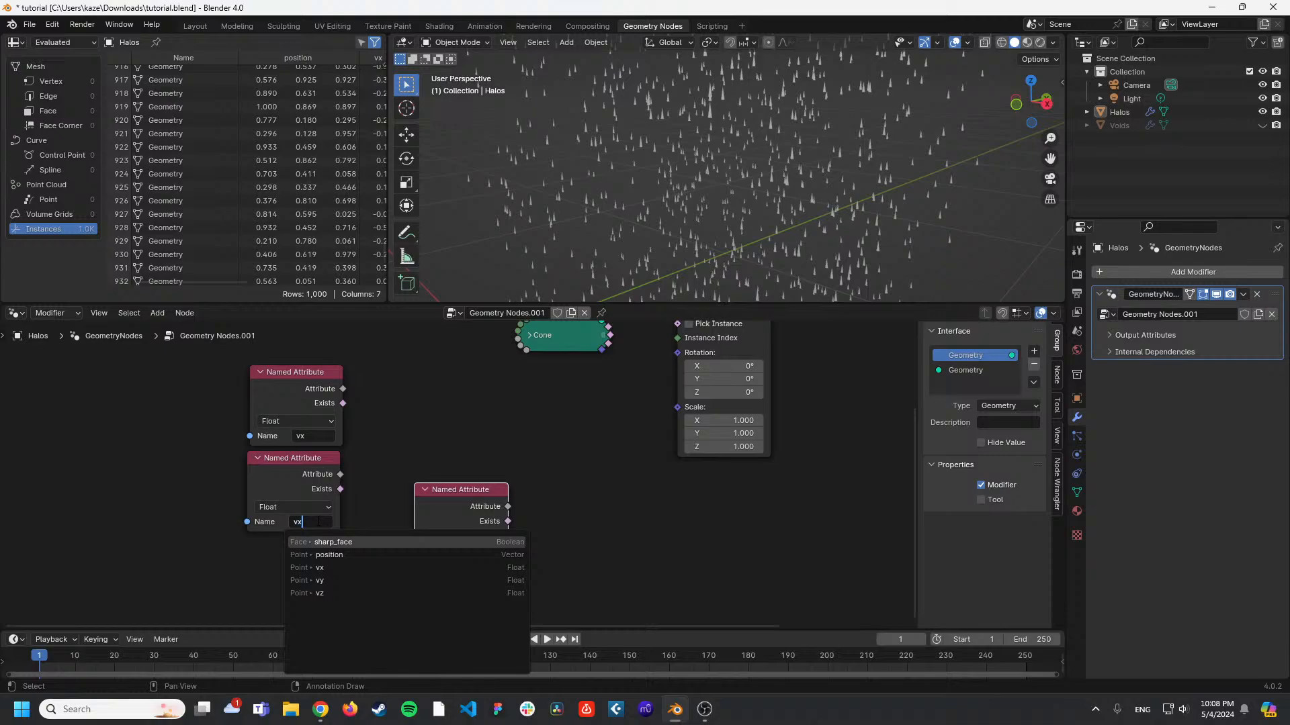
{"action": "key", "text": "BackSpace"}
{"action": "type", "text": "y"}
{"action": "key", "text": "Return"}
{"action": "left_click", "coordinate": [489, 554]}
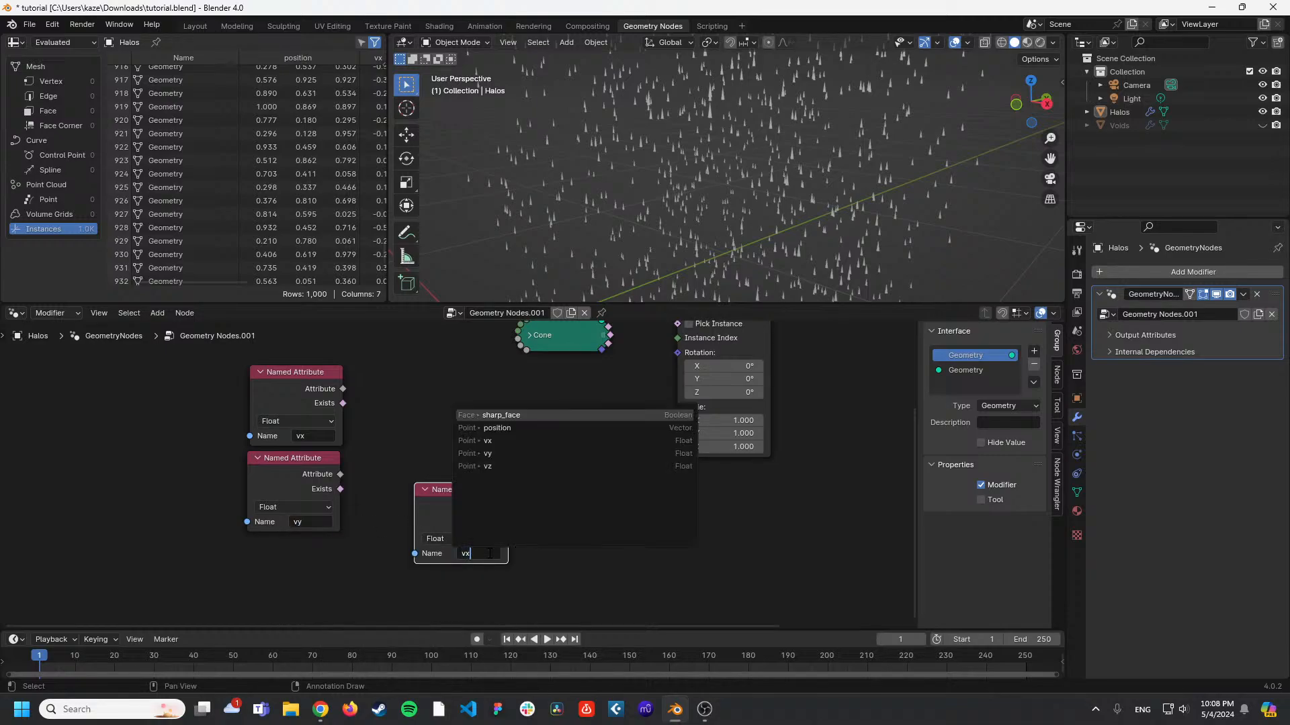
{"action": "key", "text": "BackSpace"}
{"action": "type", "text": "z"}
{"action": "key", "text": "Return"}
{"action": "left_click_drag", "start_coordinate": [451, 519], "coordinate": [281, 575]}
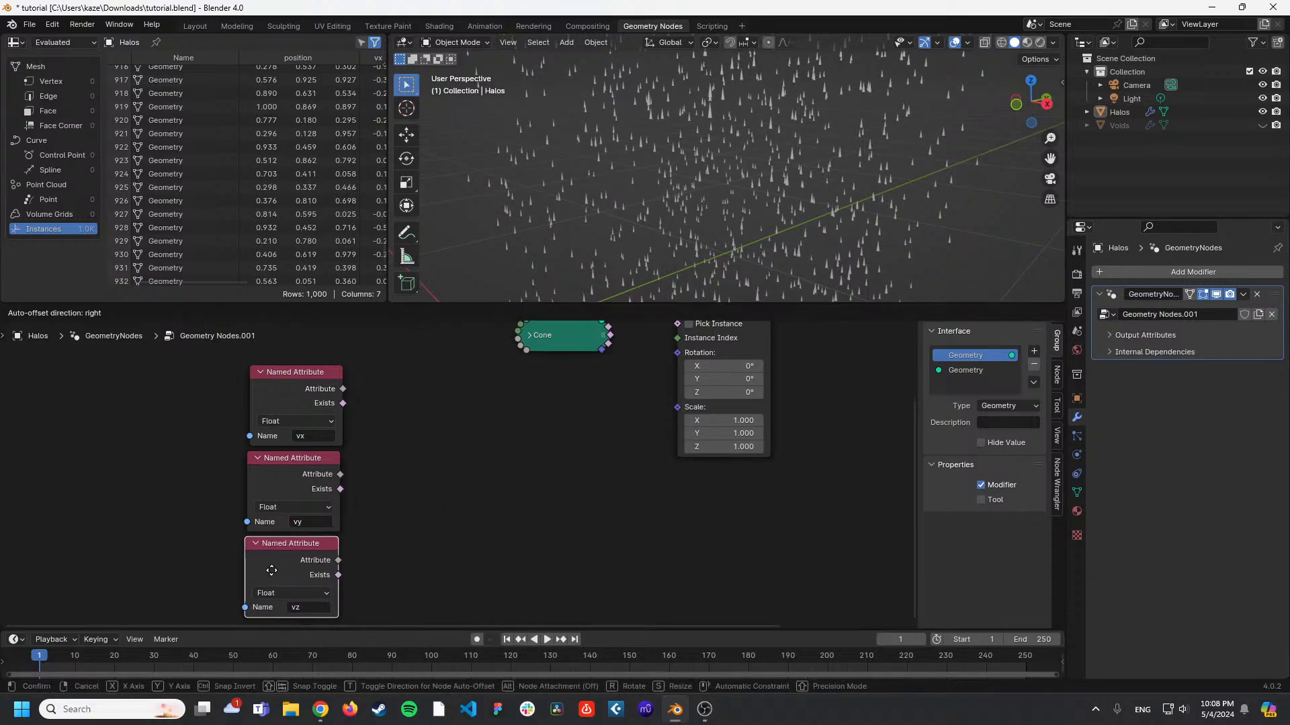
Add a Combine XYZ node beside the three Named Attribute nodes.
{"action": "left_click", "coordinate": [446, 474]}
{"action": "key", "text": "shift+a"}
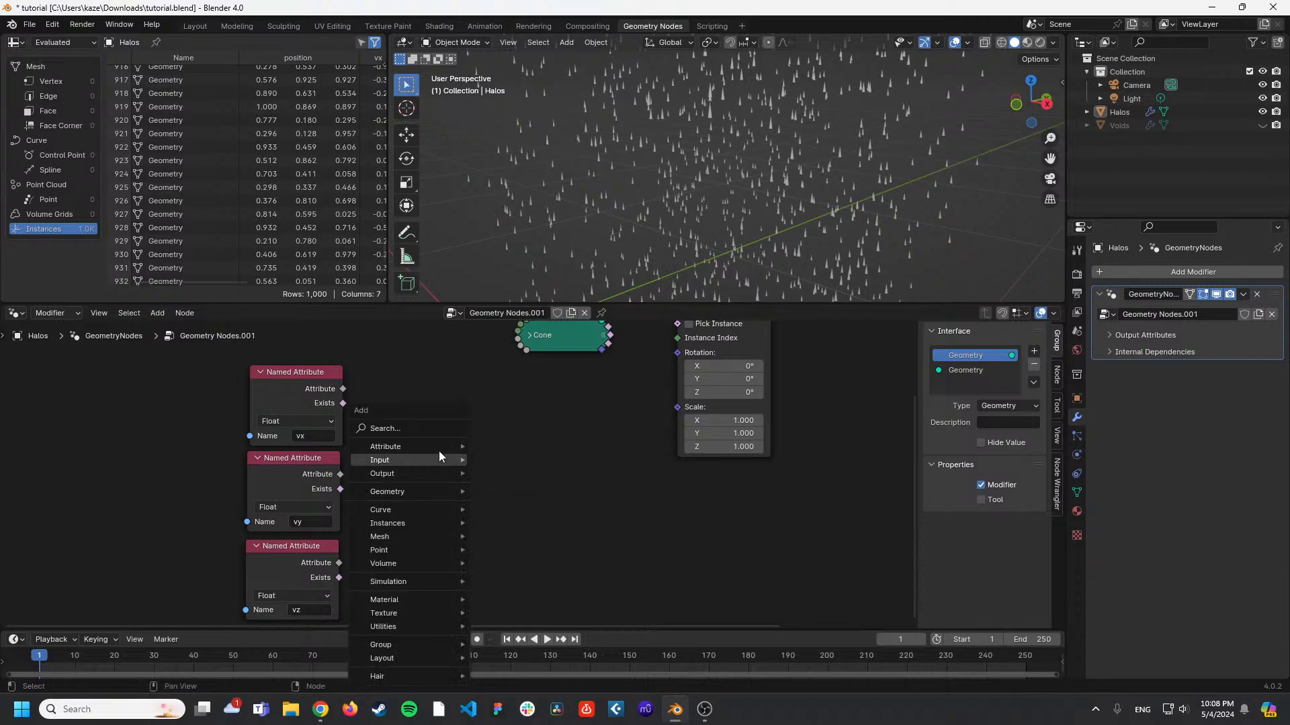
{"action": "type", "text": "combi"}
{"action": "key", "text": "Return"}
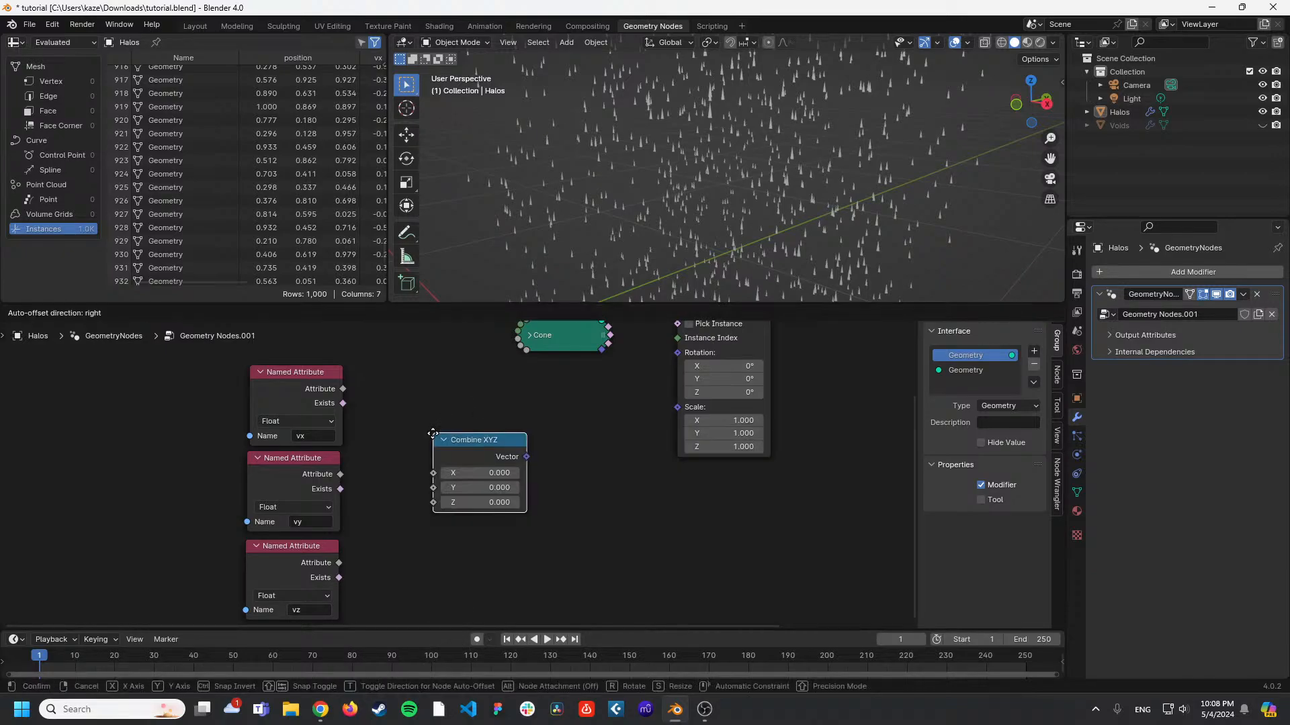
{"action": "left_click", "coordinate": [357, 381]}
Link the vx, vy and vz attributes to the X, Y and Z inputs of Combine XYZ and move it closer to them.
{"action": "left_click_drag", "start_coordinate": [343, 388], "coordinate": [458, 468]}
{"action": "key", "text": "ctrl+z"}
{"action": "left_click_drag", "start_coordinate": [341, 475], "coordinate": [459, 482]}
{"action": "left_click_drag", "start_coordinate": [339, 563], "coordinate": [459, 497]}
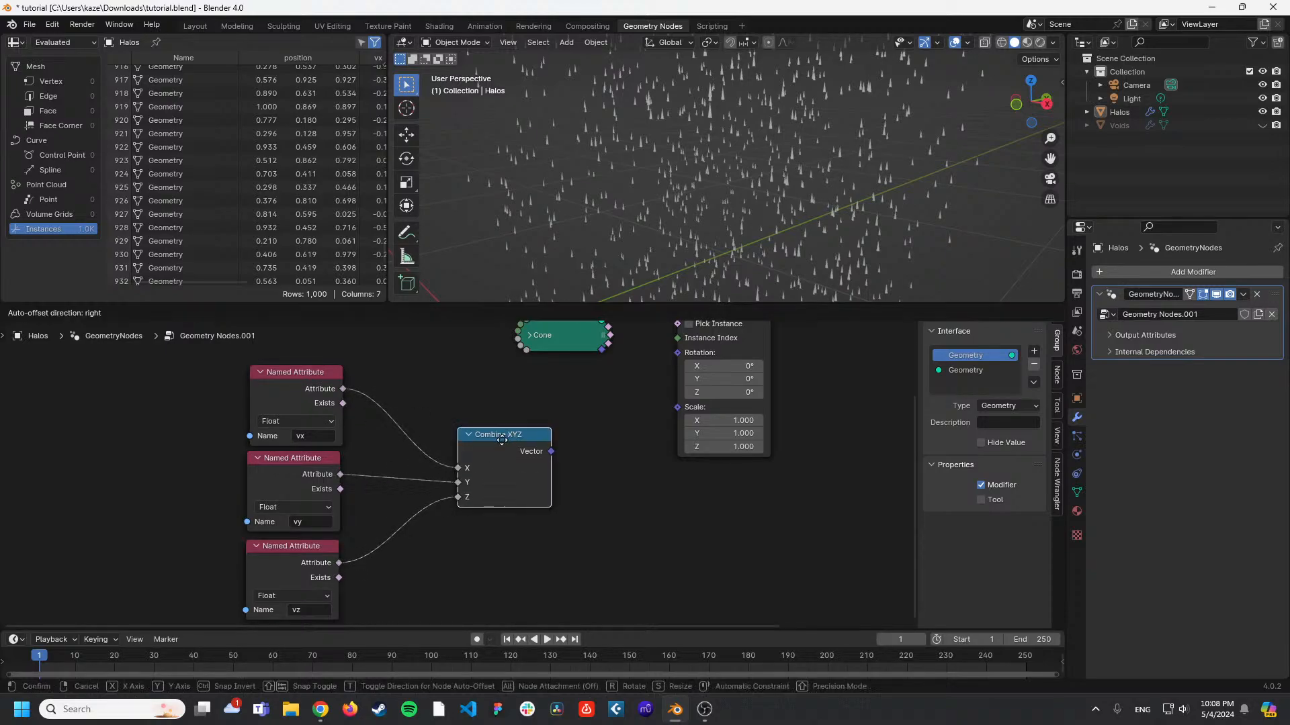
{"action": "left_click_drag", "start_coordinate": [528, 434], "coordinate": [470, 448]}
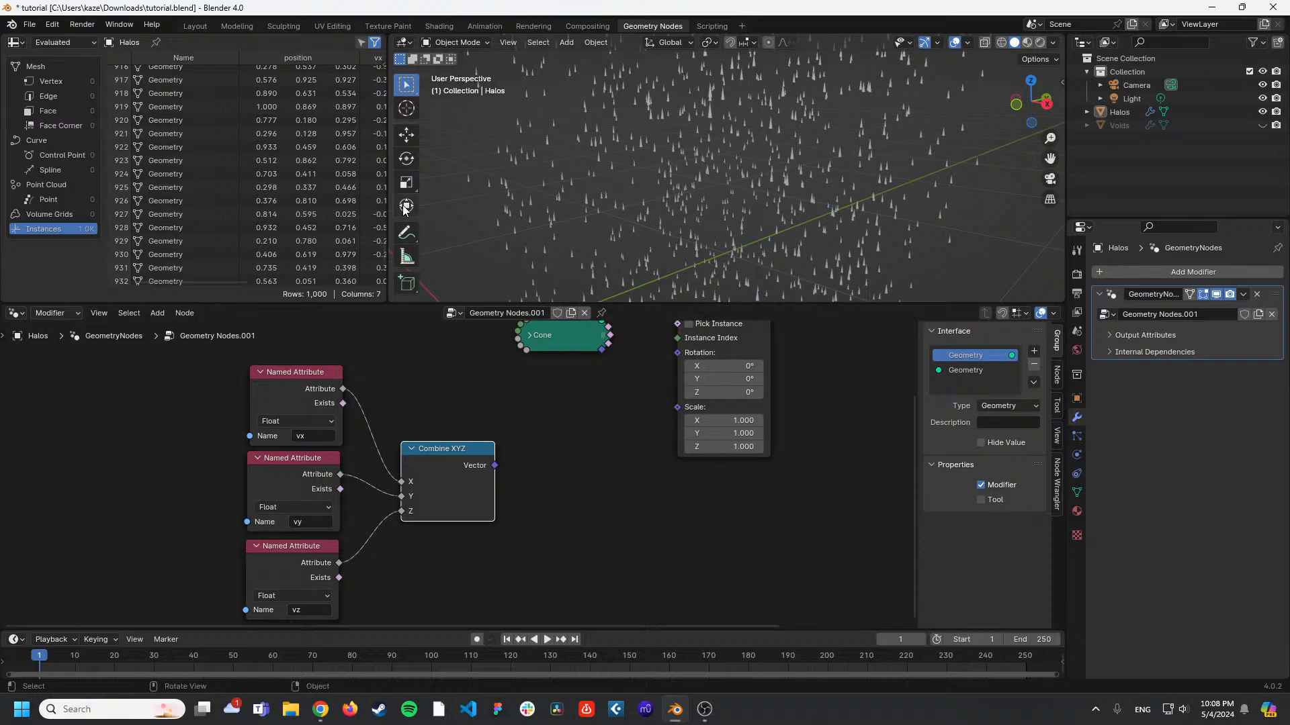
Try feeding the Combine XYZ vector directly into the Rotation input of Instance on Points.
{"action": "left_click_drag", "start_coordinate": [389, 200], "coordinate": [651, 200]}
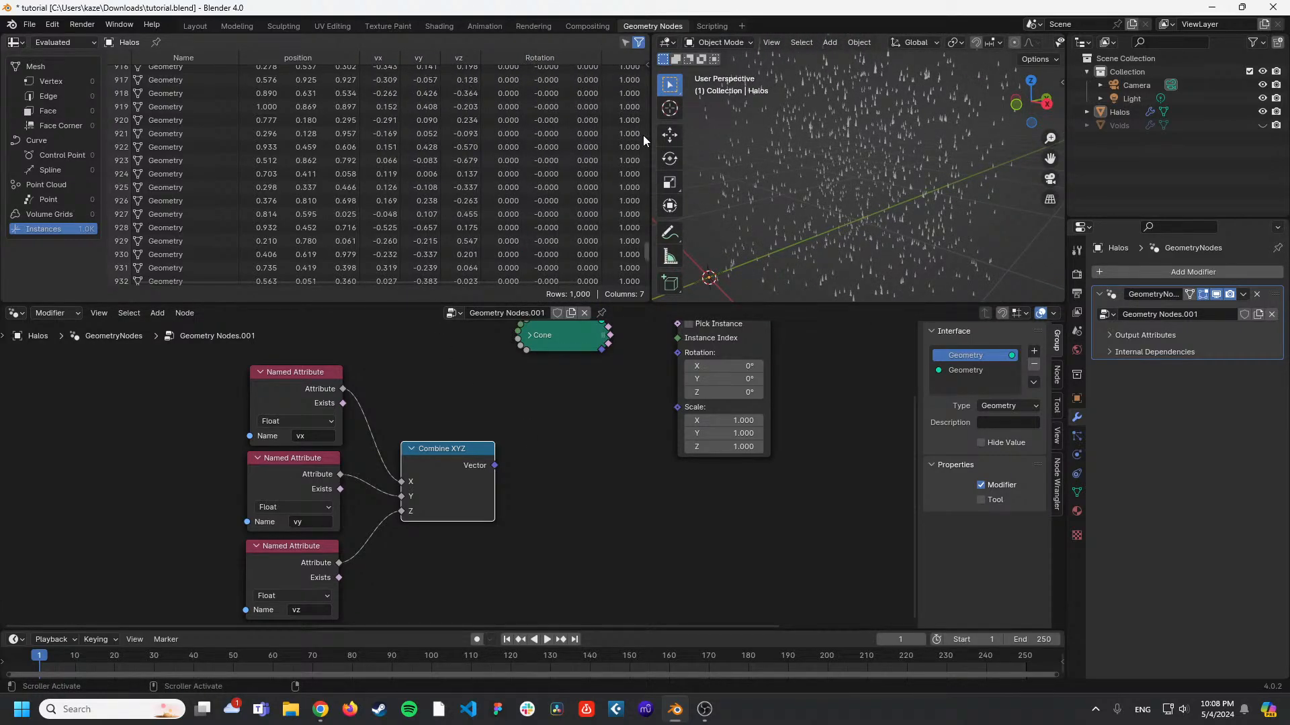
{"action": "left_click_drag", "start_coordinate": [651, 137], "coordinate": [438, 136]}
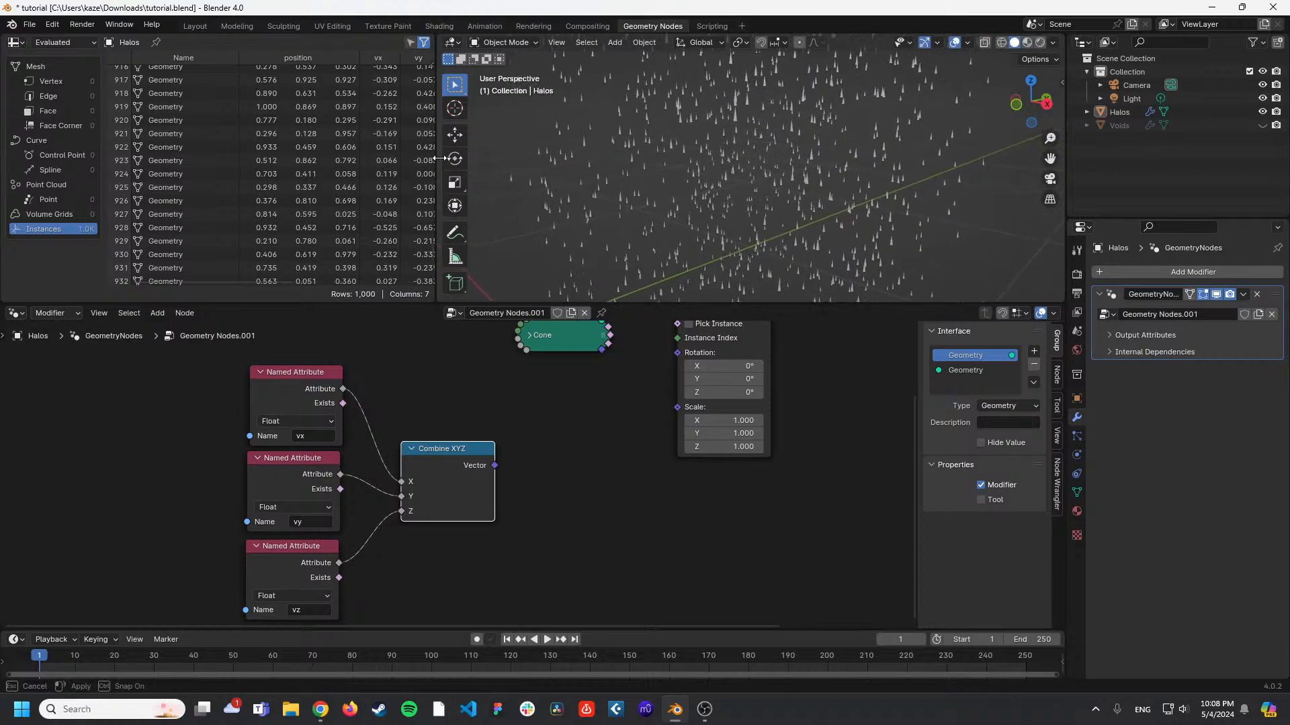
{"action": "mouse_move", "coordinate": [479, 454]}
{"action": "left_mouse_down"}
{"action": "mouse_move", "coordinate": [424, 455]}
{"action": "mouse_move", "coordinate": [467, 452]}
{"action": "left_mouse_up"}
{"action": "left_click_drag", "start_coordinate": [483, 464], "coordinate": [677, 353]}
Enlarge the viewport and spreadsheet to inspect the cones' orientation and compare the Rotation columns with vx, vy and vz.
{"action": "middle_click_drag", "start_coordinate": [773, 205], "coordinate": [802, 209]}
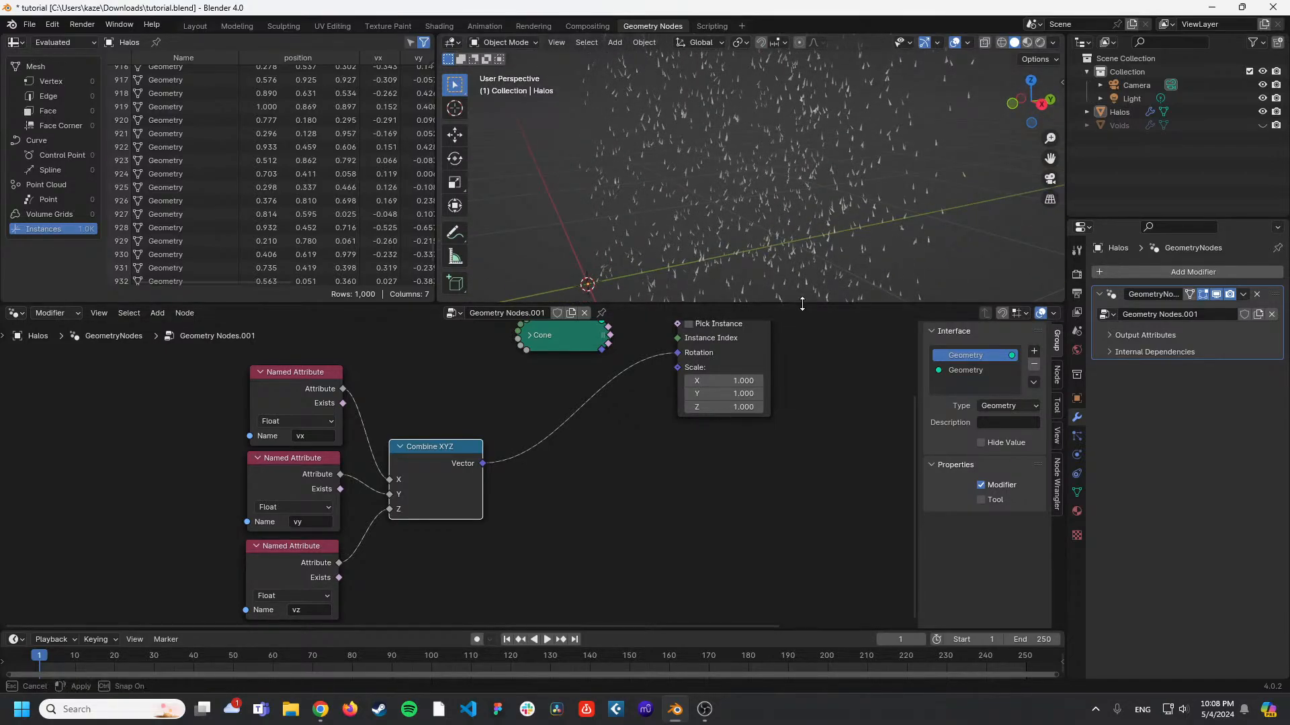
{"action": "left_click_drag", "start_coordinate": [763, 306], "coordinate": [772, 478]}
{"action": "middle_click_drag", "start_coordinate": [786, 322], "coordinate": [755, 333]}
{"action": "left_click_drag", "start_coordinate": [435, 296], "coordinate": [610, 296]}
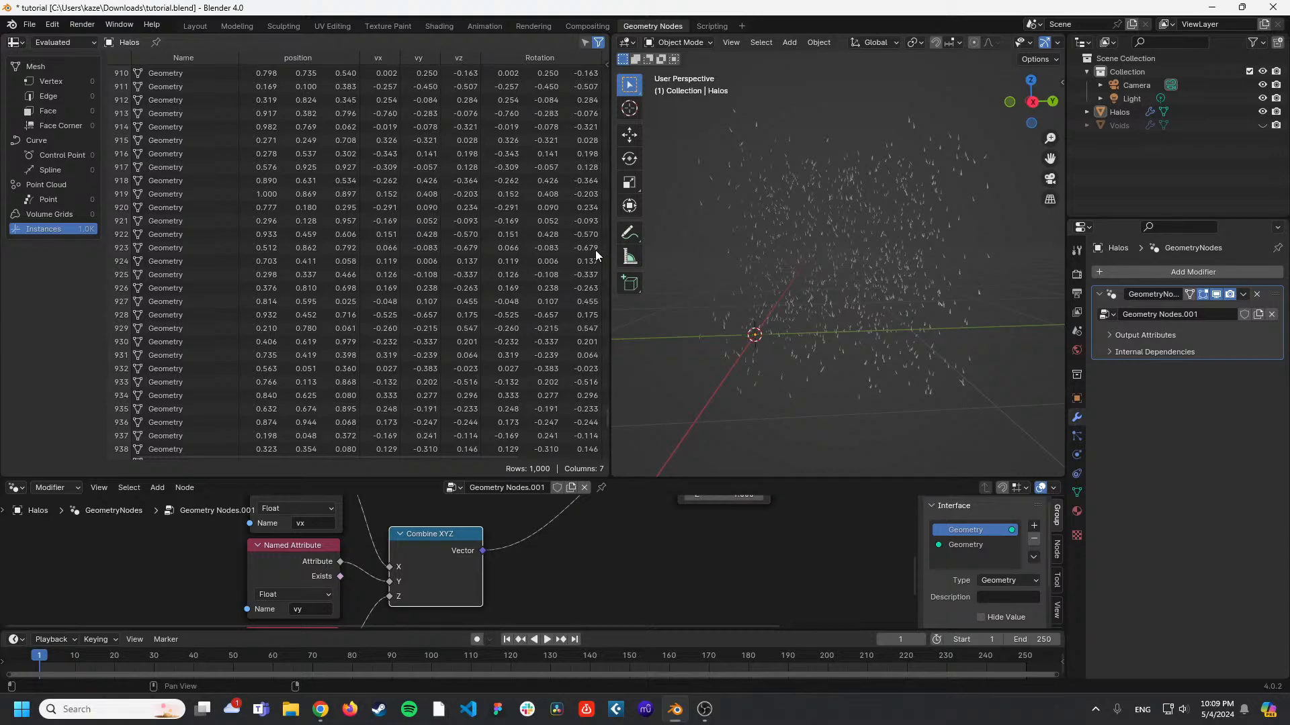
{"action": "left_click_drag", "start_coordinate": [609, 257], "coordinate": [468, 362]}
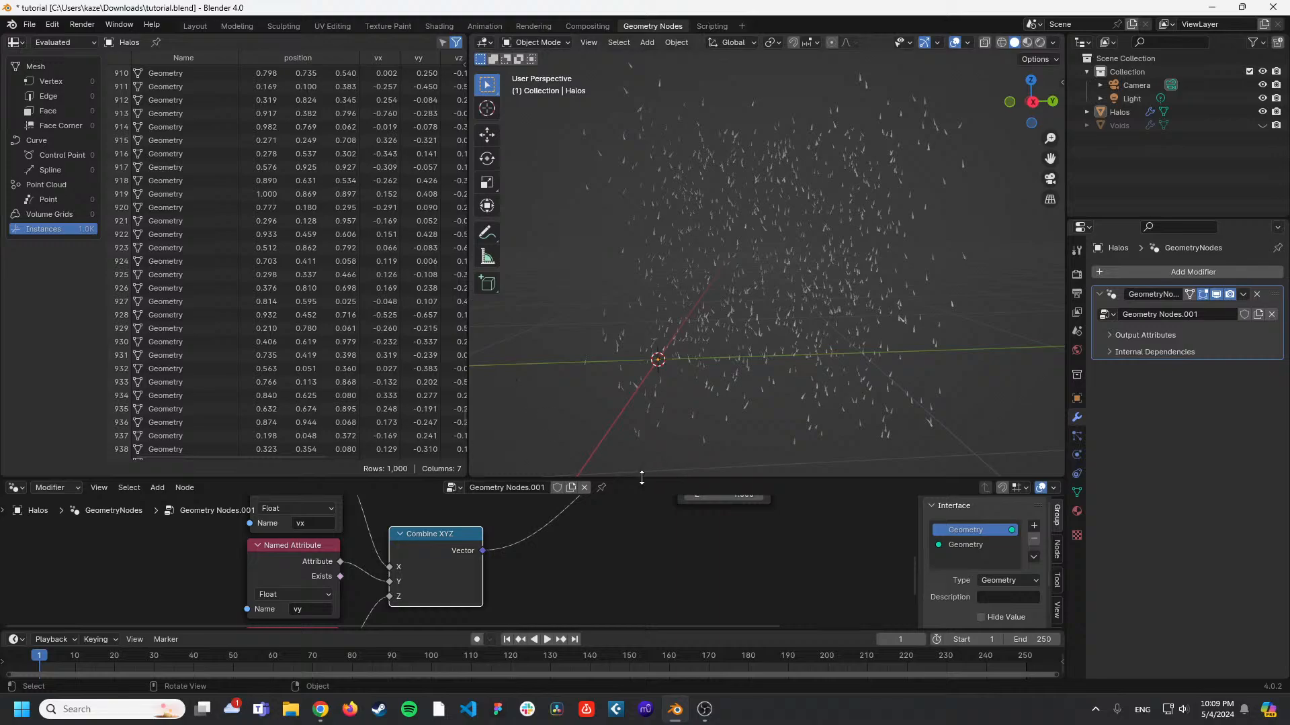
{"action": "left_click_drag", "start_coordinate": [642, 478], "coordinate": [641, 267]}
Insert an Align Euler to Vector node on the link between Combine XYZ and the Rotation input of Instance on Points.
{"action": "key", "text": "shift+a"}
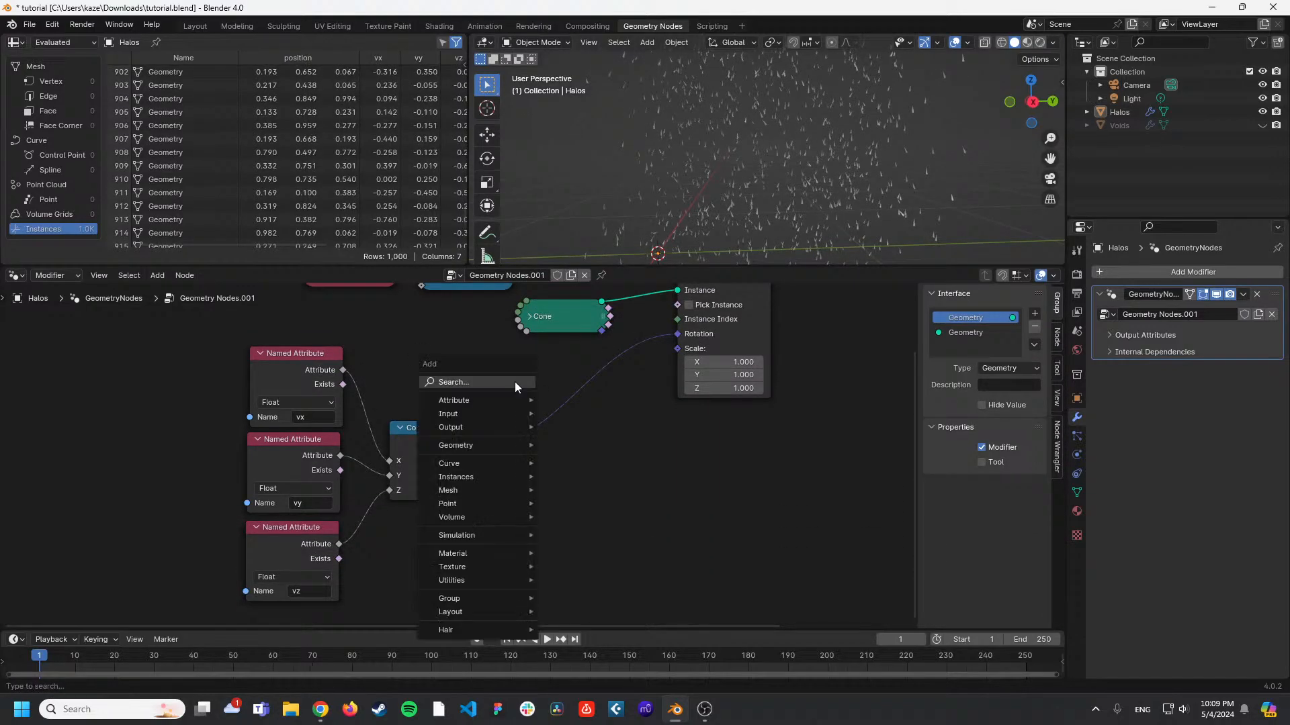
{"action": "left_click", "coordinate": [514, 382]}
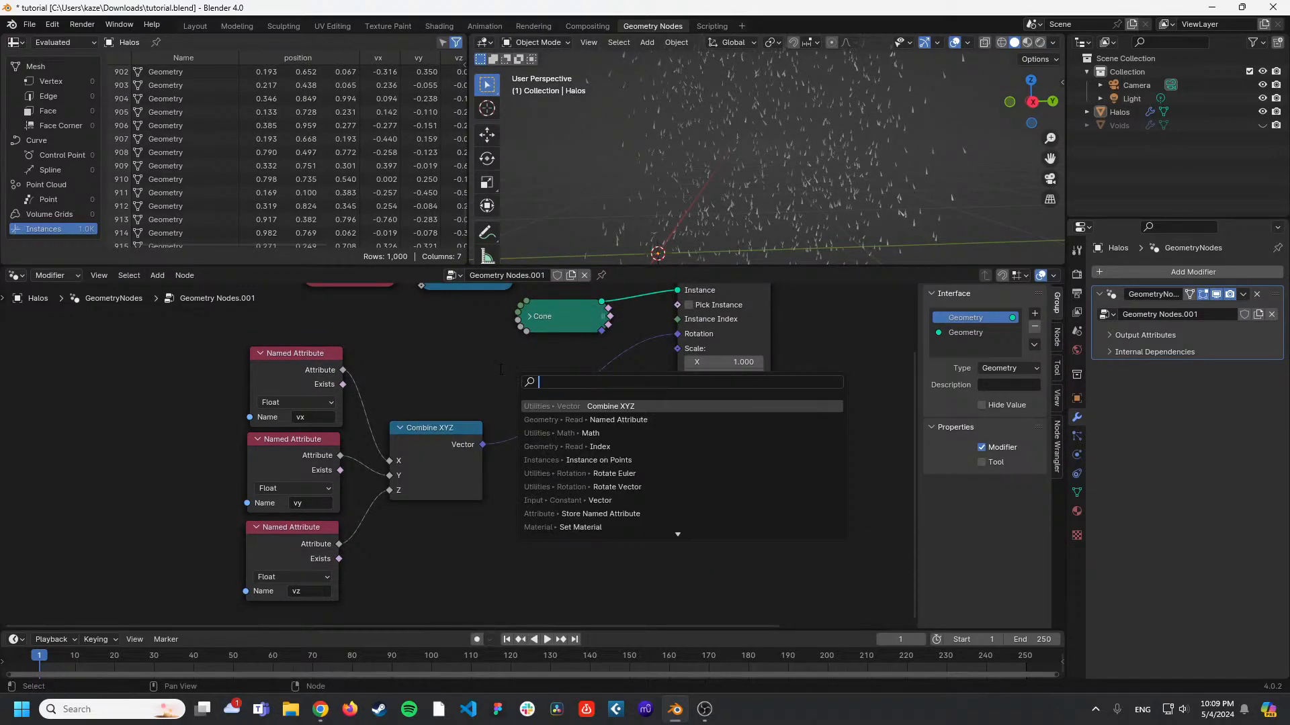
{"action": "type", "text": "alig"}
{"action": "key", "text": "Return"}
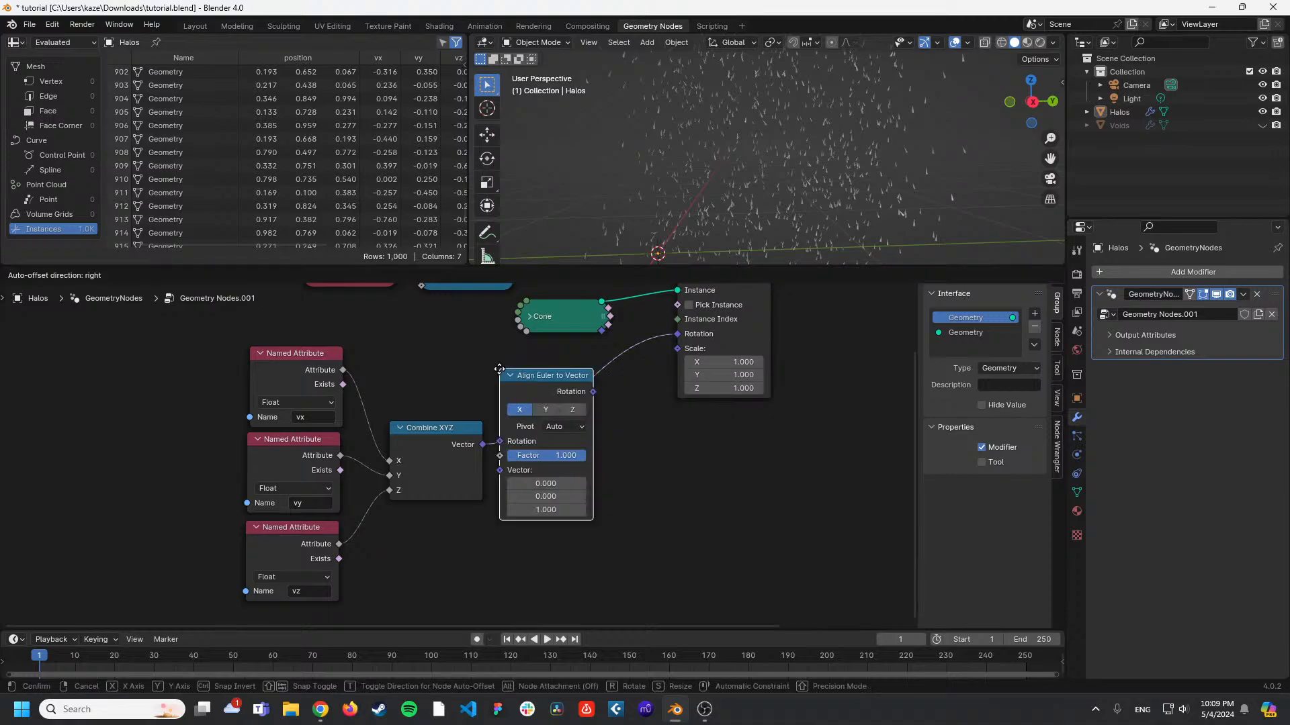
{"action": "left_click", "coordinate": [537, 363]}
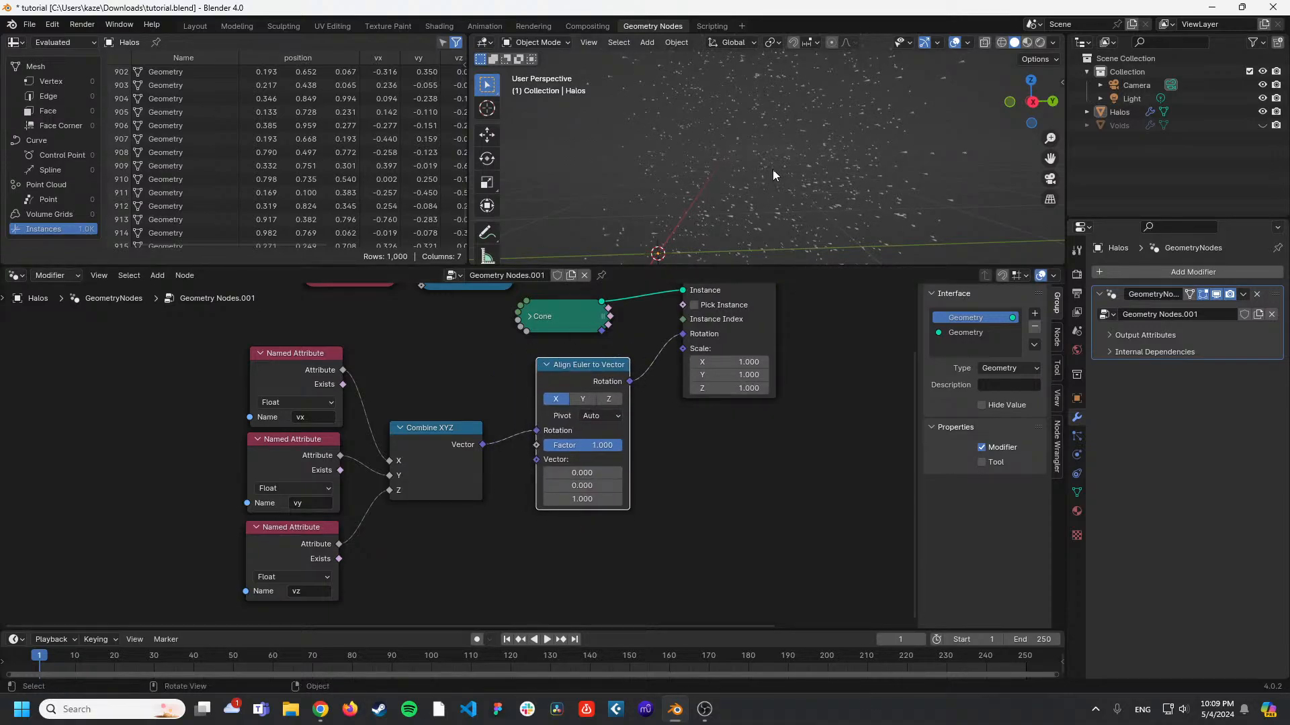
Try a Z vector component of 0 on the Align Euler to Vector node, inspect the cones, and delete the node.
{"action": "middle_click_drag", "start_coordinate": [773, 174], "coordinate": [893, 172]}
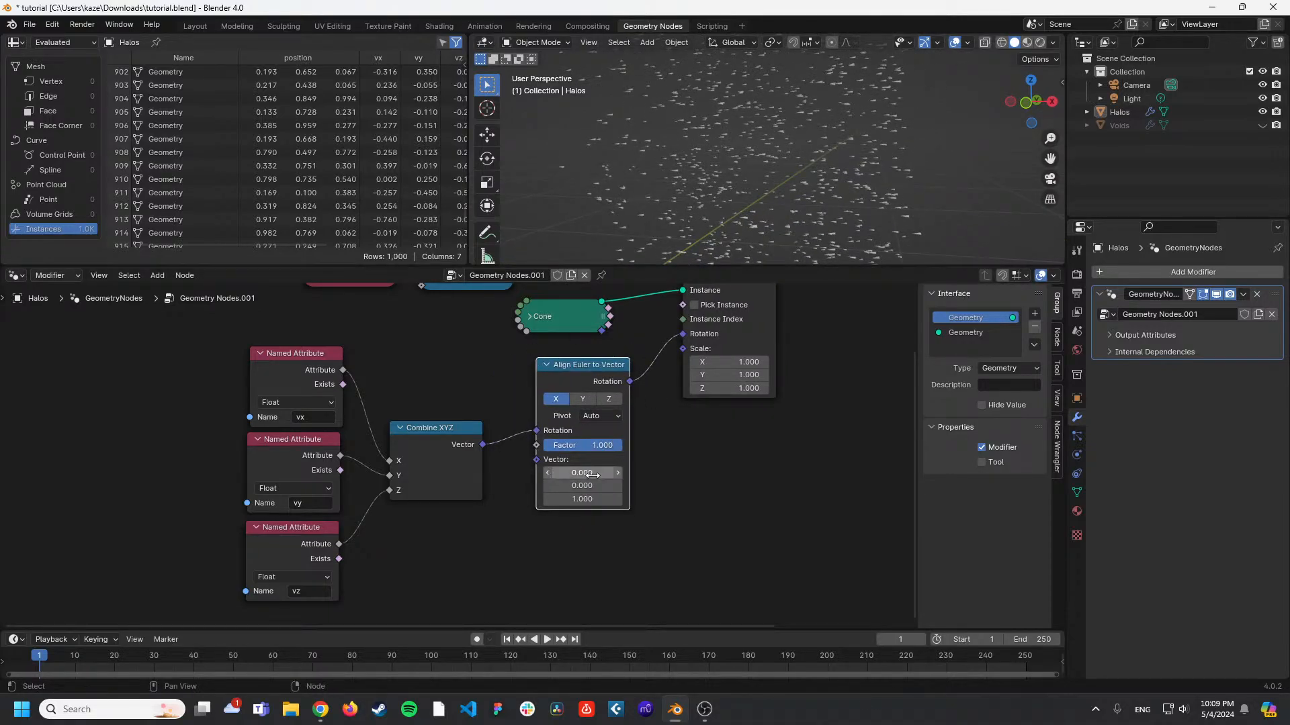
{"action": "left_click", "coordinate": [597, 499]}
{"action": "type", "text": "0"}
{"action": "key", "text": "Return"}
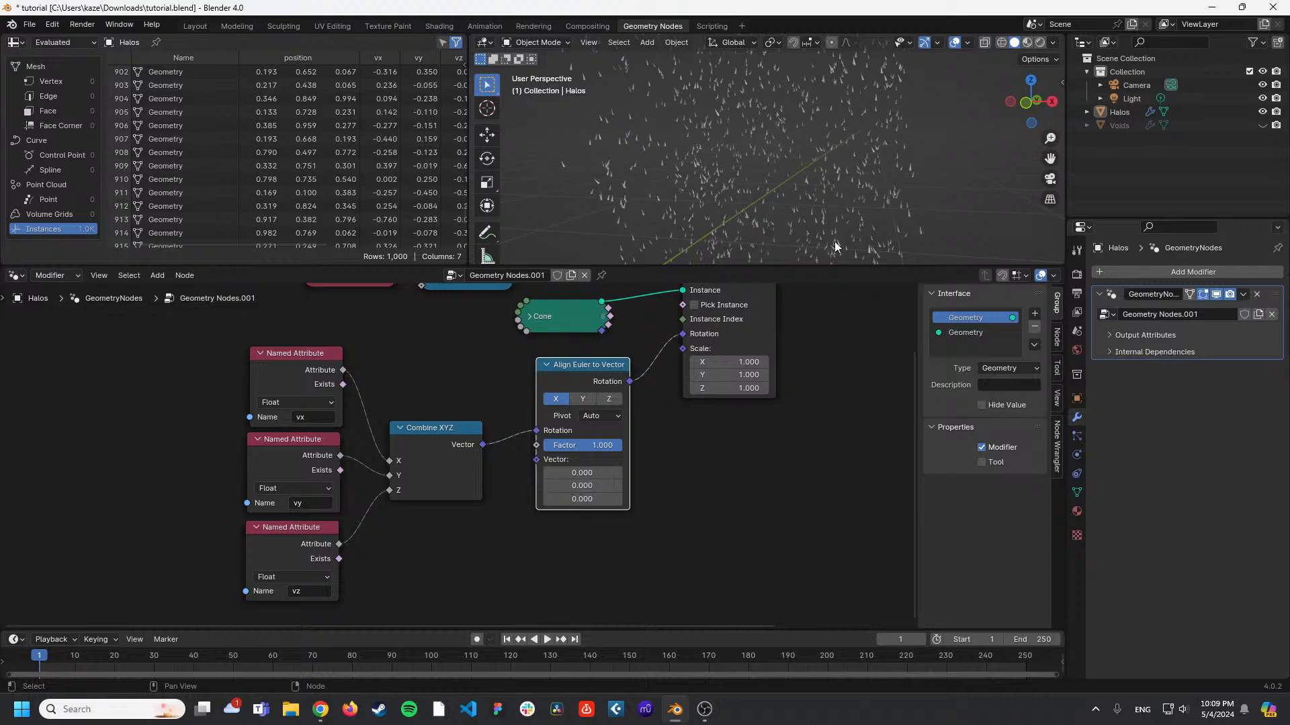
{"action": "middle_click_drag", "start_coordinate": [835, 247], "coordinate": [833, 161]}
{"action": "middle_click_drag", "start_coordinate": [590, 378], "coordinate": [518, 409]}
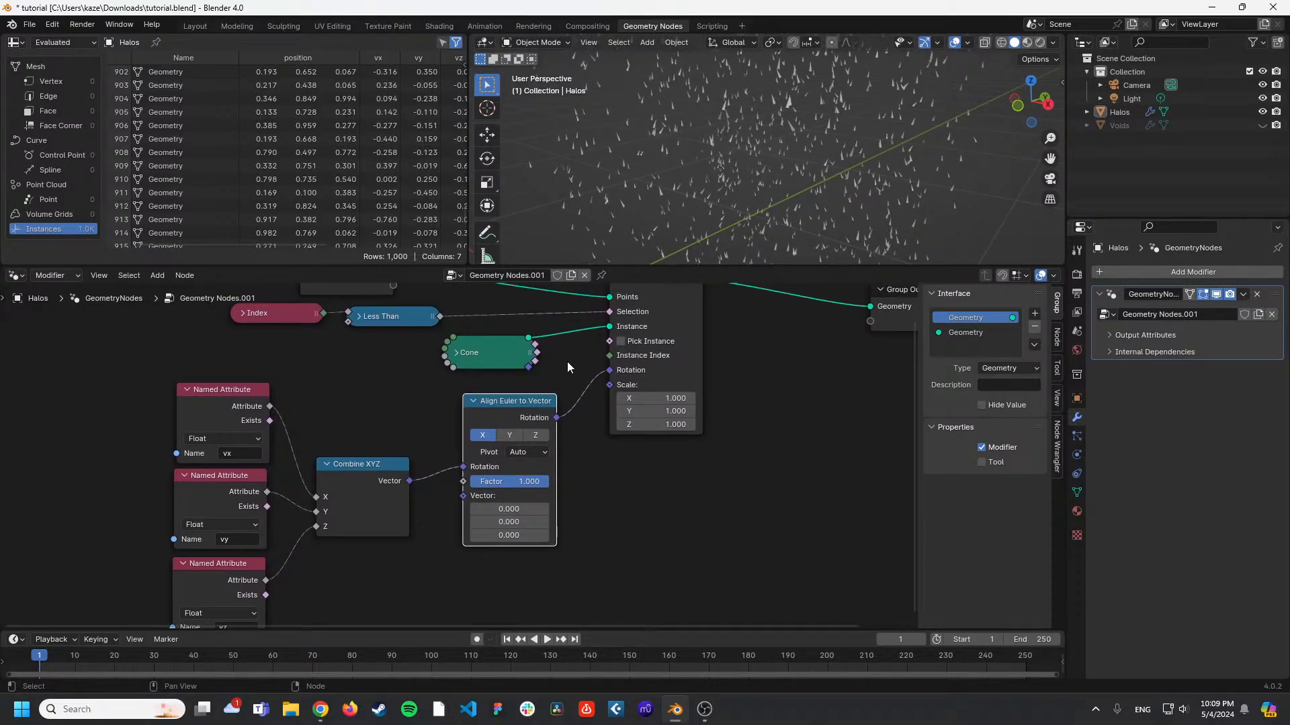
{"action": "key", "text": "x"}
Try adding a Euler to Rotation node between Combine XYZ and Instance on Points.
{"action": "key", "text": "shift+a"}
{"action": "left_click", "coordinate": [505, 408]}
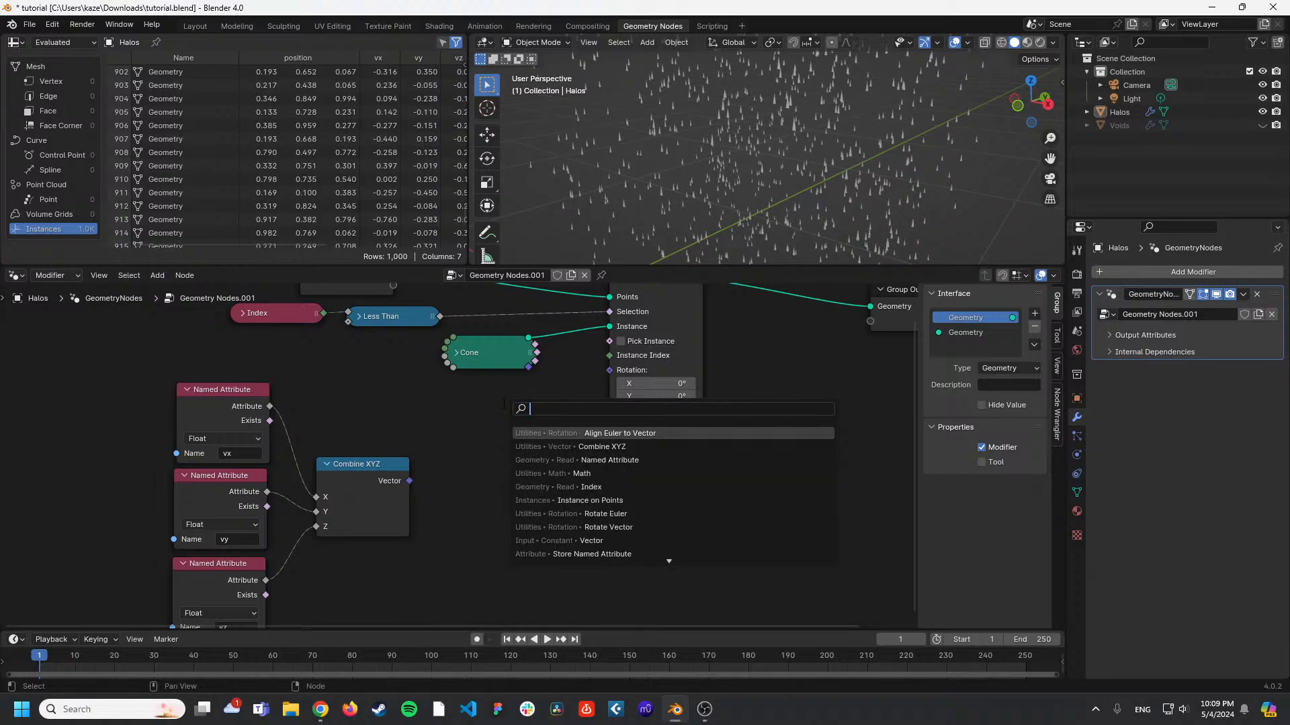
{"action": "type", "text": "eu"}
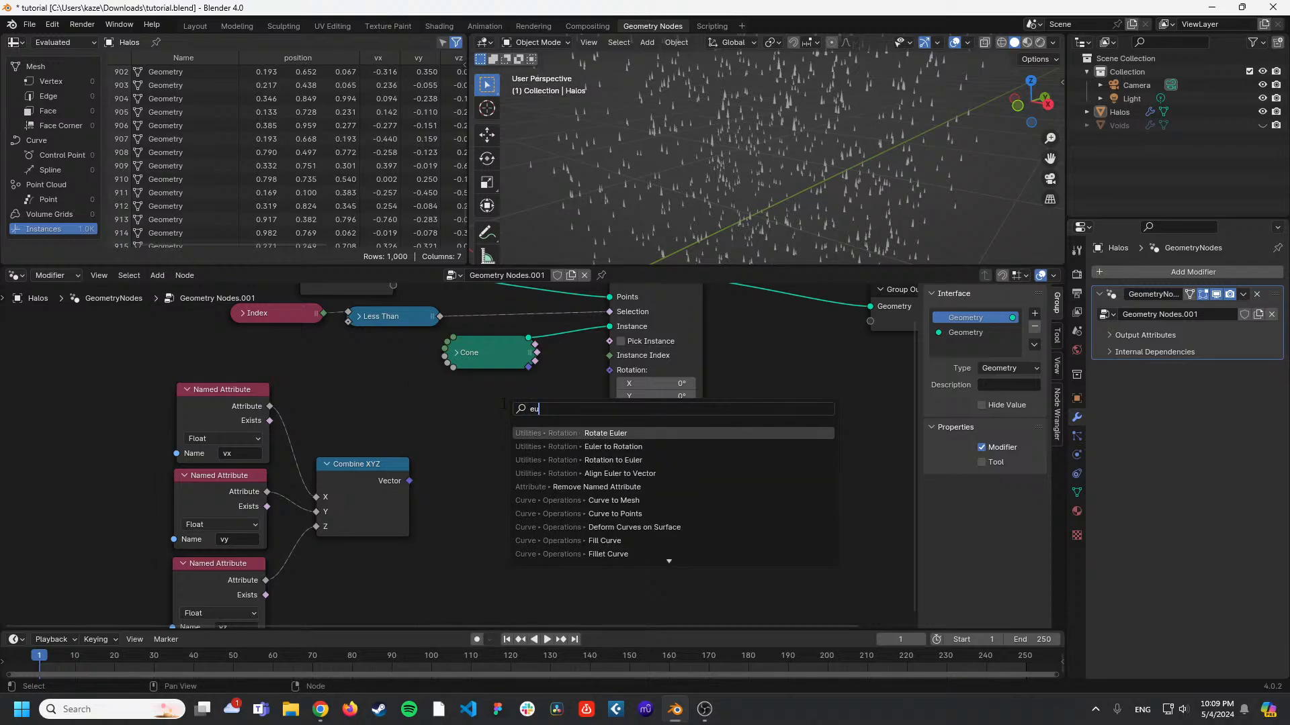
{"action": "key", "text": "Down"}
{"action": "key", "text": "Down"}
{"action": "key", "text": "Up"}
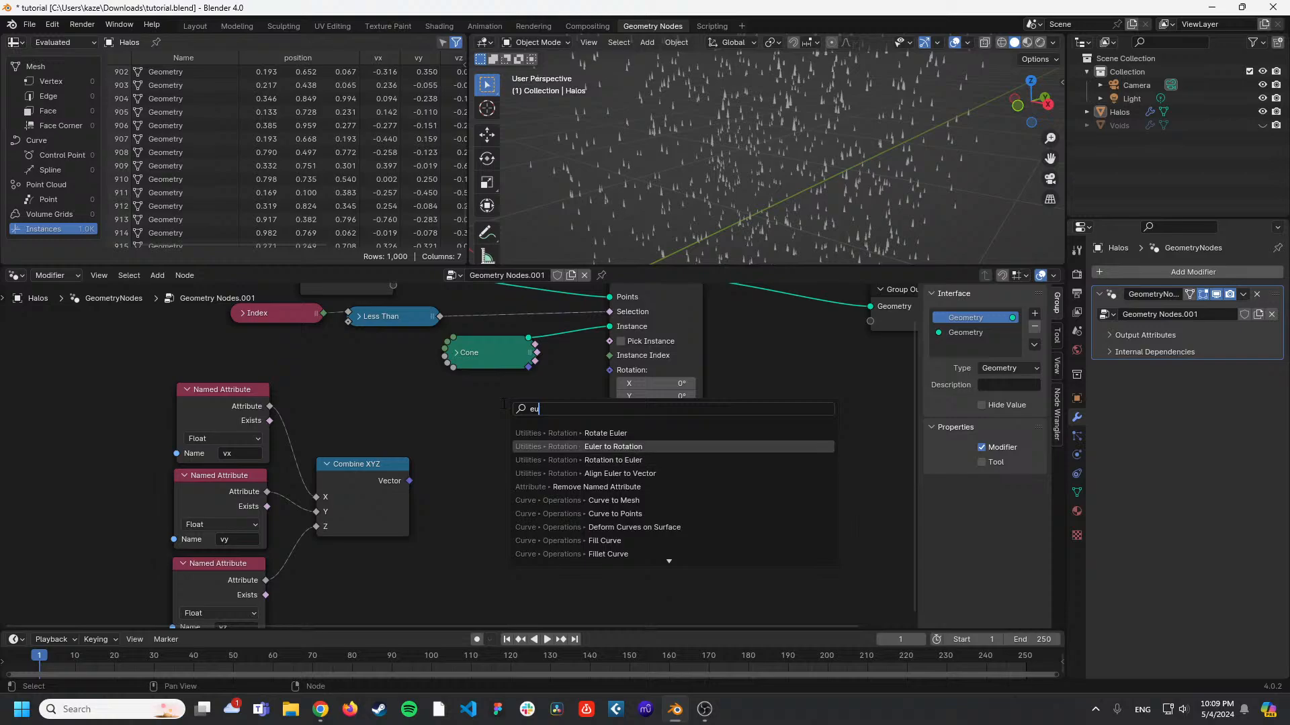
{"action": "key", "text": "Return"}
{"action": "left_click", "coordinate": [456, 411]}
Try routing the Combine XYZ vector through Euler to Rotation into the instances' Rotation input, inspect the cones, and delete the node.
{"action": "left_click_drag", "start_coordinate": [411, 482], "coordinate": [460, 451]}
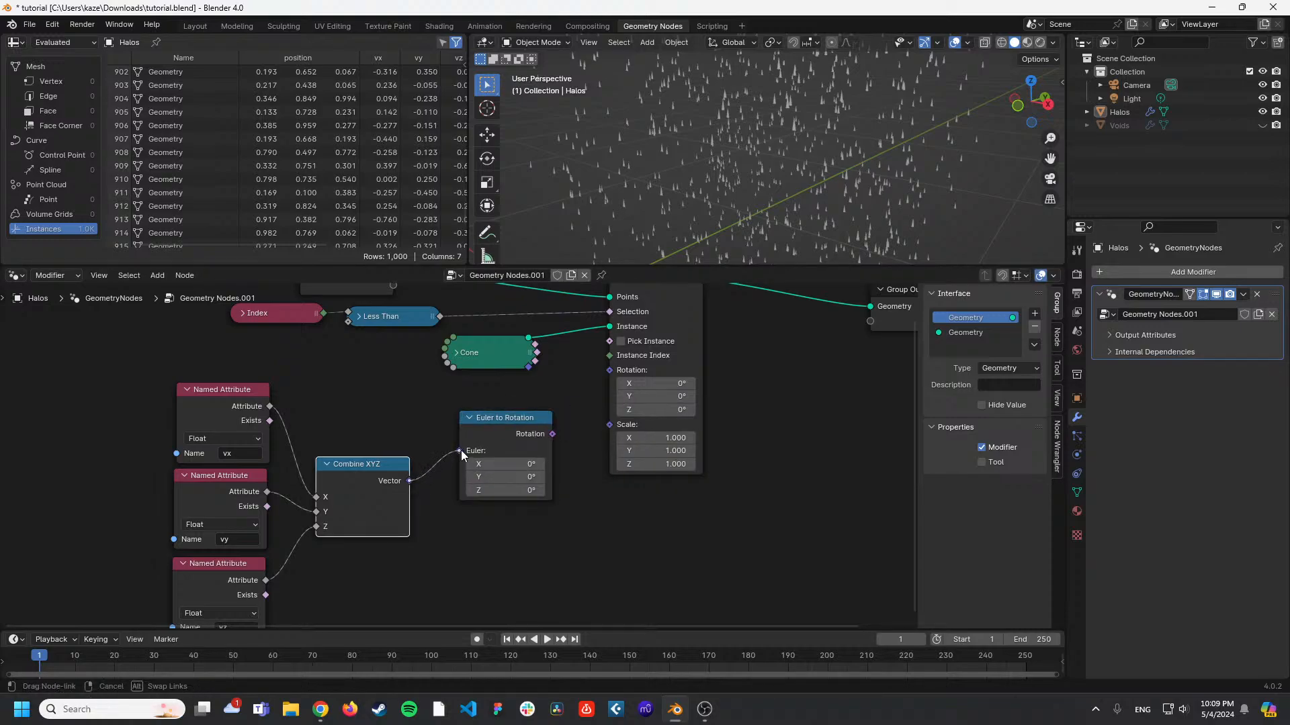
{"action": "left_click_drag", "start_coordinate": [552, 434], "coordinate": [607, 378]}
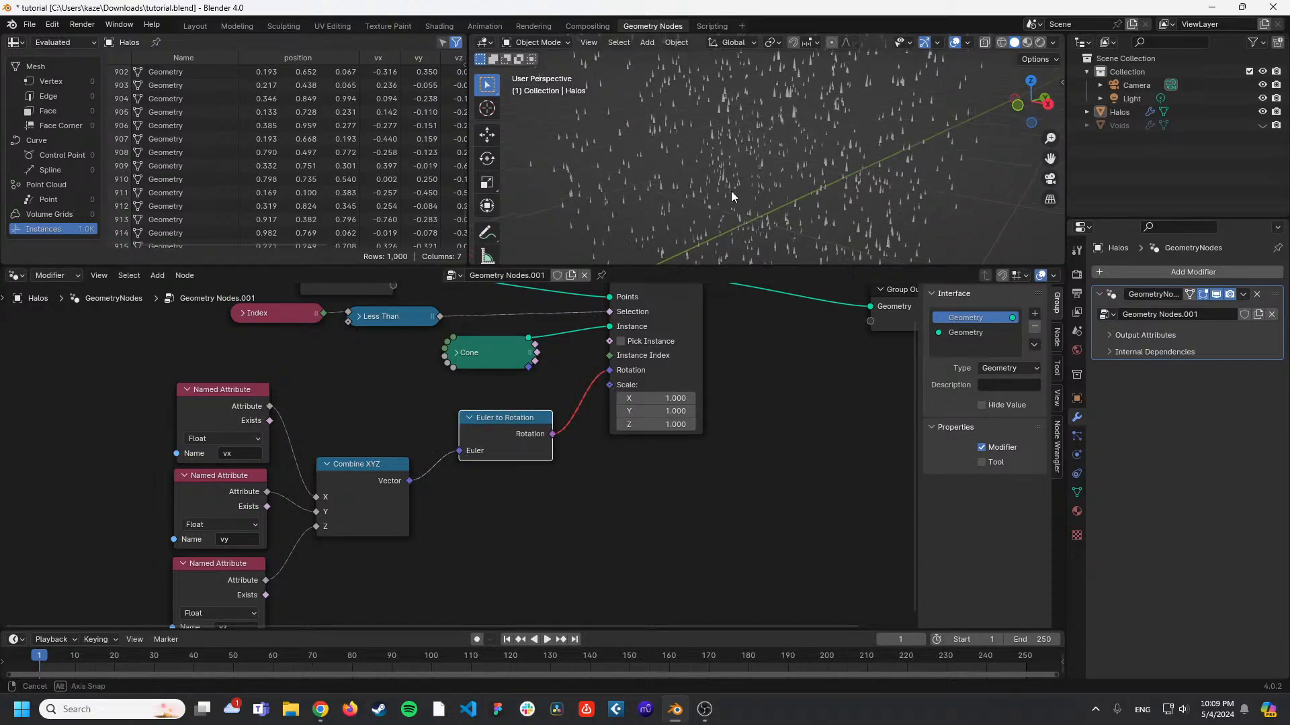
{"action": "middle_click_drag", "start_coordinate": [731, 191], "coordinate": [651, 252]}
{"action": "key", "text": "x"}
Switch to Chrome to check the reference node tree image, and return to Blender.
{"action": "key", "text": "shift+a"}
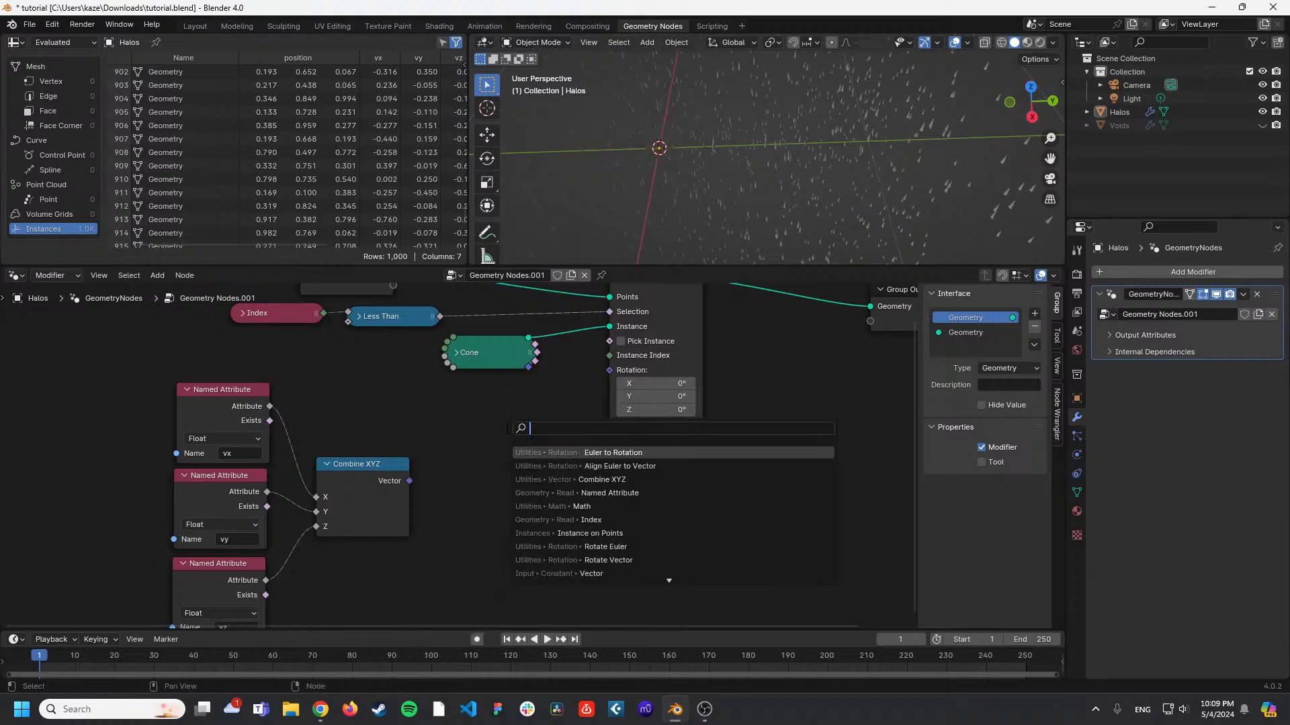
{"action": "key", "text": "alt+Tab"}
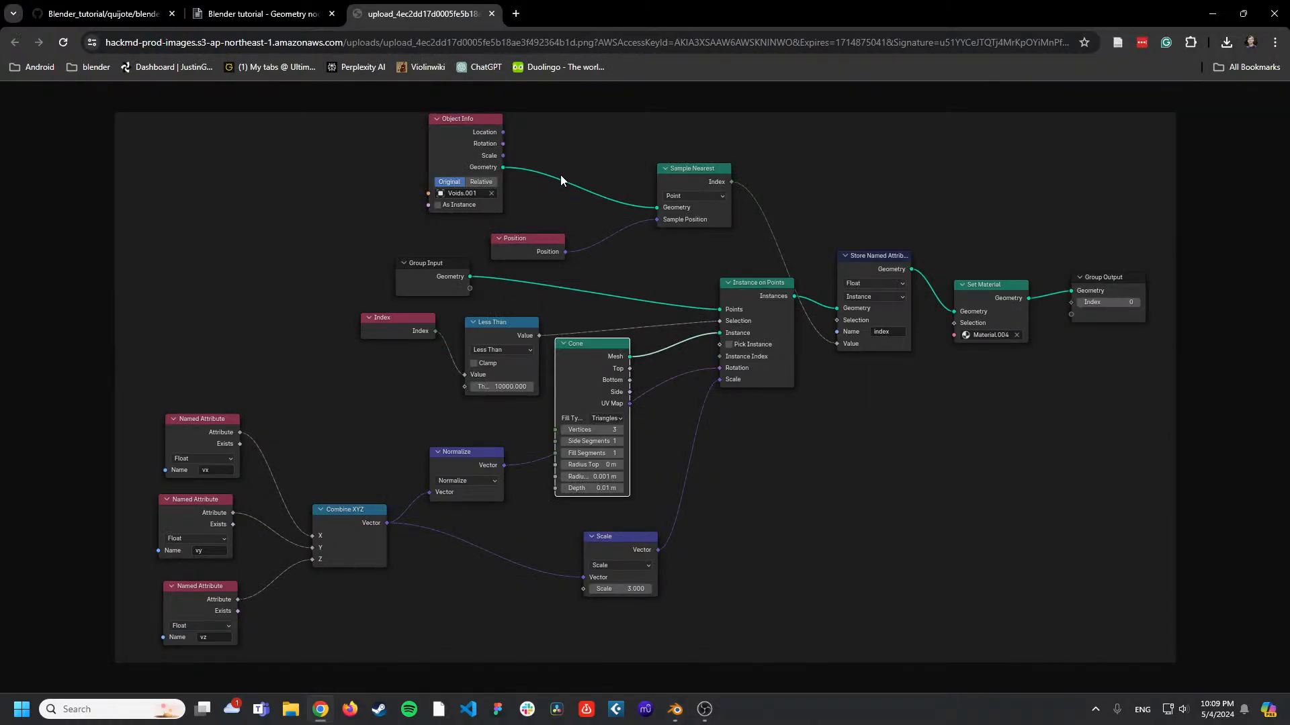
{"action": "key", "text": "alt+Tab"}
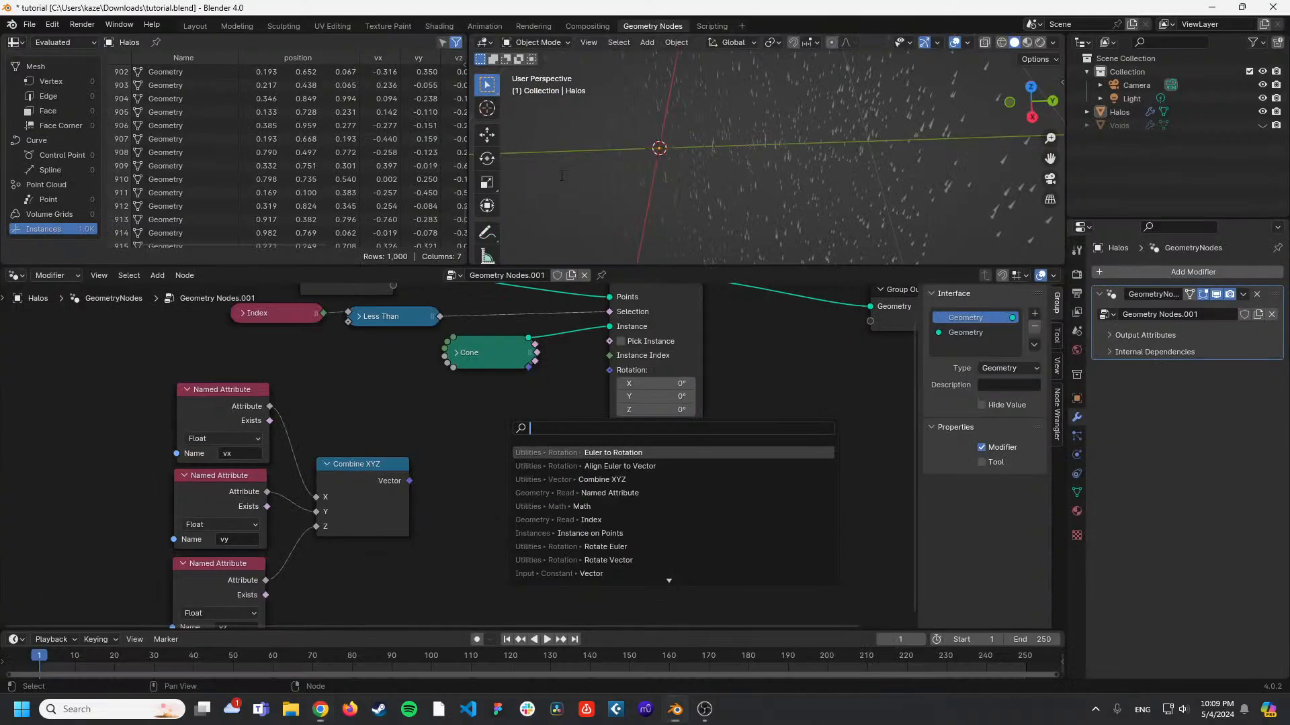
{"action": "key", "text": "alt+Tab"}
{"action": "key", "text": "alt+Tab"}
Try placing a Rotate Vector node beside Combine XYZ, and delete it.
{"action": "left_click", "coordinate": [604, 560]}
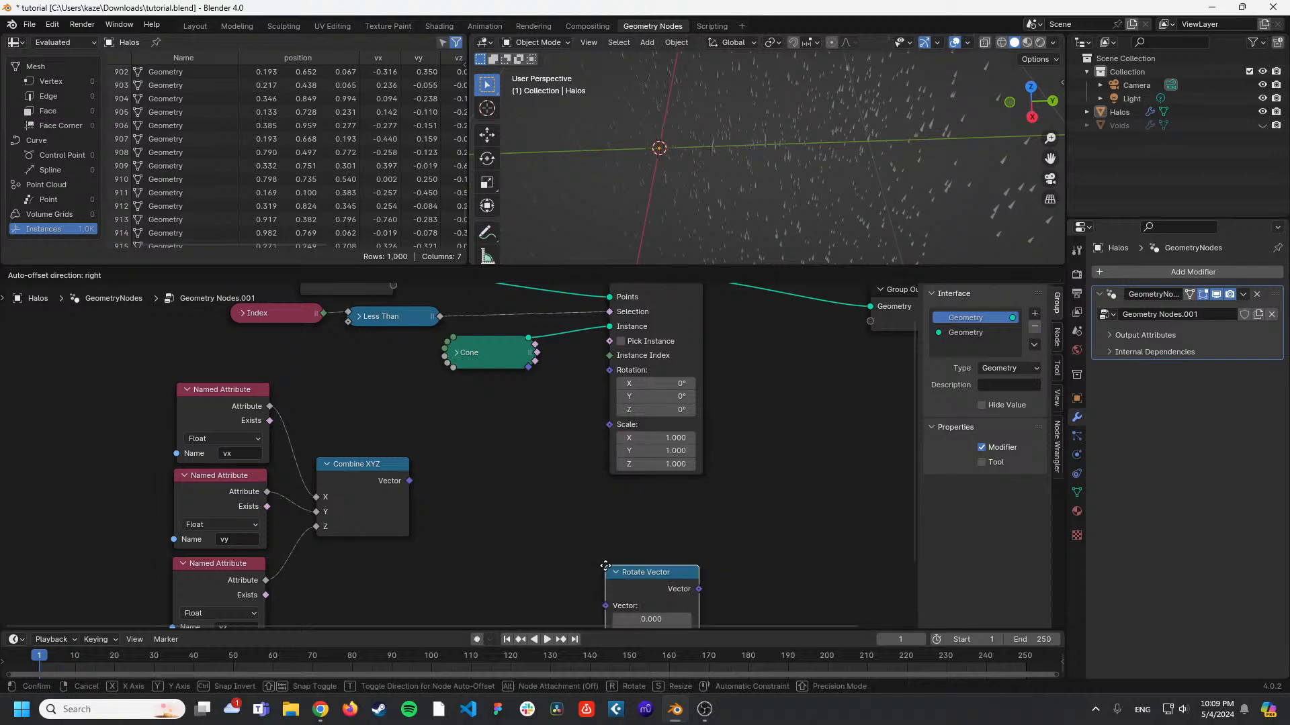
{"action": "left_click", "coordinate": [464, 408]}
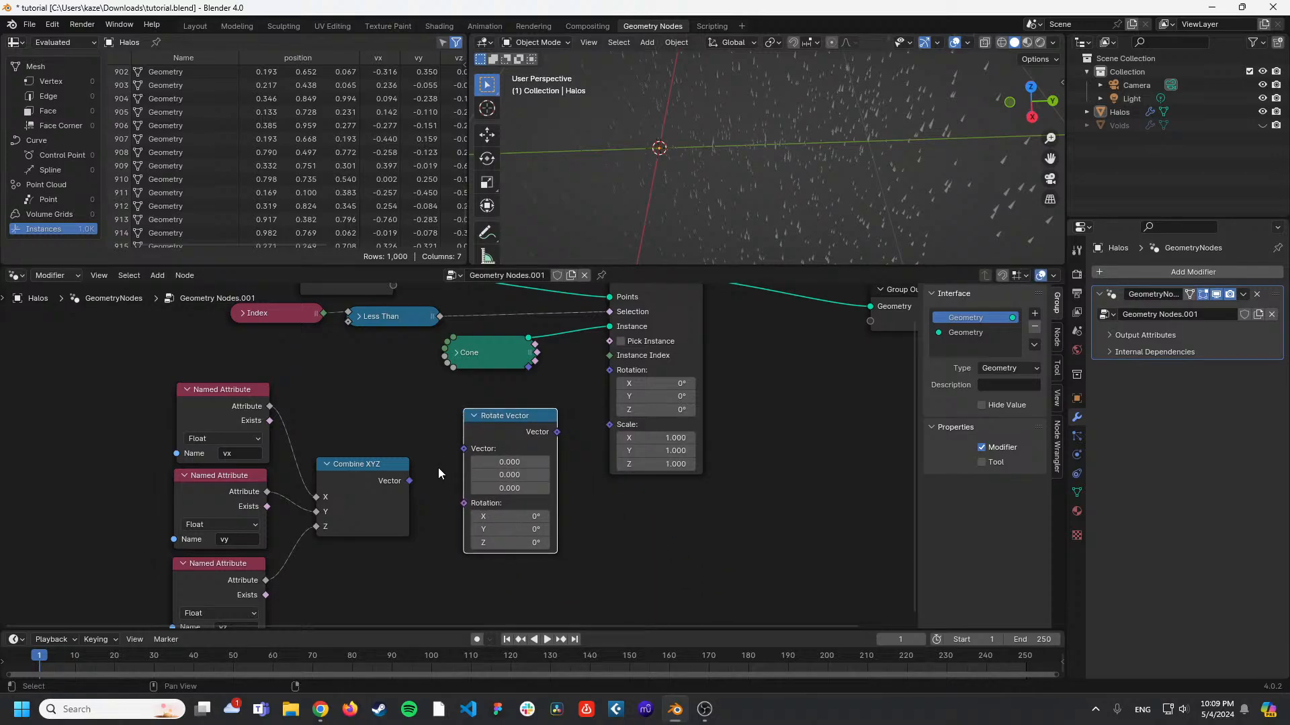
{"action": "key", "text": "x"}
Try adding a Vector Rotate node between Combine XYZ and Instance on Points.
{"action": "key", "text": "shift+a"}
{"action": "left_click", "coordinate": [492, 429]}
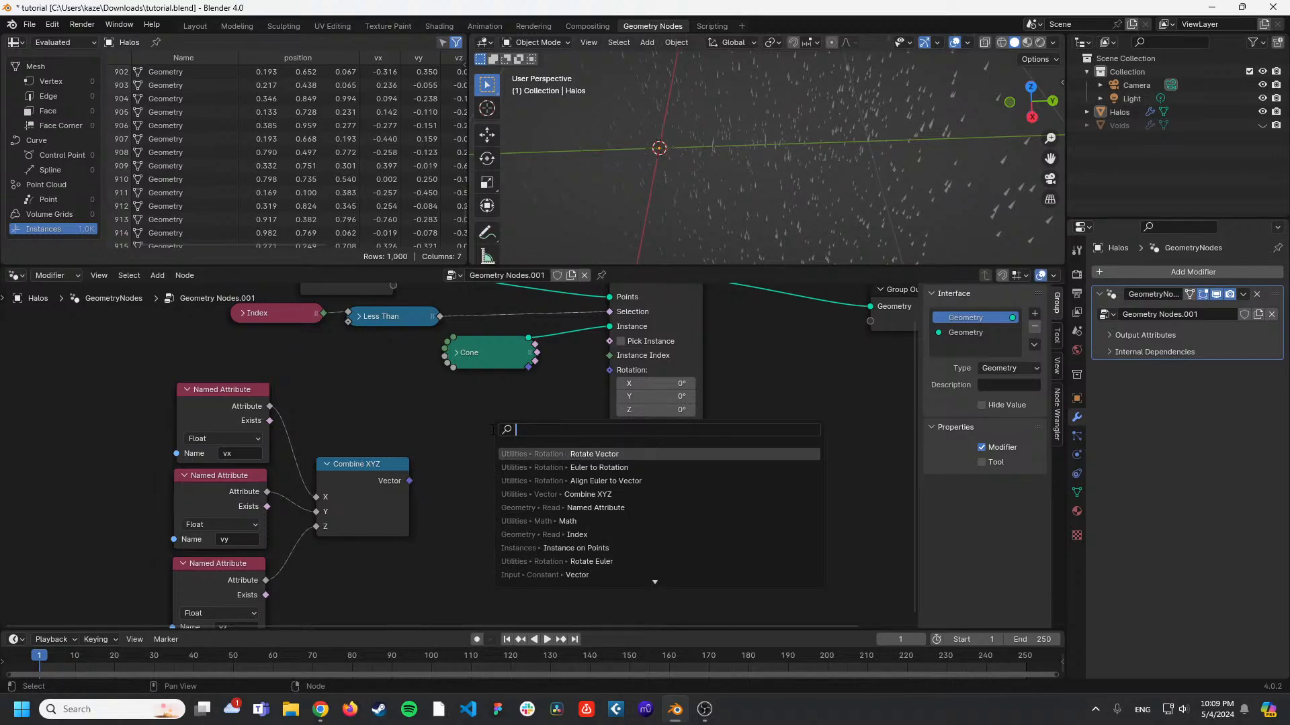
{"action": "type", "text": "vector"}
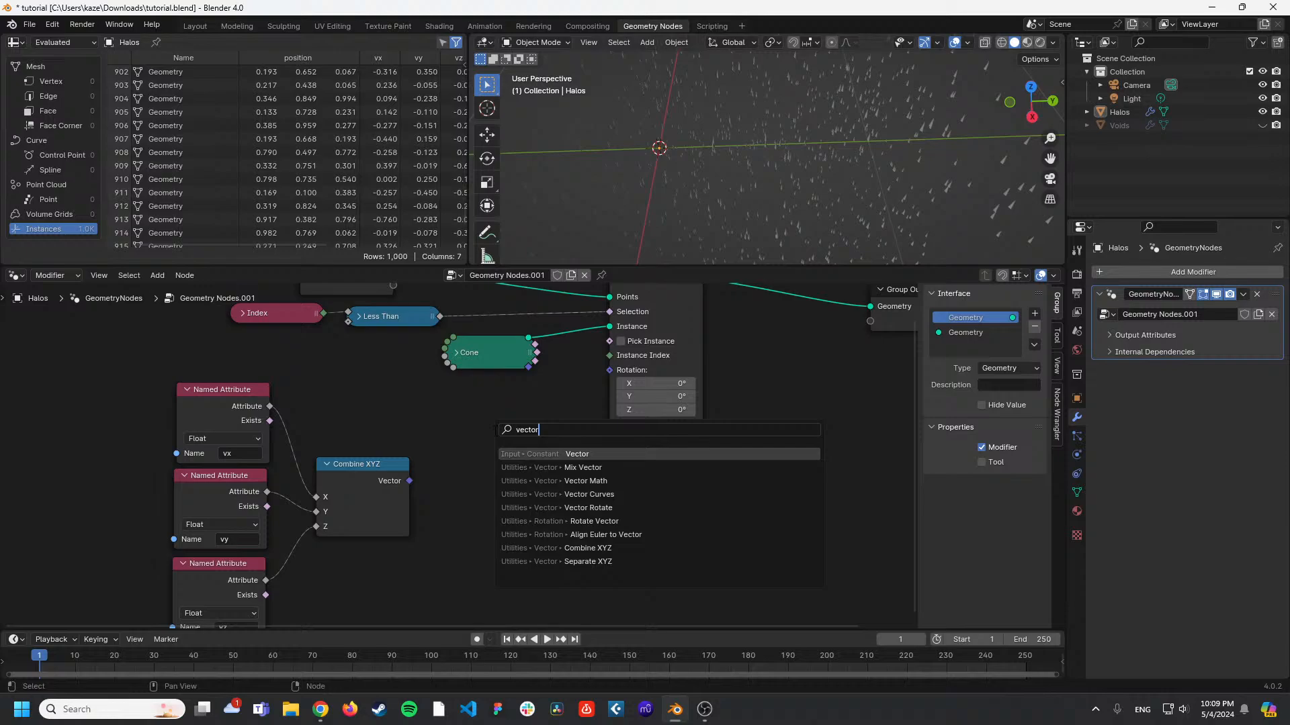
{"action": "key", "text": "BackSpace"}
{"action": "key", "text": "BackSpace"}
{"action": "key", "text": "BackSpace"}
{"action": "key", "text": "BackSpace"}
{"action": "key", "text": "BackSpace"}
{"action": "key", "text": "BackSpace"}
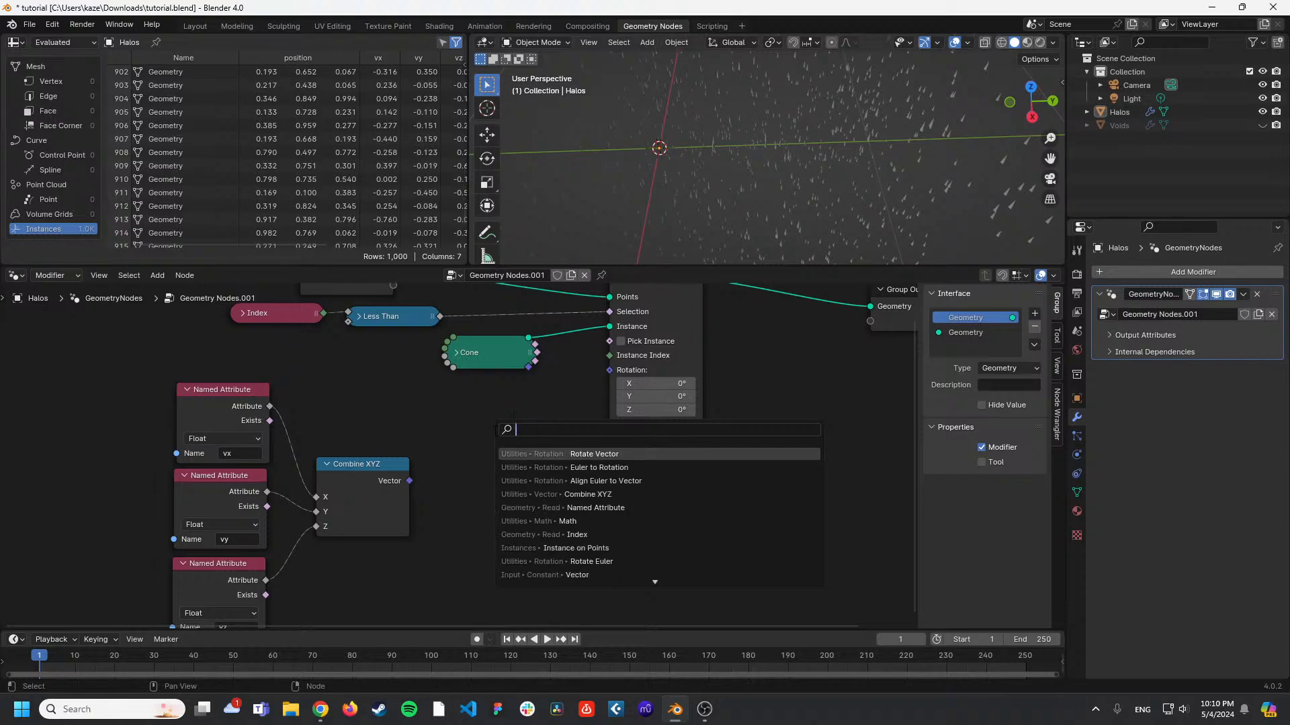
{"action": "type", "text": "a"}
{"action": "key", "text": "BackSpace"}
{"action": "type", "text": "rotat"}
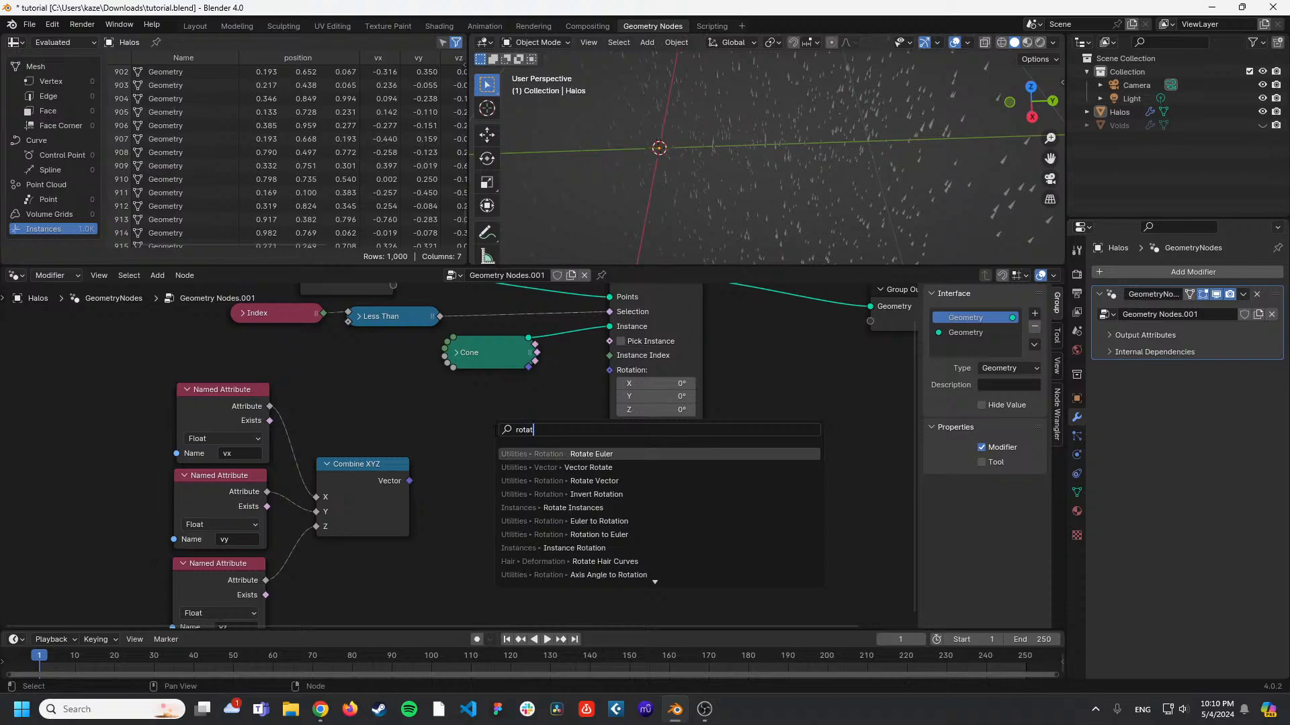
{"action": "left_click", "coordinate": [609, 468]}
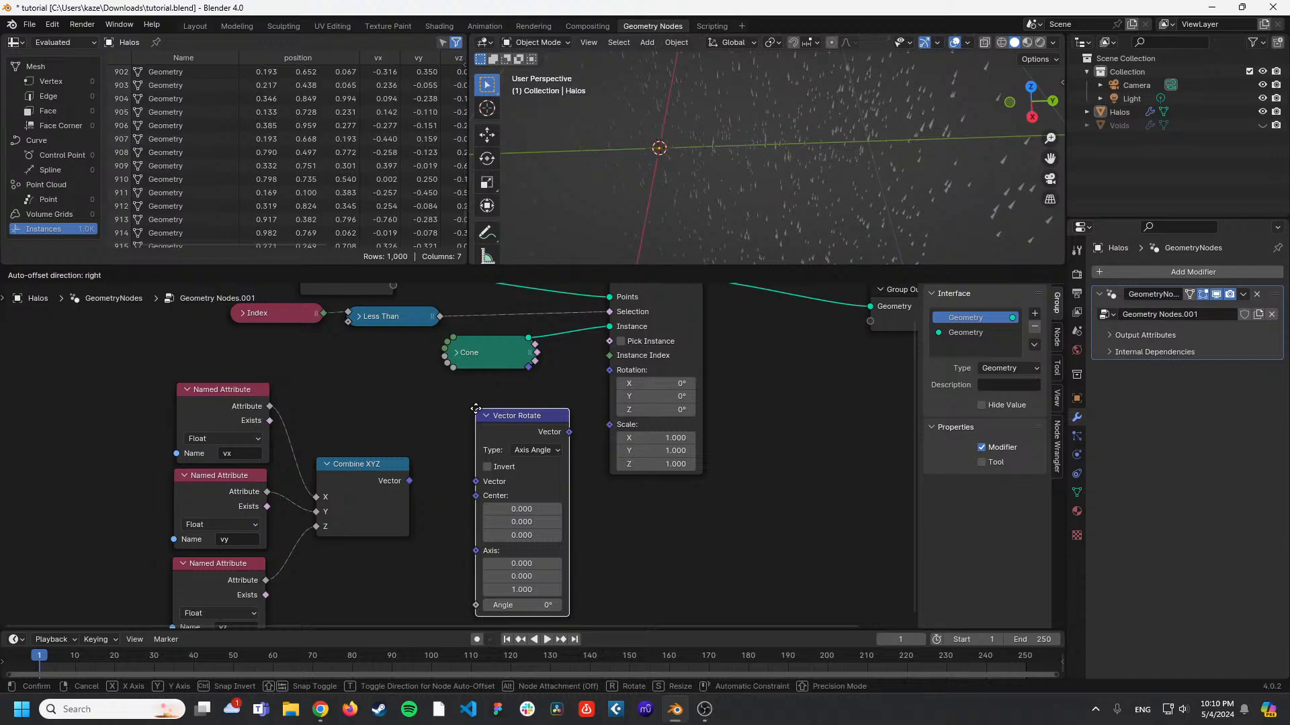
{"action": "left_click", "coordinate": [476, 409]}
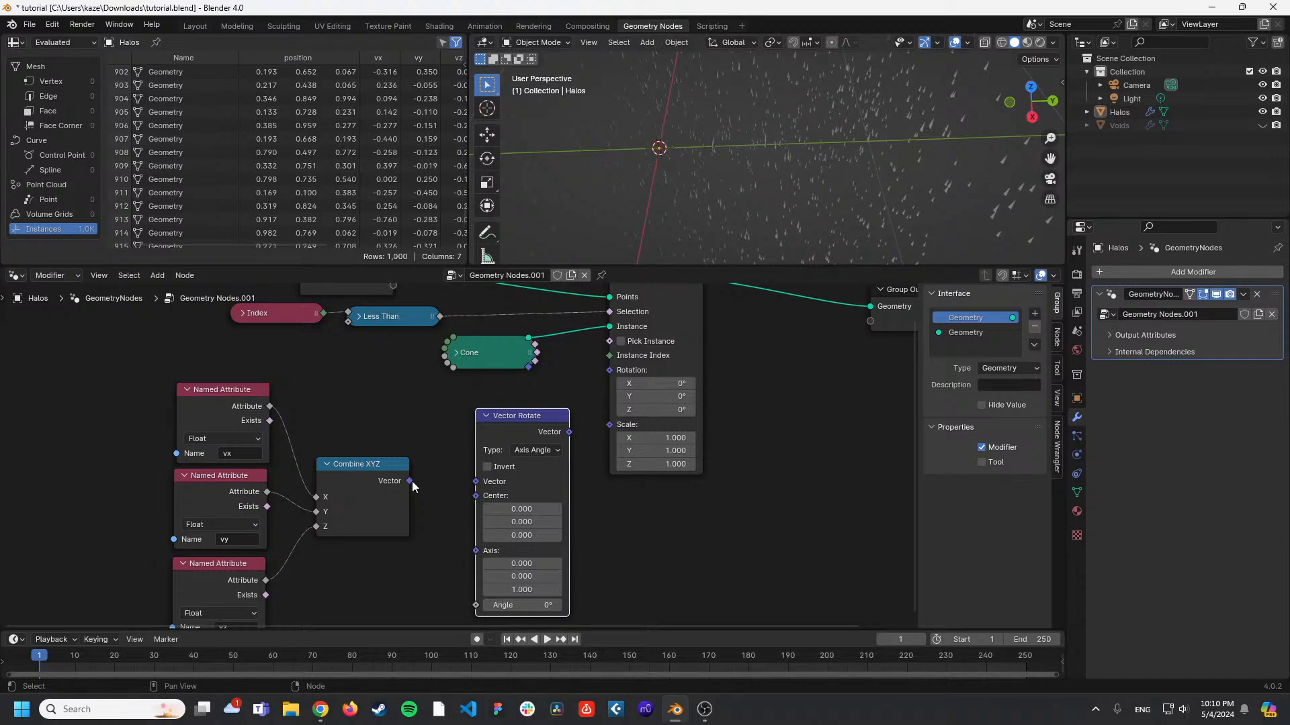
Try passing the Combine XYZ vector through Vector Rotate into the instances' Rotation input, inspect the cones, and delete the node.
{"action": "left_click_drag", "start_coordinate": [410, 481], "coordinate": [475, 481]}
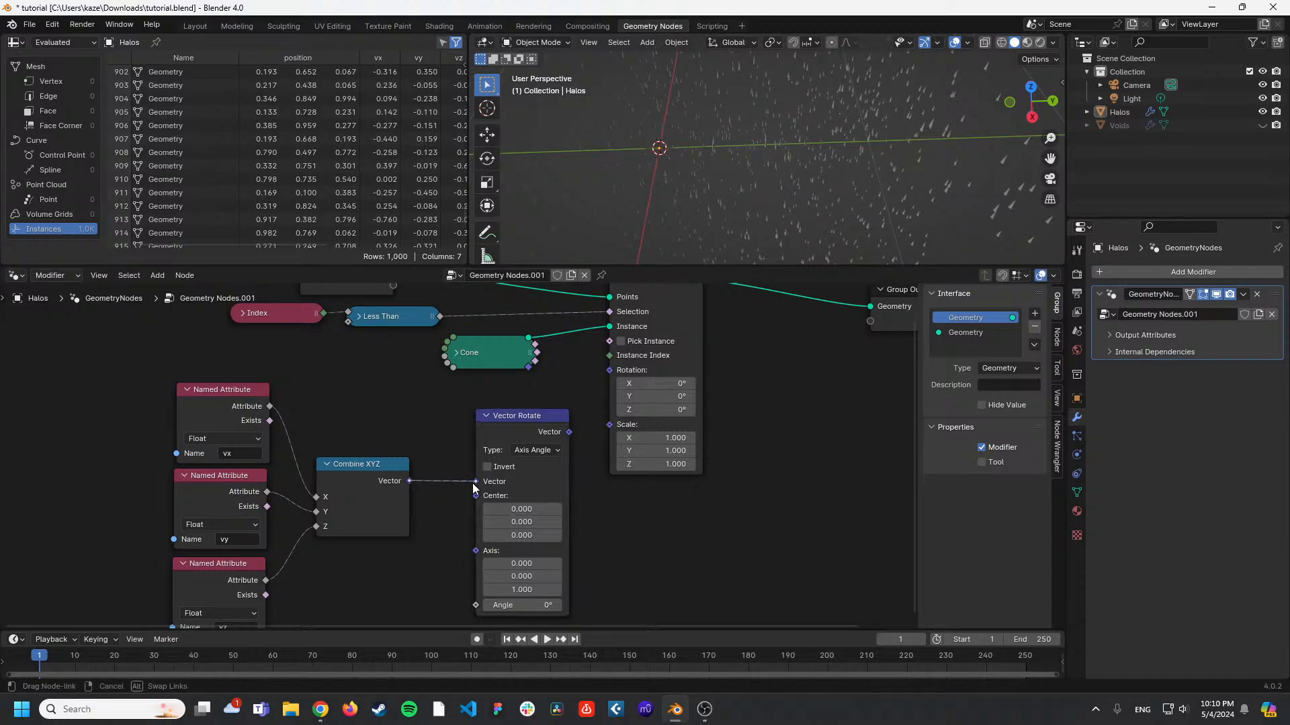
{"action": "left_click_drag", "start_coordinate": [568, 432], "coordinate": [610, 371]}
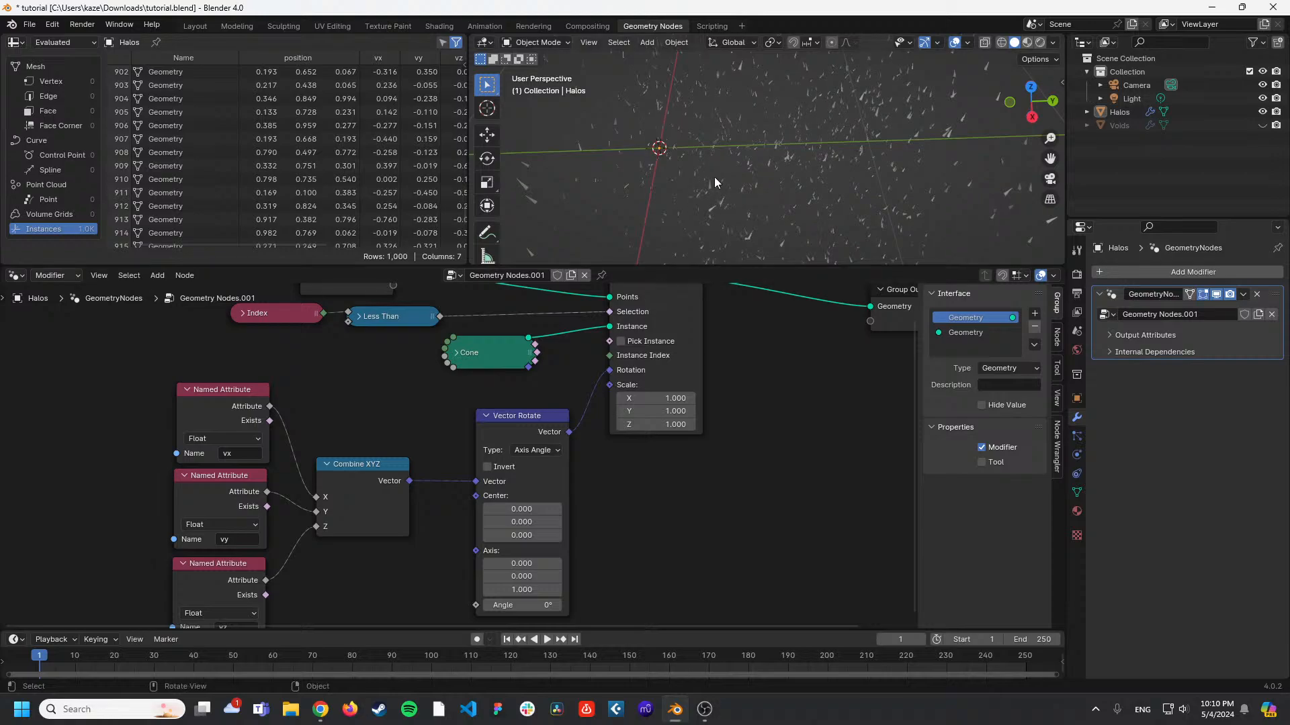
{"action": "middle_click_drag", "start_coordinate": [715, 176], "coordinate": [689, 117]}
{"action": "key", "text": "x"}
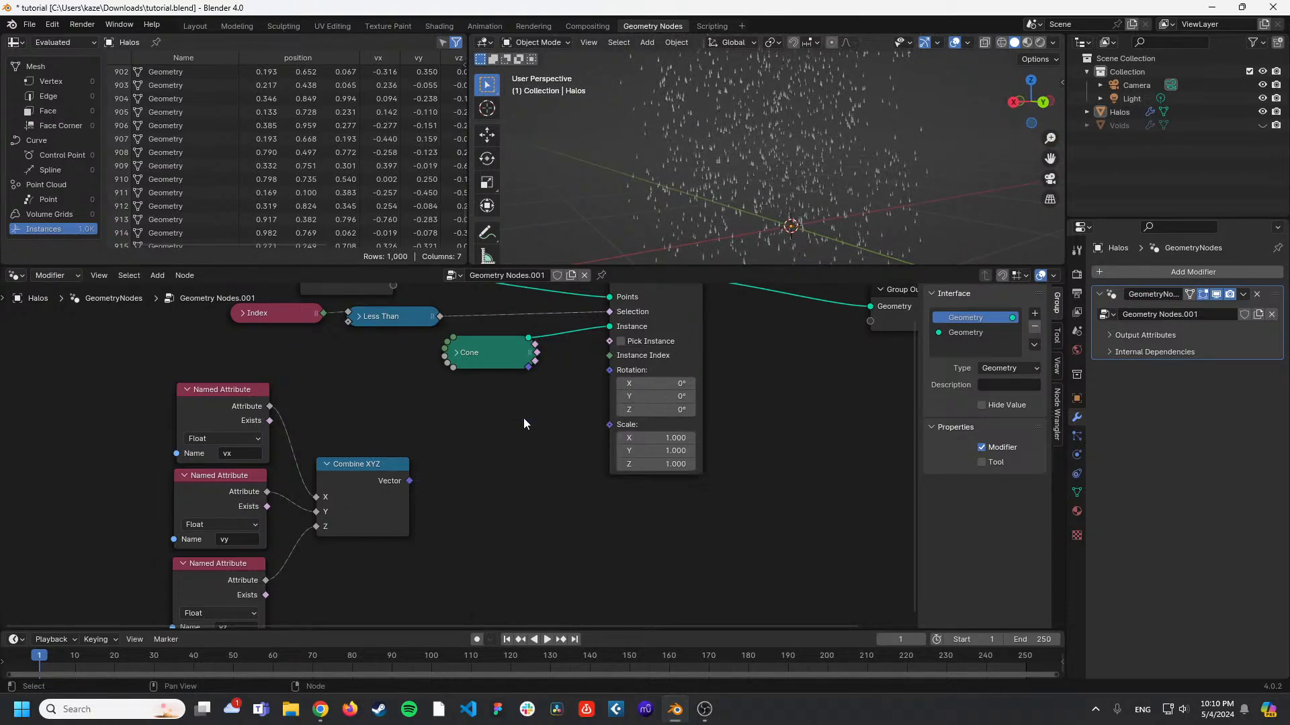
Add an Align Euler to Vector node beside Combine XYZ with Z as its alignment axis.
{"action": "key", "text": "shift+a"}
{"action": "type", "text": "rotat"}
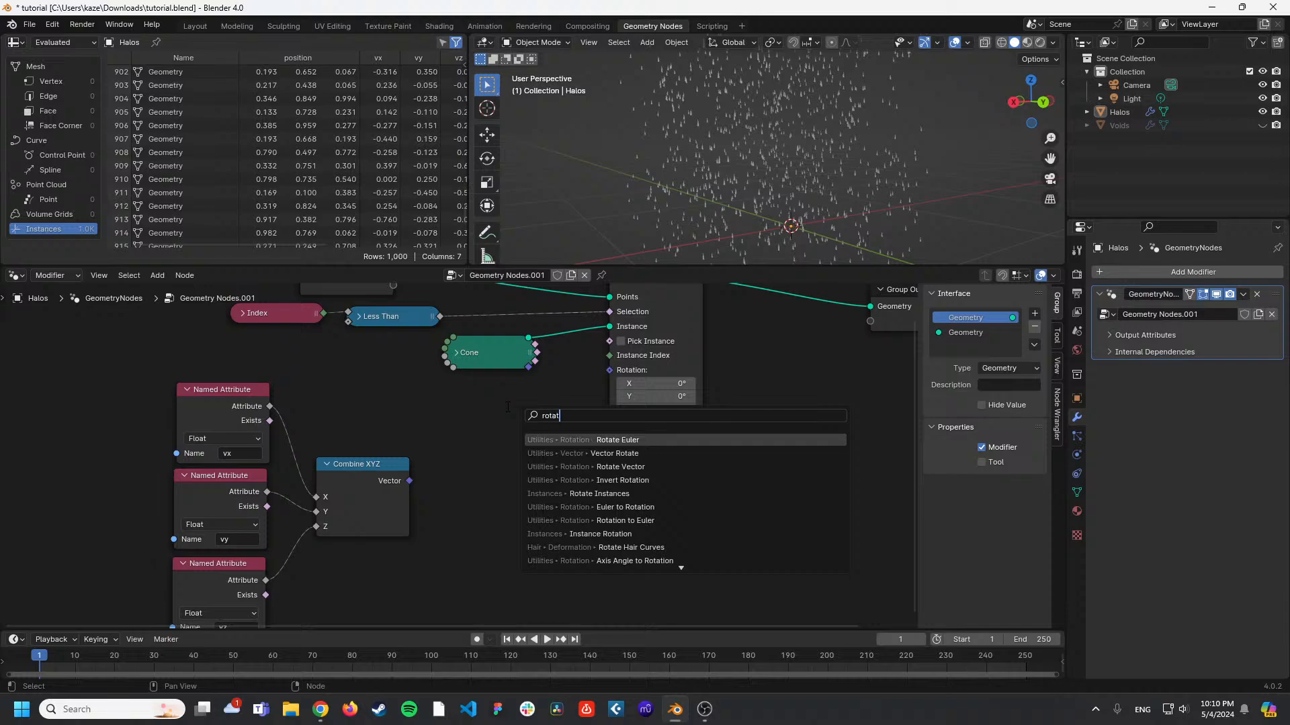
{"action": "type", "text": "e"}
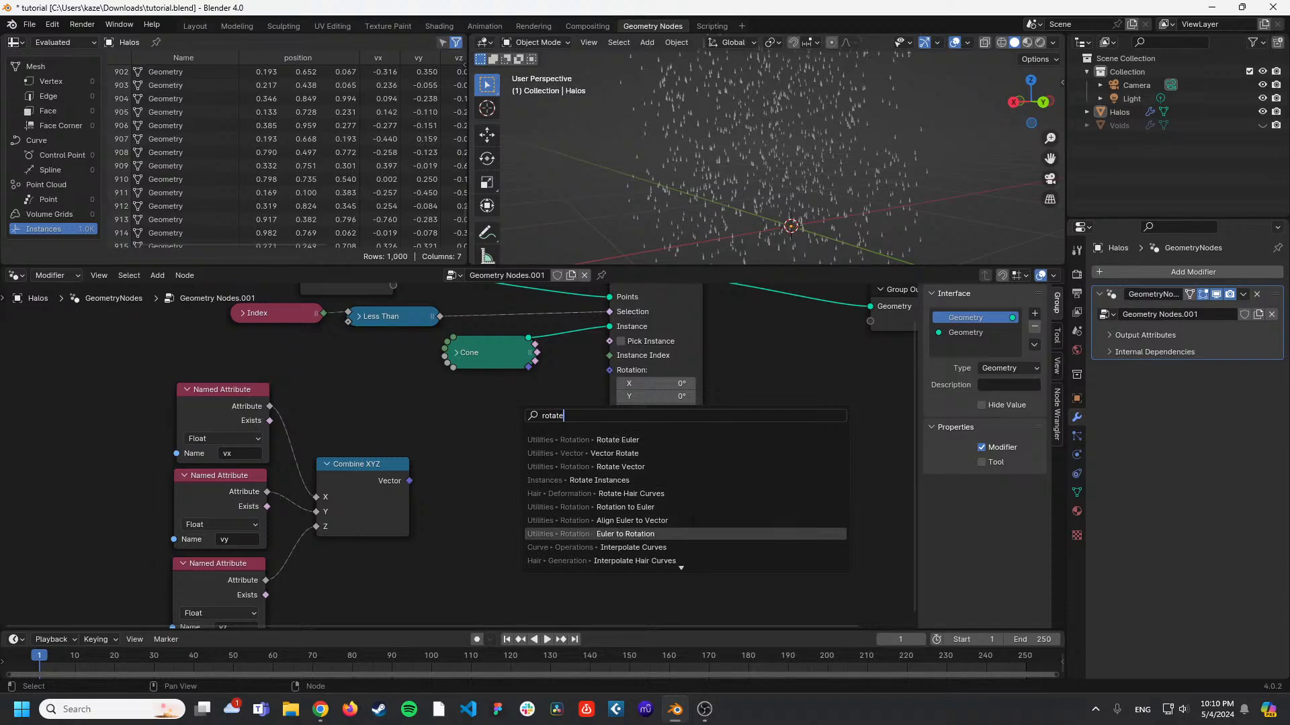
{"action": "left_click", "coordinate": [625, 521]}
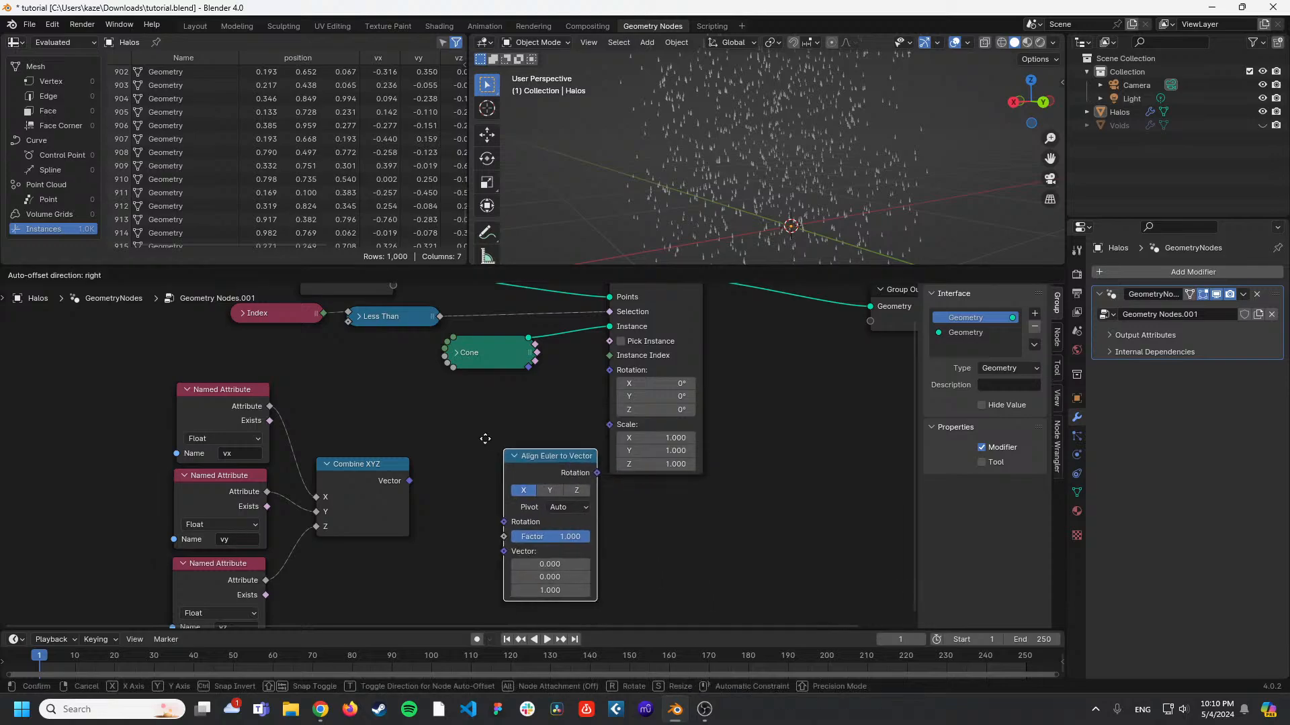
{"action": "left_click", "coordinate": [461, 431]}
{"action": "left_click", "coordinate": [536, 460]}
{"action": "left_click", "coordinate": [532, 480]}
{"action": "left_click", "coordinate": [534, 474]}
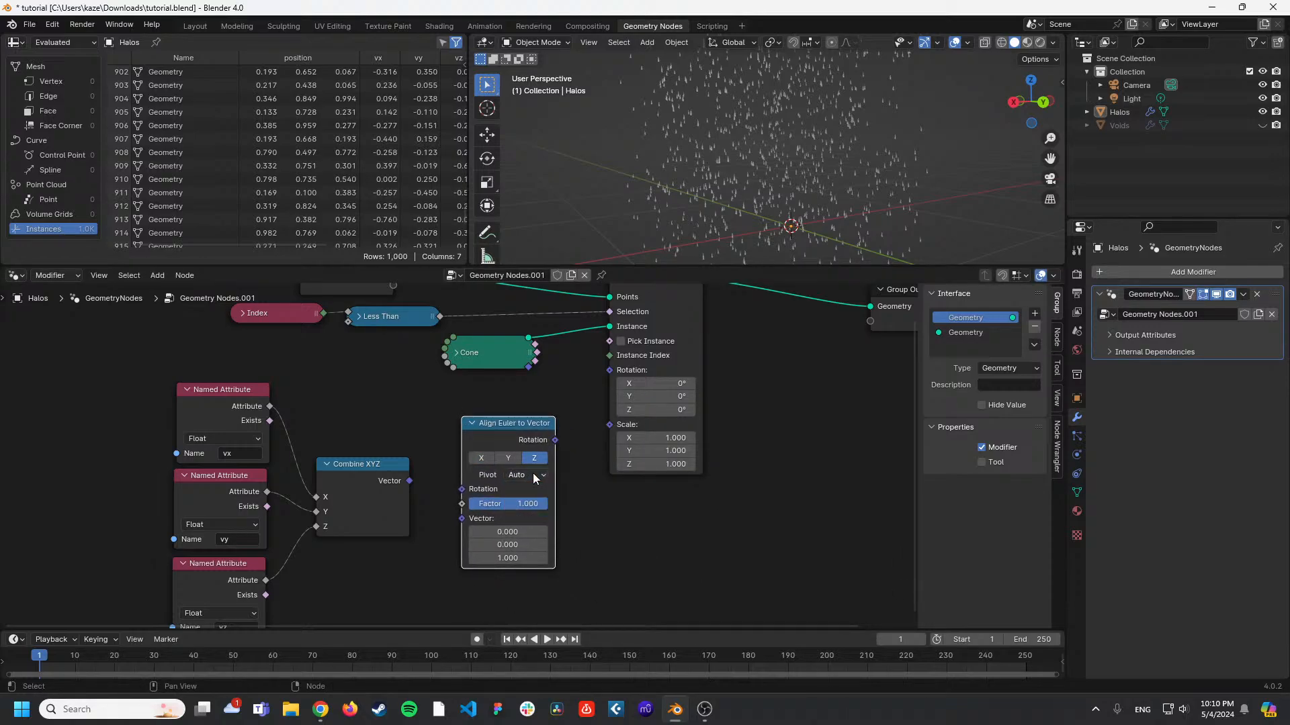
Set the aligning node's Z vector component to 0, feed Combine XYZ into its Vector input, and link its output to Instance on Points' Rotation.
{"action": "left_click", "coordinate": [507, 558]}
{"action": "type", "text": "0"}
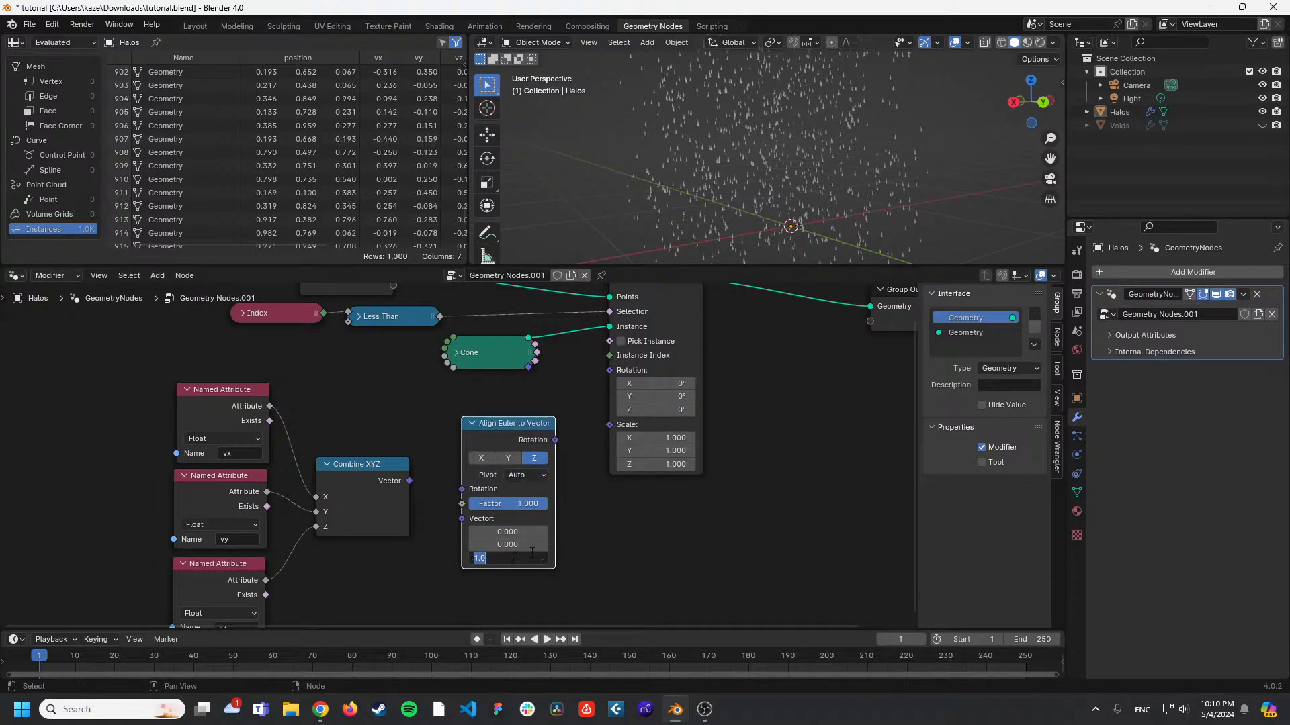
{"action": "key", "text": "Return"}
{"action": "left_click_drag", "start_coordinate": [409, 481], "coordinate": [461, 520]}
{"action": "left_click_drag", "start_coordinate": [554, 440], "coordinate": [609, 370]}
Try X as the alignment axis on Align Euler to Vector, inspect the cones, and return it to Z.
{"action": "middle_click_drag", "start_coordinate": [814, 103], "coordinate": [694, 247]}
{"action": "left_click", "coordinate": [485, 457]}
{"action": "middle_click_drag", "start_coordinate": [672, 194], "coordinate": [659, 155]}
{"action": "left_click", "coordinate": [534, 459]}
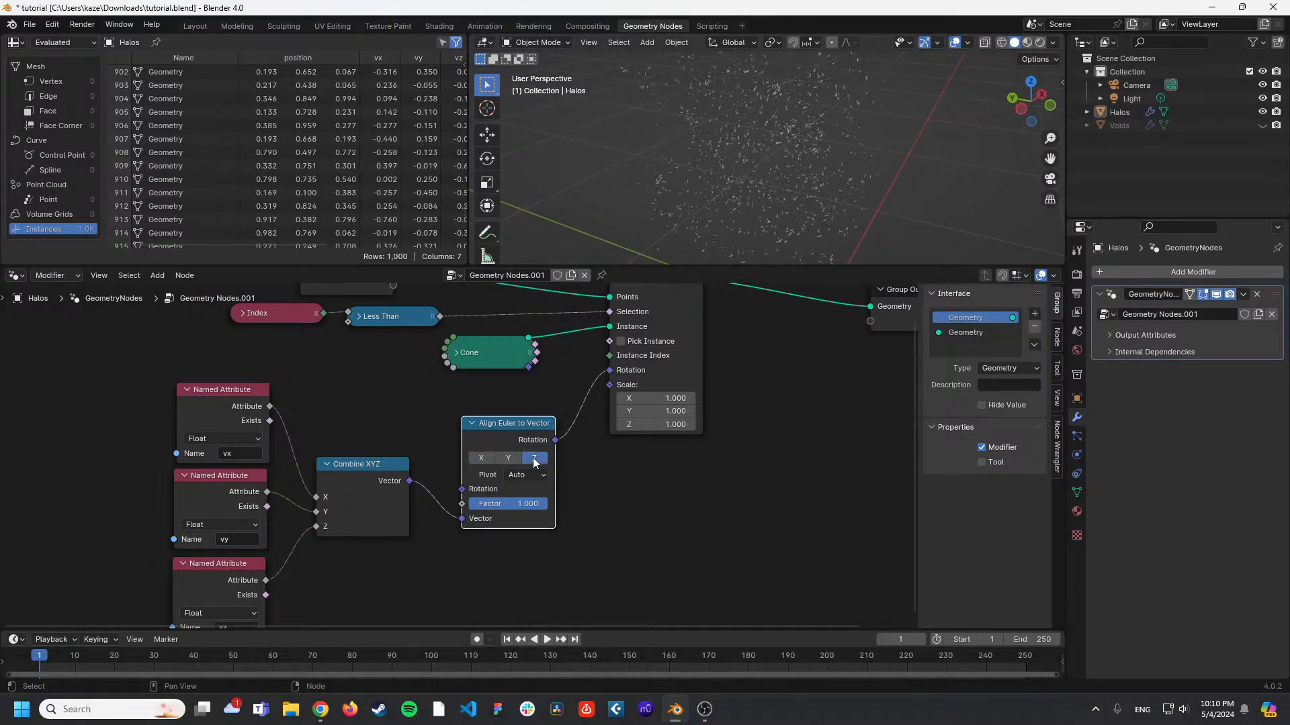
Enlarge the viewport, select the Halos object, and inspect the cones' orientation up close.
{"action": "left_click_drag", "start_coordinate": [788, 264], "coordinate": [819, 451]}
{"action": "left_click", "coordinate": [768, 225]}
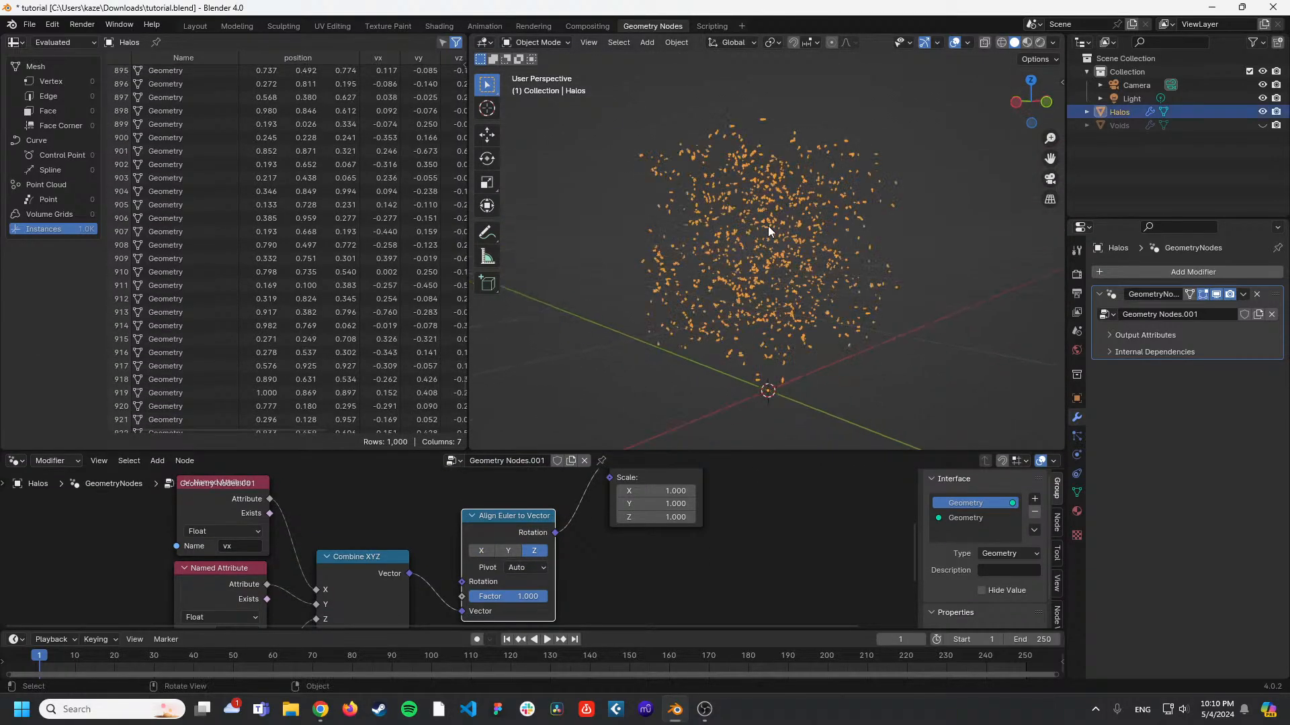
{"action": "middle_click_drag", "start_coordinate": [868, 277], "coordinate": [837, 264]}
{"action": "scroll", "coordinate": [403, 510], "scroll_direction": "up", "scroll_amount": 2}
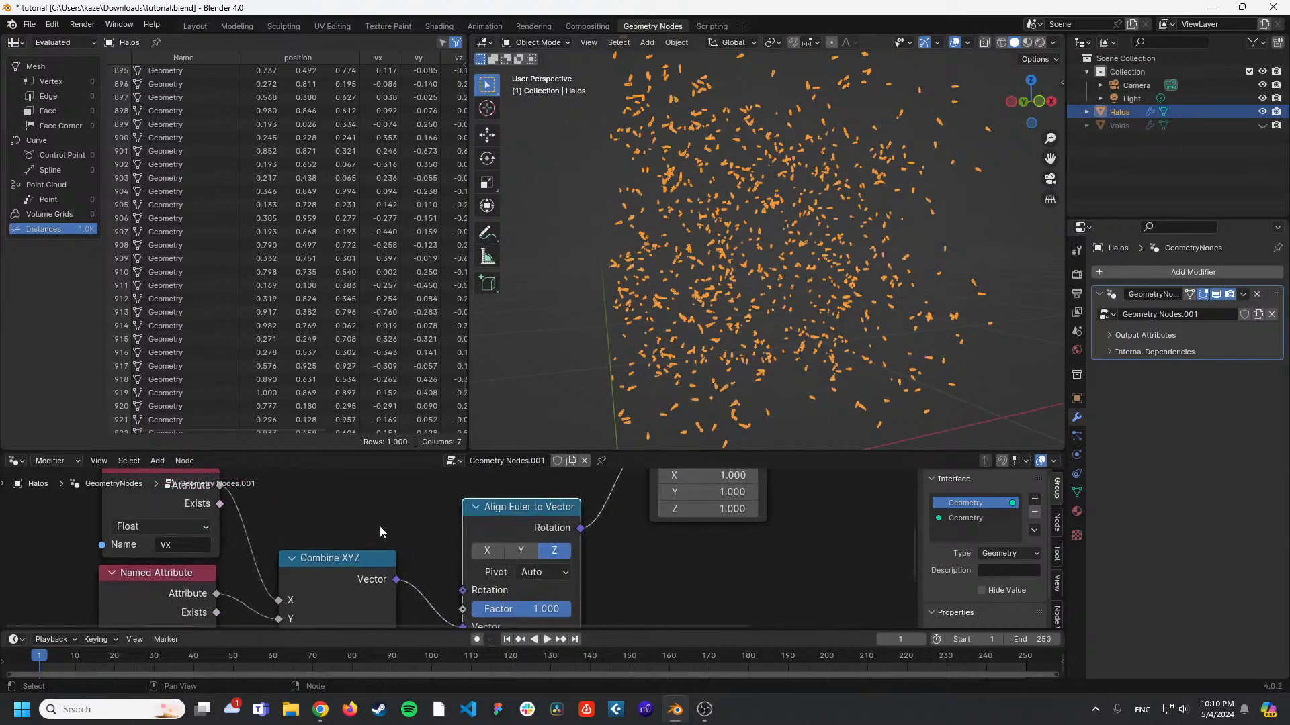
Expand the collapsed Less Than node and open its threshold value for editing.
{"action": "middle_click_drag", "start_coordinate": [404, 509], "coordinate": [427, 481]}
{"action": "left_click", "coordinate": [408, 541]}
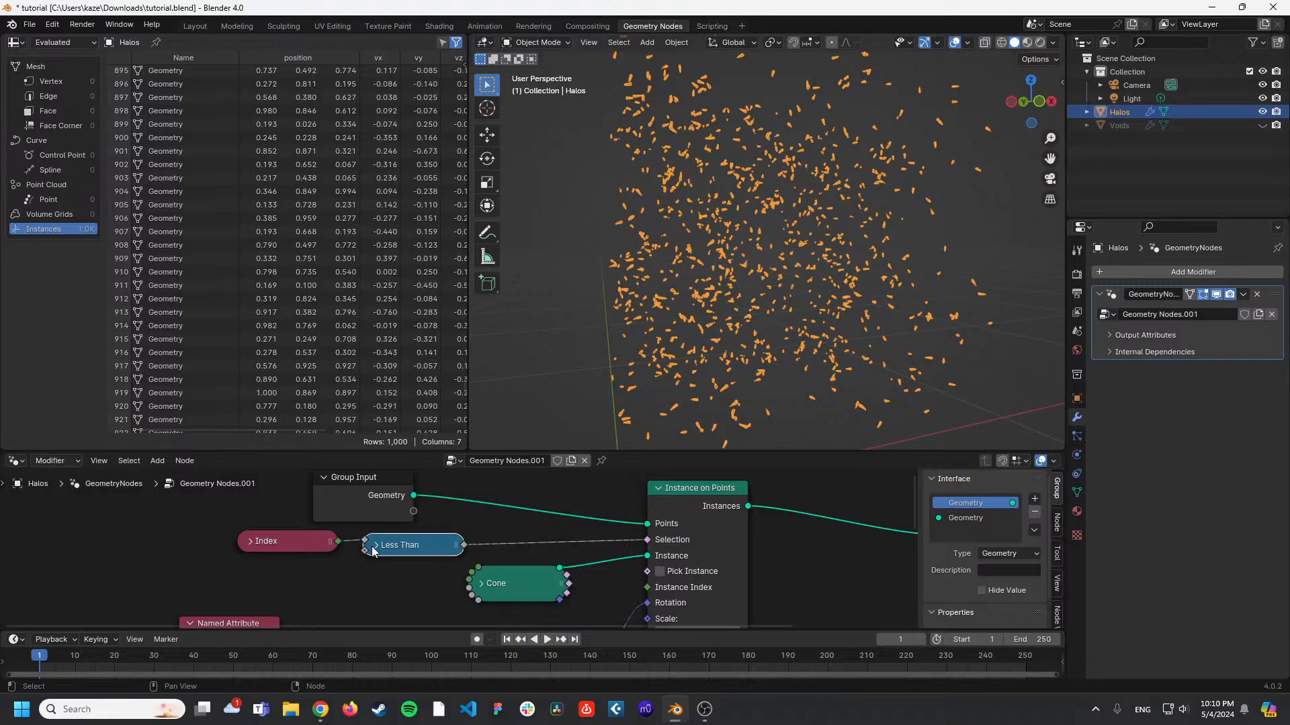
{"action": "key", "text": "h"}
{"action": "scroll", "coordinate": [443, 558], "scroll_direction": "down", "scroll_amount": 1}
{"action": "left_click", "coordinate": [433, 614]}
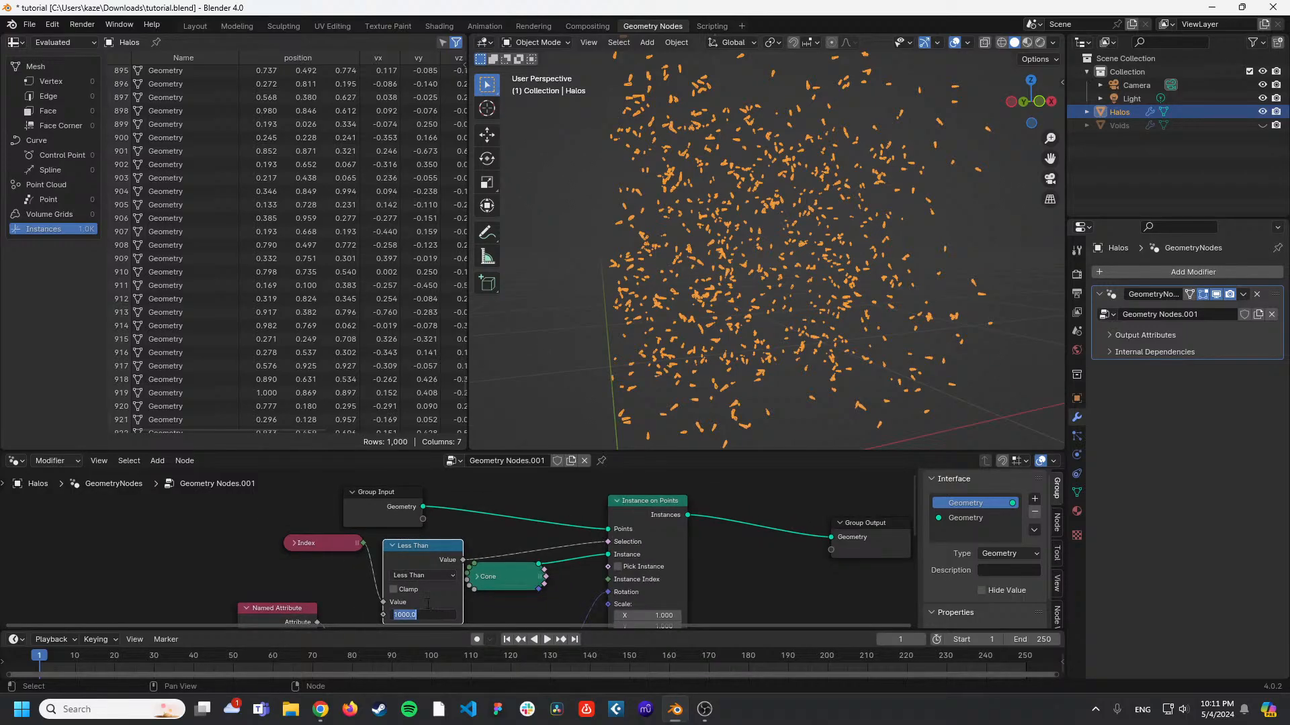
Try a Less Than threshold of 5000 for the Halos cones, restore it to 1000, and collapse the node.
{"action": "type", "text": "5000"}
{"action": "key", "text": "Return"}
{"action": "middle_click_drag", "start_coordinate": [861, 293], "coordinate": [954, 311]}
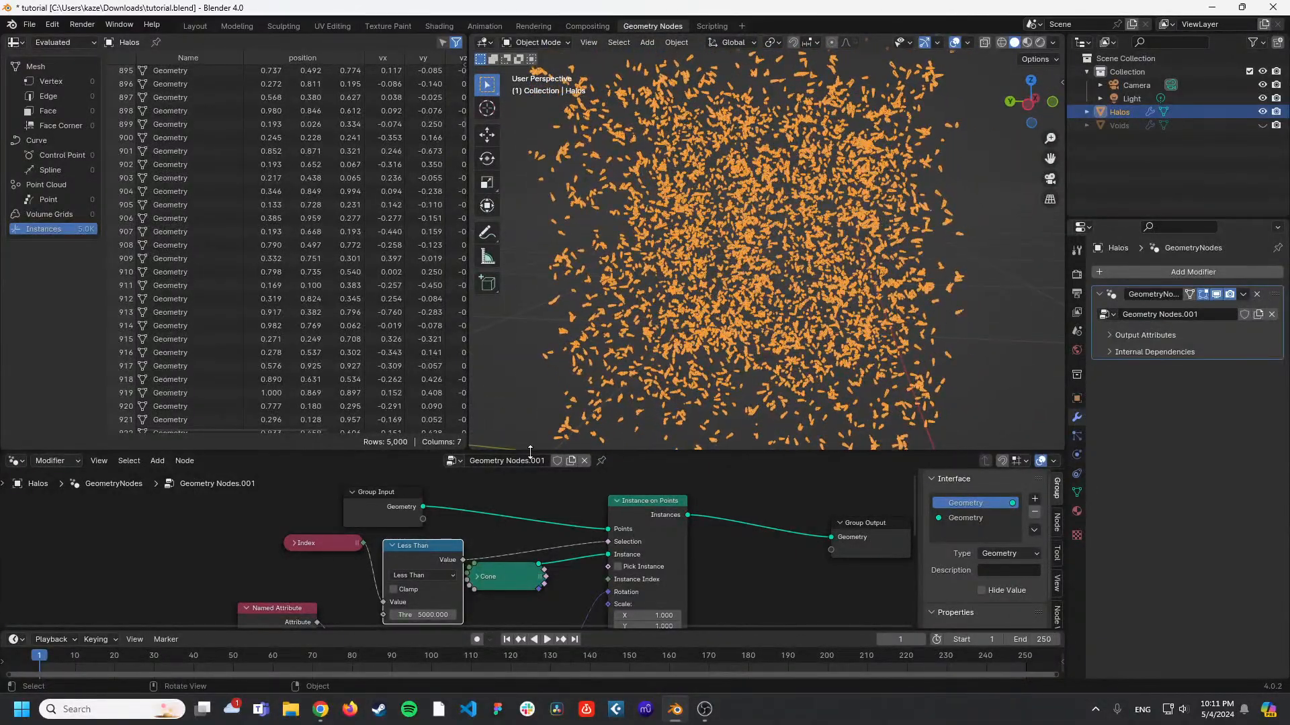
{"action": "left_click", "coordinate": [428, 615]}
{"action": "type", "text": "1000"}
{"action": "key", "text": "Return"}
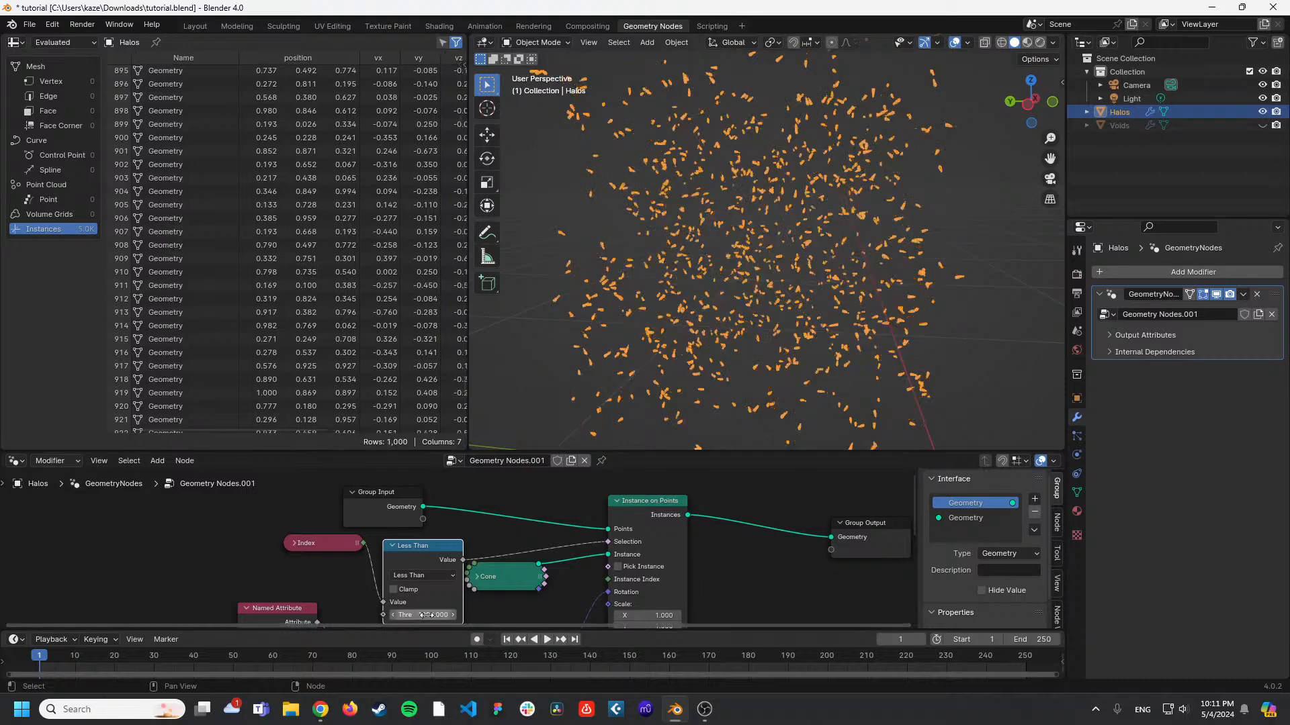
{"action": "left_click", "coordinate": [393, 546]}
Try X as the alignment axis of the Align Euler to Vector node, and restore it to Z.
{"action": "scroll", "coordinate": [480, 526], "scroll_direction": "down", "scroll_amount": 1}
{"action": "middle_click_drag", "start_coordinate": [515, 515], "coordinate": [549, 481]}
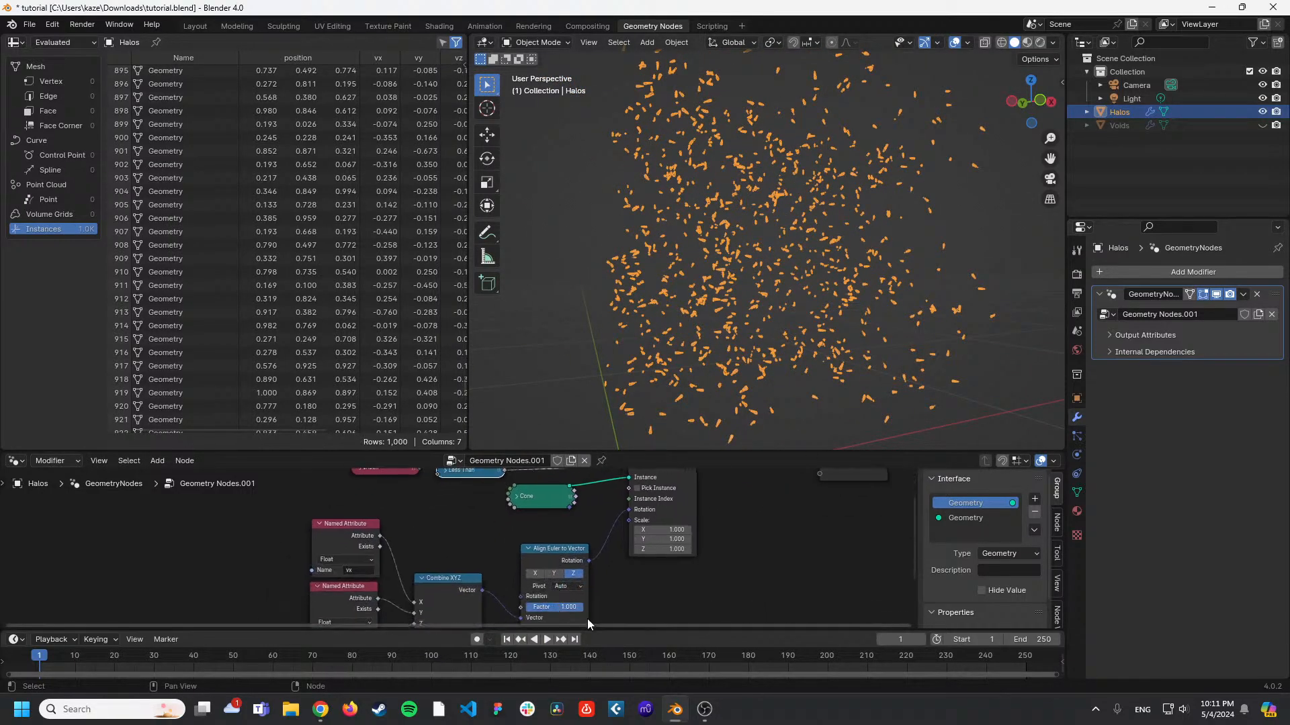
{"action": "left_click_drag", "start_coordinate": [658, 451], "coordinate": [660, 289]}
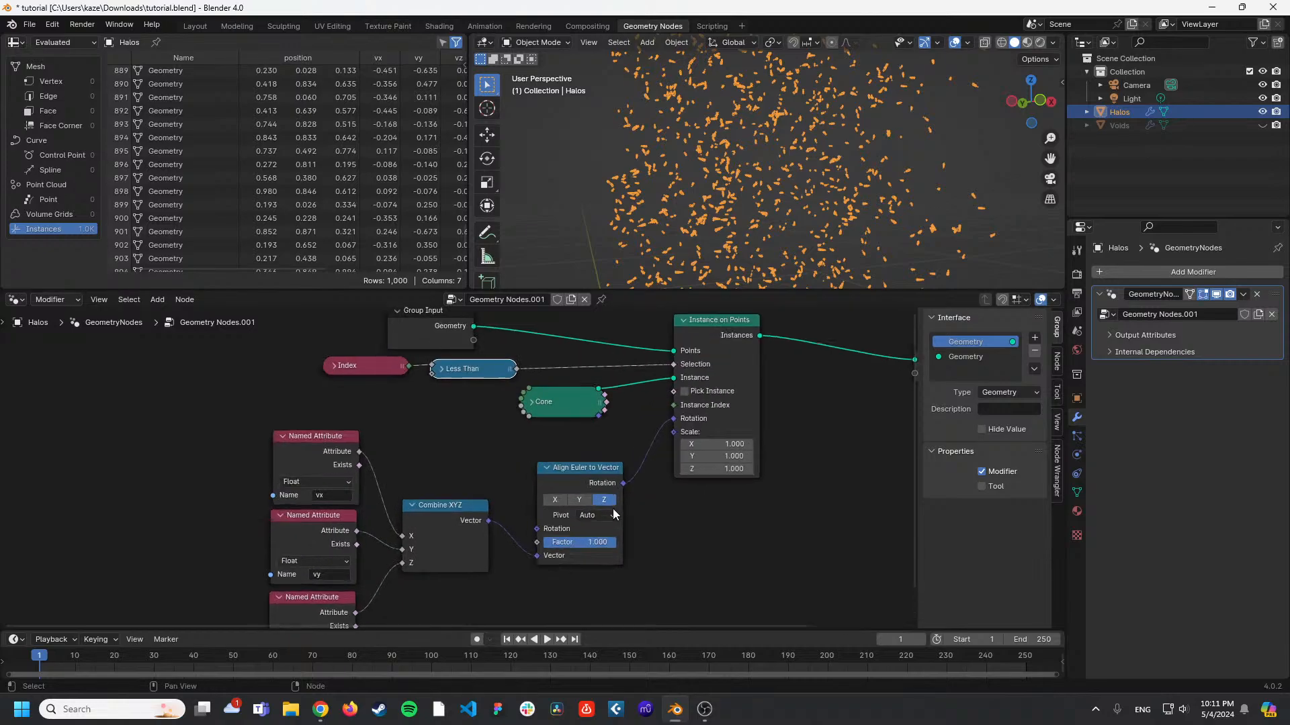
{"action": "scroll", "coordinate": [613, 509], "scroll_direction": "up", "scroll_amount": 2}
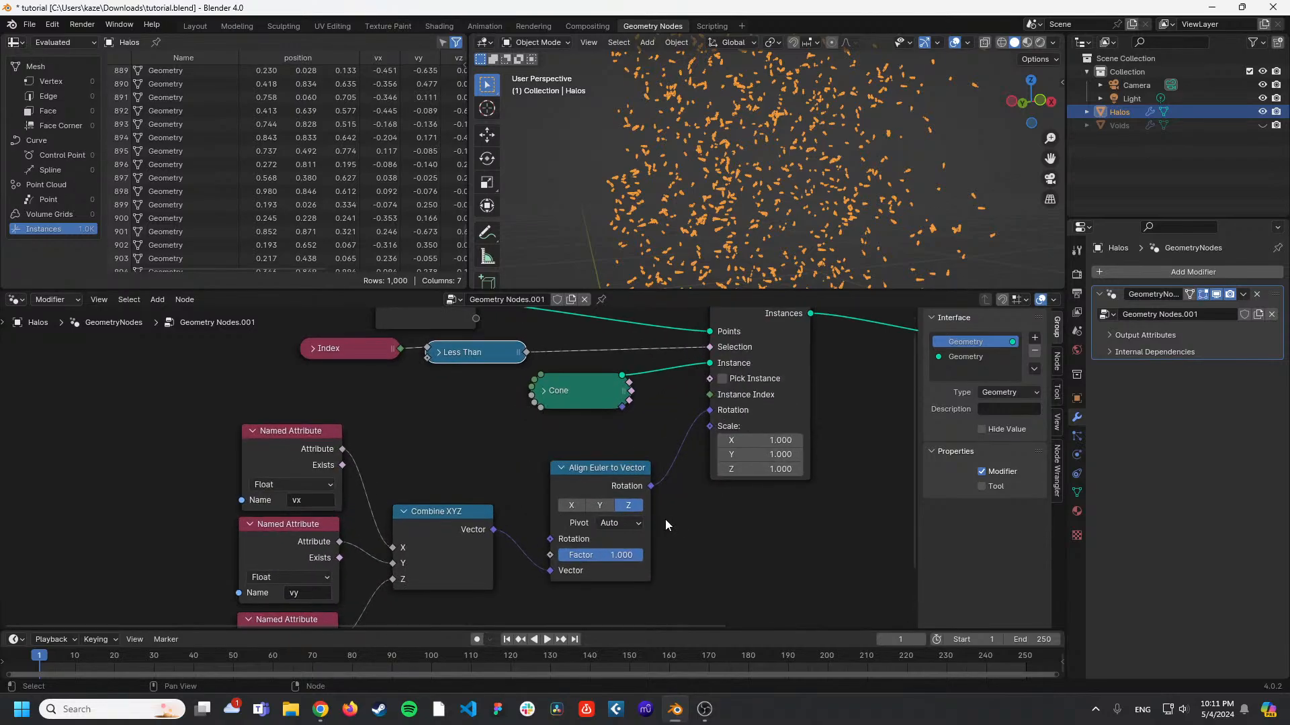
{"action": "left_click", "coordinate": [574, 505]}
{"action": "middle_click_drag", "start_coordinate": [786, 285], "coordinate": [732, 160]}
{"action": "scroll", "coordinate": [767, 199], "scroll_direction": "up", "scroll_amount": 7}
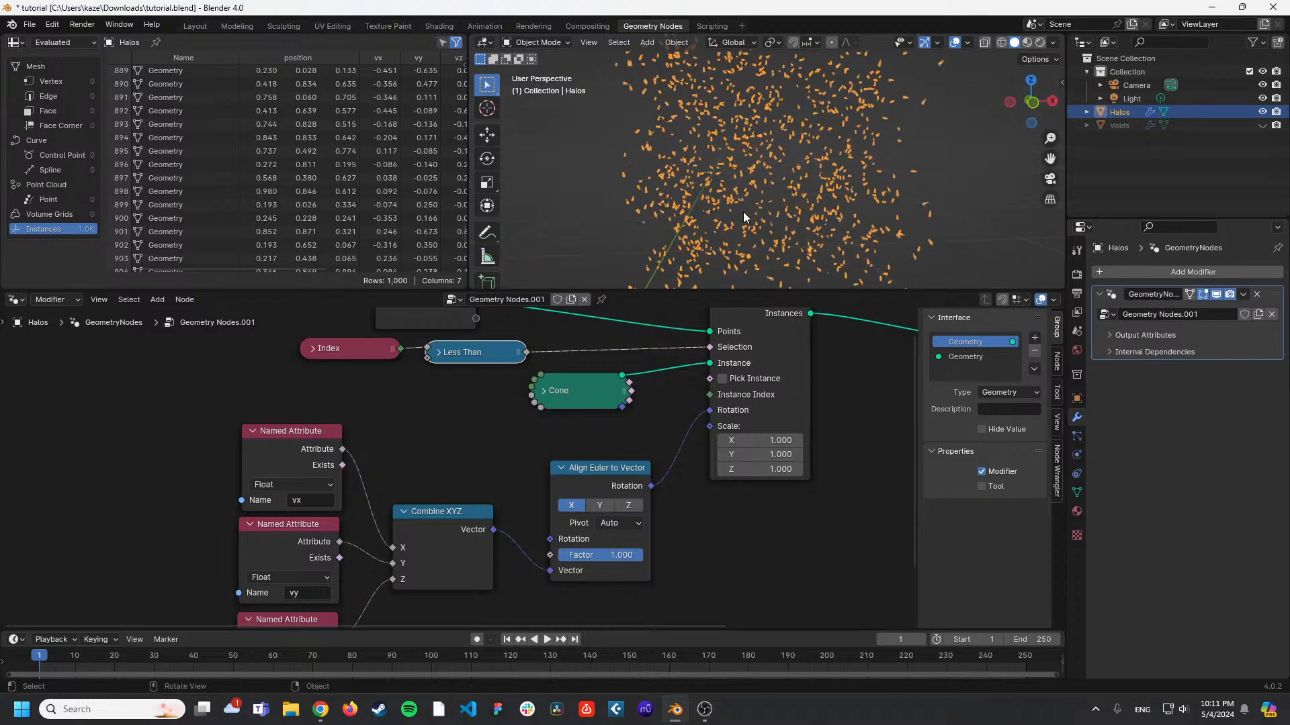
{"action": "scroll", "coordinate": [790, 203], "scroll_direction": "down", "scroll_amount": 4}
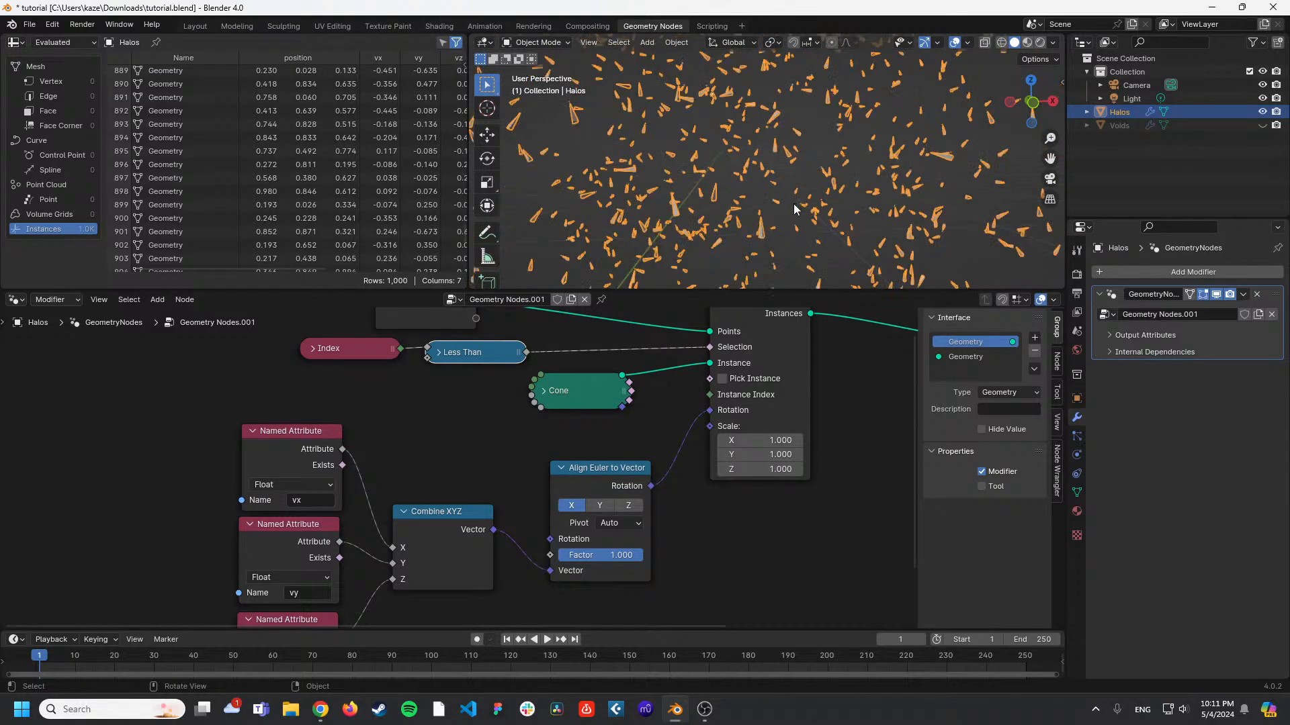
{"action": "left_click", "coordinate": [629, 507]}
{"action": "middle_click_drag", "start_coordinate": [677, 393], "coordinate": [632, 435]}
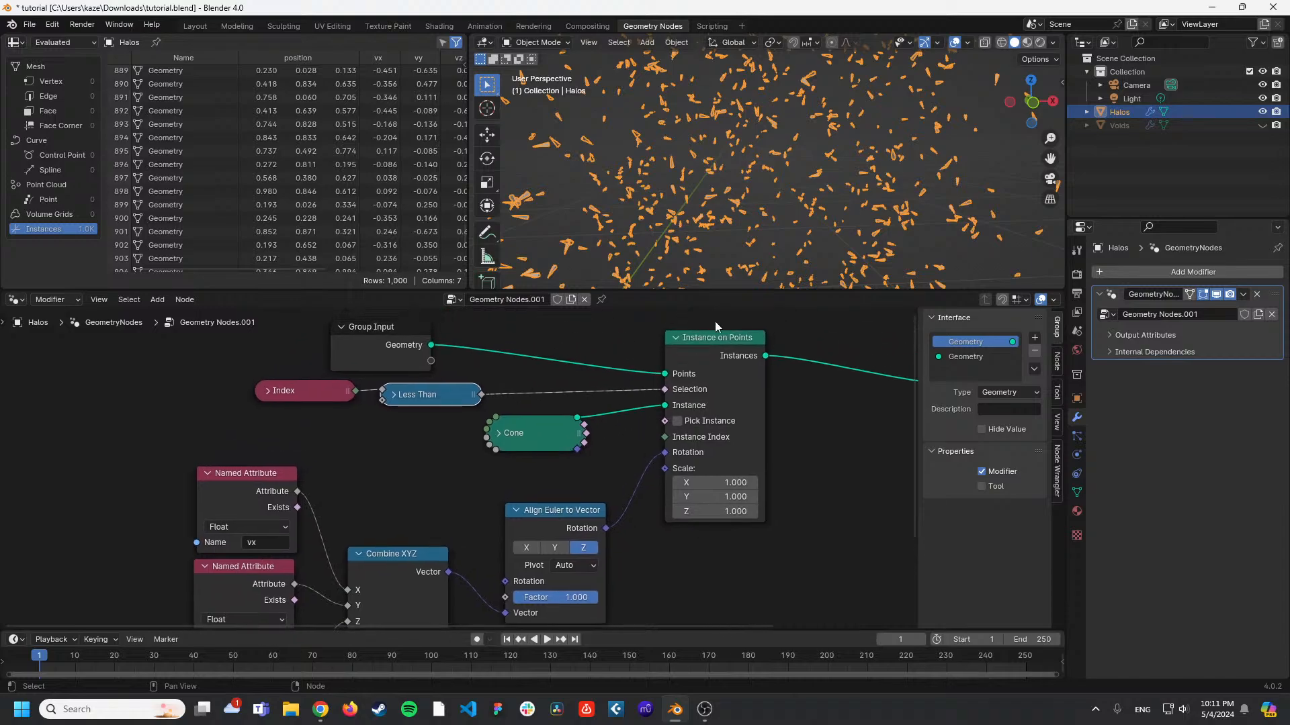
{"action": "scroll", "coordinate": [787, 233], "scroll_direction": "down", "scroll_amount": 5}
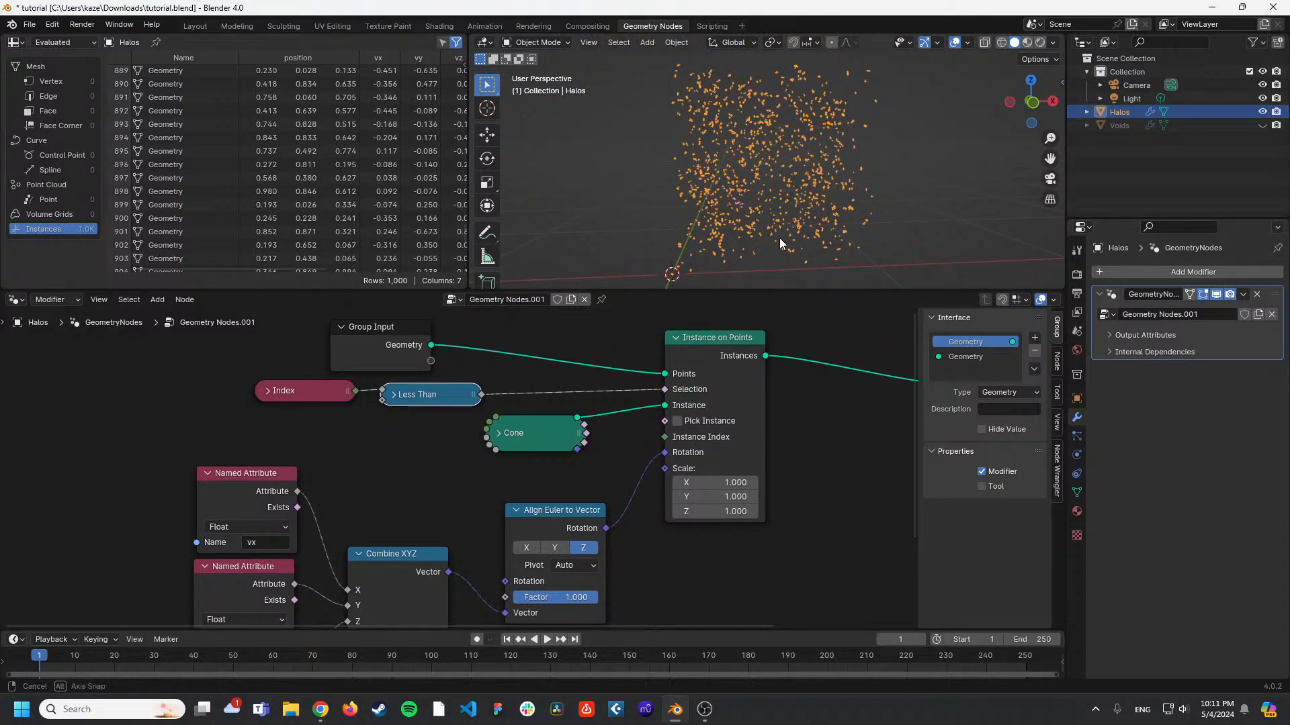
{"action": "middle_click_drag", "start_coordinate": [779, 238], "coordinate": [757, 284]}
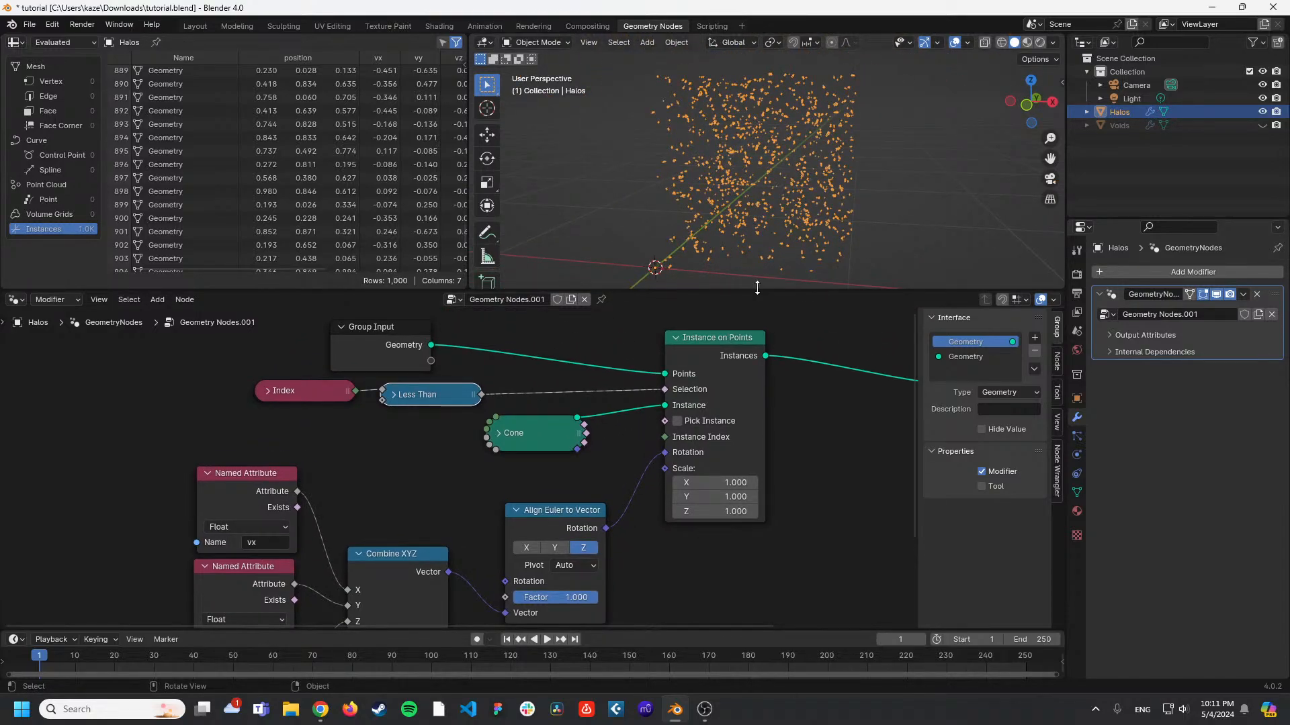
Adjust the sizes of the editor areas and show the Voids object in the viewport.
{"action": "left_click_drag", "start_coordinate": [758, 290], "coordinate": [739, 242]}
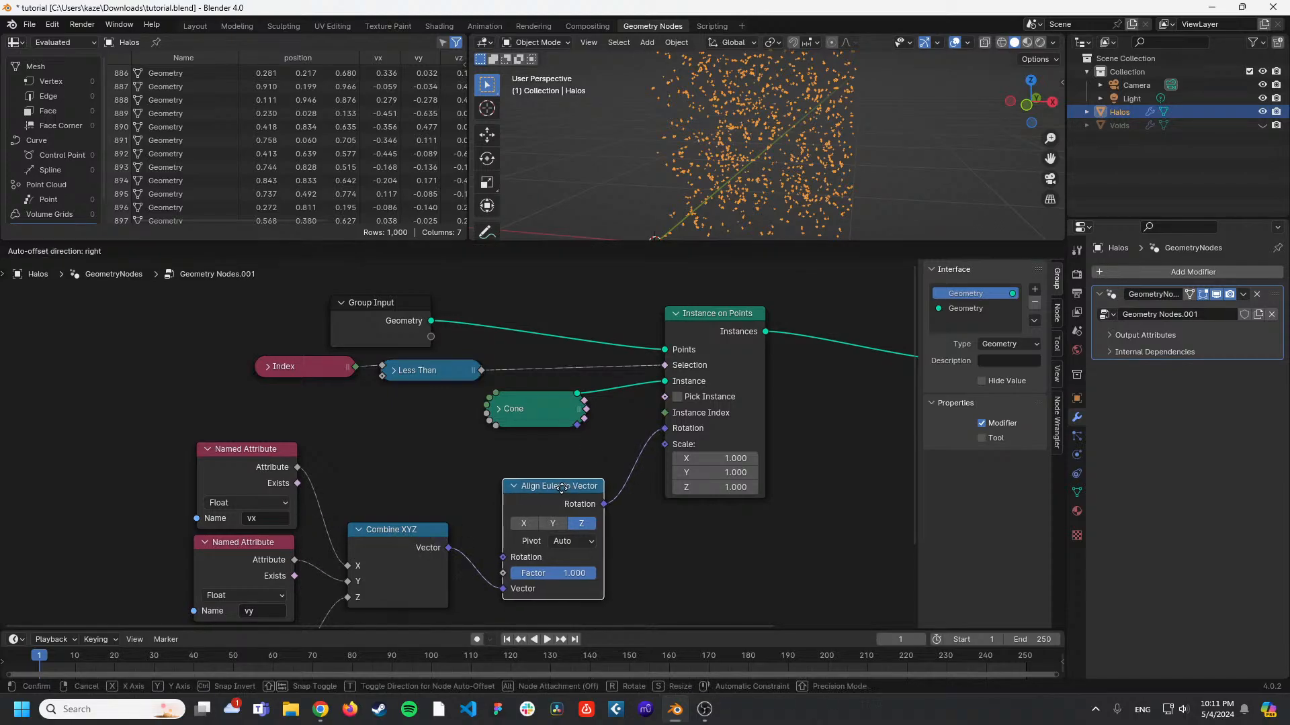
{"action": "left_click_drag", "start_coordinate": [567, 482], "coordinate": [562, 472]}
{"action": "left_click_drag", "start_coordinate": [468, 147], "coordinate": [489, 180]}
{"action": "left_click_drag", "start_coordinate": [411, 242], "coordinate": [411, 308]}
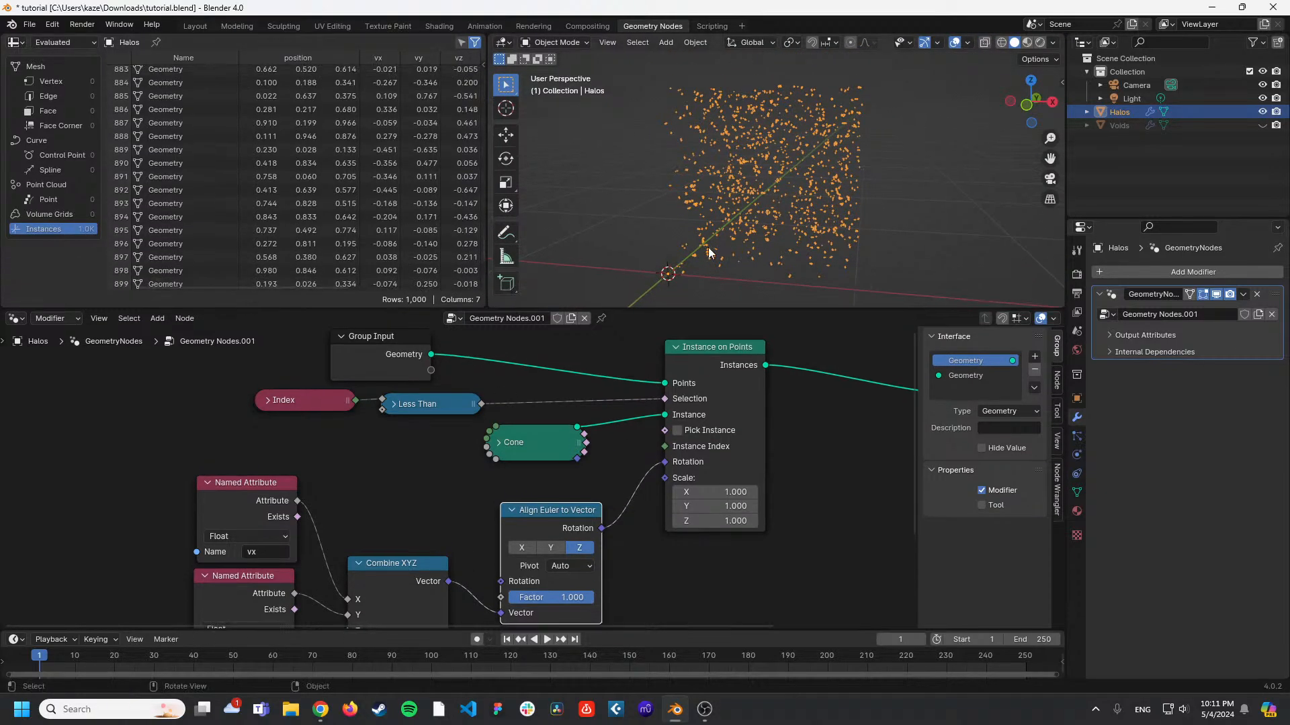
{"action": "middle_click_drag", "start_coordinate": [708, 247], "coordinate": [707, 315]}
{"action": "left_click", "coordinate": [1263, 125]}
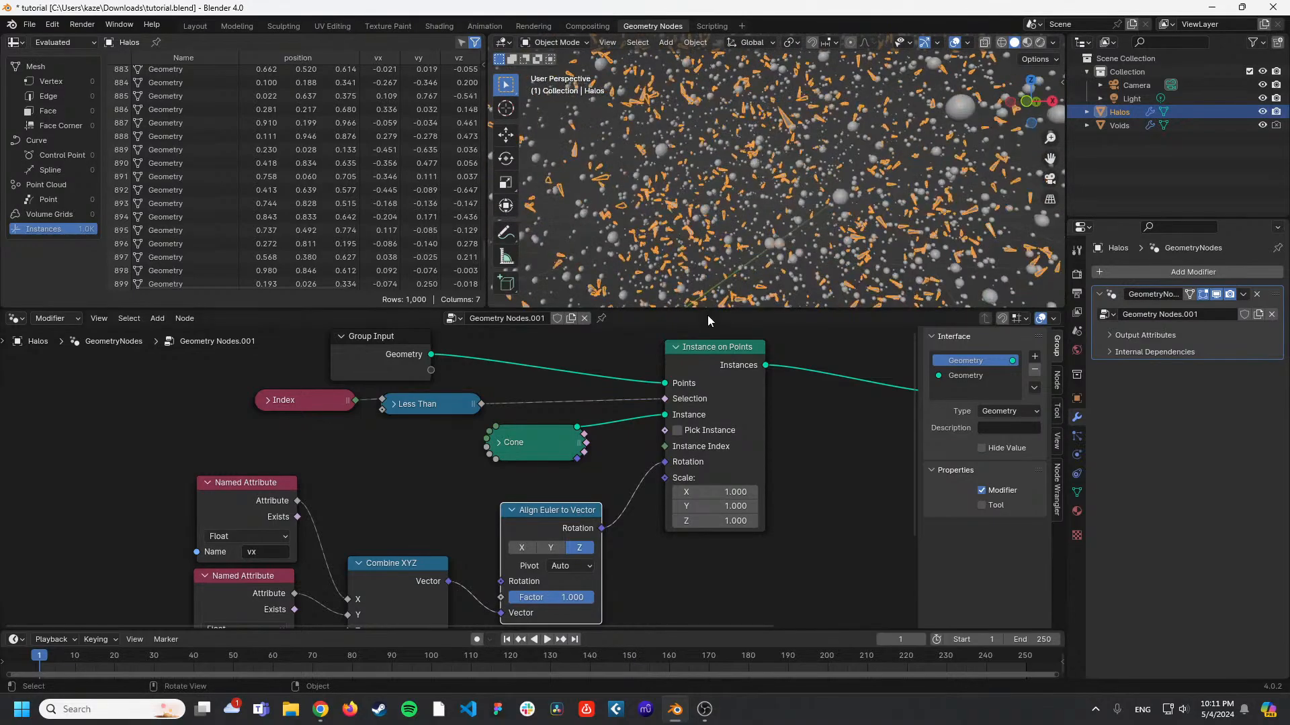
Expand the Less Than node in the Halos node tree and set its threshold to 9000.
{"action": "scroll", "coordinate": [456, 511], "scroll_direction": "down", "scroll_amount": 2}
{"action": "left_click", "coordinate": [407, 420]}
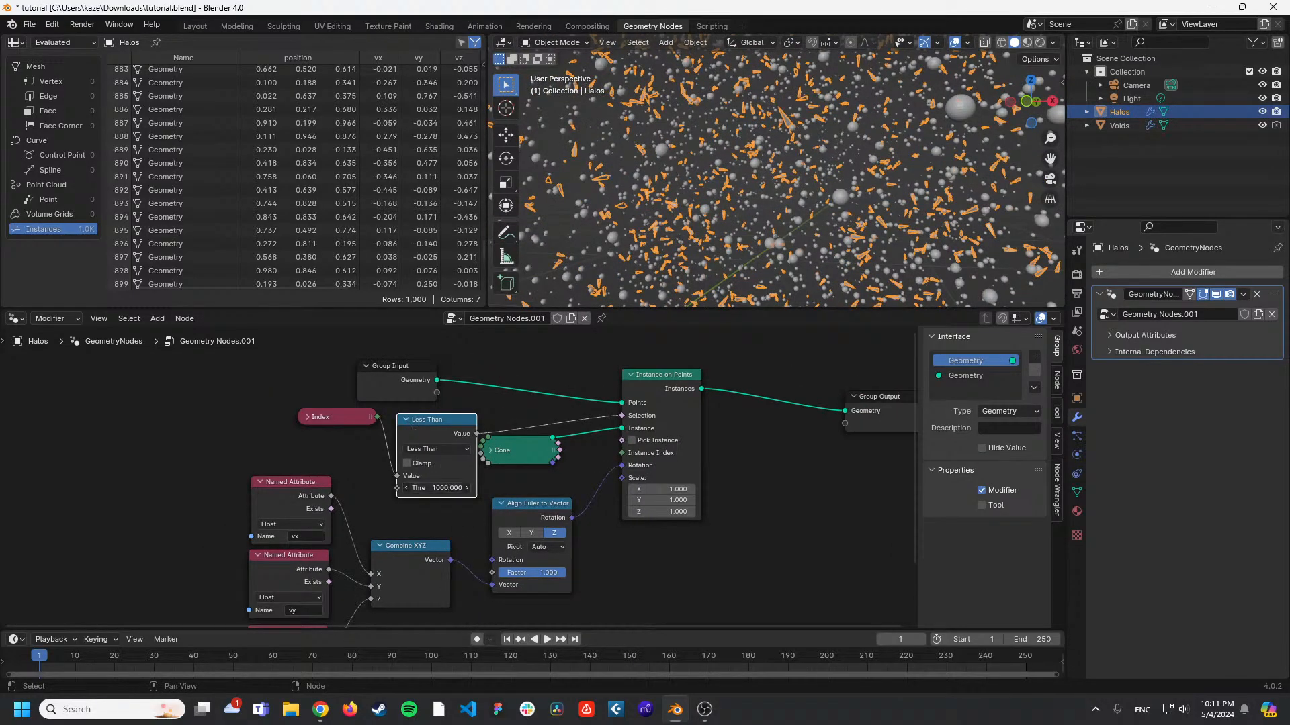
{"action": "left_click", "coordinate": [451, 488]}
{"action": "type", "text": "9000"}
{"action": "key", "text": "Return"}
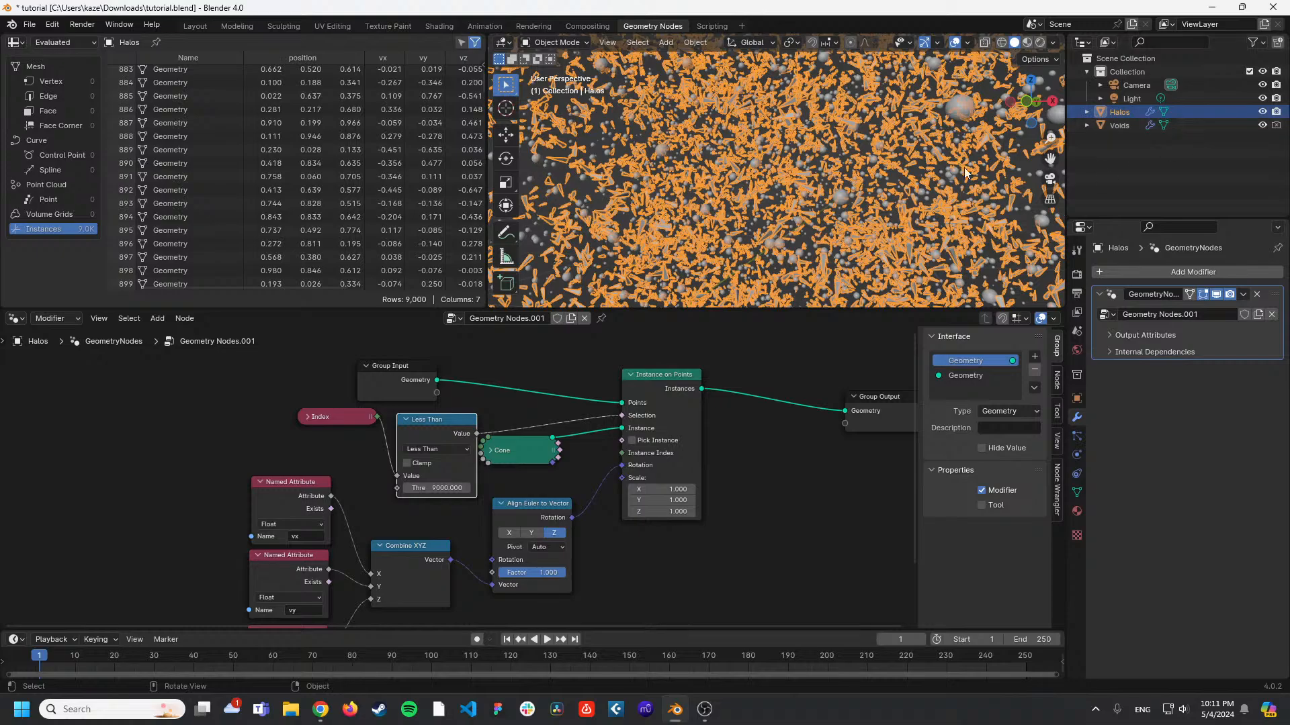
Examine the spheres of the Voids object and the nodes that drive their scale.
{"action": "left_click", "coordinate": [1110, 127]}
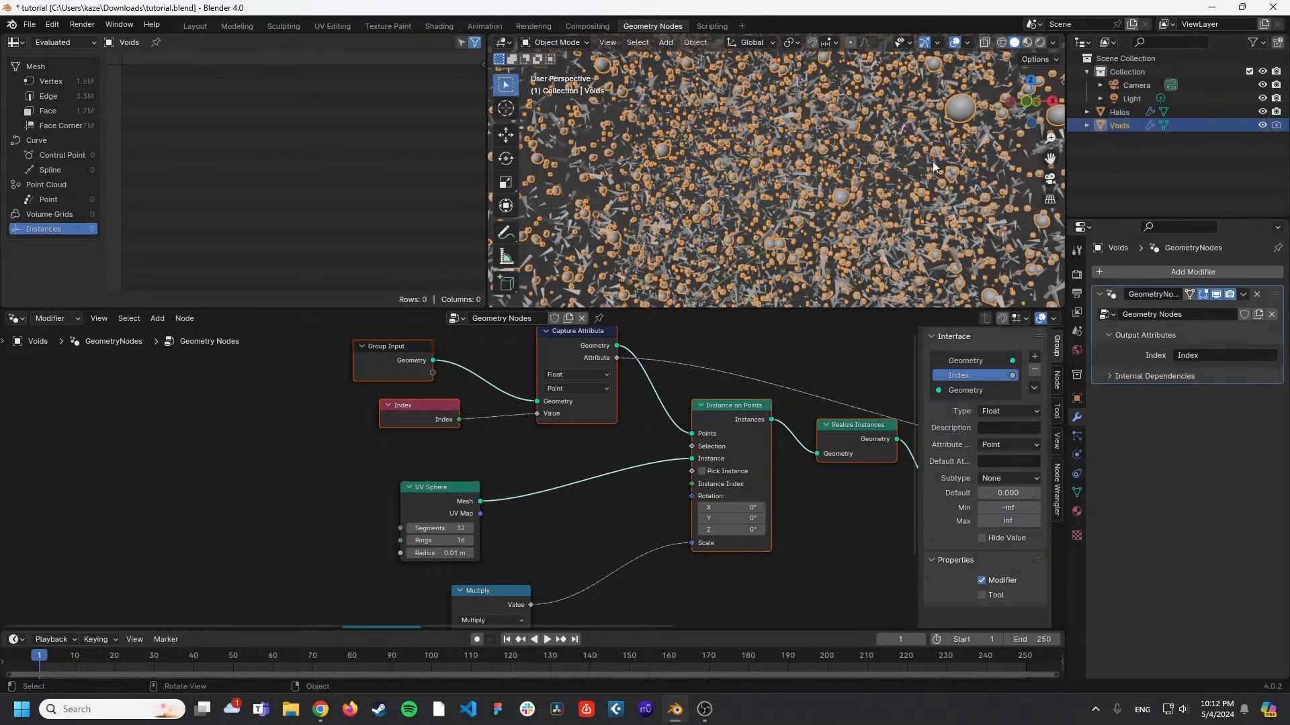
{"action": "middle_click_drag", "start_coordinate": [933, 161], "coordinate": [868, 170]}
{"action": "scroll", "coordinate": [868, 170], "scroll_direction": "down", "scroll_amount": 9}
{"action": "left_click", "coordinate": [970, 155]}
{"action": "scroll", "coordinate": [963, 154], "scroll_direction": "up", "scroll_amount": 8}
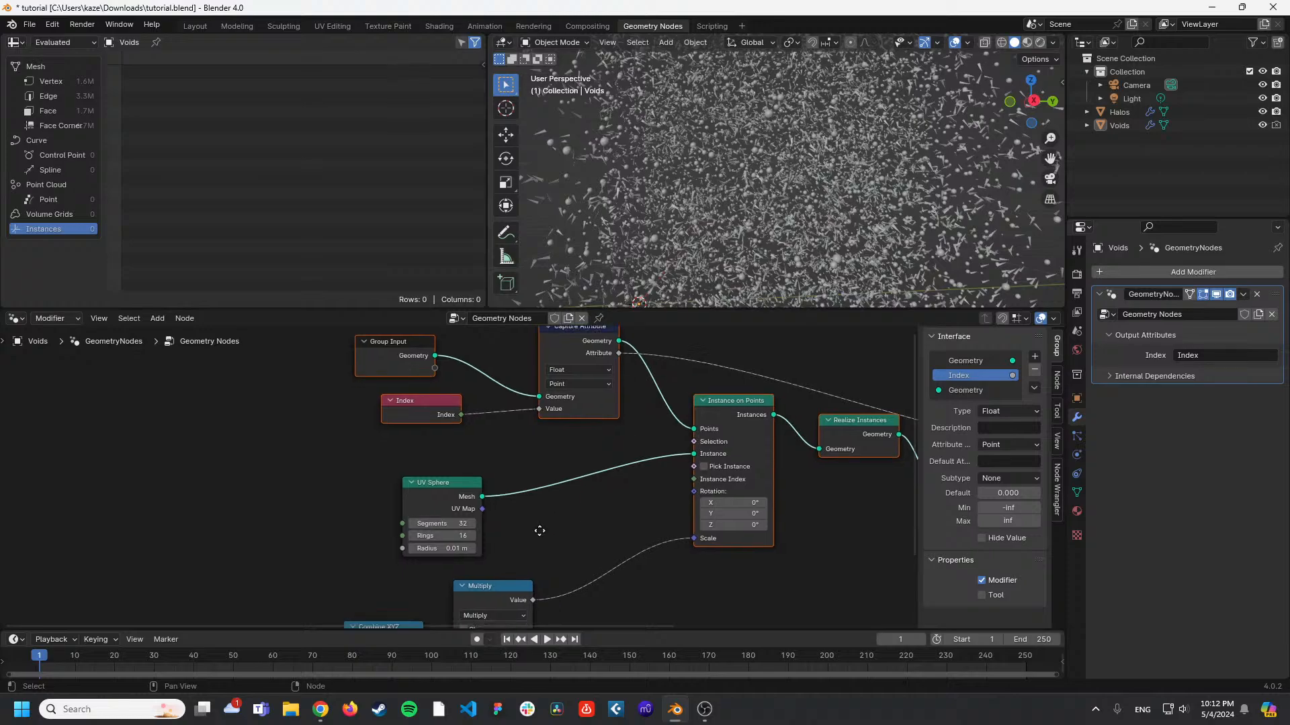
{"action": "middle_click_drag", "start_coordinate": [539, 544], "coordinate": [593, 421]}
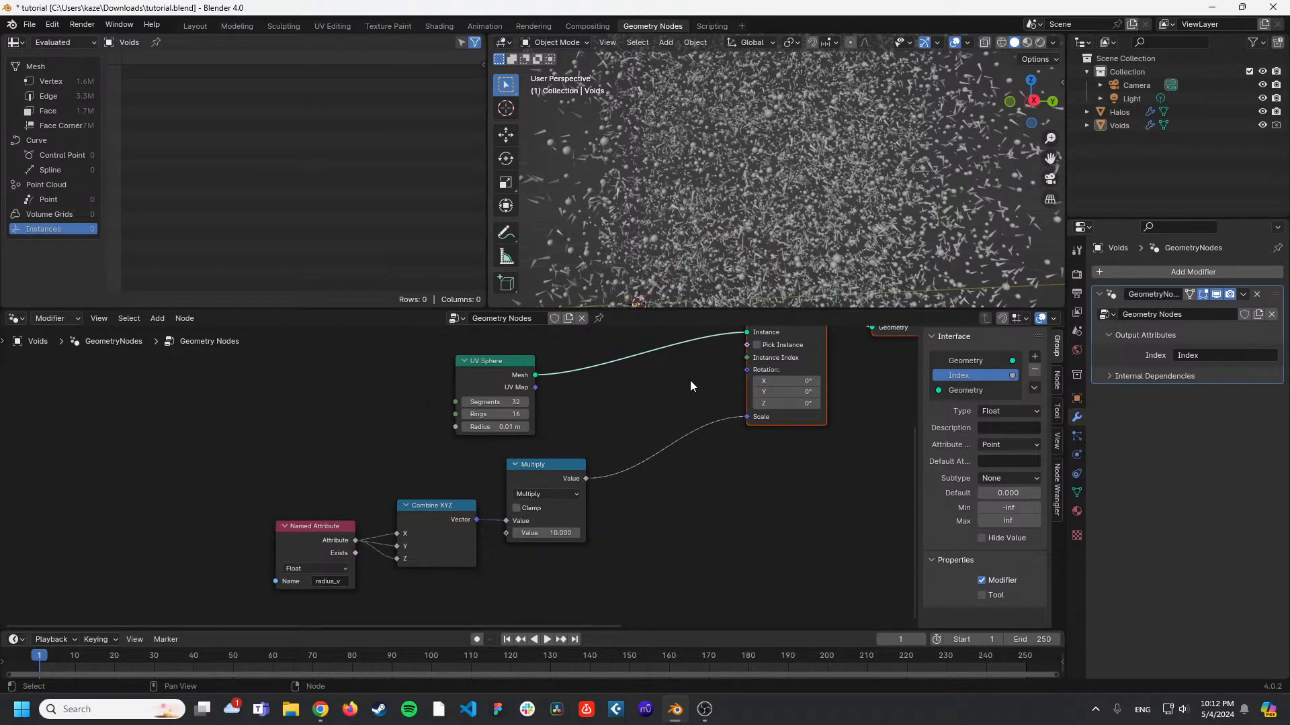
Return to the Halos node tree, collapse the Less Than node, and shift the Align Euler to Vector node slightly.
{"action": "left_click", "coordinate": [1119, 112]}
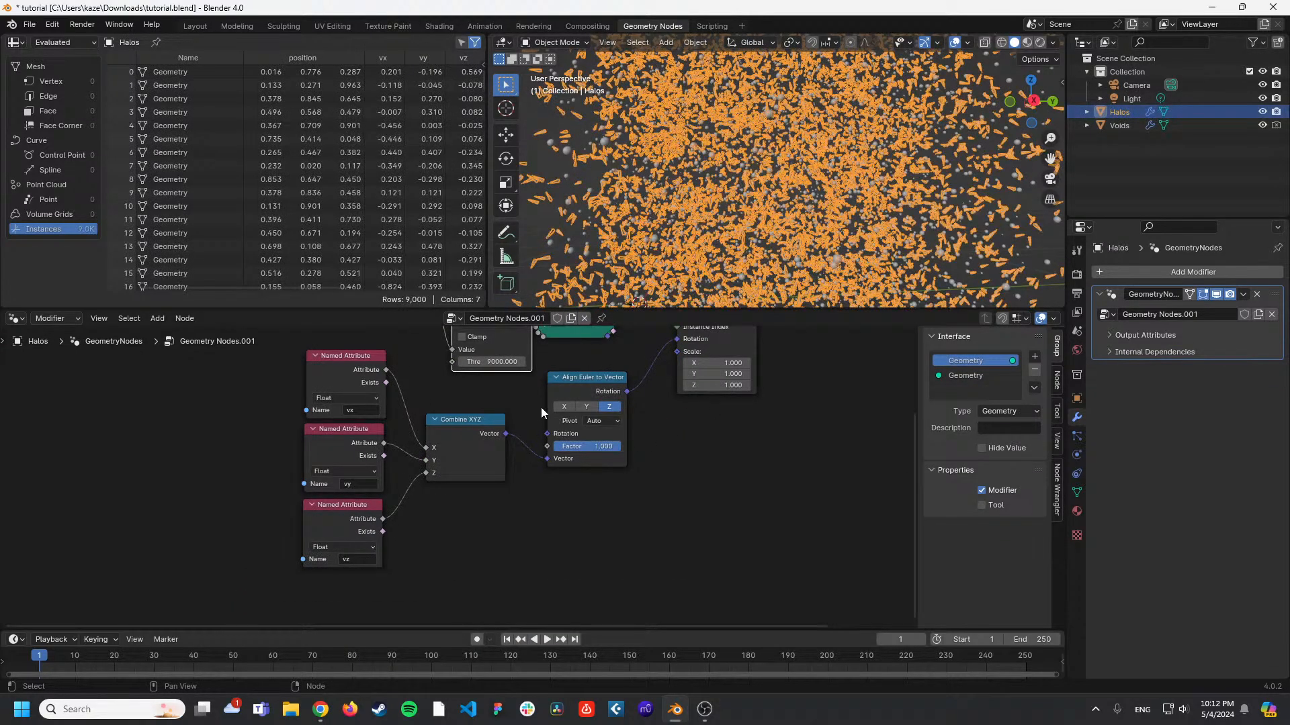
{"action": "middle_click_drag", "start_coordinate": [520, 408], "coordinate": [446, 490]}
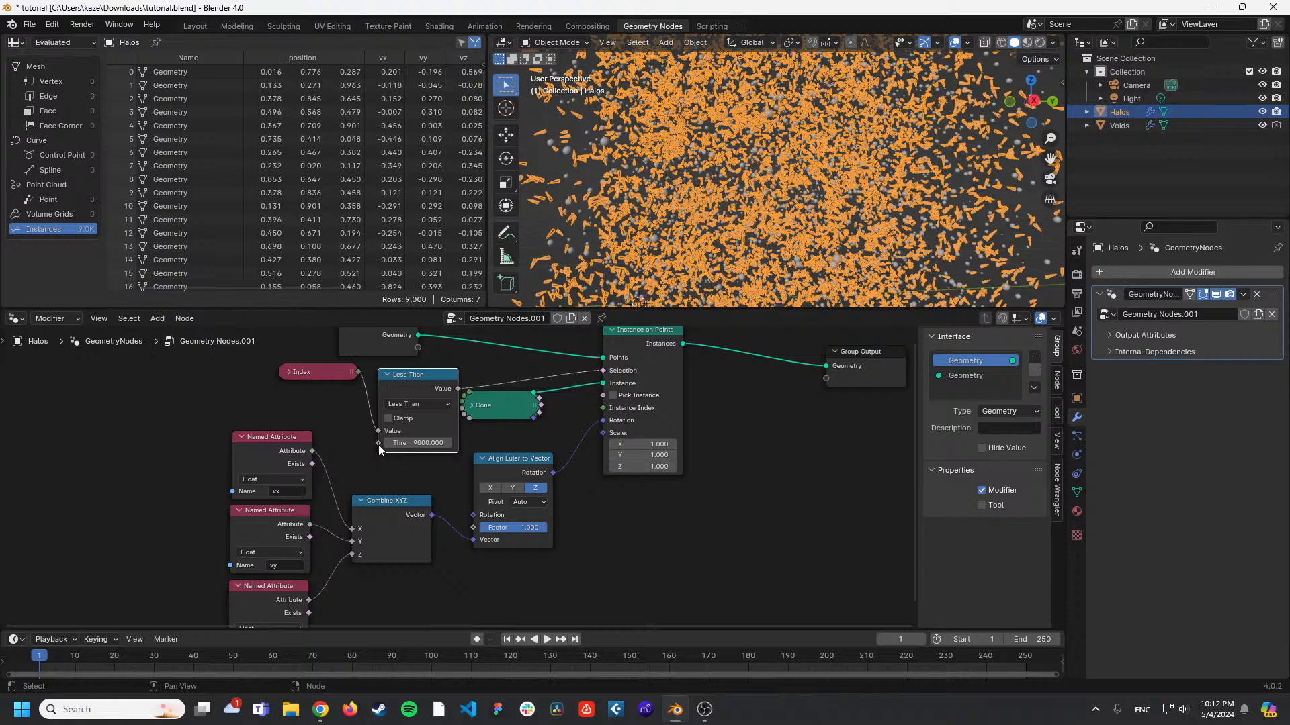
{"action": "left_click", "coordinate": [388, 373]}
{"action": "left_click_drag", "start_coordinate": [476, 470], "coordinate": [468, 460]}
{"action": "left_click", "coordinate": [395, 505]}
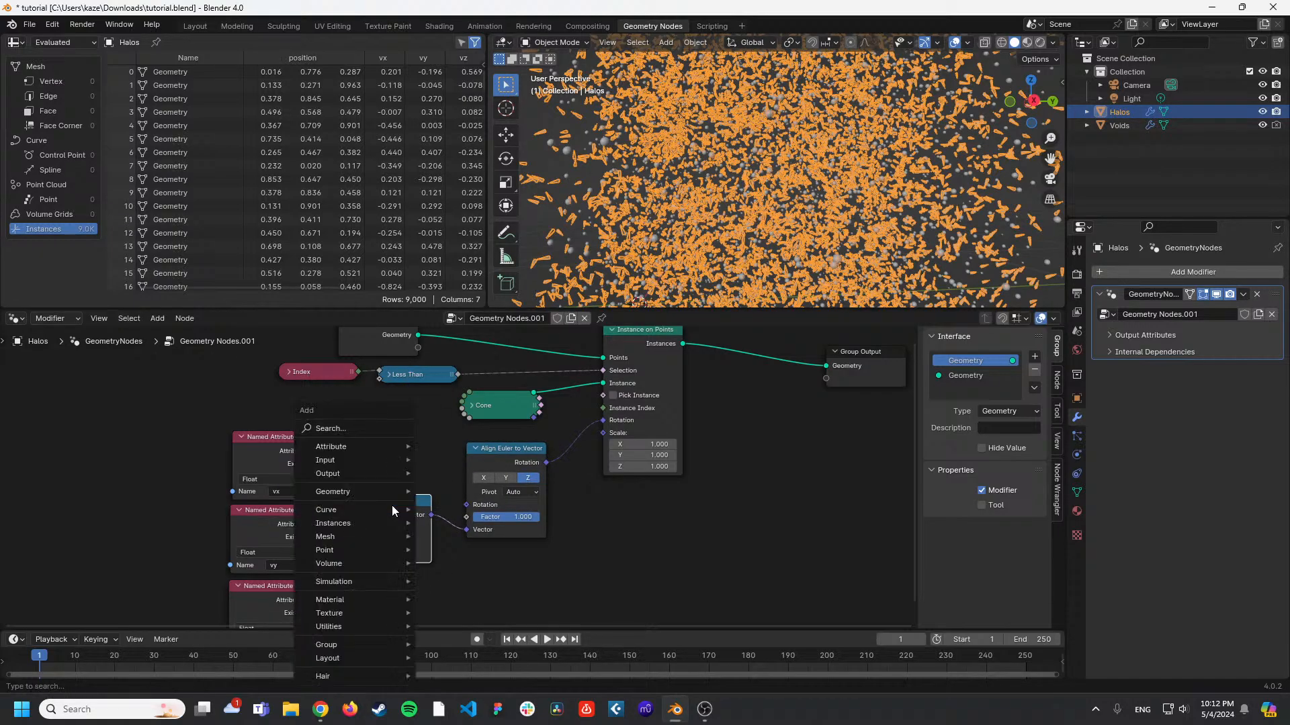
Add a Vector Math node on the link between Combine XYZ and Align Euler to Vector.
{"action": "key", "text": "shift+a"}
{"action": "left_click", "coordinate": [374, 428]}
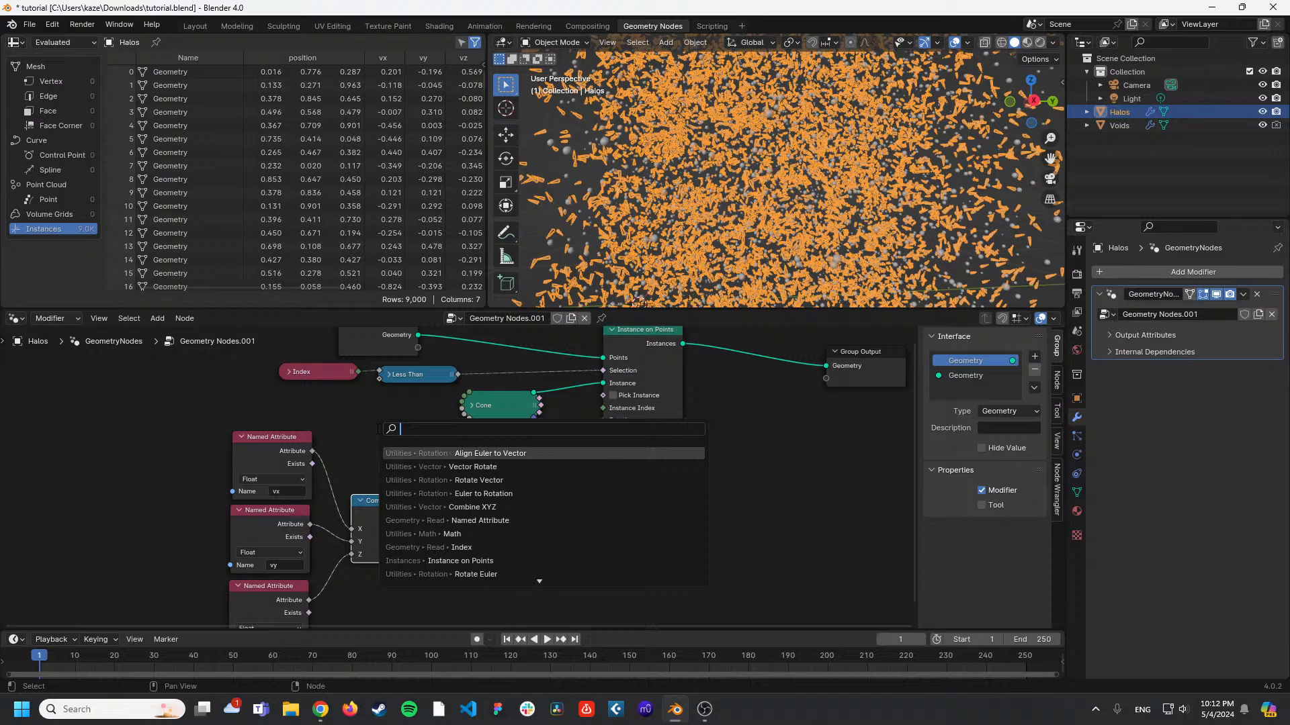
{"action": "type", "text": "vecto"}
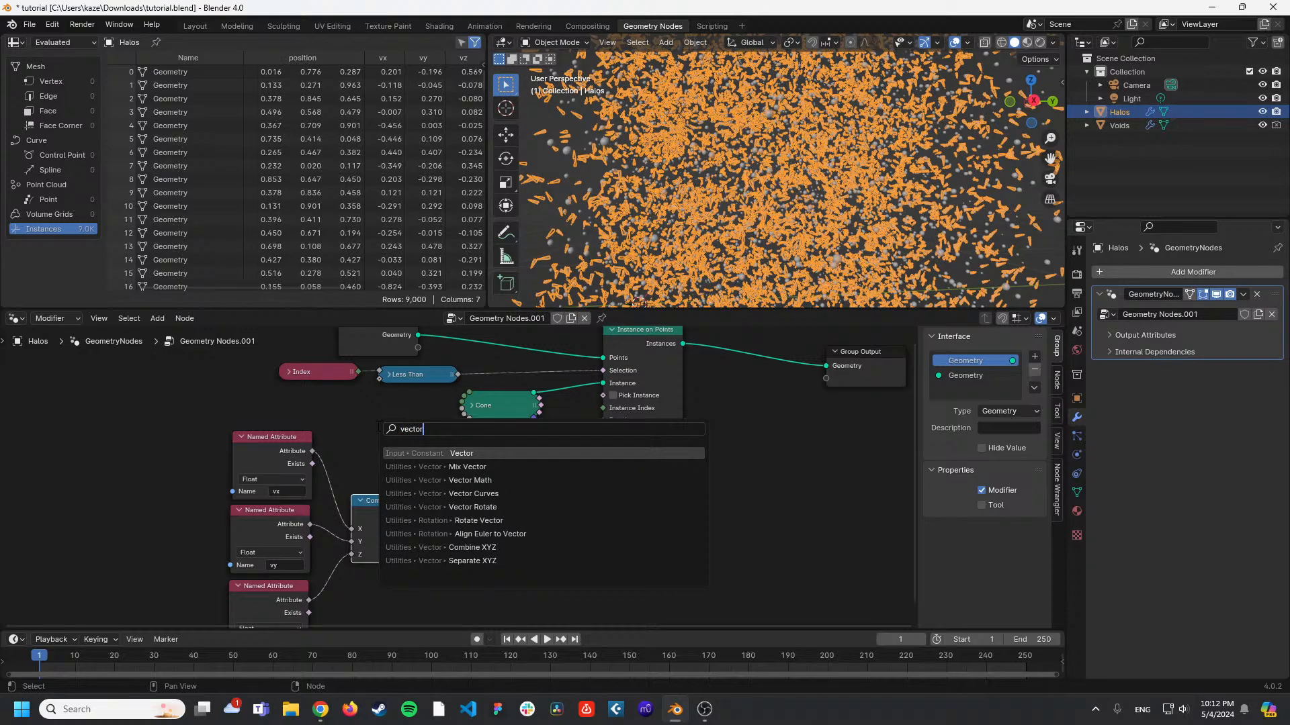
{"action": "type", "text": "r"}
{"action": "key", "text": "Down"}
{"action": "key", "text": "Down"}
{"action": "key", "text": "Down"}
{"action": "key", "text": "Up"}
{"action": "key", "text": "Return"}
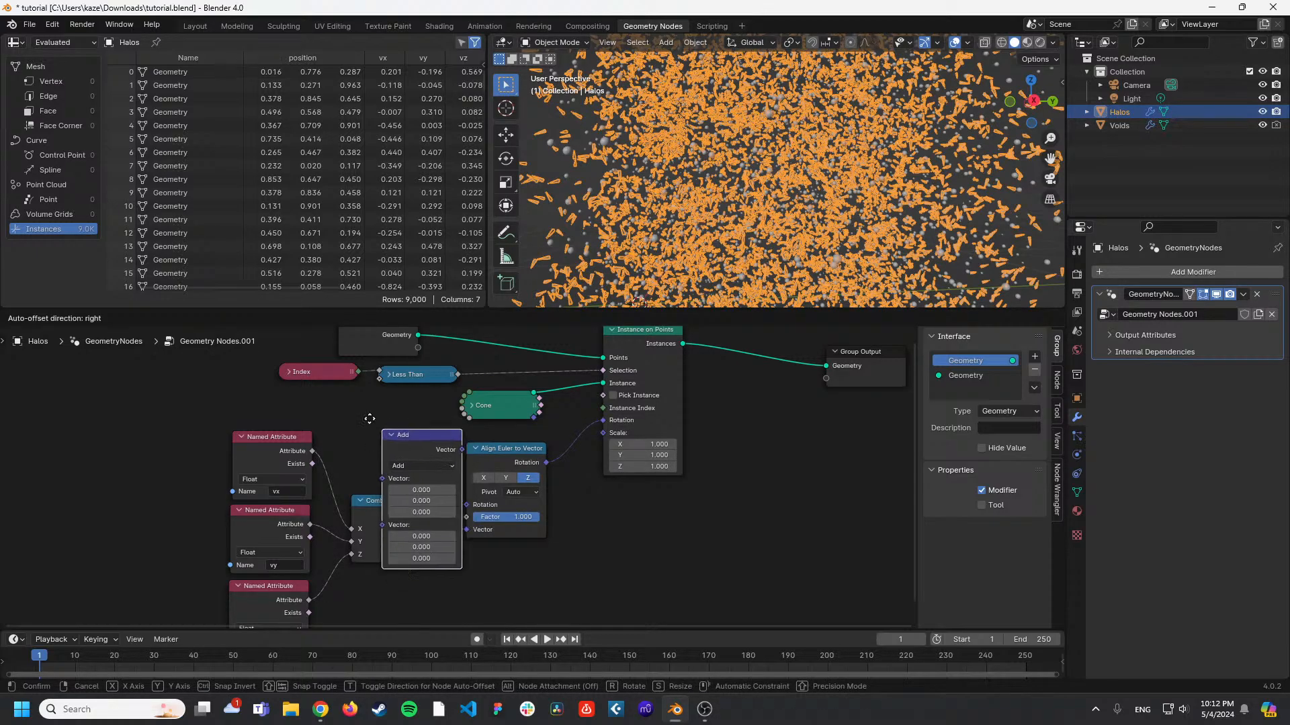
{"action": "left_click", "coordinate": [356, 424]}
Set the Vector Math node's operation to Multiply and move the node slightly down.
{"action": "left_click", "coordinate": [507, 459]}
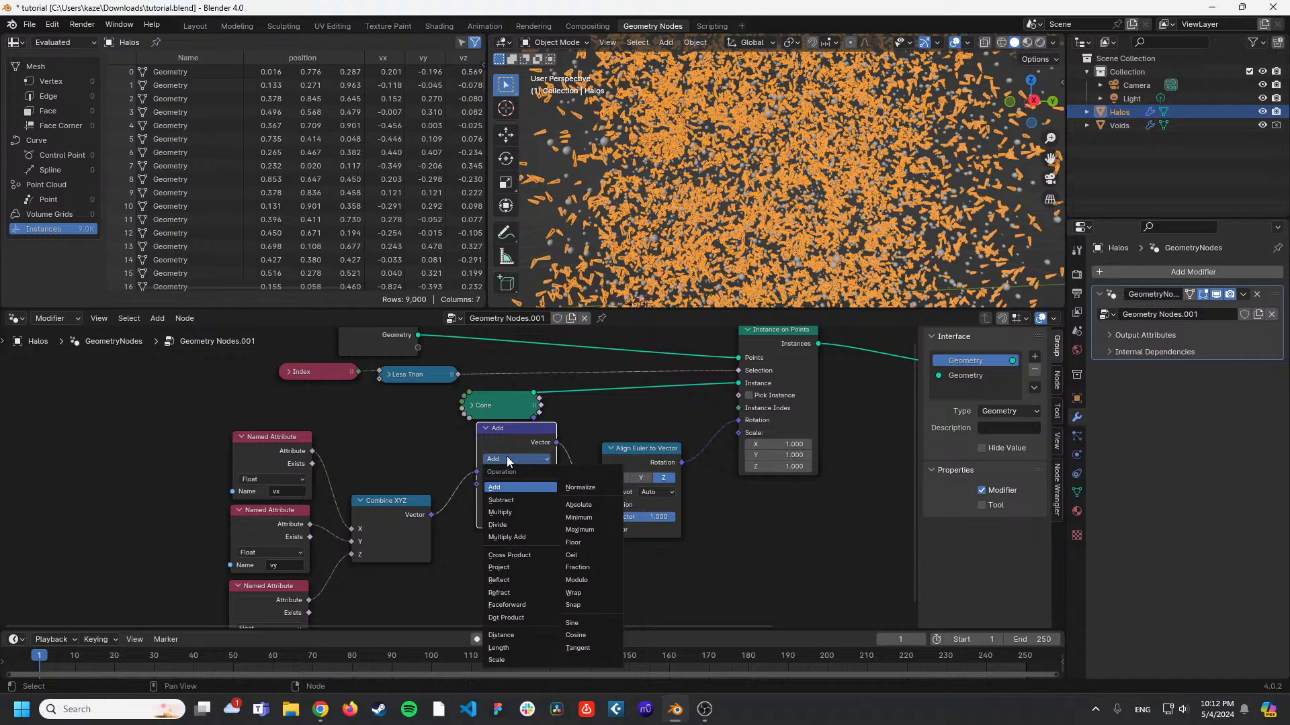
{"action": "left_click", "coordinate": [528, 512]}
{"action": "left_click_drag", "start_coordinate": [510, 430], "coordinate": [510, 455]}
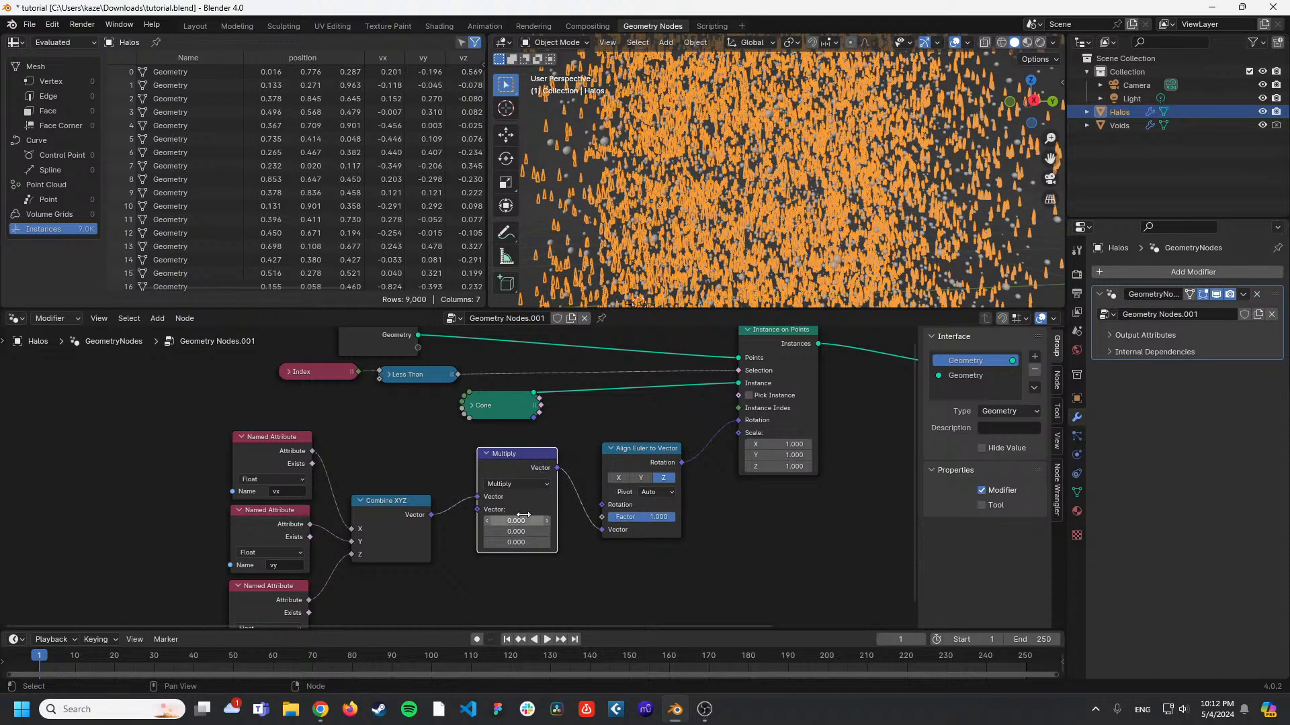
{"action": "left_click", "coordinate": [530, 483]}
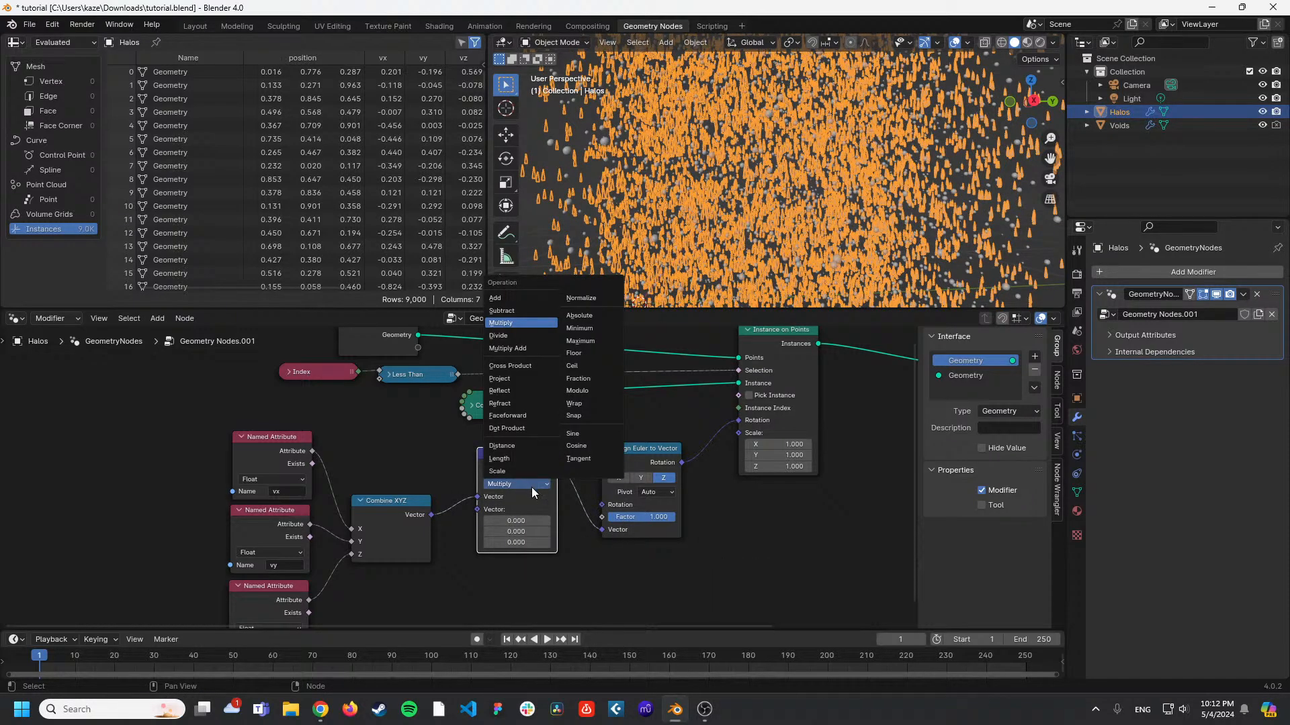
{"action": "left_click", "coordinate": [606, 562]}
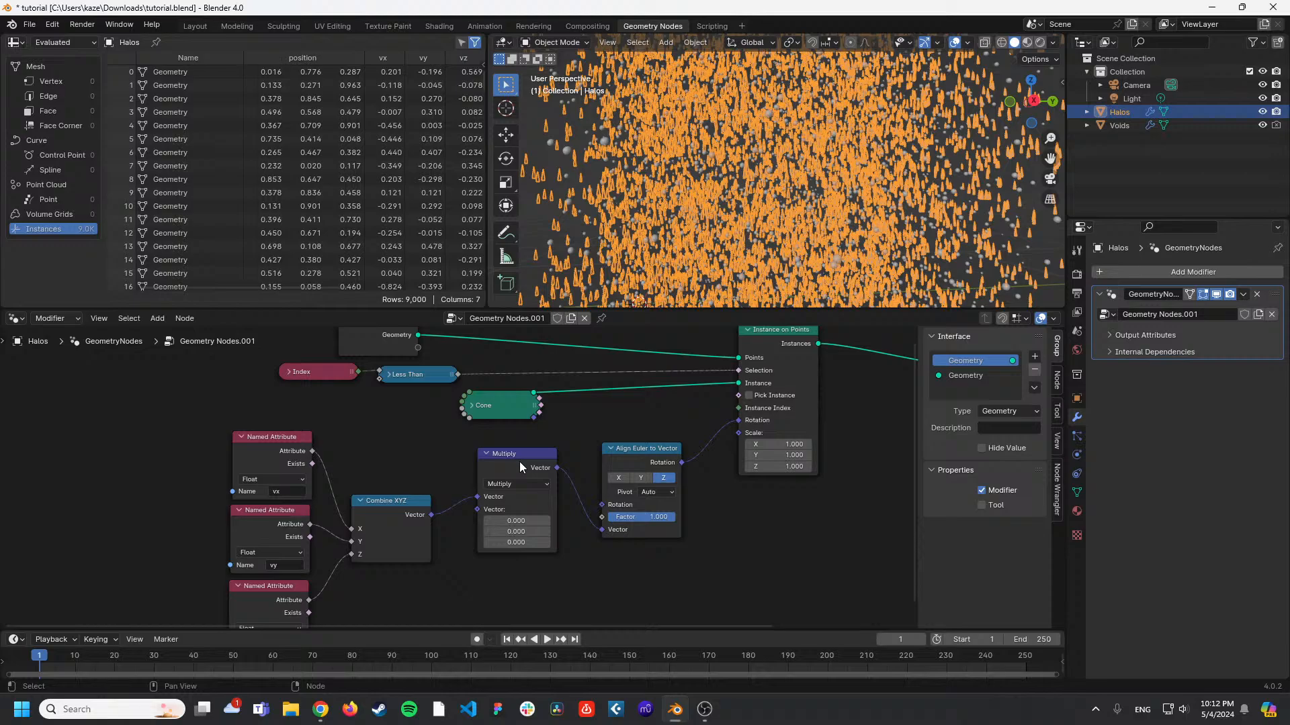
Set the Vector Math node's operation to Scale.
{"action": "left_click_drag", "start_coordinate": [519, 461], "coordinate": [525, 470]}
{"action": "left_click", "coordinate": [523, 494]}
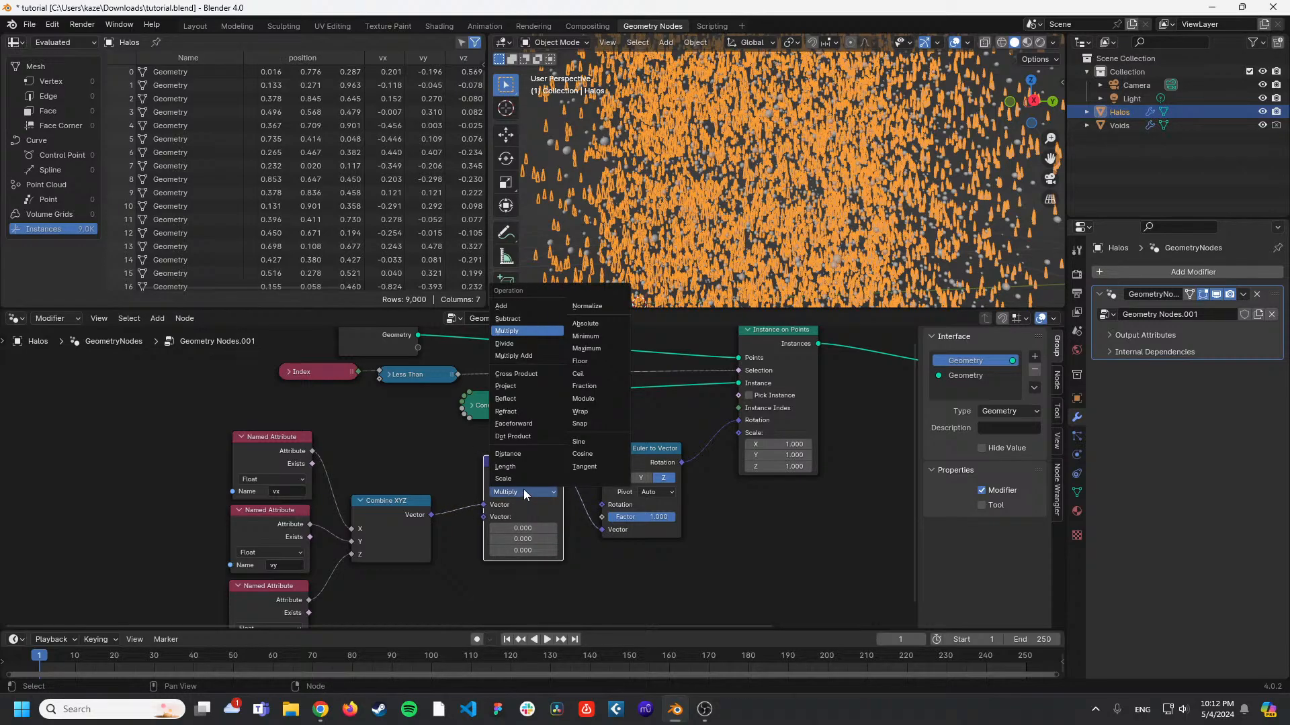
{"action": "left_click", "coordinate": [525, 478]}
Check the Voids node tree for reference, and set the Halos Scale node's factor to 0.01.
{"action": "left_click", "coordinate": [529, 514]}
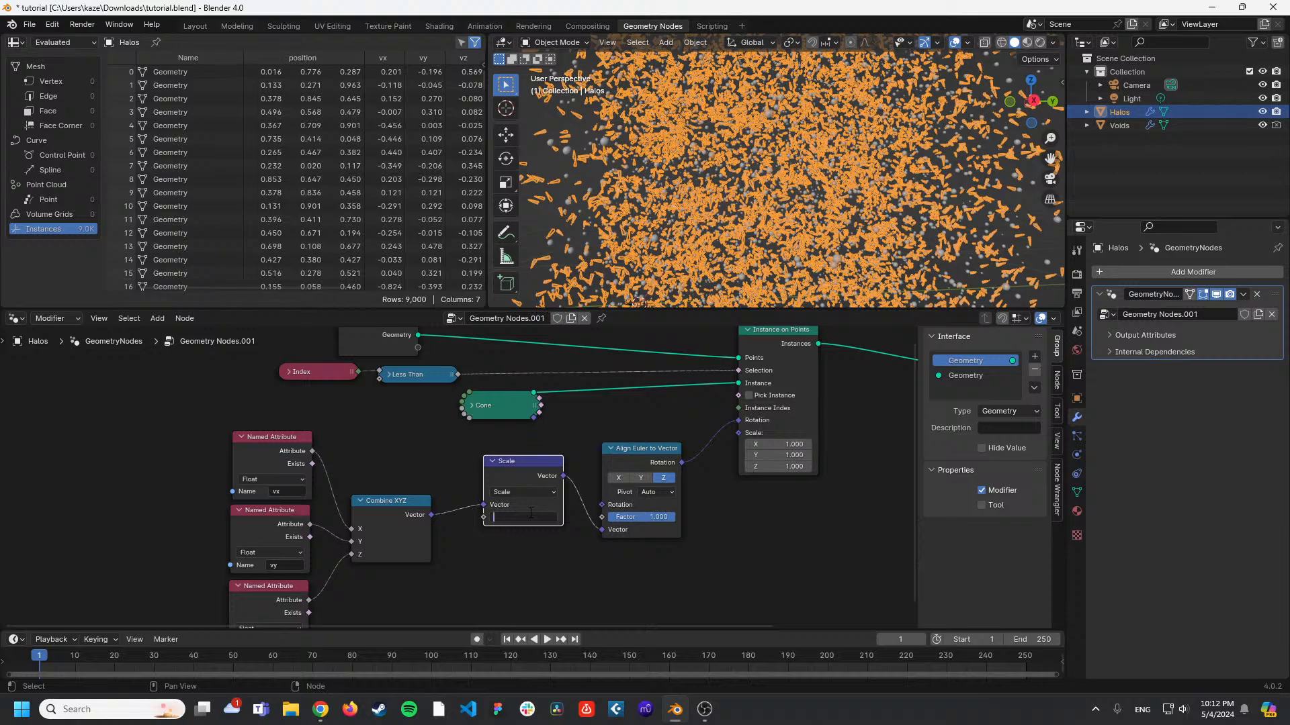
{"action": "key", "text": "Return"}
{"action": "left_click", "coordinate": [684, 398]}
{"action": "left_click", "coordinate": [1122, 127]}
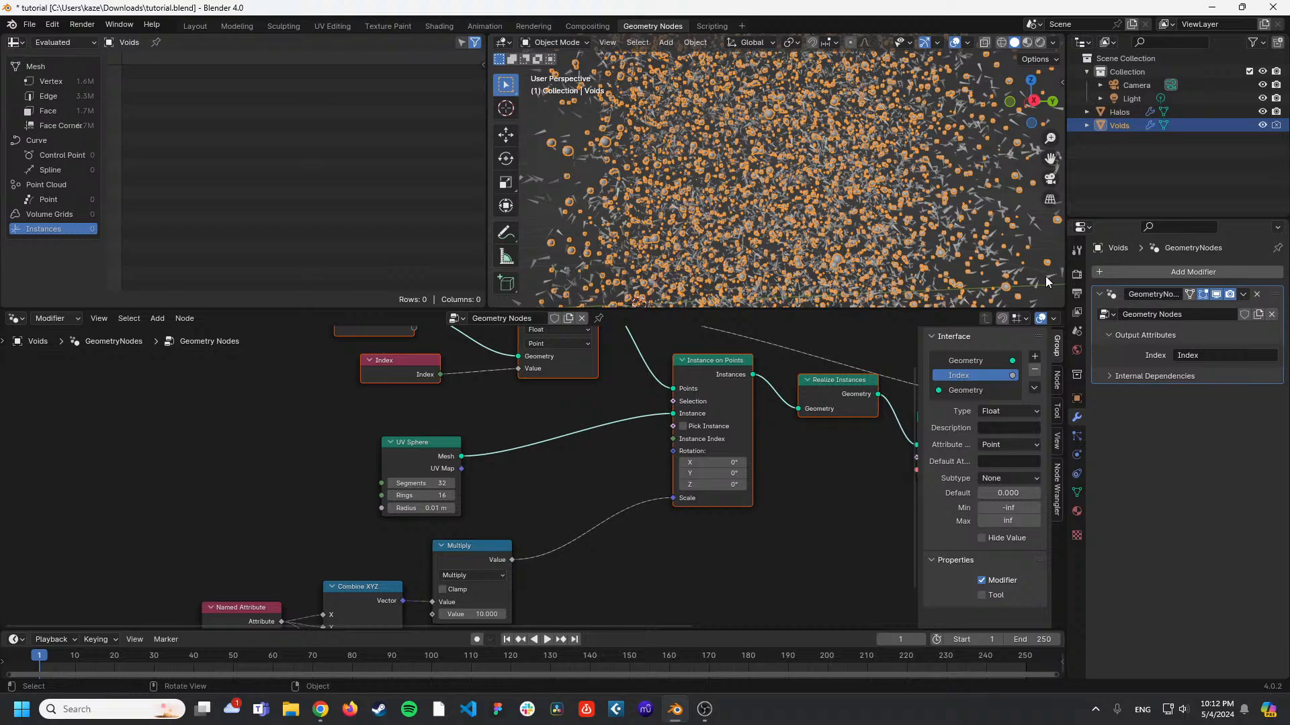
{"action": "left_click", "coordinate": [1127, 113]}
{"action": "left_click", "coordinate": [539, 517]}
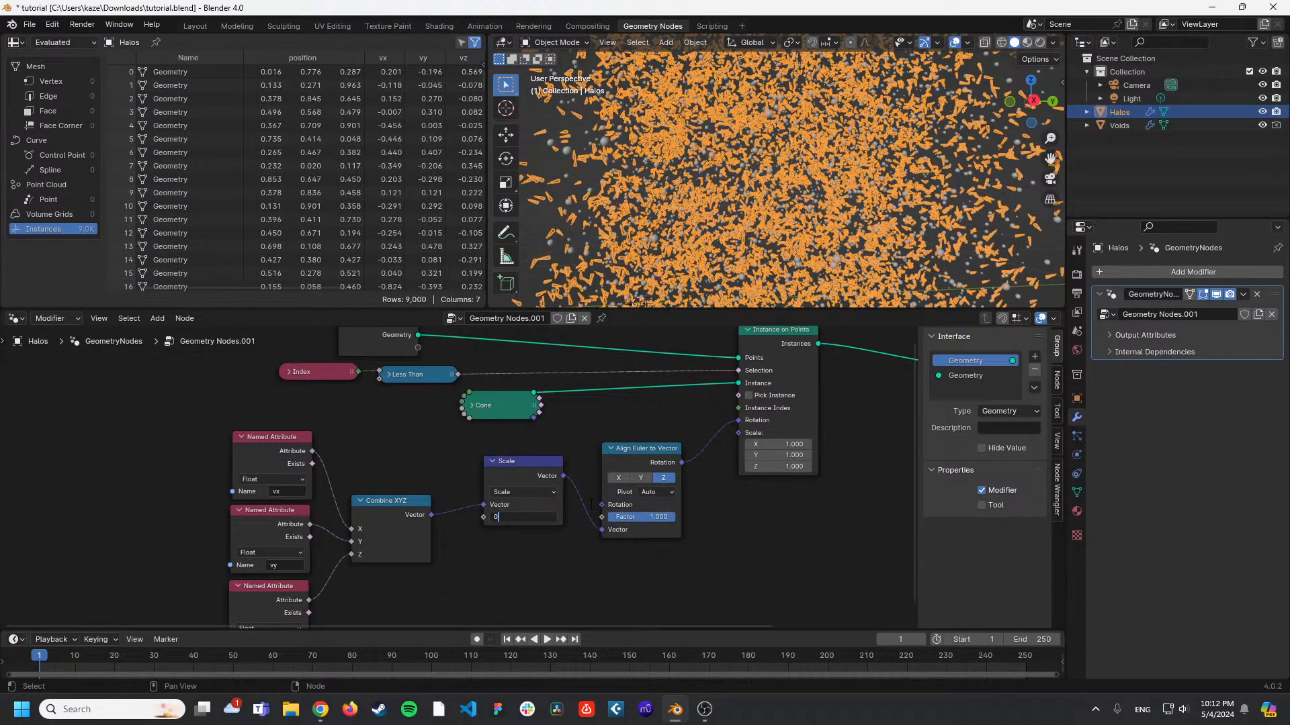
{"action": "type", "text": "0.01"}
{"action": "key", "text": "Return"}
{"action": "left_click_drag", "start_coordinate": [529, 474], "coordinate": [527, 492]}
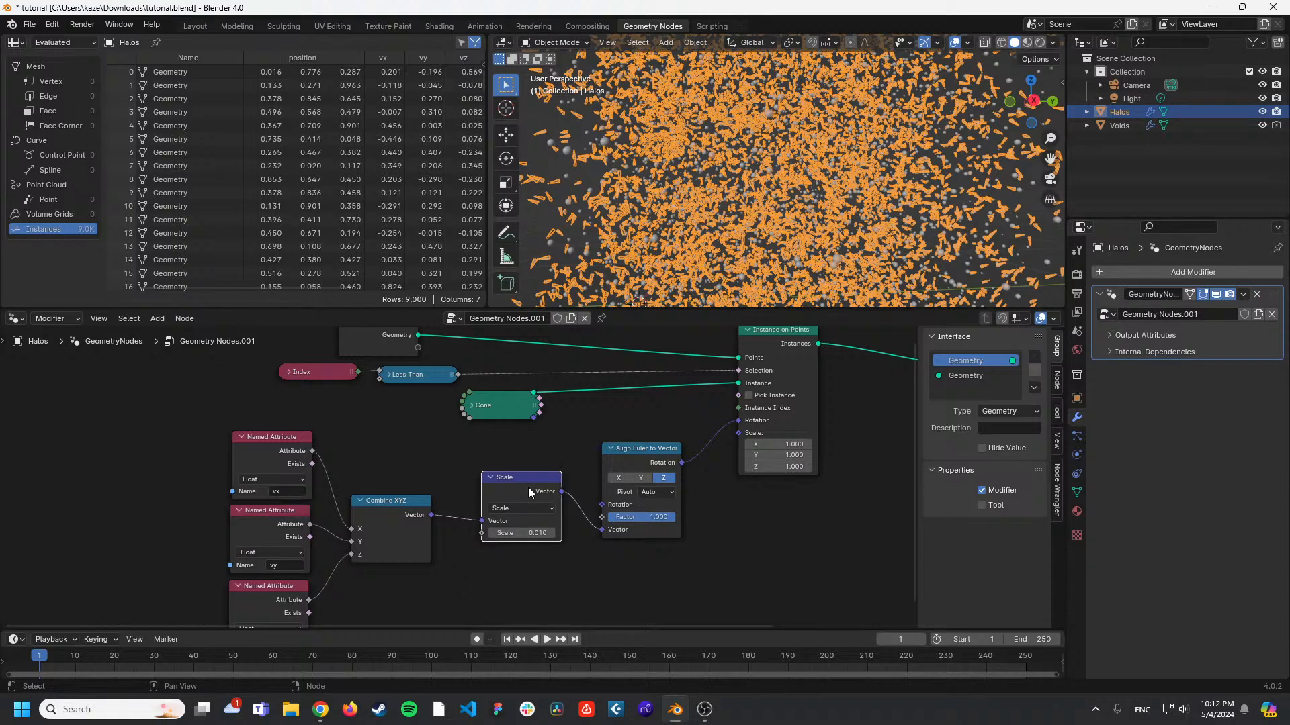
Link Combine XYZ directly to the Align Euler to Vector node's vector, and route the Scale node's output into the Instance on Points scale.
{"action": "key", "text": "x"}
{"action": "key", "text": "ctrl+z"}
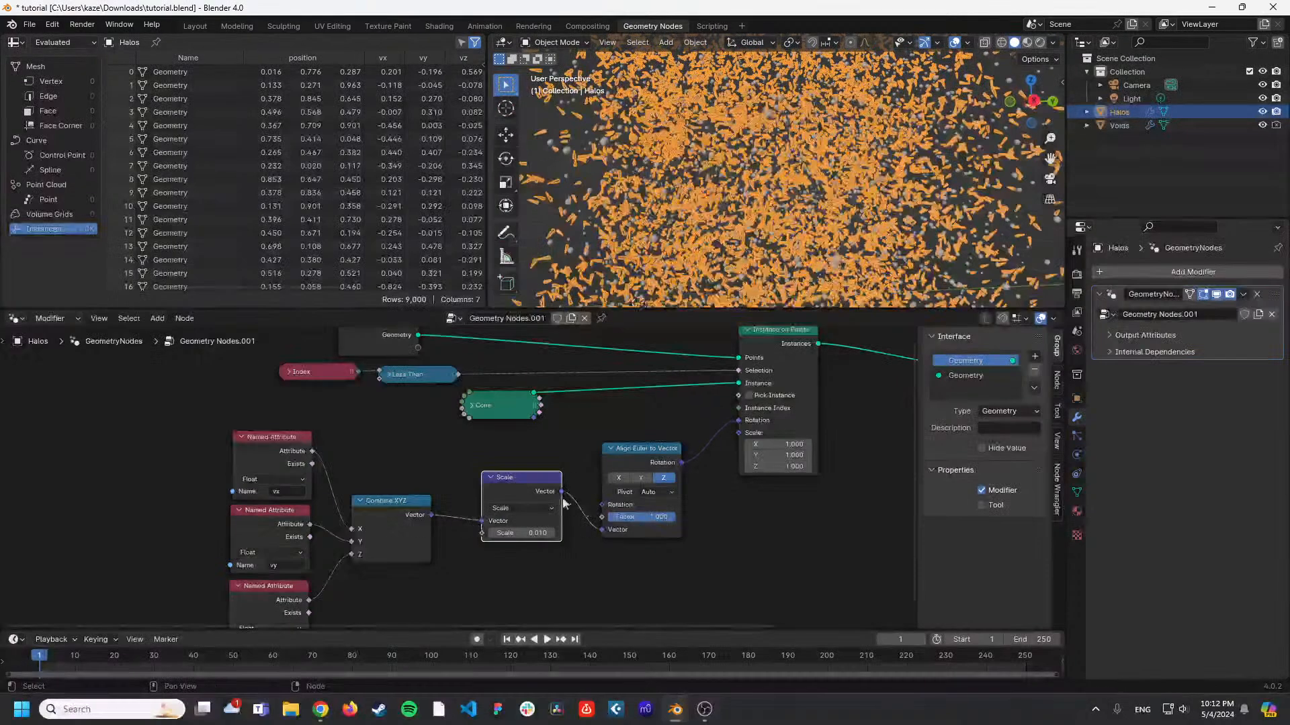
{"action": "key", "text": "g"}
{"action": "left_click", "coordinate": [532, 570]}
{"action": "left_click_drag", "start_coordinate": [431, 515], "coordinate": [602, 530]}
{"action": "left_click_drag", "start_coordinate": [565, 570], "coordinate": [744, 438]}
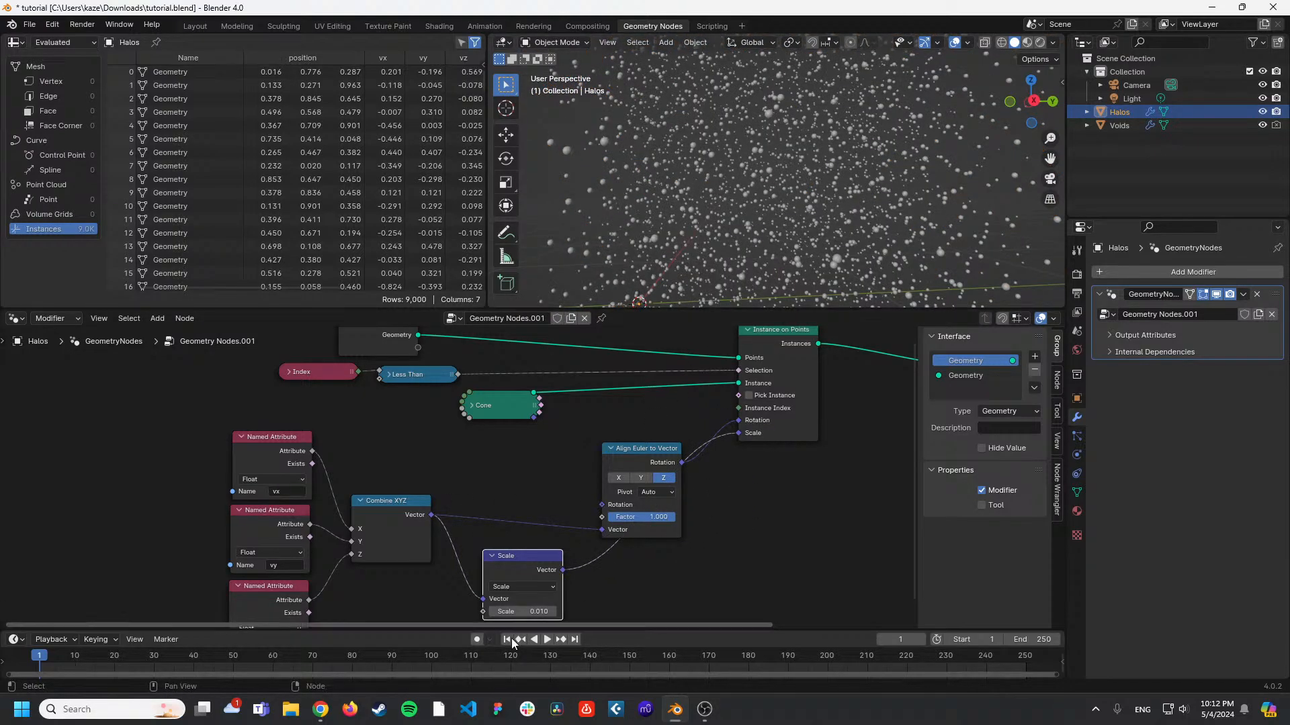
Try factors of 0.1, 0.8 and 1 on the Scale node to resize the halo cones.
{"action": "left_click", "coordinate": [531, 612]}
{"action": "key", "text": "Return"}
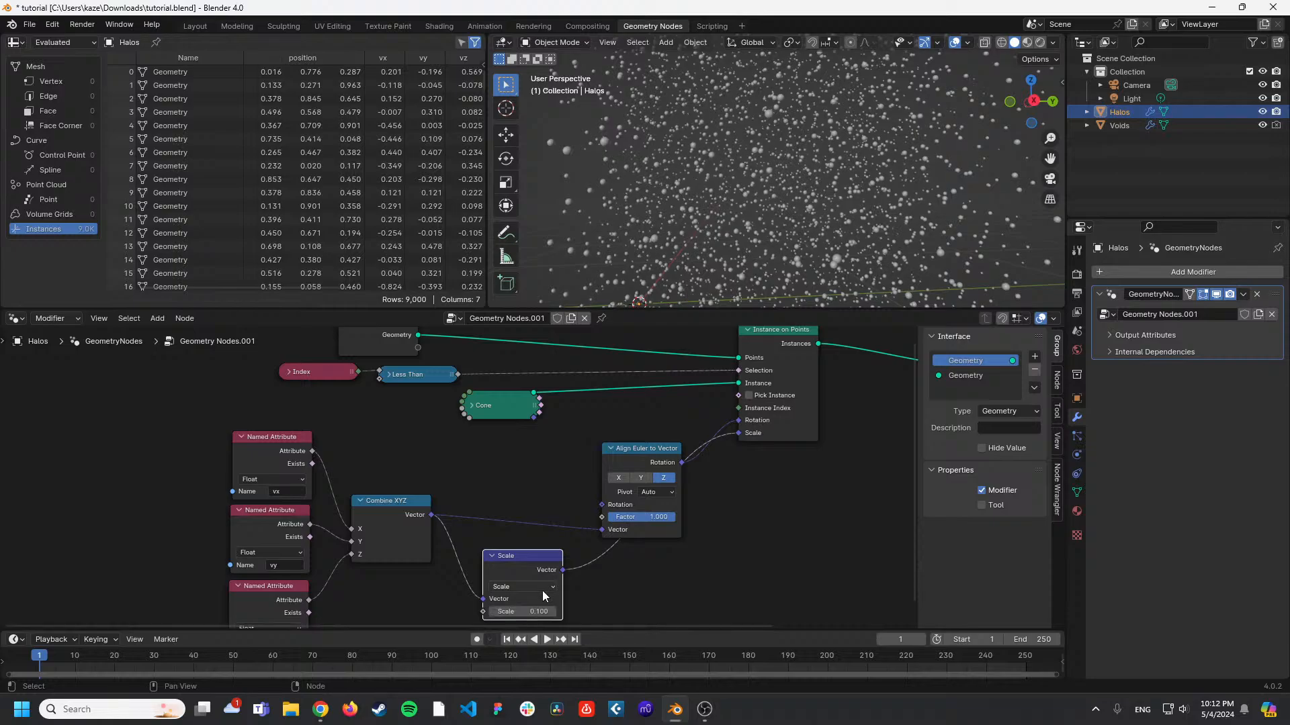
{"action": "left_click", "coordinate": [546, 608]}
{"action": "key", "text": "Return"}
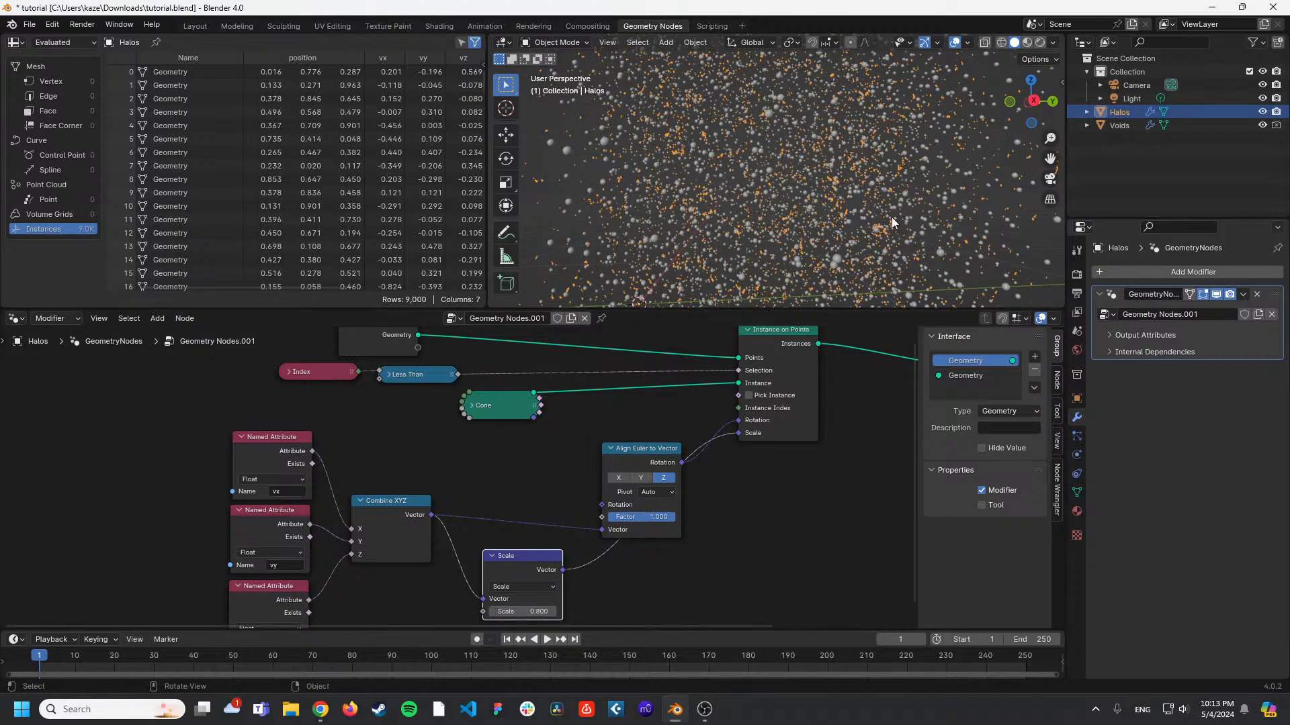
{"action": "middle_click_drag", "start_coordinate": [796, 201], "coordinate": [774, 218]}
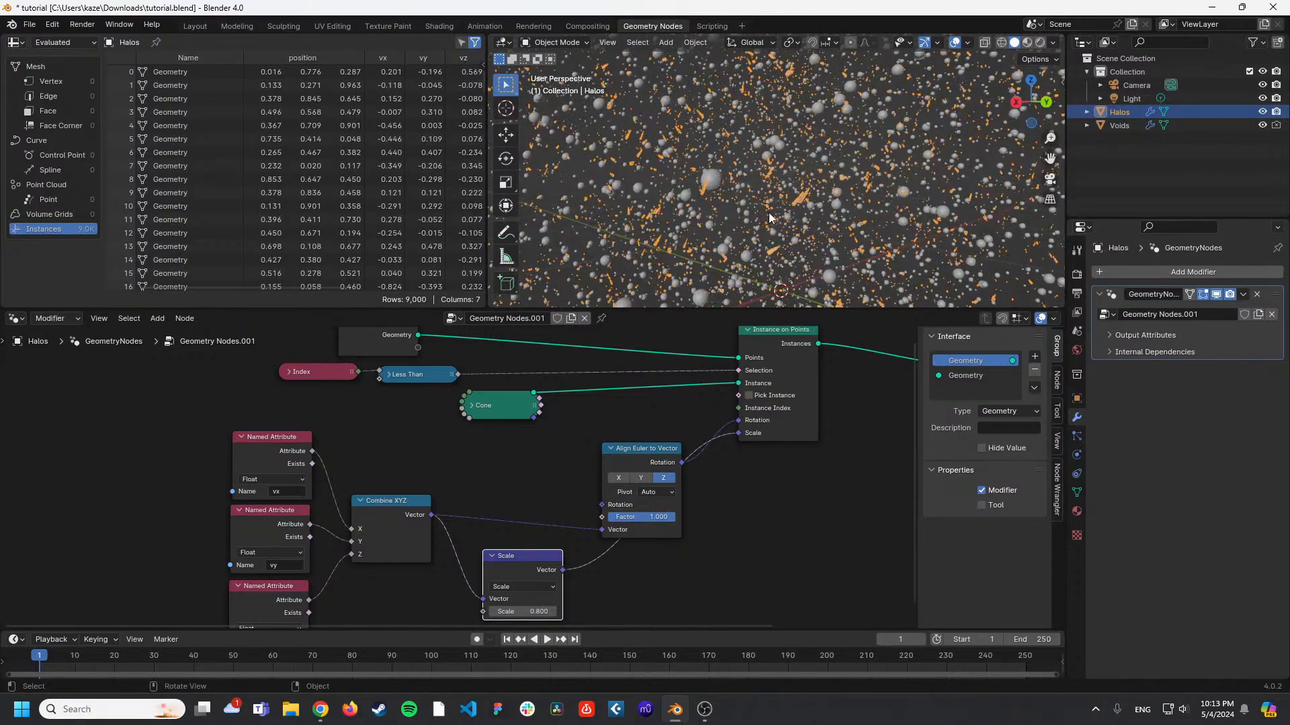
{"action": "left_click", "coordinate": [530, 611]}
{"action": "type", "text": "1"}
{"action": "key", "text": "Return"}
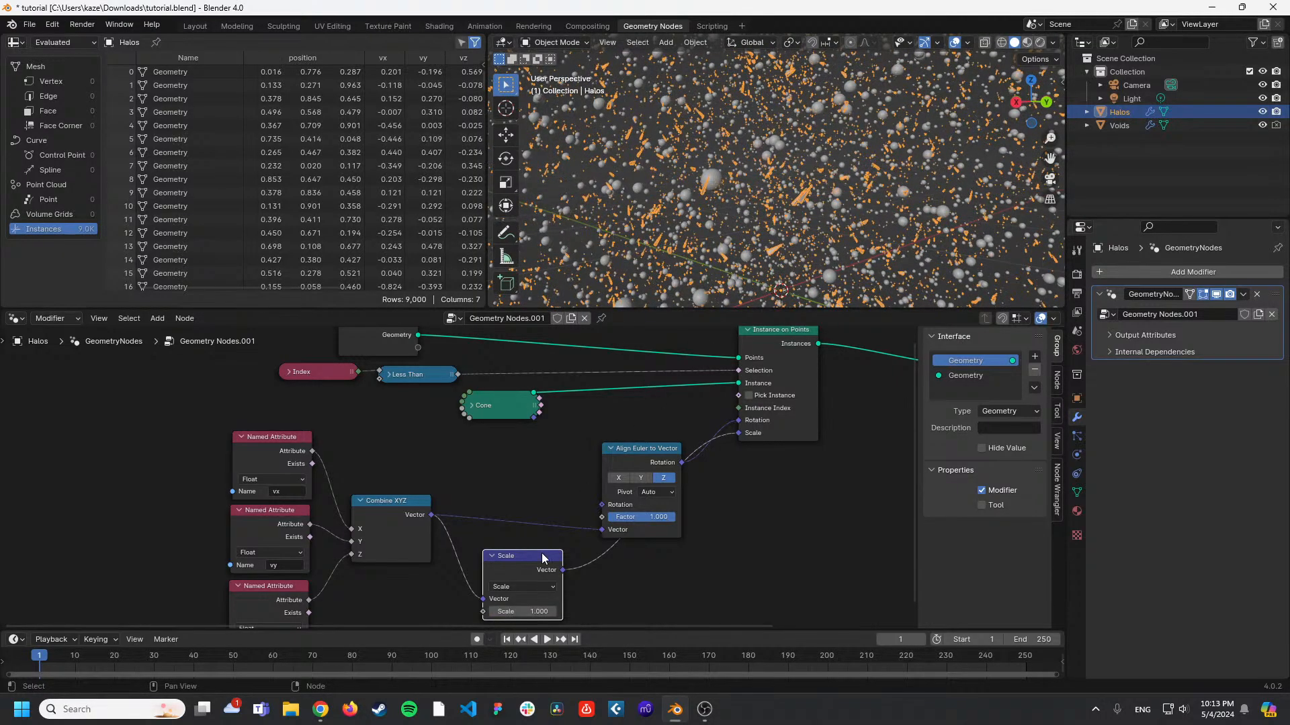
{"action": "middle_click_drag", "start_coordinate": [728, 254], "coordinate": [668, 246]}
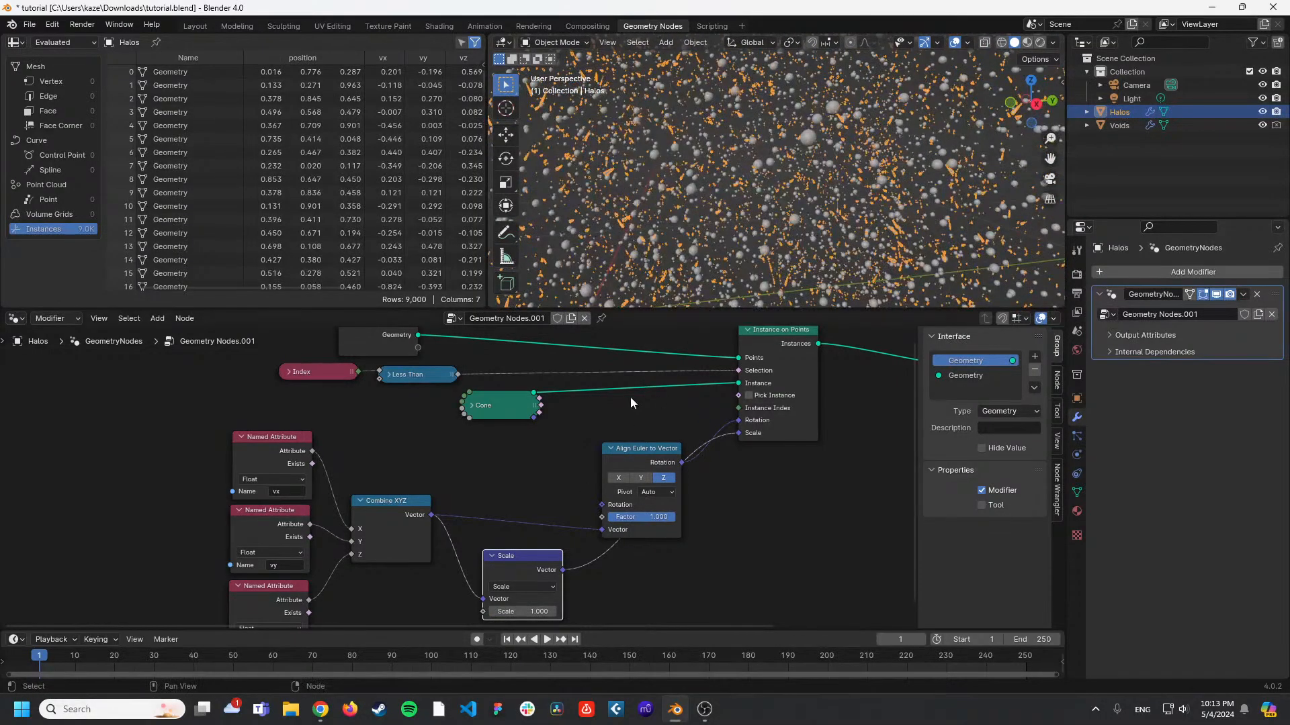
Move the Align Euler to Vector node above the Scale node, and set the Scale node's factor to 3.
{"action": "left_click_drag", "start_coordinate": [629, 449], "coordinate": [529, 436]}
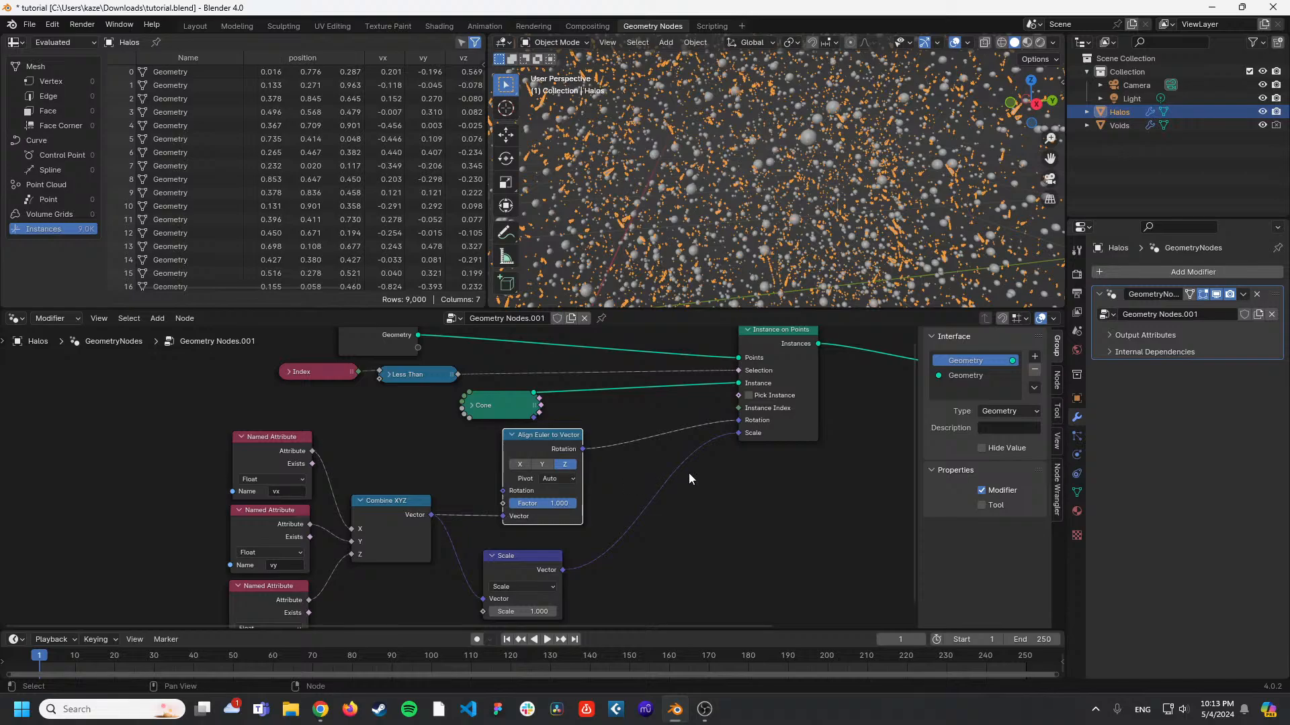
{"action": "scroll", "coordinate": [803, 269], "scroll_direction": "up", "scroll_amount": 3}
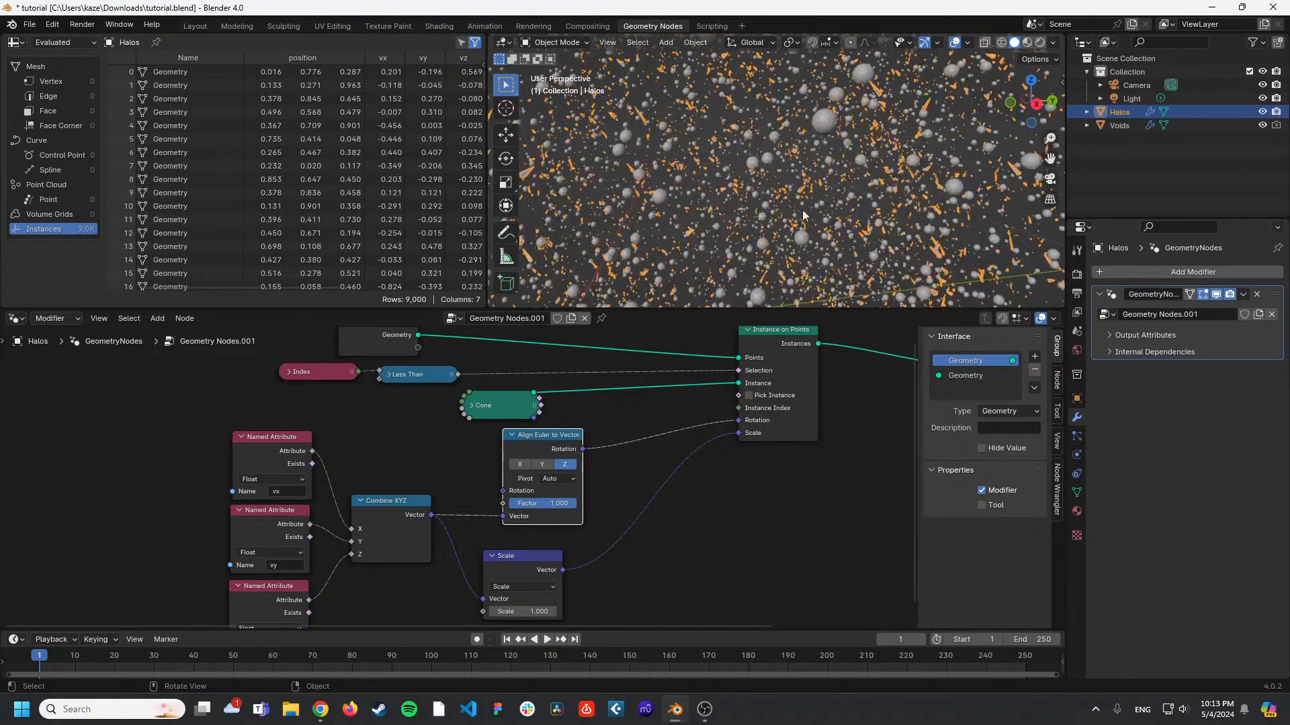
{"action": "middle_click_drag", "start_coordinate": [802, 215], "coordinate": [793, 222]}
{"action": "left_click", "coordinate": [528, 611]}
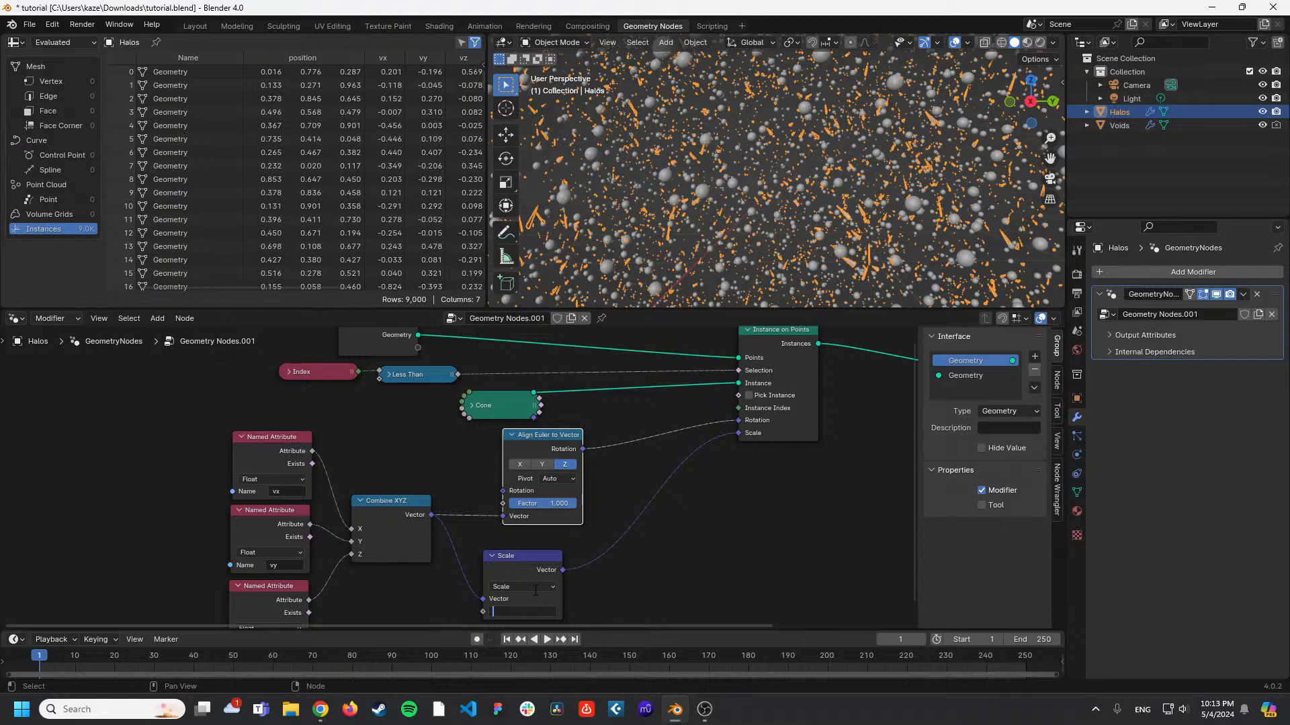
{"action": "type", "text": "3"}
{"action": "key", "text": "Return"}
Deselect the Halos object and hide the Voids object in the viewport.
{"action": "scroll", "coordinate": [698, 174], "scroll_direction": "down", "scroll_amount": 5}
{"action": "middle_click_drag", "start_coordinate": [698, 173], "coordinate": [671, 178]}
{"action": "left_click", "coordinate": [579, 197]}
{"action": "scroll", "coordinate": [653, 186], "scroll_direction": "up", "scroll_amount": 3}
{"action": "scroll", "coordinate": [672, 176], "scroll_direction": "down", "scroll_amount": 5}
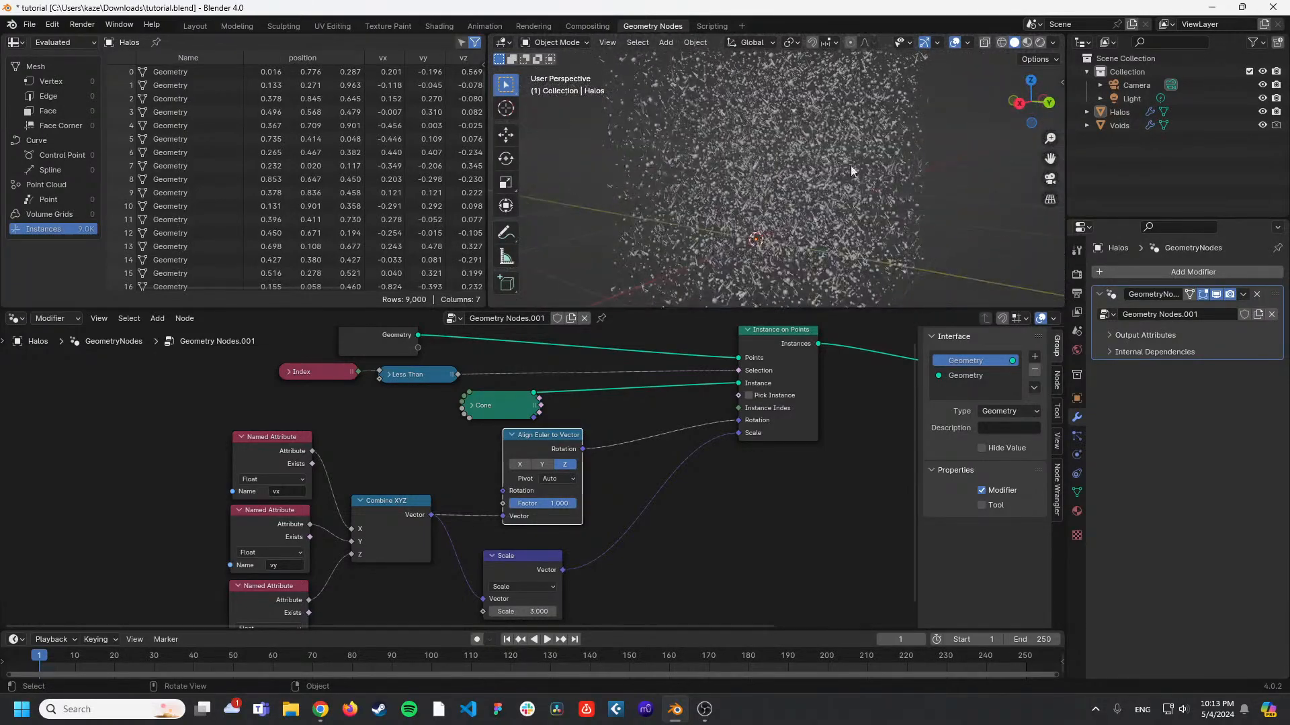
{"action": "left_click", "coordinate": [1261, 125]}
{"action": "middle_click_drag", "start_coordinate": [938, 216], "coordinate": [793, 288]}
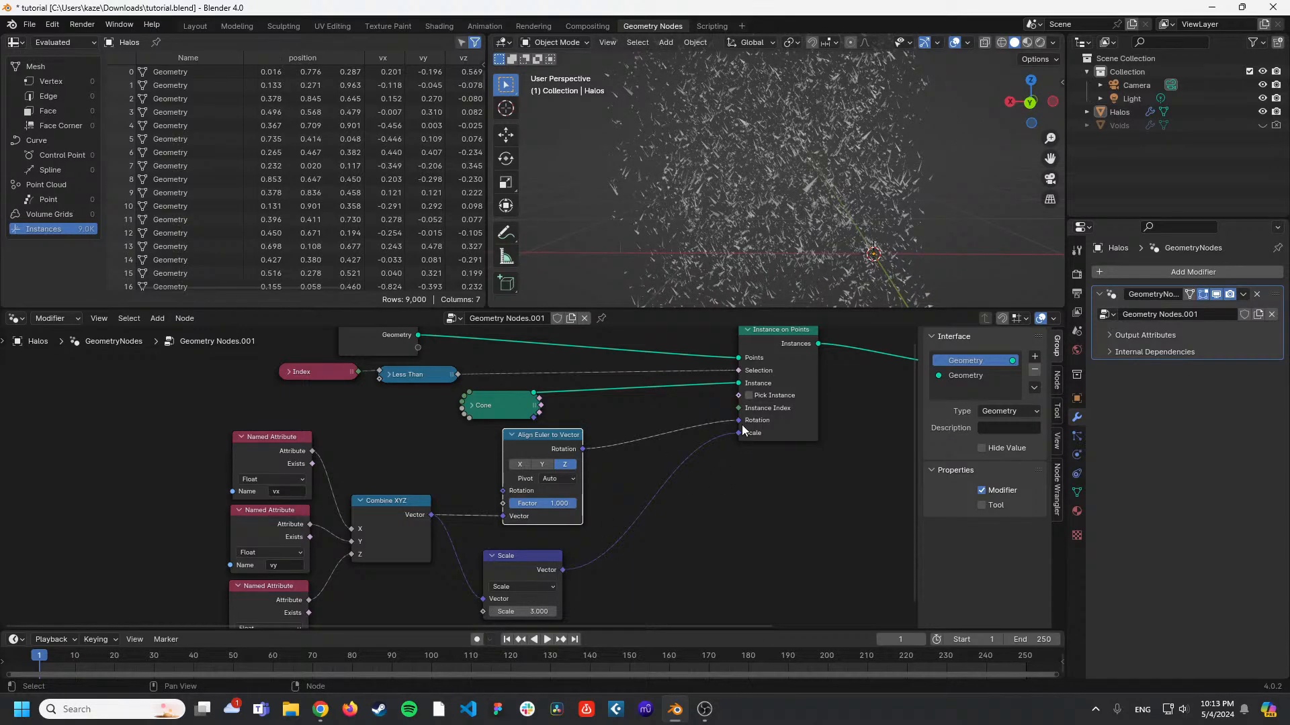
Unlink the Scale node from the Instance on Points scale and examine the cones at uniform size.
{"action": "left_click_drag", "start_coordinate": [743, 430], "coordinate": [711, 440]}
{"action": "scroll", "coordinate": [745, 235], "scroll_direction": "up", "scroll_amount": 5}
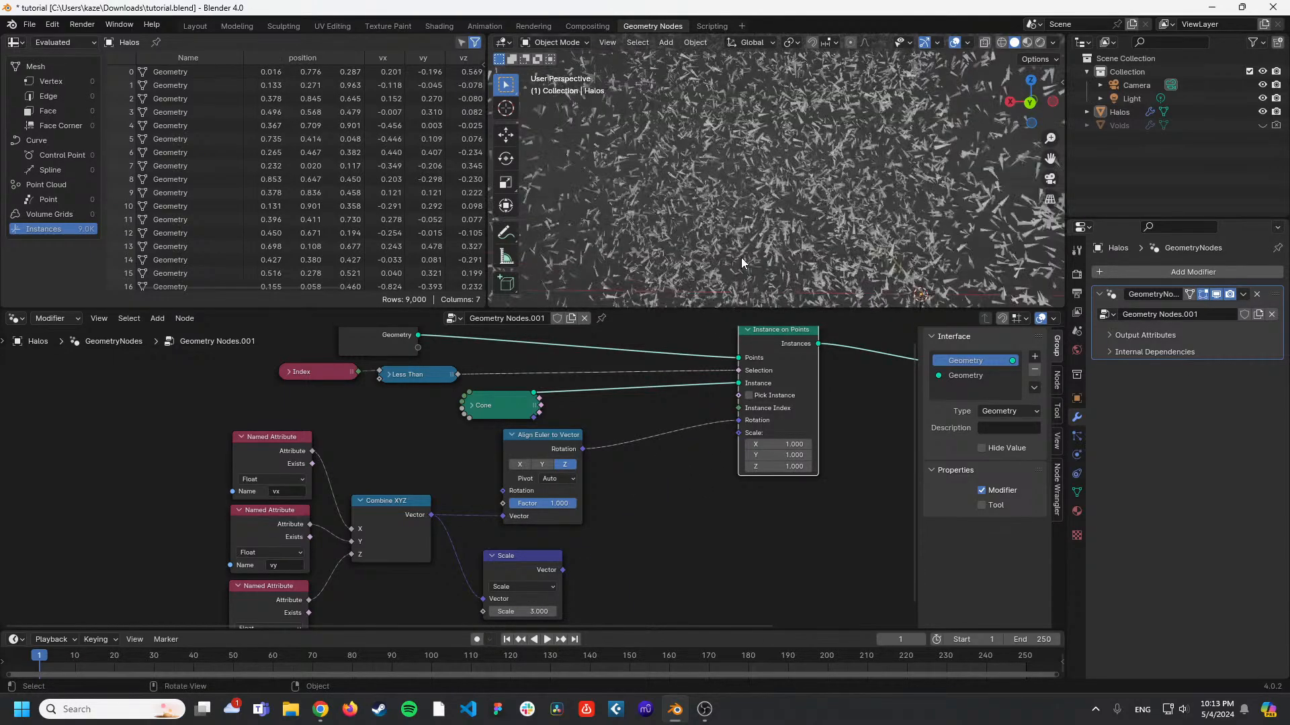
{"action": "middle_click_drag", "start_coordinate": [756, 231], "coordinate": [718, 219]}
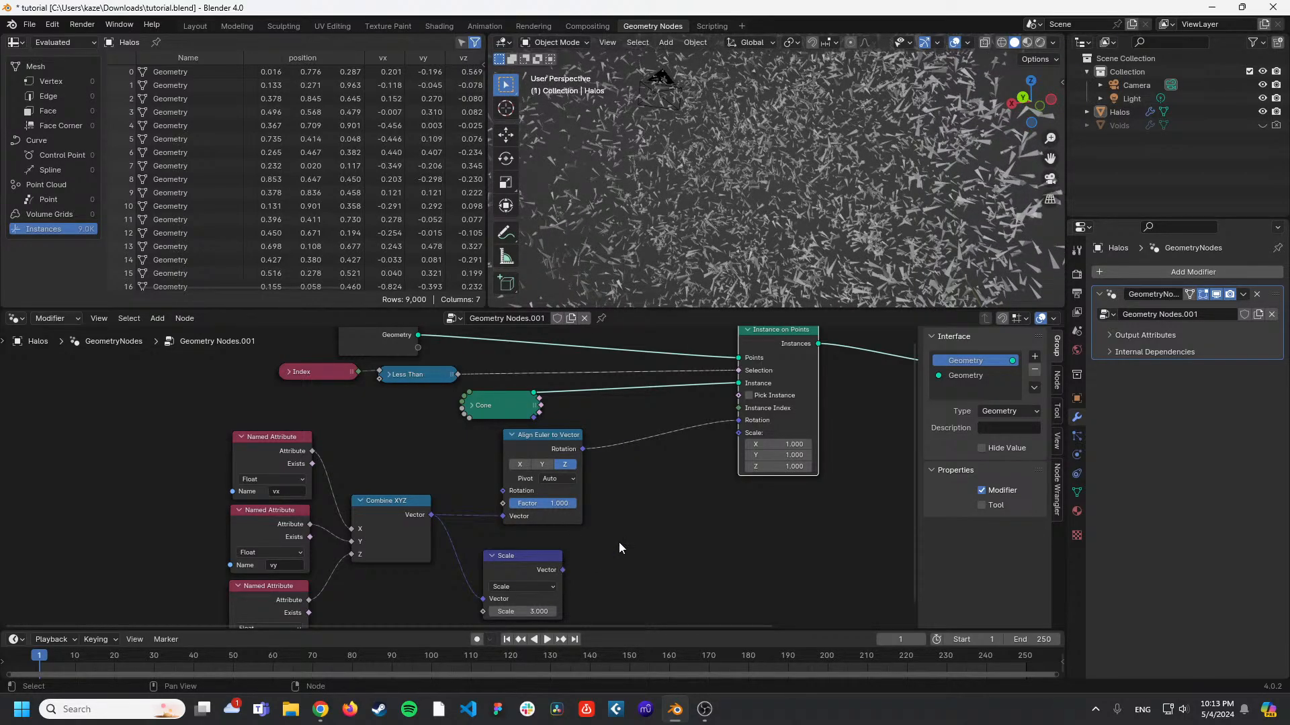
{"action": "mouse_move", "coordinate": [724, 186]}
{"action": "middle_mouse_down"}
{"action": "mouse_move", "coordinate": [739, 159]}
{"action": "mouse_move", "coordinate": [743, 186]}
{"action": "middle_mouse_up"}
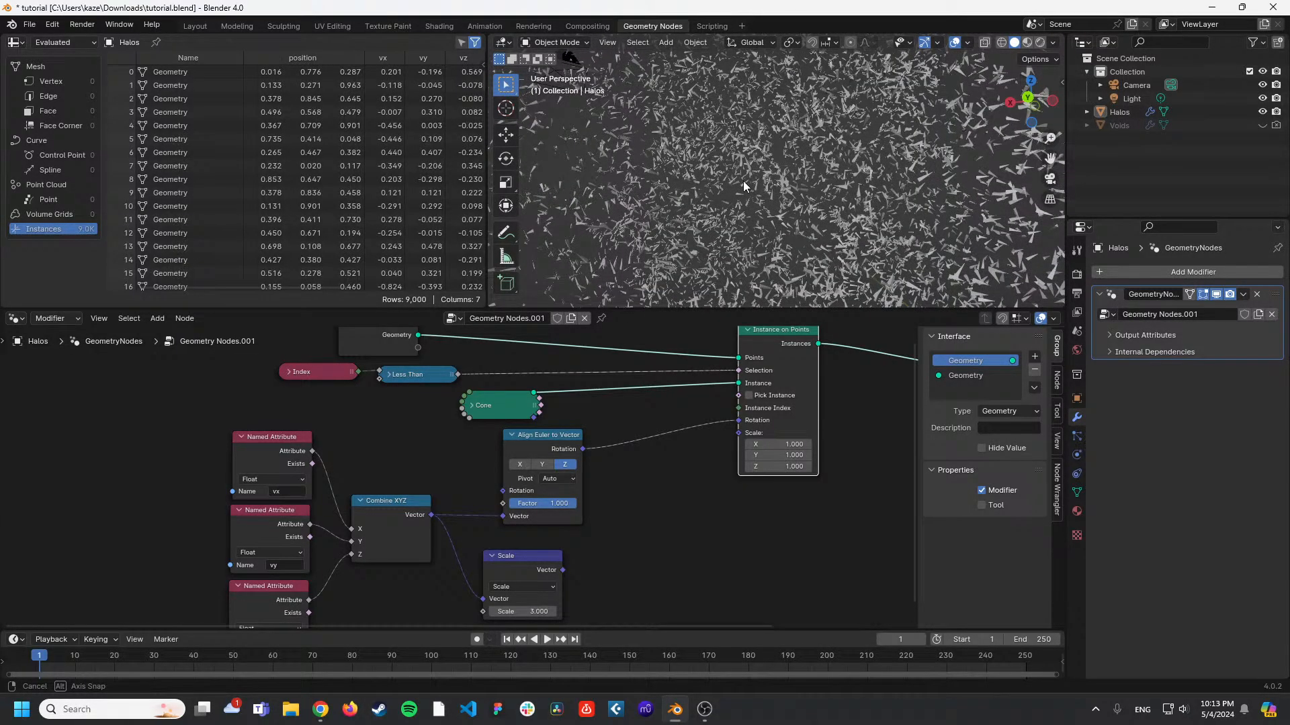
{"action": "middle_click_drag", "start_coordinate": [744, 186], "coordinate": [744, 188]}
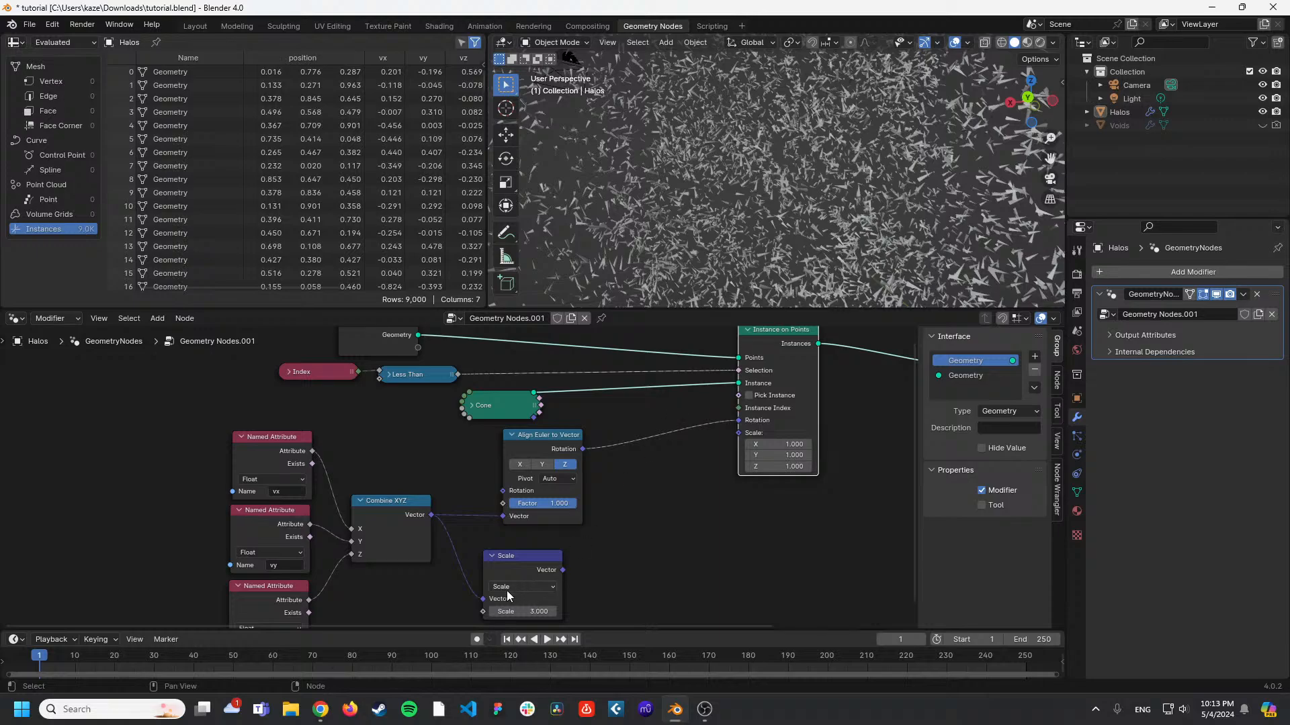
Detach the Scale node from Combine XYZ and feed it into the Instance on Points scale with a vector of 1, 1, 1.
{"action": "left_click_drag", "start_coordinate": [517, 567], "coordinate": [560, 598]}
{"action": "left_click_drag", "start_coordinate": [630, 552], "coordinate": [738, 433]}
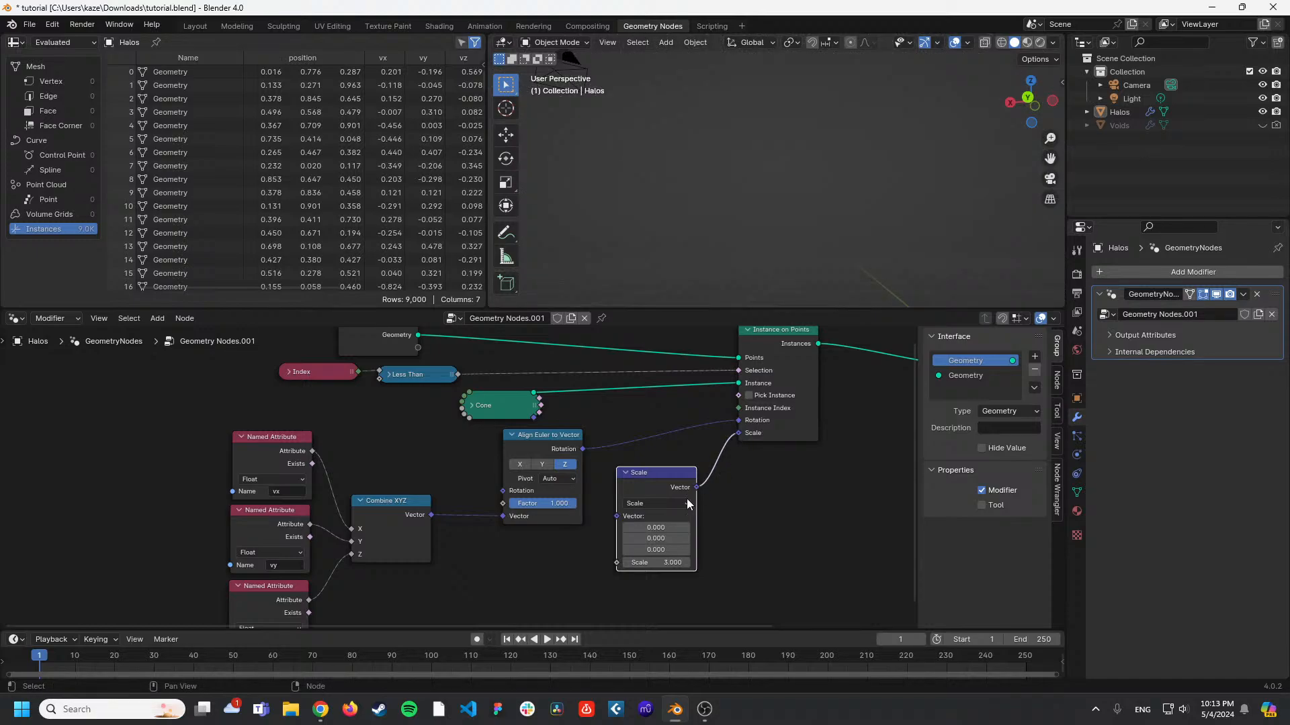
{"action": "left_click", "coordinate": [657, 528]}
{"action": "type", "text": "1"}
{"action": "key", "text": "Tab"}
{"action": "type", "text": "1"}
{"action": "key", "text": "Tab"}
{"action": "type", "text": "1"}
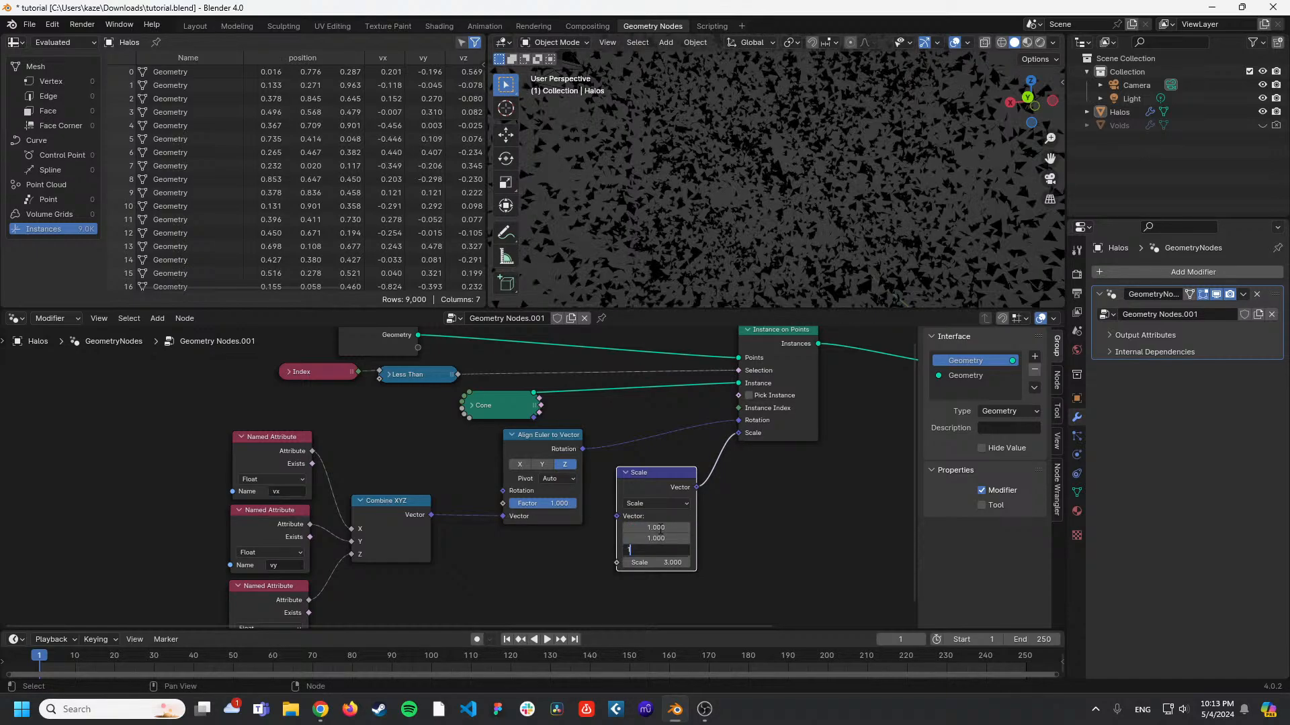
{"action": "key", "text": "Tab"}
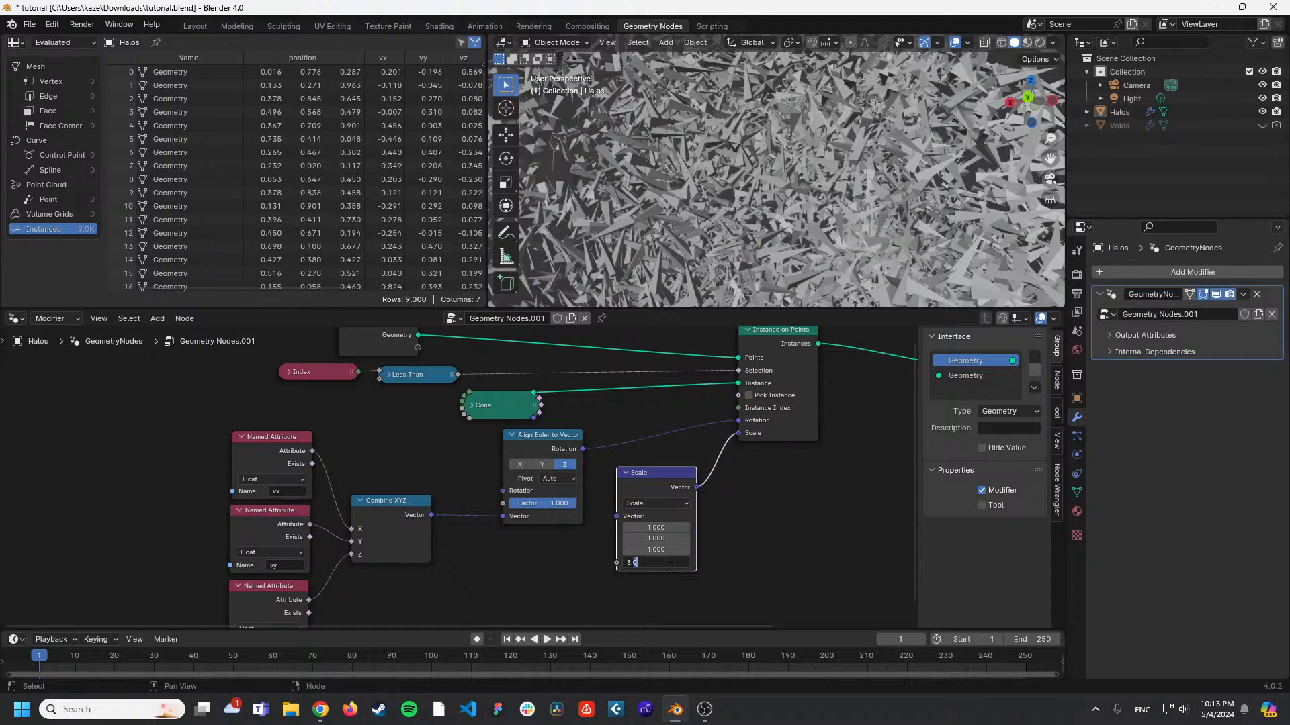
Try factors of 0.0 and 0.1 on the Scale node.
{"action": "left_click", "coordinate": [763, 549]}
{"action": "left_click", "coordinate": [675, 562]}
{"action": "type", "text": "0.0"}
{"action": "key", "text": "Return"}
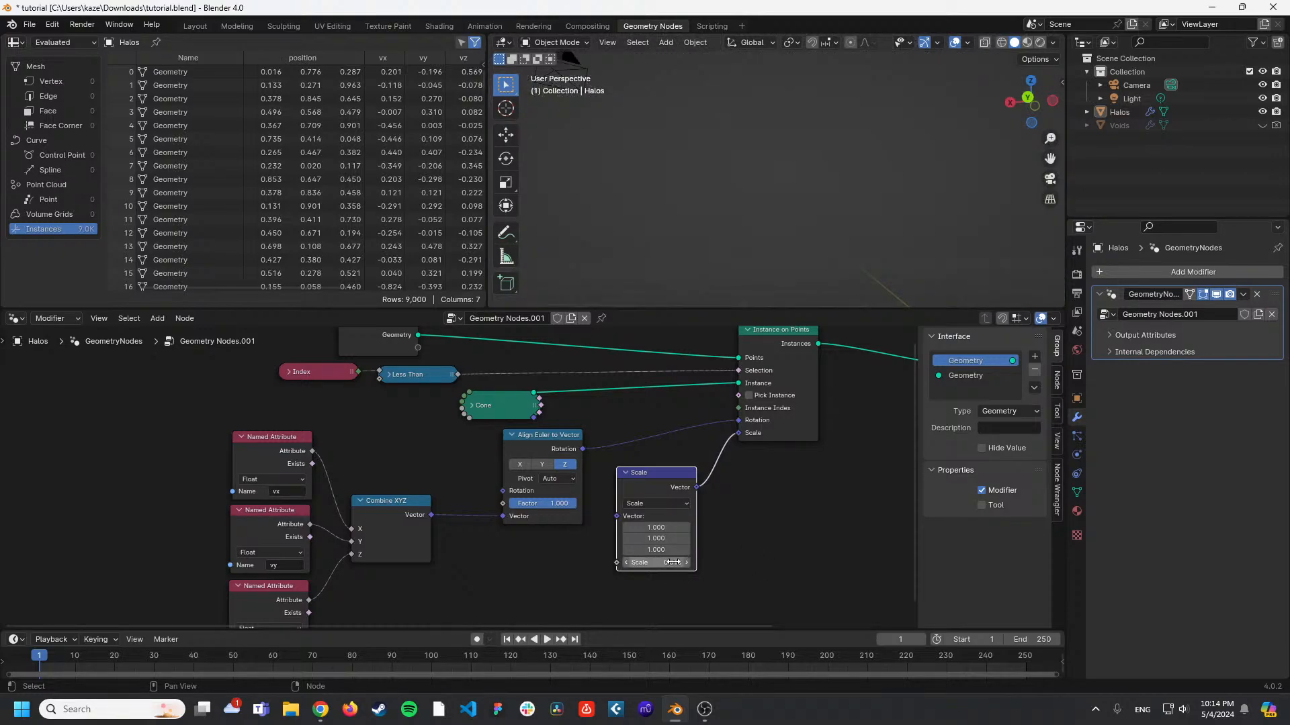
{"action": "left_click", "coordinate": [674, 562]}
{"action": "type", "text": "0.1"}
{"action": "key", "text": "Return"}
Set the Scale node's factor to 0.9.
{"action": "left_click", "coordinate": [674, 562]}
{"action": "type", "text": "0.9"}
{"action": "key", "text": "Return"}
{"action": "middle_click_drag", "start_coordinate": [895, 256], "coordinate": [639, 269]}
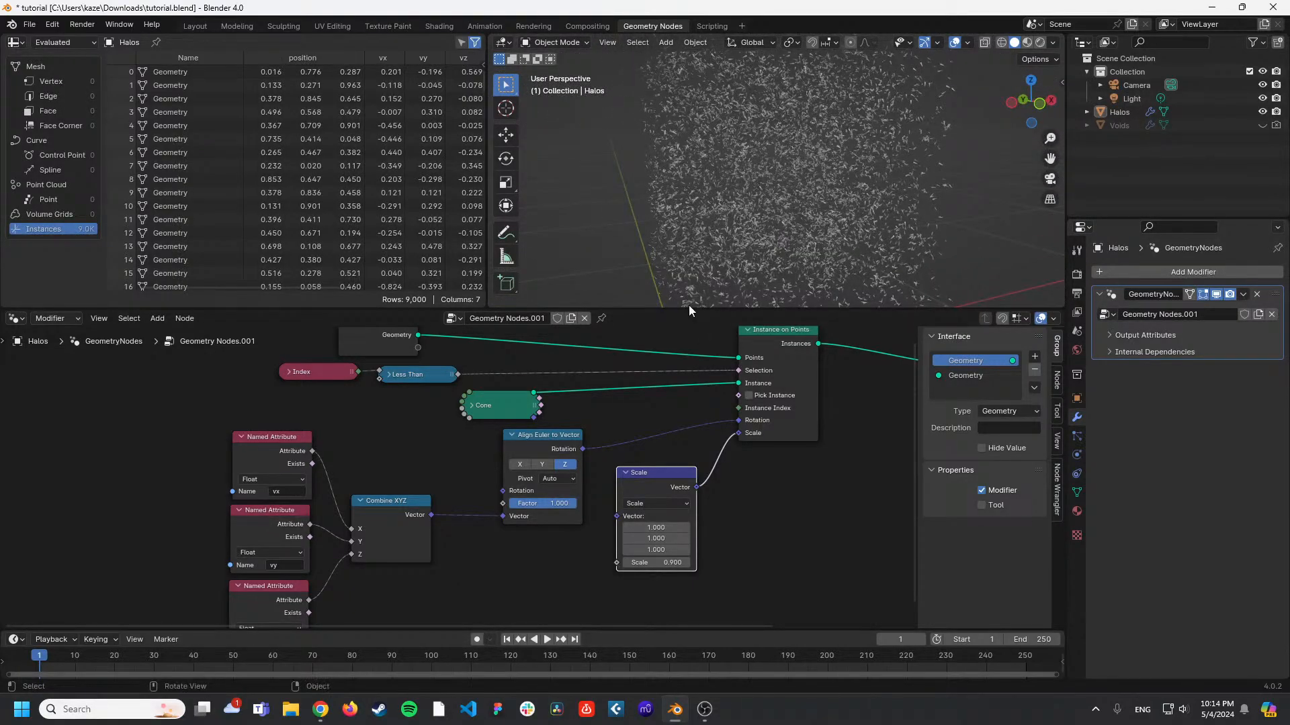
Enlarge the 3D viewport and examine the orientation of the velocity cones from several angles.
{"action": "left_click_drag", "start_coordinate": [691, 311], "coordinate": [695, 420]}
{"action": "middle_click_drag", "start_coordinate": [734, 284], "coordinate": [782, 278]}
{"action": "middle_click_drag", "start_coordinate": [670, 462], "coordinate": [545, 563]}
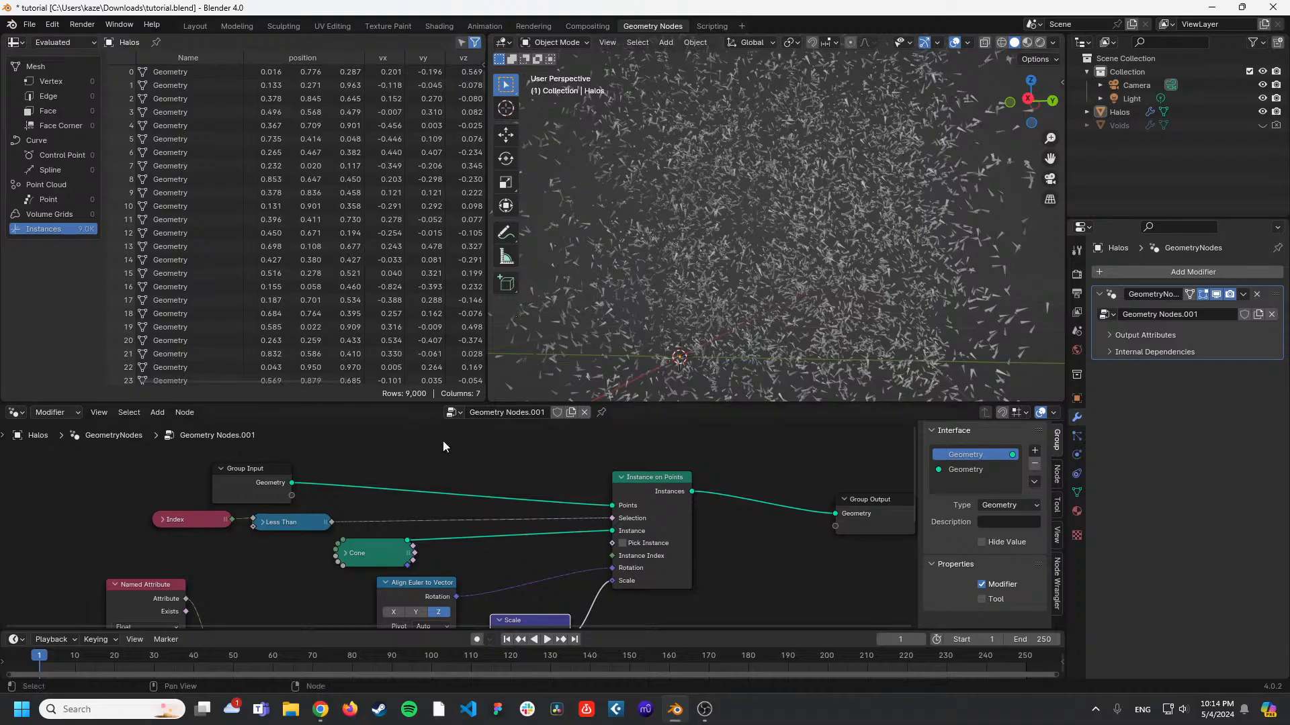
{"action": "middle_click_drag", "start_coordinate": [698, 286], "coordinate": [621, 321]}
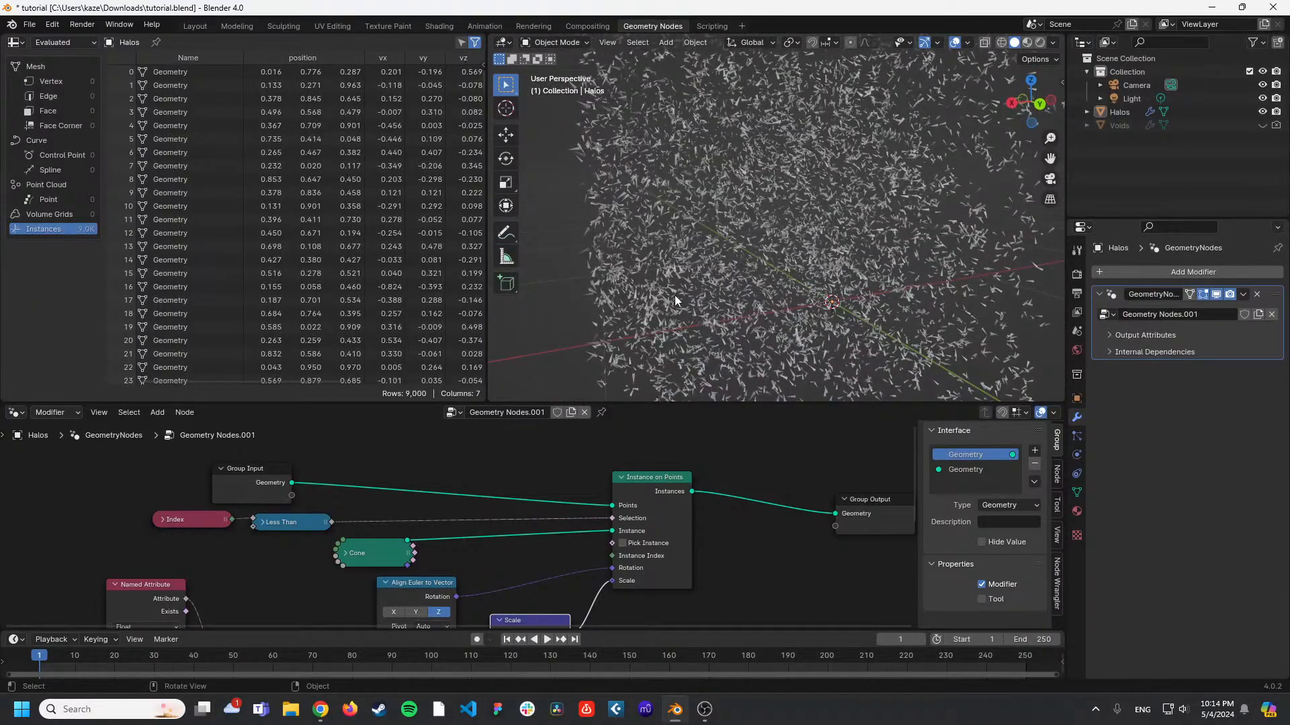
Enlarge the node editor and collapse the Scale, Align Euler to Vector, Combine XYZ and three Named Attribute nodes.
{"action": "left_click_drag", "start_coordinate": [652, 401], "coordinate": [653, 267]}
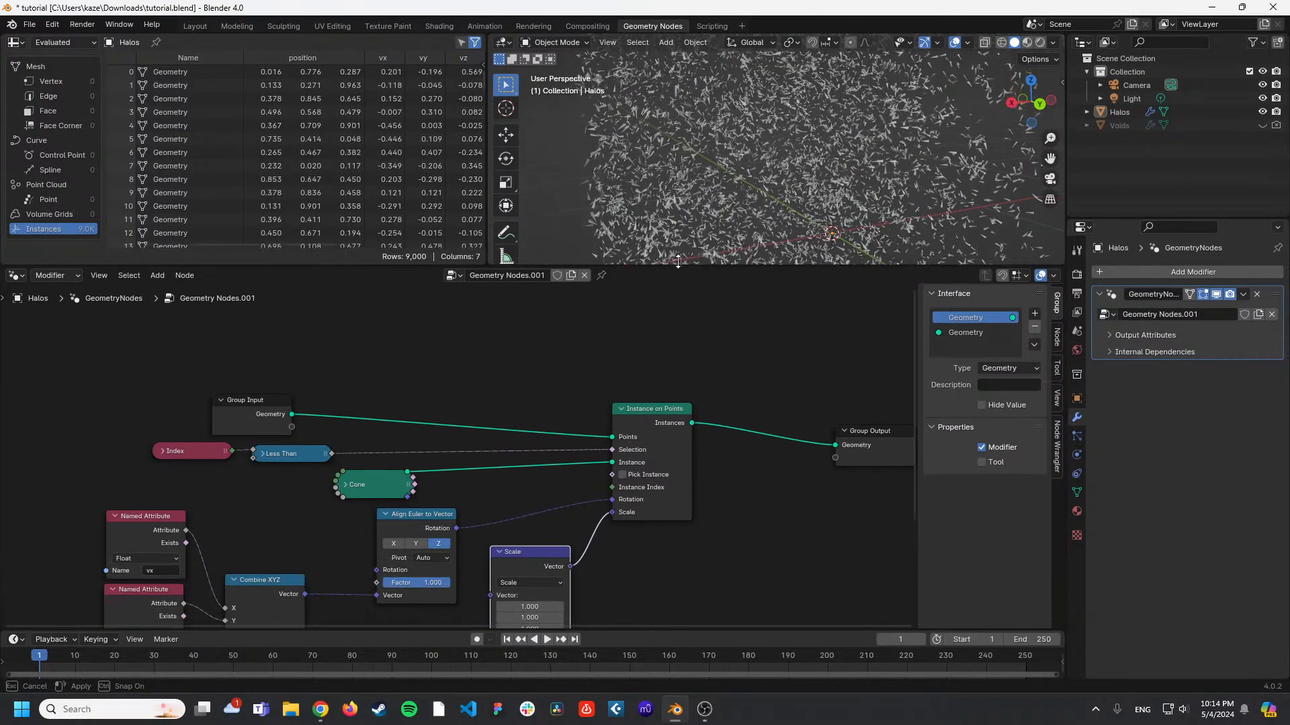
{"action": "left_click", "coordinate": [500, 551]}
{"action": "middle_click_drag", "start_coordinate": [559, 441], "coordinate": [615, 369]}
{"action": "left_click", "coordinate": [438, 442]}
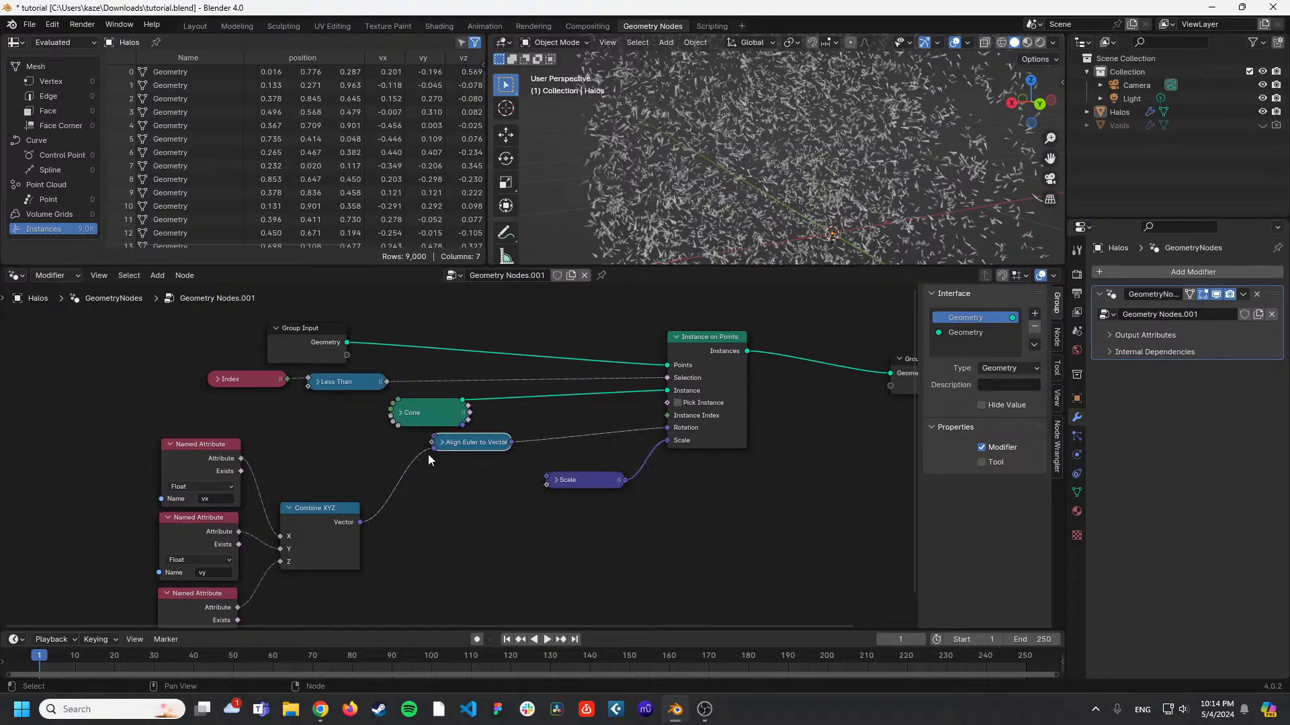
{"action": "left_click", "coordinate": [288, 509]}
{"action": "left_click_drag", "start_coordinate": [470, 442], "coordinate": [481, 473]}
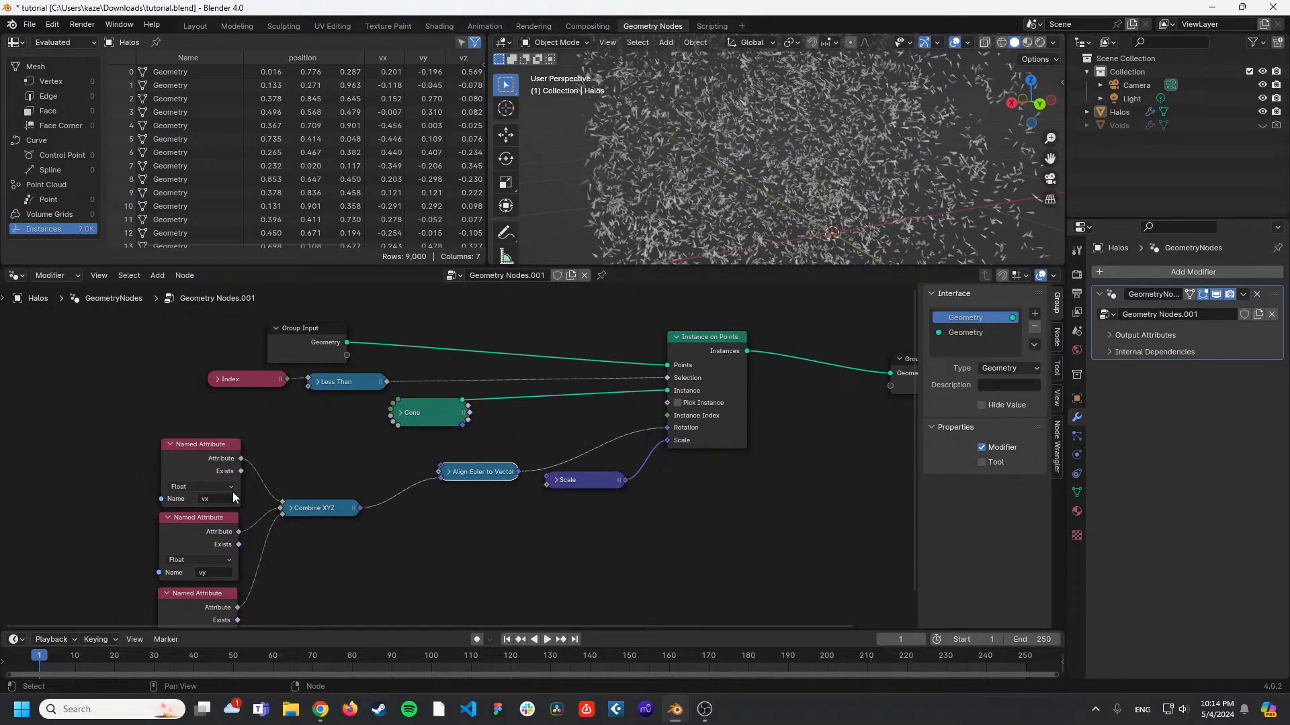
{"action": "left_click", "coordinate": [169, 445]}
{"action": "left_click", "coordinate": [168, 518]}
{"action": "left_click", "coordinate": [166, 593]}
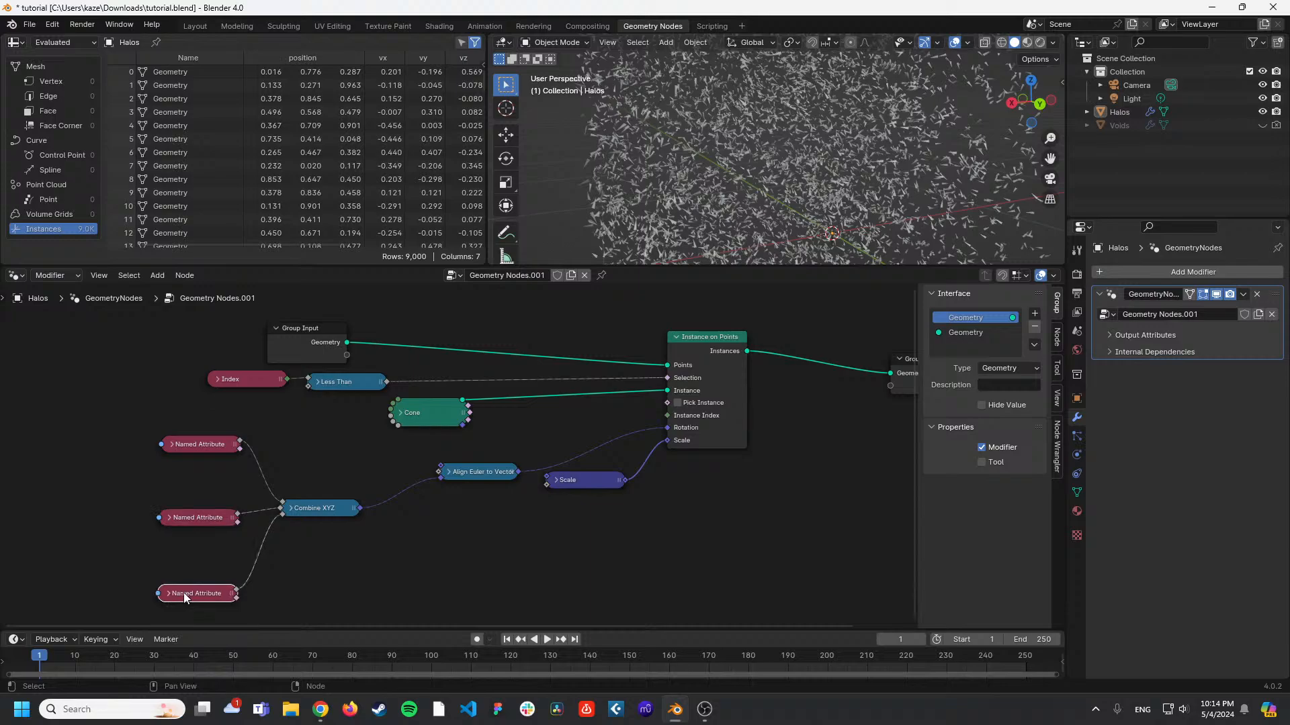
Group the collapsed Named Attribute and Combine XYZ nodes compactly beside Align Euler to Vector, and move the Scale node slightly down.
{"action": "left_click_drag", "start_coordinate": [183, 592], "coordinate": [180, 553]}
{"action": "left_click_drag", "start_coordinate": [195, 444], "coordinate": [192, 495]}
{"action": "left_click_drag", "start_coordinate": [152, 470], "coordinate": [221, 557]}
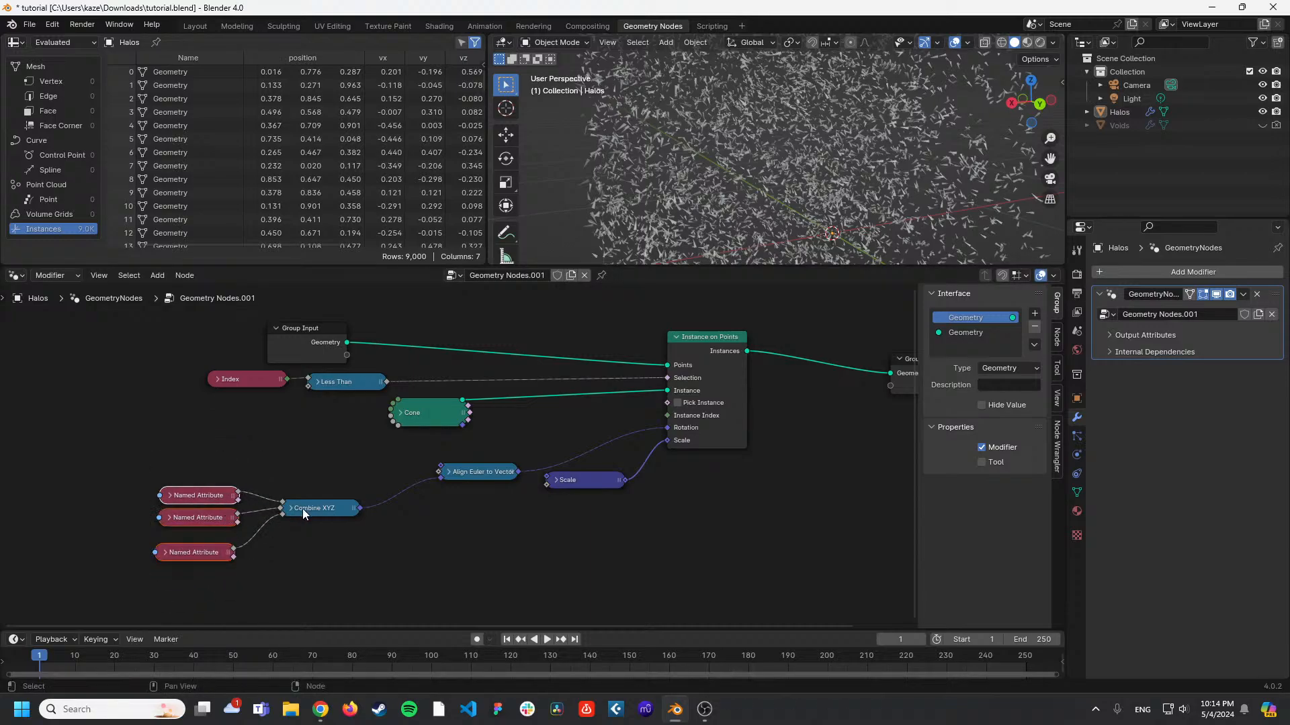
{"action": "left_click_drag", "start_coordinate": [172, 451], "coordinate": [371, 575]}
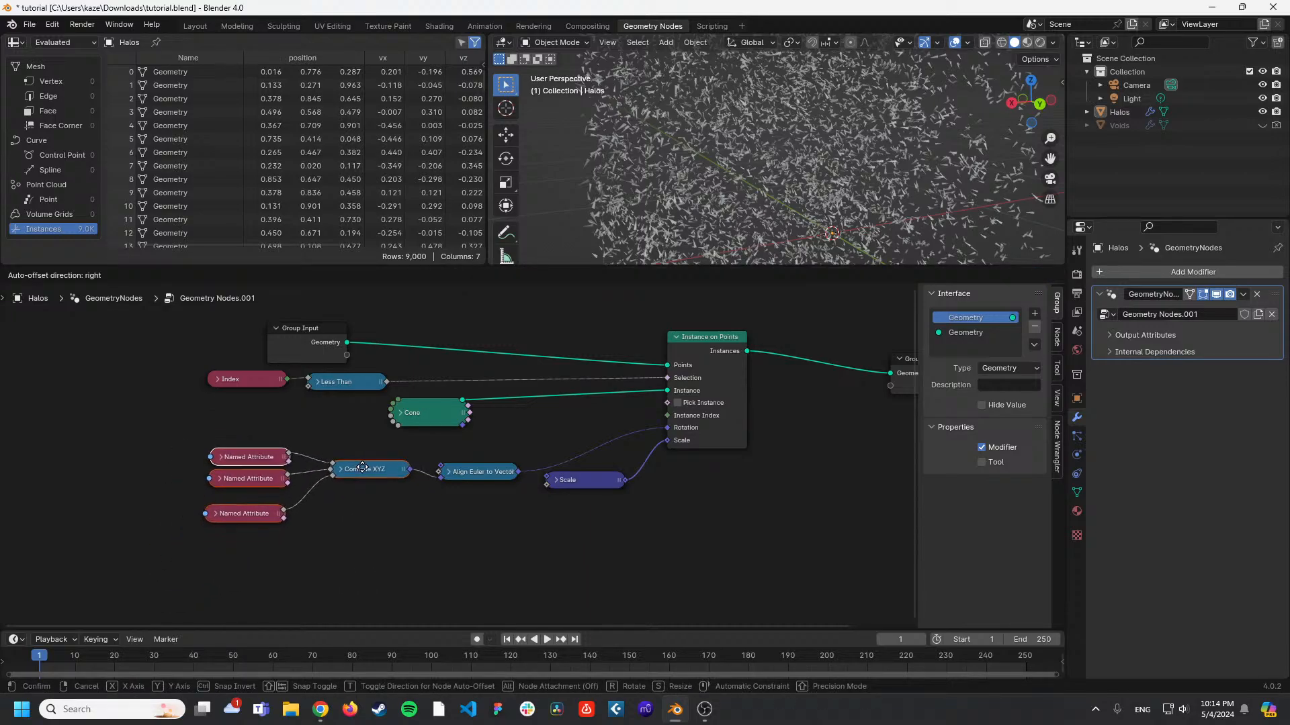
{"action": "left_click", "coordinate": [363, 468]}
{"action": "middle_click_drag", "start_coordinate": [590, 438], "coordinate": [474, 496]}
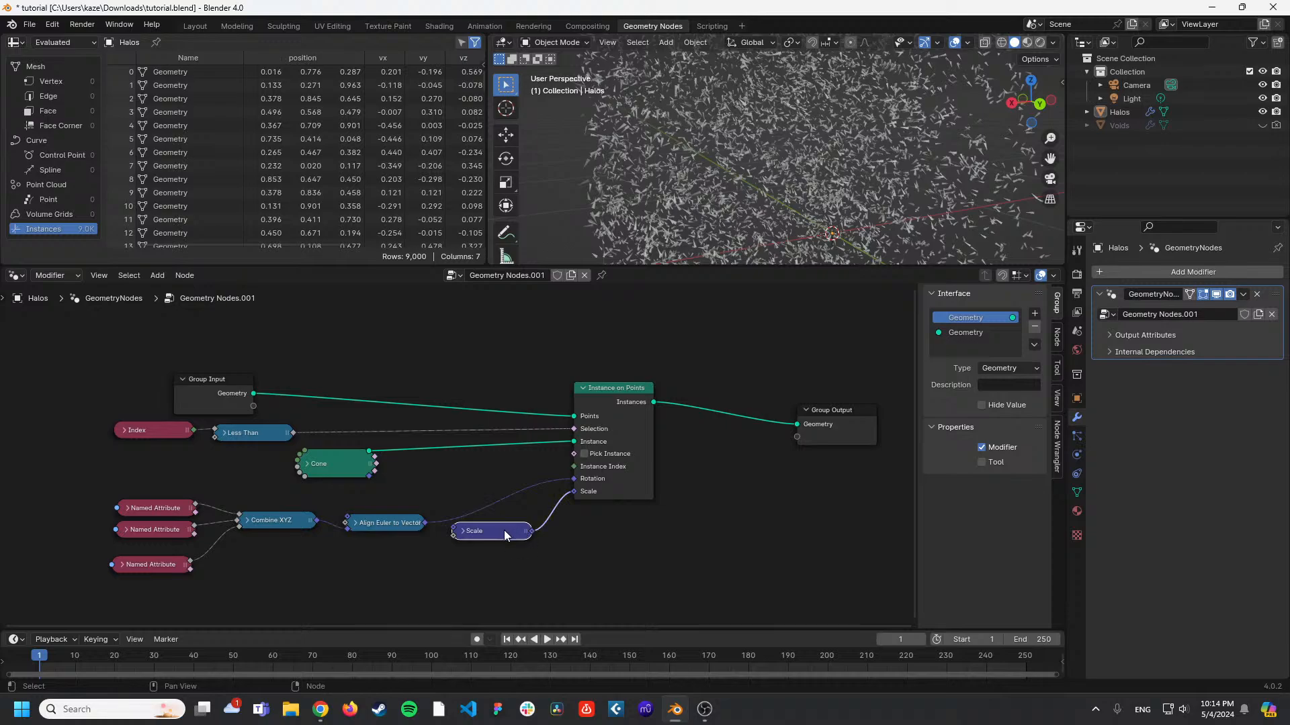
{"action": "left_click_drag", "start_coordinate": [504, 530], "coordinate": [508, 548]}
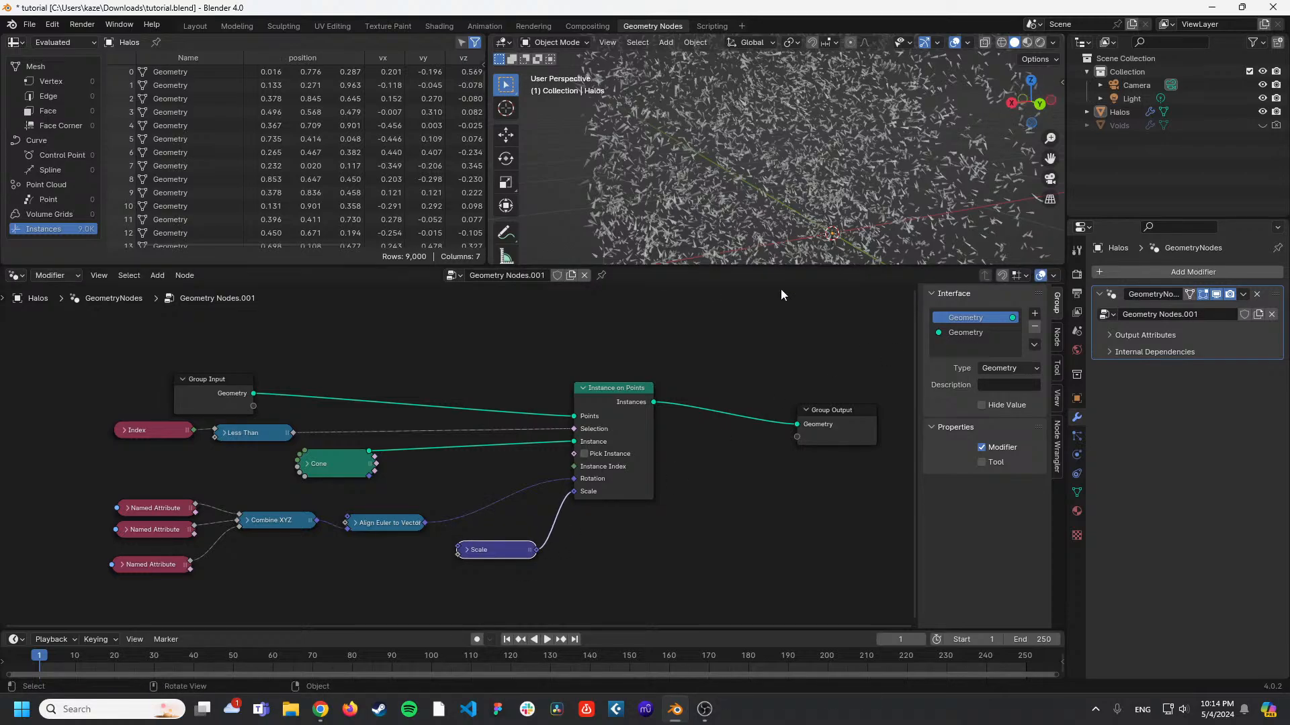
Move Group Output farther from Instance on Points and insert a Realize Instances node between them.
{"action": "middle_click_drag", "start_coordinate": [666, 359], "coordinate": [620, 389]}
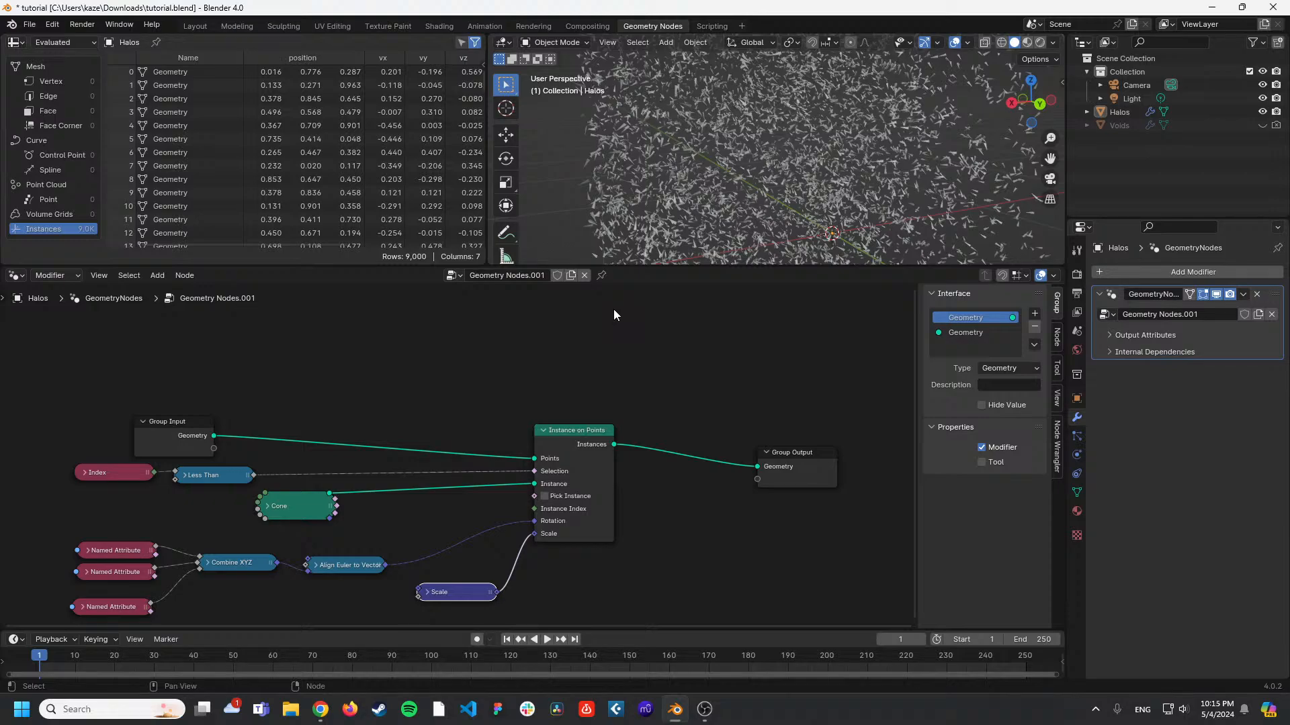
{"action": "left_click_drag", "start_coordinate": [799, 476], "coordinate": [843, 474]}
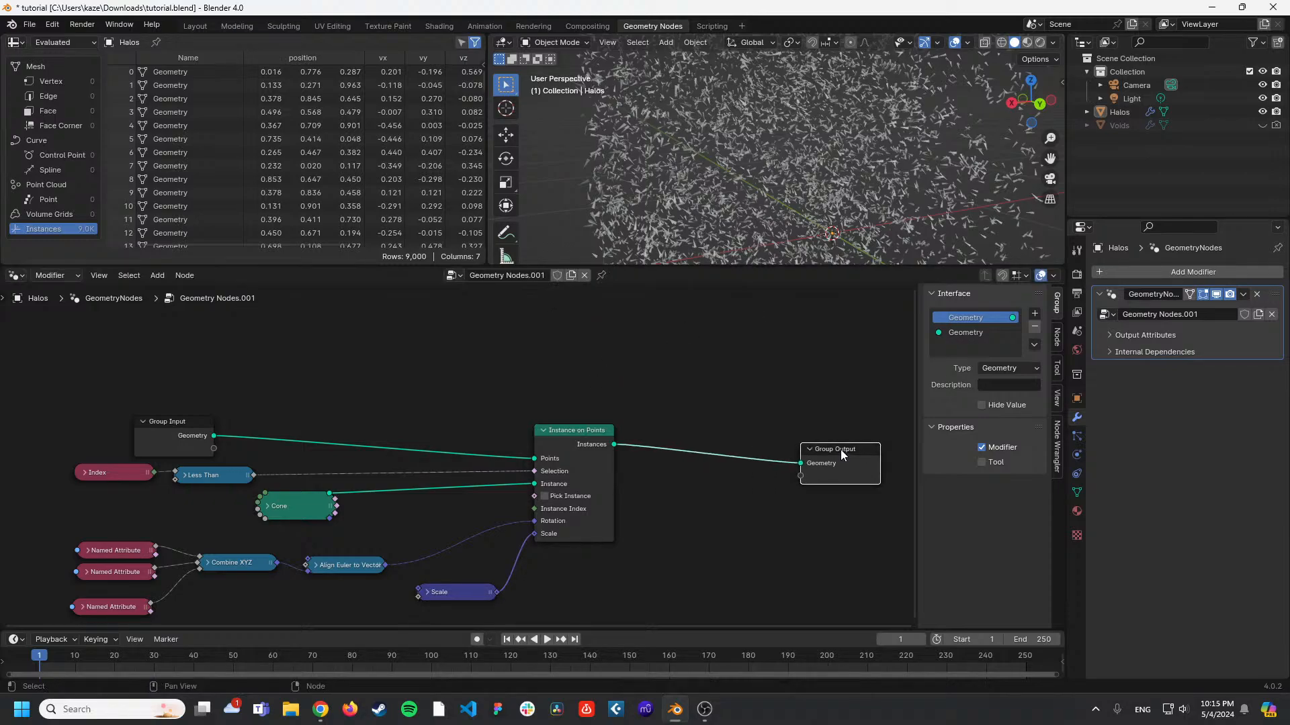
{"action": "key", "text": "shift+a"}
{"action": "type", "text": "re"}
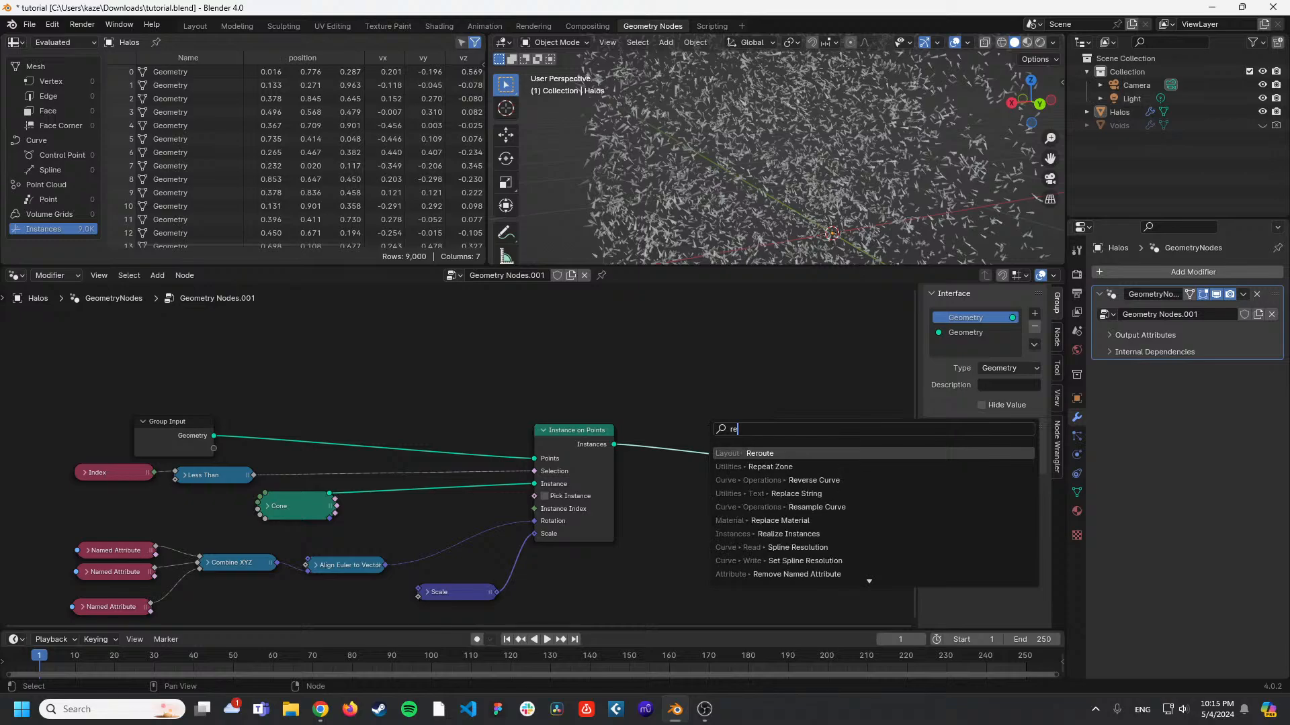
{"action": "type", "text": "al"}
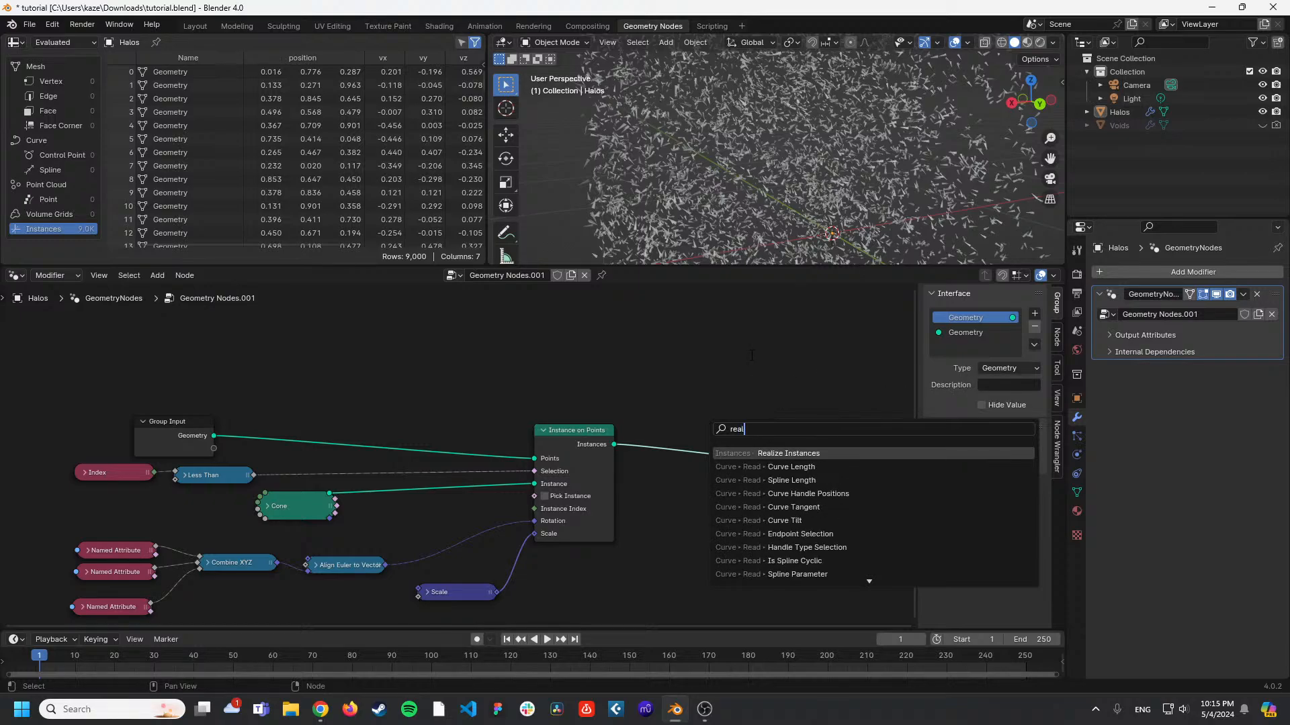
{"action": "key", "text": "Return"}
{"action": "left_click", "coordinate": [679, 450]}
{"action": "left_click_drag", "start_coordinate": [848, 456], "coordinate": [851, 457]}
{"action": "key", "text": "shift+a"}
{"action": "left_click", "coordinate": [790, 421]}
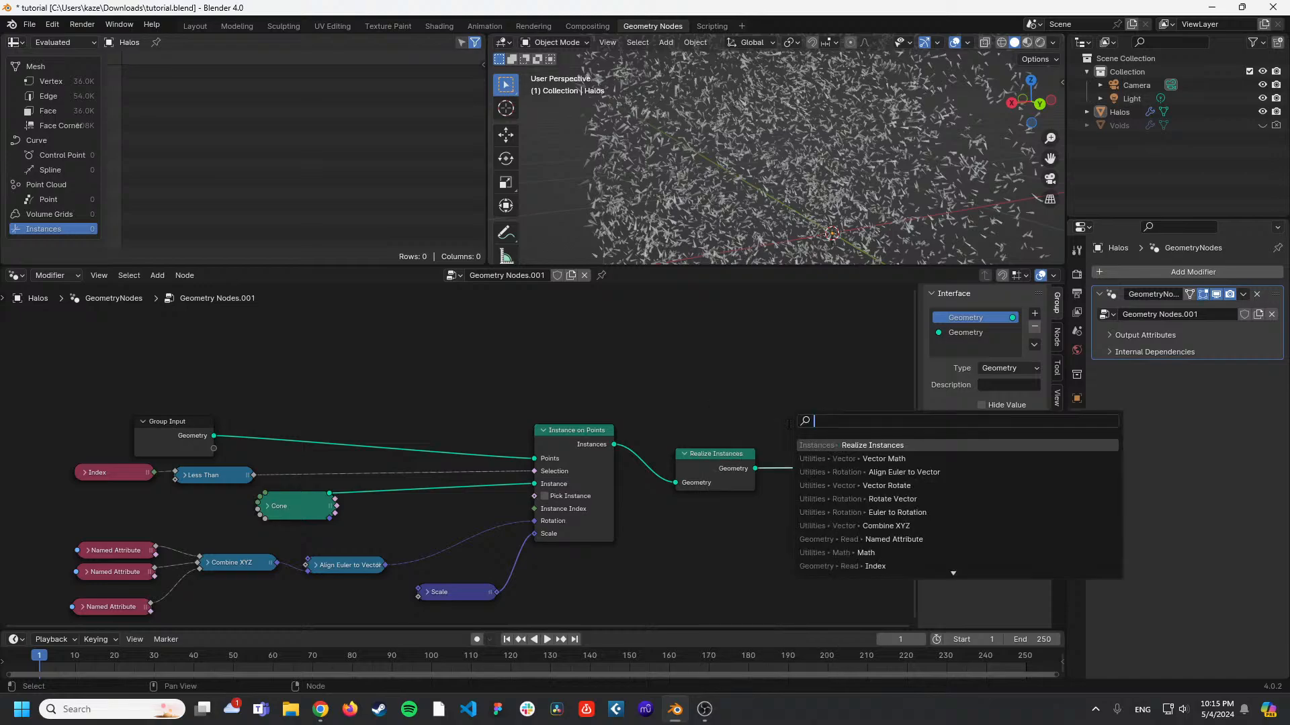
{"action": "type", "text": "material"}
{"action": "key", "text": "Return"}
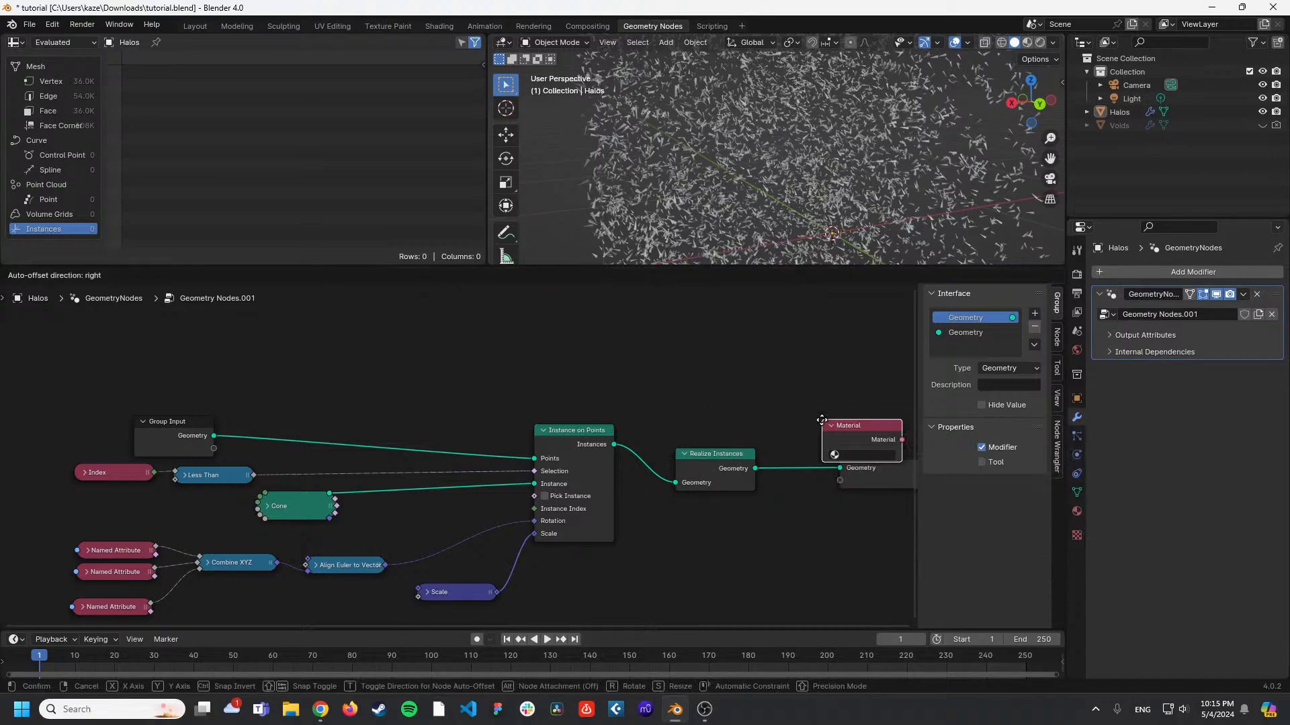
{"action": "left_click", "coordinate": [777, 457]}
{"action": "left_click_drag", "start_coordinate": [833, 478], "coordinate": [743, 530]}
{"action": "key", "text": "x"}
Insert a Set Material node between Realize Instances and Group Output, and move Group Input higher, clear of the Index and Less Than nodes.
{"action": "key", "text": "shift+a"}
{"action": "type", "text": "set mat"}
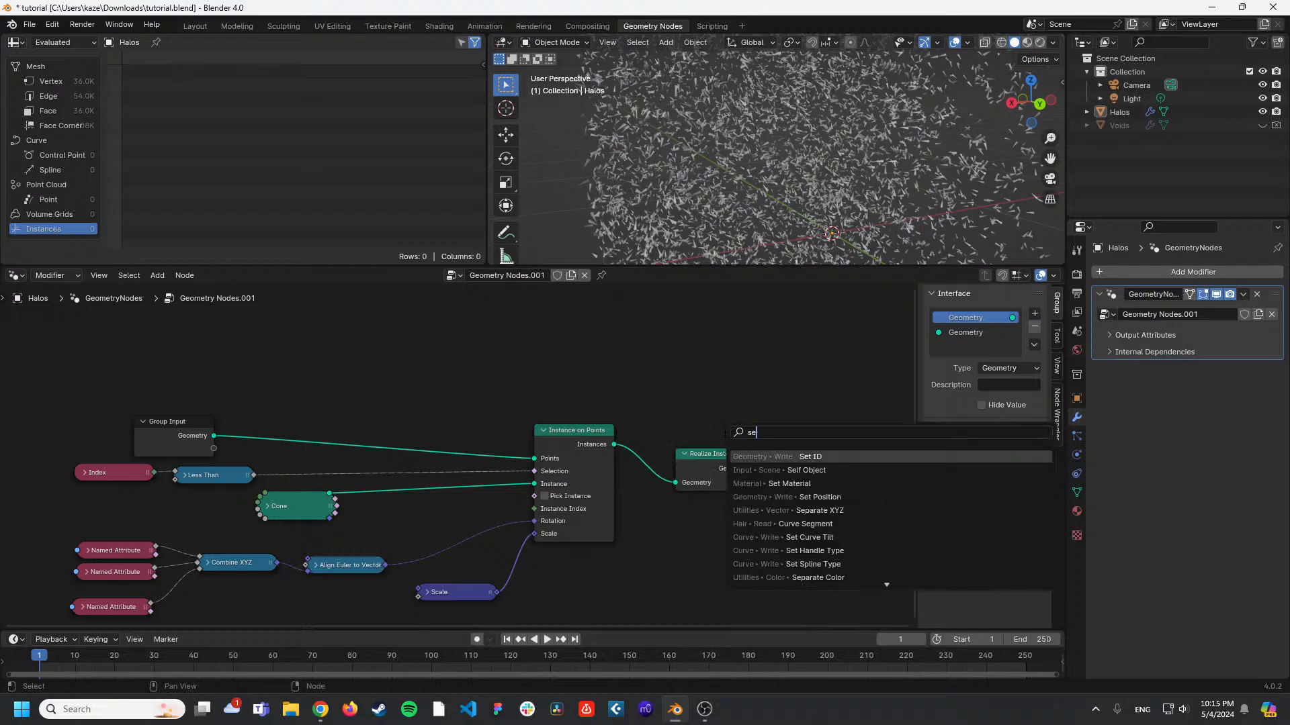
{"action": "key", "text": "Return"}
{"action": "left_click", "coordinate": [788, 450]}
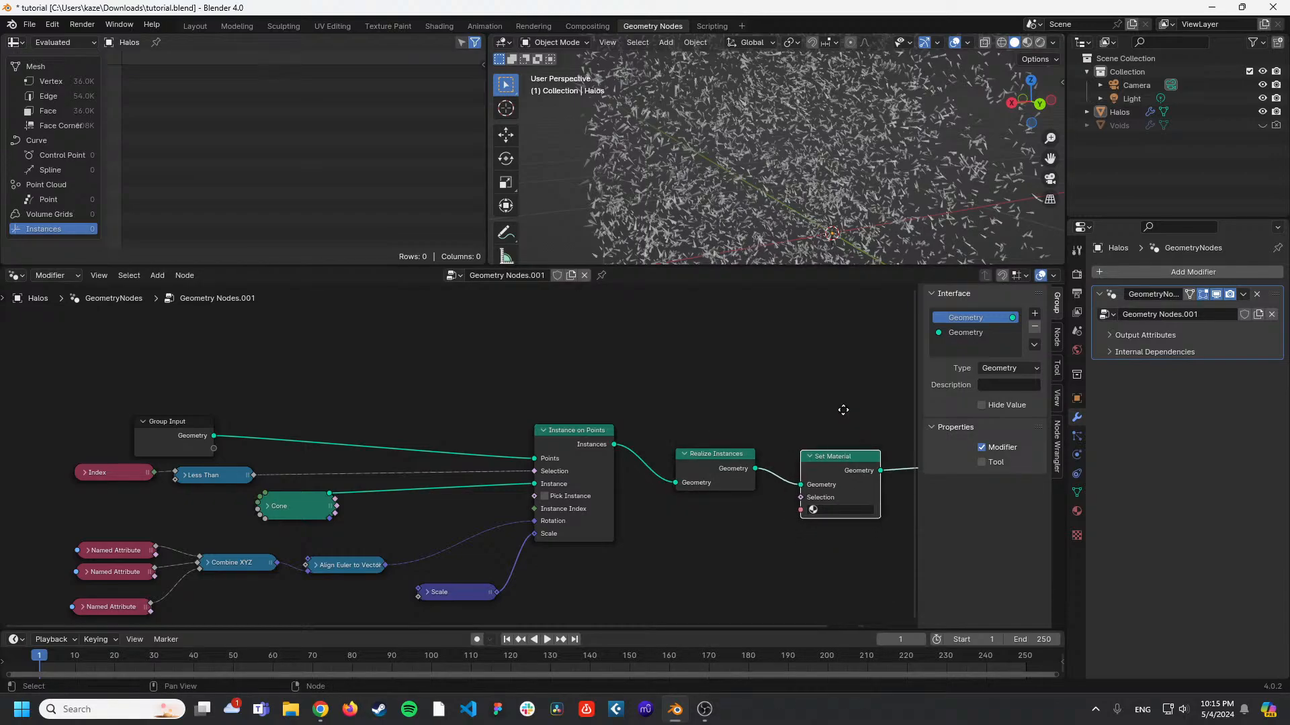
{"action": "middle_click_drag", "start_coordinate": [844, 408], "coordinate": [666, 408]}
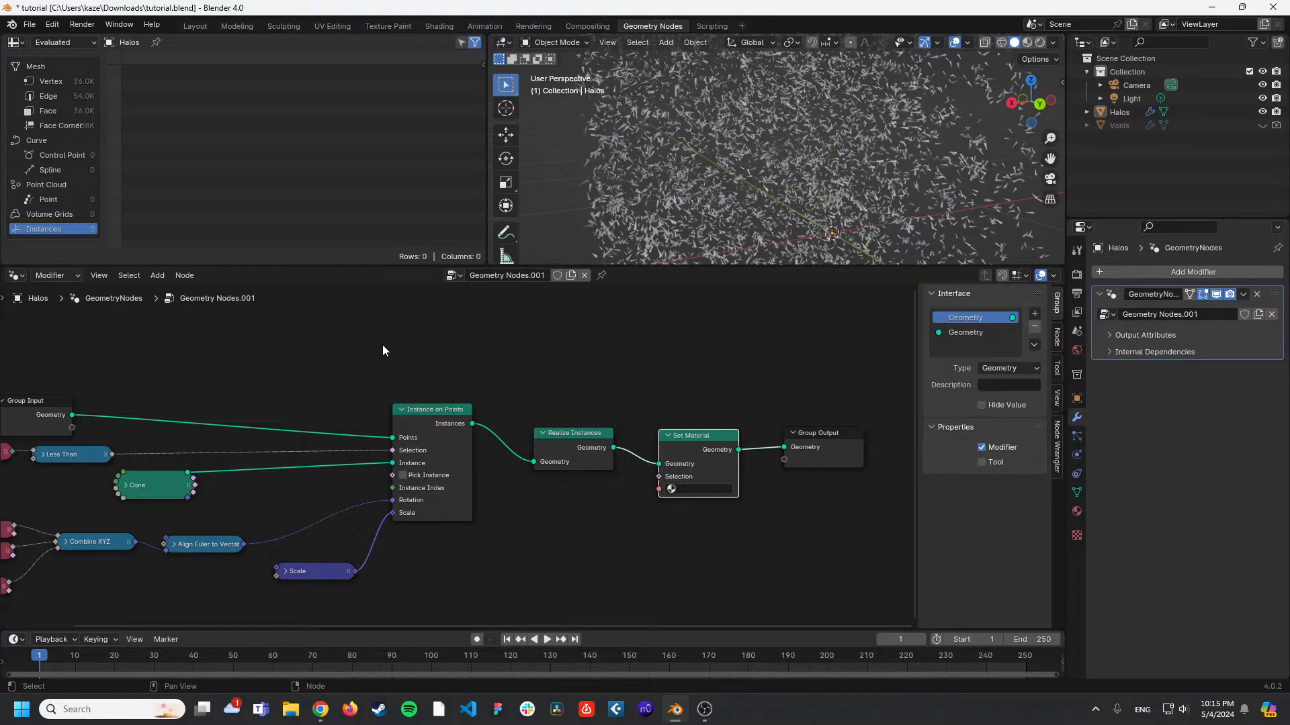
{"action": "middle_click_drag", "start_coordinate": [326, 340], "coordinate": [460, 345]}
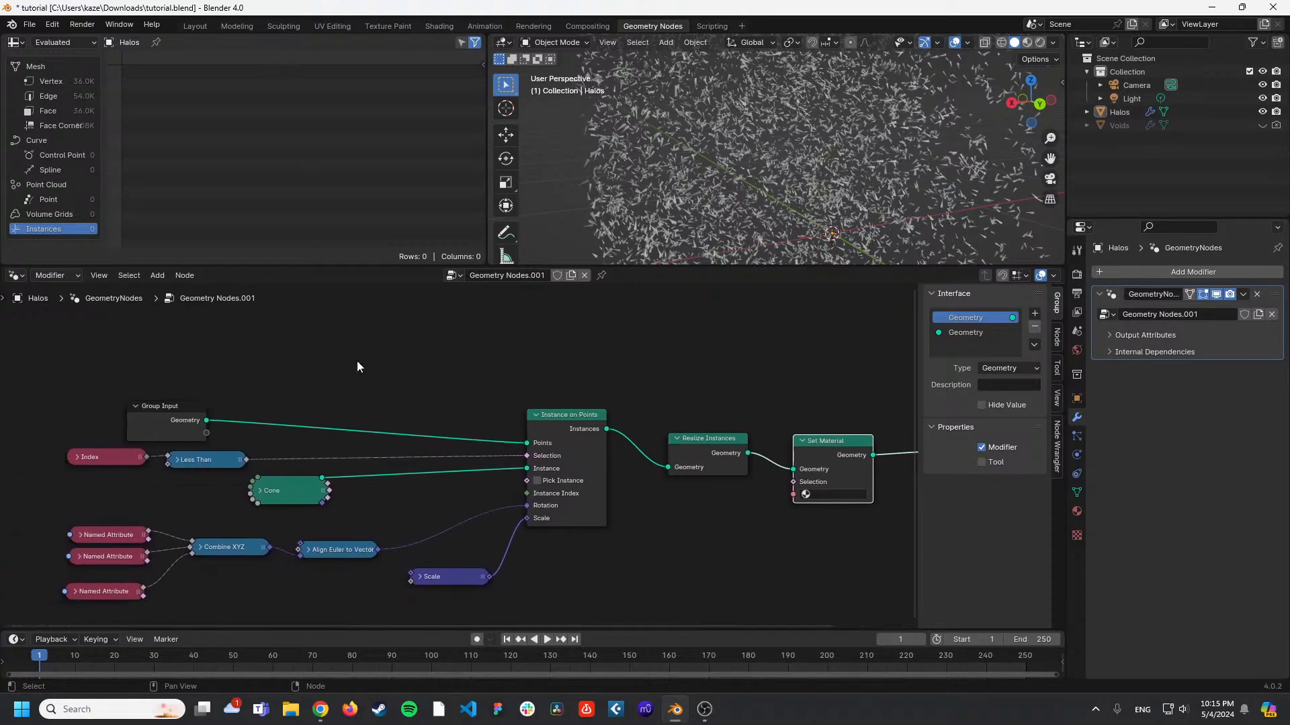
{"action": "left_click_drag", "start_coordinate": [181, 421], "coordinate": [222, 396]}
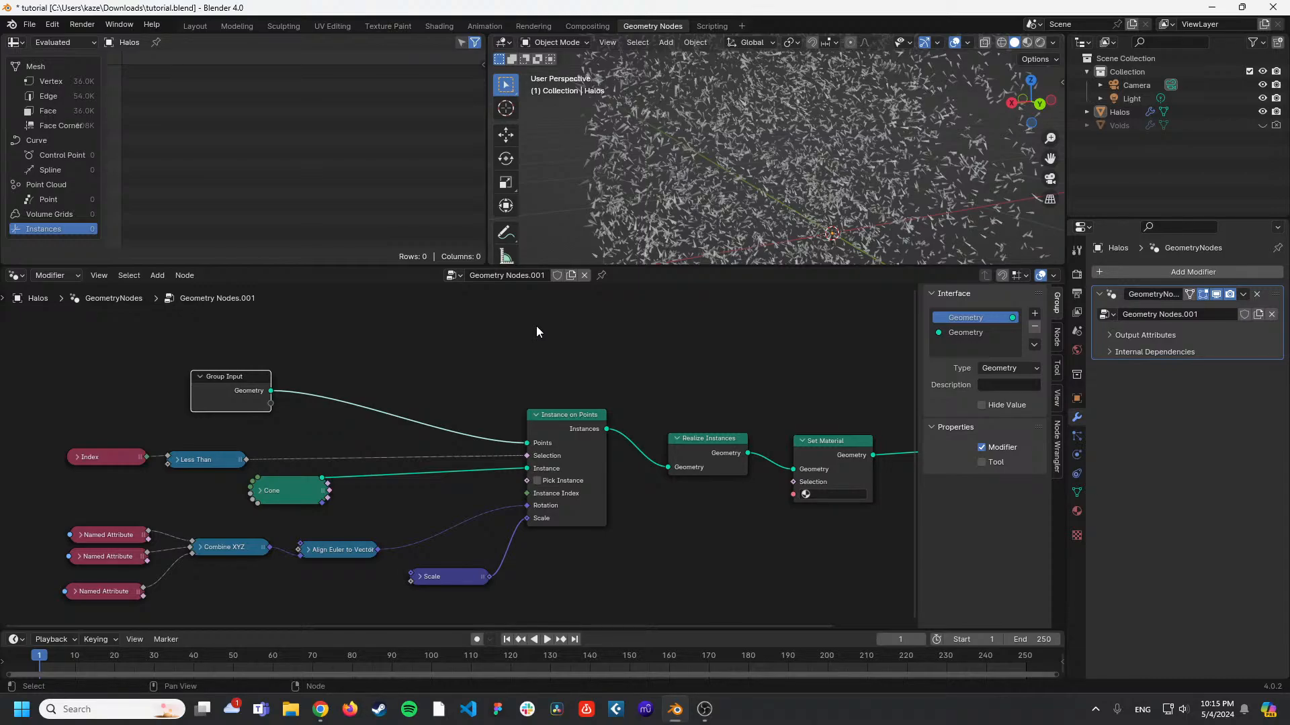
Switch to Chrome and reopen the halo geometry node reference image from the HackMD notes in a new tab, closing the old image tab.
{"action": "key", "text": "alt+Tab"}
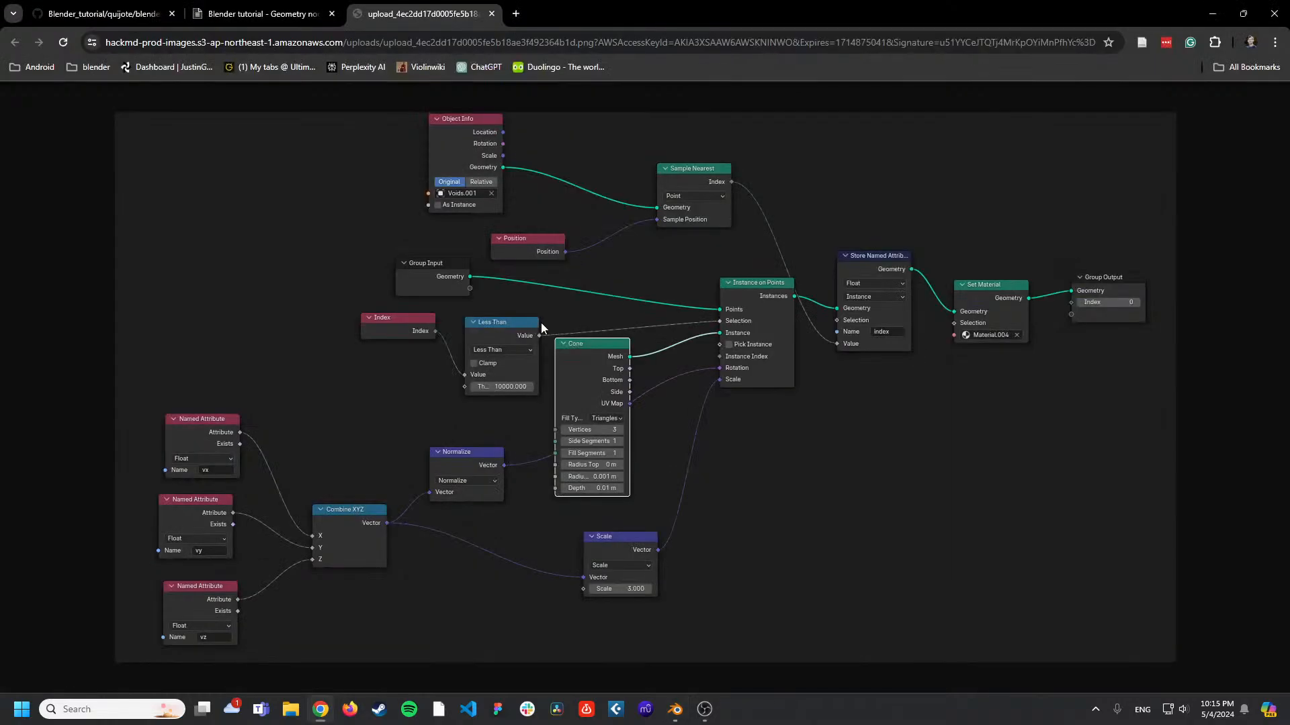
{"action": "left_click", "coordinate": [262, 14]}
{"action": "right_click", "coordinate": [884, 336]}
{"action": "left_click", "coordinate": [910, 348]}
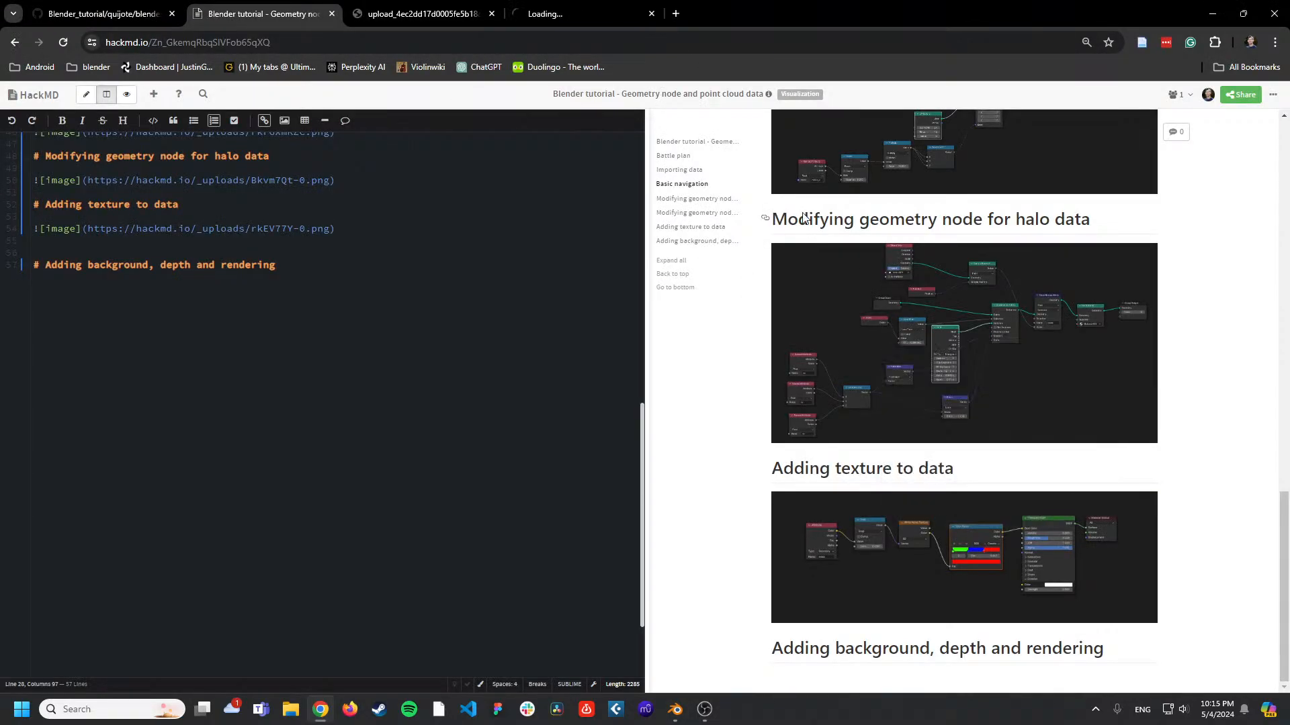
{"action": "left_click", "coordinate": [491, 14]}
{"action": "key", "text": "ctrl+Tab"}
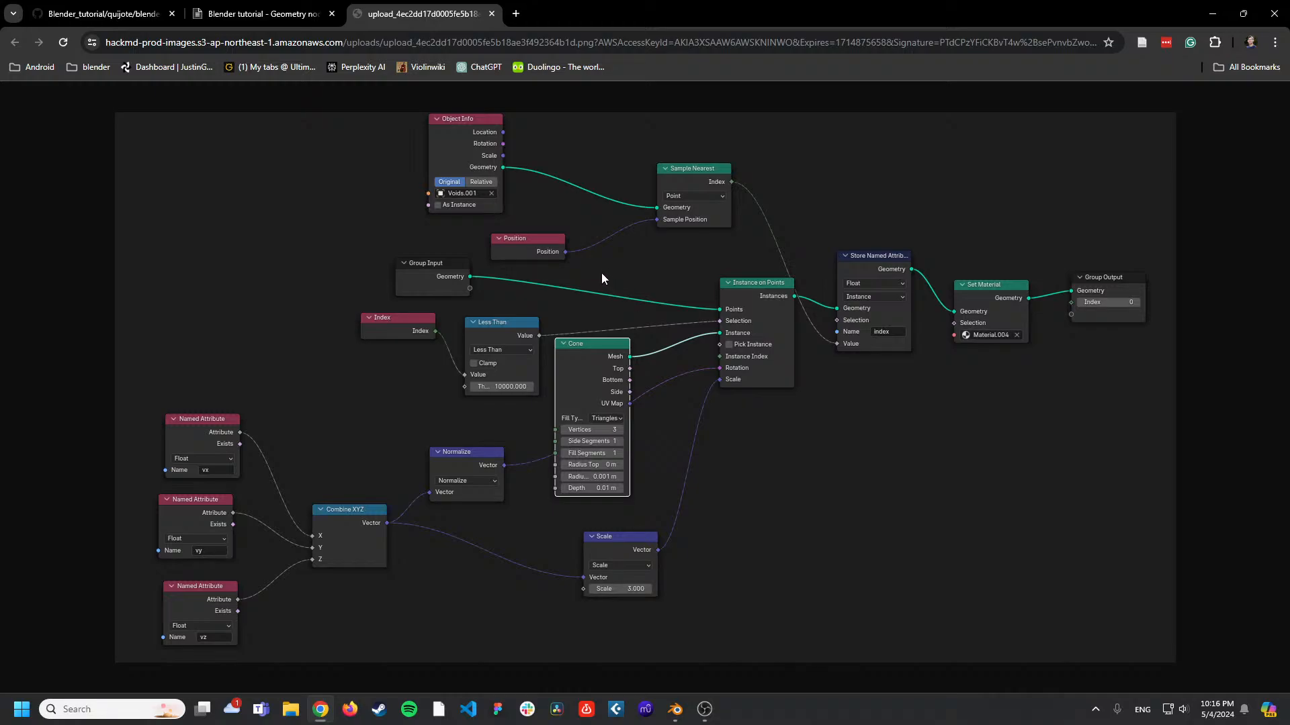
Switch back to Blender and add an Object Info node above Group Input.
{"action": "key", "text": "alt+Tab"}
{"action": "middle_click_drag", "start_coordinate": [398, 332], "coordinate": [482, 422]}
{"action": "key", "text": "shift+a"}
{"action": "left_click", "coordinate": [404, 383]}
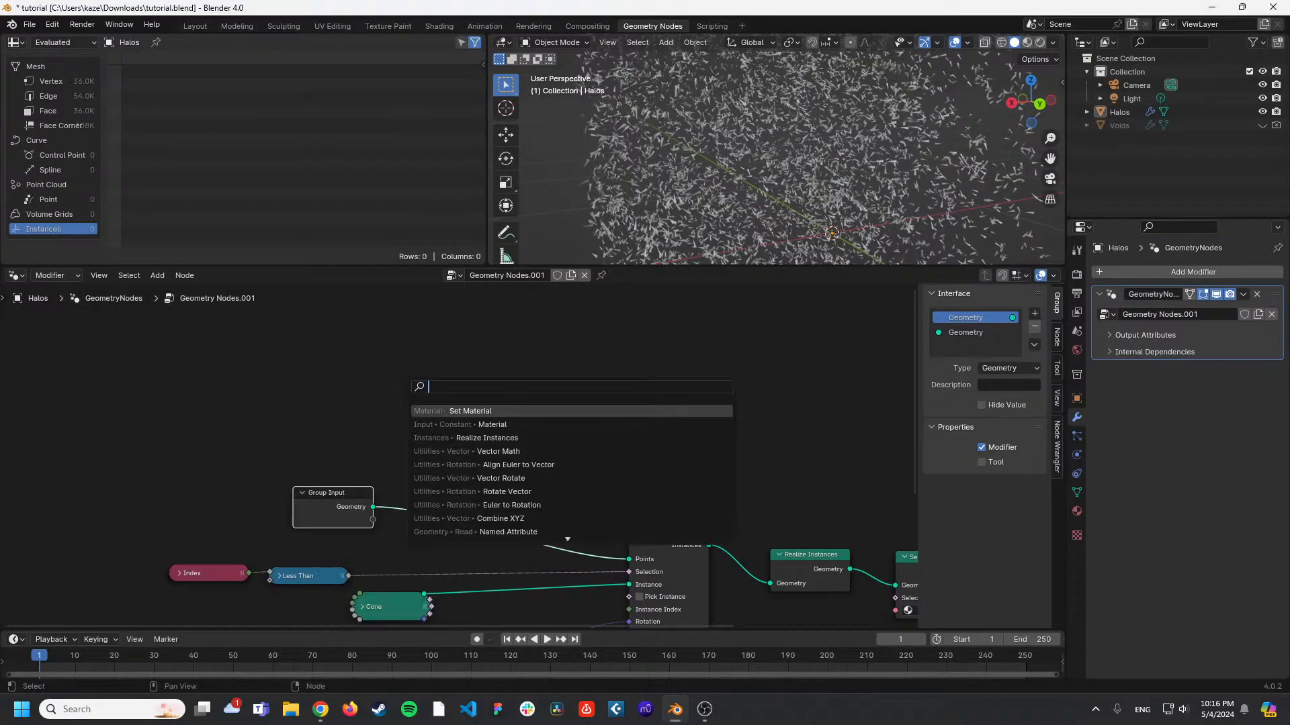
{"action": "key", "text": "Escape"}
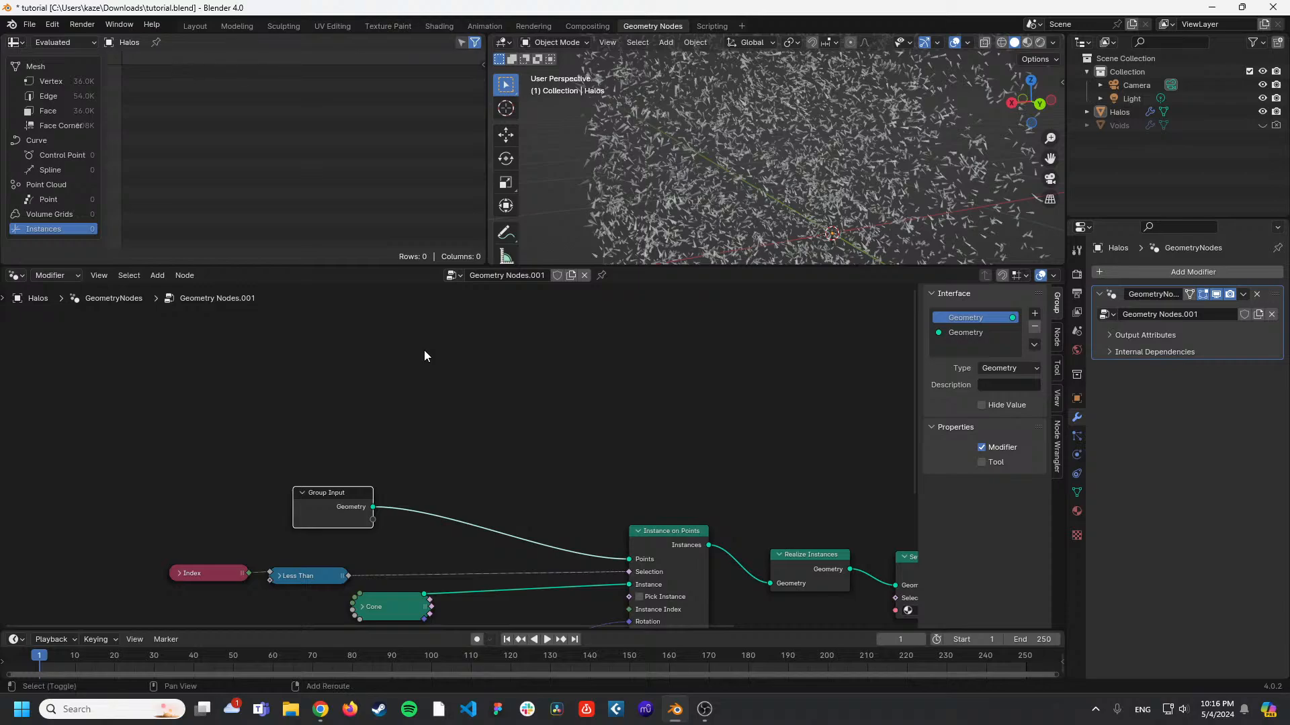
{"action": "key", "text": "shift+a"}
{"action": "type", "text": "objec"}
{"action": "key", "text": "Return"}
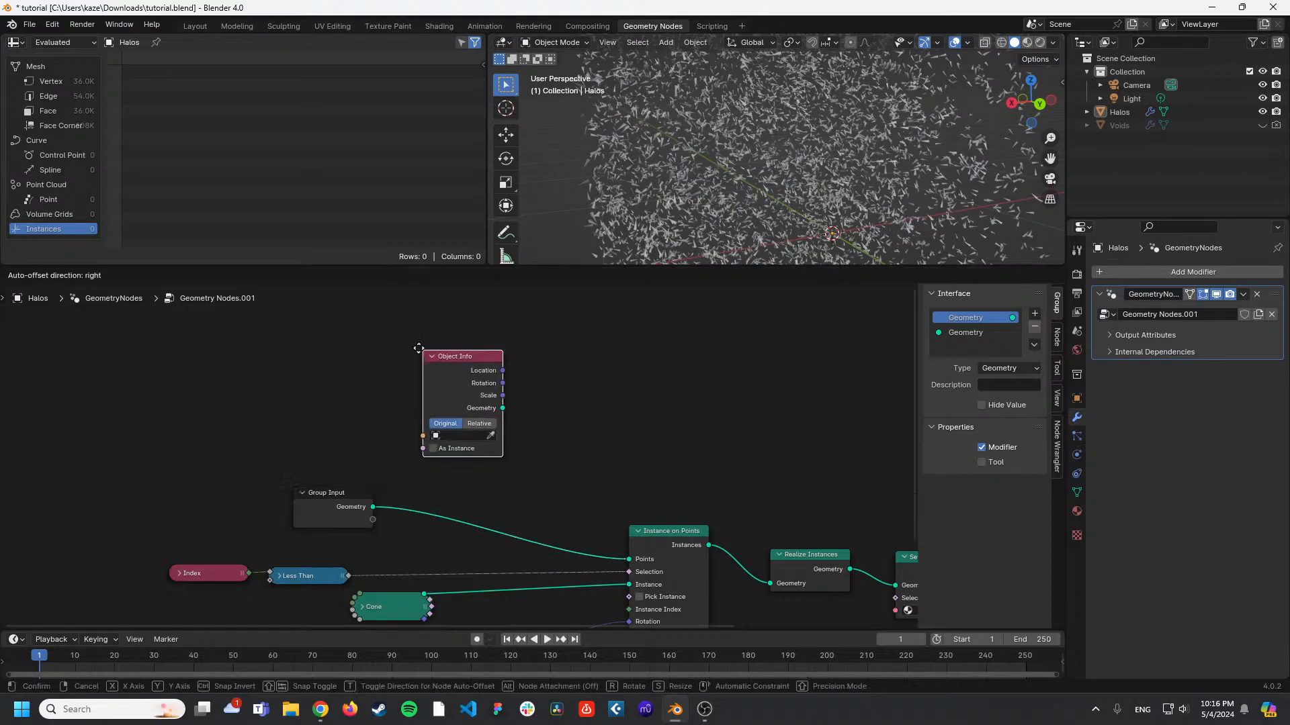
{"action": "left_click", "coordinate": [348, 334]}
Set the Object Info node's object to Voids and move the node slightly closer to Group Input.
{"action": "mouse_move", "coordinate": [399, 358]}
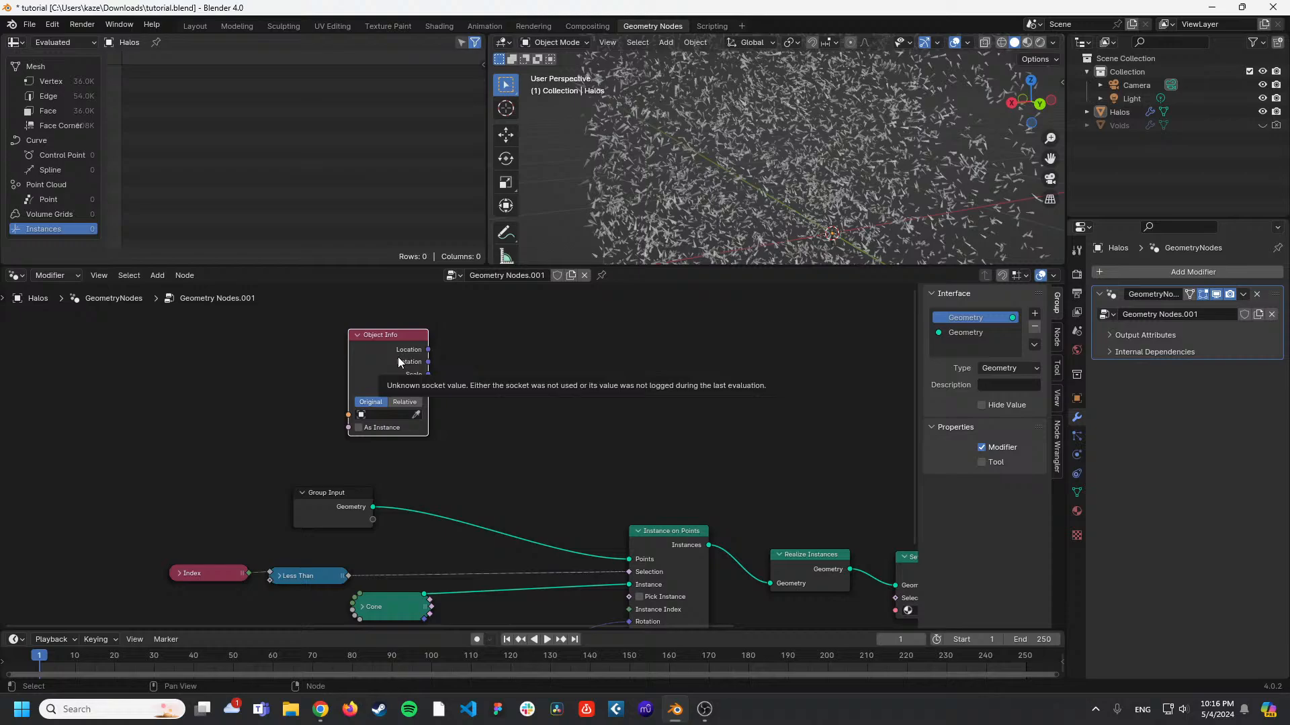
{"action": "left_click", "coordinate": [394, 415]}
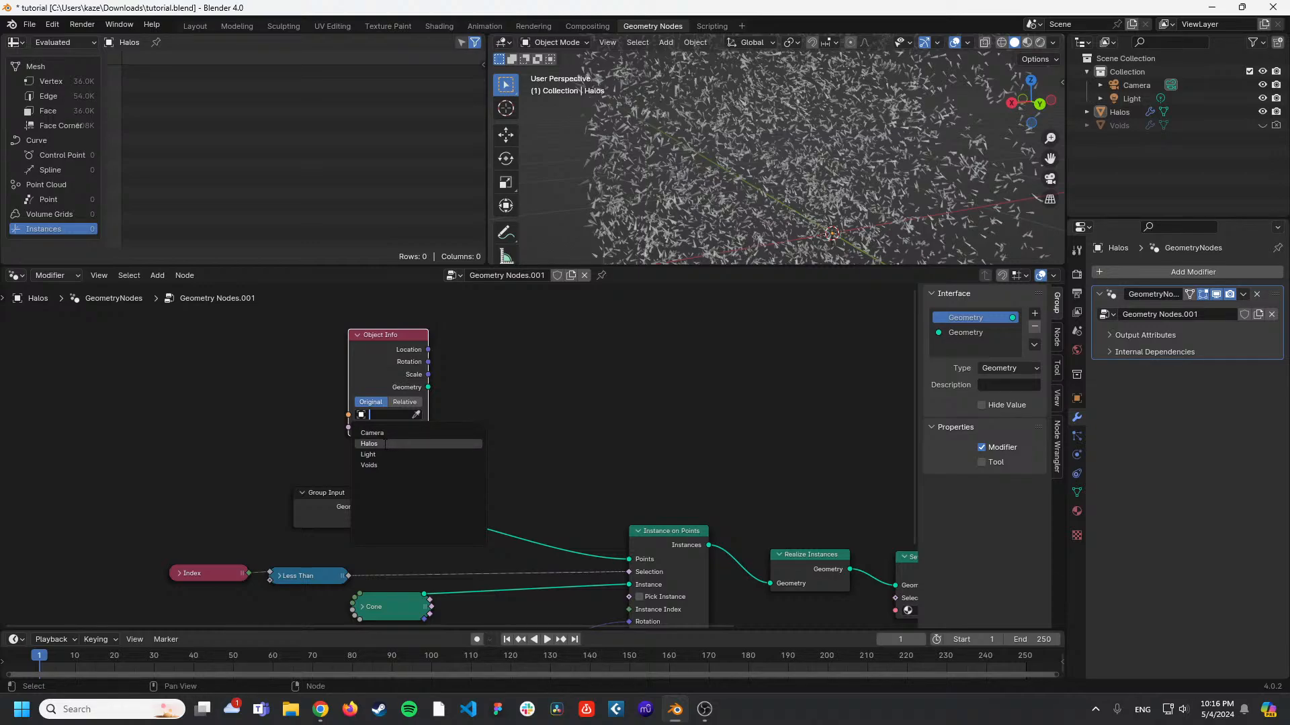
{"action": "left_click", "coordinate": [387, 464]}
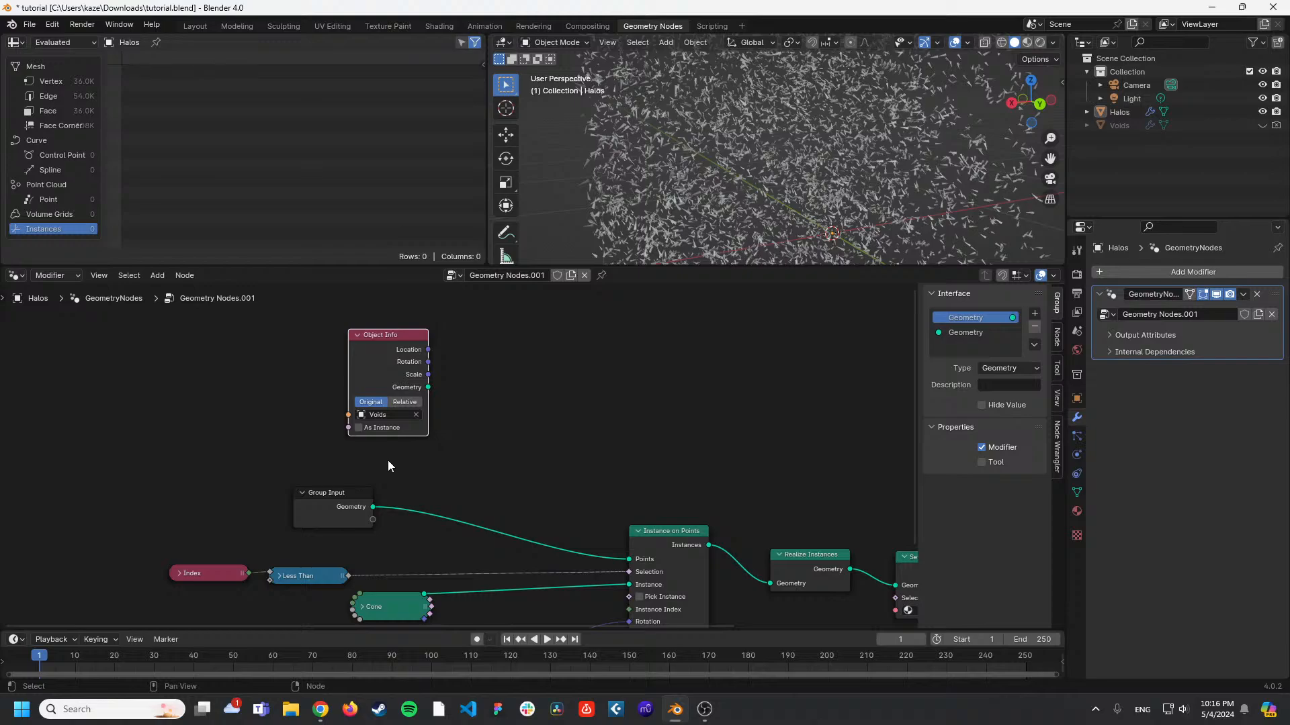
{"action": "left_click_drag", "start_coordinate": [386, 358], "coordinate": [354, 378]}
Check the reference graph in Chrome and add a Sample Nearest node beside Object Info in Blender.
{"action": "key", "text": "alt+Tab"}
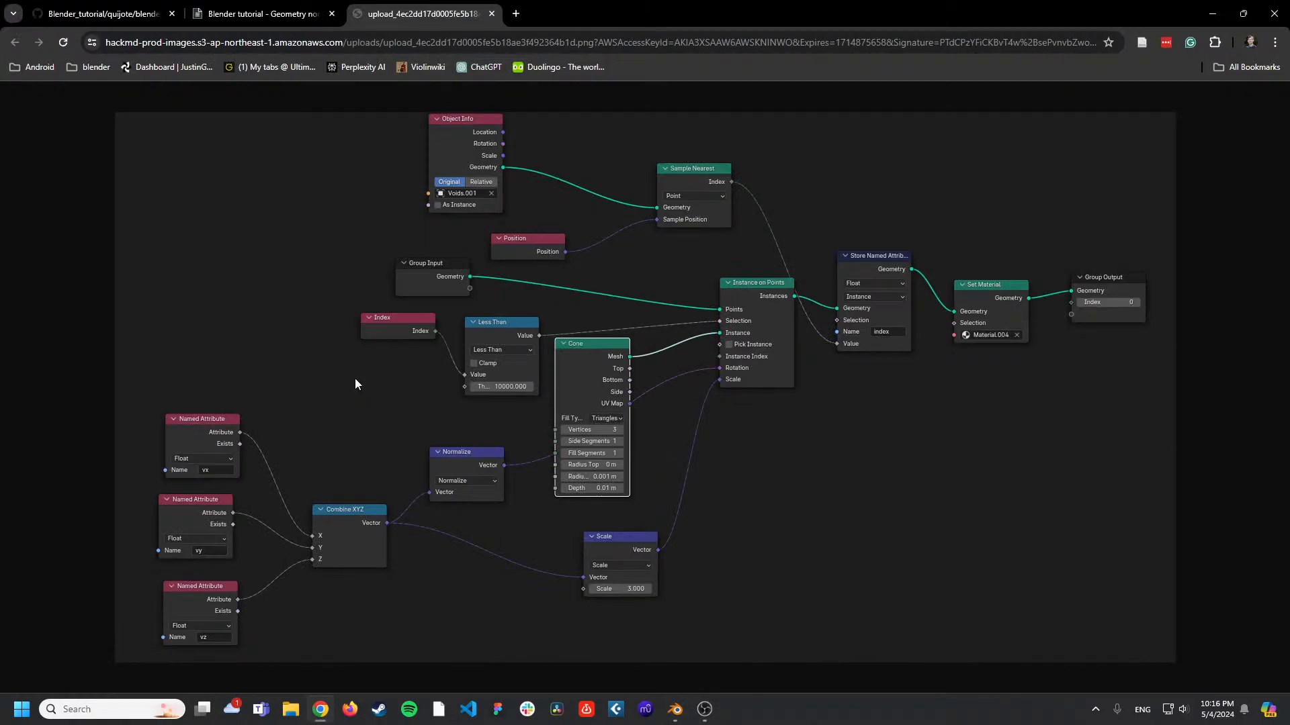
{"action": "key", "text": "alt+Tab"}
{"action": "key", "text": "shift+a"}
{"action": "left_click", "coordinate": [482, 394]}
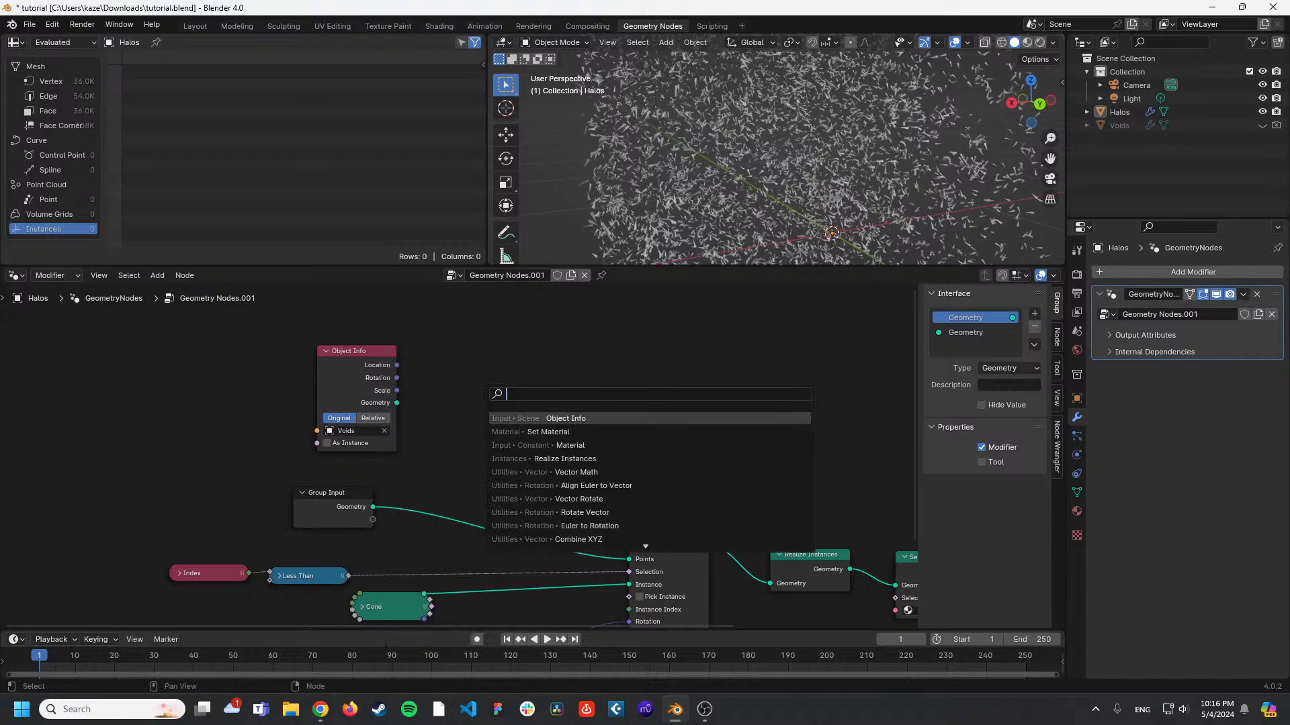
{"action": "type", "text": "sampl"}
{"action": "key", "text": "Down"}
{"action": "key", "text": "Down"}
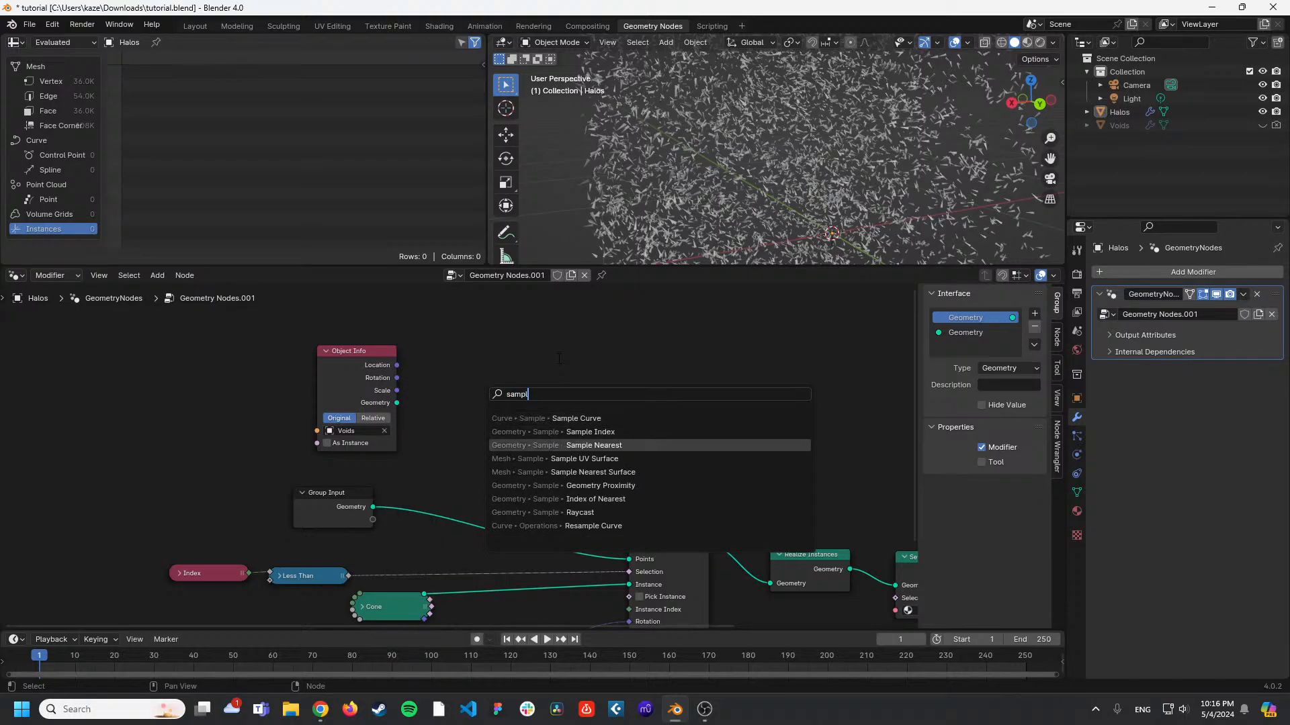
{"action": "key", "text": "Return"}
{"action": "left_click", "coordinate": [485, 383]}
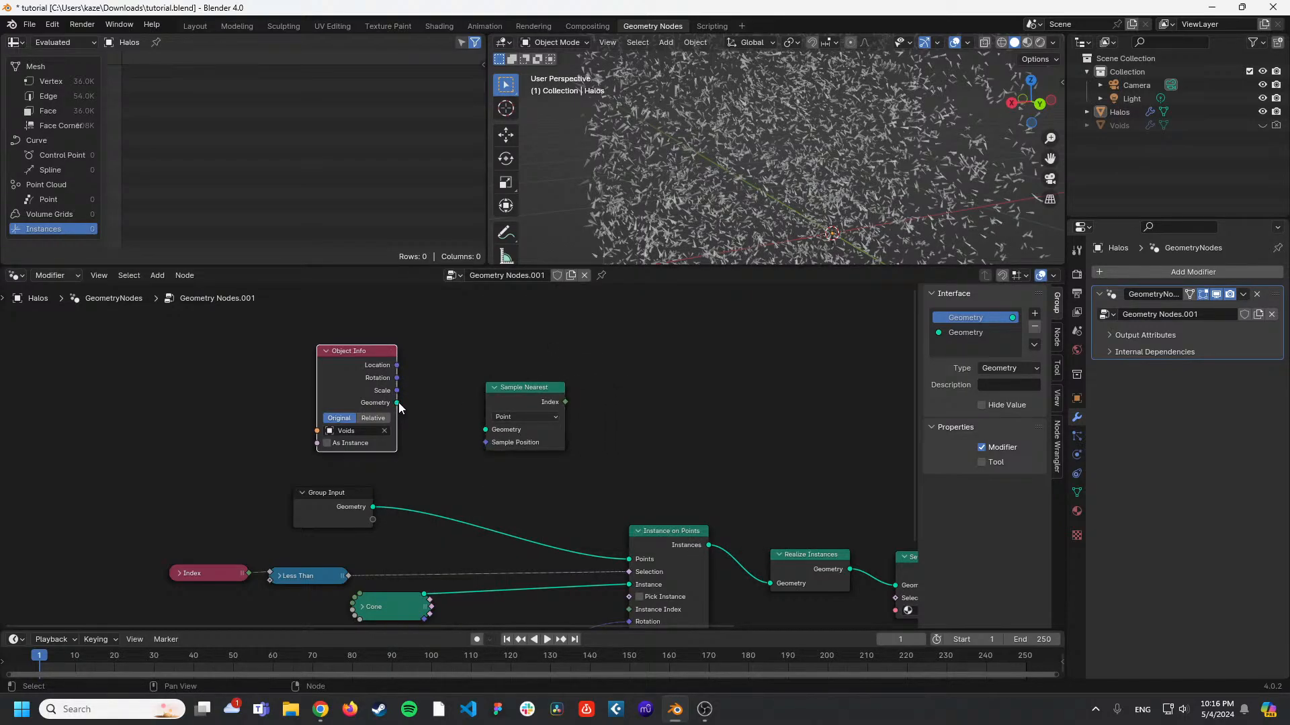
Connect Object Info's Geometry output to Sample Nearest's Geometry input and move Object Info slightly up.
{"action": "left_click_drag", "start_coordinate": [397, 402], "coordinate": [514, 435]}
{"action": "key", "text": "Escape"}
{"action": "left_click_drag", "start_coordinate": [397, 403], "coordinate": [485, 430]}
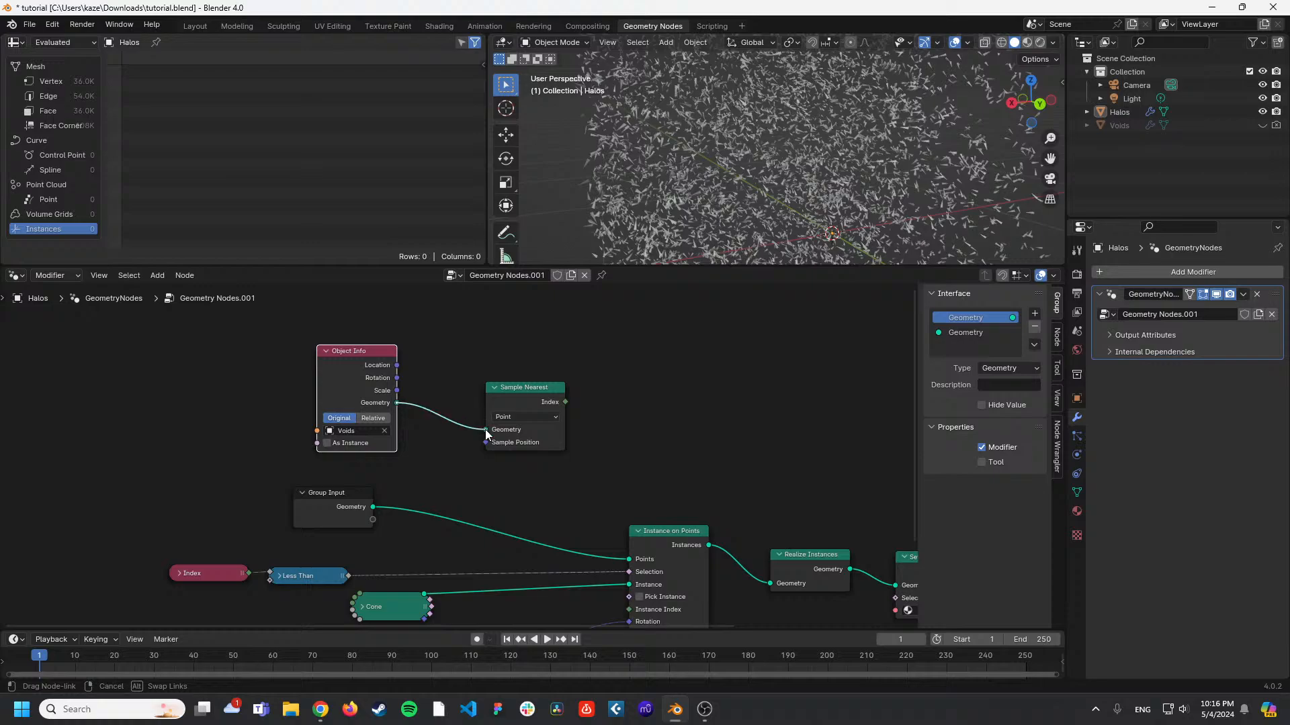
{"action": "left_click_drag", "start_coordinate": [337, 382], "coordinate": [329, 363]}
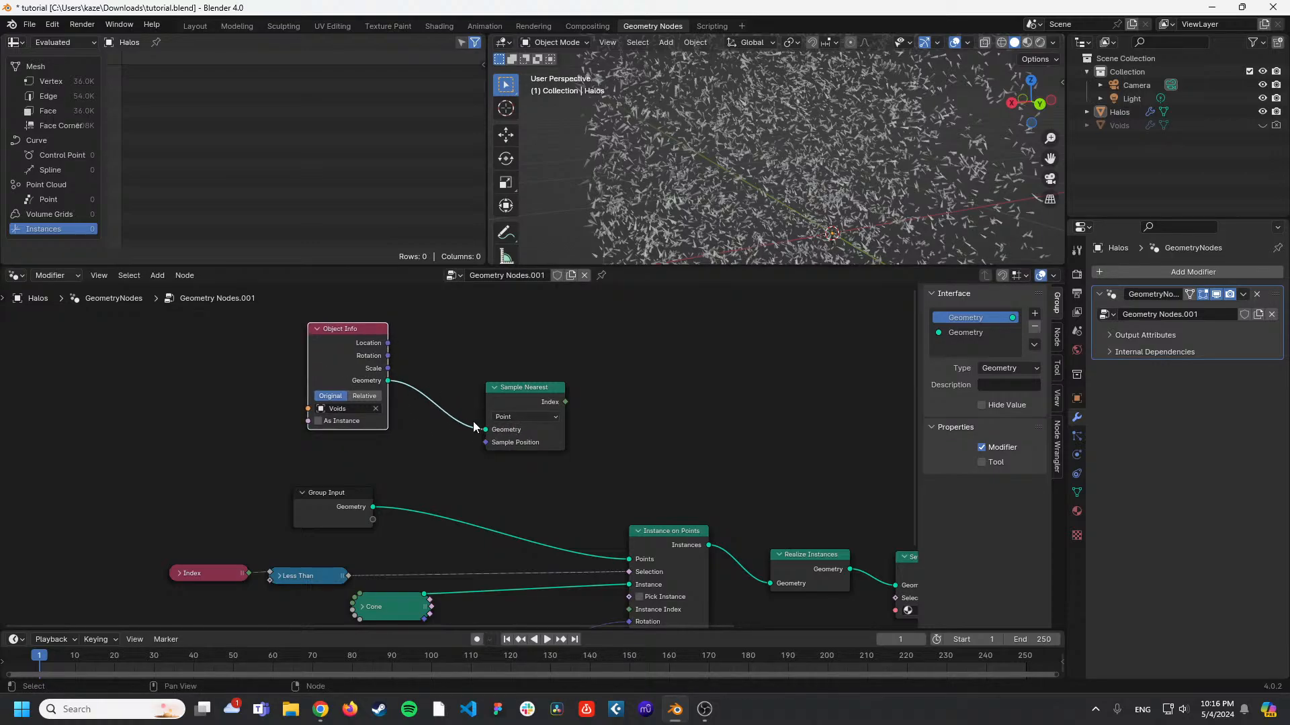
Add a Position node feeding Sample Nearest's Sample Position input, and arrange Position under Object Info with Sample Nearest close beside them.
{"action": "key", "text": "alt+Tab"}
{"action": "key", "text": "alt+Tab"}
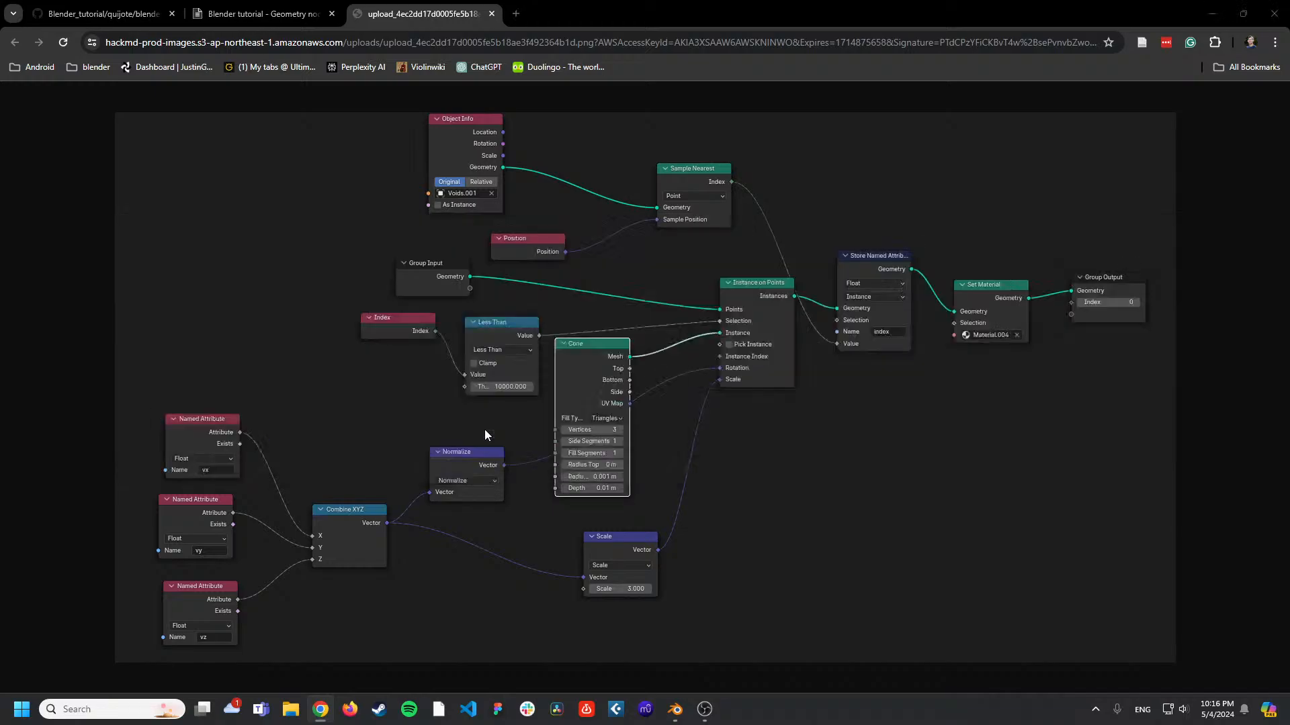
{"action": "key", "text": "shift+a"}
{"action": "left_click", "coordinate": [482, 428]}
{"action": "type", "text": "pos"}
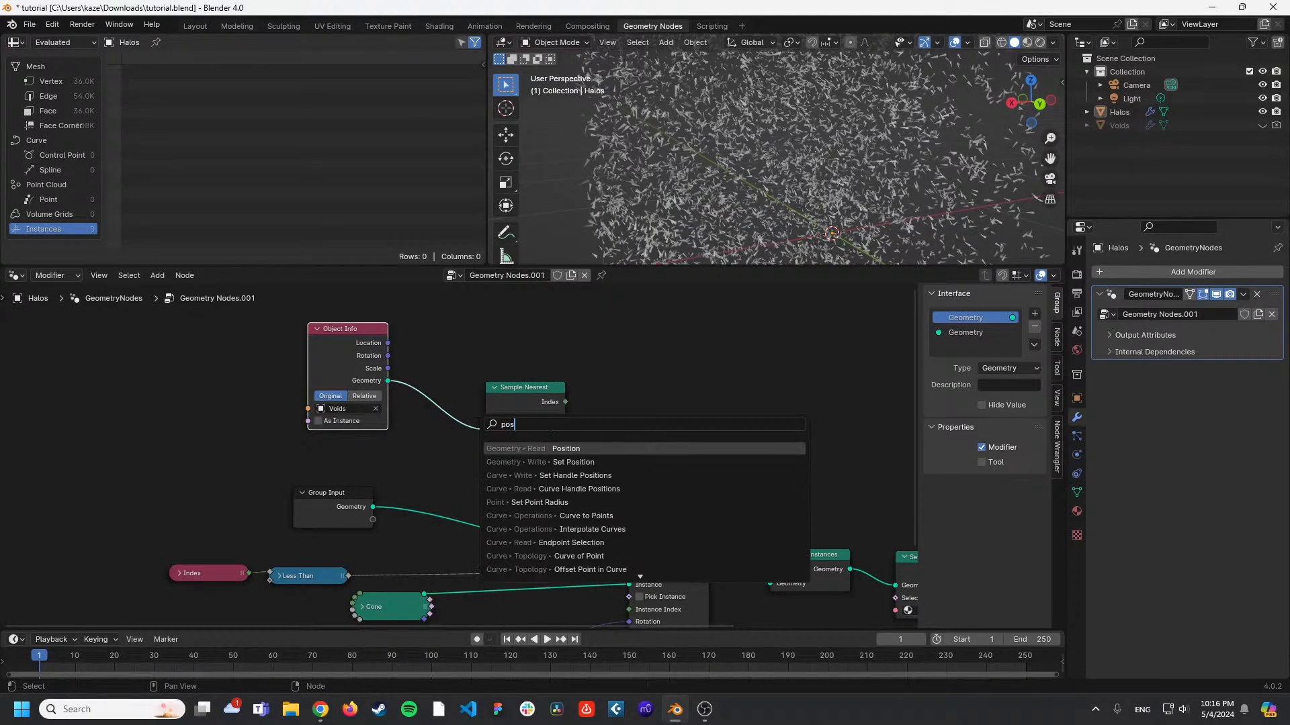
{"action": "key", "text": "Return"}
{"action": "left_click", "coordinate": [449, 468]}
{"action": "left_click_drag", "start_coordinate": [449, 465], "coordinate": [481, 446]}
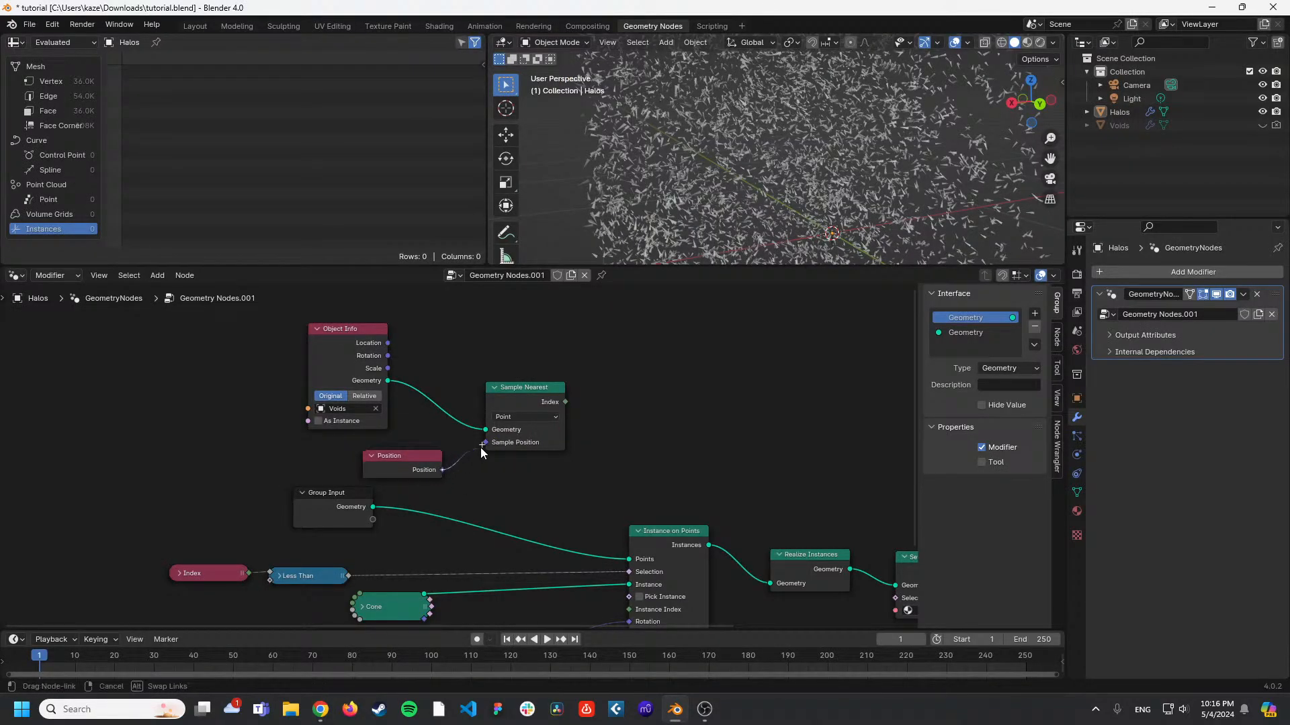
{"action": "left_click_drag", "start_coordinate": [393, 454], "coordinate": [340, 444]}
{"action": "left_click_drag", "start_coordinate": [508, 400], "coordinate": [460, 409]}
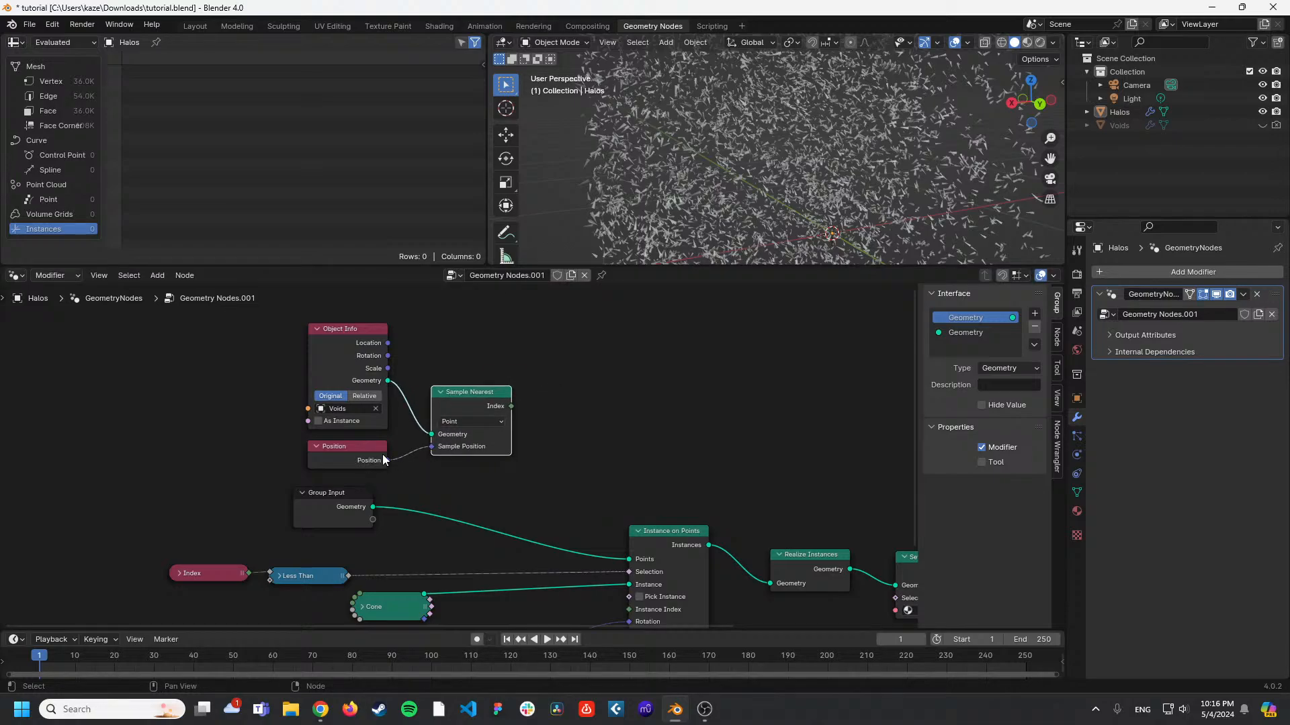
Select the Halos object and show its vertex attributes in the spreadsheet.
{"action": "mouse_move", "coordinate": [374, 465]}
{"action": "left_click", "coordinate": [1118, 112]}
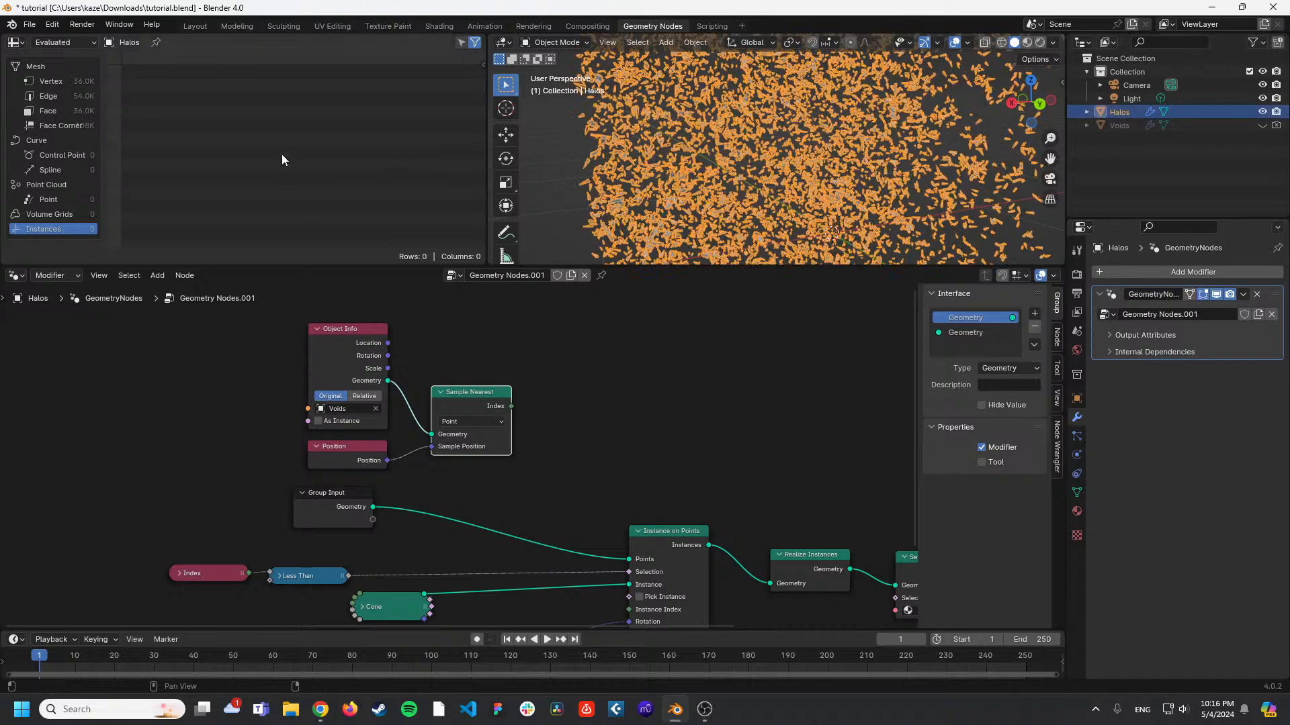
{"action": "left_click", "coordinate": [78, 83]}
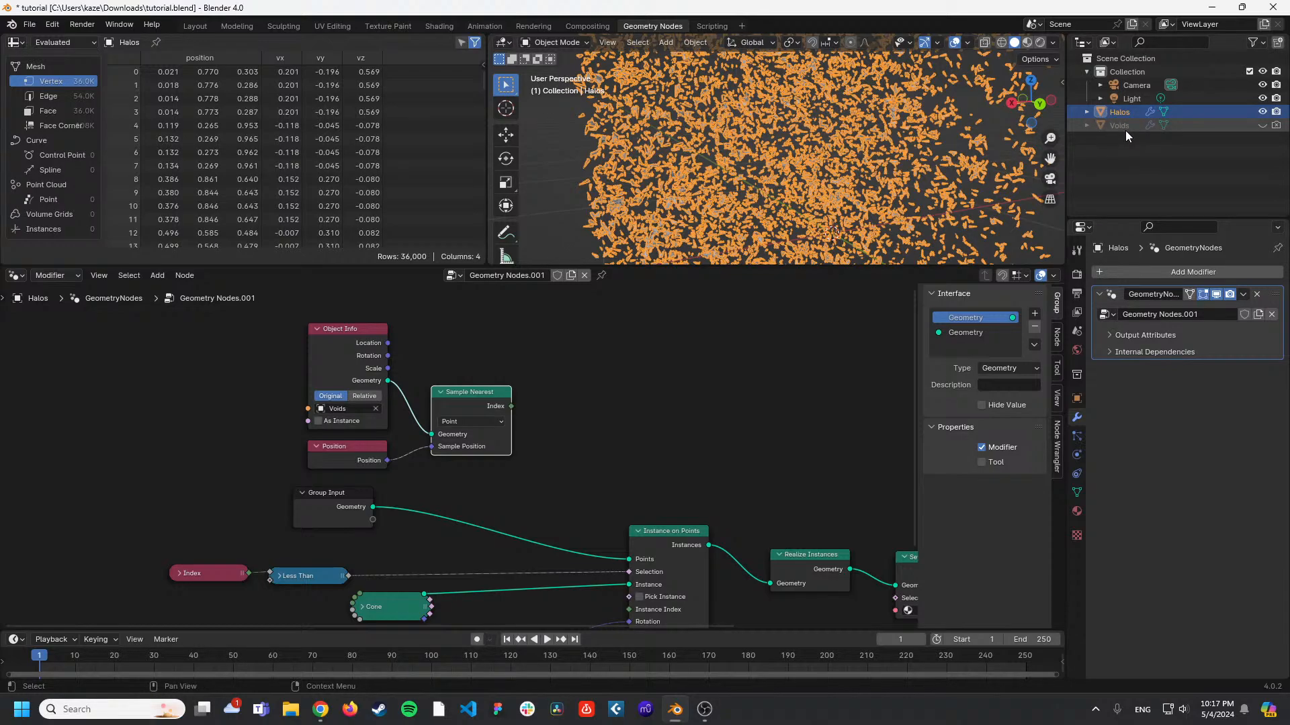
Move Sample Nearest slightly away from Object Info and compare the Face Corner, Edge and Vertex data in the spreadsheet.
{"action": "middle_click_drag", "start_coordinate": [593, 378], "coordinate": [579, 340]}
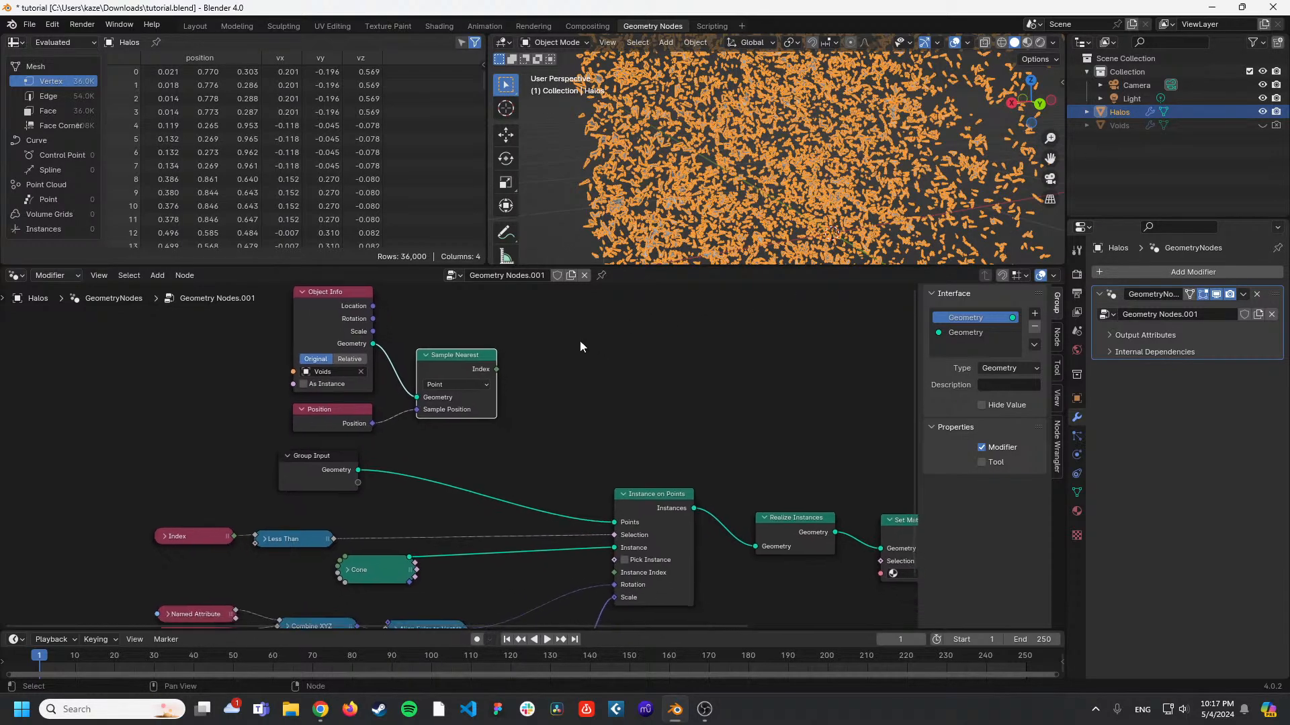
{"action": "mouse_move", "coordinate": [465, 364]}
{"action": "left_mouse_down"}
{"action": "mouse_move", "coordinate": [467, 383]}
{"action": "mouse_move", "coordinate": [488, 365]}
{"action": "left_mouse_up"}
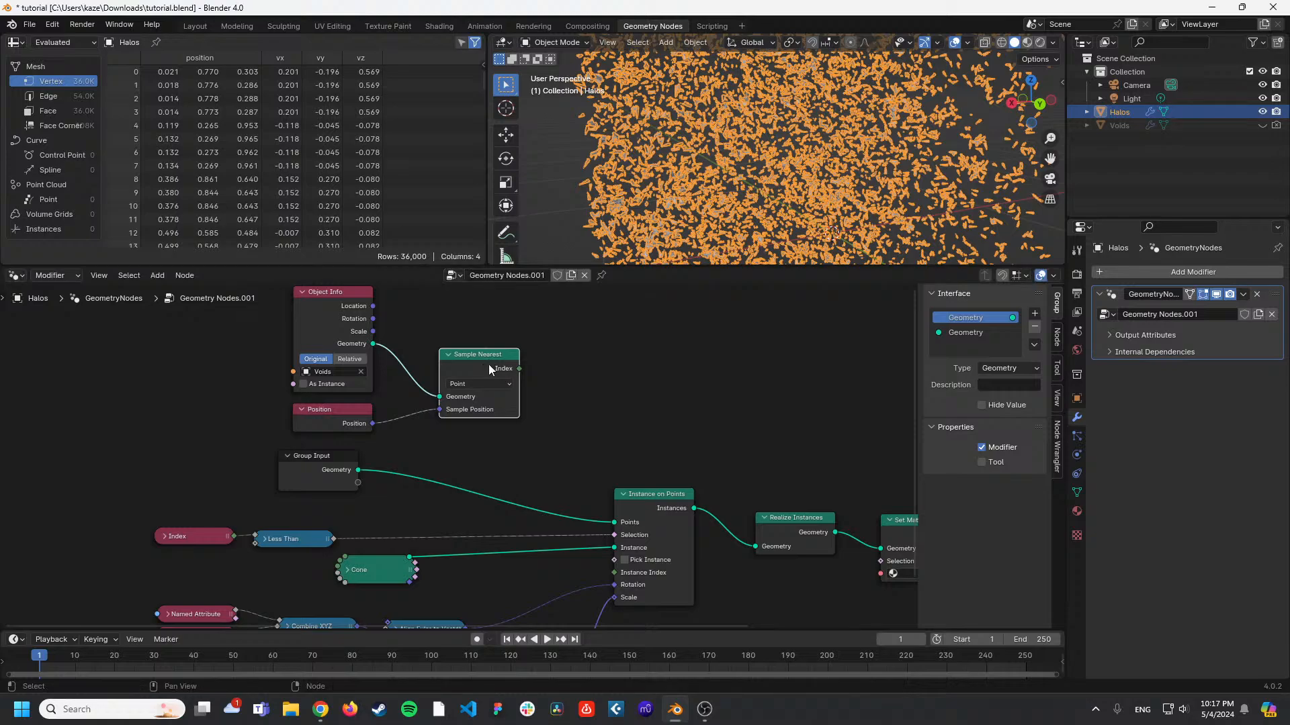
{"action": "left_click", "coordinate": [45, 127]}
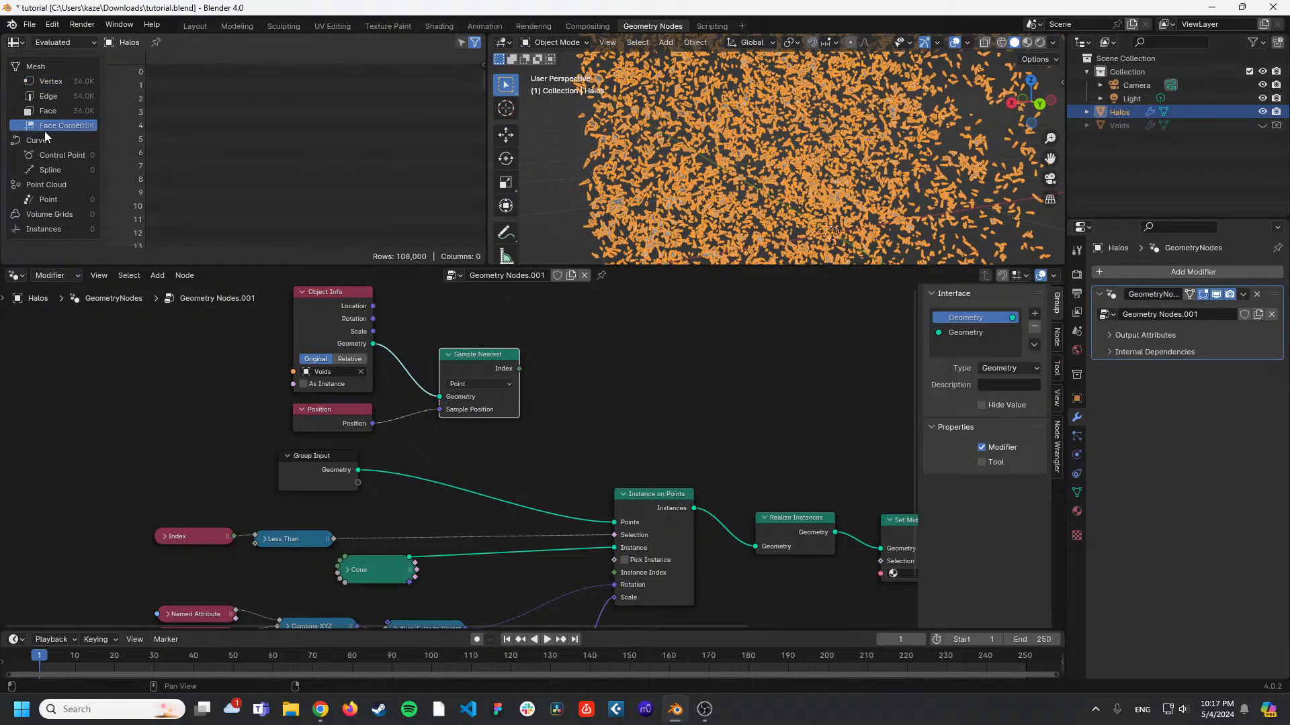
{"action": "left_click", "coordinate": [48, 97]}
{"action": "left_click", "coordinate": [51, 82]}
Check the reference graph in Chrome again and add a Store Named Attribute node above Instance on Points in Blender.
{"action": "key", "text": "alt+Tab"}
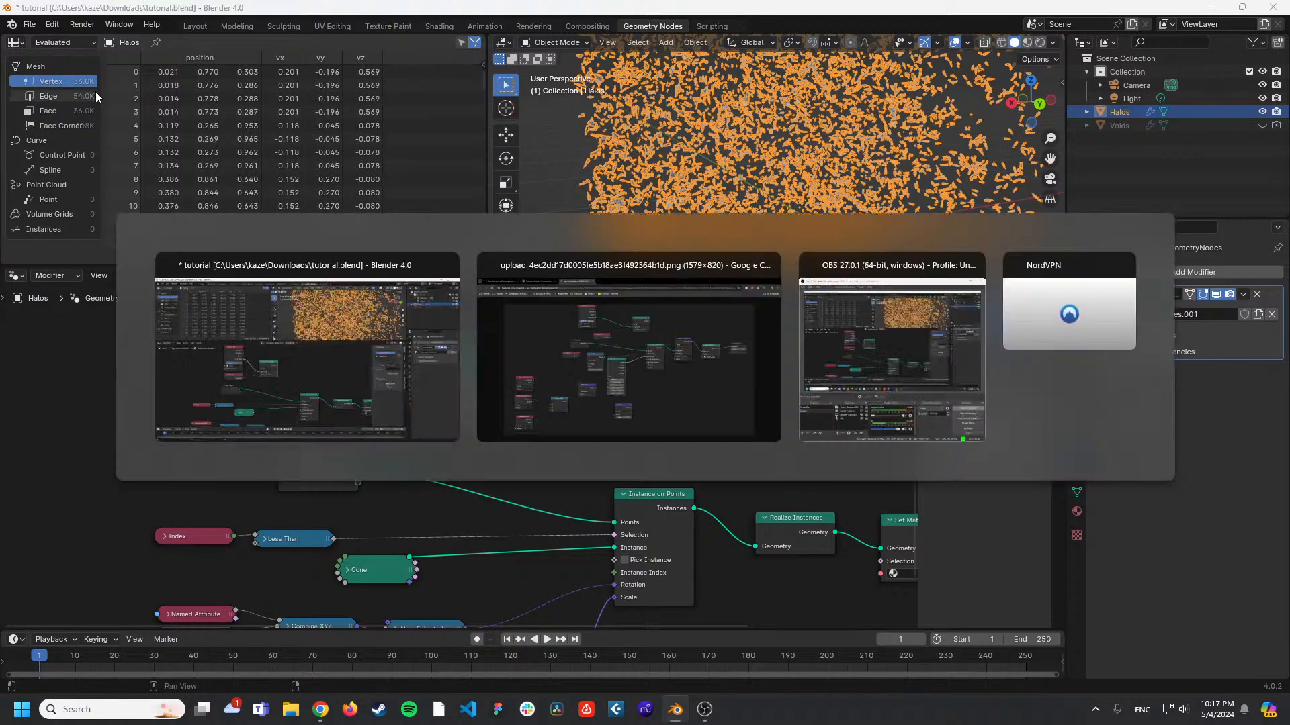
{"action": "key", "text": "alt+Tab"}
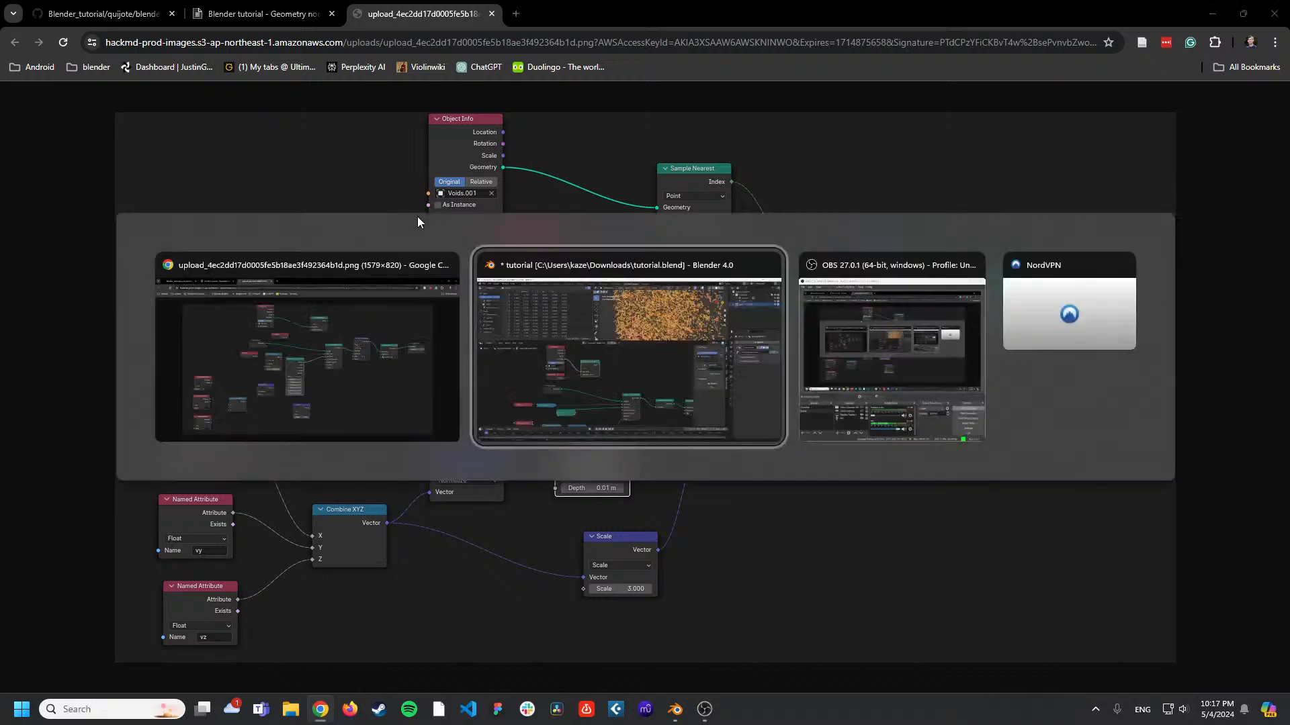
{"action": "key", "text": "shift+a"}
{"action": "type", "text": "store"}
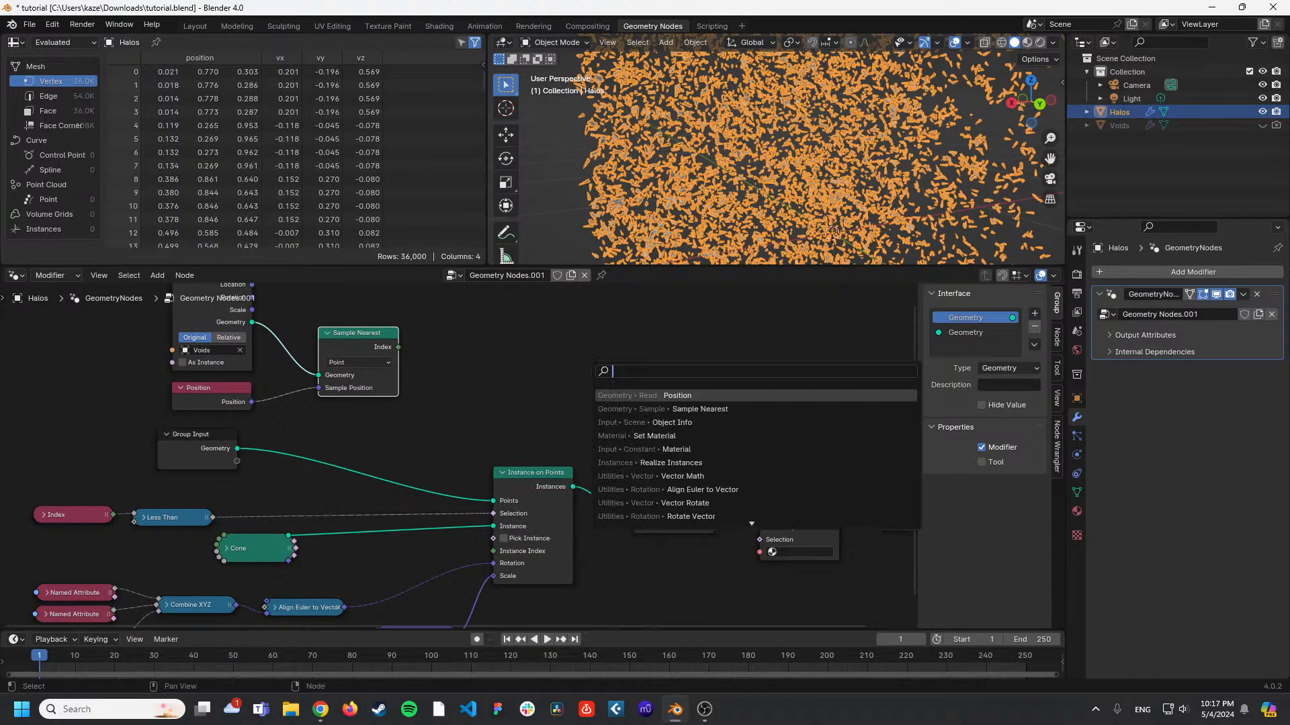
{"action": "key", "text": "Return"}
{"action": "left_click", "coordinate": [528, 323]}
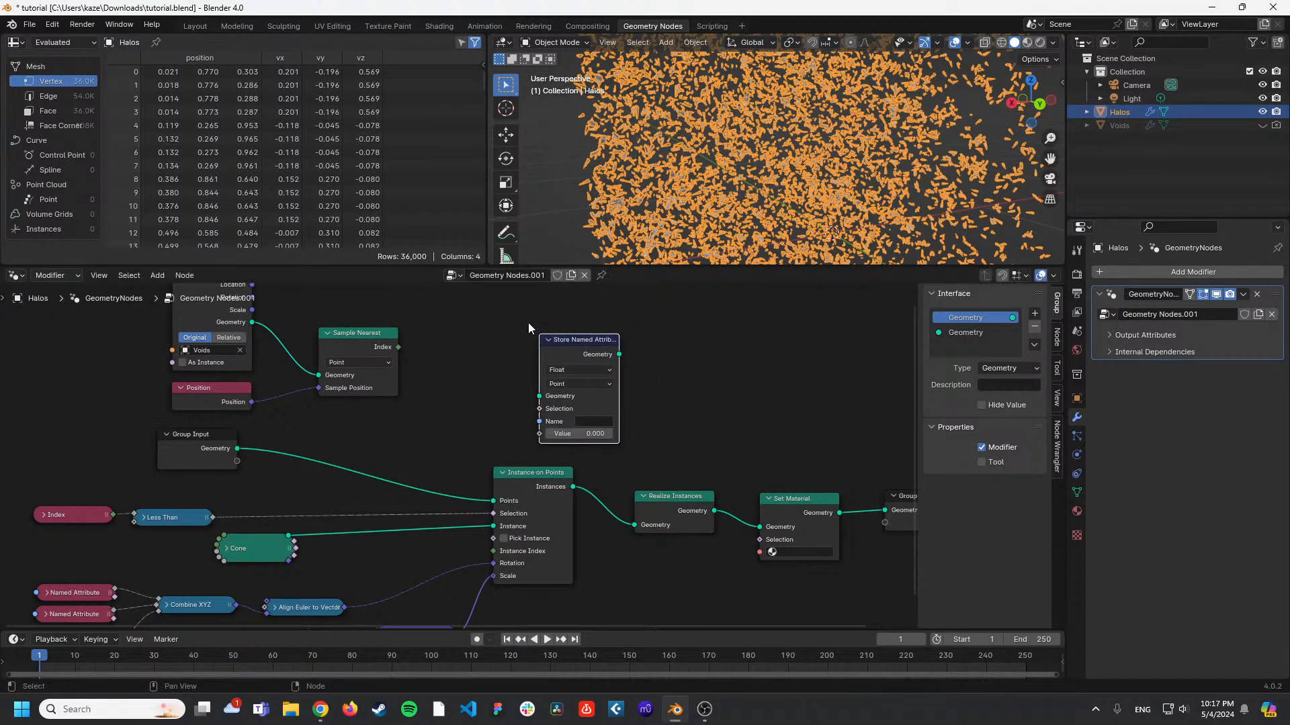
Check the reference graph in Chrome and set the attribute name in Blender's Store Named Attribute node to index.
{"action": "key", "text": "alt+Tab"}
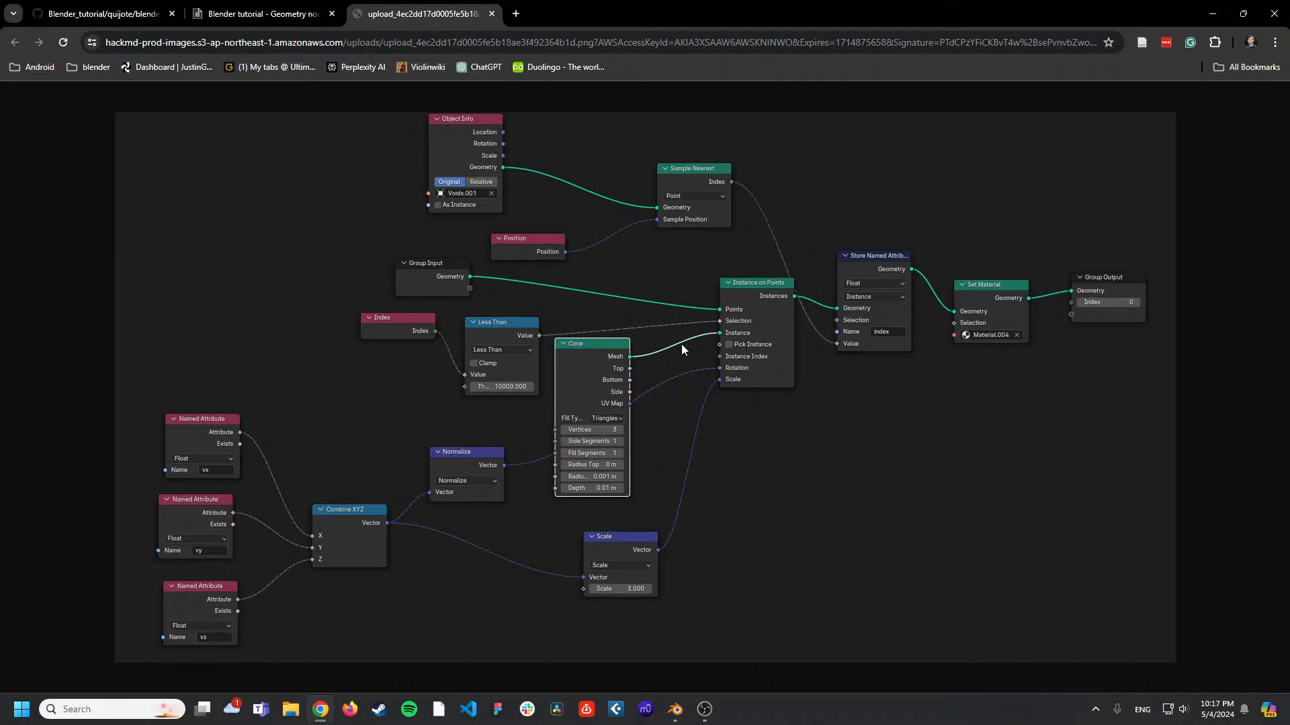
{"action": "key", "text": "alt+Tab"}
{"action": "left_click", "coordinate": [508, 401]}
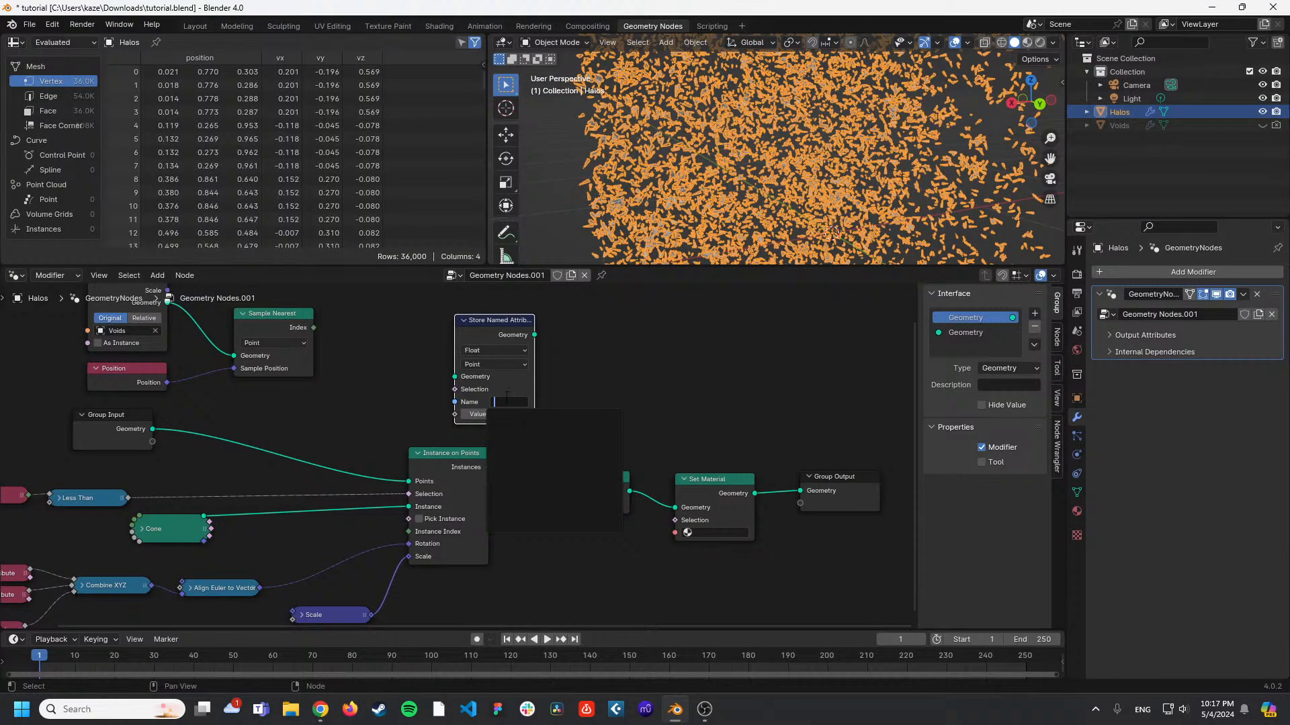
{"action": "type", "text": "idnex"}
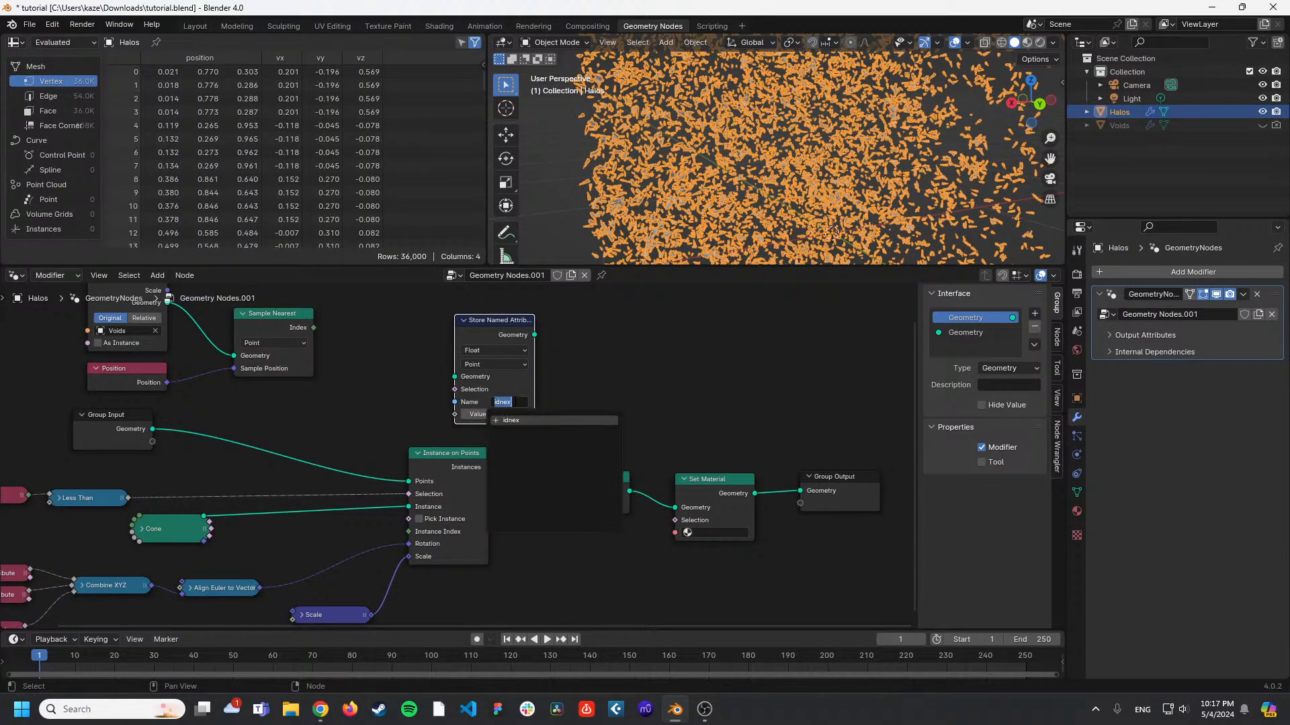
{"action": "type", "text": "index"}
{"action": "key", "text": "Return"}
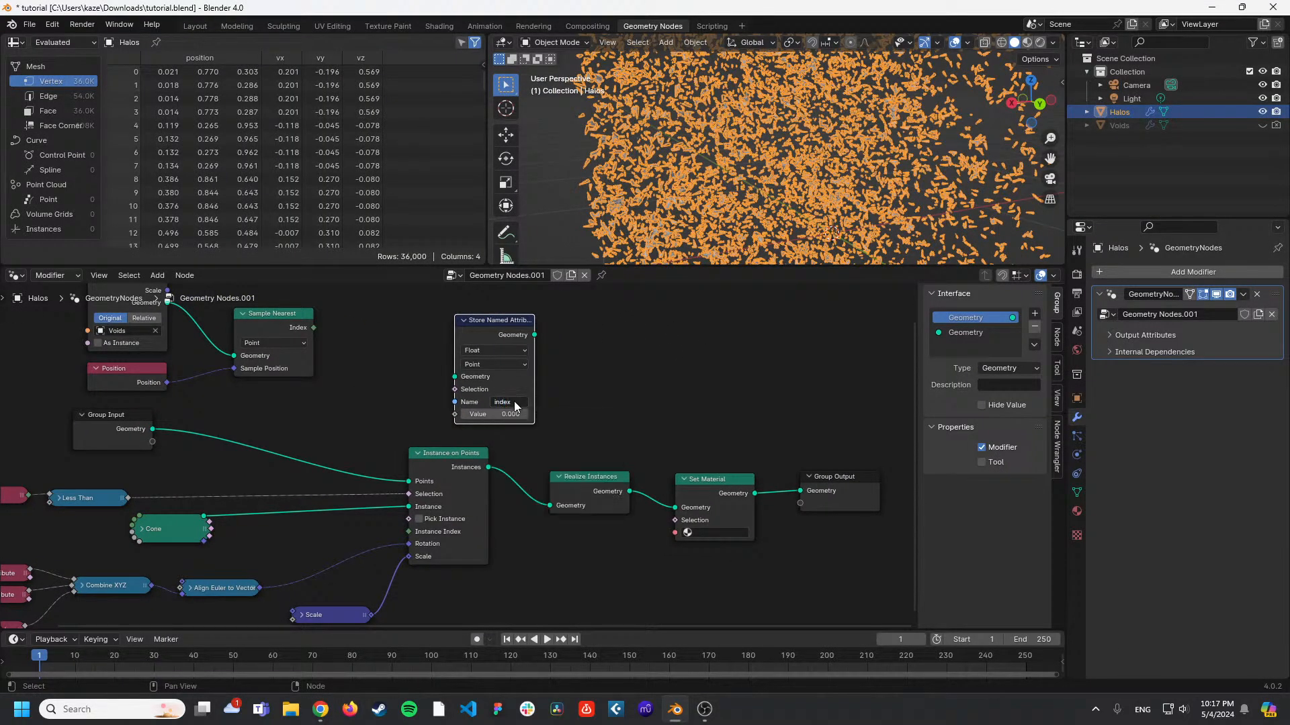
Link Sample Nearest's Index output to Store Named Attribute's Value input and compare with the reference graph in Chrome.
{"action": "left_click", "coordinate": [319, 325]}
{"action": "key", "text": "alt+Tab"}
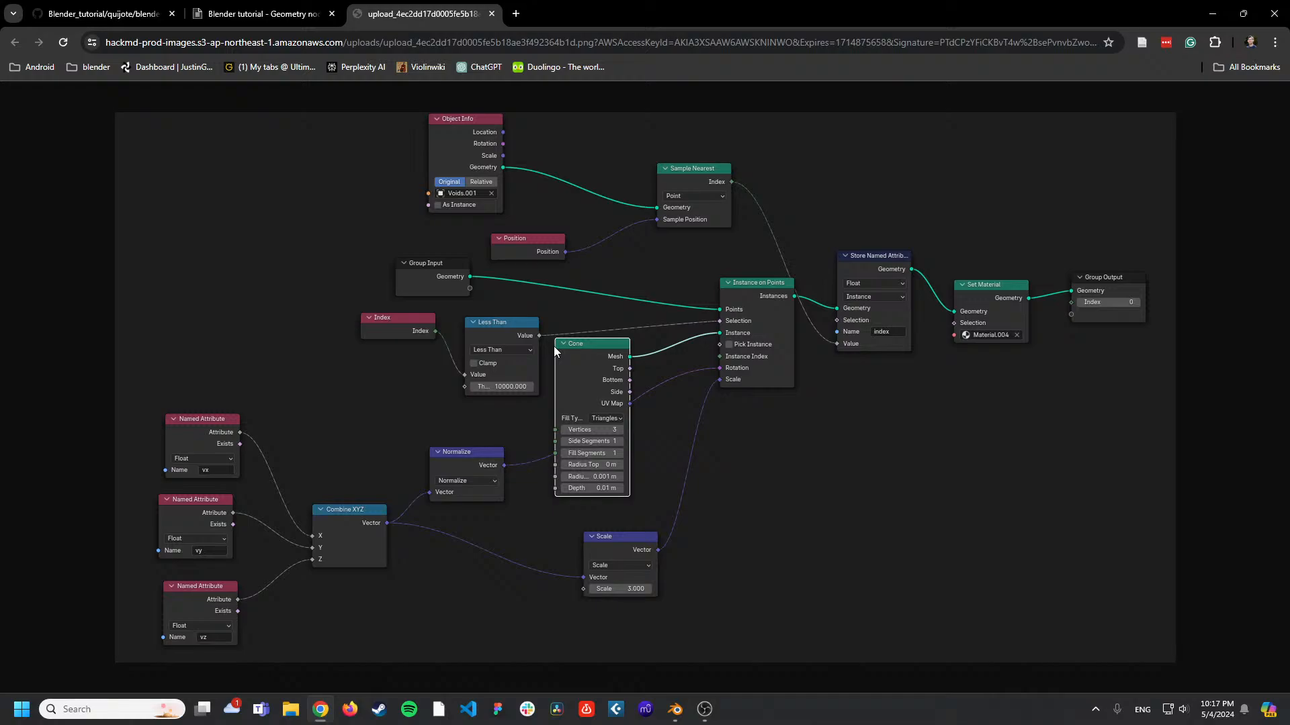
{"action": "key", "text": "alt+Tab"}
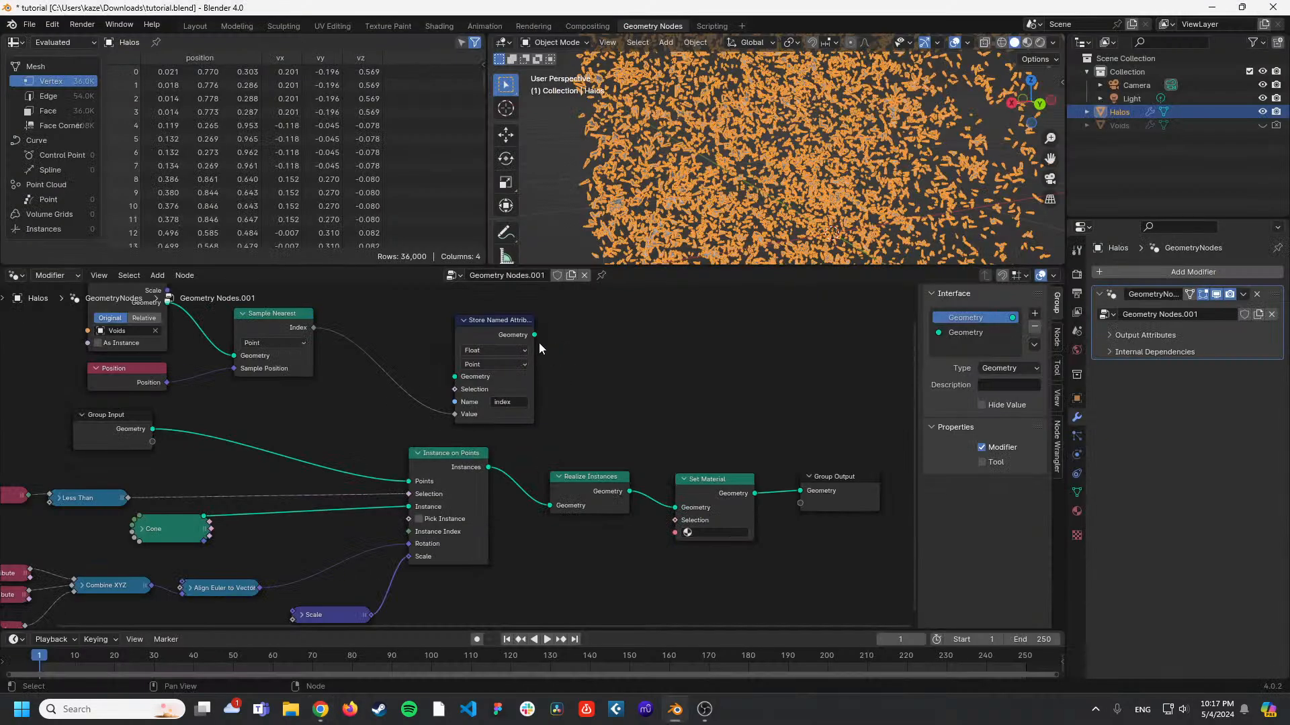
Check the reference graph in Chrome again and delete the Realize Instances node from the Halos graph in Blender.
{"action": "left_click_drag", "start_coordinate": [534, 335], "coordinate": [631, 413]}
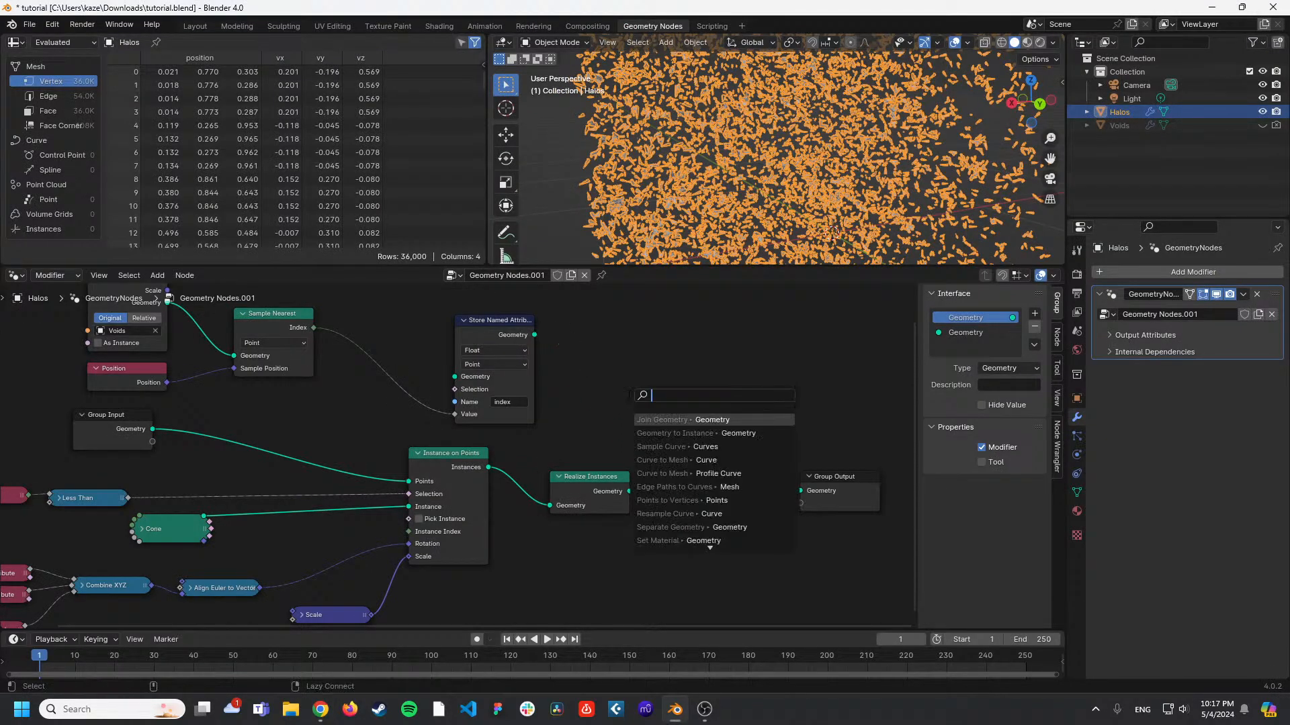
{"action": "key", "text": "alt+Tab"}
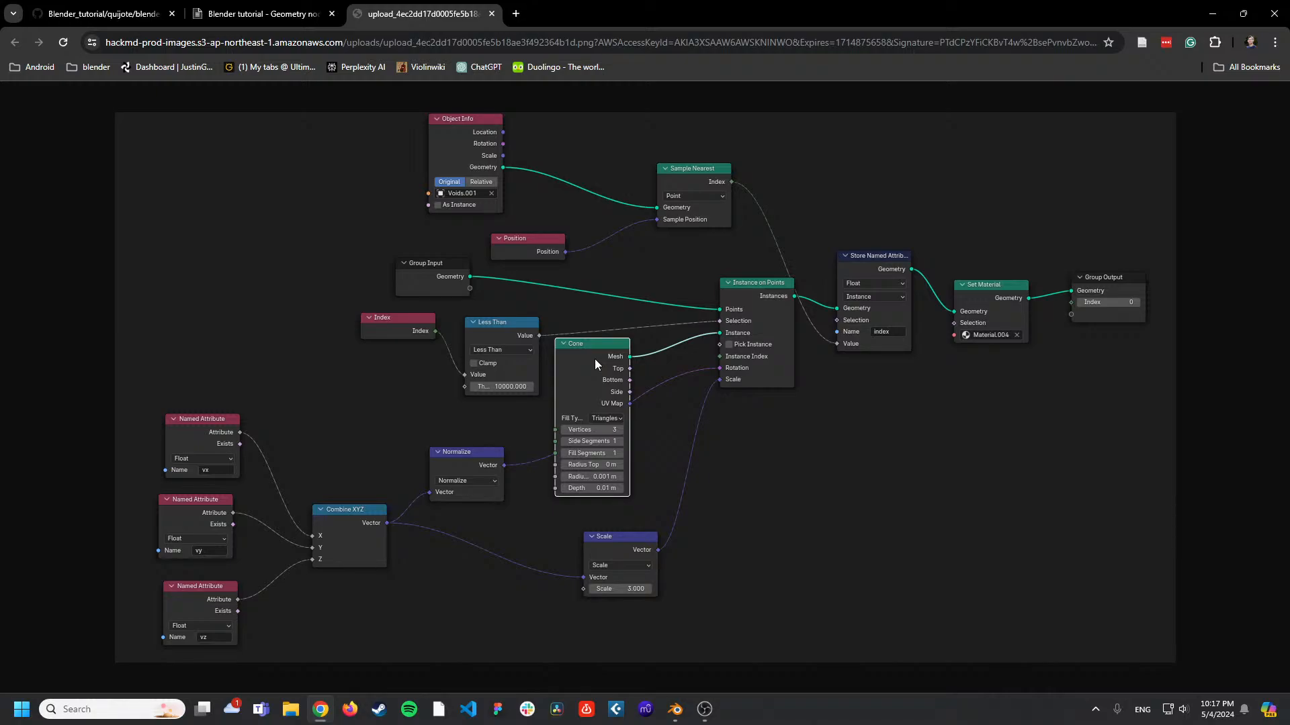
{"action": "key", "text": "alt+Tab"}
{"action": "key", "text": "alt+Tab"}
{"action": "key", "text": "alt+Tab"}
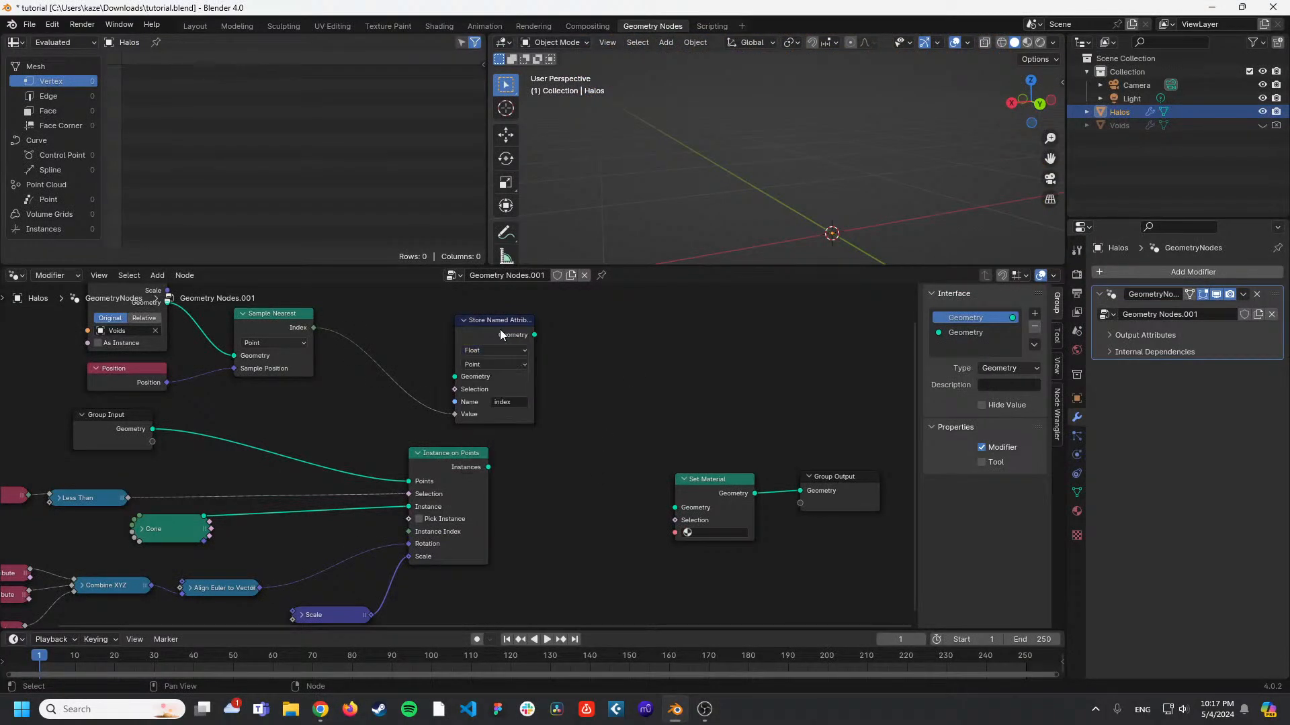
Place Store Named Attribute between Instance on Points and Set Material and link its Geometry input and output to them.
{"action": "left_click_drag", "start_coordinate": [500, 329], "coordinate": [588, 477]}
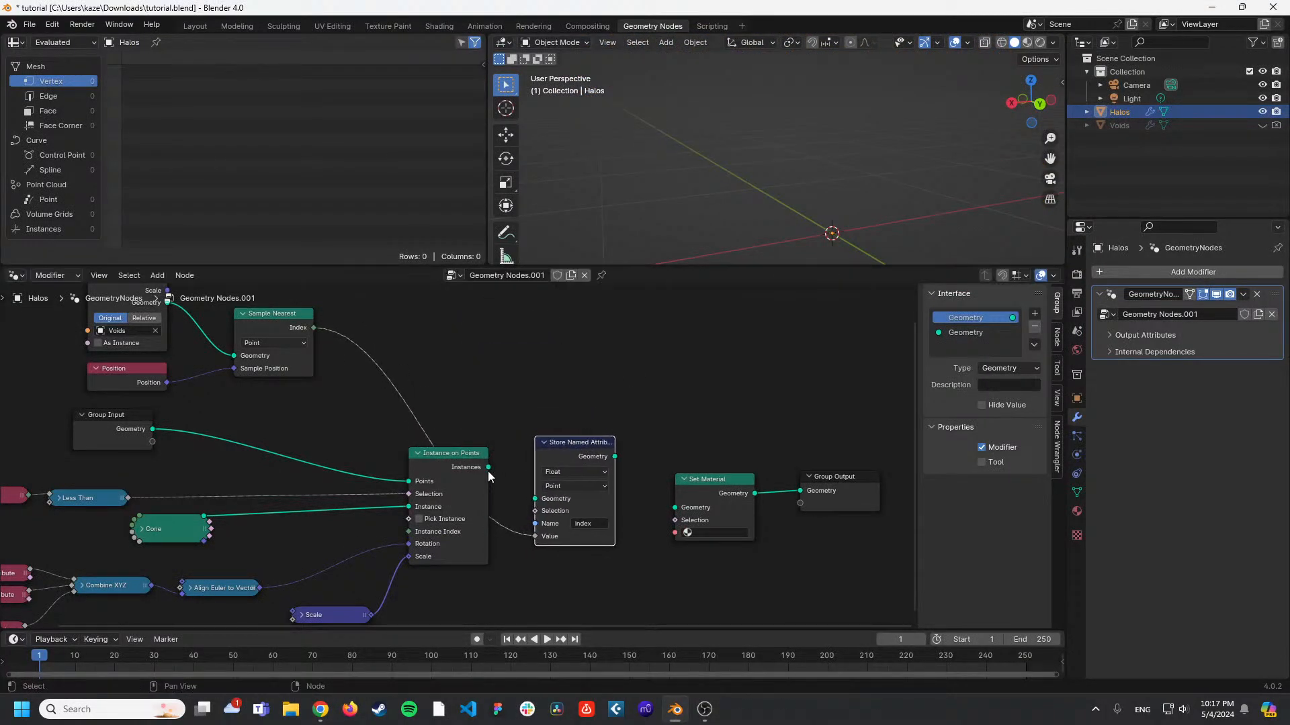
{"action": "left_click_drag", "start_coordinate": [488, 468], "coordinate": [538, 497]}
{"action": "left_click_drag", "start_coordinate": [614, 456], "coordinate": [675, 508]}
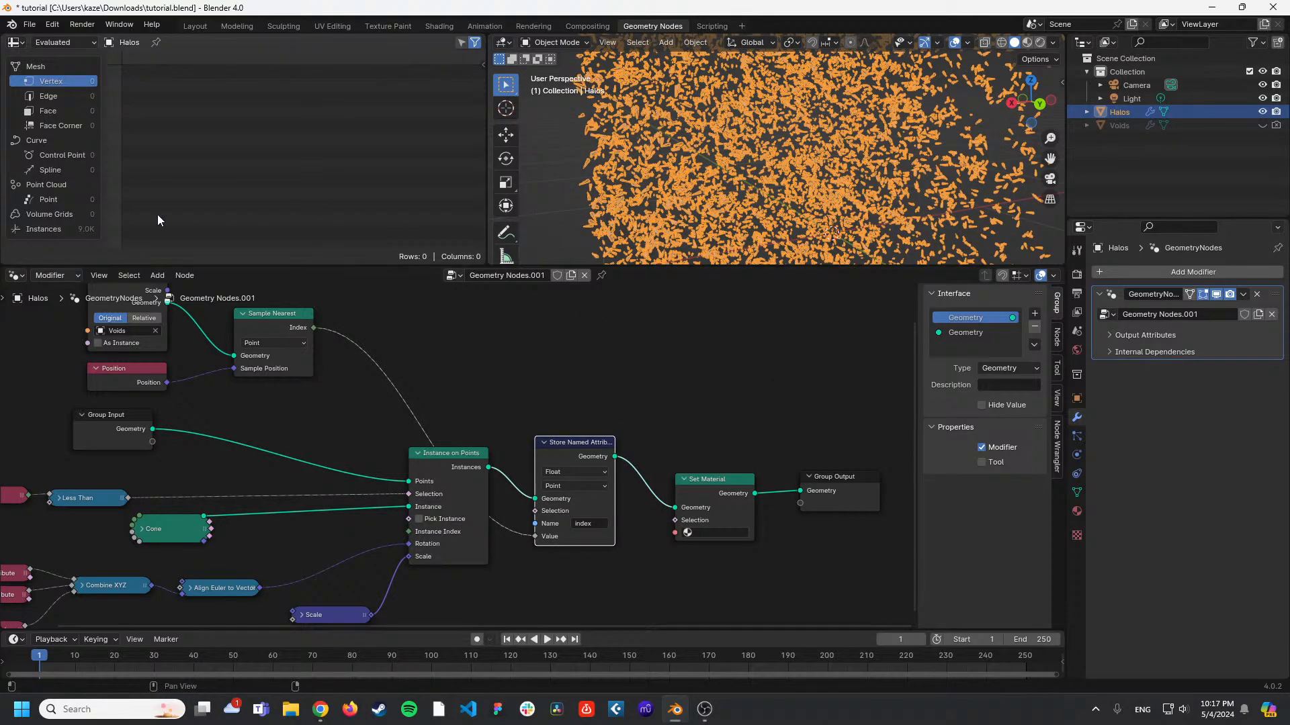
Examine the Instances data columns of Halos in the spreadsheet and compare the node setup with the reference graph in Chrome.
{"action": "left_click", "coordinate": [59, 231]}
{"action": "left_click_drag", "start_coordinate": [328, 242], "coordinate": [478, 242]}
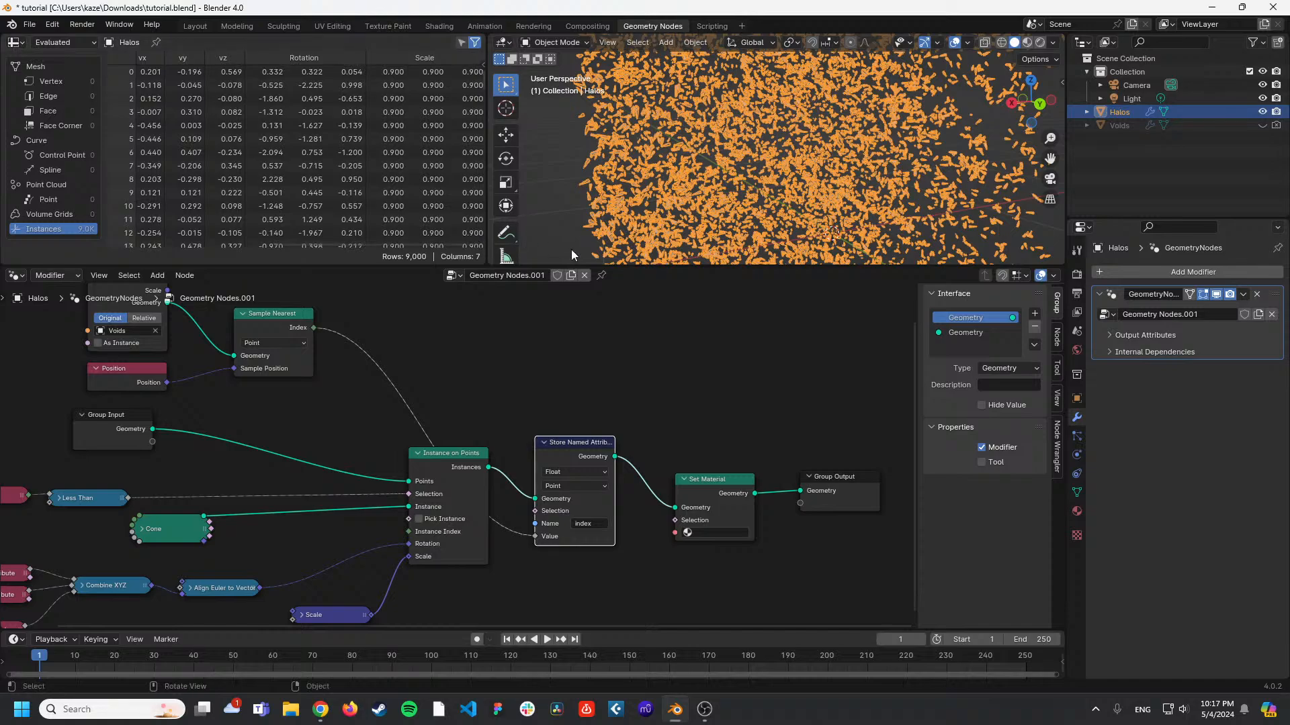
{"action": "key", "text": "alt+Tab"}
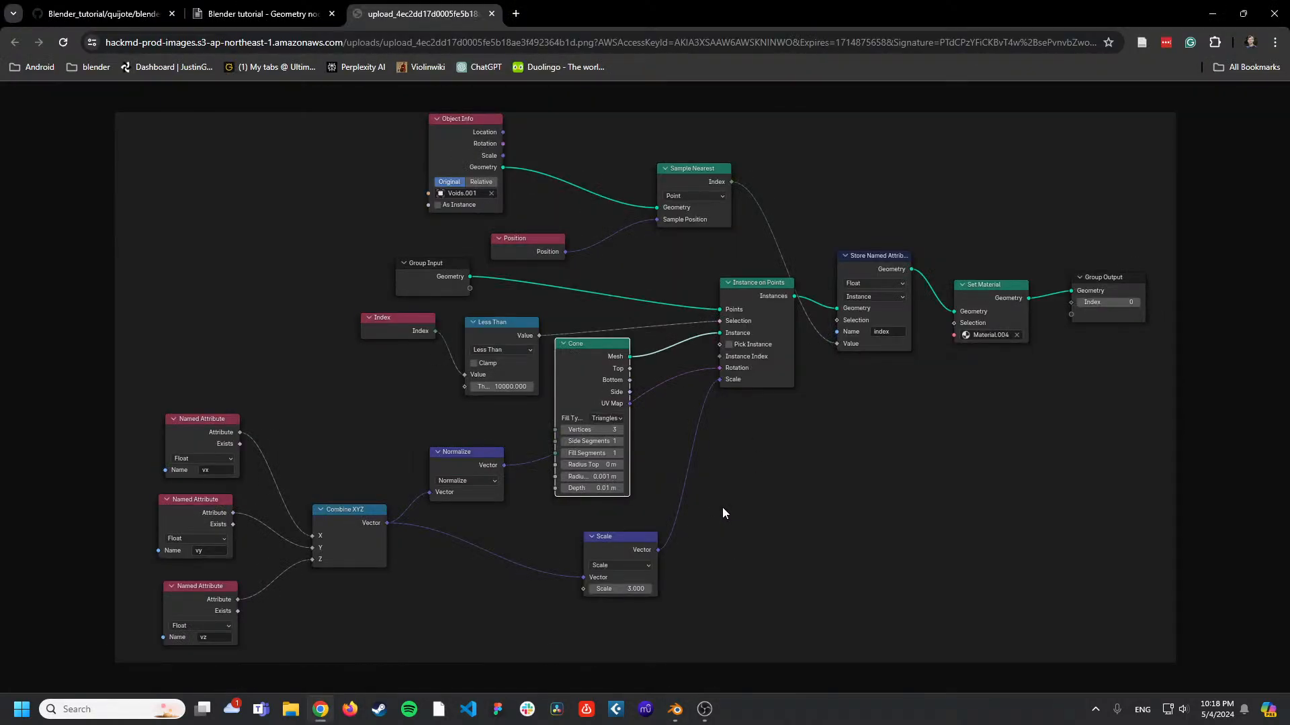
{"action": "key", "text": "alt+Tab"}
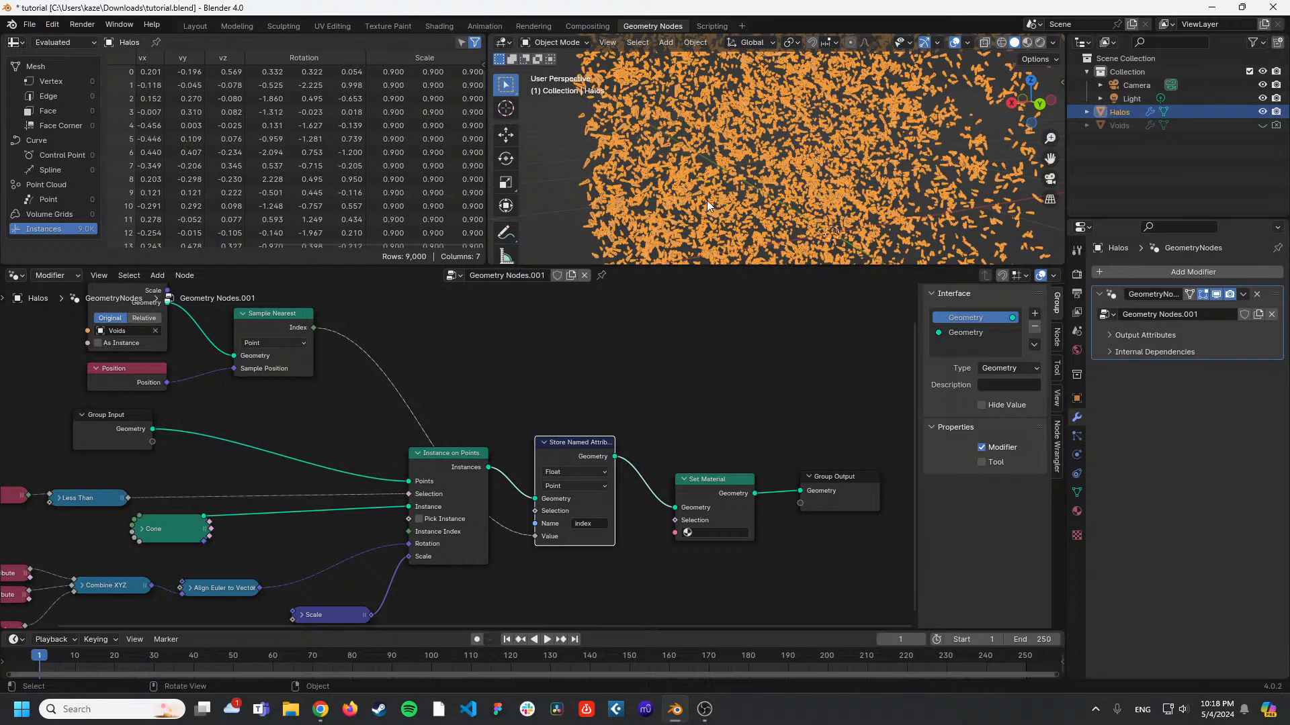
Create a new material for Halos in the Shading workspace, then switch to Material.001 and copy all of its shader nodes.
{"action": "left_click", "coordinate": [443, 25]}
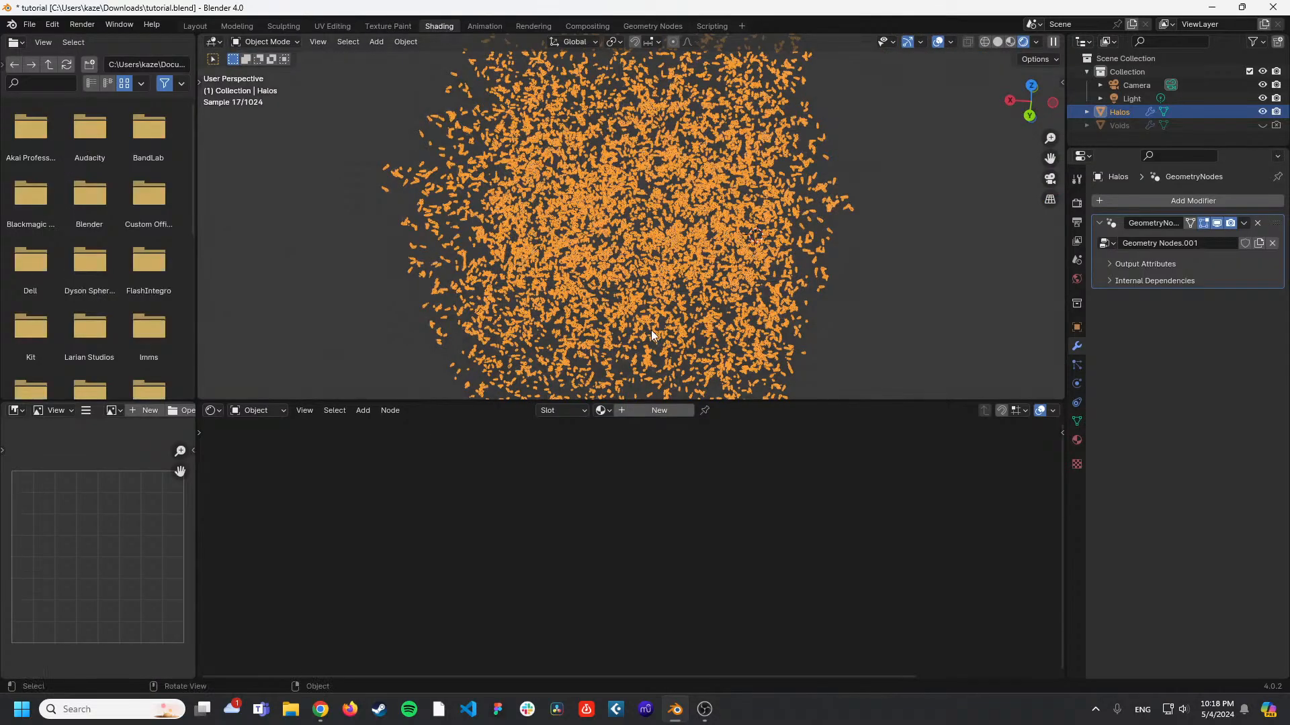
{"action": "left_click", "coordinate": [658, 410]}
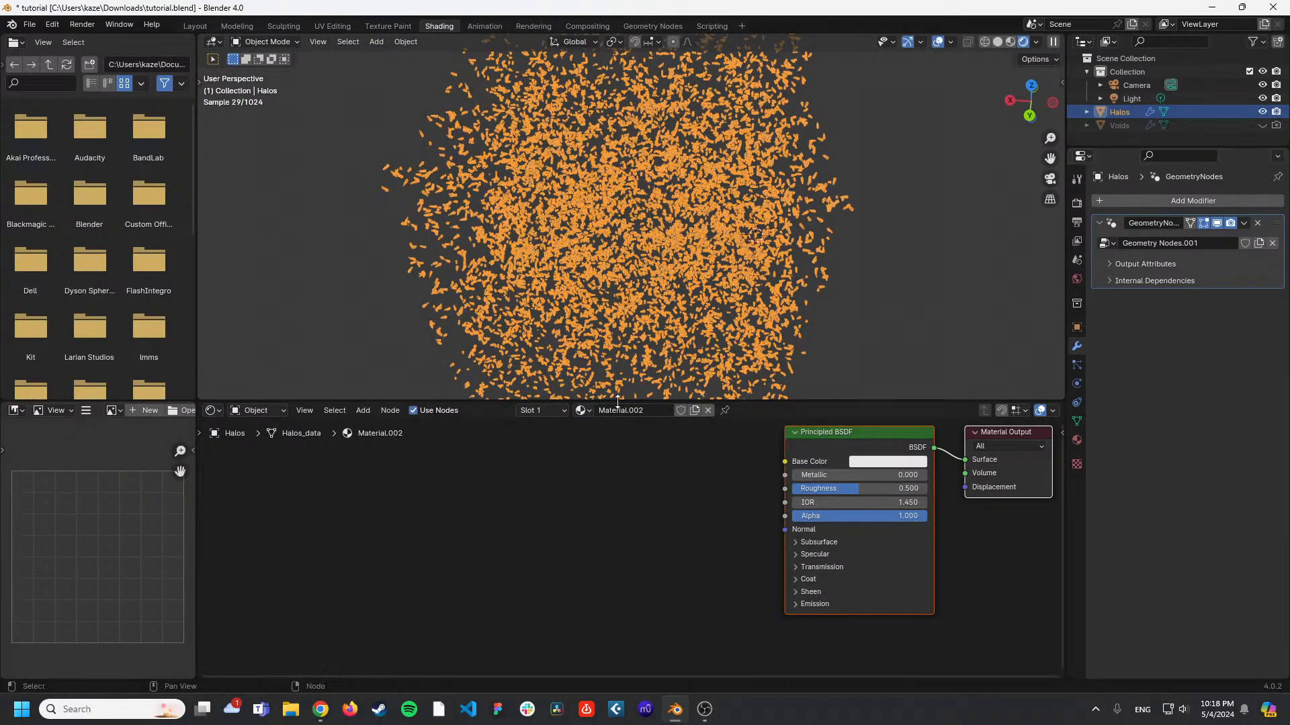
{"action": "left_click", "coordinate": [581, 410]}
{"action": "left_click", "coordinate": [636, 444]}
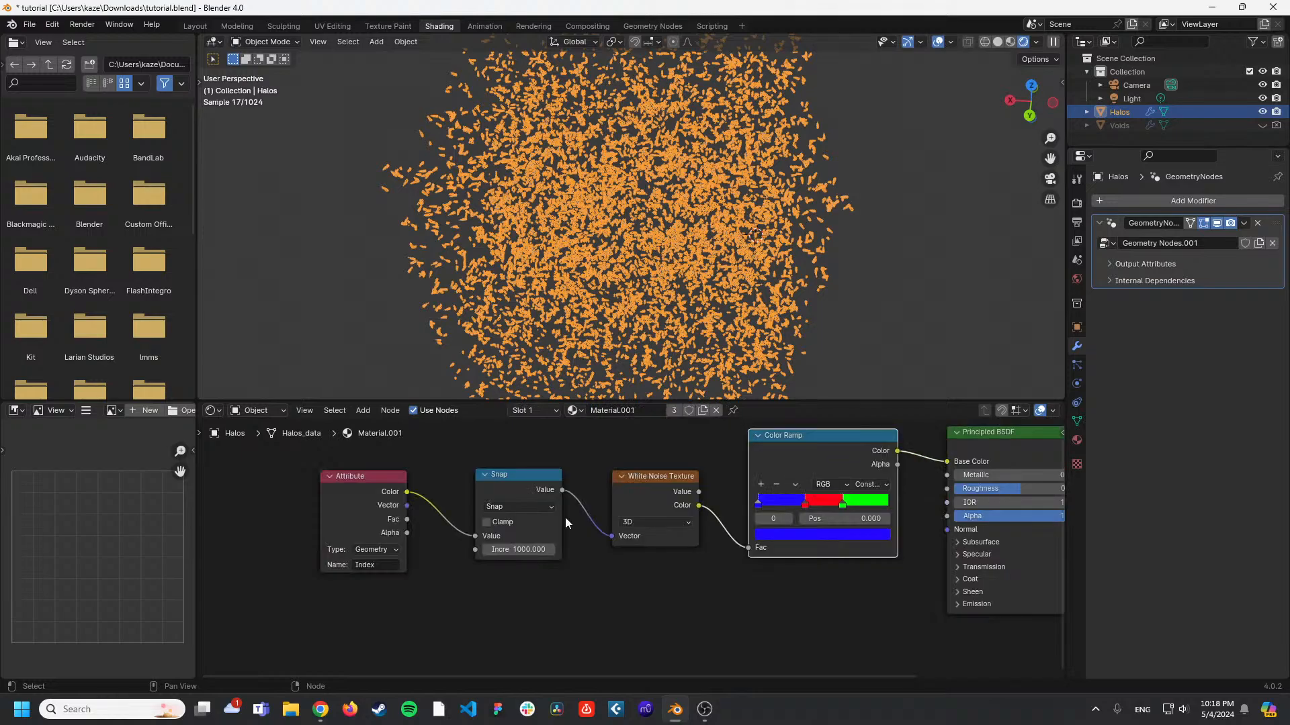
{"action": "middle_click_drag", "start_coordinate": [919, 639], "coordinate": [732, 637]}
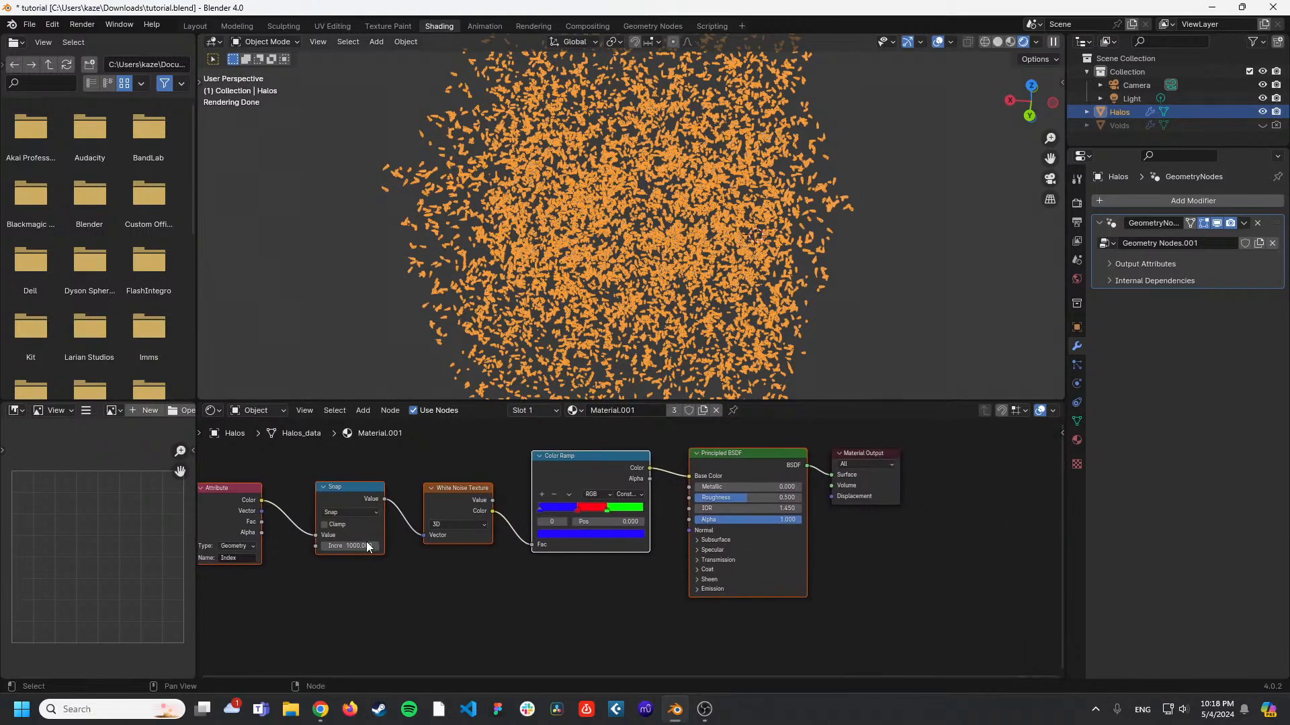
{"action": "left_click_drag", "start_coordinate": [233, 462], "coordinate": [897, 623]}
Paste the copied nodes into Material.002 and delete its original Principled BSDF and Material Output nodes.
{"action": "left_click", "coordinate": [575, 411]}
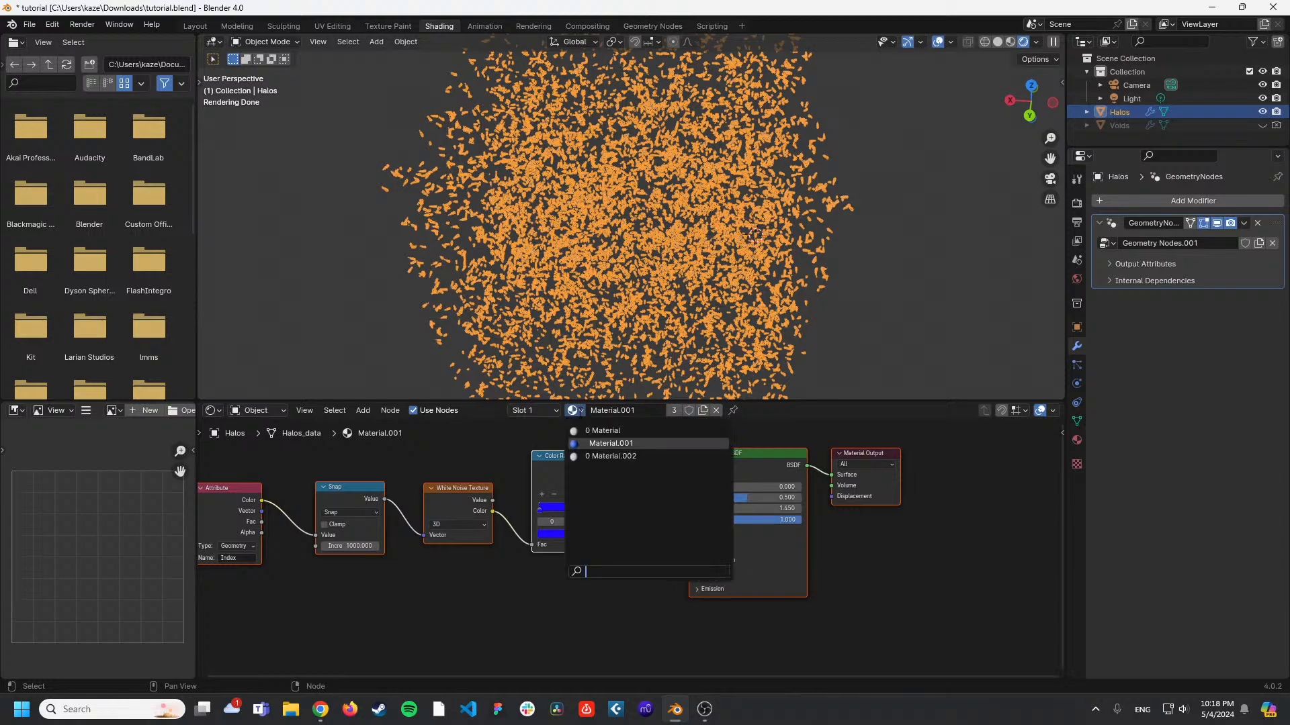
{"action": "left_click", "coordinate": [599, 457]}
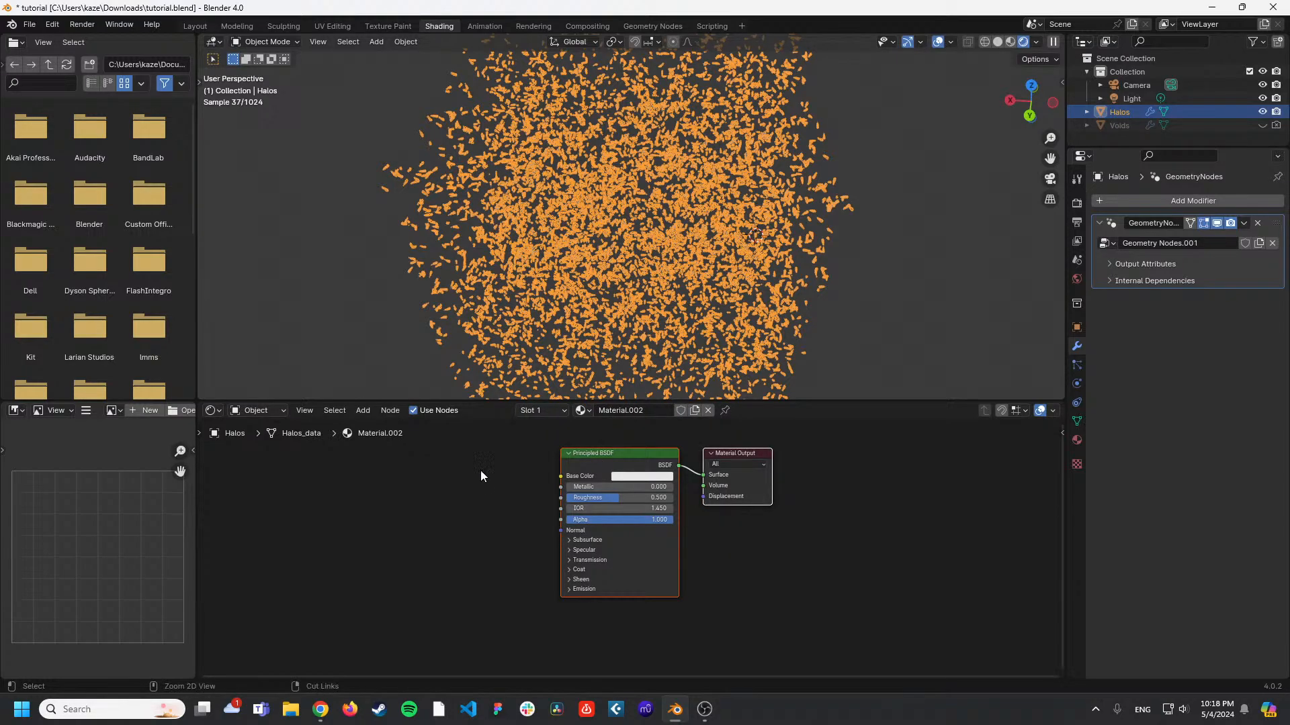
{"action": "key", "text": "ctrl+v"}
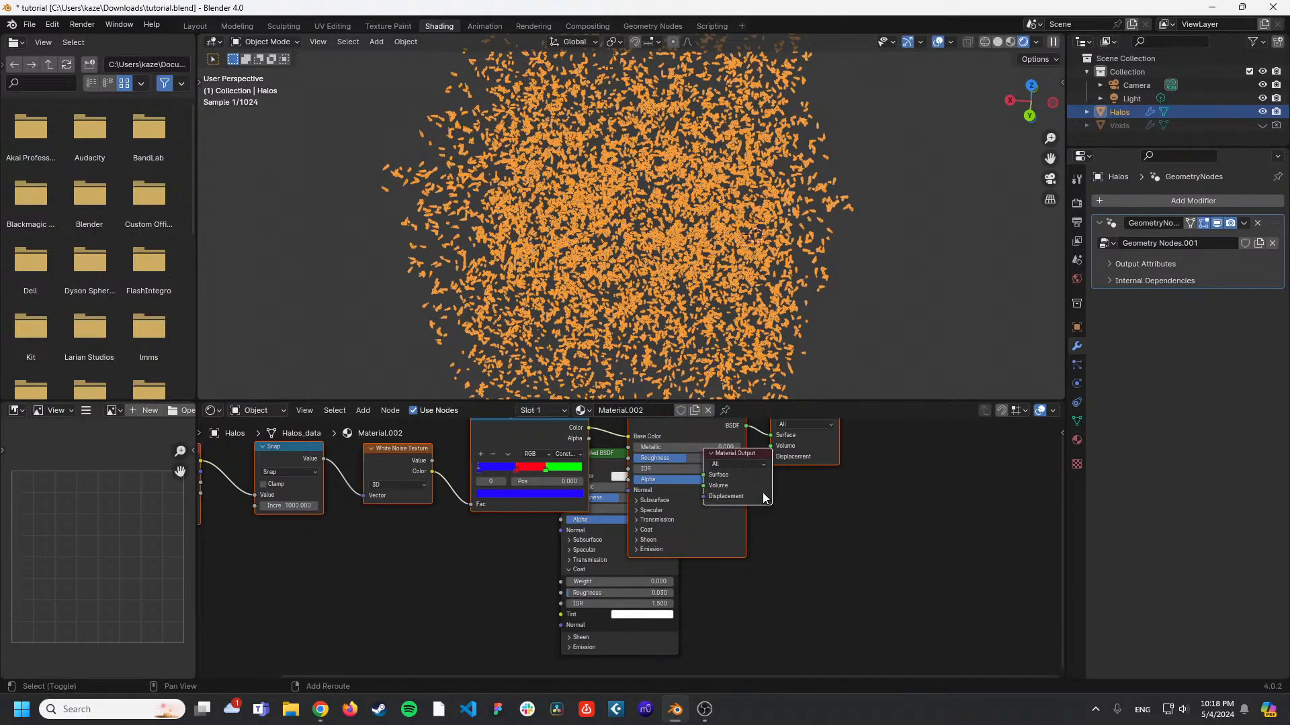
{"action": "middle_click_drag", "start_coordinate": [849, 517], "coordinate": [820, 580]}
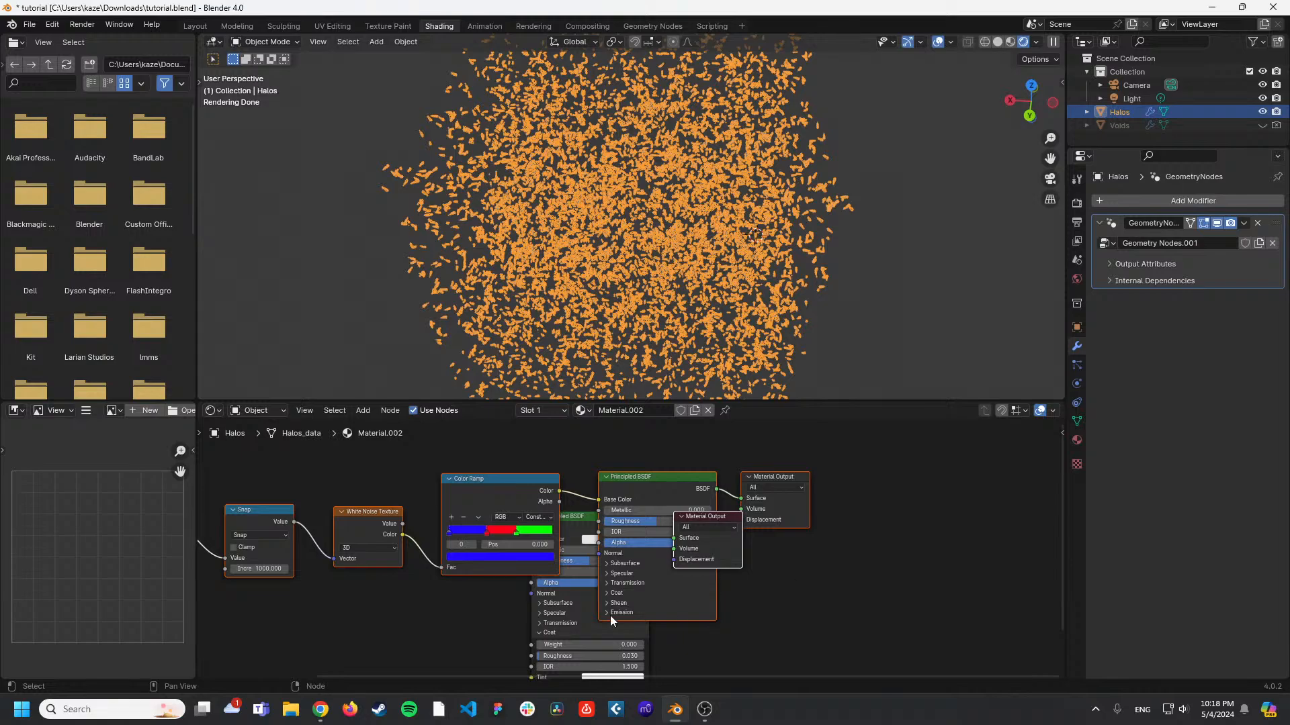
{"action": "left_click", "coordinate": [745, 644]}
{"action": "left_click", "coordinate": [582, 515]}
{"action": "key", "text": "x"}
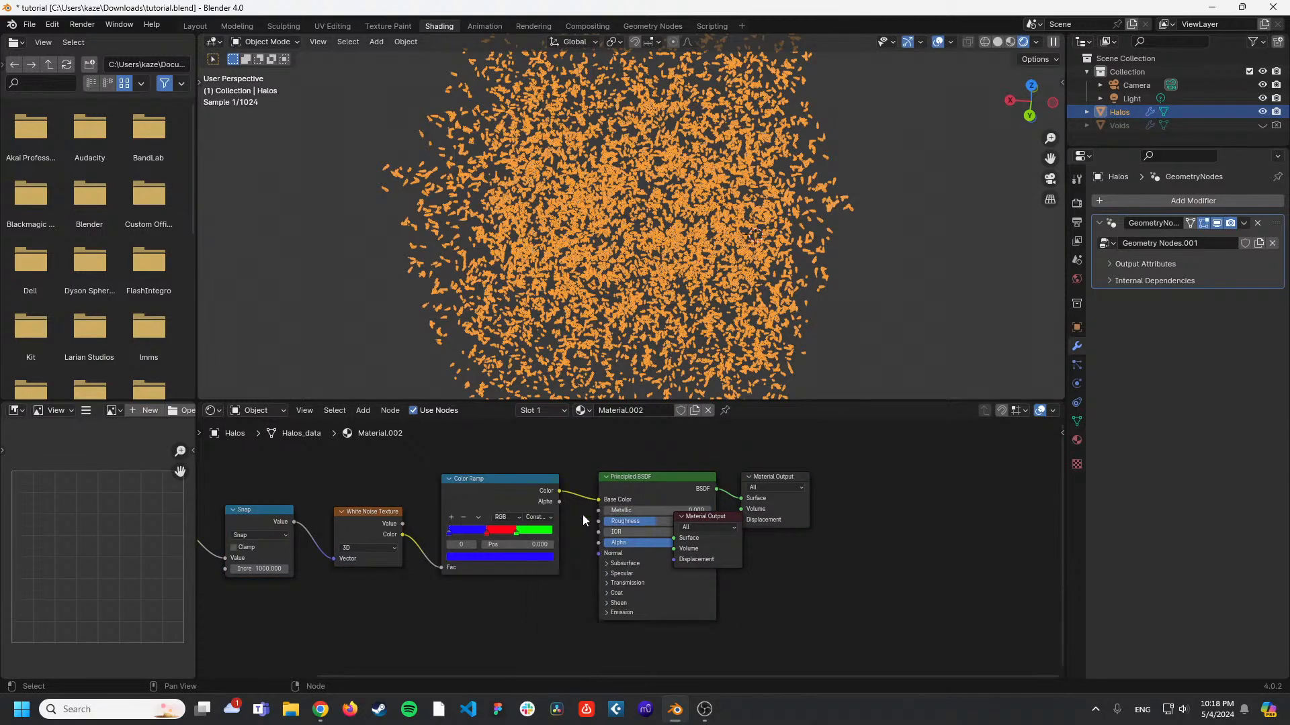
{"action": "left_click", "coordinate": [722, 516]}
{"action": "key", "text": "x"}
Set the Attribute node in Material.002 to type Instancer with the name index.
{"action": "middle_click_drag", "start_coordinate": [236, 595], "coordinate": [529, 550]}
{"action": "left_click", "coordinate": [444, 524]}
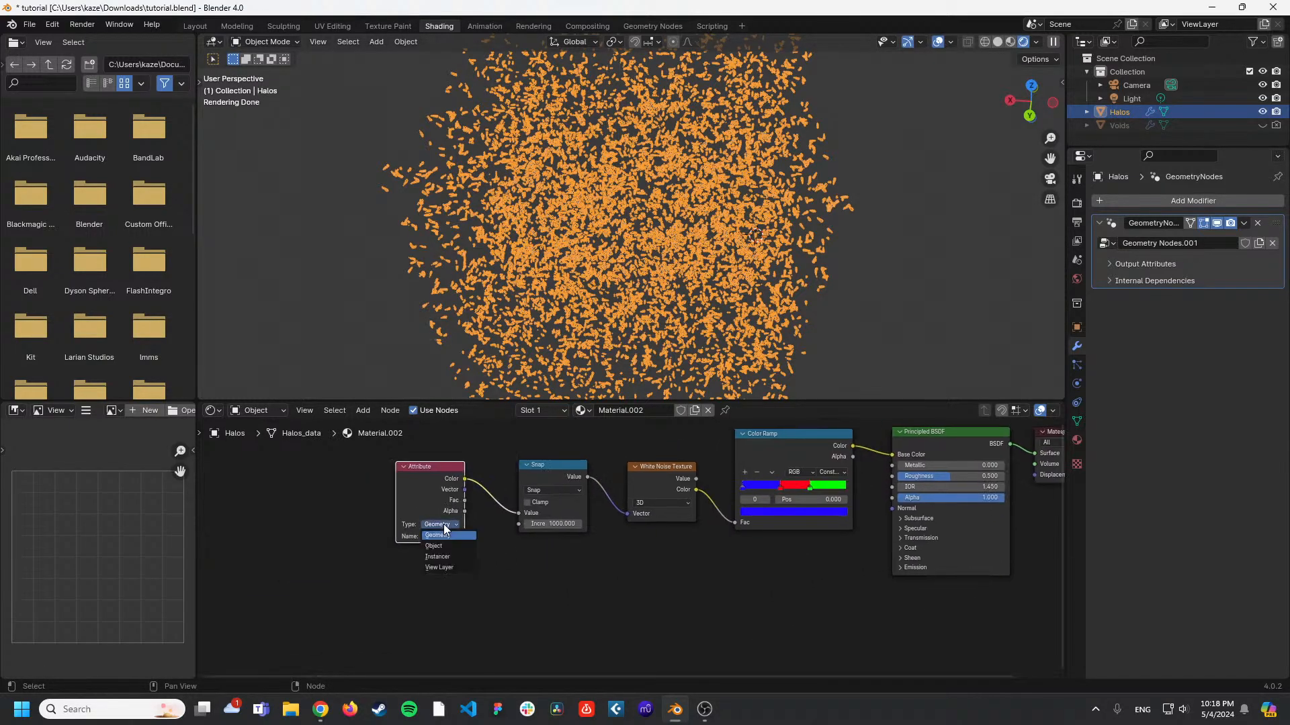
{"action": "left_click", "coordinate": [454, 557]}
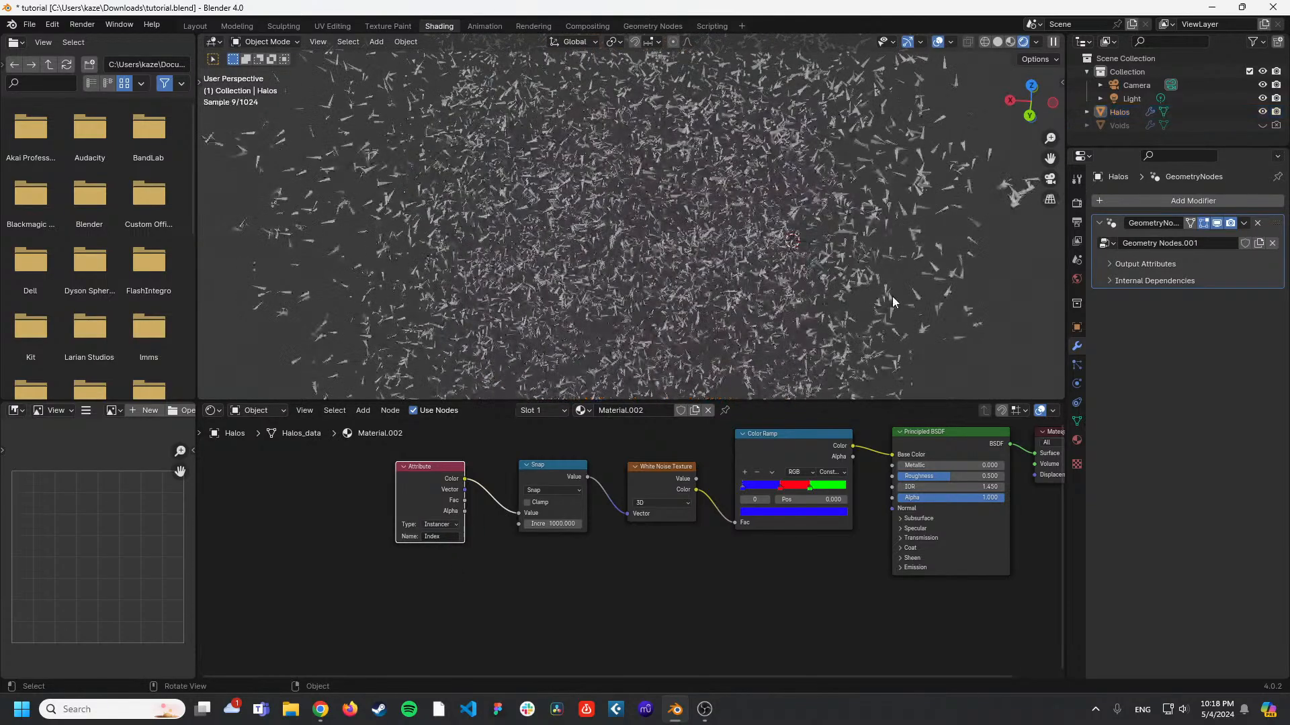
{"action": "middle_click_drag", "start_coordinate": [893, 302], "coordinate": [860, 282]}
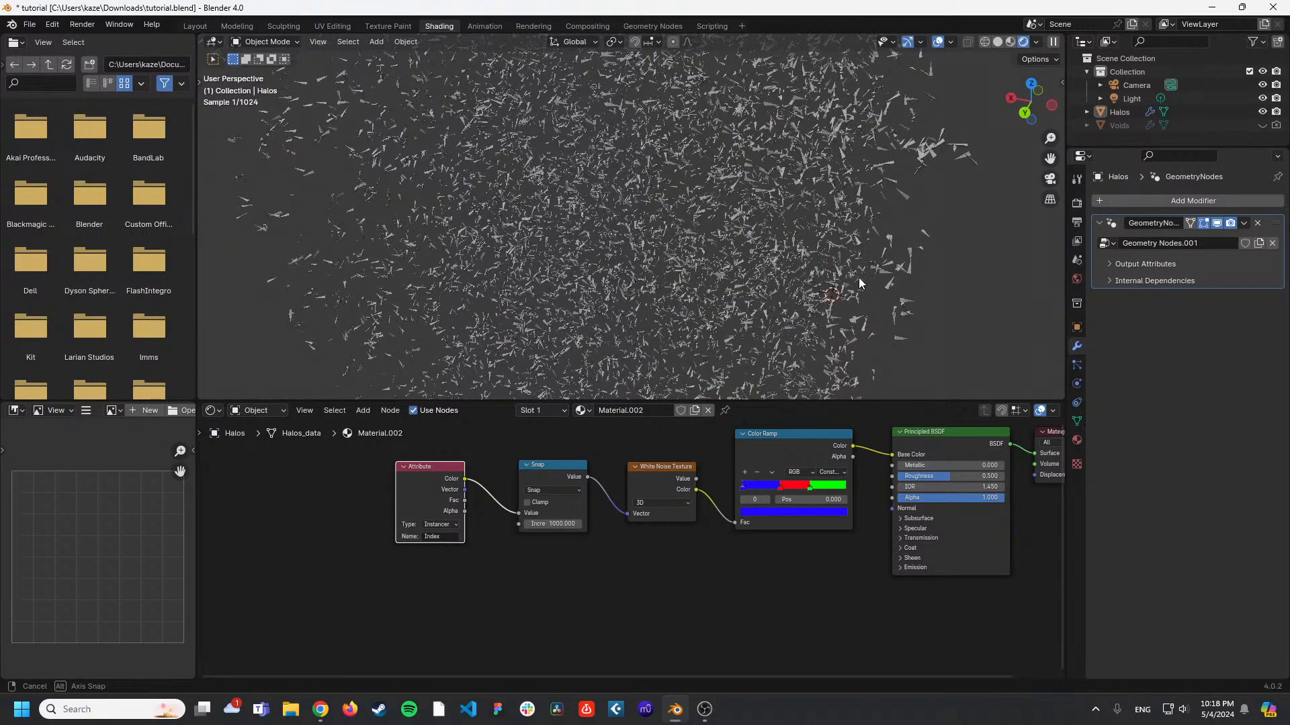
{"action": "left_click", "coordinate": [630, 26]}
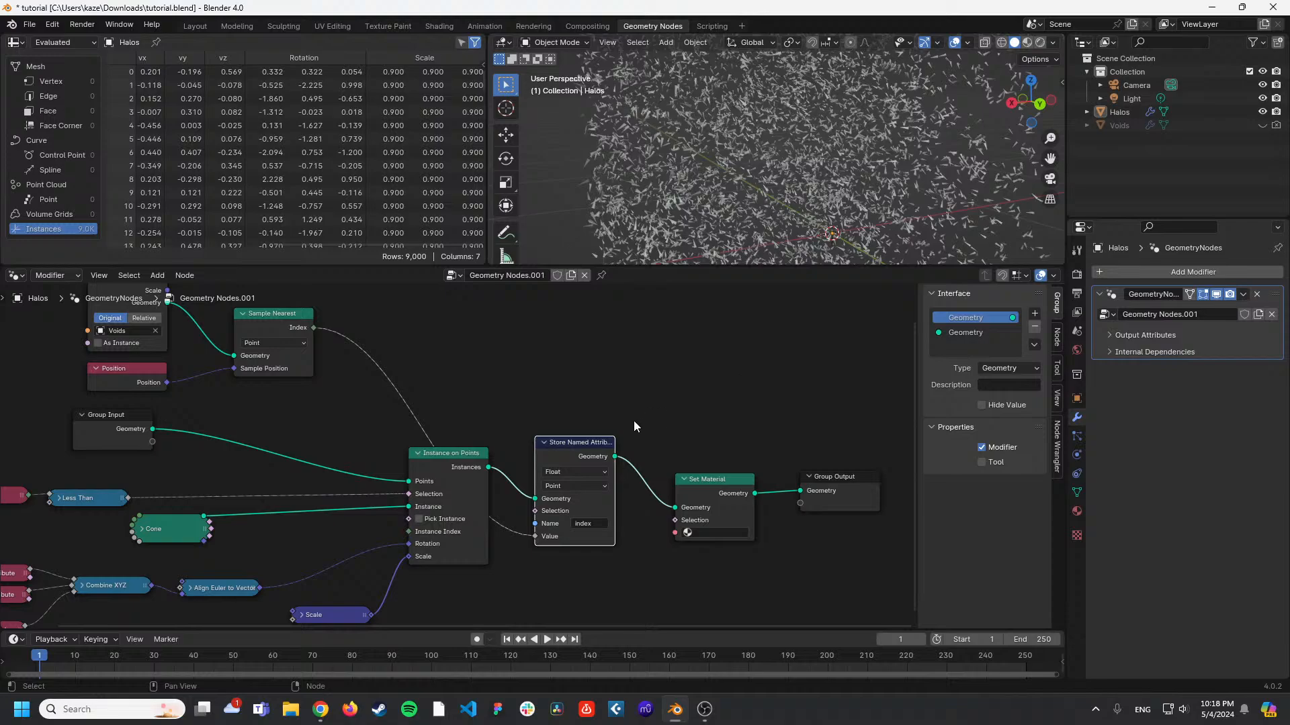
{"action": "left_click", "coordinate": [439, 26]}
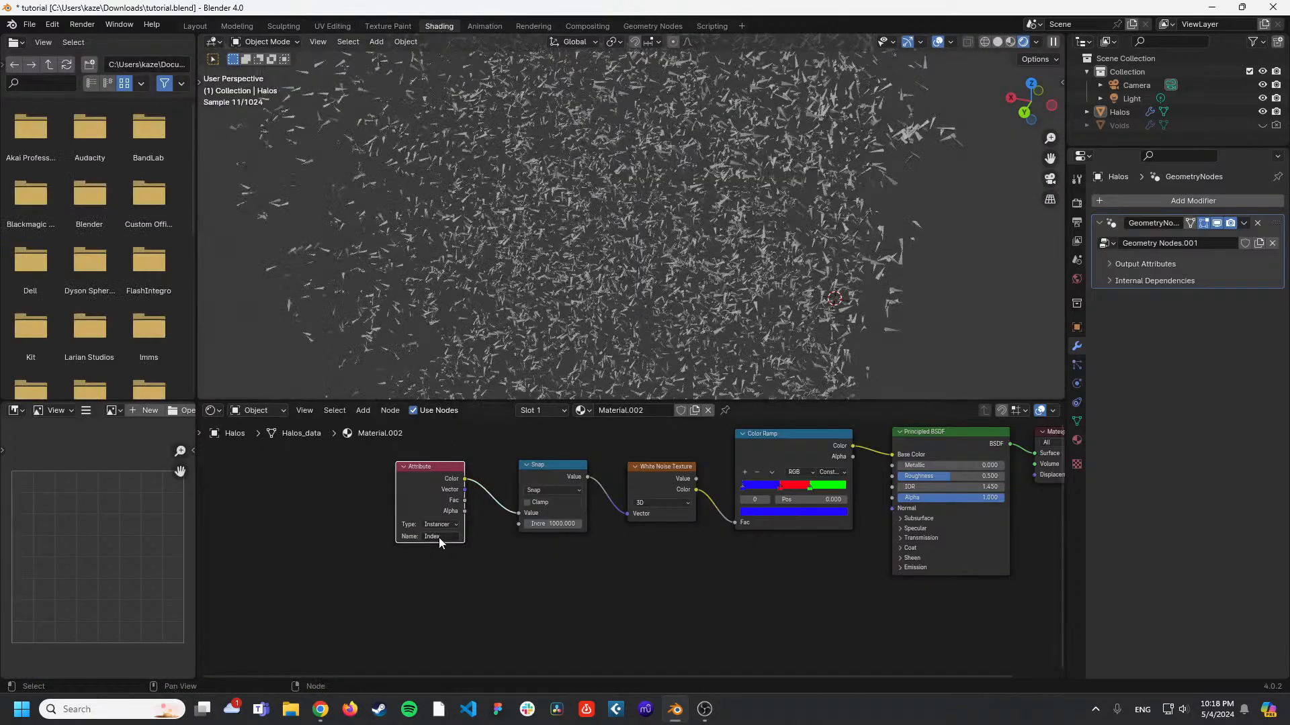
{"action": "left_click", "coordinate": [438, 538]}
{"action": "type", "text": "index"}
{"action": "key", "text": "Return"}
Return to the Geometry Nodes workspace, check the reference graph in Chrome and examine the Voids object's node graph.
{"action": "left_click", "coordinate": [652, 26]}
{"action": "middle_click_drag", "start_coordinate": [486, 403], "coordinate": [638, 437]}
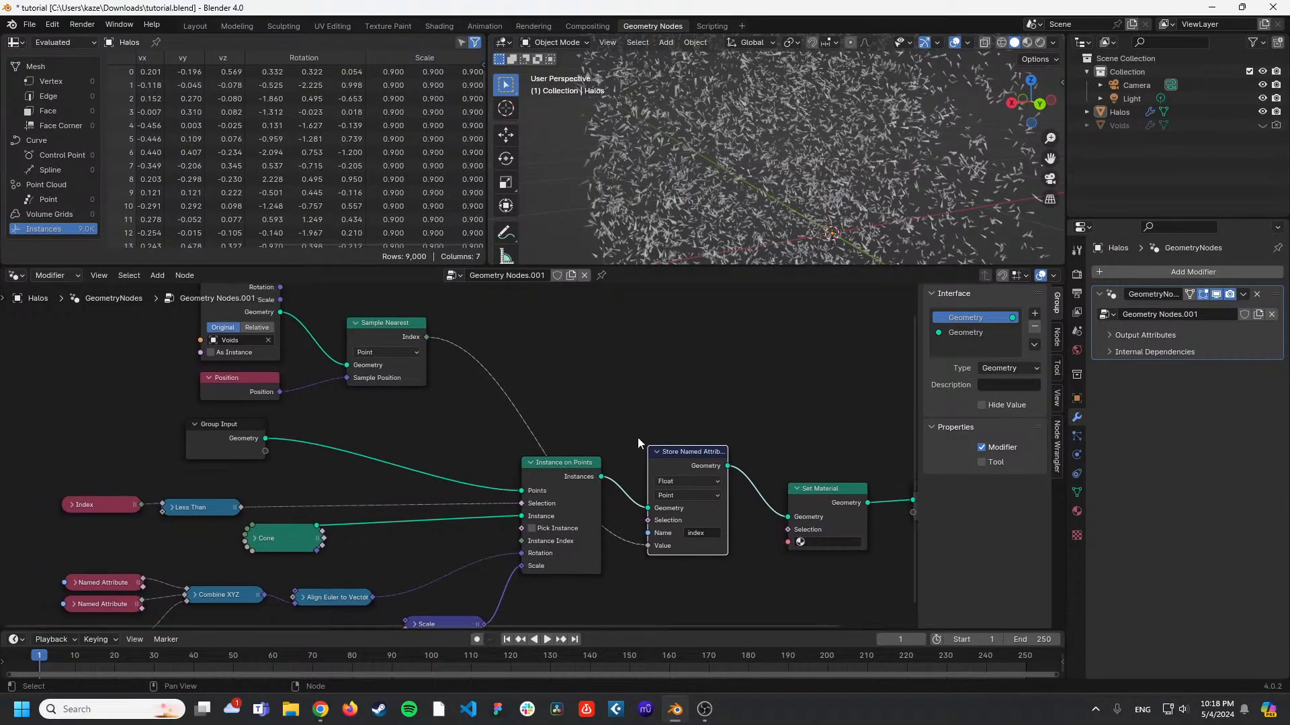
{"action": "key", "text": "alt+Tab"}
{"action": "key", "text": "alt+Tab"}
{"action": "left_click", "coordinate": [1122, 130]}
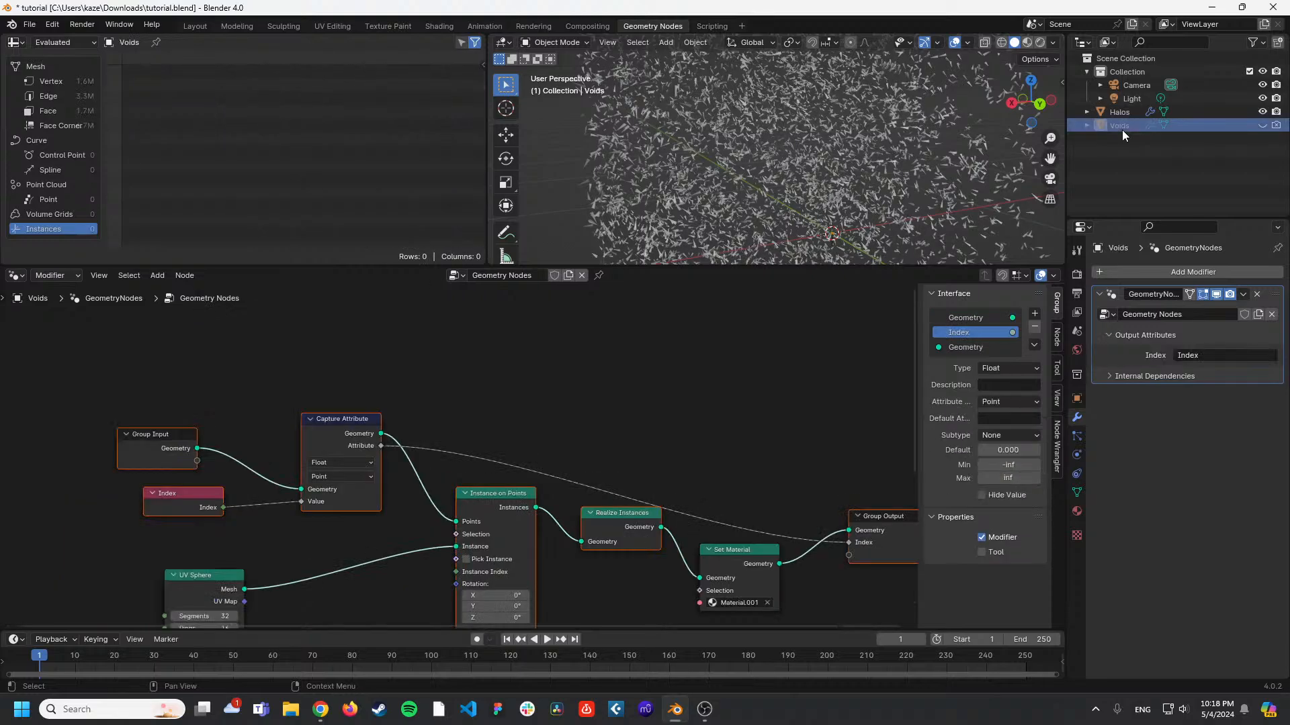
{"action": "middle_click_drag", "start_coordinate": [827, 382], "coordinate": [682, 392]}
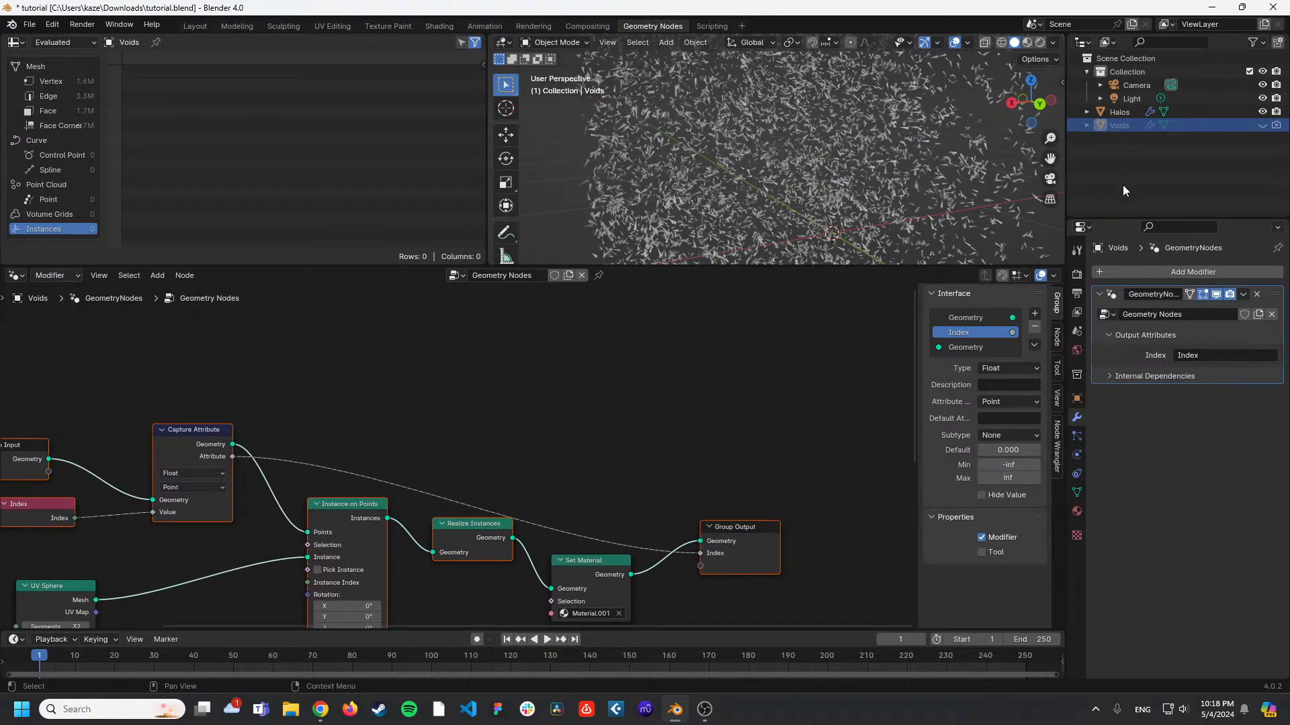
Select the Halos object and assign Material.002 in its Set Material node.
{"action": "left_click", "coordinate": [1121, 115]}
{"action": "middle_click_drag", "start_coordinate": [668, 405], "coordinate": [759, 390]}
{"action": "left_click", "coordinate": [767, 543]}
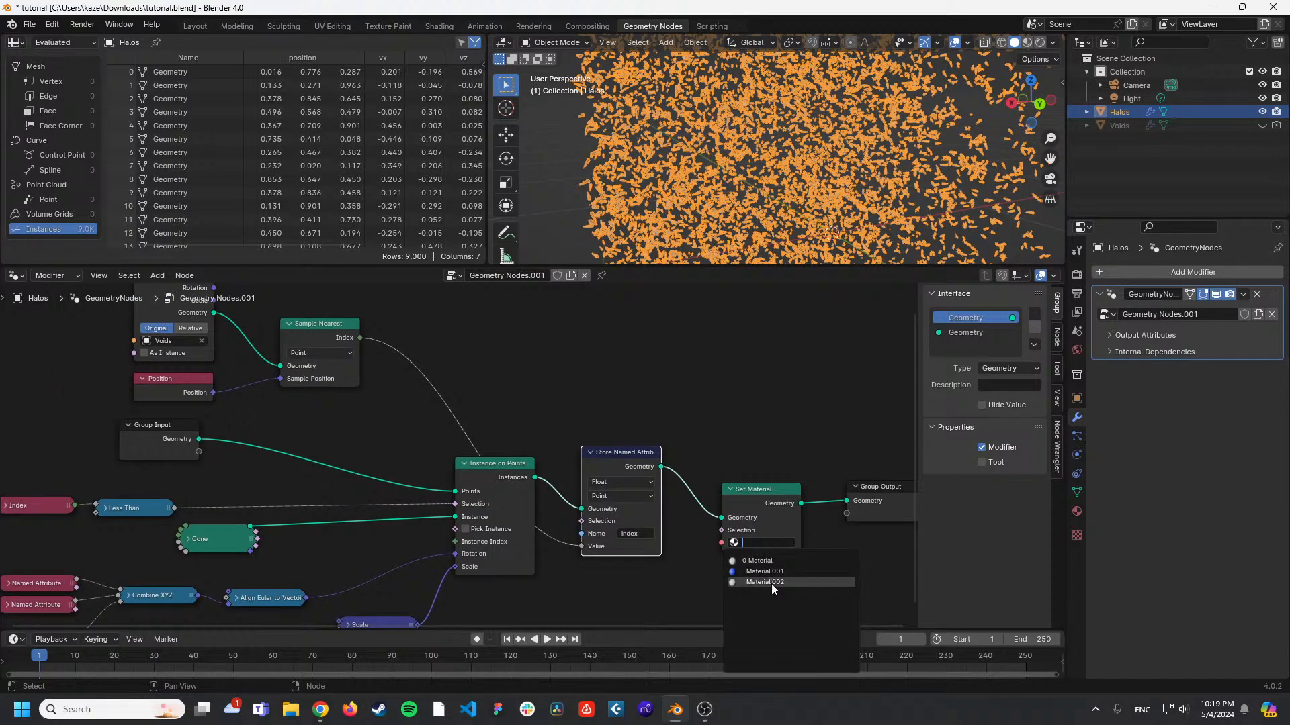
{"action": "left_click", "coordinate": [771, 582]}
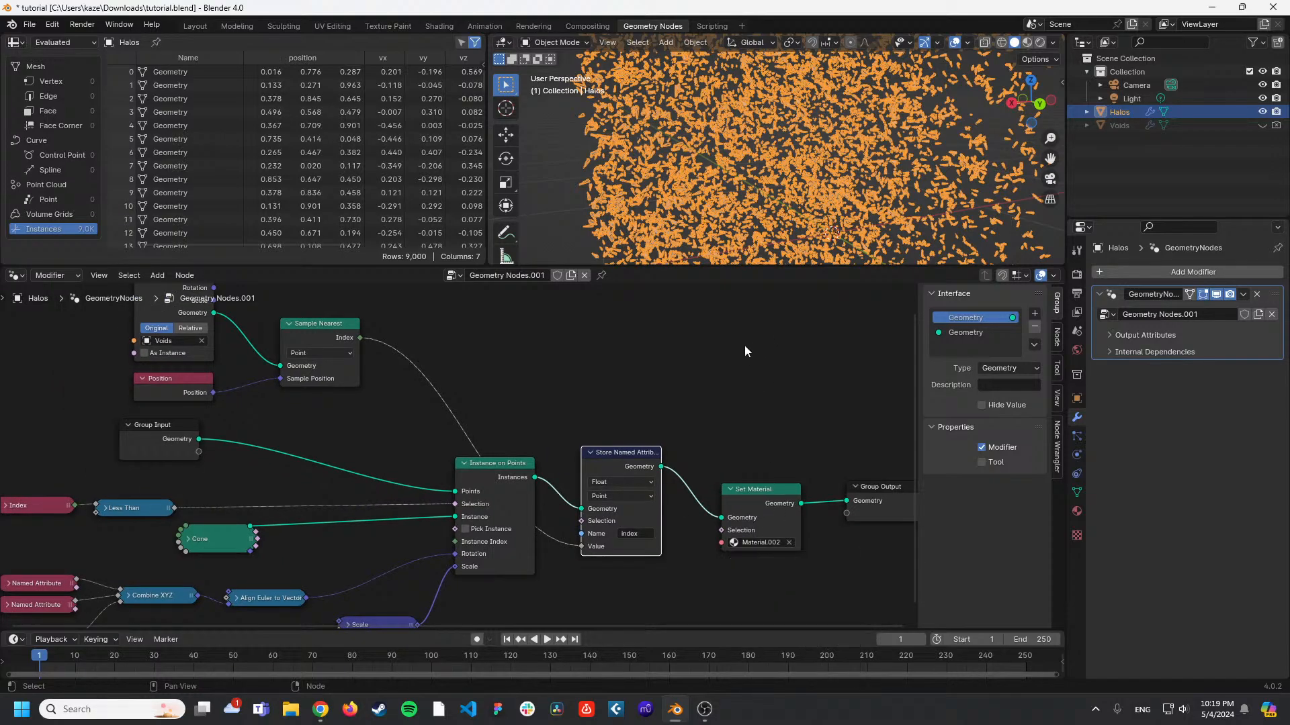
Deselect the Halos object and switch the viewport to rendered shading.
{"action": "left_click", "coordinate": [566, 170]}
{"action": "left_click", "coordinate": [1039, 42]}
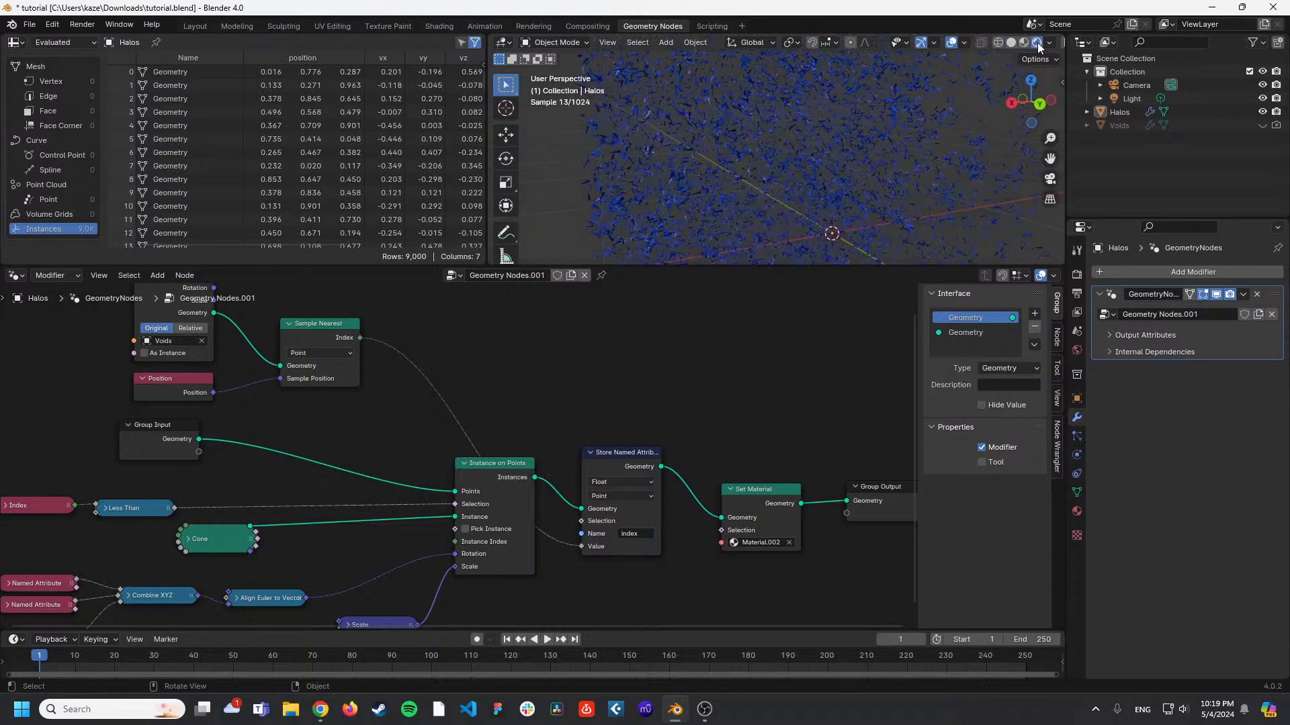
{"action": "middle_click_drag", "start_coordinate": [668, 362], "coordinate": [704, 324]}
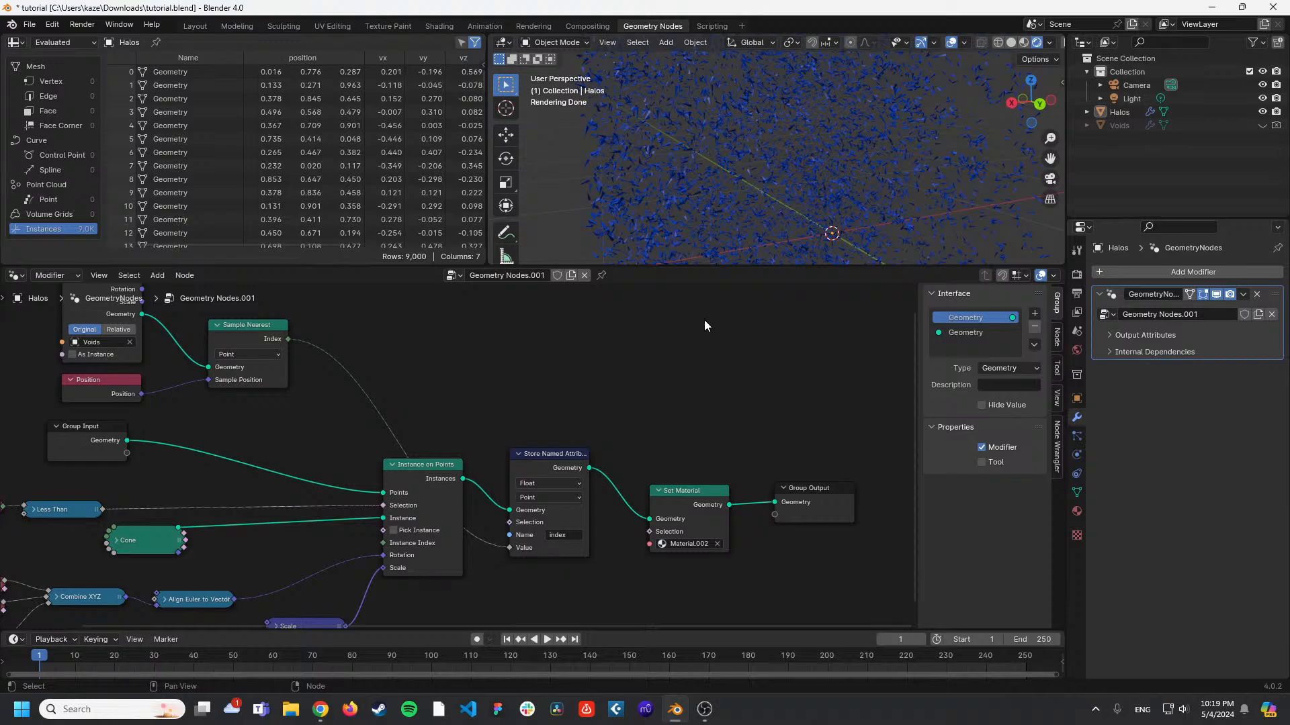
Select the Voids object and unhide it in the viewport of the Layout workspace.
{"action": "middle_click_drag", "start_coordinate": [571, 336], "coordinate": [695, 409]}
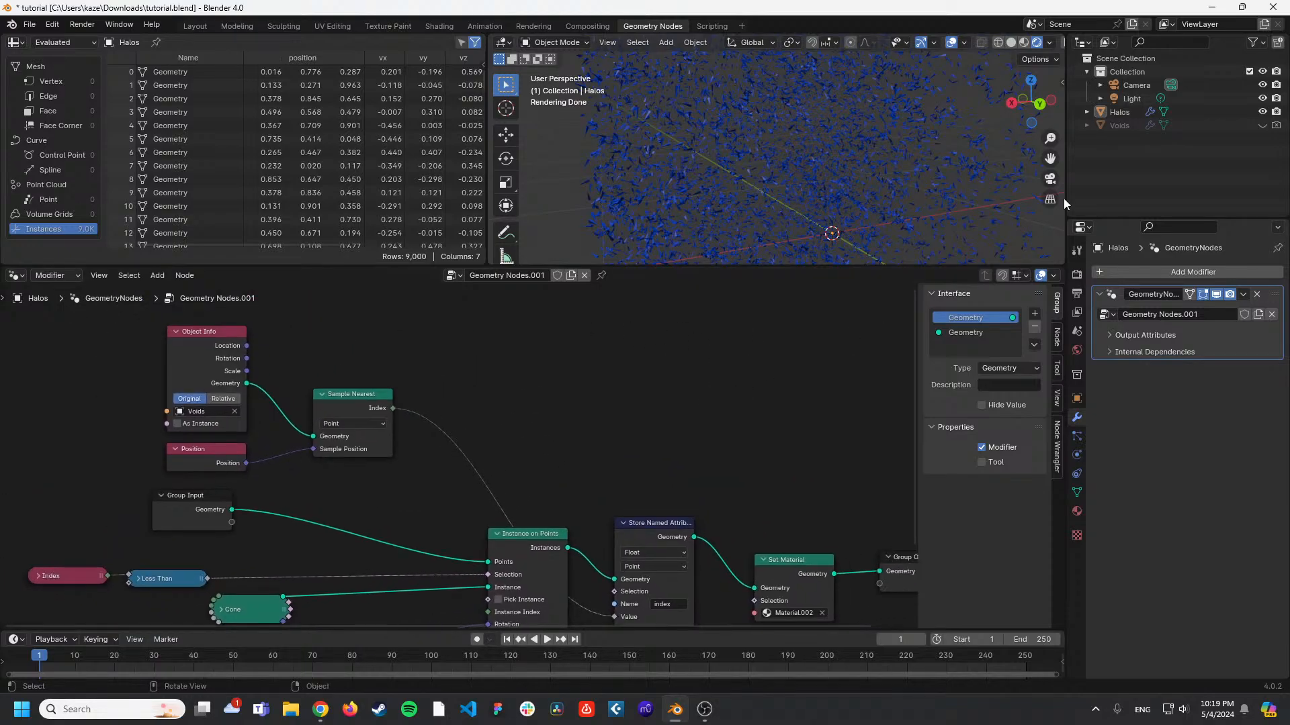
{"action": "left_click", "coordinate": [1119, 125]}
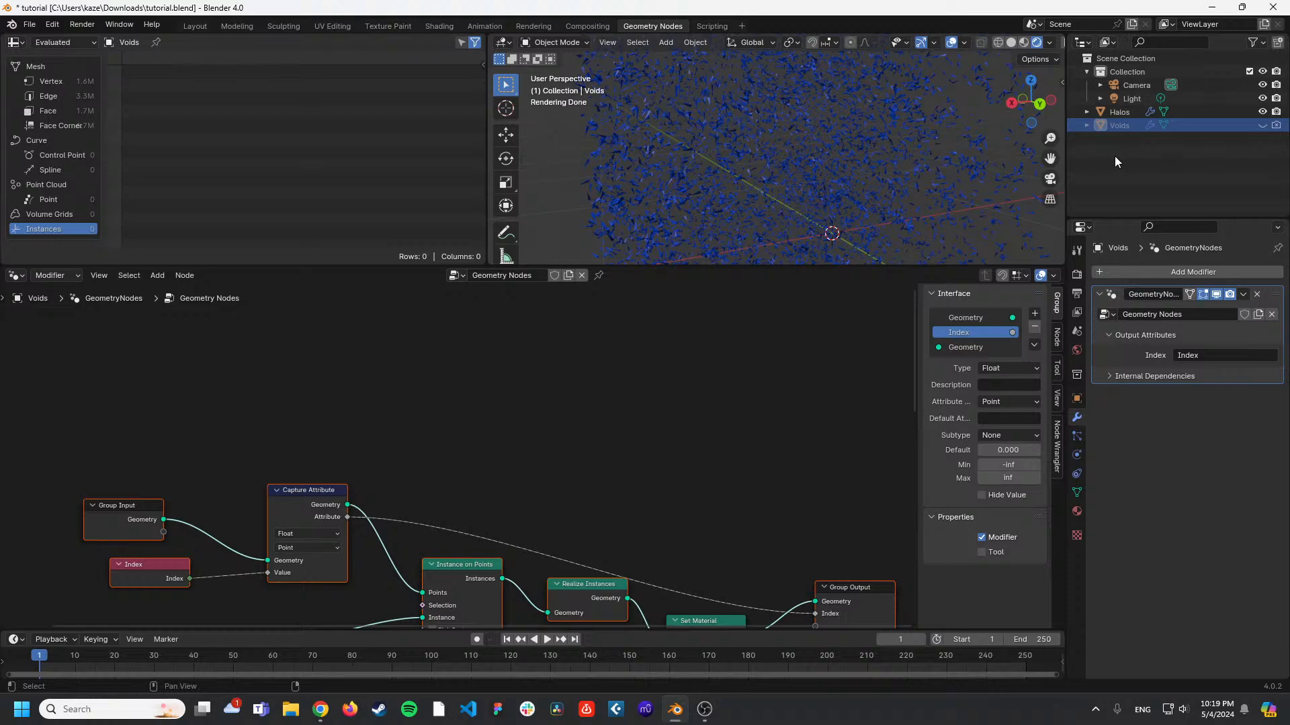
{"action": "left_click", "coordinate": [196, 25]}
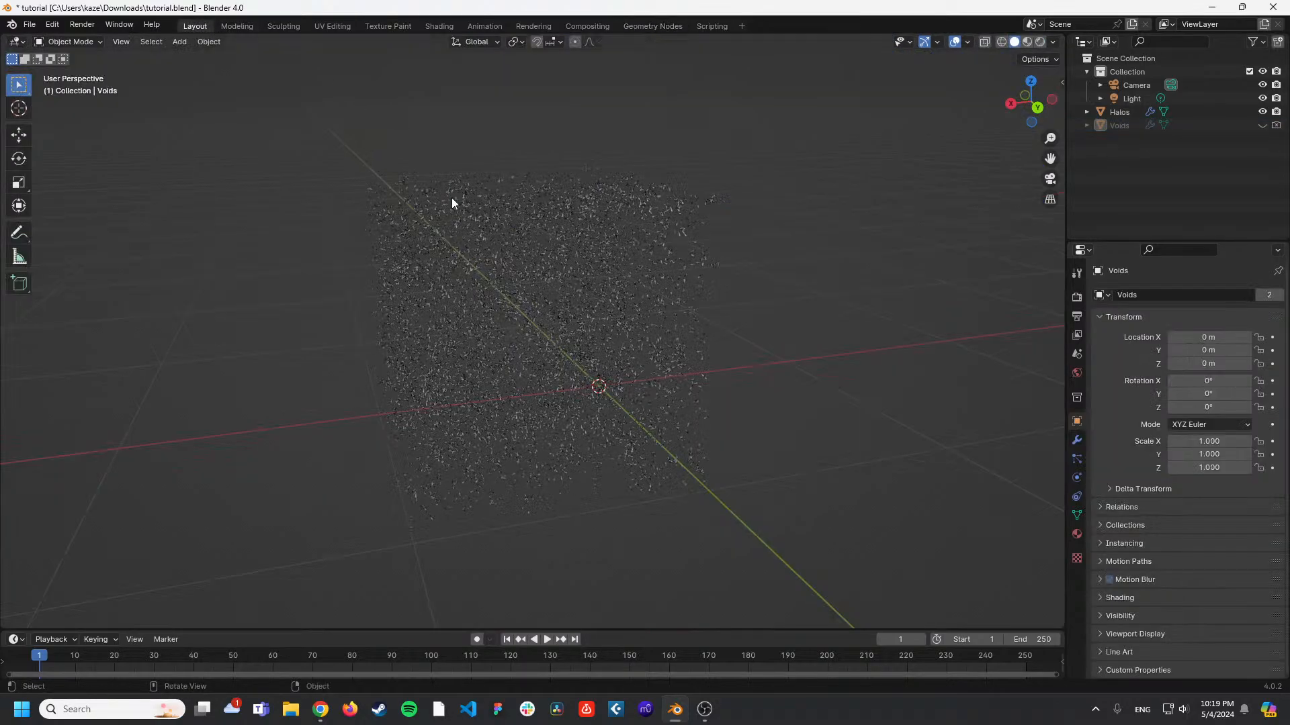
{"action": "left_click", "coordinate": [559, 283]}
{"action": "scroll", "coordinate": [559, 283], "scroll_direction": "up", "scroll_amount": 2}
{"action": "left_click", "coordinate": [1115, 125]}
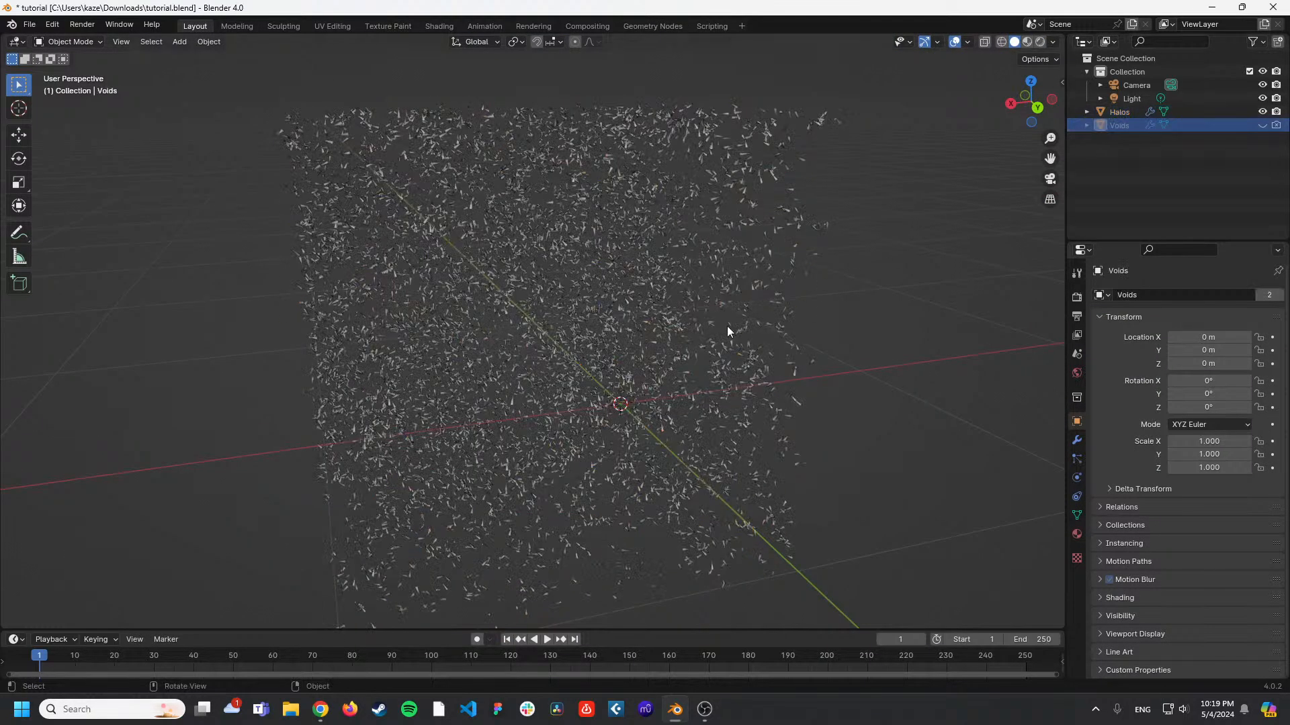
{"action": "left_click", "coordinate": [1262, 126]}
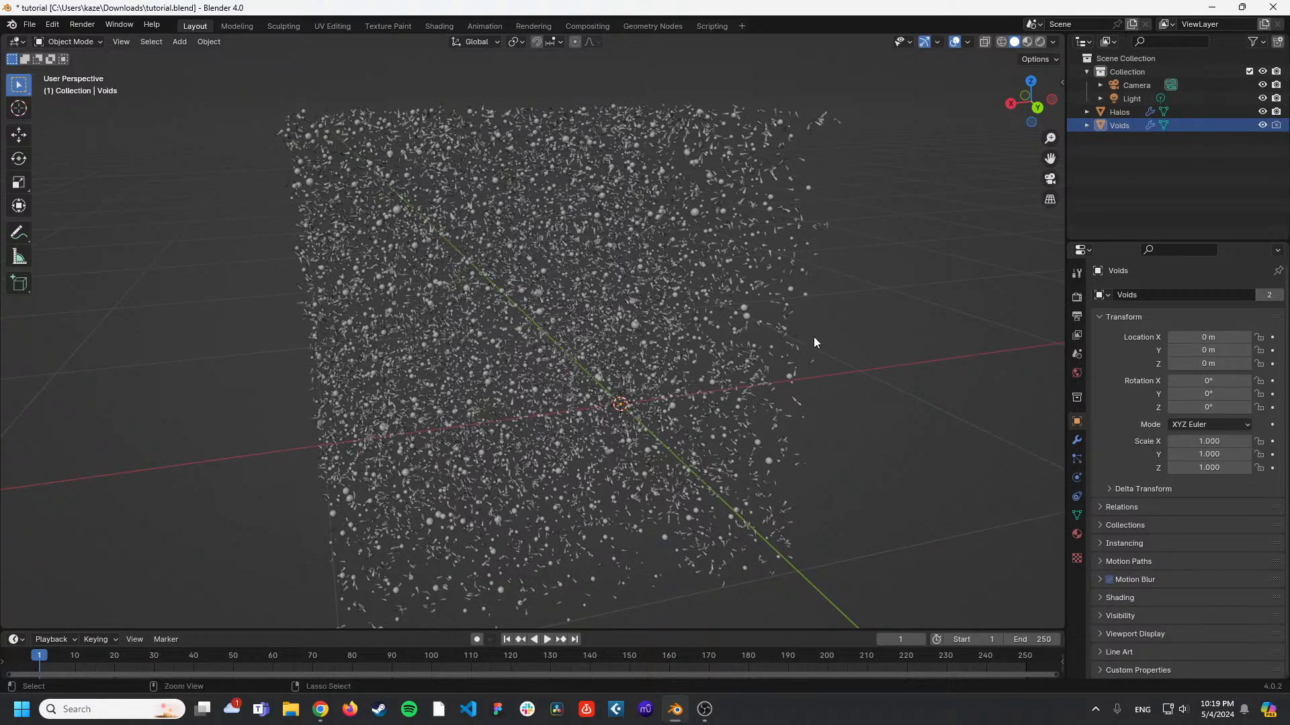
Duplicate the Voids object in place and hide both the original and the copy in the viewport.
{"action": "key", "text": "ctrl+v"}
{"action": "left_click", "coordinate": [1174, 169]}
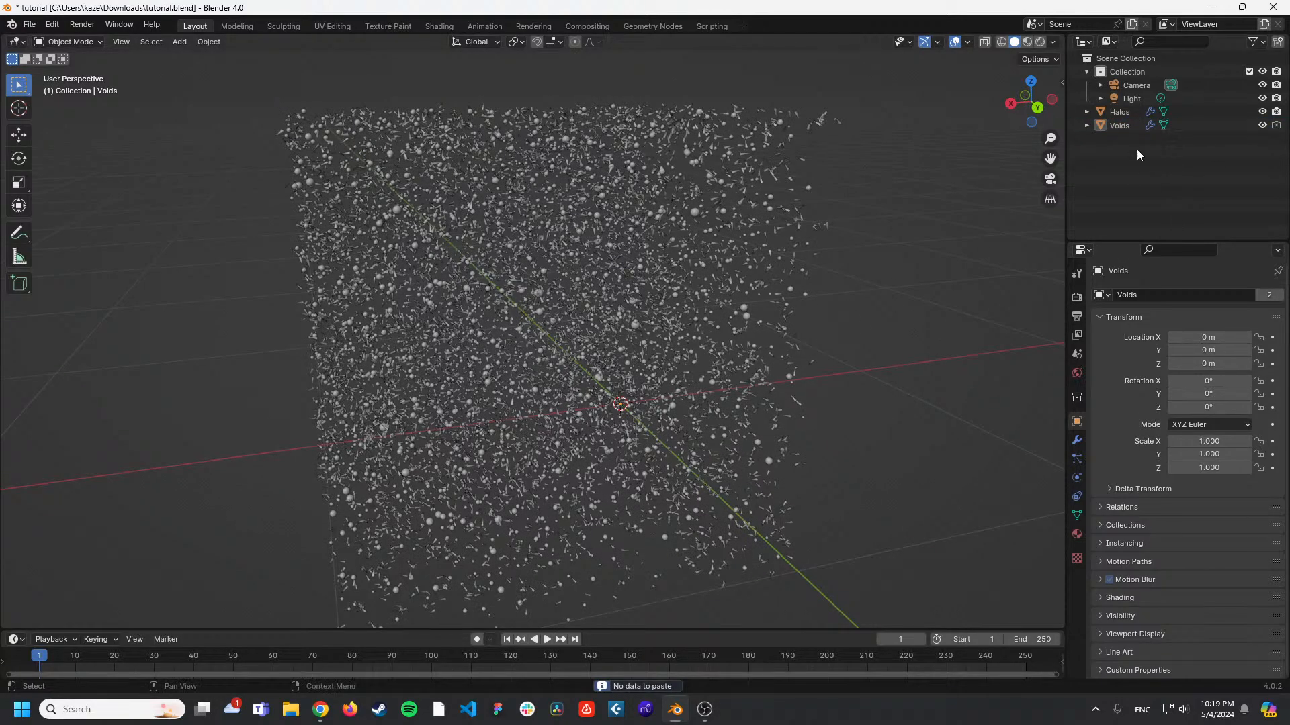
{"action": "left_click", "coordinate": [1127, 127]}
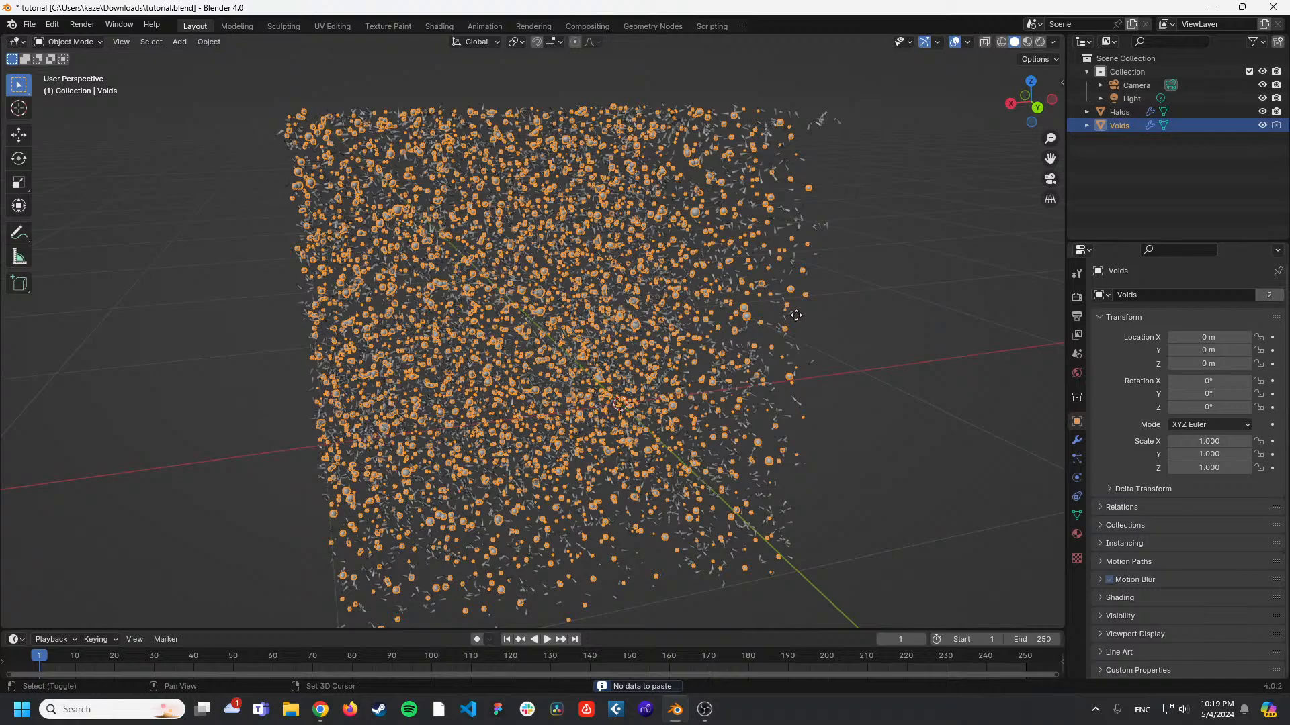
{"action": "key", "text": "shift+d"}
{"action": "right_click", "coordinate": [864, 336]}
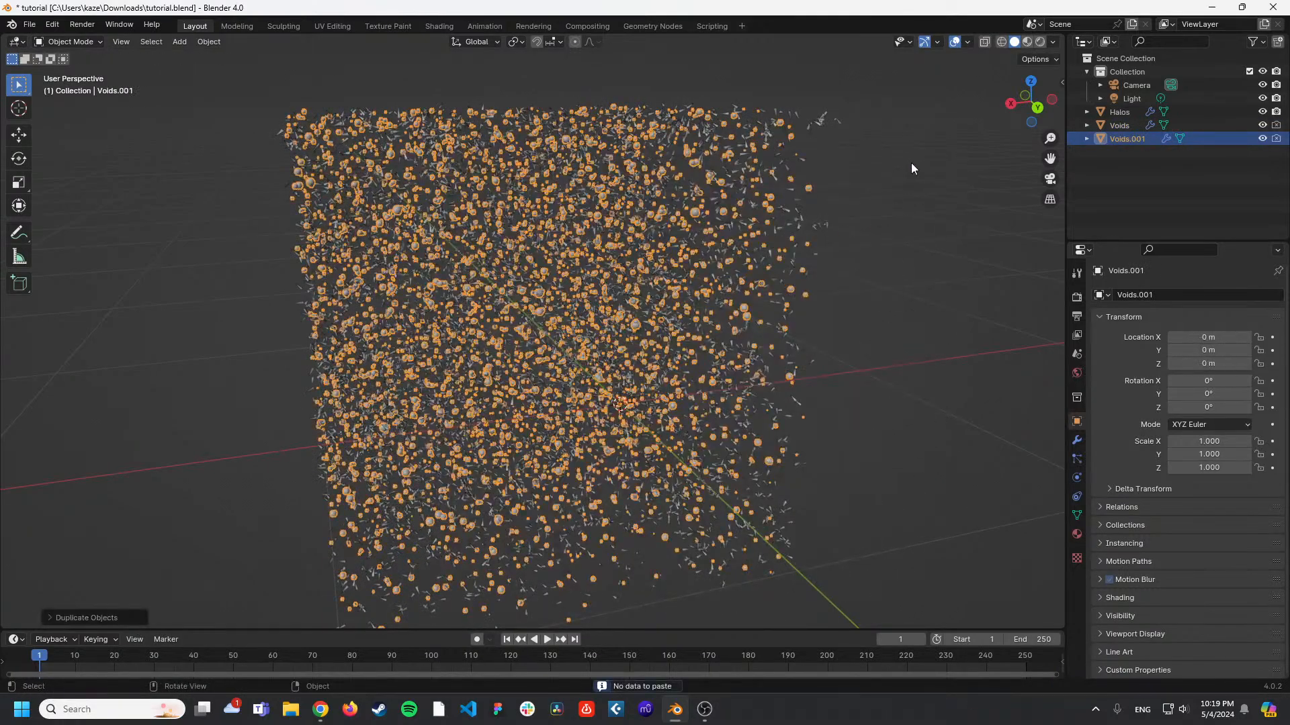
{"action": "mouse_move", "coordinate": [1262, 139]}
{"action": "left_mouse_down"}
{"action": "mouse_move", "coordinate": [1262, 125]}
{"action": "mouse_move", "coordinate": [1276, 139]}
{"action": "left_mouse_up"}
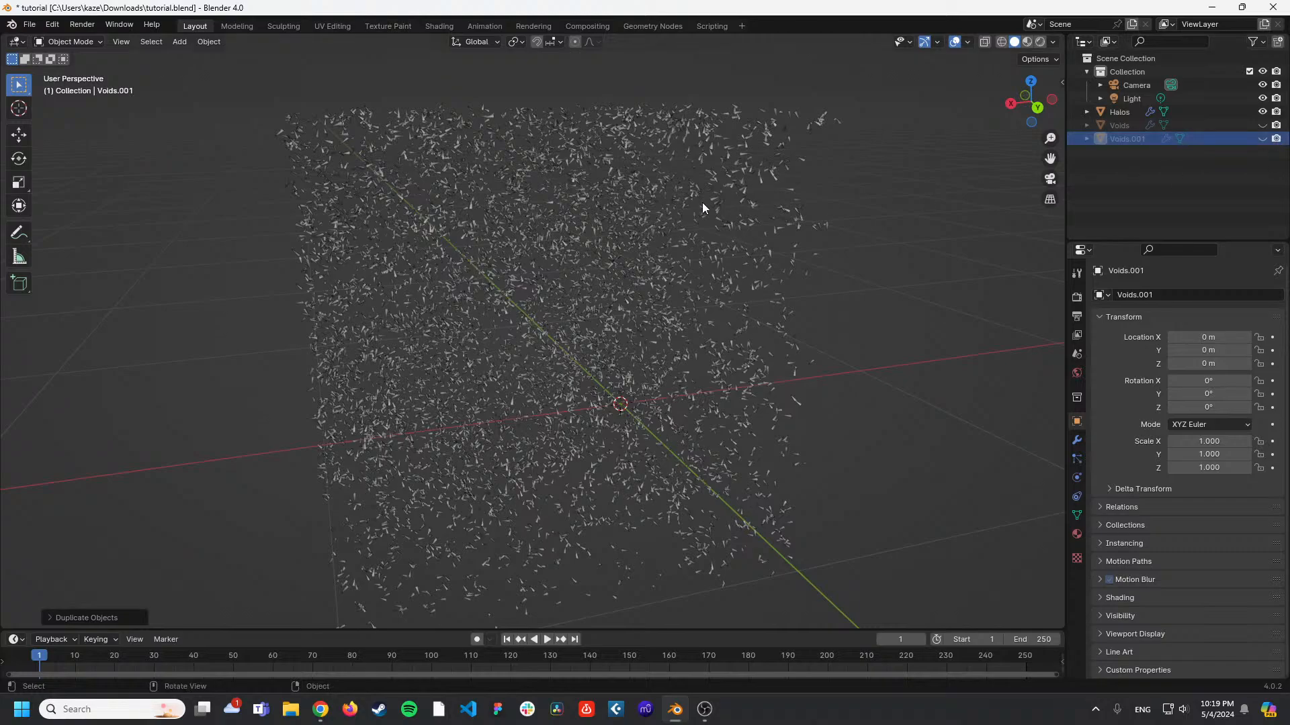
In the Geometry Nodes workspace, check the Halos graph against the Chrome reference and set its Object Info node's object to Voids.001.
{"action": "left_click", "coordinate": [652, 26]}
{"action": "scroll", "coordinate": [704, 321], "scroll_direction": "down", "scroll_amount": 3}
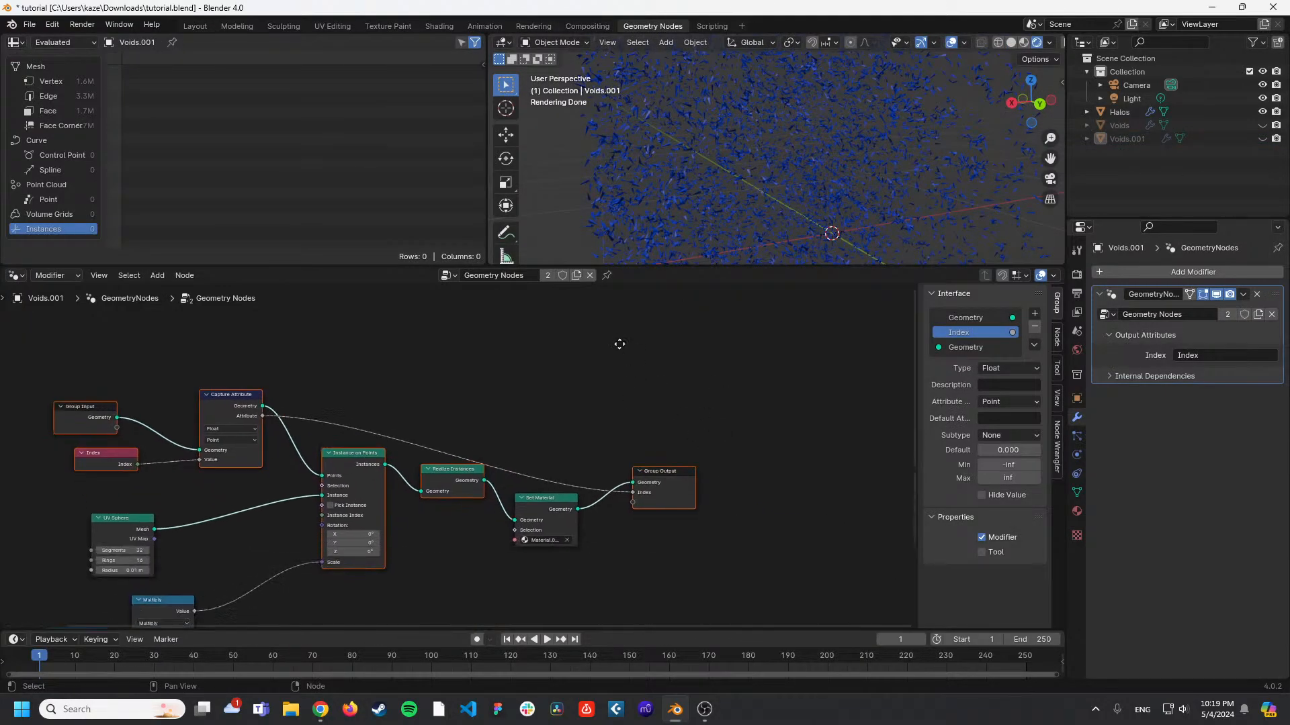
{"action": "middle_click_drag", "start_coordinate": [596, 396], "coordinate": [638, 359]}
{"action": "scroll", "coordinate": [731, 360], "scroll_direction": "up", "scroll_amount": 2}
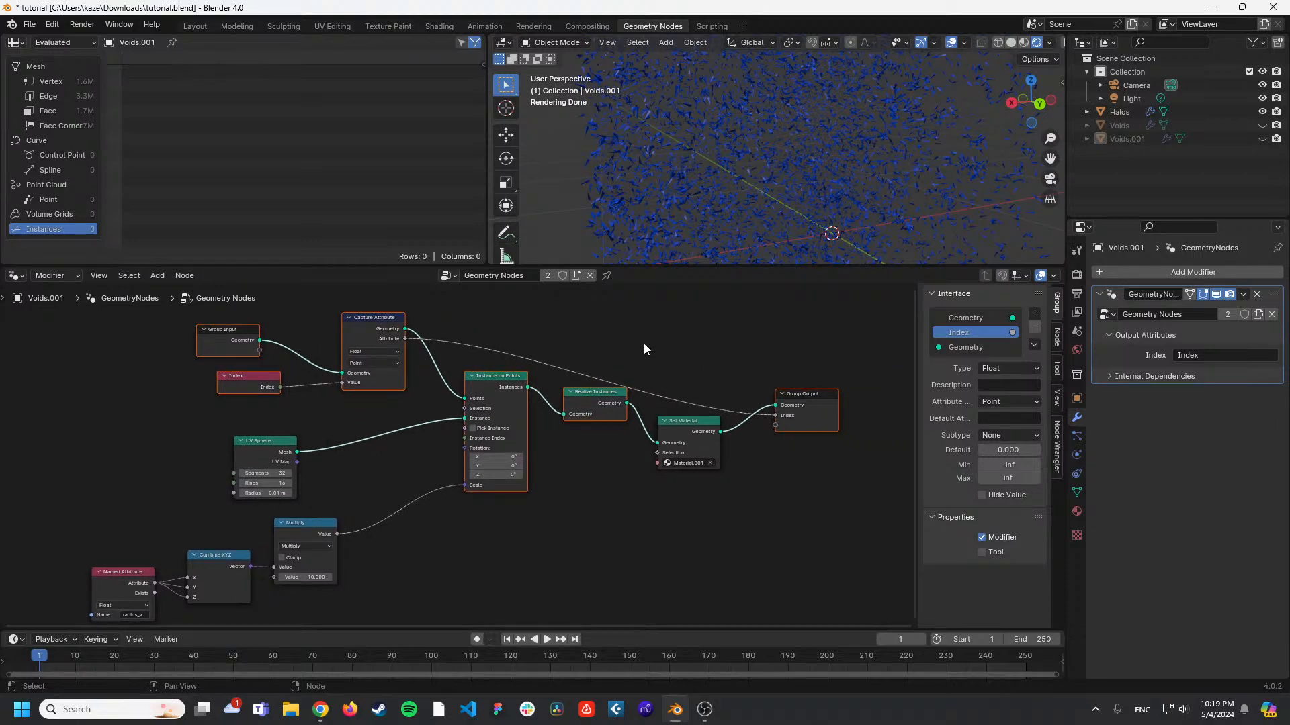
{"action": "left_click", "coordinate": [1117, 113]}
{"action": "middle_click_drag", "start_coordinate": [442, 364], "coordinate": [507, 506]}
{"action": "scroll", "coordinate": [418, 490], "scroll_direction": "up", "scroll_amount": 1}
{"action": "key", "text": "alt+Tab"}
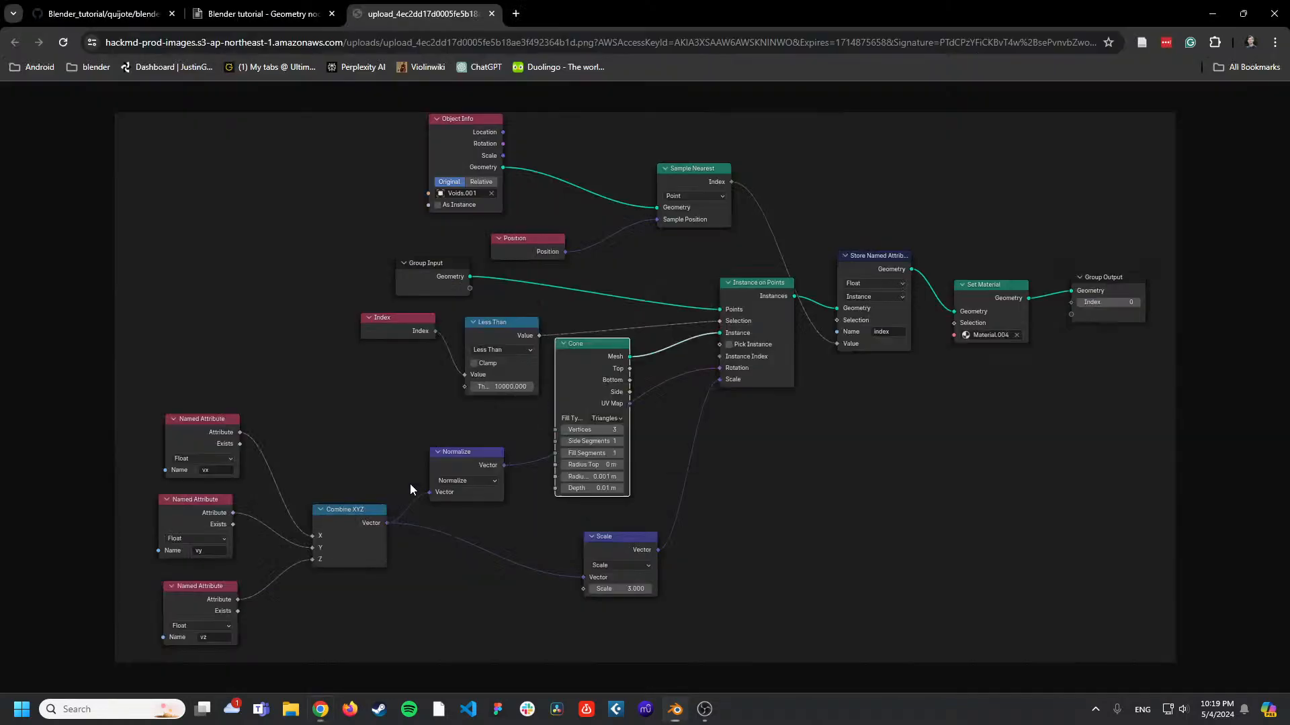
{"action": "key", "text": "alt+Tab"}
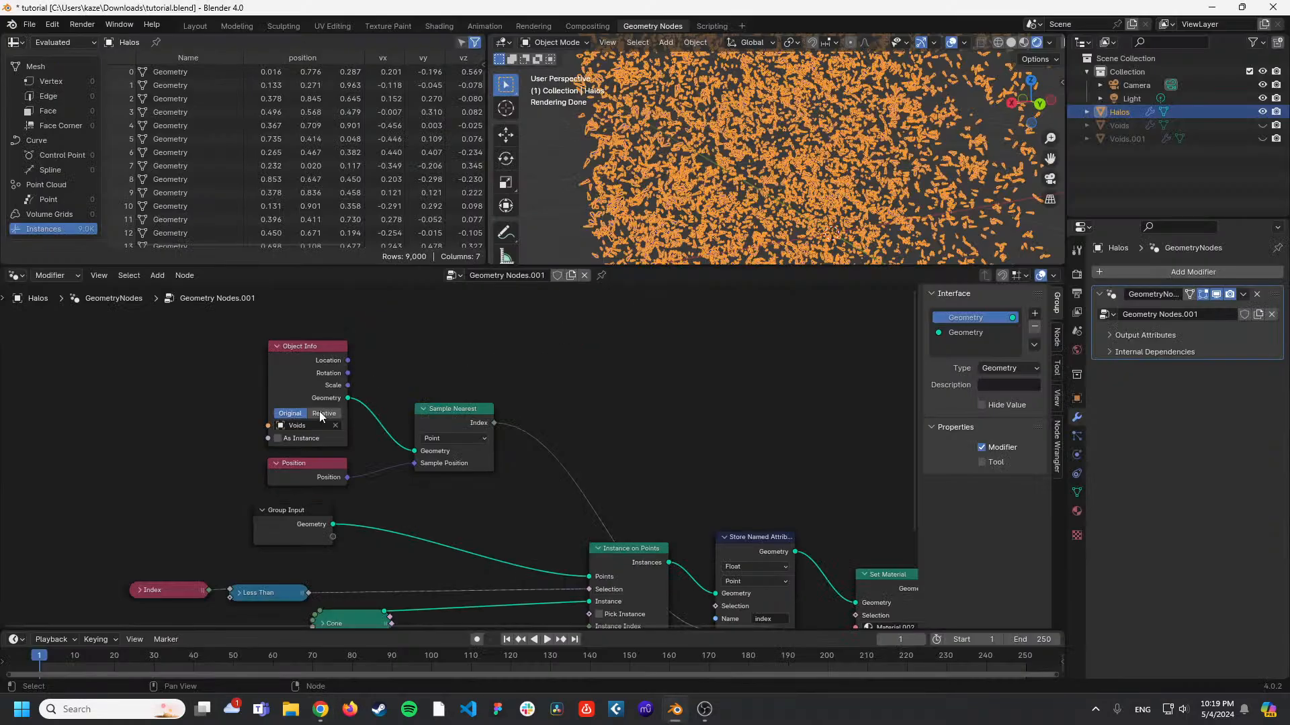
{"action": "left_click", "coordinate": [305, 426]}
{"action": "left_click", "coordinate": [312, 487]}
Review the Halos node graph and inspect the internal dependencies of its Geometry Nodes modifier.
{"action": "middle_click_drag", "start_coordinate": [703, 341], "coordinate": [601, 311]}
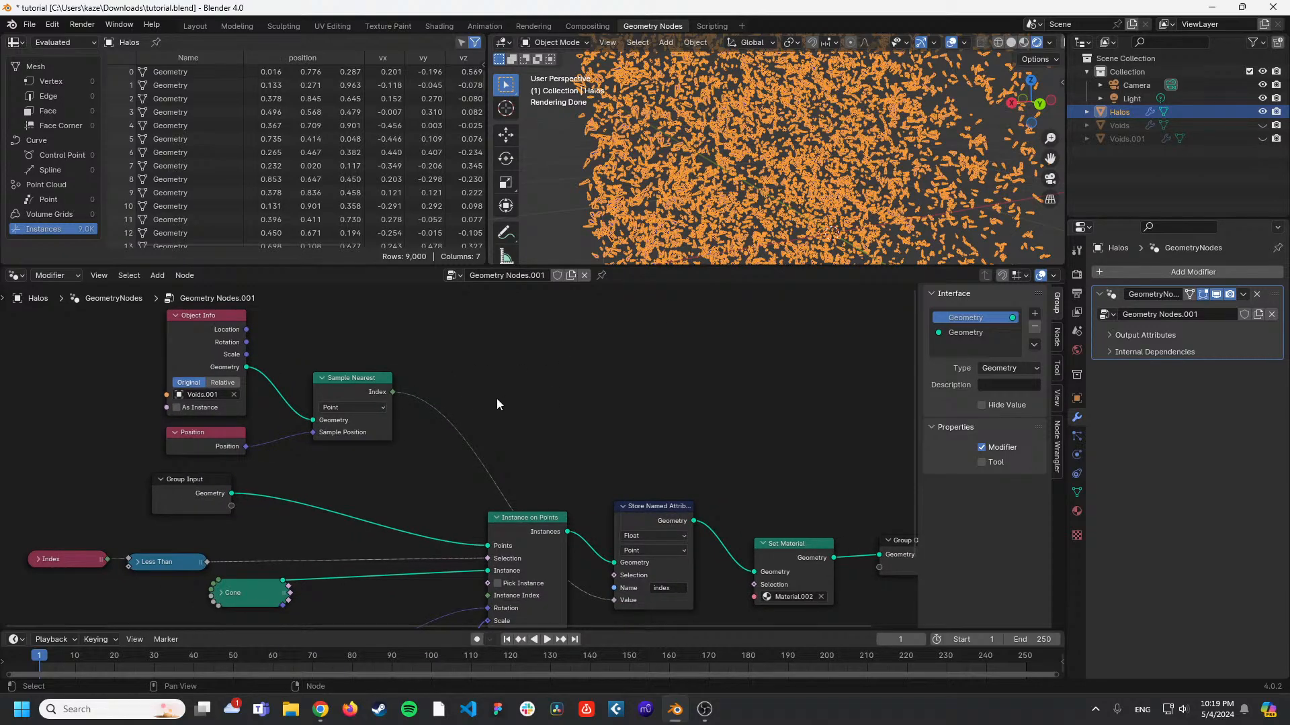
{"action": "middle_click_drag", "start_coordinate": [497, 399], "coordinate": [451, 345]}
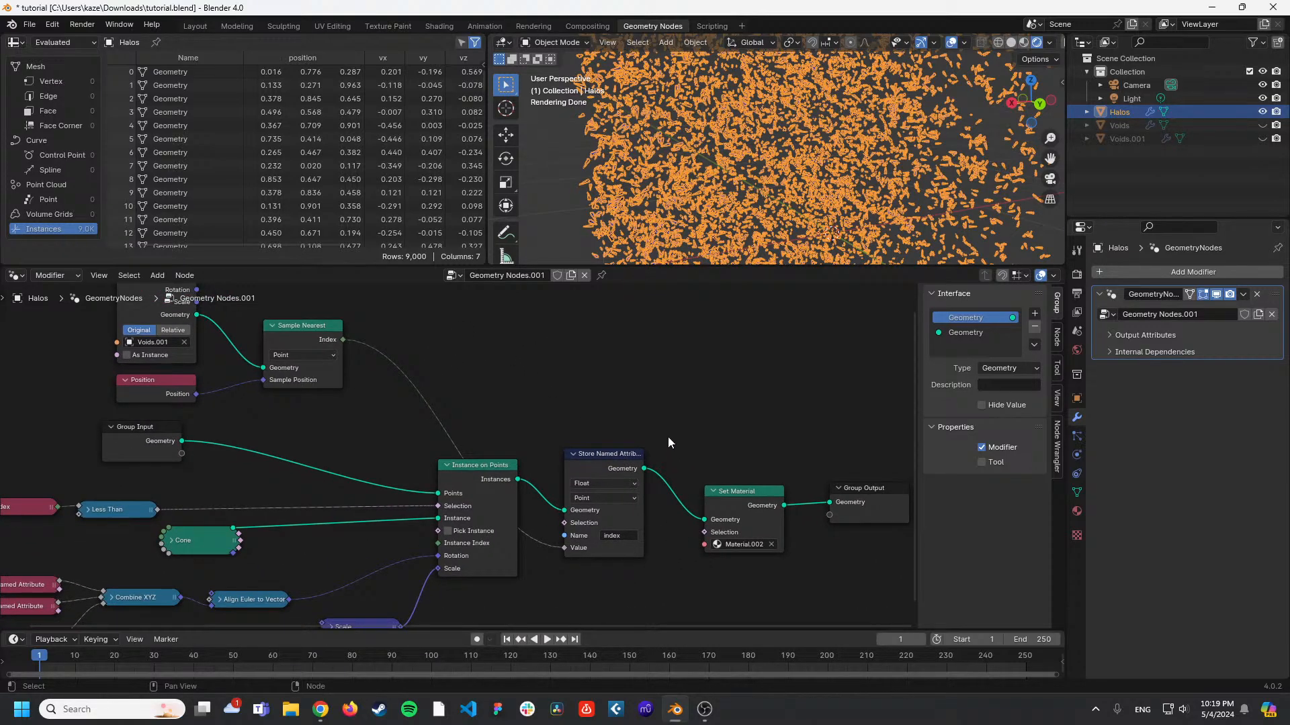
{"action": "middle_click_drag", "start_coordinate": [669, 438], "coordinate": [629, 415]}
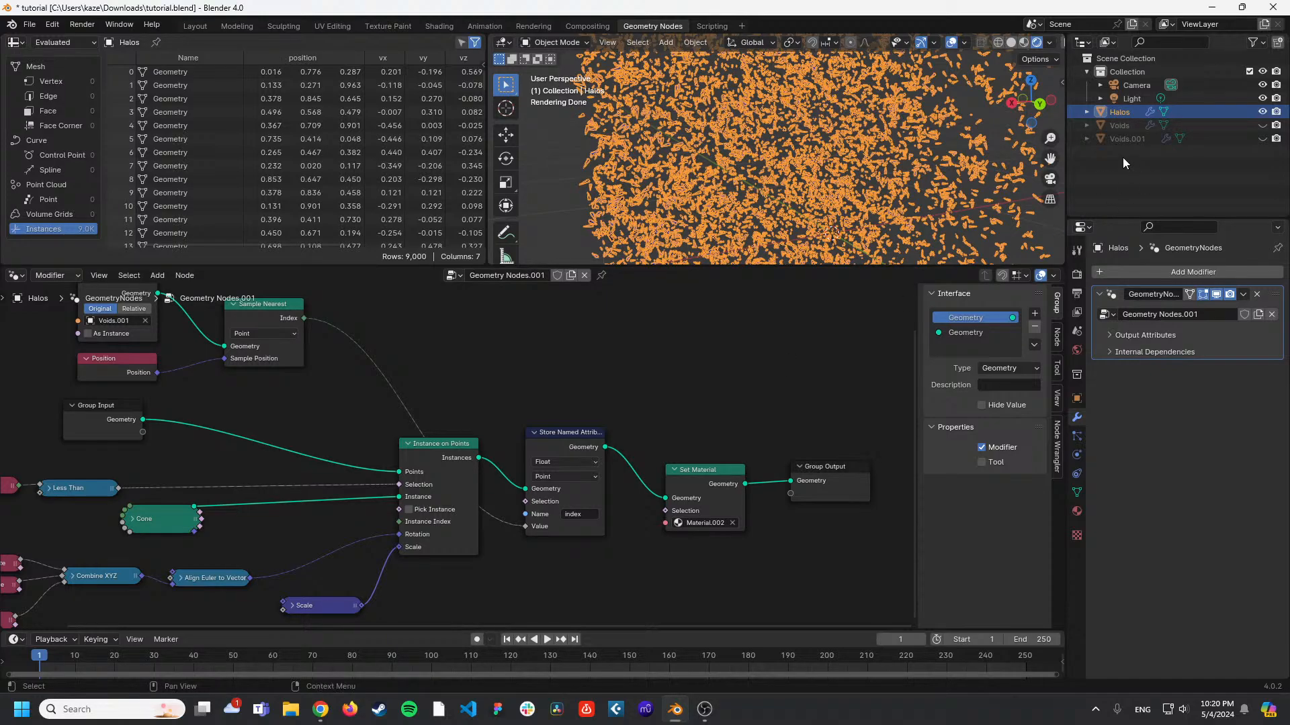
{"action": "left_click", "coordinate": [1077, 399]}
{"action": "left_click", "coordinate": [1077, 417]}
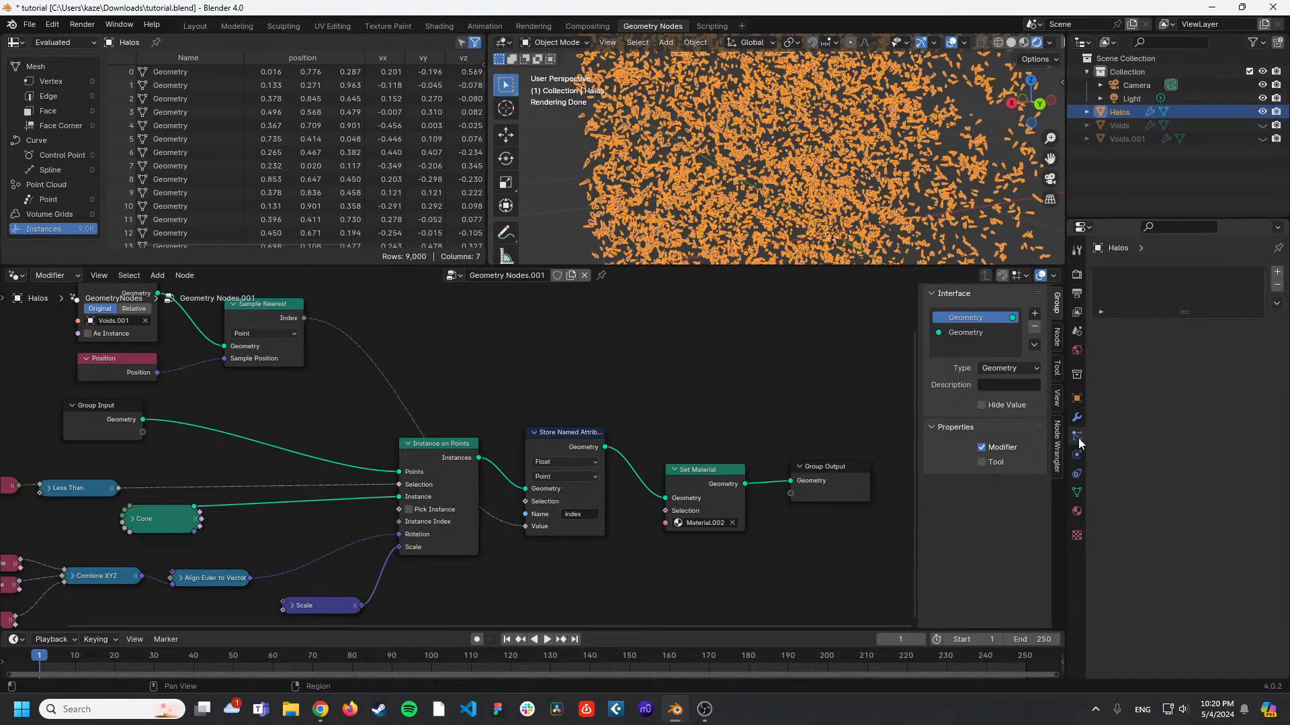
{"action": "left_click", "coordinate": [1112, 352]}
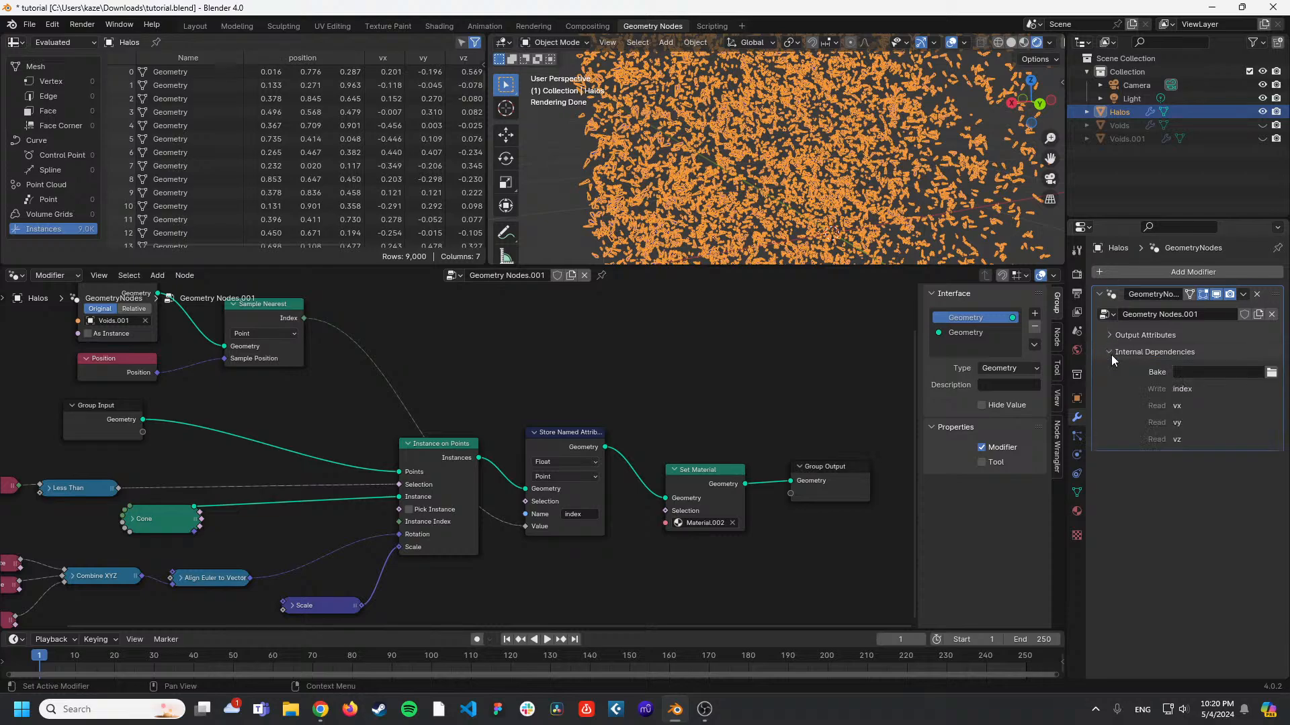
{"action": "left_click", "coordinate": [1110, 352]}
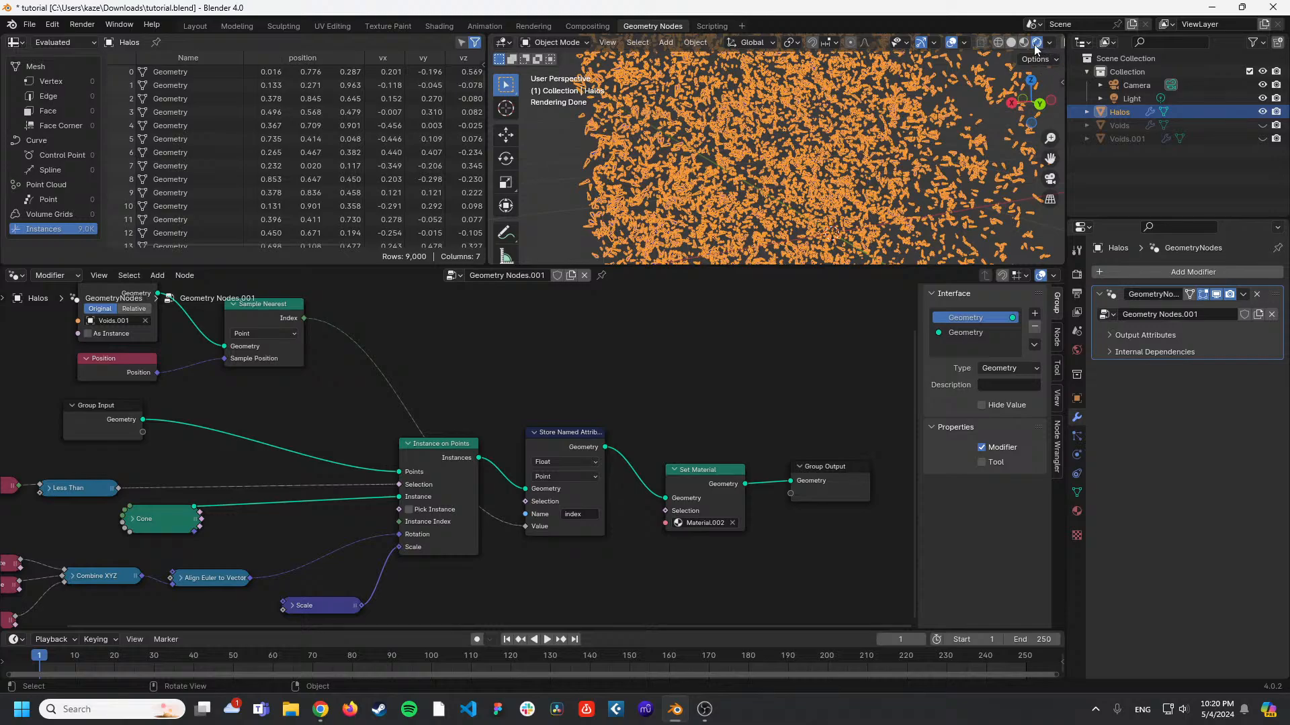
Switch to the Shading workspace, deselect the Halos object and inspect the rendered cone colours.
{"action": "left_click", "coordinate": [441, 26]}
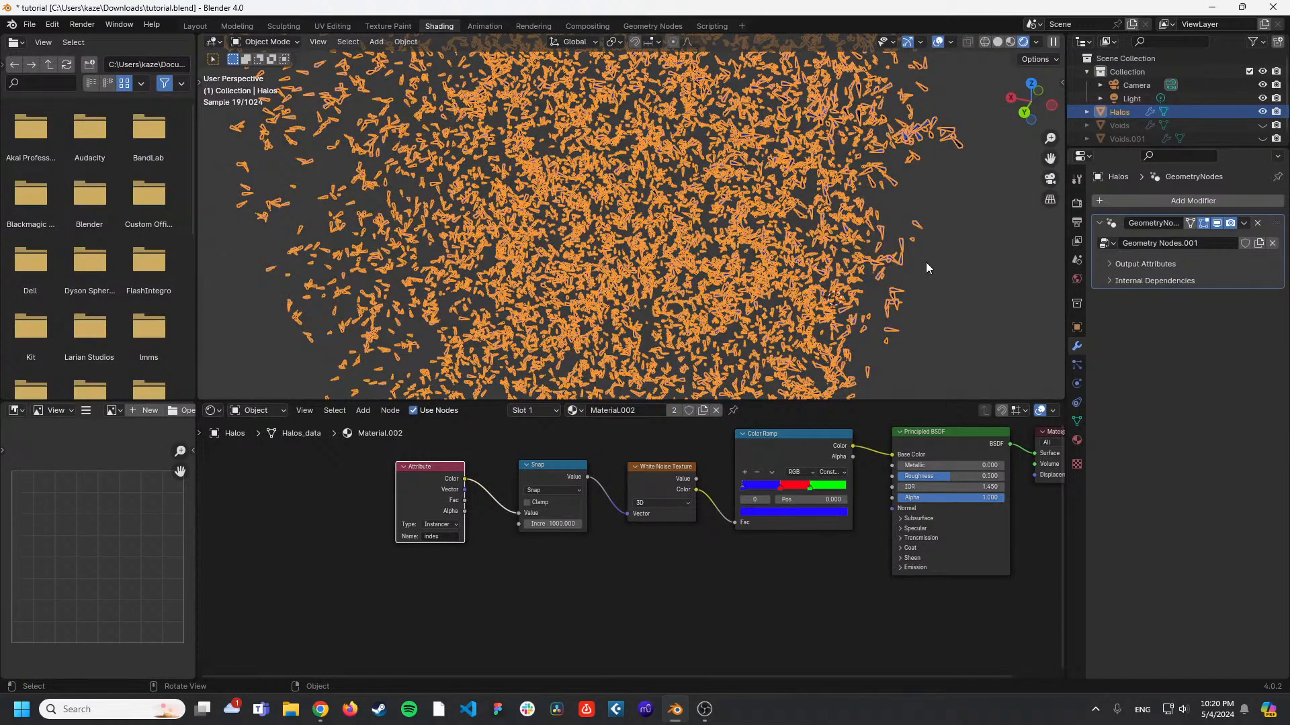
{"action": "middle_click_drag", "start_coordinate": [925, 262], "coordinate": [941, 257]}
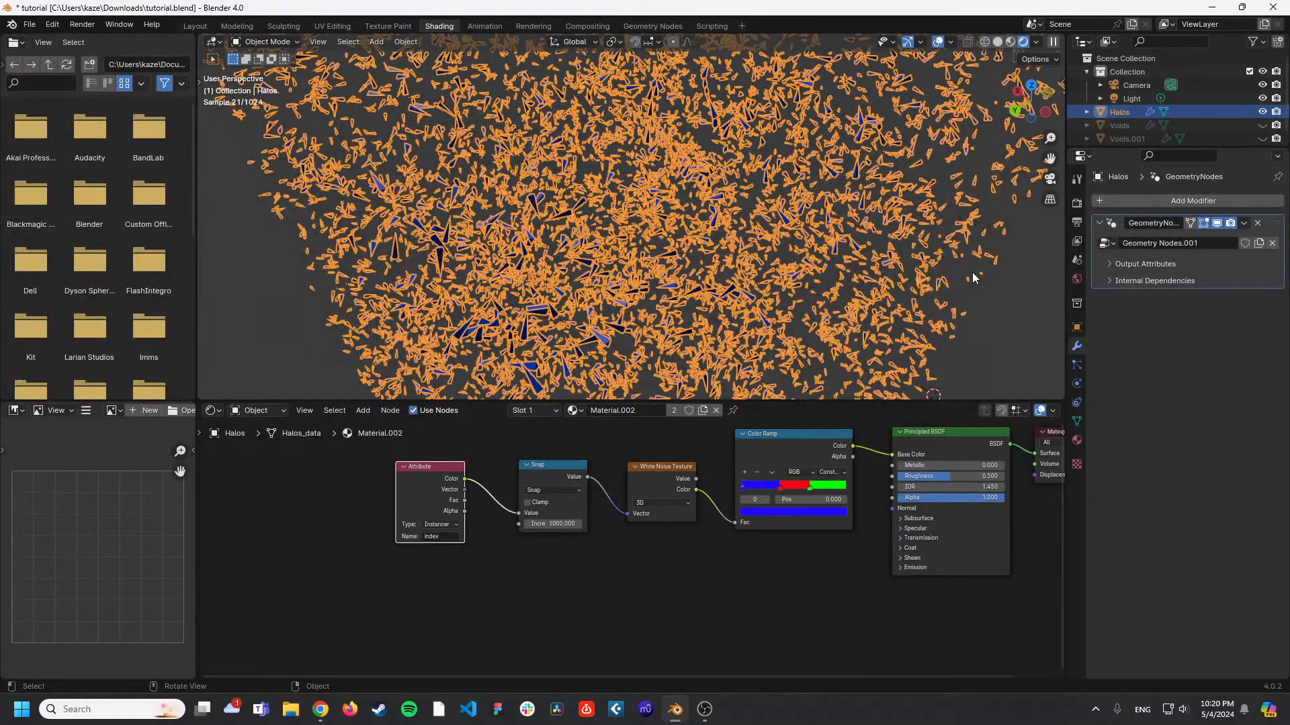
{"action": "left_click", "coordinate": [1020, 307]}
{"action": "middle_click_drag", "start_coordinate": [1018, 301], "coordinate": [960, 239]}
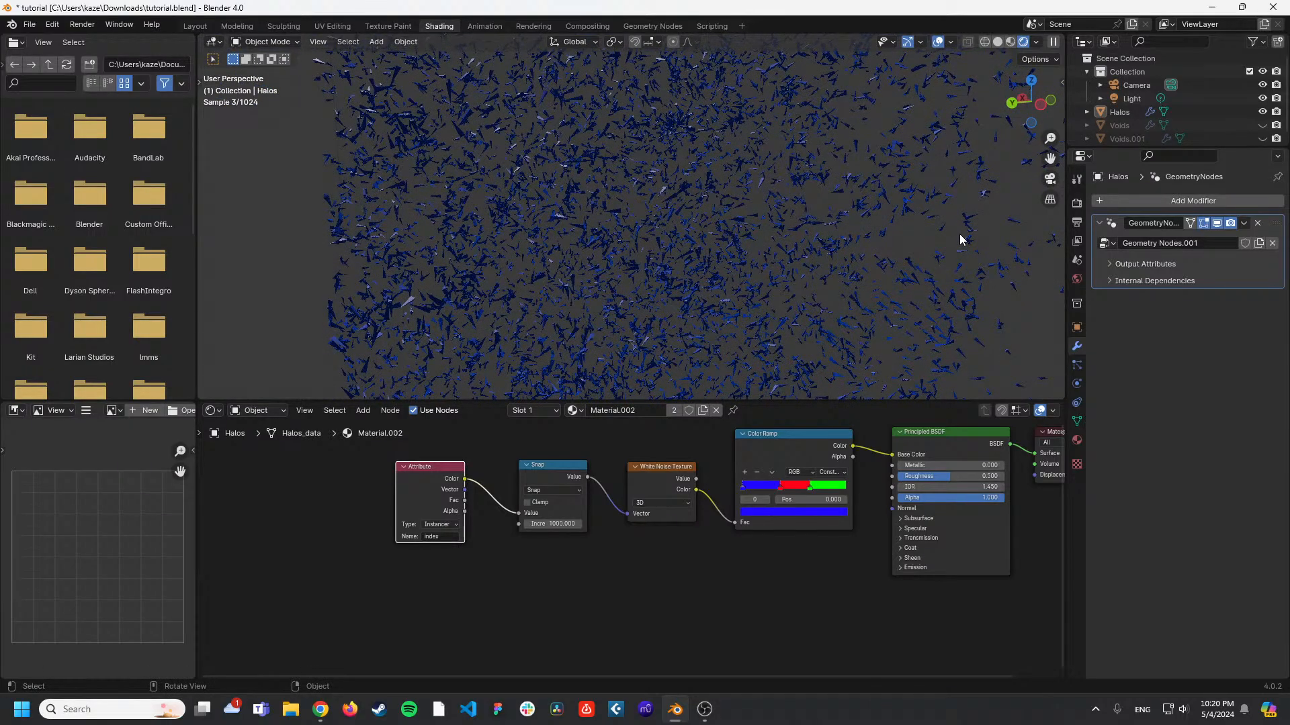
In Material.002, set the Attribute node's type to Geometry and the Snap increment to 1.000, and inspect the cones up close.
{"action": "left_click", "coordinate": [441, 524]}
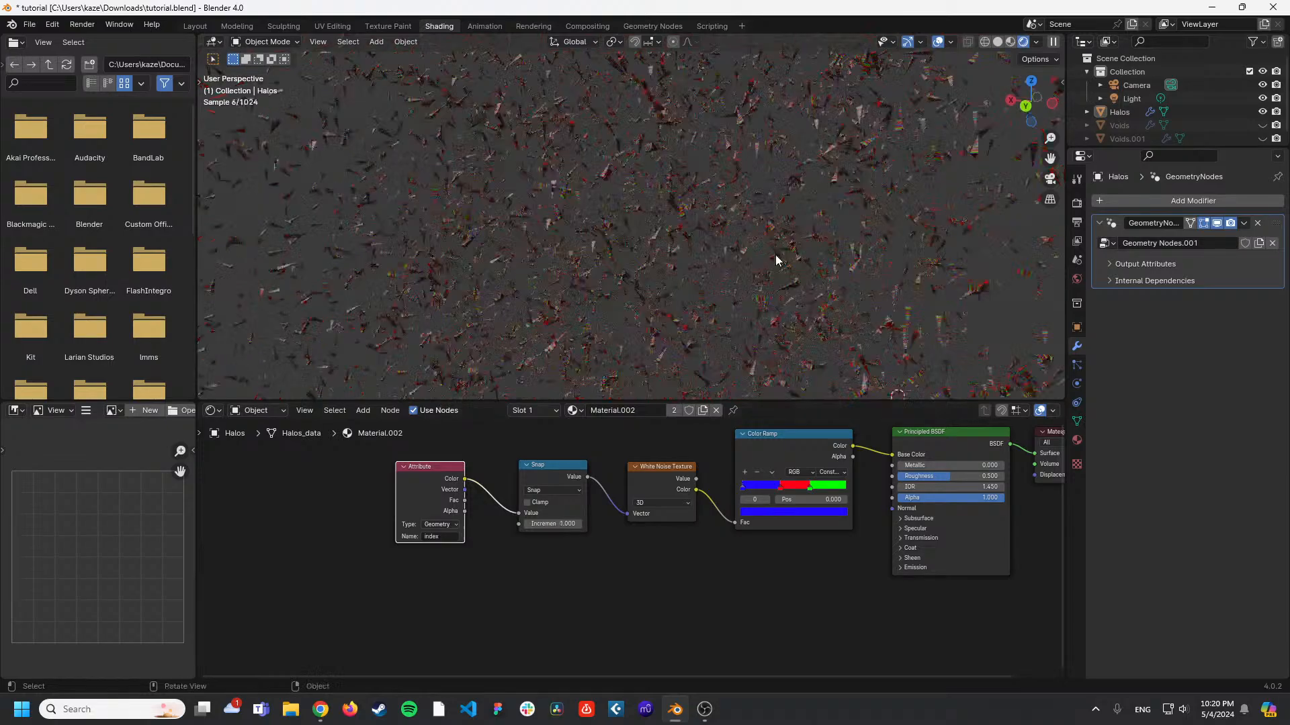
{"action": "middle_click_drag", "start_coordinate": [777, 260], "coordinate": [712, 302]}
{"action": "left_click", "coordinate": [440, 523]}
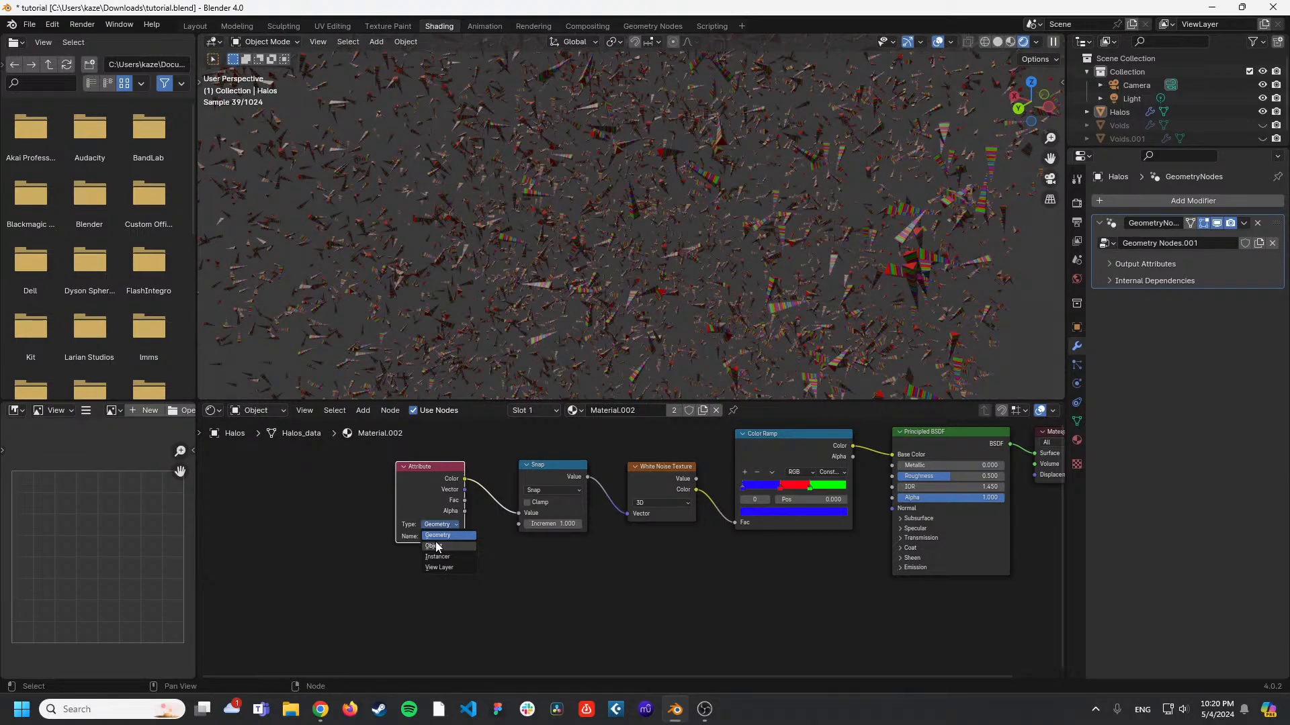
{"action": "middle_click_drag", "start_coordinate": [578, 296], "coordinate": [603, 280]}
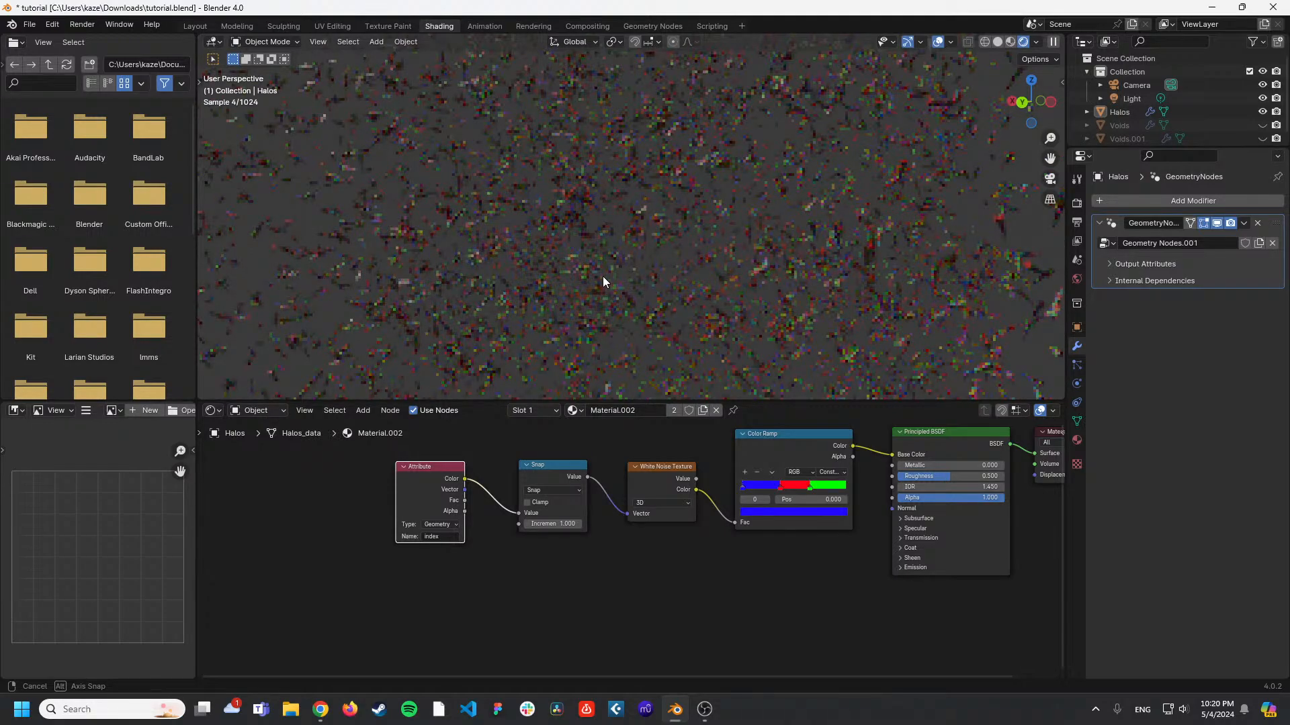
{"action": "middle_click_drag", "start_coordinate": [602, 277], "coordinate": [608, 272]}
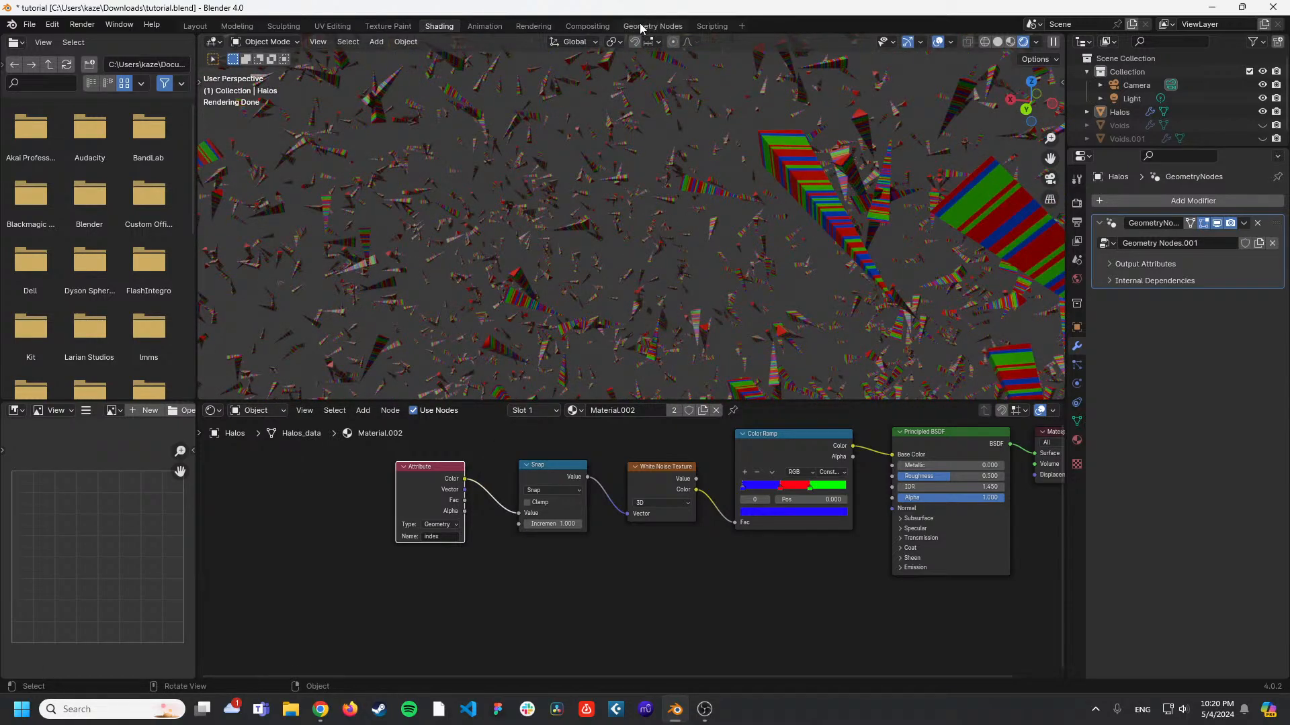
Try the name Index in Material.002's Attribute node and check the cone colours.
{"action": "left_click", "coordinate": [440, 537]}
{"action": "key", "text": "BackSpace"}
{"action": "type", "text": "Index"}
{"action": "key", "text": "Return"}
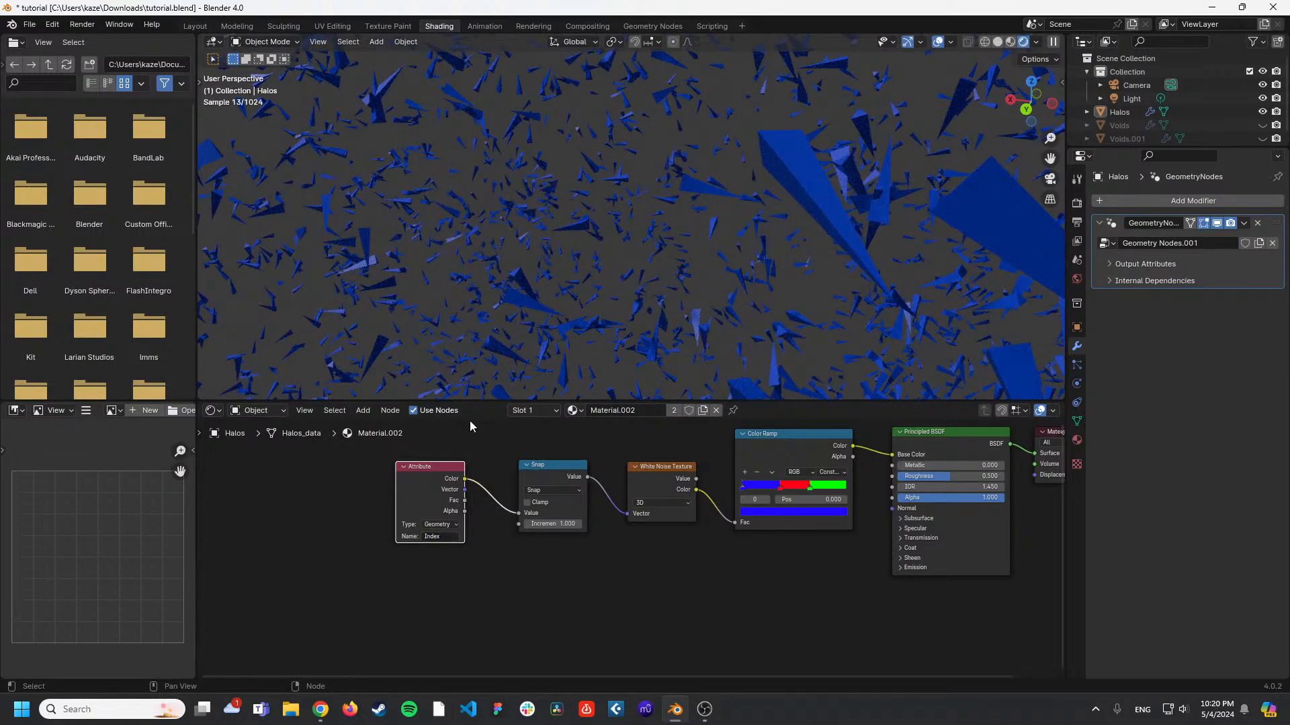
{"action": "scroll", "coordinate": [614, 335], "scroll_direction": "down", "scroll_amount": 3}
{"action": "scroll", "coordinate": [617, 338], "scroll_direction": "down", "scroll_amount": 1}
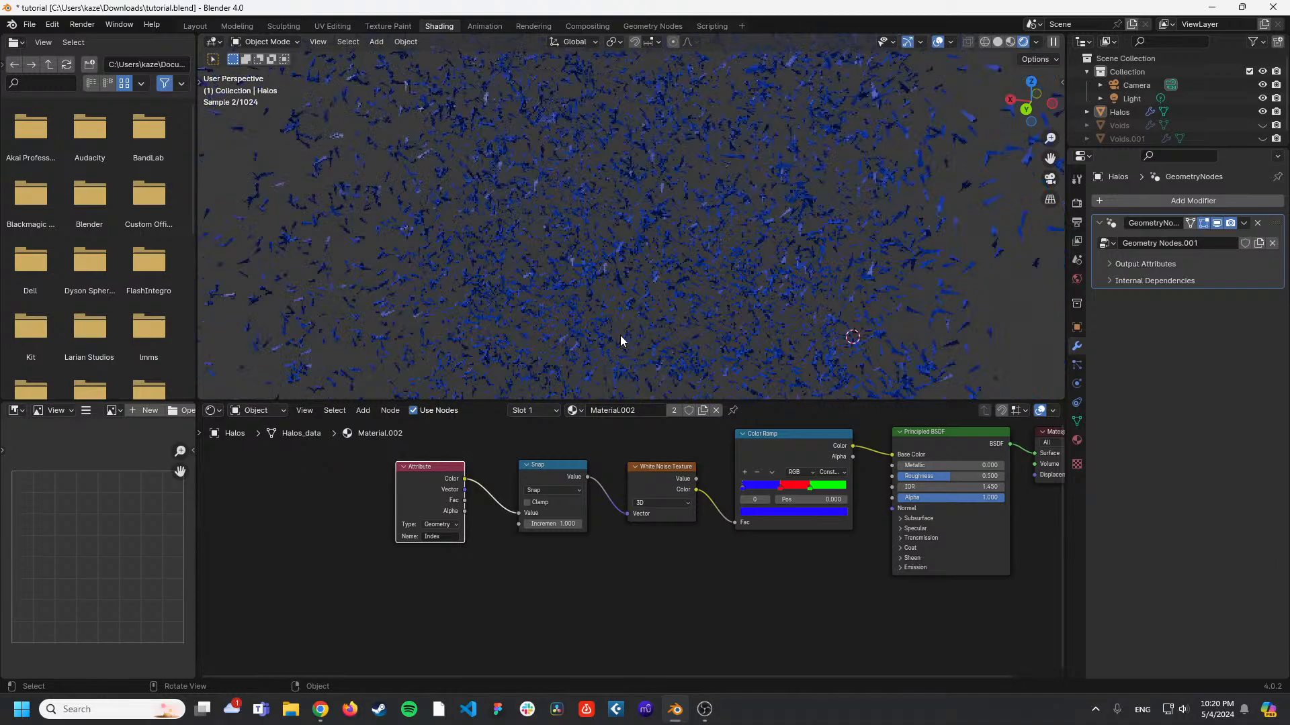
{"action": "scroll", "coordinate": [621, 341], "scroll_direction": "up", "scroll_amount": 2}
Set the Attribute node's name to index and its type to Instancer in Material.002.
{"action": "left_click", "coordinate": [440, 536]}
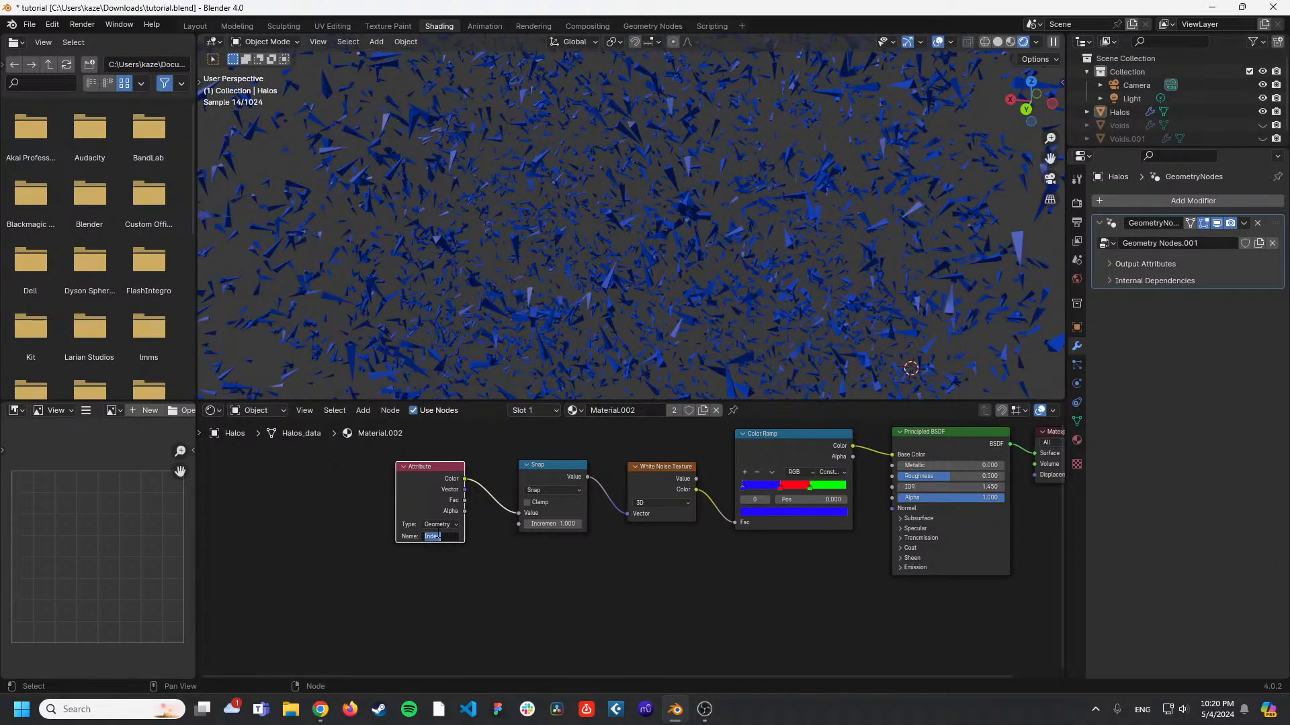
{"action": "type", "text": "index"}
{"action": "key", "text": "Return"}
{"action": "left_click", "coordinate": [438, 524]}
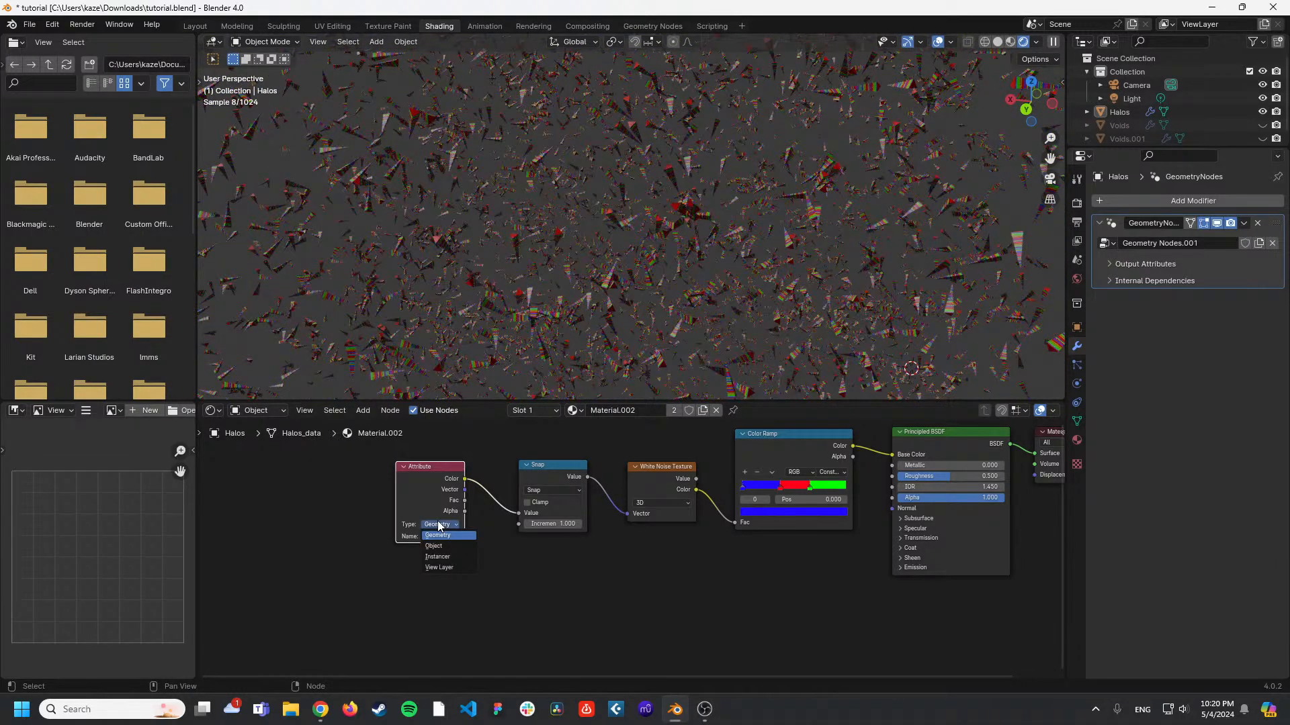
{"action": "left_click", "coordinate": [448, 558]}
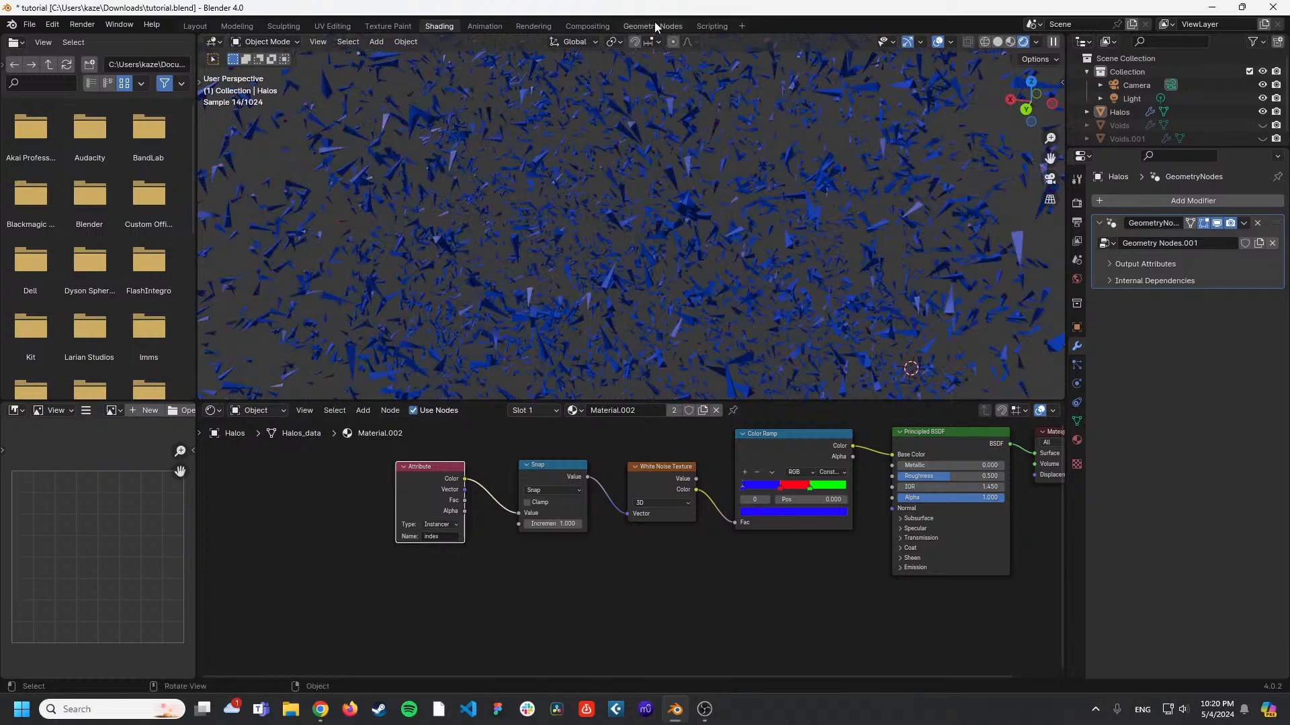
Return to the Geometry Nodes workspace and widen the spreadsheet area to inspect all attribute columns of the Halos instances.
{"action": "left_click", "coordinate": [654, 26]}
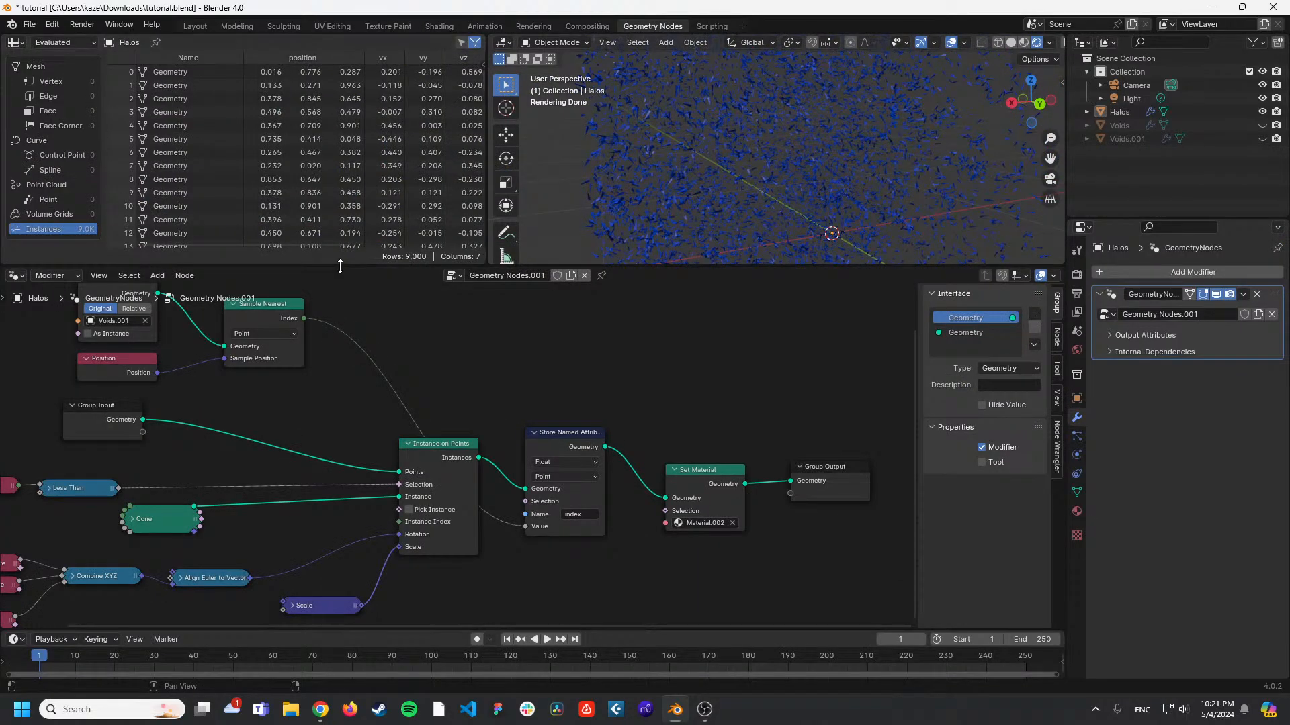
{"action": "left_click_drag", "start_coordinate": [340, 266], "coordinate": [403, 455]}
{"action": "left_click_drag", "start_coordinate": [483, 293], "coordinate": [775, 307]}
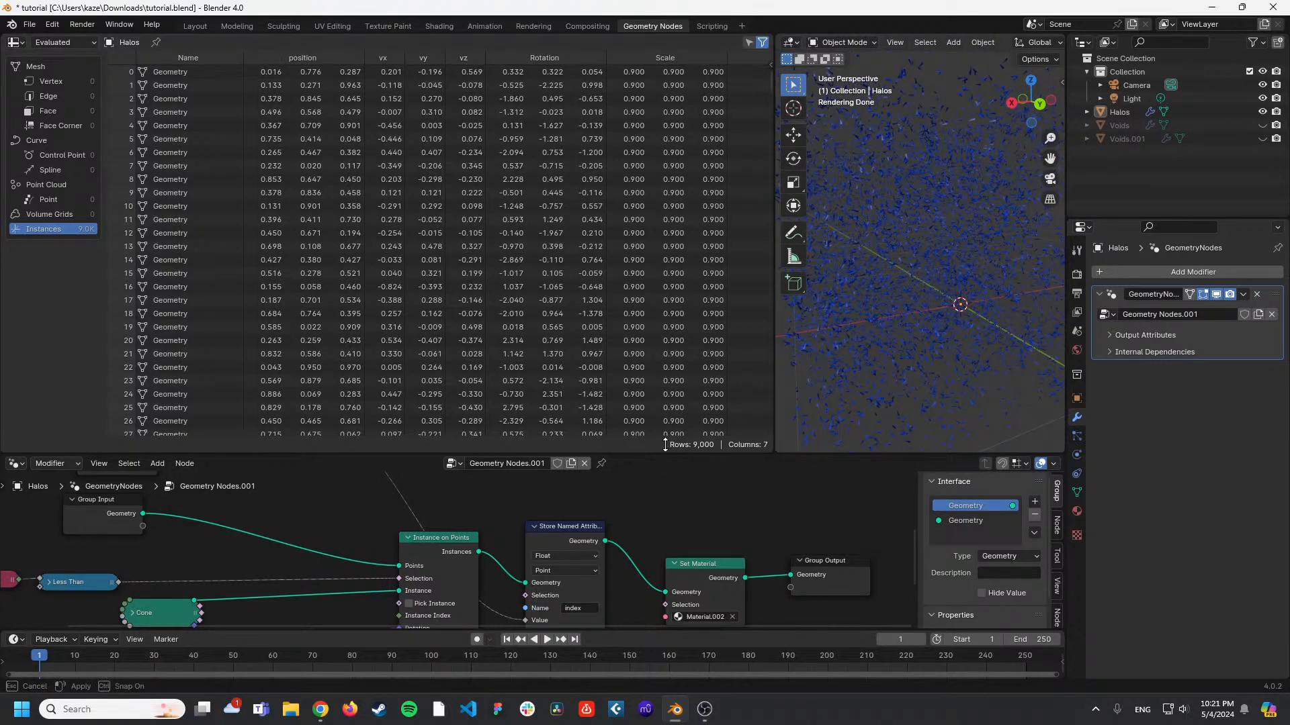
{"action": "left_click_drag", "start_coordinate": [665, 445], "coordinate": [614, 249]}
{"action": "middle_click_drag", "start_coordinate": [524, 368], "coordinate": [573, 376]}
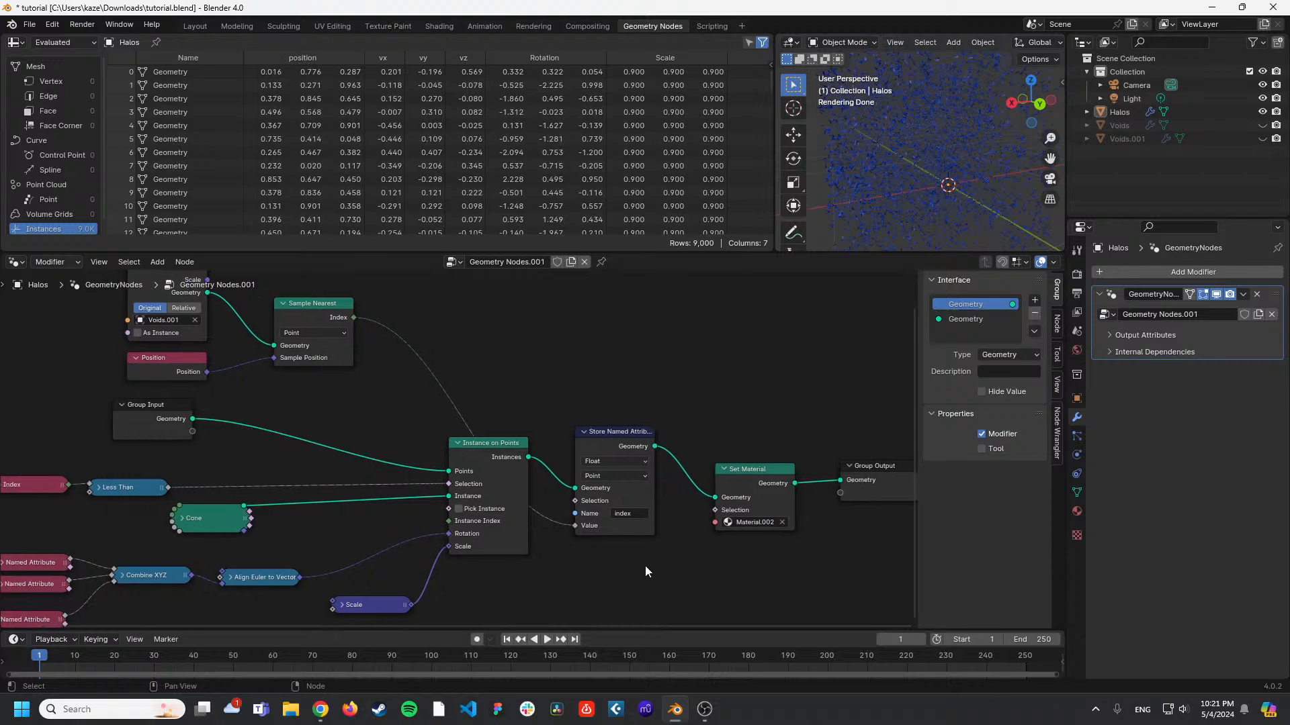
Rename the Halos' stored attribute to Index and connect Store Named Attribute's geometry directly to the Group Output.
{"action": "left_click", "coordinate": [628, 514]}
{"action": "type", "text": "In"}
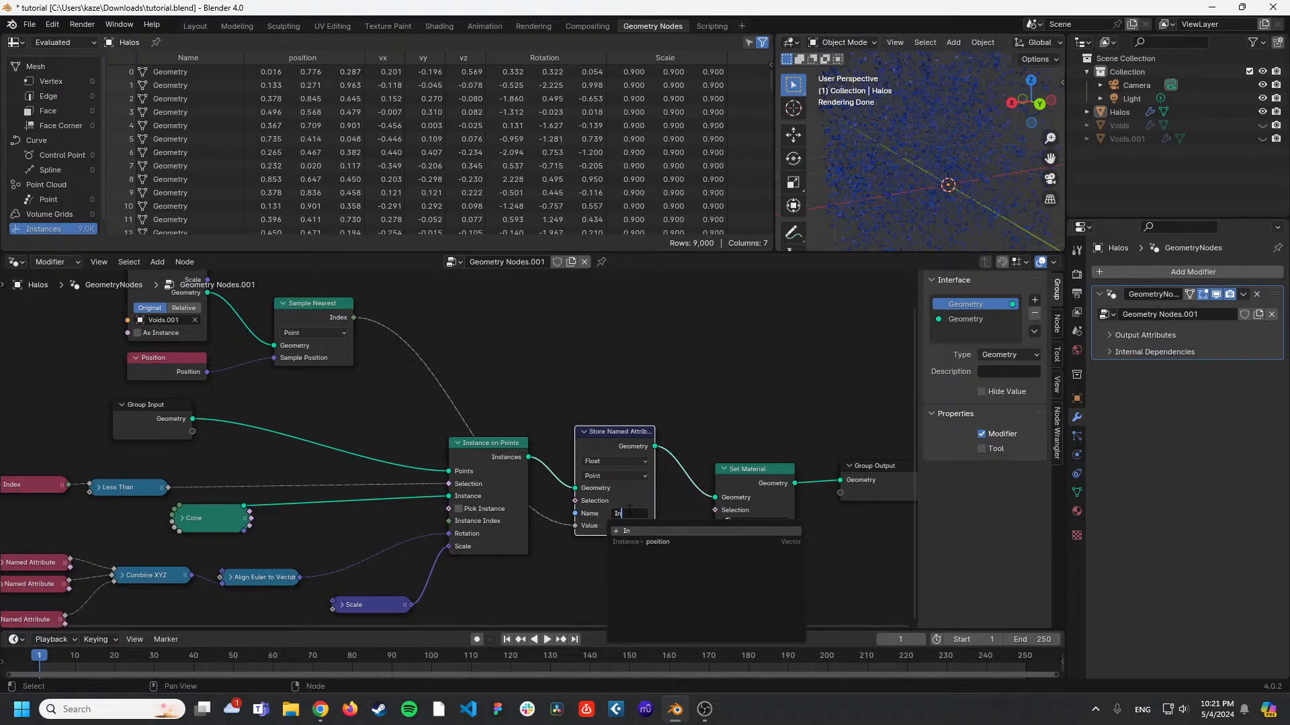
{"action": "type", "text": "dex"}
{"action": "key", "text": "Return"}
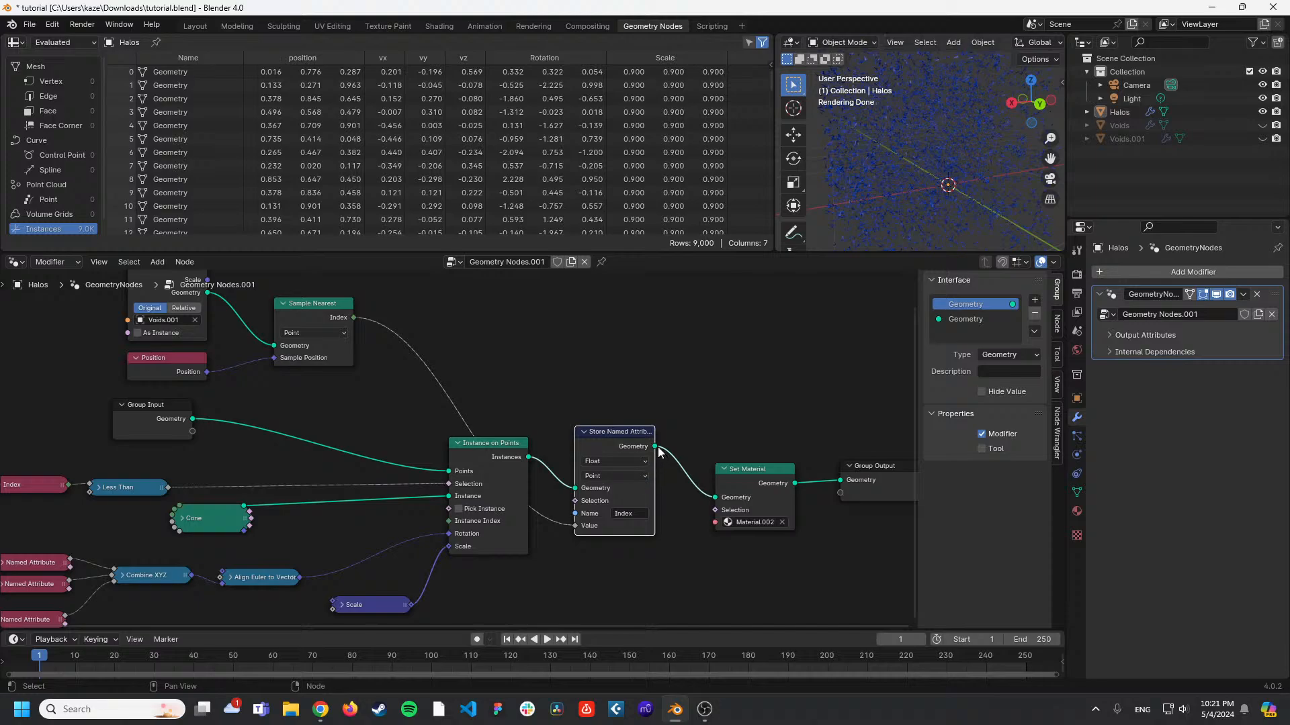
{"action": "left_click_drag", "start_coordinate": [655, 446], "coordinate": [841, 480]}
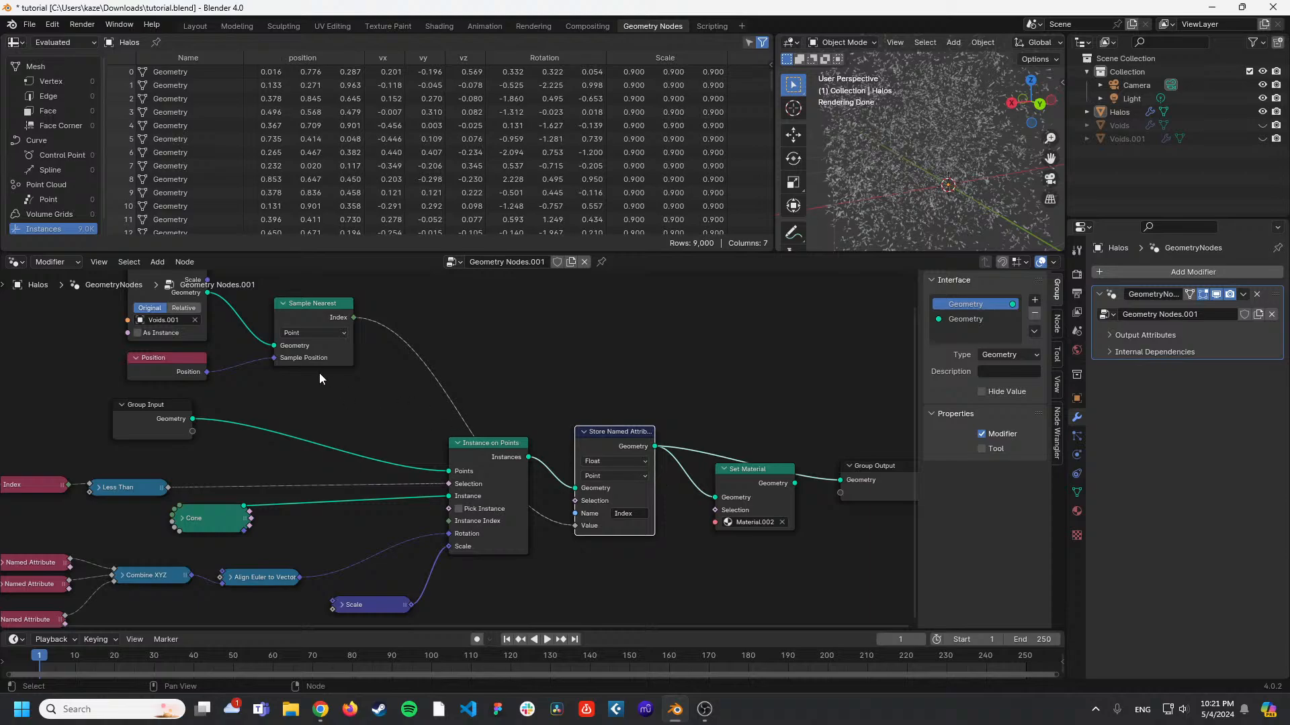
Try routing Sample Nearest's Index into a new Group Output socket, and detach that link again.
{"action": "mouse_move", "coordinate": [338, 427]}
{"action": "middle_mouse_down"}
{"action": "mouse_move", "coordinate": [385, 459]}
{"action": "mouse_move", "coordinate": [347, 446]}
{"action": "middle_mouse_up"}
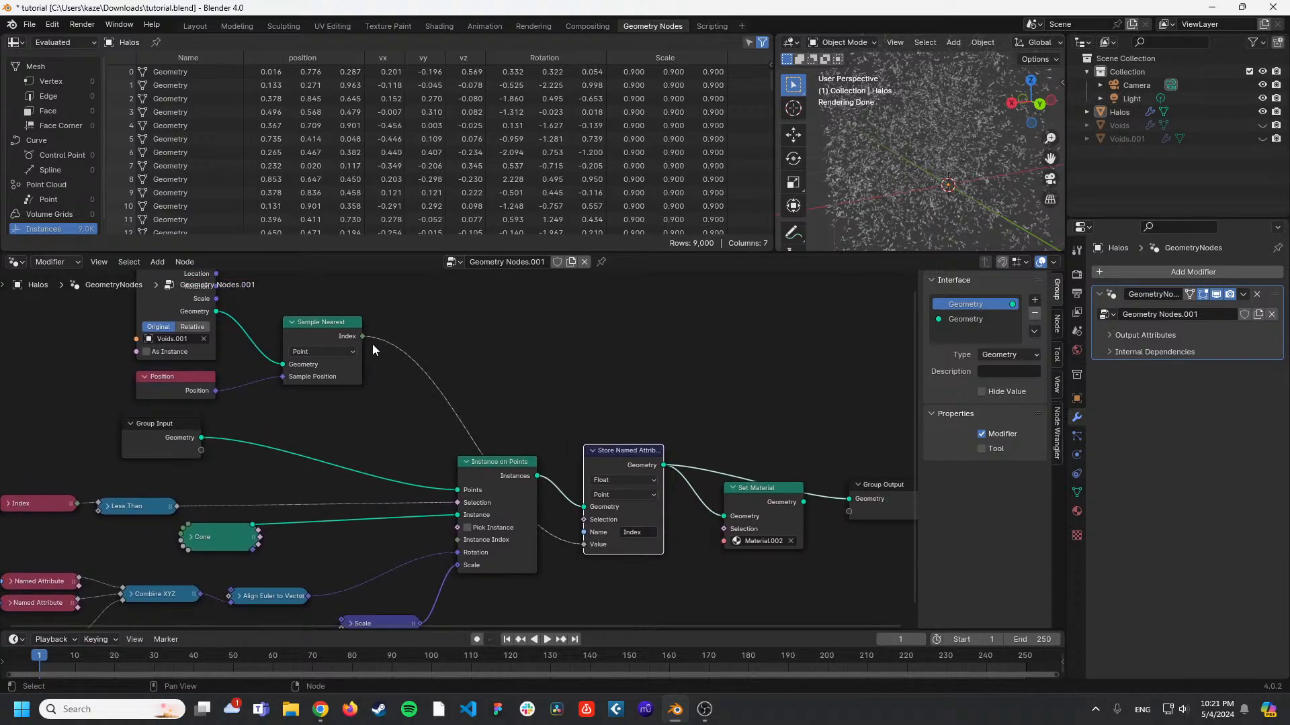
{"action": "left_click_drag", "start_coordinate": [362, 336], "coordinate": [852, 513]}
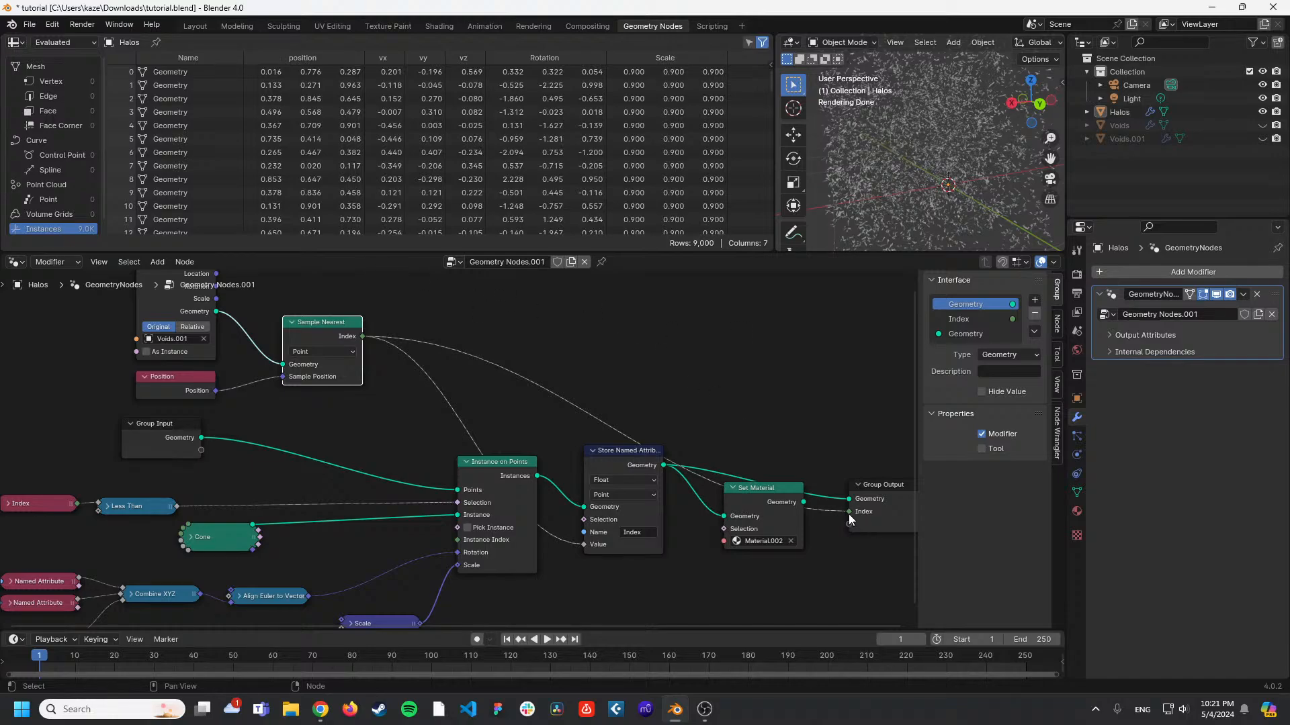
{"action": "left_click_drag", "start_coordinate": [848, 514], "coordinate": [768, 417]}
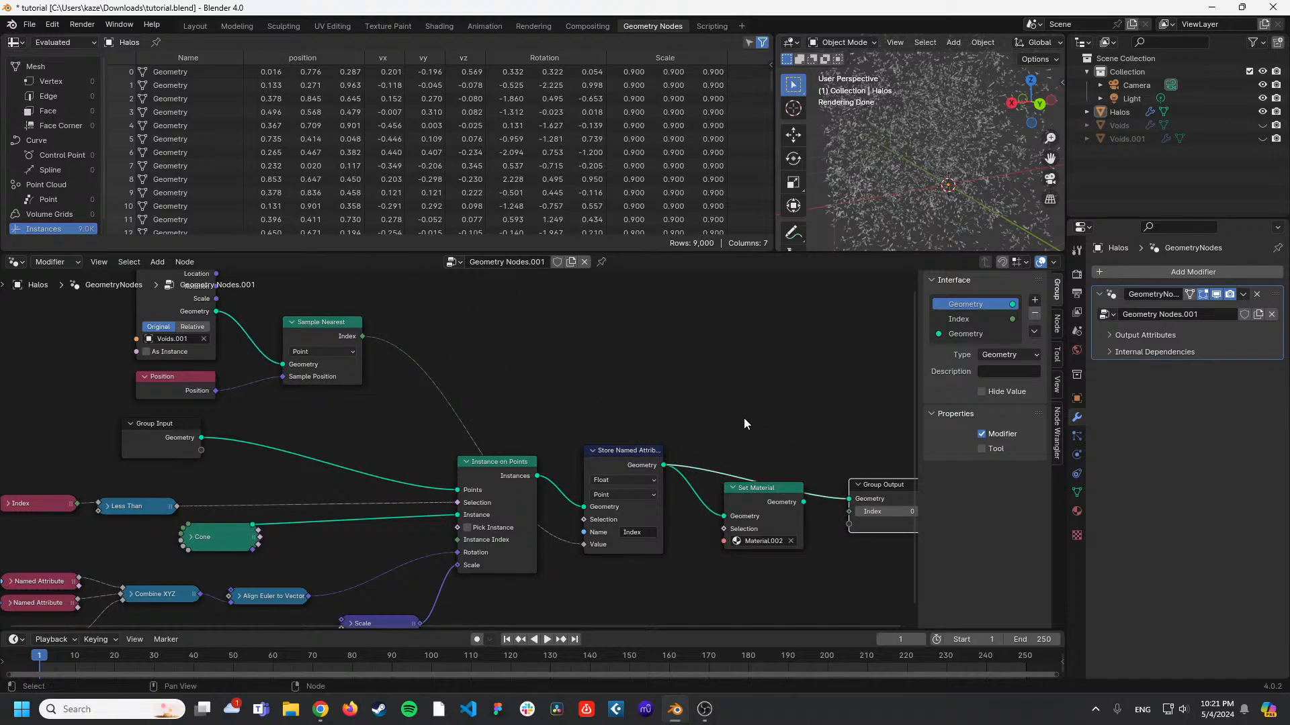
Space the Instance on Points and Scale nodes away from Store Named Attribute and set the stored attribute's name to index.
{"action": "middle_click_drag", "start_coordinate": [518, 510], "coordinate": [552, 436]}
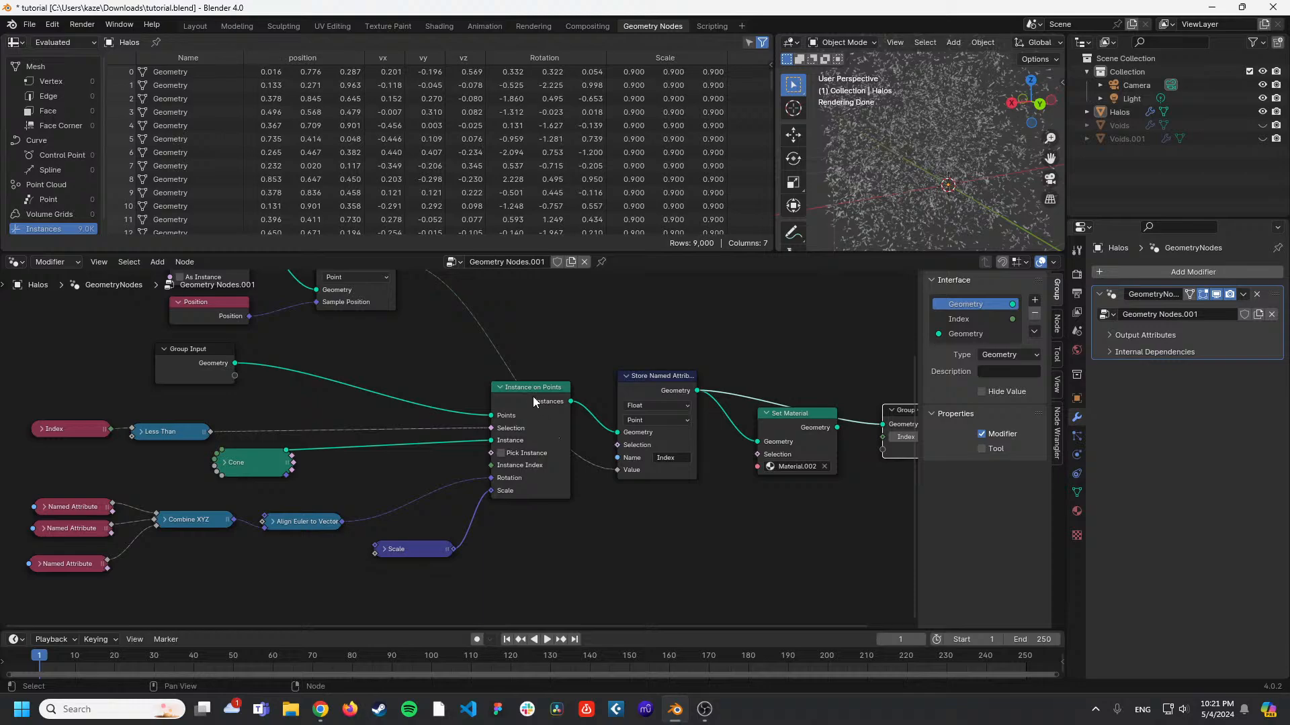
{"action": "left_click_drag", "start_coordinate": [533, 401], "coordinate": [485, 412]}
{"action": "left_click_drag", "start_coordinate": [412, 549], "coordinate": [356, 555]}
{"action": "left_click", "coordinate": [672, 458]}
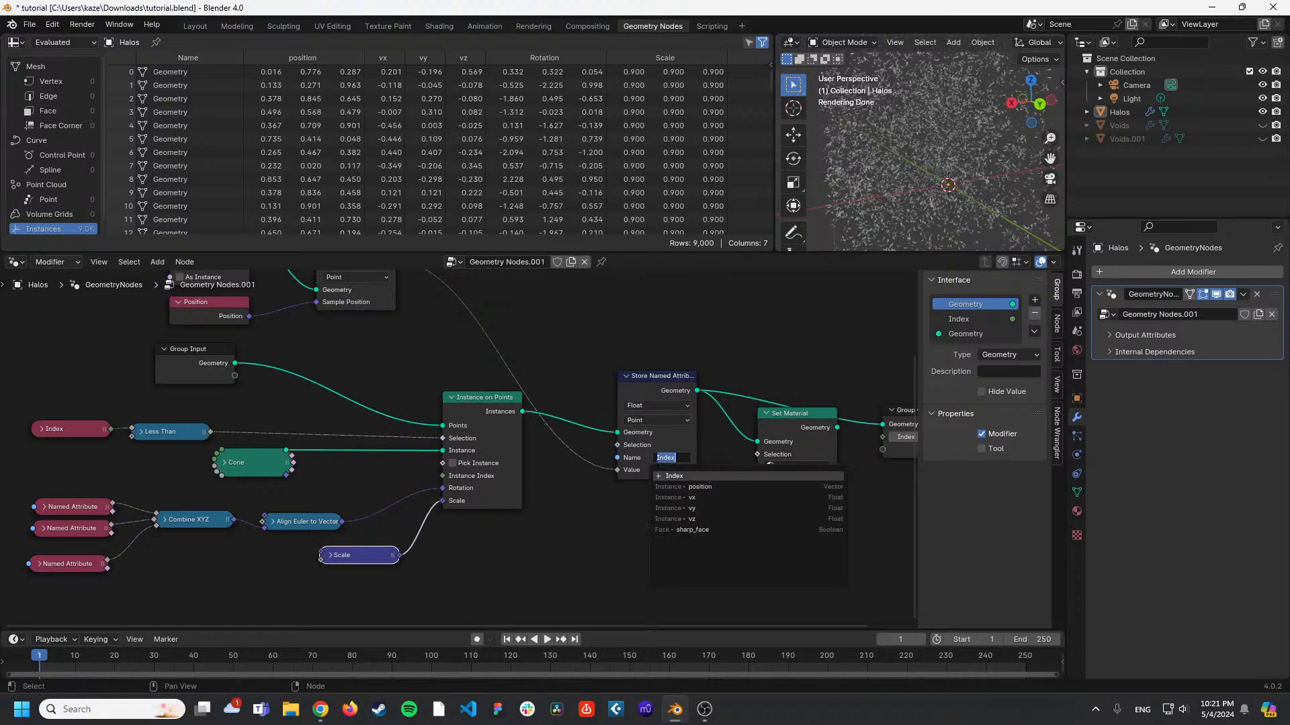
{"action": "type", "text": "index"}
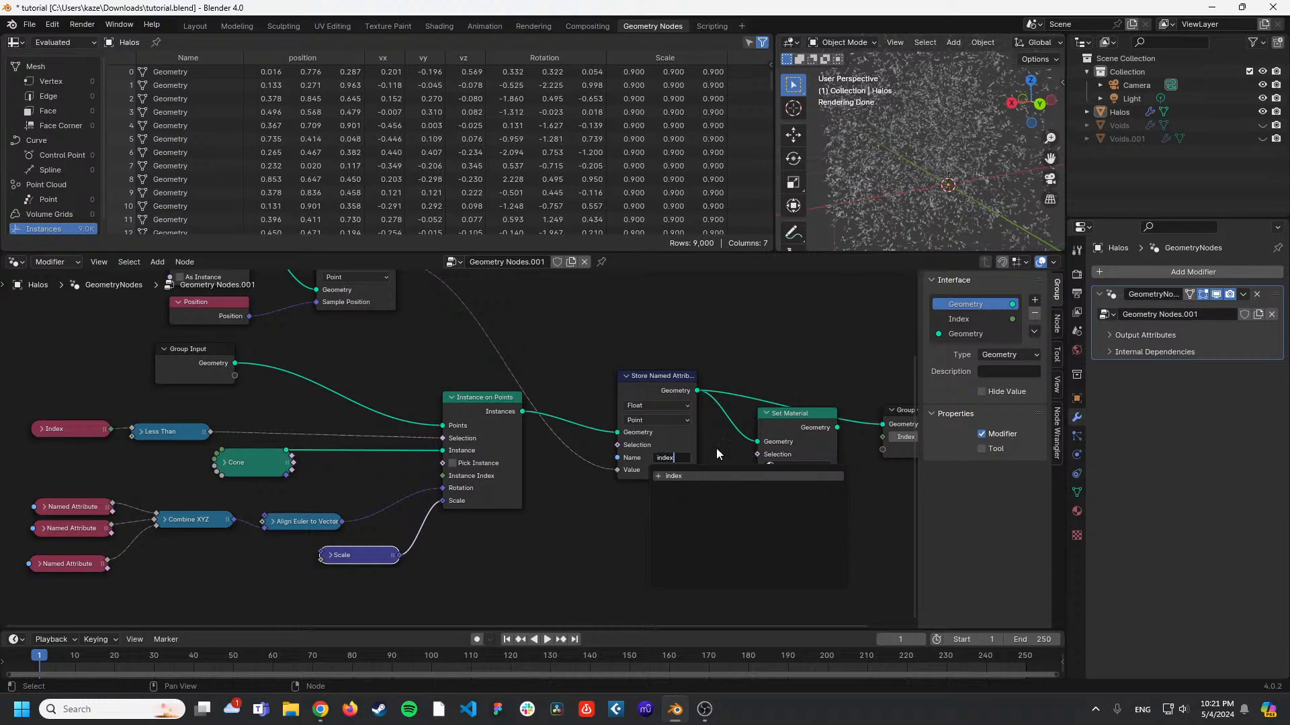
{"action": "key", "text": "Return"}
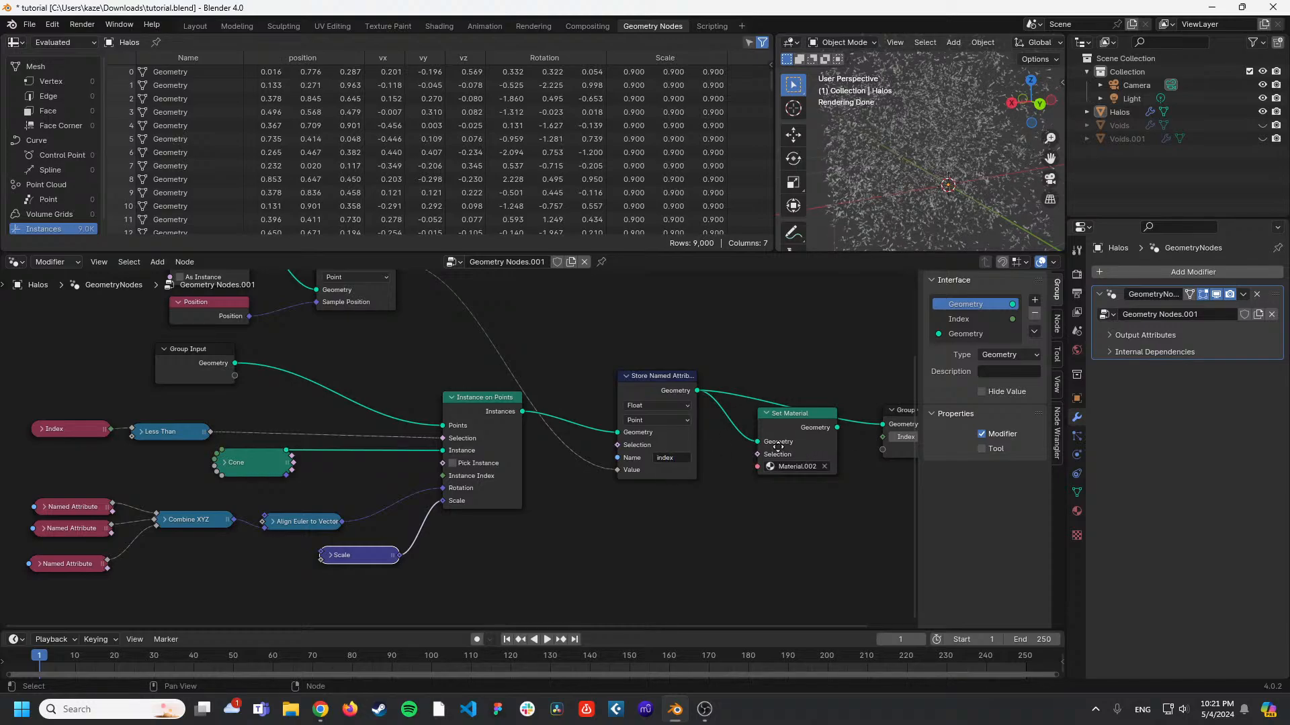
In the Voids.001 node tree, detach Set Material and the captured attribute from the Group Output and connect the Group Input geometry directly.
{"action": "middle_click_drag", "start_coordinate": [760, 391], "coordinate": [672, 405]}
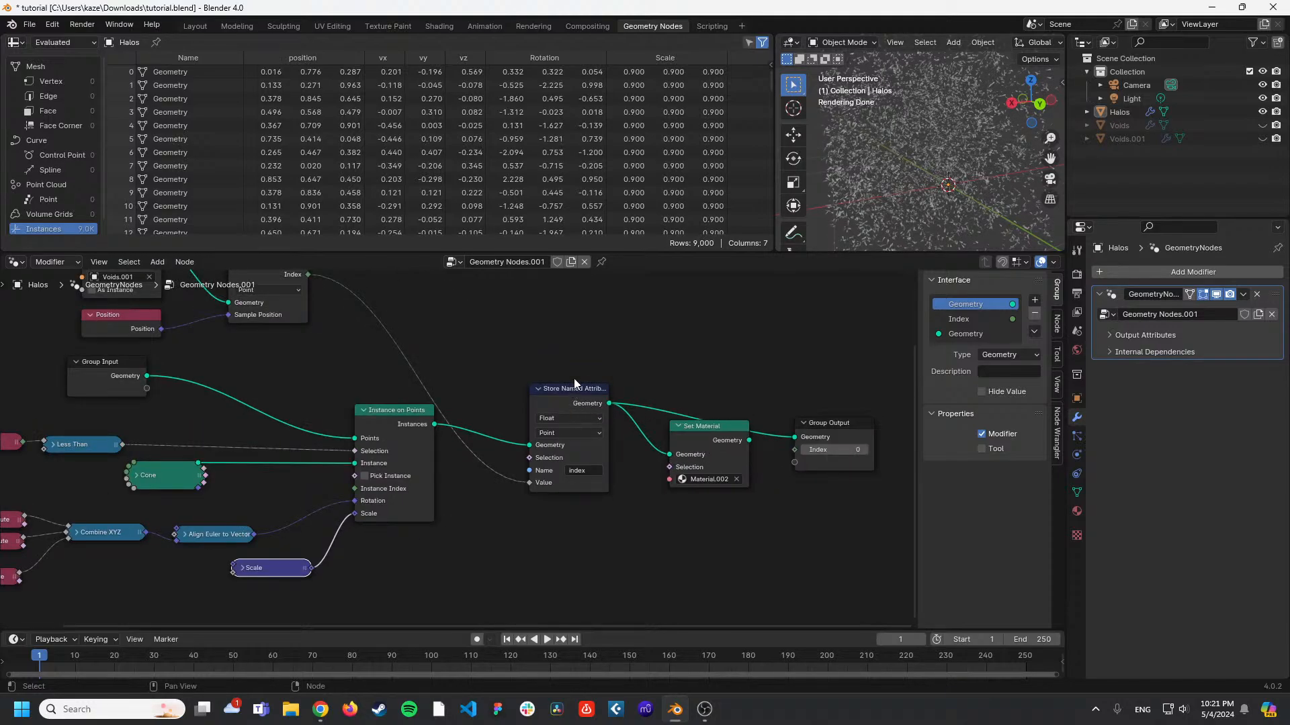
{"action": "middle_click_drag", "start_coordinate": [475, 320], "coordinate": [574, 348]}
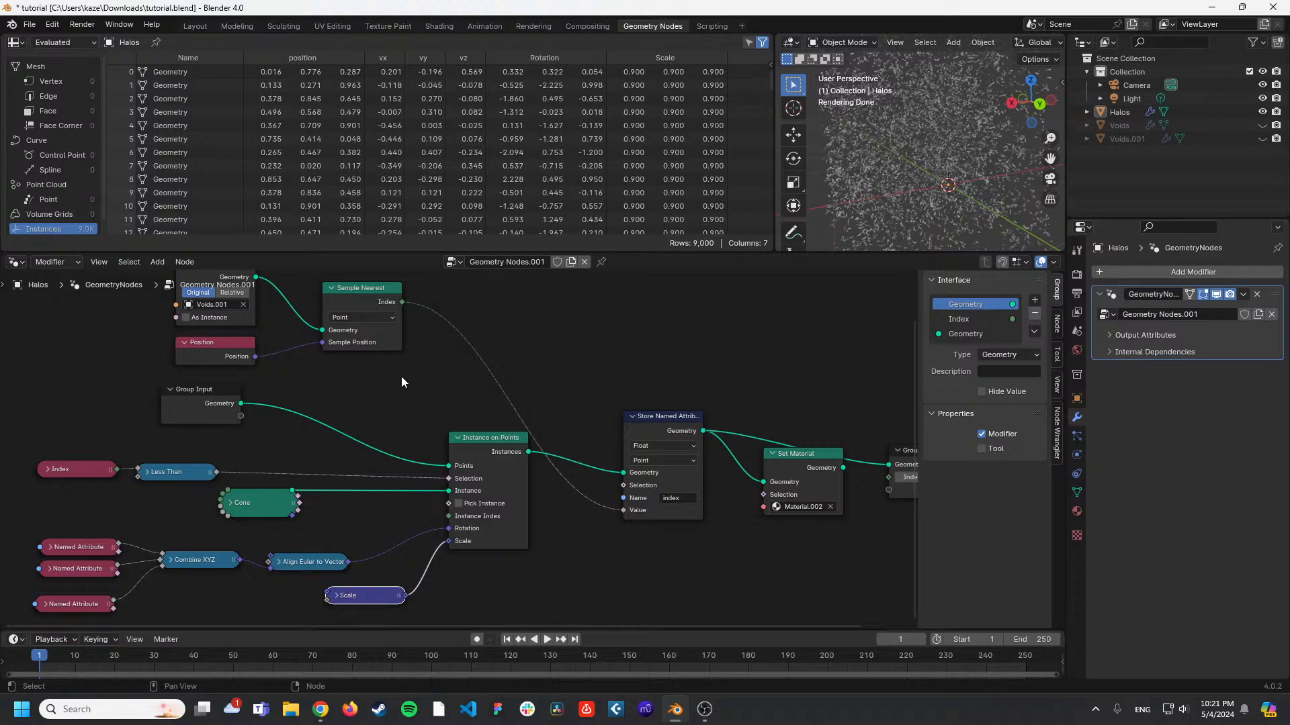
{"action": "middle_click_drag", "start_coordinate": [401, 376], "coordinate": [462, 404]}
{"action": "middle_click_drag", "start_coordinate": [263, 323], "coordinate": [454, 411]}
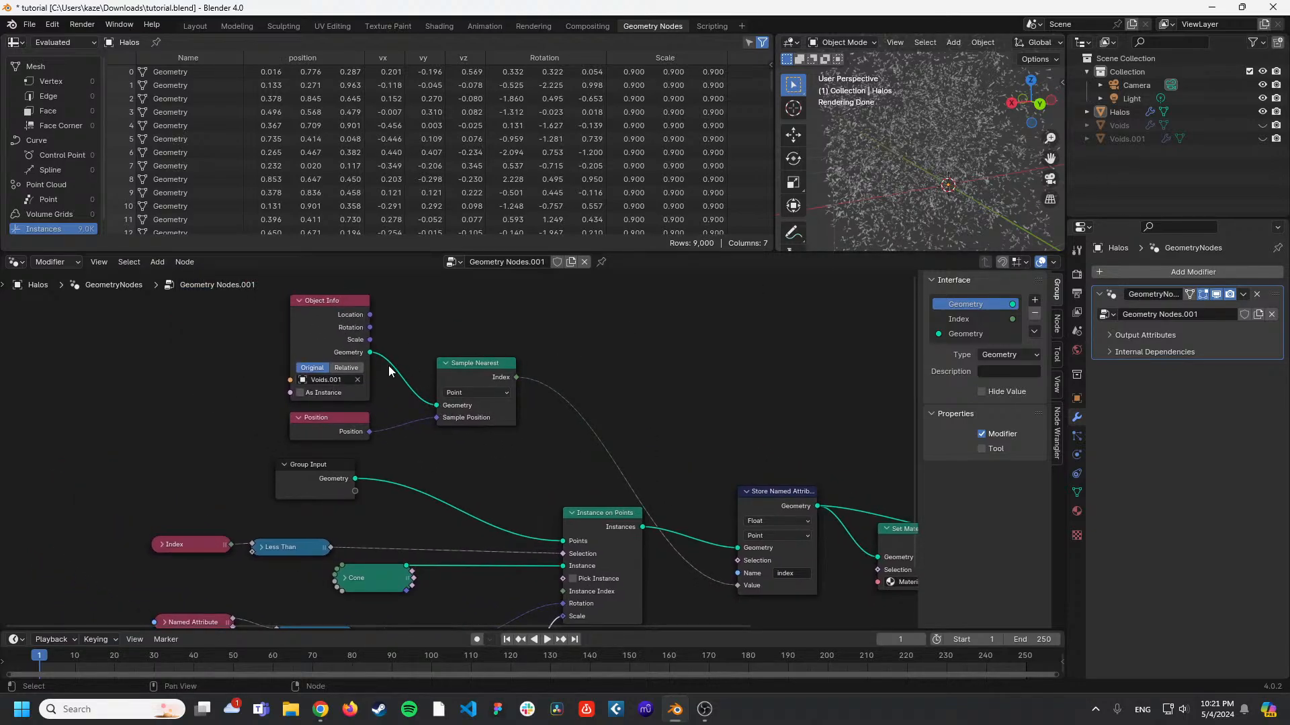
{"action": "left_click", "coordinate": [1137, 139]}
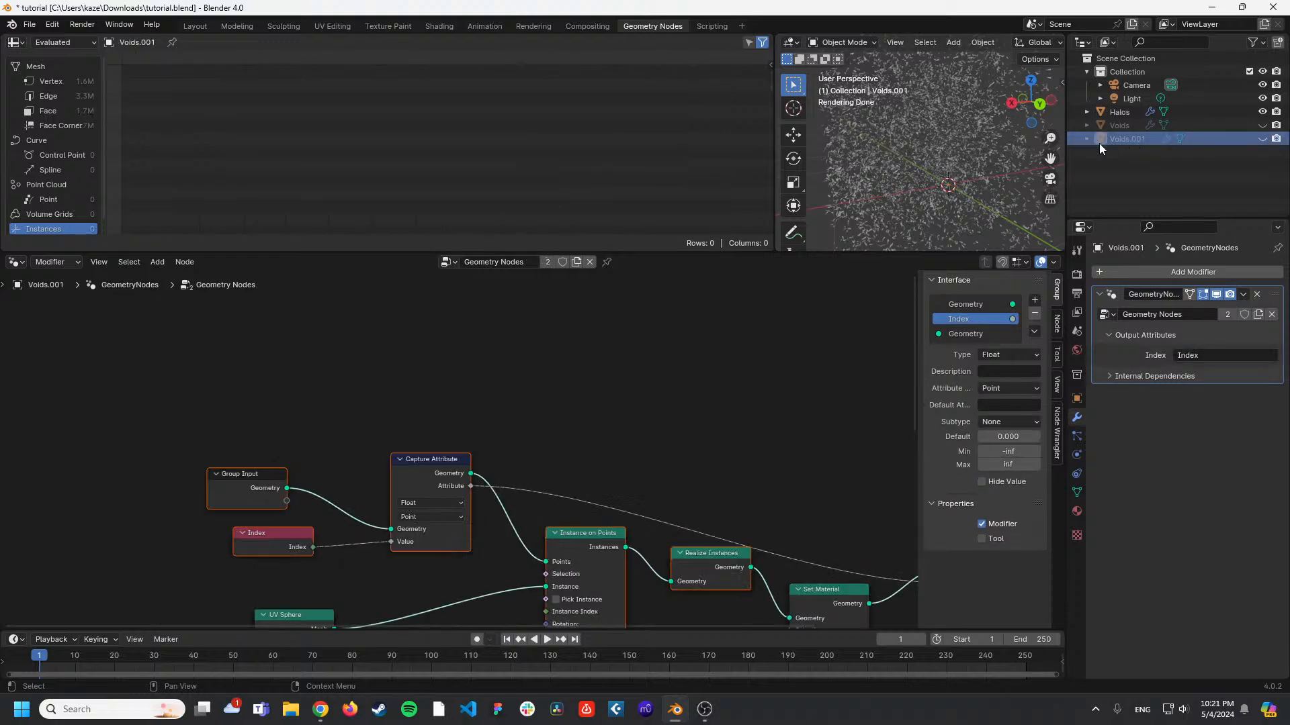
{"action": "middle_click_drag", "start_coordinate": [712, 421], "coordinate": [476, 350]}
{"action": "left_click_drag", "start_coordinate": [703, 511], "coordinate": [596, 471]}
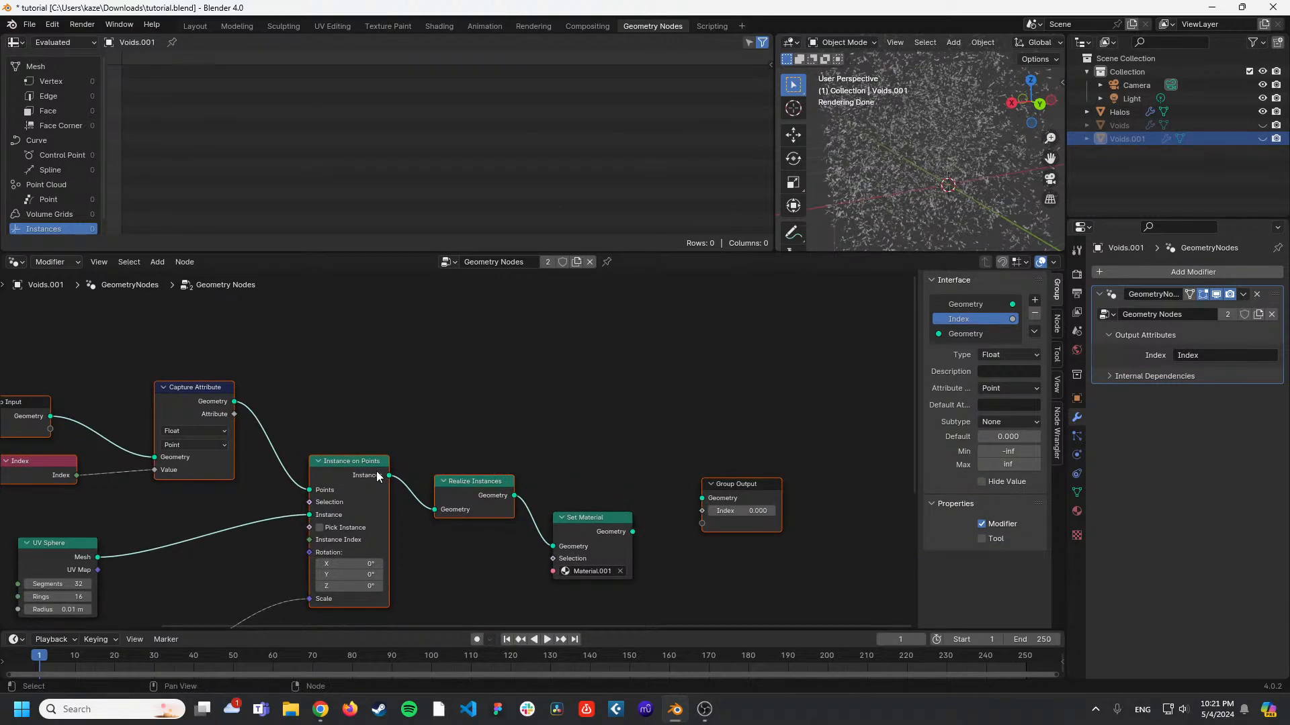
{"action": "middle_click_drag", "start_coordinate": [435, 443], "coordinate": [553, 421]}
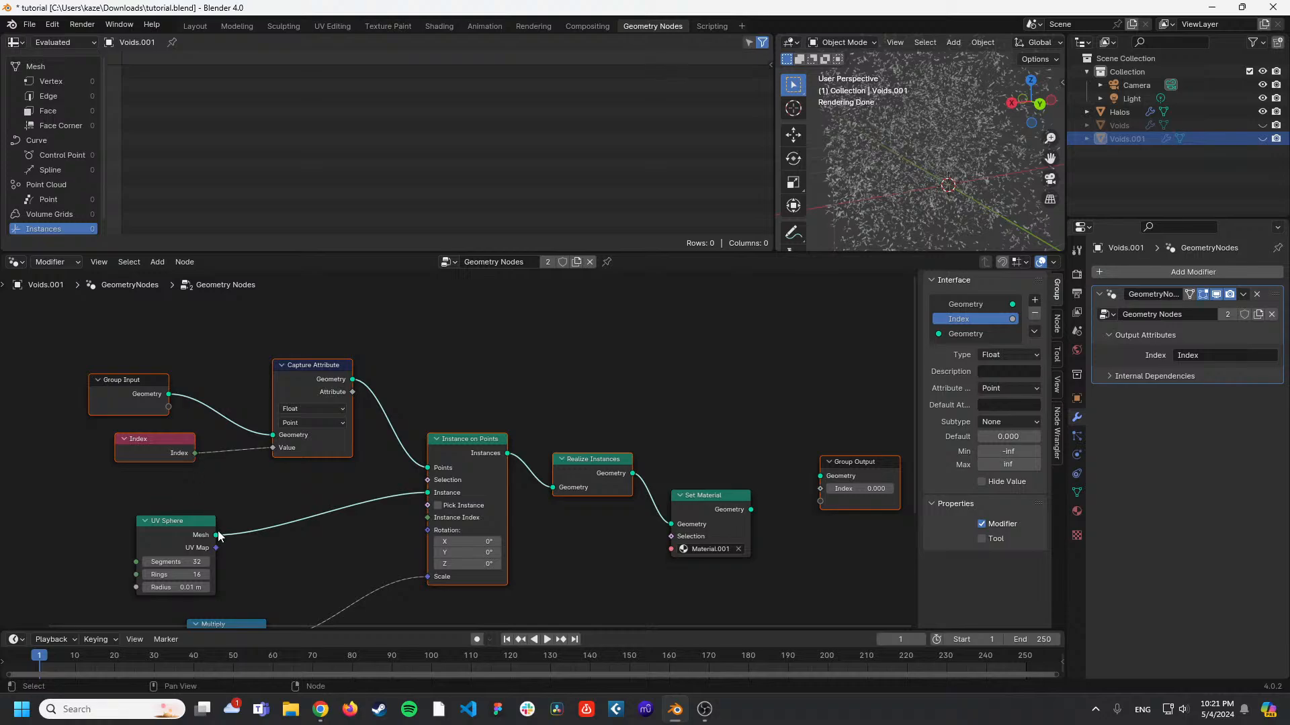
{"action": "left_click_drag", "start_coordinate": [169, 394], "coordinate": [819, 476]}
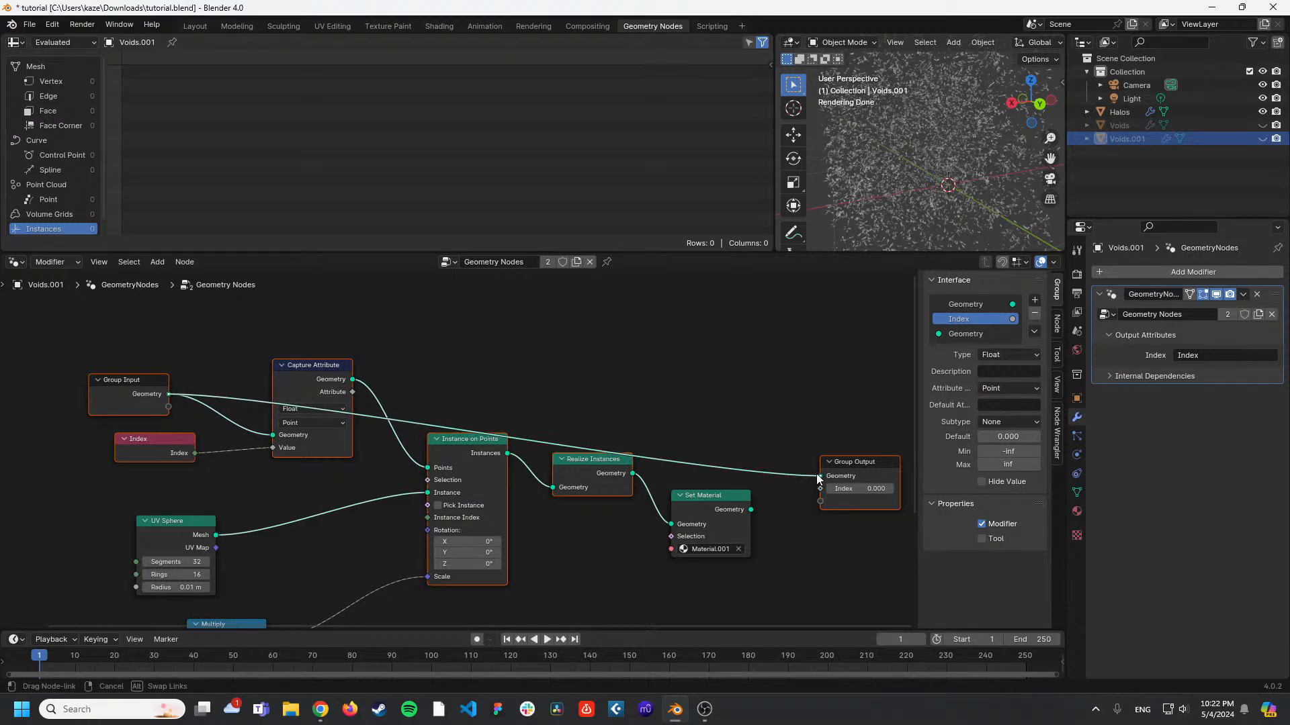
Select Halos and reconnect Set Material's geometry to the Group Output.
{"action": "left_click", "coordinate": [1121, 112]}
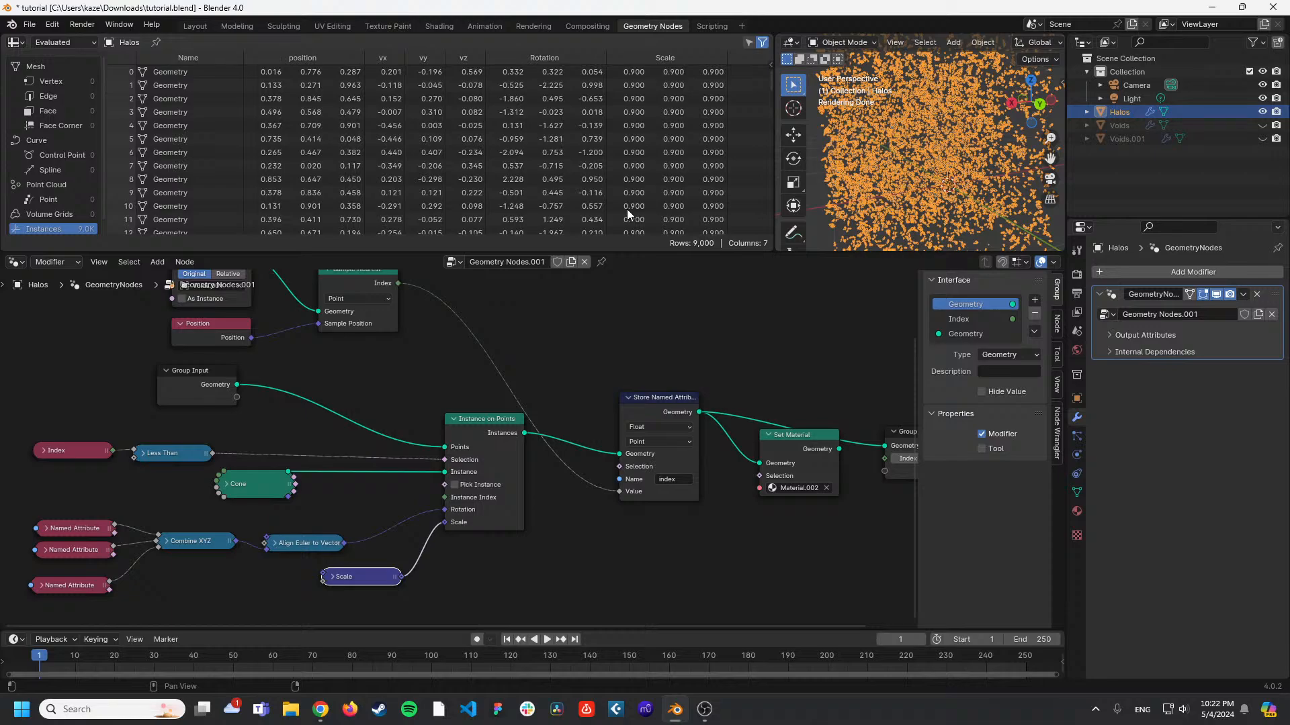
{"action": "middle_click_drag", "start_coordinate": [505, 334], "coordinate": [553, 413]}
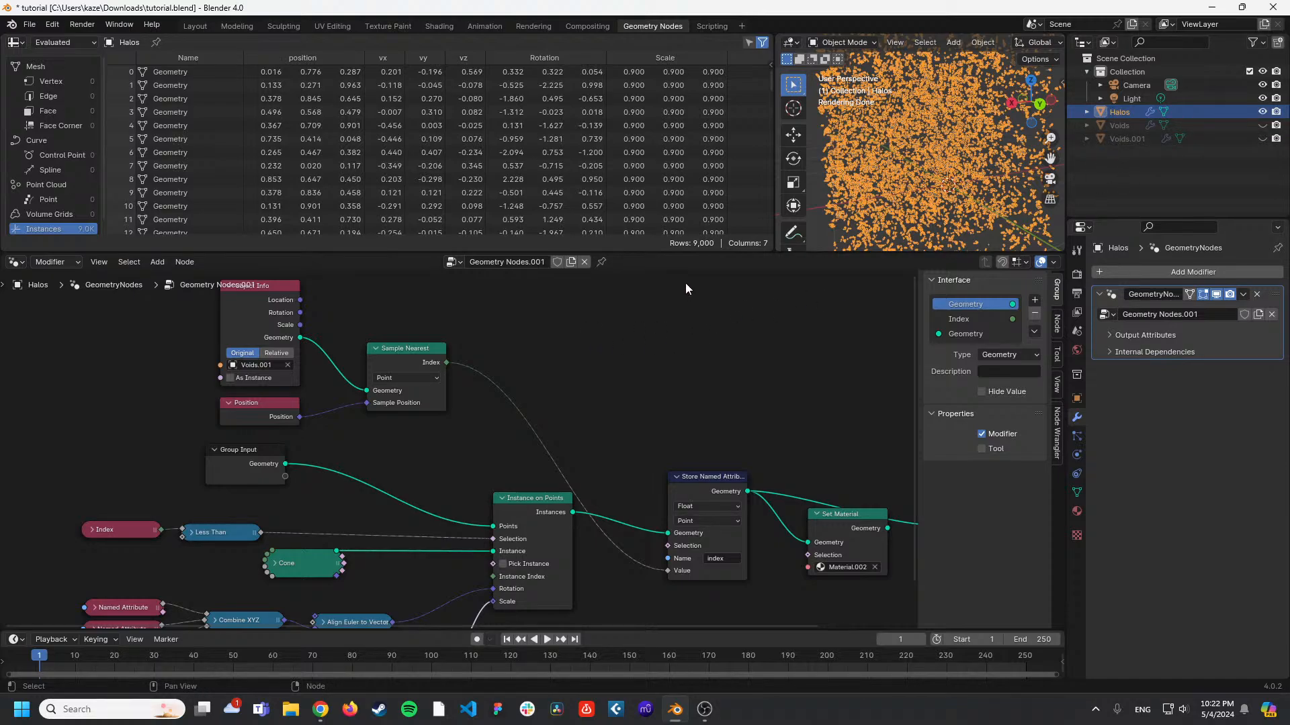
{"action": "middle_click_drag", "start_coordinate": [643, 373], "coordinate": [533, 319]}
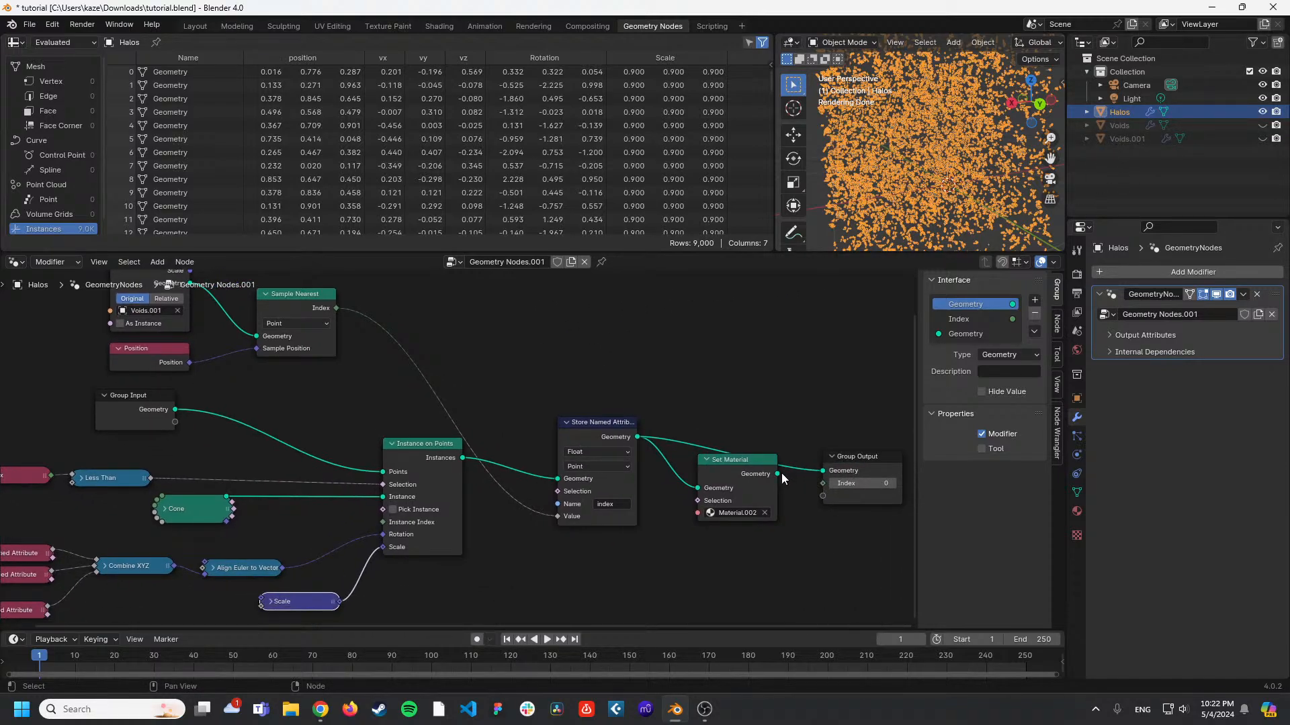
{"action": "left_click_drag", "start_coordinate": [778, 474], "coordinate": [823, 471]}
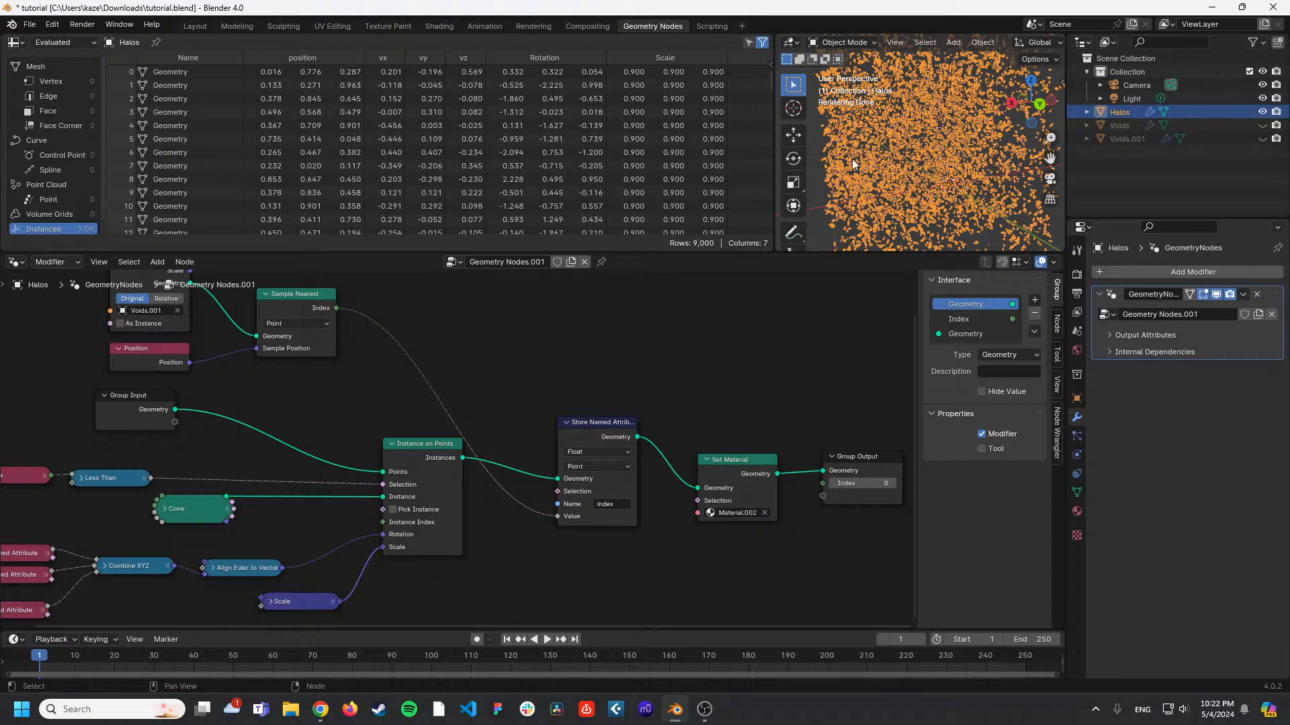
In the Shading workspace, try the Attribute name Index in Material.002, and restore the name index.
{"action": "left_click", "coordinate": [436, 27]}
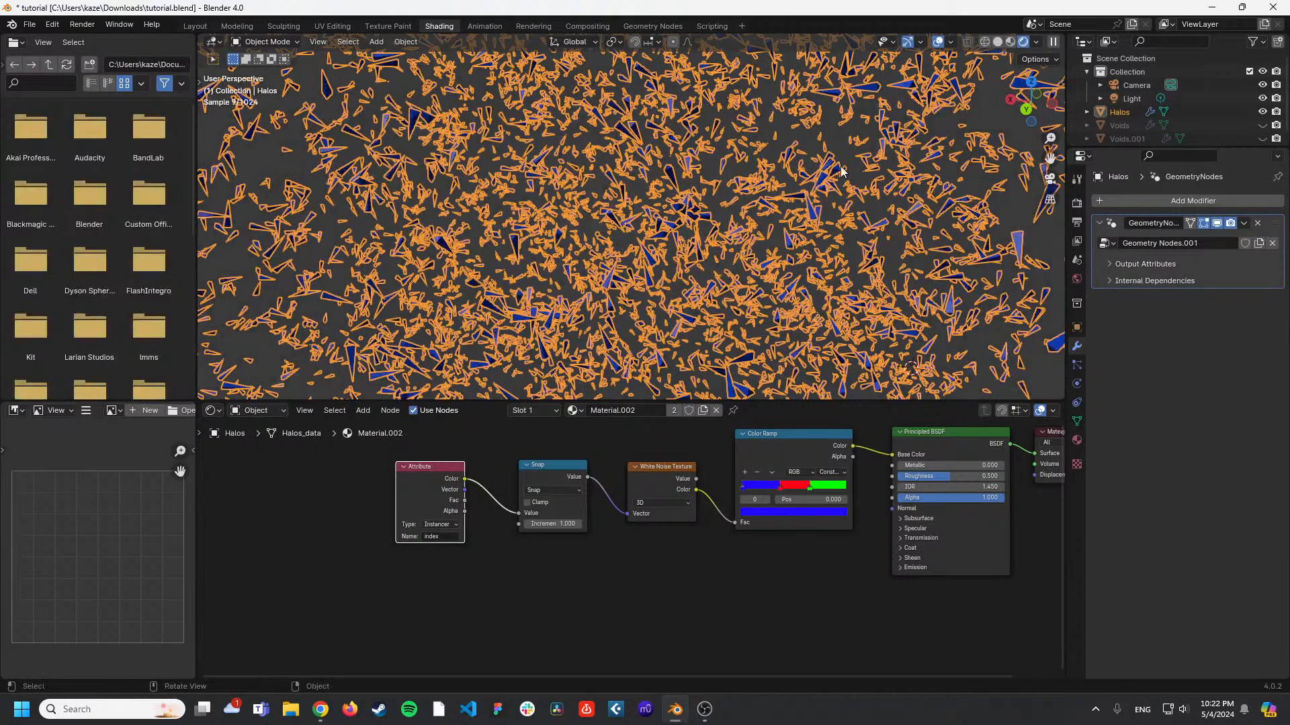
{"action": "left_click", "coordinate": [987, 194]}
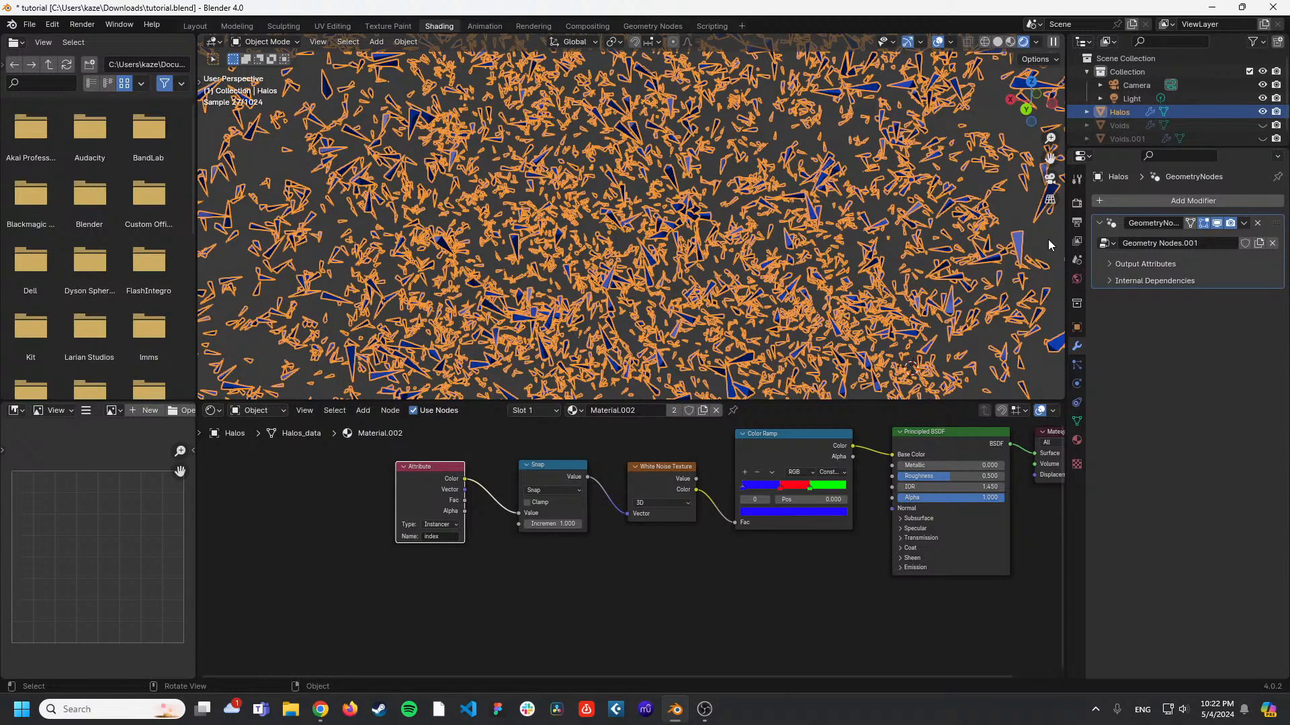
{"action": "left_click", "coordinate": [435, 536]}
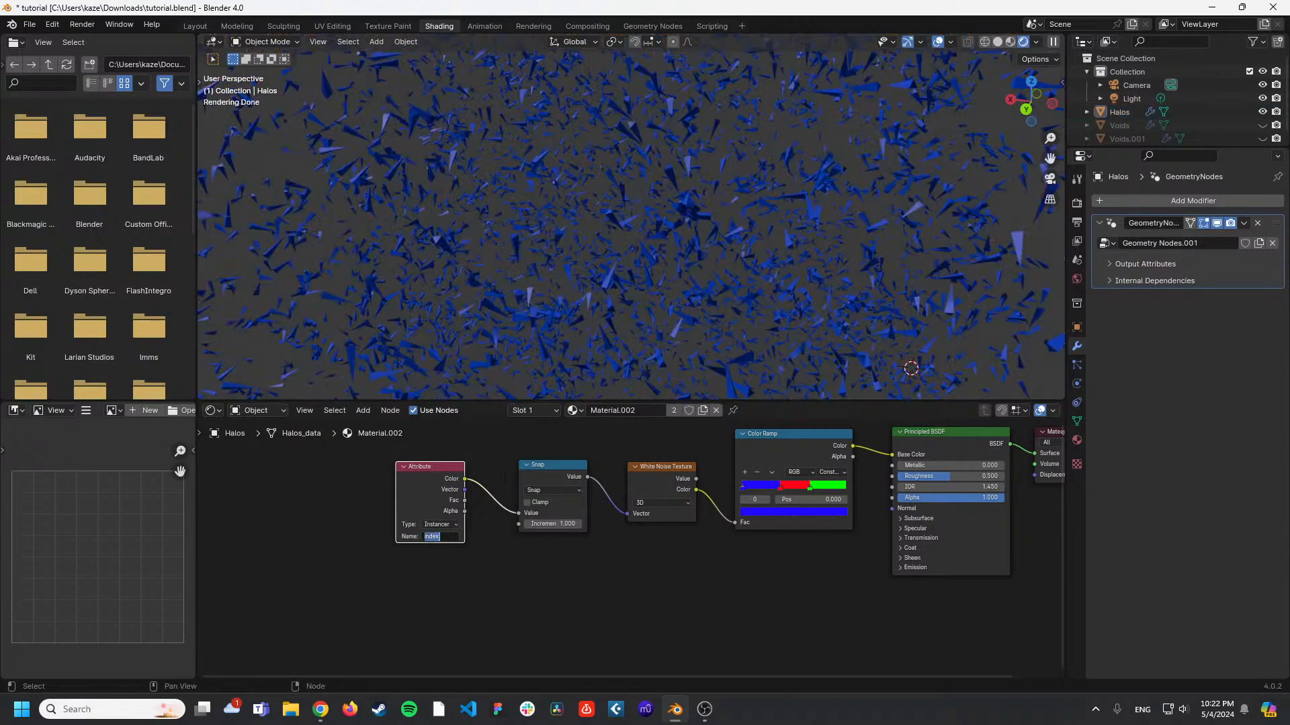
{"action": "type", "text": "Index"}
{"action": "key", "text": "Return"}
{"action": "left_click", "coordinate": [445, 537]}
{"action": "type", "text": "inde"}
Back in the Geometry Nodes workspace, check the instance attributes in the spreadsheet and set Store Named Attribute's domain to Instance.
{"action": "left_click", "coordinate": [642, 25]}
{"action": "scroll", "coordinate": [281, 213], "scroll_direction": "down", "scroll_amount": 6}
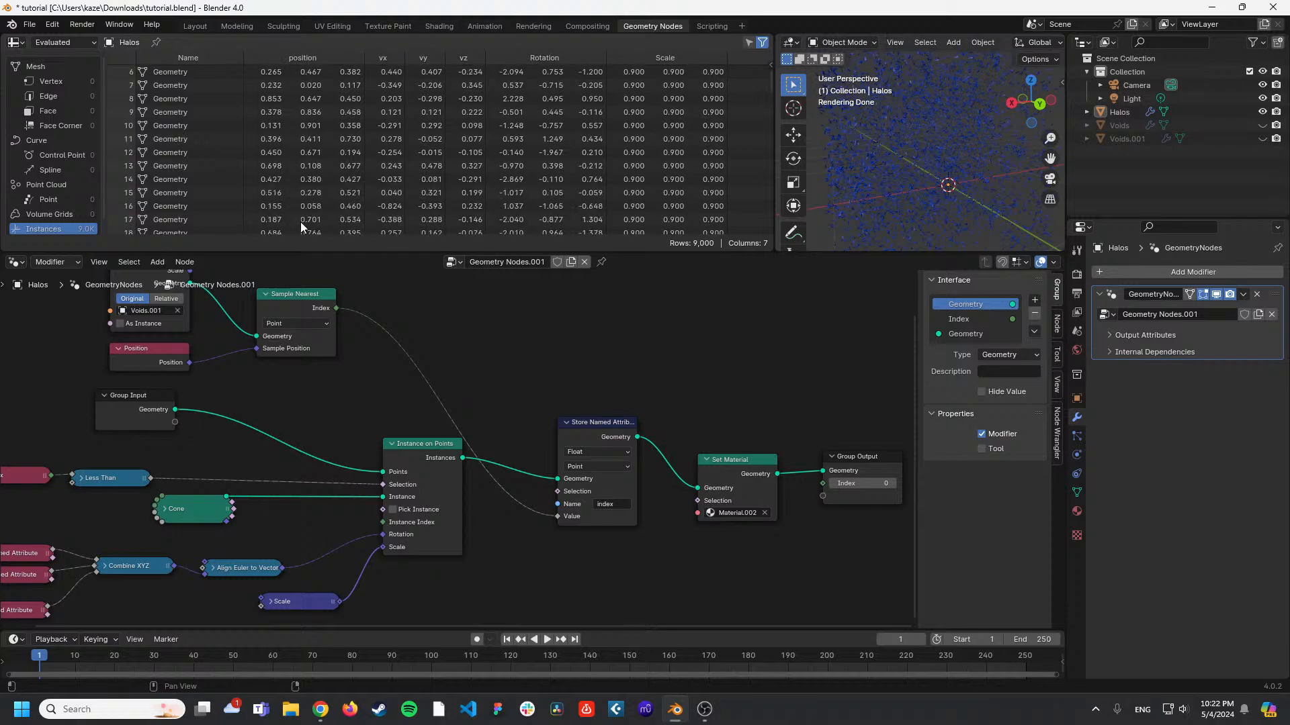
{"action": "scroll", "coordinate": [604, 376], "scroll_direction": "down", "scroll_amount": 1}
{"action": "scroll", "coordinate": [657, 401], "scroll_direction": "up", "scroll_amount": 1}
{"action": "middle_click_drag", "start_coordinate": [657, 401], "coordinate": [592, 372]}
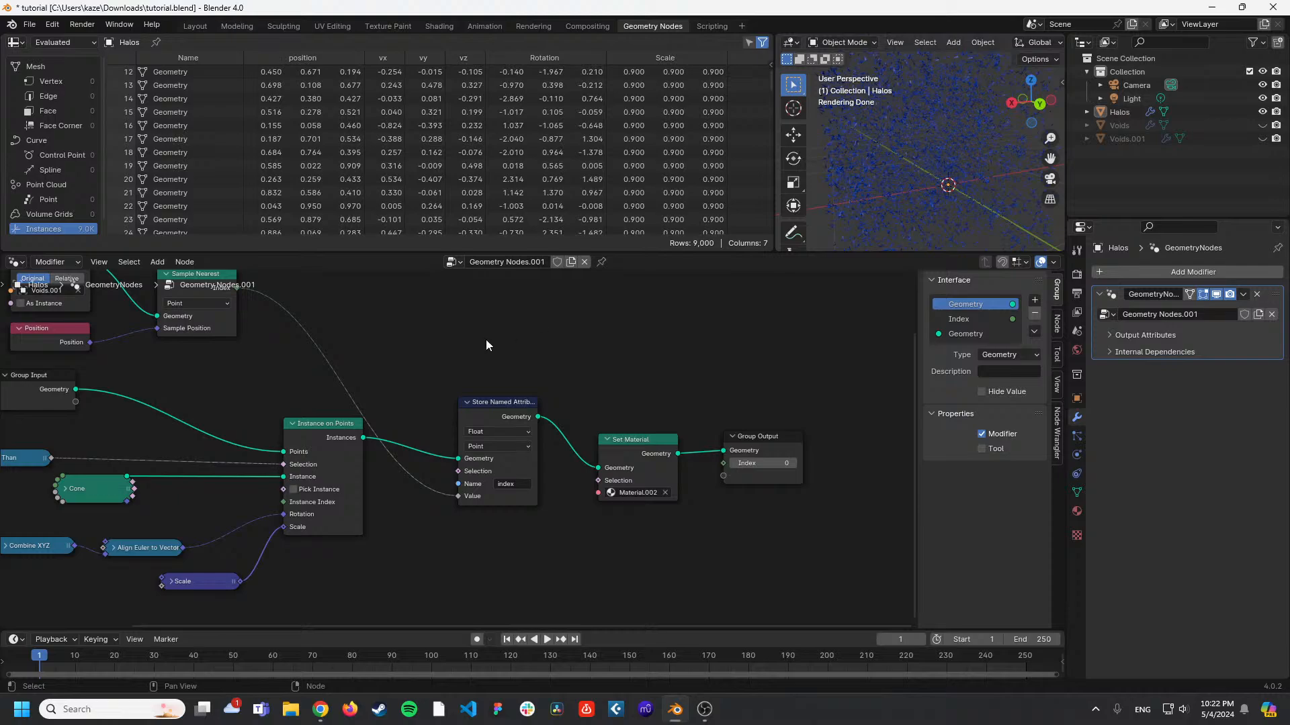
{"action": "middle_click_drag", "start_coordinate": [487, 345], "coordinate": [700, 345]}
{"action": "mouse_move", "coordinate": [622, 363]}
{"action": "middle_mouse_down"}
{"action": "mouse_move", "coordinate": [631, 389]}
{"action": "mouse_move", "coordinate": [545, 411]}
{"action": "mouse_move", "coordinate": [627, 452]}
{"action": "mouse_move", "coordinate": [602, 432]}
{"action": "mouse_move", "coordinate": [606, 388]}
{"action": "mouse_move", "coordinate": [668, 401]}
{"action": "mouse_move", "coordinate": [604, 359]}
{"action": "middle_mouse_up"}
{"action": "left_click", "coordinate": [644, 466]}
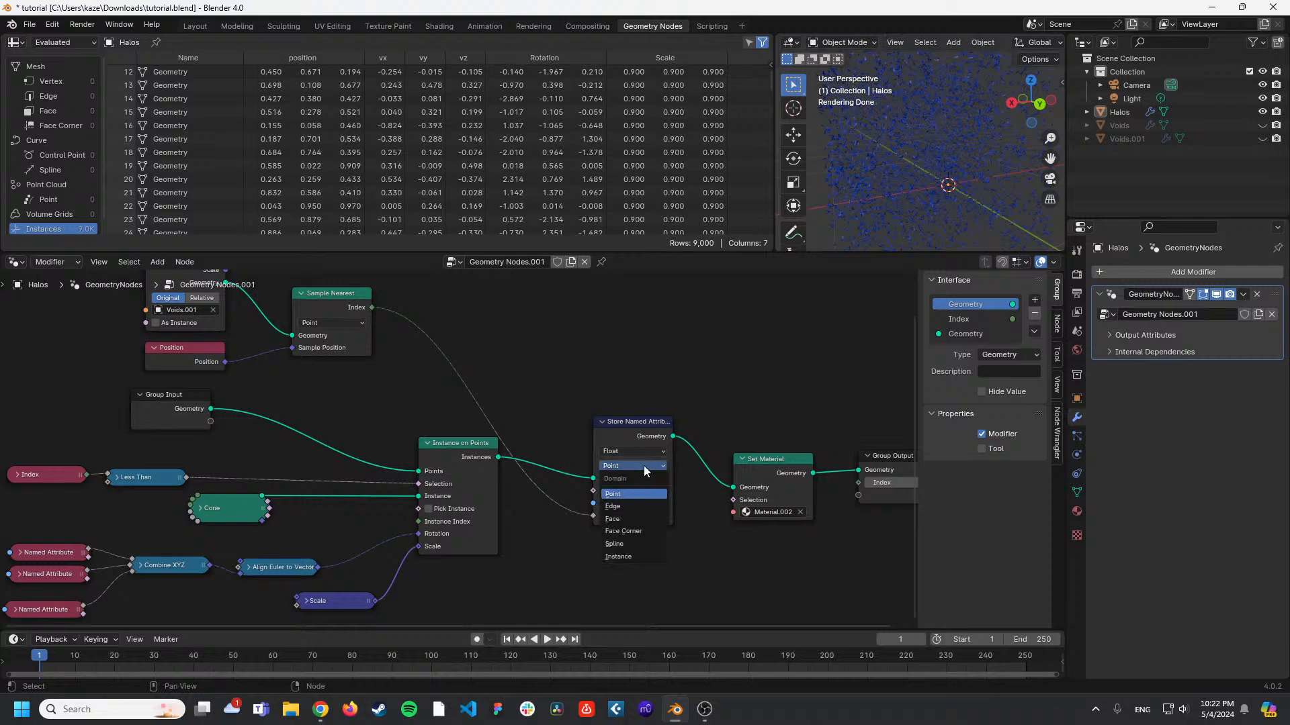
{"action": "key", "text": "alt+Tab"}
{"action": "key", "text": "alt+Tab"}
{"action": "left_click", "coordinate": [646, 465]}
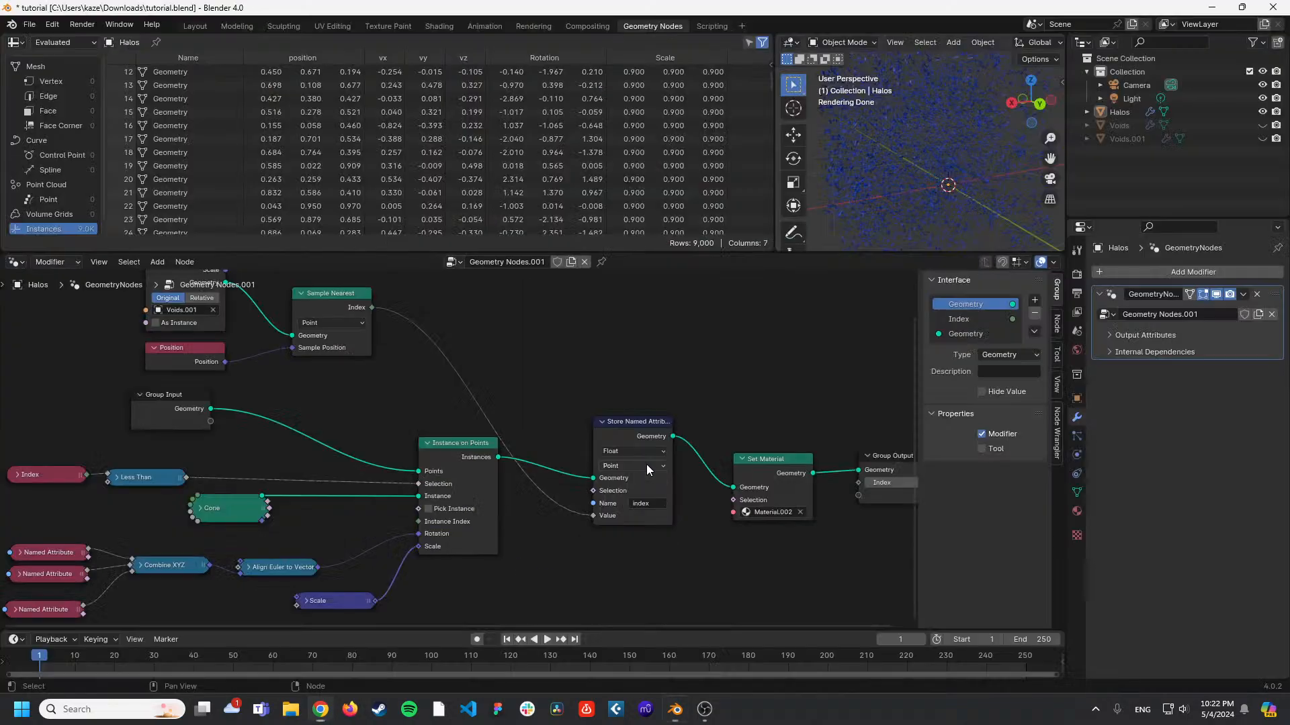
{"action": "left_click", "coordinate": [633, 556]}
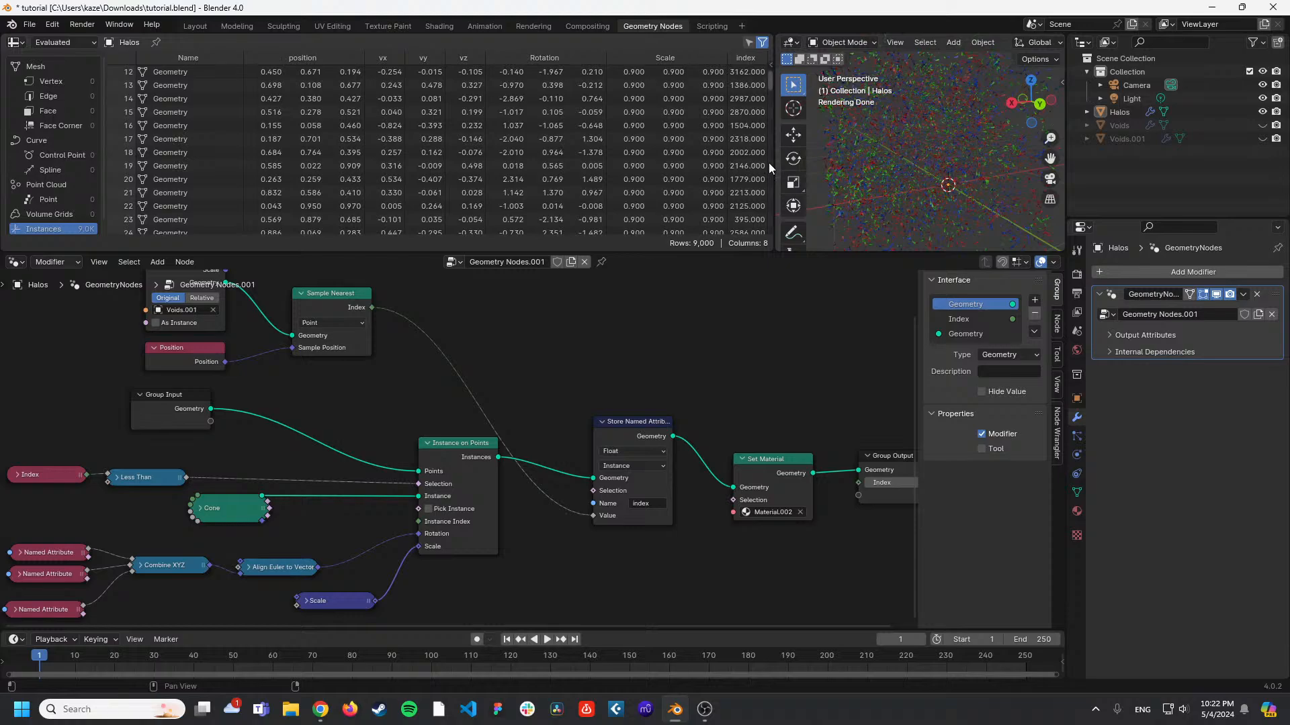
Widen the spreadsheet to examine the index column, and inspect the cone colours in the Shading workspace from another angle.
{"action": "left_click_drag", "start_coordinate": [775, 158], "coordinate": [833, 157]}
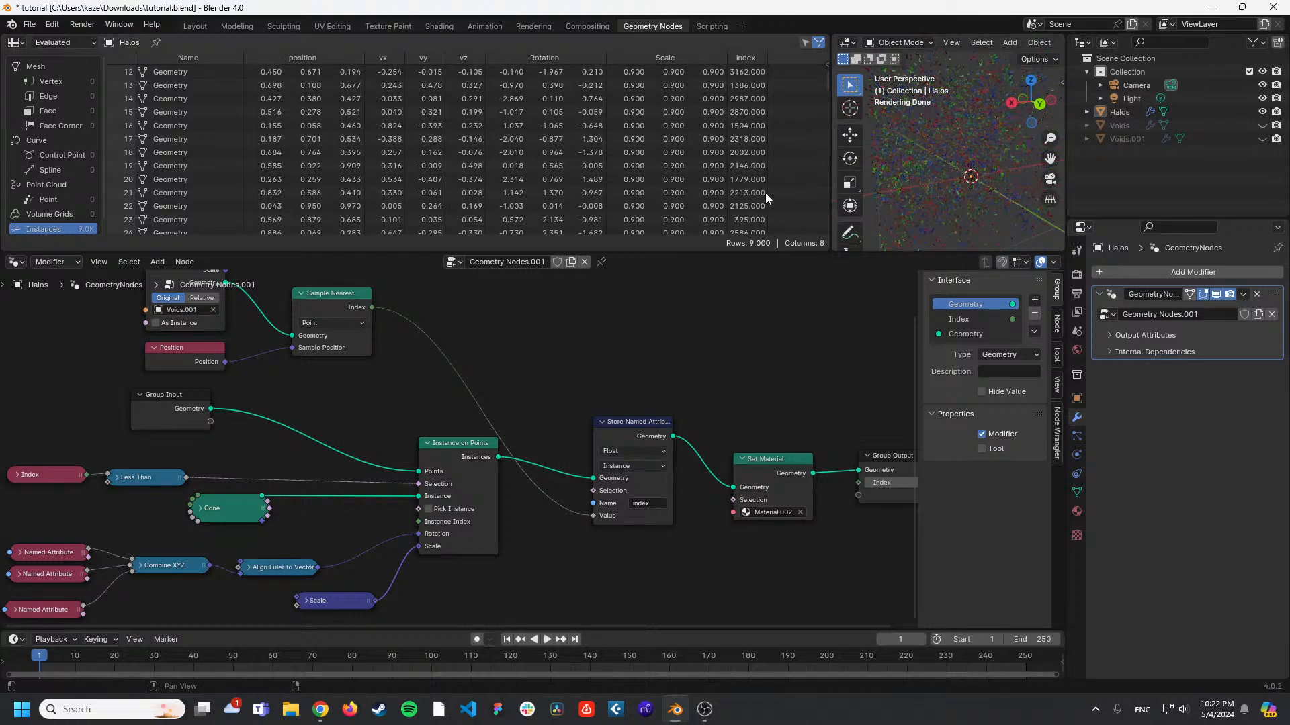
{"action": "scroll", "coordinate": [773, 155], "scroll_direction": "down", "scroll_amount": 5}
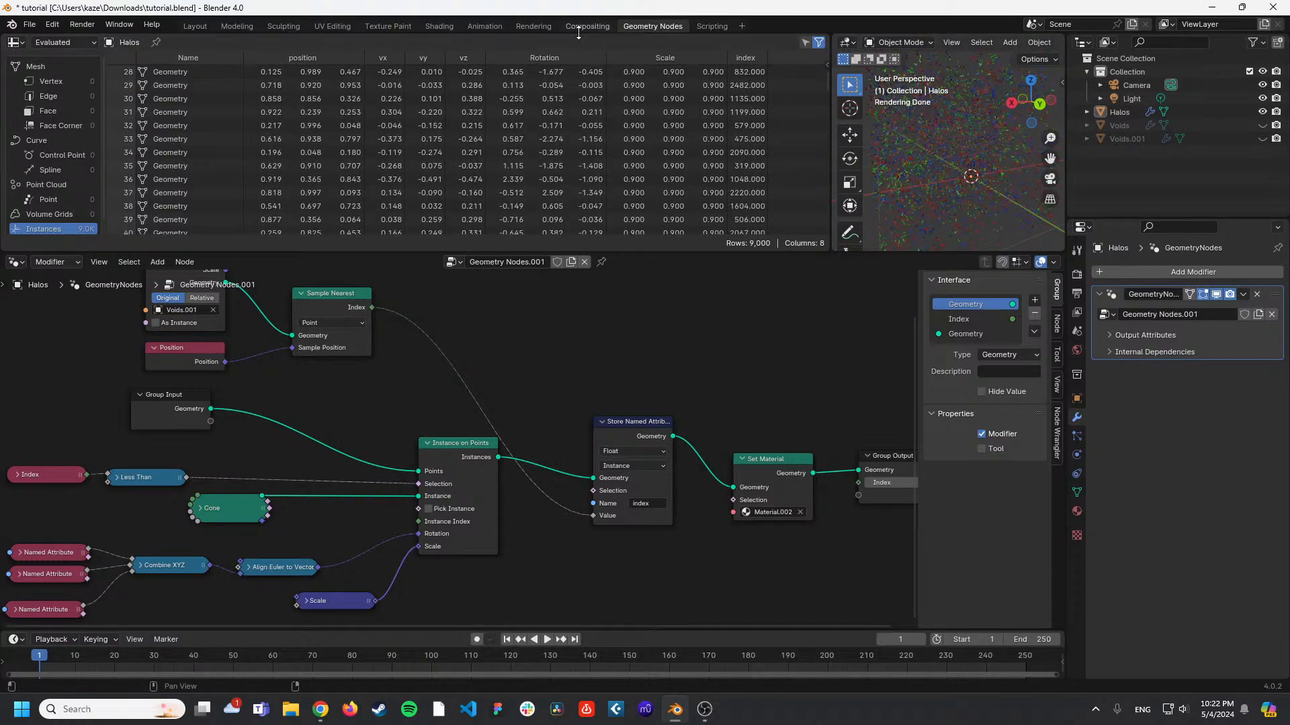
{"action": "left_click", "coordinate": [440, 26]}
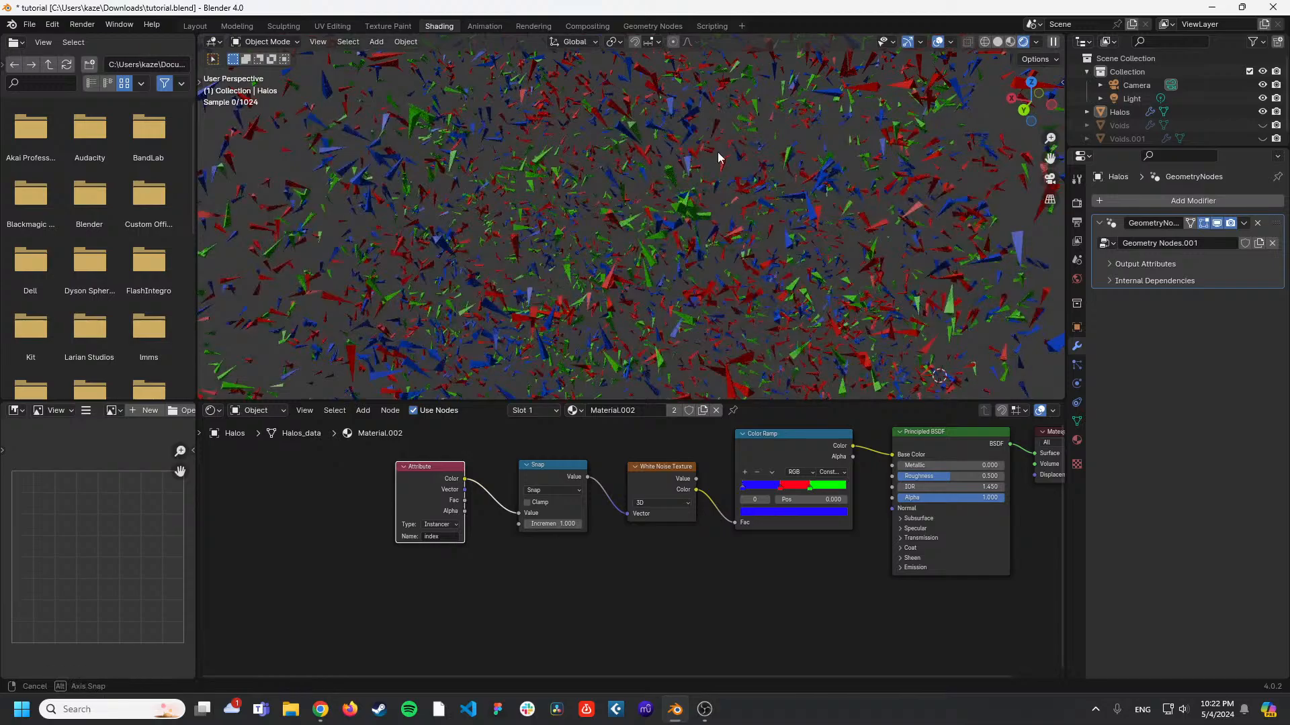
{"action": "mouse_move", "coordinate": [641, 176]}
{"action": "middle_mouse_down"}
{"action": "mouse_move", "coordinate": [662, 178]}
{"action": "mouse_move", "coordinate": [633, 148]}
{"action": "mouse_move", "coordinate": [702, 184]}
{"action": "middle_mouse_up"}
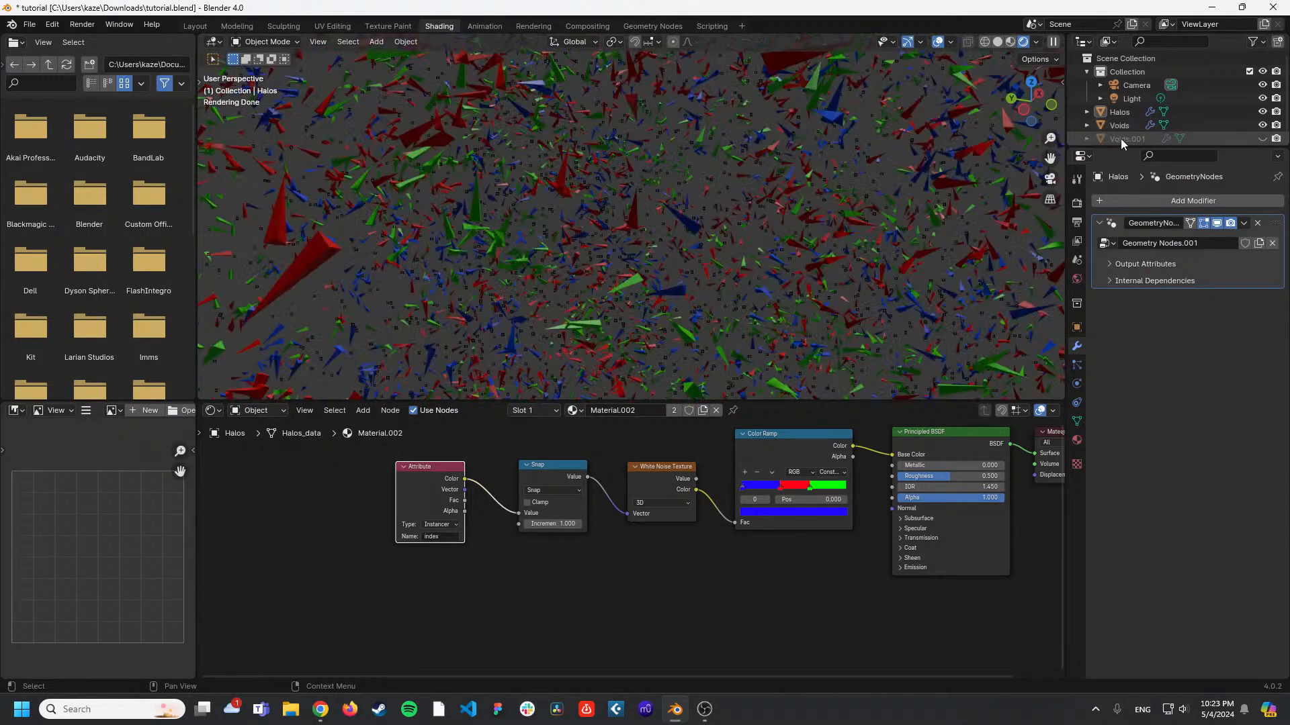
Select Voids and connect Set Material's geometry to the Group Output, and check the spheres in the Shading workspace.
{"action": "left_click", "coordinate": [1120, 128]}
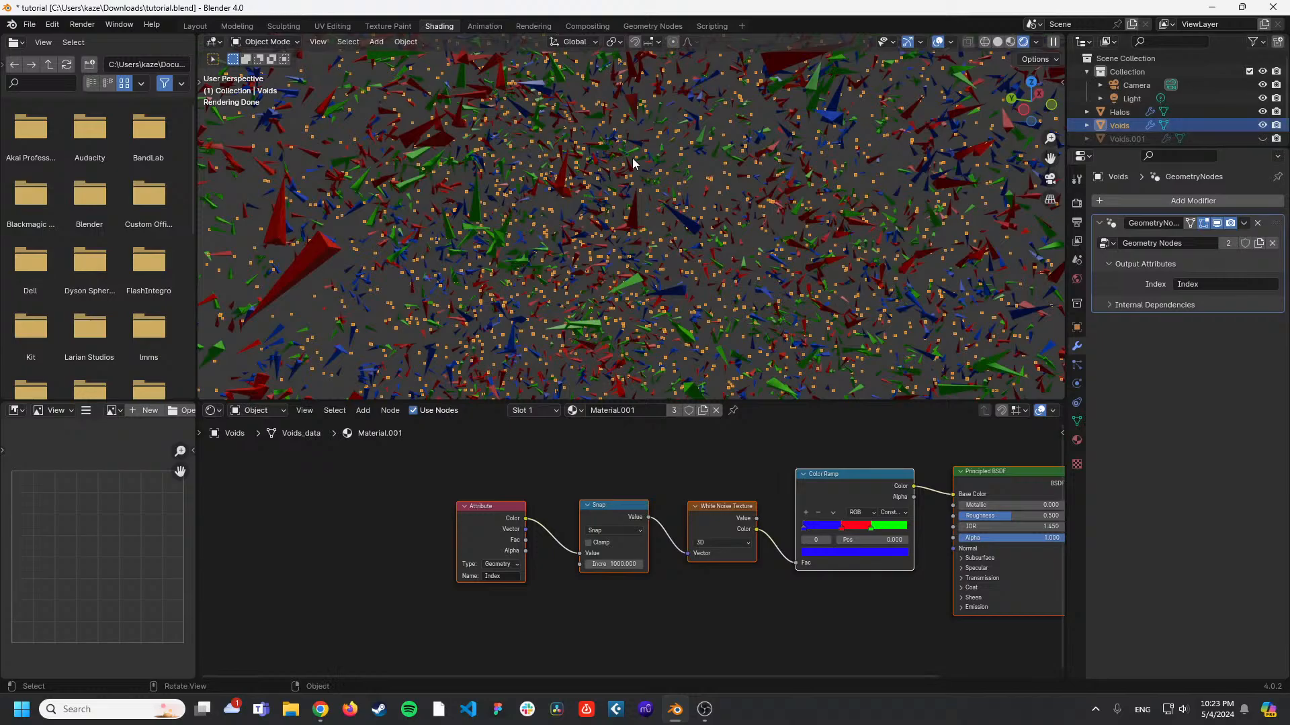
{"action": "left_click", "coordinate": [645, 26]}
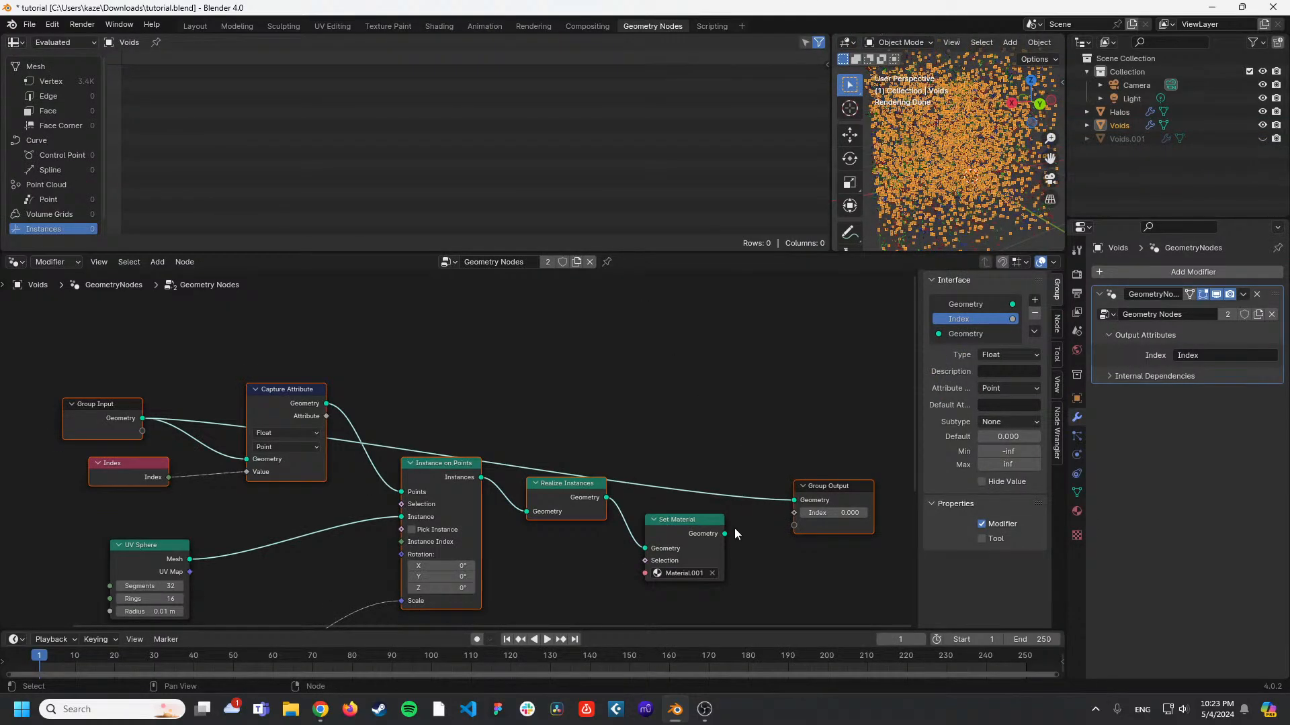
{"action": "left_click_drag", "start_coordinate": [735, 528], "coordinate": [796, 501]}
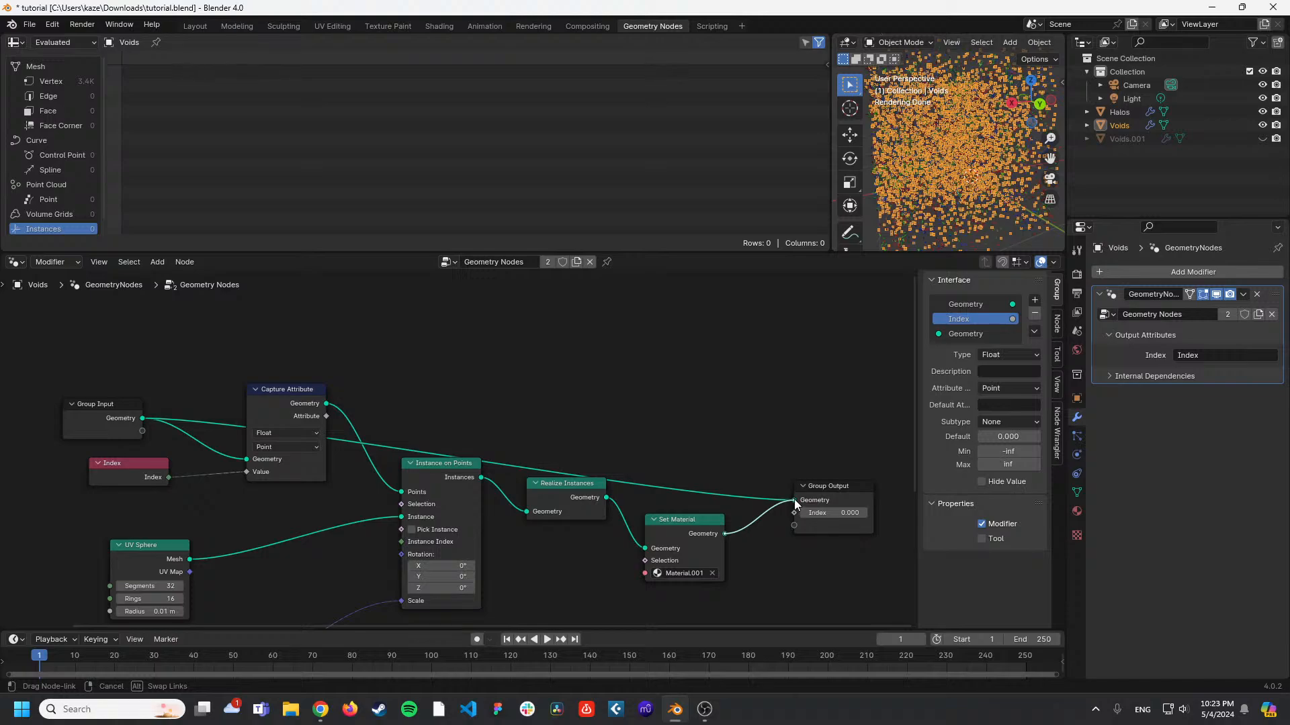
{"action": "left_click_drag", "start_coordinate": [788, 447], "coordinate": [784, 430]}
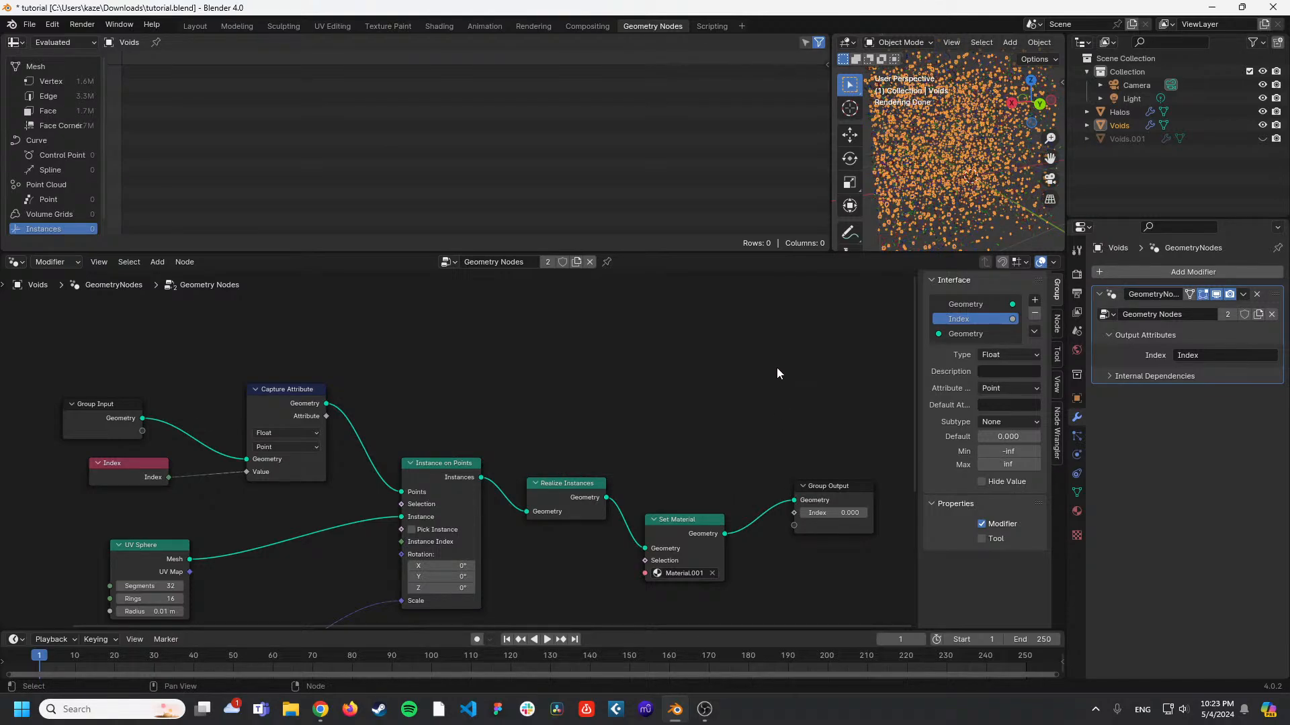
{"action": "middle_click_drag", "start_coordinate": [777, 370], "coordinate": [702, 366]}
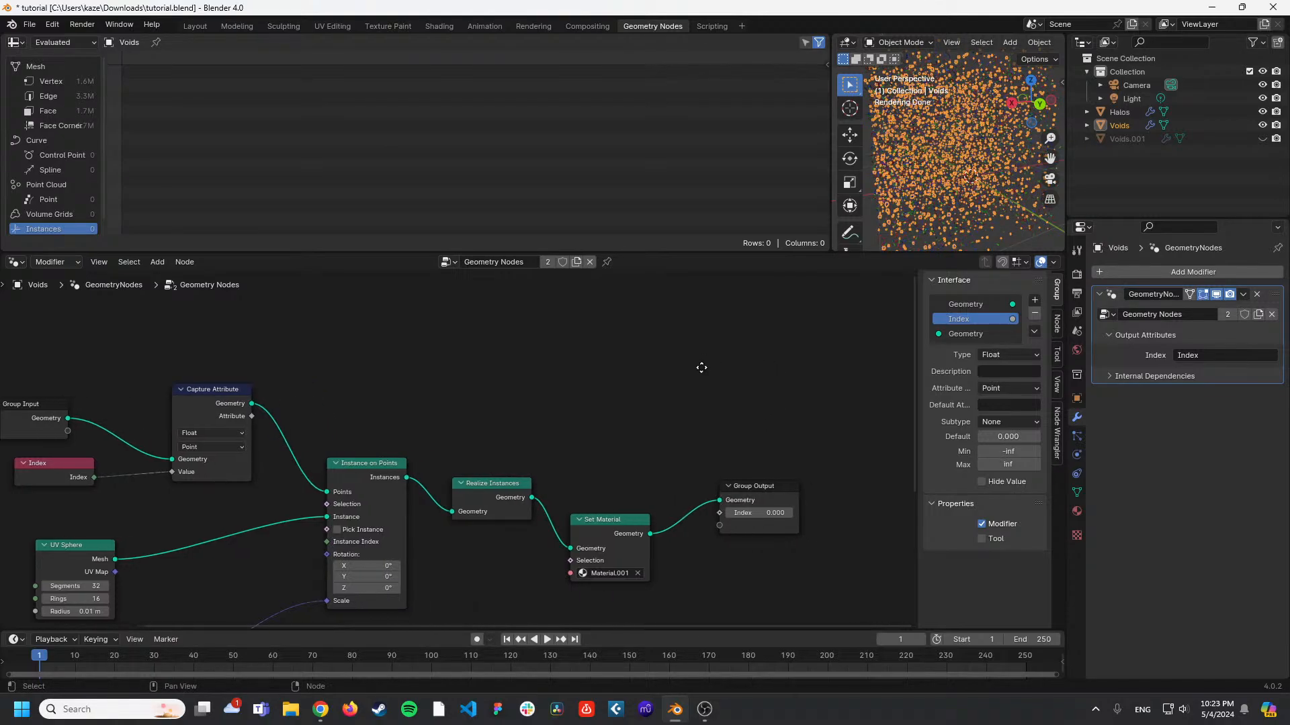
{"action": "left_click", "coordinate": [434, 25]}
{"action": "mouse_move", "coordinate": [688, 214]}
{"action": "middle_mouse_down"}
{"action": "mouse_move", "coordinate": [655, 215]}
{"action": "mouse_move", "coordinate": [651, 235]}
{"action": "middle_mouse_up"}
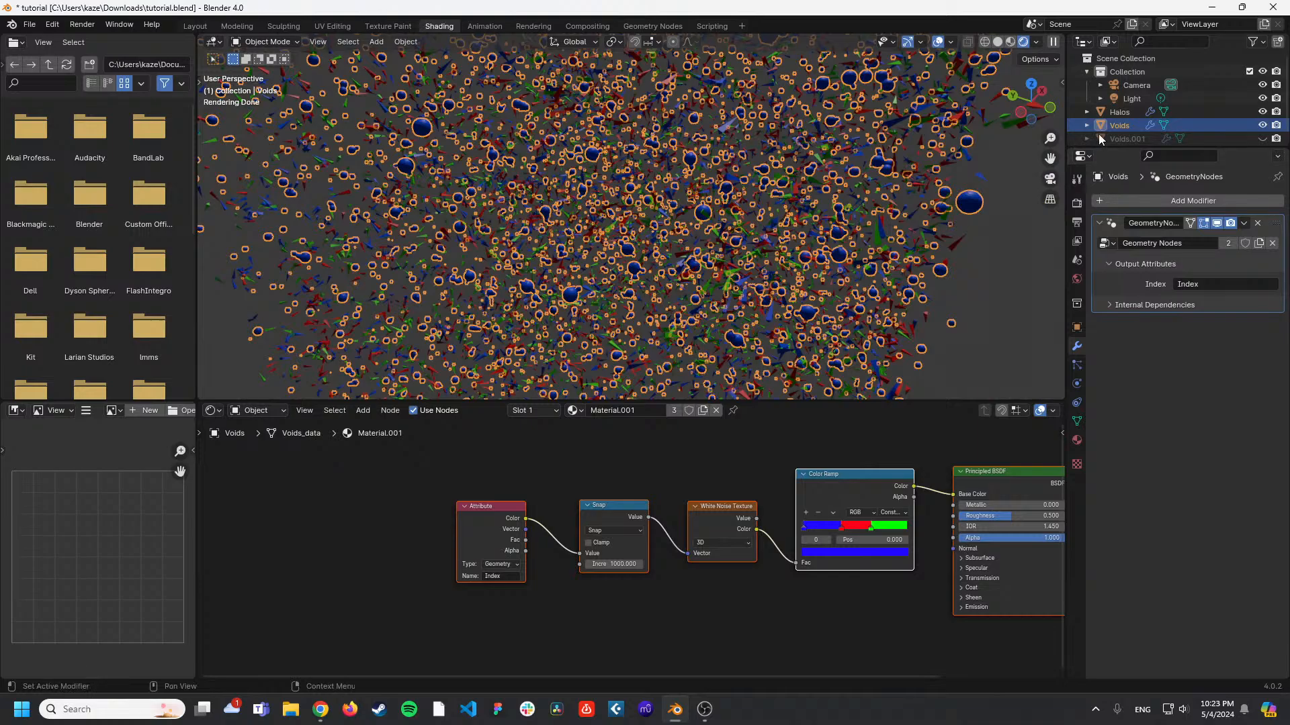
Try deleting the hidden Voids.001 object, and undo the deletion.
{"action": "left_click", "coordinate": [1123, 139]}
{"action": "left_click", "coordinate": [1122, 127]}
{"action": "left_click", "coordinate": [1122, 138]}
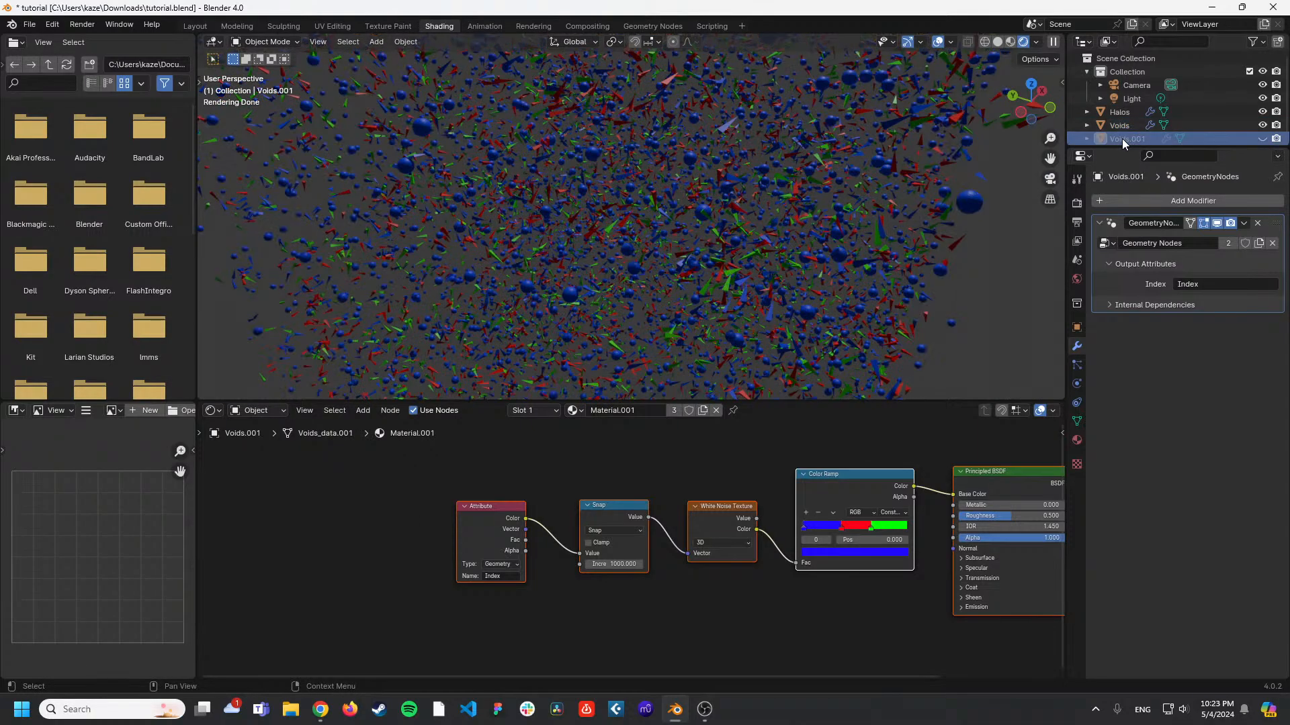
{"action": "key", "text": "Delete"}
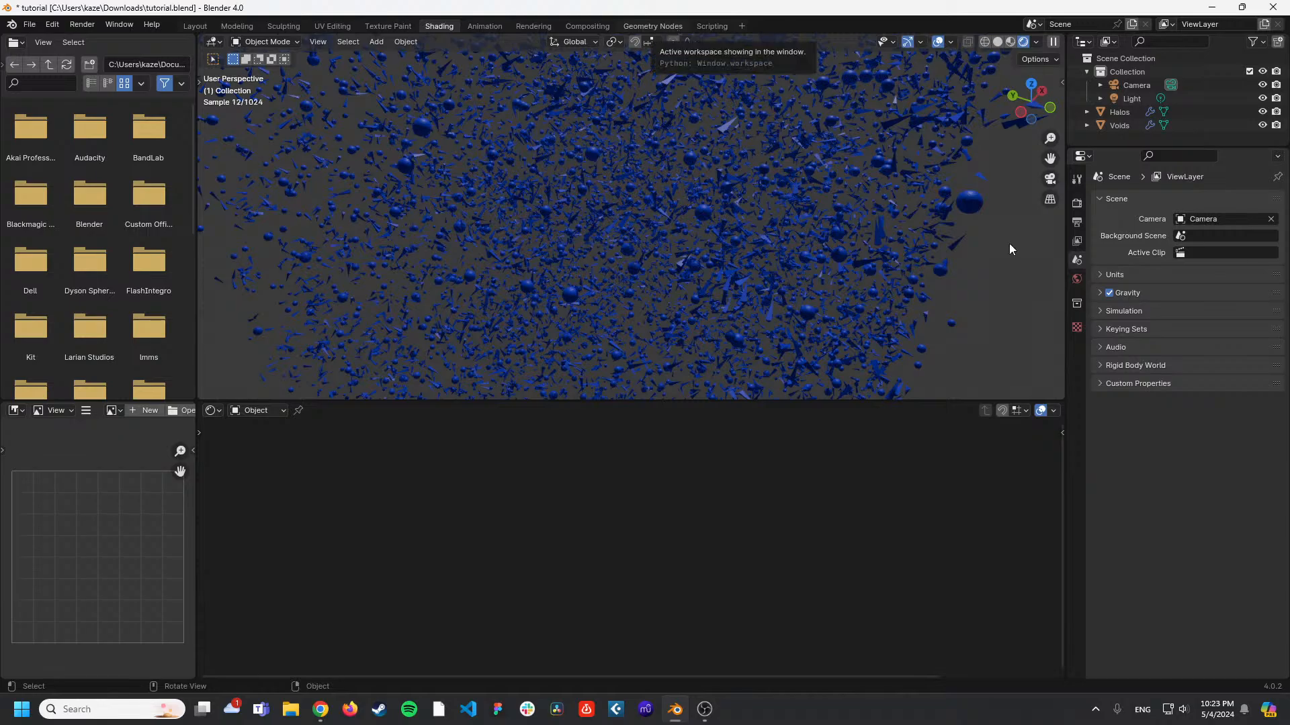
{"action": "key", "text": "ctrl+z"}
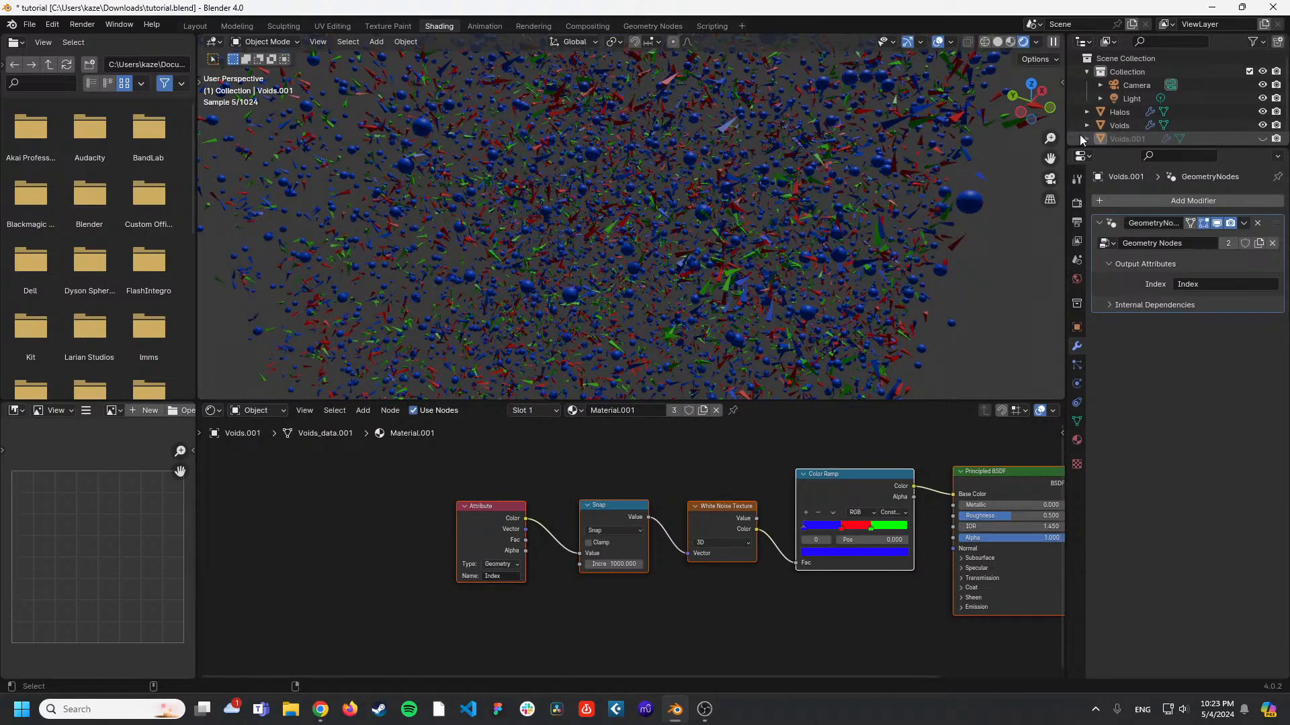
In the Voids' geometry nodes, connect Capture Attribute's Attribute output to the Group Output's Index, and view the sphere colours in the Shading workspace.
{"action": "left_click", "coordinate": [1118, 126]}
{"action": "left_click", "coordinate": [651, 26]}
{"action": "mouse_move", "coordinate": [570, 403]}
{"action": "middle_mouse_down"}
{"action": "mouse_move", "coordinate": [737, 351]}
{"action": "mouse_move", "coordinate": [706, 360]}
{"action": "mouse_move", "coordinate": [523, 319]}
{"action": "middle_mouse_up"}
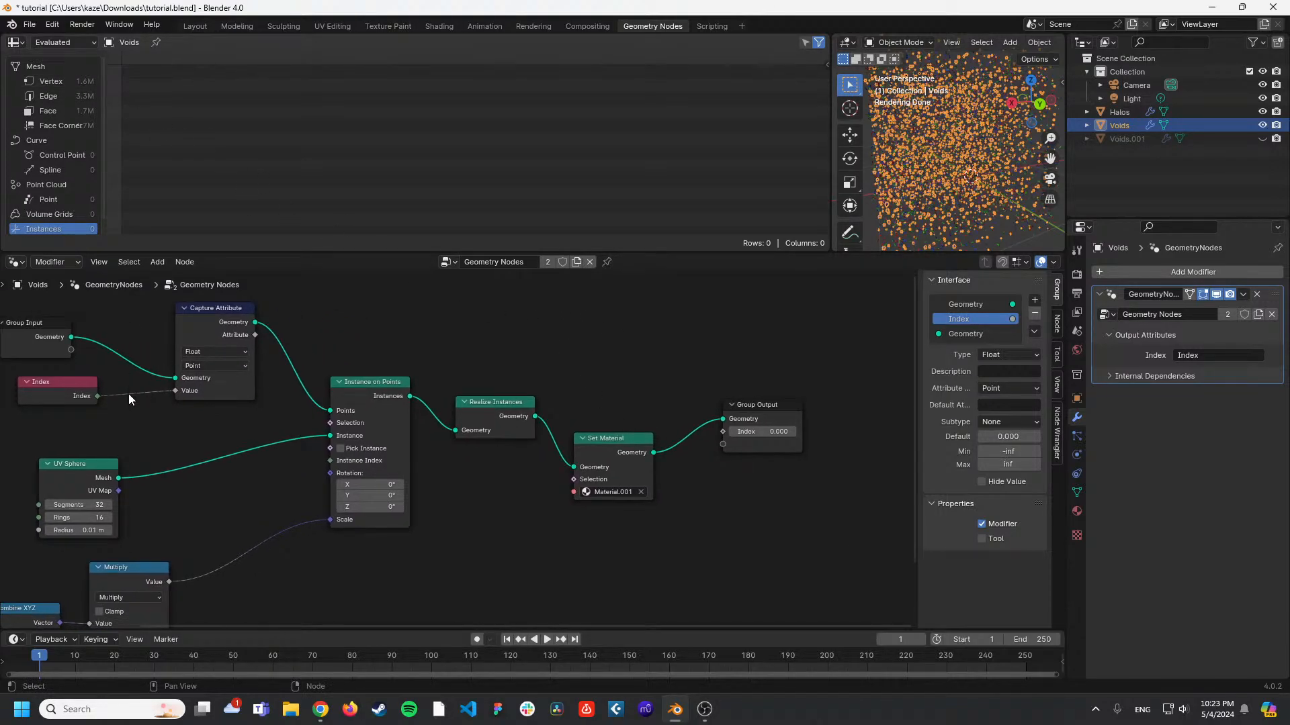
{"action": "left_click_drag", "start_coordinate": [255, 334], "coordinate": [723, 432]}
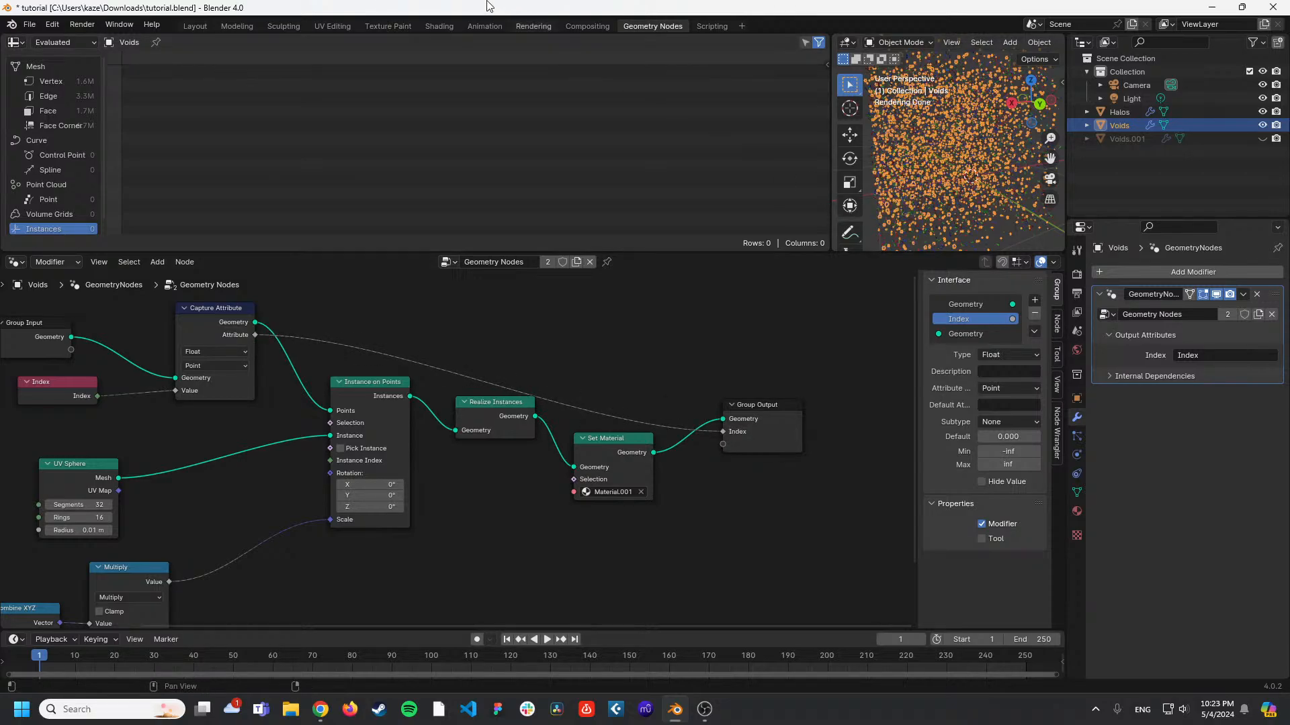
{"action": "left_click", "coordinate": [438, 29]}
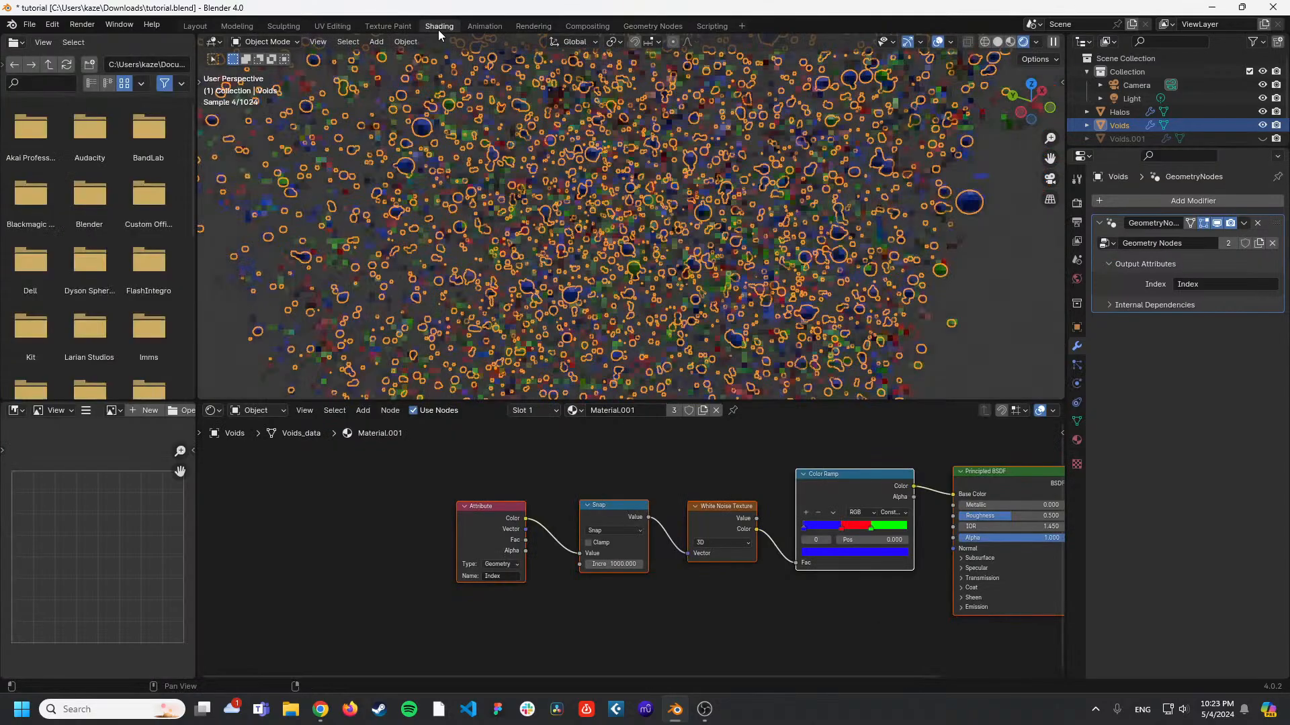
{"action": "left_click", "coordinate": [1013, 245]}
{"action": "middle_click_drag", "start_coordinate": [989, 245], "coordinate": [1013, 276]}
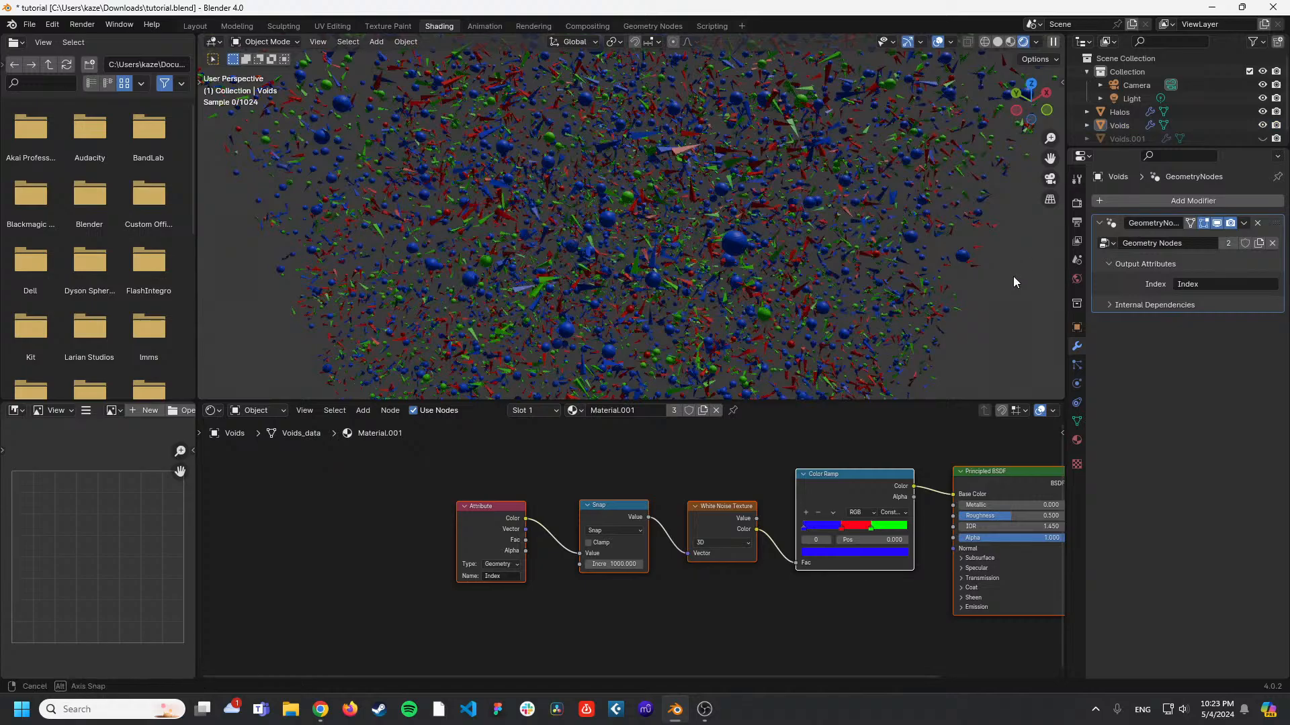
Hide Halos to view the void spheres alone, and set the Snap increment in Material.001 to 10.
{"action": "left_click", "coordinate": [1263, 112]}
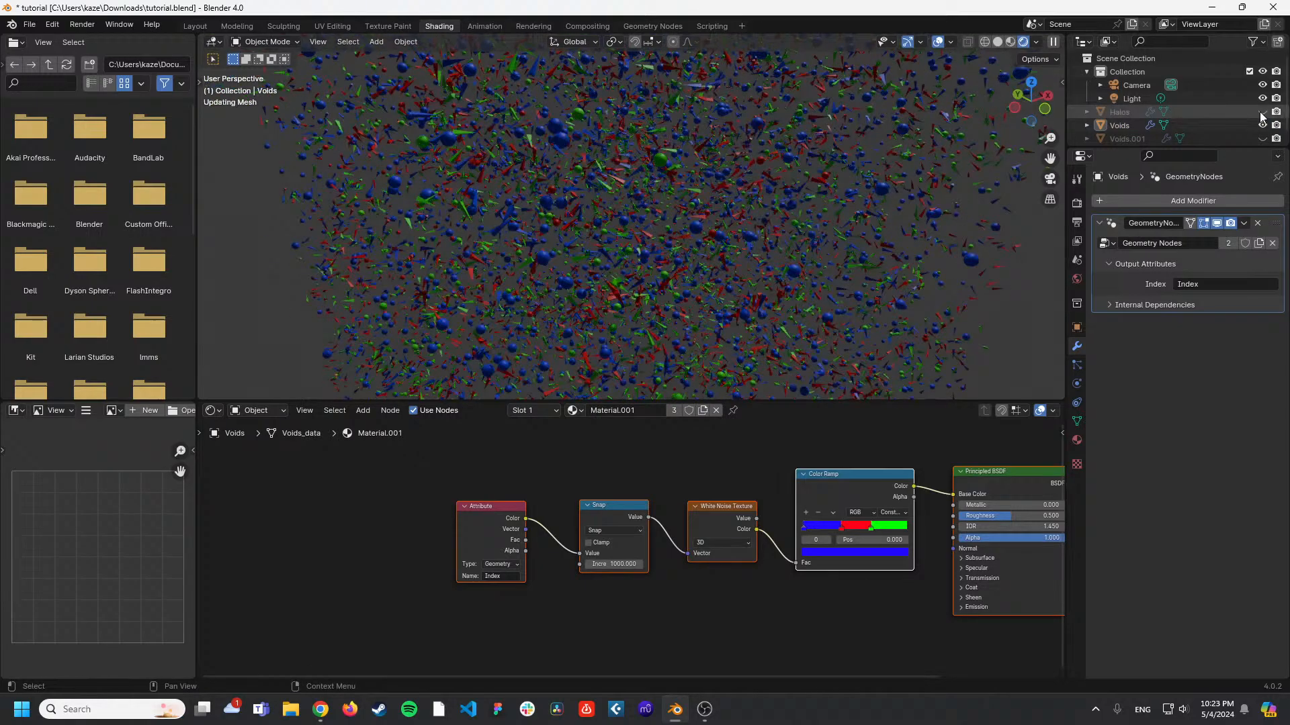
{"action": "middle_click_drag", "start_coordinate": [884, 226], "coordinate": [853, 204]}
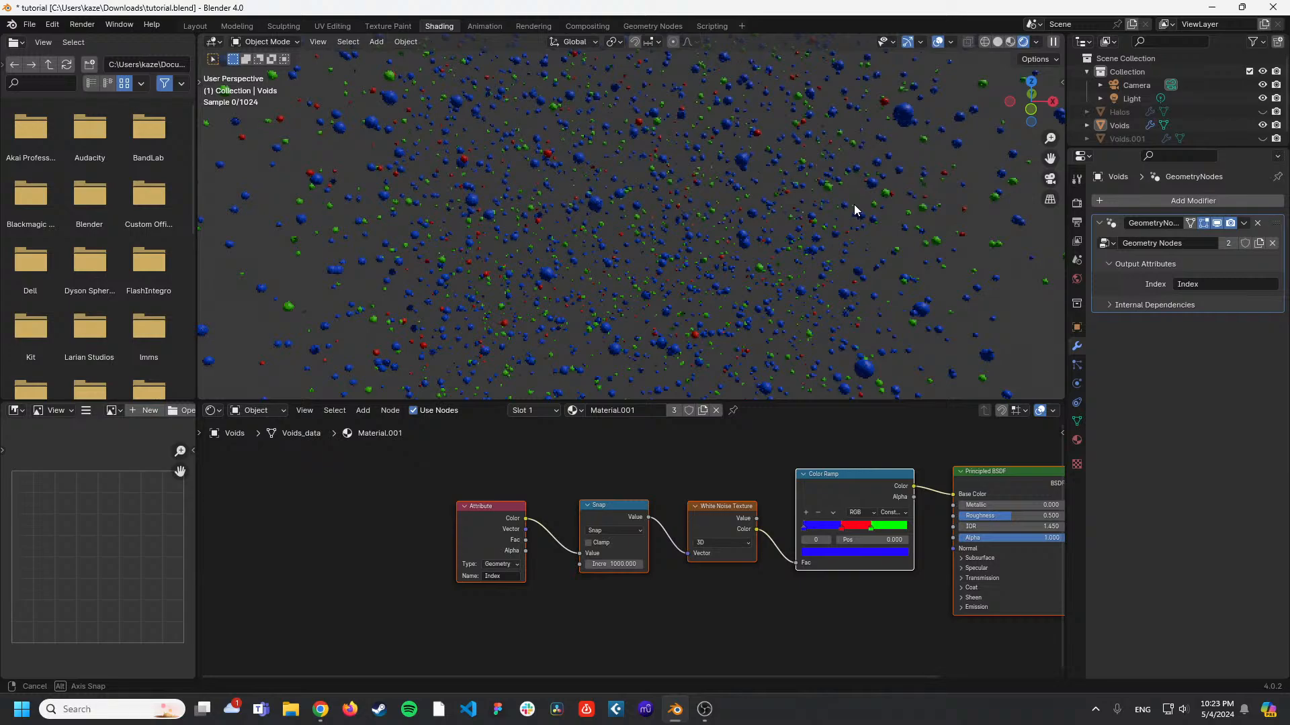
{"action": "middle_click_drag", "start_coordinate": [853, 204], "coordinate": [819, 212]}
{"action": "left_click", "coordinate": [613, 563]}
{"action": "type", "text": "10"}
{"action": "key", "text": "Return"}
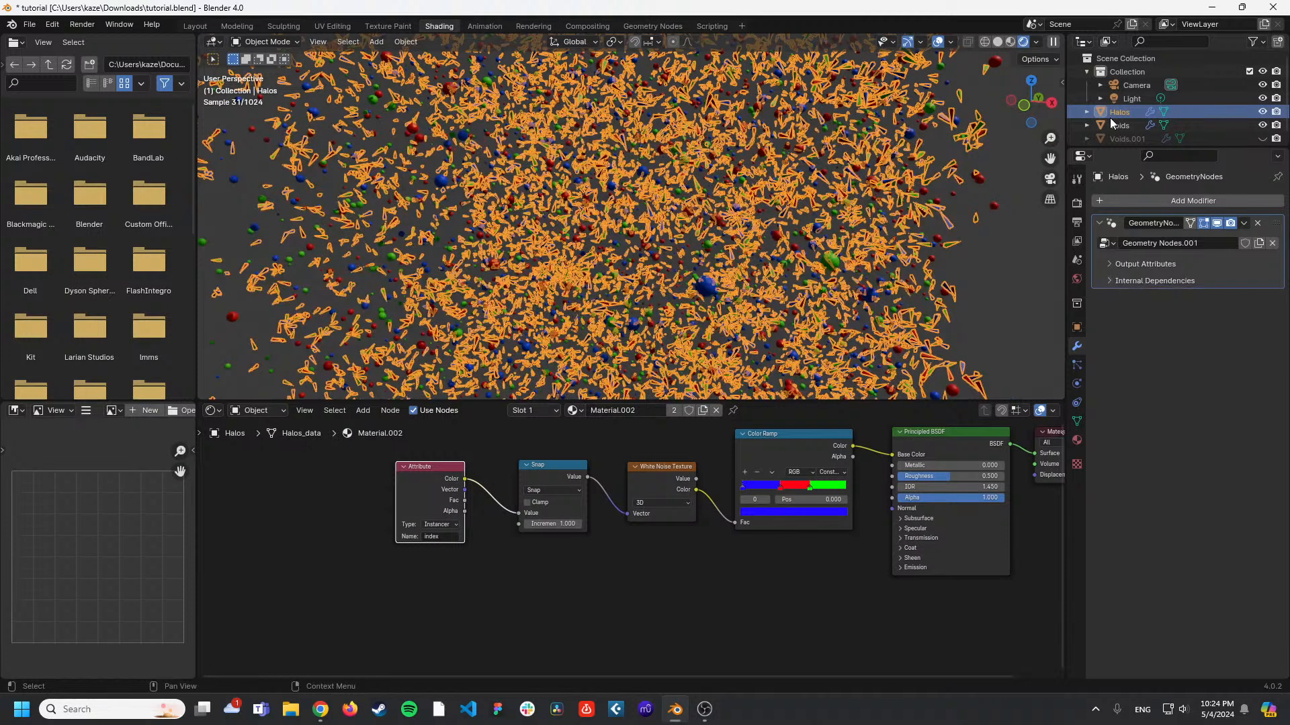
Set the Snap increment in the Halos' Material.002 to 10.
{"action": "left_click", "coordinate": [552, 524]}
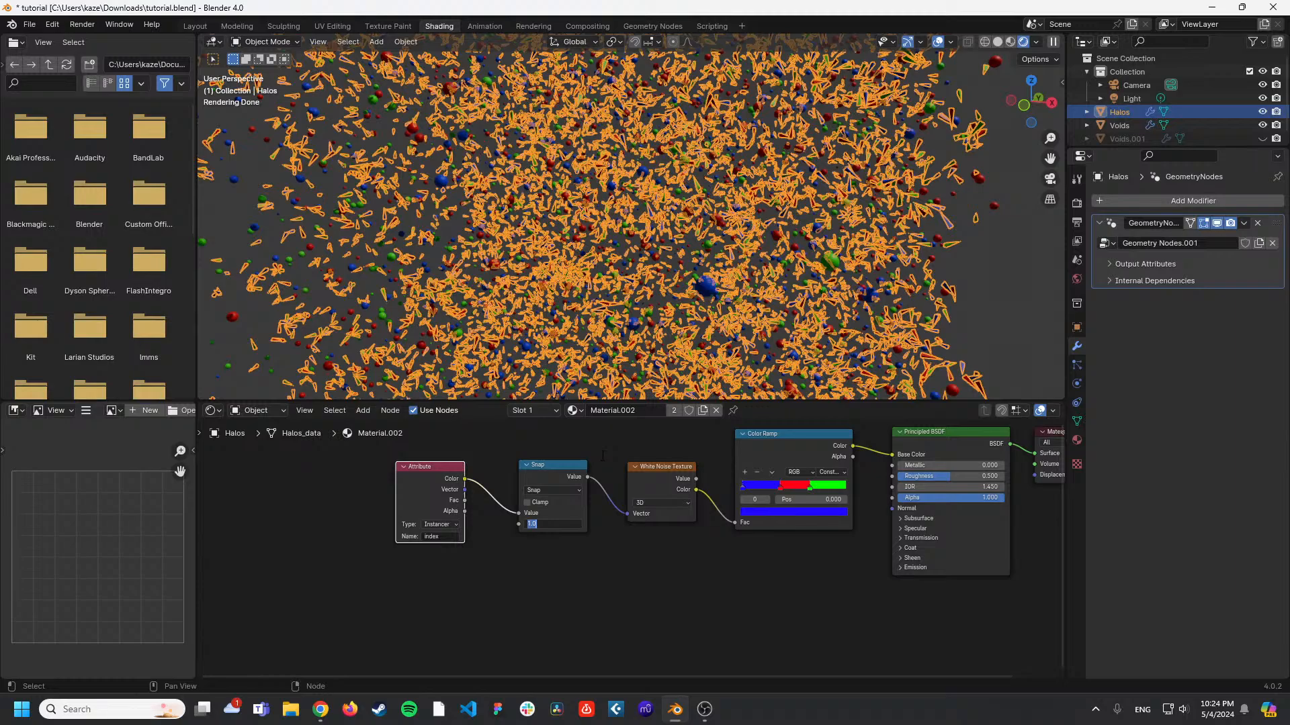
{"action": "left_click", "coordinate": [650, 26]}
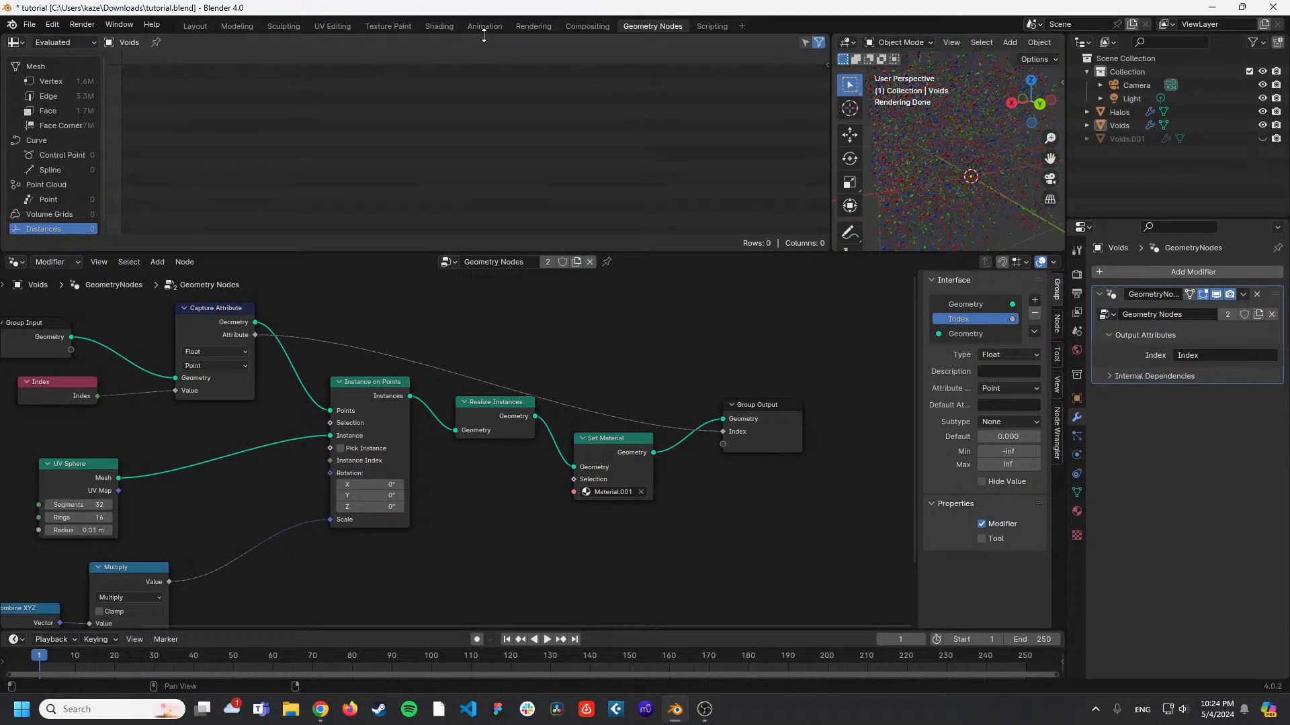
{"action": "left_click", "coordinate": [438, 25]}
{"action": "mouse_move", "coordinate": [710, 442]}
{"action": "middle_mouse_down"}
{"action": "mouse_move", "coordinate": [525, 468]}
{"action": "mouse_move", "coordinate": [566, 470]}
{"action": "middle_mouse_up"}
In the Halos' geometry nodes, switch Store Named Attribute's domain to Point and back to Instance to compare the instance columns in the spreadsheet.
{"action": "left_click", "coordinate": [637, 24]}
{"action": "left_click", "coordinate": [1122, 112]}
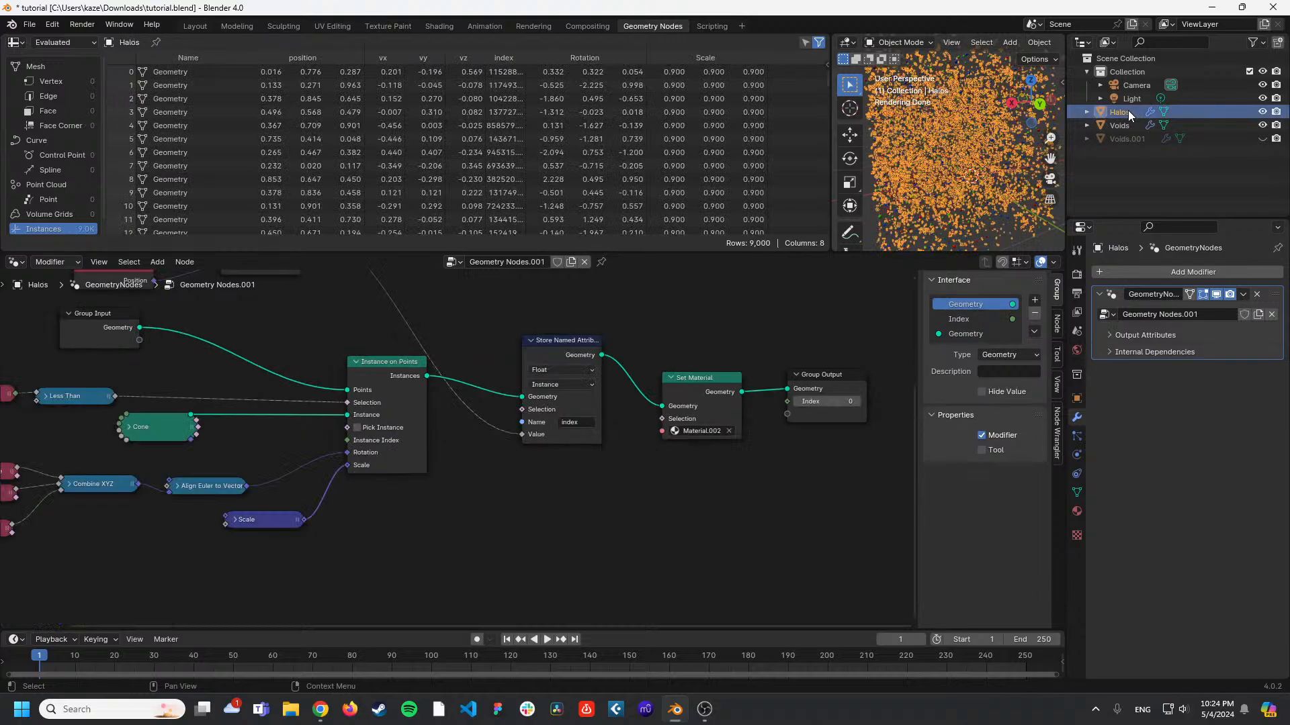
{"action": "middle_click_drag", "start_coordinate": [718, 326], "coordinate": [681, 391]}
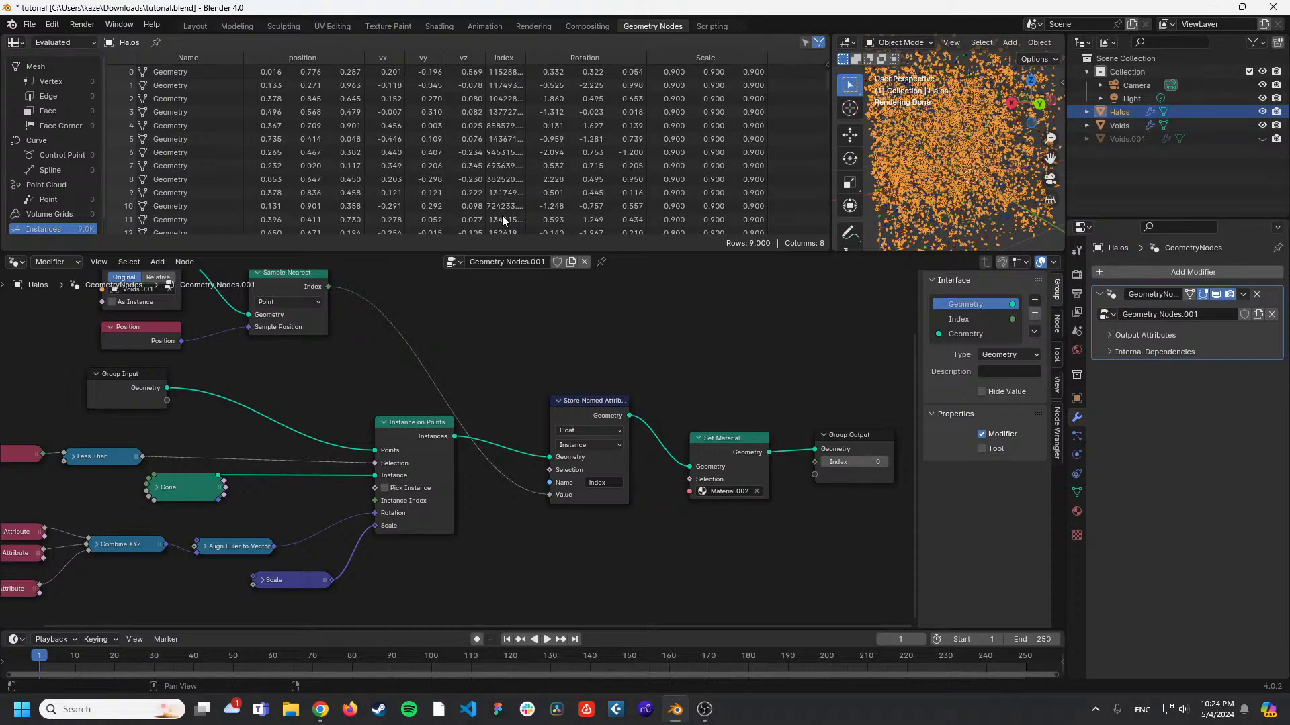
{"action": "middle_click_drag", "start_coordinate": [536, 325], "coordinate": [573, 374]}
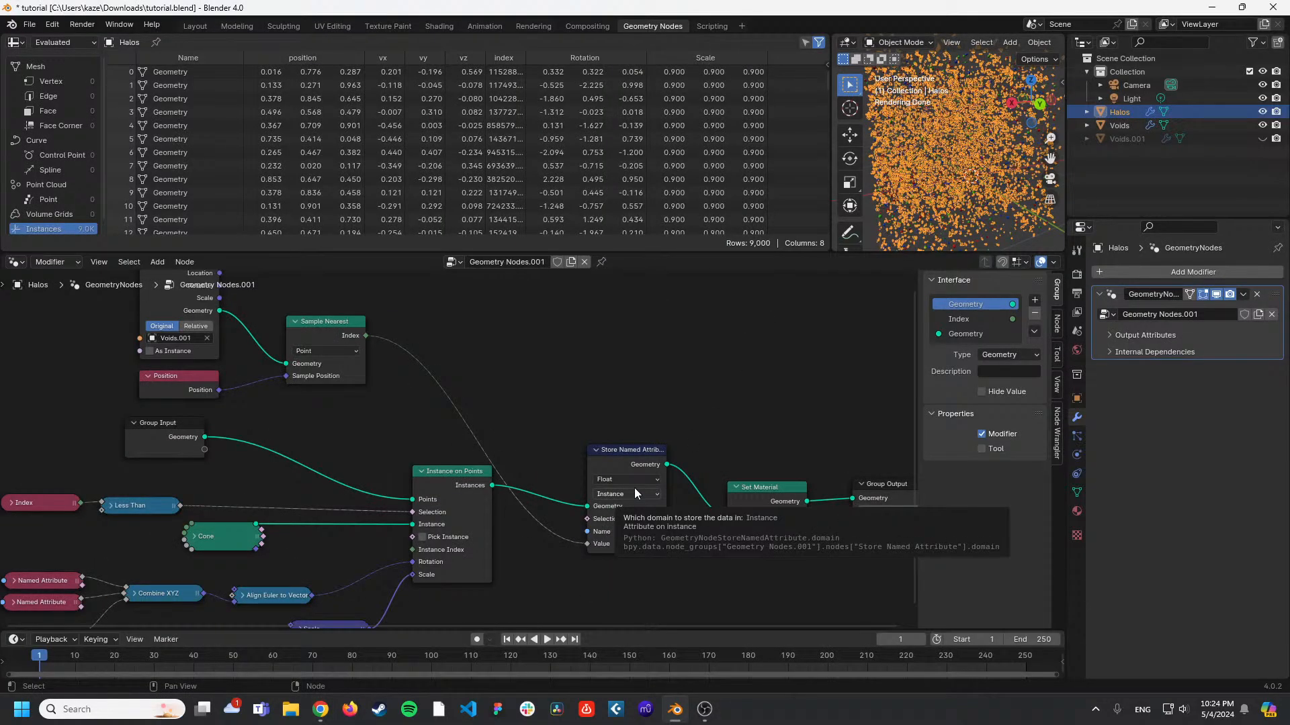
{"action": "left_click", "coordinate": [628, 492]}
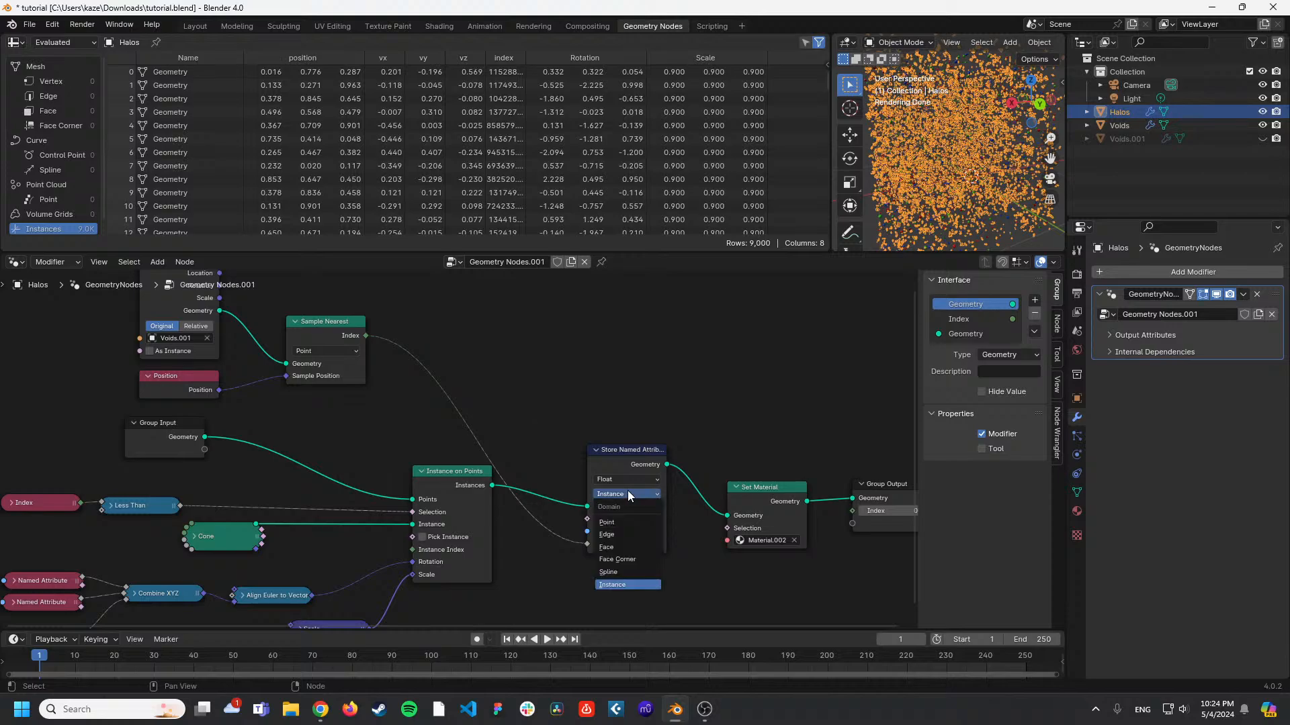
{"action": "left_click", "coordinate": [622, 522]}
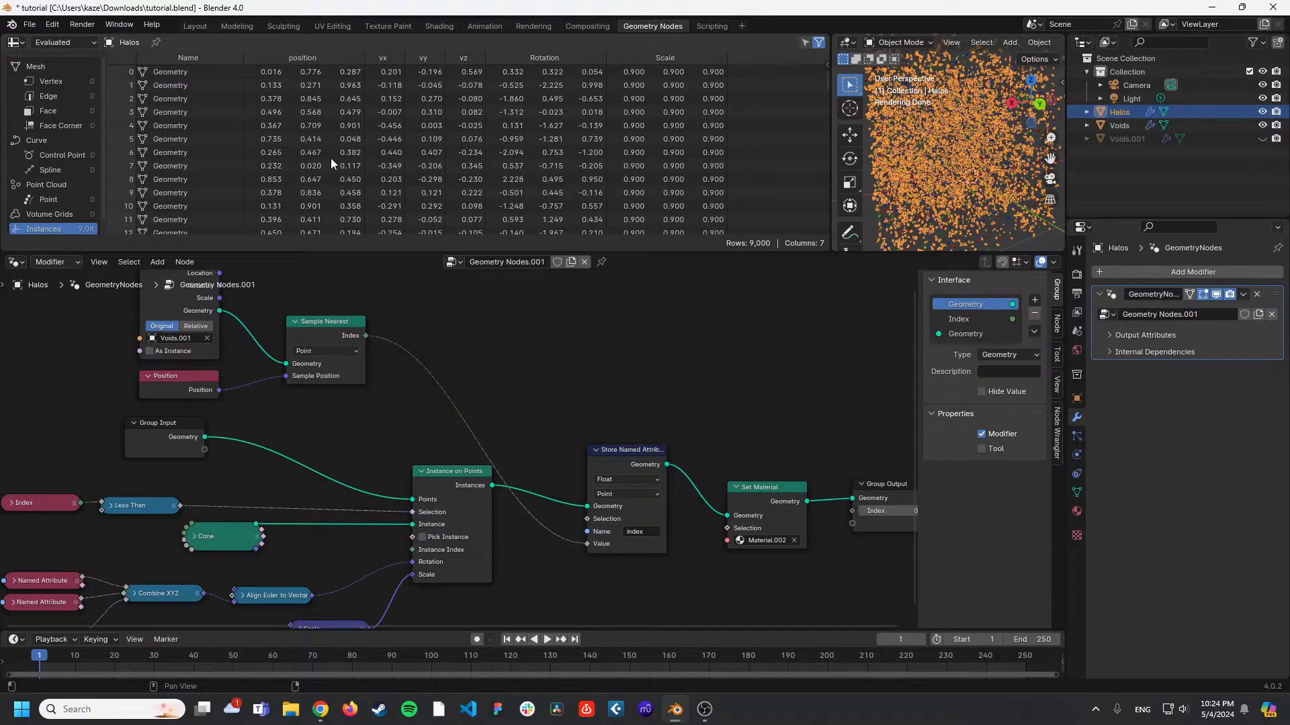
{"action": "left_click", "coordinate": [638, 494]}
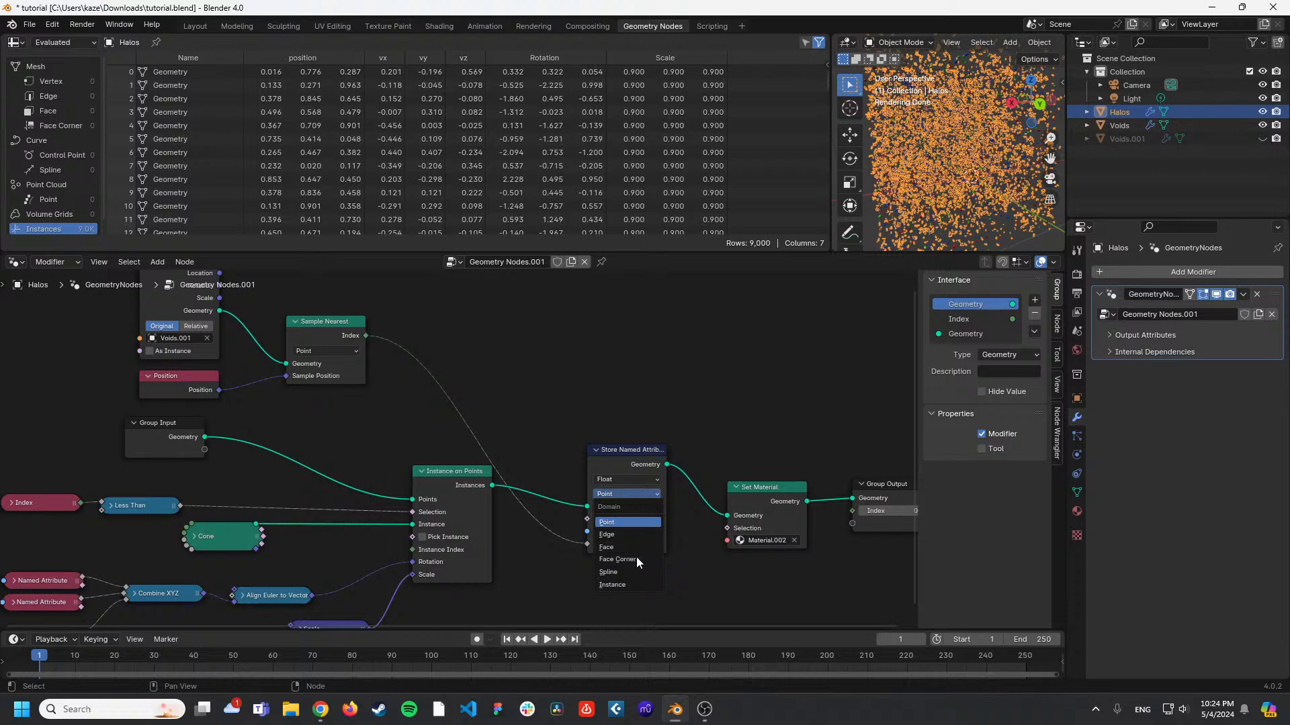
{"action": "left_click", "coordinate": [630, 582]}
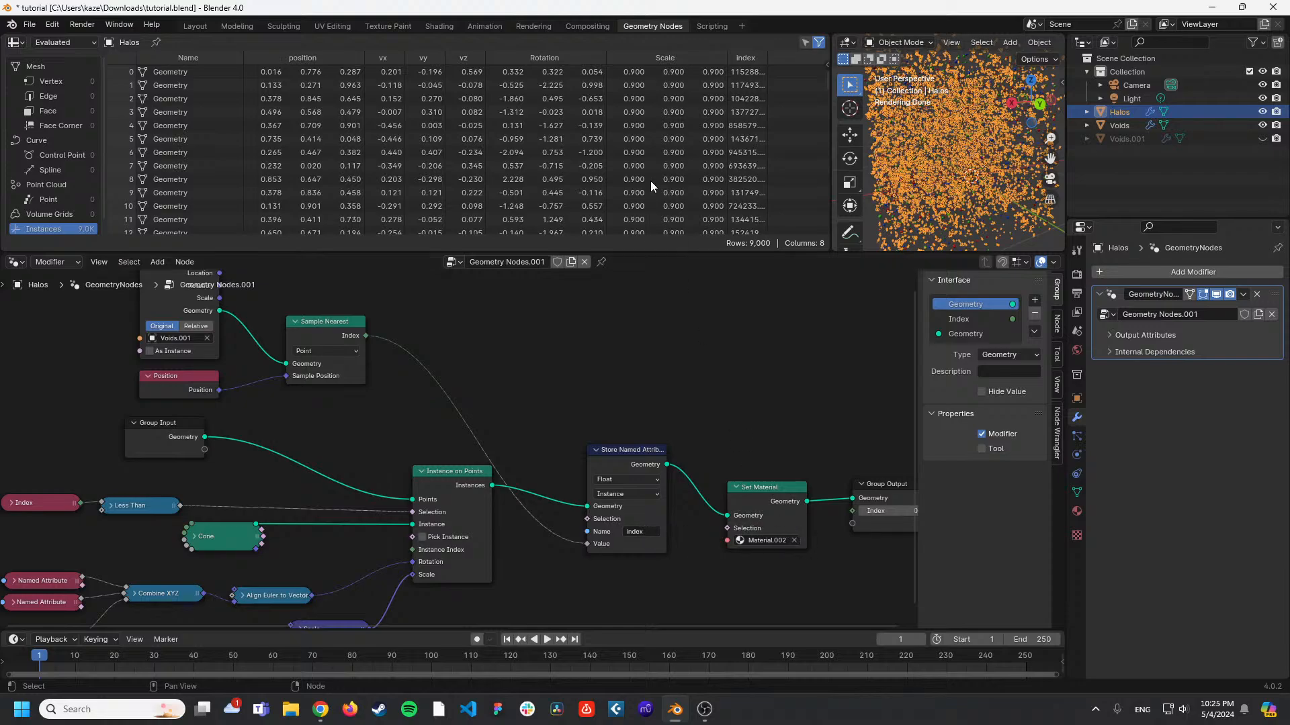
In the Shading workspace, deselect Halos and examine Material.002's node chain and the colours of the cones and spheres together.
{"action": "left_click", "coordinate": [440, 27]}
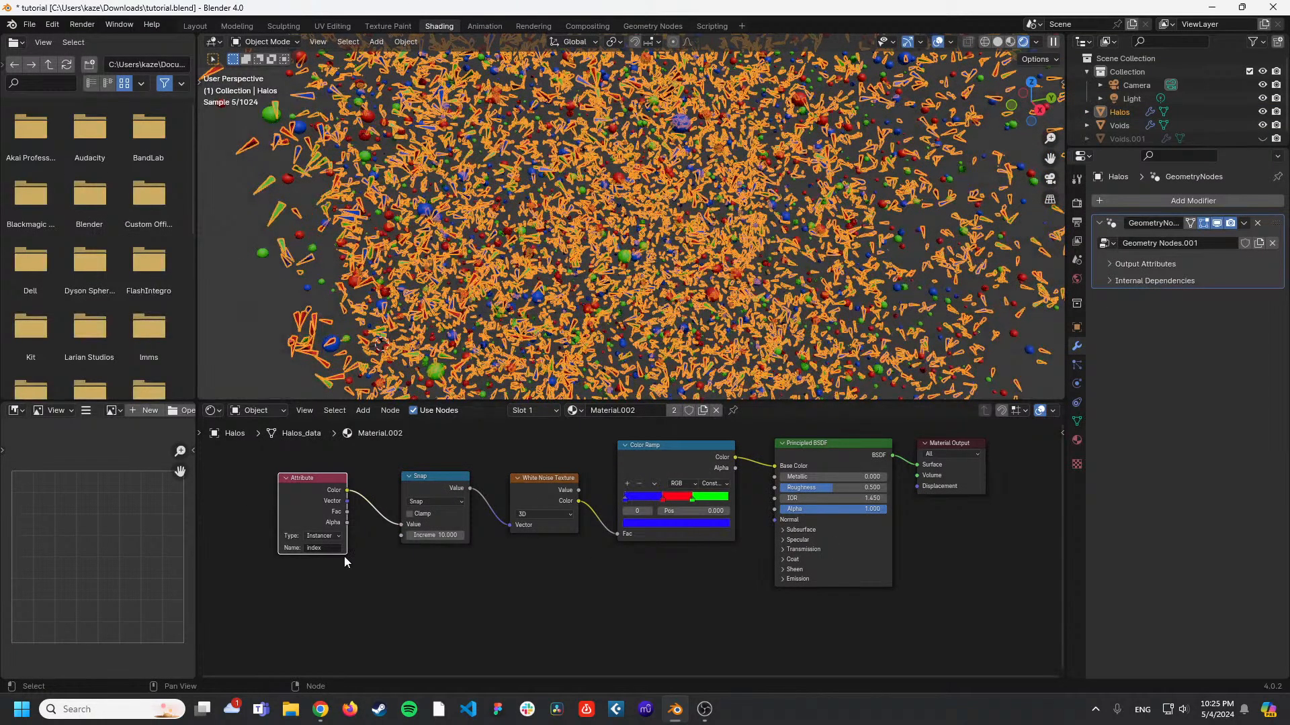
{"action": "left_click", "coordinate": [247, 284]}
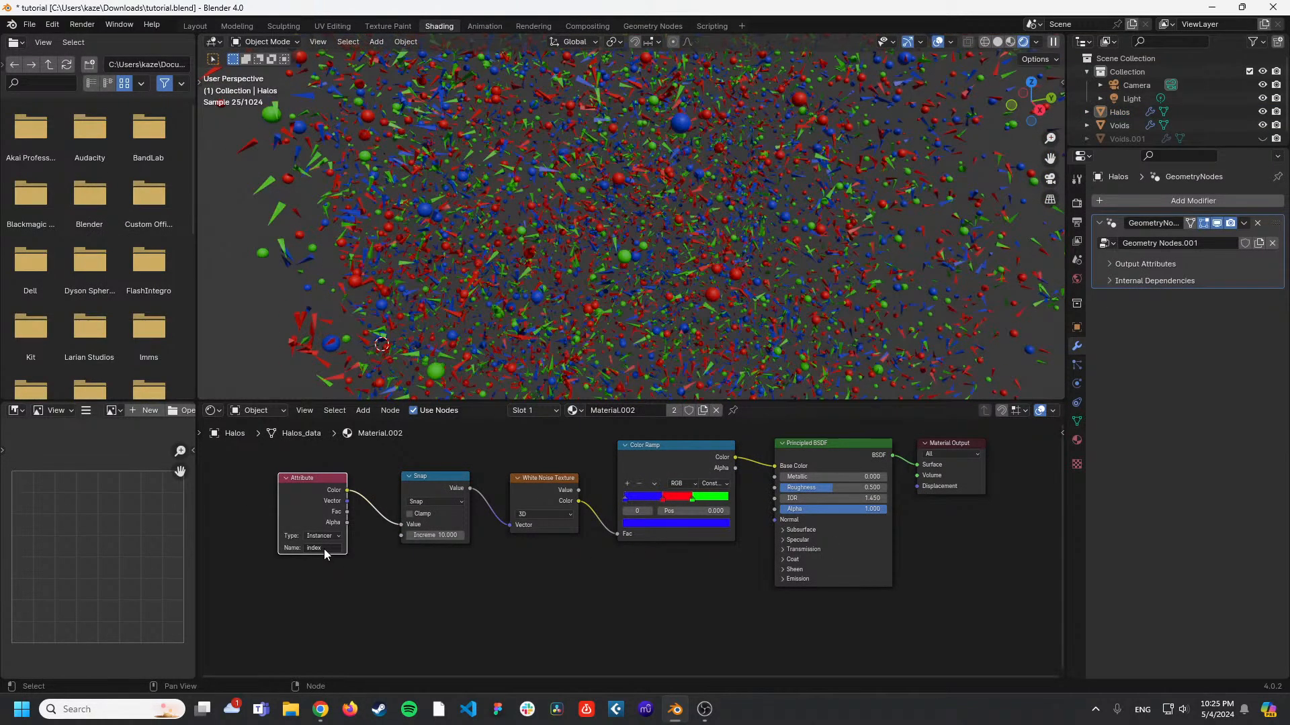
{"action": "scroll", "coordinate": [324, 549], "scroll_direction": "up", "scroll_amount": 1}
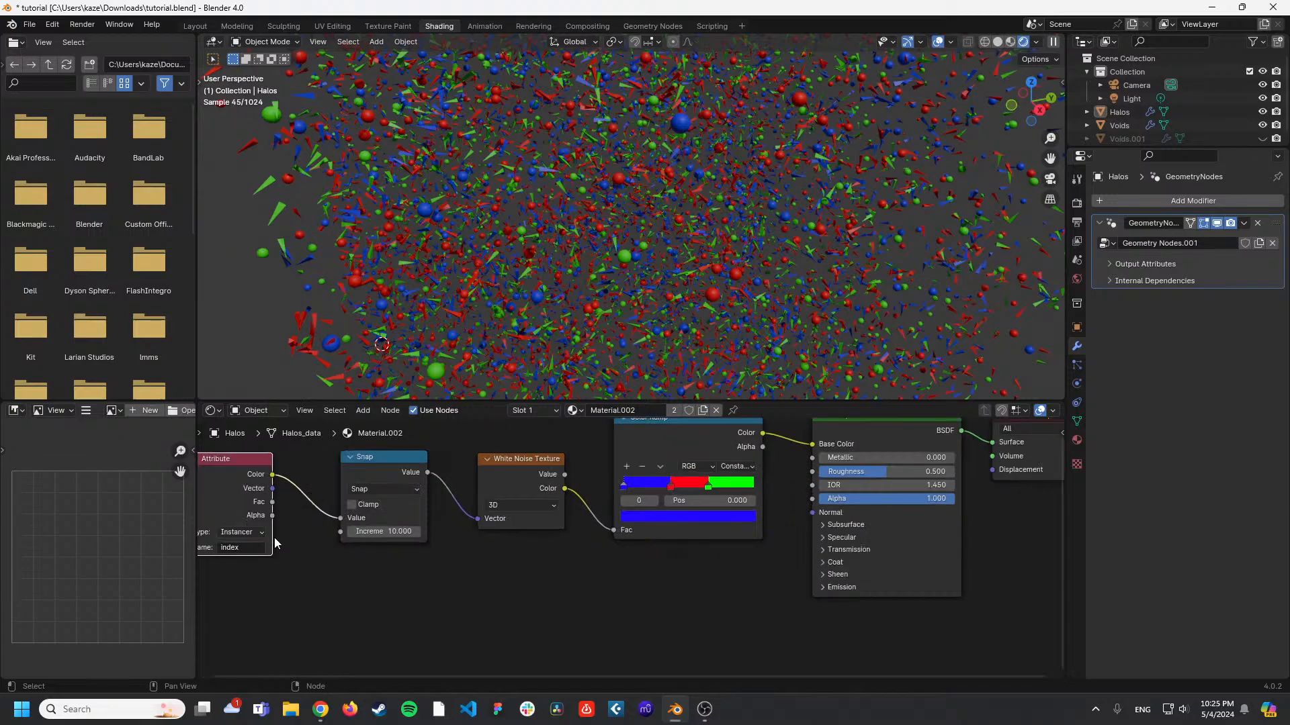
{"action": "scroll", "coordinate": [798, 447], "scroll_direction": "down", "scroll_amount": 2}
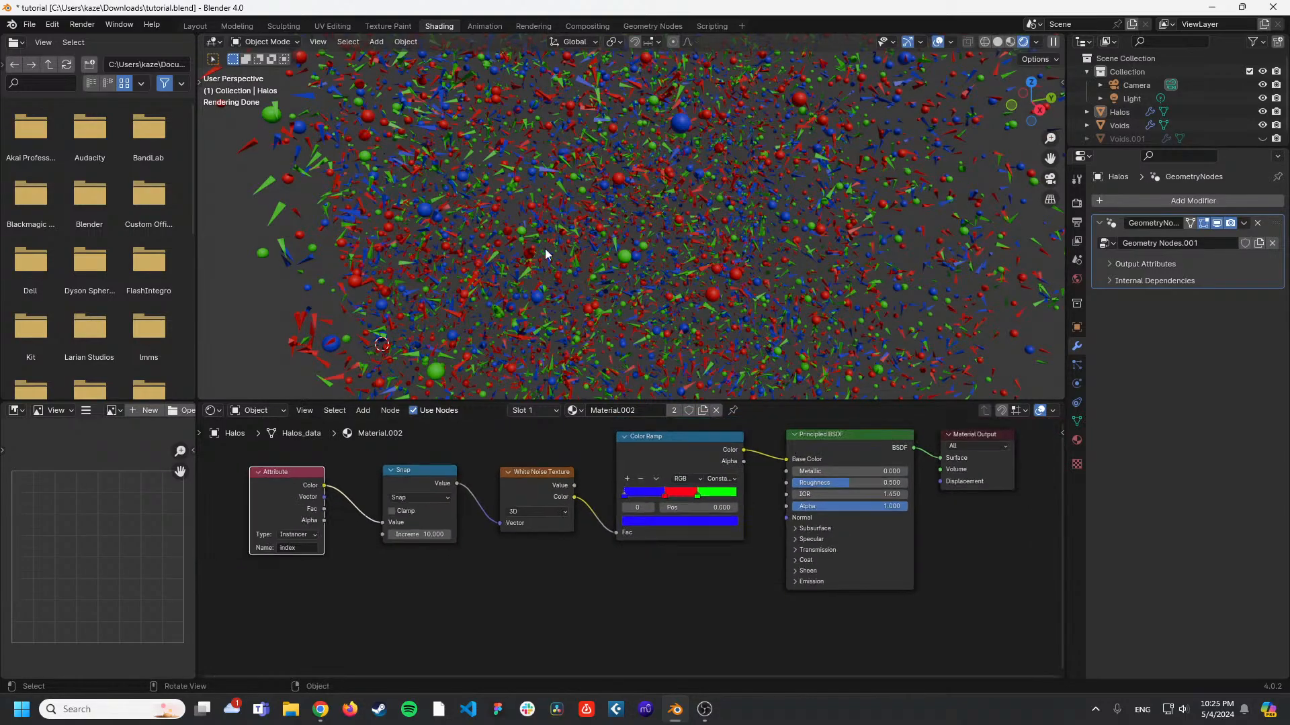
{"action": "scroll", "coordinate": [547, 253], "scroll_direction": "down", "scroll_amount": 3}
{"action": "middle_click_drag", "start_coordinate": [562, 245], "coordinate": [640, 169]}
{"action": "scroll", "coordinate": [618, 175], "scroll_direction": "up", "scroll_amount": 3}
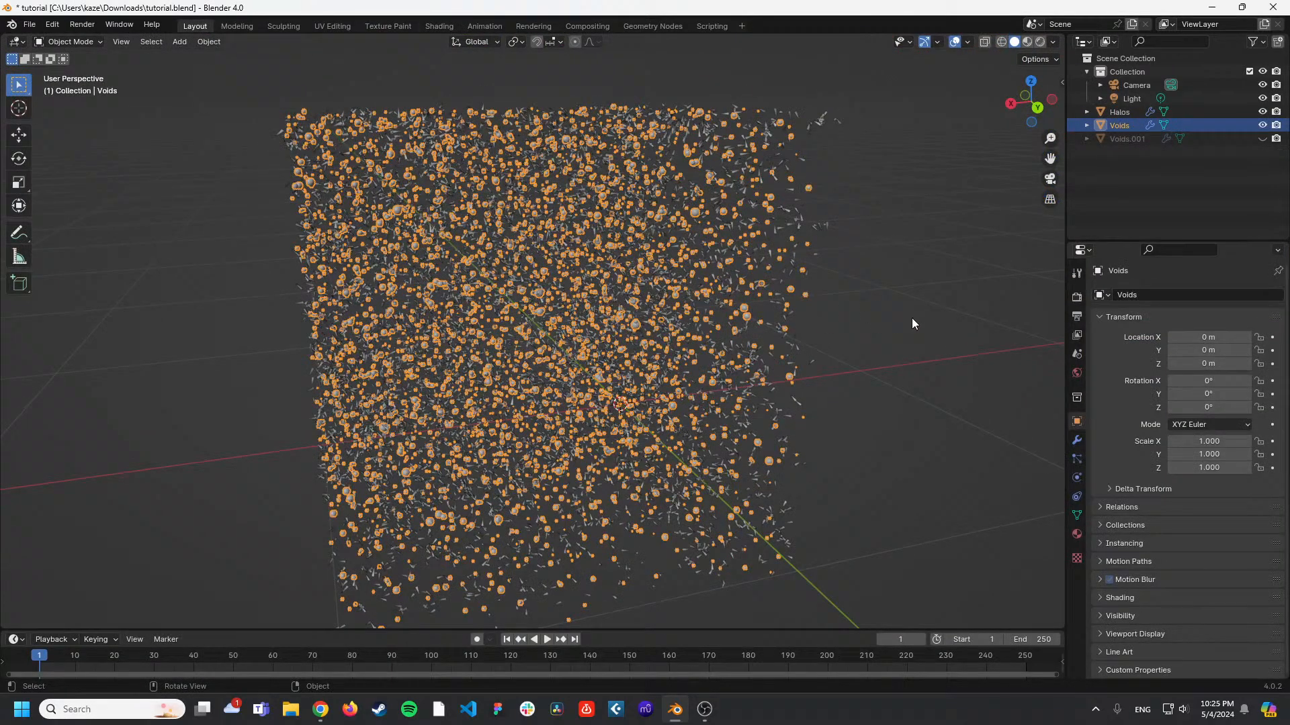
In the Layout workspace, clear the selection, switch the viewport to Rendered shading, and inspect the coloured halos and voids from several angles.
{"action": "left_click", "coordinate": [912, 317]}
{"action": "scroll", "coordinate": [913, 317], "scroll_direction": "up", "scroll_amount": 5}
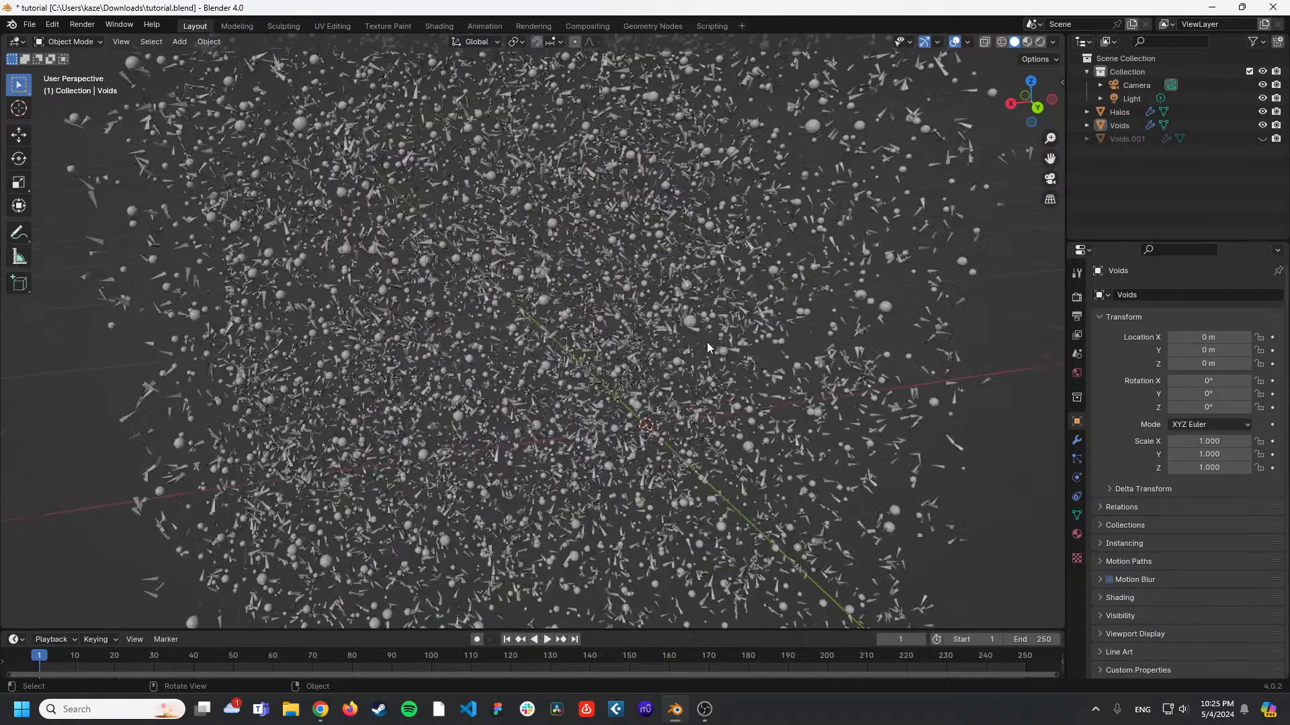
{"action": "left_click", "coordinate": [1041, 41]}
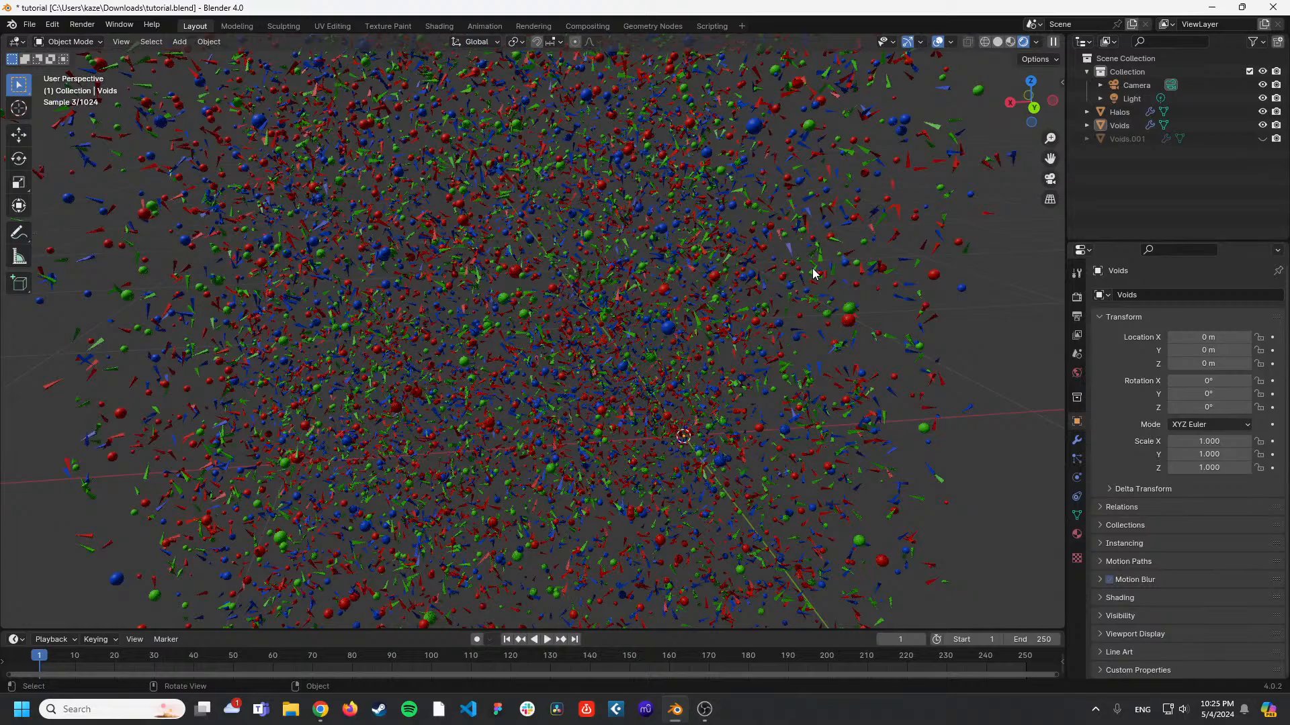
{"action": "middle_click_drag", "start_coordinate": [812, 274], "coordinate": [538, 261]}
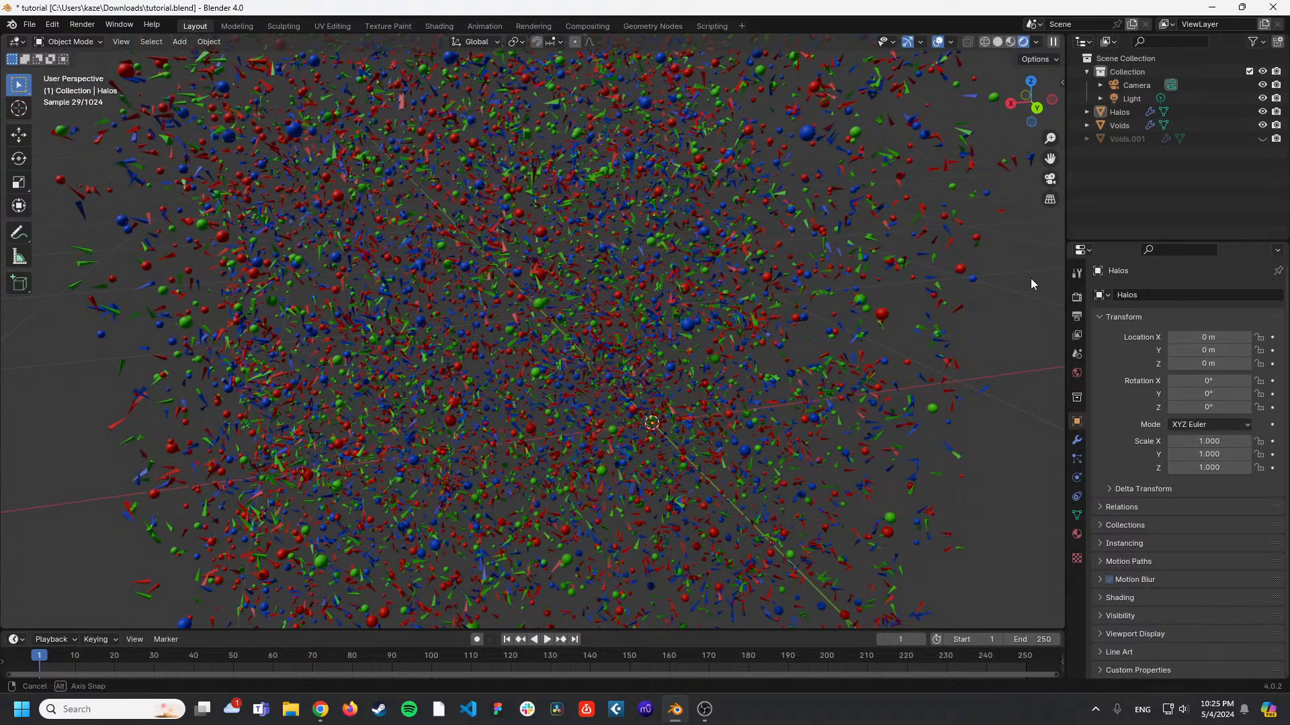
{"action": "middle_click_drag", "start_coordinate": [1030, 278], "coordinate": [992, 323]}
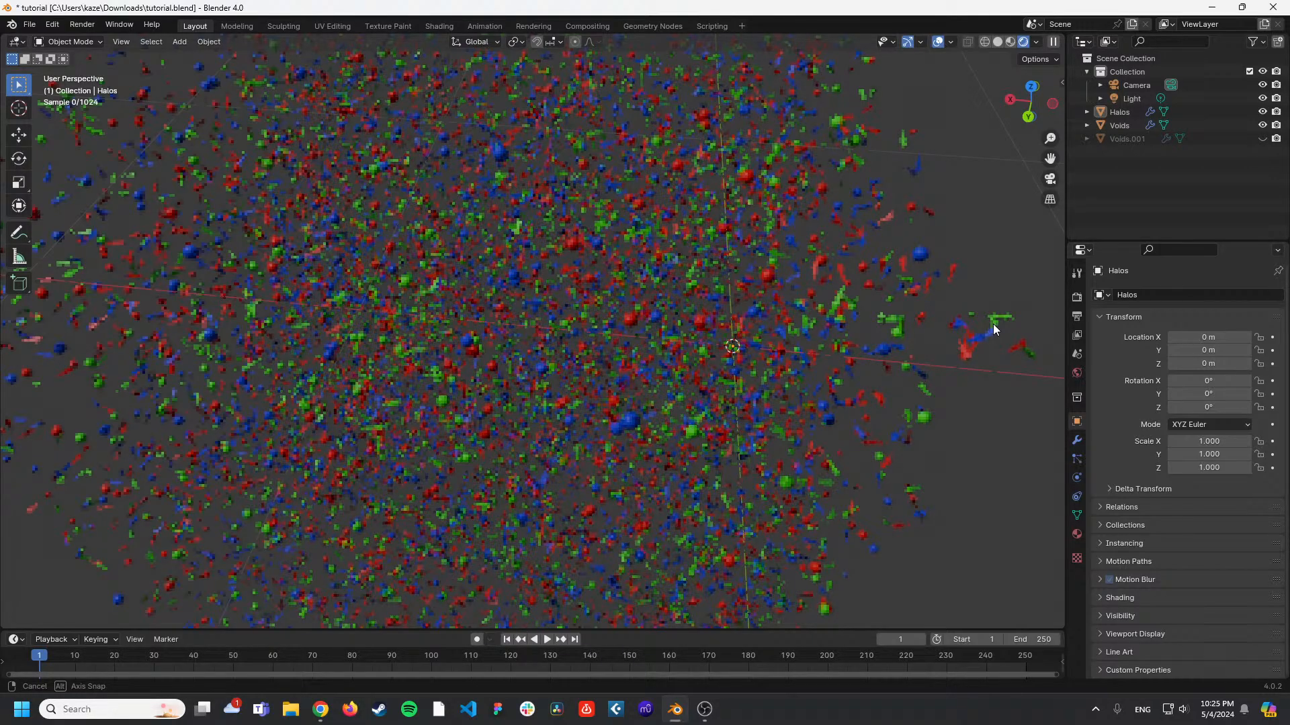
{"action": "middle_click_drag", "start_coordinate": [993, 328], "coordinate": [714, 190]}
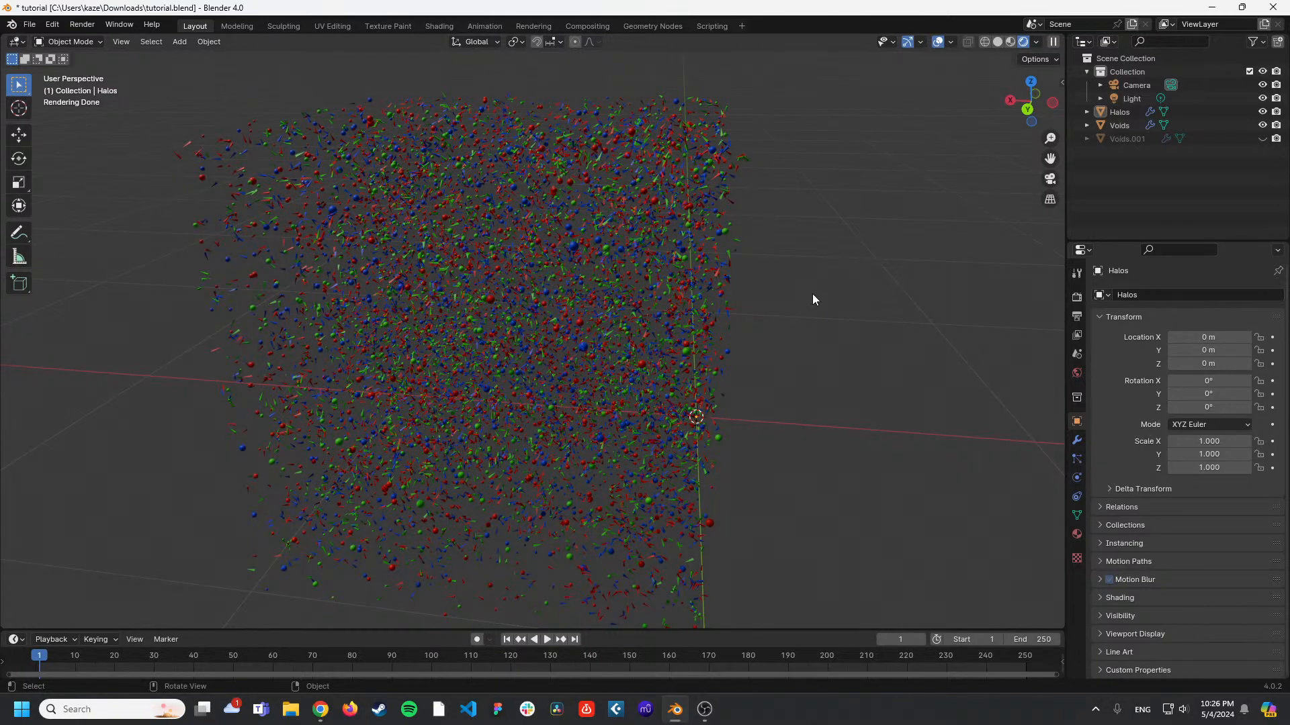
Enter Edit Mode on Halos, switch editing to Voids, and select and zoom in on small groups of void points.
{"action": "middle_click_drag", "start_coordinate": [805, 314], "coordinate": [887, 318]}
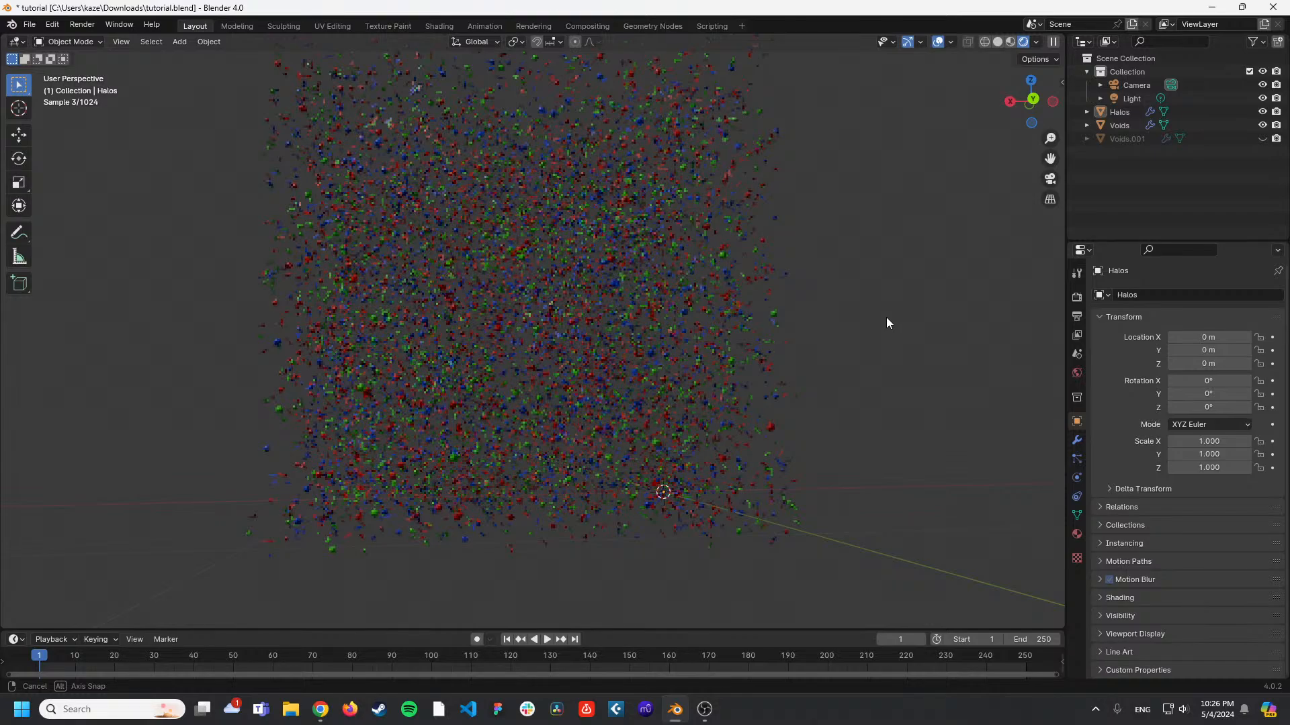
{"action": "middle_click_drag", "start_coordinate": [885, 317], "coordinate": [864, 248]}
{"action": "key", "text": "Tab"}
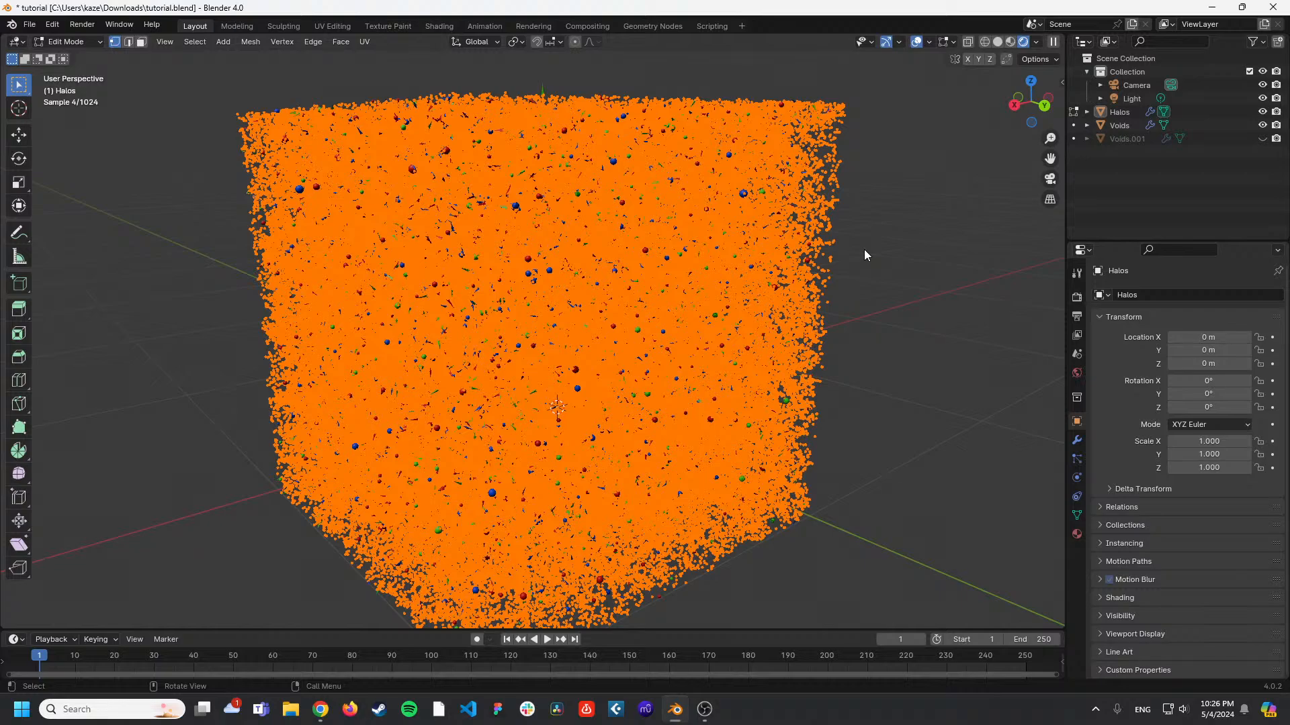
{"action": "key", "text": "alt+q"}
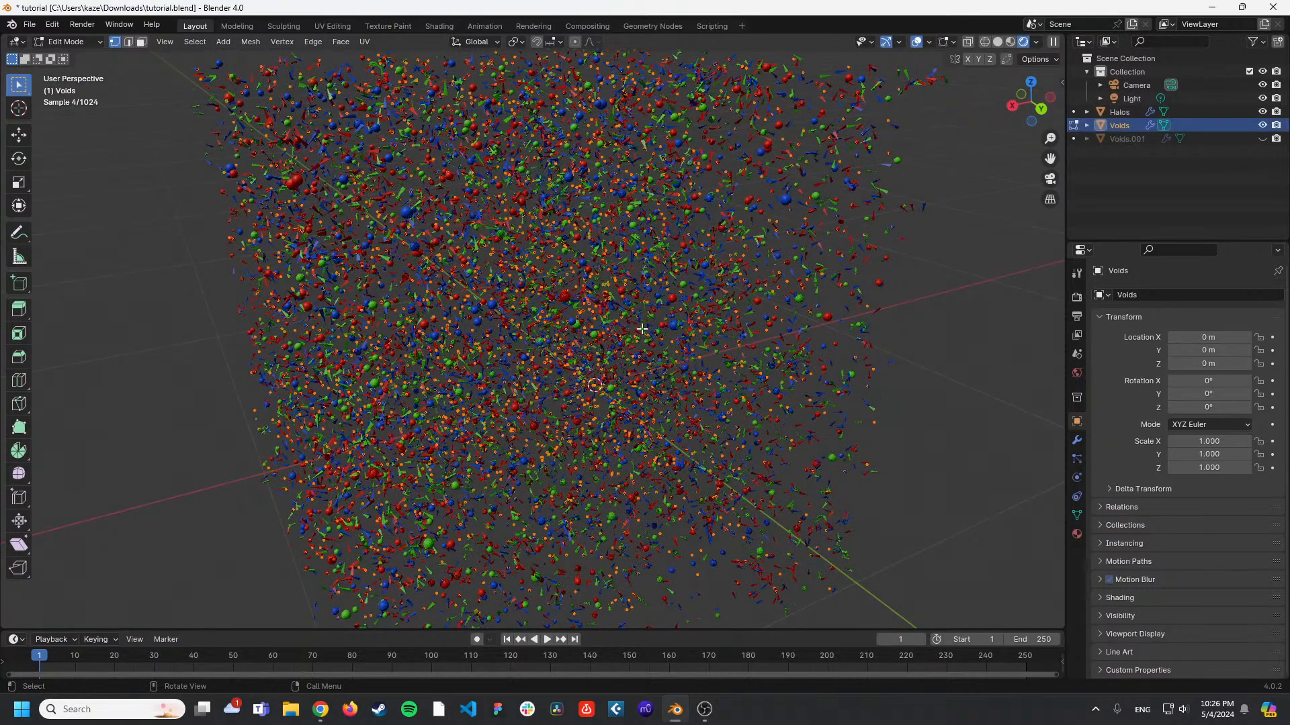
{"action": "left_click_drag", "start_coordinate": [588, 299], "coordinate": [602, 317]}
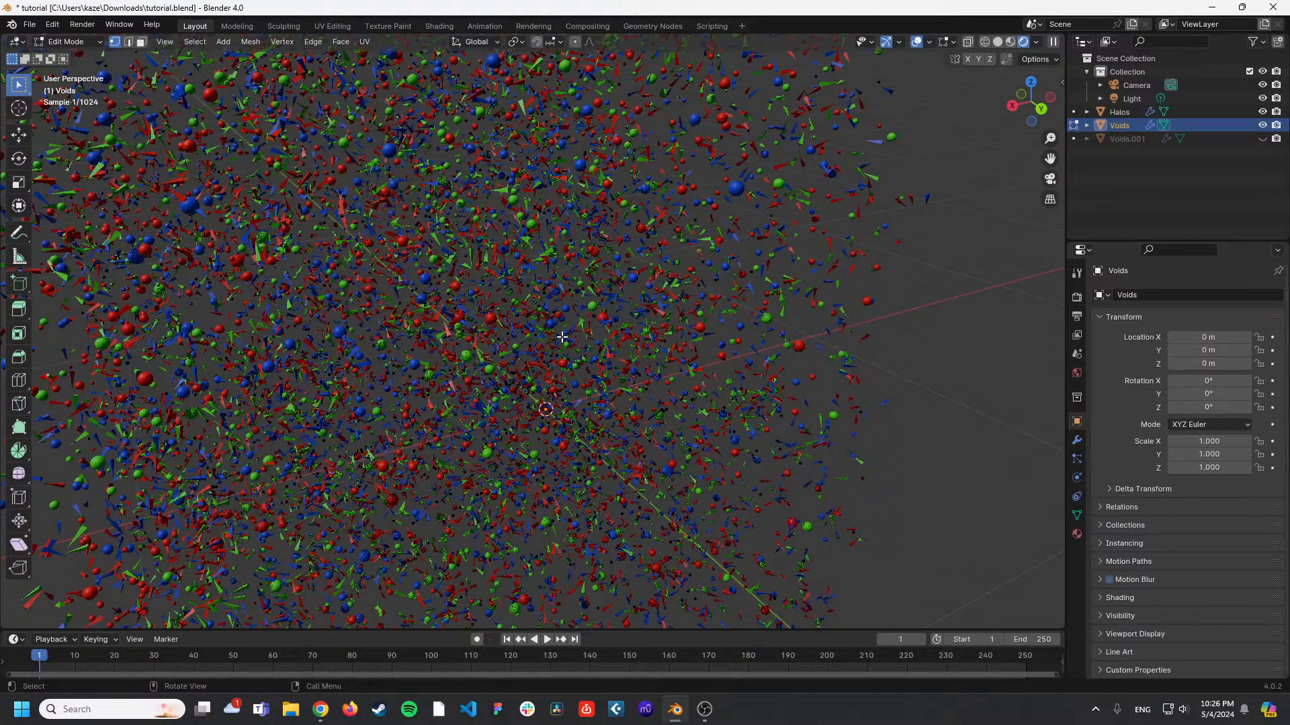
{"action": "left_click_drag", "start_coordinate": [548, 323], "coordinate": [559, 332]}
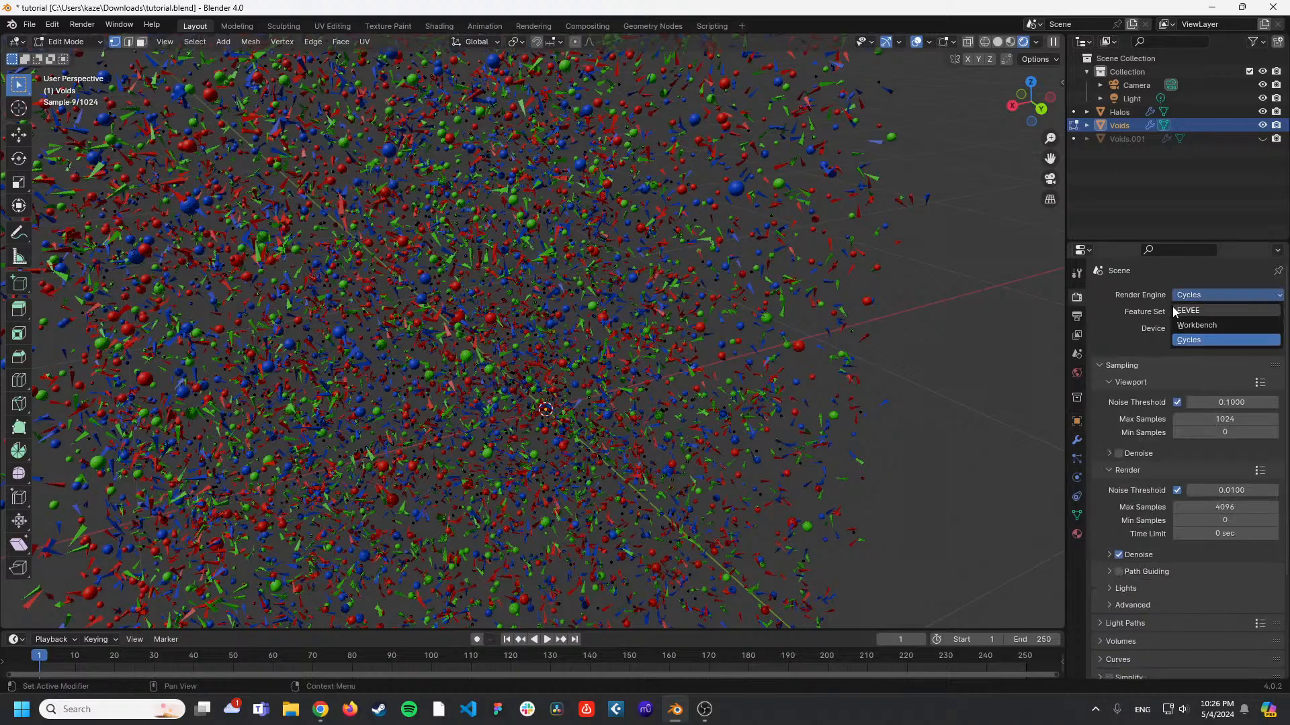
Try EEVEE as the render engine, return to Cycles, and set the Cycles device to GPU Compute.
{"action": "left_click", "coordinate": [1174, 311]}
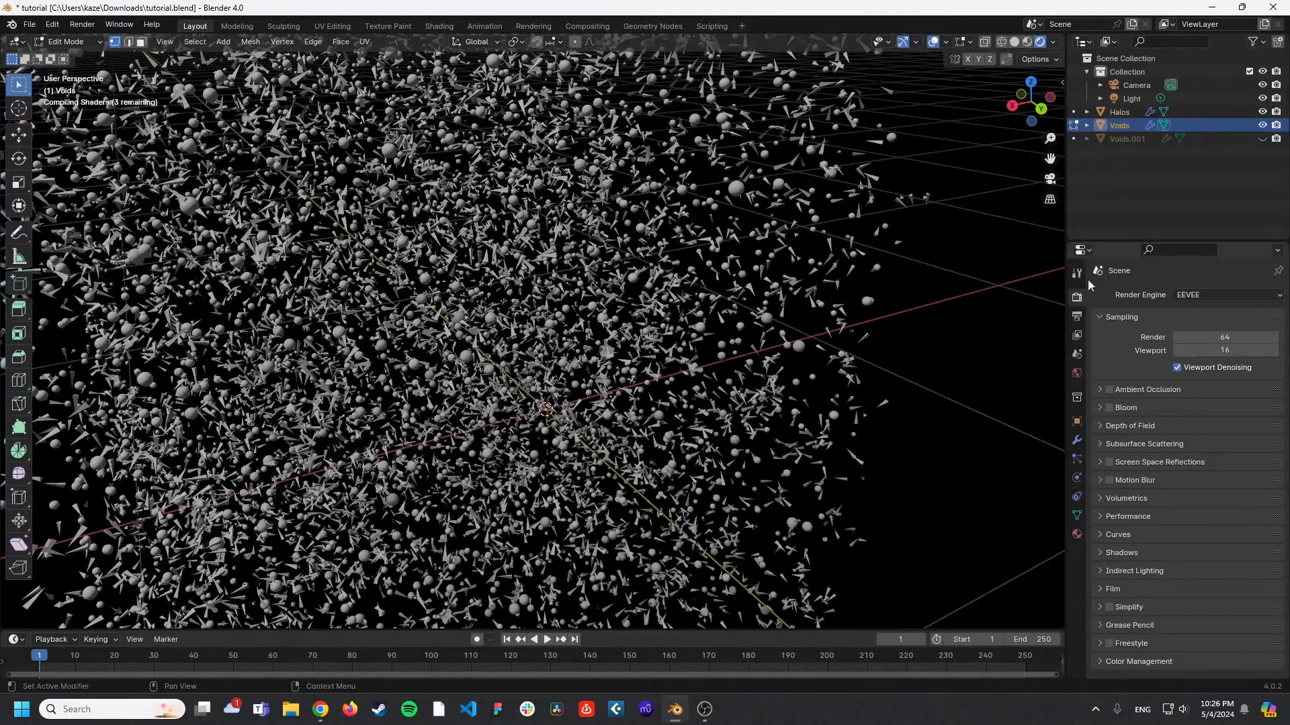
{"action": "left_click", "coordinate": [1191, 296]}
{"action": "left_click", "coordinate": [1197, 324]}
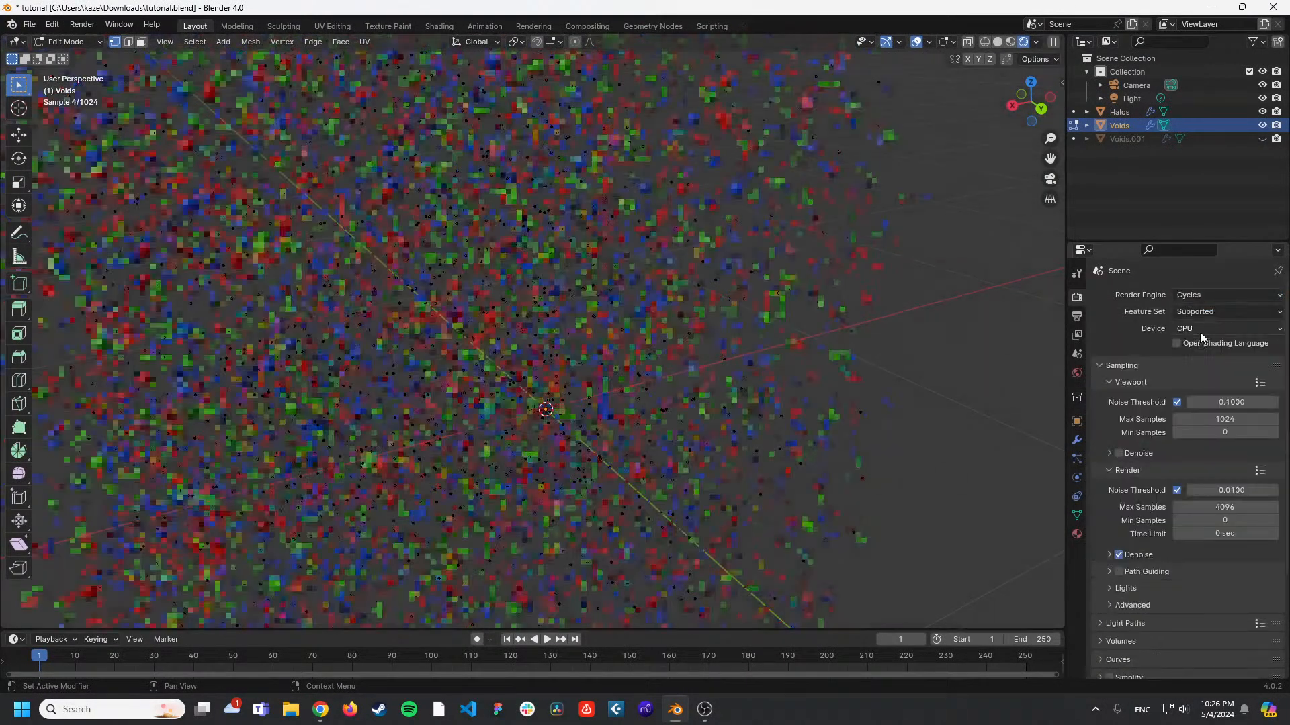
{"action": "left_click", "coordinate": [1200, 329]}
{"action": "left_click", "coordinate": [1203, 358]}
Select a few void points inside the cloud and compare the colours of the surrounding cones and spheres.
{"action": "middle_click_drag", "start_coordinate": [822, 305], "coordinate": [568, 289]}
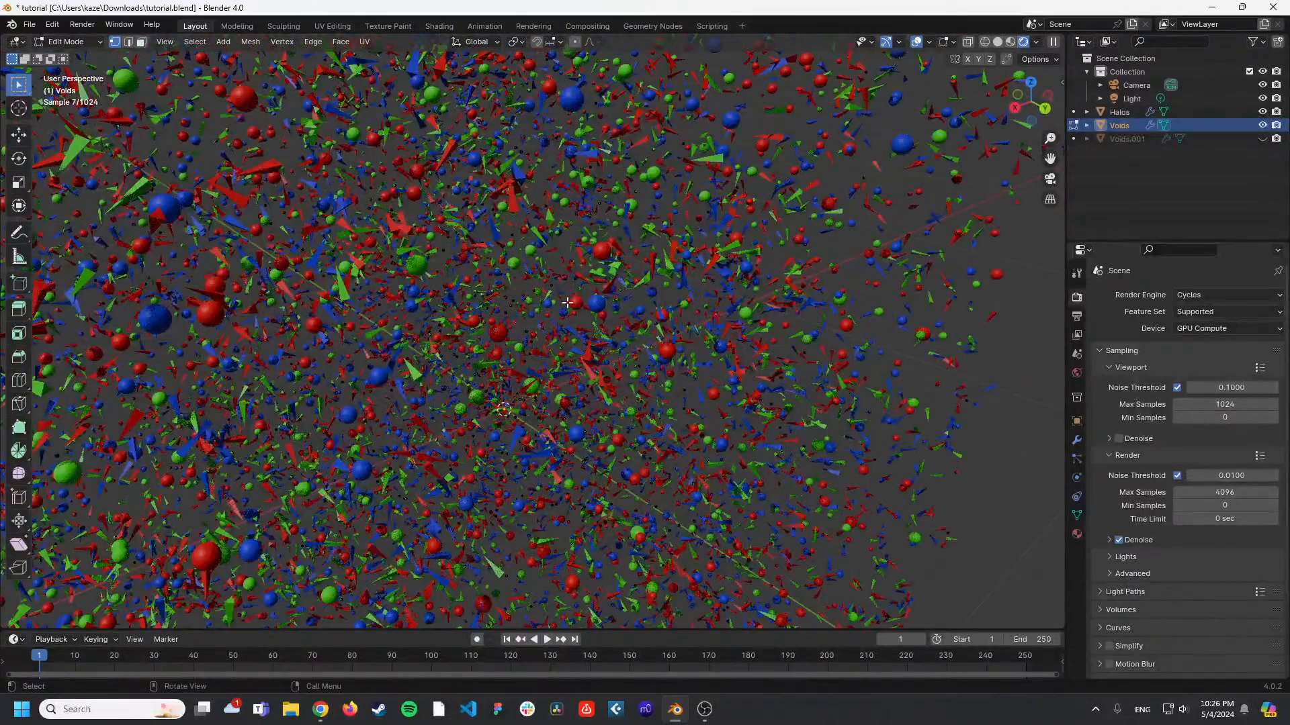
{"action": "left_click_drag", "start_coordinate": [569, 289], "coordinate": [603, 318]}
{"action": "left_click", "coordinate": [512, 327]}
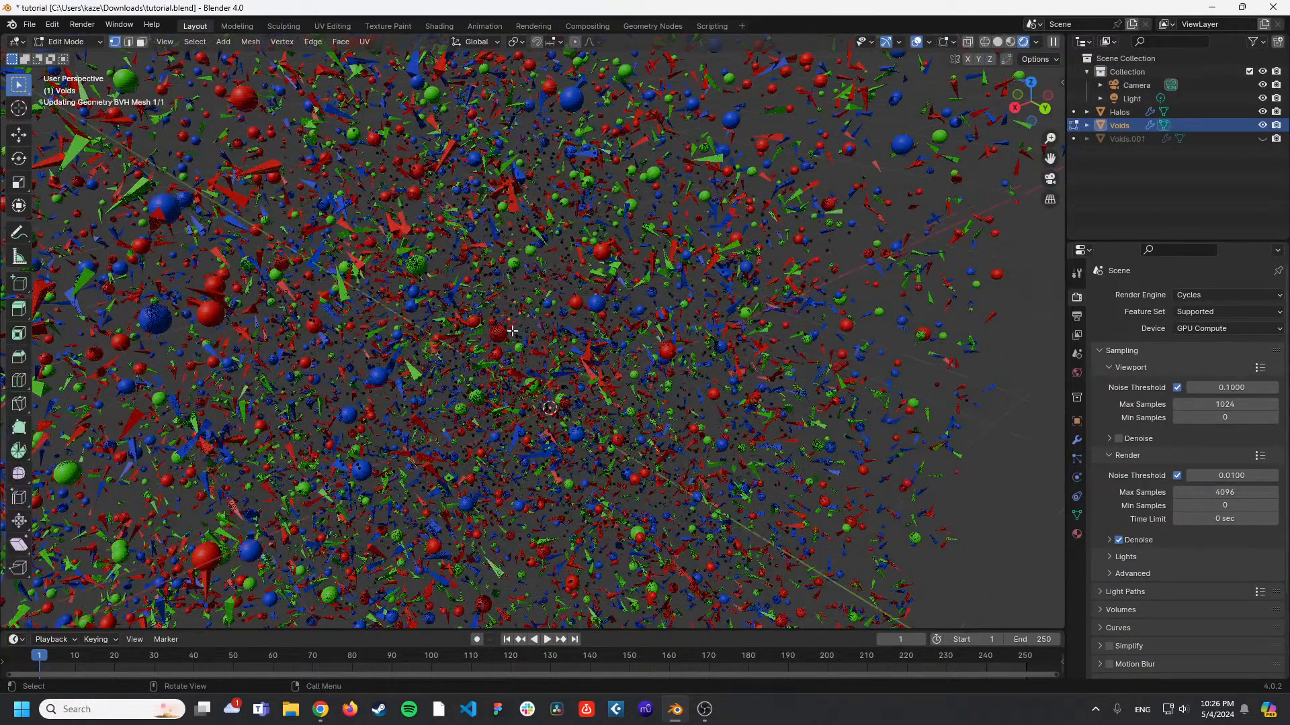
{"action": "scroll", "coordinate": [585, 320], "scroll_direction": "down", "scroll_amount": 5}
{"action": "middle_click_drag", "start_coordinate": [585, 320], "coordinate": [547, 280]}
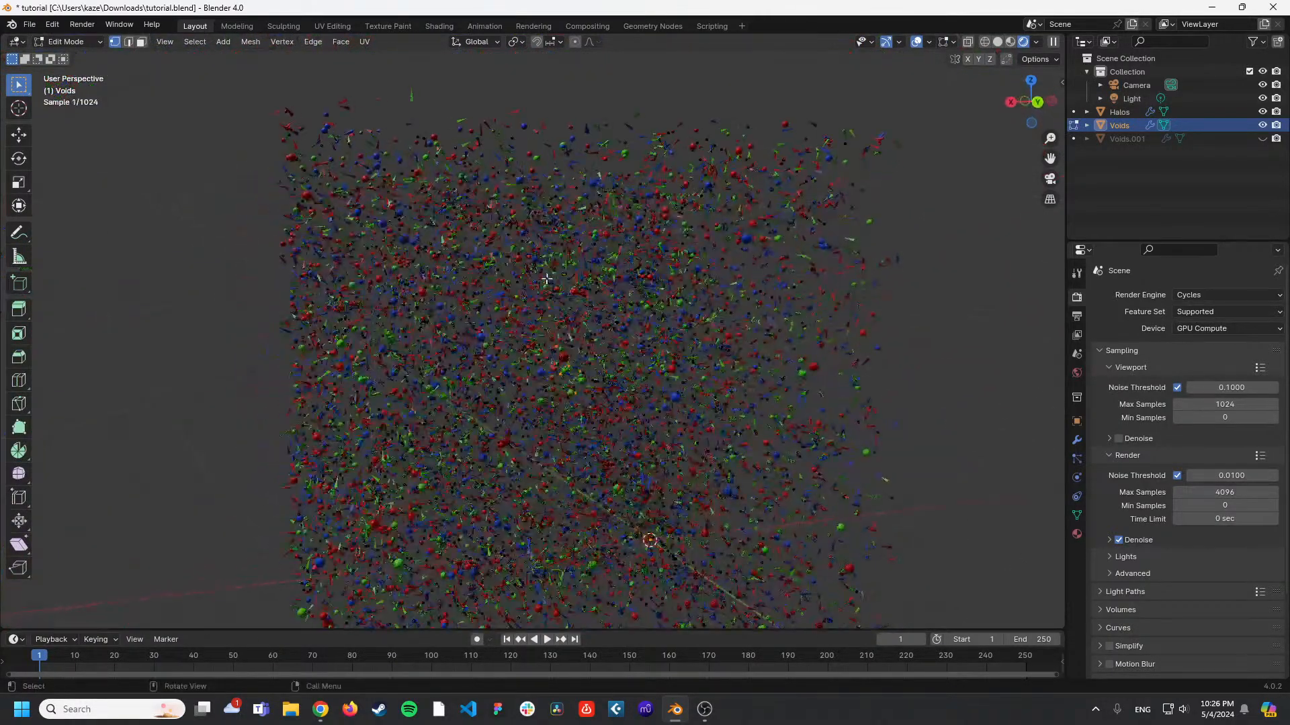
Frame another selection of void points and inspect the cones and spheres both close up and across the whole cloud.
{"action": "left_click_drag", "start_coordinate": [543, 302], "coordinate": [561, 325]}
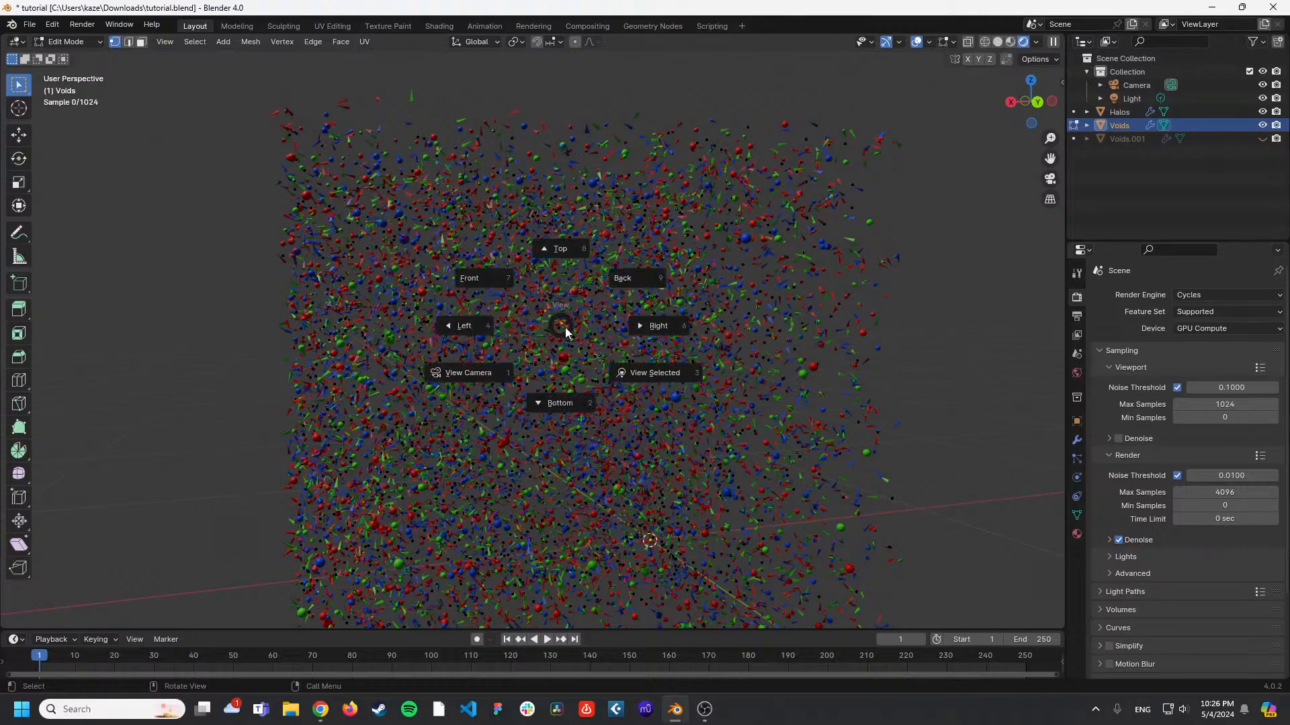
{"action": "left_click", "coordinate": [628, 371]}
{"action": "middle_click_drag", "start_coordinate": [643, 343], "coordinate": [637, 371]}
{"action": "middle_click_drag", "start_coordinate": [770, 288], "coordinate": [593, 407]}
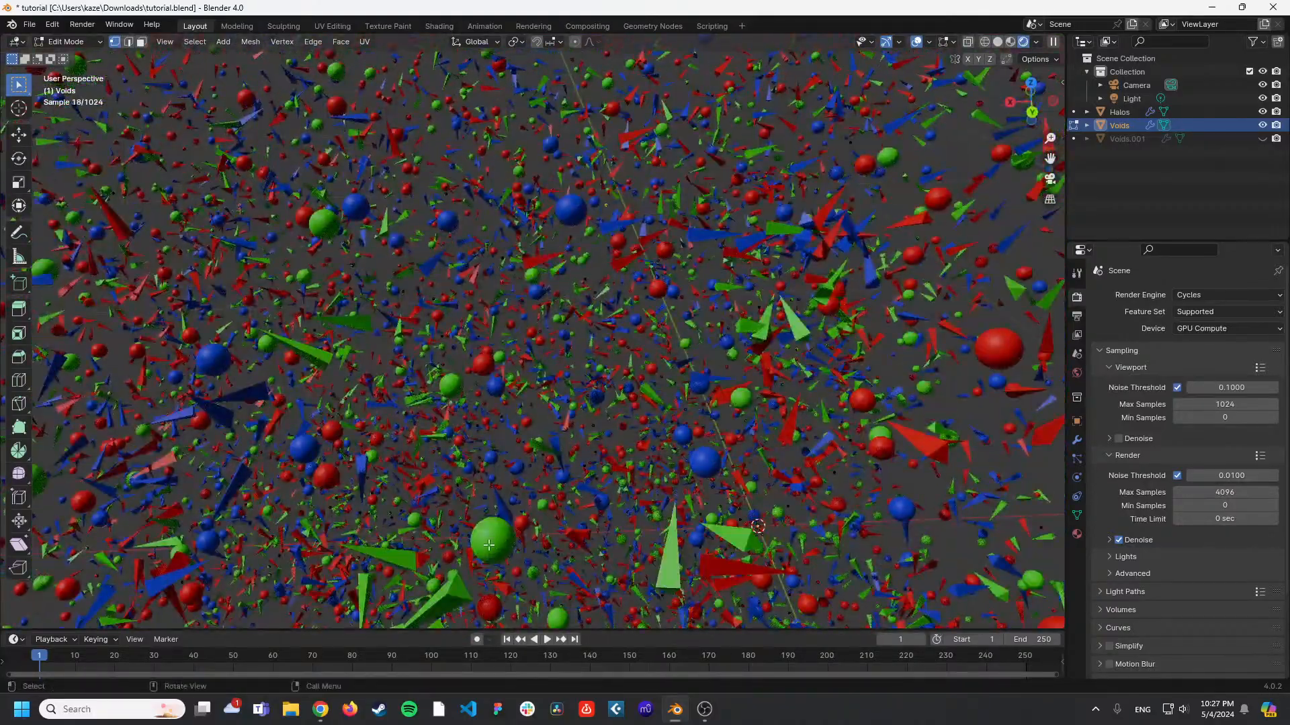
{"action": "scroll", "coordinate": [489, 545], "scroll_direction": "down", "scroll_amount": 10}
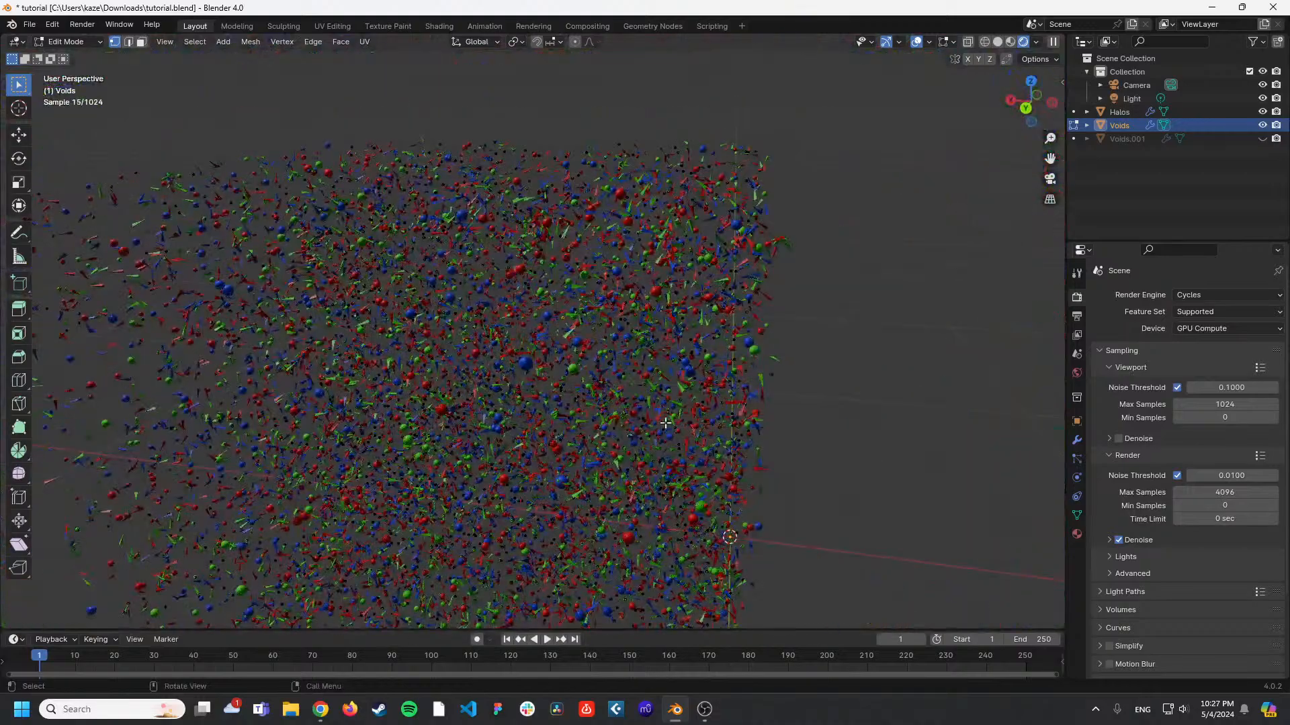
{"action": "middle_click_drag", "start_coordinate": [665, 423], "coordinate": [602, 321]}
{"action": "scroll", "coordinate": [540, 274], "scroll_direction": "up", "scroll_amount": 2}
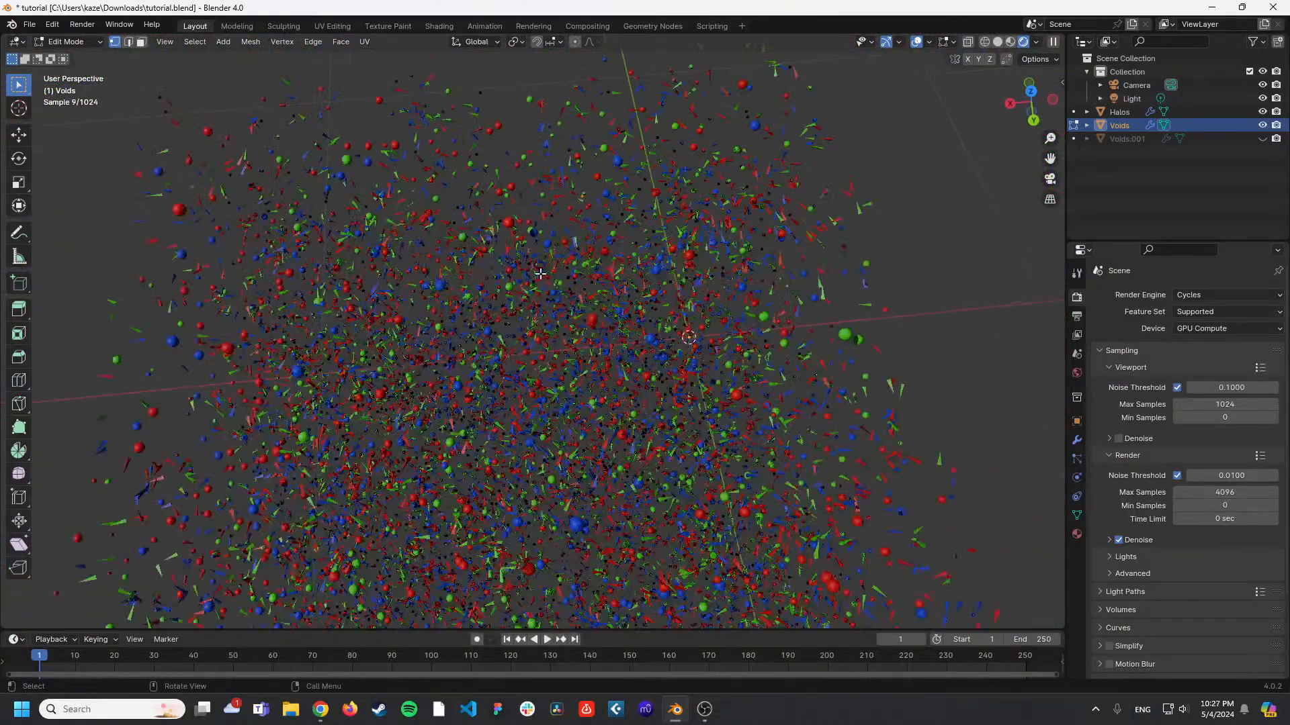
{"action": "scroll", "coordinate": [540, 274], "scroll_direction": "down", "scroll_amount": 1}
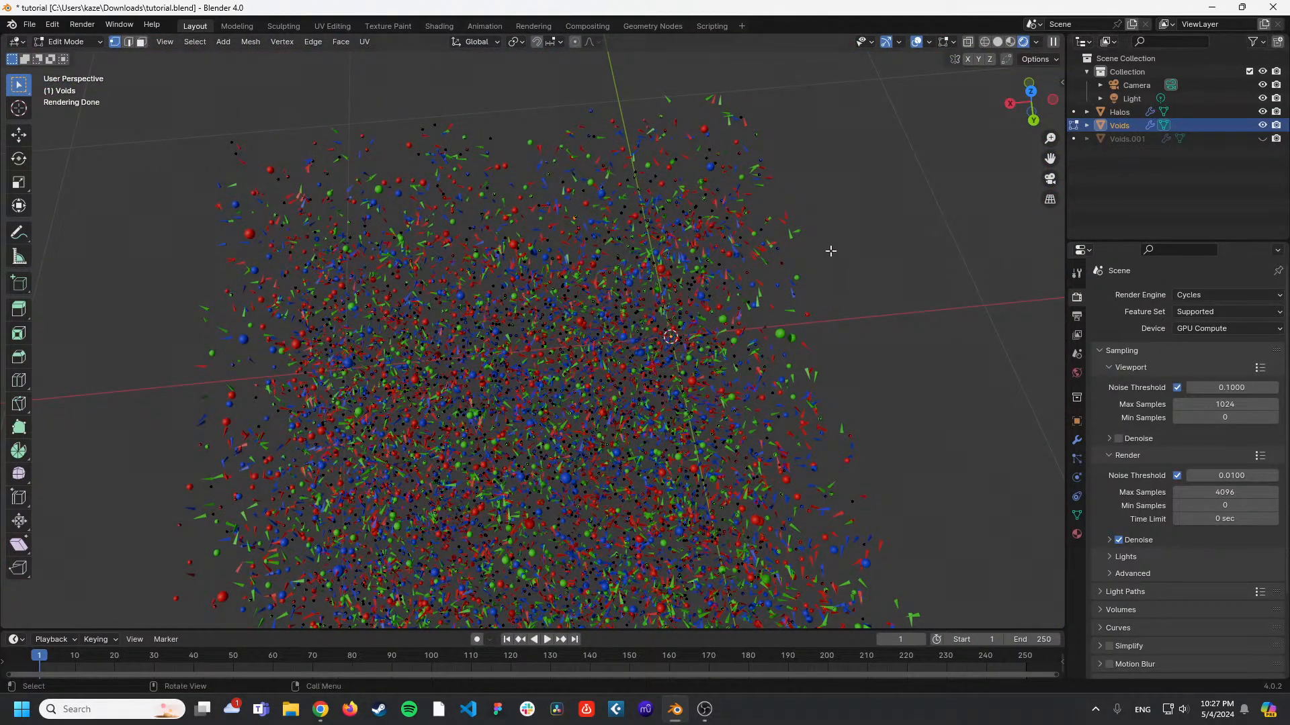
Return to Object Mode, deselect Voids, select Halos, and frame the halo cones in the viewport.
{"action": "key", "text": "Tab"}
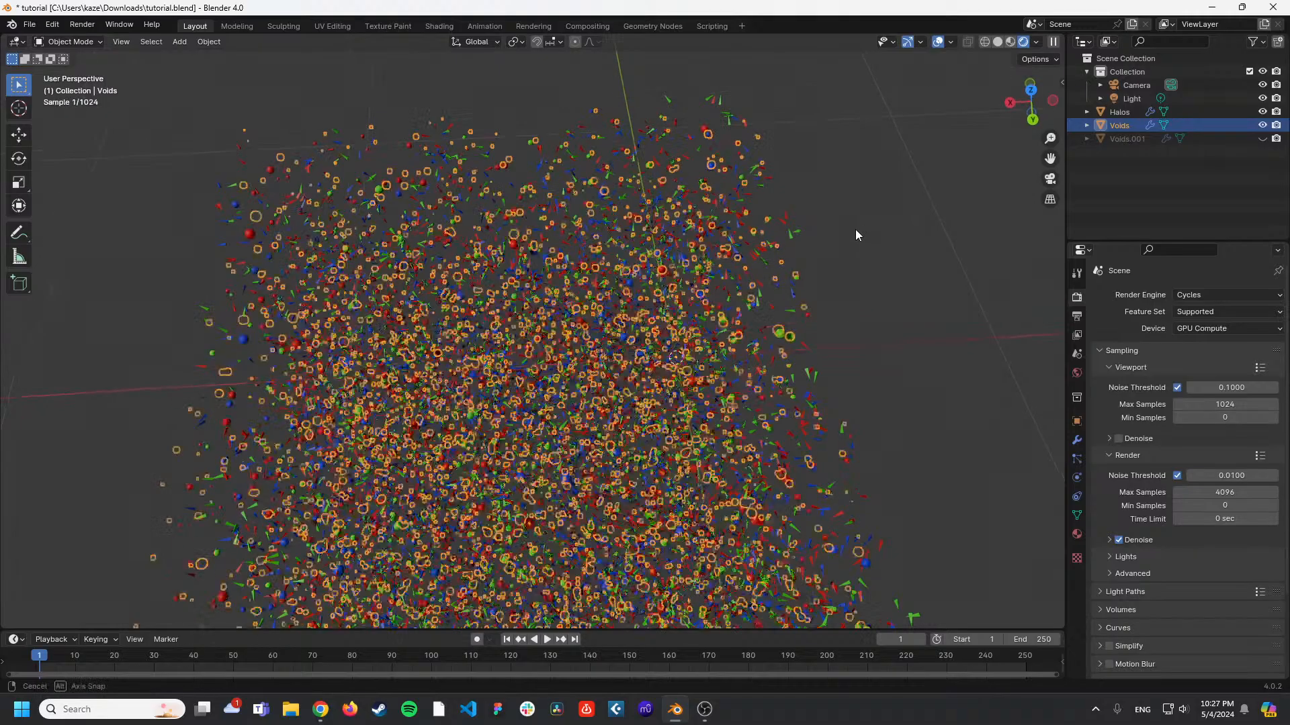
{"action": "left_click", "coordinate": [856, 154]}
{"action": "middle_click_drag", "start_coordinate": [856, 154], "coordinate": [841, 308]}
{"action": "left_click", "coordinate": [776, 284]}
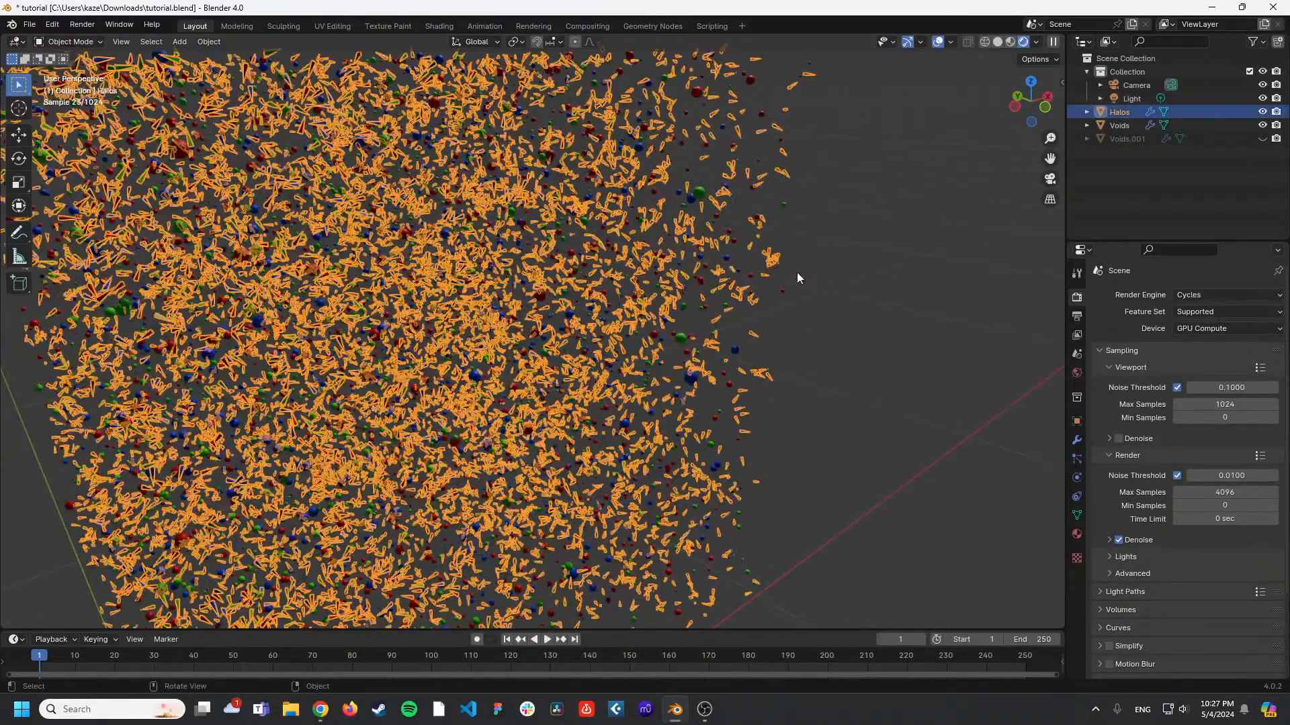
{"action": "scroll", "coordinate": [860, 288], "scroll_direction": "up", "scroll_amount": 4}
{"action": "key", "text": "grave"}
{"action": "left_click", "coordinate": [909, 326]}
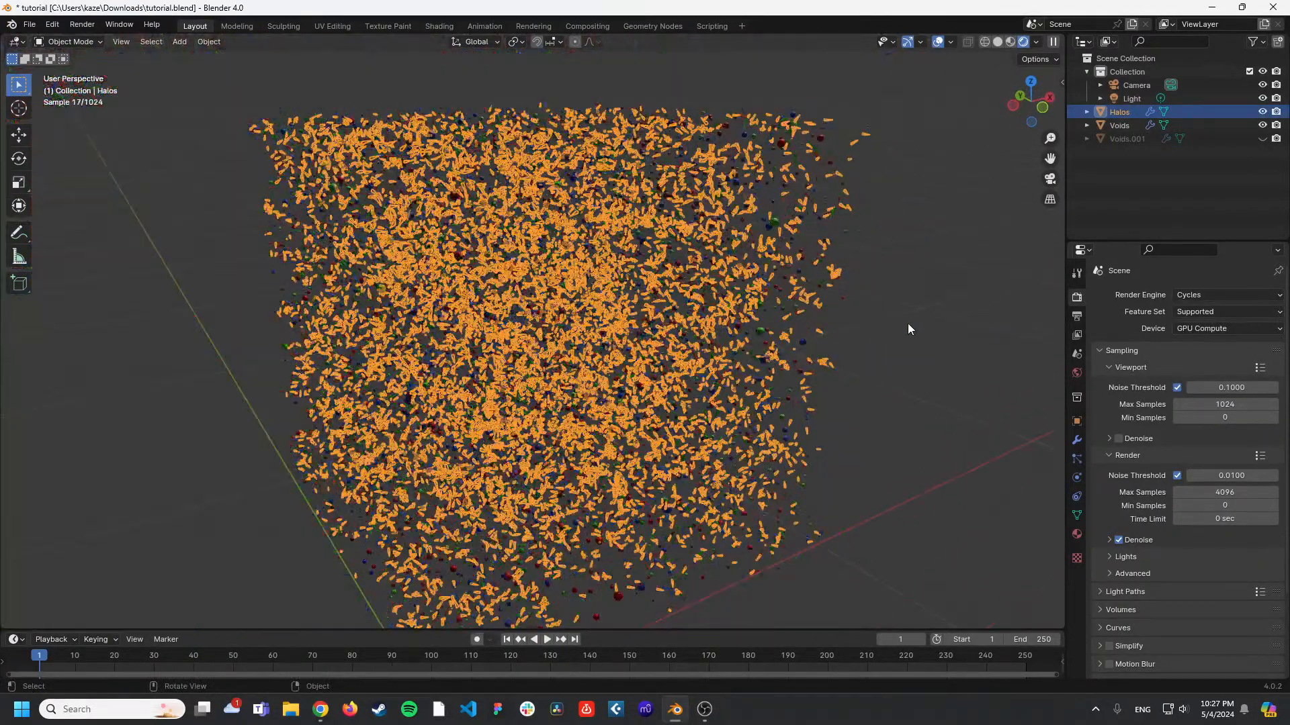
In Edit Mode on Halos, select a small cluster of points at the cloud's outer edge and frame it.
{"action": "key", "text": "Tab"}
{"action": "left_click", "coordinate": [837, 278]}
{"action": "left_click_drag", "start_coordinate": [819, 266], "coordinate": [845, 280]}
{"action": "key", "text": "grave"}
{"action": "left_click", "coordinate": [884, 314]}
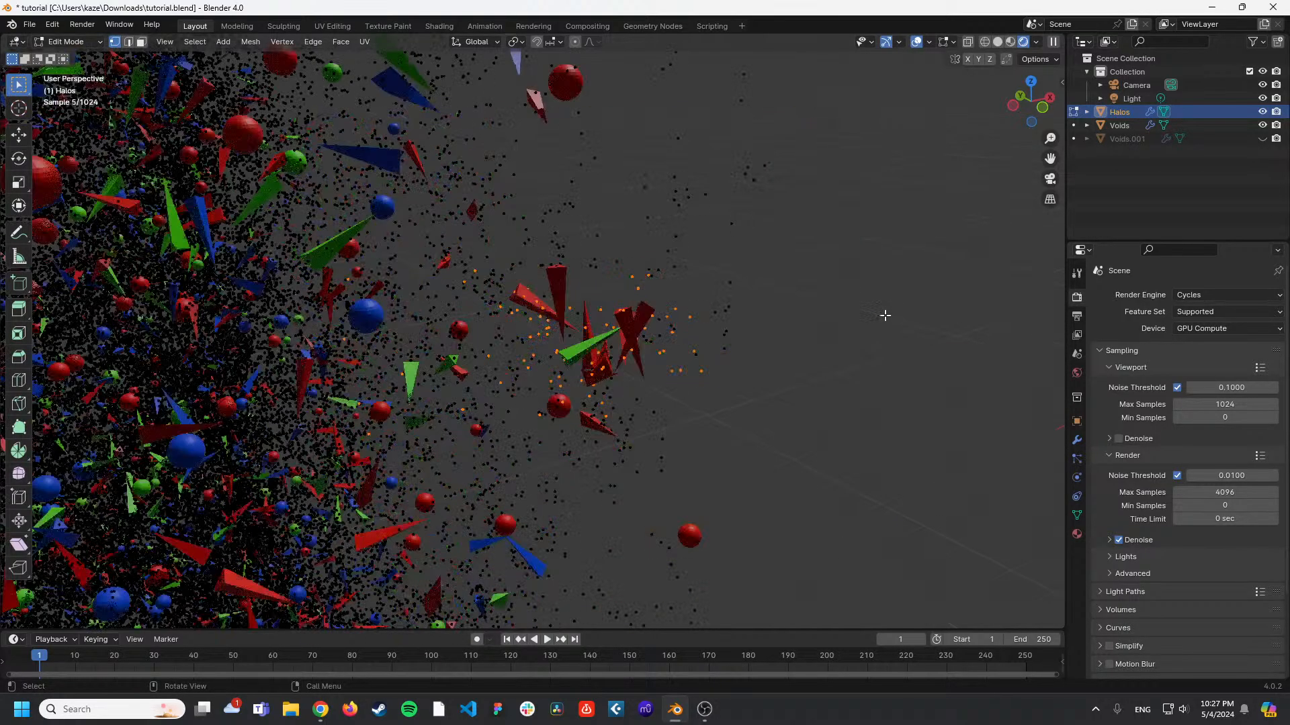
Leave Edit Mode, clear the selection, and inspect the edge cluster's cones and the whole coloured cloud.
{"action": "key", "text": "Tab"}
{"action": "middle_click_drag", "start_coordinate": [801, 309], "coordinate": [745, 300]}
{"action": "left_click", "coordinate": [781, 333]}
{"action": "scroll", "coordinate": [802, 277], "scroll_direction": "down", "scroll_amount": 4}
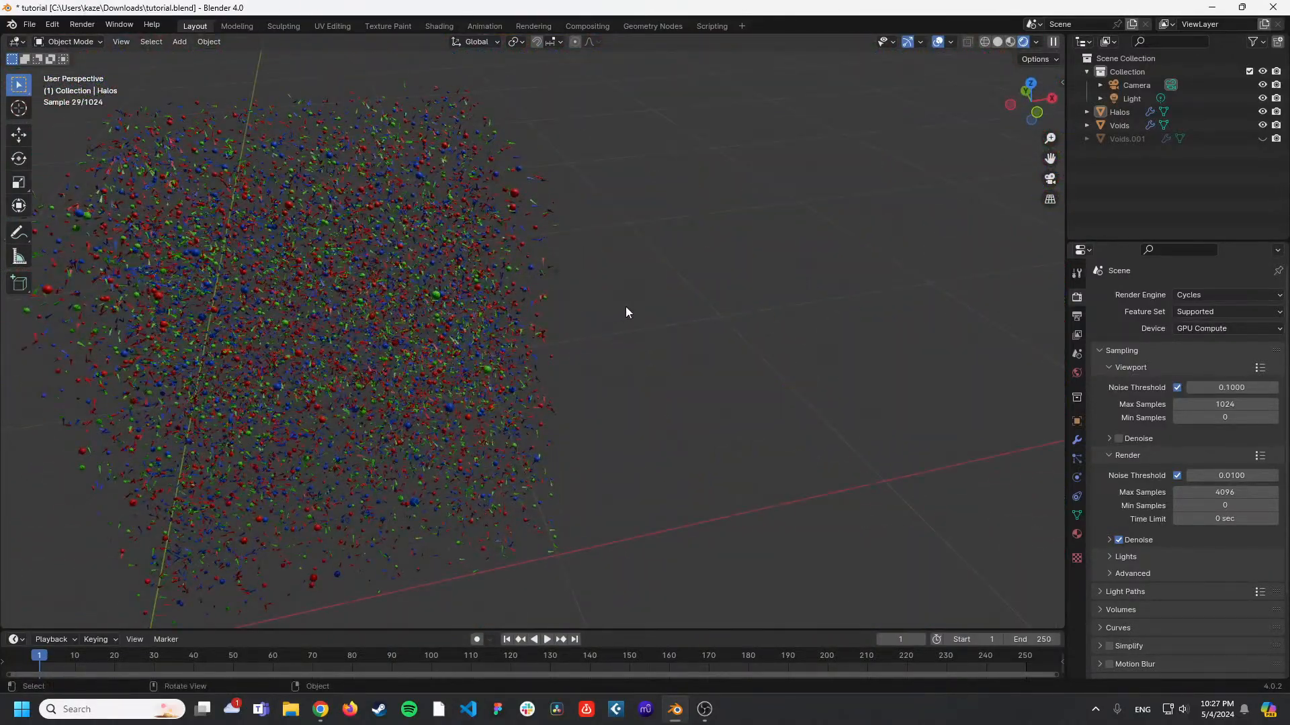
{"action": "middle_click_drag", "start_coordinate": [626, 307], "coordinate": [757, 308]}
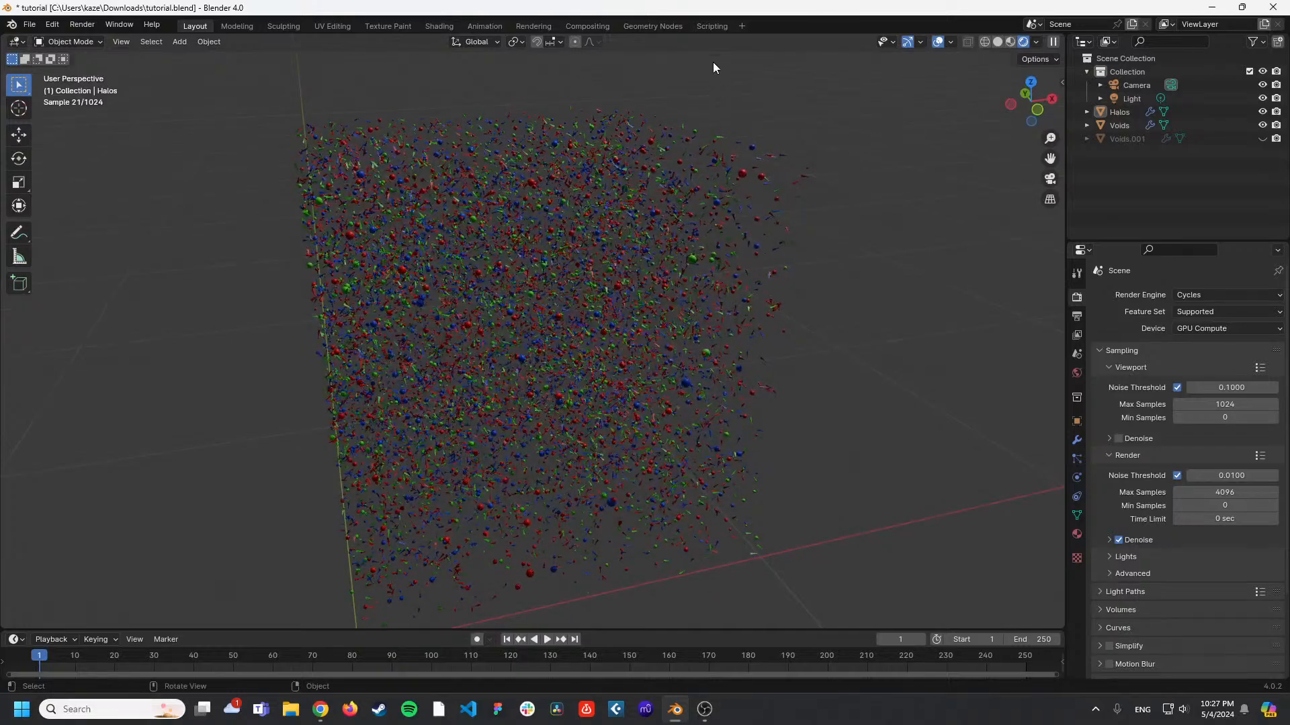
In the Geometry Nodes workspace, select Halos and review its node tree alongside the instance data.
{"action": "left_click", "coordinate": [651, 25]}
{"action": "middle_click_drag", "start_coordinate": [560, 396], "coordinate": [668, 379]}
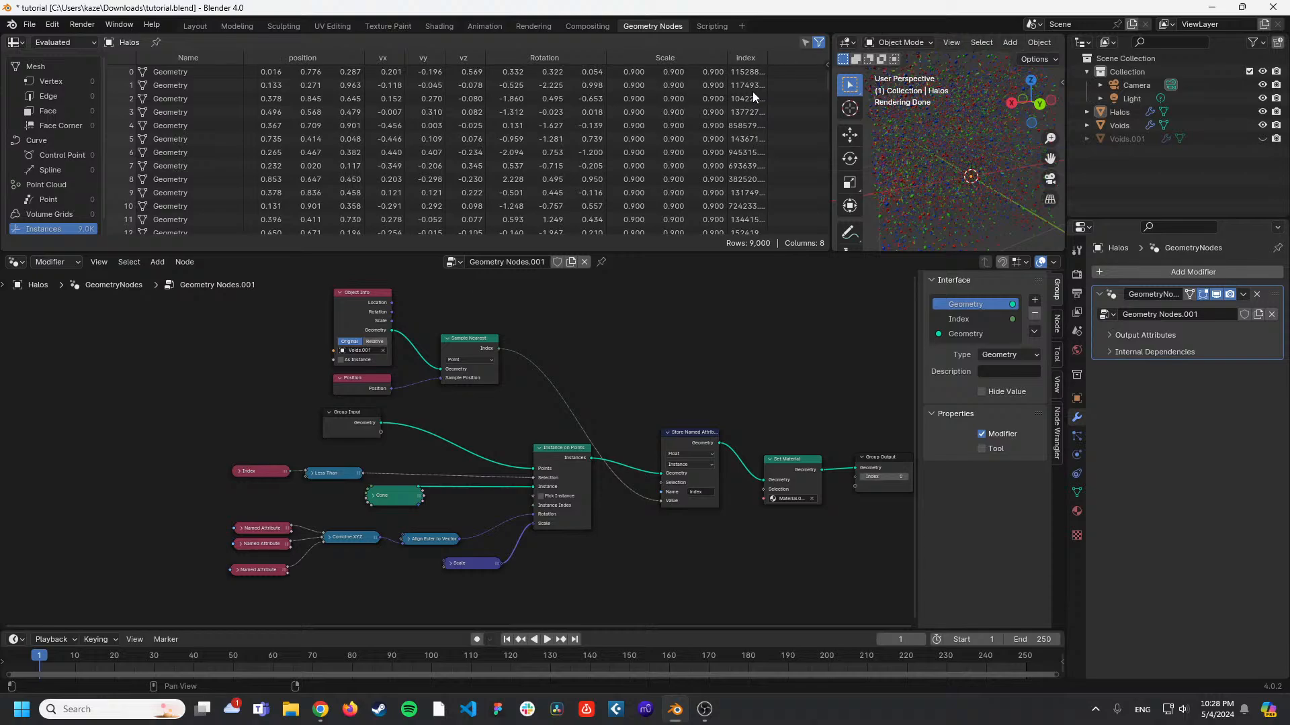
{"action": "left_click", "coordinate": [1115, 122]}
{"action": "left_click", "coordinate": [1118, 113]}
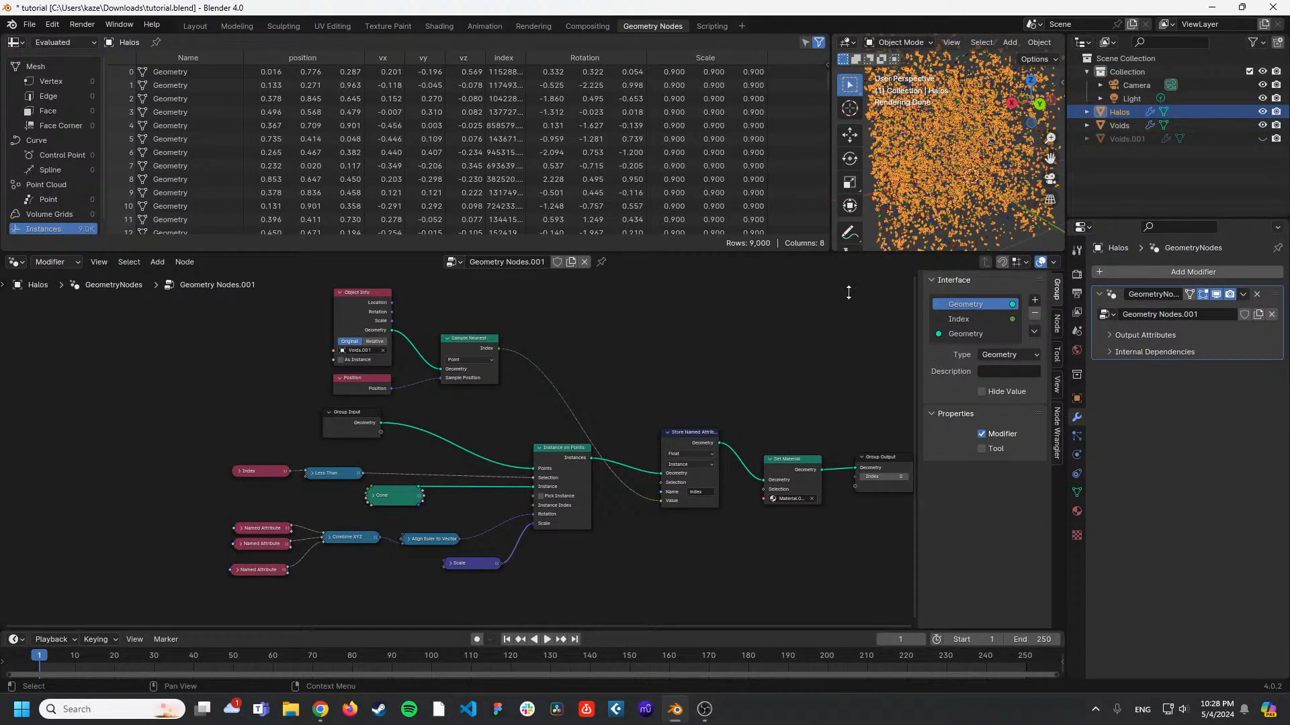
{"action": "scroll", "coordinate": [720, 374], "scroll_direction": "up", "scroll_amount": 1}
{"action": "middle_click_drag", "start_coordinate": [732, 360], "coordinate": [705, 357]}
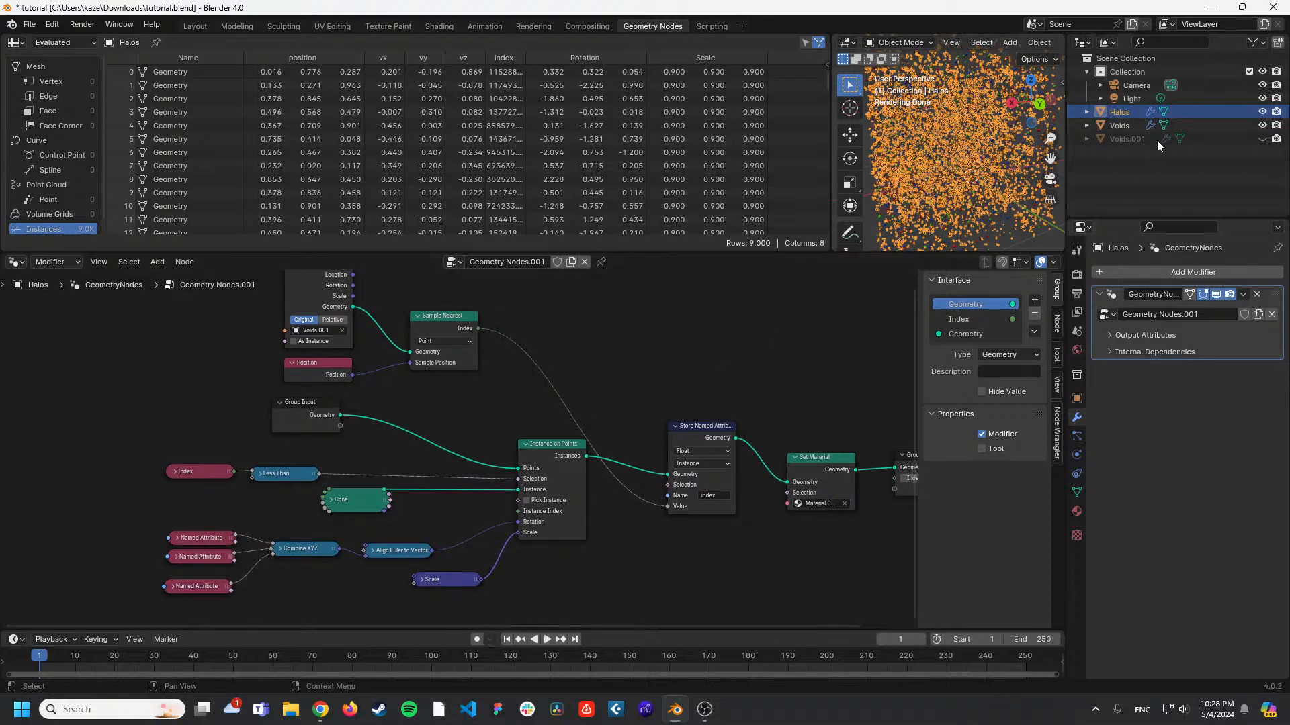
Select Voids and review its node tree and the Index column in its vertex data.
{"action": "left_click", "coordinate": [1125, 128]}
{"action": "middle_click_drag", "start_coordinate": [712, 351], "coordinate": [563, 321]}
{"action": "scroll", "coordinate": [564, 316], "scroll_direction": "down", "scroll_amount": 1}
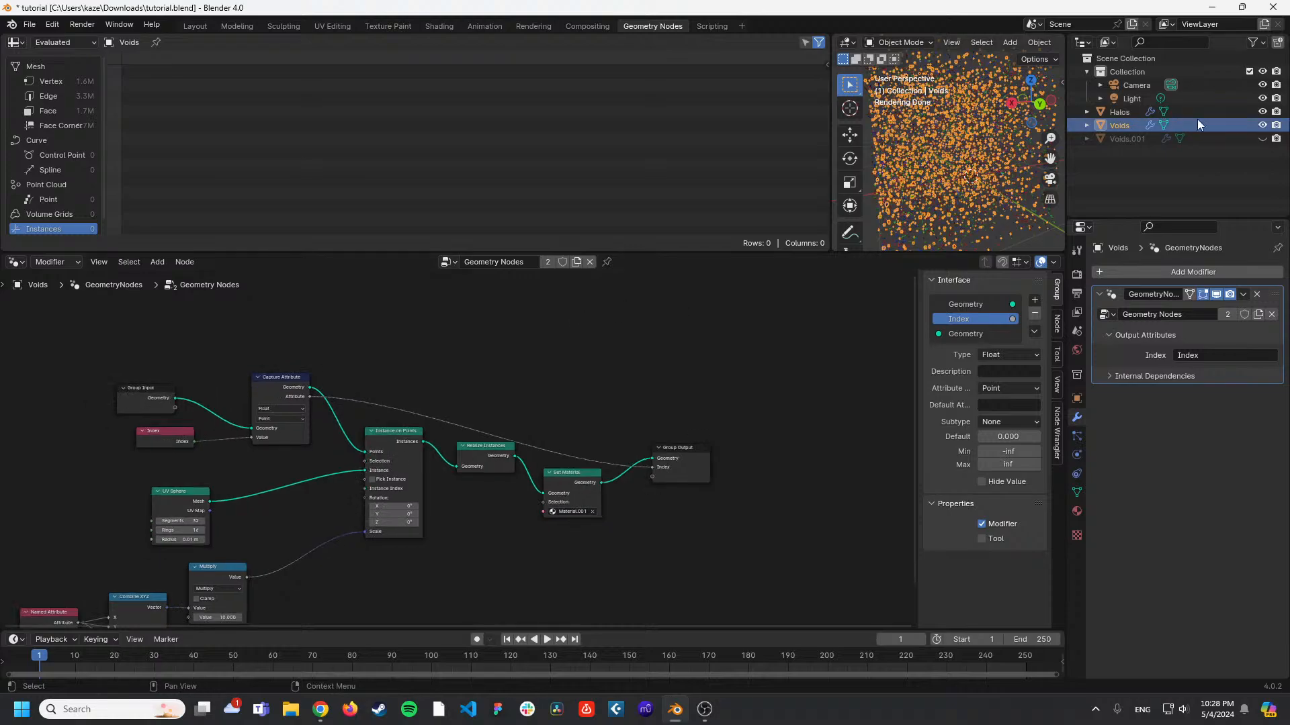
{"action": "left_click", "coordinate": [82, 81]}
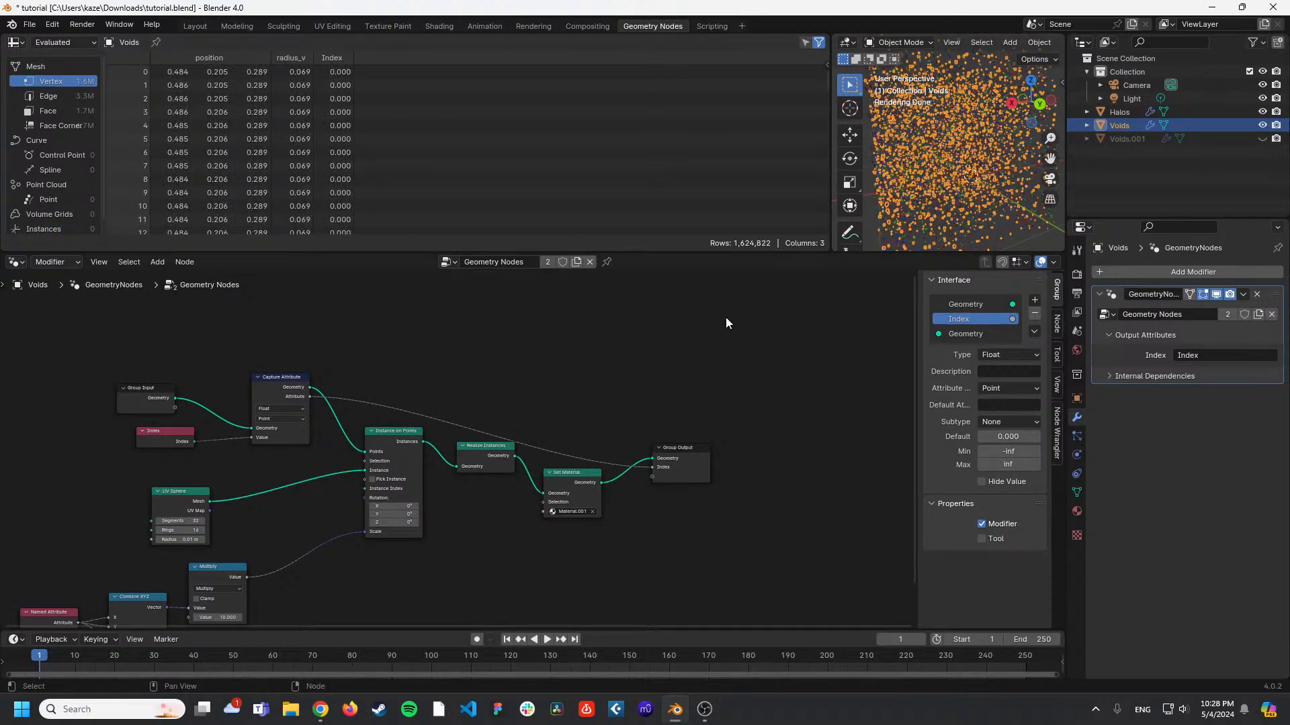
In the Layout workspace, make Halos active, clear the selection, and inspect the rendered cones and spheres from different angles.
{"action": "left_click", "coordinate": [202, 26]}
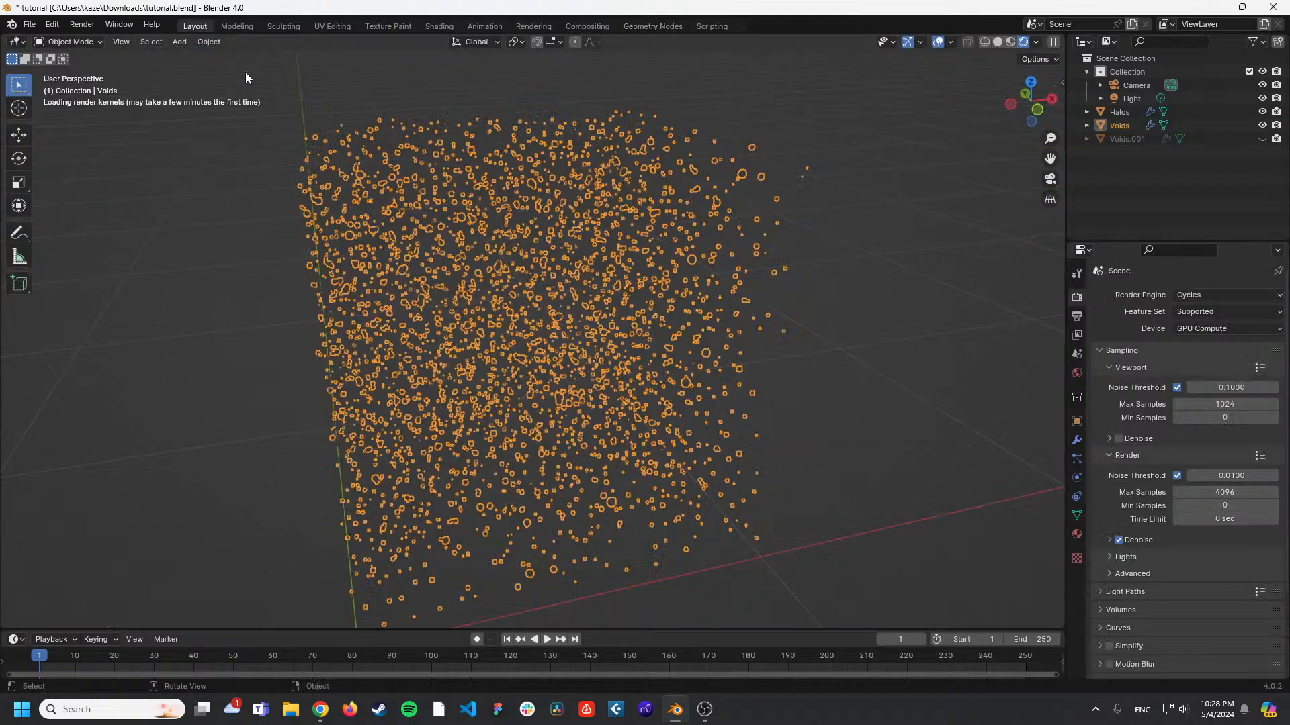
{"action": "scroll", "coordinate": [495, 243], "scroll_direction": "up", "scroll_amount": 4}
{"action": "left_click", "coordinate": [1119, 112]}
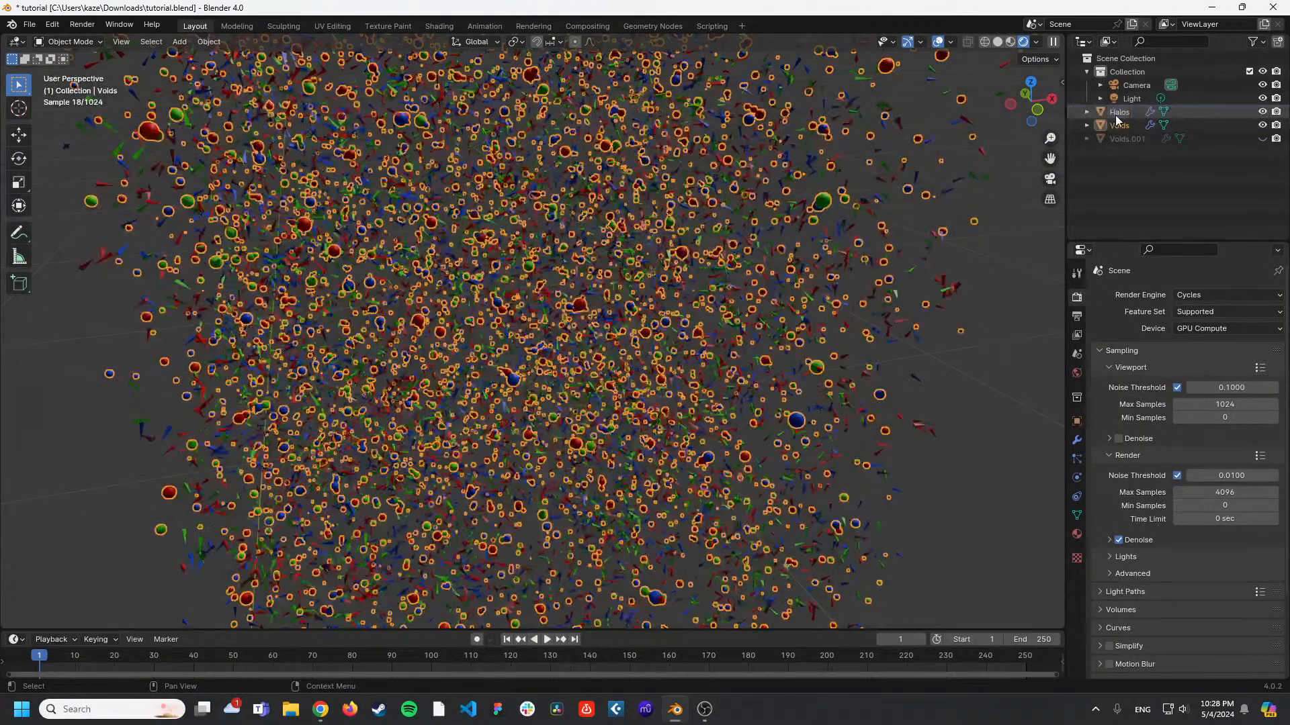
{"action": "left_click", "coordinate": [1002, 333]}
{"action": "middle_click_drag", "start_coordinate": [952, 305], "coordinate": [886, 381]}
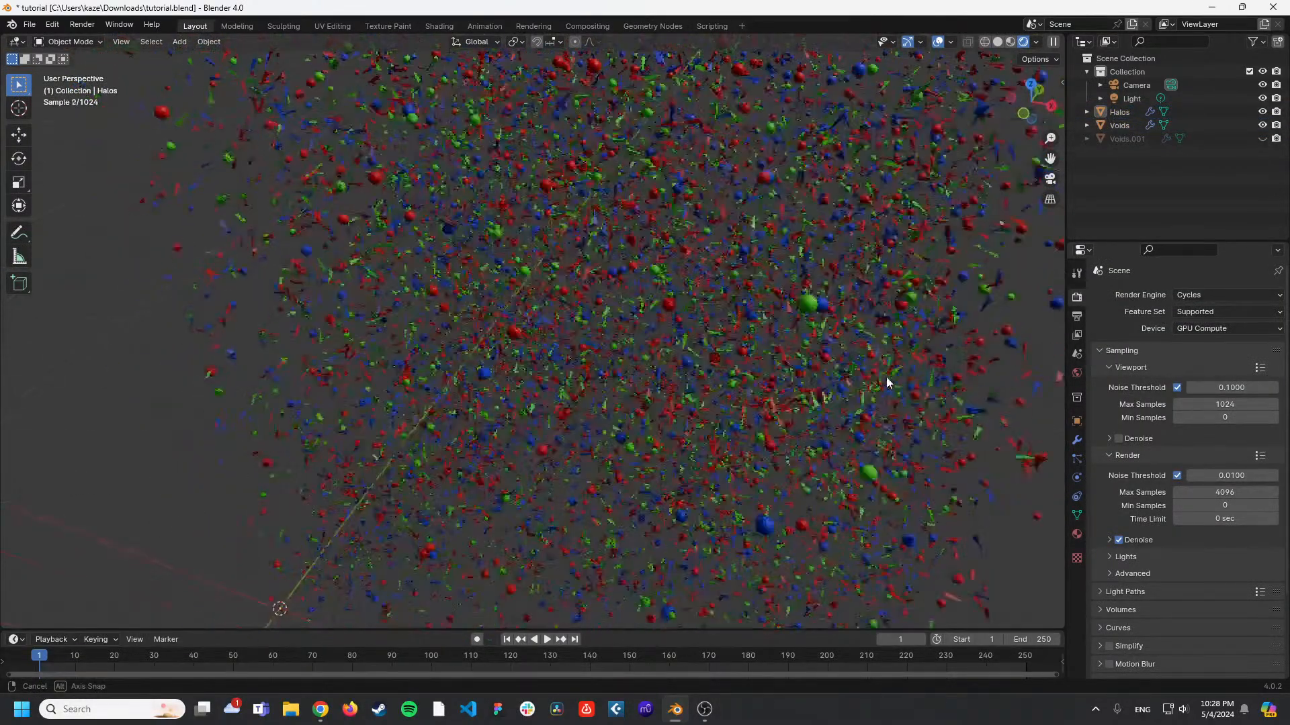
{"action": "scroll", "coordinate": [752, 371], "scroll_direction": "down", "scroll_amount": 3}
{"action": "middle_click_drag", "start_coordinate": [752, 374], "coordinate": [796, 346]}
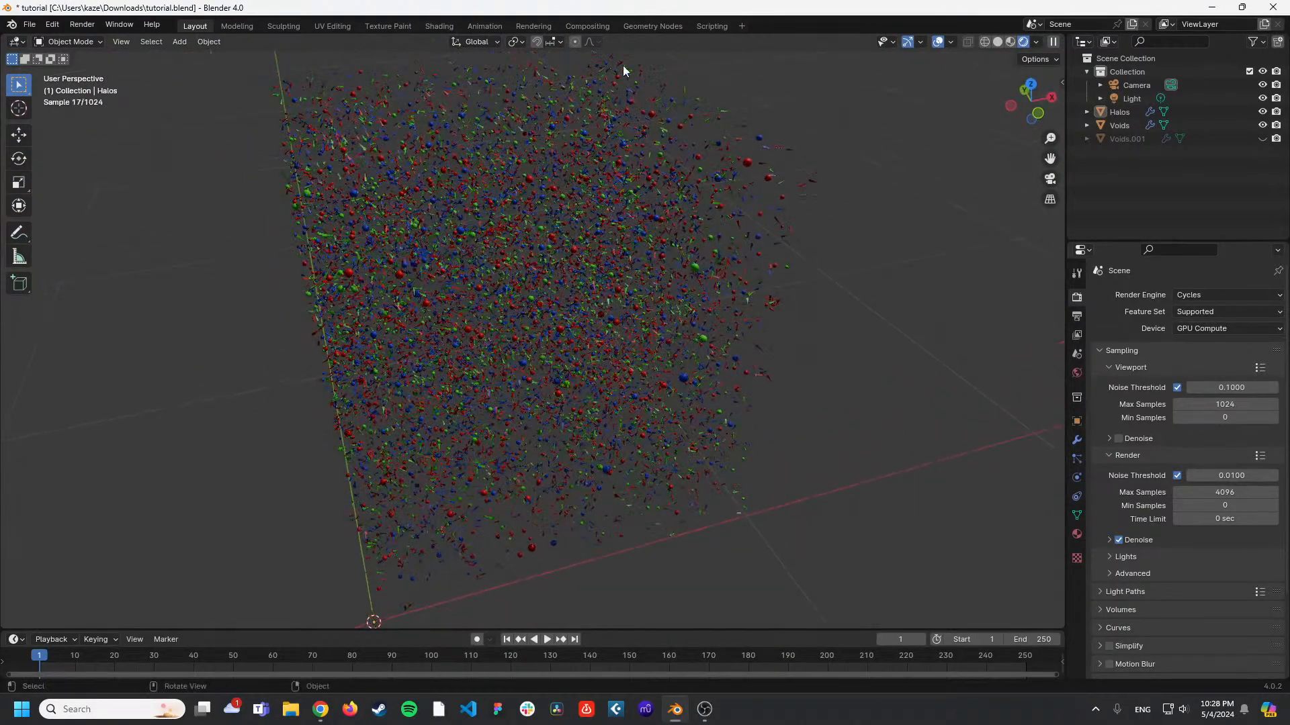
Check the Halos material in the Shading workspace, and review the Halos geometry nodes with the instance data in the spreadsheet.
{"action": "left_click", "coordinate": [440, 26]}
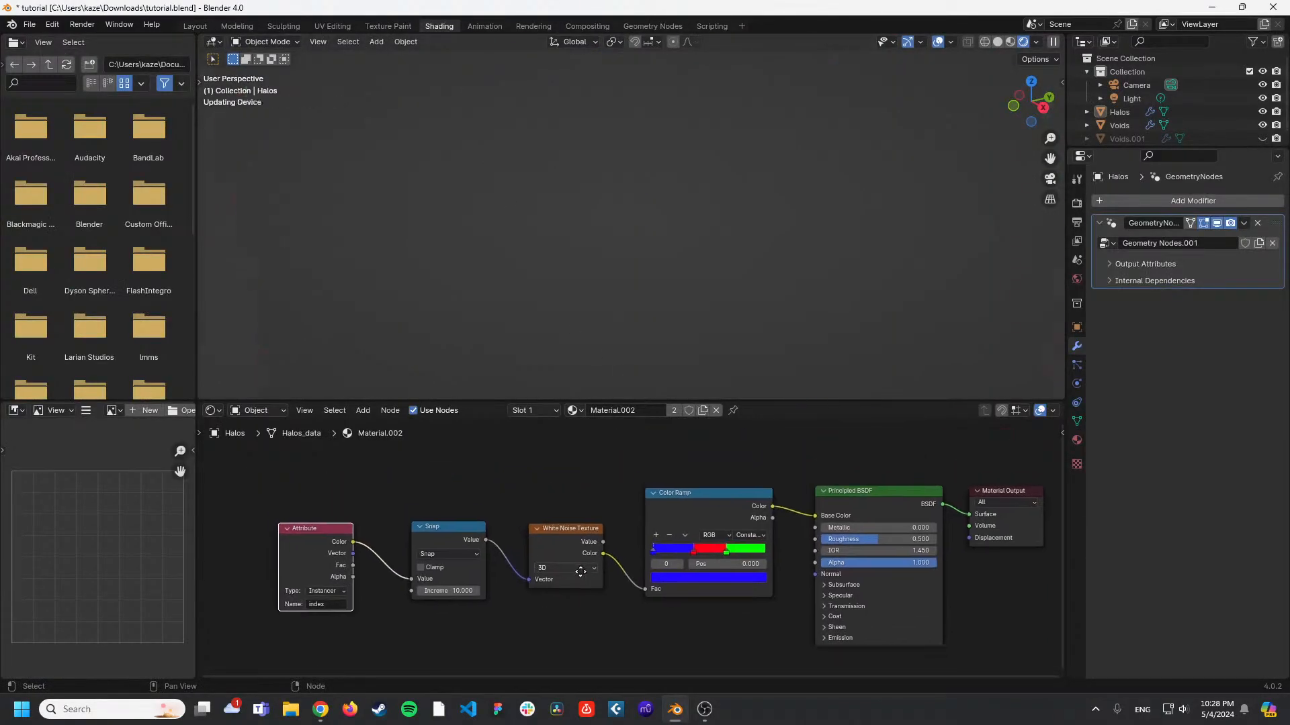
{"action": "left_click", "coordinate": [664, 27]}
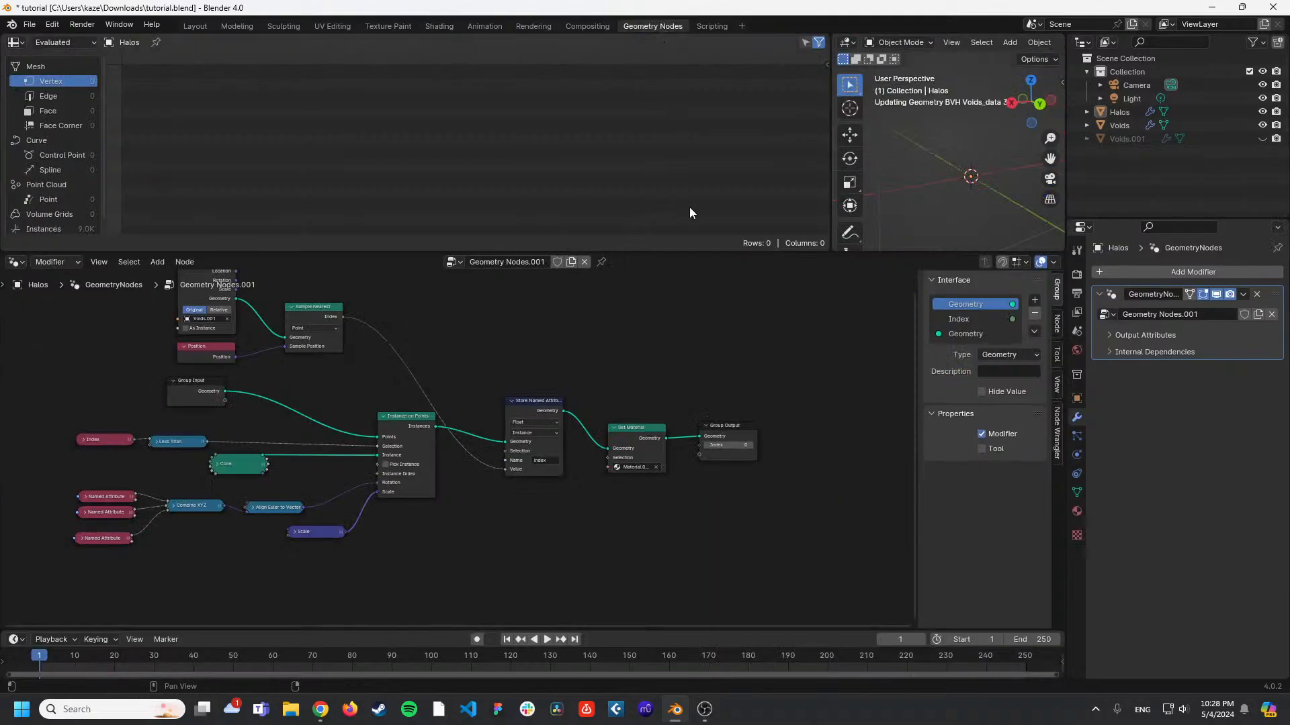
{"action": "middle_click_drag", "start_coordinate": [573, 351], "coordinate": [587, 395]}
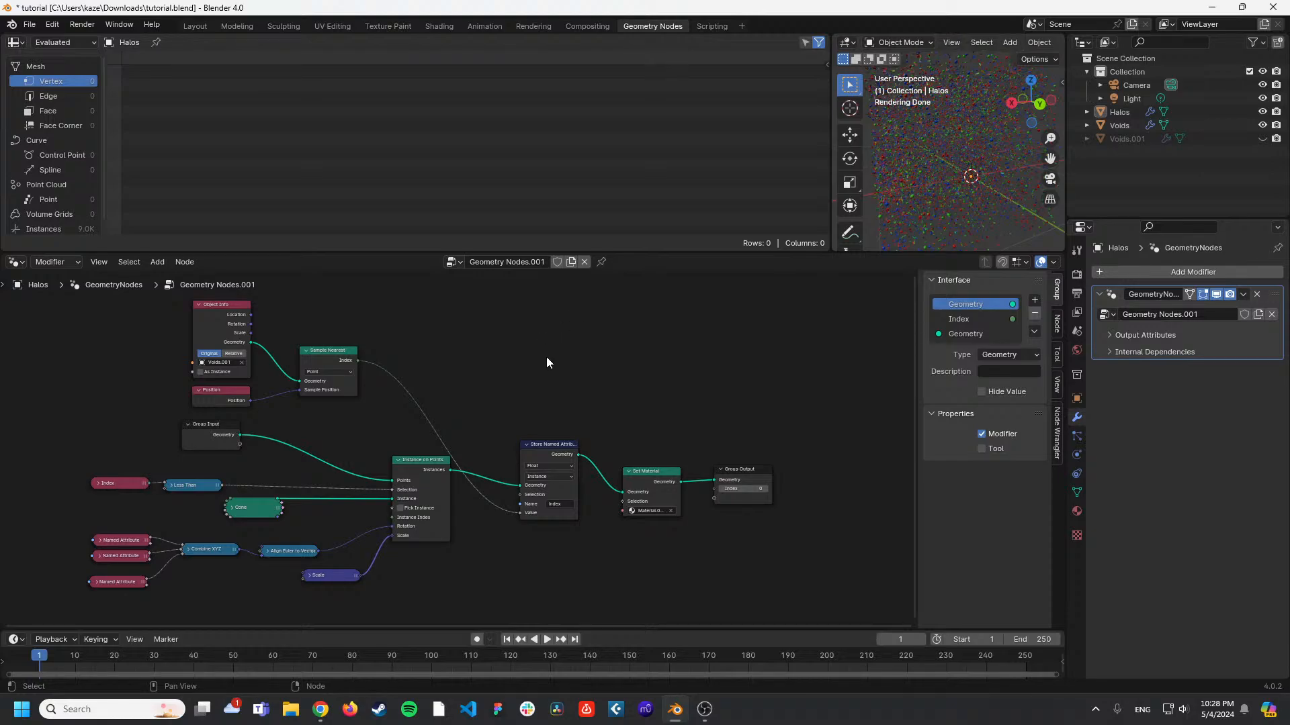
{"action": "scroll", "coordinate": [538, 356], "scroll_direction": "down", "scroll_amount": 1}
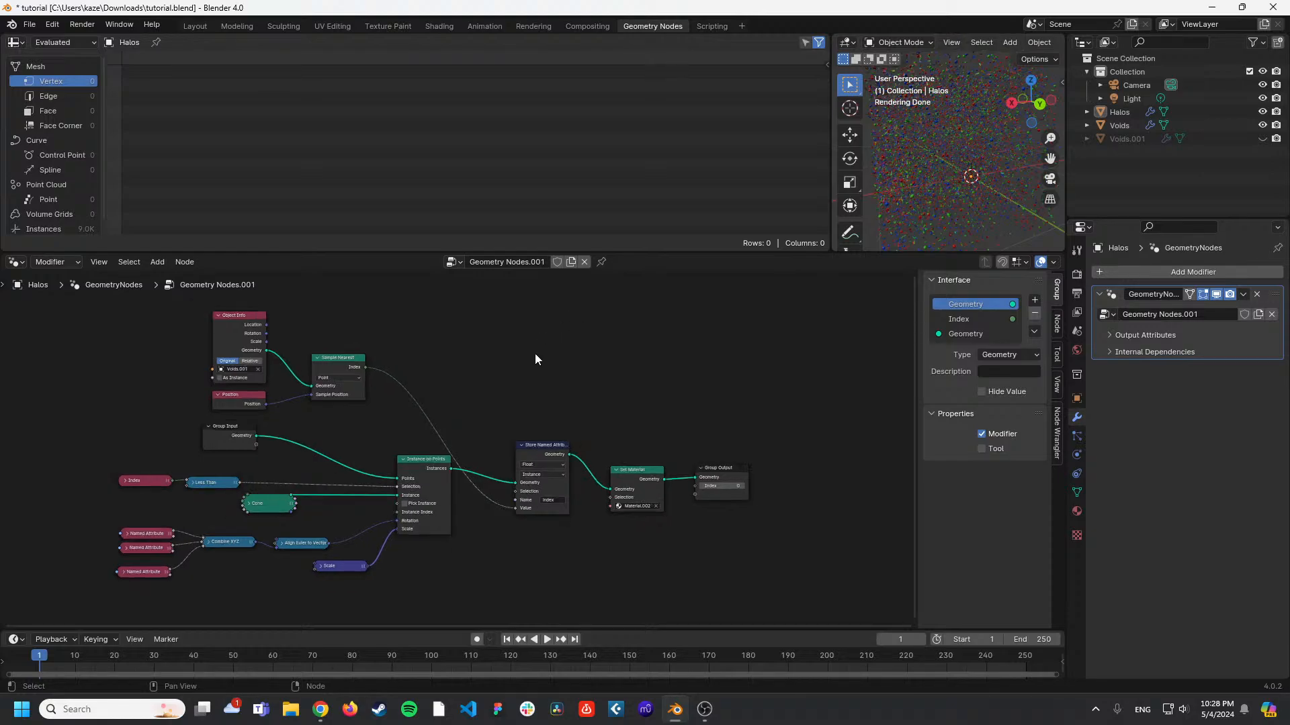
{"action": "left_click", "coordinate": [58, 227]}
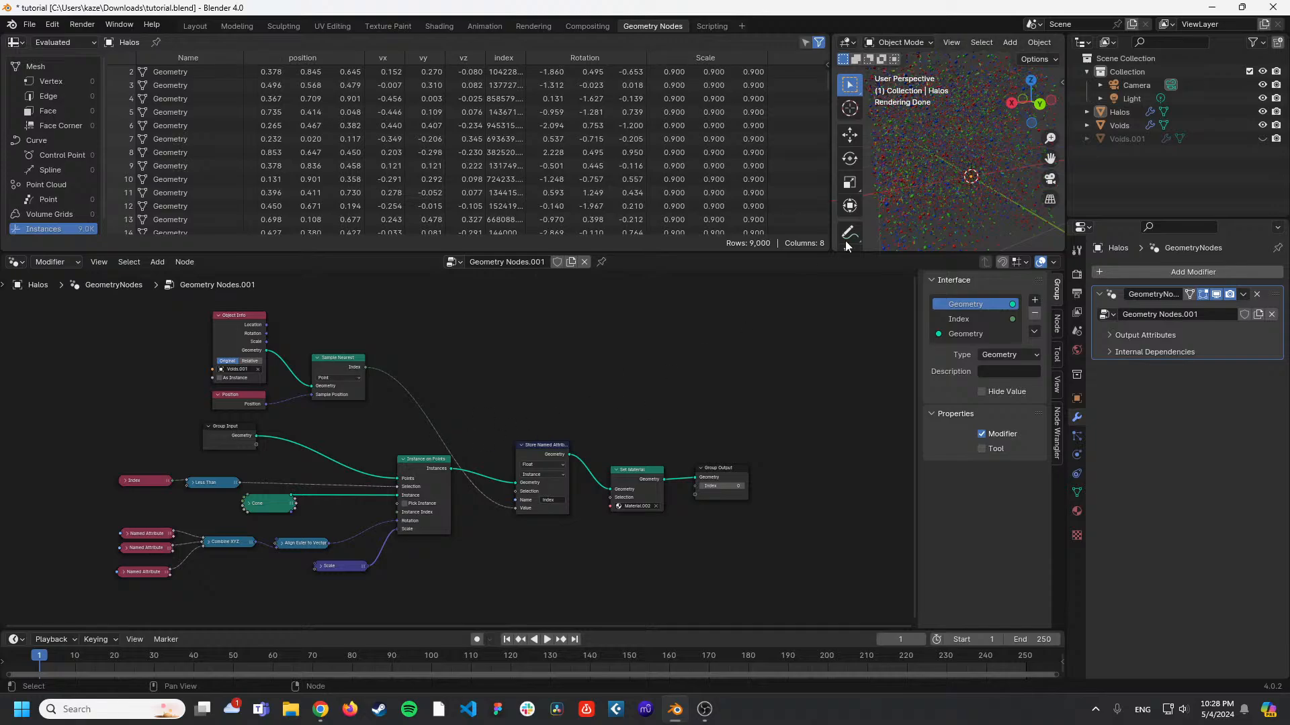
Enlarge the 3D viewport in the Geometry Nodes workspace to view the rendered cones and spheres above the Halos node tree.
{"action": "left_click_drag", "start_coordinate": [833, 159], "coordinate": [429, 161]}
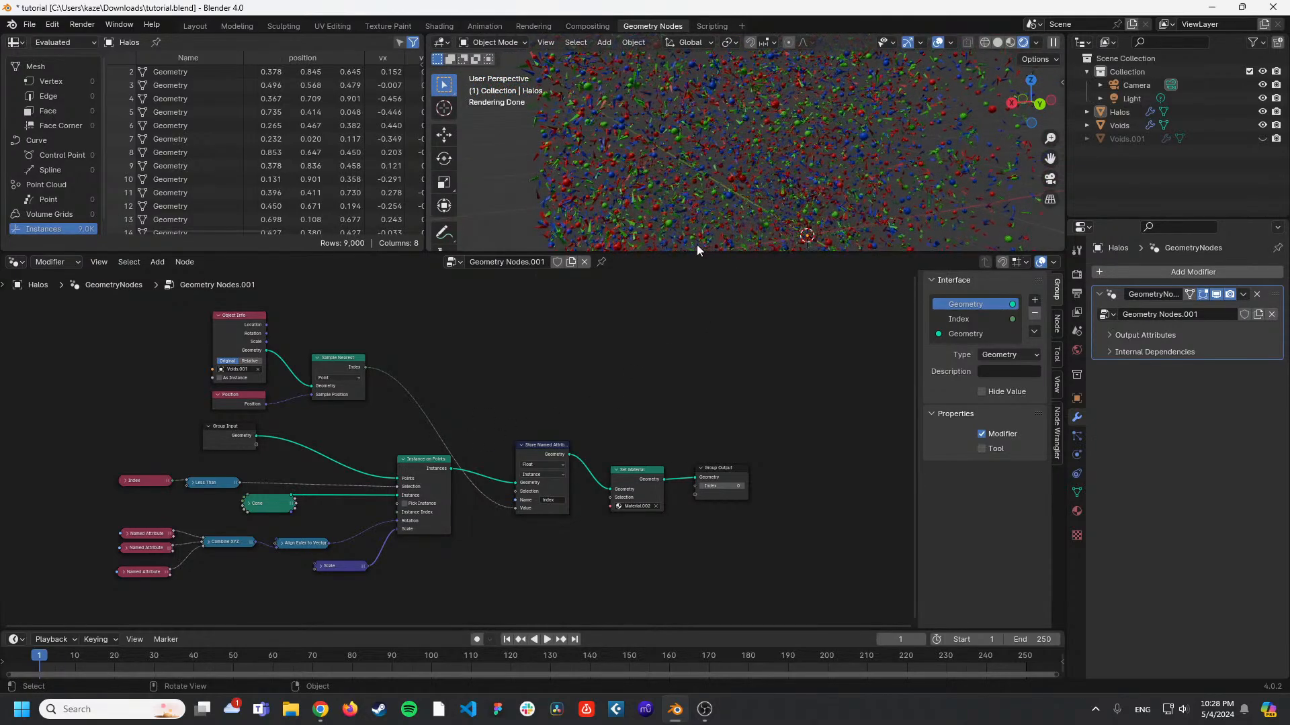
{"action": "left_click_drag", "start_coordinate": [698, 251], "coordinate": [699, 447]}
{"action": "middle_click_drag", "start_coordinate": [808, 331], "coordinate": [739, 316]}
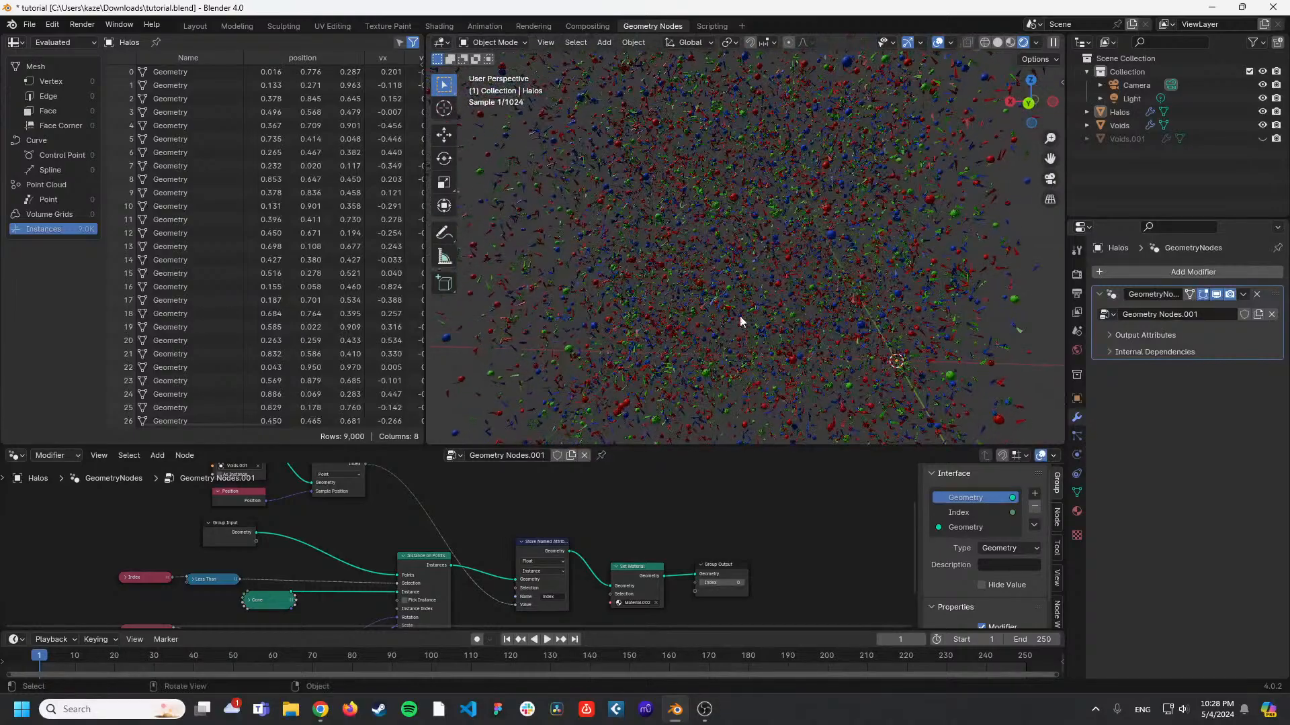
{"action": "left_click_drag", "start_coordinate": [657, 448], "coordinate": [685, 374]}
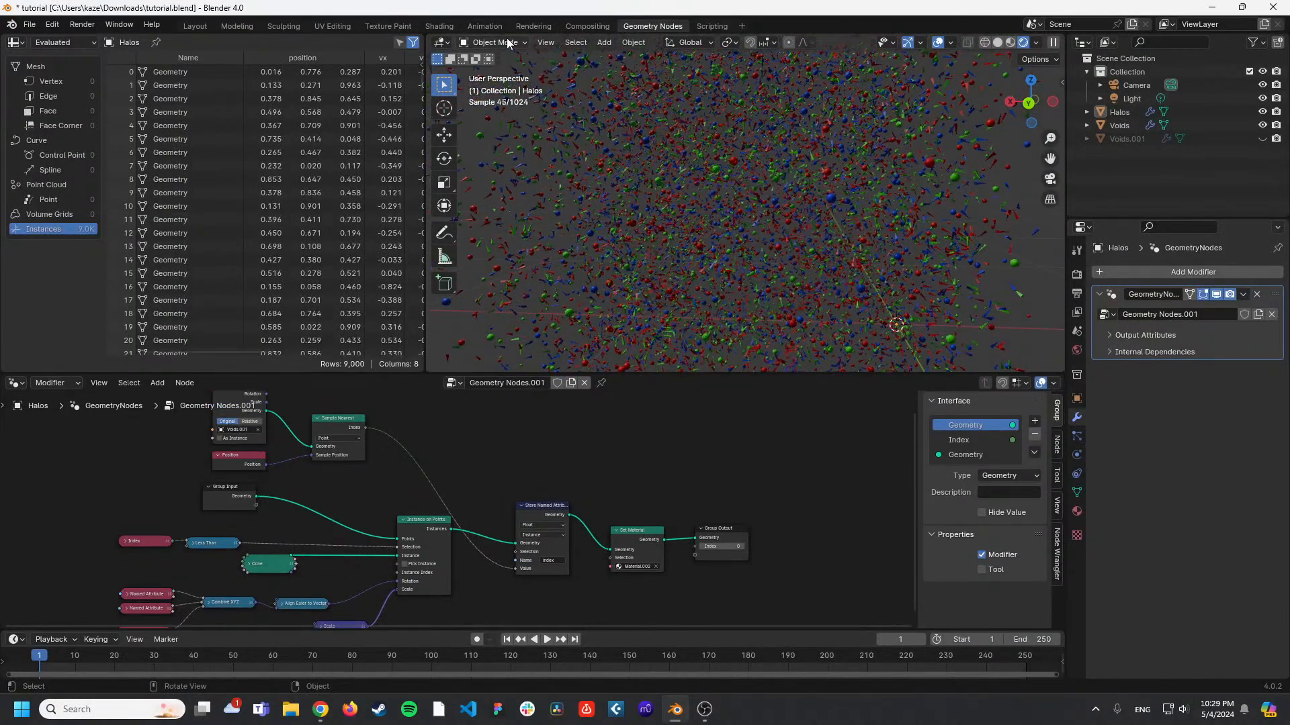
In the Layout workspace, add a mesh plane at the origin beneath the halo and void cloud.
{"action": "left_click", "coordinate": [194, 26]}
{"action": "middle_click_drag", "start_coordinate": [631, 264], "coordinate": [641, 272]}
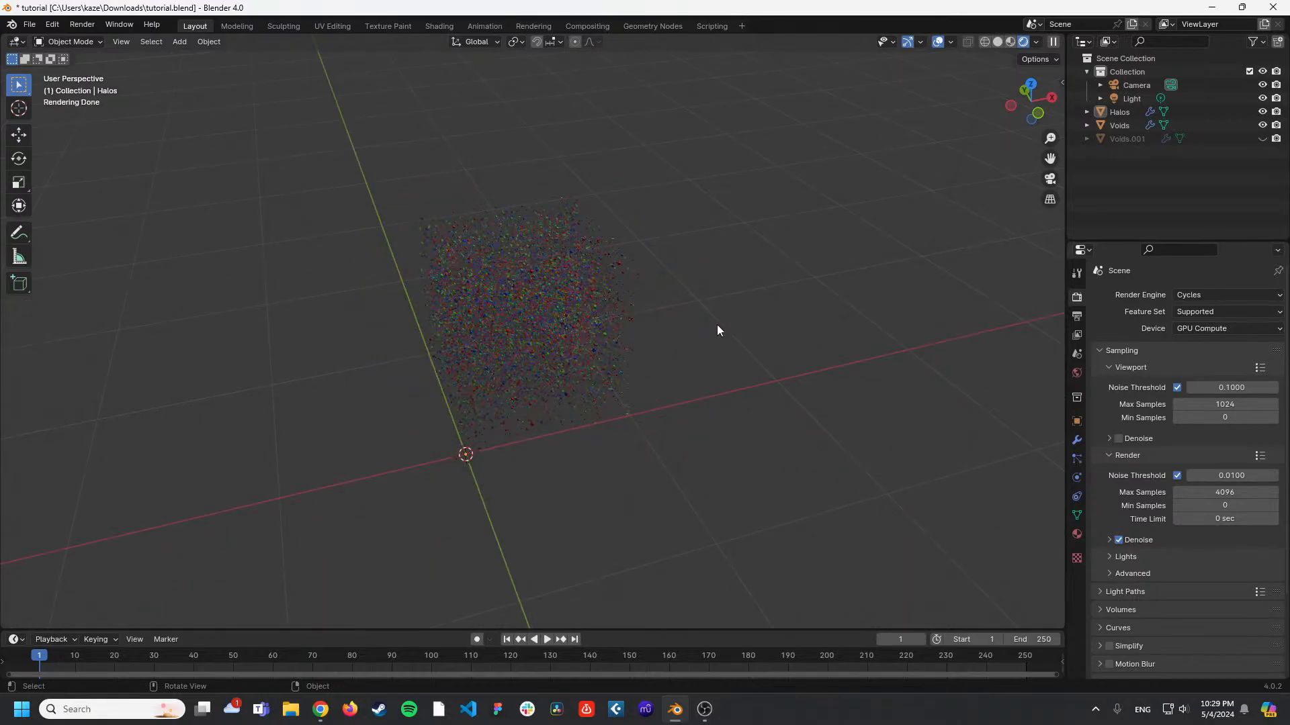
{"action": "scroll", "coordinate": [717, 330], "scroll_direction": "up", "scroll_amount": 5}
{"action": "key", "text": "shift+a"}
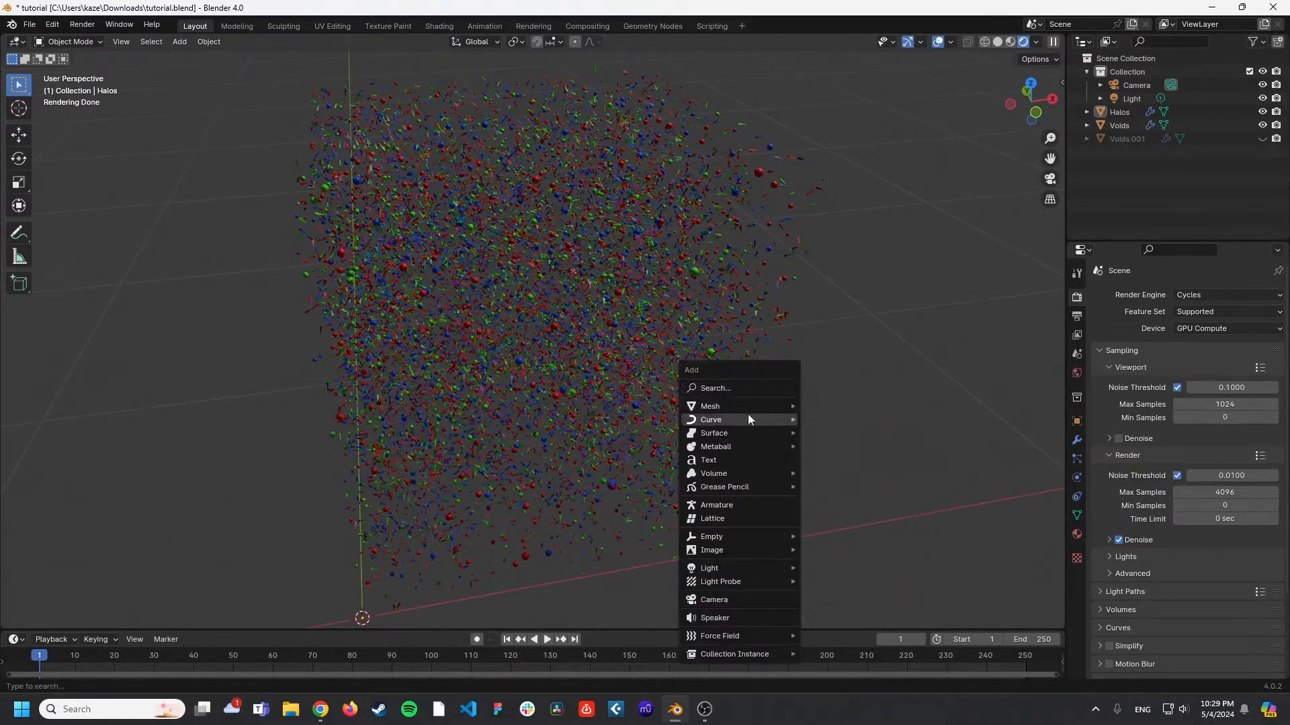
{"action": "mouse_move", "coordinate": [740, 407]}
{"action": "left_click", "coordinate": [834, 403]}
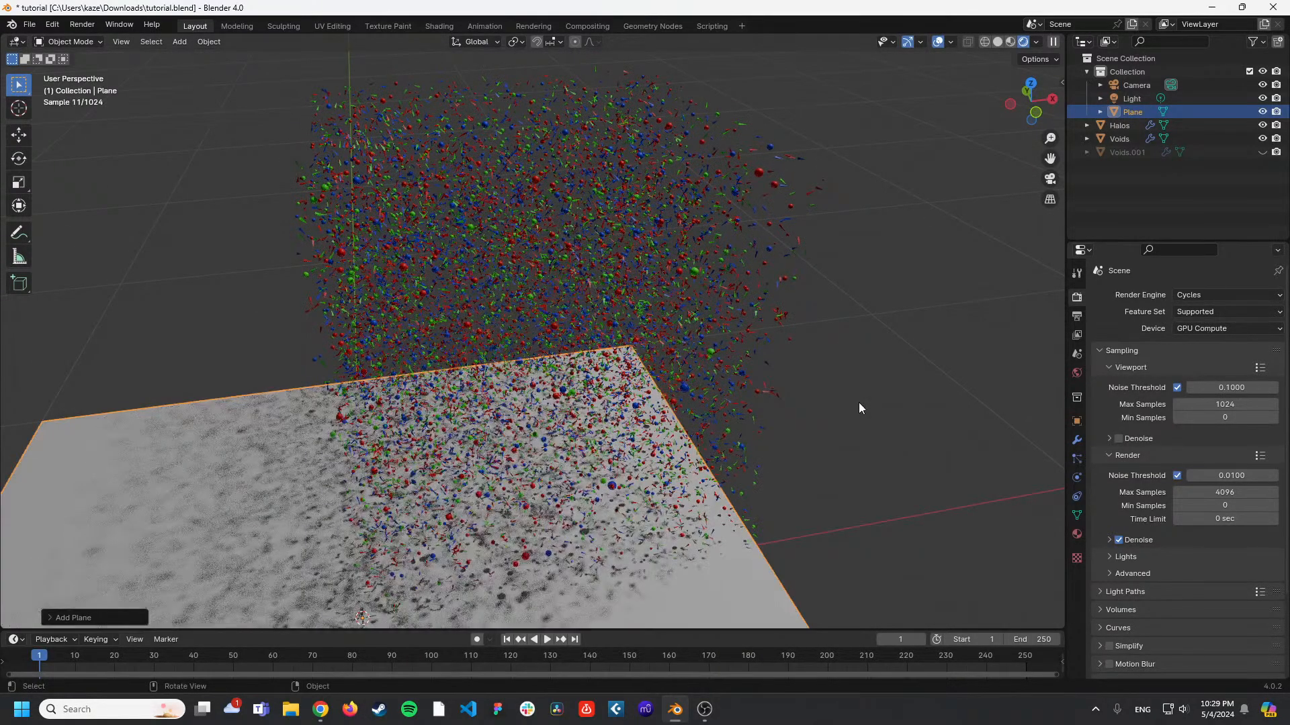
Move the plane along X until its edge meets the Y axis, and about 0.65 m along Y under the cloud.
{"action": "key", "text": "g"}
{"action": "key", "text": "x"}
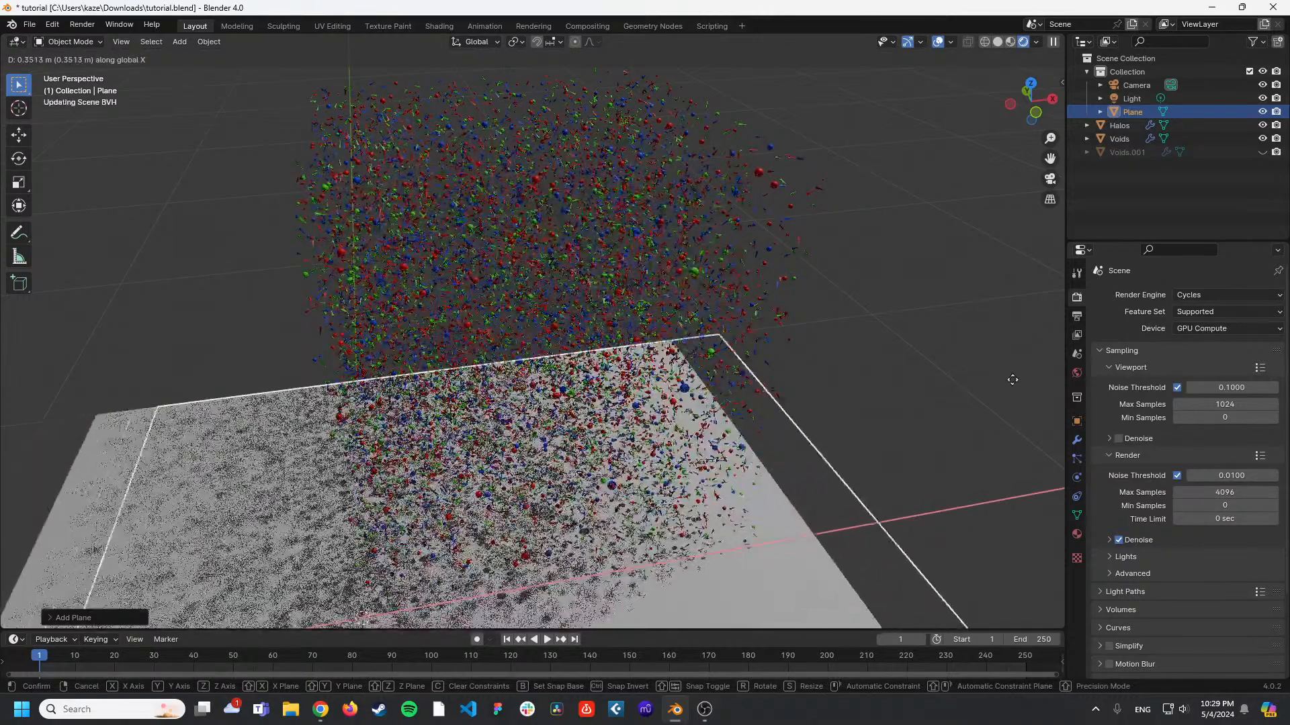
{"action": "left_click", "coordinate": [210, 392]}
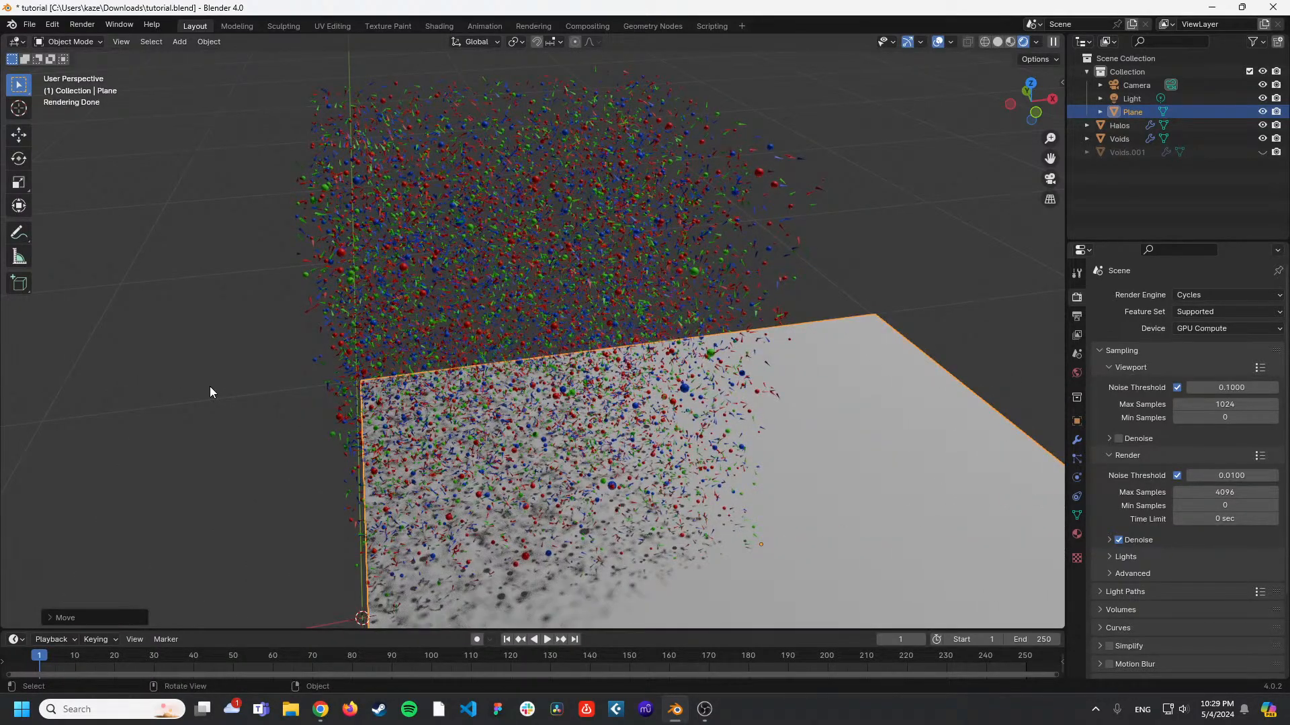
{"action": "key", "text": "g"}
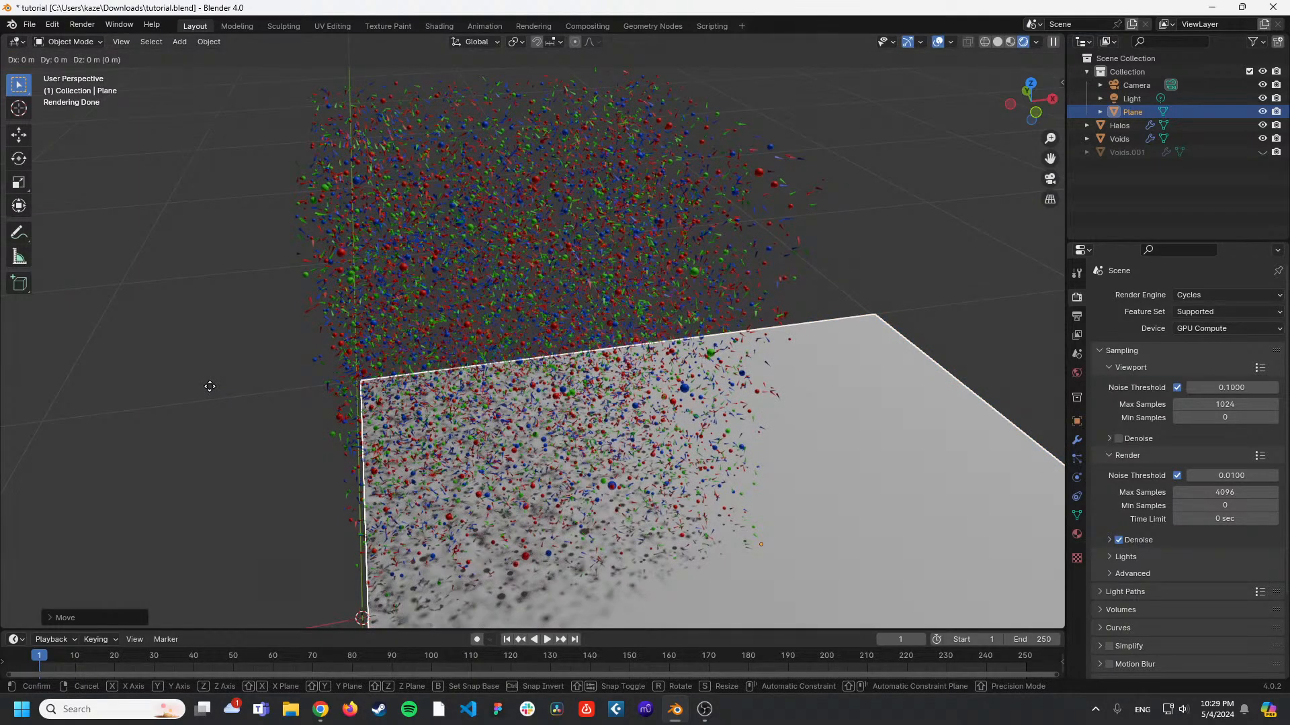
{"action": "key", "text": "y"}
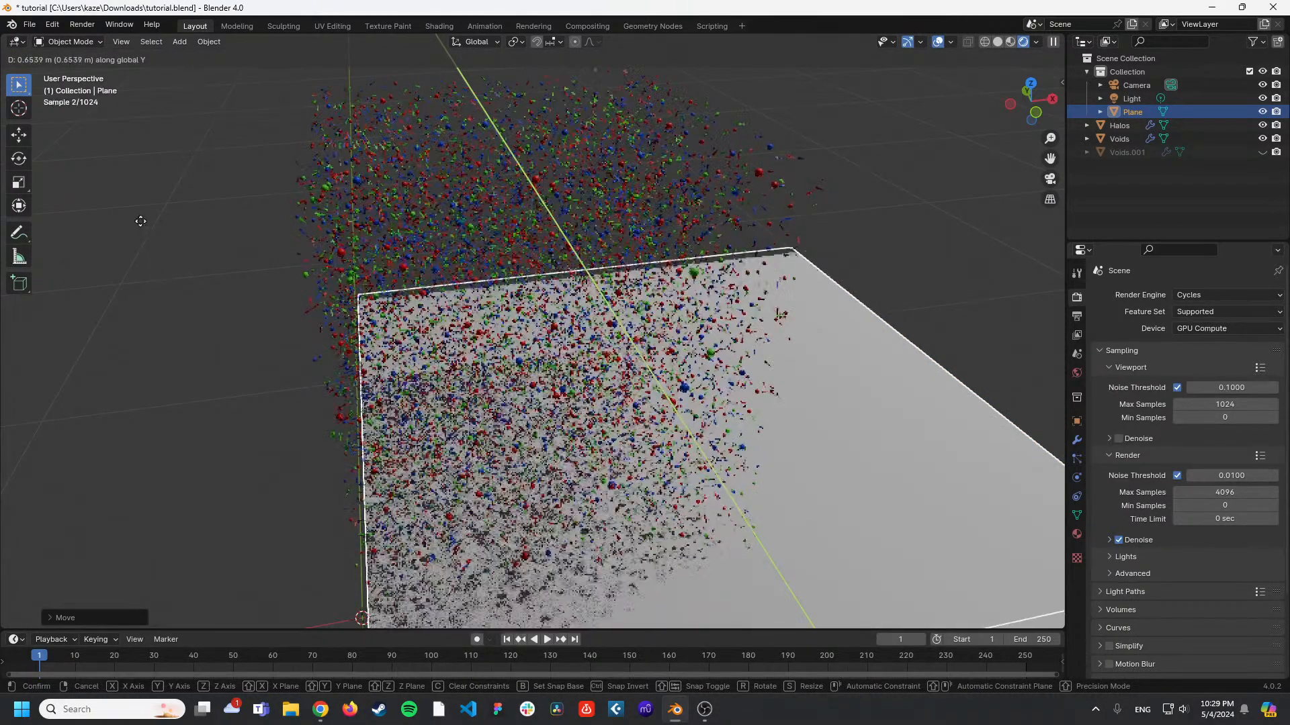
{"action": "left_click", "coordinate": [141, 221]}
Hide the plane, try to delete it, and restore its viewport visibility.
{"action": "middle_click_drag", "start_coordinate": [127, 302], "coordinate": [376, 416]}
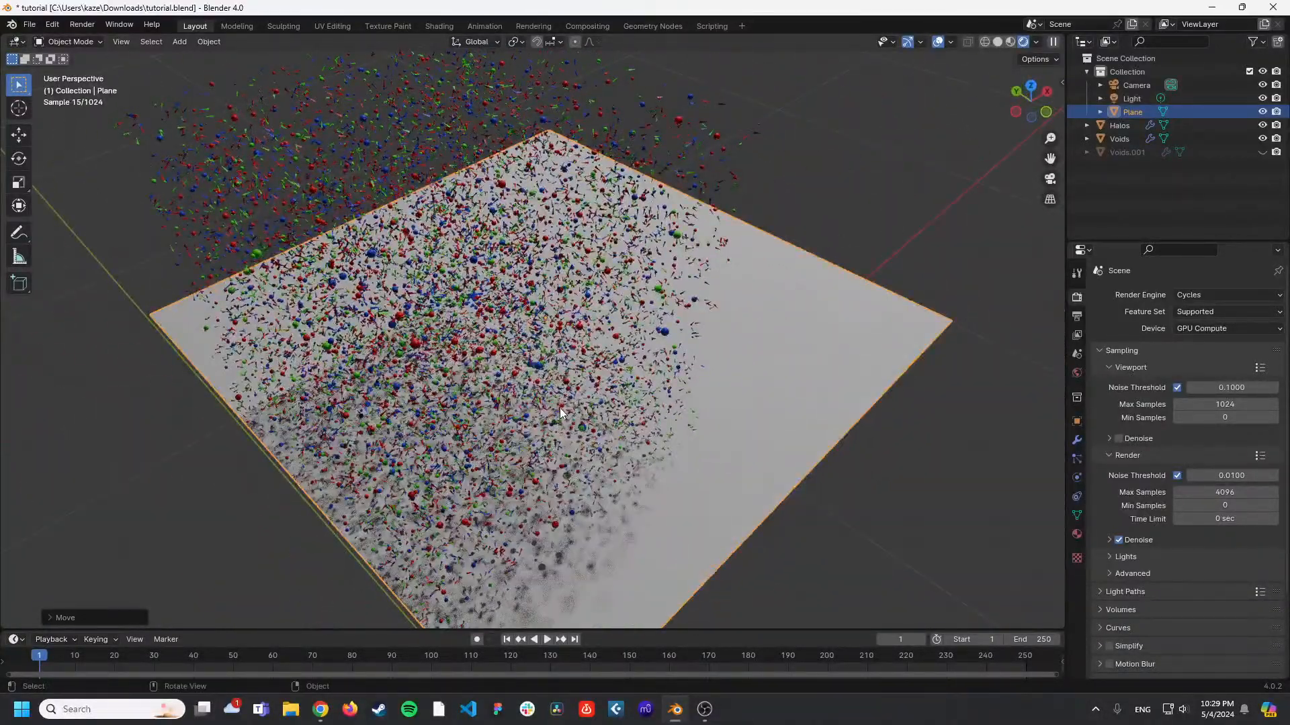
{"action": "key", "text": "h"}
{"action": "key", "text": "x"}
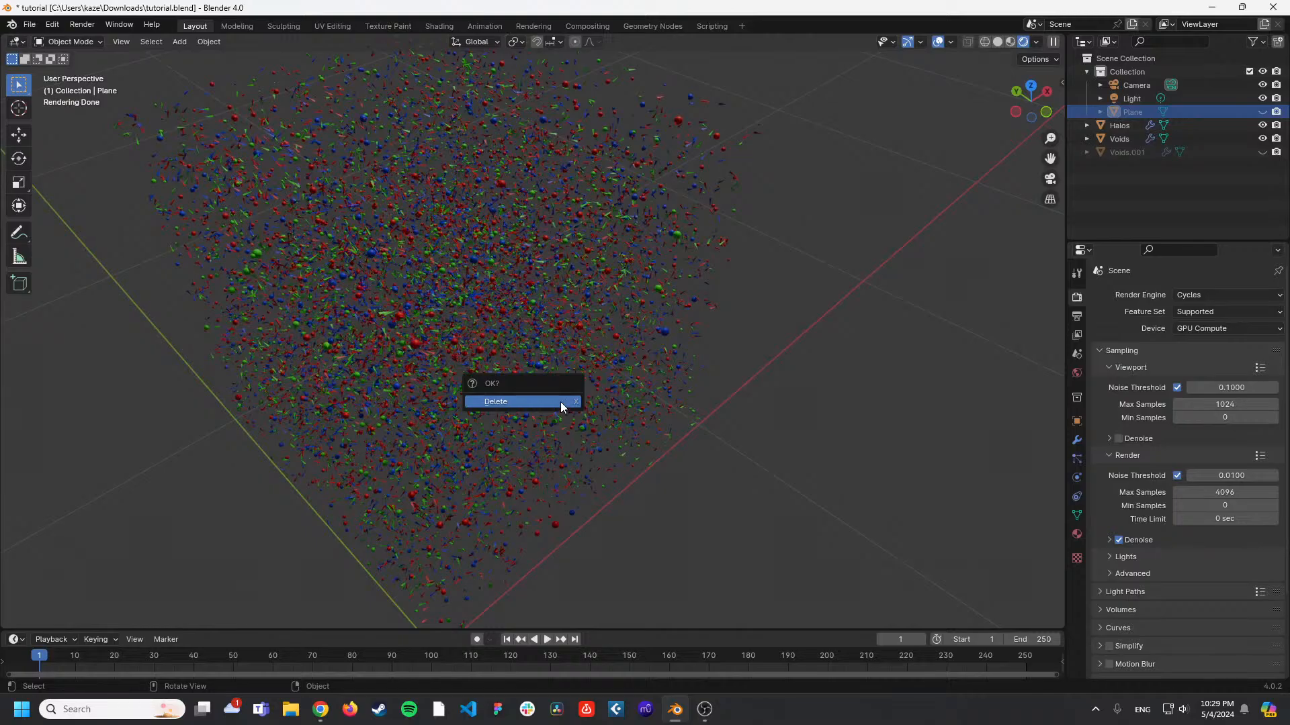
{"action": "left_click", "coordinate": [560, 402]}
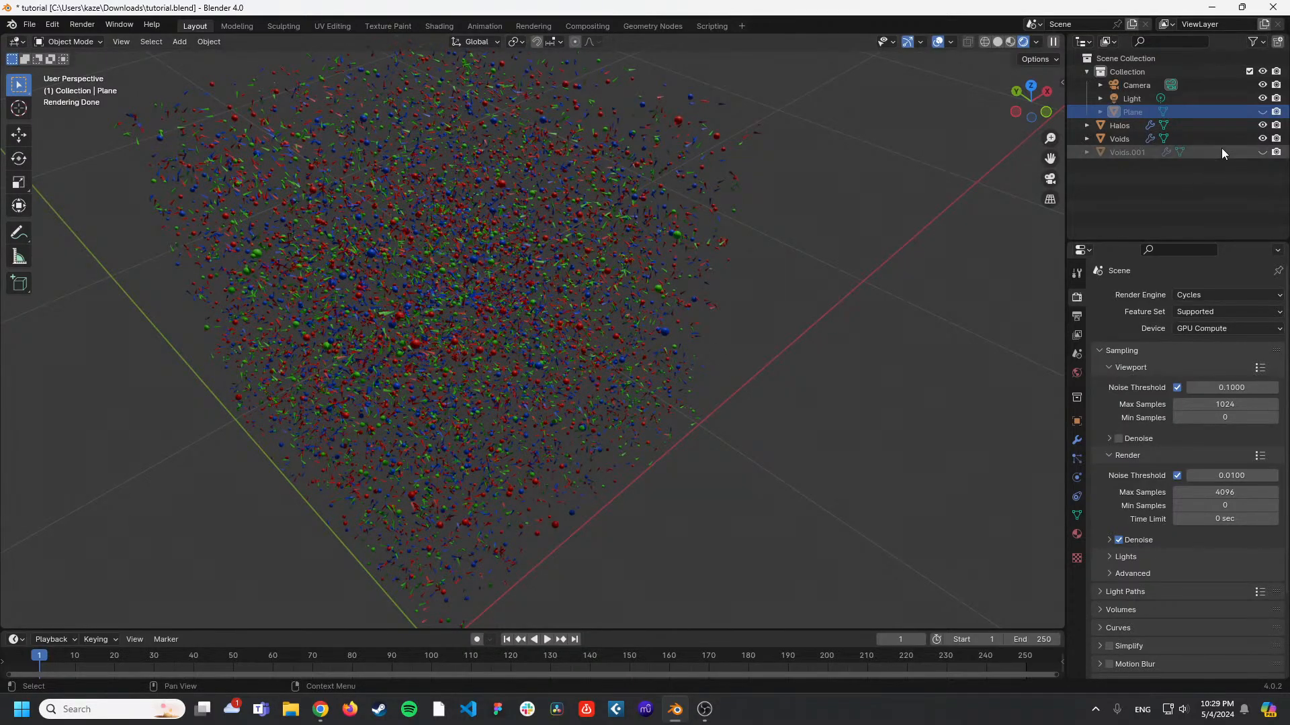
{"action": "left_click", "coordinate": [1262, 112]}
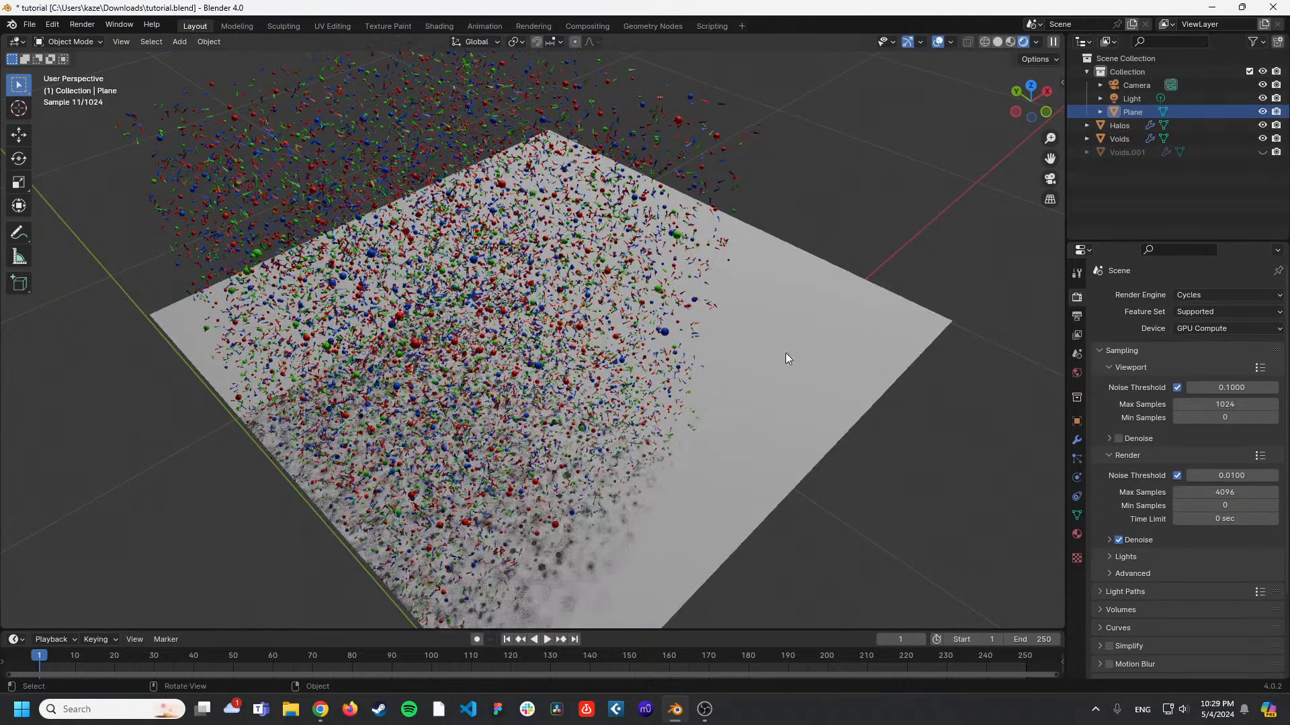
Select the plane and move it along negative X until its far edge lies near the edge of the cloud.
{"action": "left_click", "coordinate": [819, 344]}
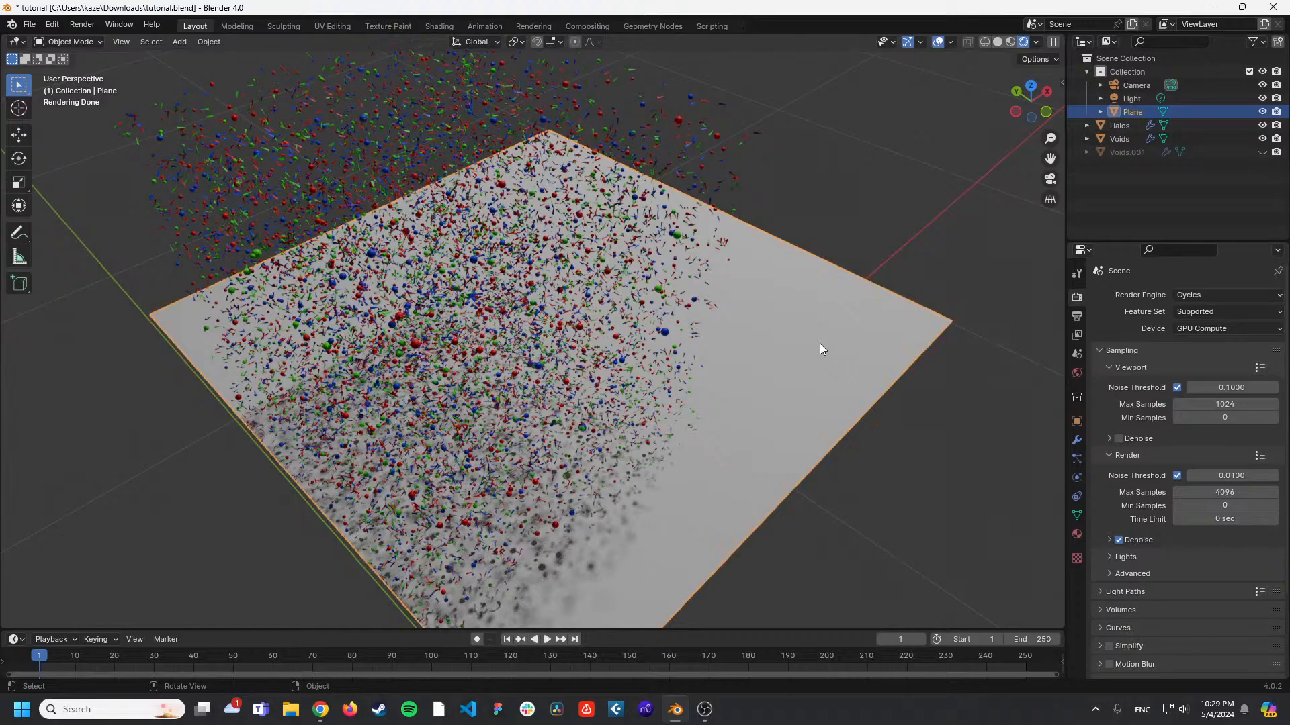
{"action": "key", "text": "g"}
{"action": "key", "text": "x"}
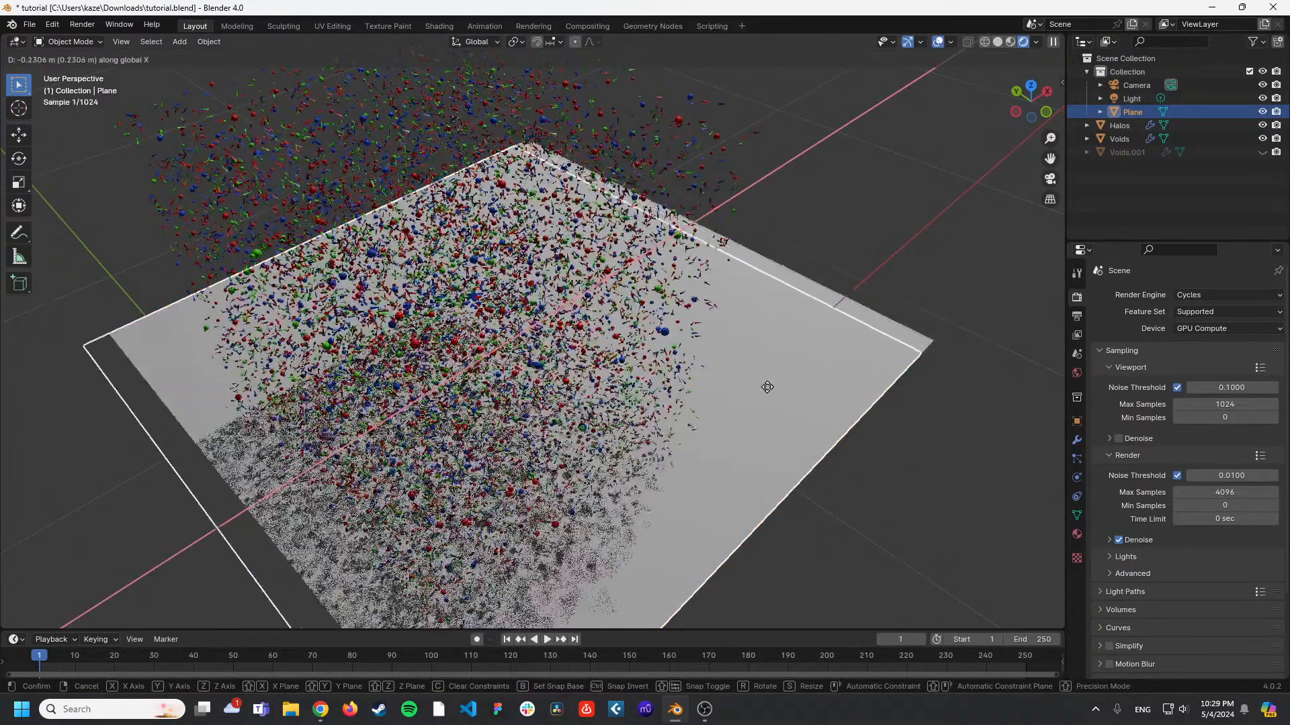
{"action": "left_click", "coordinate": [604, 503]}
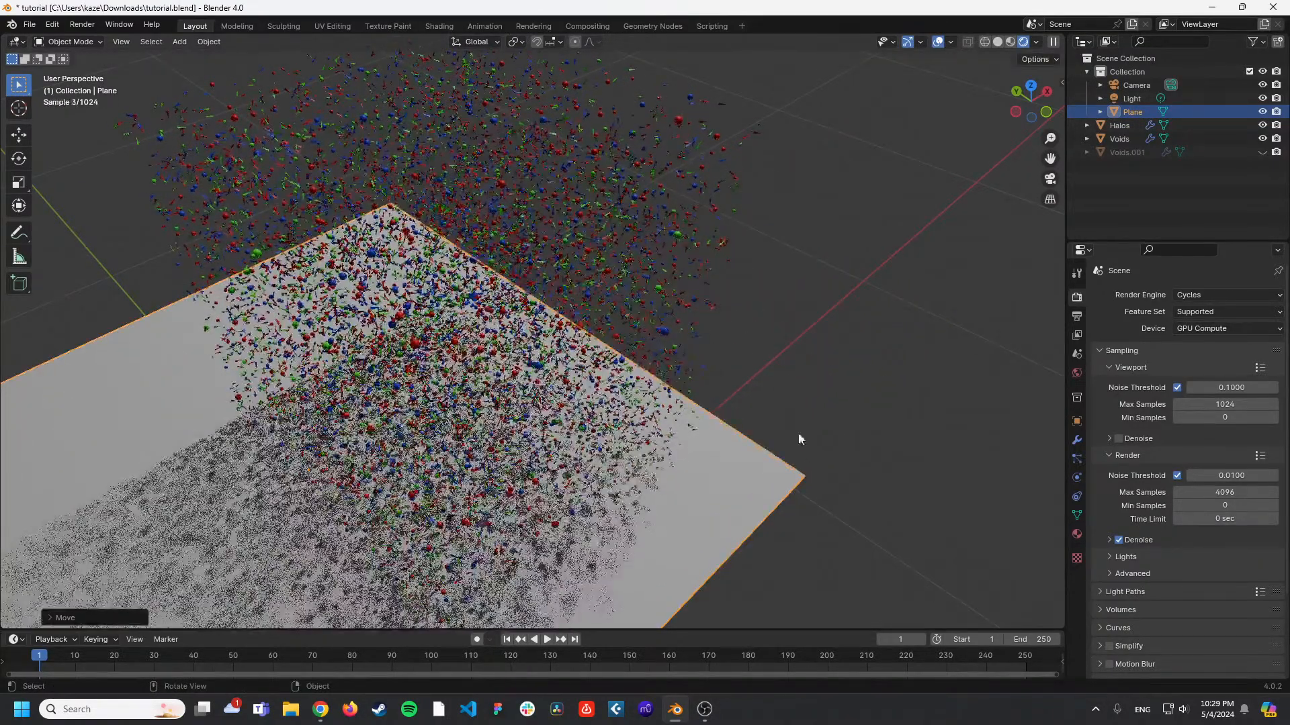
Align the camera to a close view of the cloud over the plane and render the image.
{"action": "middle_click_drag", "start_coordinate": [797, 438], "coordinate": [707, 462]}
{"action": "key", "text": "grave"}
{"action": "left_click", "coordinate": [708, 352]}
{"action": "key", "text": "ctrl+alt+KP_0"}
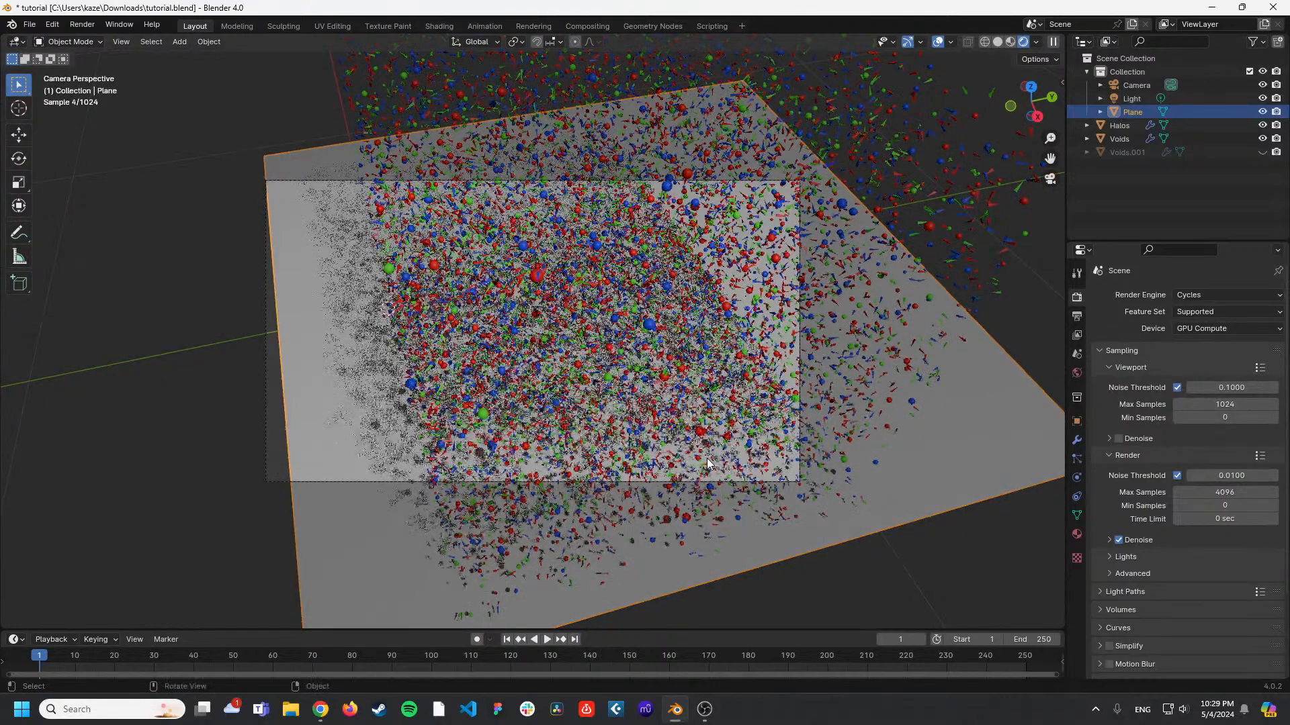
{"action": "key", "text": "F12"}
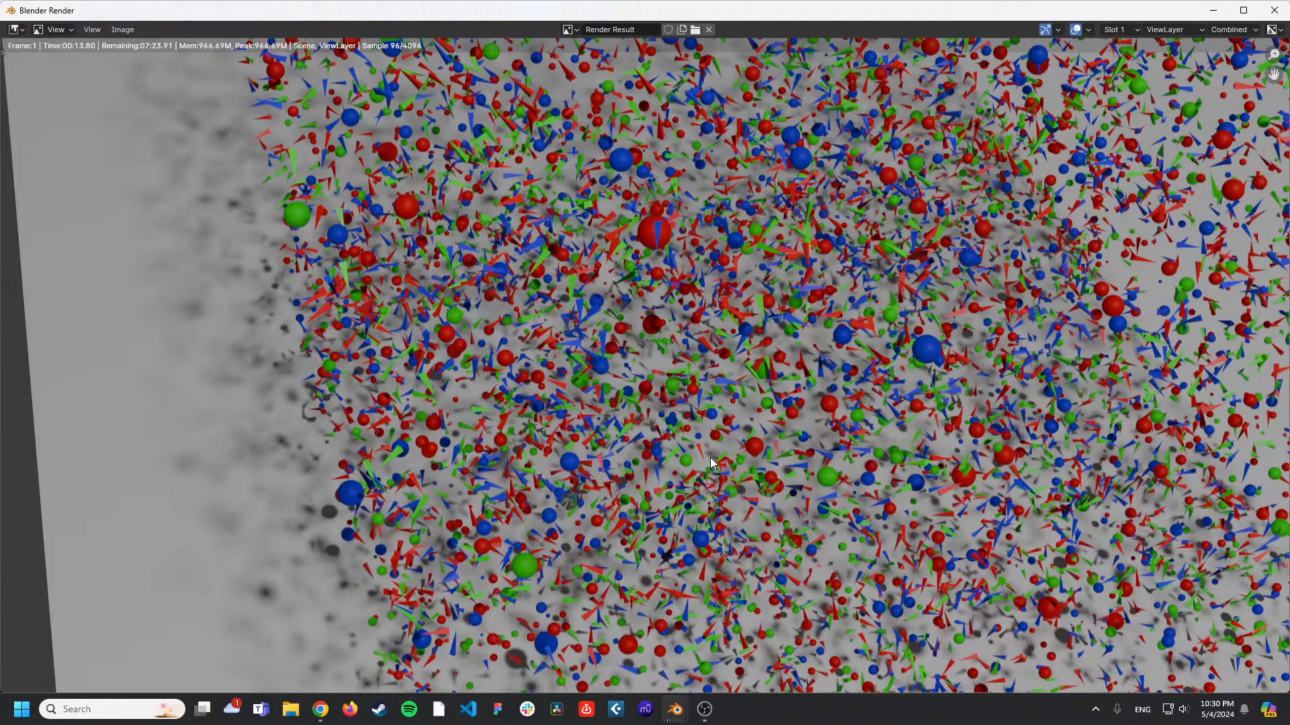
Return to the main window and realign the camera to a more distant view of the plane and cloud.
{"action": "mouse_move", "coordinate": [675, 709]}
{"action": "left_click", "coordinate": [642, 638]}
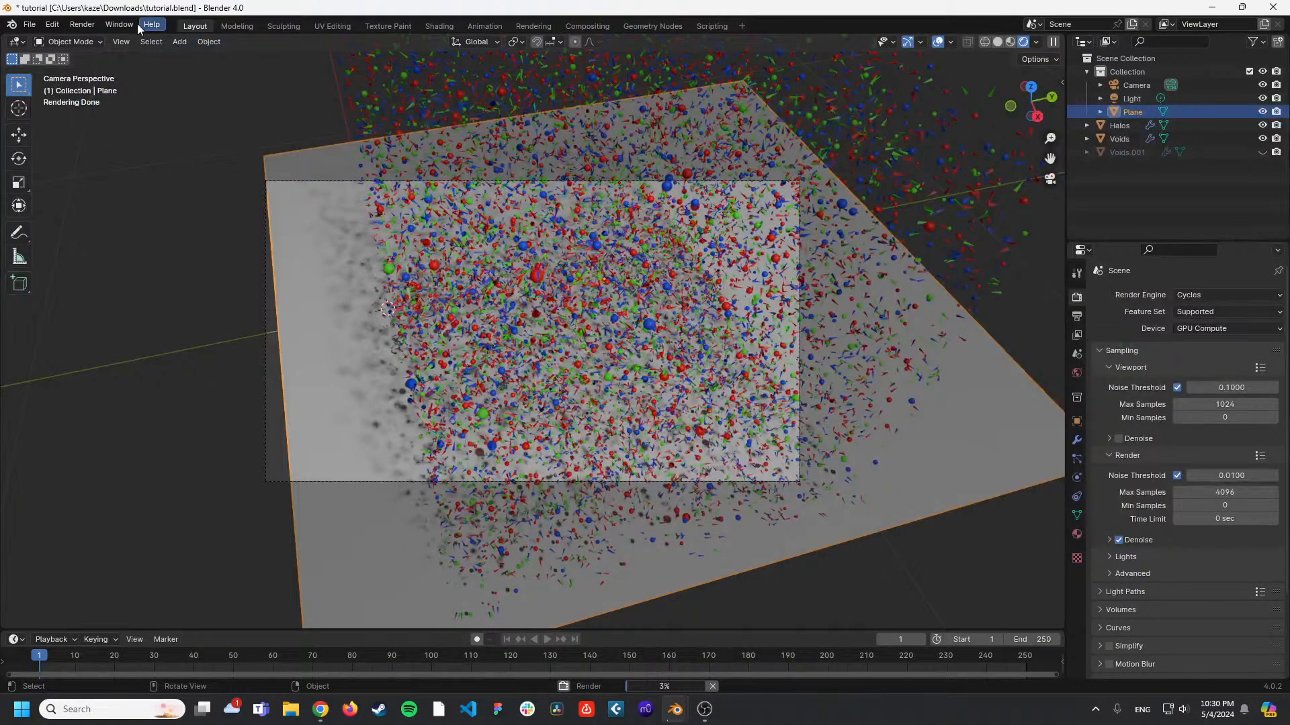
{"action": "left_click", "coordinate": [81, 24]}
{"action": "mouse_move", "coordinate": [817, 538]}
{"action": "middle_mouse_down"}
{"action": "mouse_move", "coordinate": [820, 525]}
{"action": "mouse_move", "coordinate": [748, 497]}
{"action": "mouse_move", "coordinate": [805, 517]}
{"action": "middle_mouse_up"}
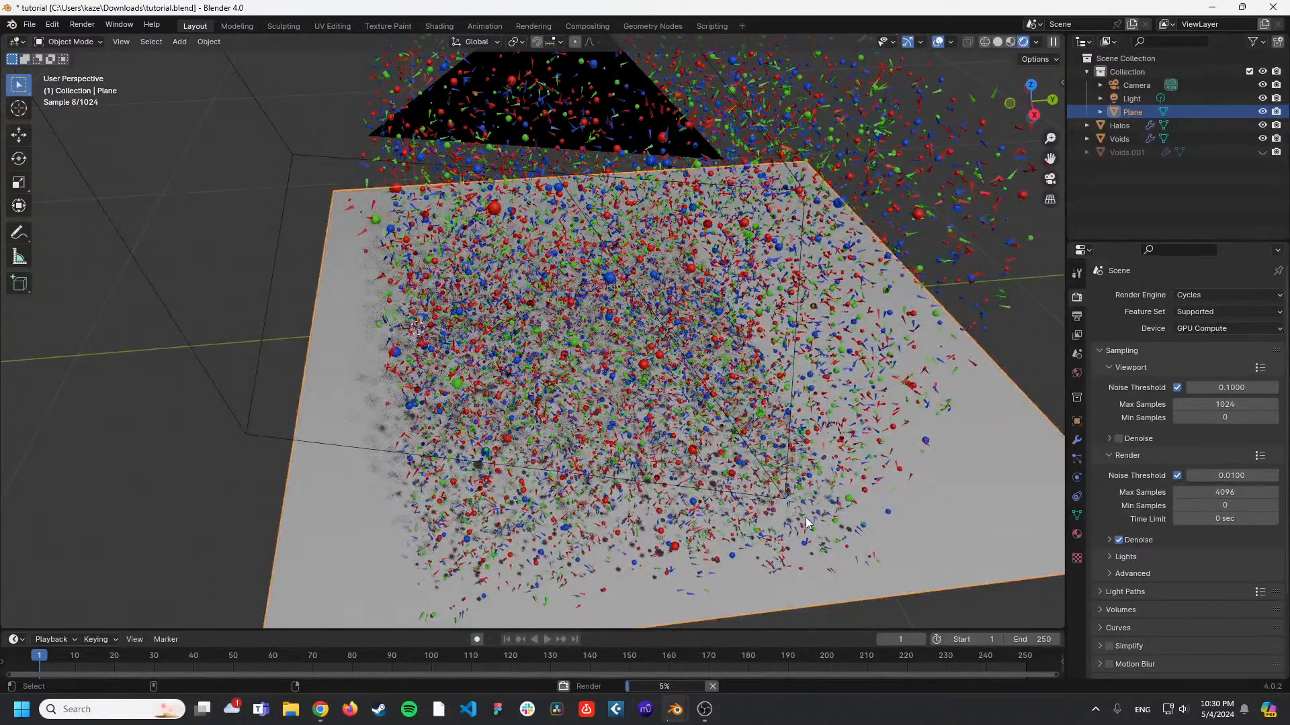
{"action": "key", "text": "KP_0"}
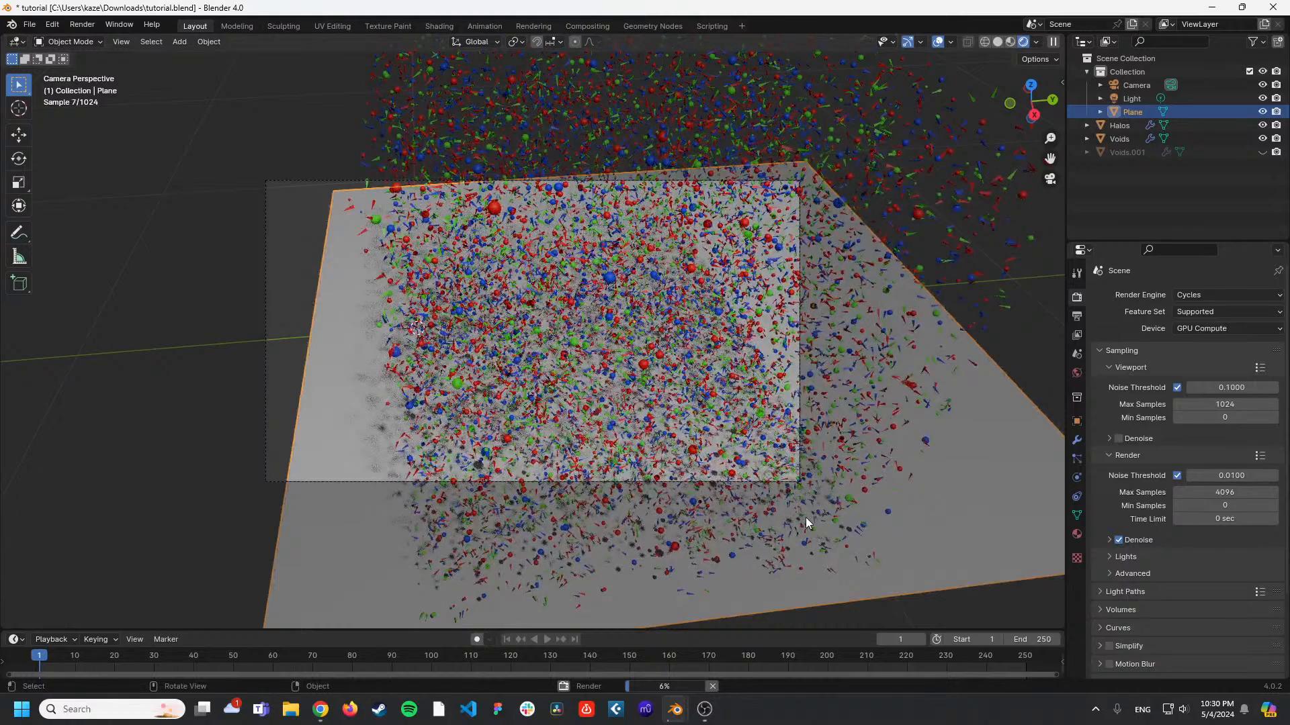
{"action": "middle_click_drag", "start_coordinate": [703, 502], "coordinate": [530, 472]}
{"action": "key", "text": "KP_0"}
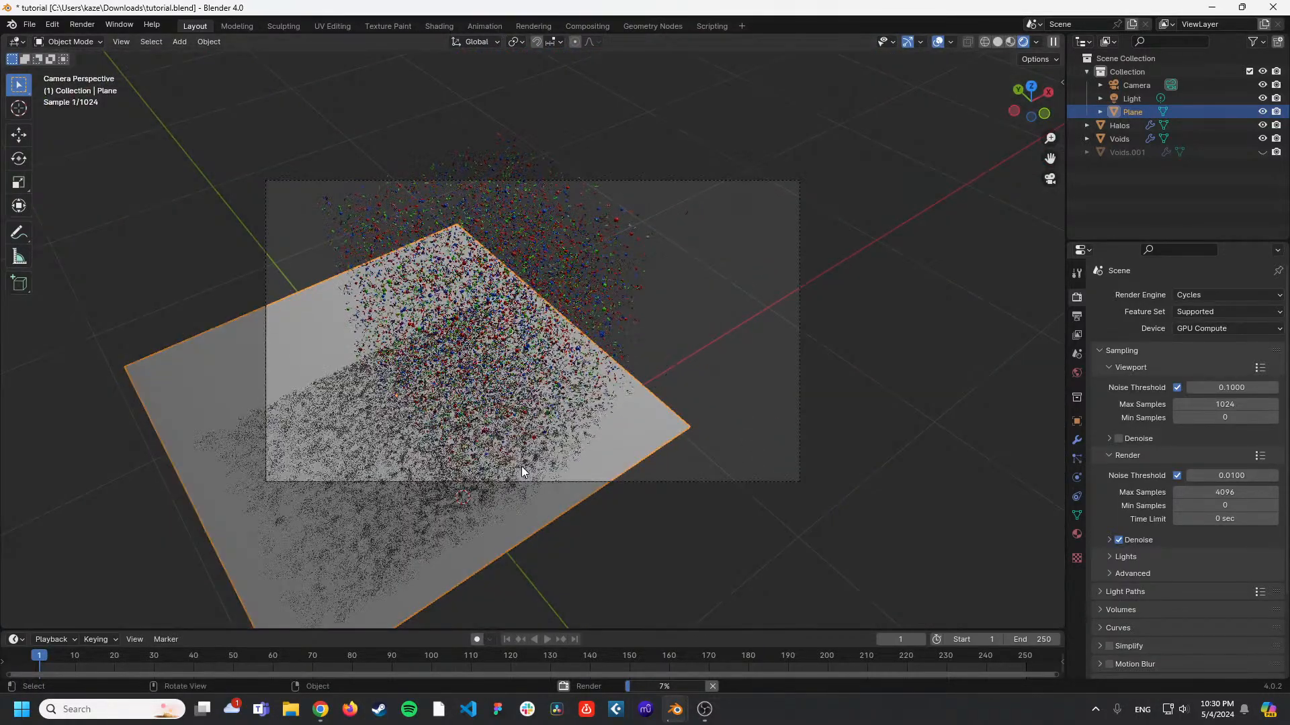
Bring up the render window, review the image once the render finishes, and close it.
{"action": "mouse_move", "coordinate": [675, 709]}
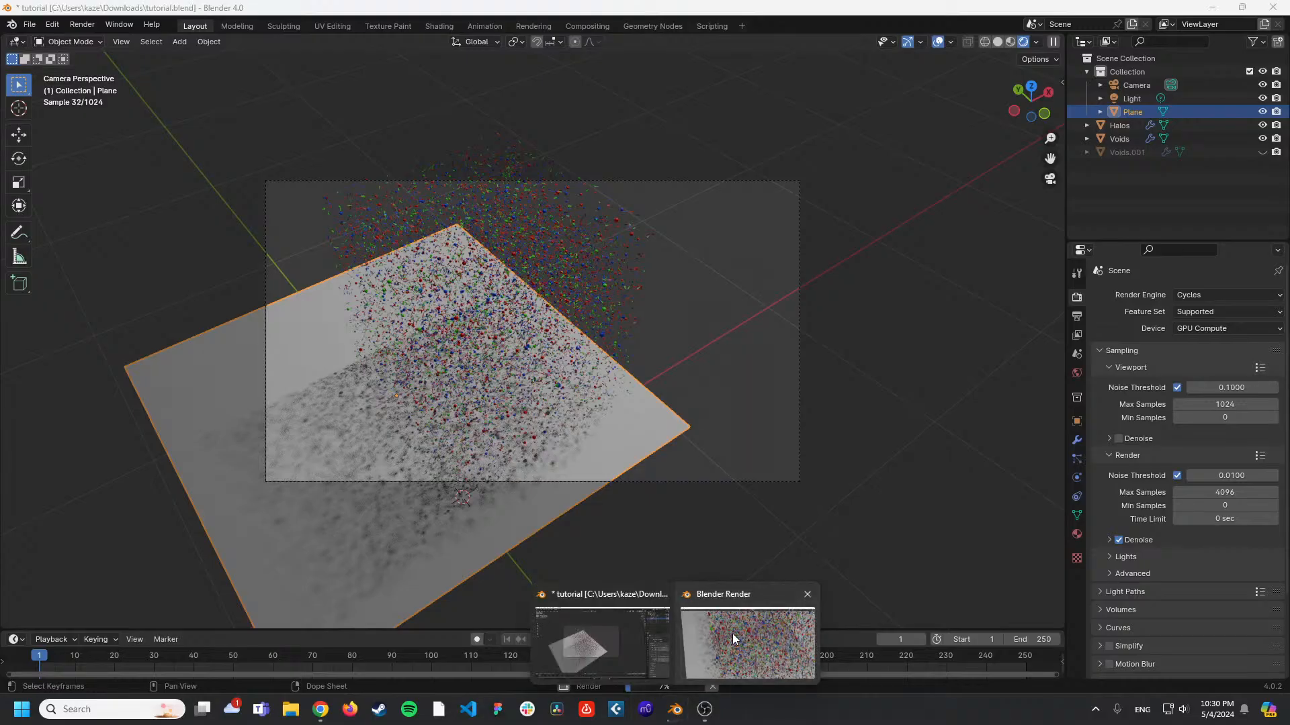
{"action": "left_click", "coordinate": [732, 638]}
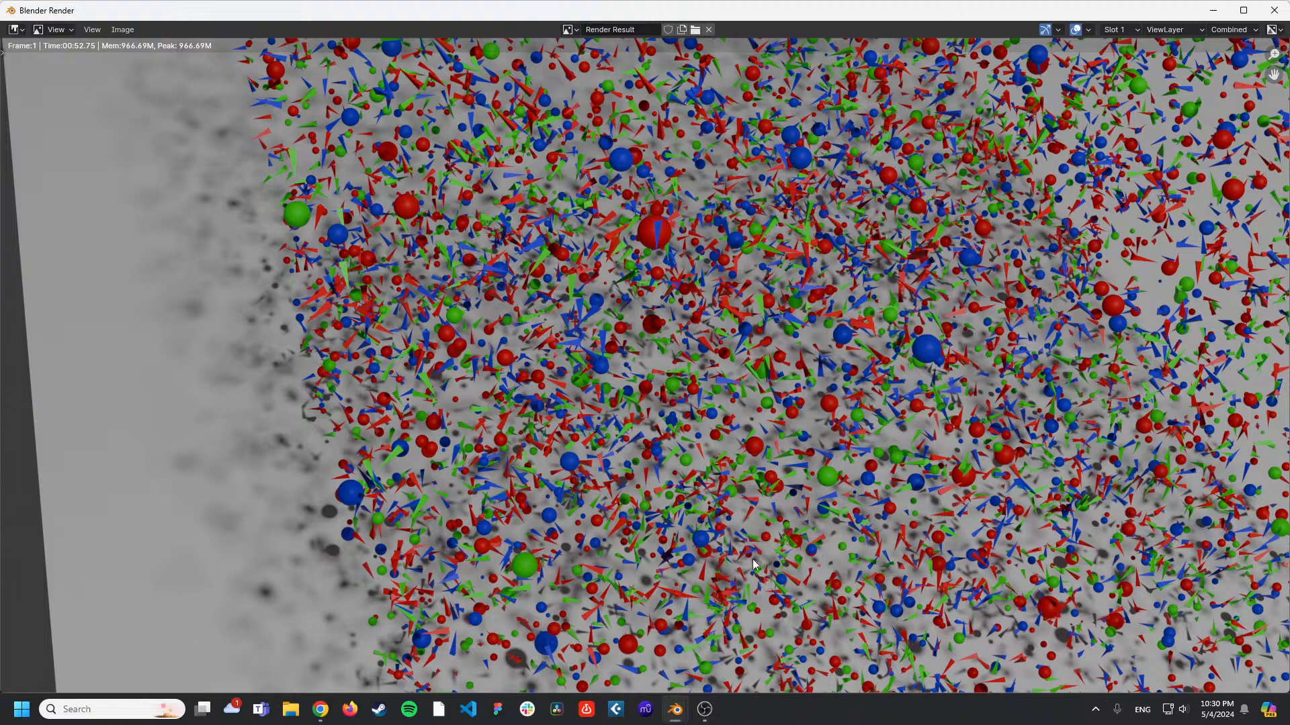
{"action": "left_click", "coordinate": [1264, 15]}
Save tutorial.blend with the scene in its current state, and switch to OBS.
{"action": "middle_click_drag", "start_coordinate": [835, 279], "coordinate": [682, 317]}
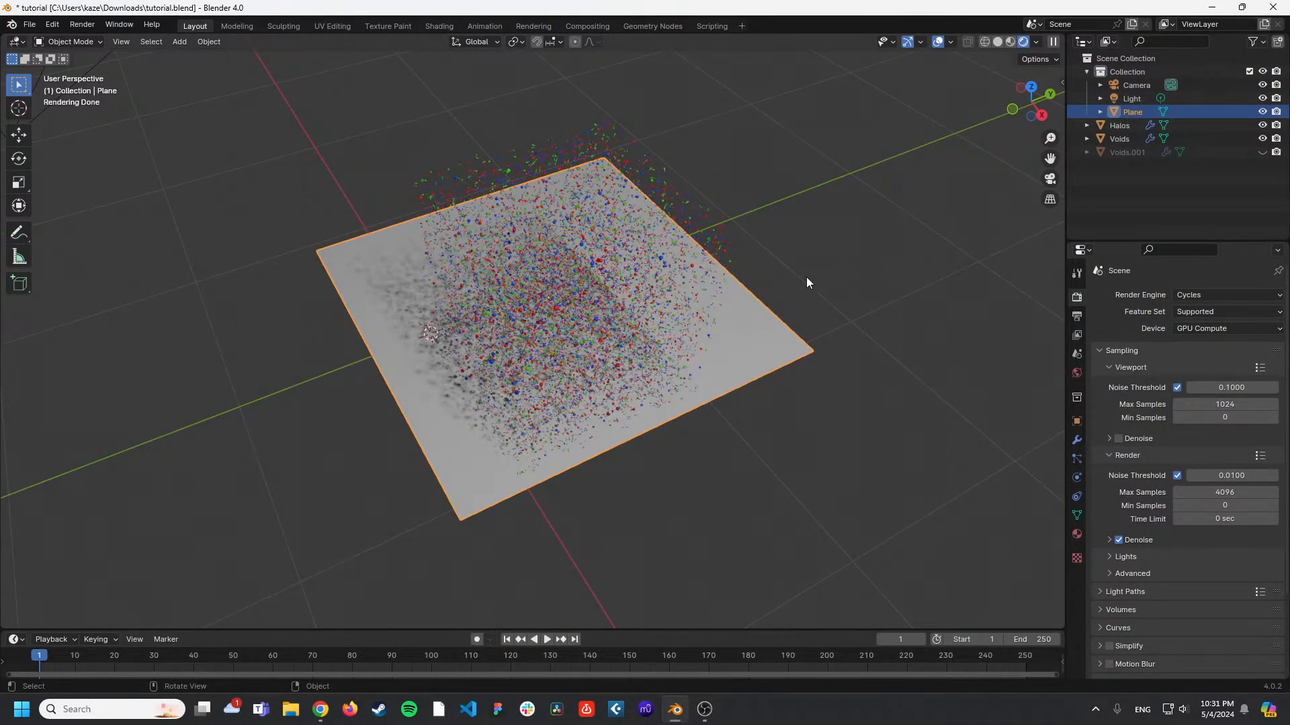
{"action": "key", "text": "ctrl+s"}
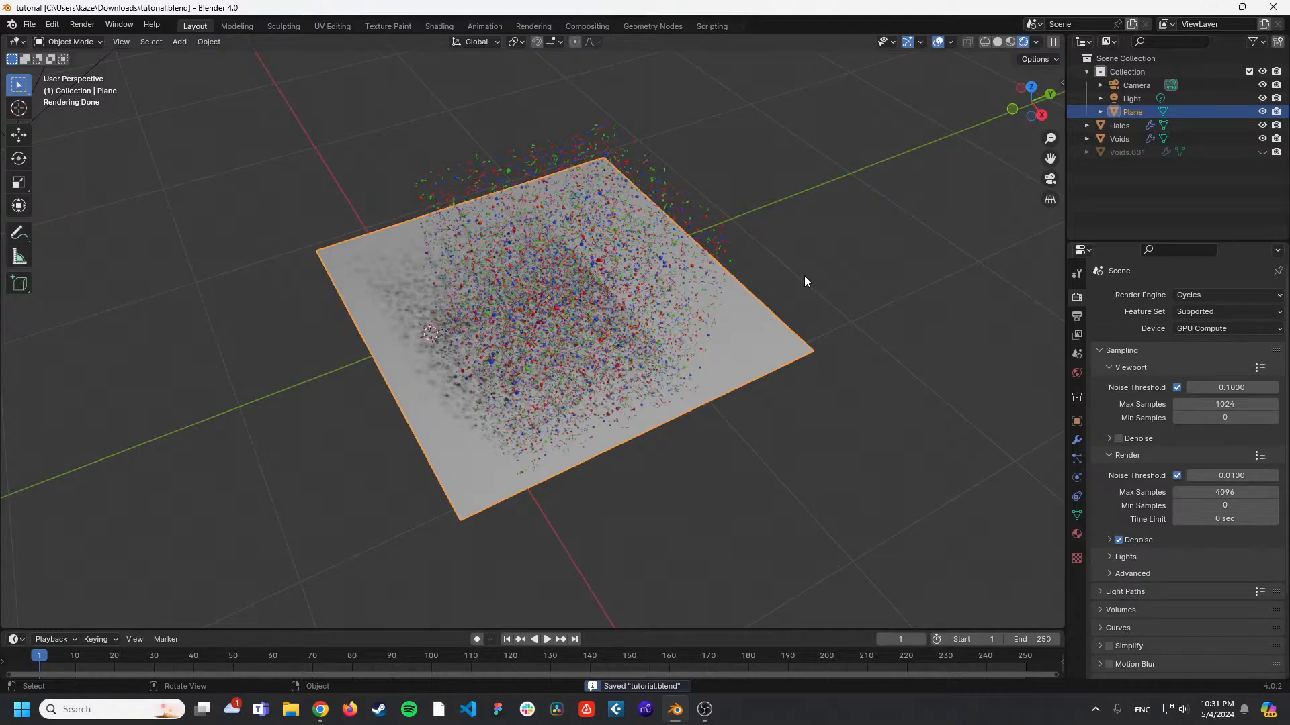
{"action": "middle_click_drag", "start_coordinate": [796, 278], "coordinate": [804, 251]}
{"action": "scroll", "coordinate": [771, 288], "scroll_direction": "up", "scroll_amount": 2}
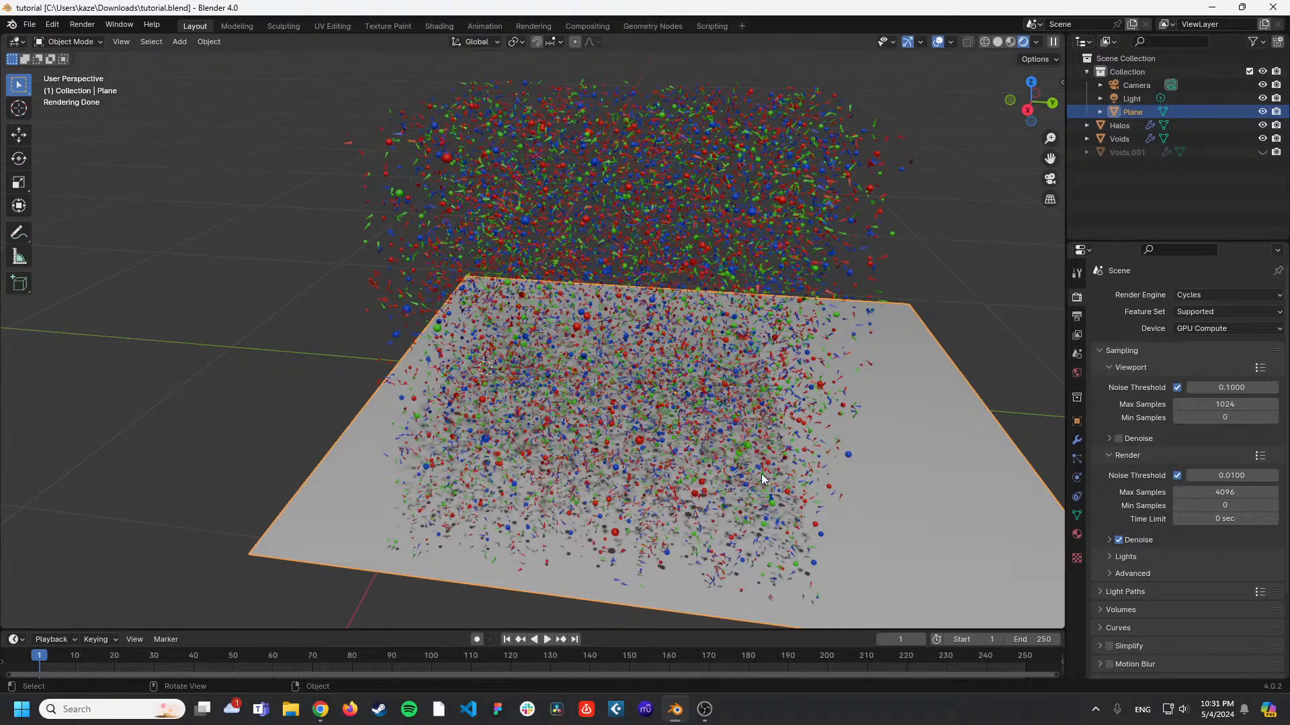
{"action": "left_click", "coordinate": [705, 709]}
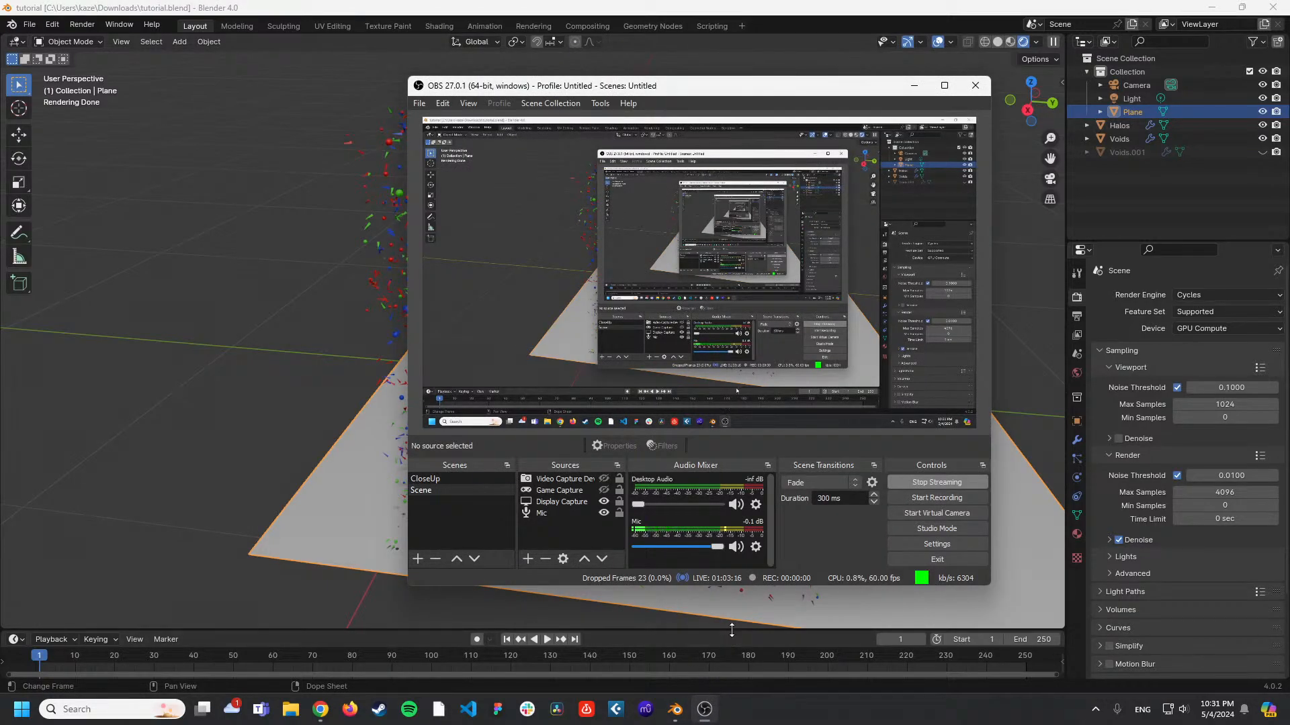